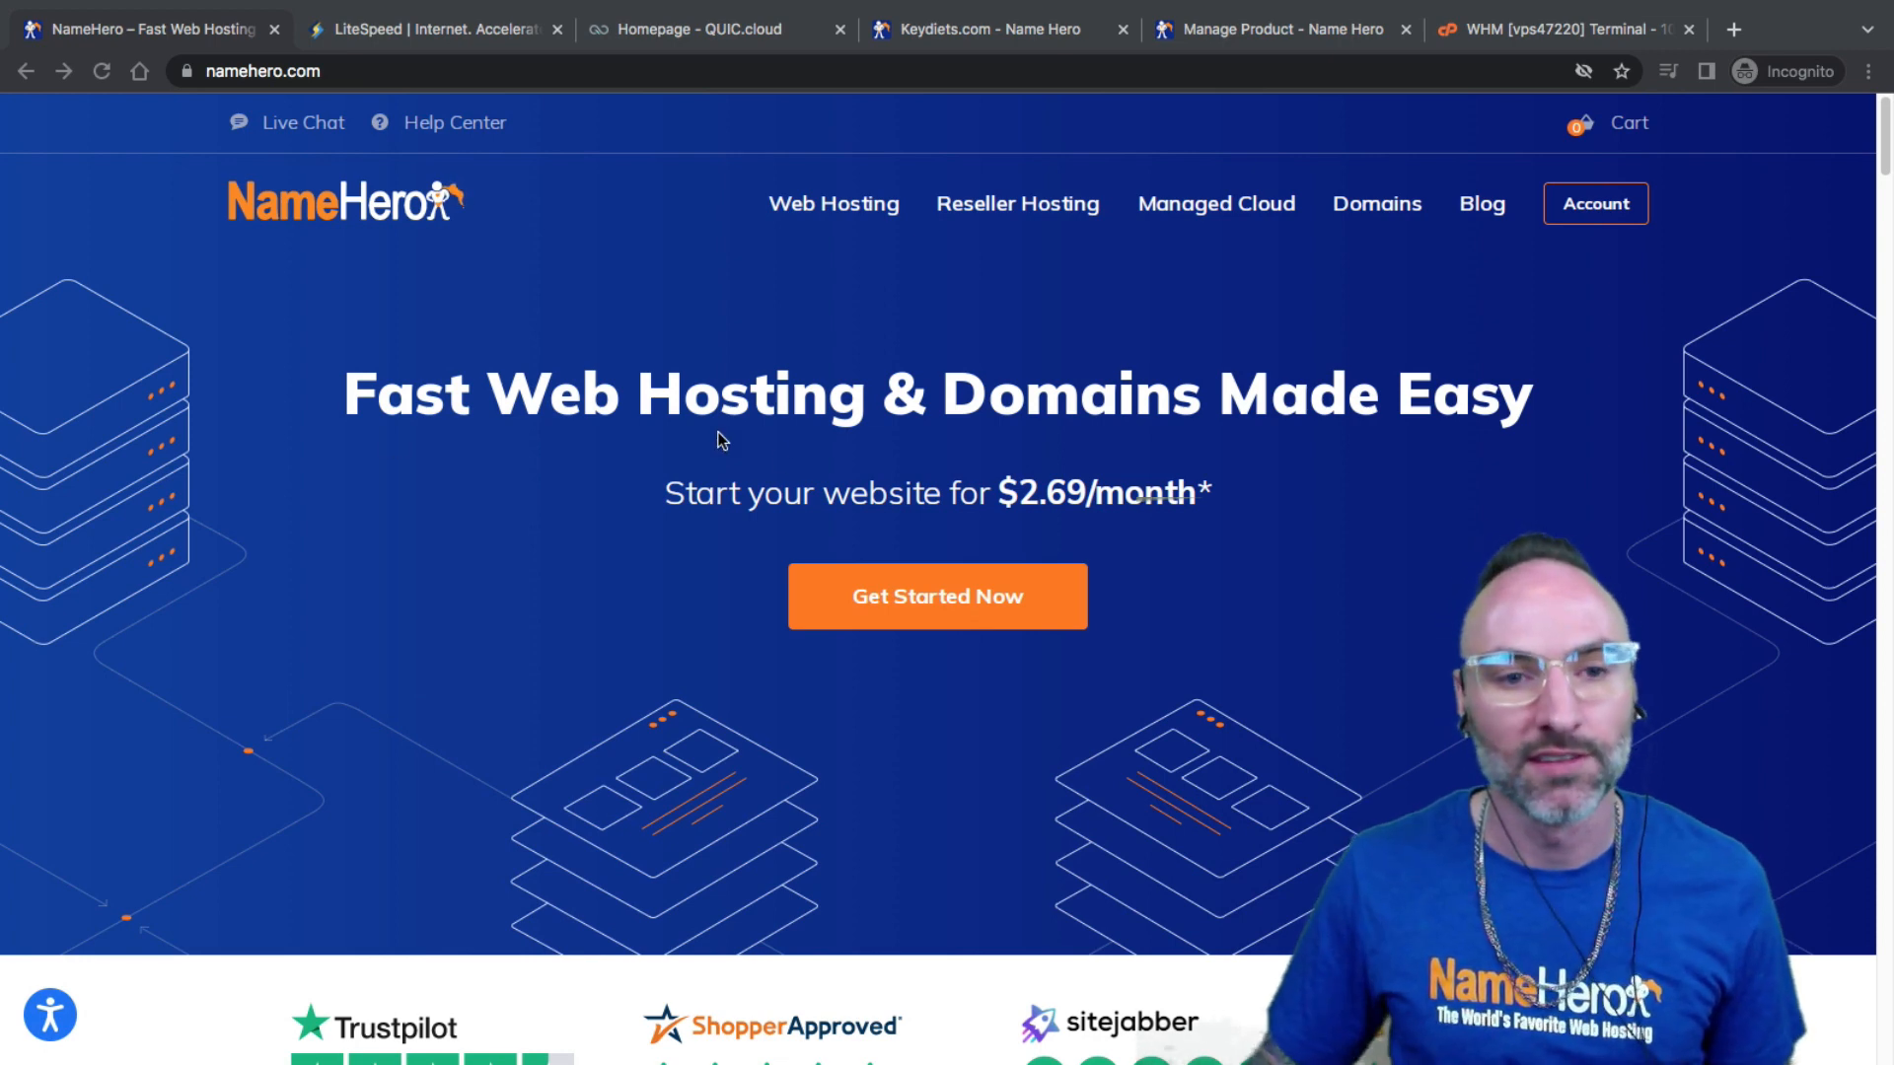
drag(639, 424, 692, 397)
click(688, 390)
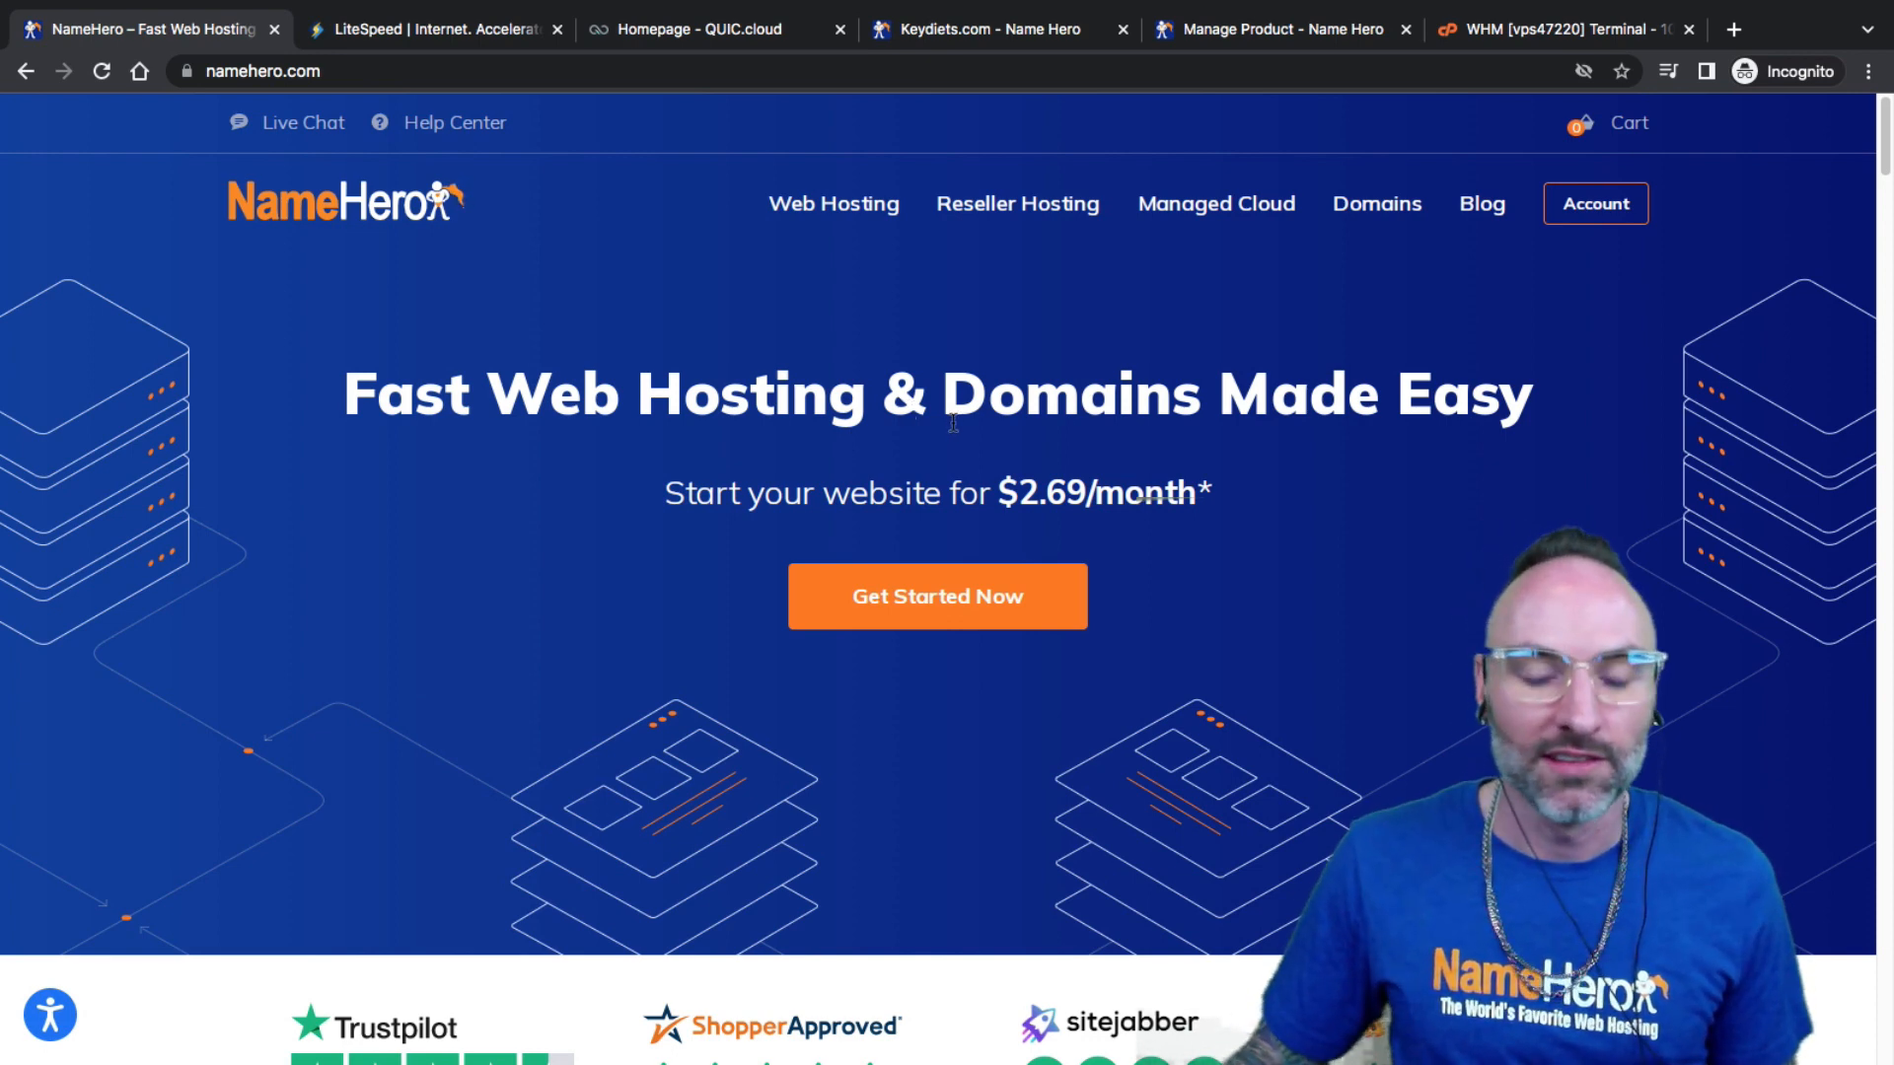
drag(924, 413, 872, 402)
click(871, 402)
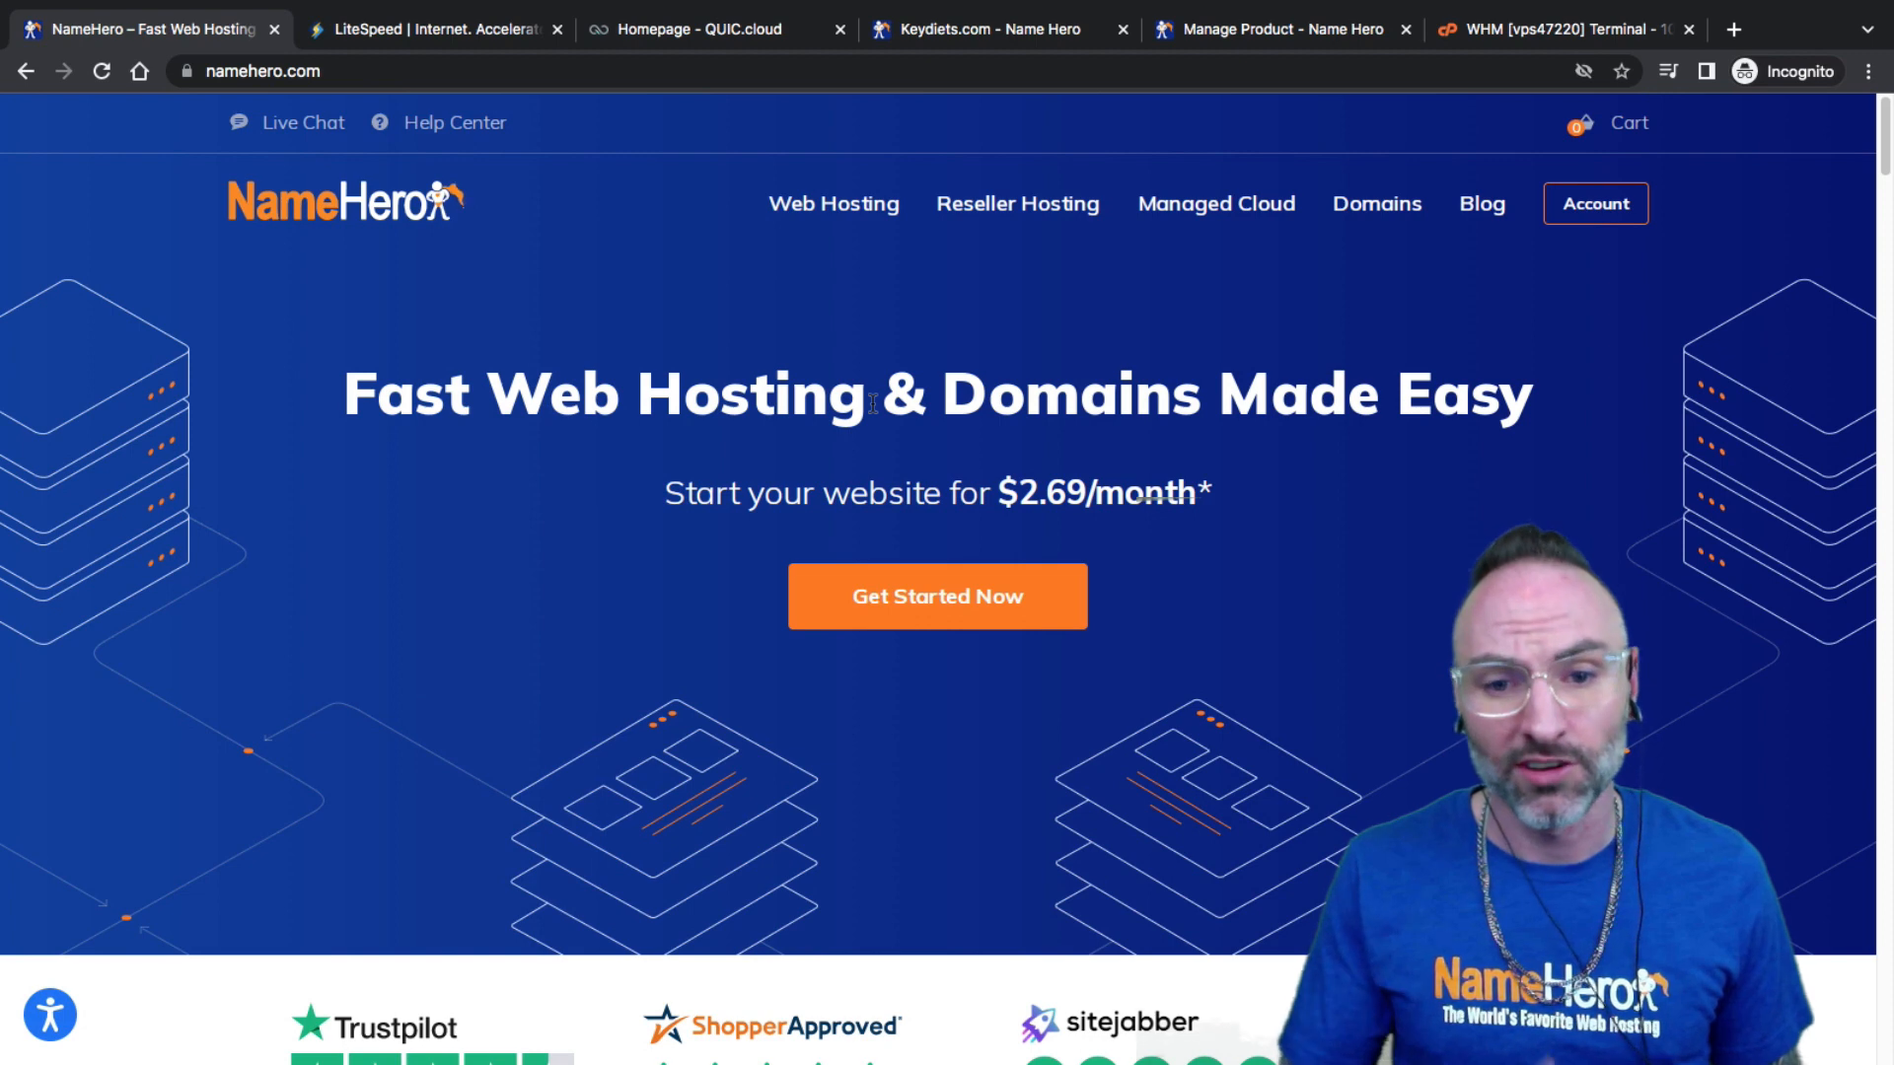
Switch to the LiteSpeed website and read the Web Server Enterprise v6.0 features and the WordPress stack heading
click(464, 30)
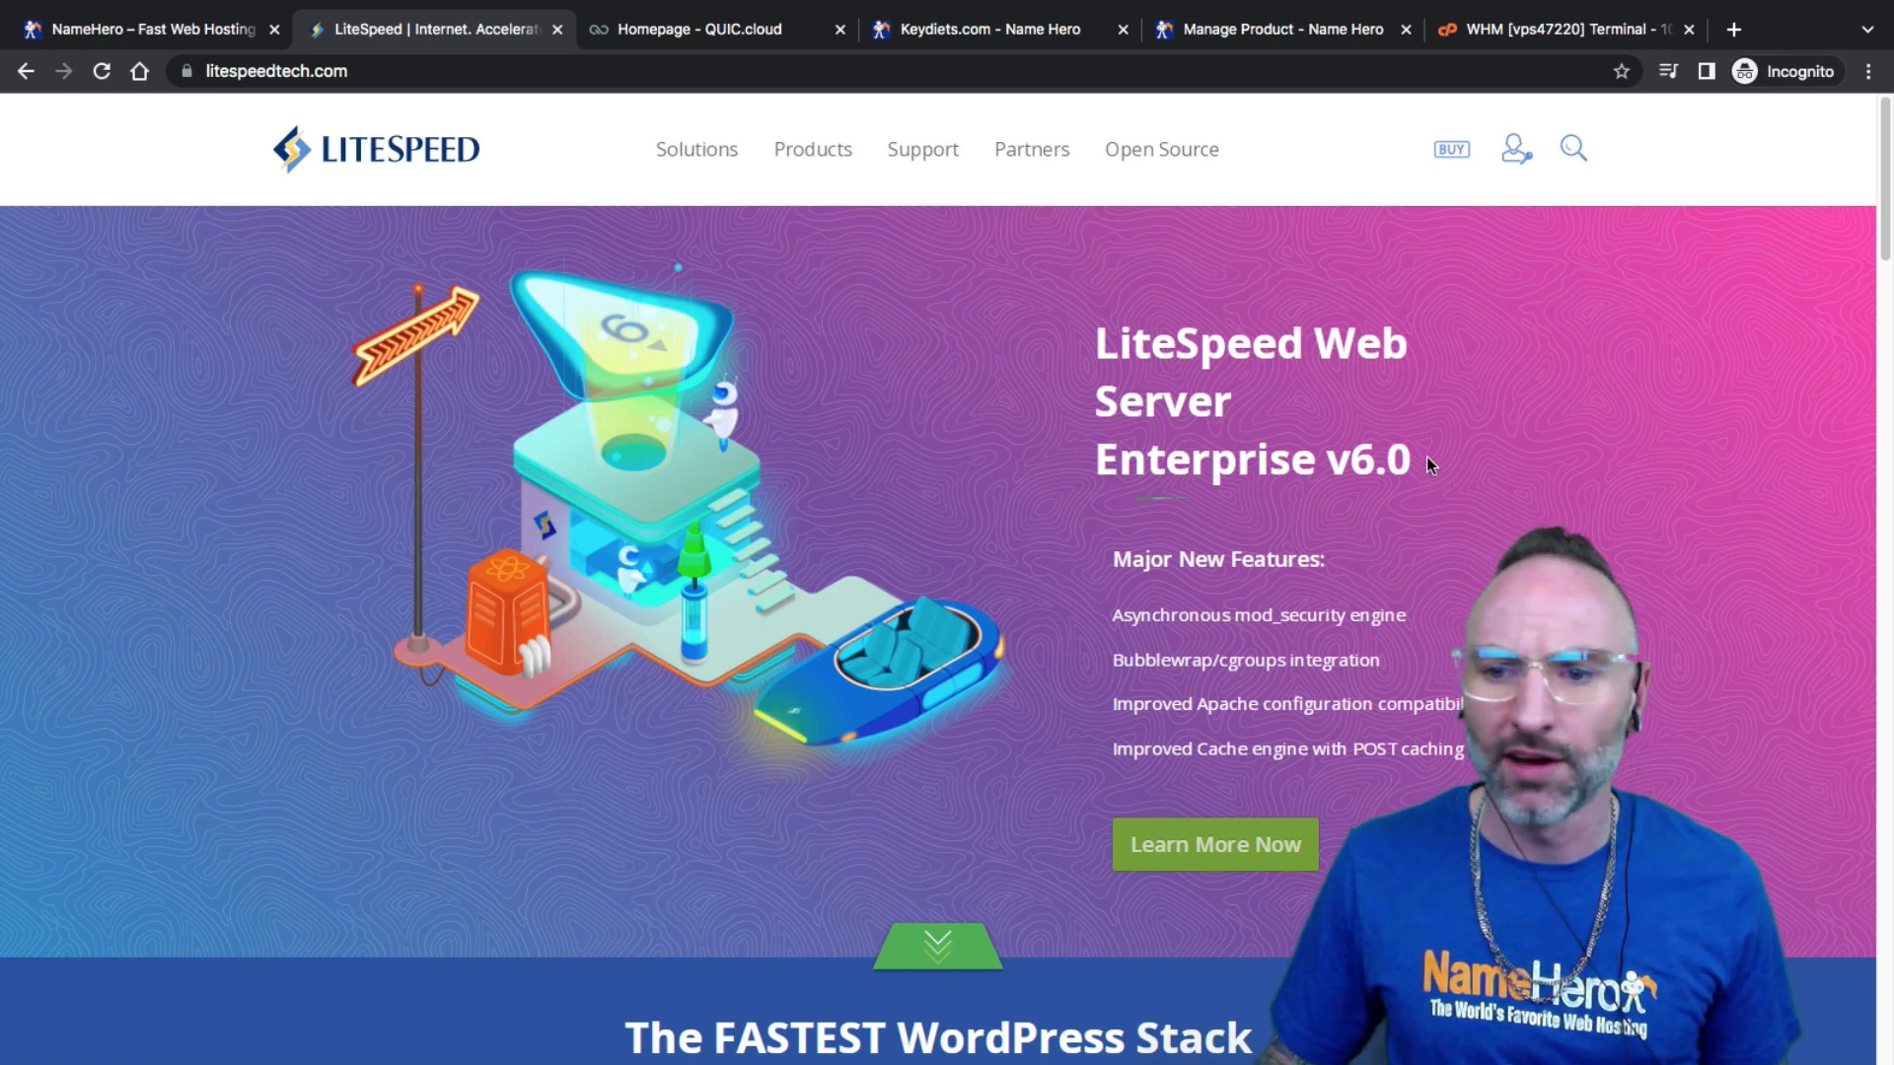
drag(1429, 466, 1220, 524)
click(1331, 481)
scroll(1081, 501, down, 2)
click(1181, 438)
click(1354, 436)
click(1221, 487)
scroll(1221, 490, down, 4)
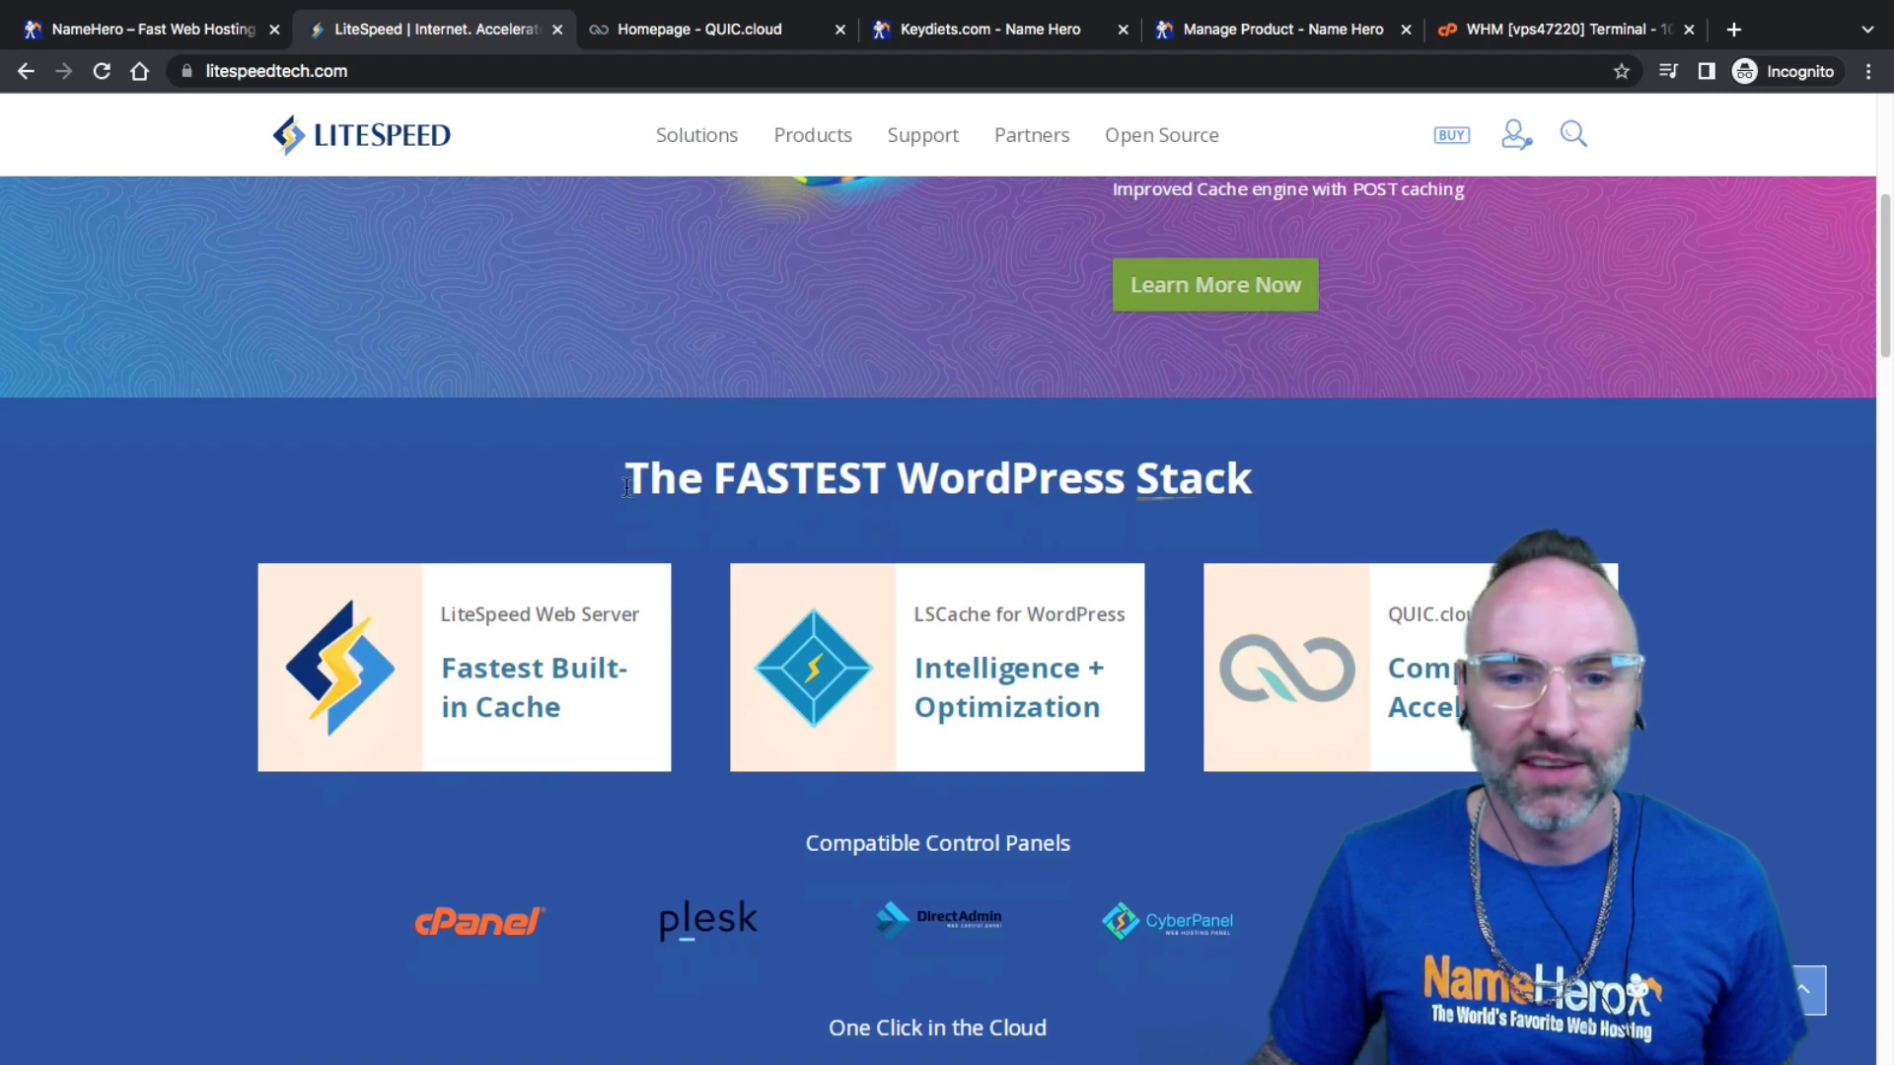
drag(625, 483, 1237, 480)
click(1284, 490)
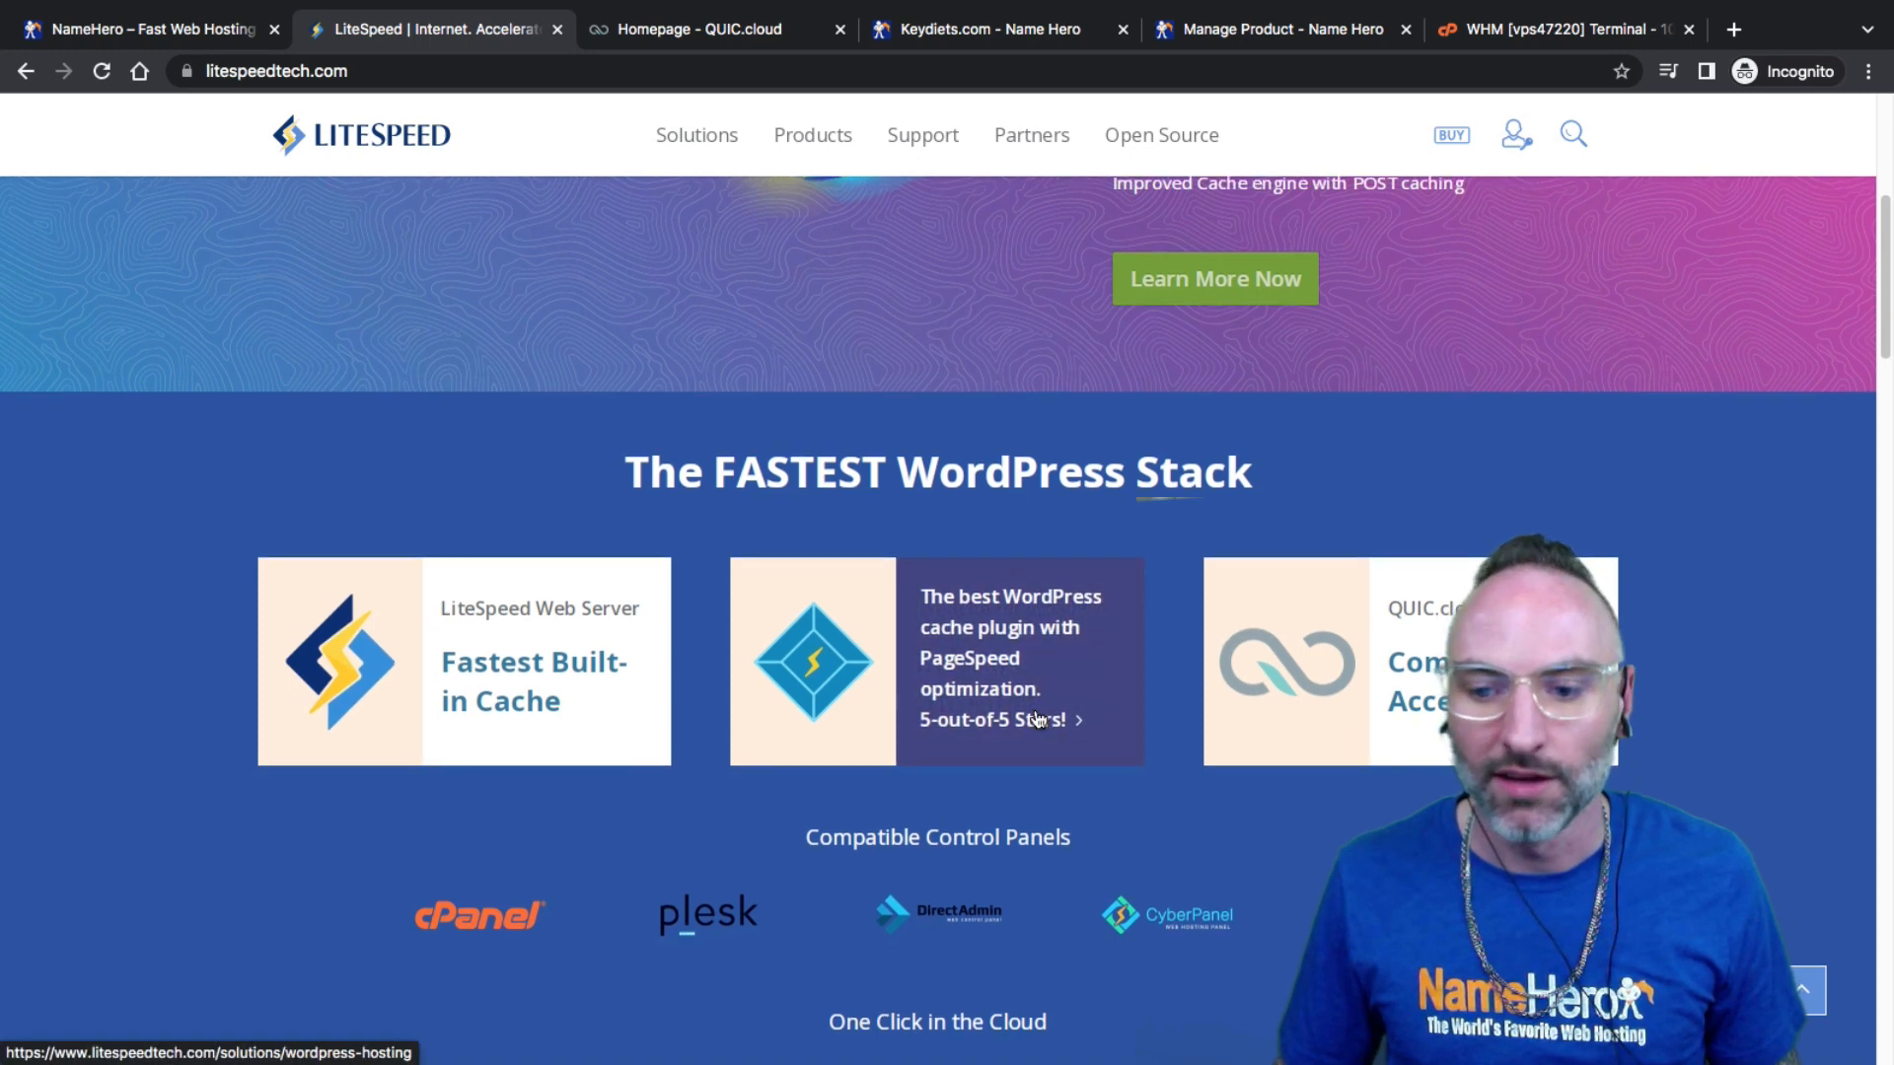
Examine the WordPress stack products, the compatible control panels and the one-click cloud providers on the LiteSpeed homepage
scroll(1032, 658, down, 1)
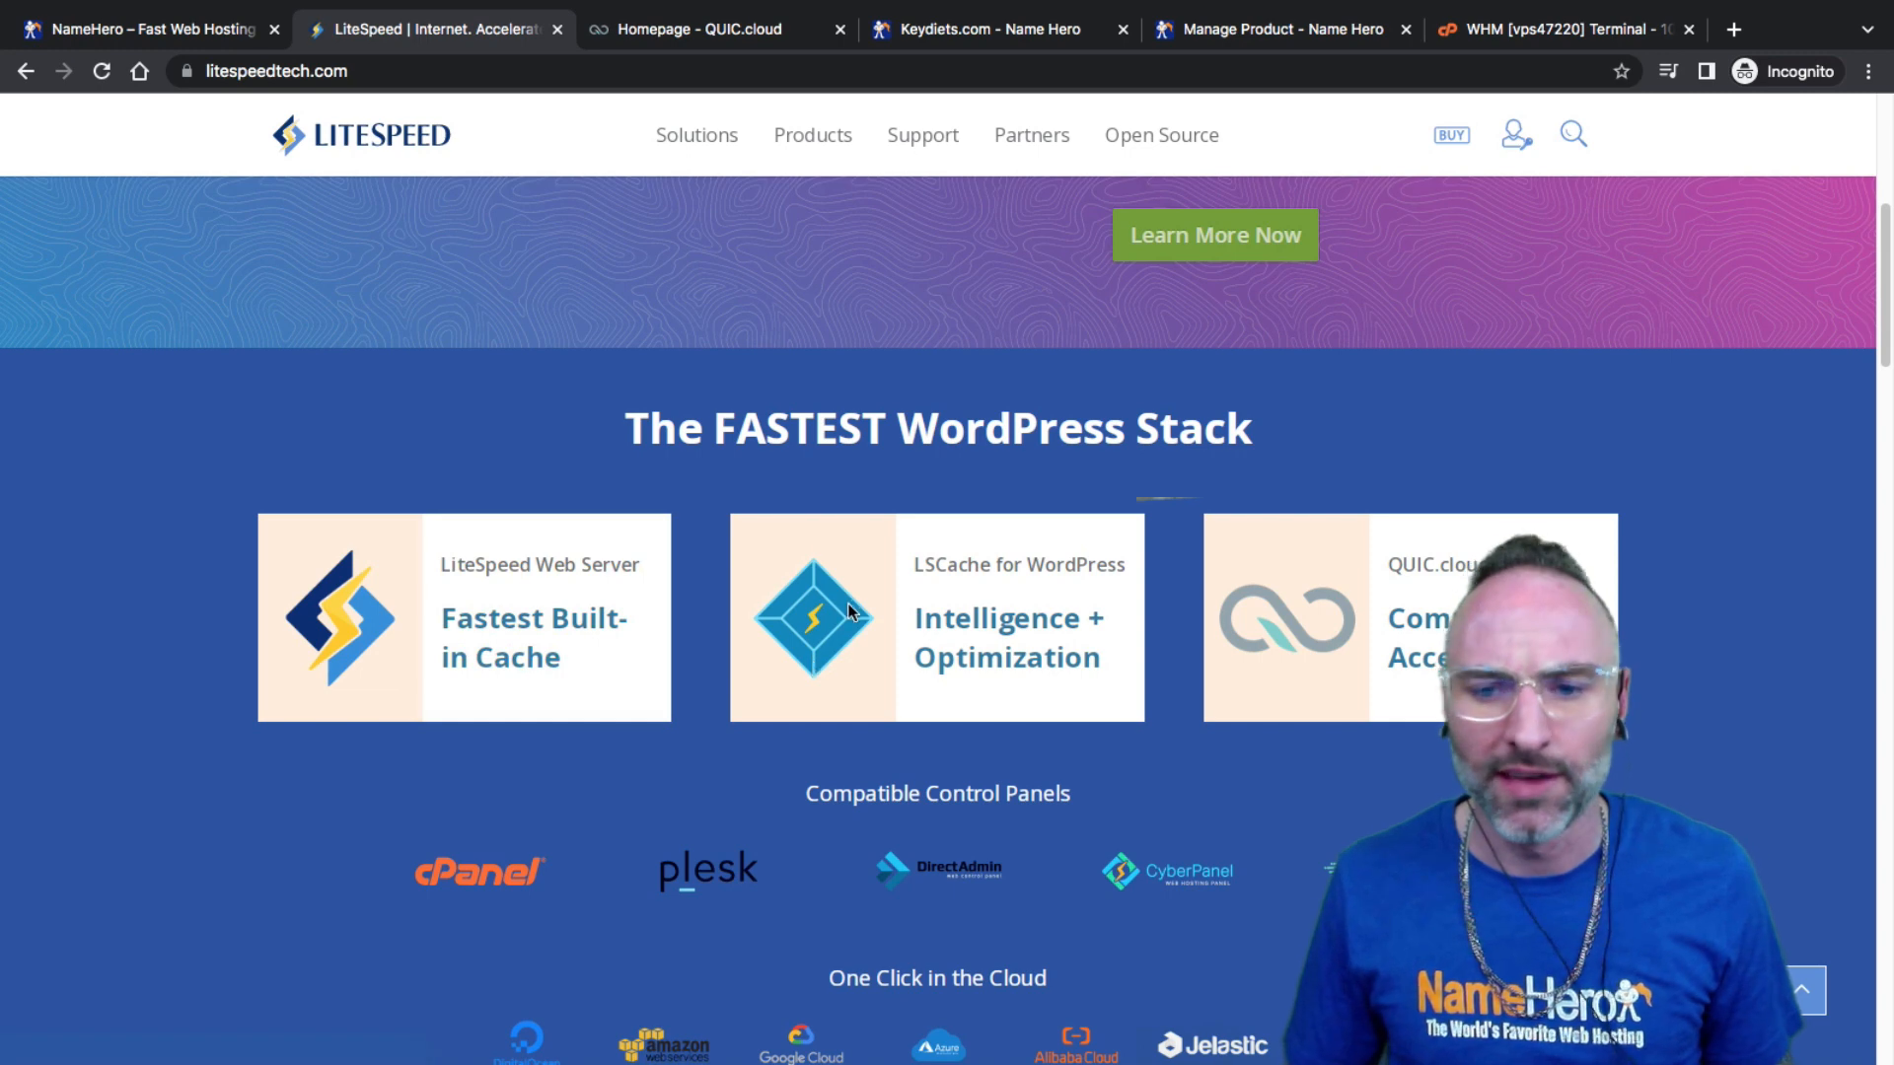
scroll(834, 617, down, 1)
scroll(834, 618, down, 2)
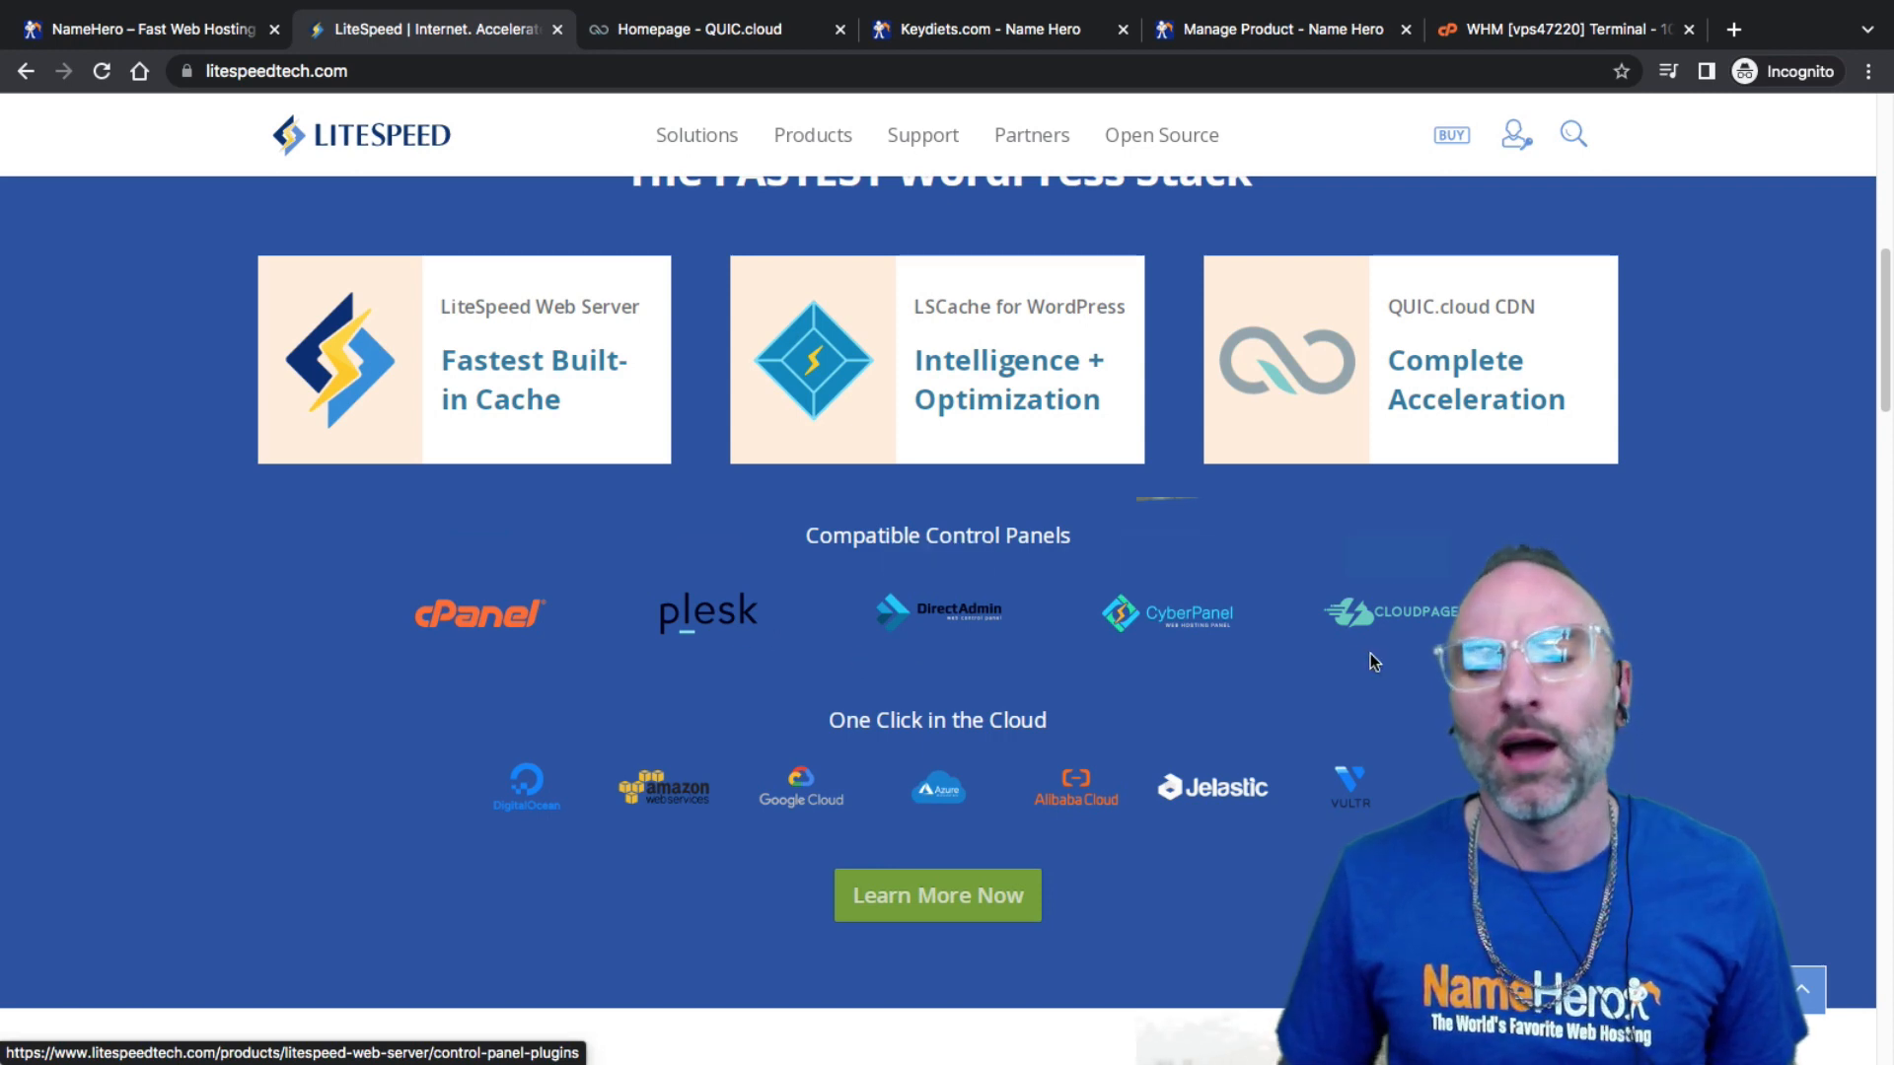
scroll(1199, 623, up, 1)
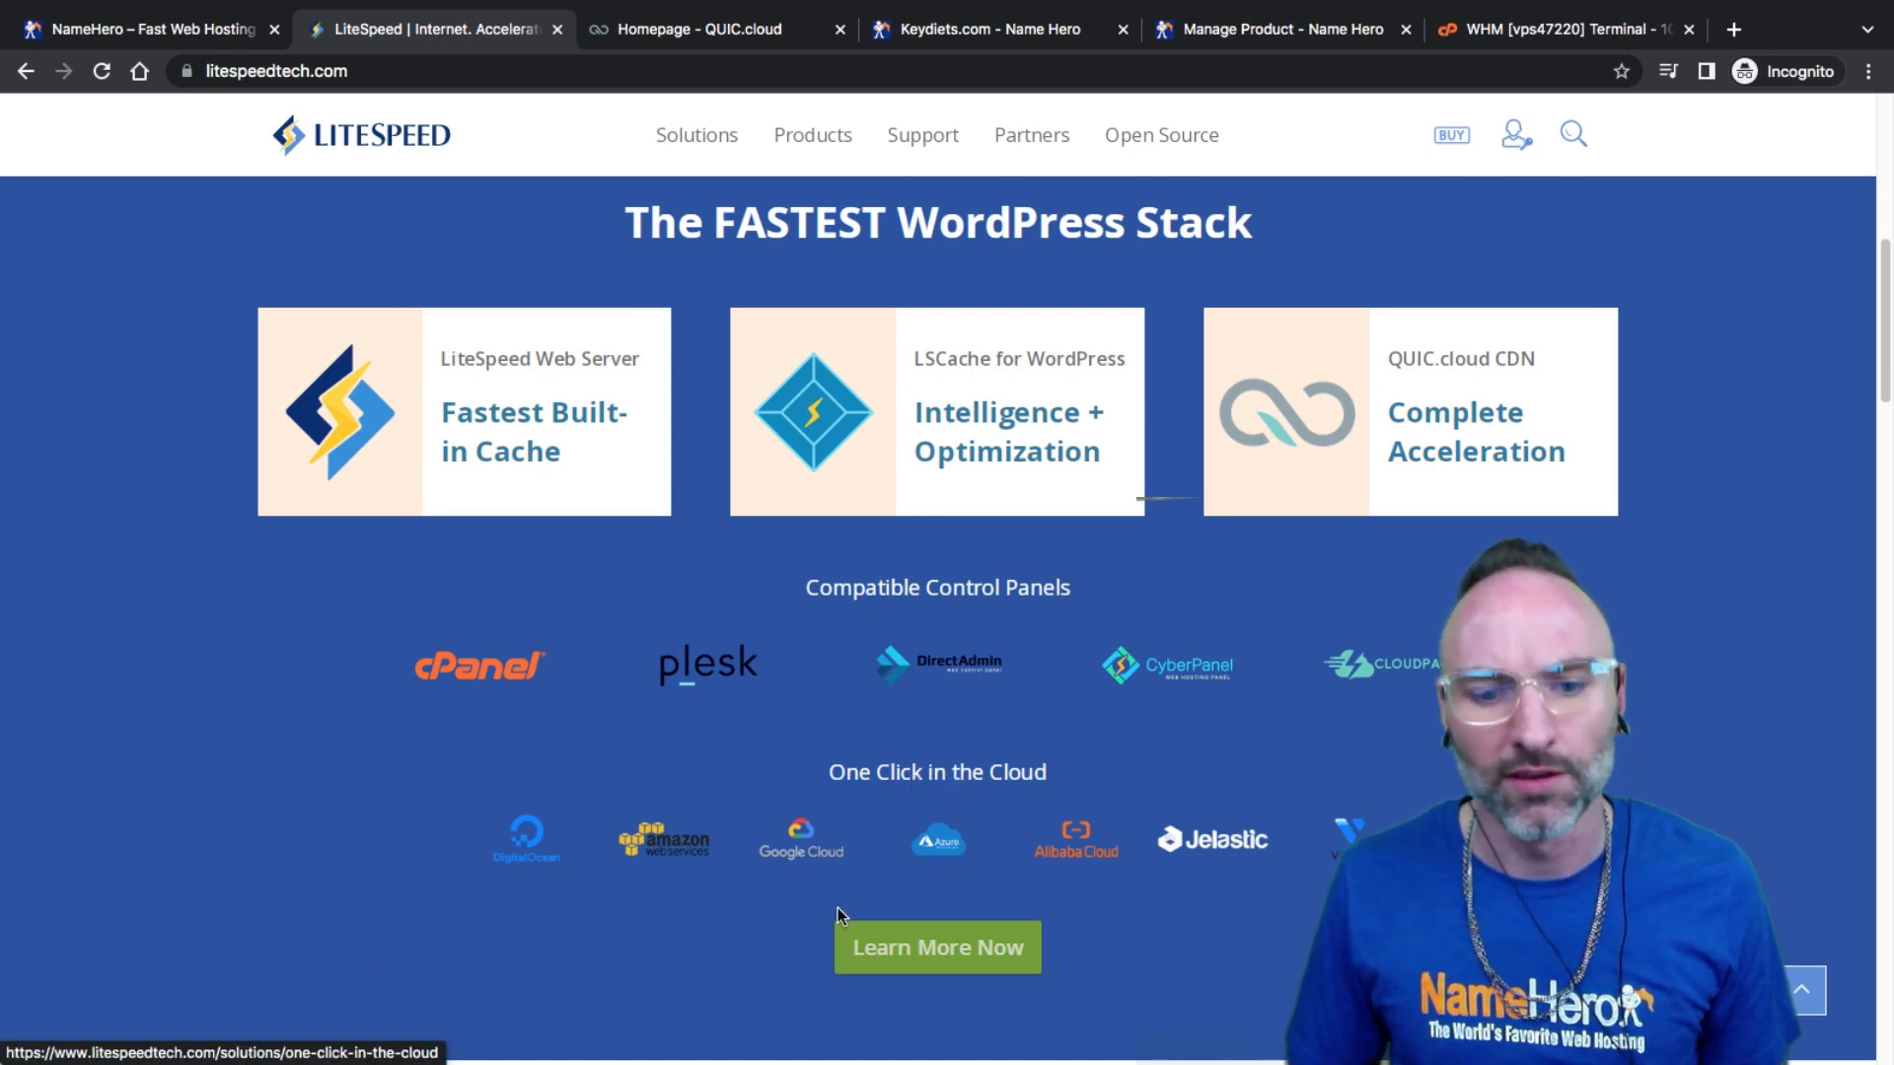
scroll(807, 844, down, 2)
scroll(807, 836, down, 8)
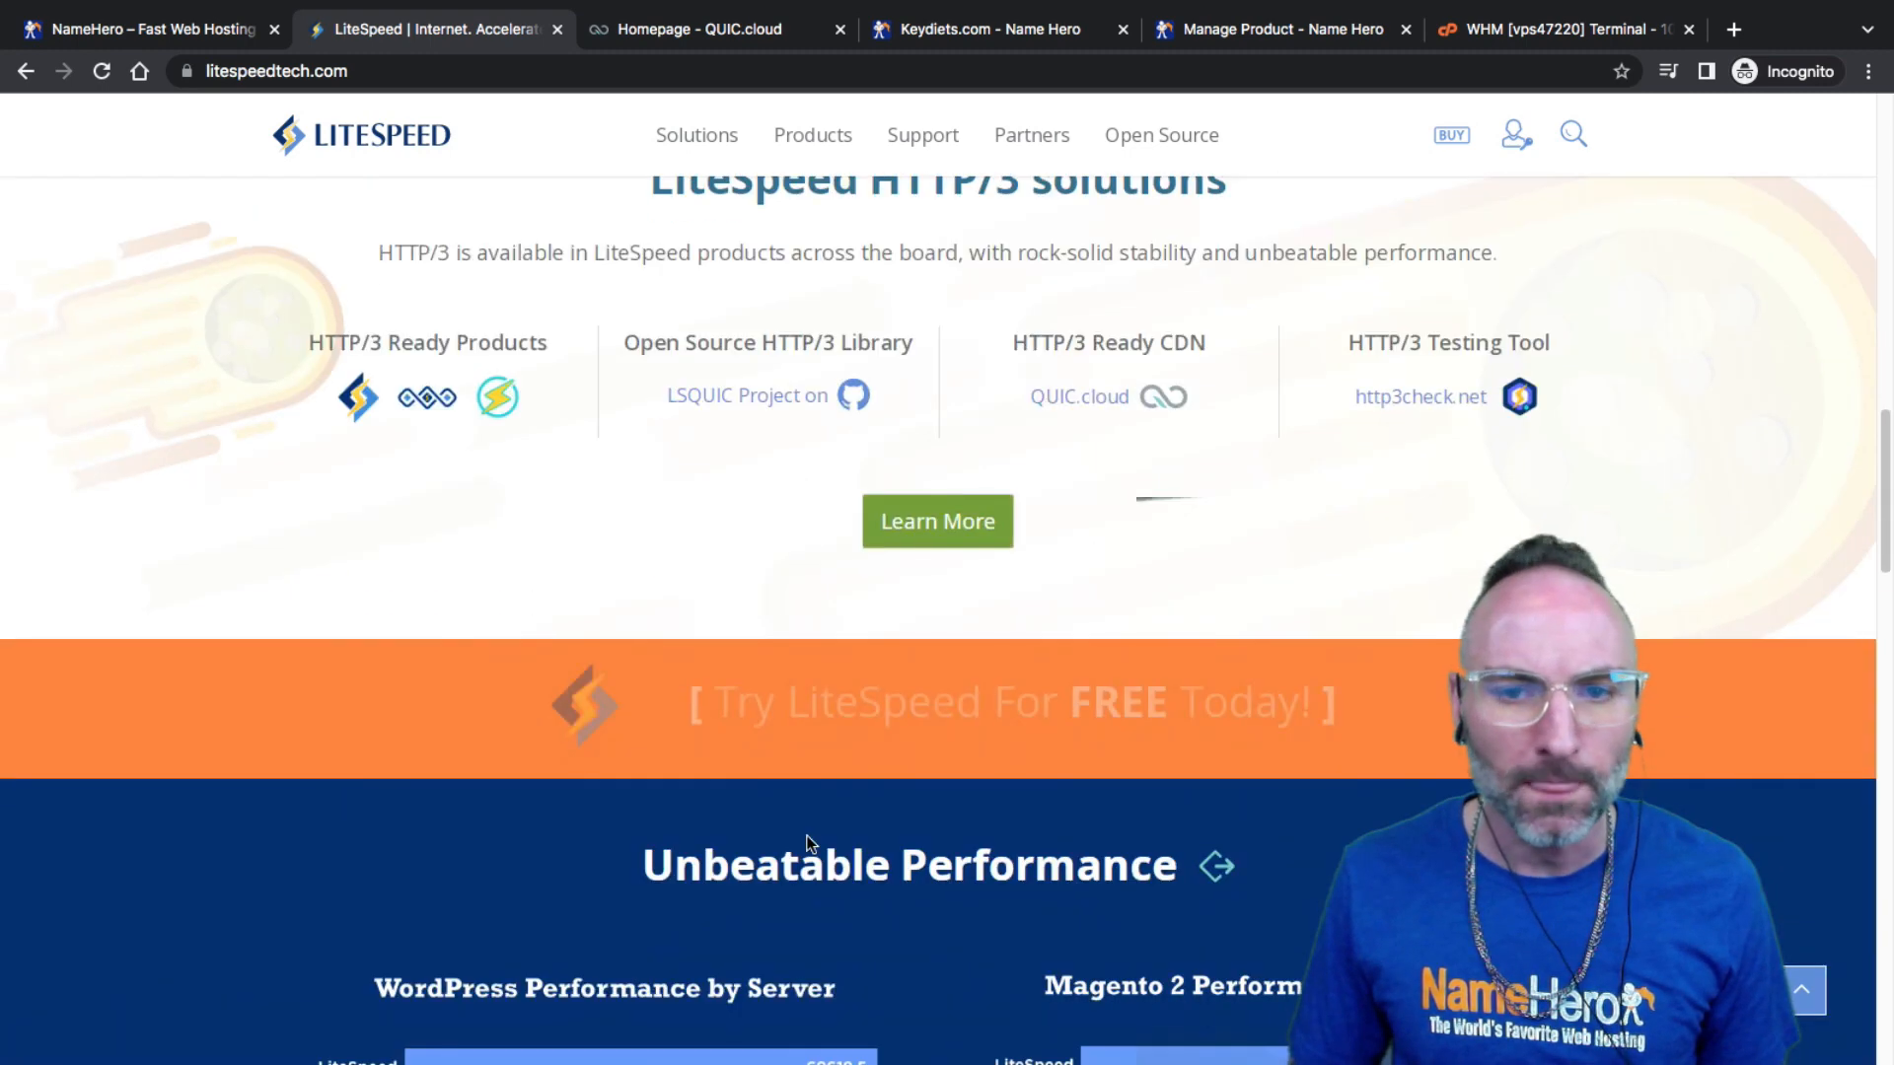
Read the LiteSpeed HTTP/3 solutions section and its description of HTTP/3 availability across the products
scroll(795, 766, up, 2)
drag(979, 382, 927, 392)
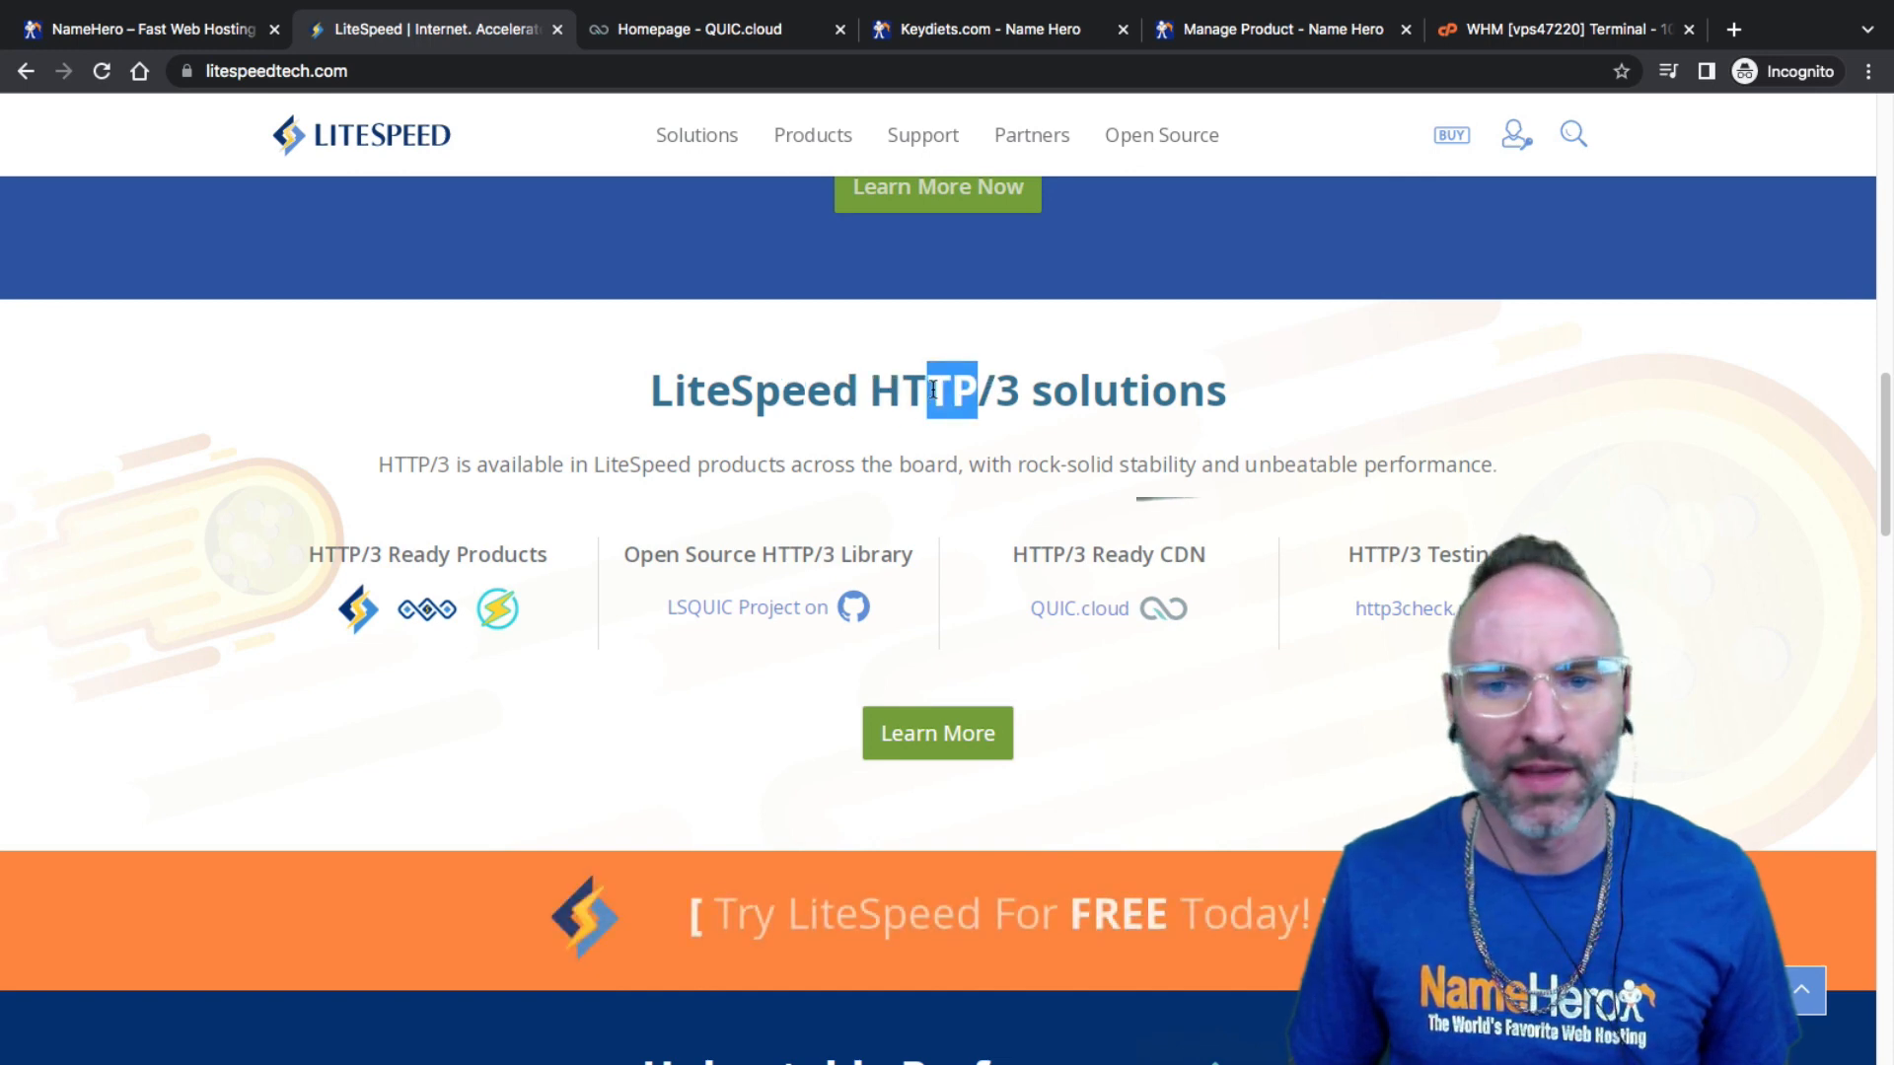
click(909, 396)
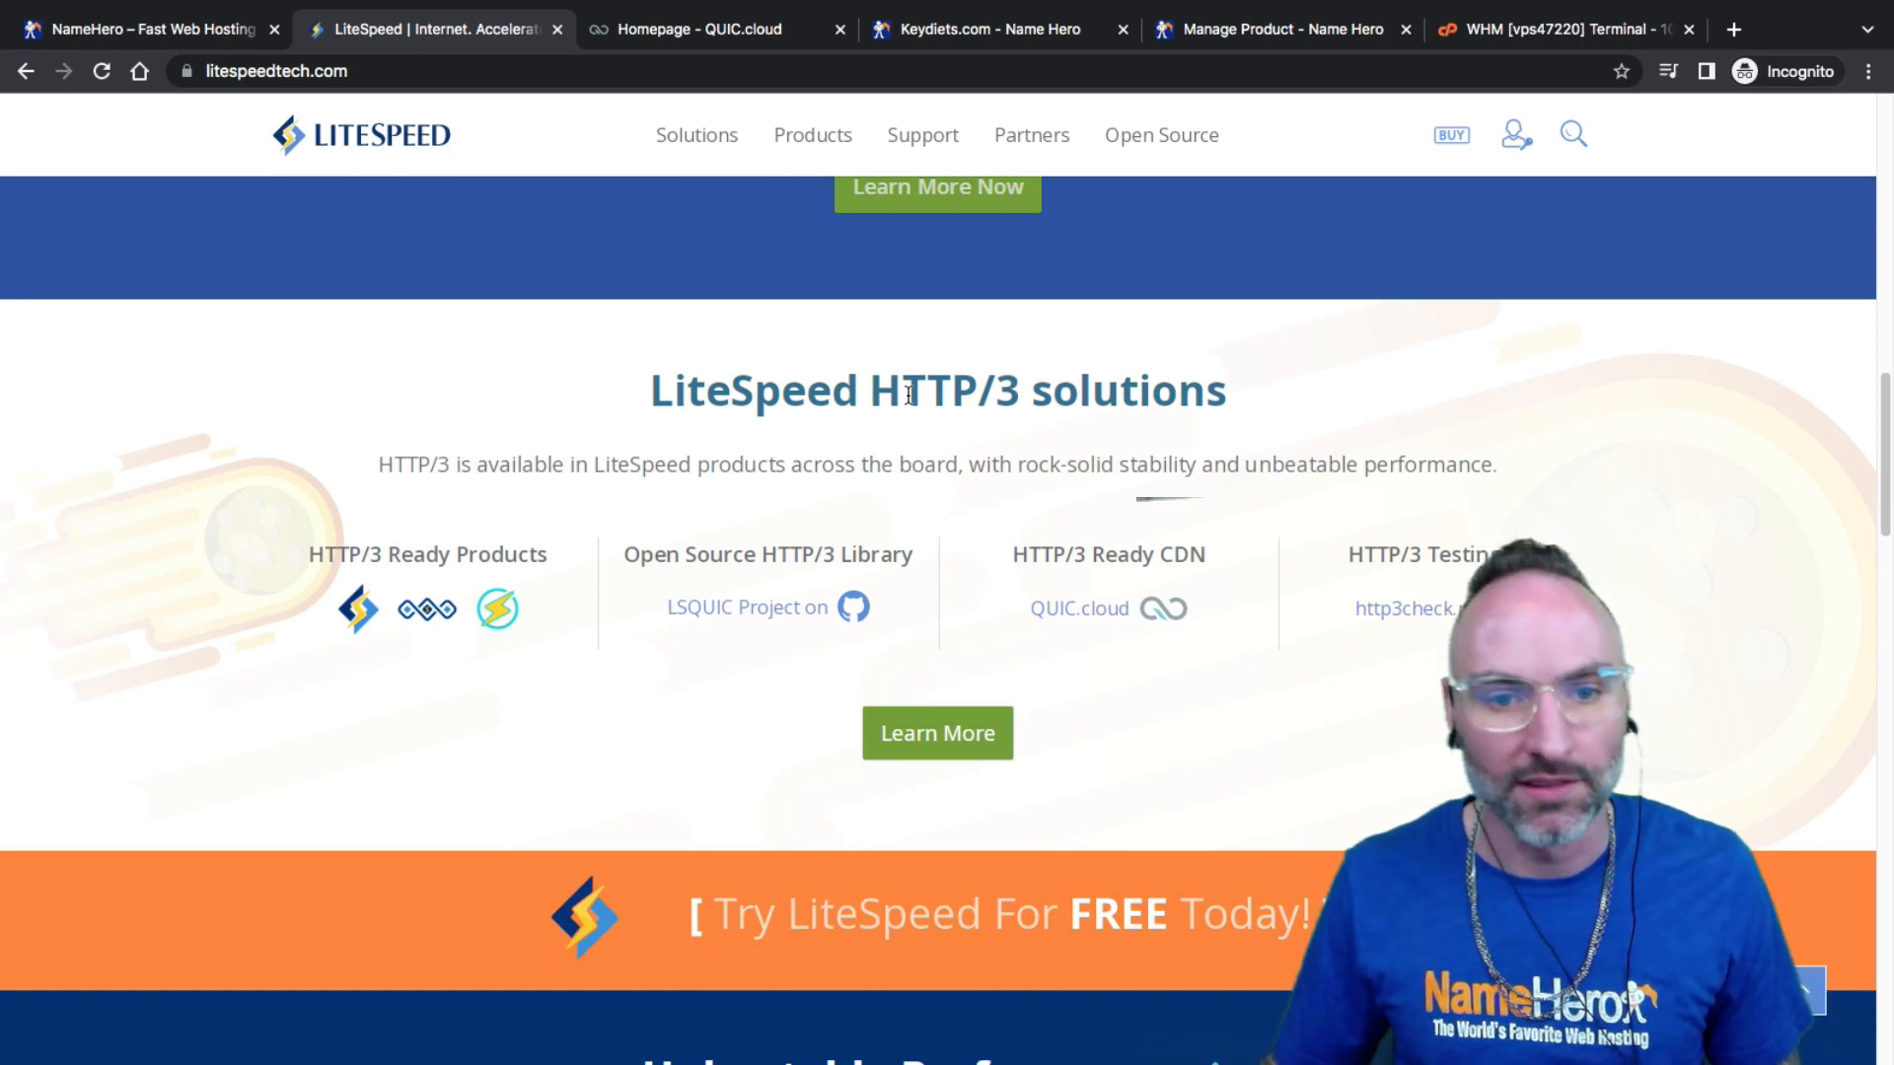
drag(711, 456, 1242, 477)
click(1241, 478)
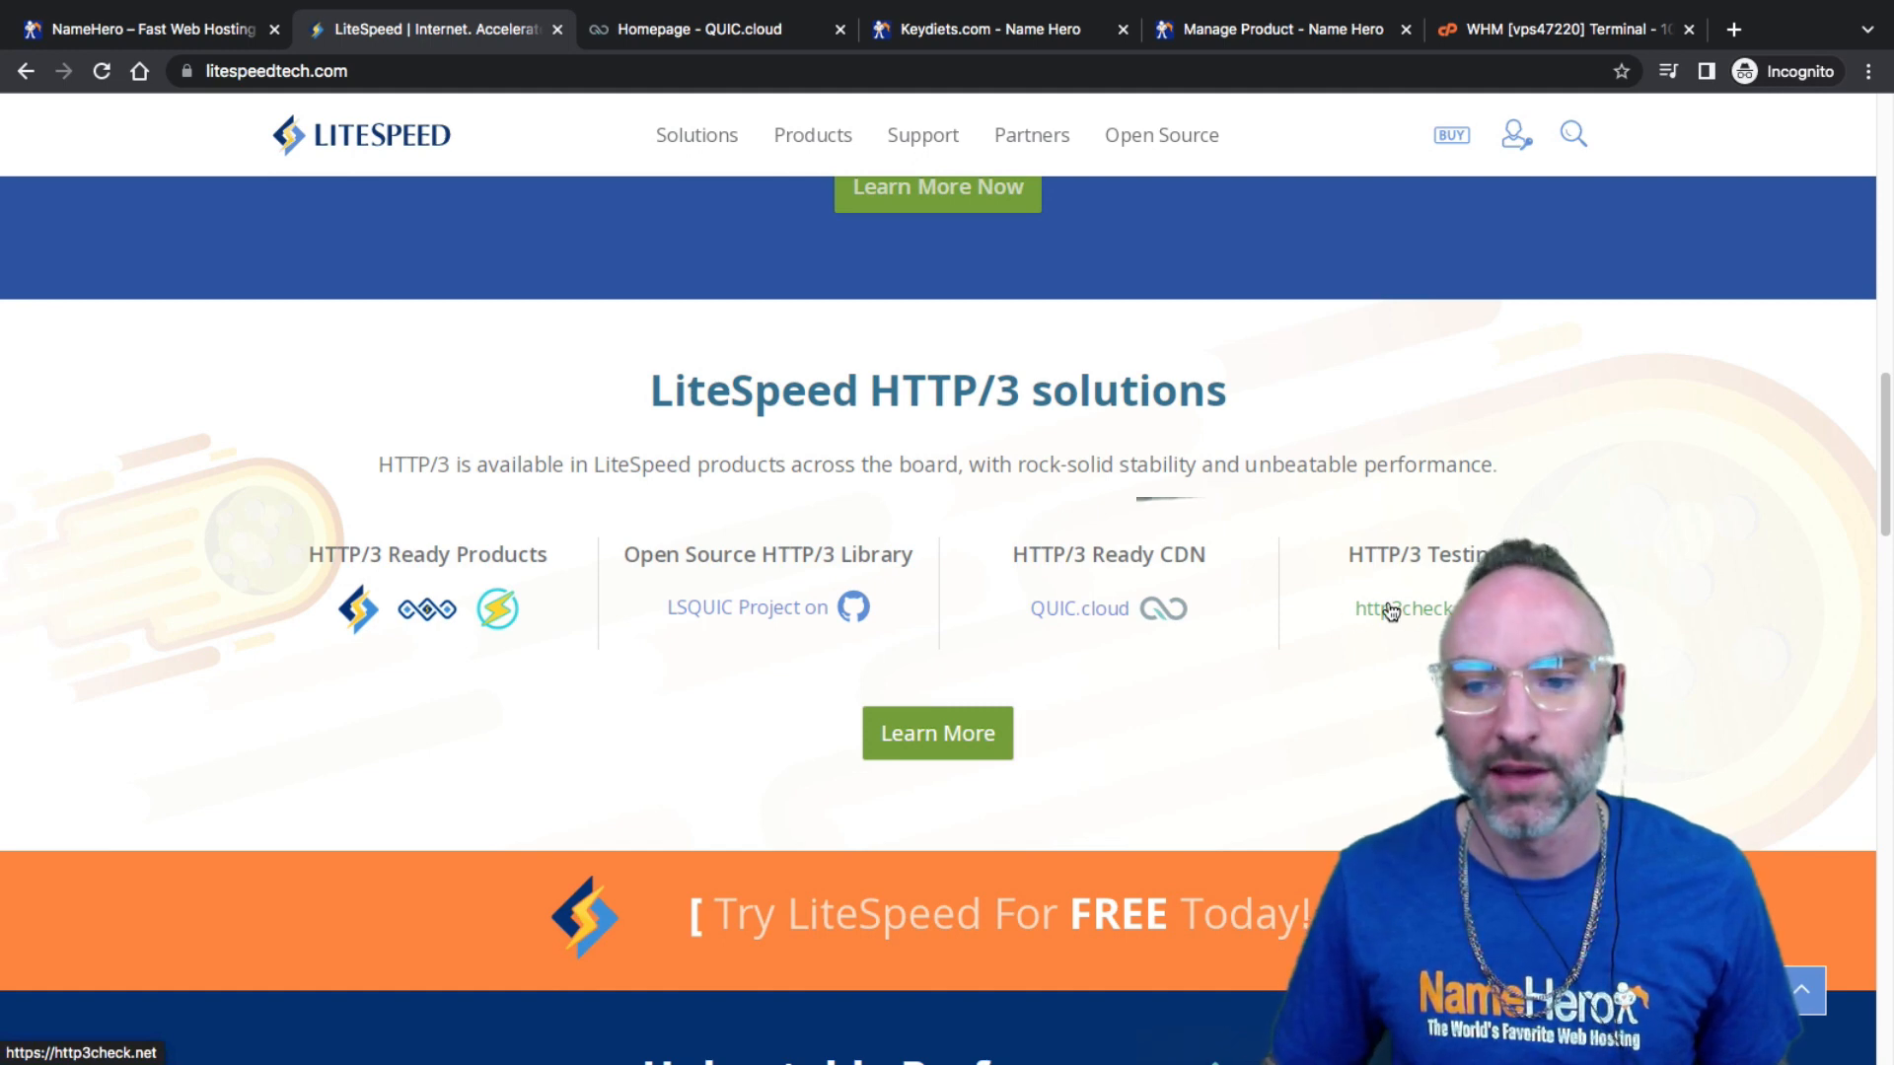
Compare the WordPress and Magento 2 performance charts for LiteSpeed, Nginx and Apache
scroll(1373, 605, down, 1)
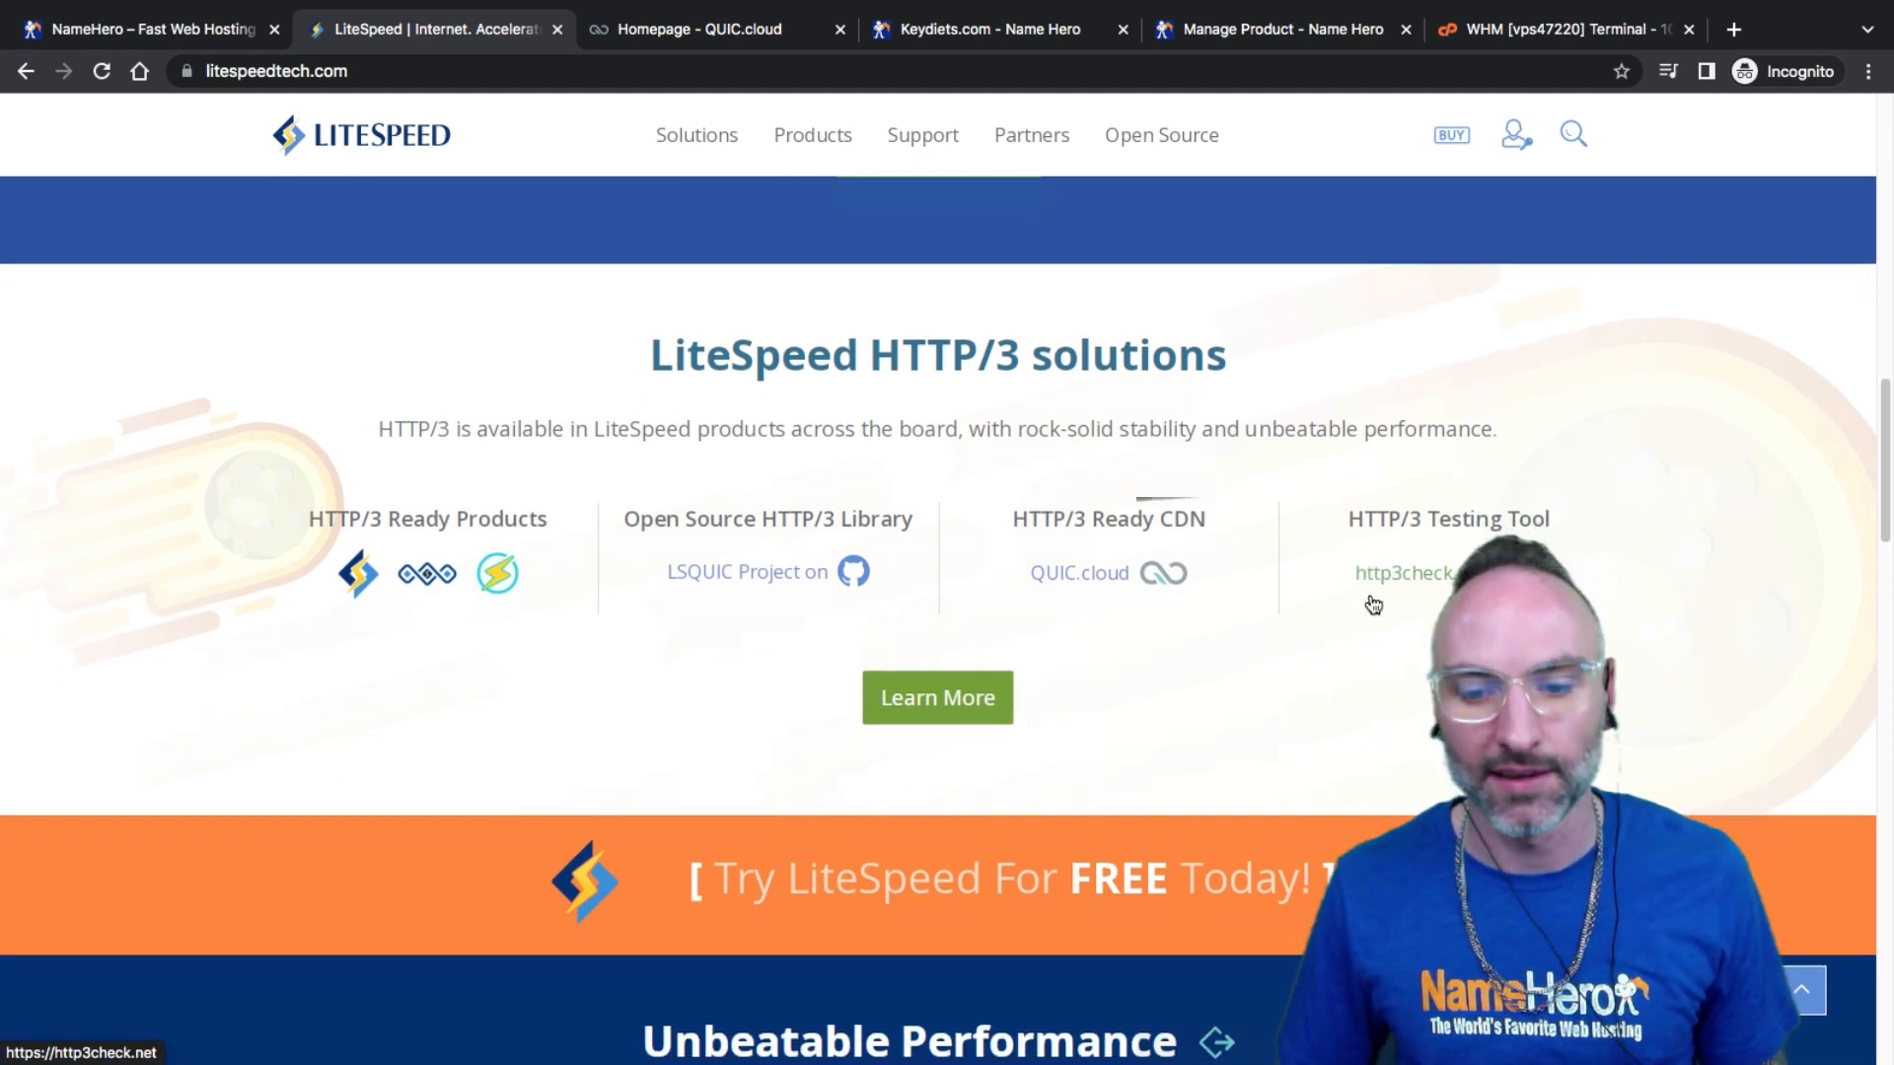
scroll(1373, 604, down, 6)
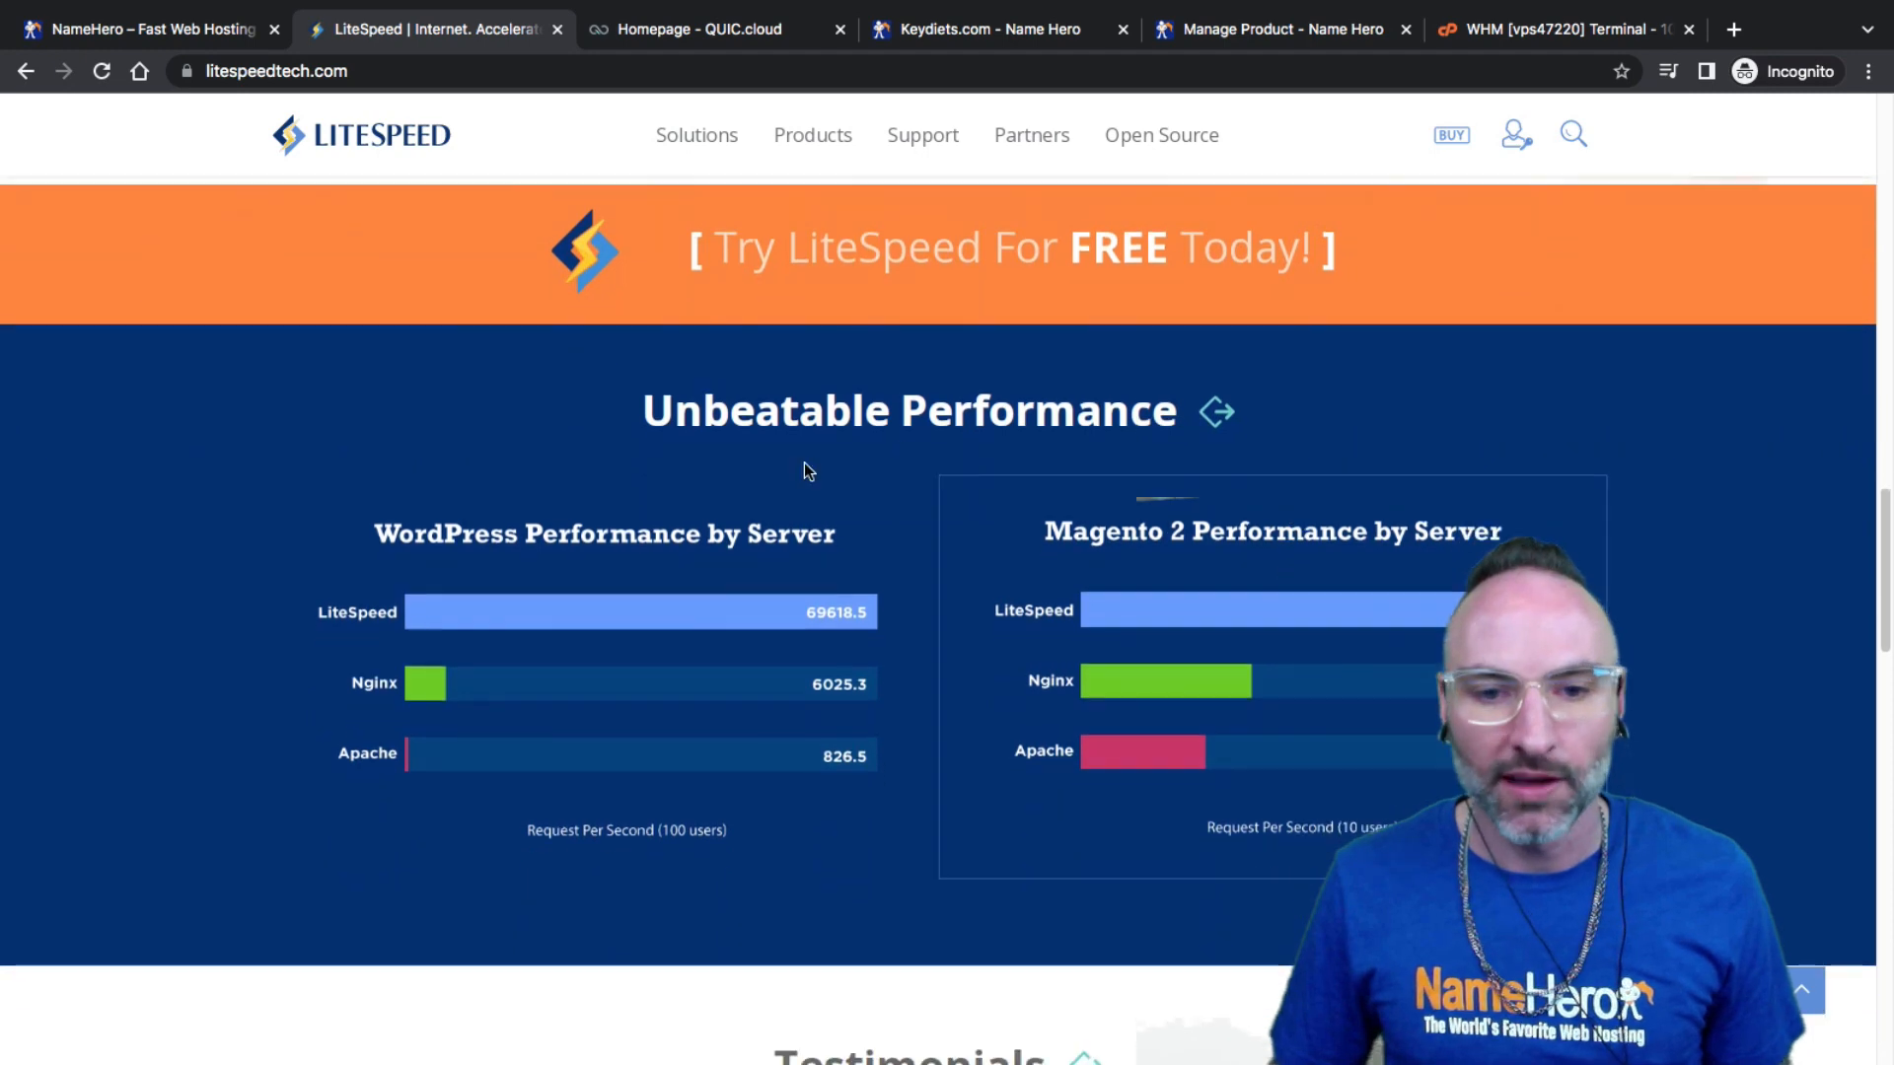
scroll(836, 476, down, 1)
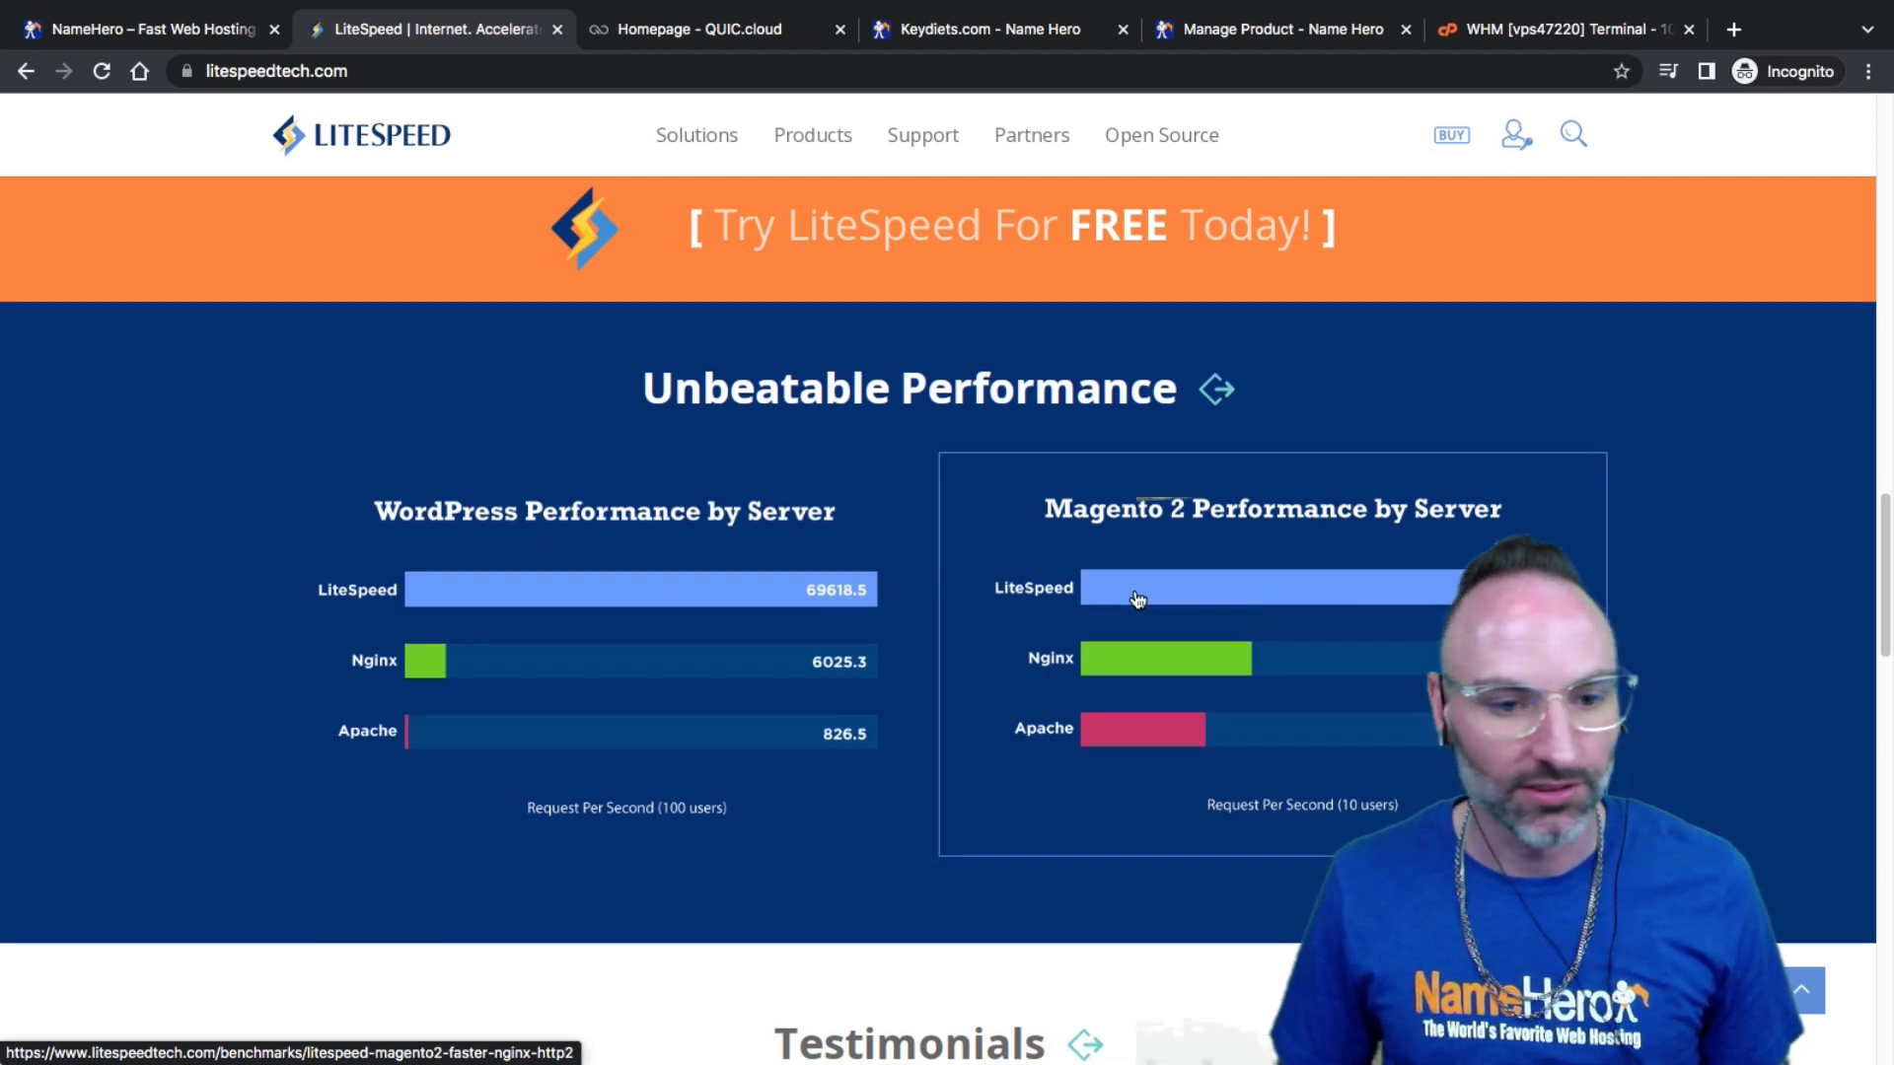
scroll(1097, 570, down, 1)
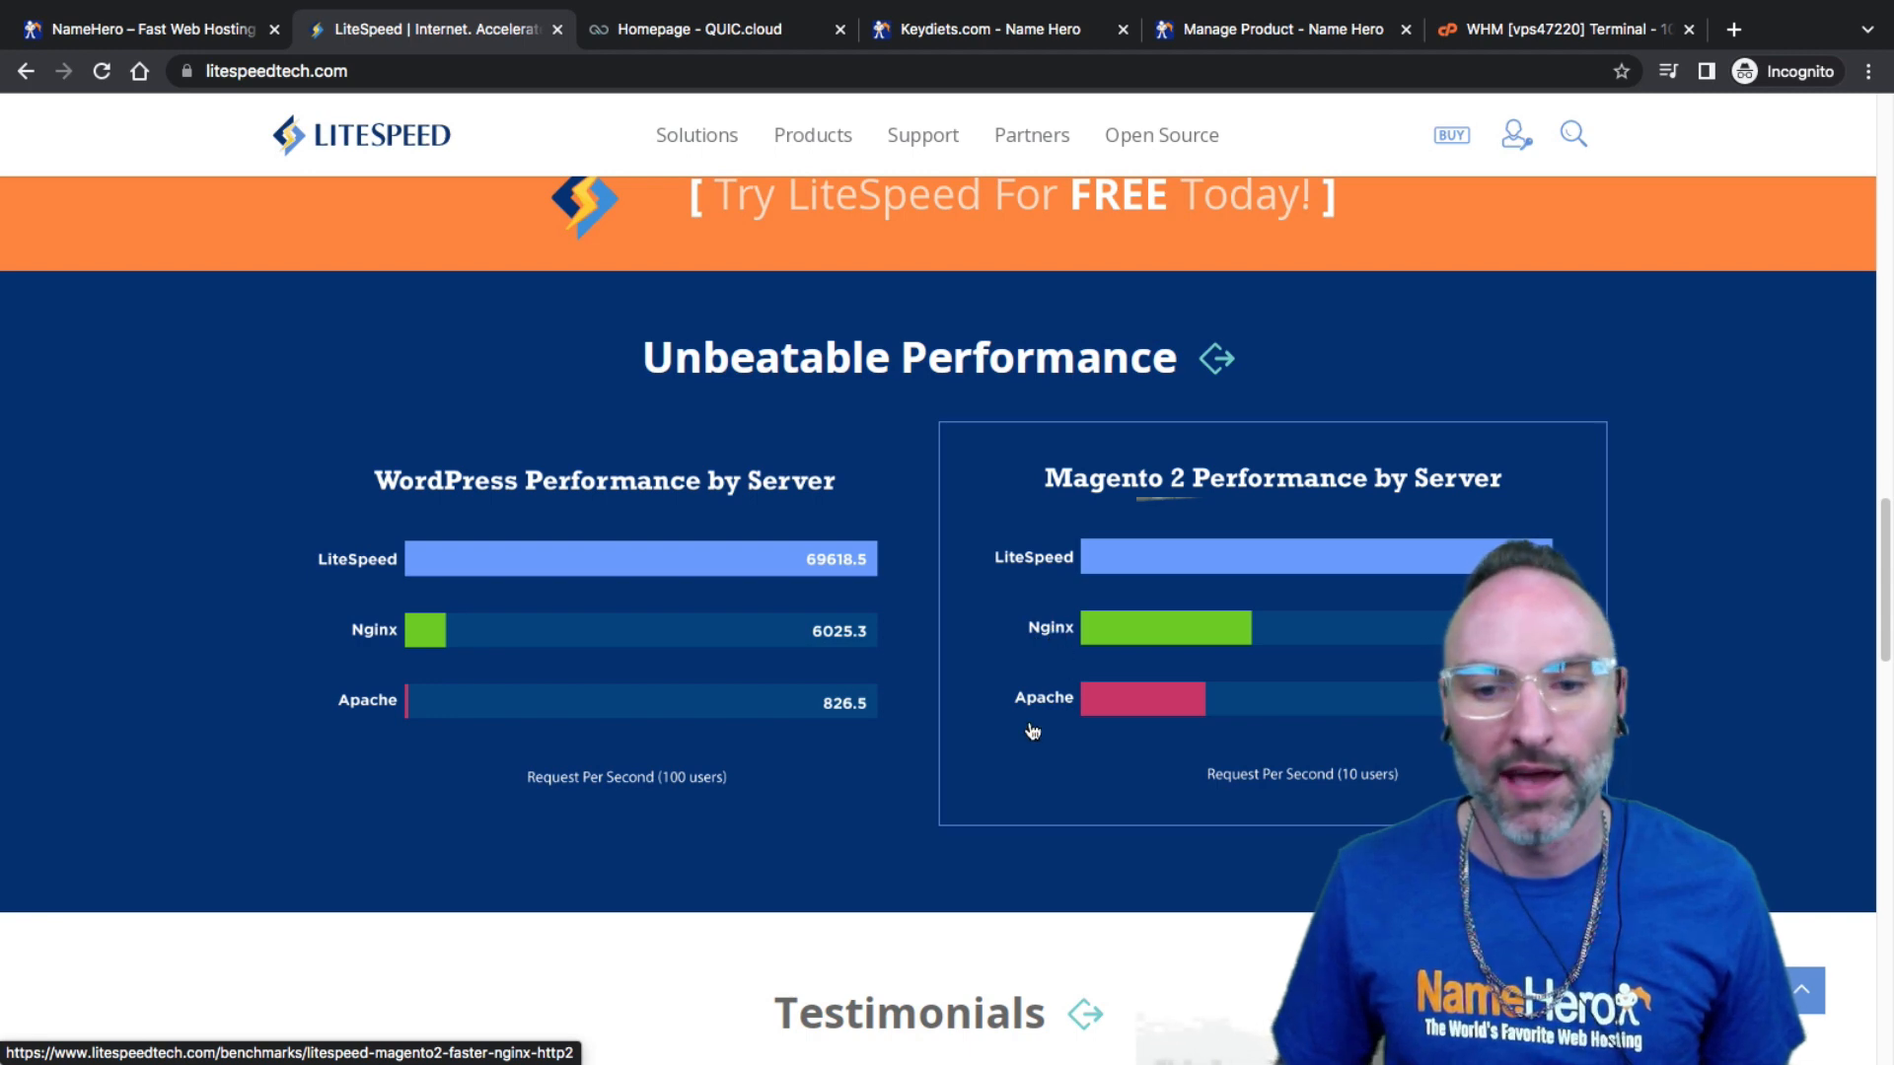
scroll(1176, 735, down, 3)
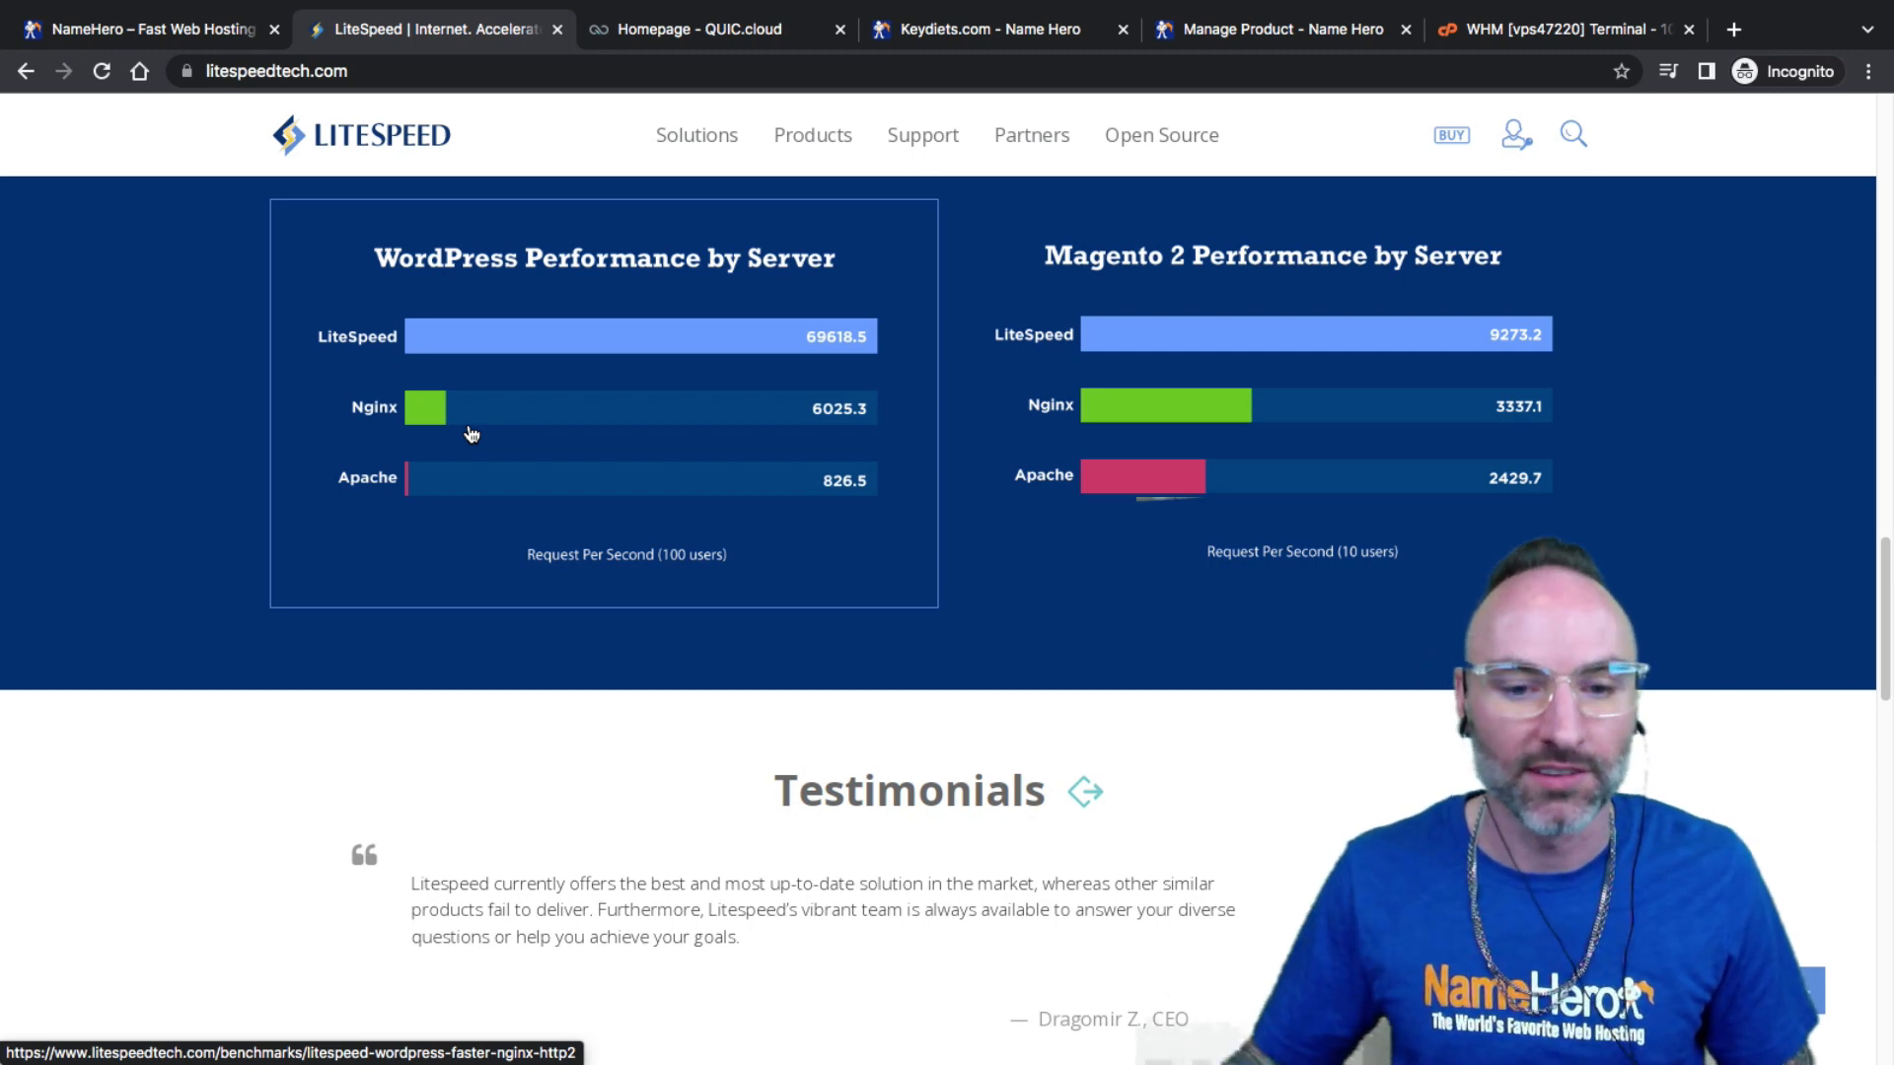
Look past the testimonials and blog posts and open the User Manual from the LiteSpeed footer's support links
scroll(858, 562, down, 7)
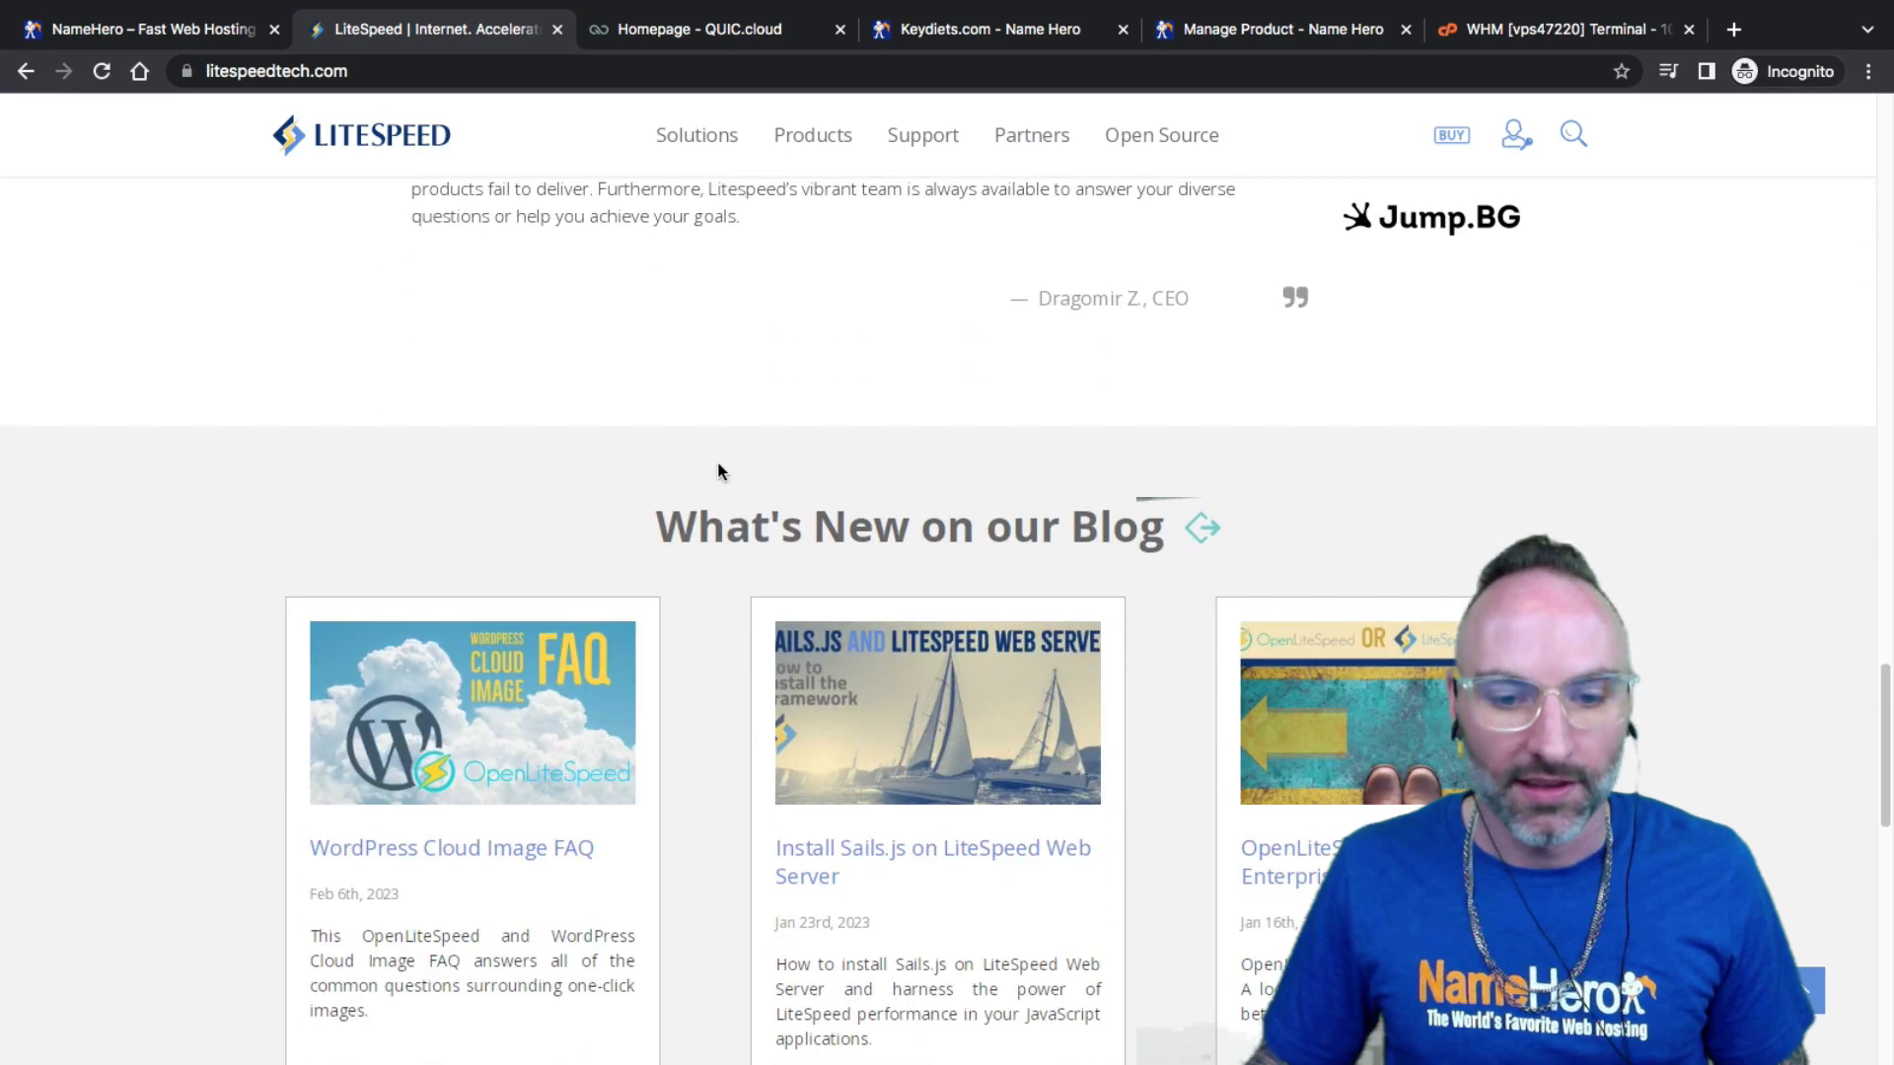
scroll(718, 471, down, 10)
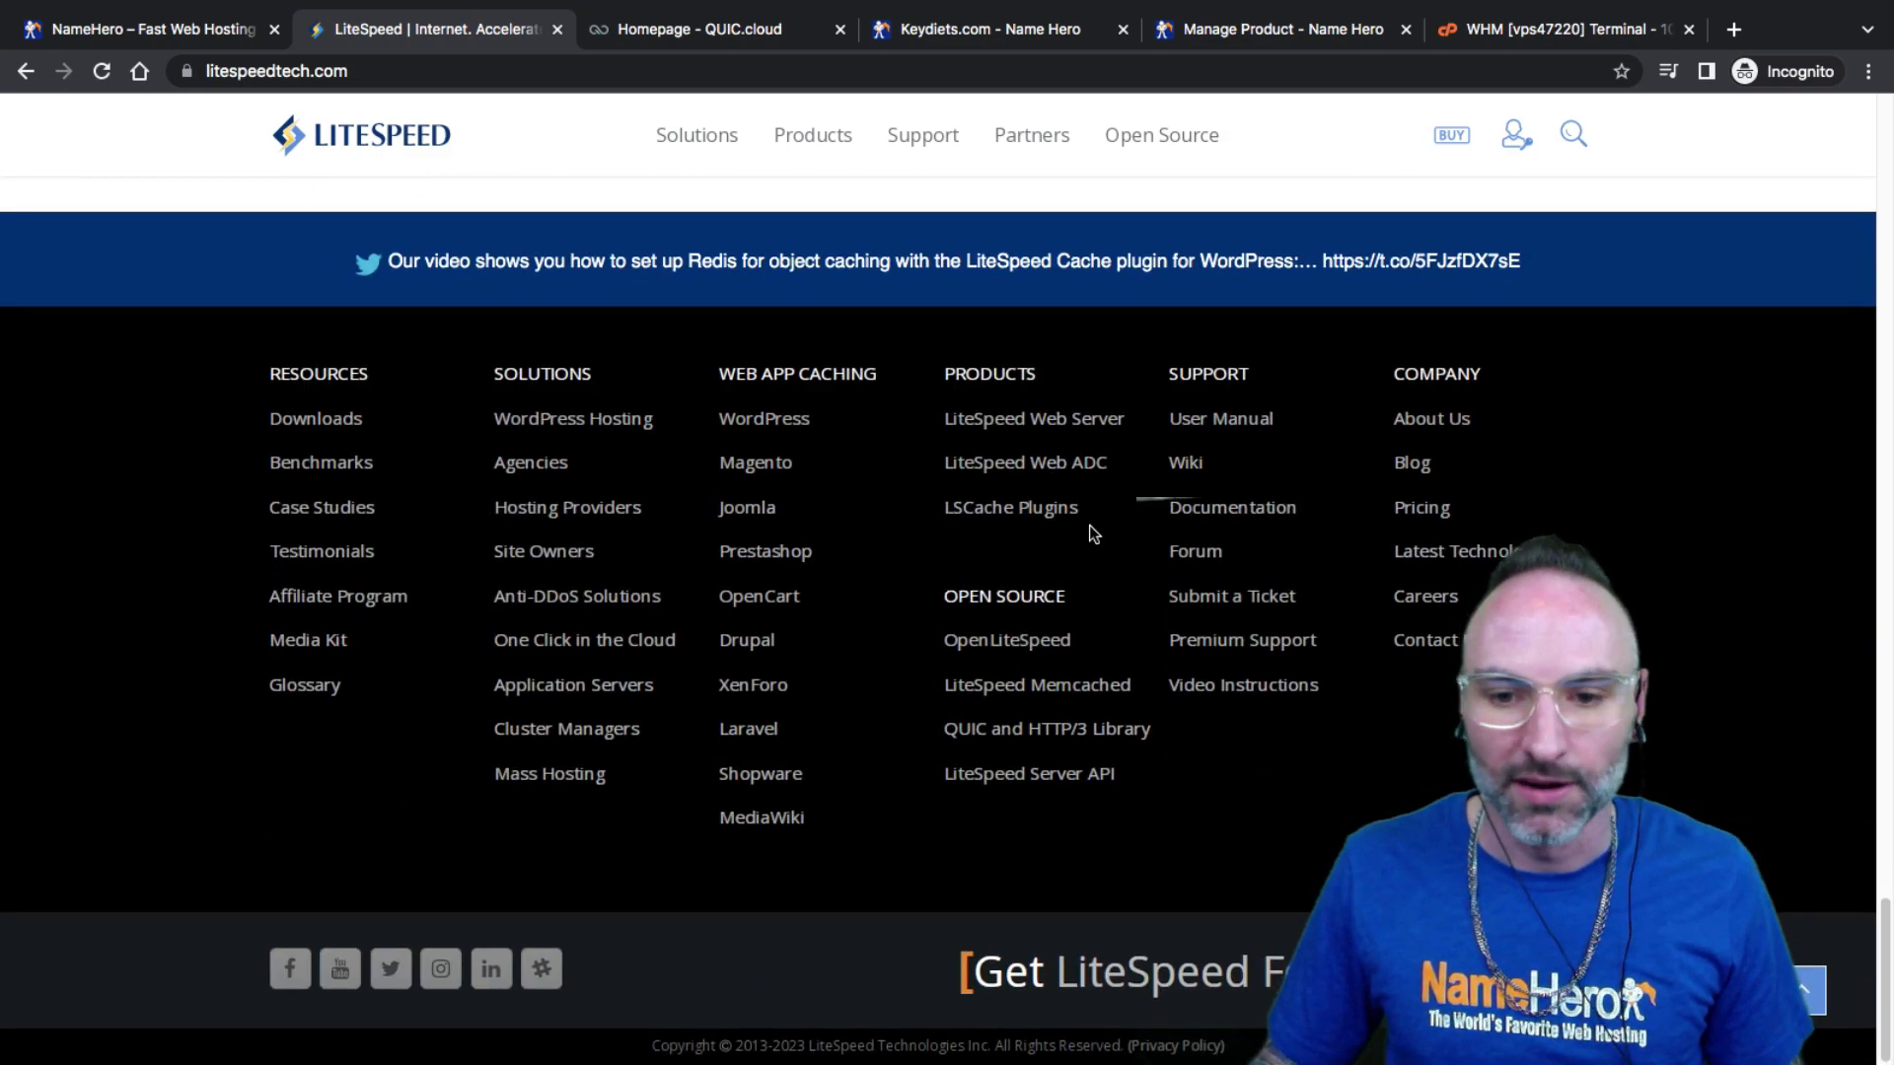
scroll(737, 653, up, 8)
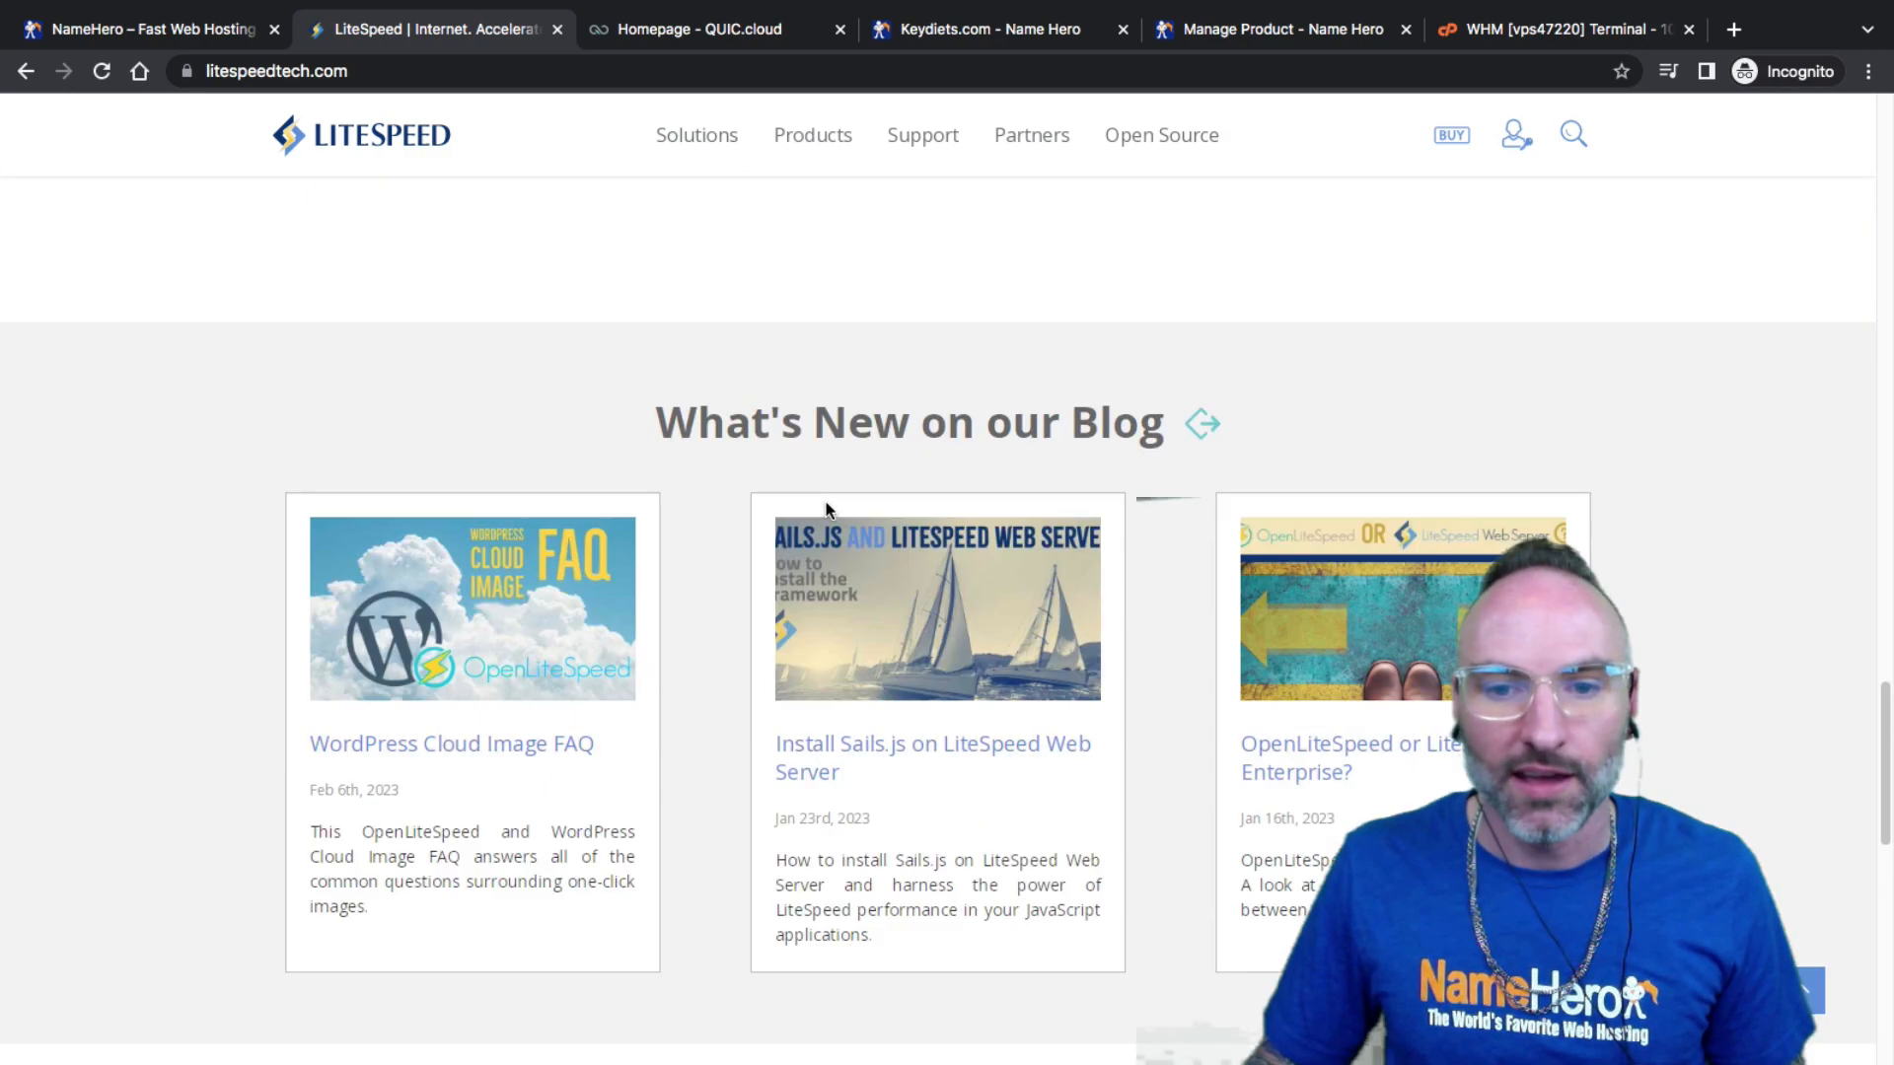
scroll(888, 592, down, 7)
scroll(1016, 552, down, 1)
click(1227, 422)
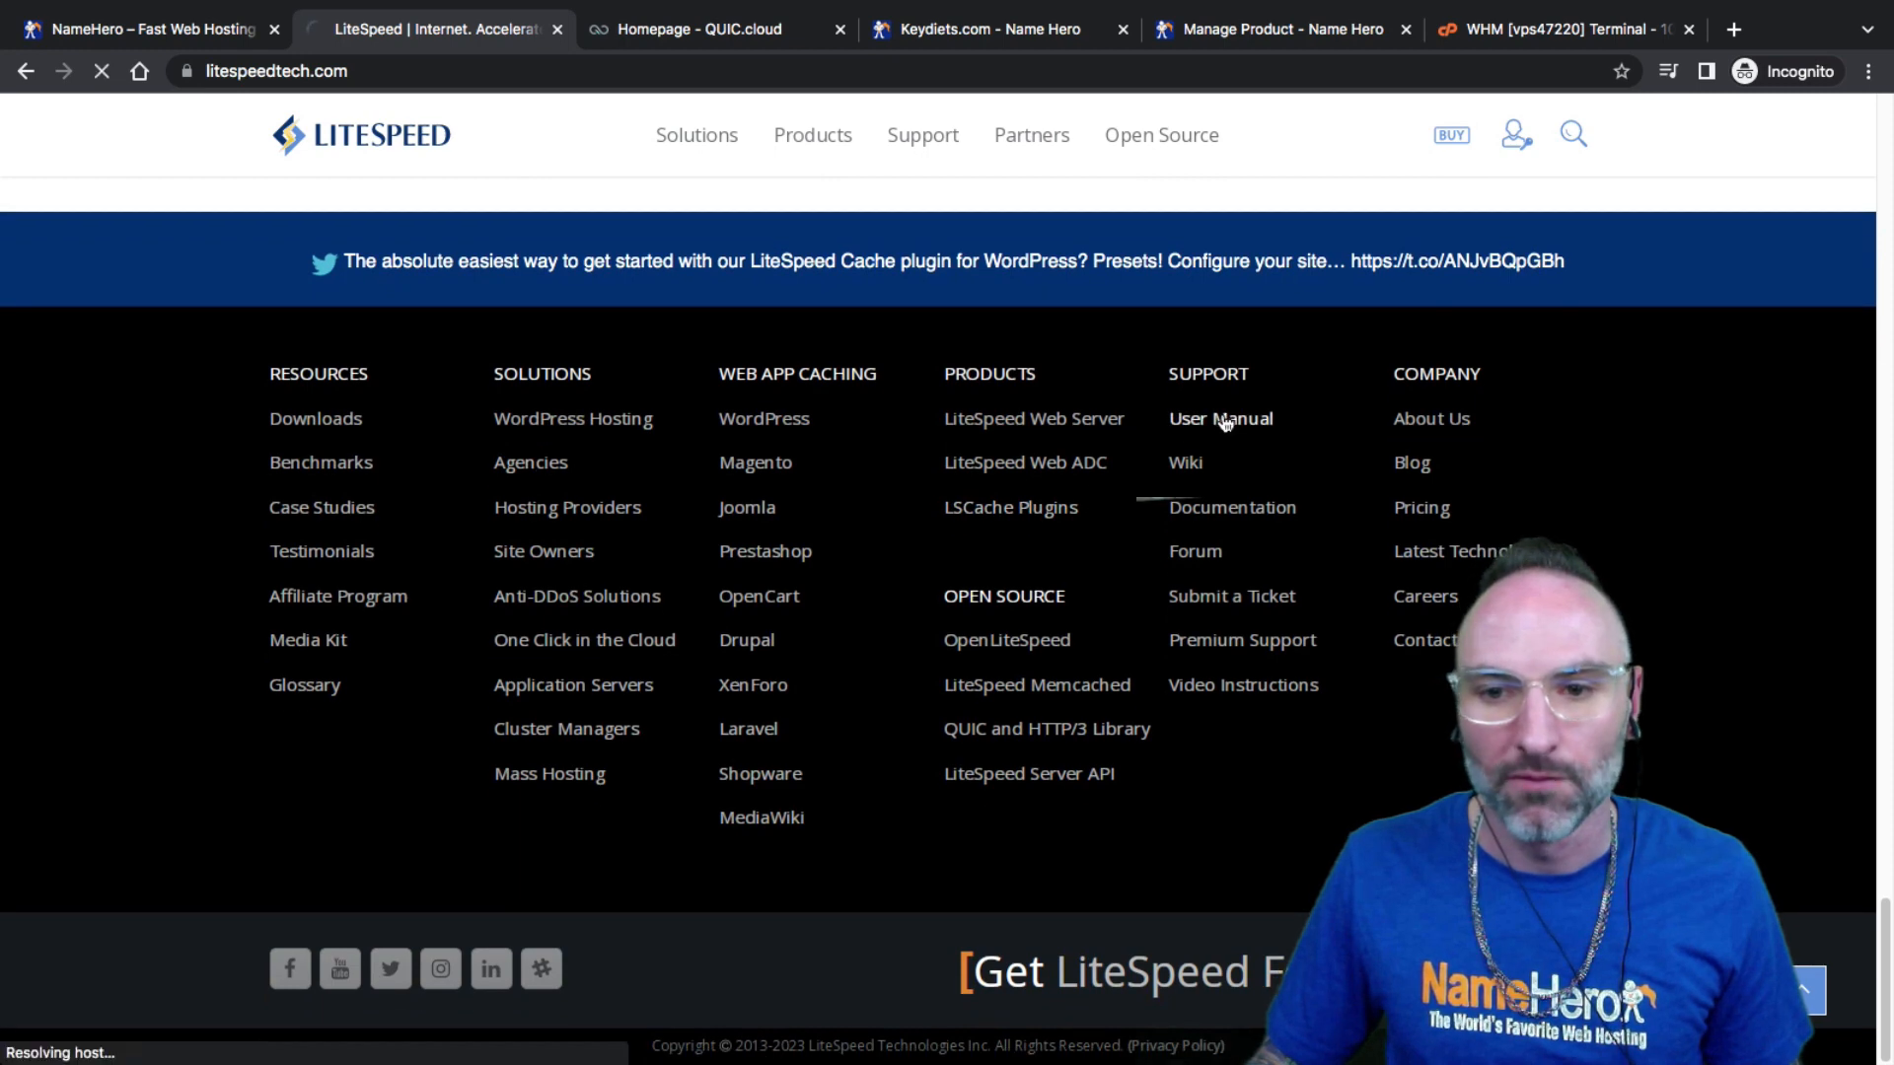
Accept the site's cookies and look over LiteSpeed's product documentation page
scroll(704, 512, down, 1)
scroll(710, 483, down, 8)
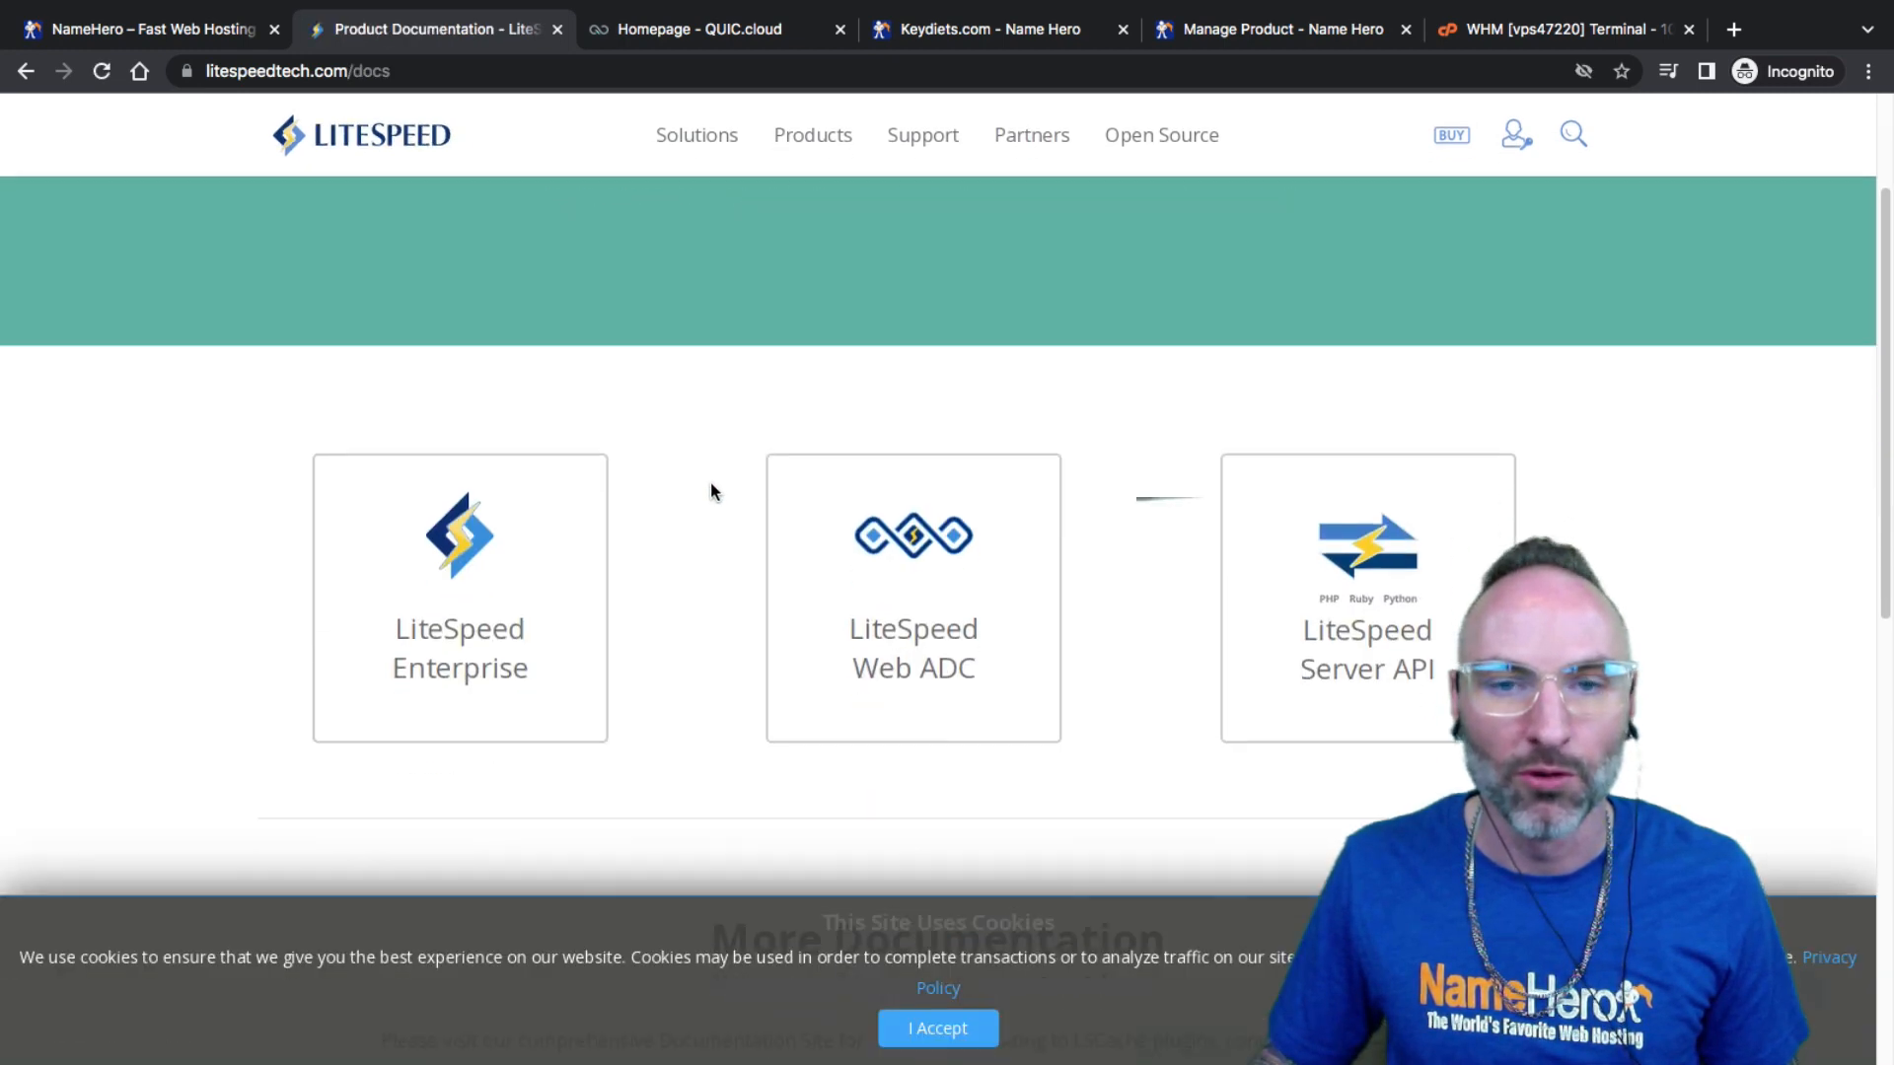
click(922, 1031)
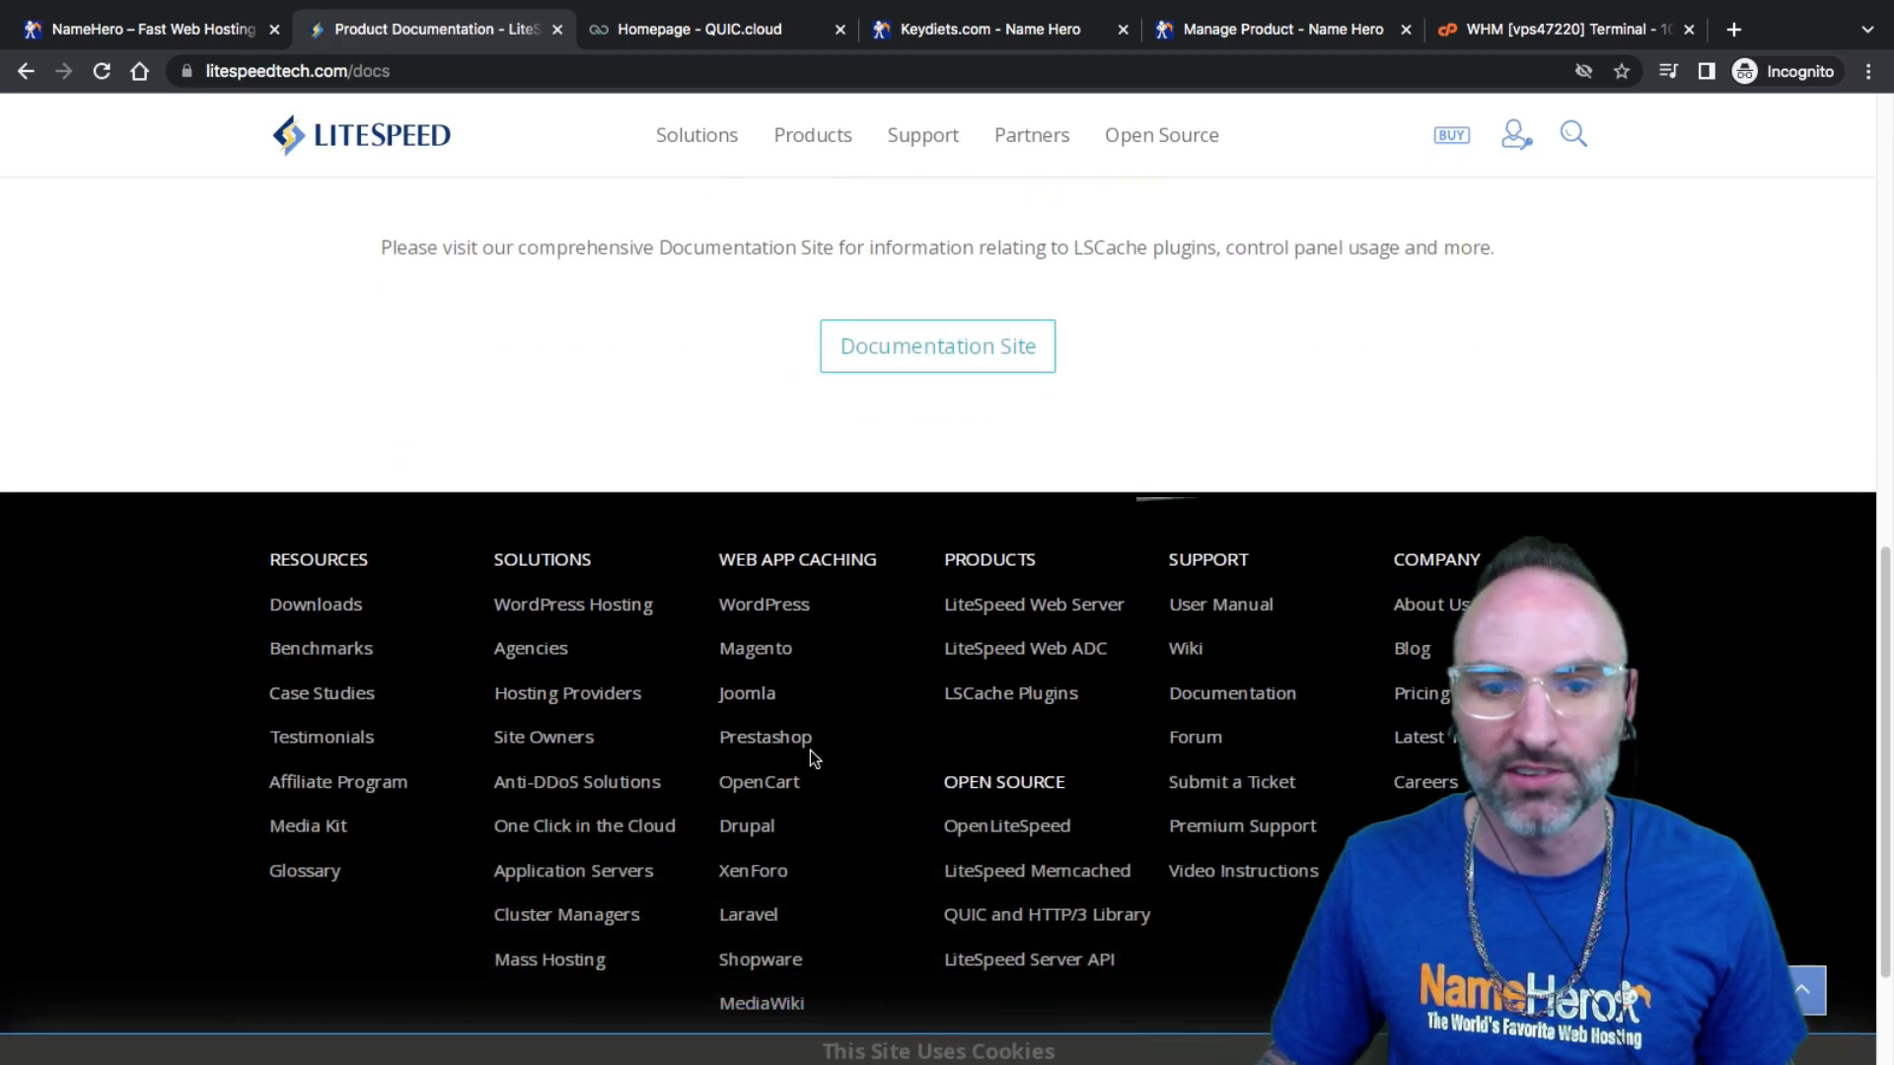
scroll(814, 745, down, 2)
scroll(815, 740, up, 10)
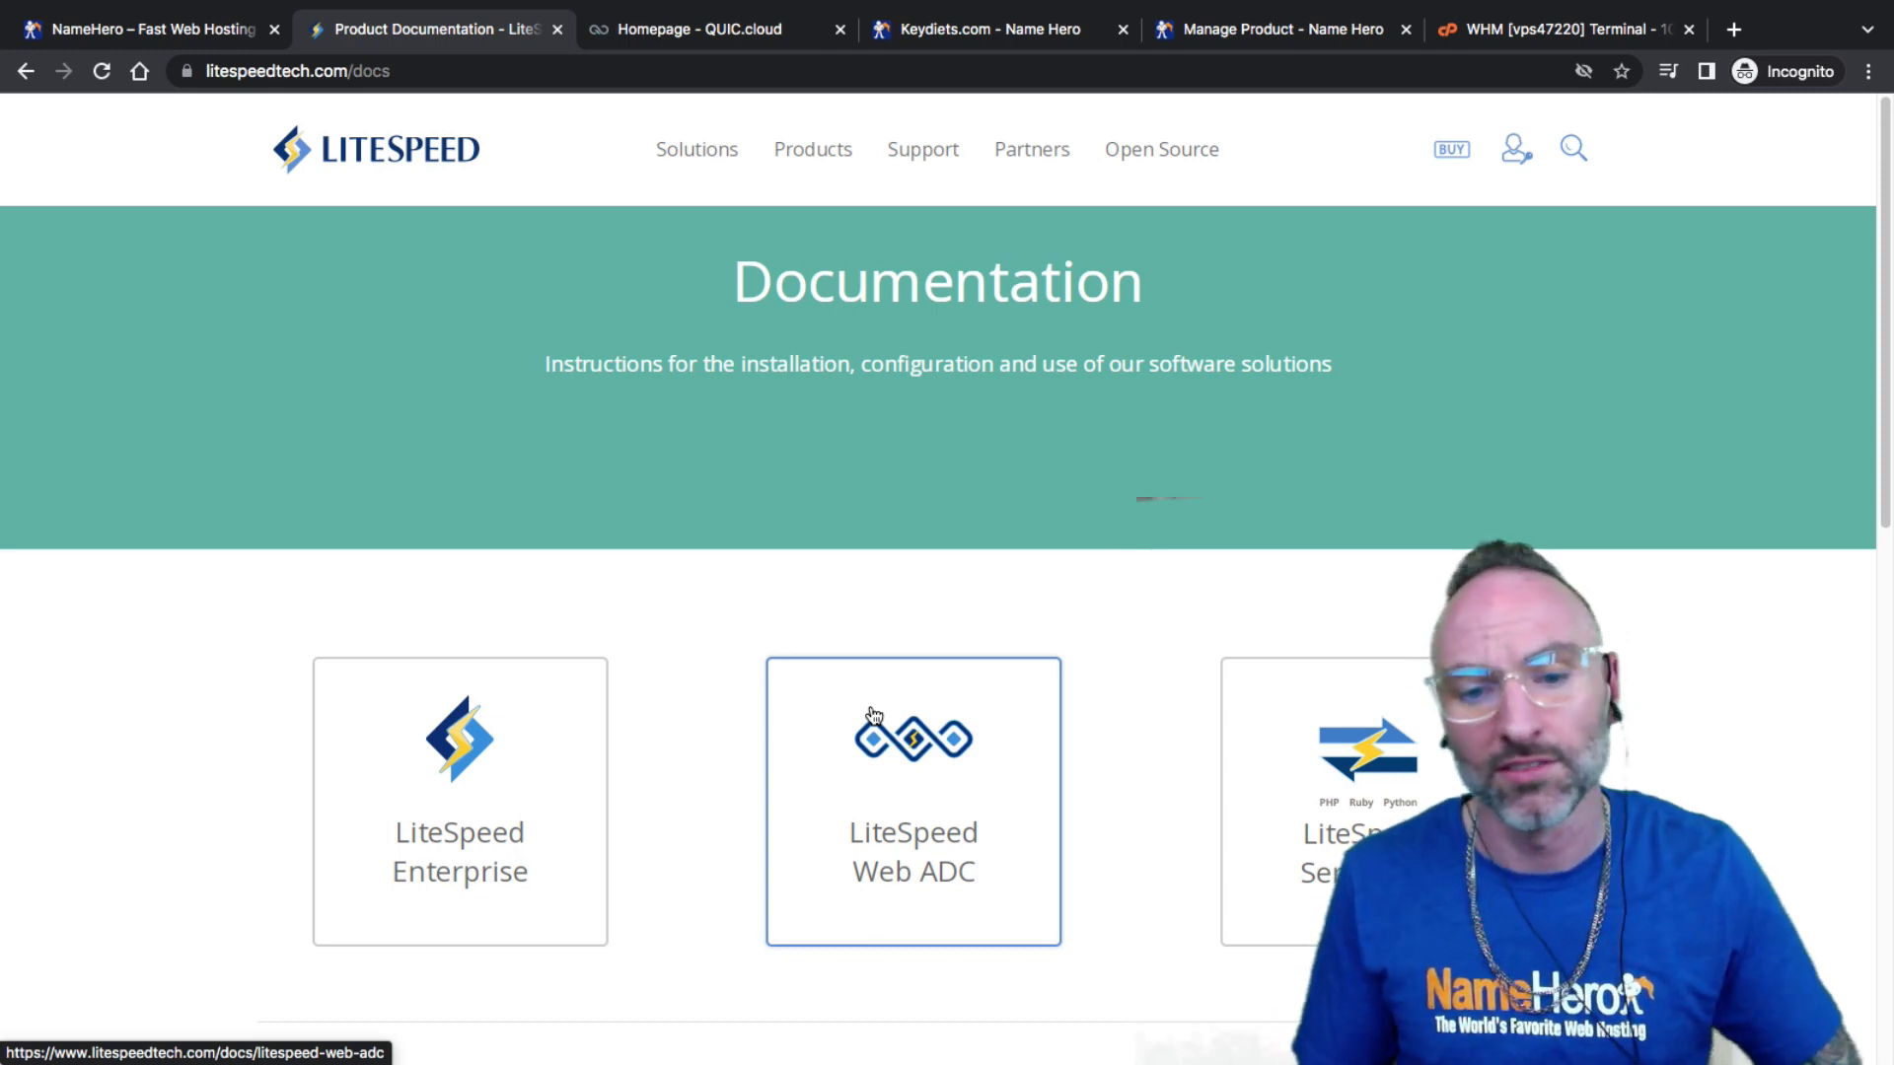
Switch to the QUIC.cloud homepage and review its listed online services, from image optimization to low-quality image placeholders
click(651, 33)
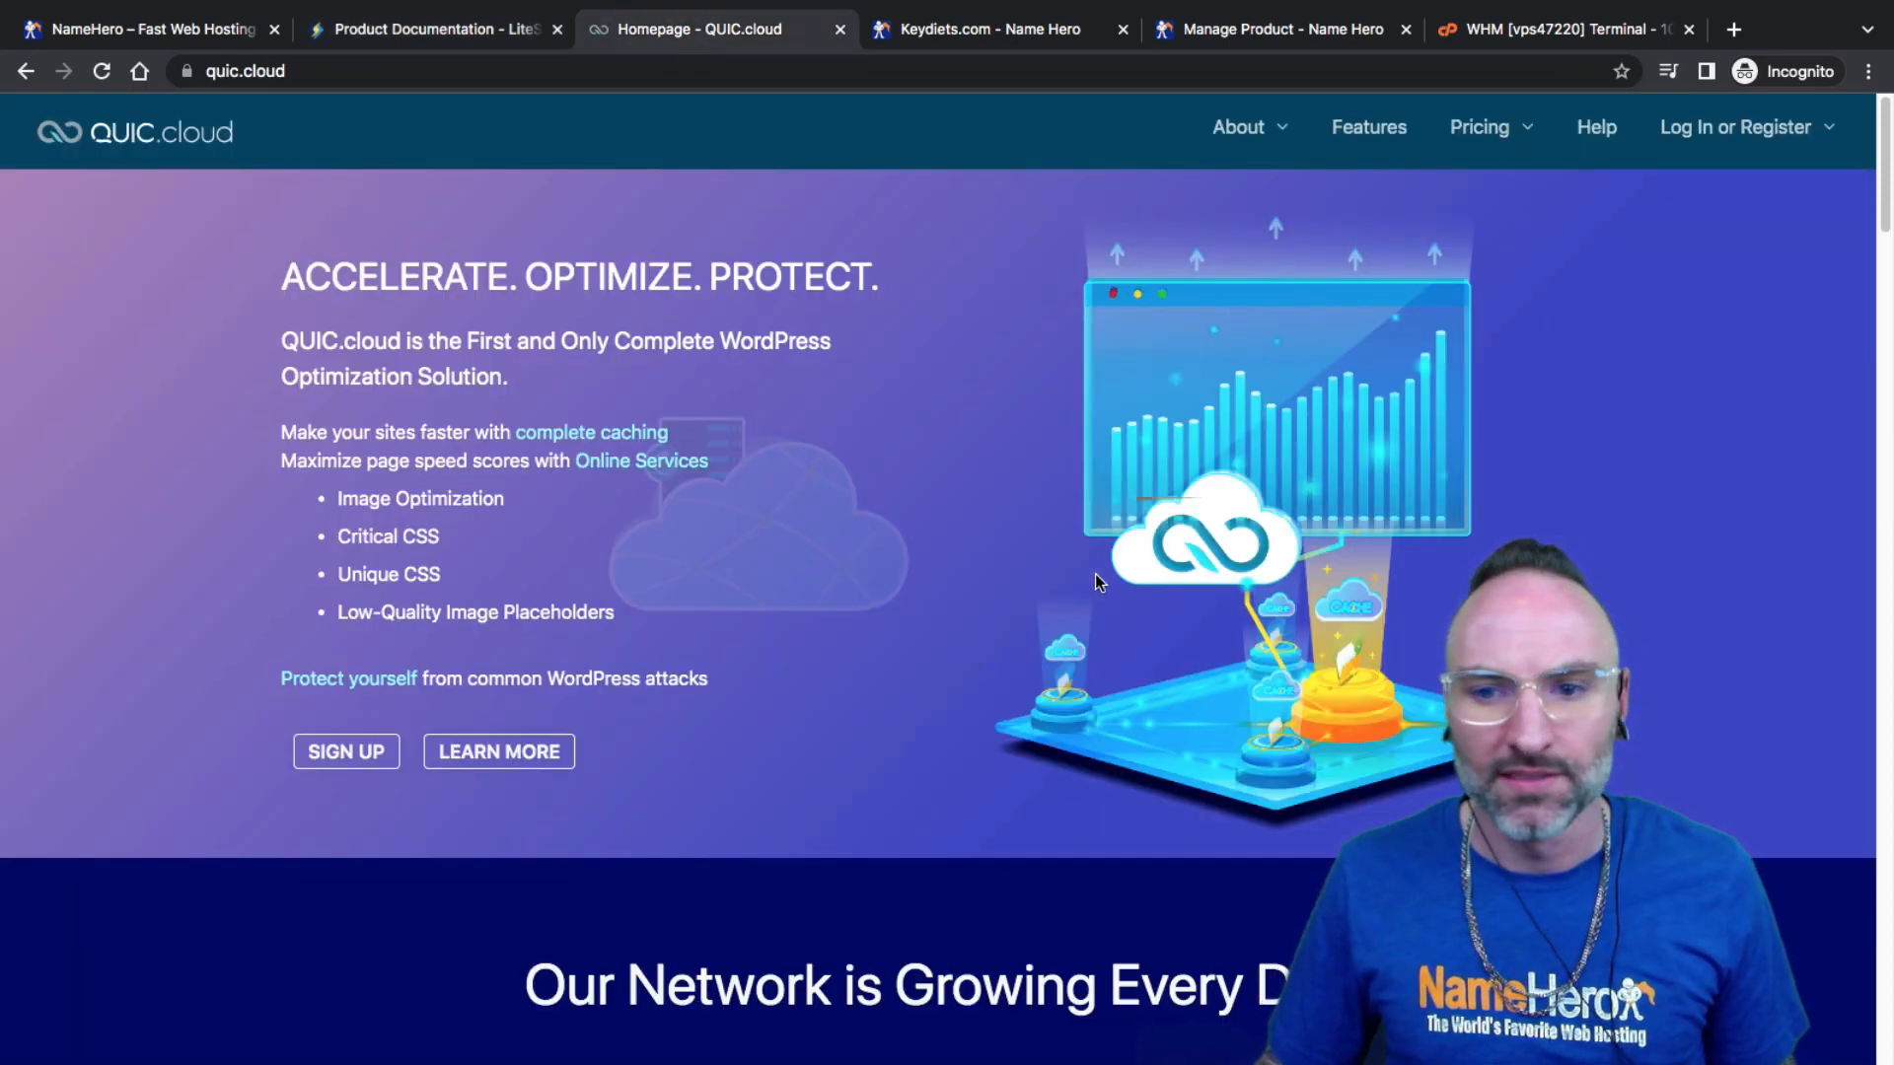
scroll(472, 415, down, 1)
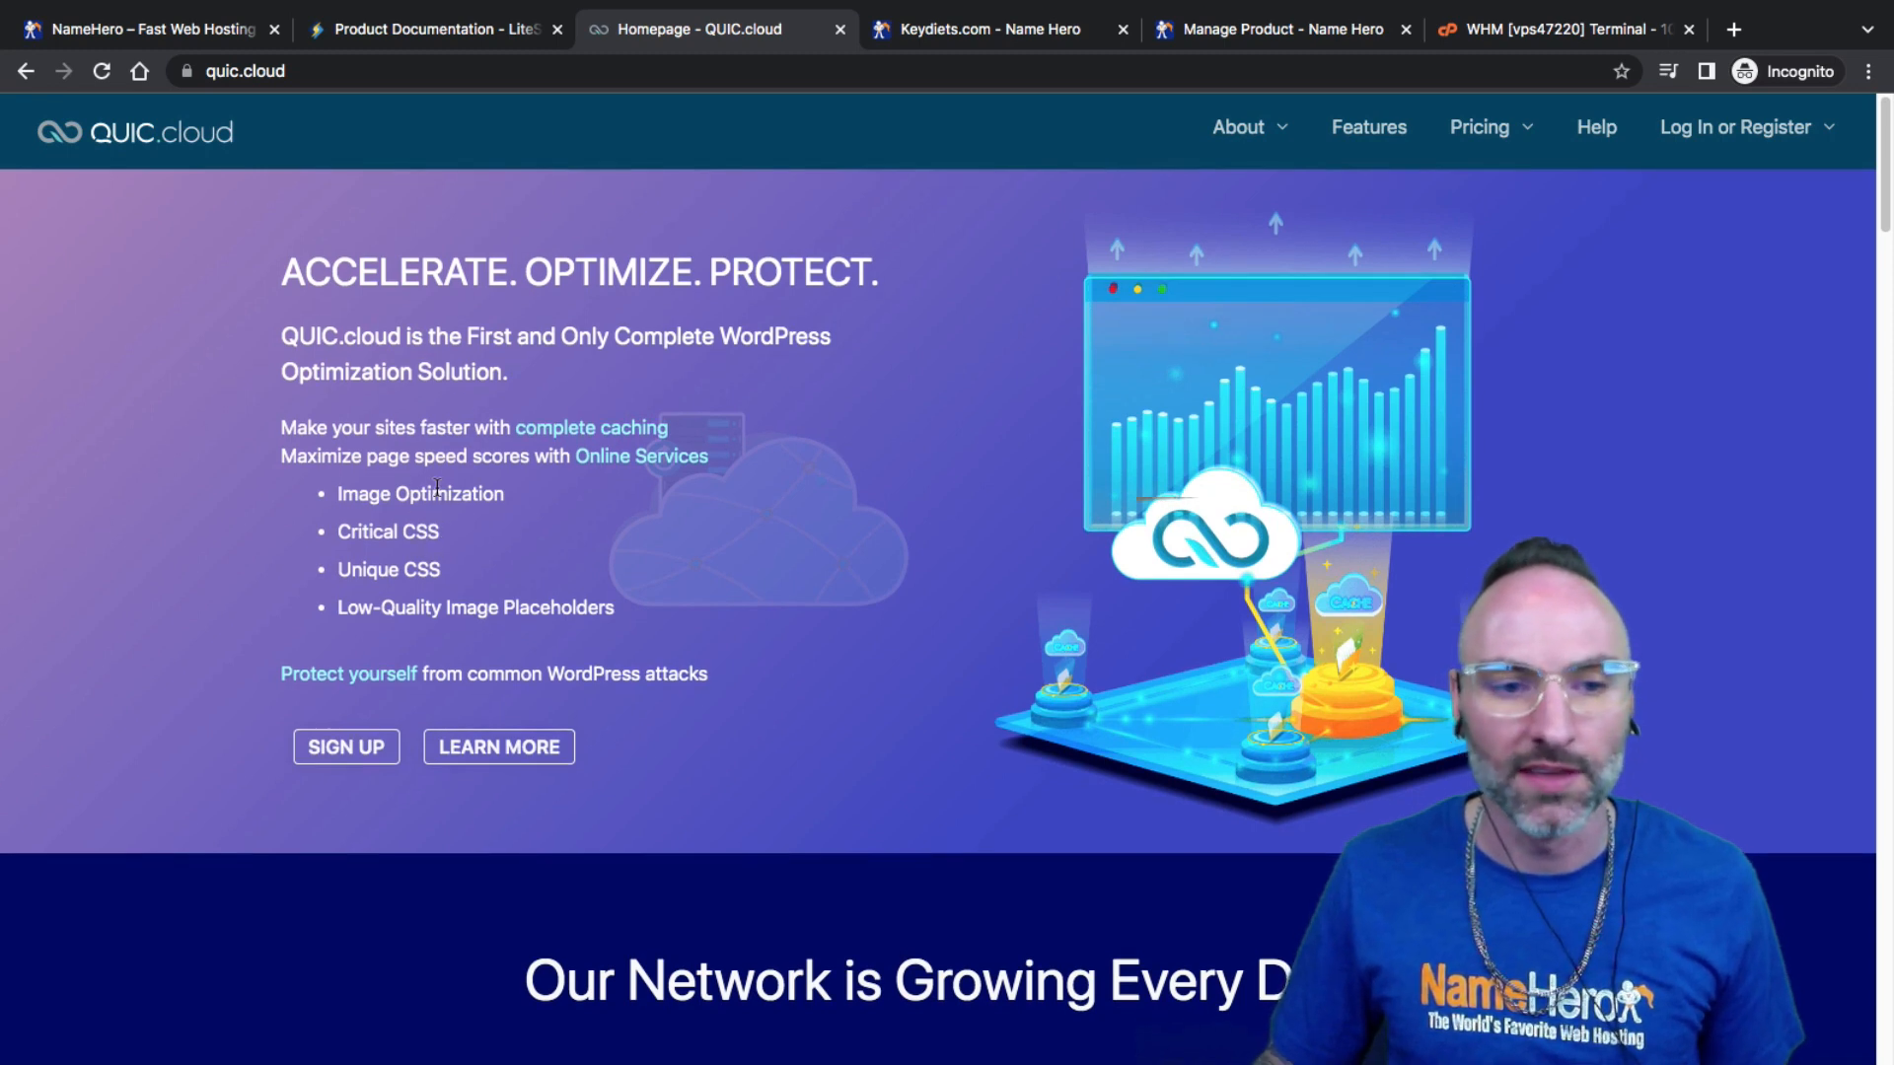
drag(381, 494, 373, 532)
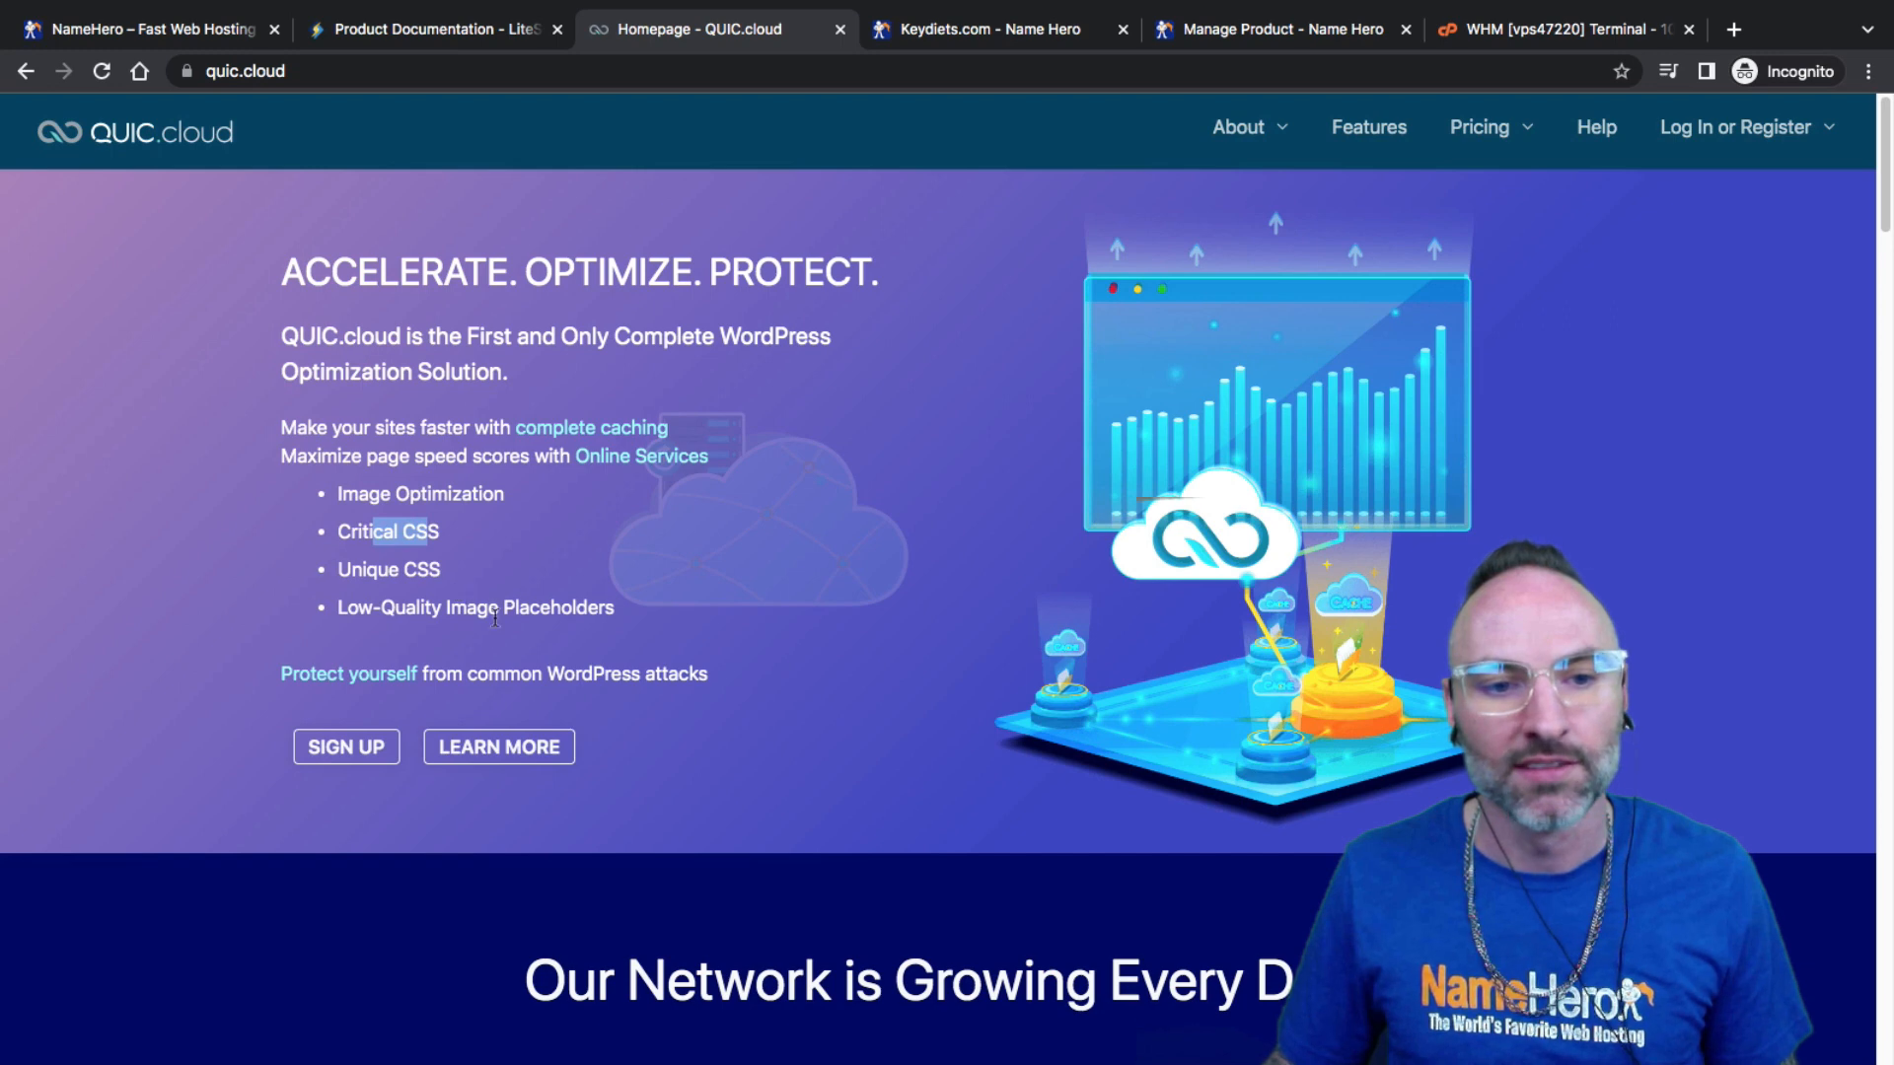
drag(498, 608, 461, 617)
click(566, 618)
scroll(506, 580, down, 4)
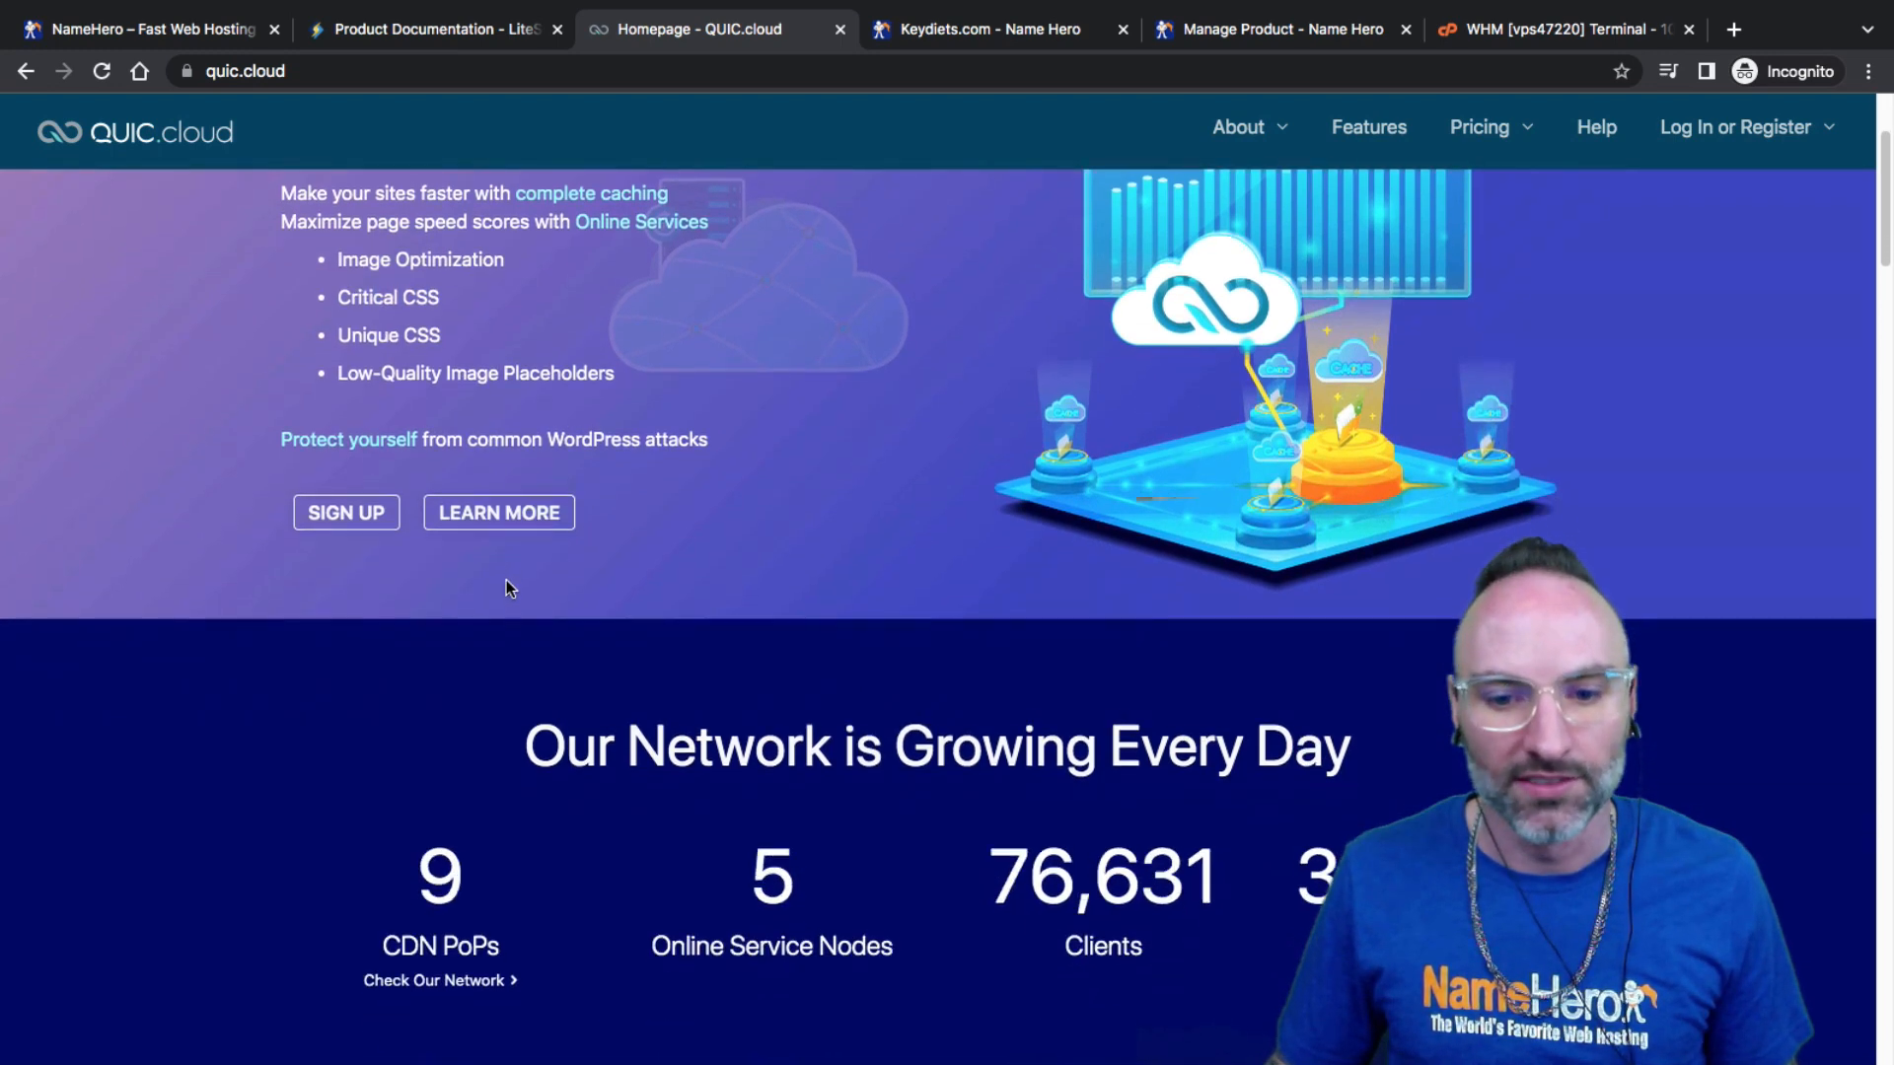
Examine QUIC.cloud's network figures for CDN PoPs, online service nodes, clients and domains
scroll(503, 584, down, 1)
drag(1441, 605, 1063, 655)
drag(442, 599, 397, 604)
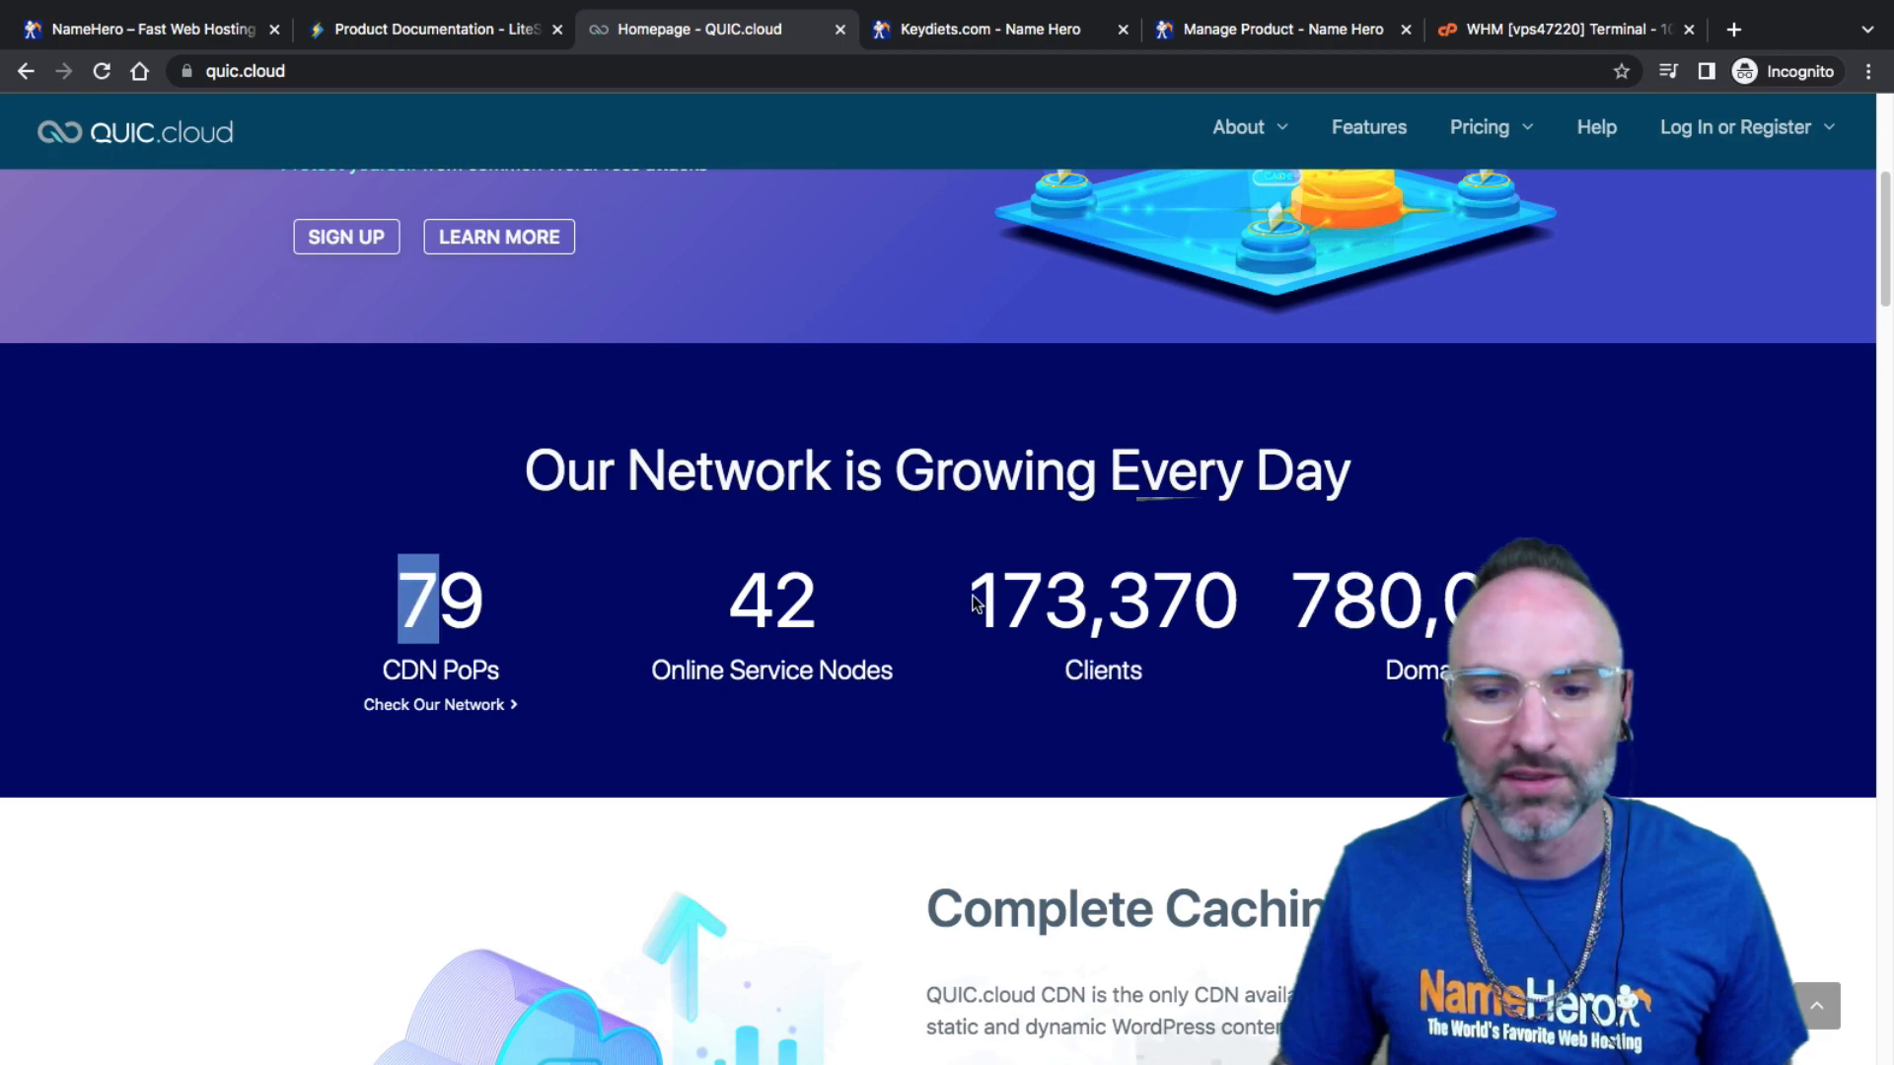
drag(1044, 598, 1159, 591)
scroll(840, 637, down, 1)
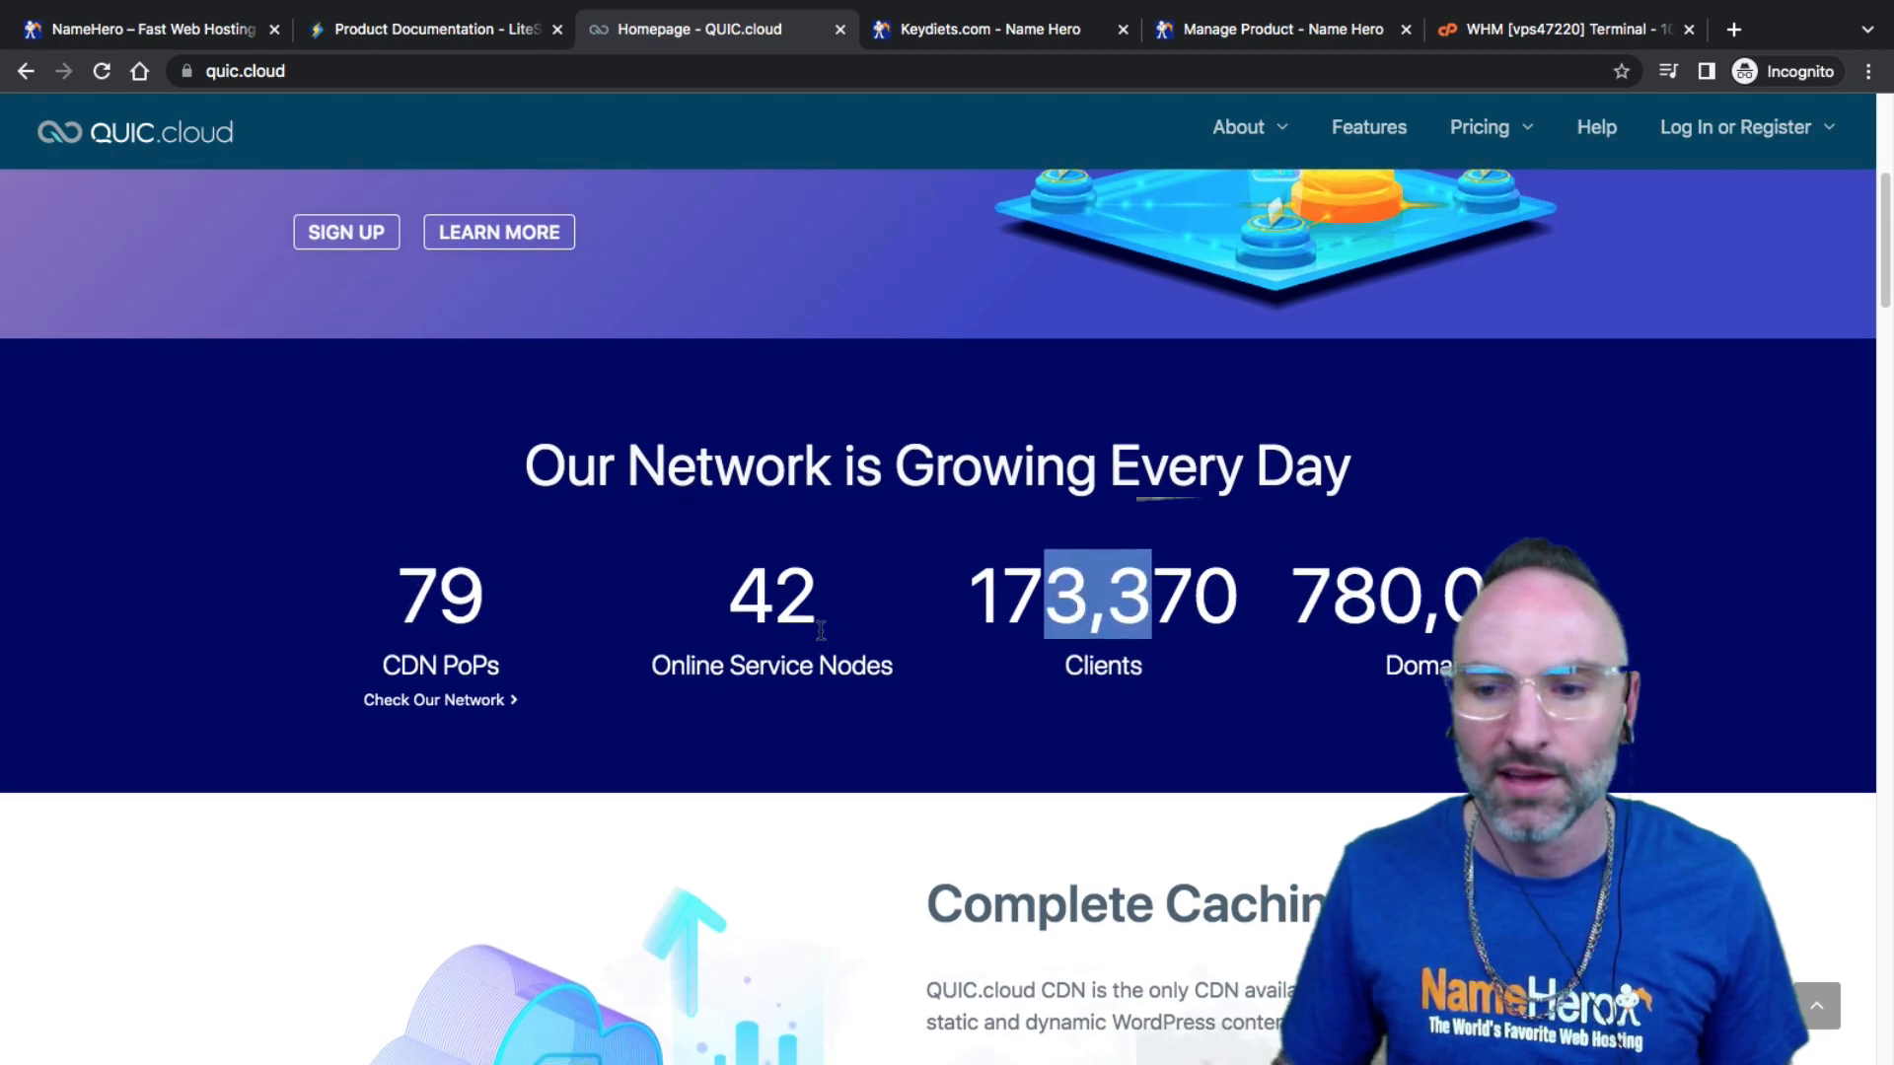
drag(1359, 590, 1490, 591)
Review QUIC.cloud's Complete Caching and Total Protection sections, including the WordPress security features
scroll(897, 590, down, 8)
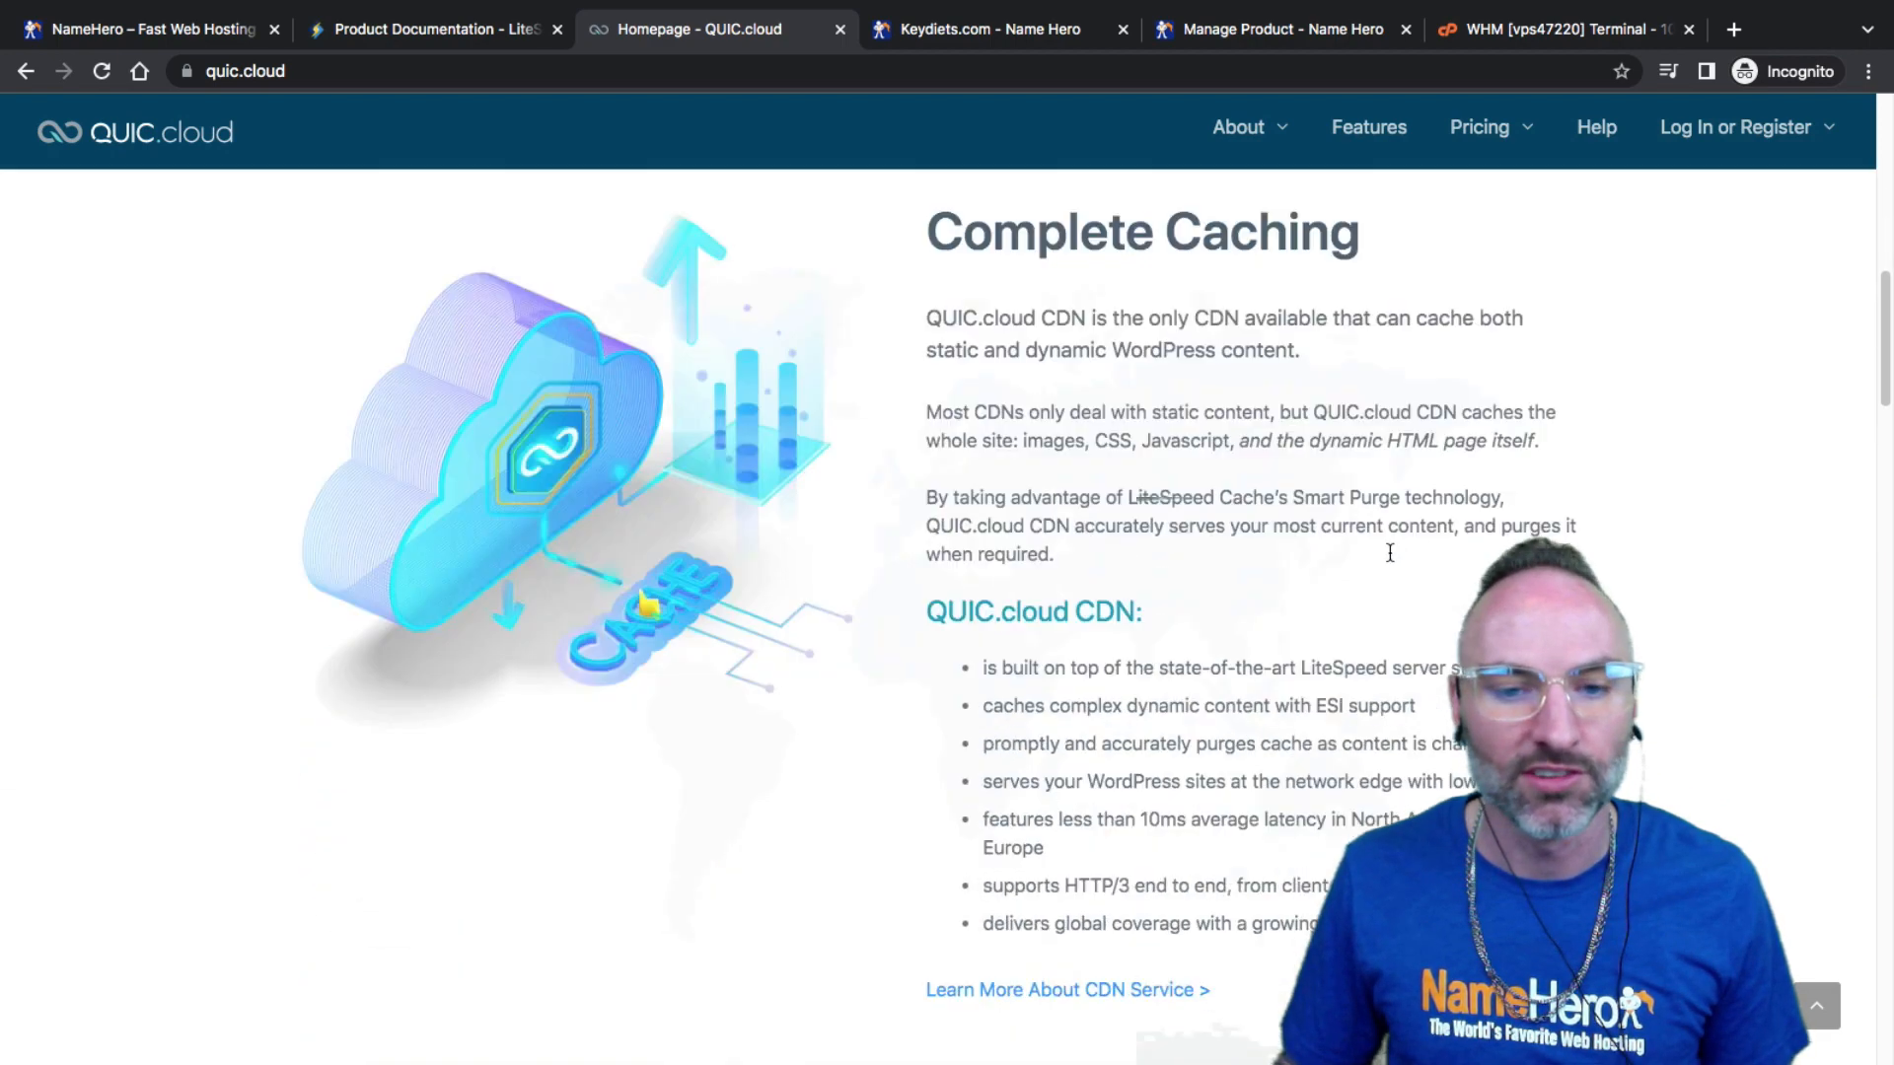
scroll(900, 590, down, 10)
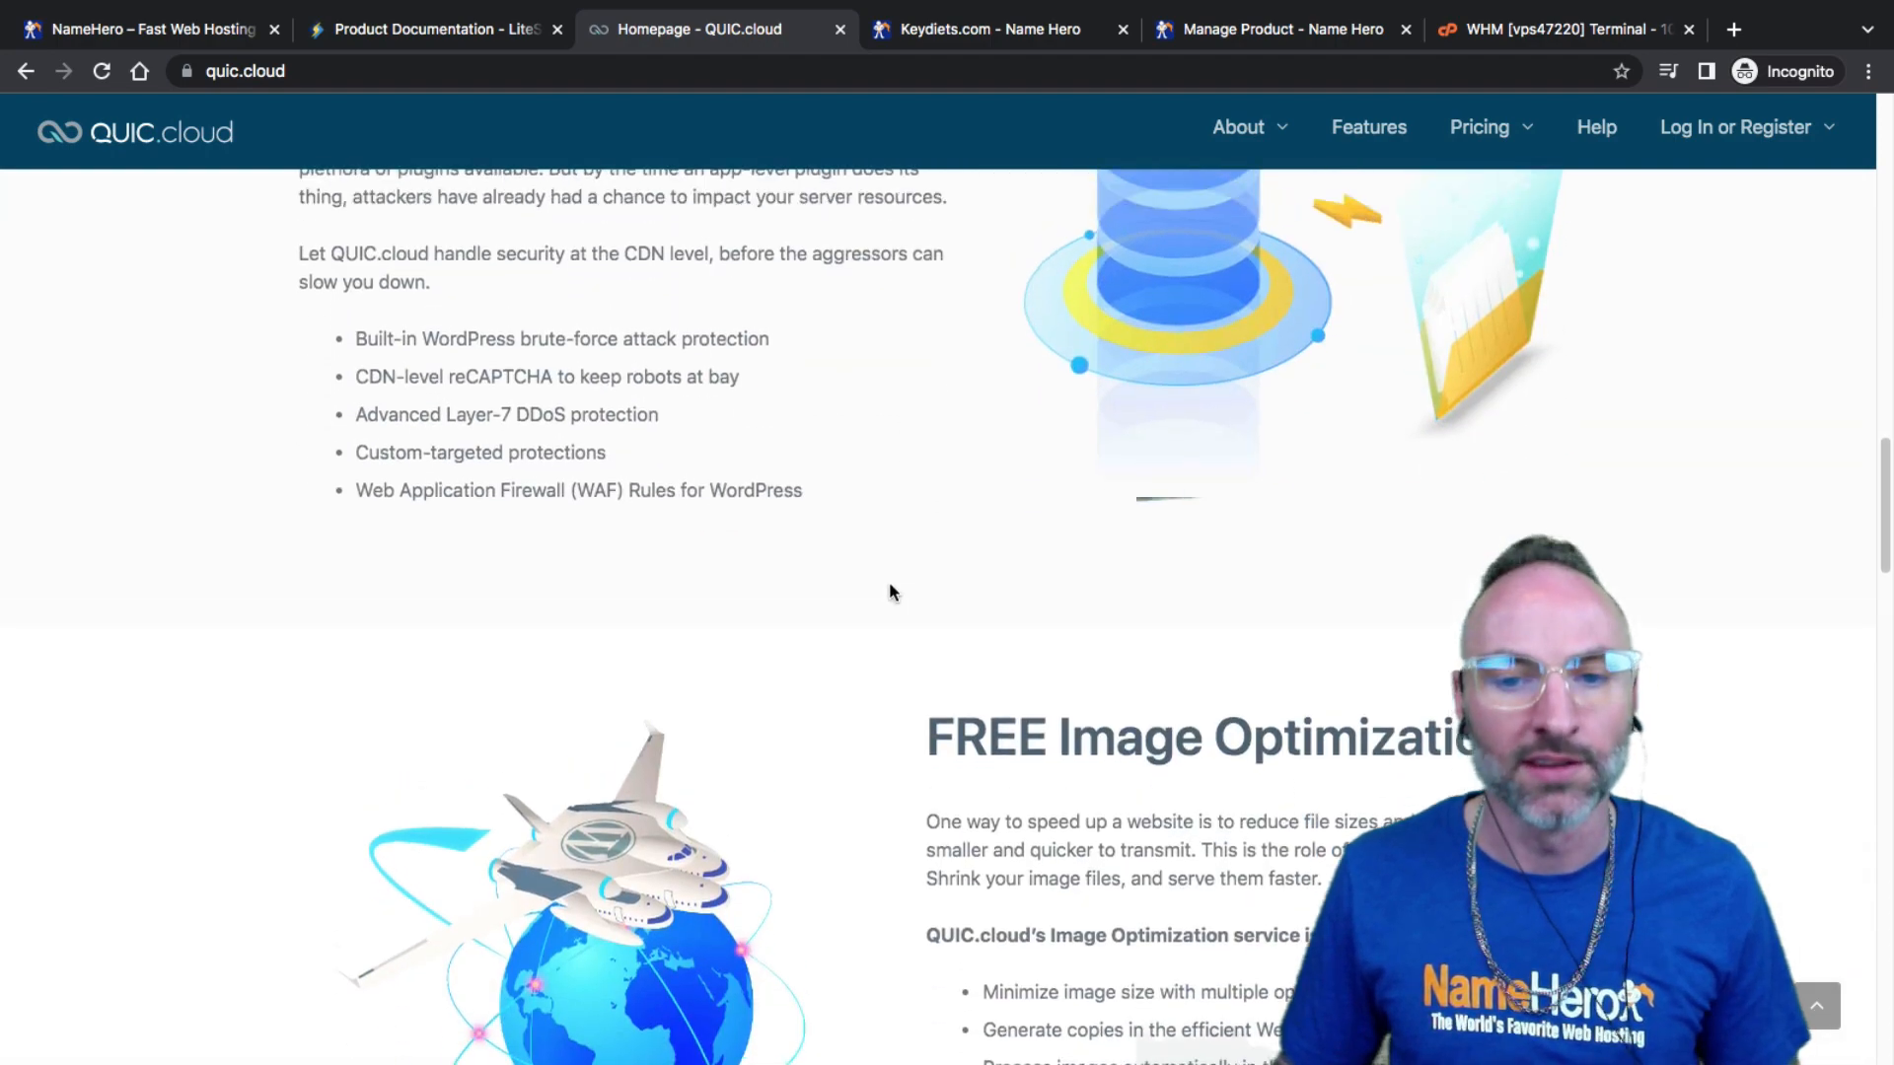
scroll(886, 480, up, 7)
scroll(886, 480, down, 3)
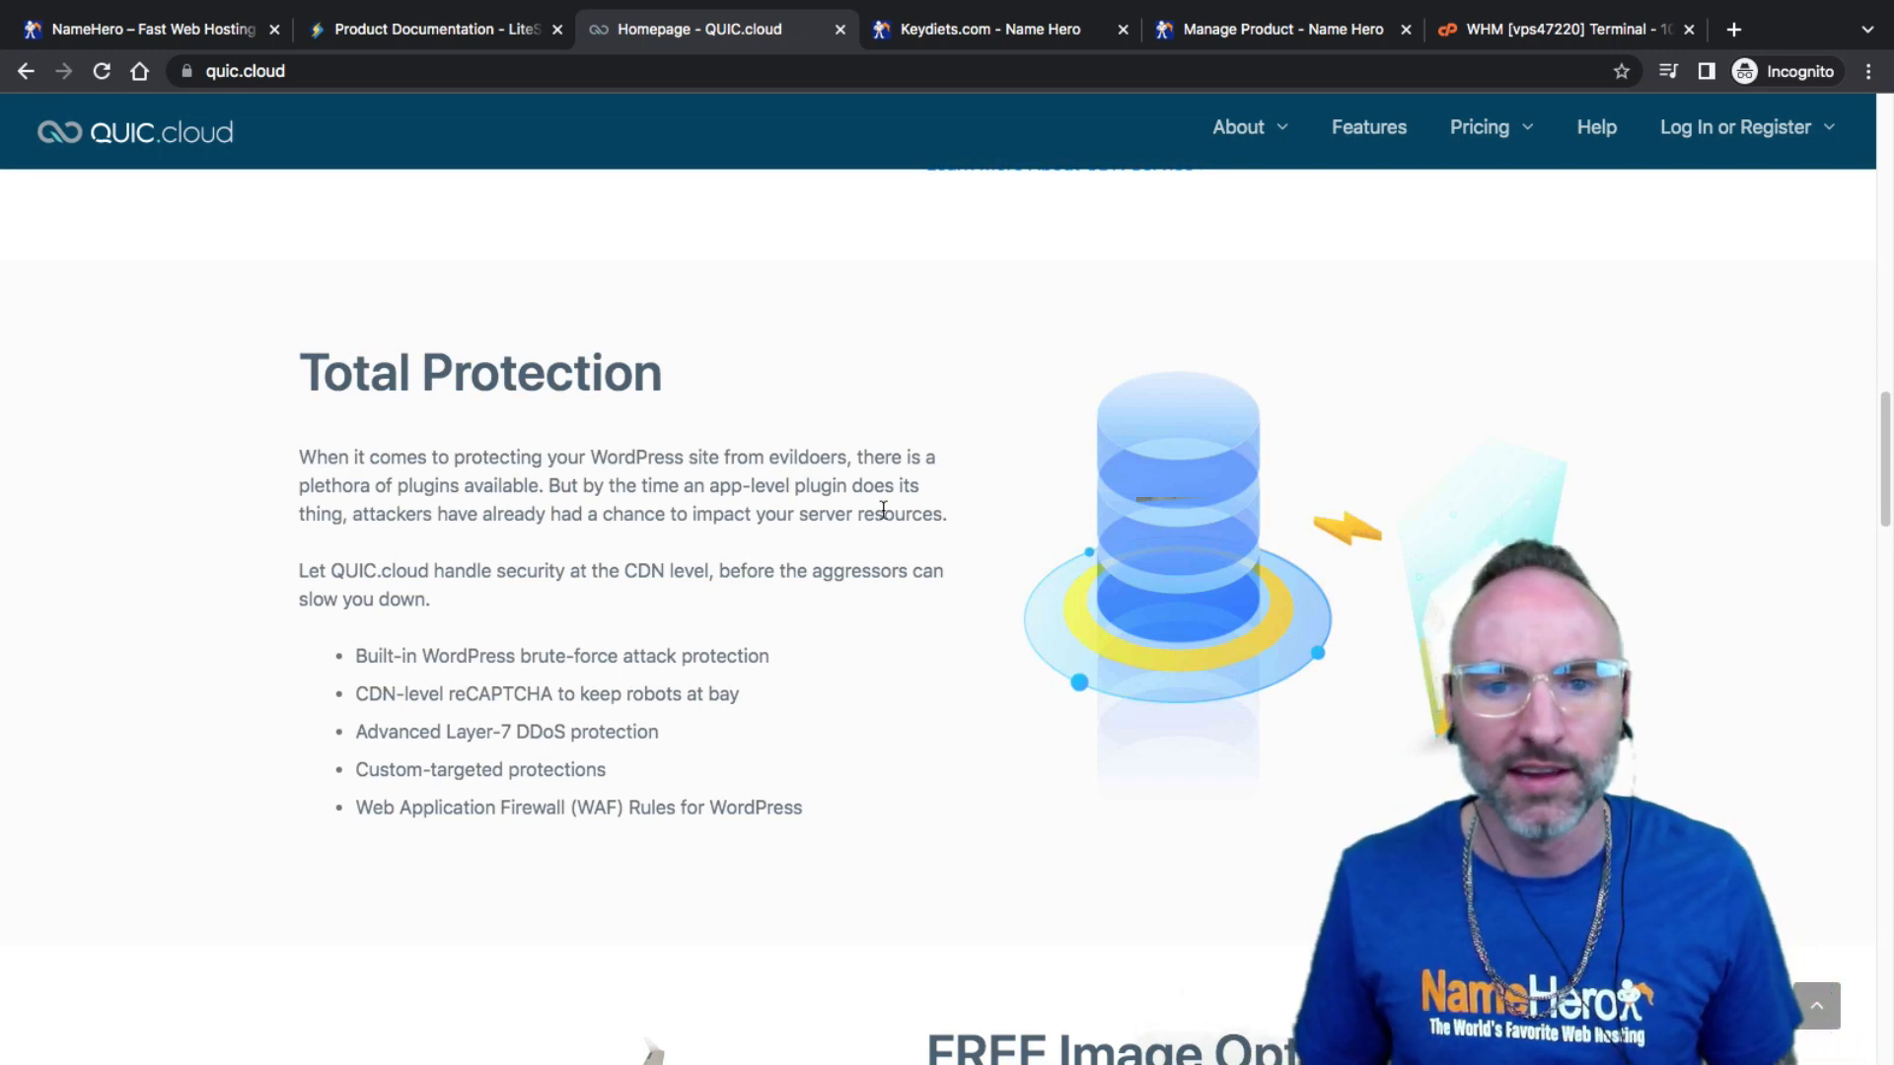
scroll(611, 439, down, 3)
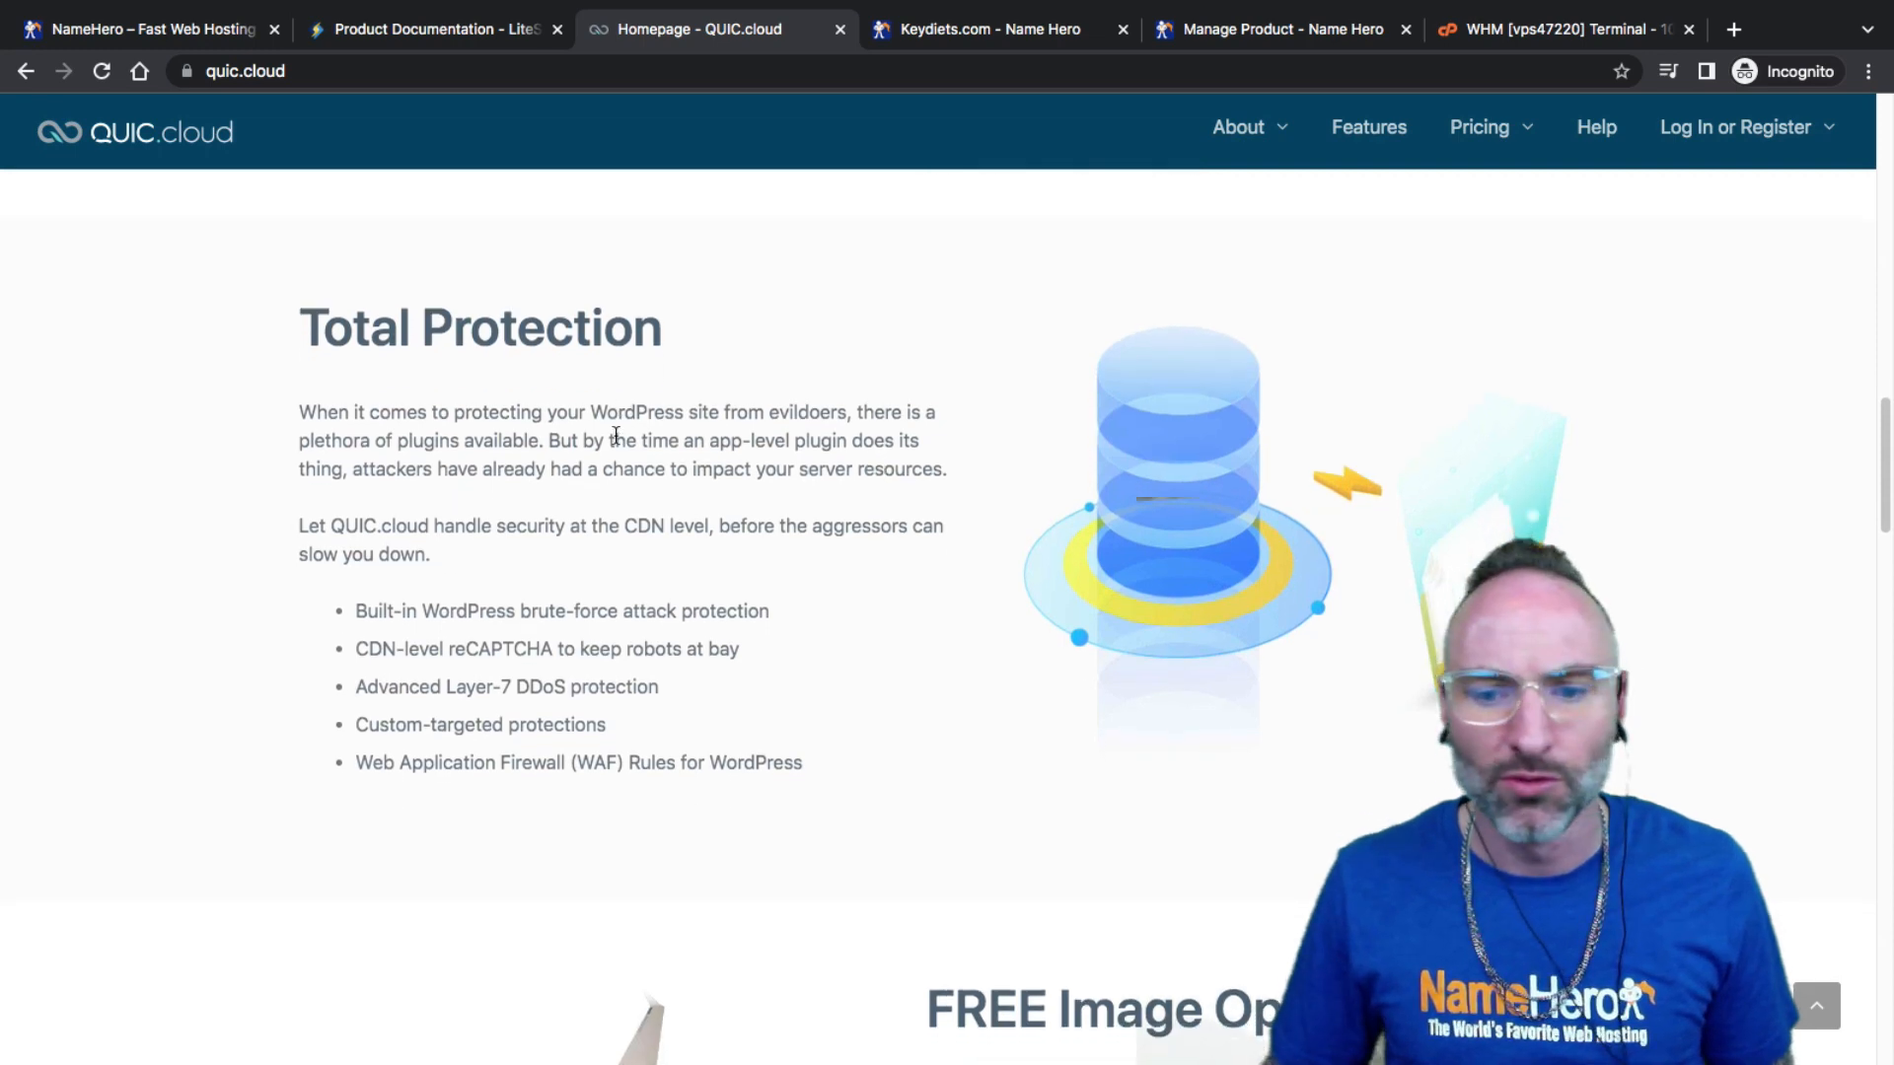
scroll(608, 444, down, 1)
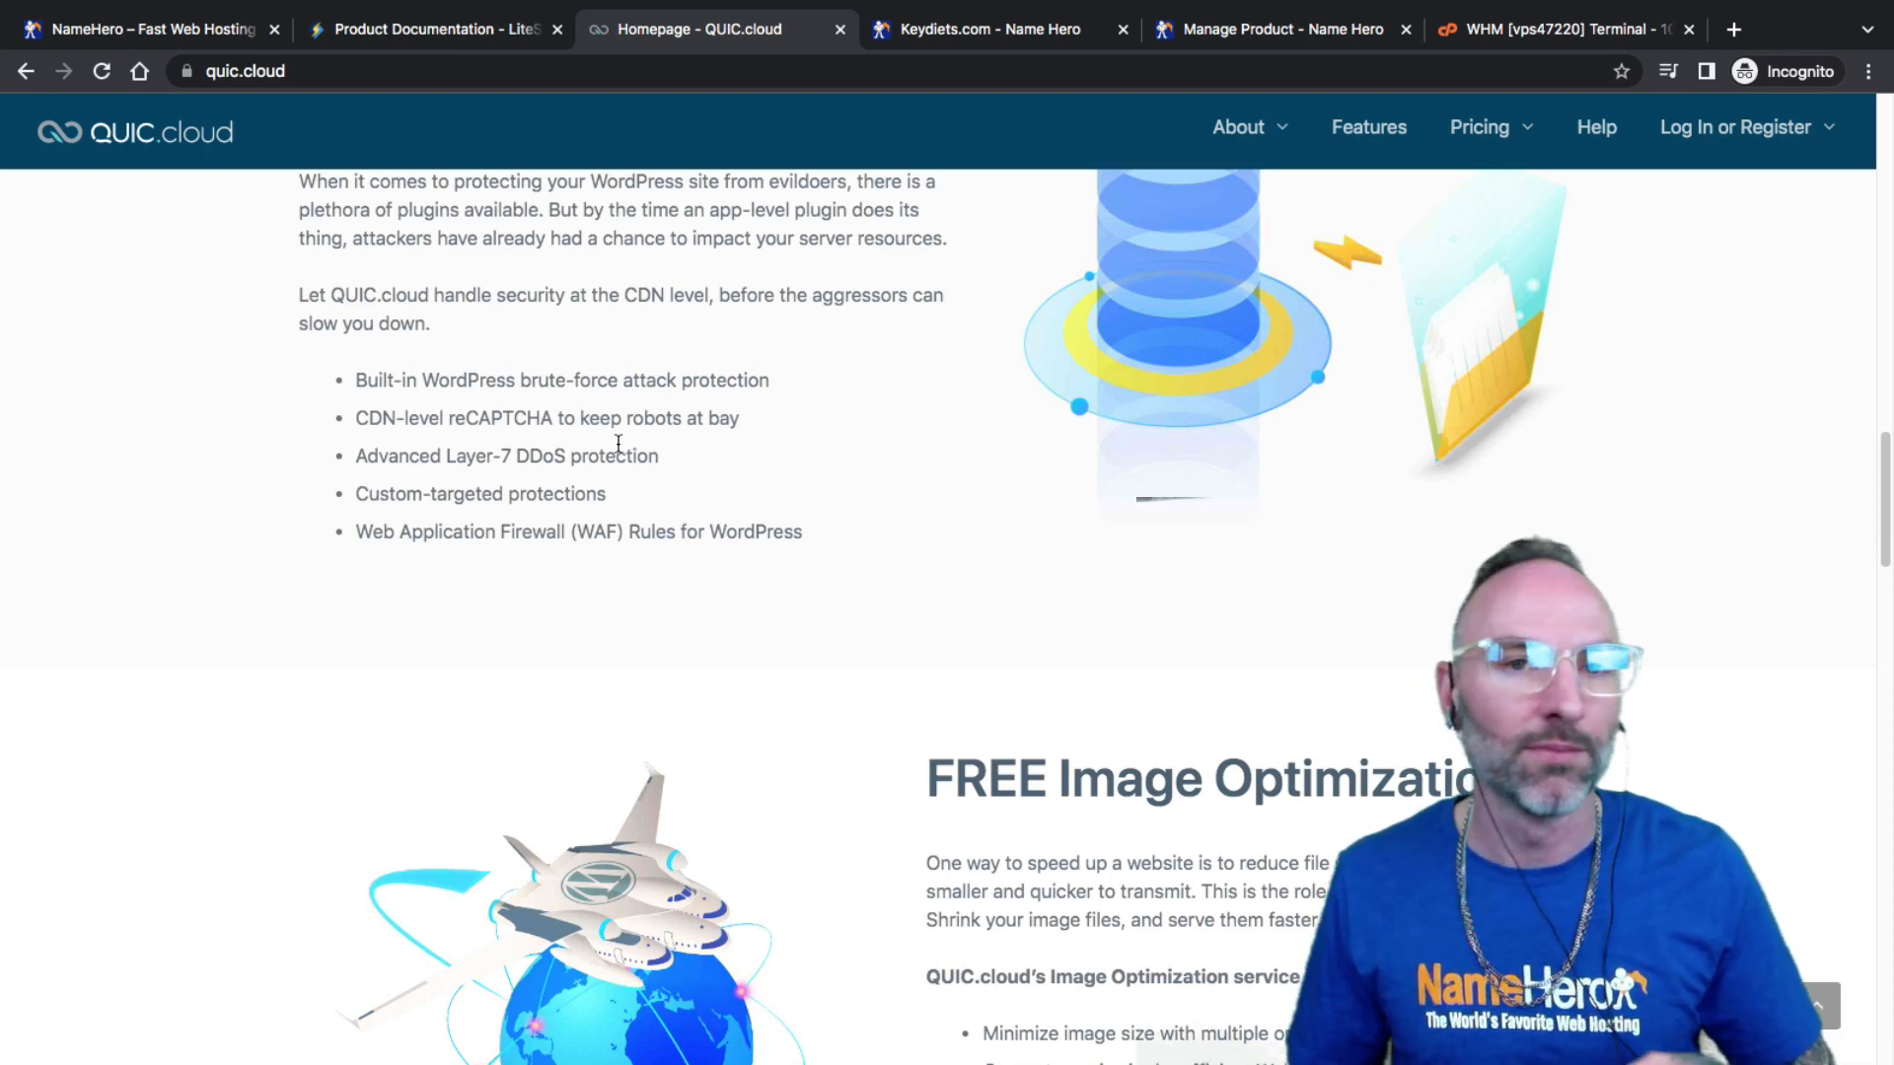
Review the FREE Image Optimization section on the QUIC.cloud homepage
scroll(636, 483, down, 2)
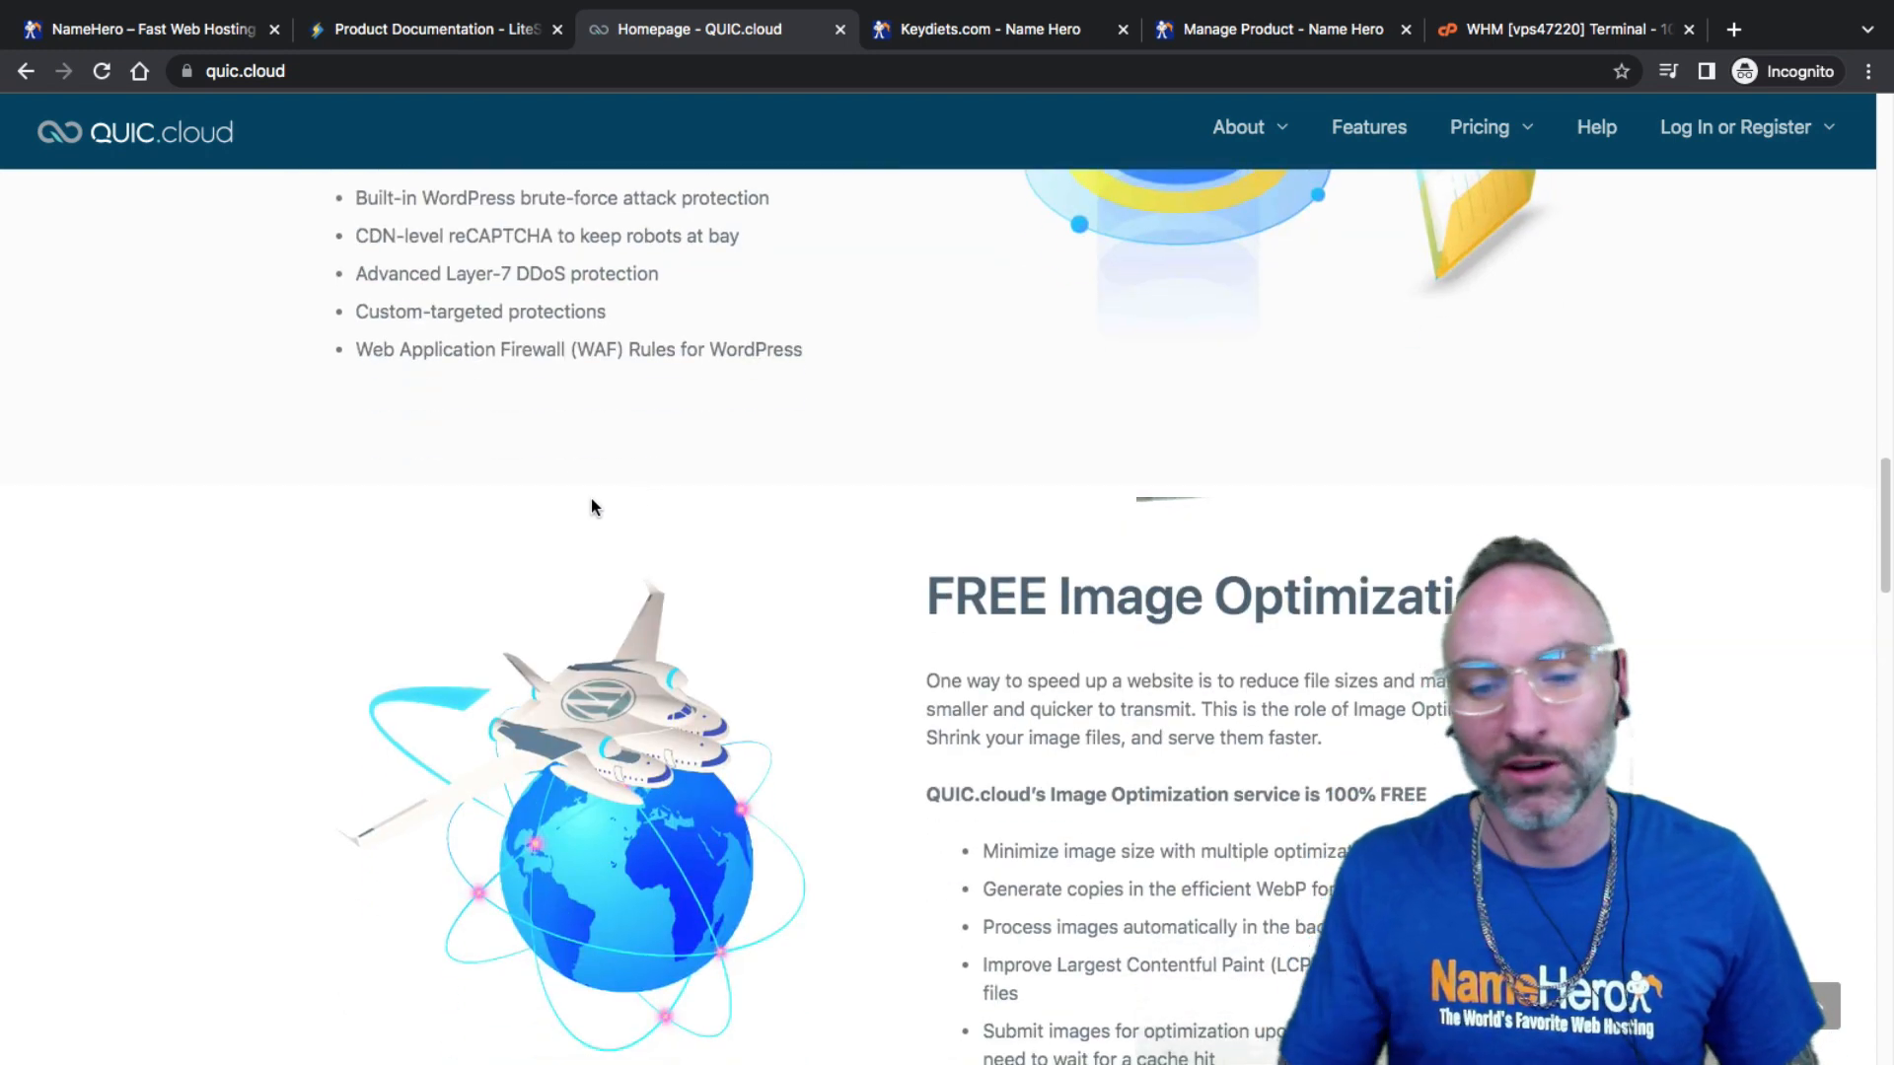
scroll(575, 494, down, 2)
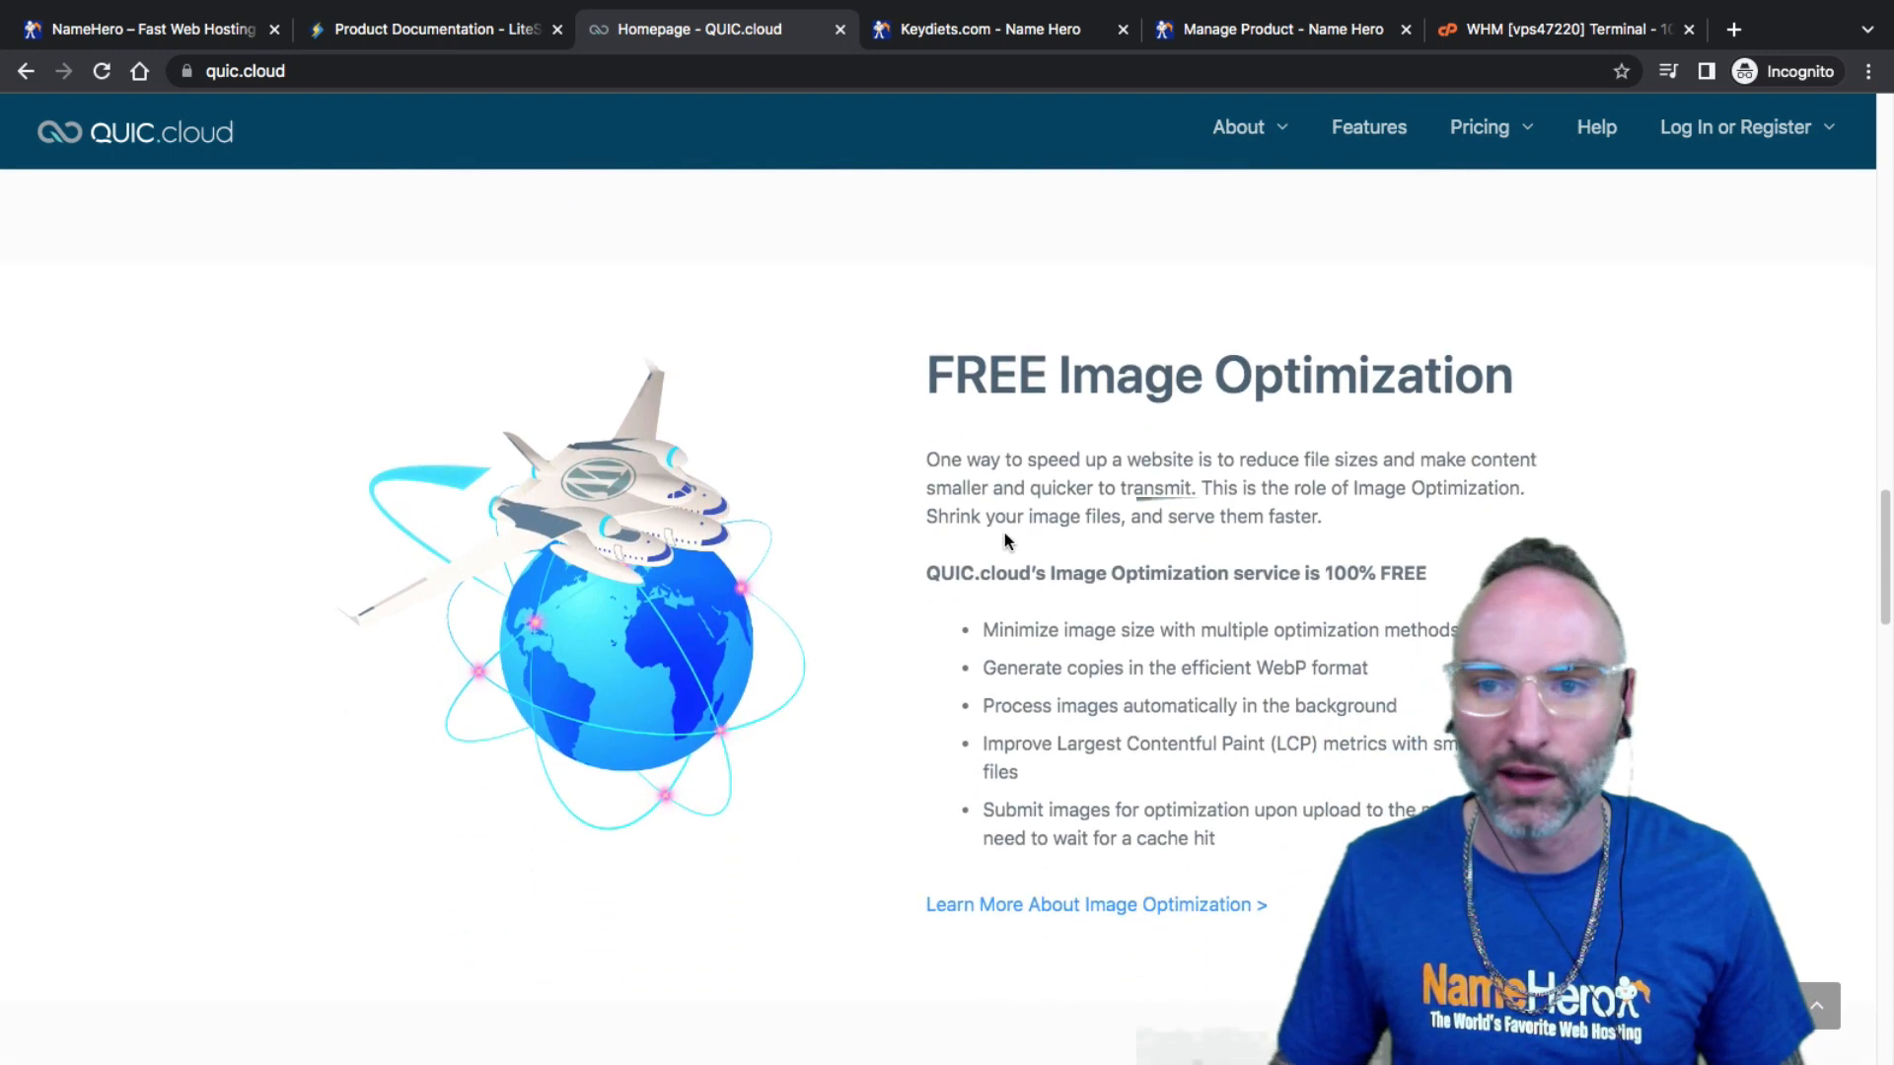
scroll(1006, 532, down, 1)
Open QUIC.cloud's CDN Pricing page and compare what the Free Plan and the Standard Plan include
mouse_move(1494, 129)
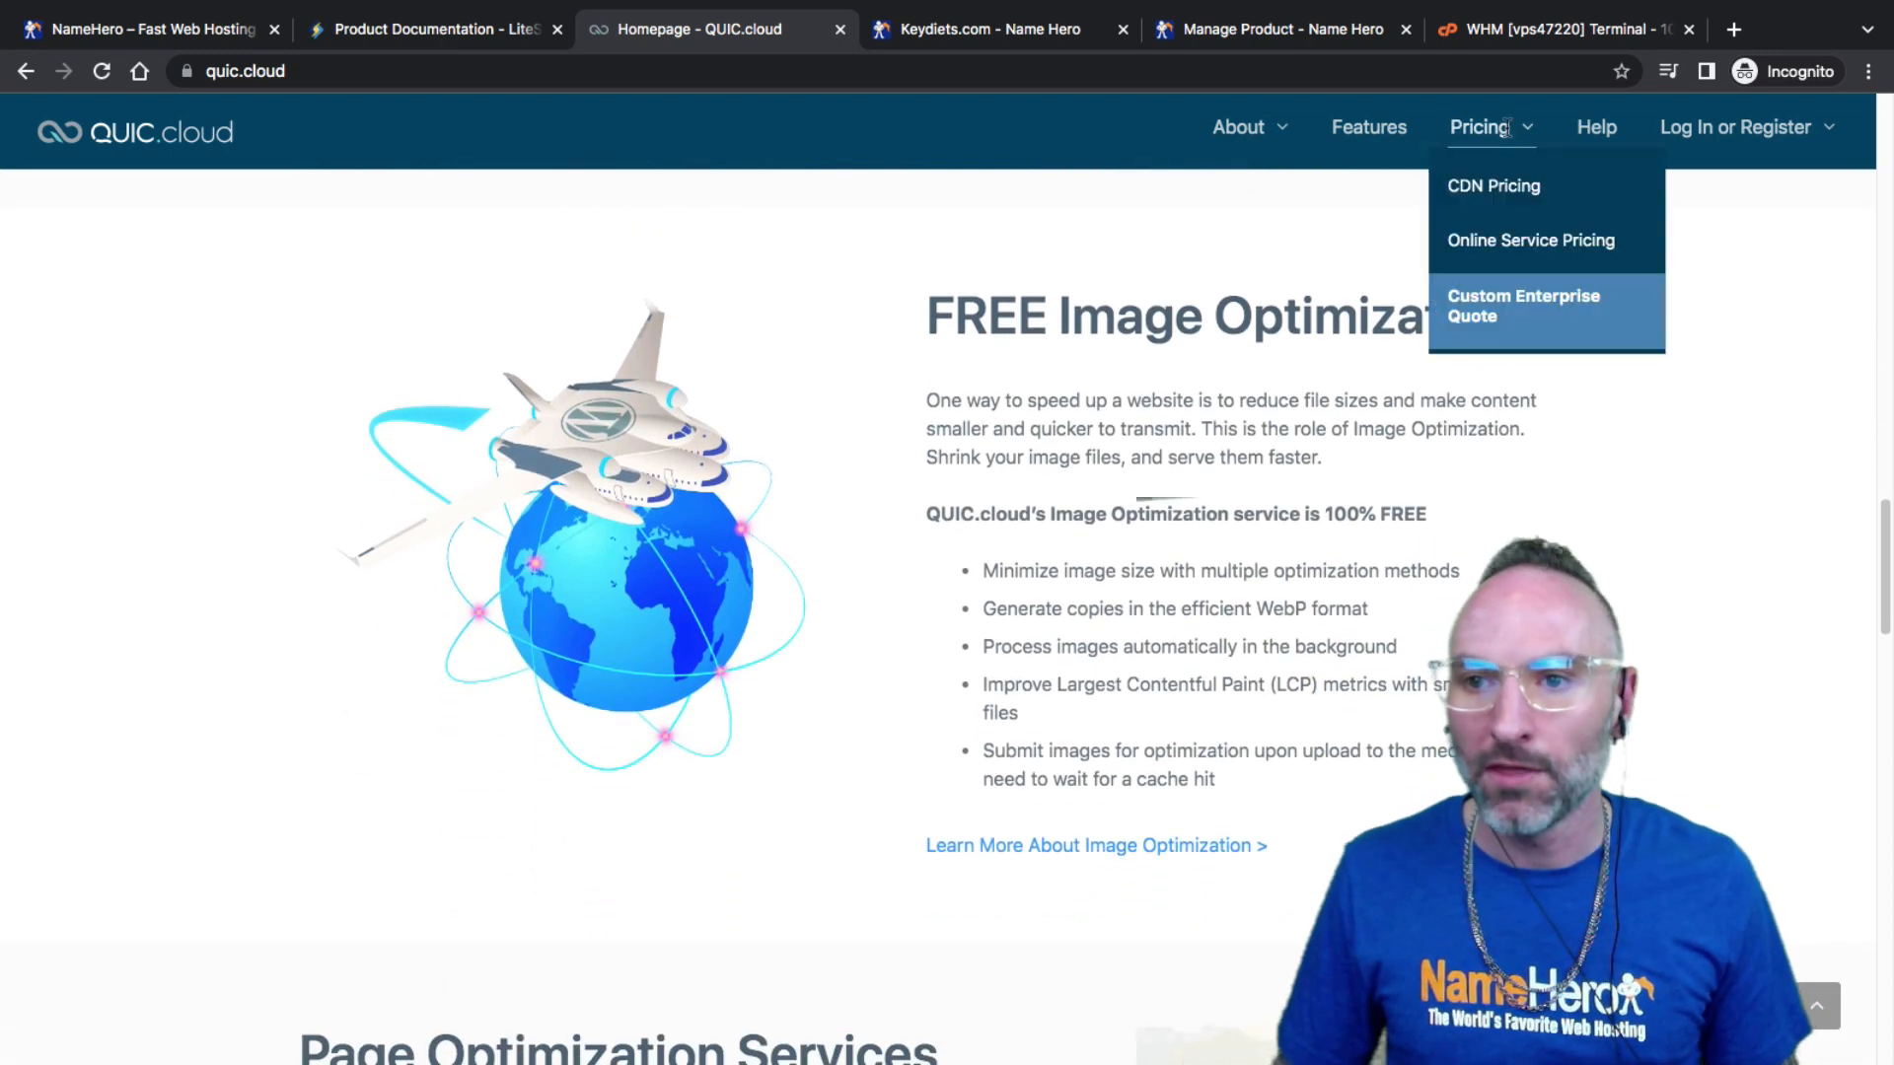
click(1490, 190)
scroll(815, 688, down, 7)
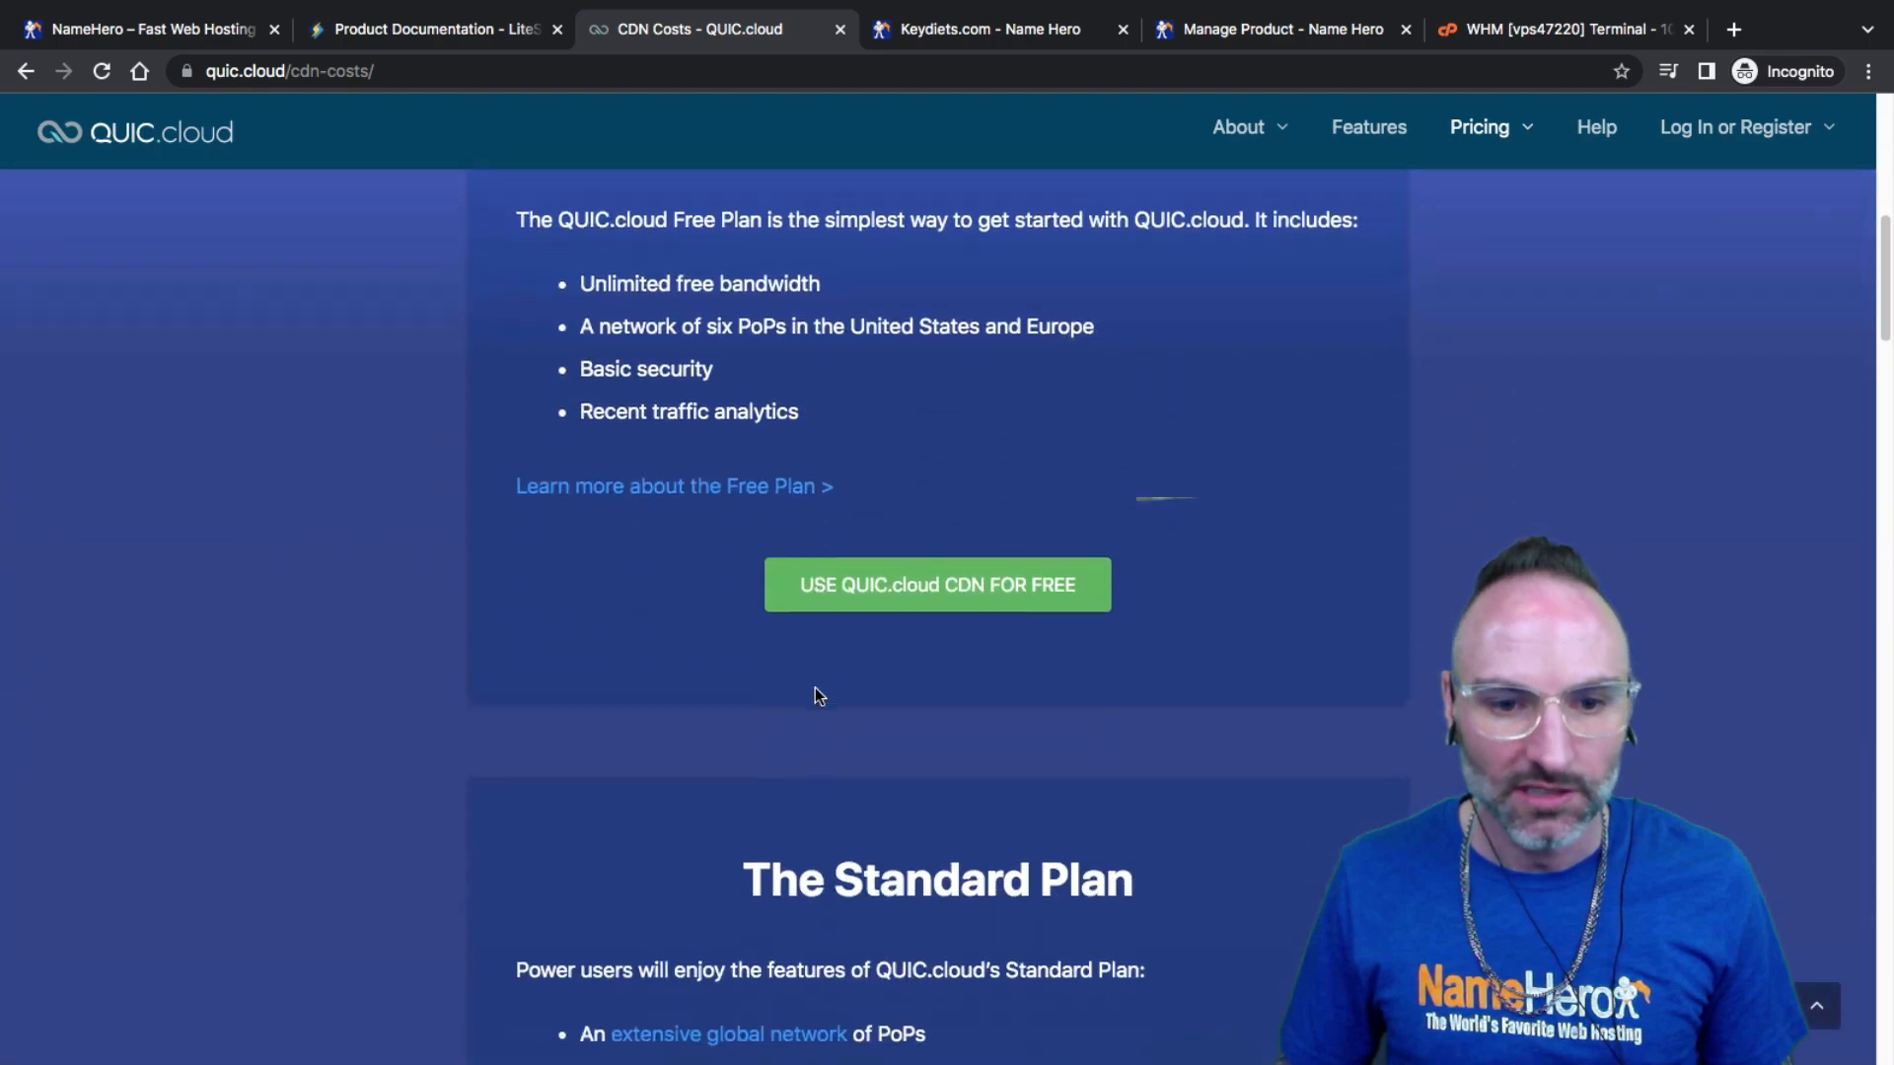
scroll(814, 693, down, 2)
scroll(718, 470, up, 4)
scroll(718, 470, down, 5)
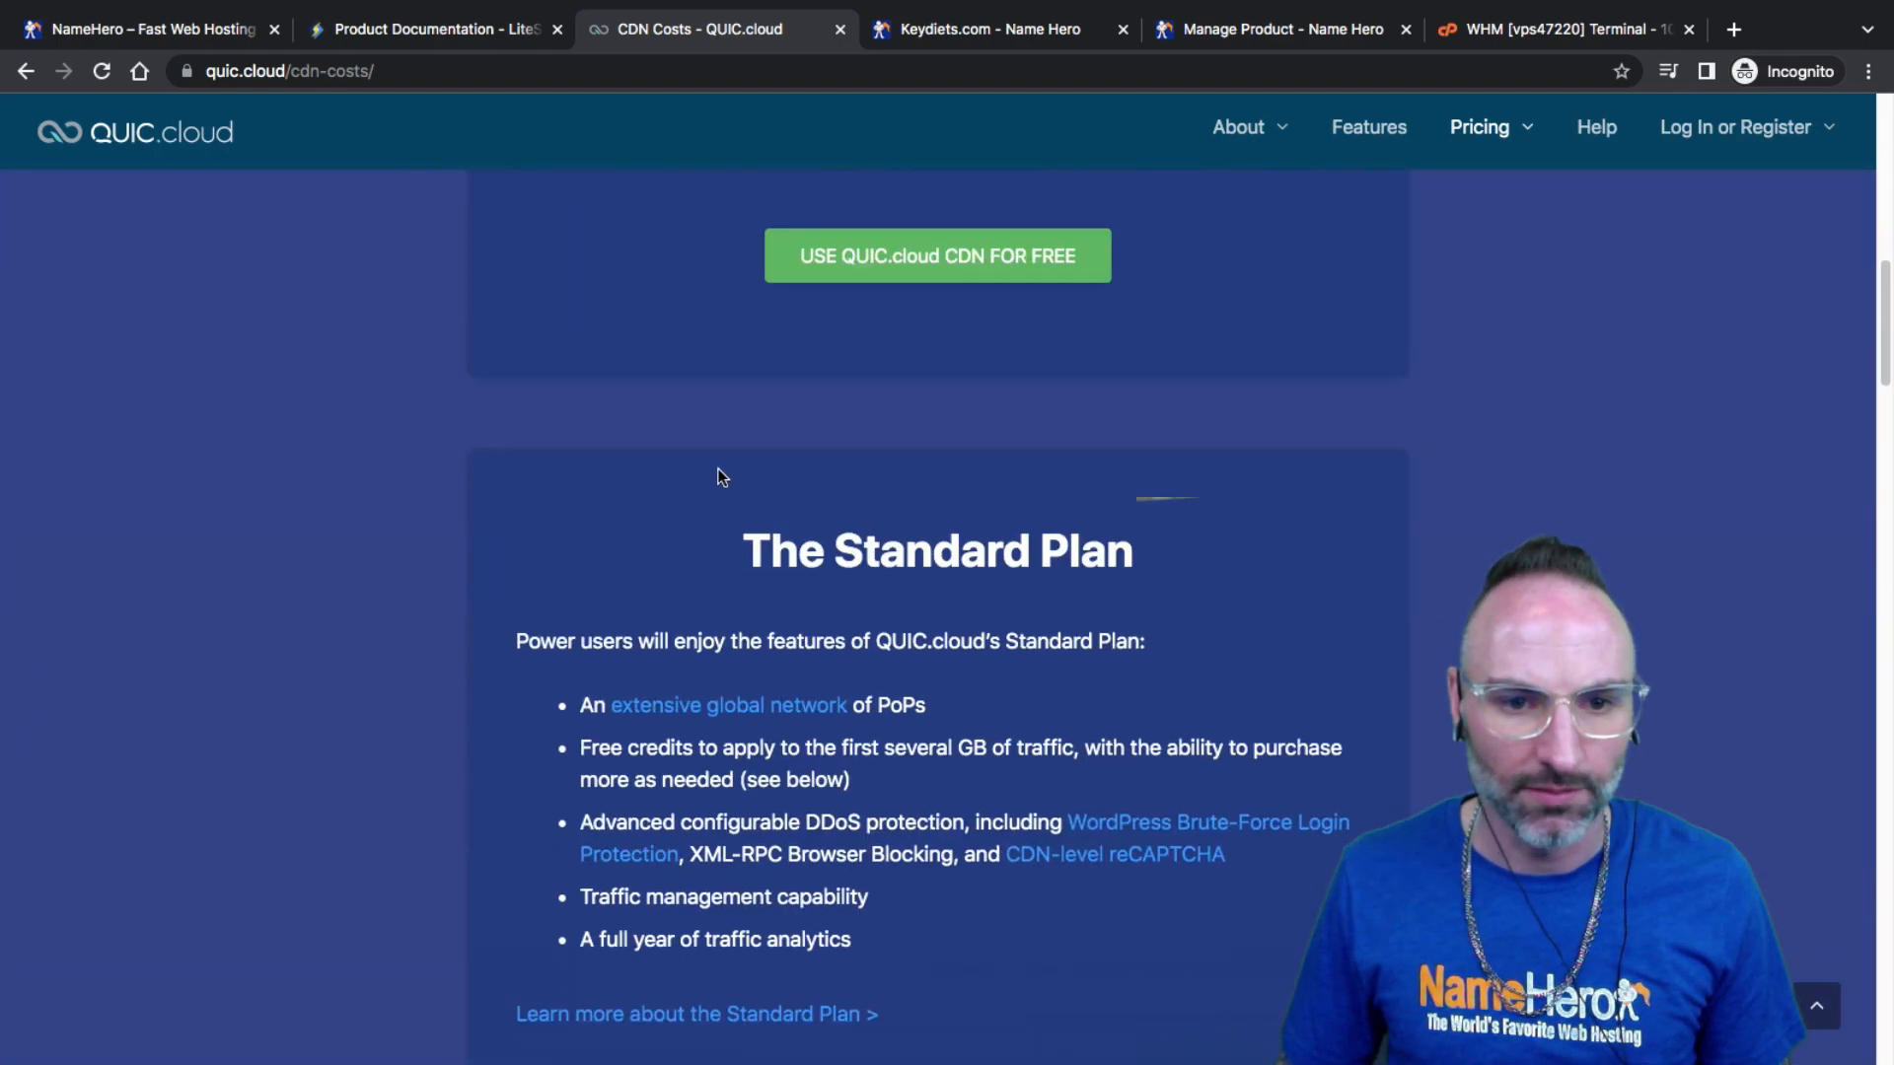
scroll(710, 464, up, 5)
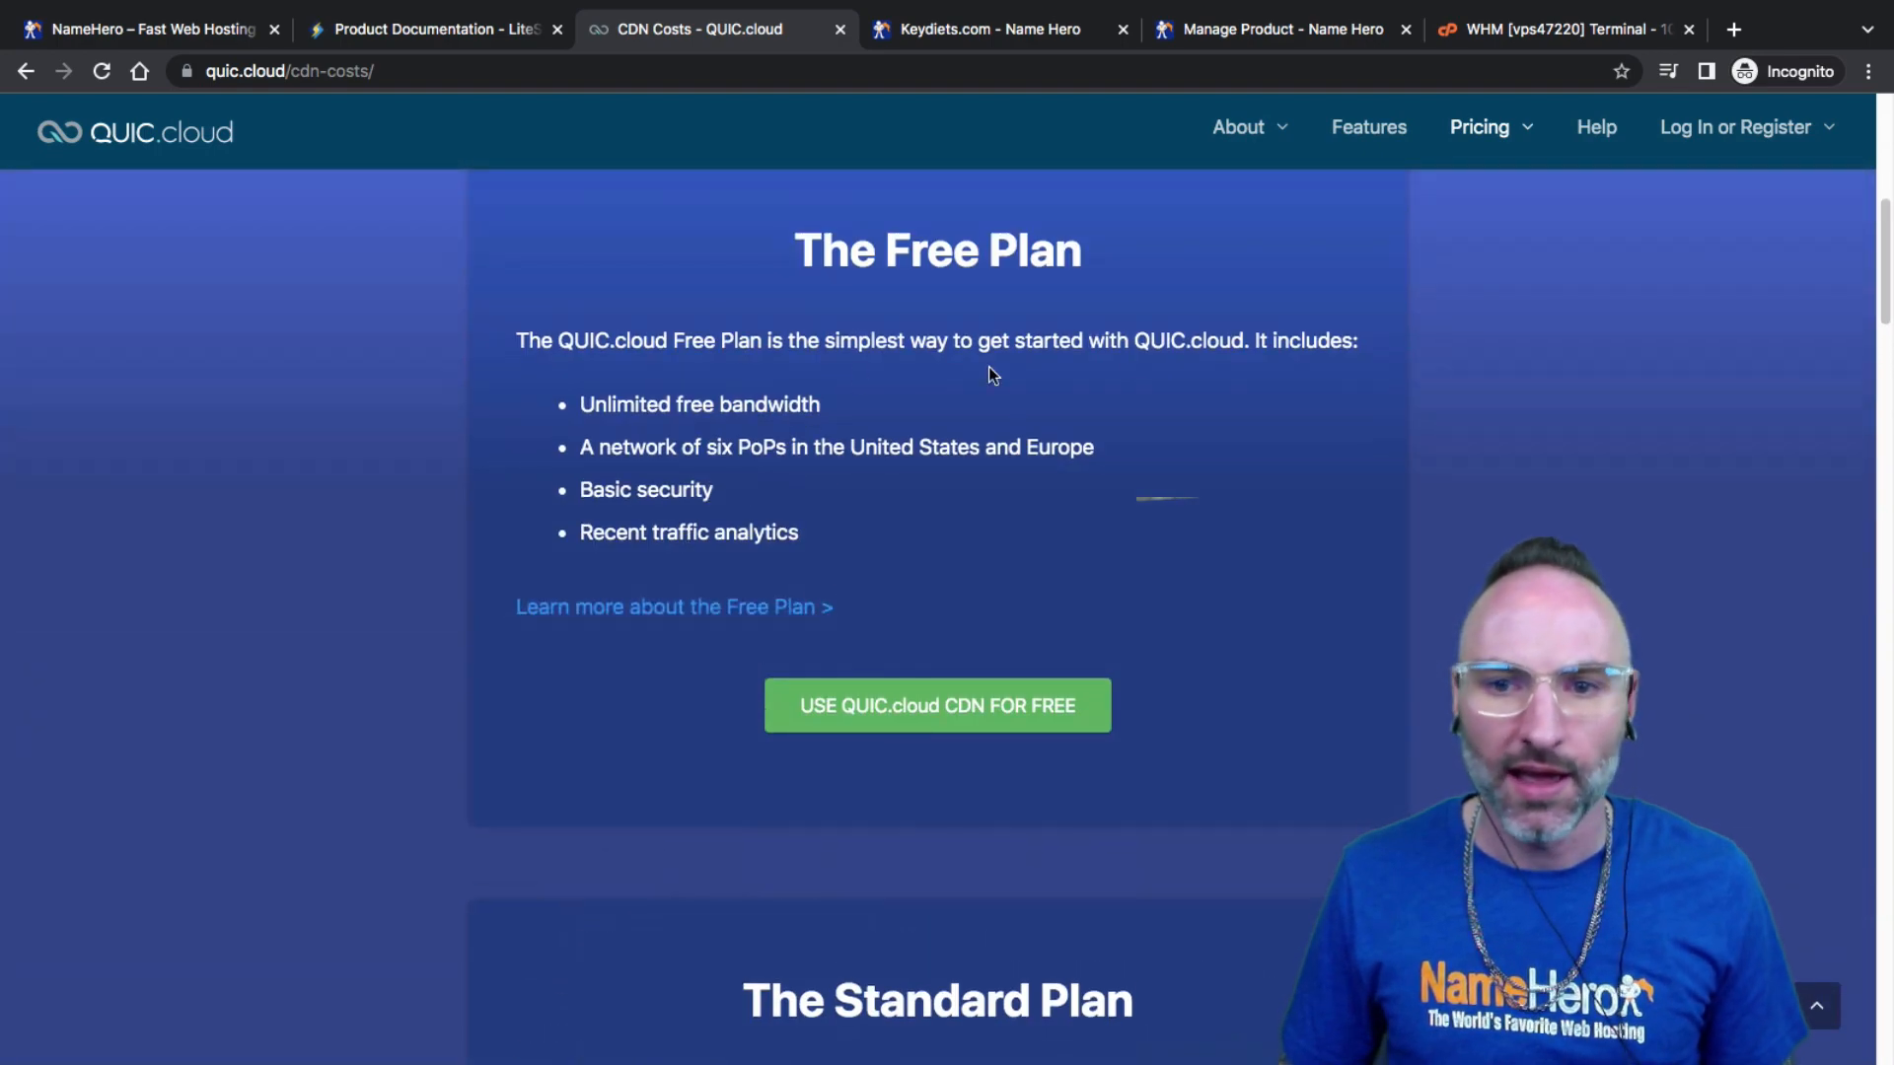
Open the sign-up page for using QUIC.cloud CDN for free, then return to the CDN pricing and review the Standard Plan
click(806, 704)
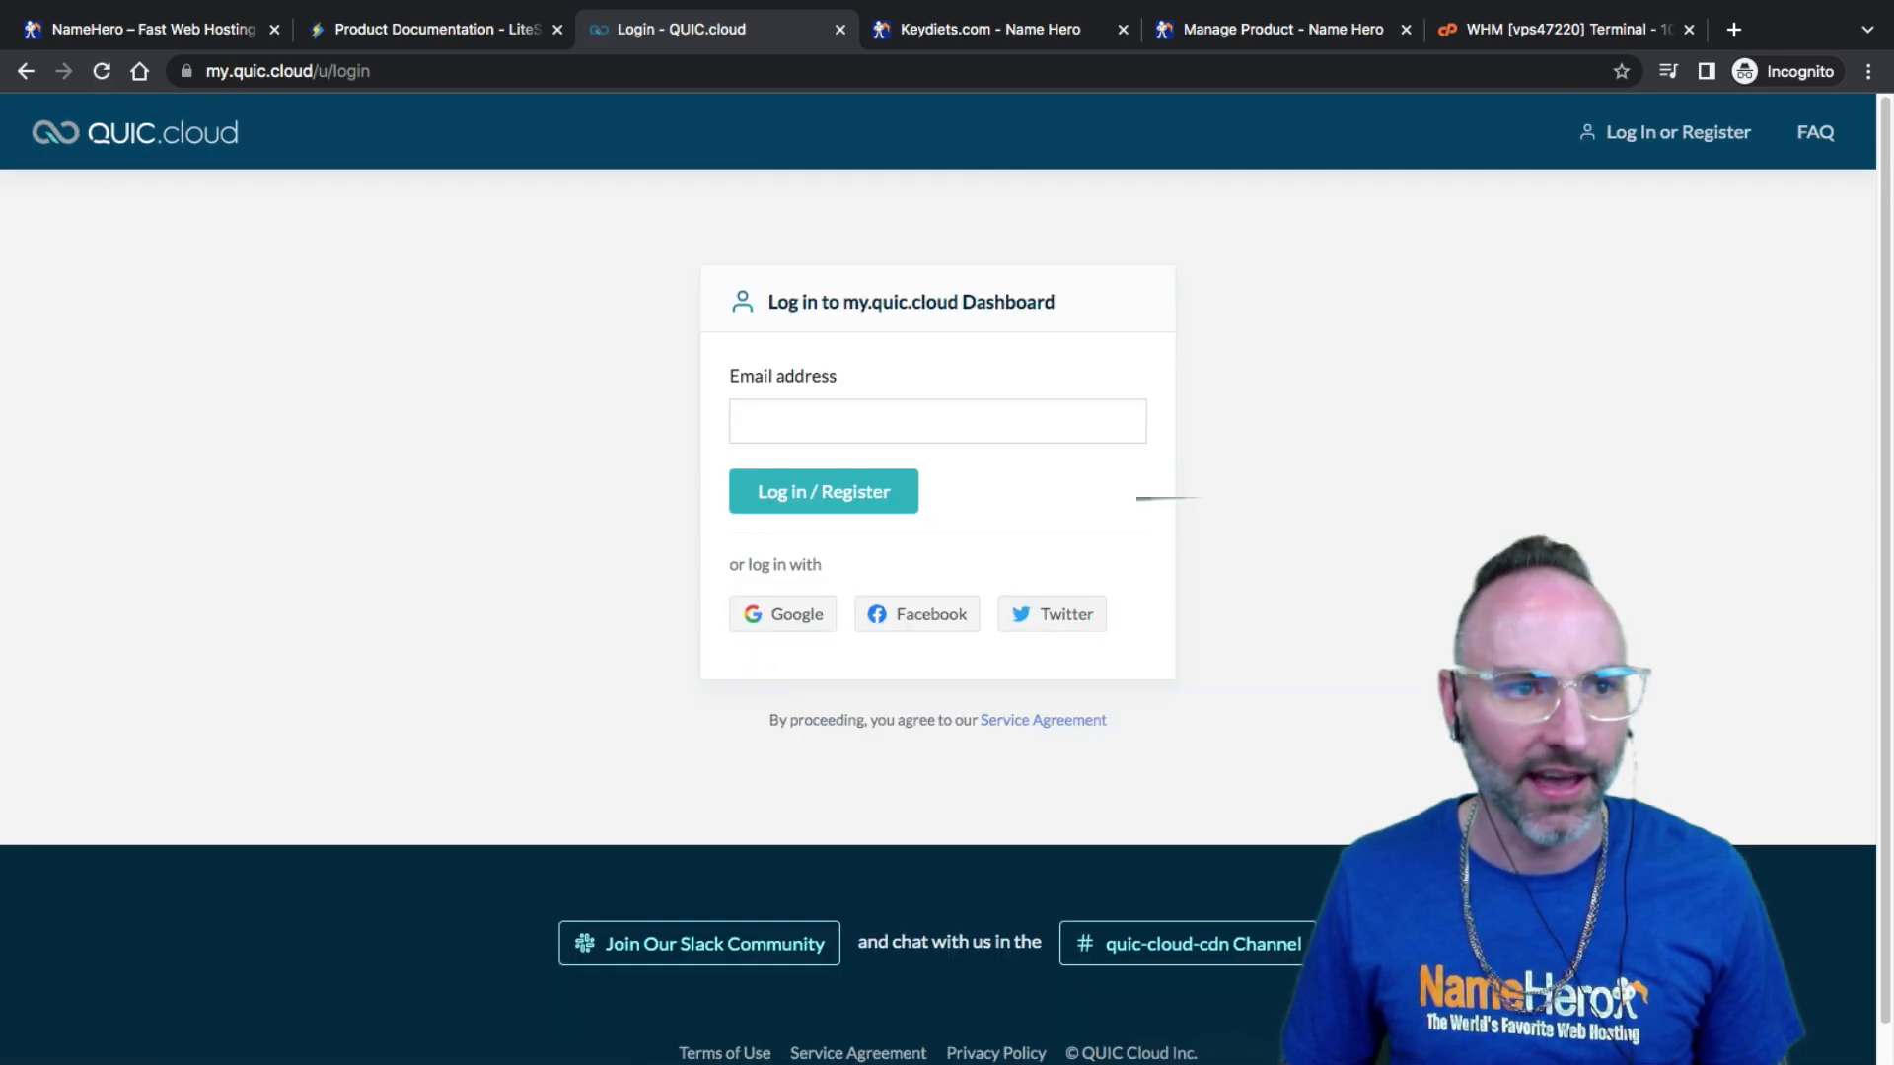
click(25, 69)
scroll(845, 483, down, 10)
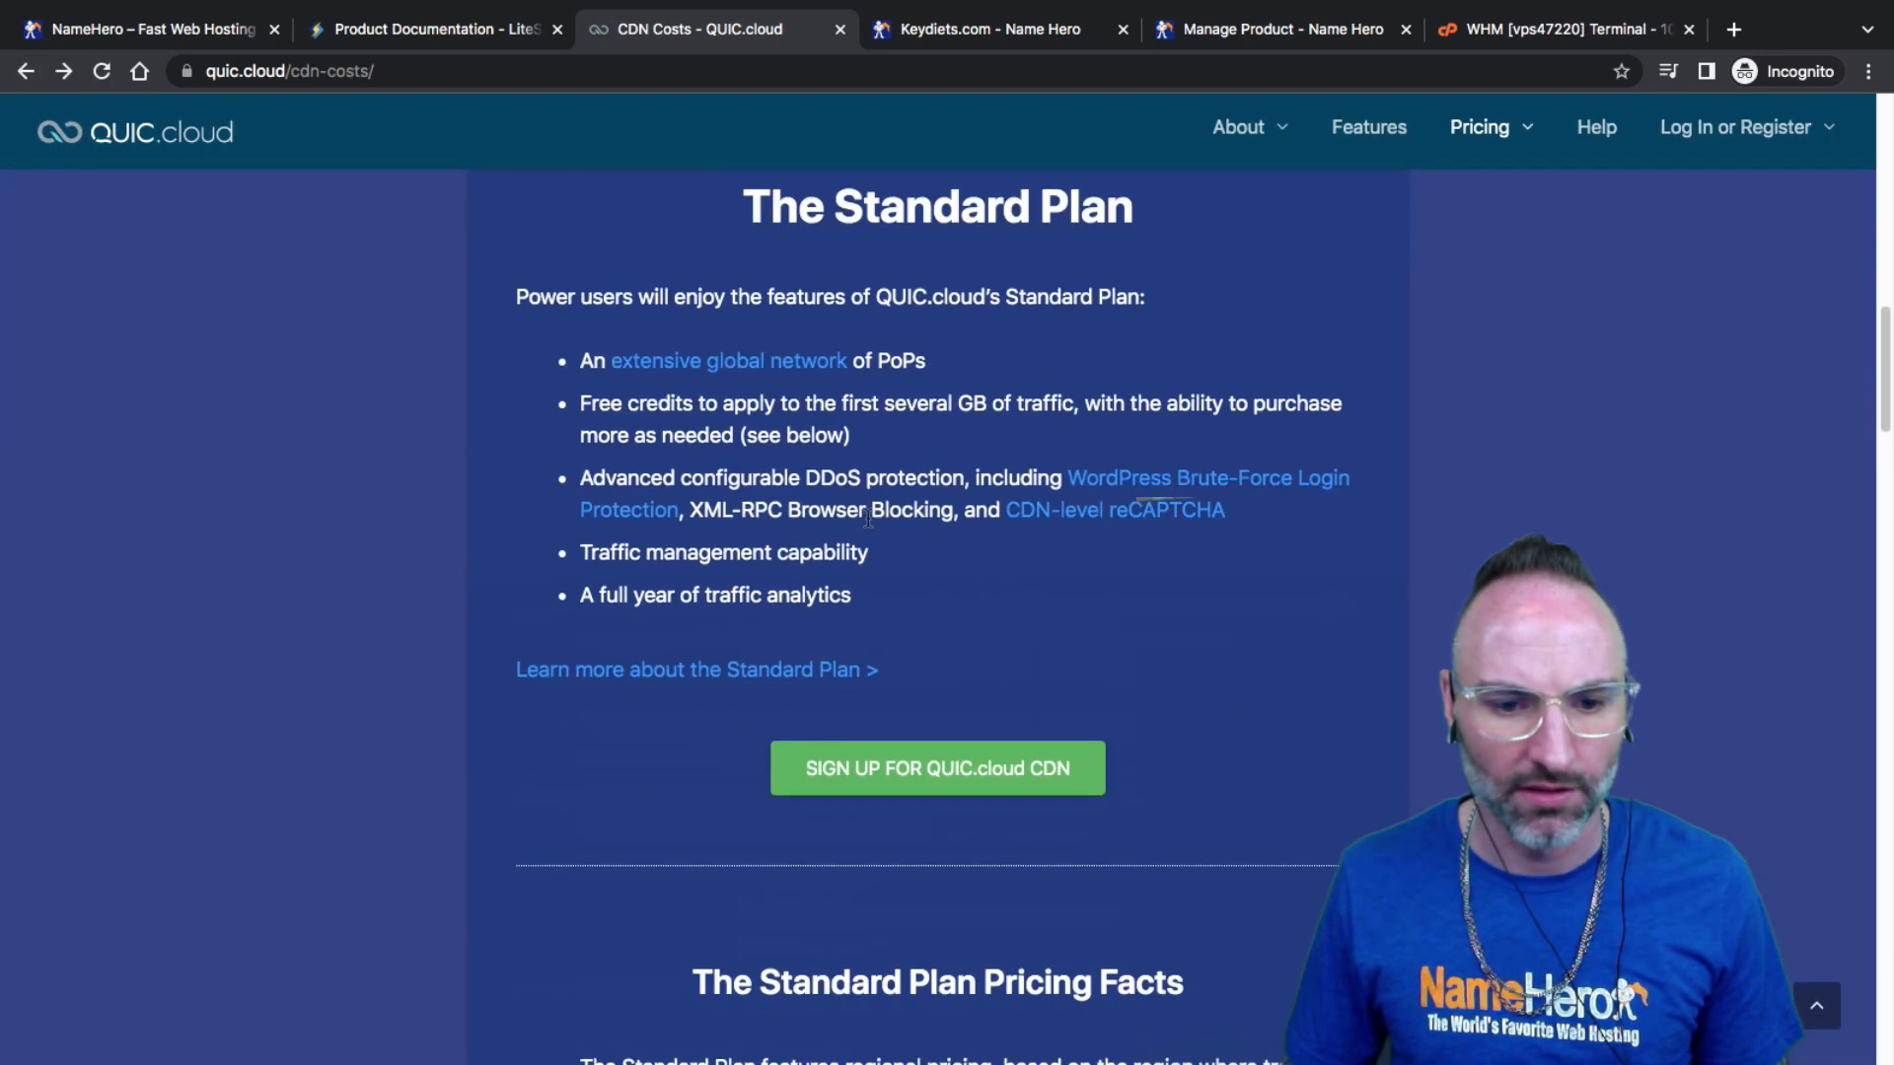
Examine the Standard Plan's Bandwidth Costs by Region table, especially the North America row and its credits per GB
scroll(864, 532, down, 8)
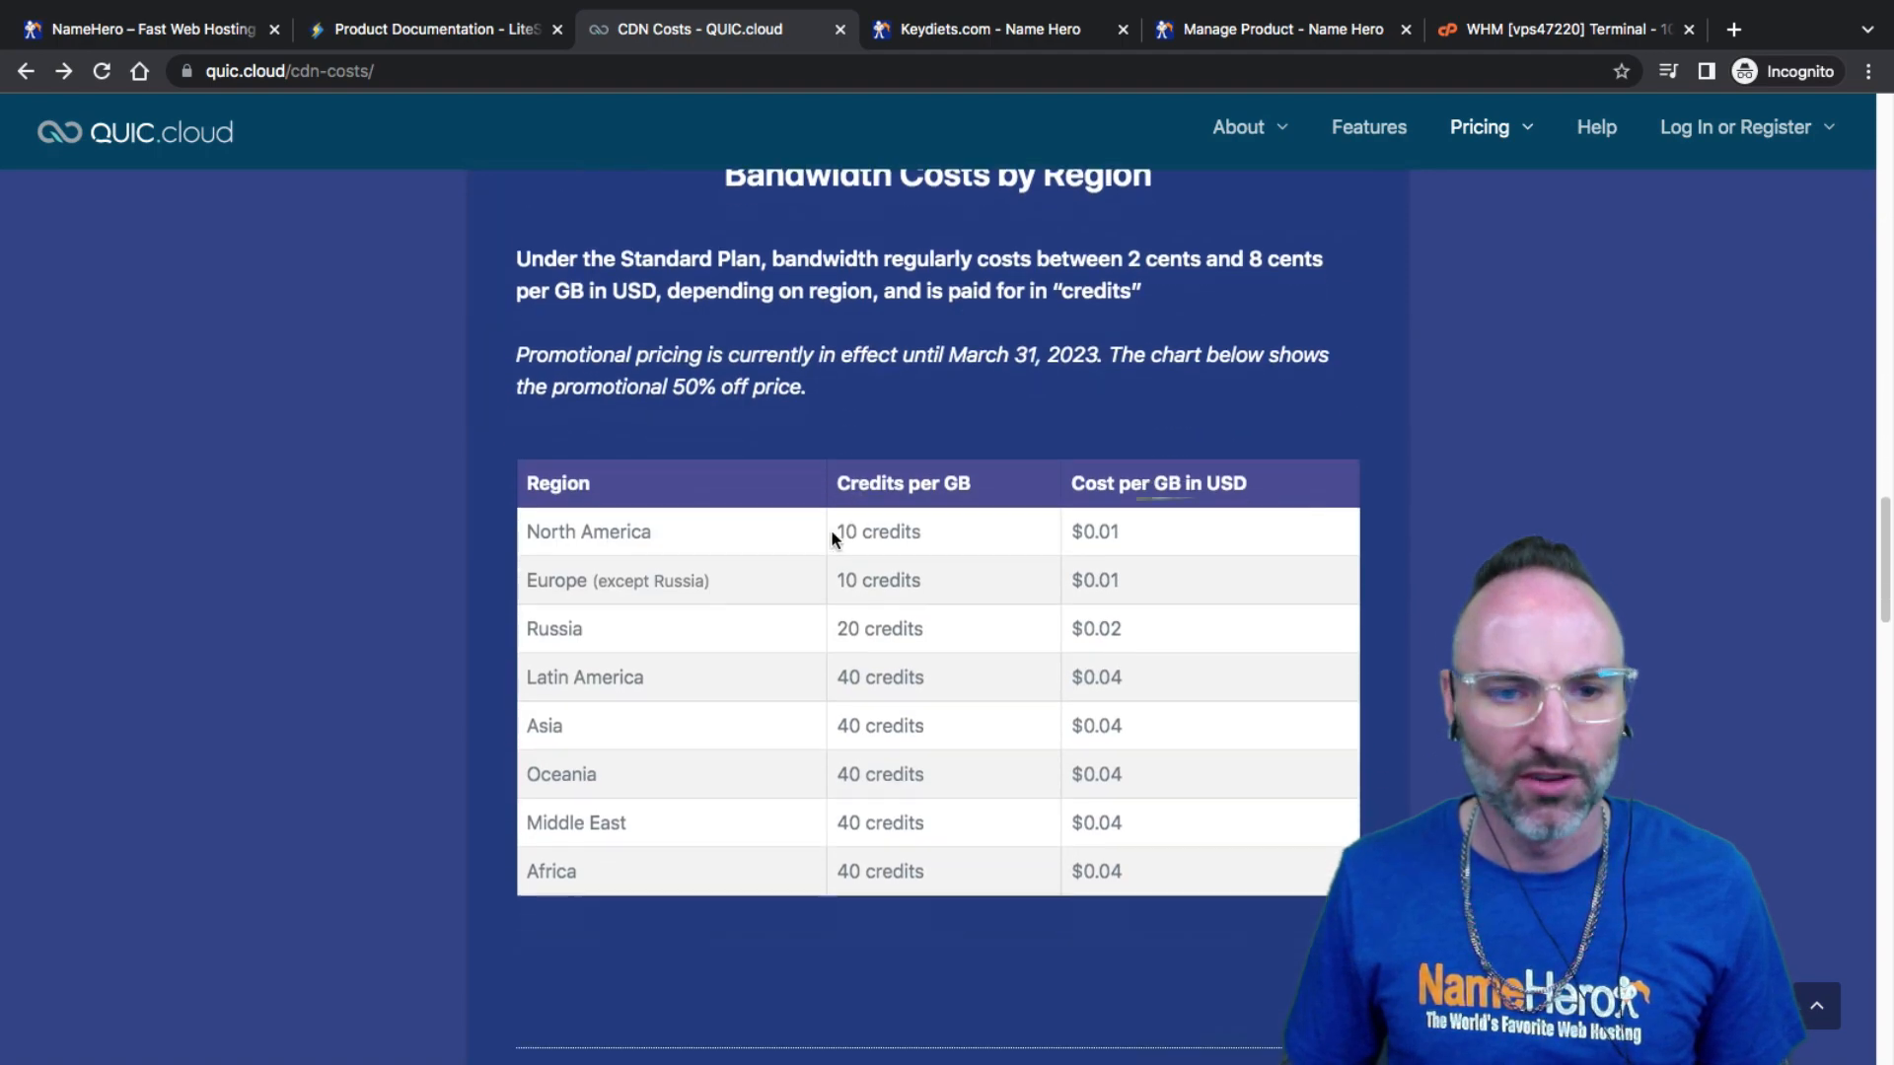
drag(904, 523, 876, 807)
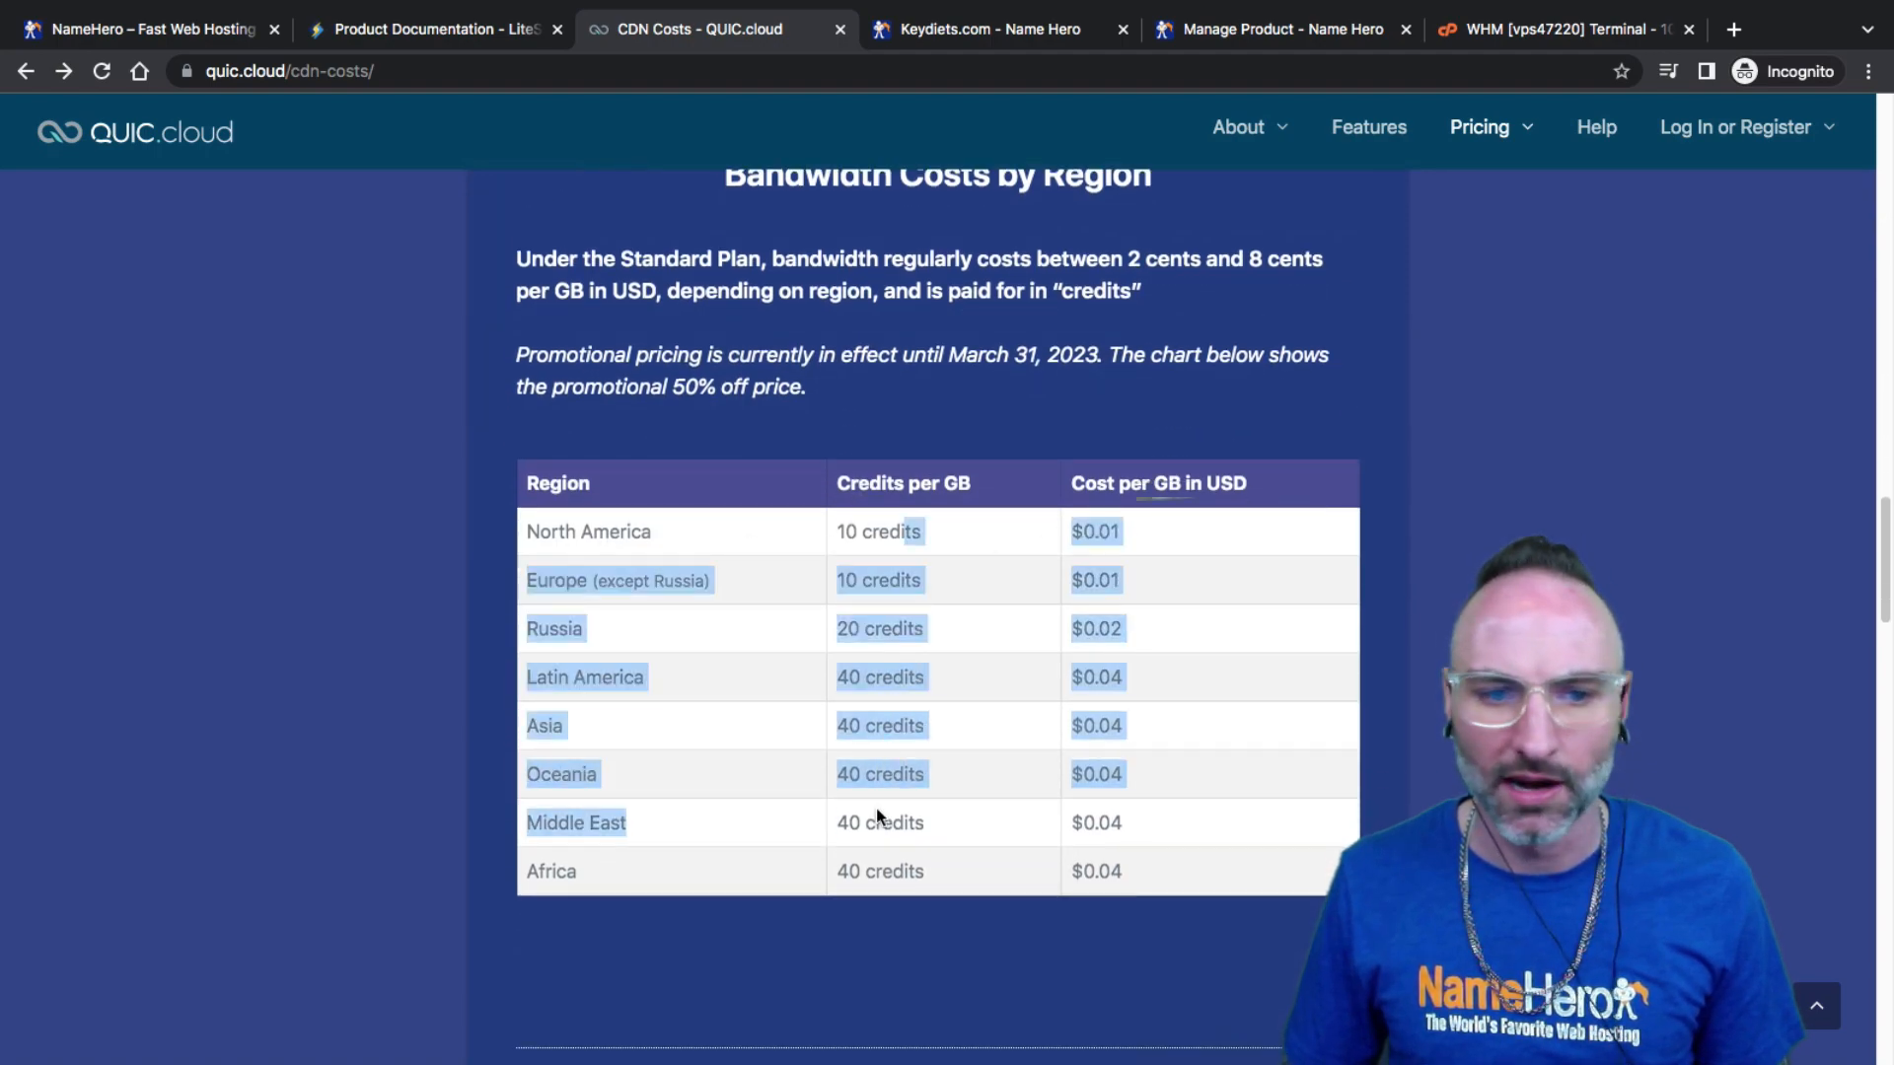
click(883, 826)
drag(890, 875, 759, 631)
click(532, 534)
drag(532, 534, 748, 553)
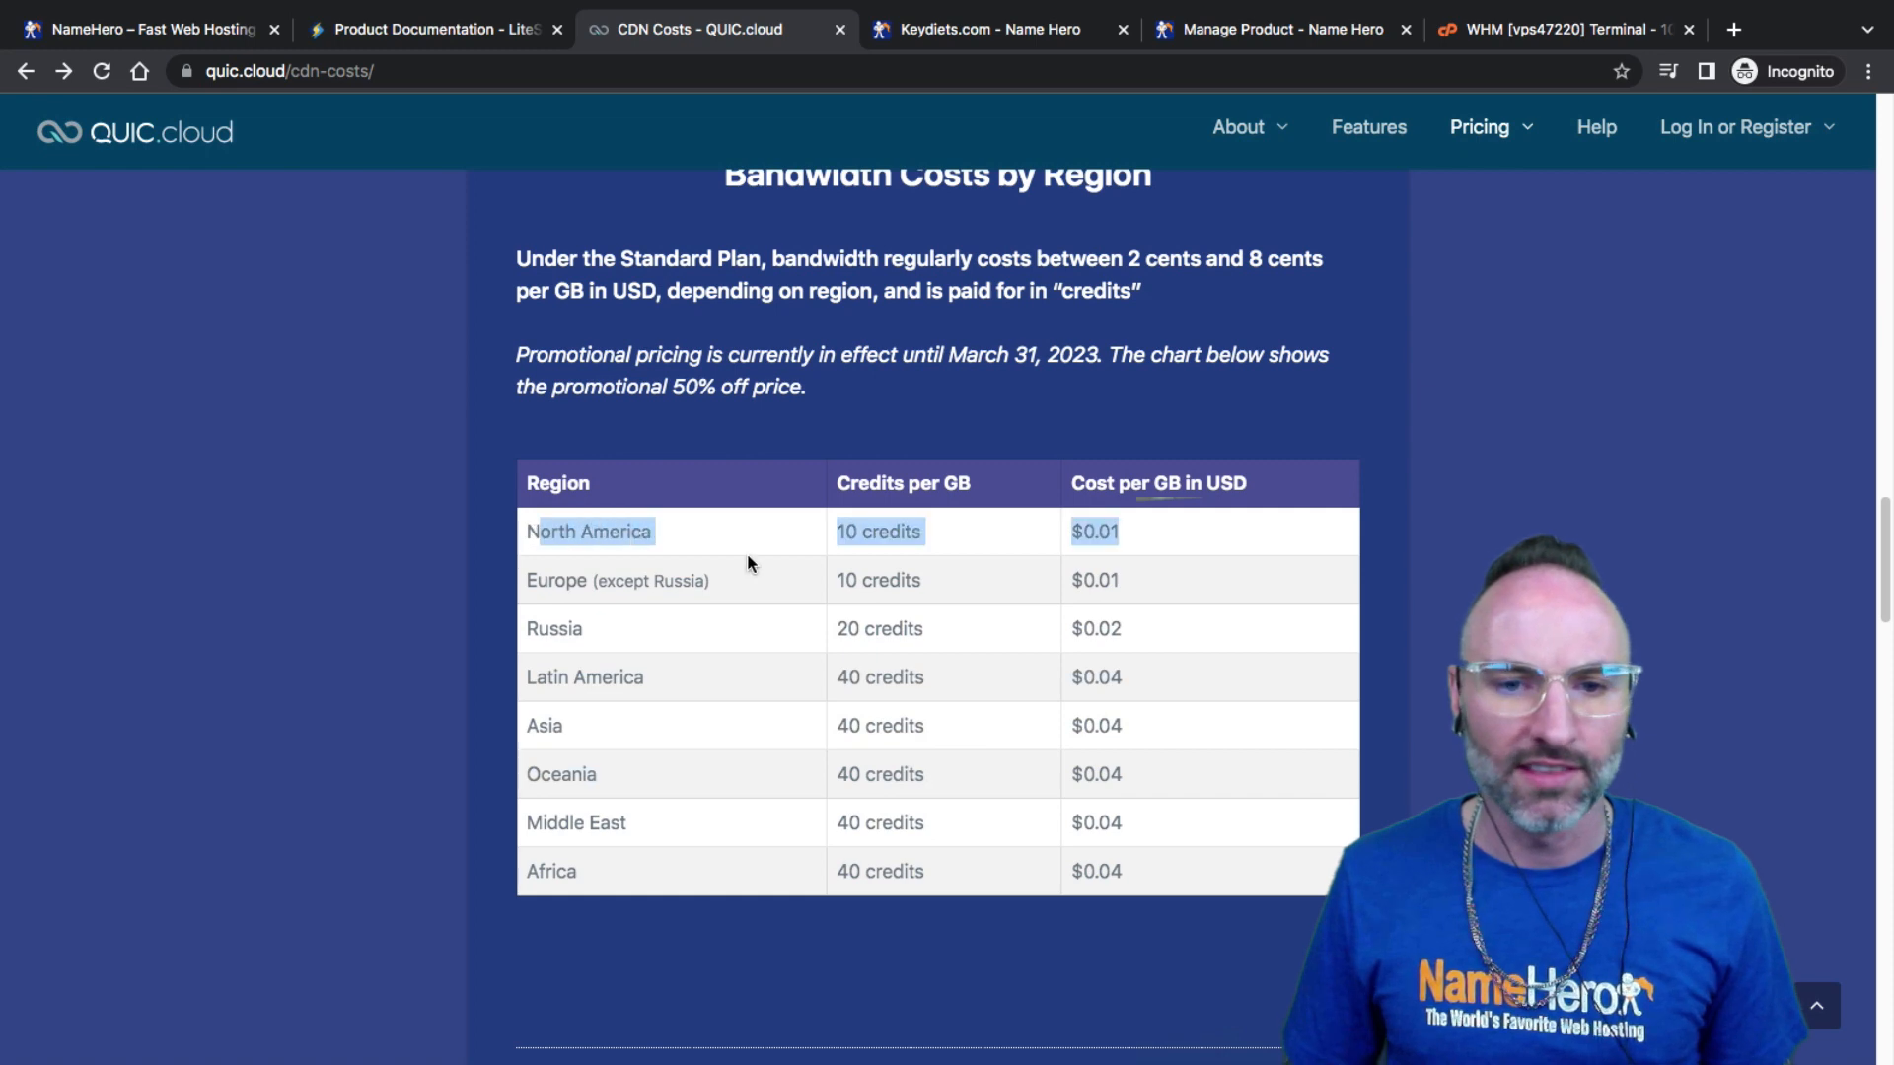
click(879, 533)
drag(921, 533, 863, 535)
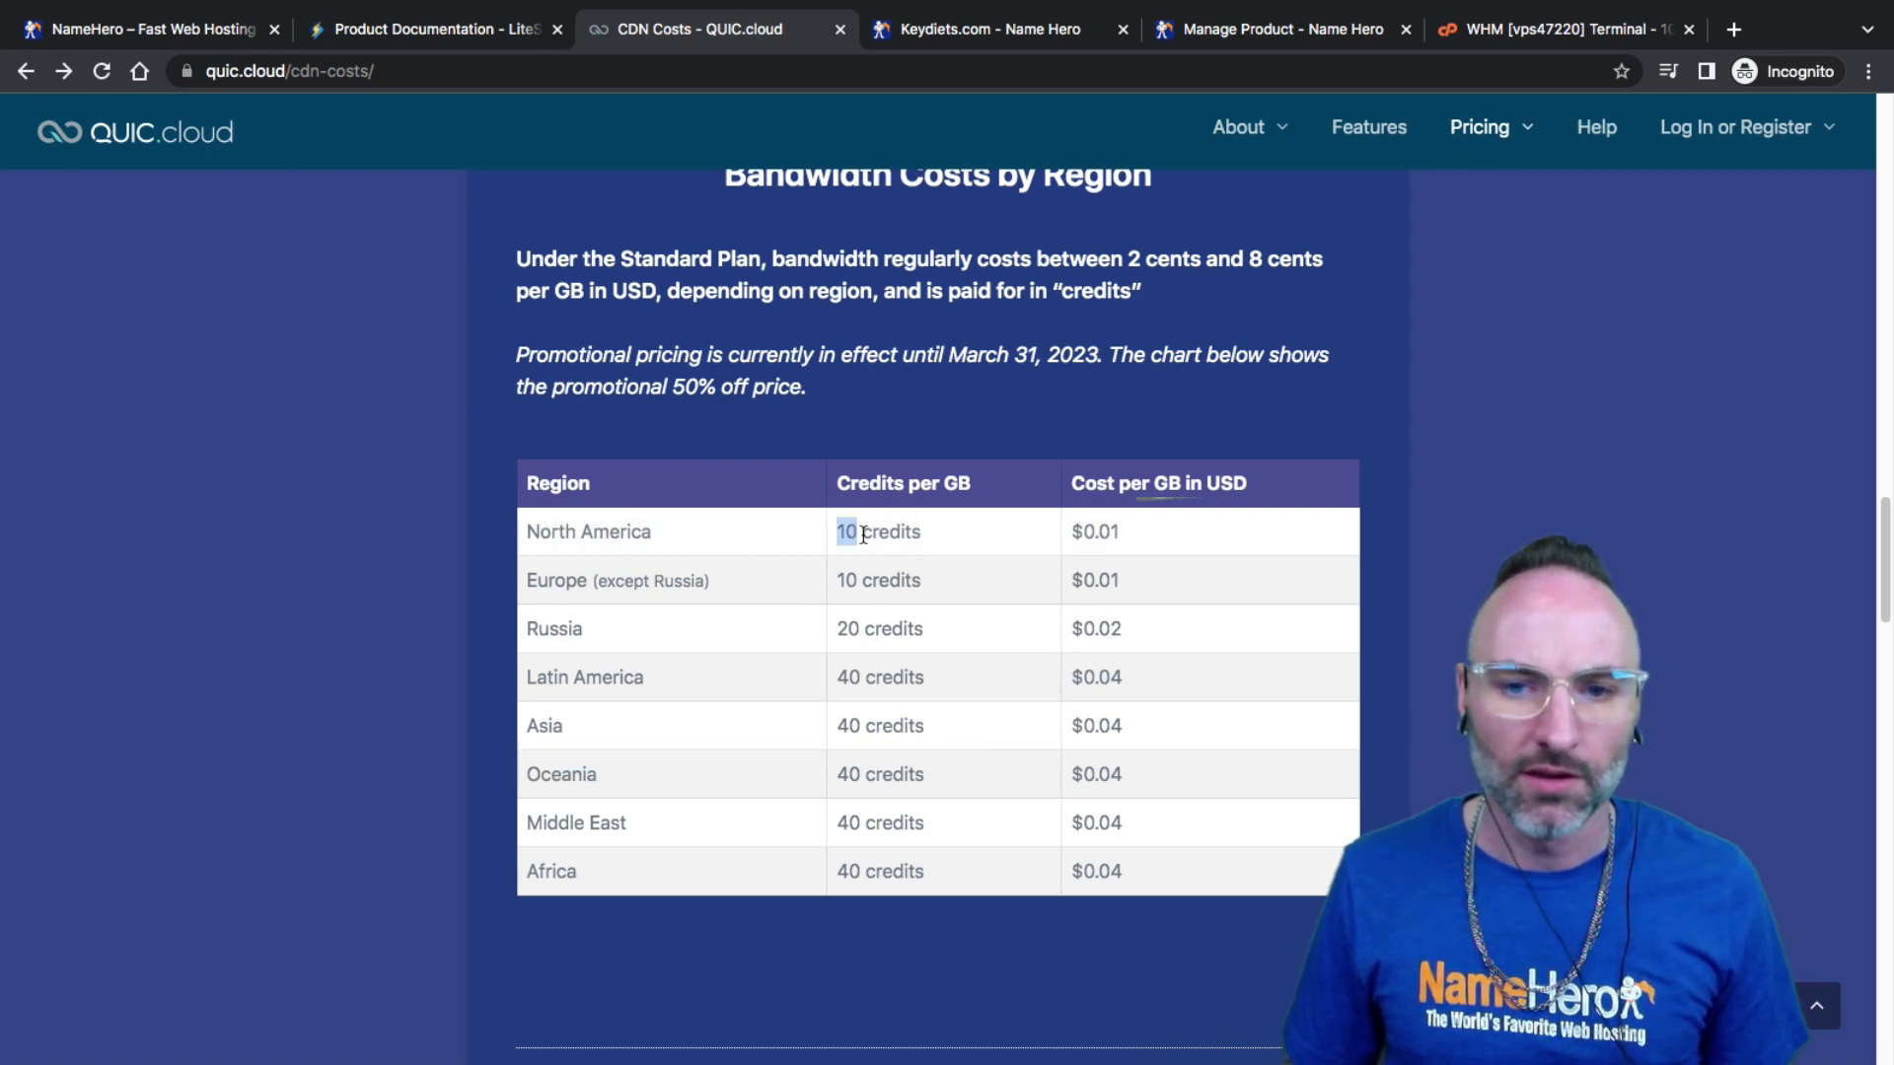
click(909, 846)
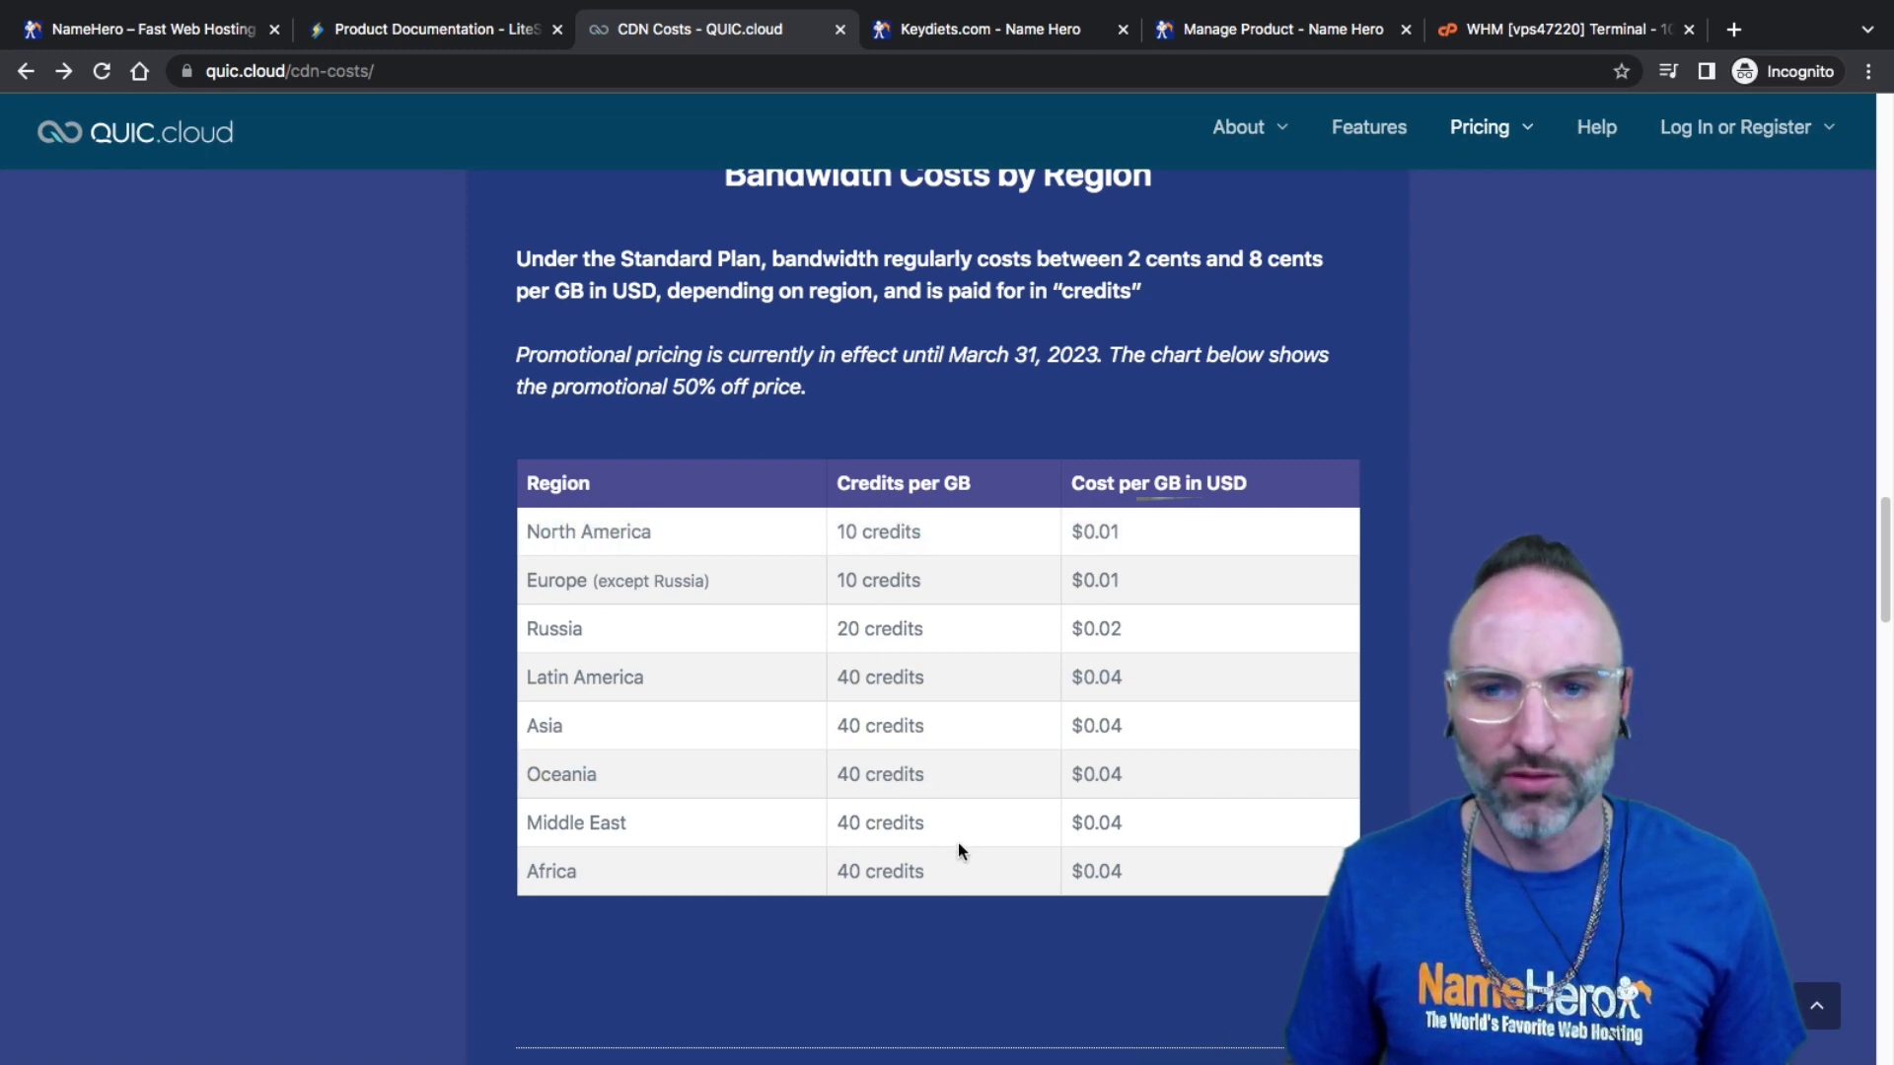
Review the free monthly credits by tier and the price table for buying additional credits
scroll(957, 842, down, 10)
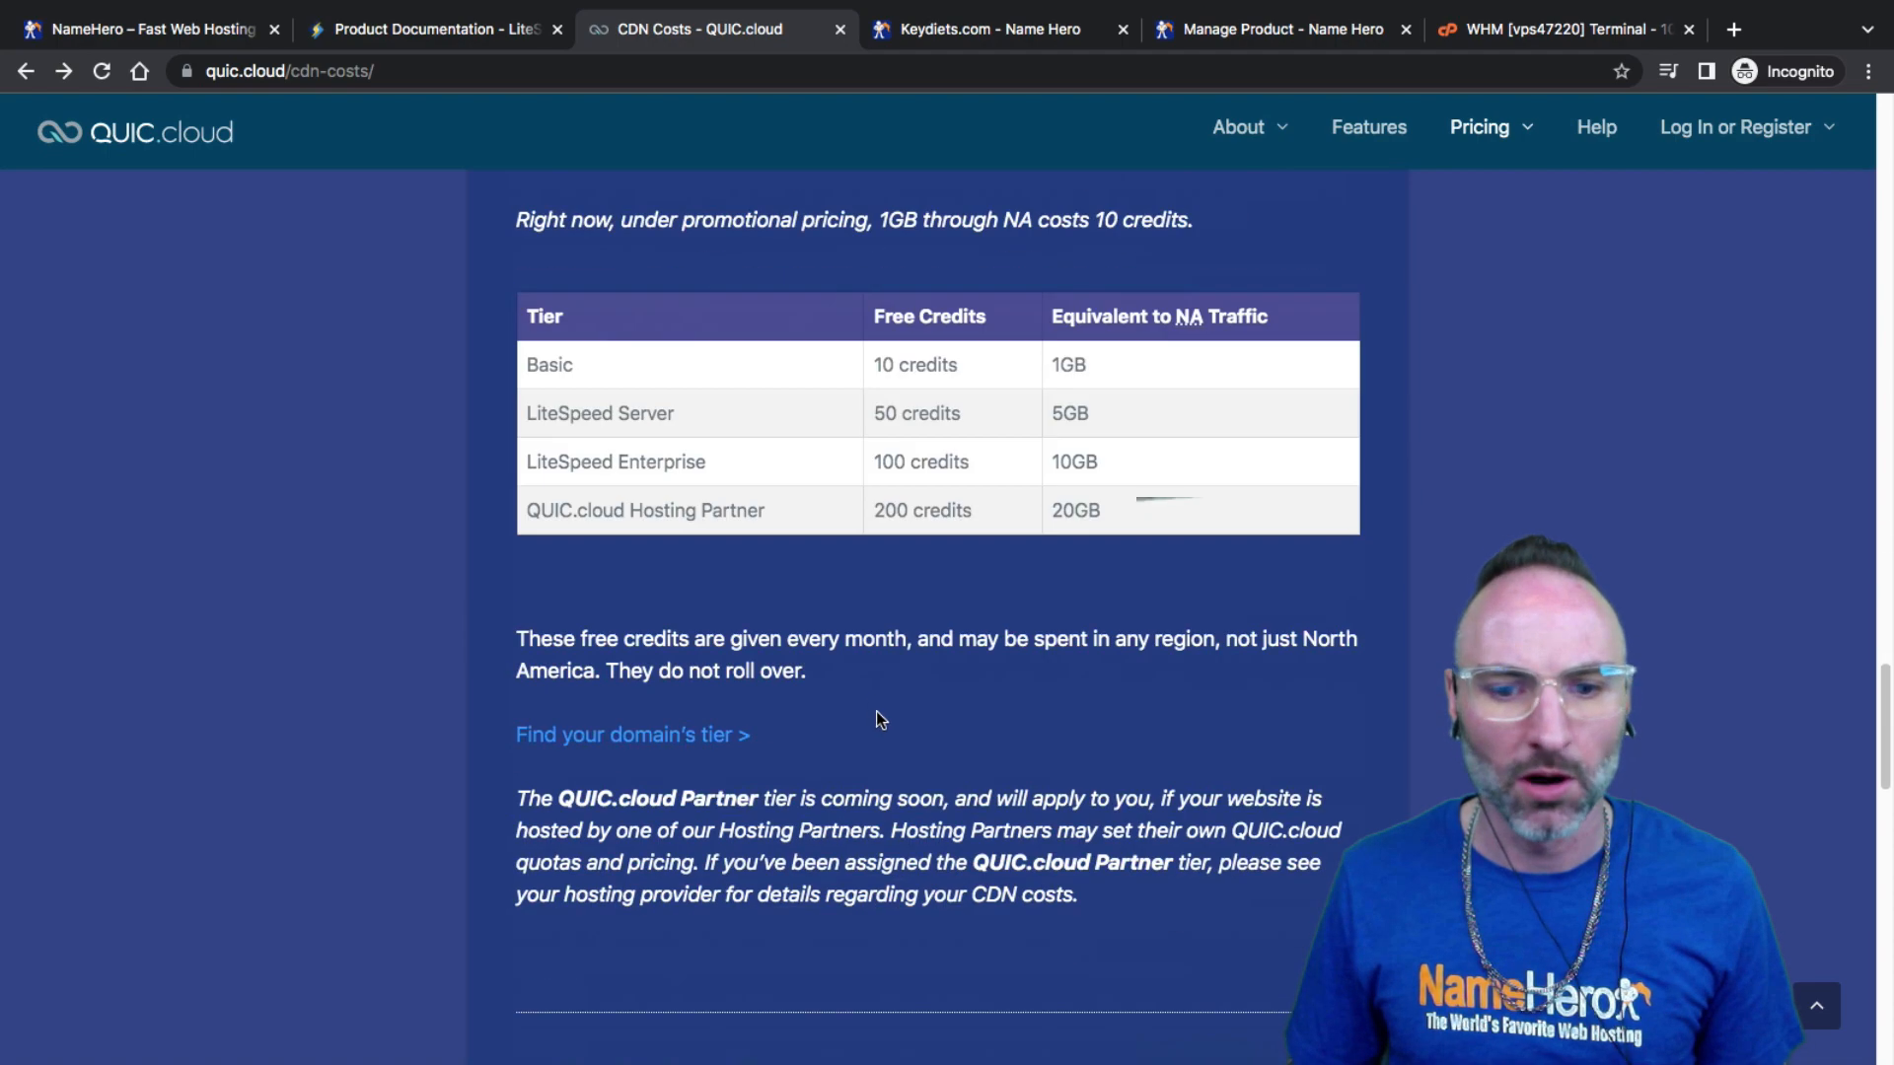
scroll(818, 651, down, 2)
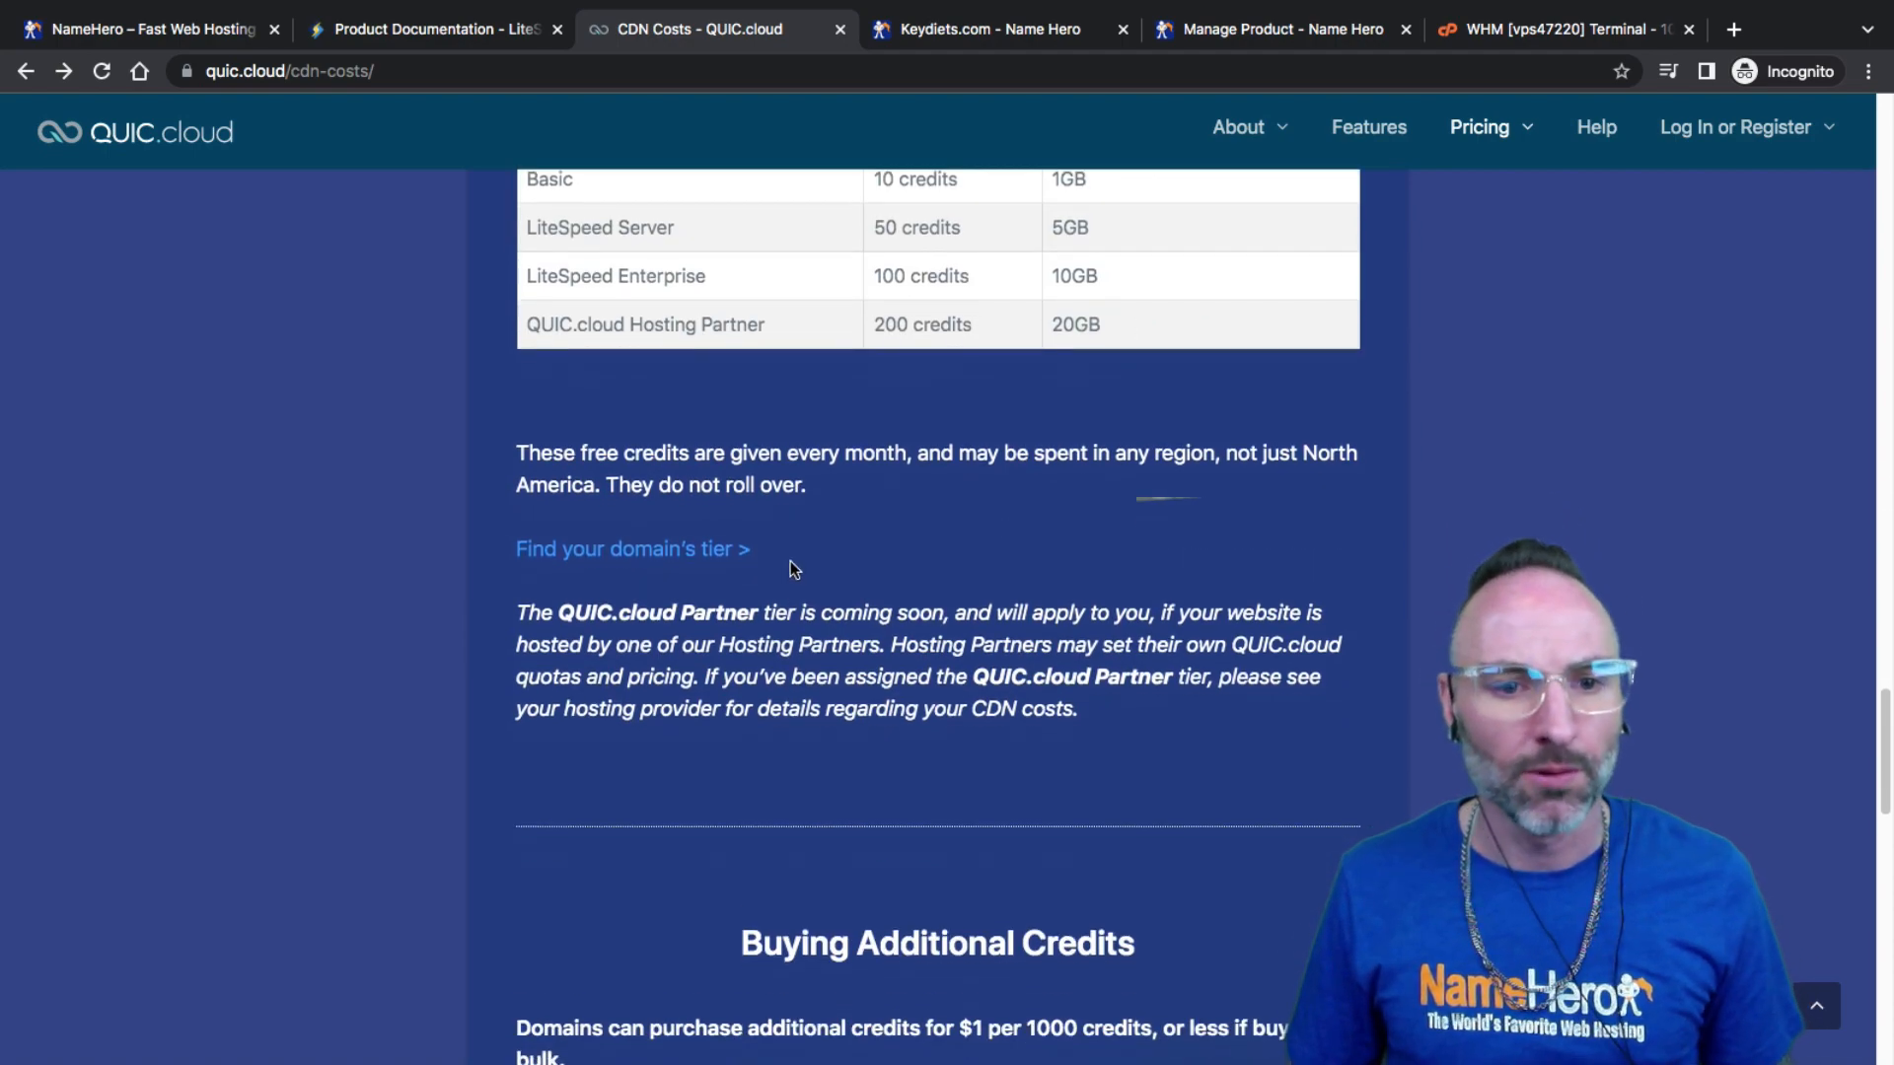
scroll(789, 558, down, 9)
drag(615, 442, 686, 443)
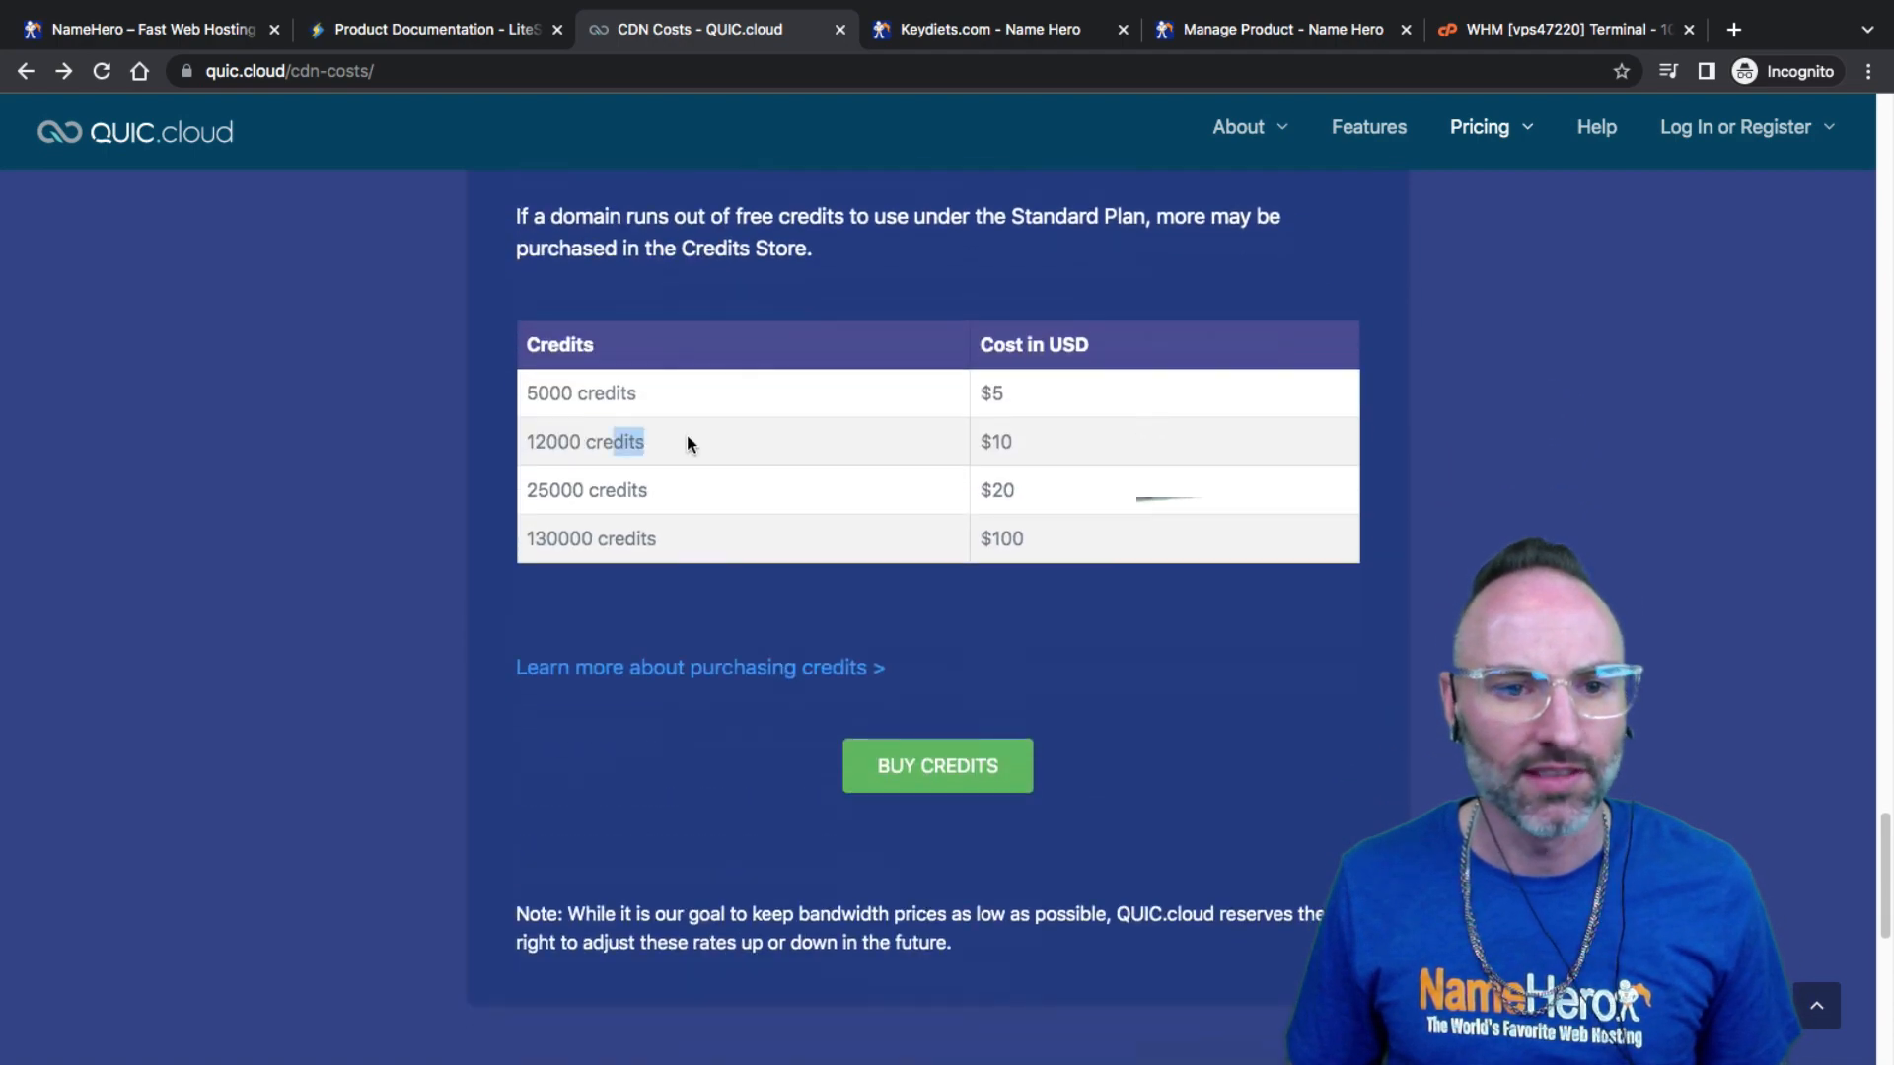
click(689, 446)
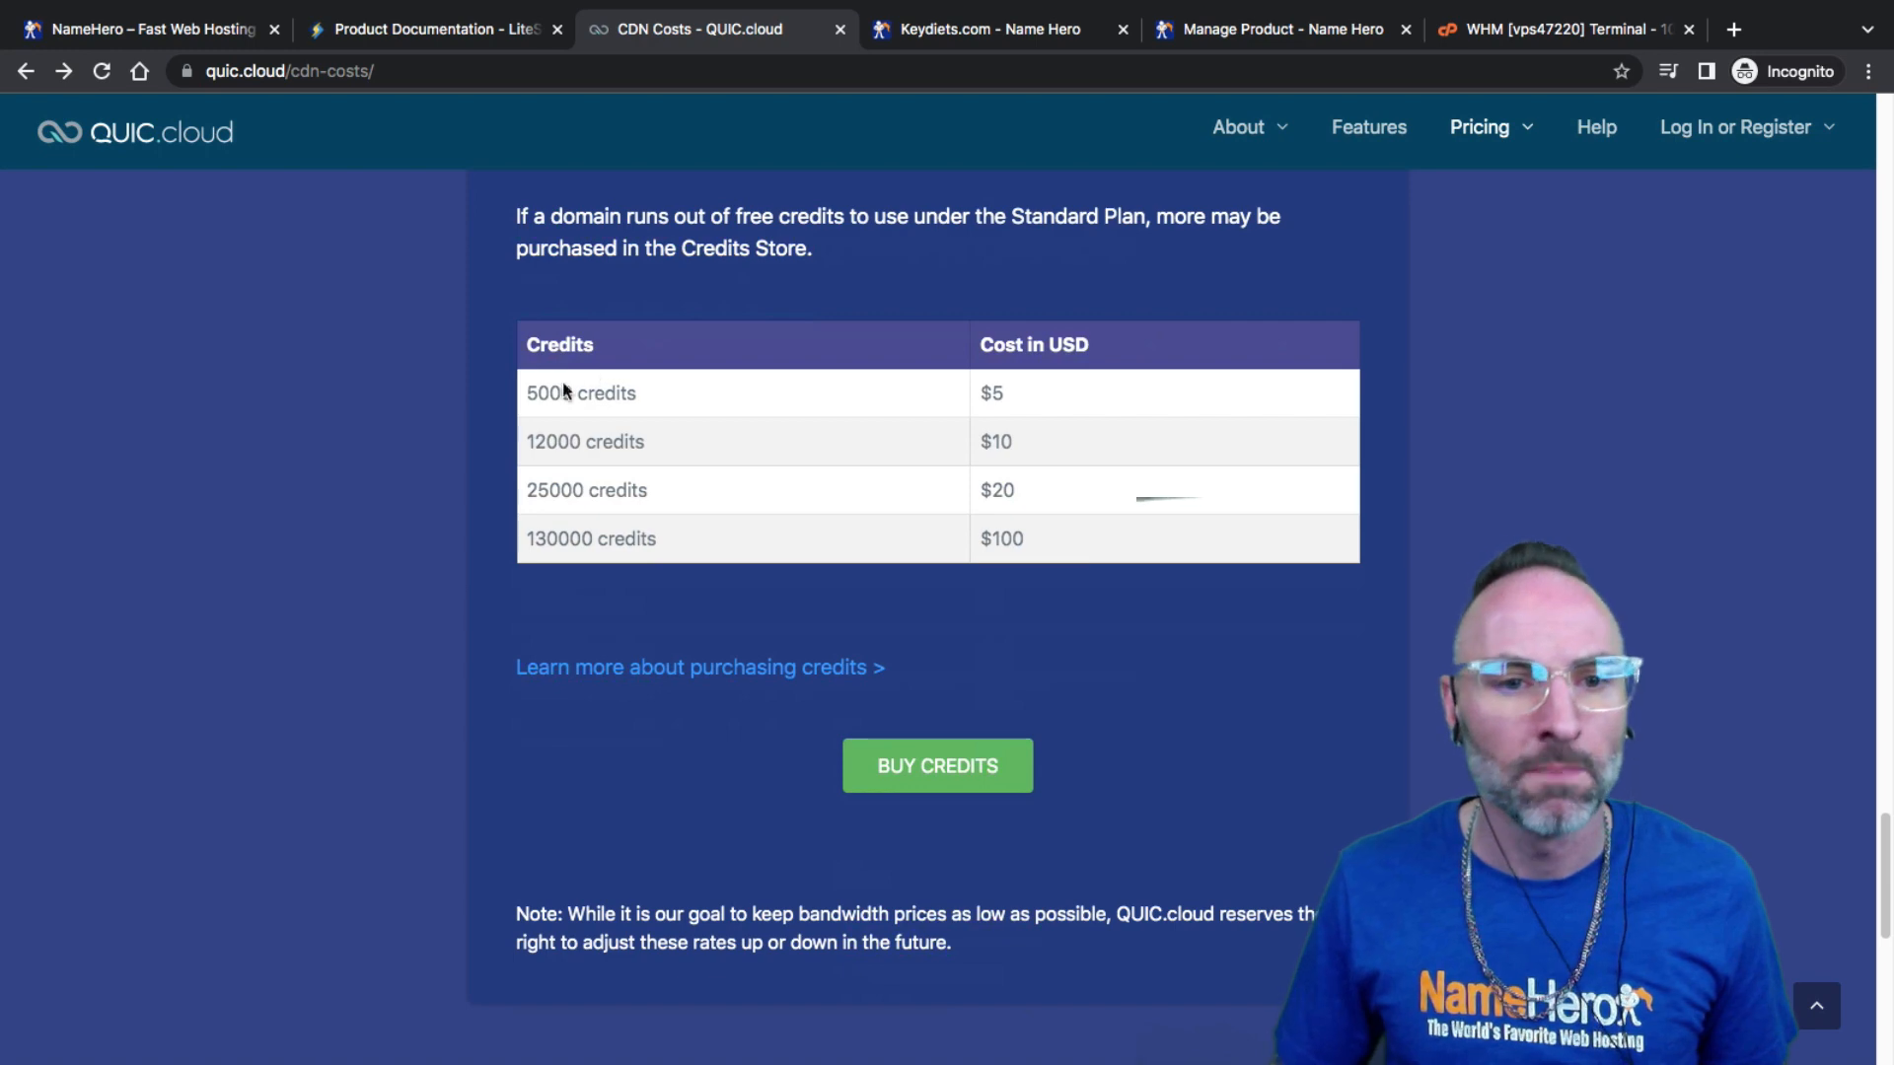
Check the rest of the CDN pricing page and re-examine the cost of the 5000-credit package
scroll(577, 540, down, 9)
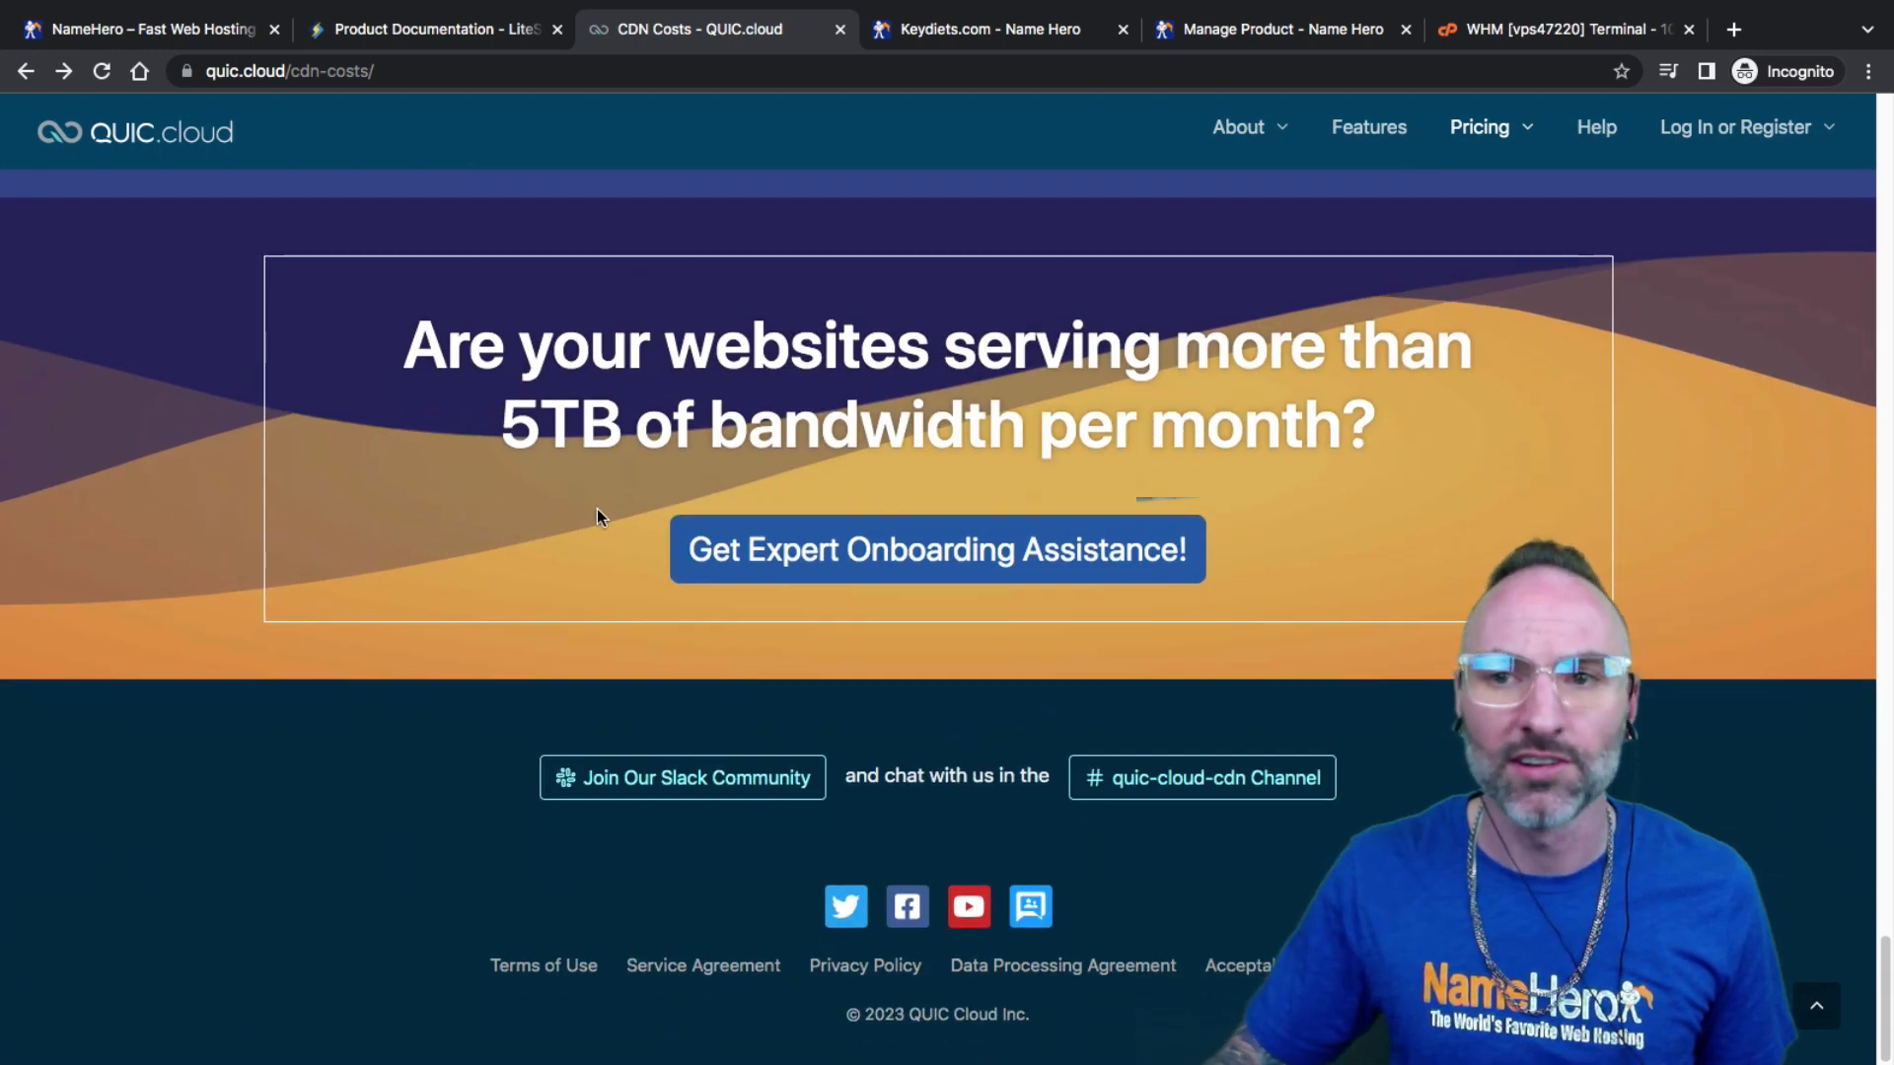
scroll(739, 718, up, 5)
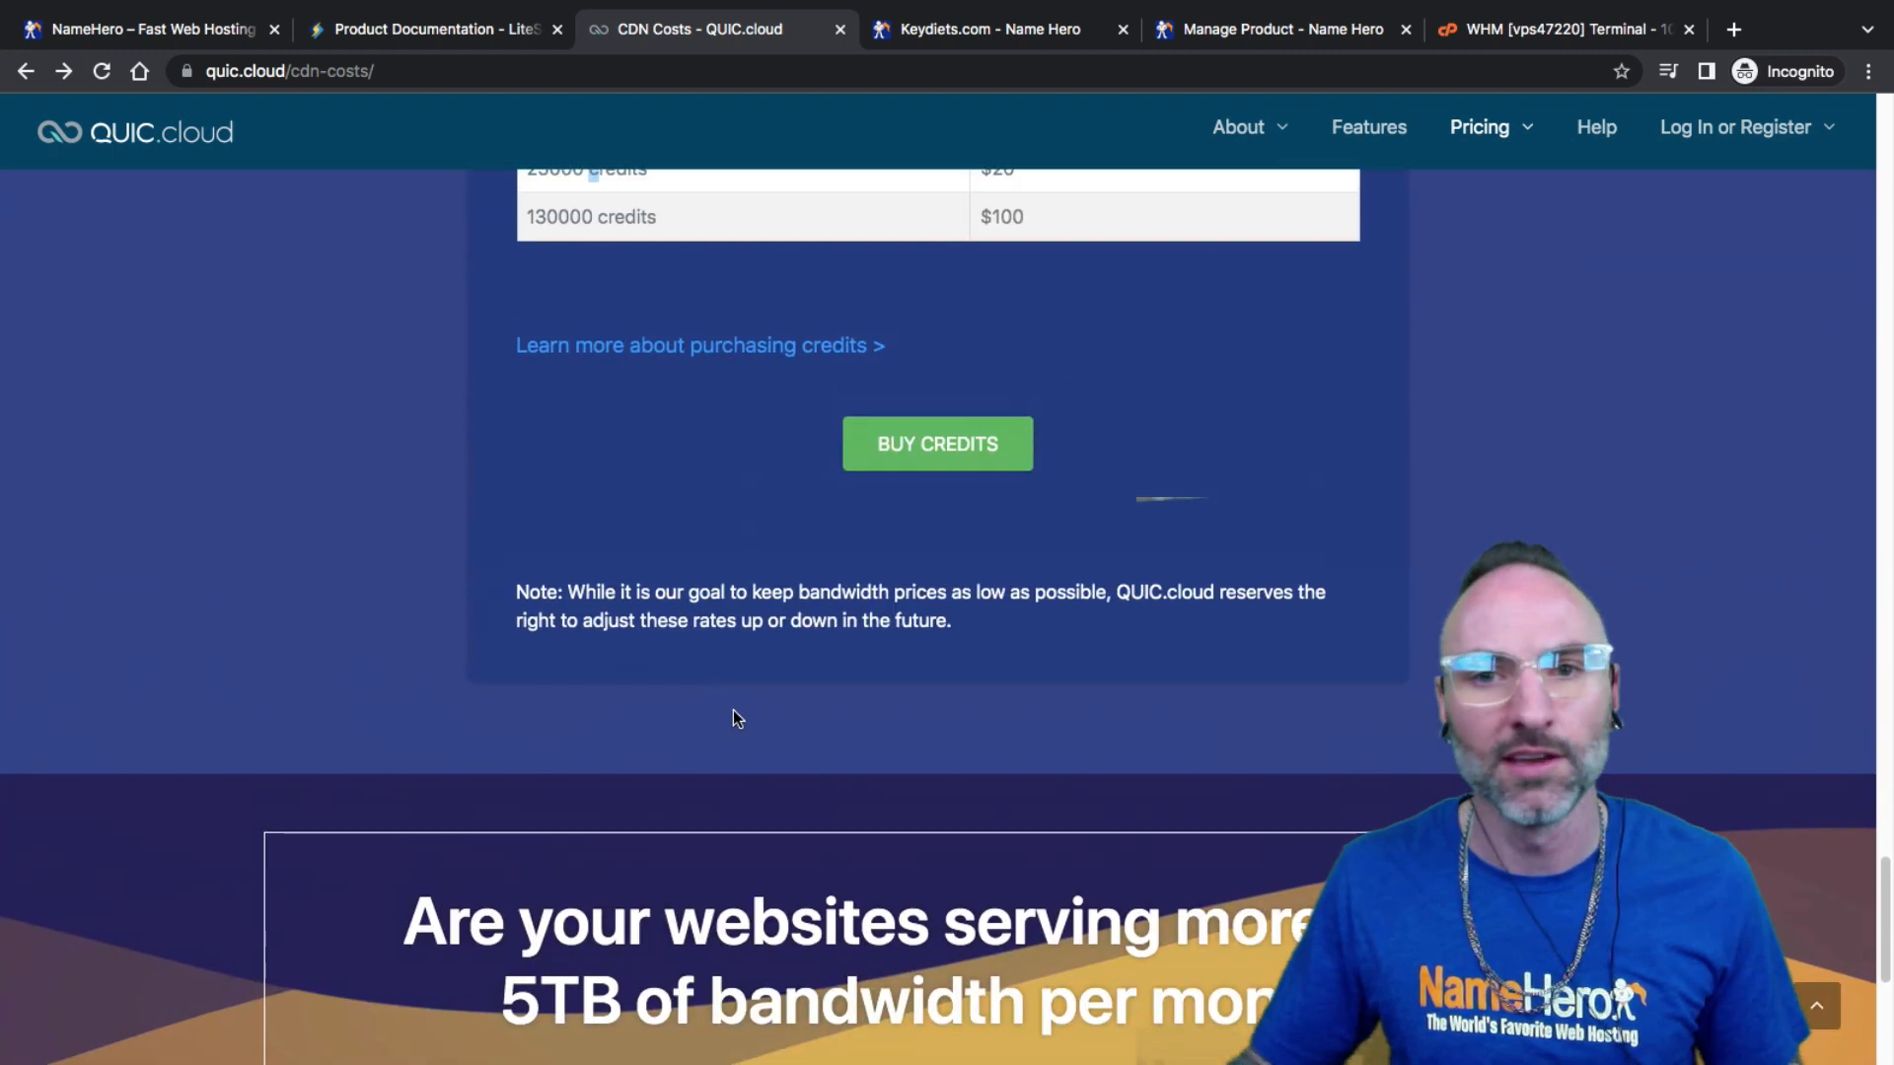
scroll(483, 739, up, 3)
scroll(496, 702, up, 4)
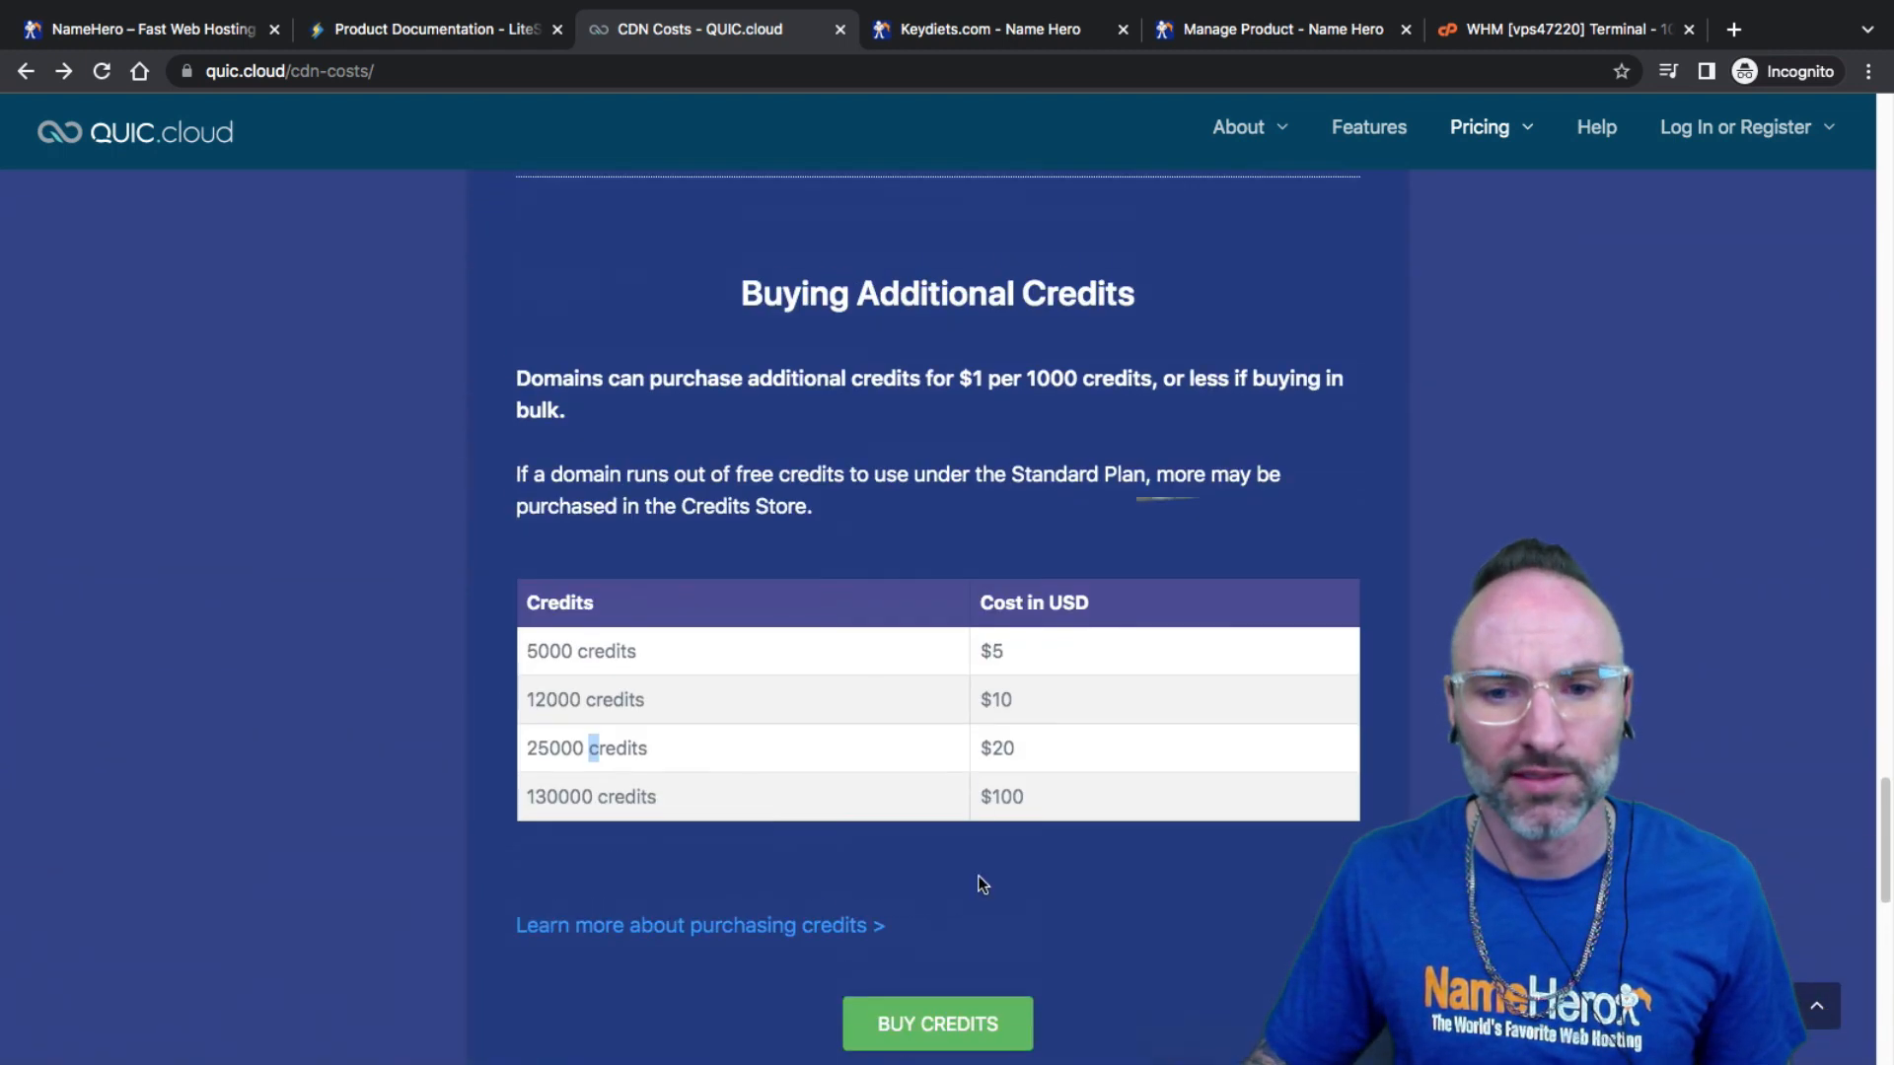
drag(573, 651, 604, 651)
click(988, 657)
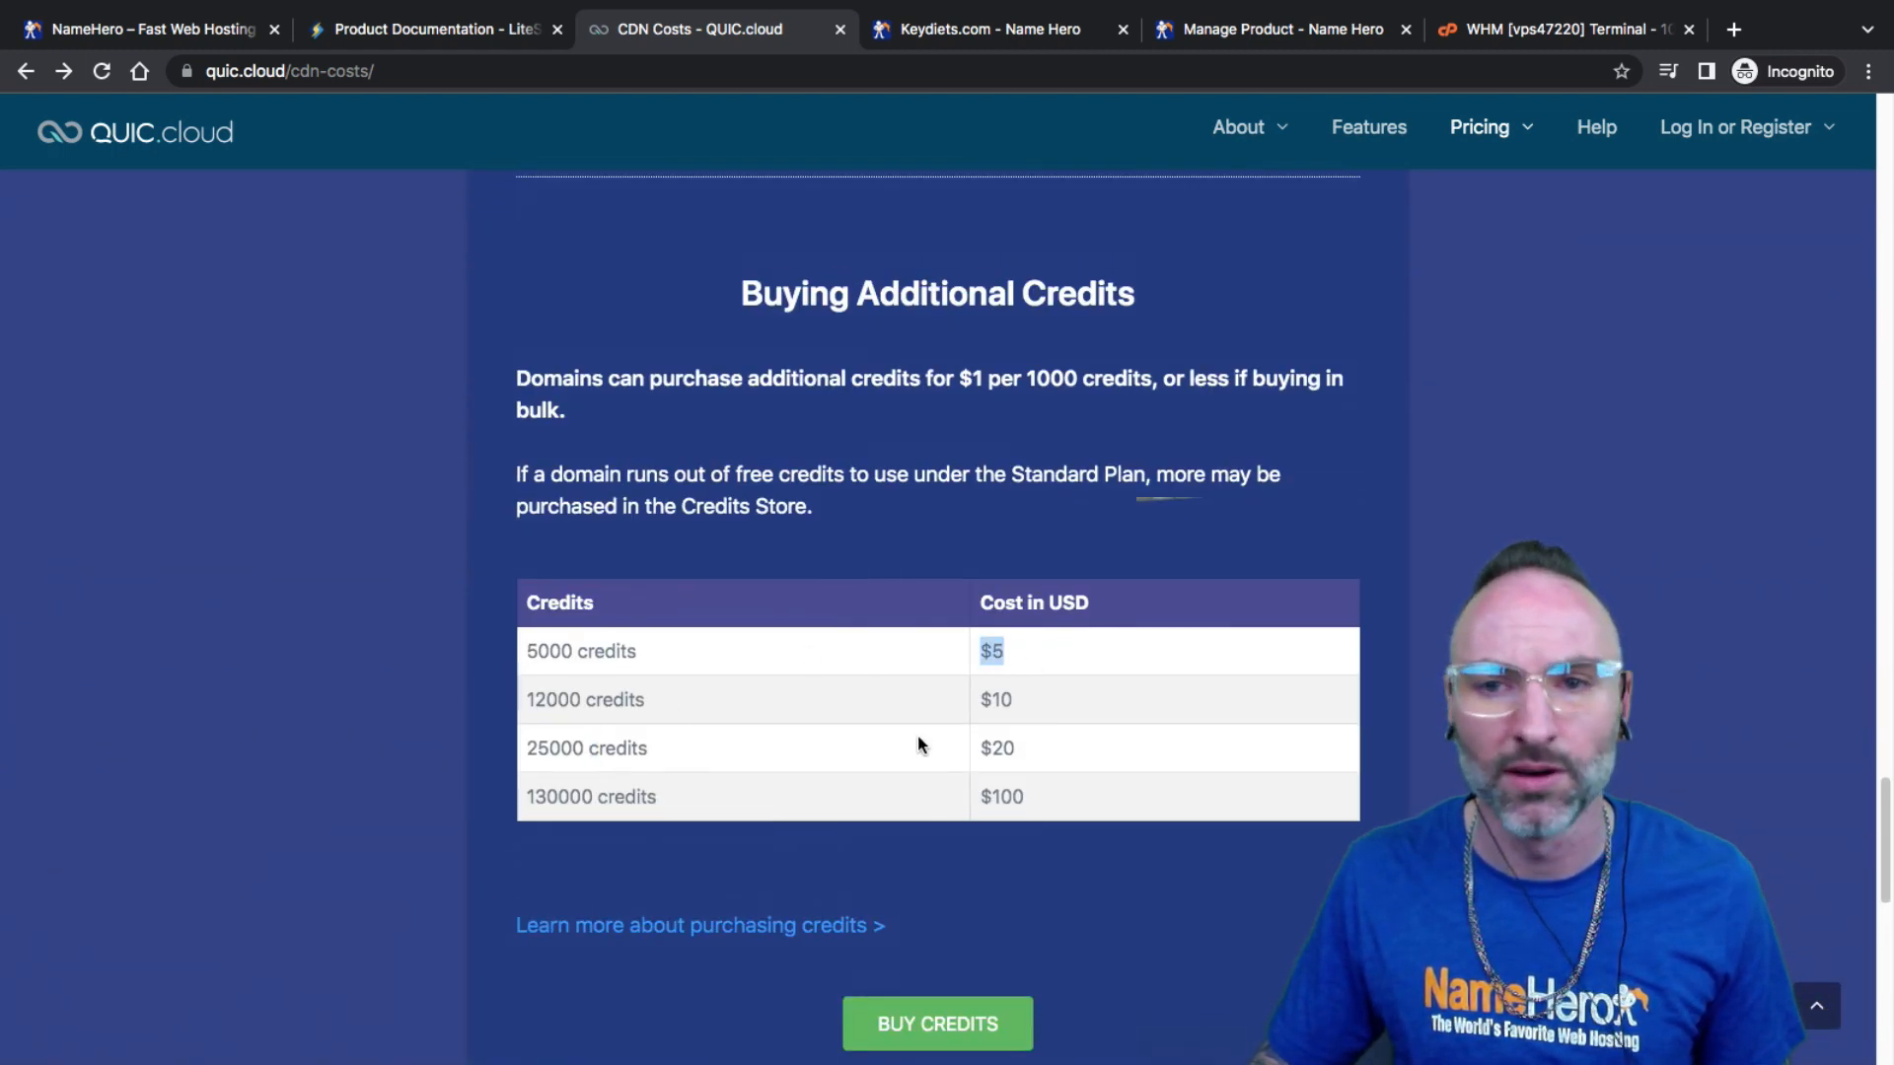
scroll(871, 708, up, 10)
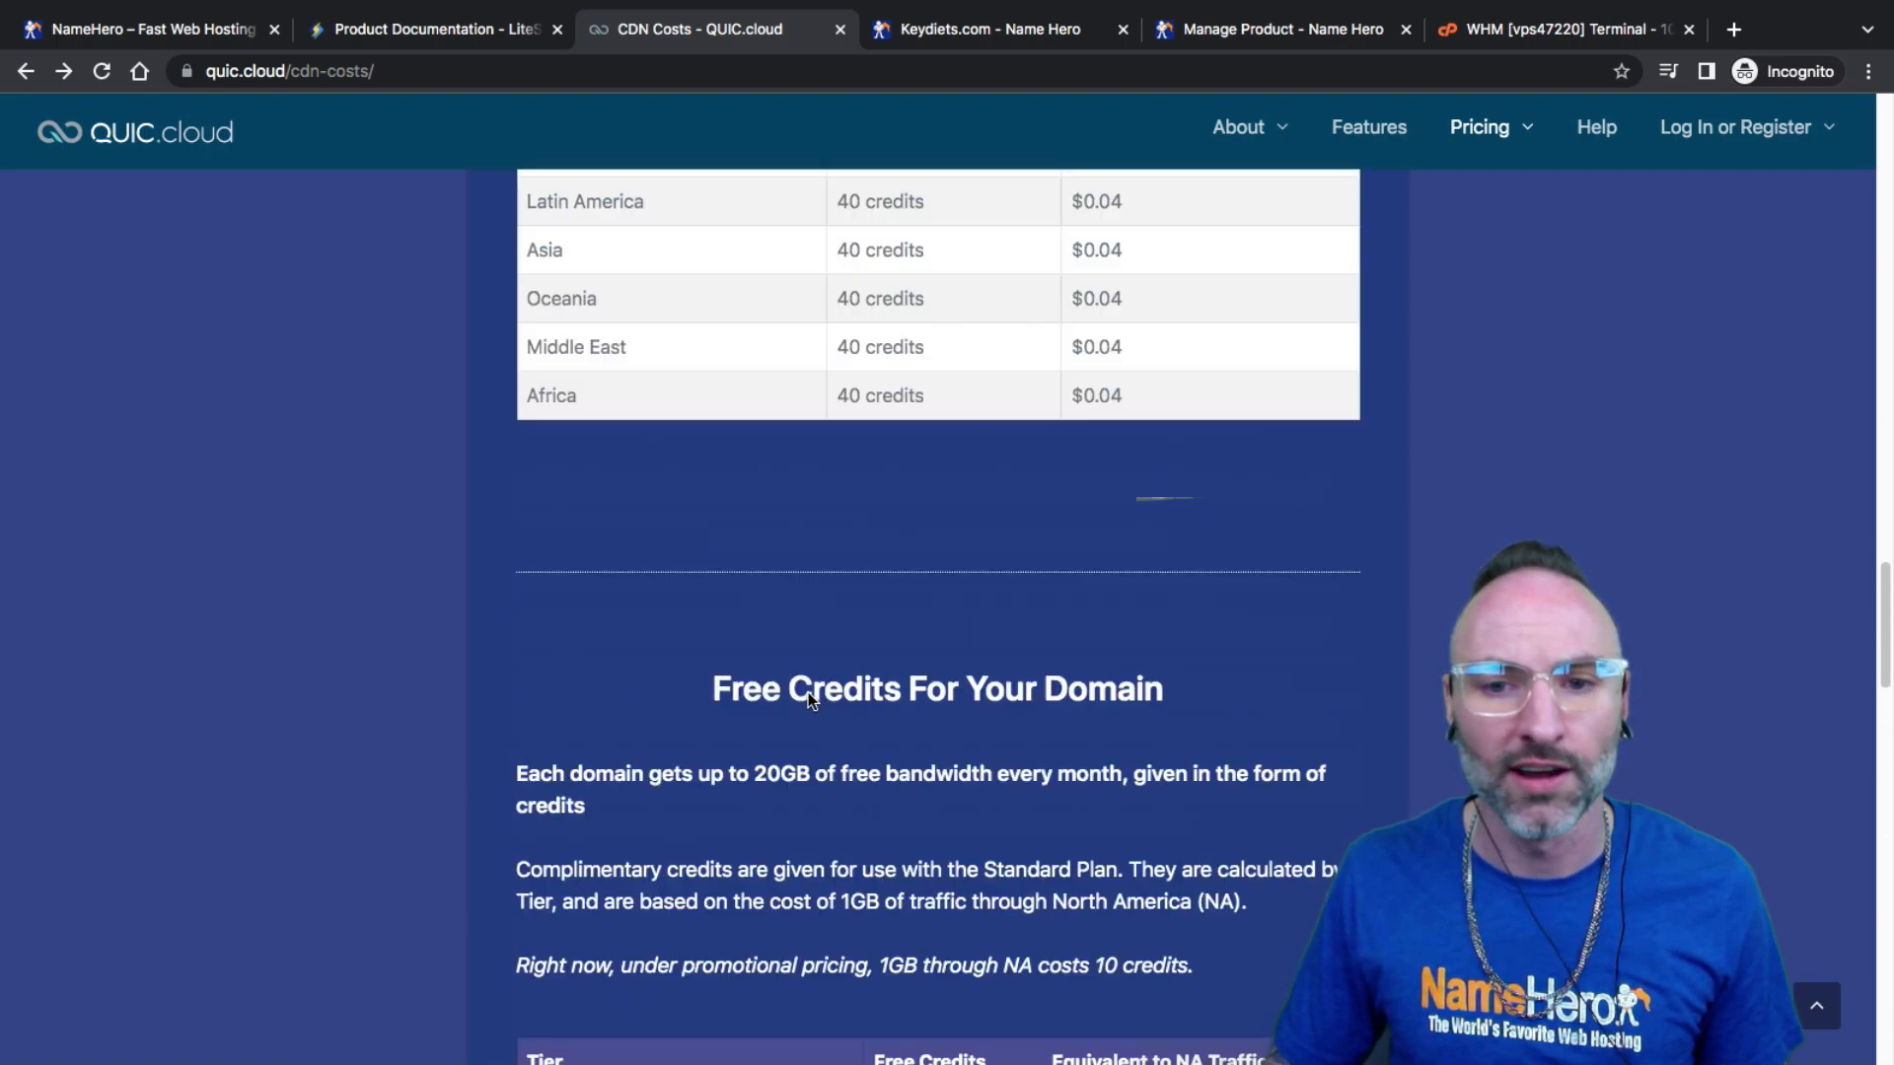
scroll(808, 693, up, 15)
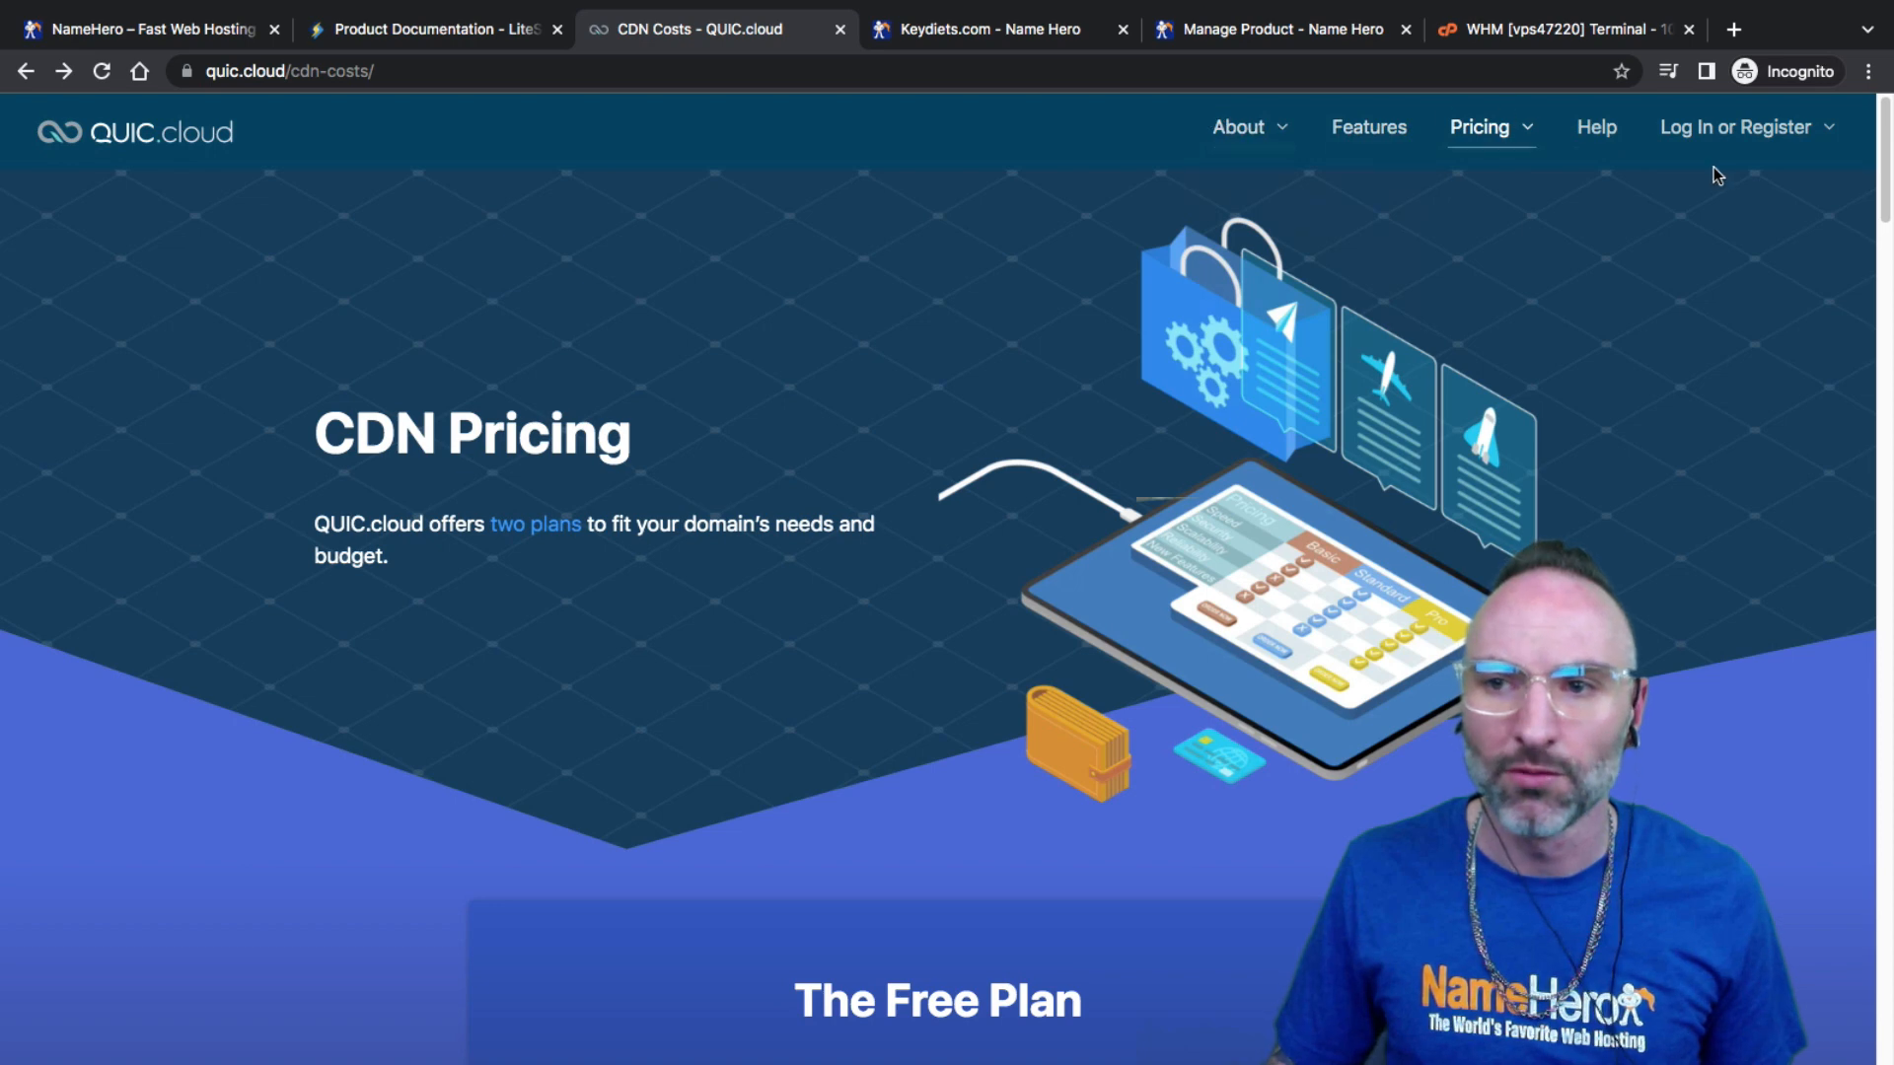
mouse_move(1689, 141)
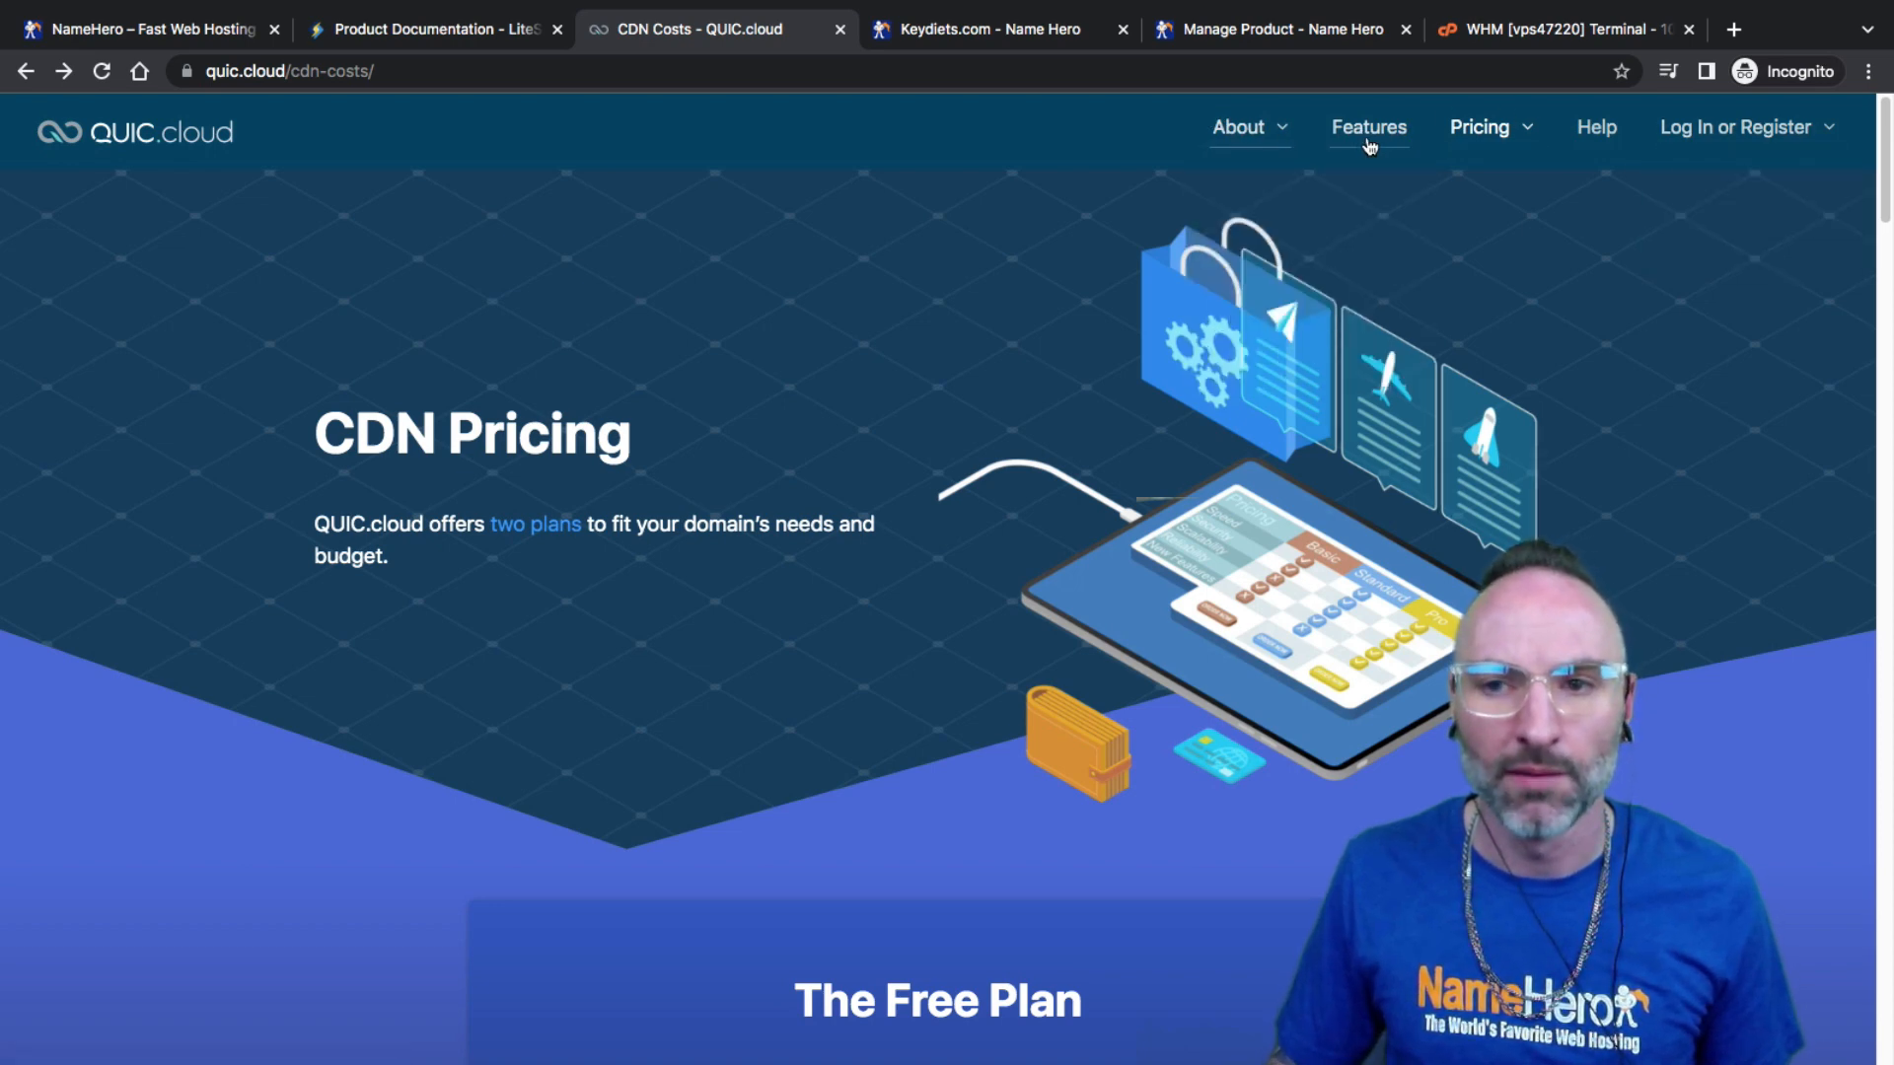
mouse_move(1264, 129)
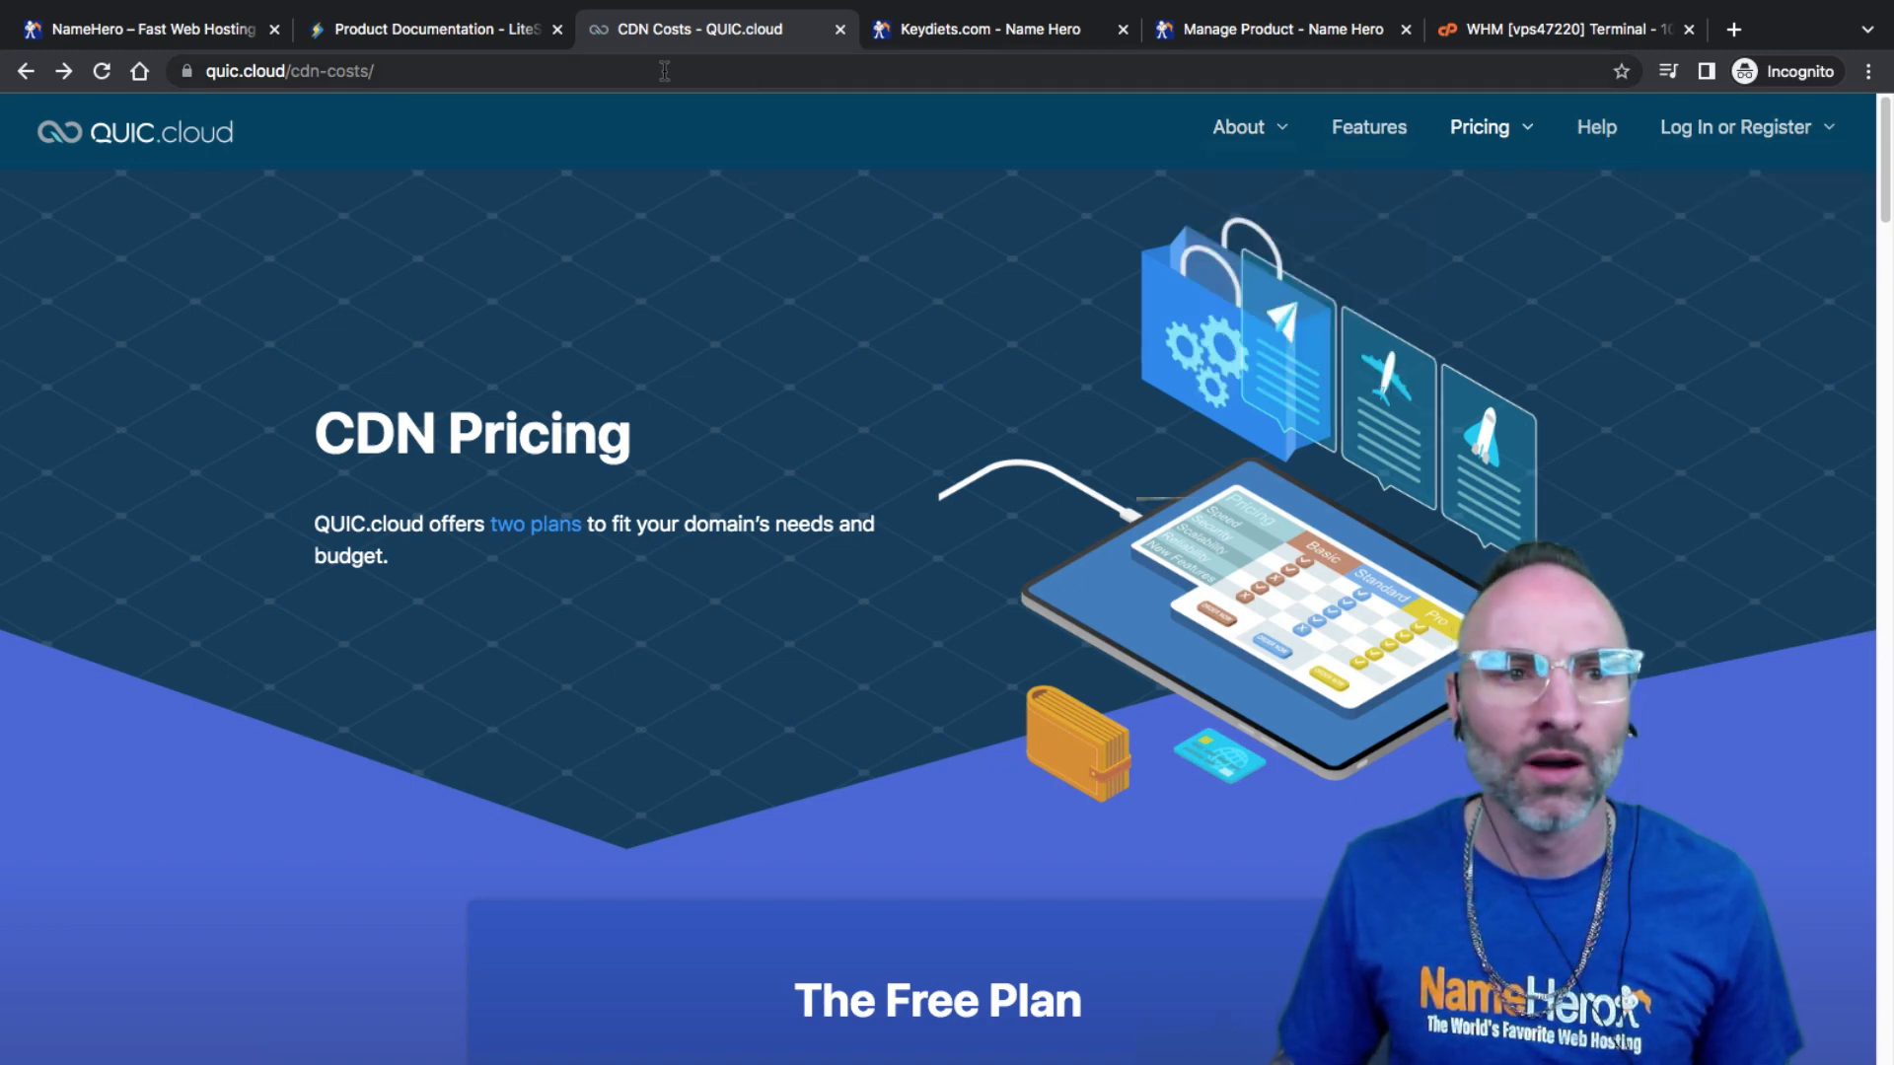
Switch to the NameHero client area for keydiets.com and examine its Business Cloud web hosting plan and domain name
click(1010, 38)
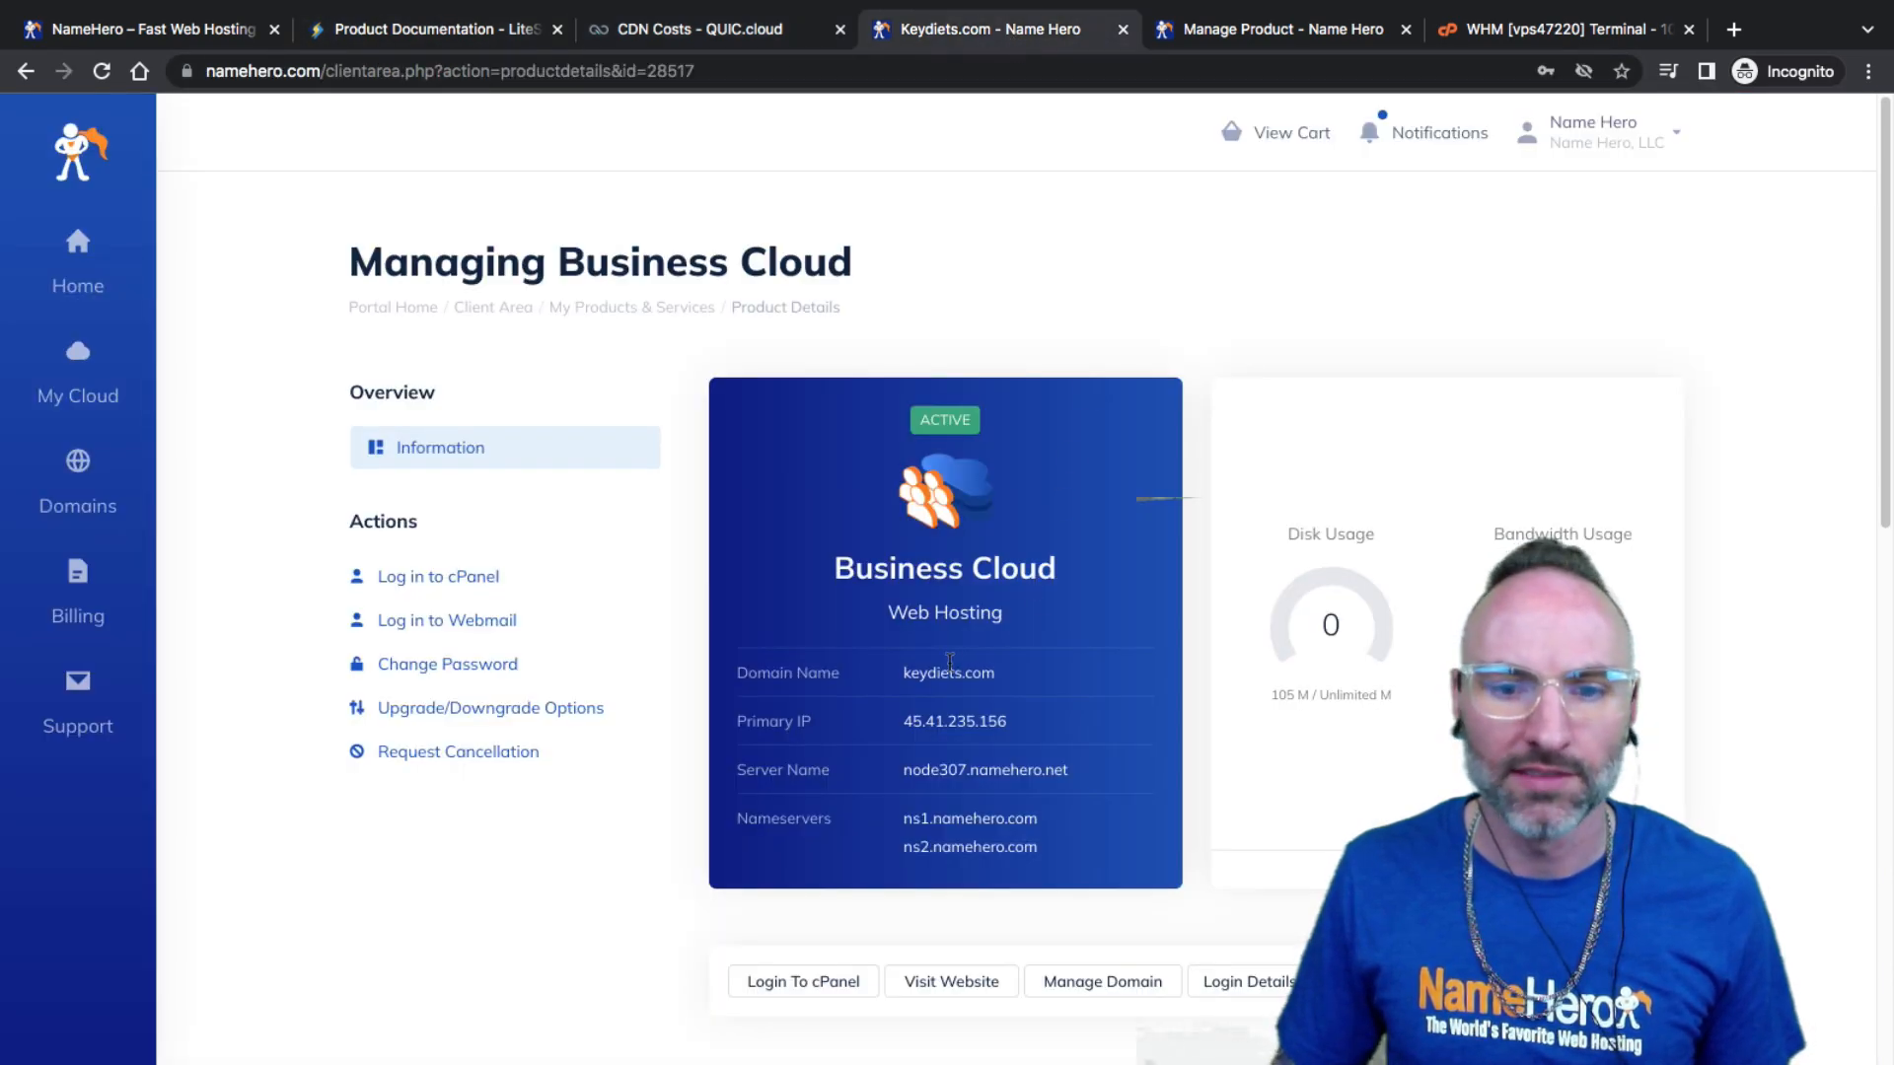
drag(899, 673, 1010, 670)
click(945, 693)
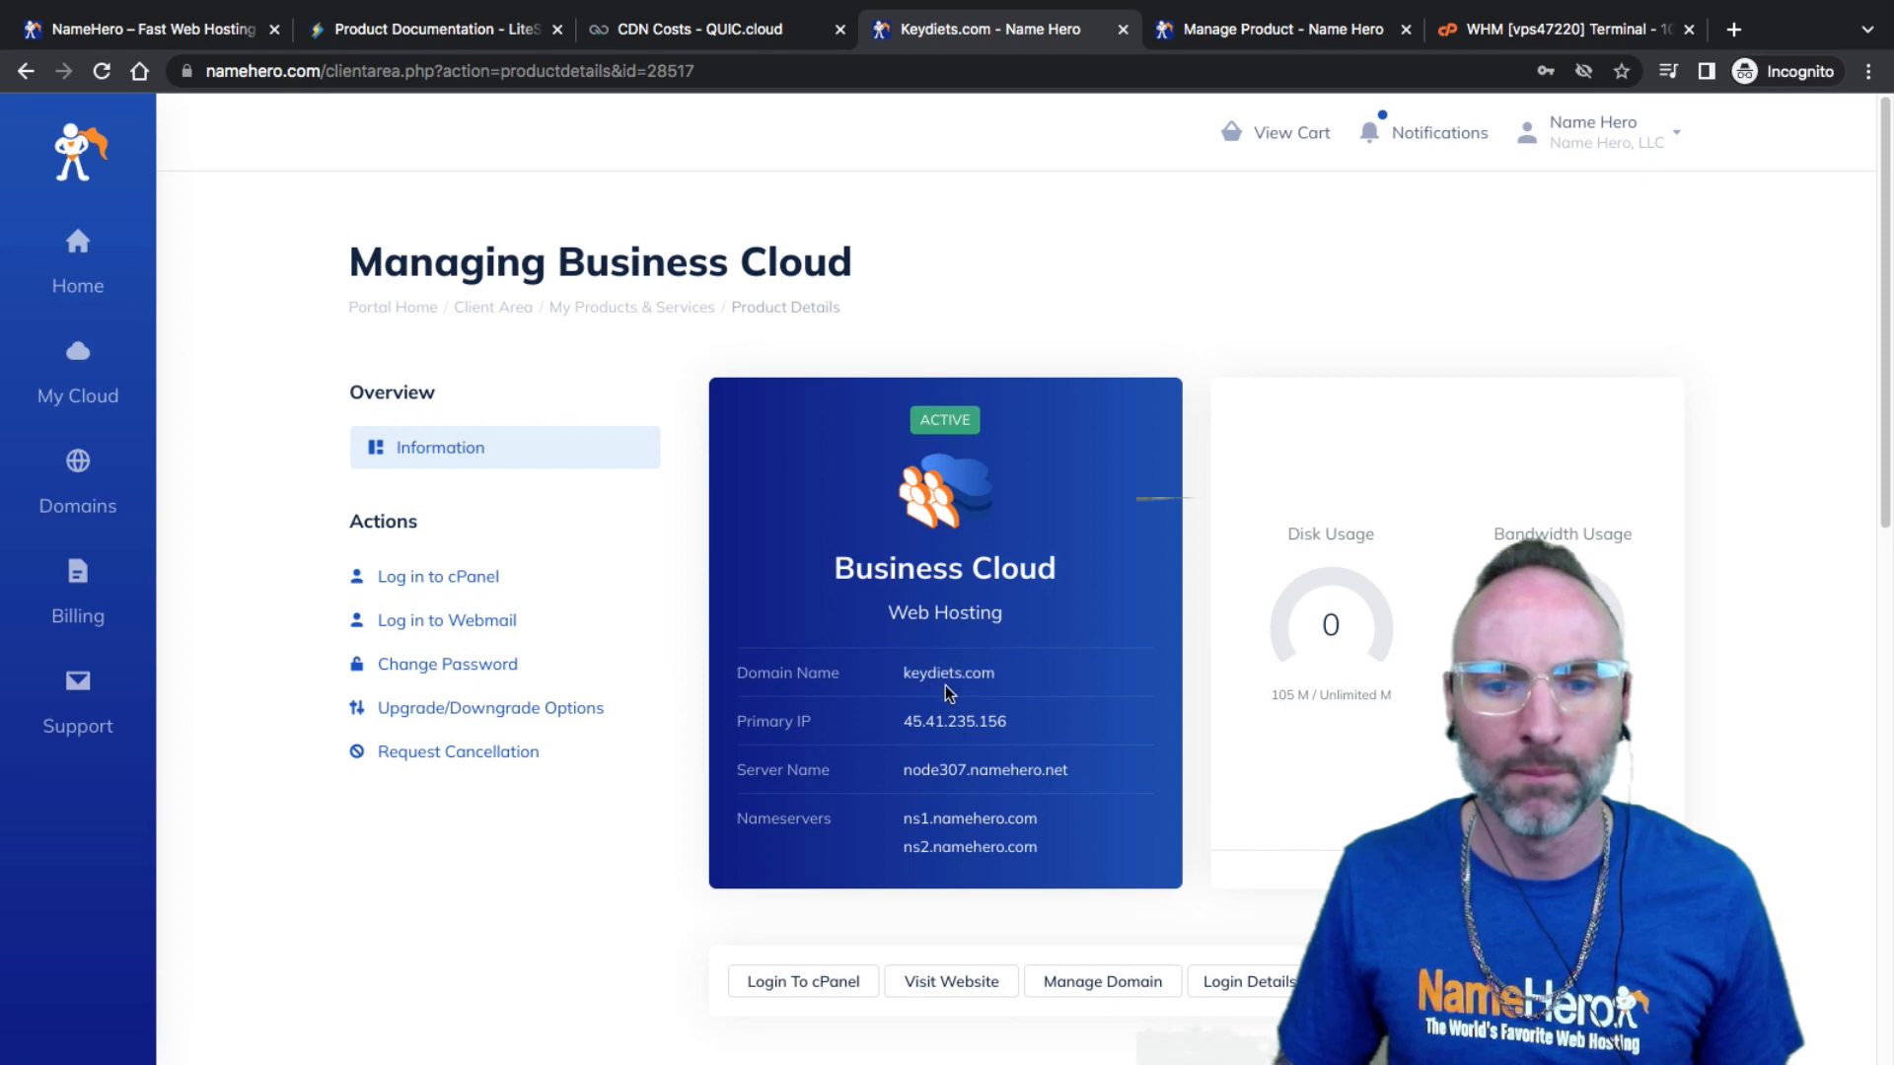
double_click(945, 693)
drag(889, 606, 991, 637)
click(990, 638)
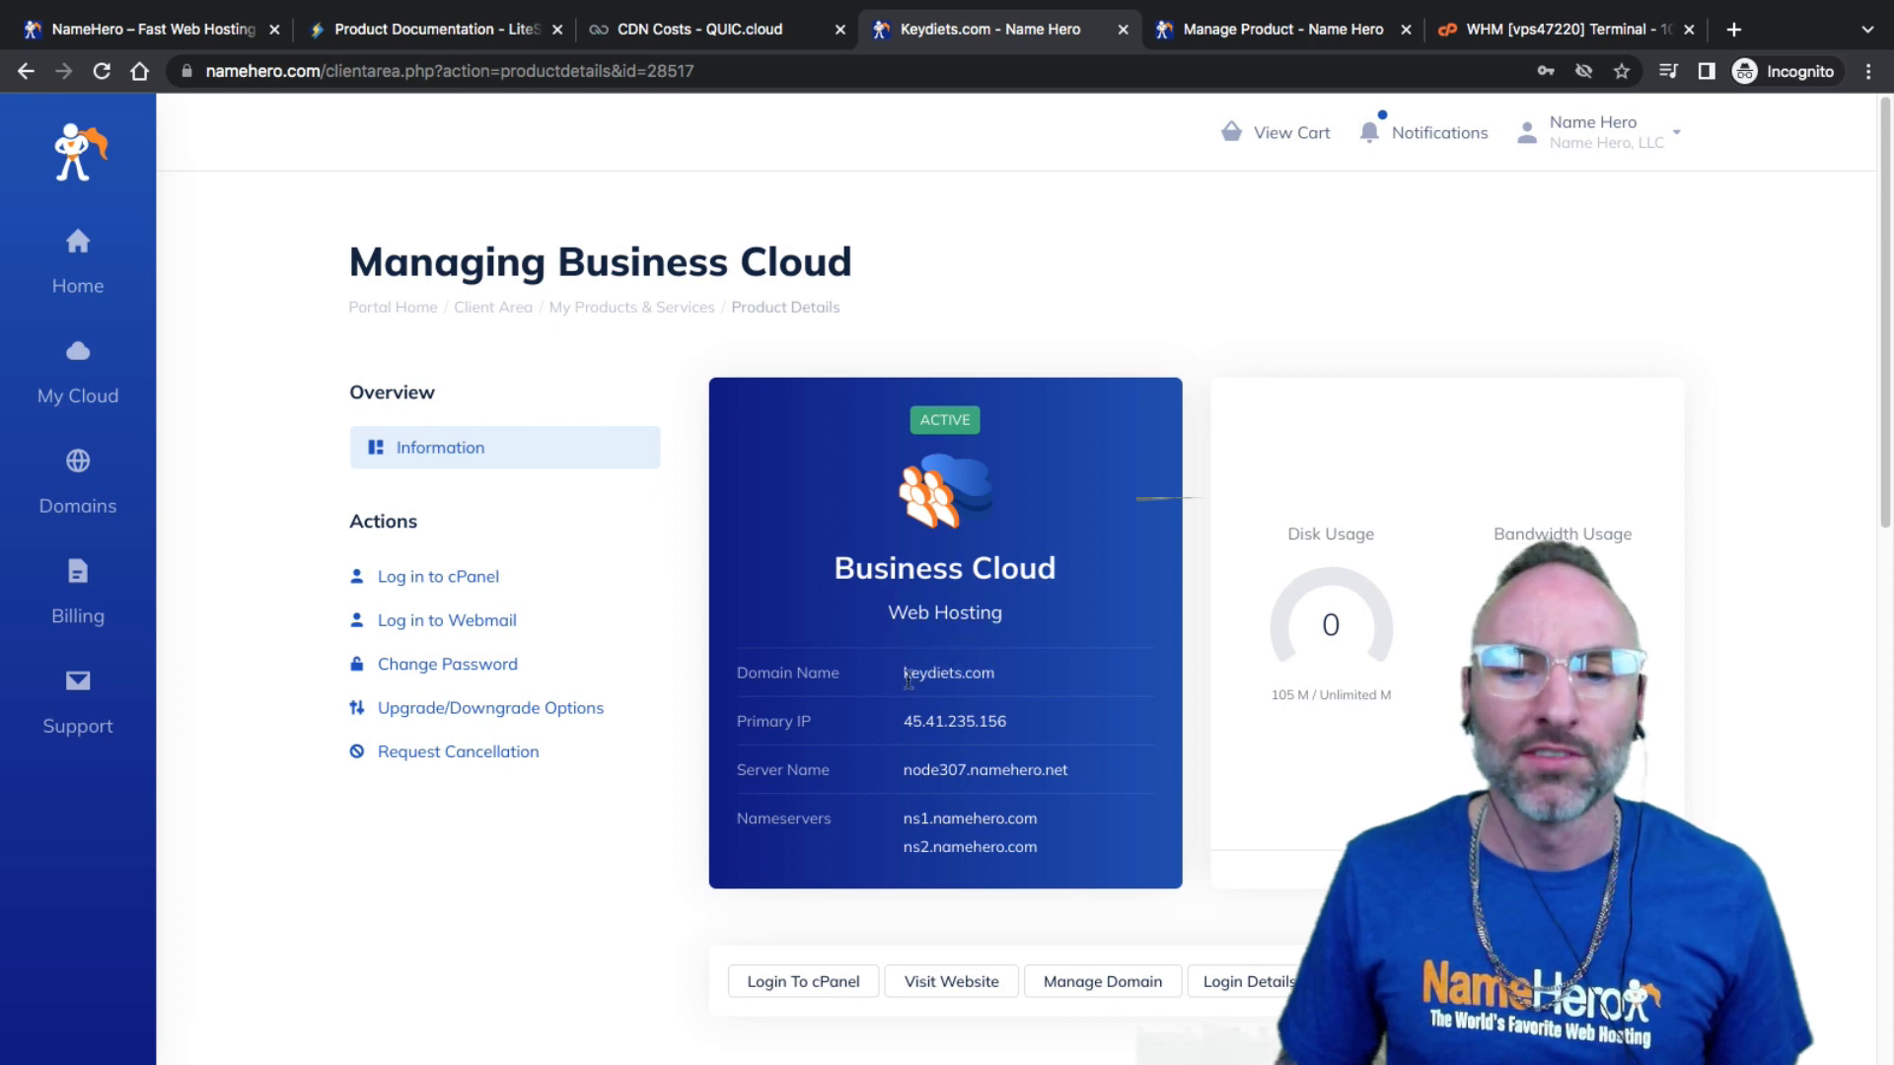
drag(898, 681, 1001, 690)
click(975, 689)
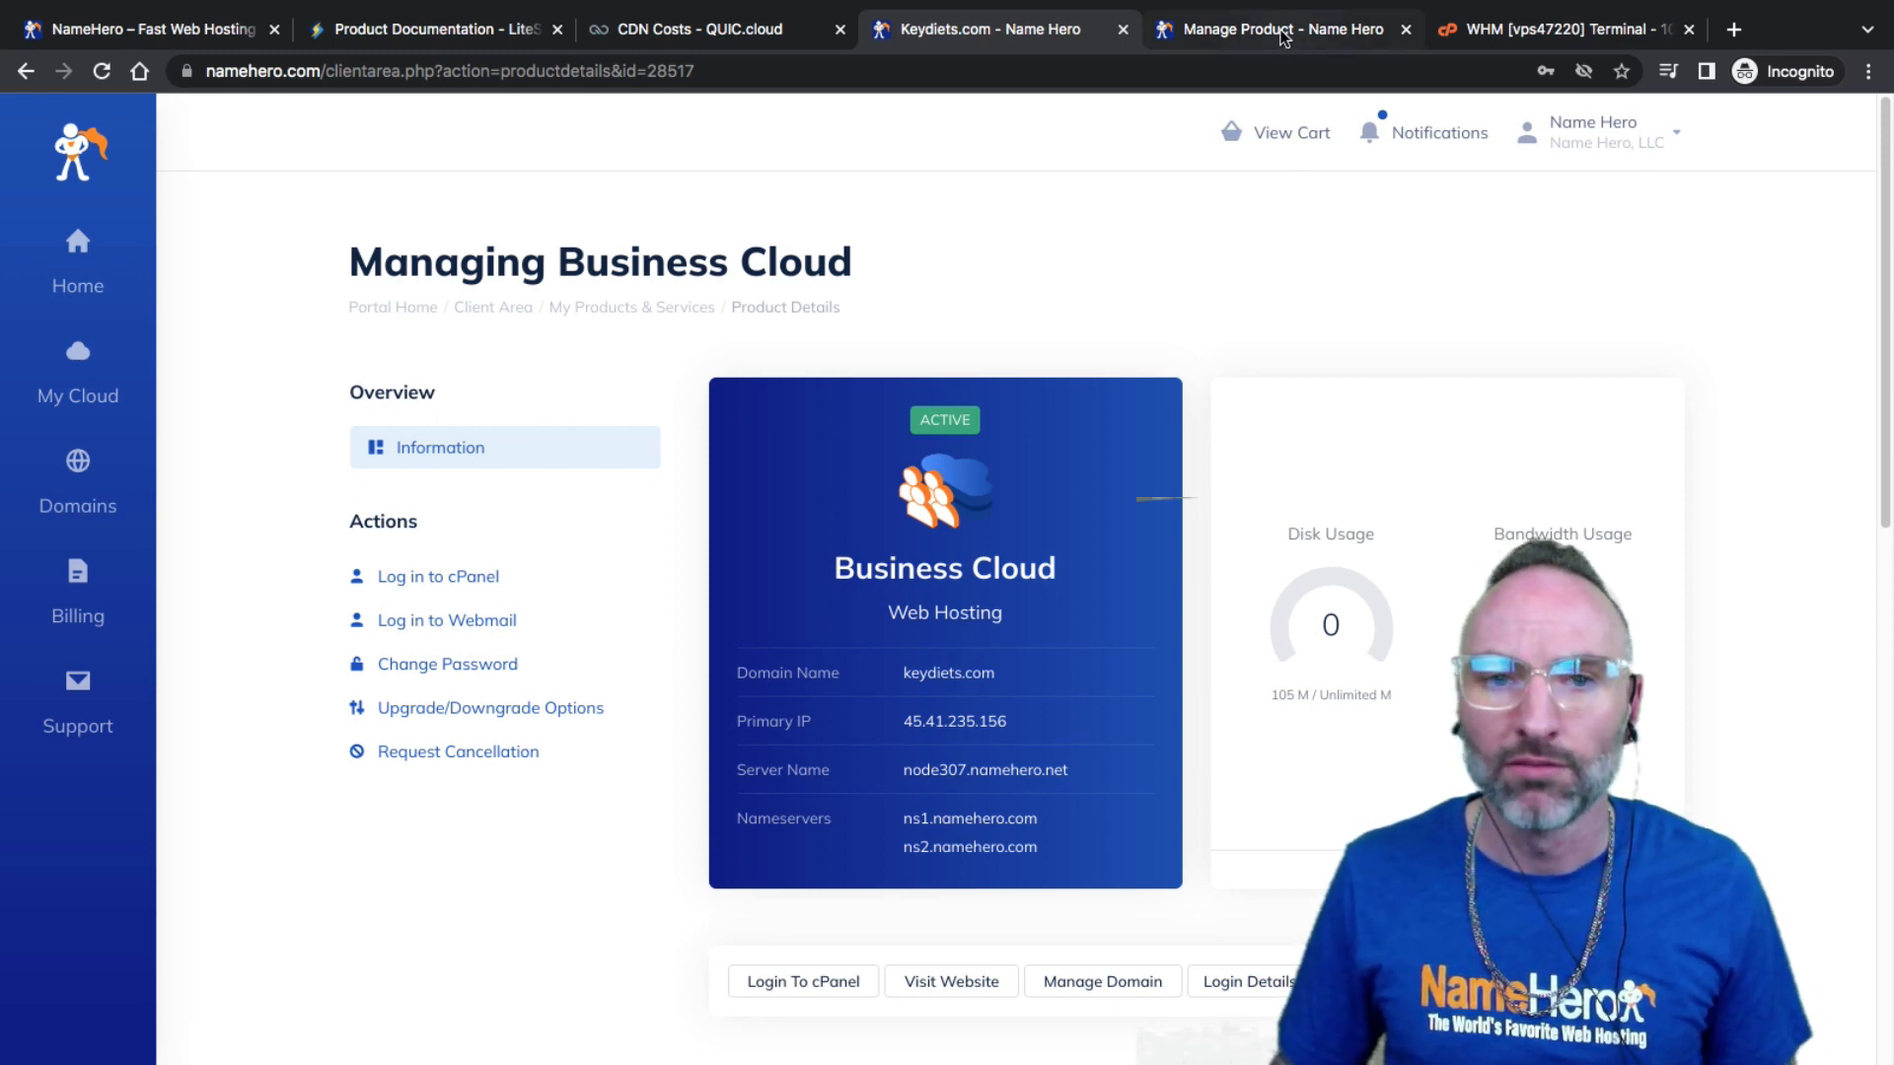
Switch to the NameHero Manage Product page and examine the KCDC 2GB Cloud VPS hosting plan
click(1284, 34)
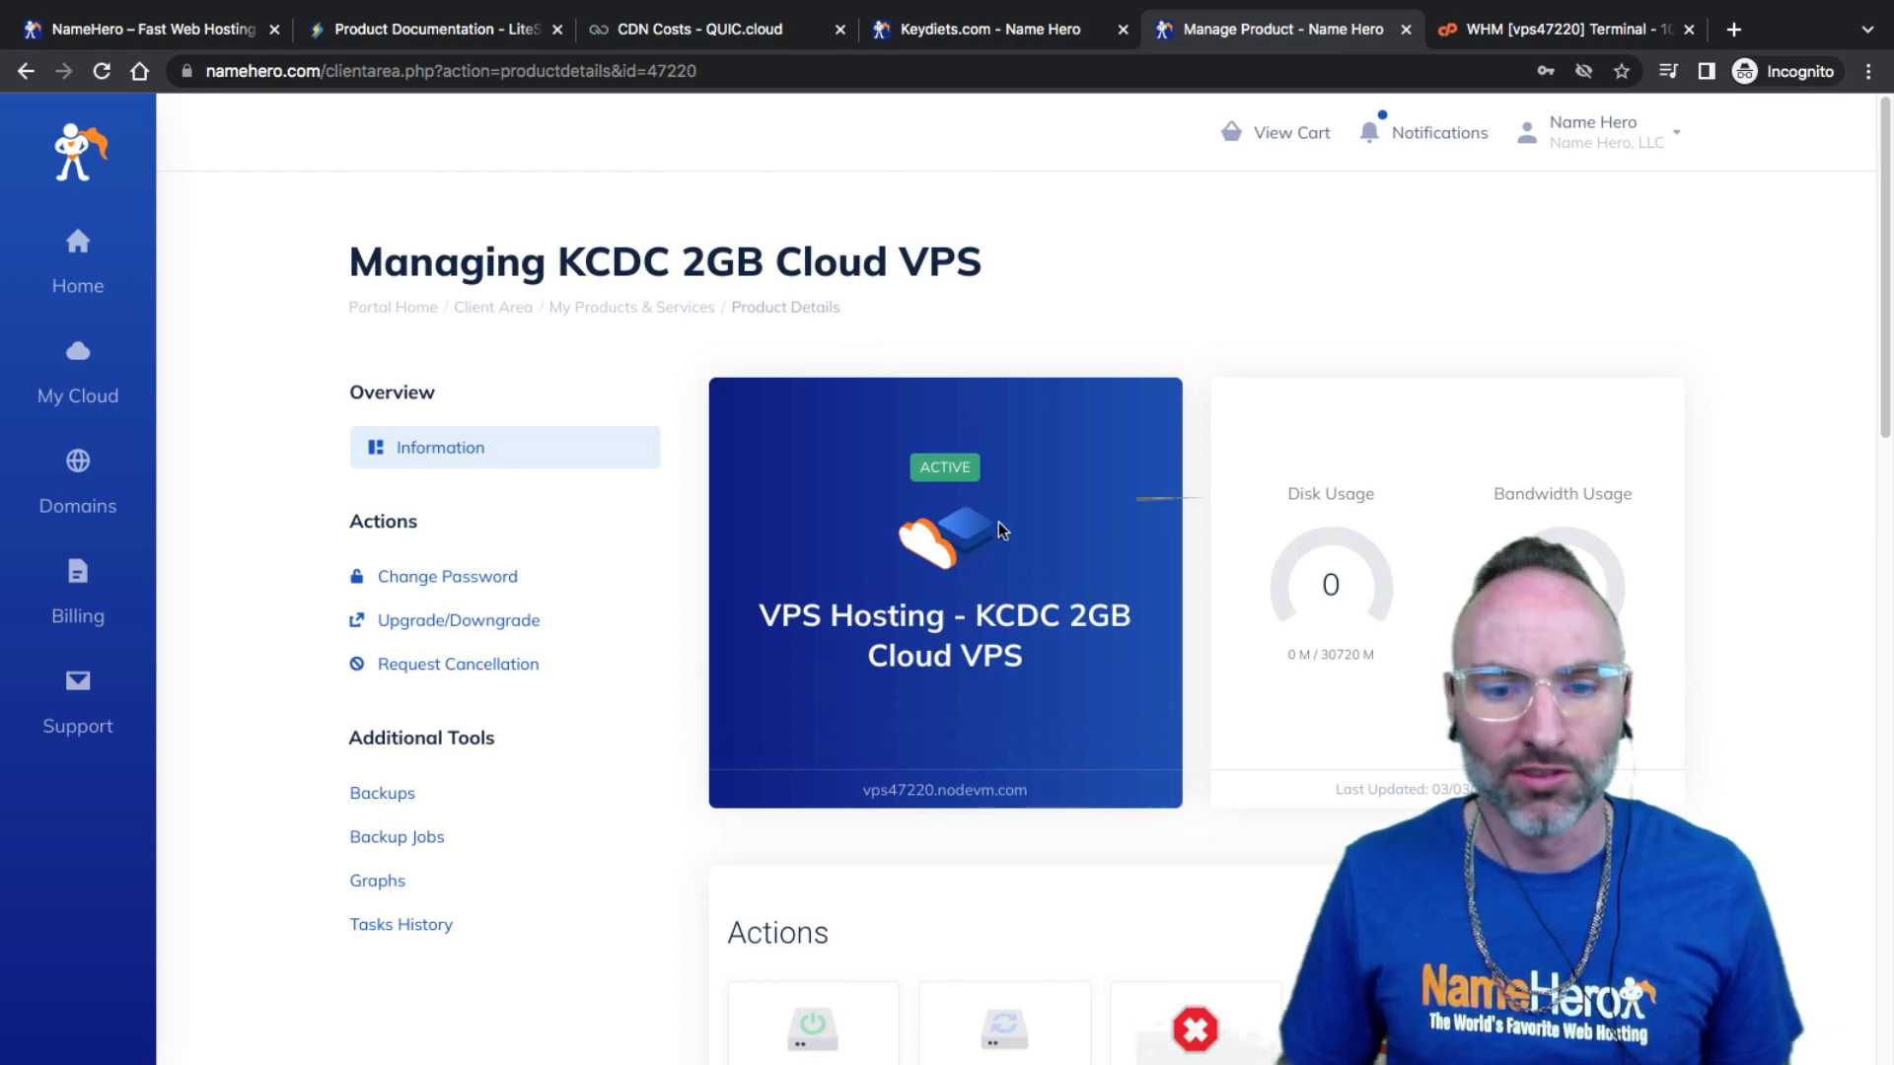
drag(975, 620, 1037, 623)
click(1033, 623)
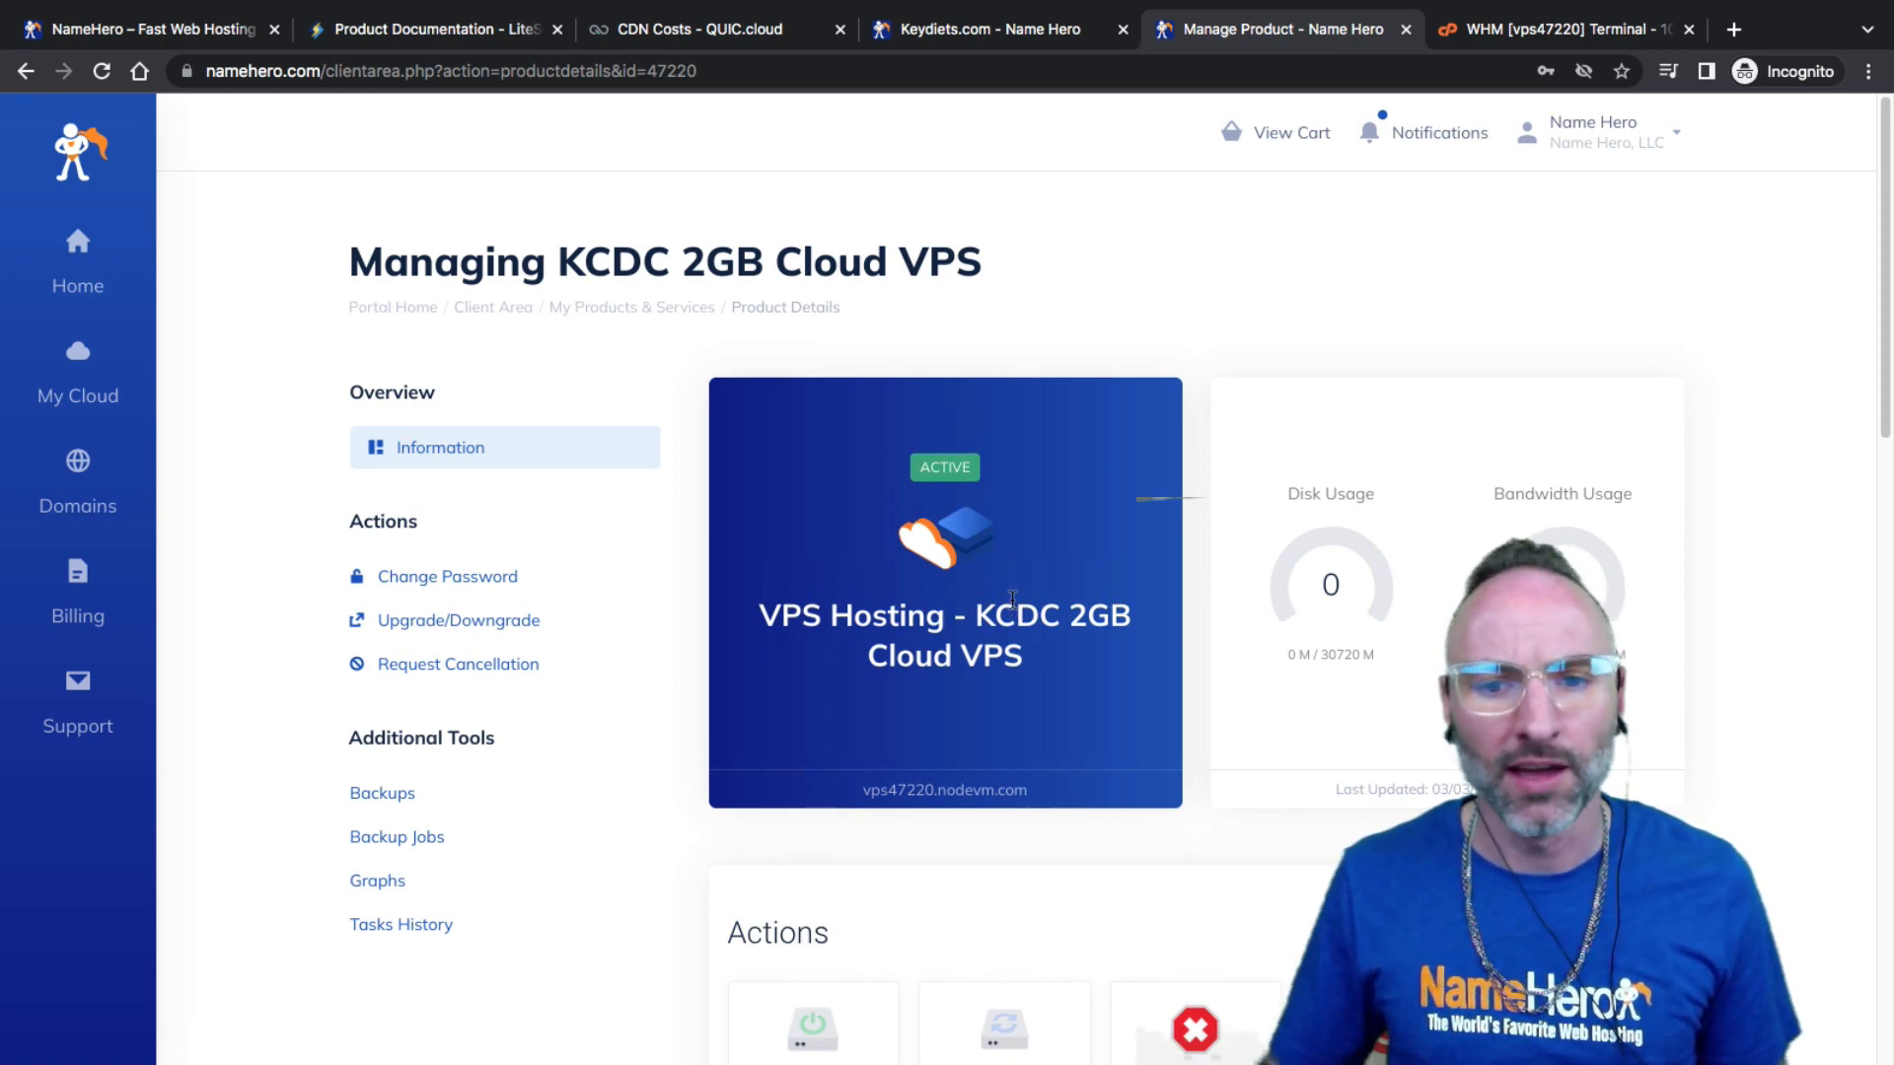
drag(1088, 606, 1065, 607)
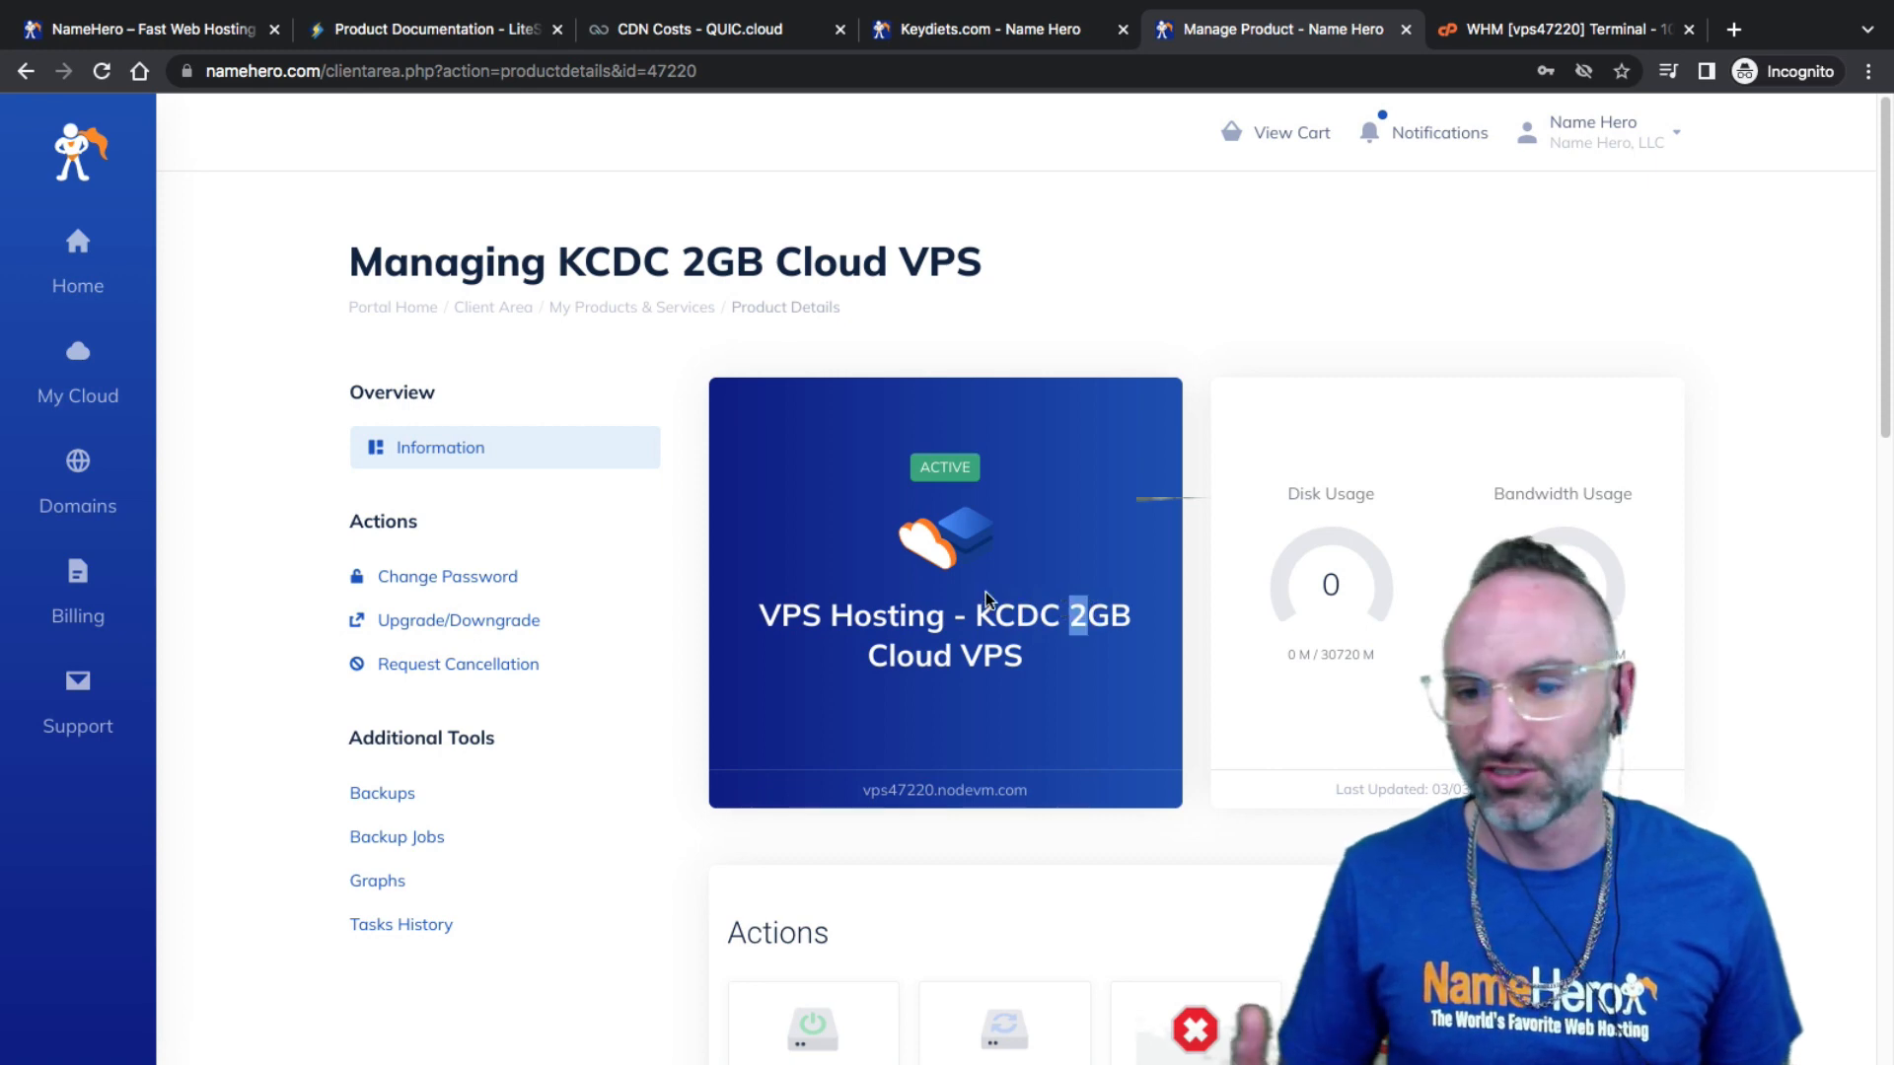
click(1006, 625)
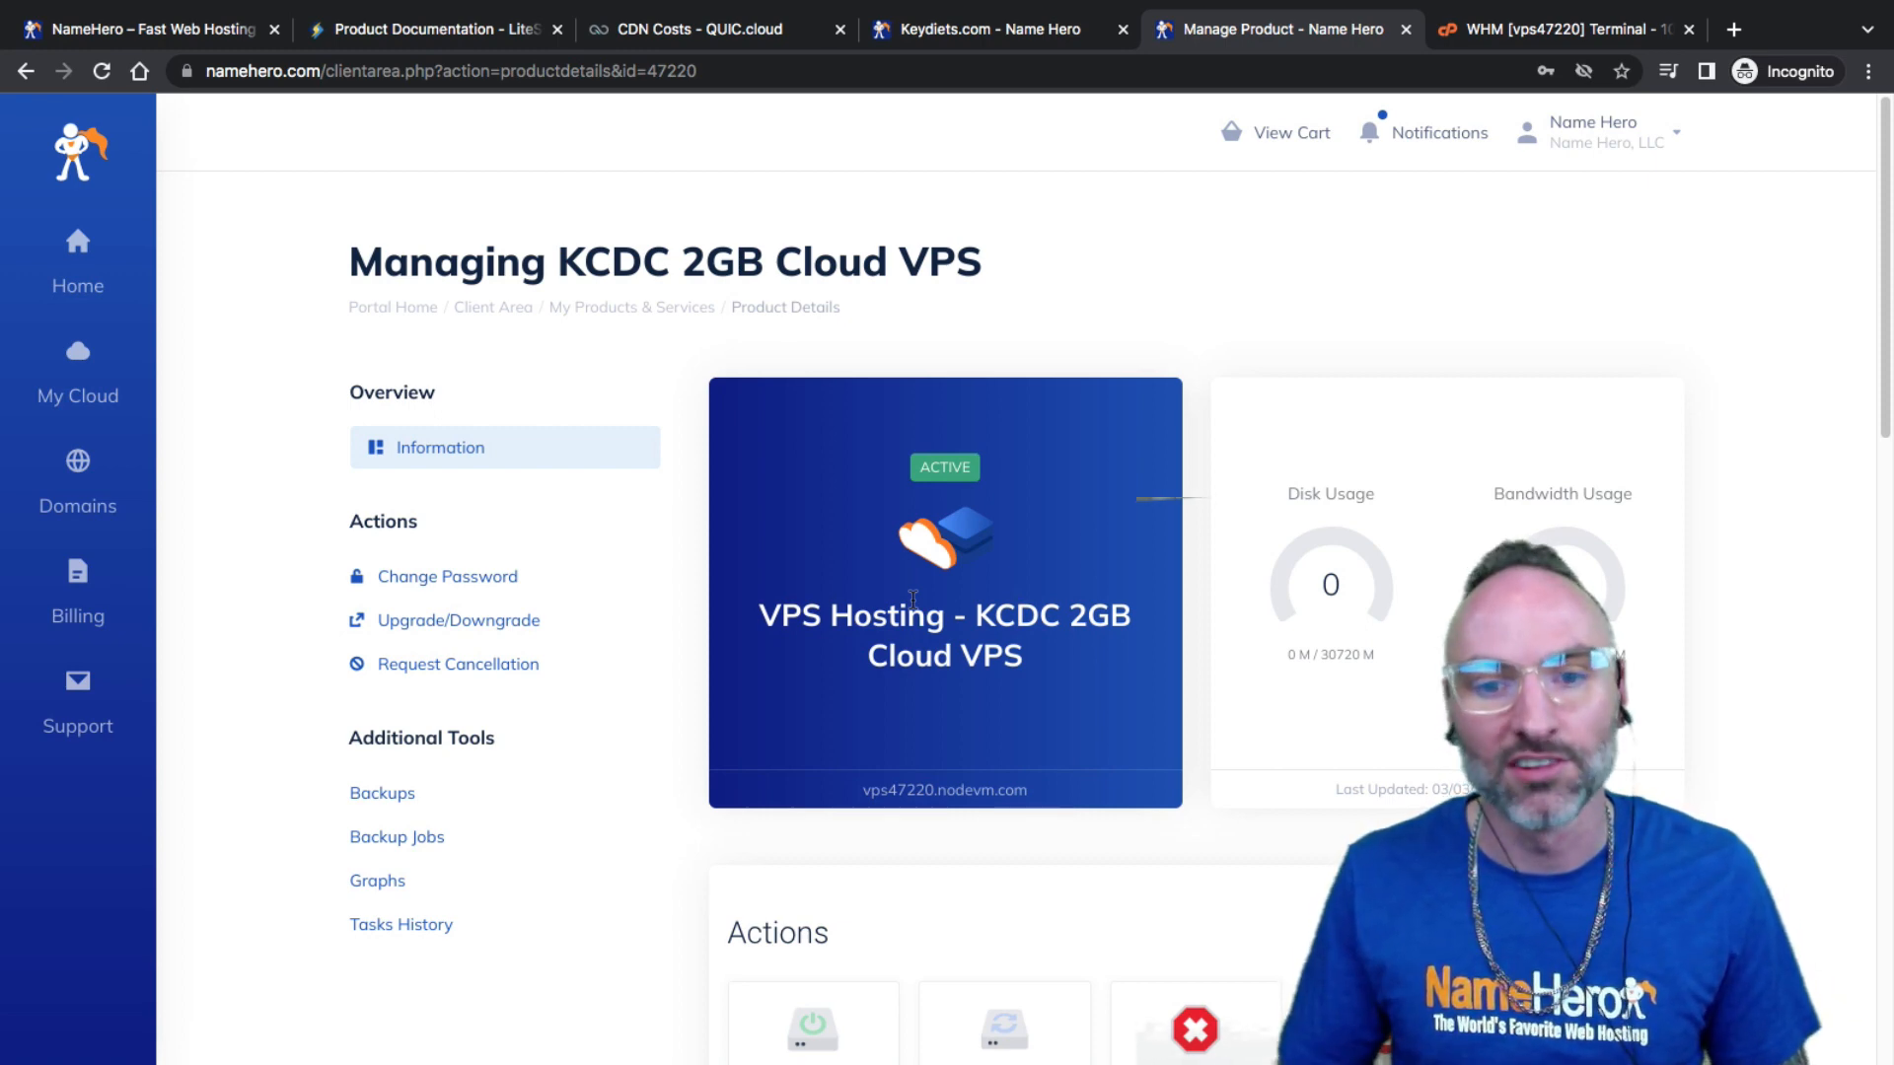
drag(943, 614, 1033, 616)
click(1008, 613)
click(1031, 617)
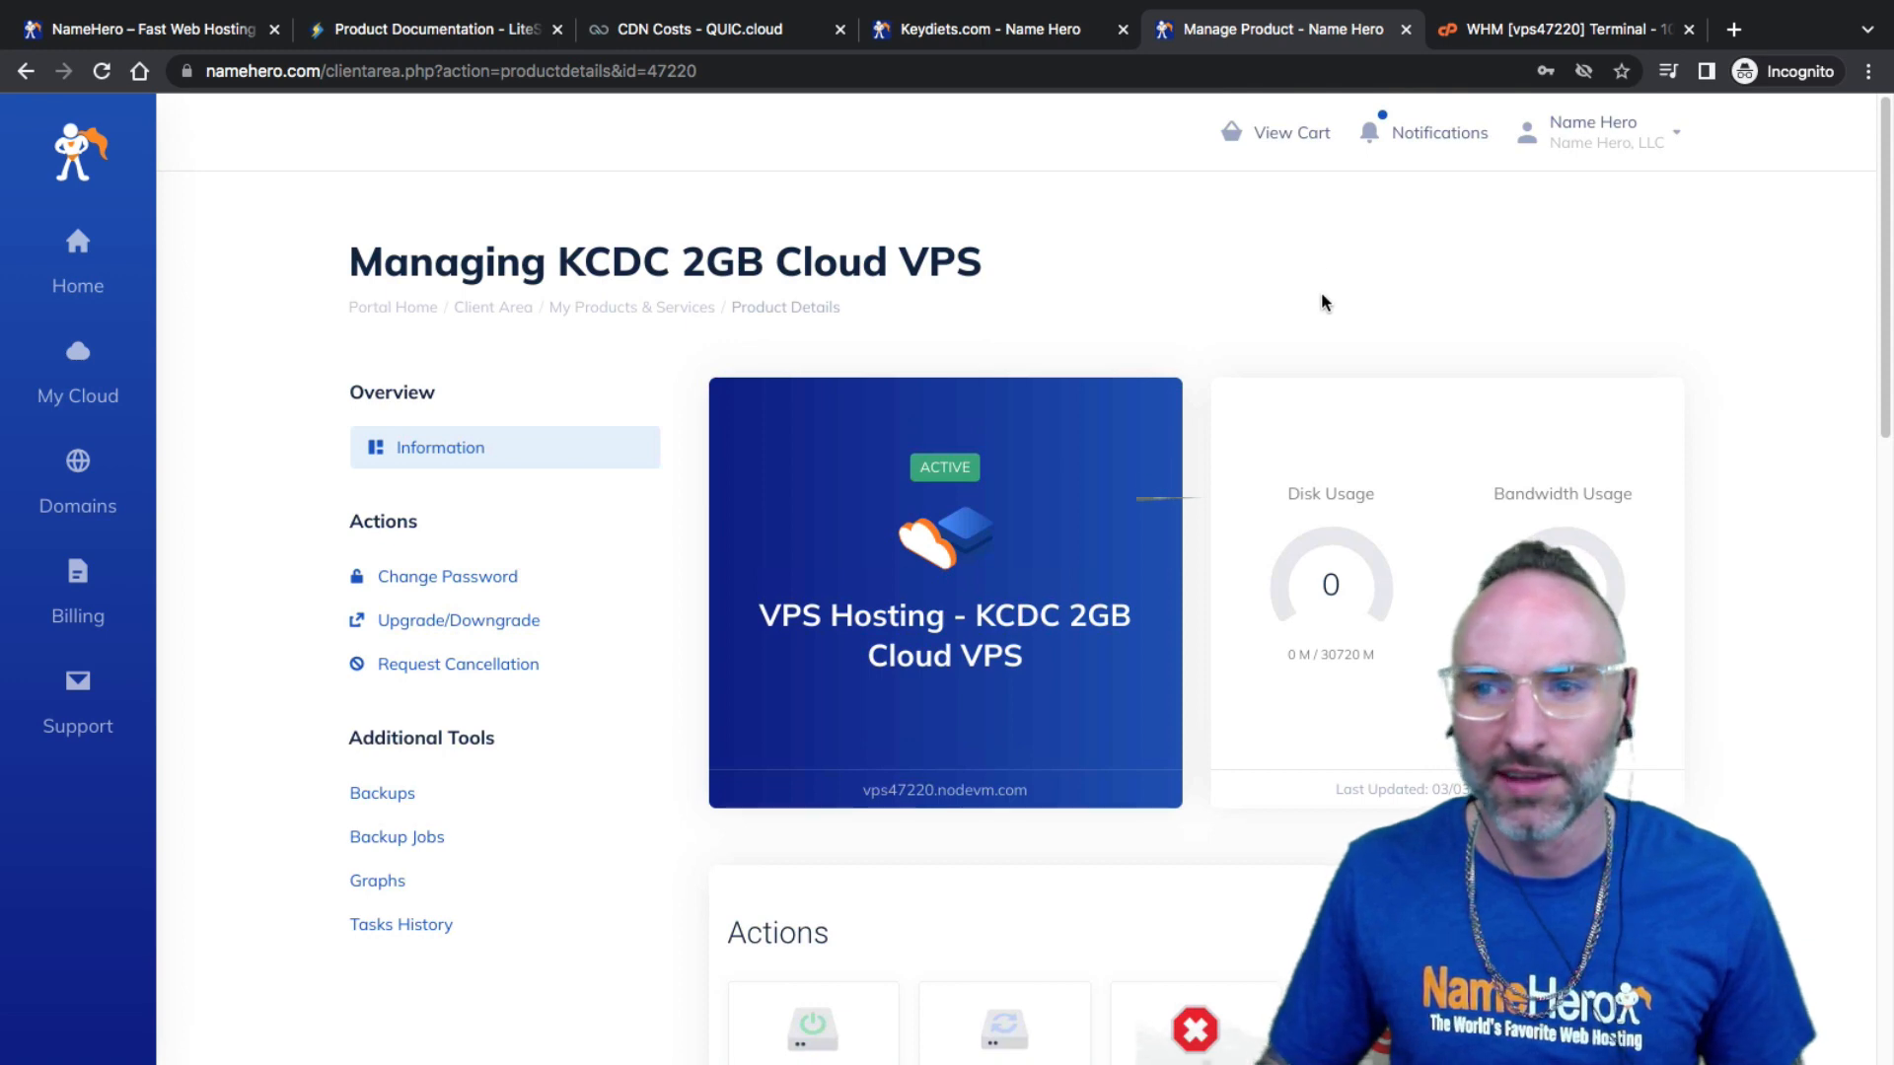
Switch to the VPS's WHM Terminal with command line access to the root account
click(1538, 35)
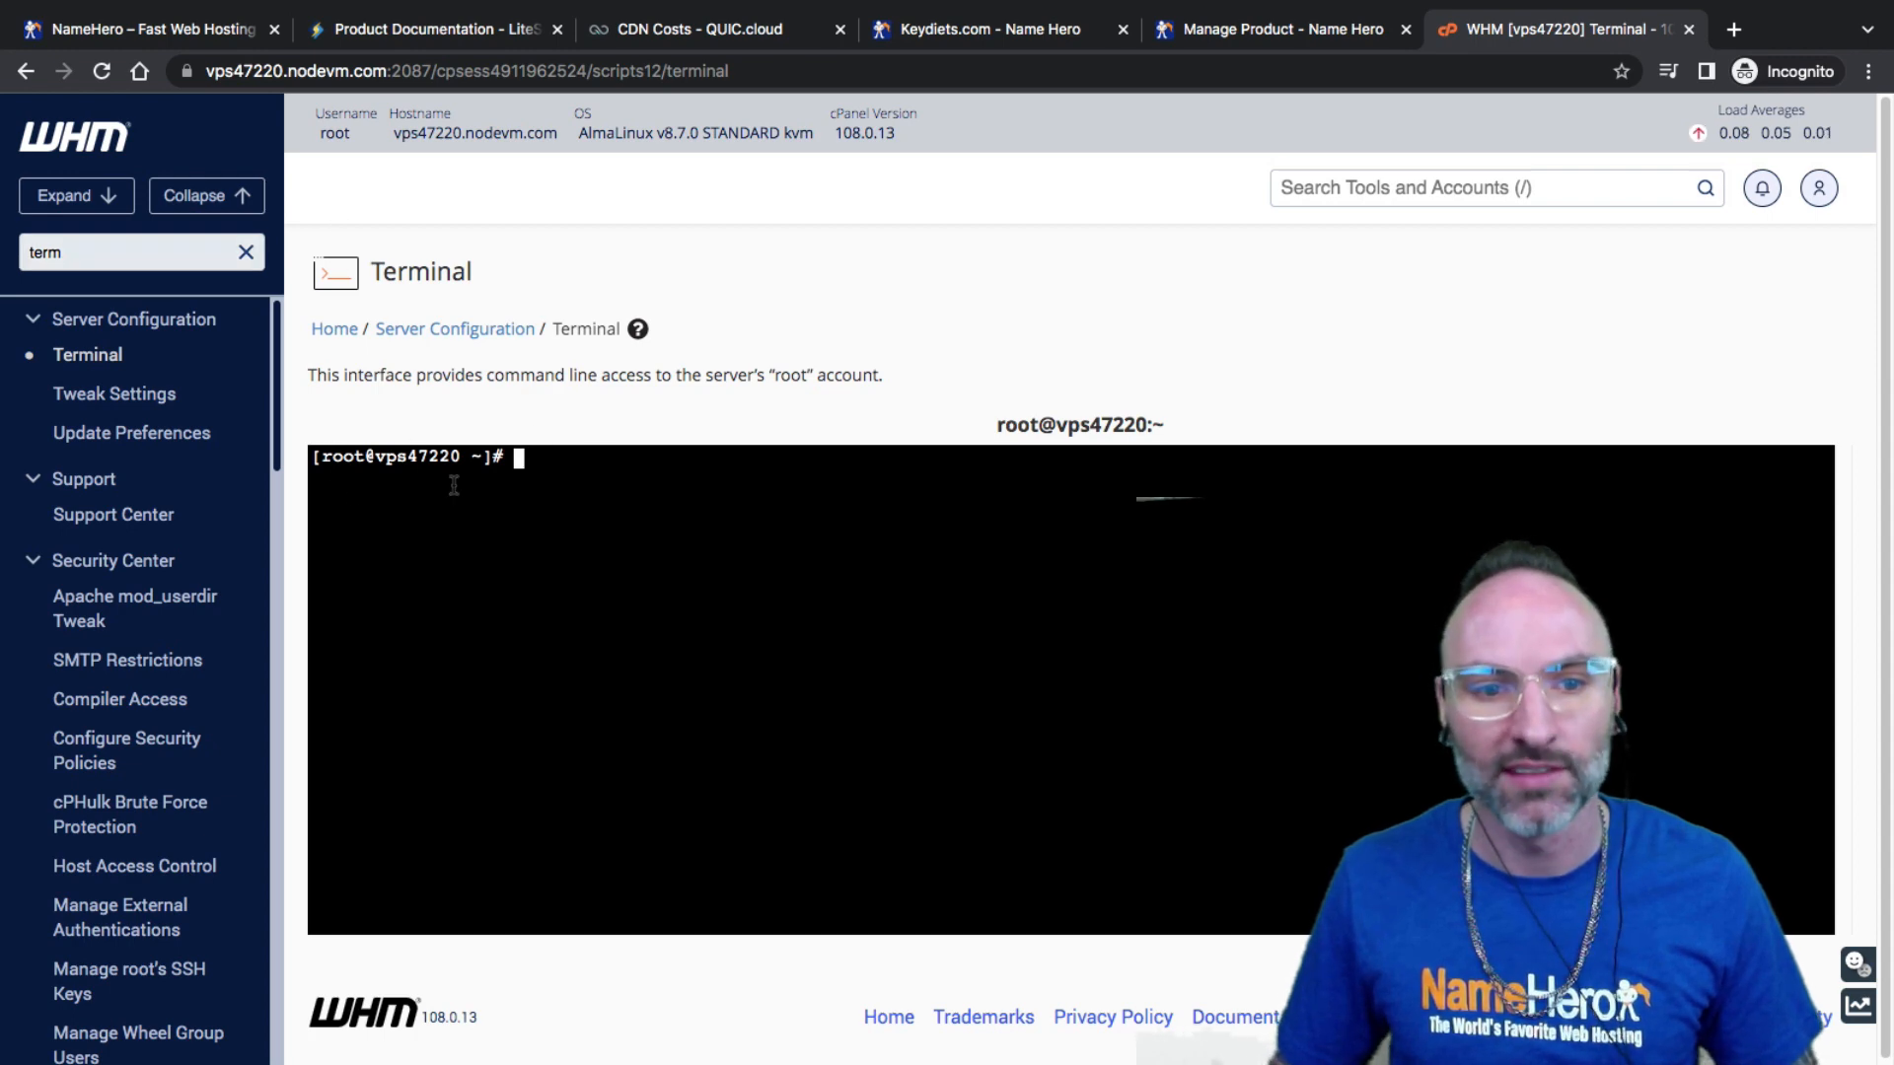
Check the logged-in account with whoami and inspect the Apache web server with service httpd status
text(whoami)
key(Return)
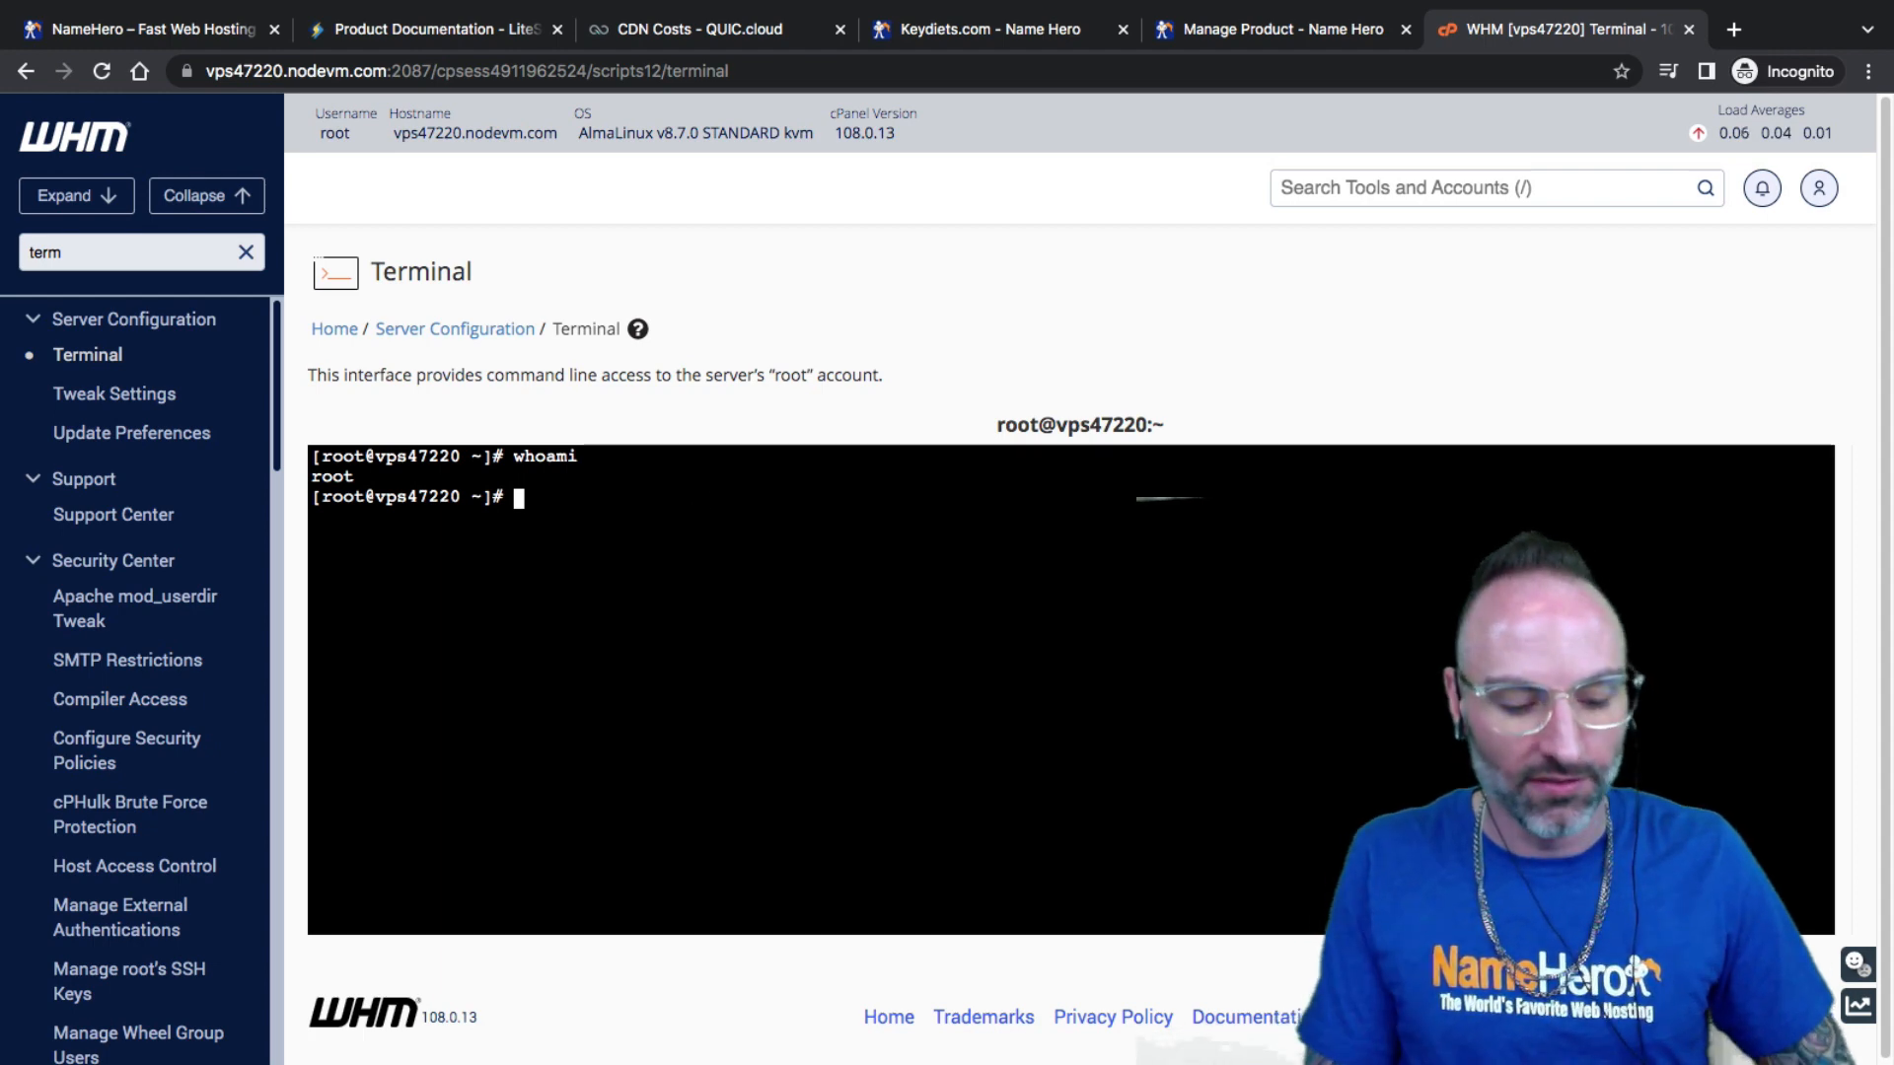
text(service httpd )
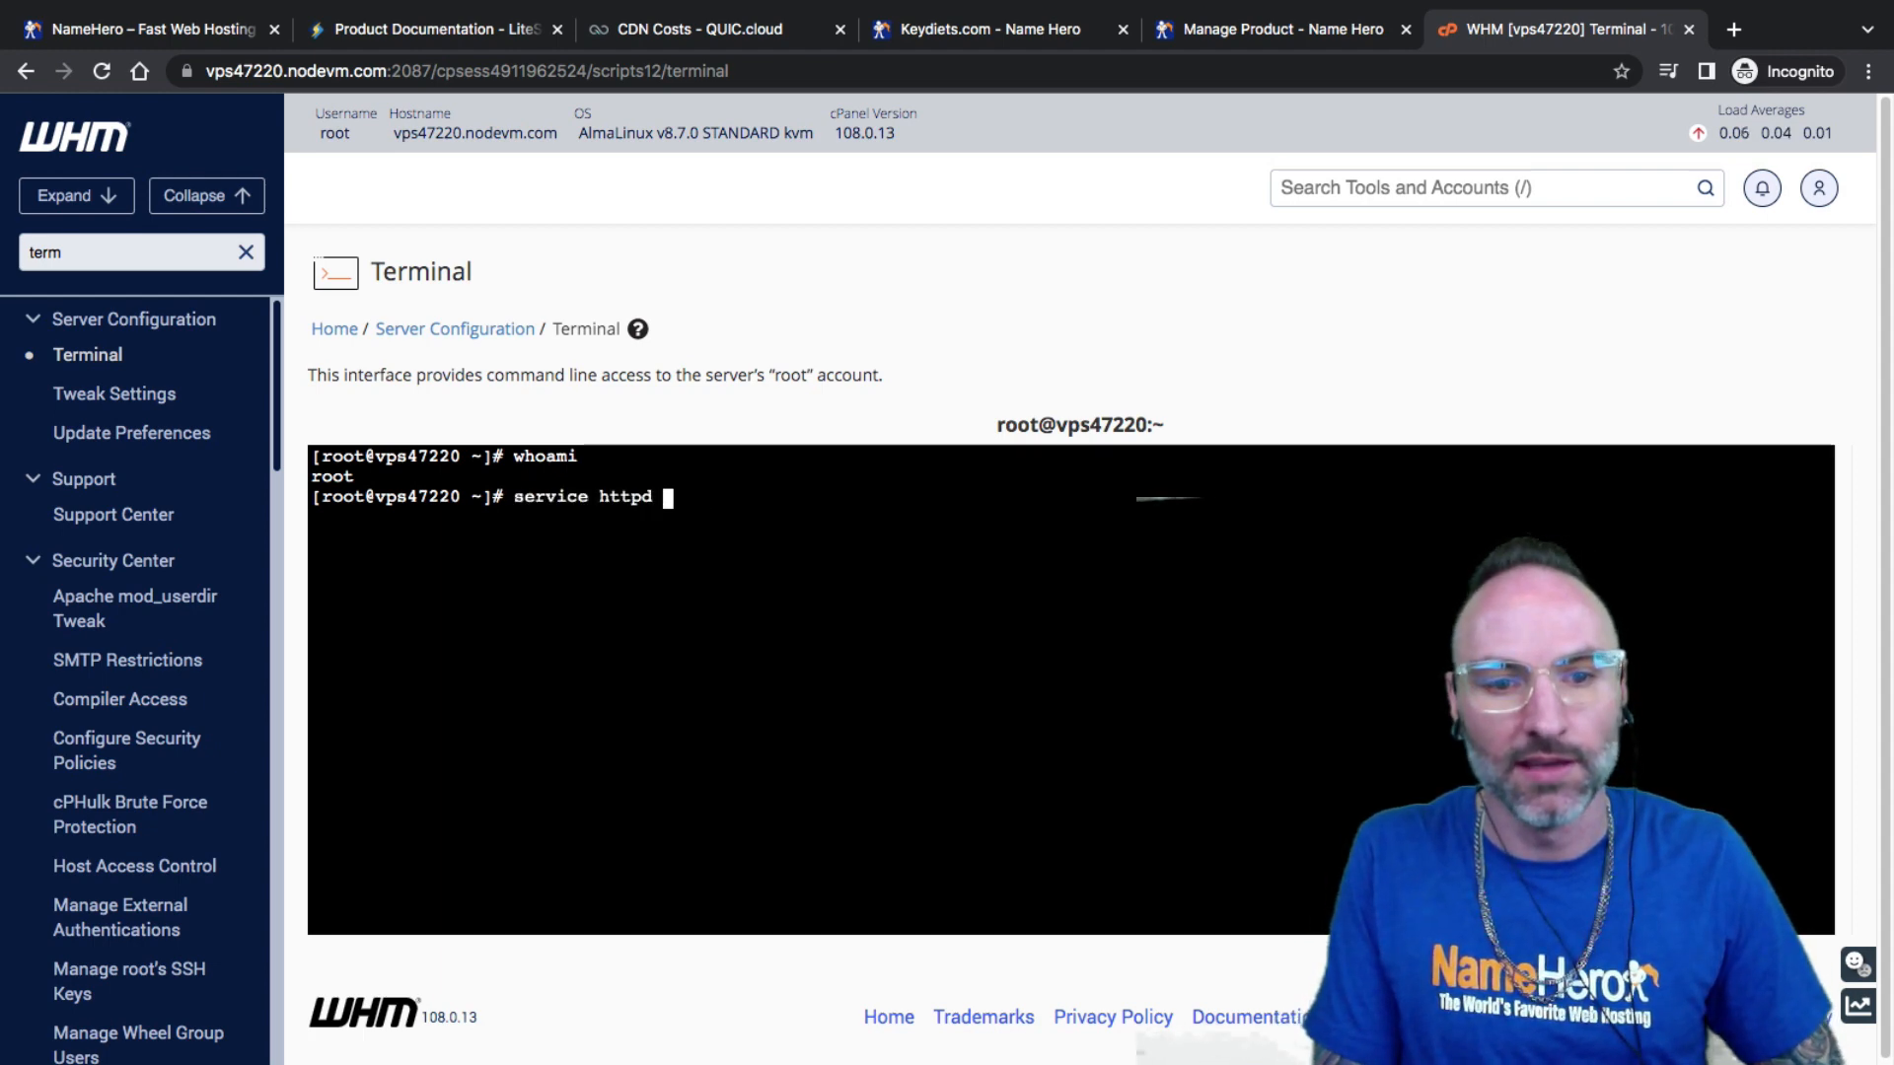
text(status)
key(Return)
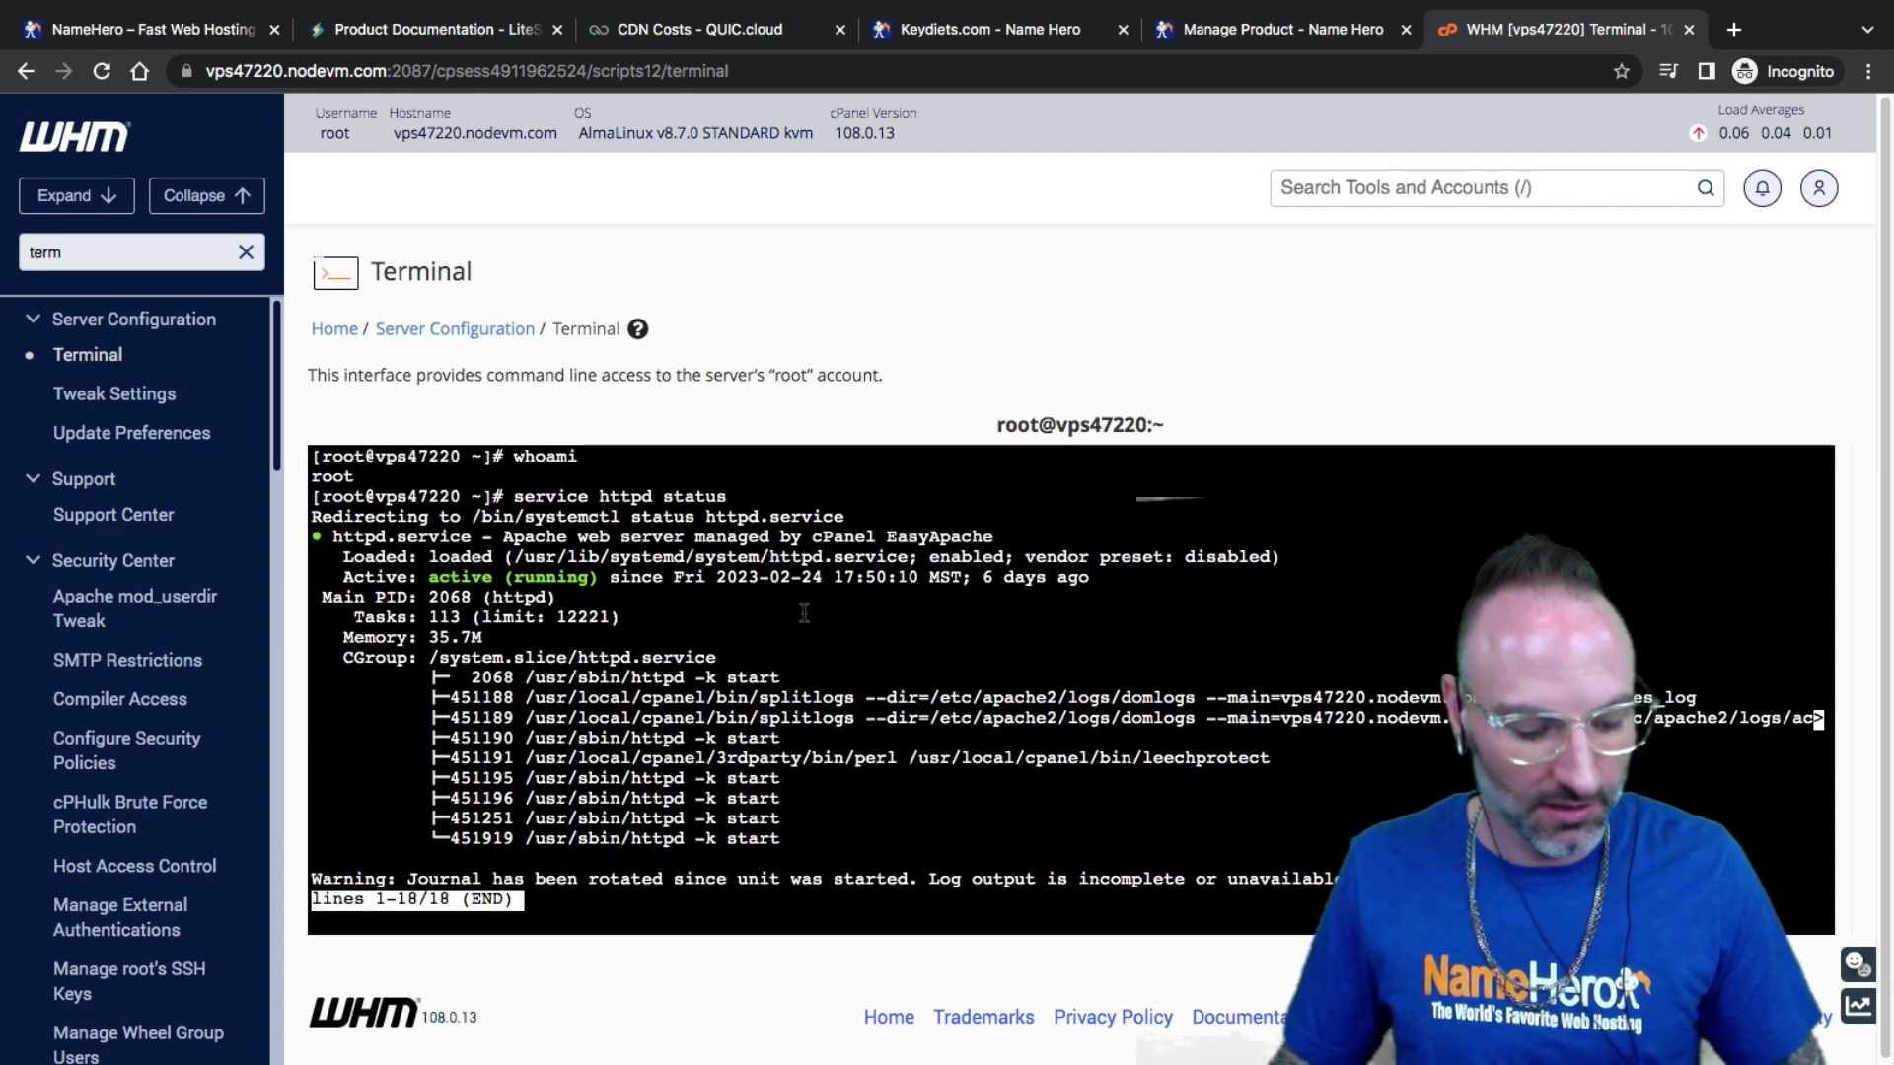
key(q)
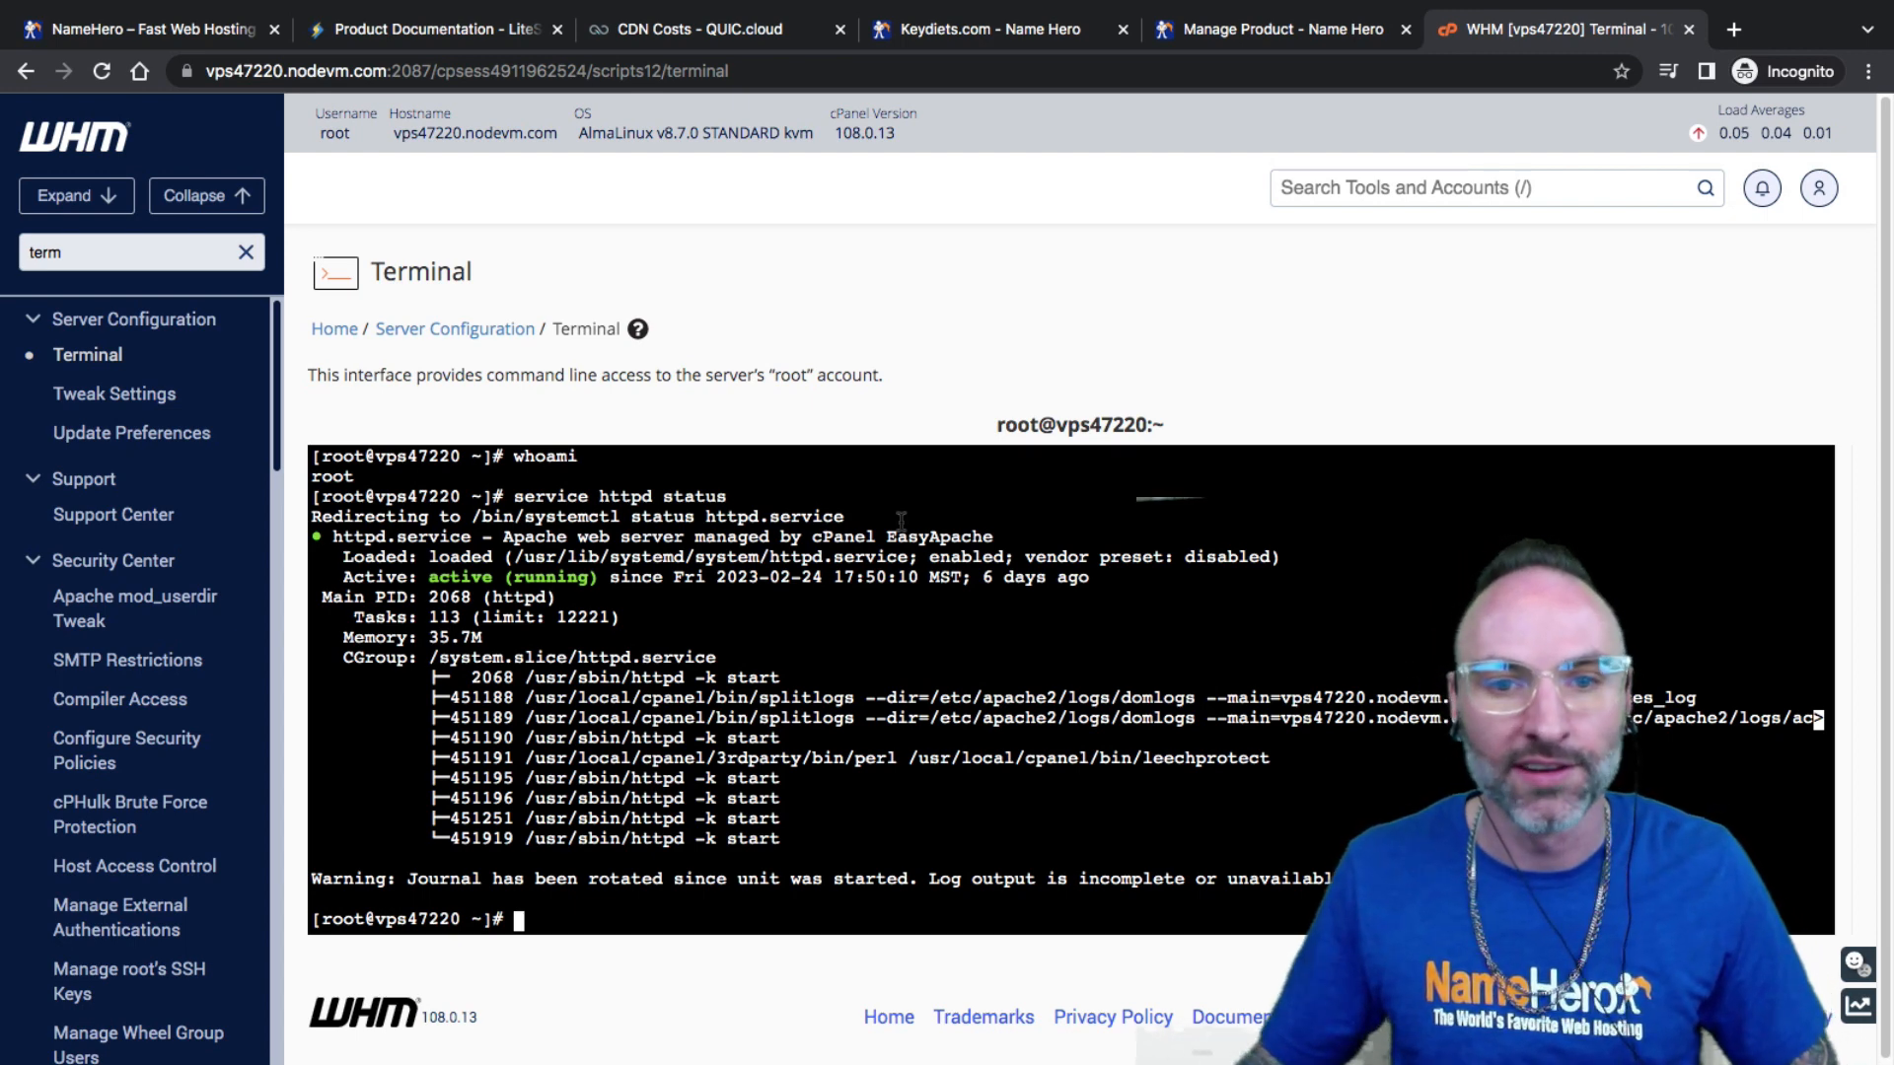
drag(701, 727, 811, 759)
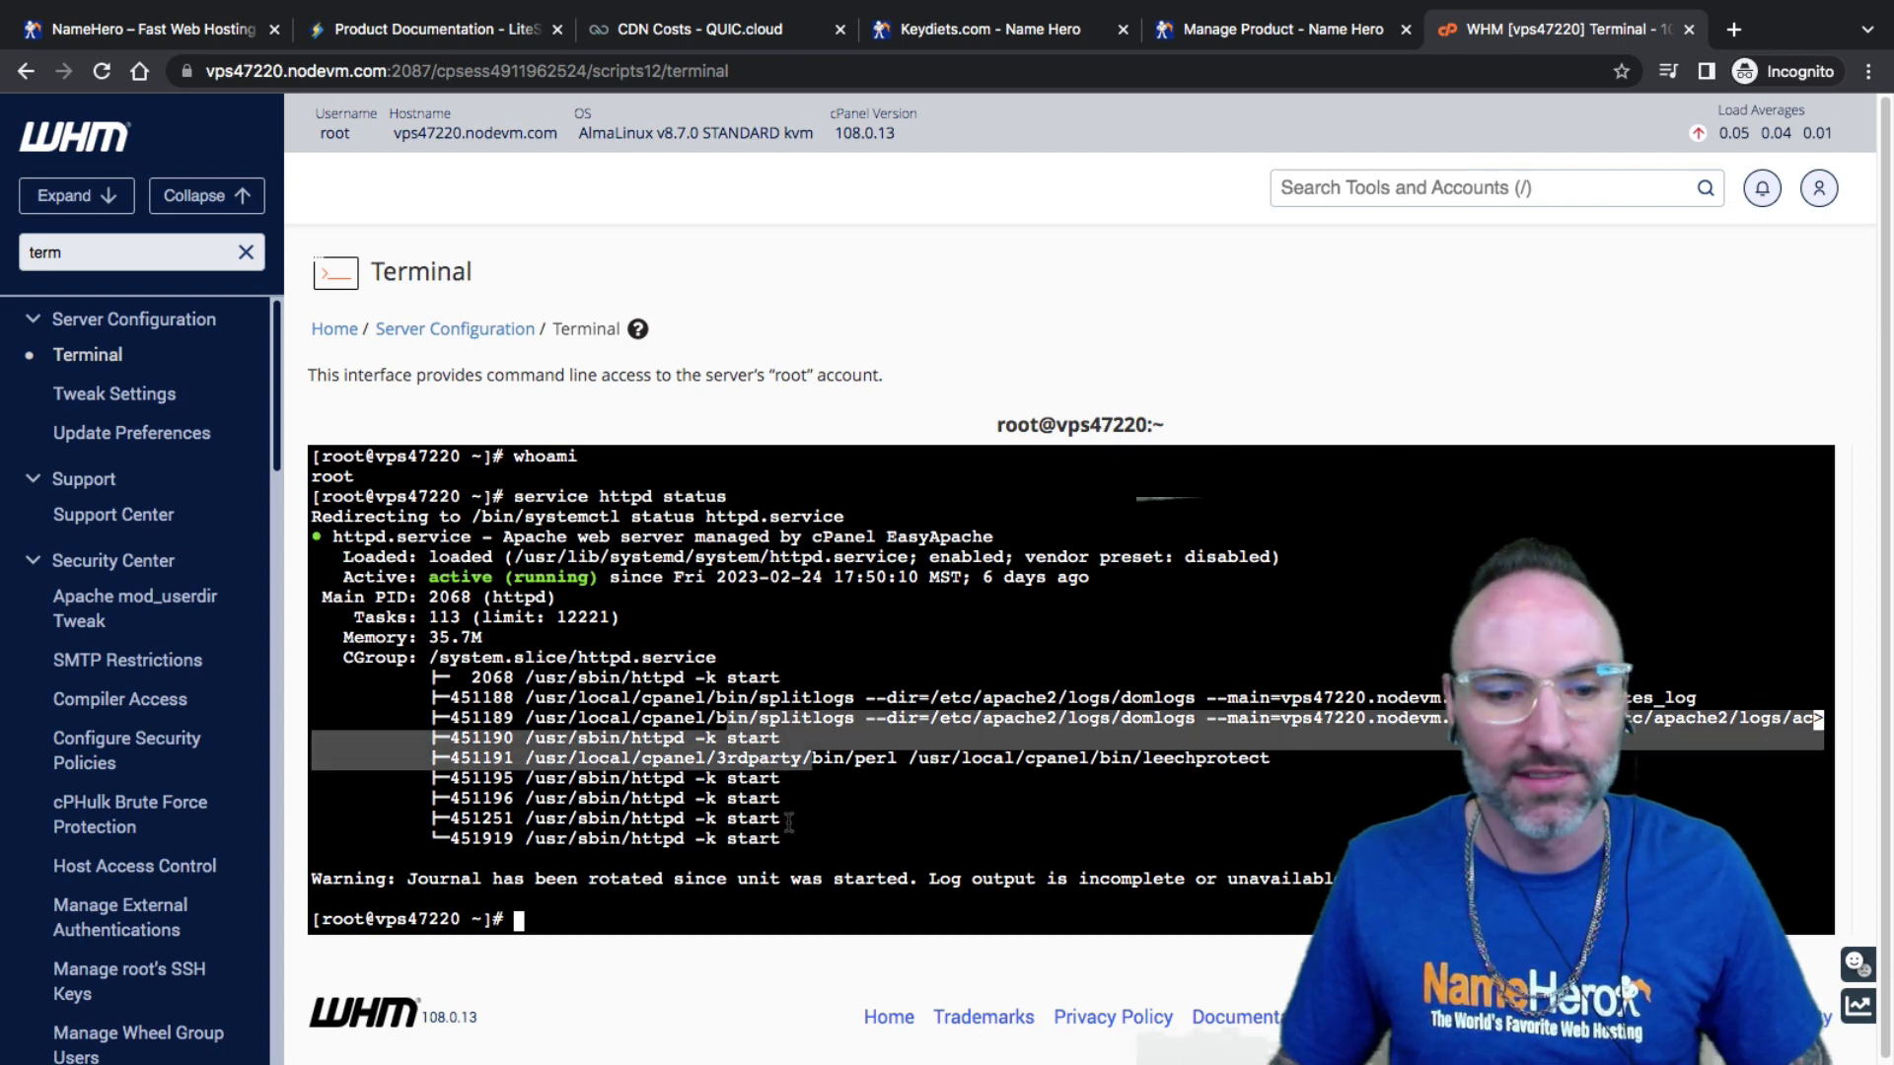
click(762, 881)
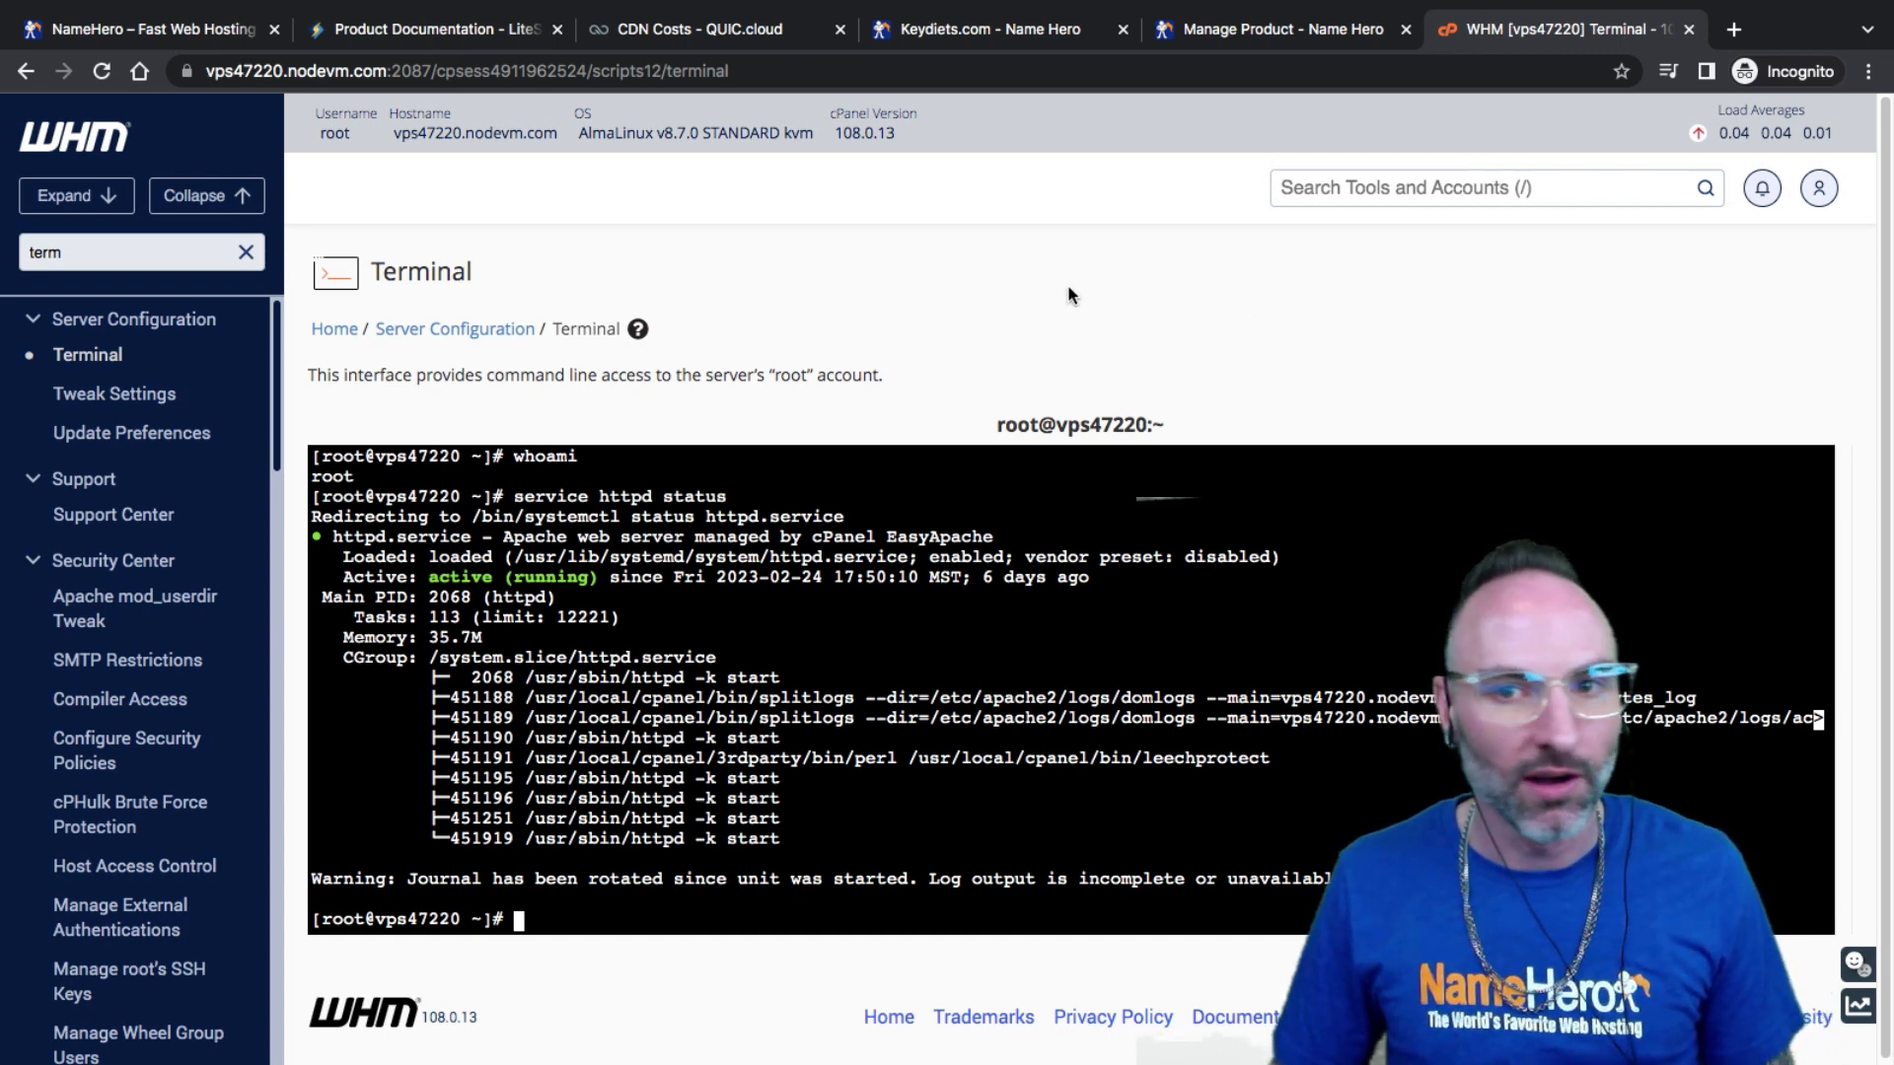
Switch to the VPS's Manage Product page and examine the LiteSpeed Web Server entry in its Configurable Options
click(1282, 29)
scroll(809, 649, down, 3)
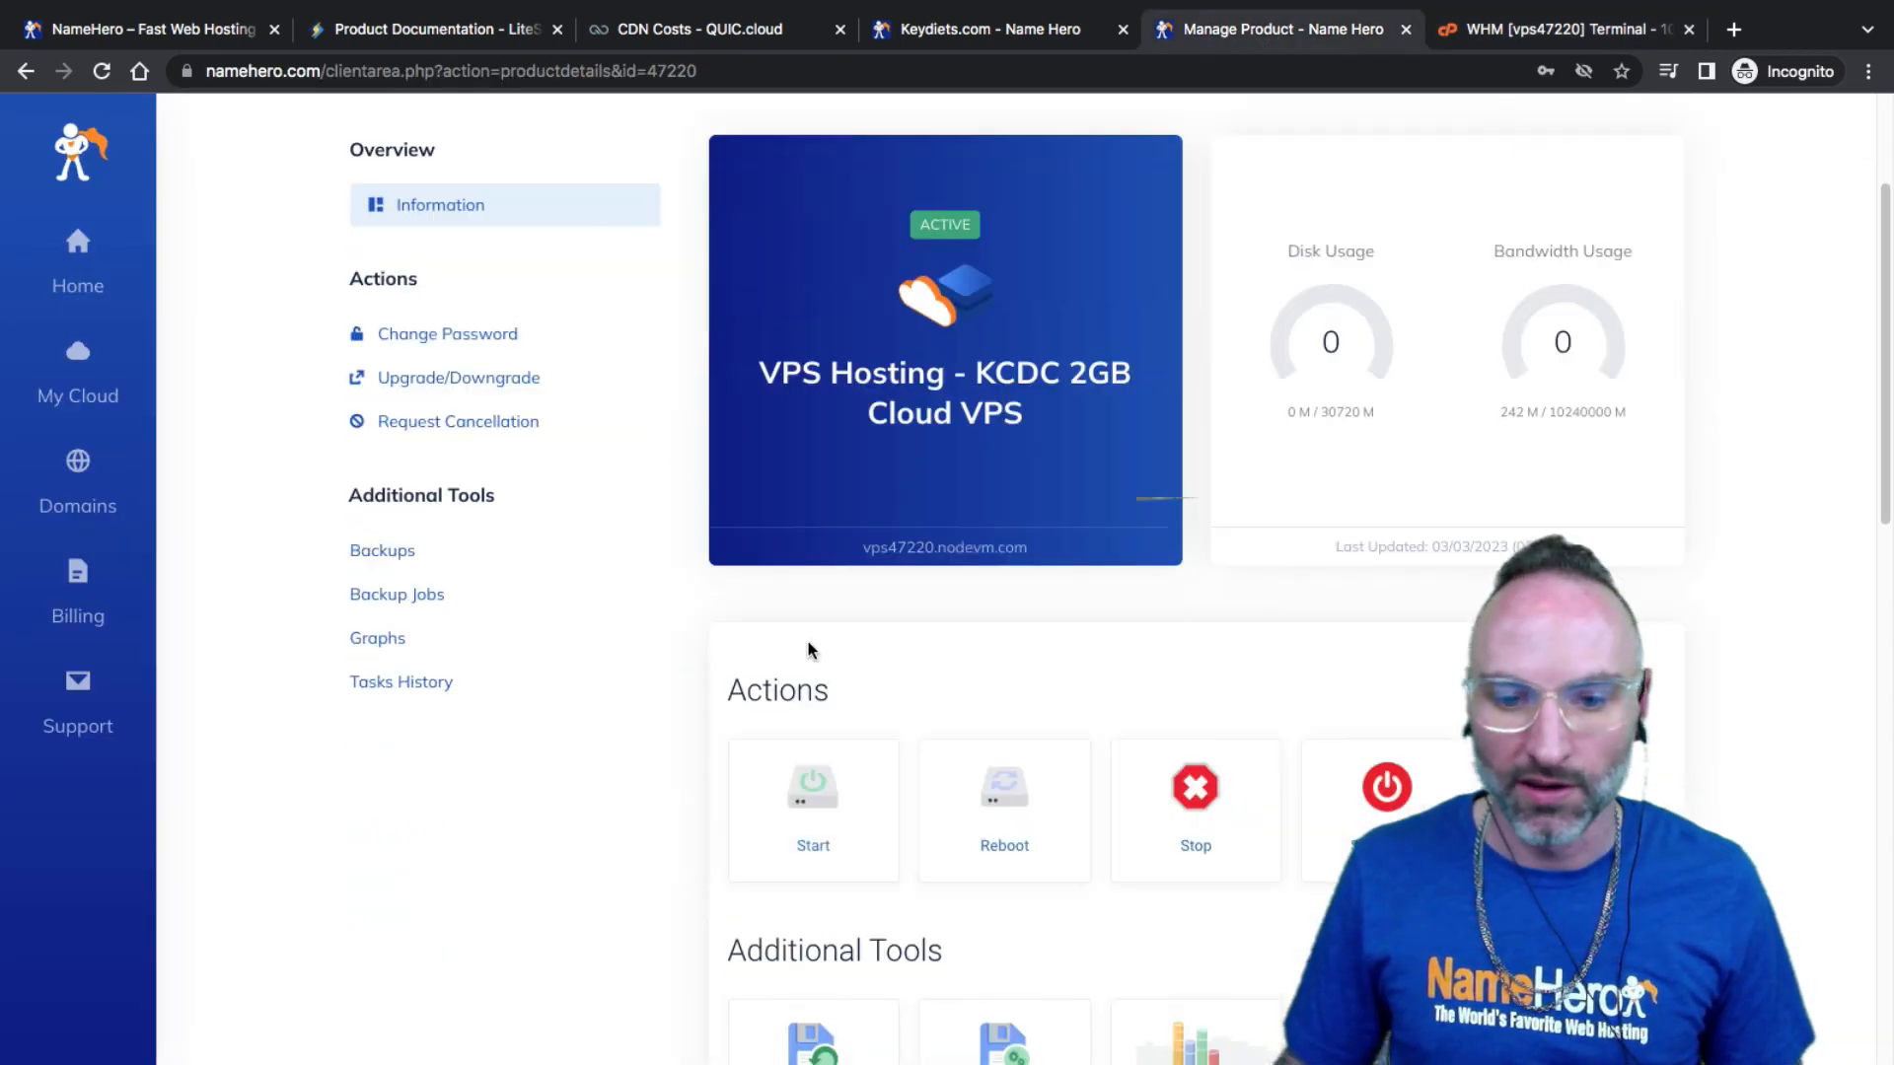
scroll(808, 649, down, 10)
click(1172, 531)
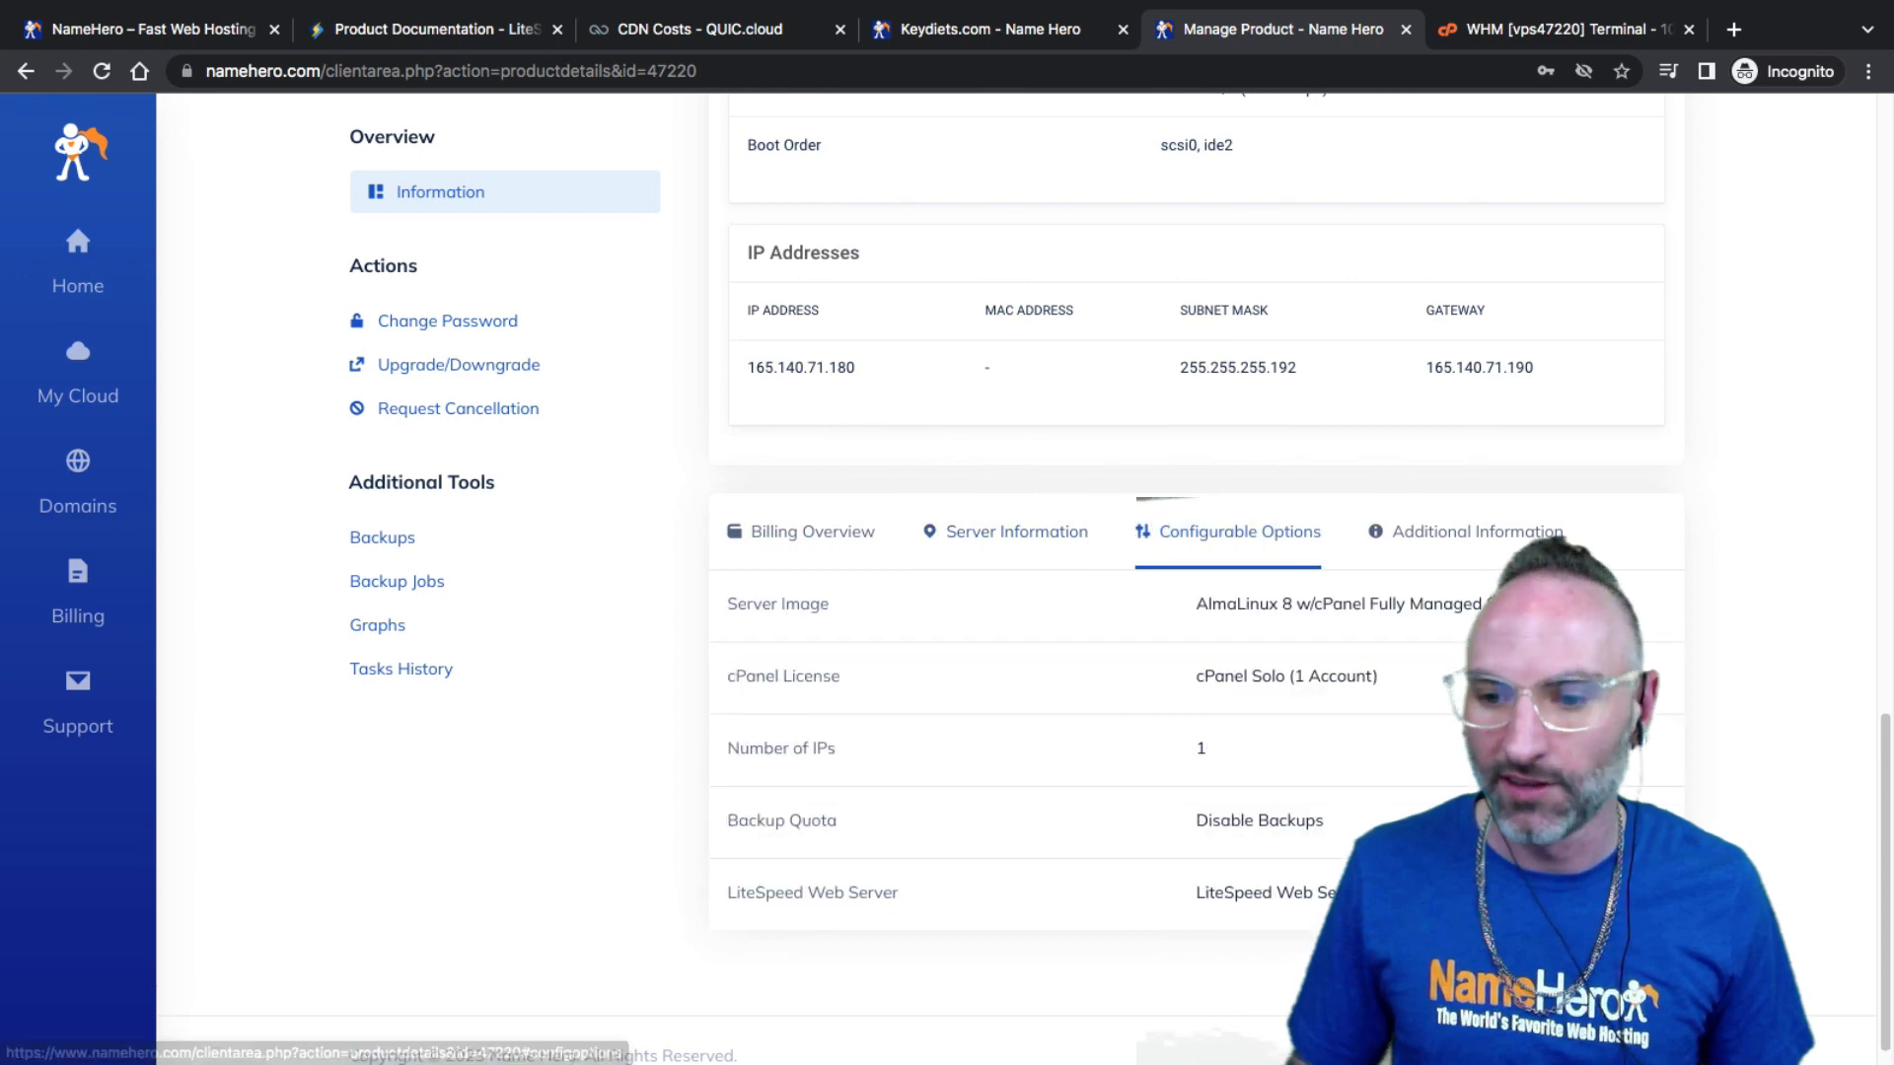
drag(1400, 893, 986, 907)
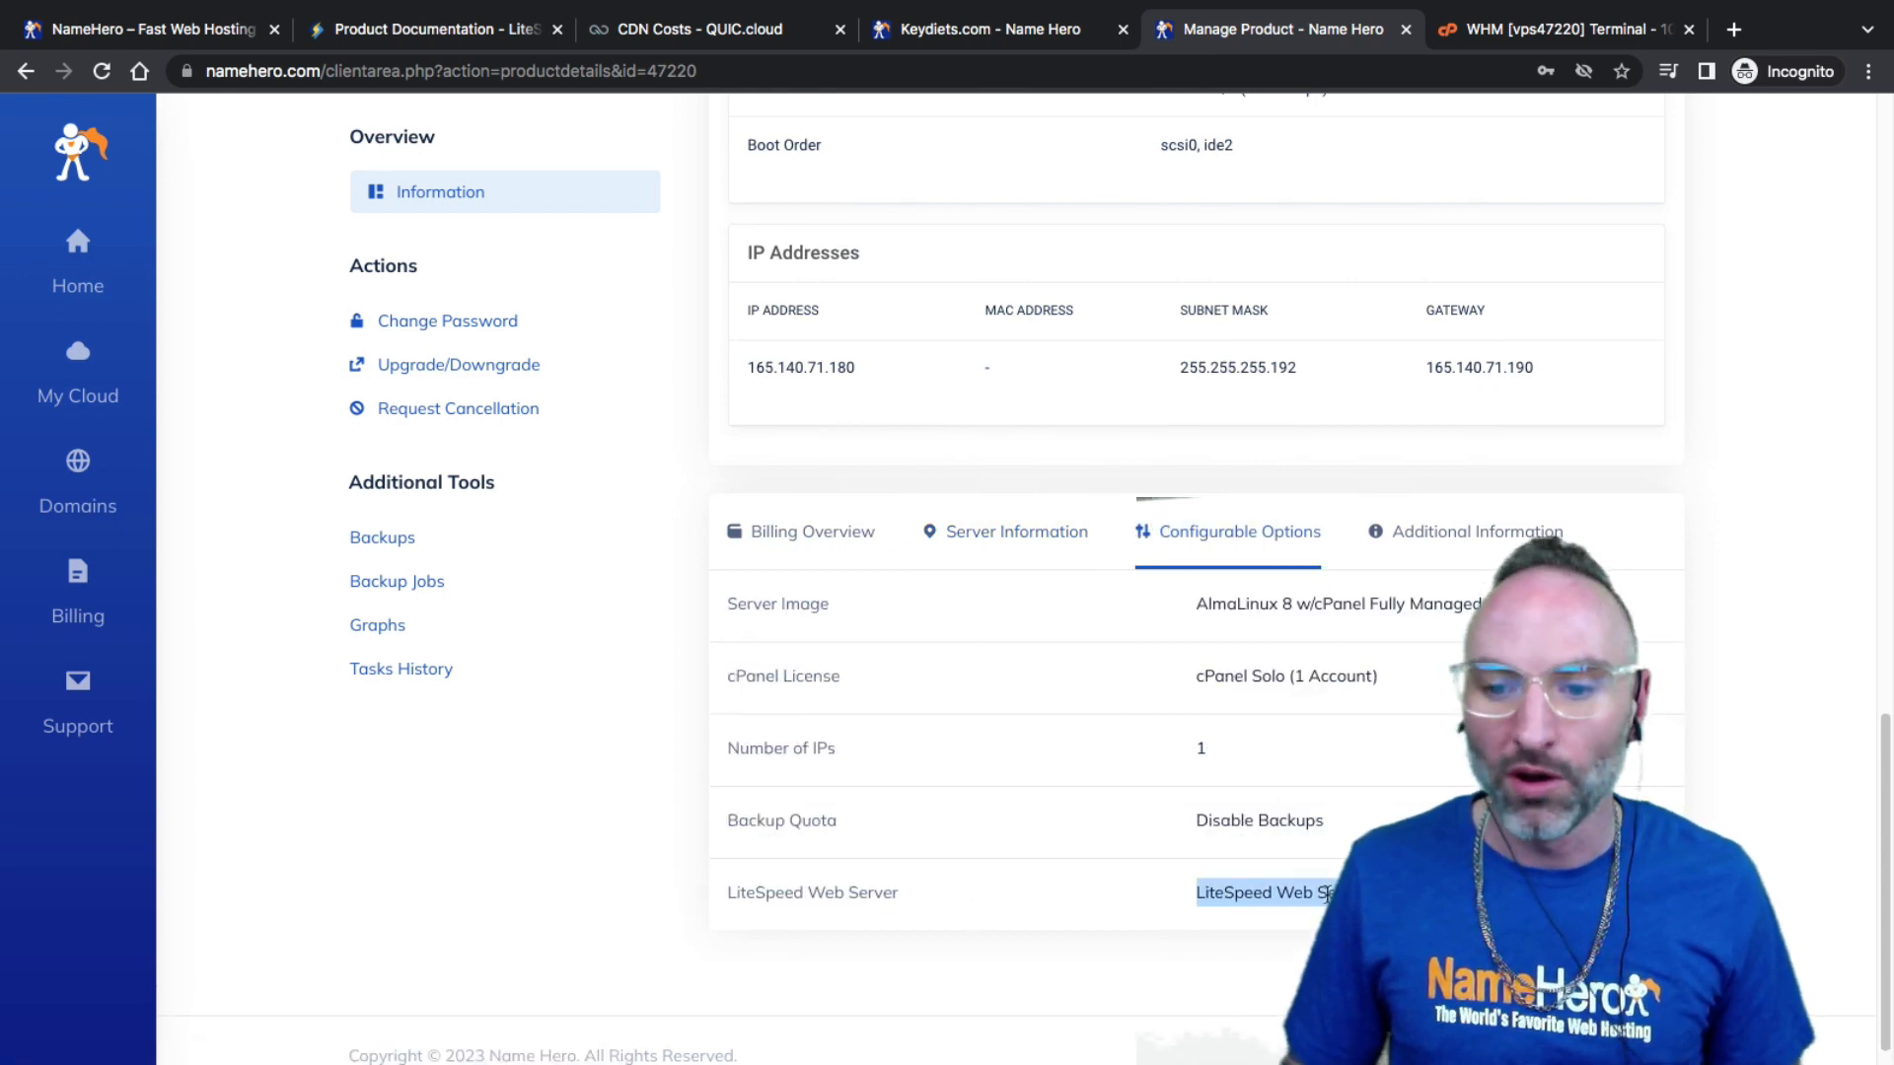
click(754, 837)
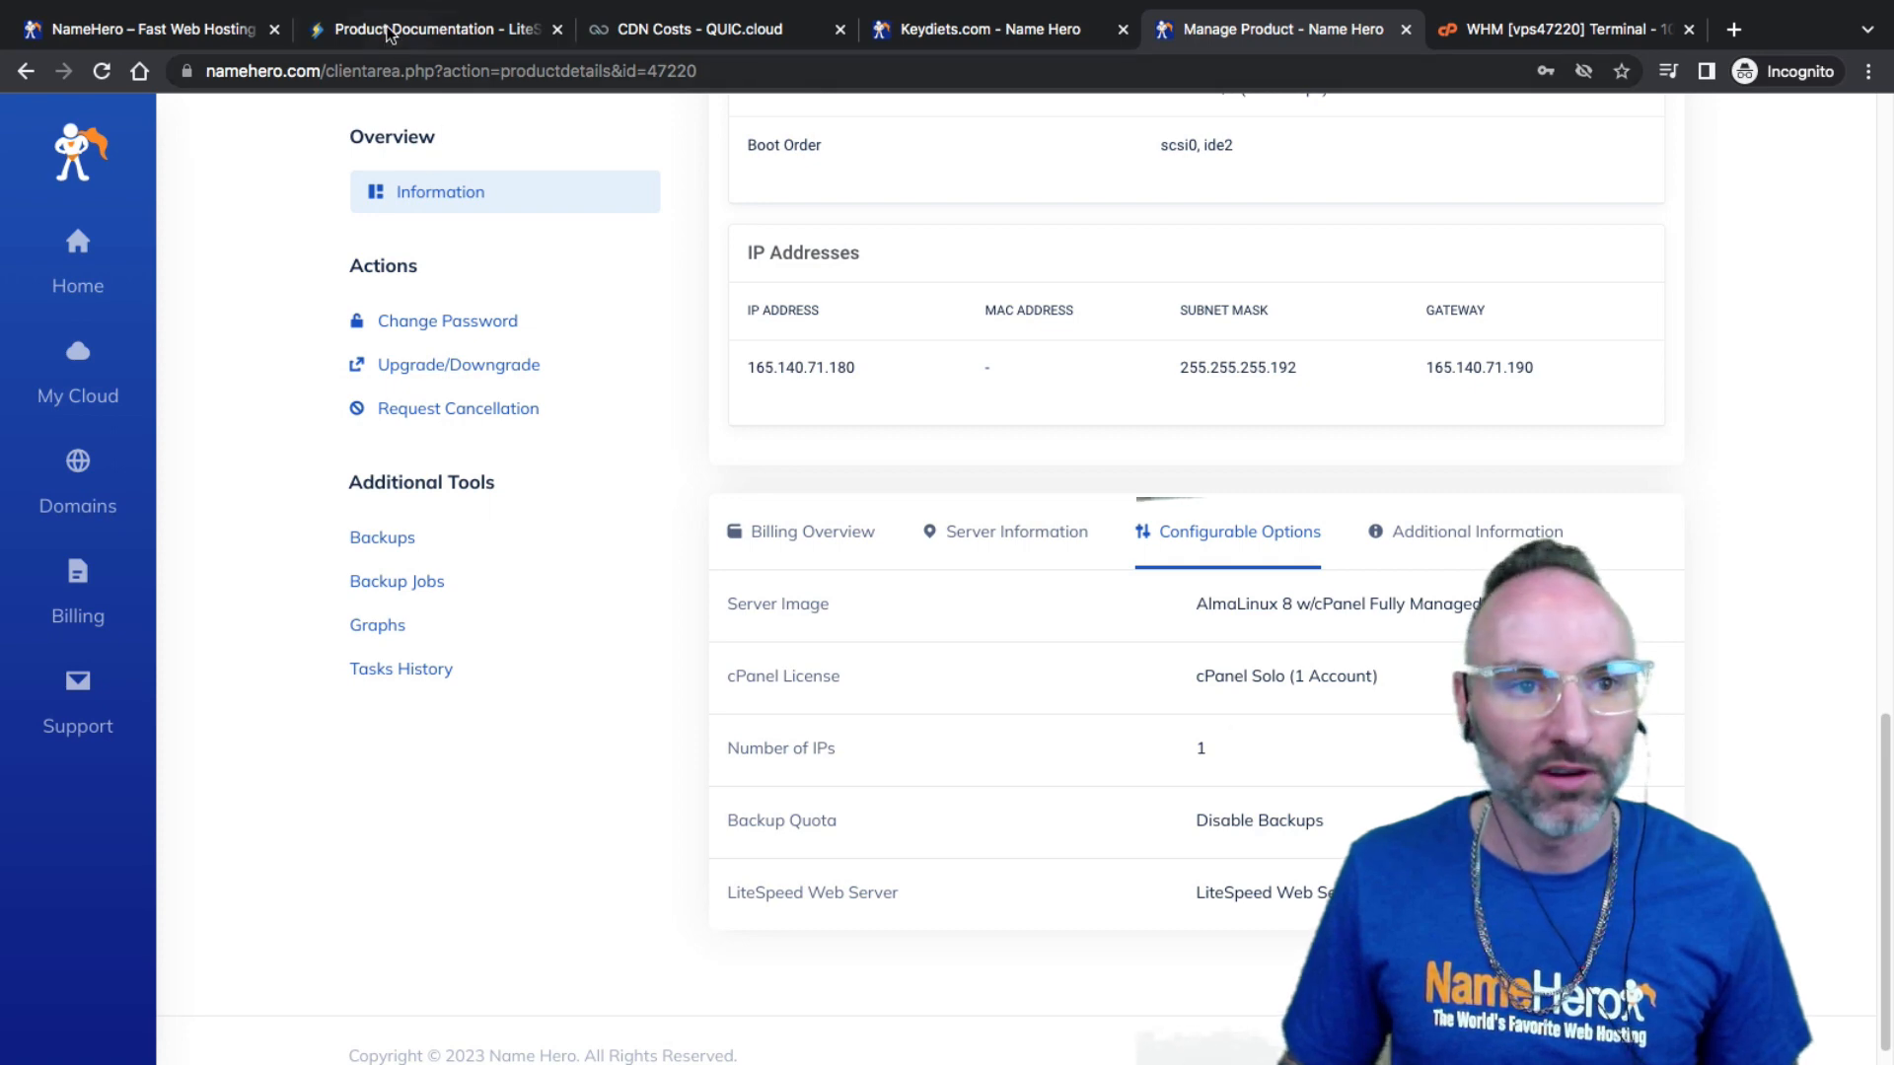
Switch to the LiteSpeed documentation, look at the LiteSpeed Enterprise users' manual and go to the LiteSpeed homepage
click(307, 48)
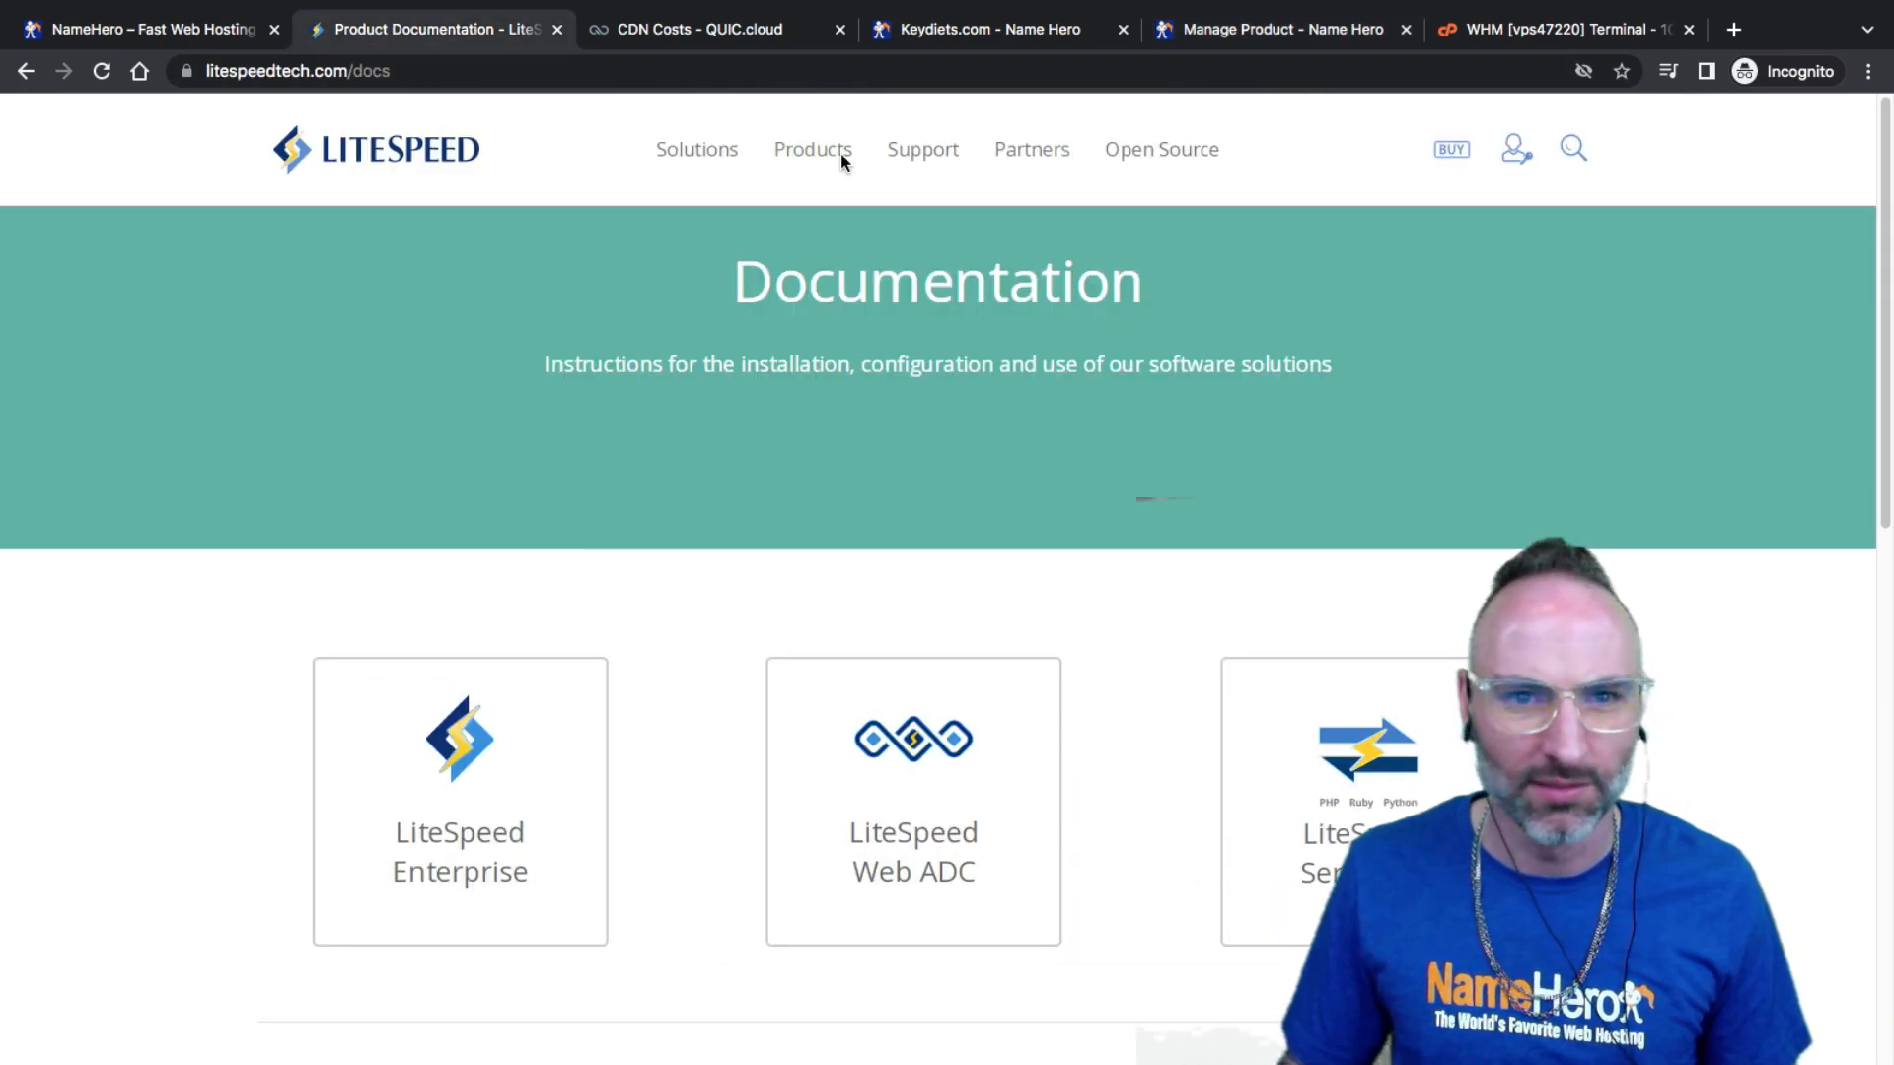
click(383, 845)
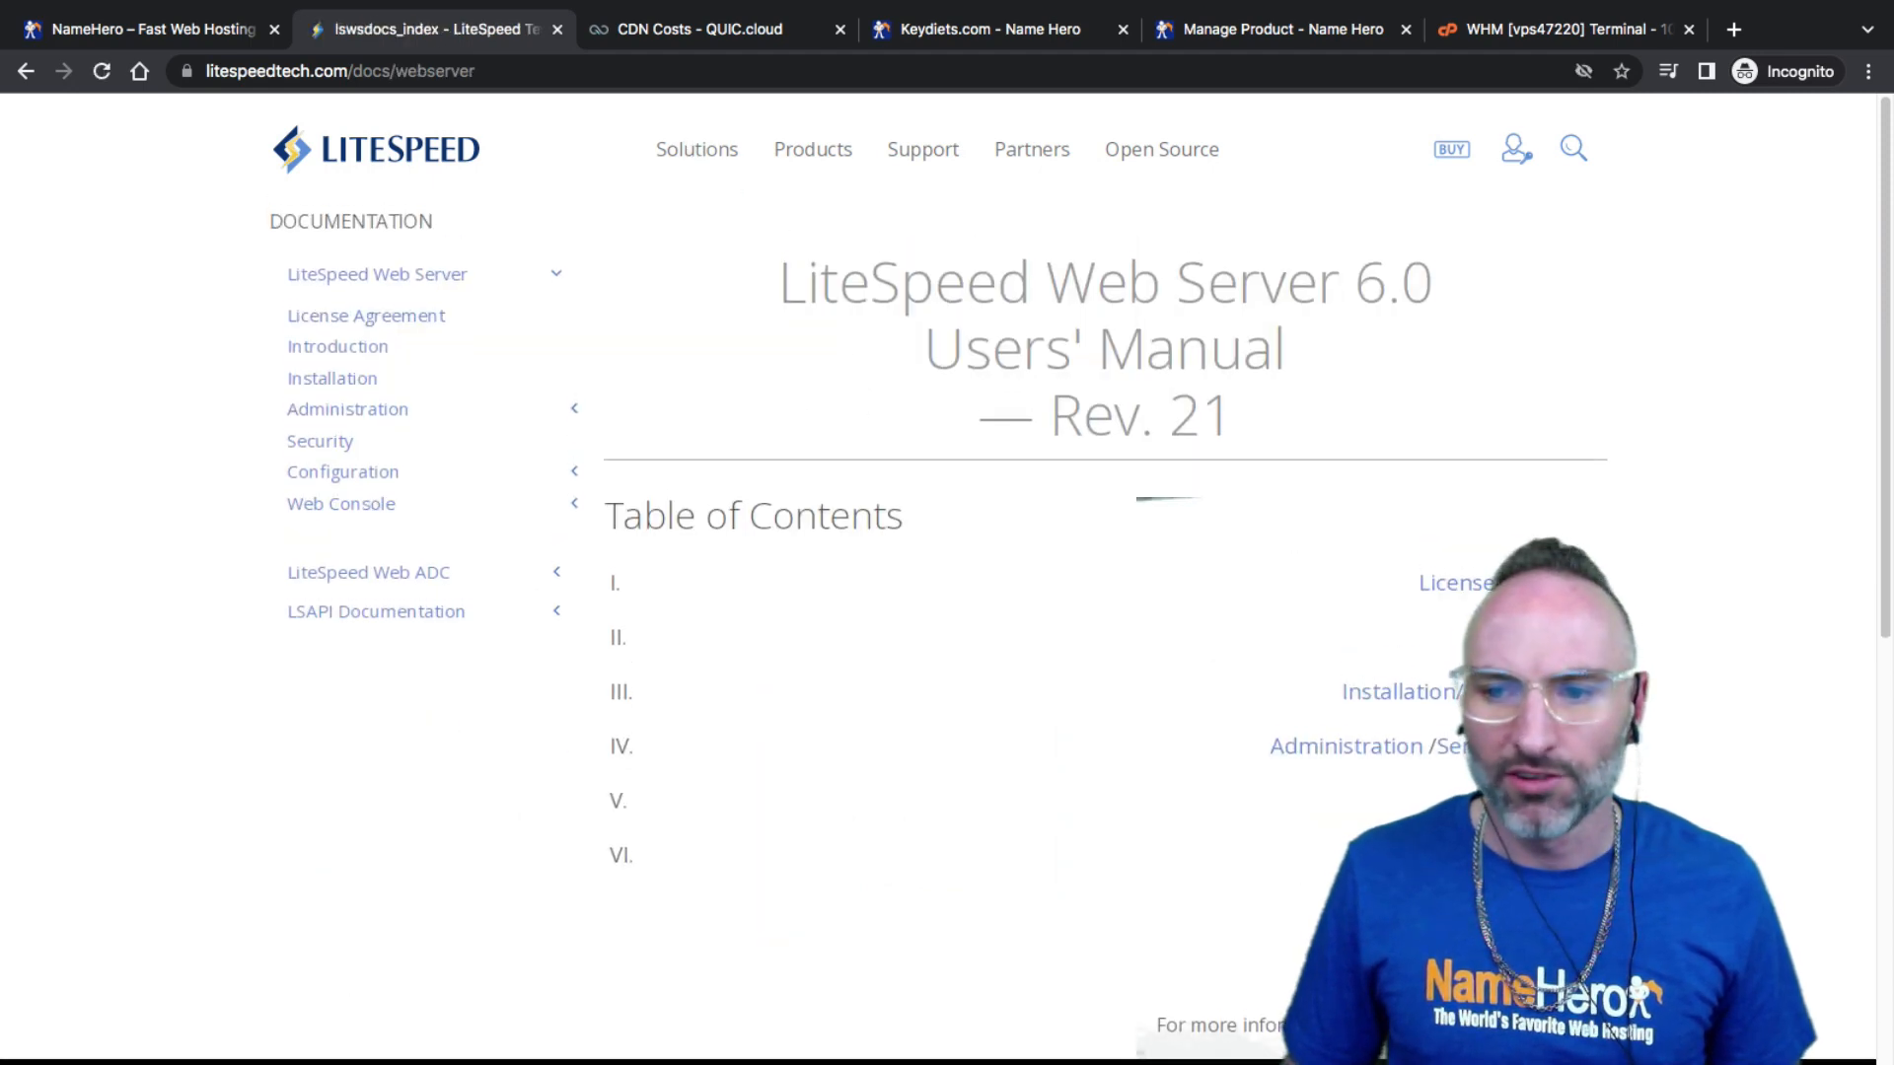
click(357, 139)
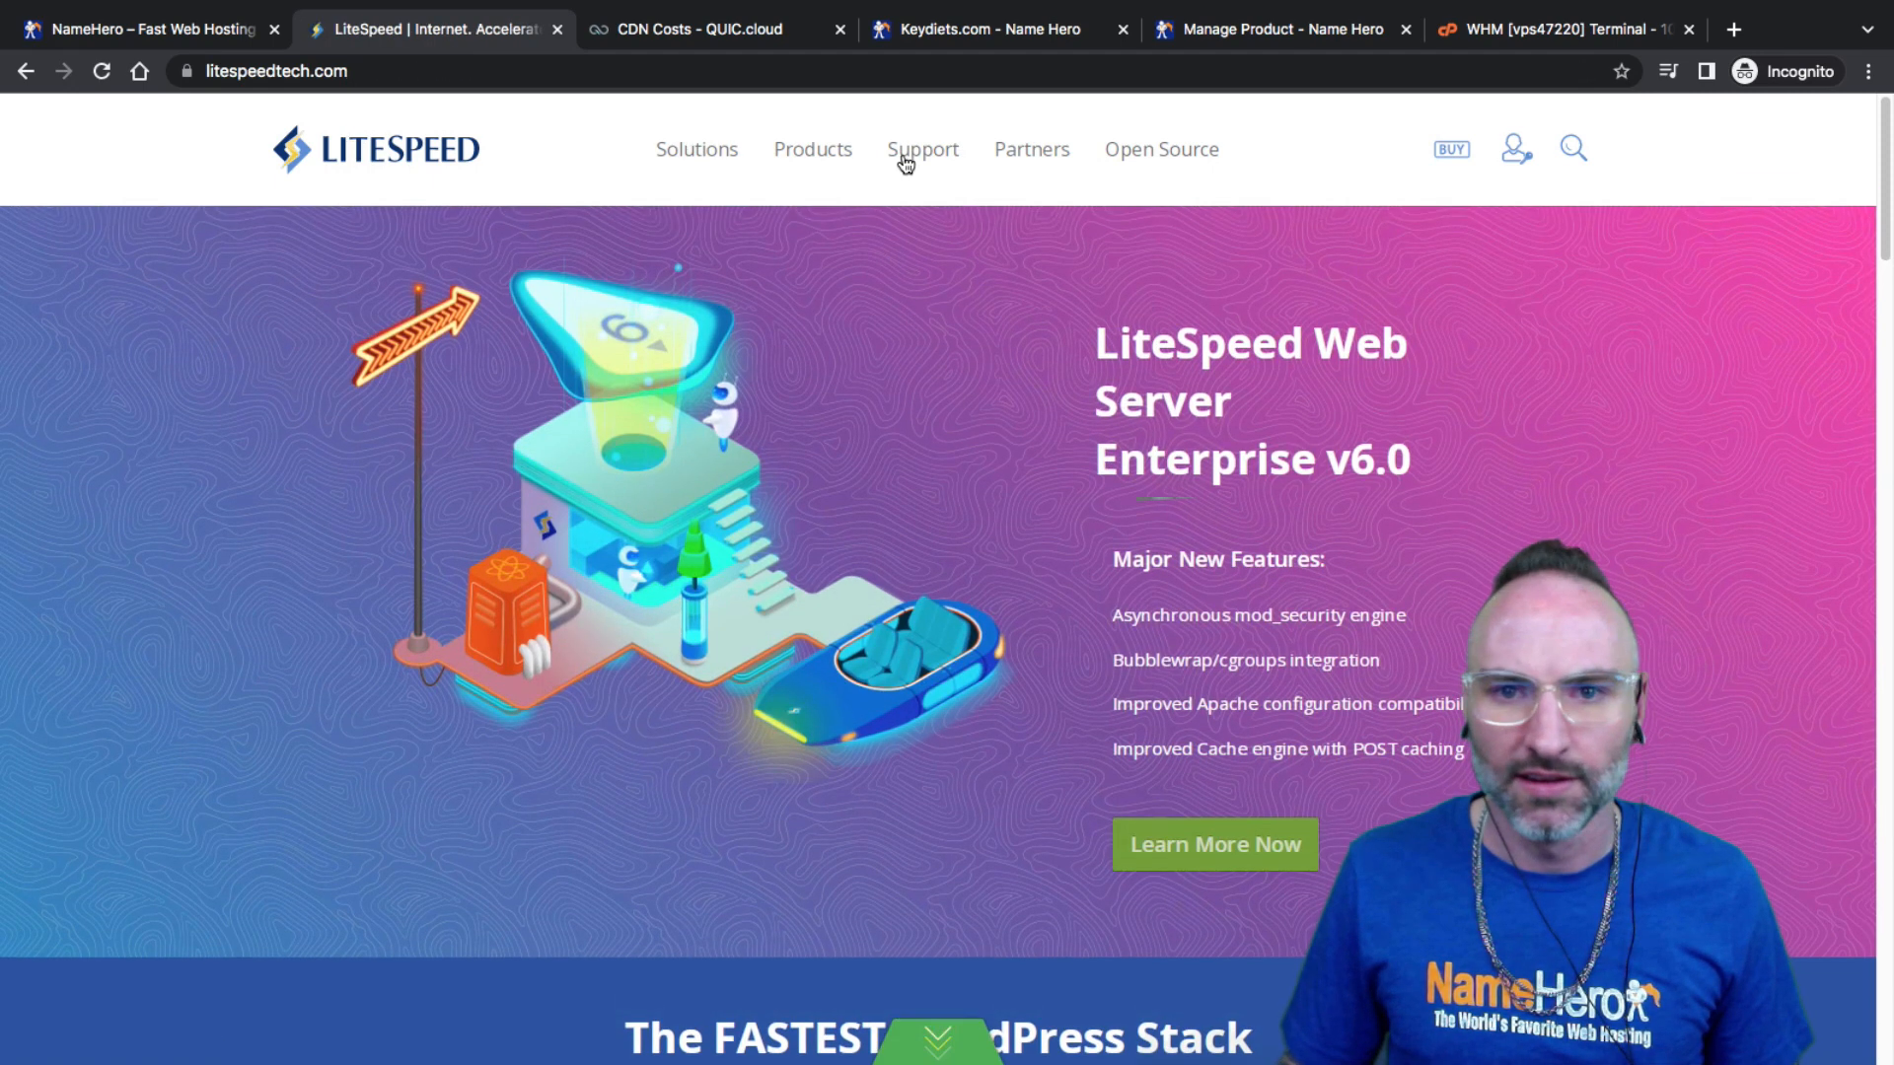
Open the LiteSpeed products page and examine the OpenLiteSpeed open source description
click(797, 157)
scroll(565, 861, down, 6)
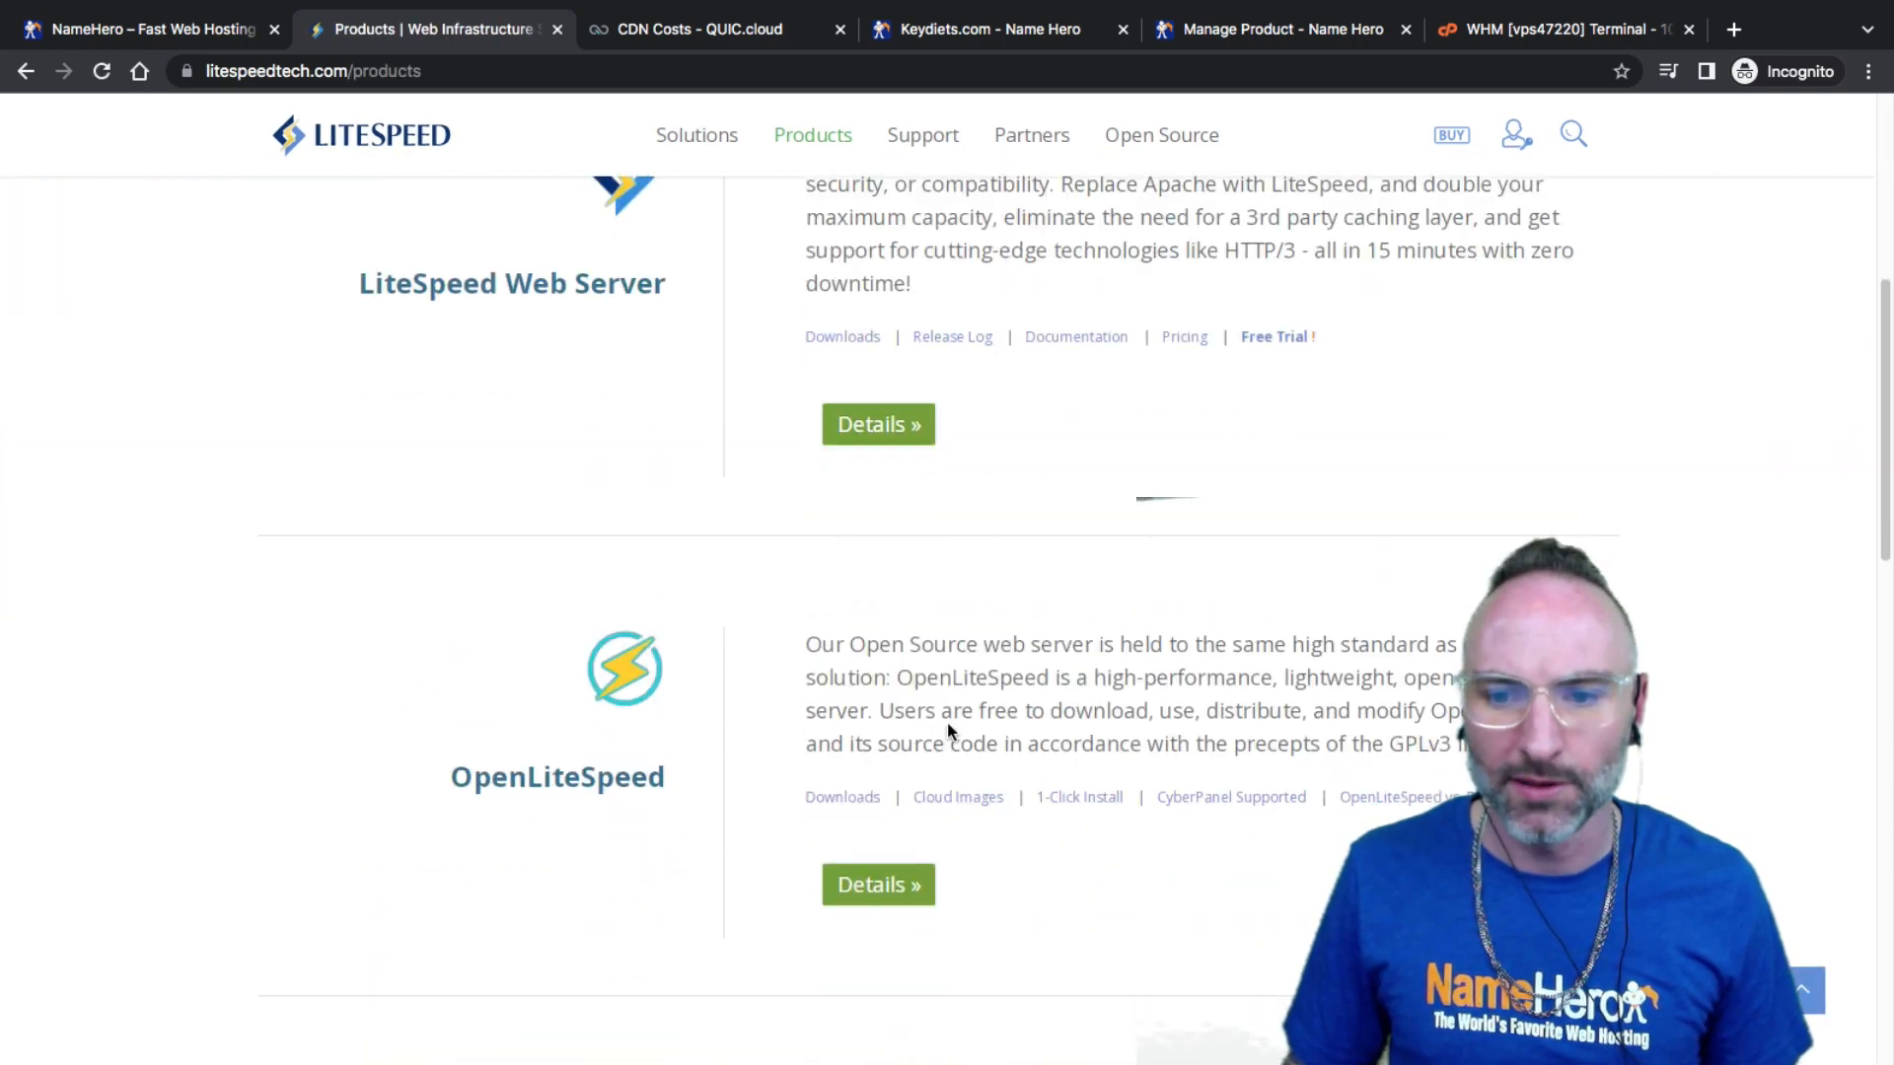
scroll(1075, 728, up, 1)
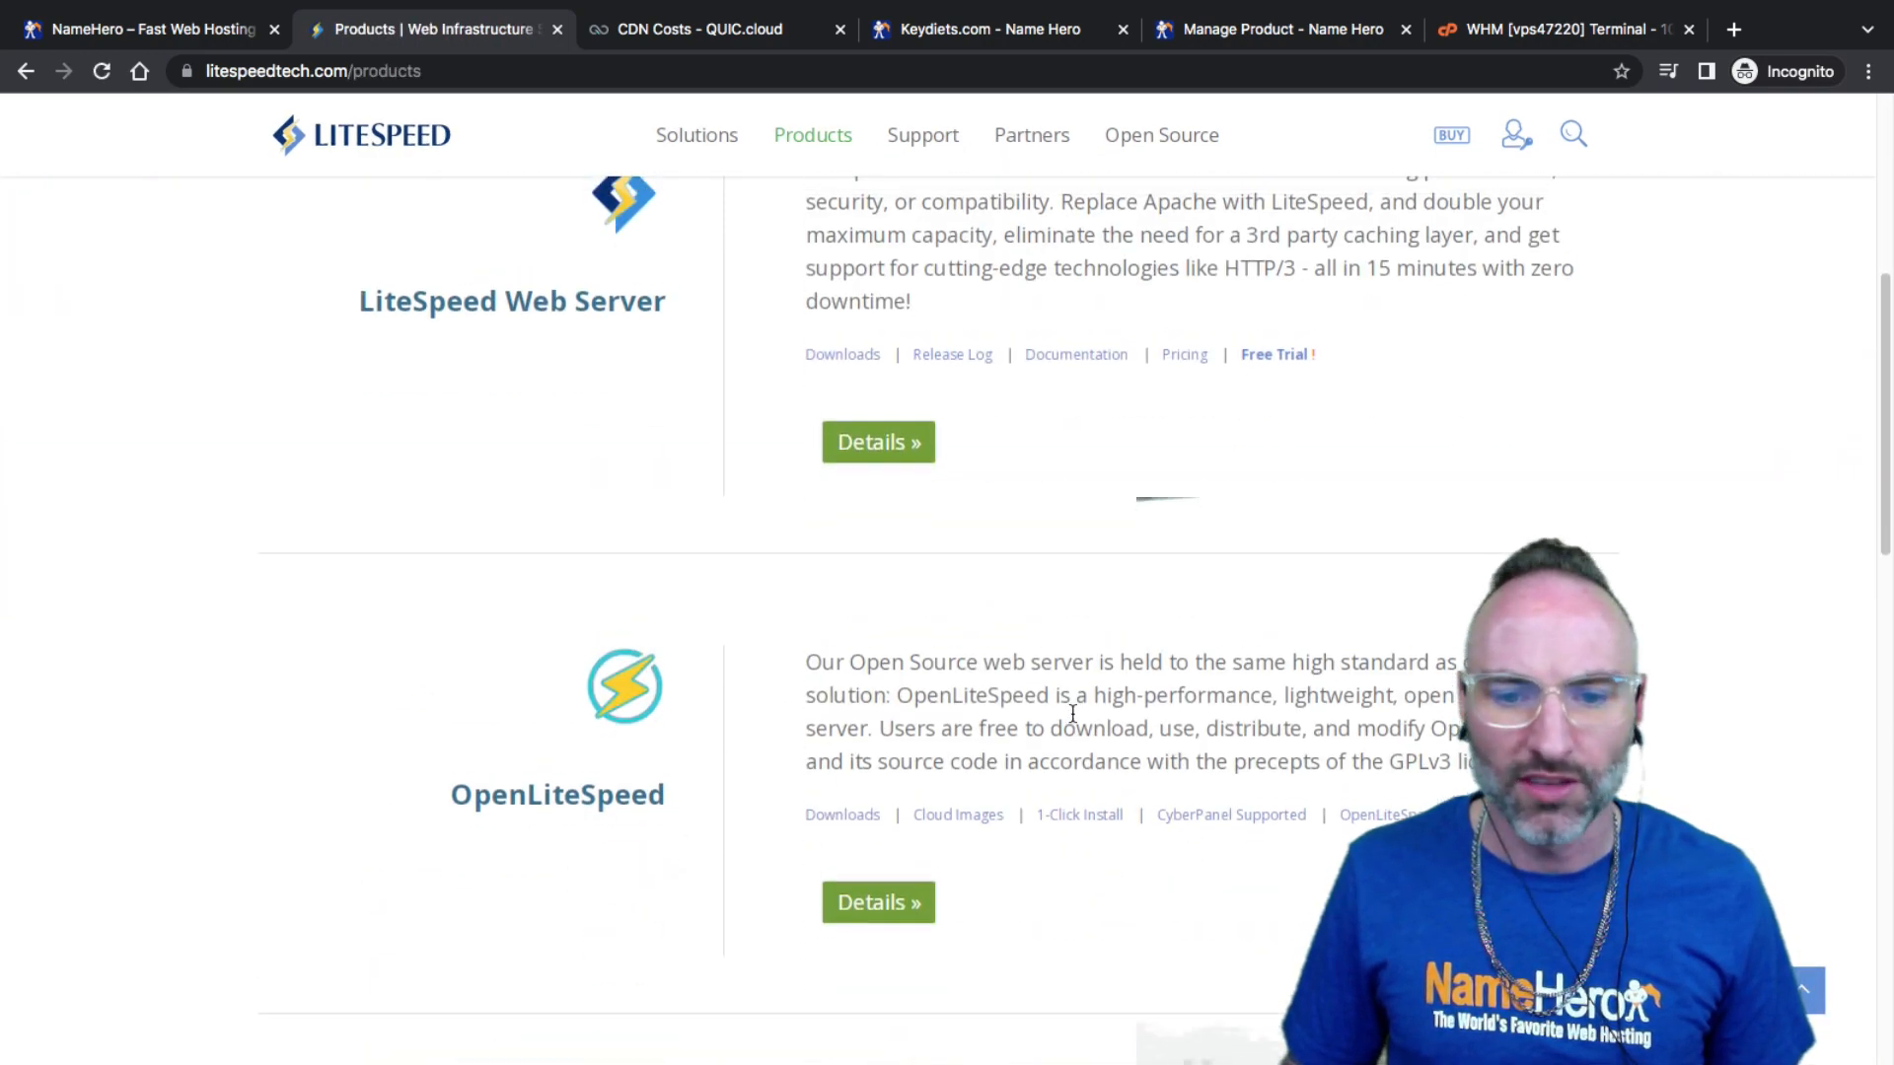
drag(1195, 766, 1373, 789)
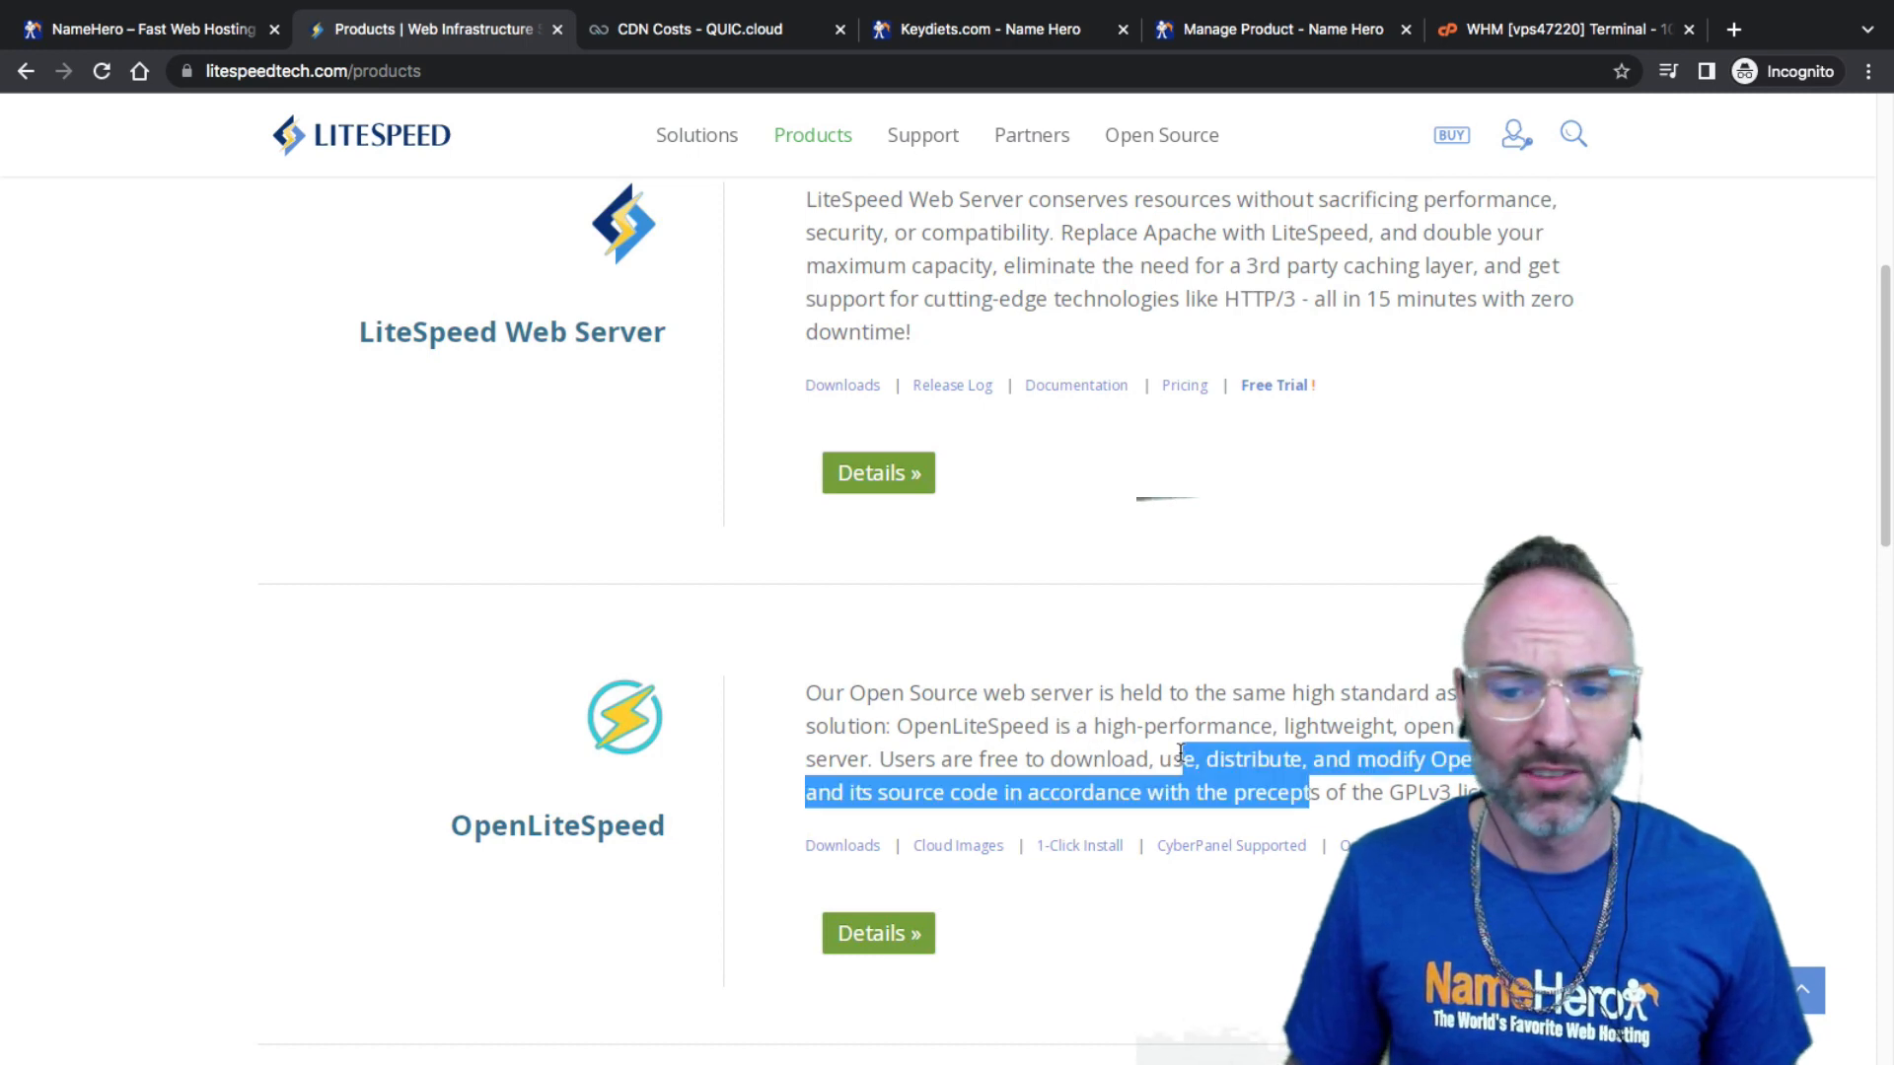
click(1299, 786)
Open the OpenLiteSpeed vs. LiteSpeed comparison in a new tab and examine OpenLiteSpeed's cache engine and Apache-compatible rewrite rules
super+click(1381, 846)
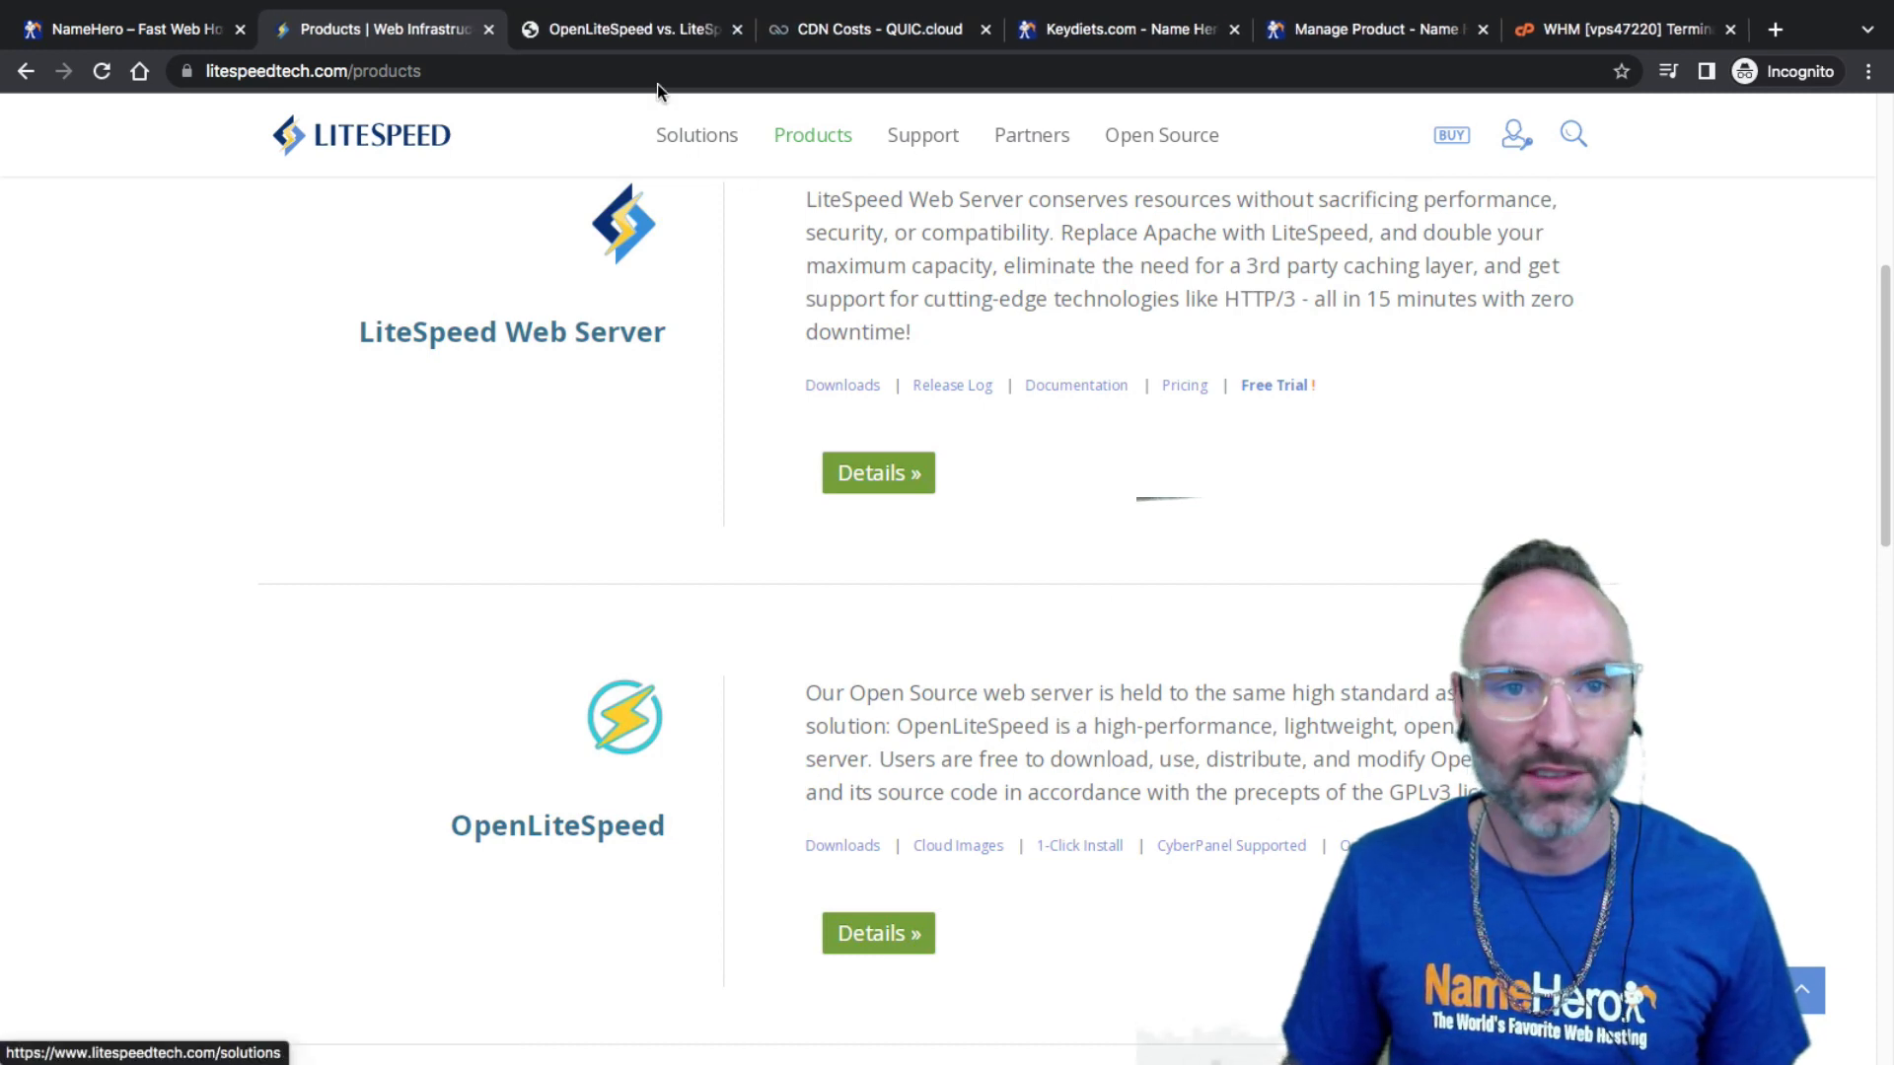
click(621, 16)
scroll(709, 498, down, 8)
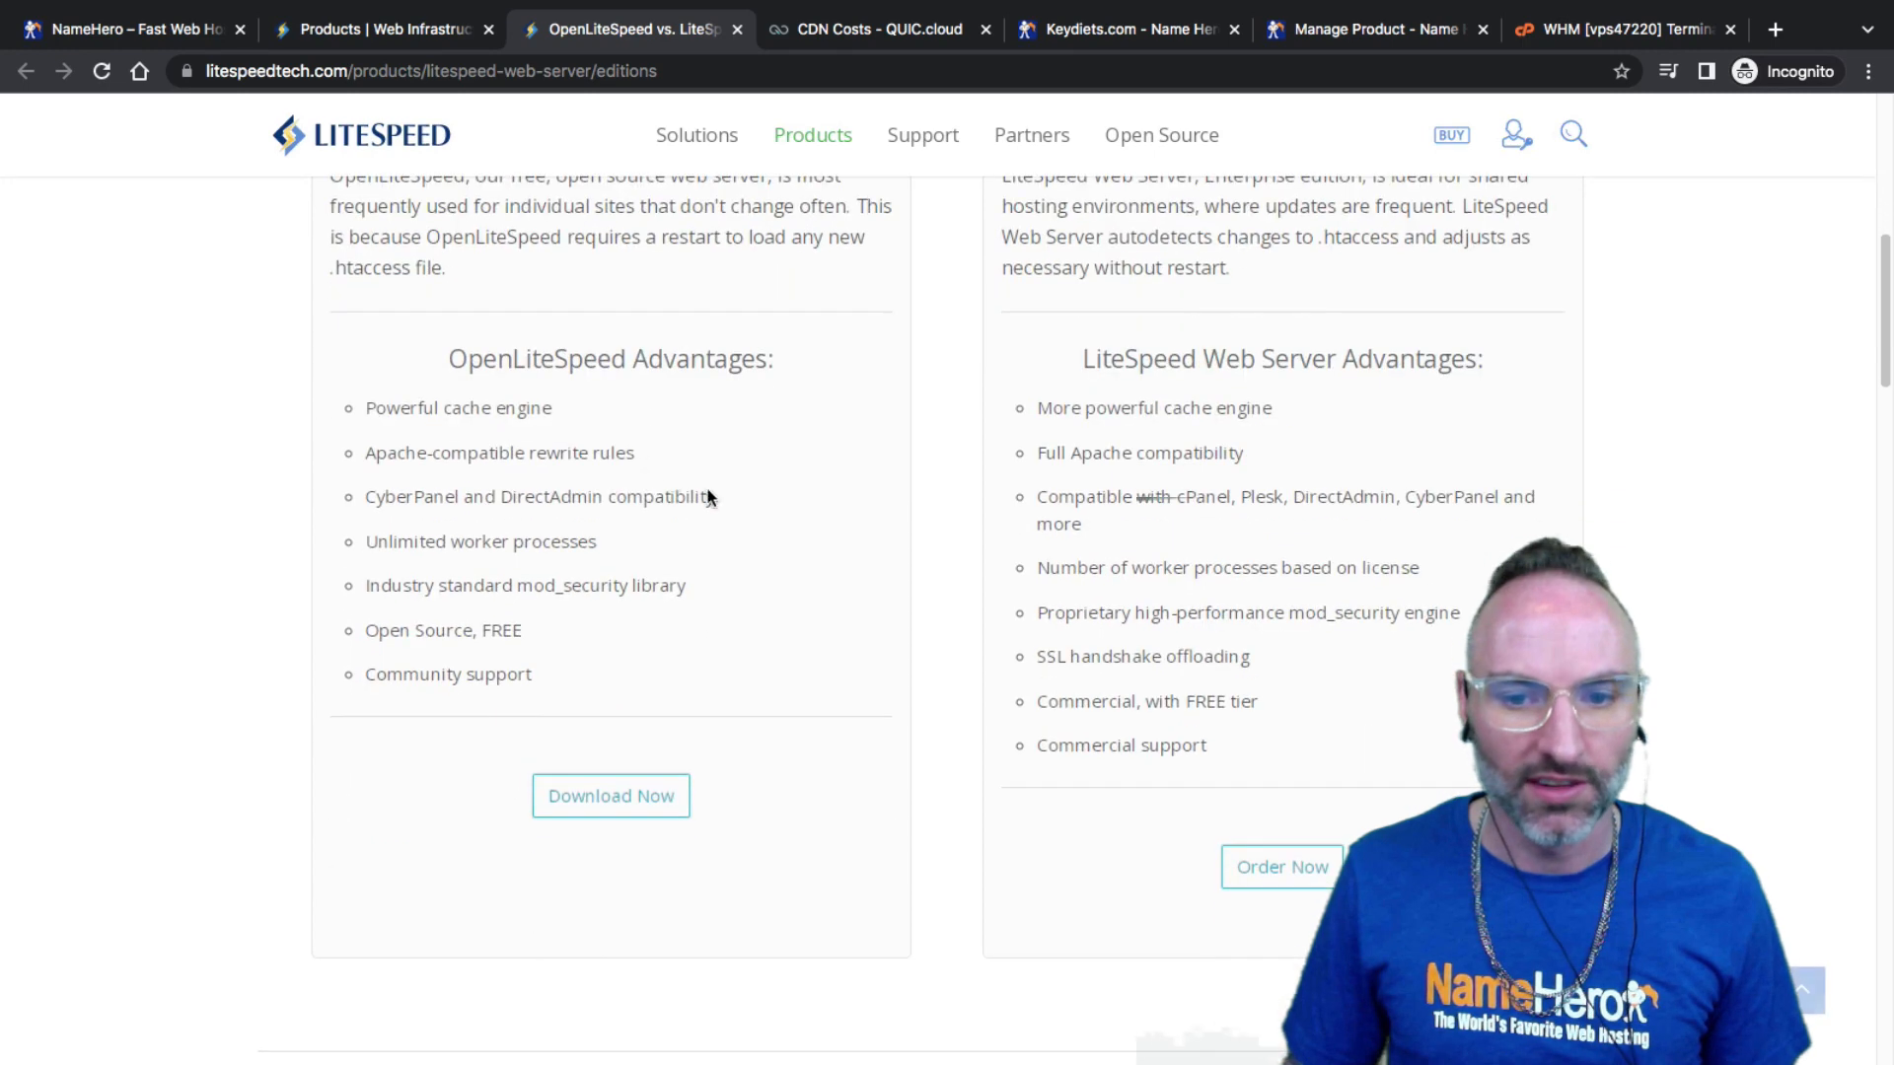
drag(378, 408, 426, 453)
click(424, 477)
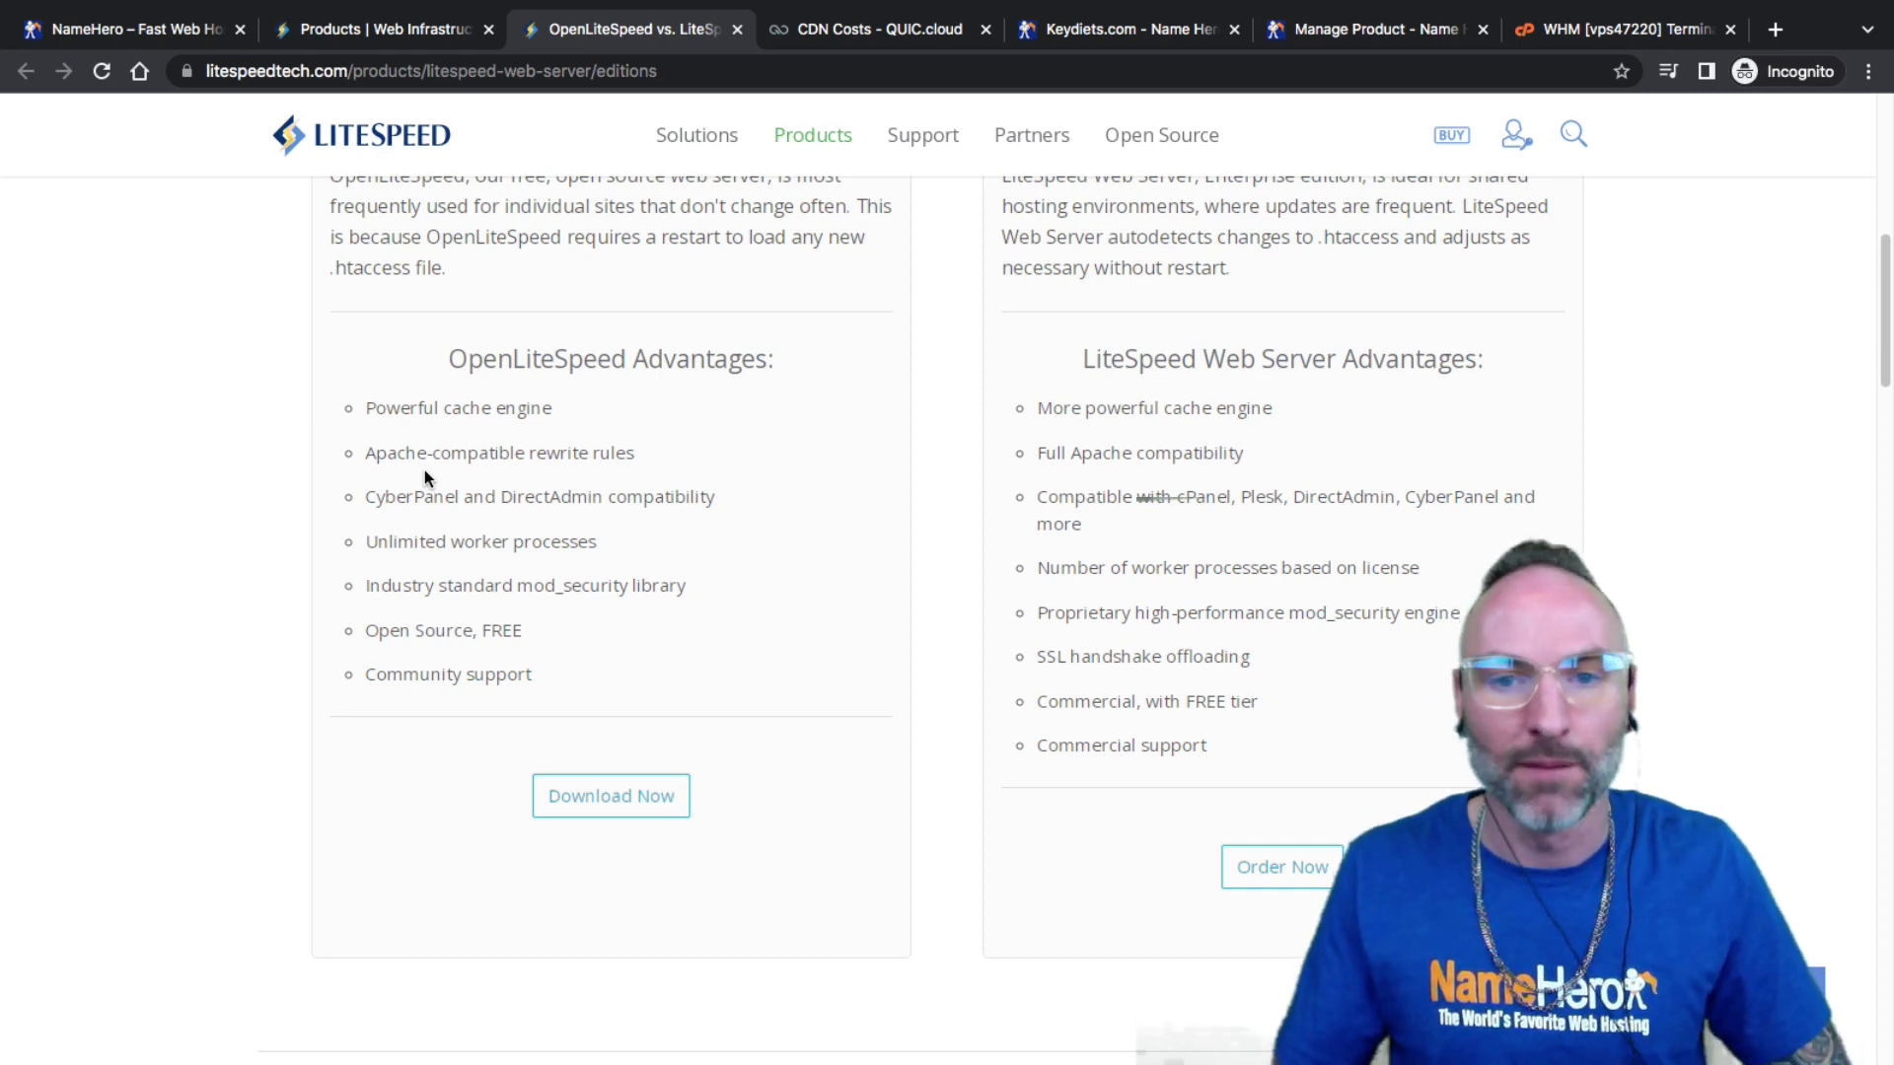
Examine OpenLiteSpeed's CyberPanel and DirectAdmin compatibility and its remaining advantages down to community support
drag(474, 496, 366, 496)
click(624, 509)
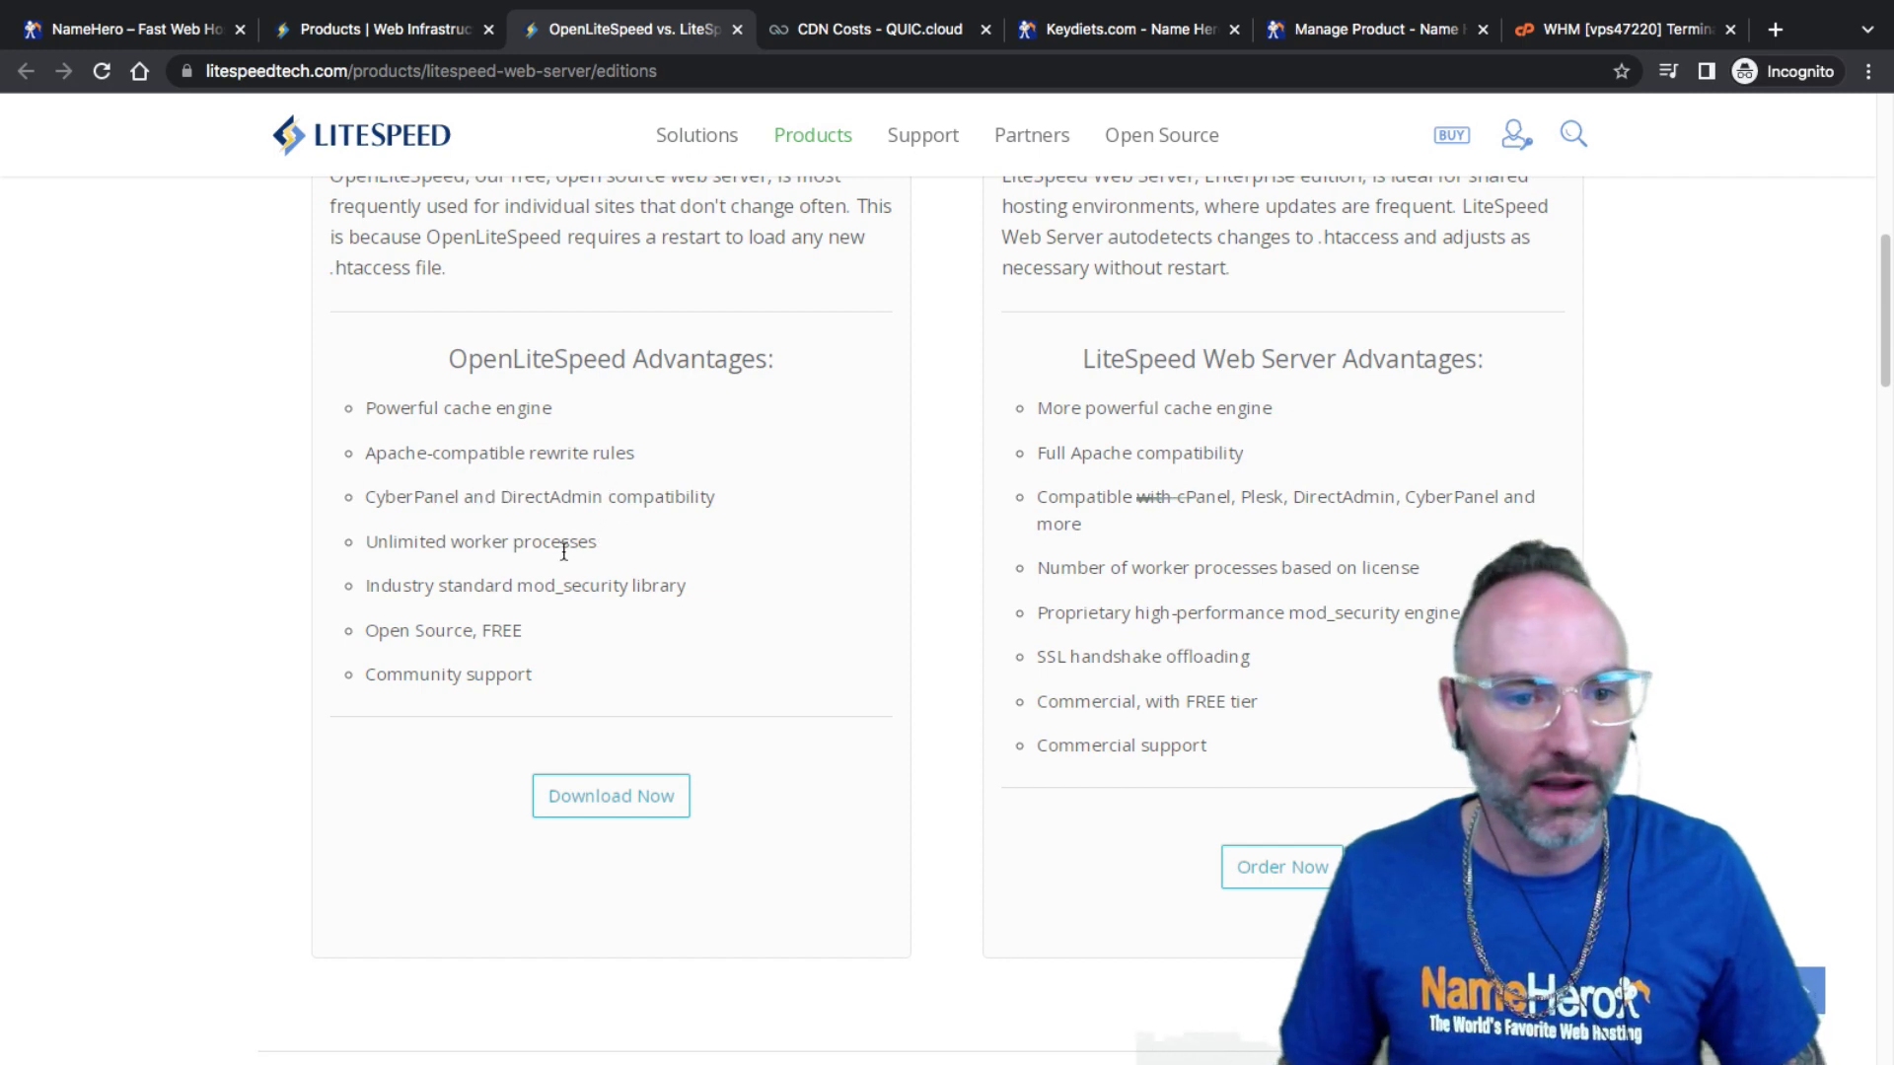
drag(565, 552, 598, 548)
drag(400, 497, 562, 488)
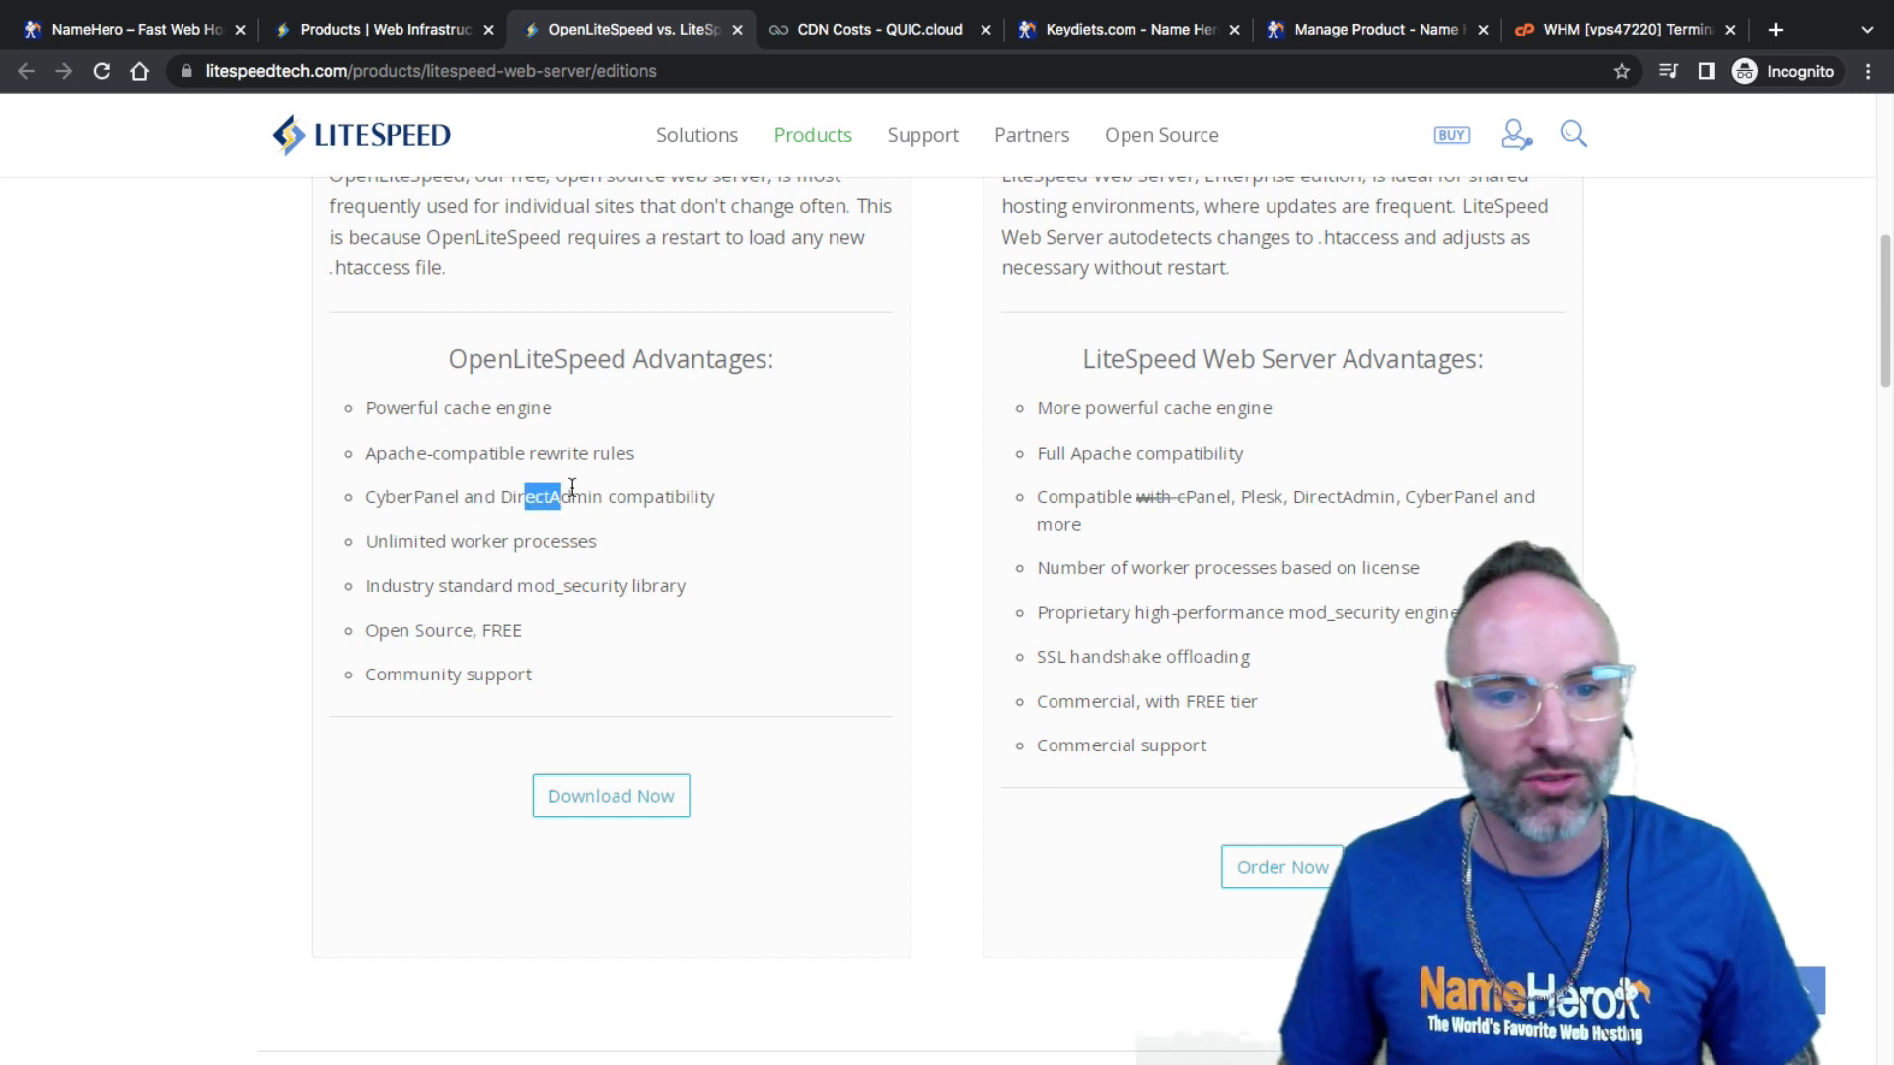
click(595, 486)
drag(732, 495, 572, 485)
click(434, 513)
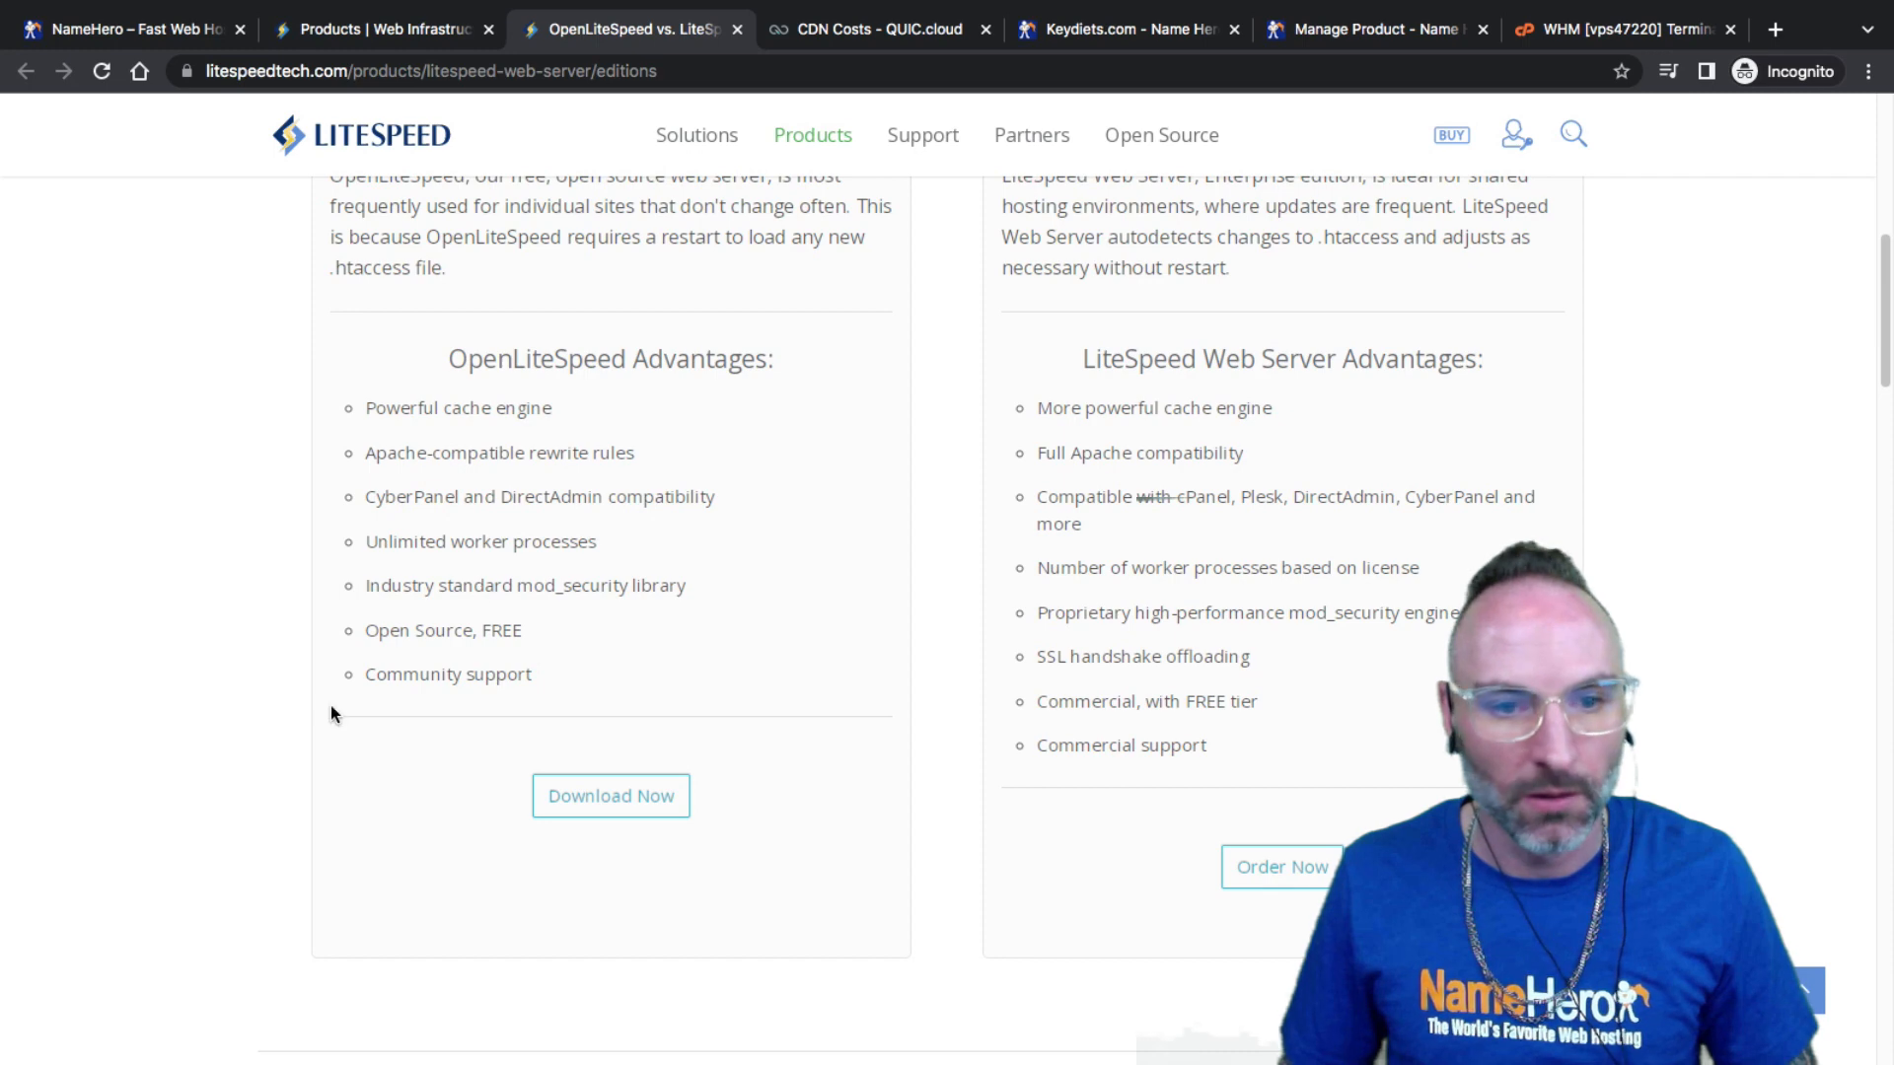
drag(398, 549, 537, 679)
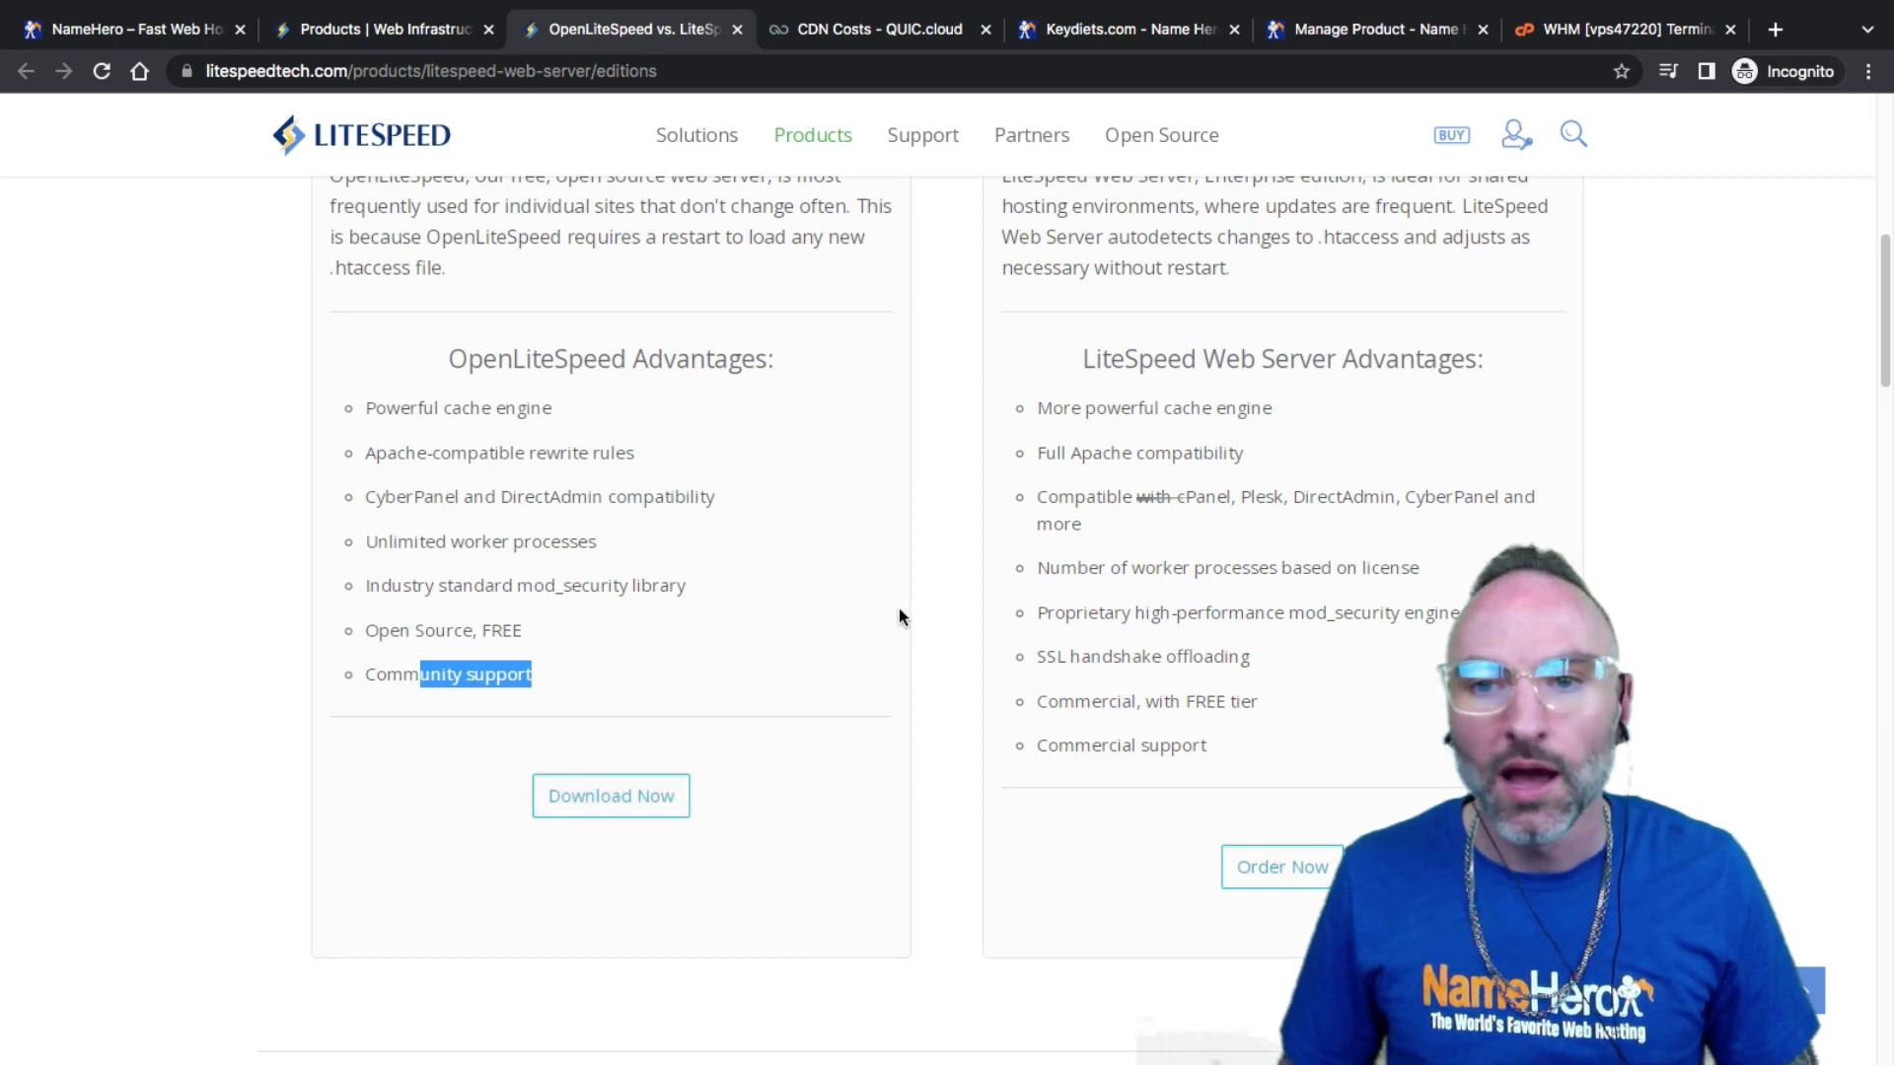
Examine the LiteSpeed Web Server advantages, covering cache engine, Apache compatibility, supported control panels and license-based worker processes
drag(1052, 406, 1202, 410)
drag(1191, 409, 1280, 453)
click(1124, 455)
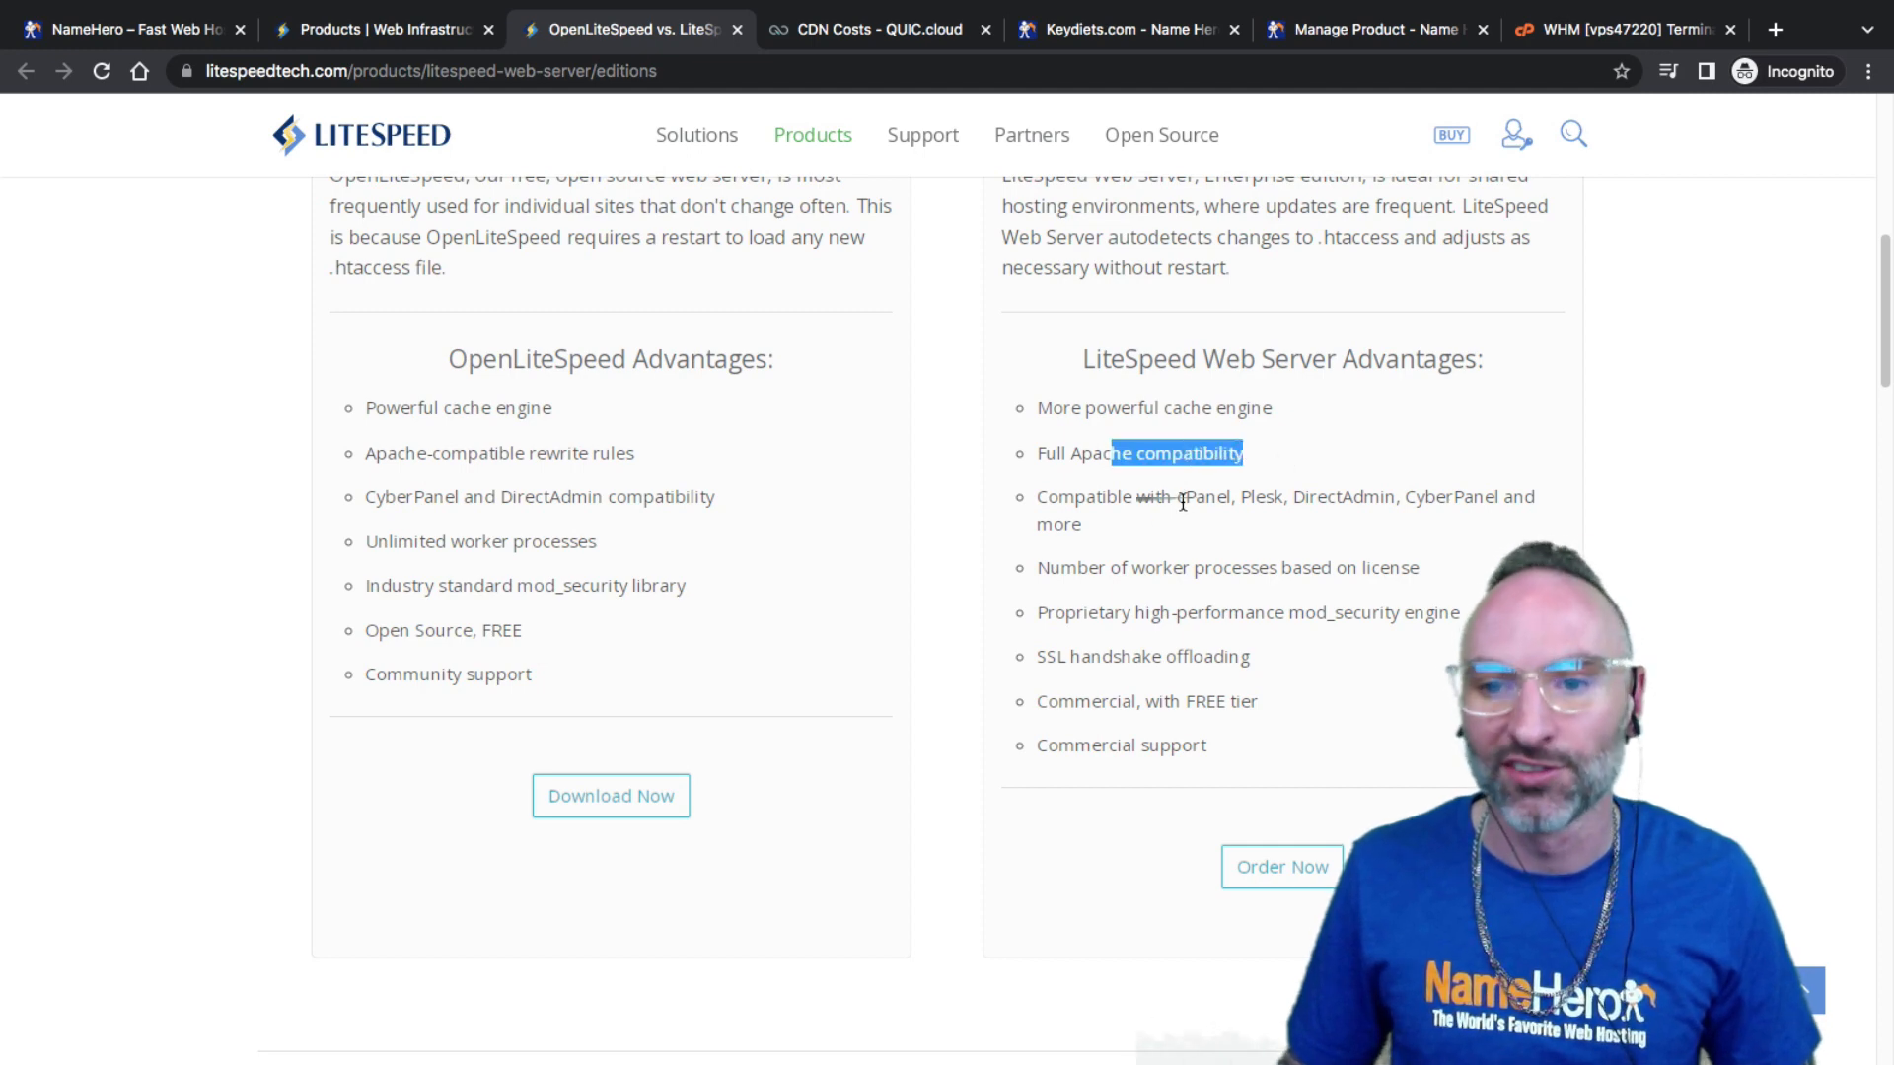
drag(1186, 498, 1464, 497)
click(1347, 497)
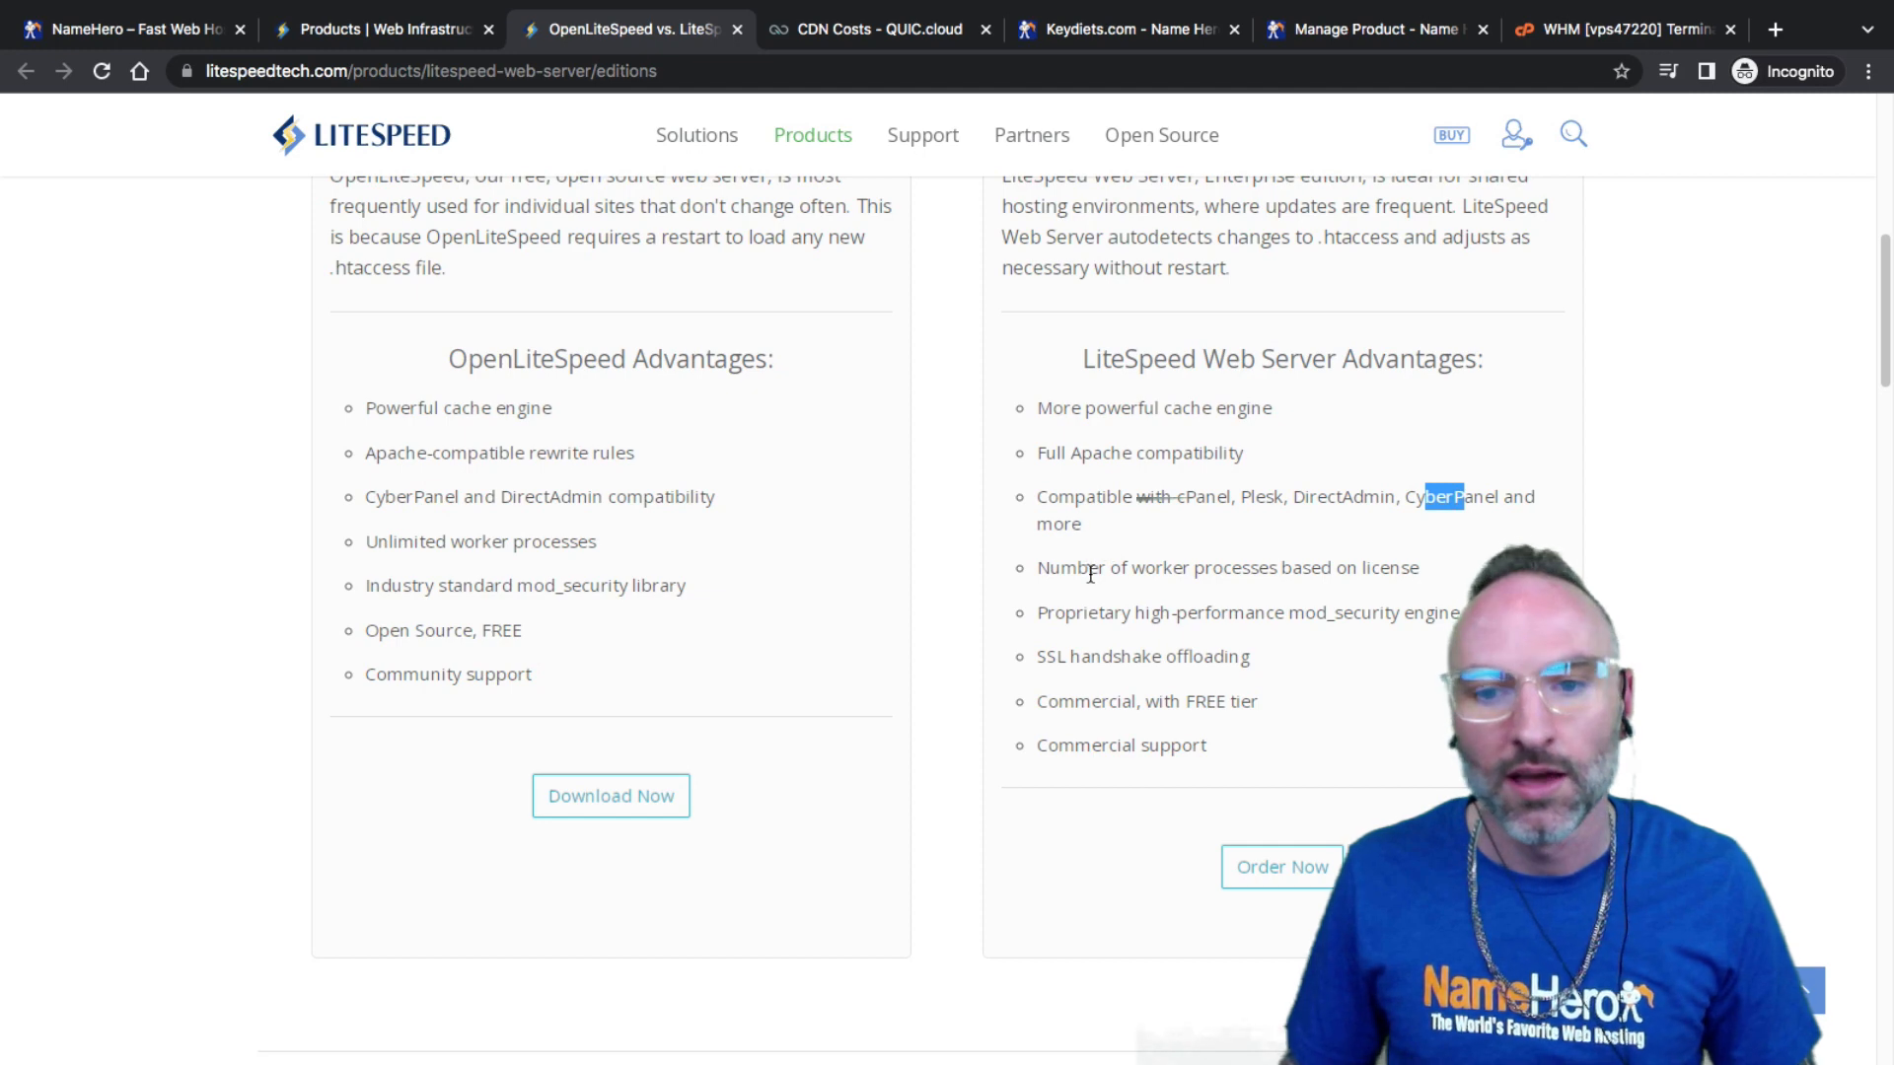
drag(1077, 567, 1191, 577)
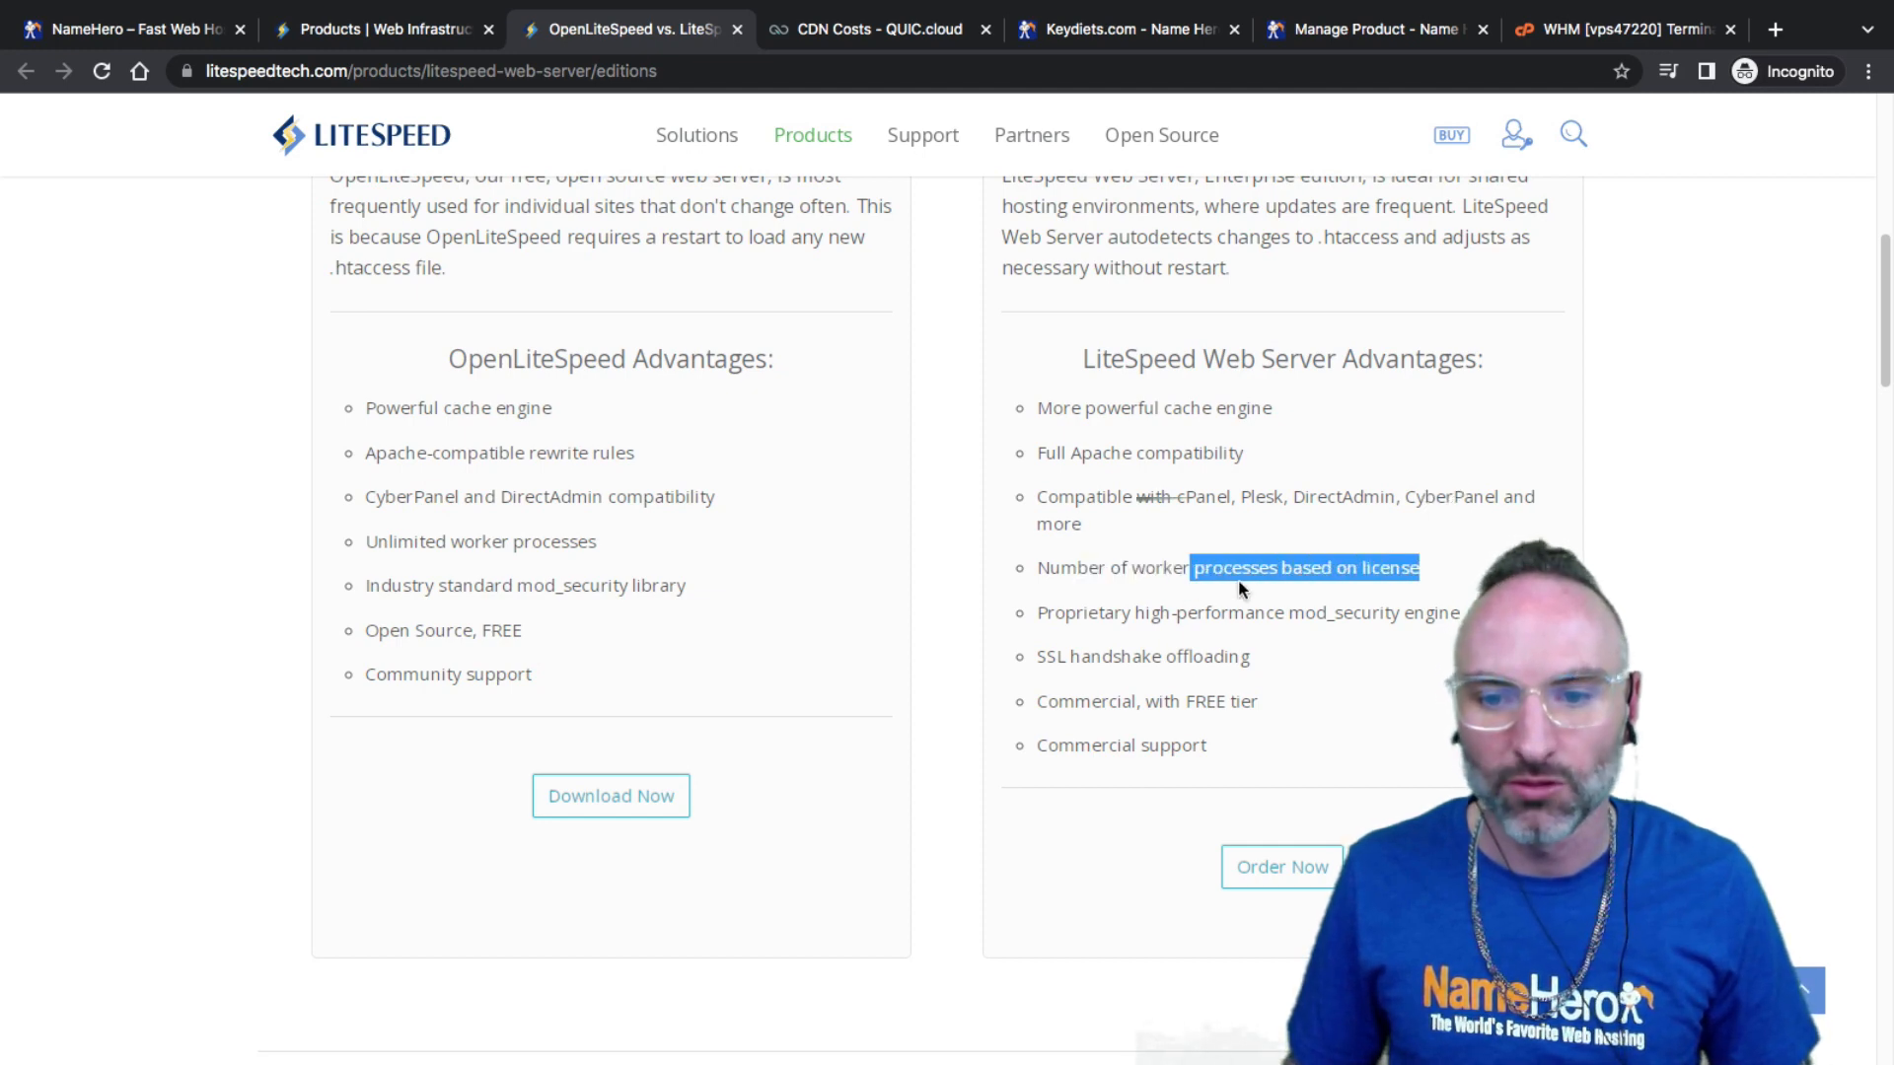
Open the LiteSpeed Web Server order pricing and compare the Free Starter, Site Owner and Site Owner Plus plans
click(1273, 864)
scroll(988, 632, down, 3)
scroll(988, 632, down, 4)
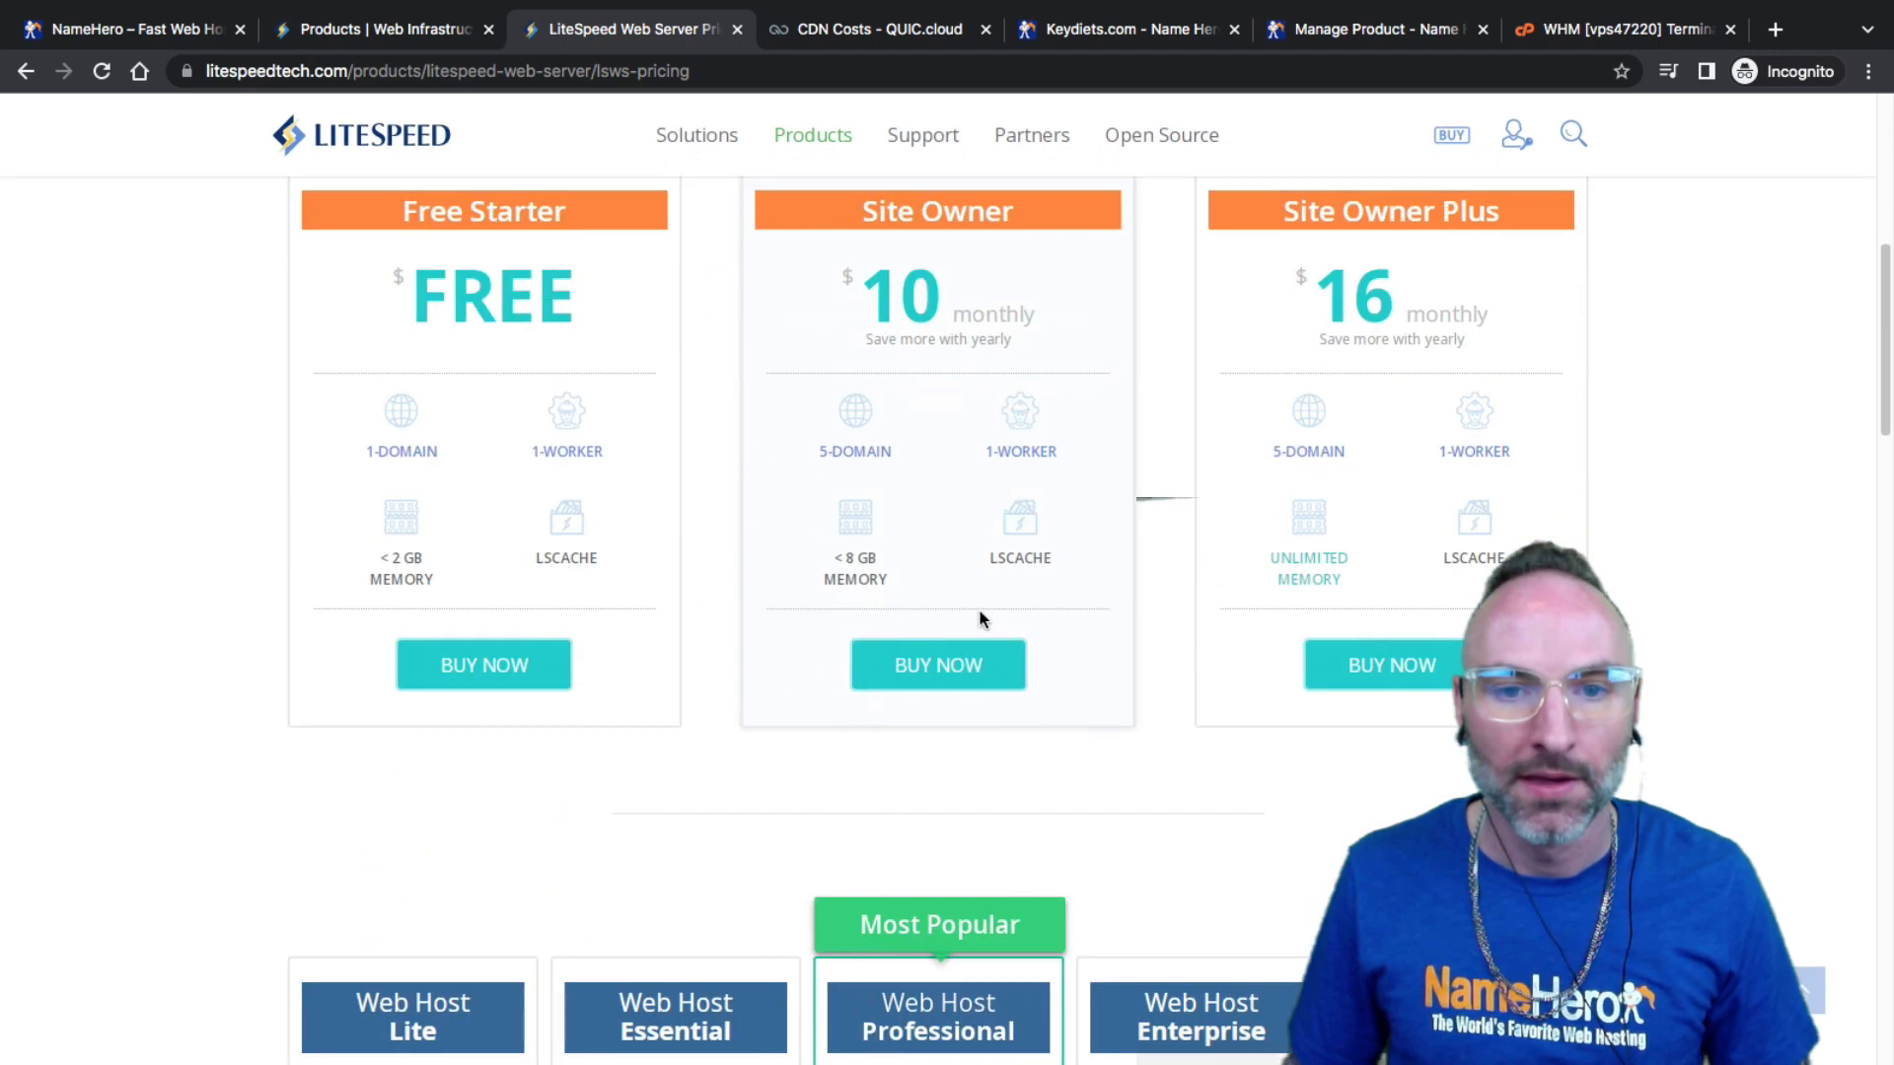
scroll(1085, 572, up, 2)
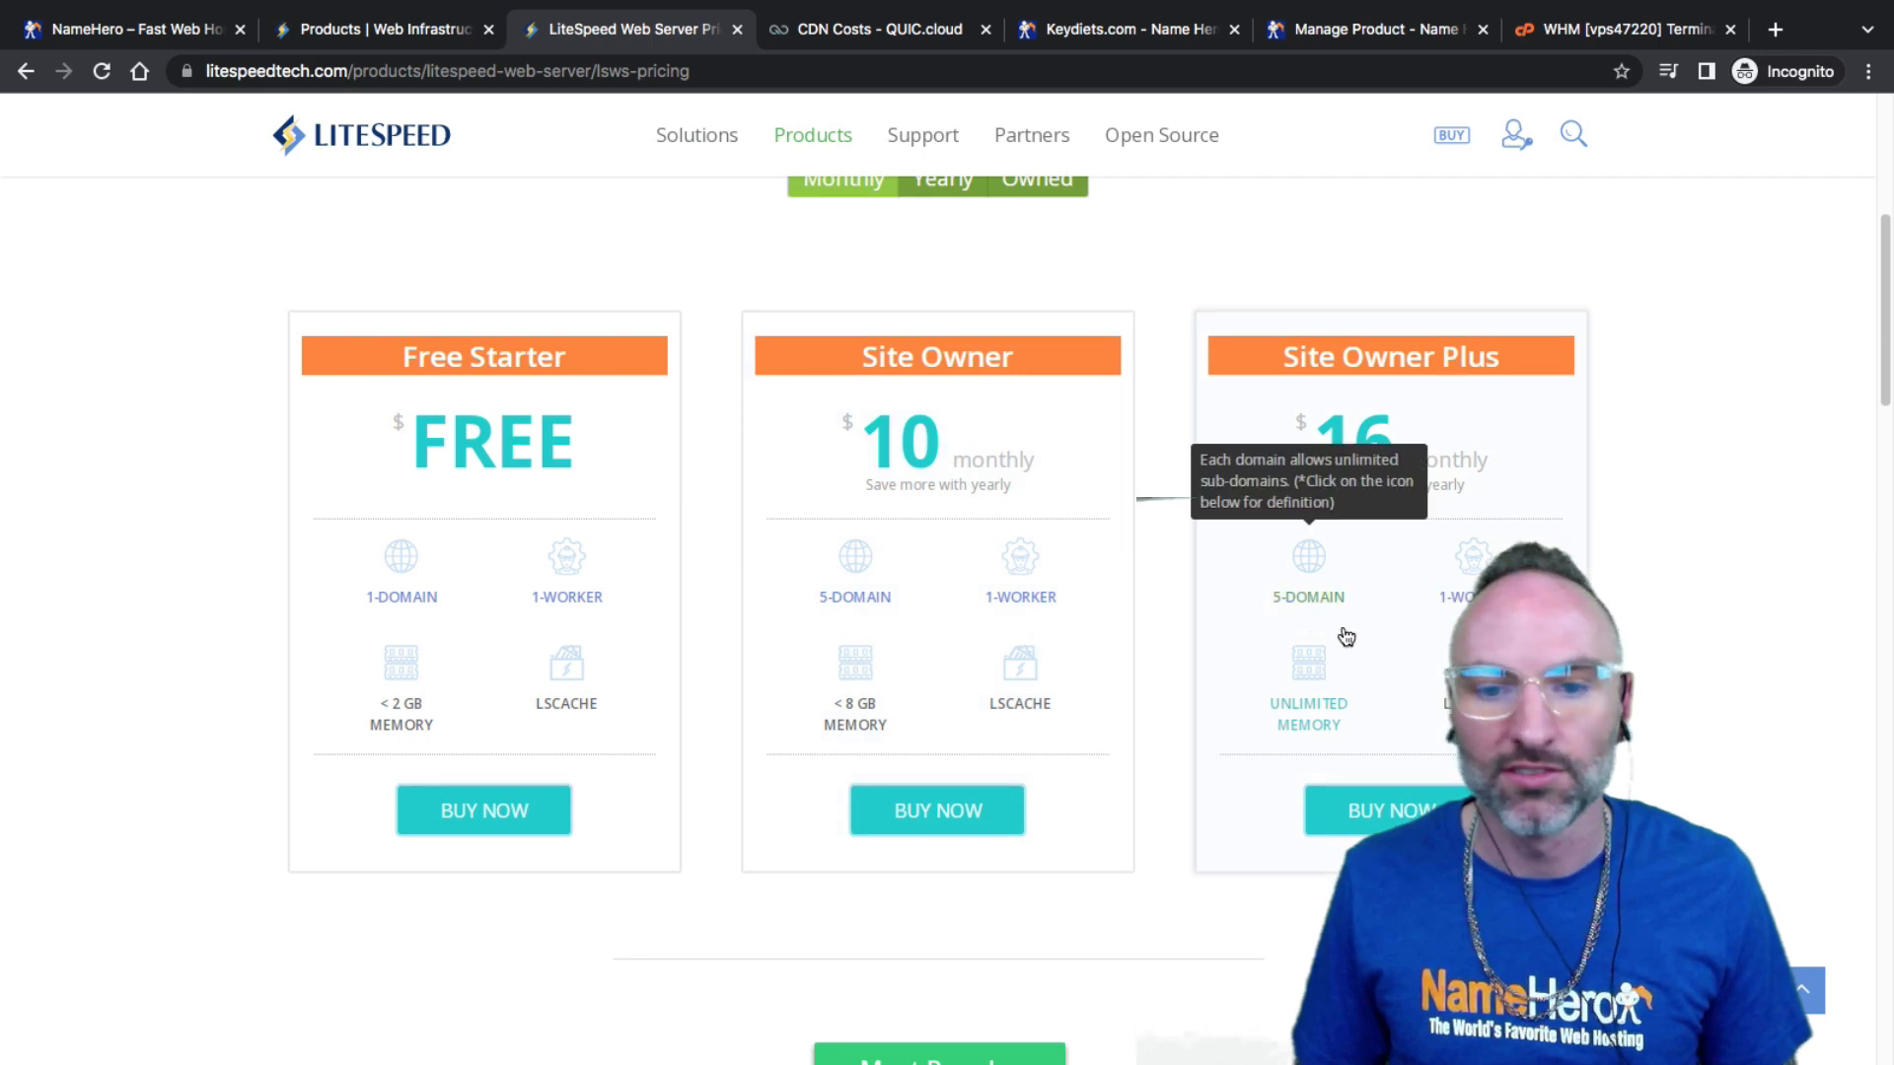
scroll(1223, 473, down, 3)
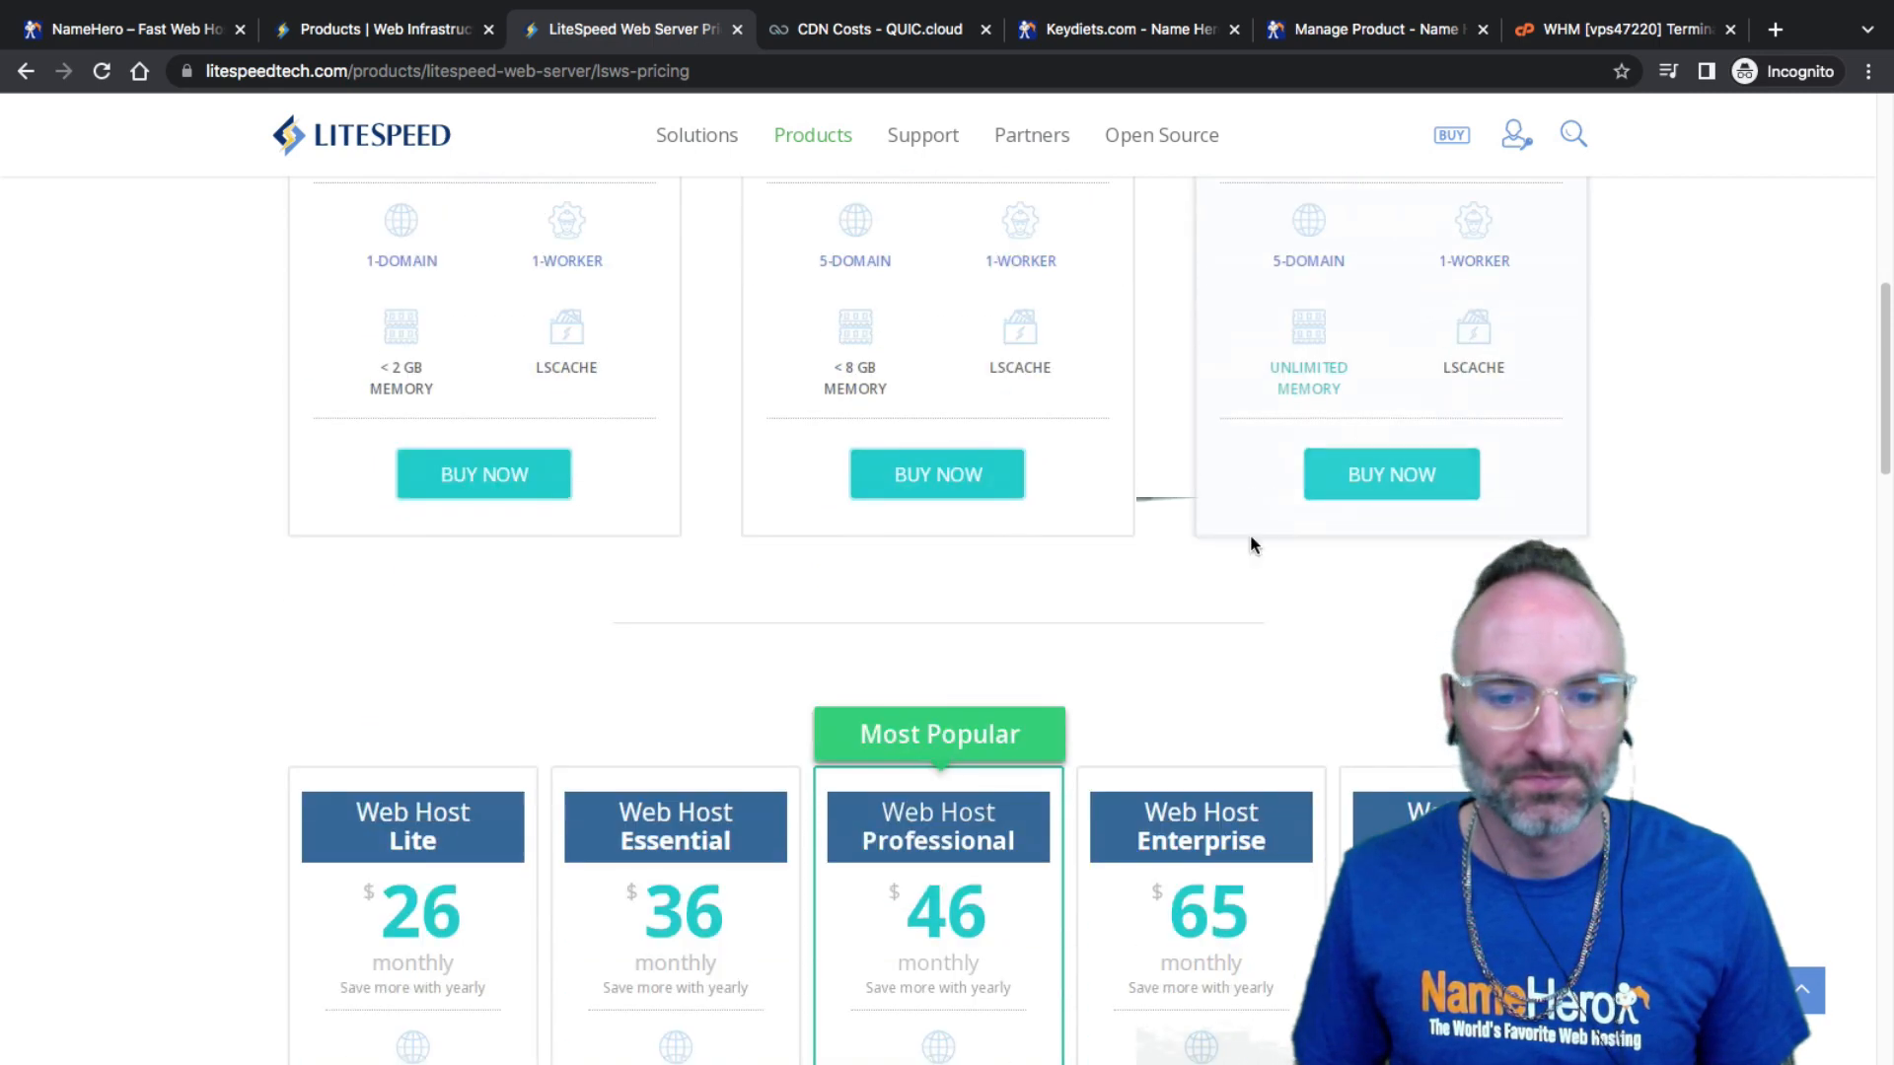
Return to the VPS's Manage Product page and re-examine its LiteSpeed Web Server option
click(148, 30)
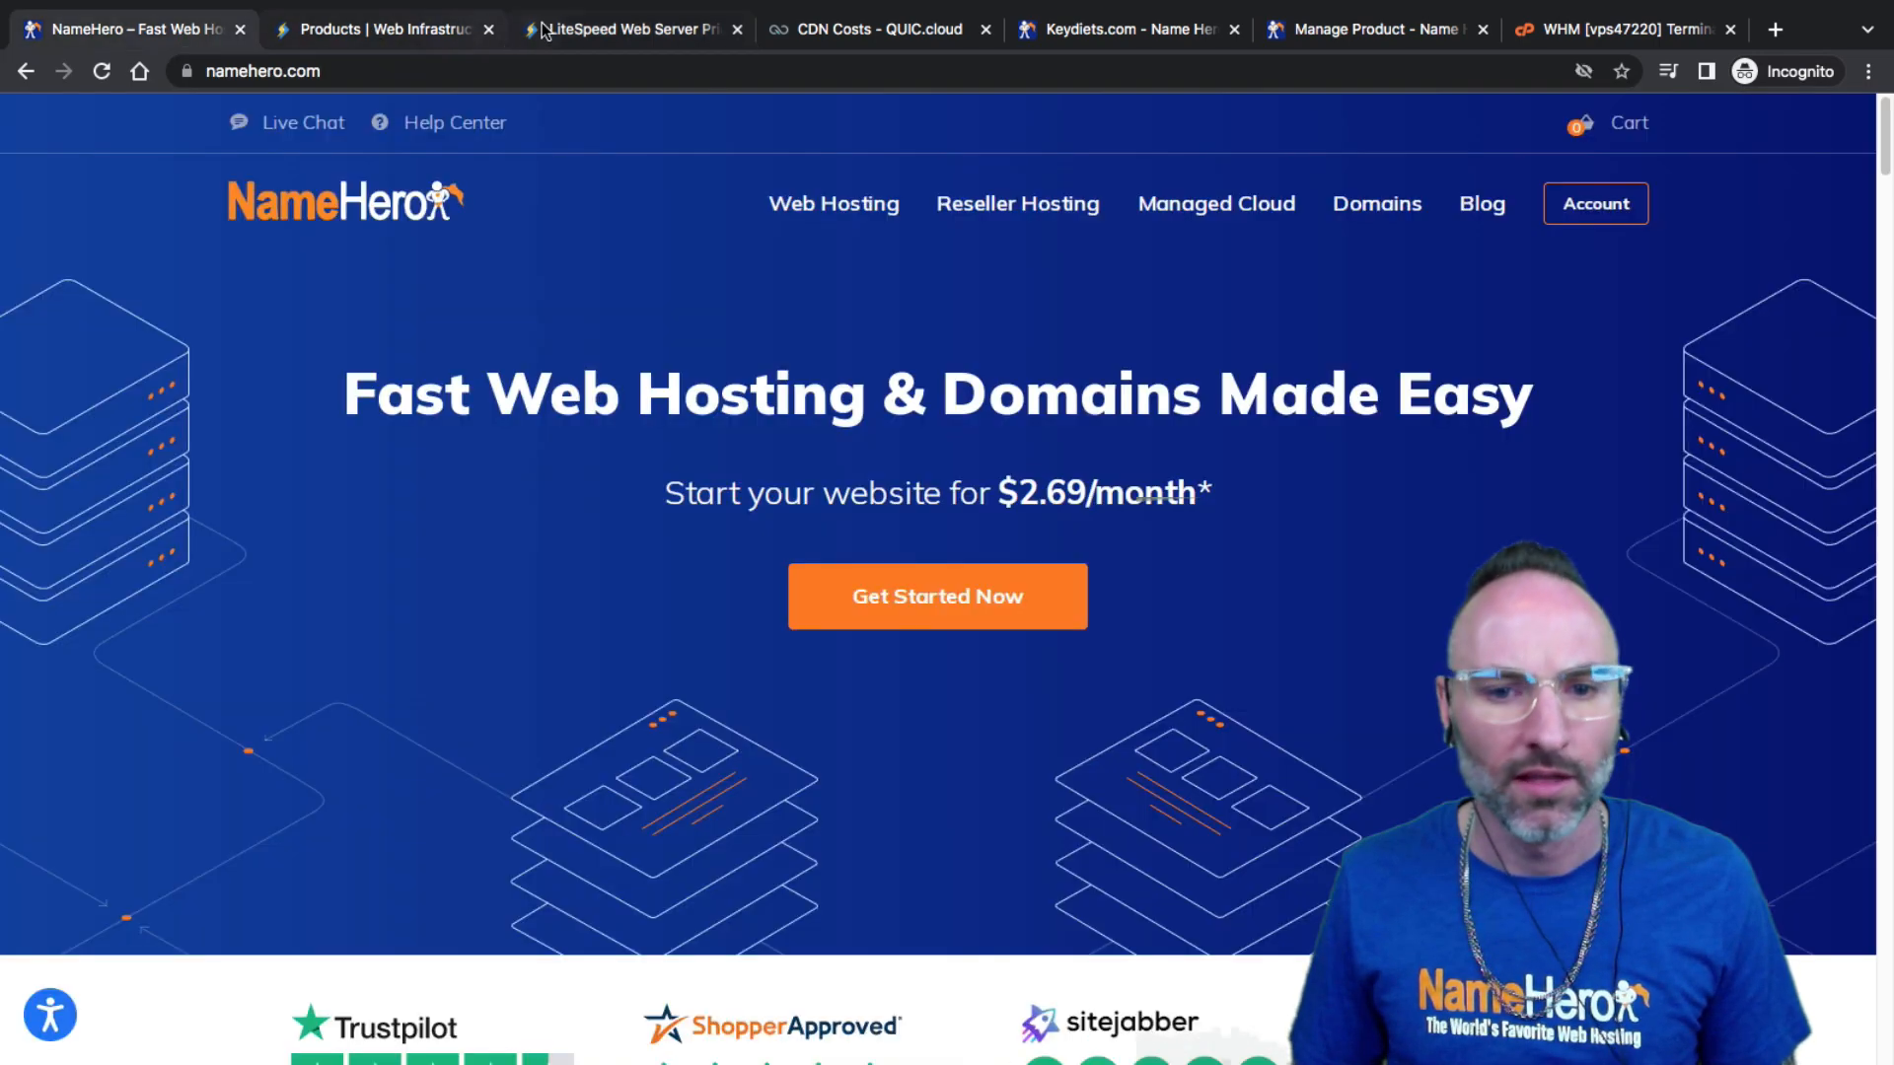
click(1150, 32)
click(1376, 30)
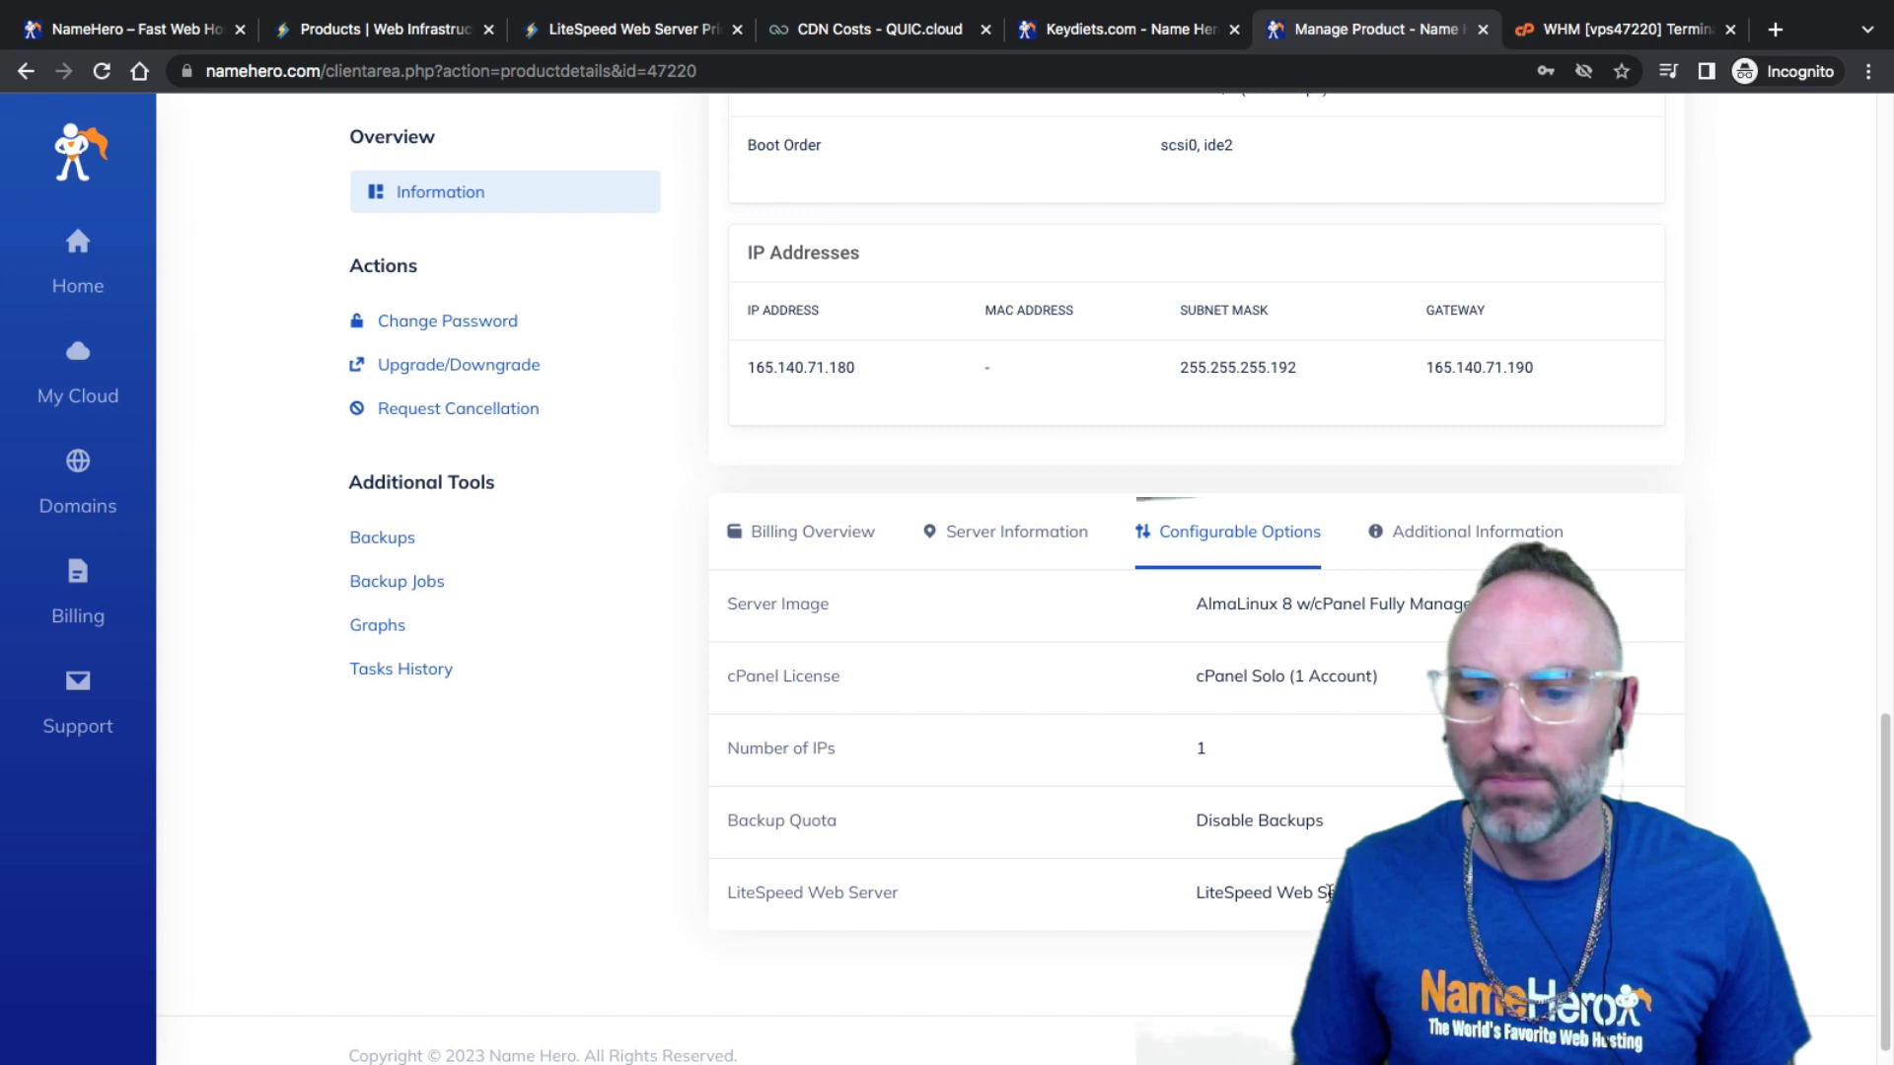
drag(1327, 892, 1214, 892)
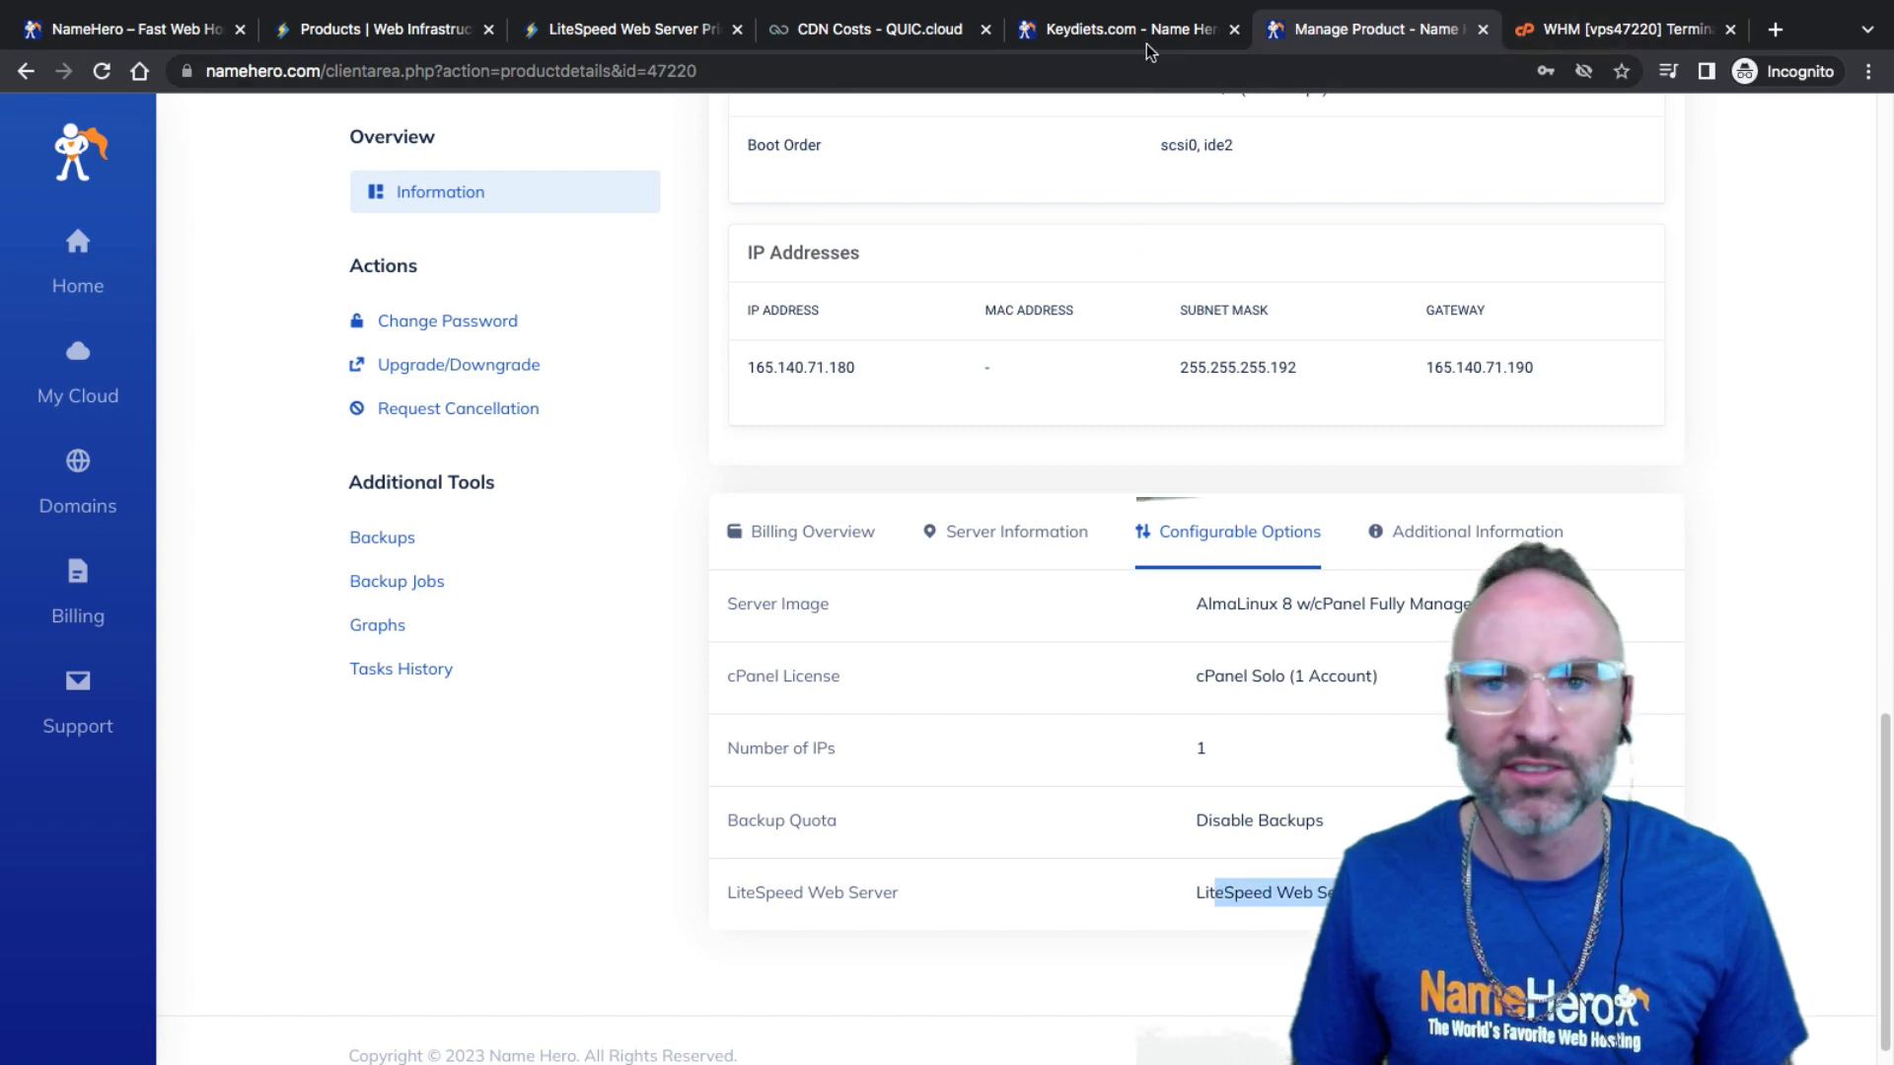
Switch back to the LiteSpeed Web Server pricing and compare the Web Host plans from Lite to Elite
click(873, 29)
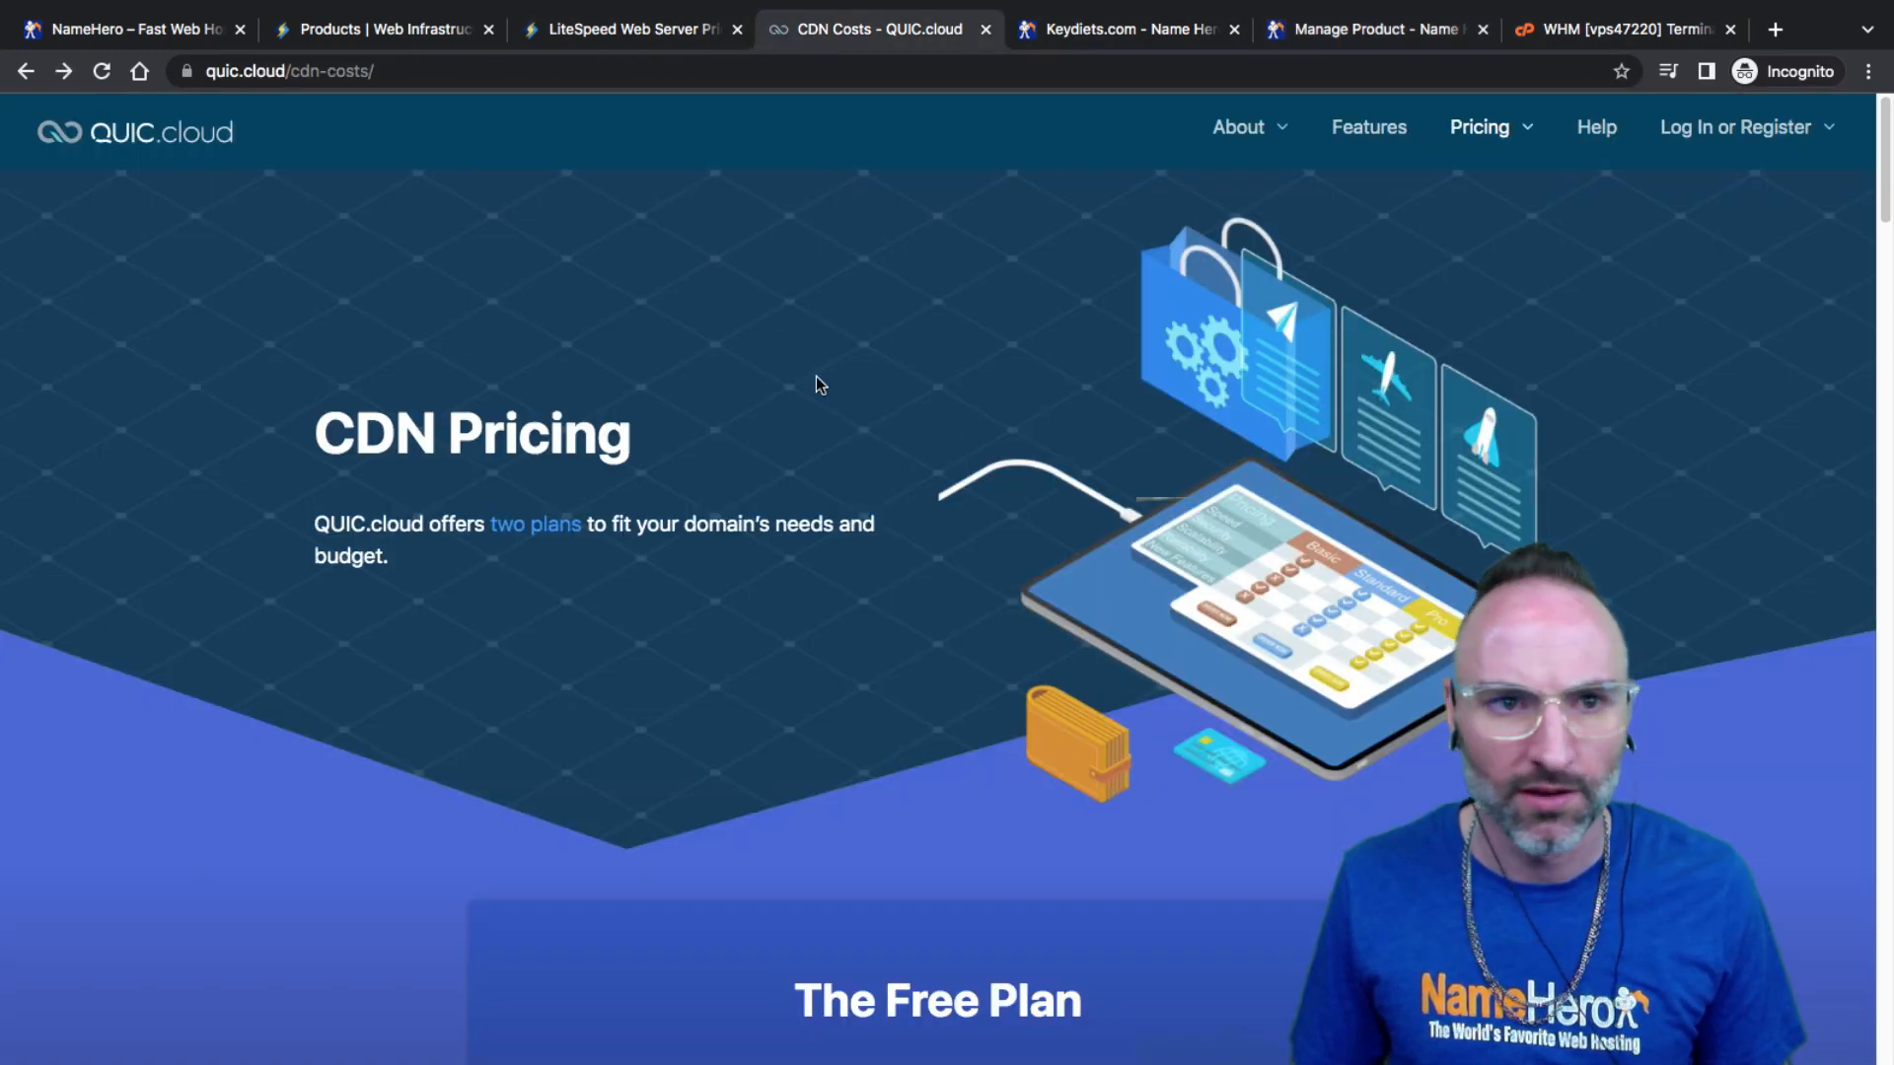
click(631, 30)
scroll(909, 625, down, 5)
scroll(909, 624, up, 3)
scroll(909, 624, down, 2)
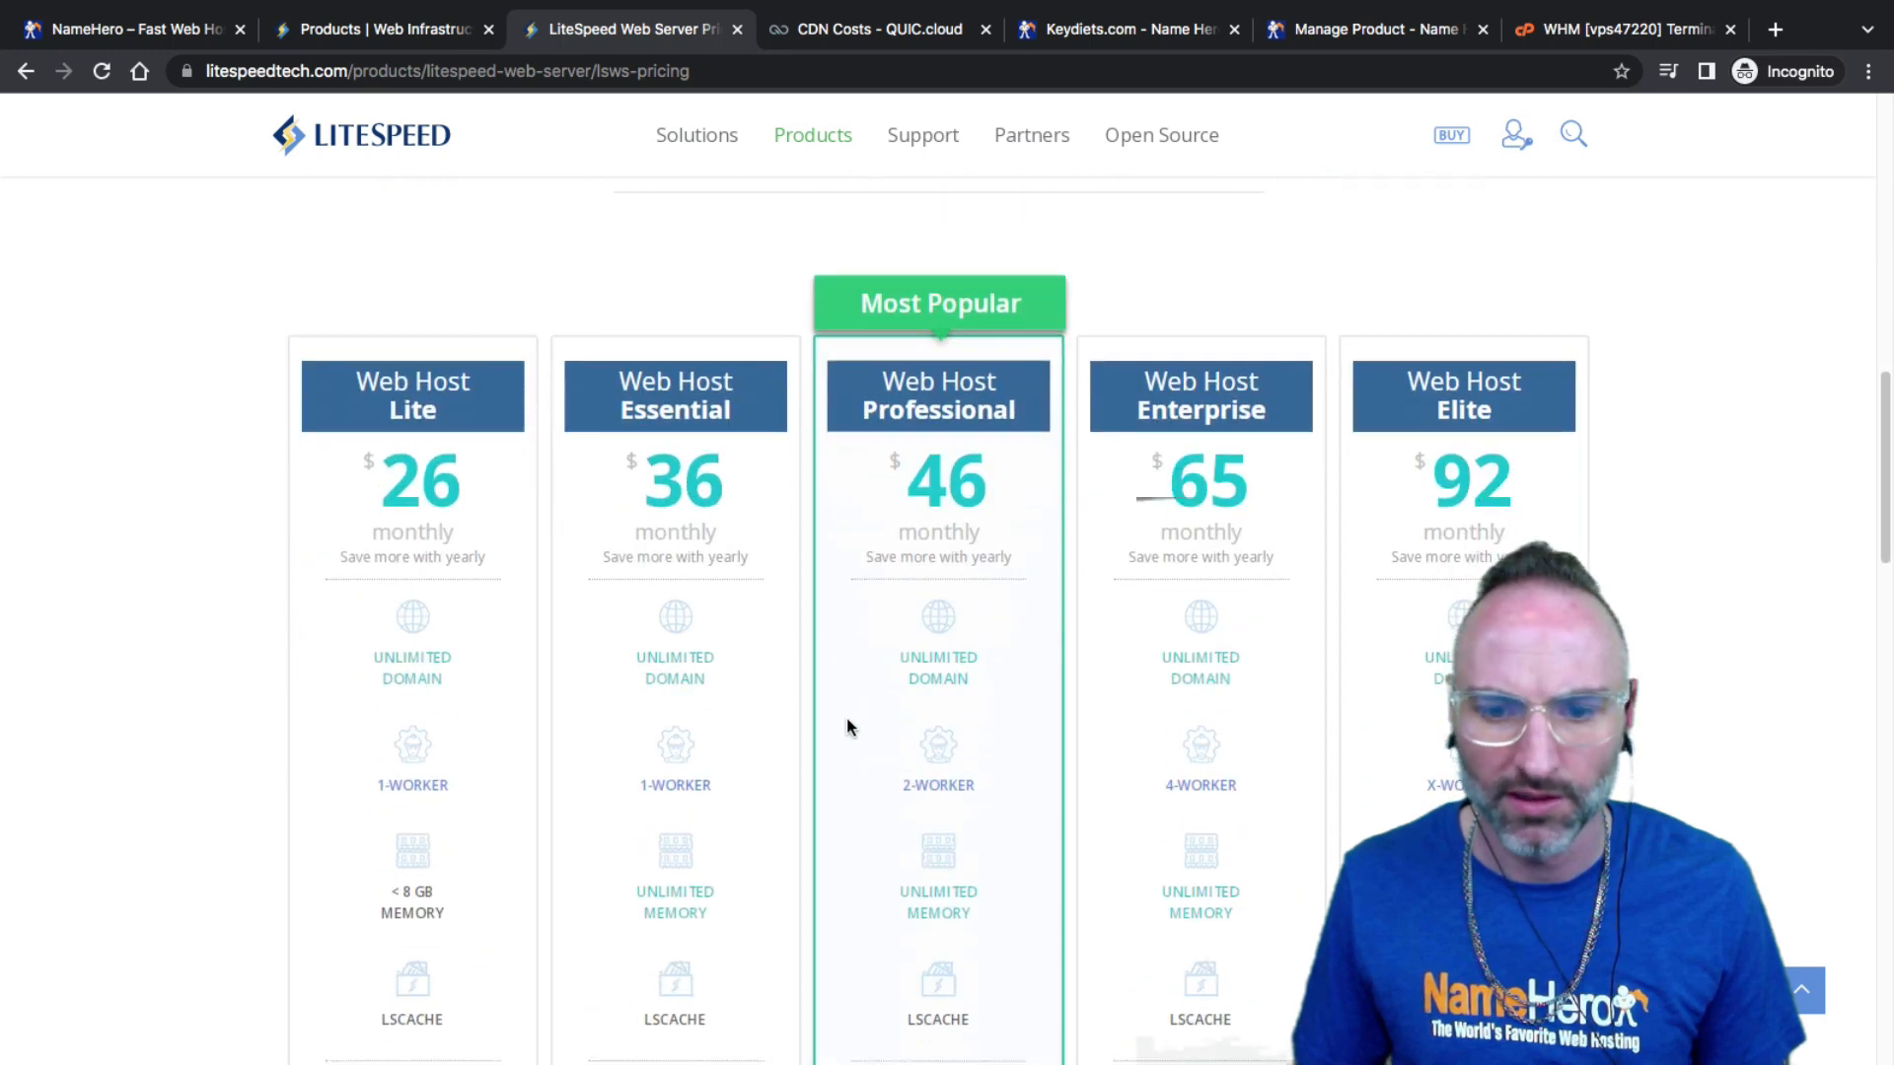
scroll(928, 717, down, 2)
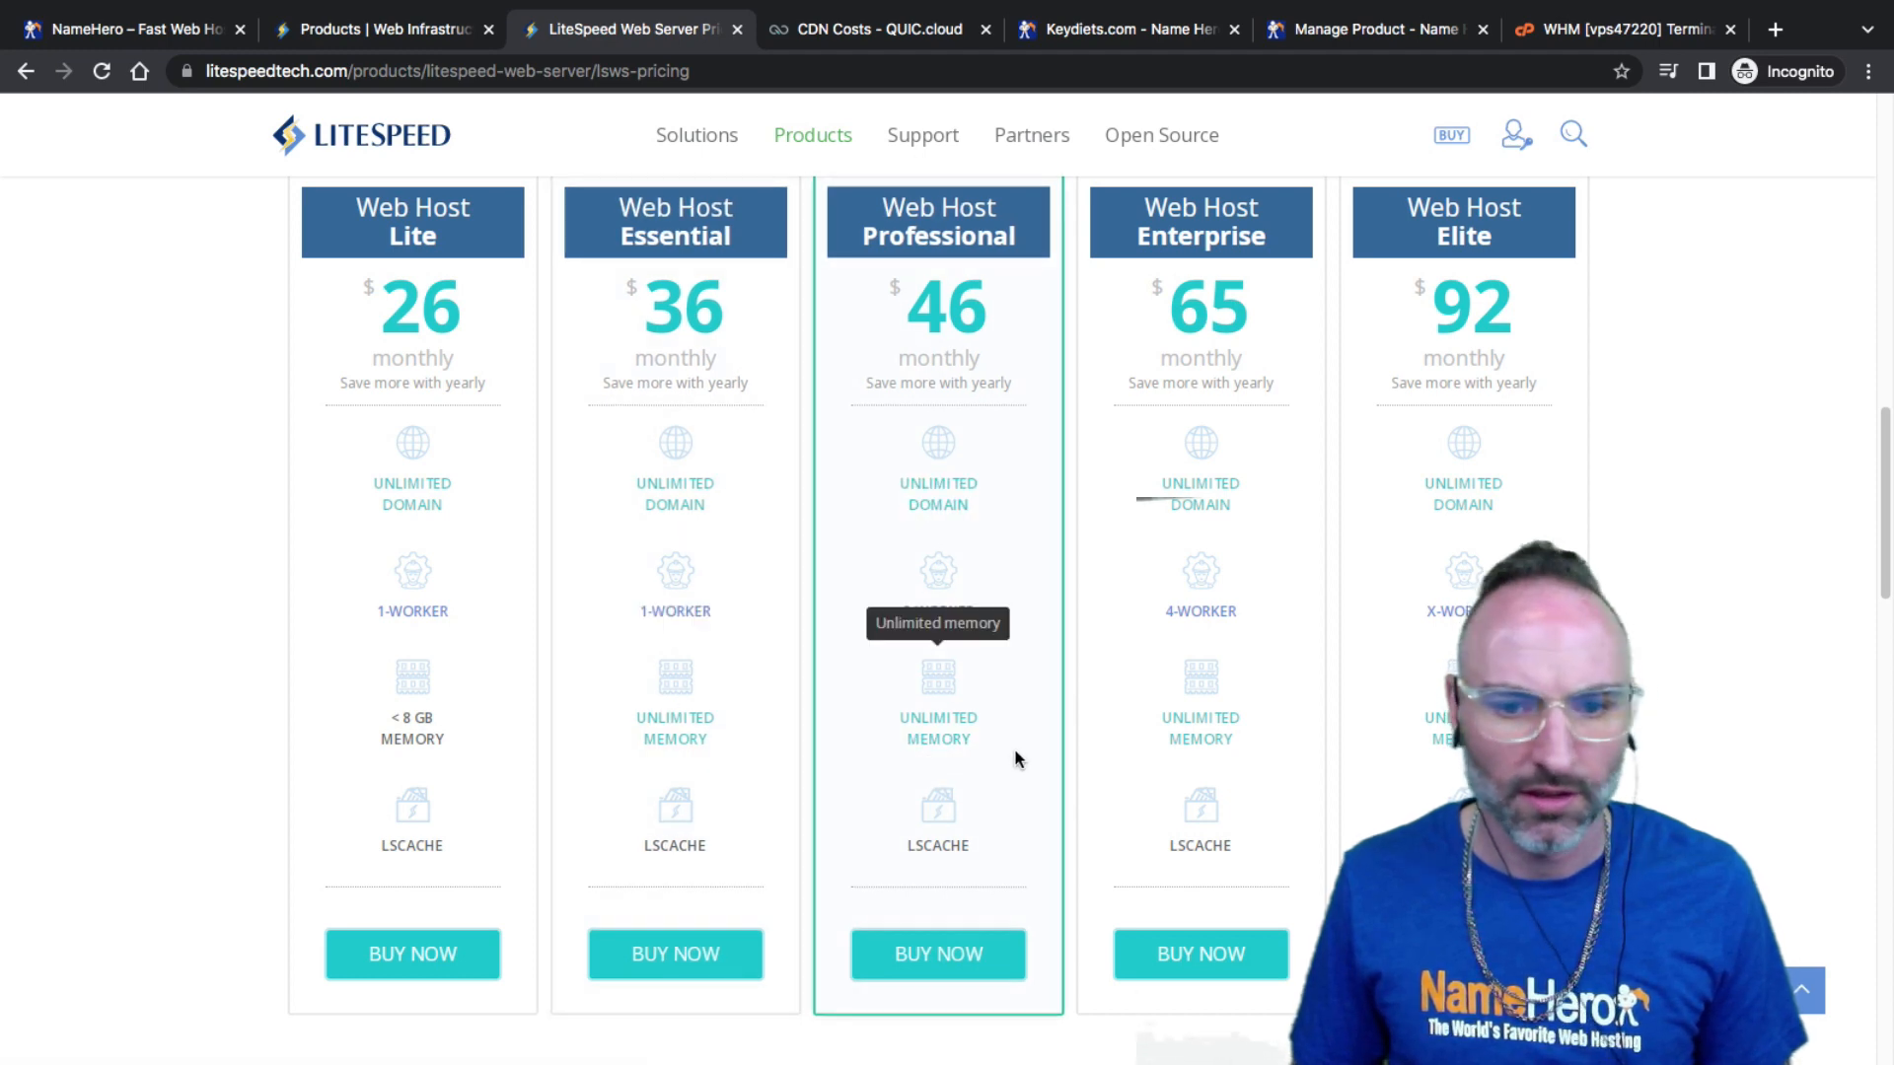
Examine the Web Host Professional plan's price, domain limit, worker processes and memory allowance in the LiteSpeed pricing
scroll(947, 464, down, 1)
scroll(939, 399, up, 1)
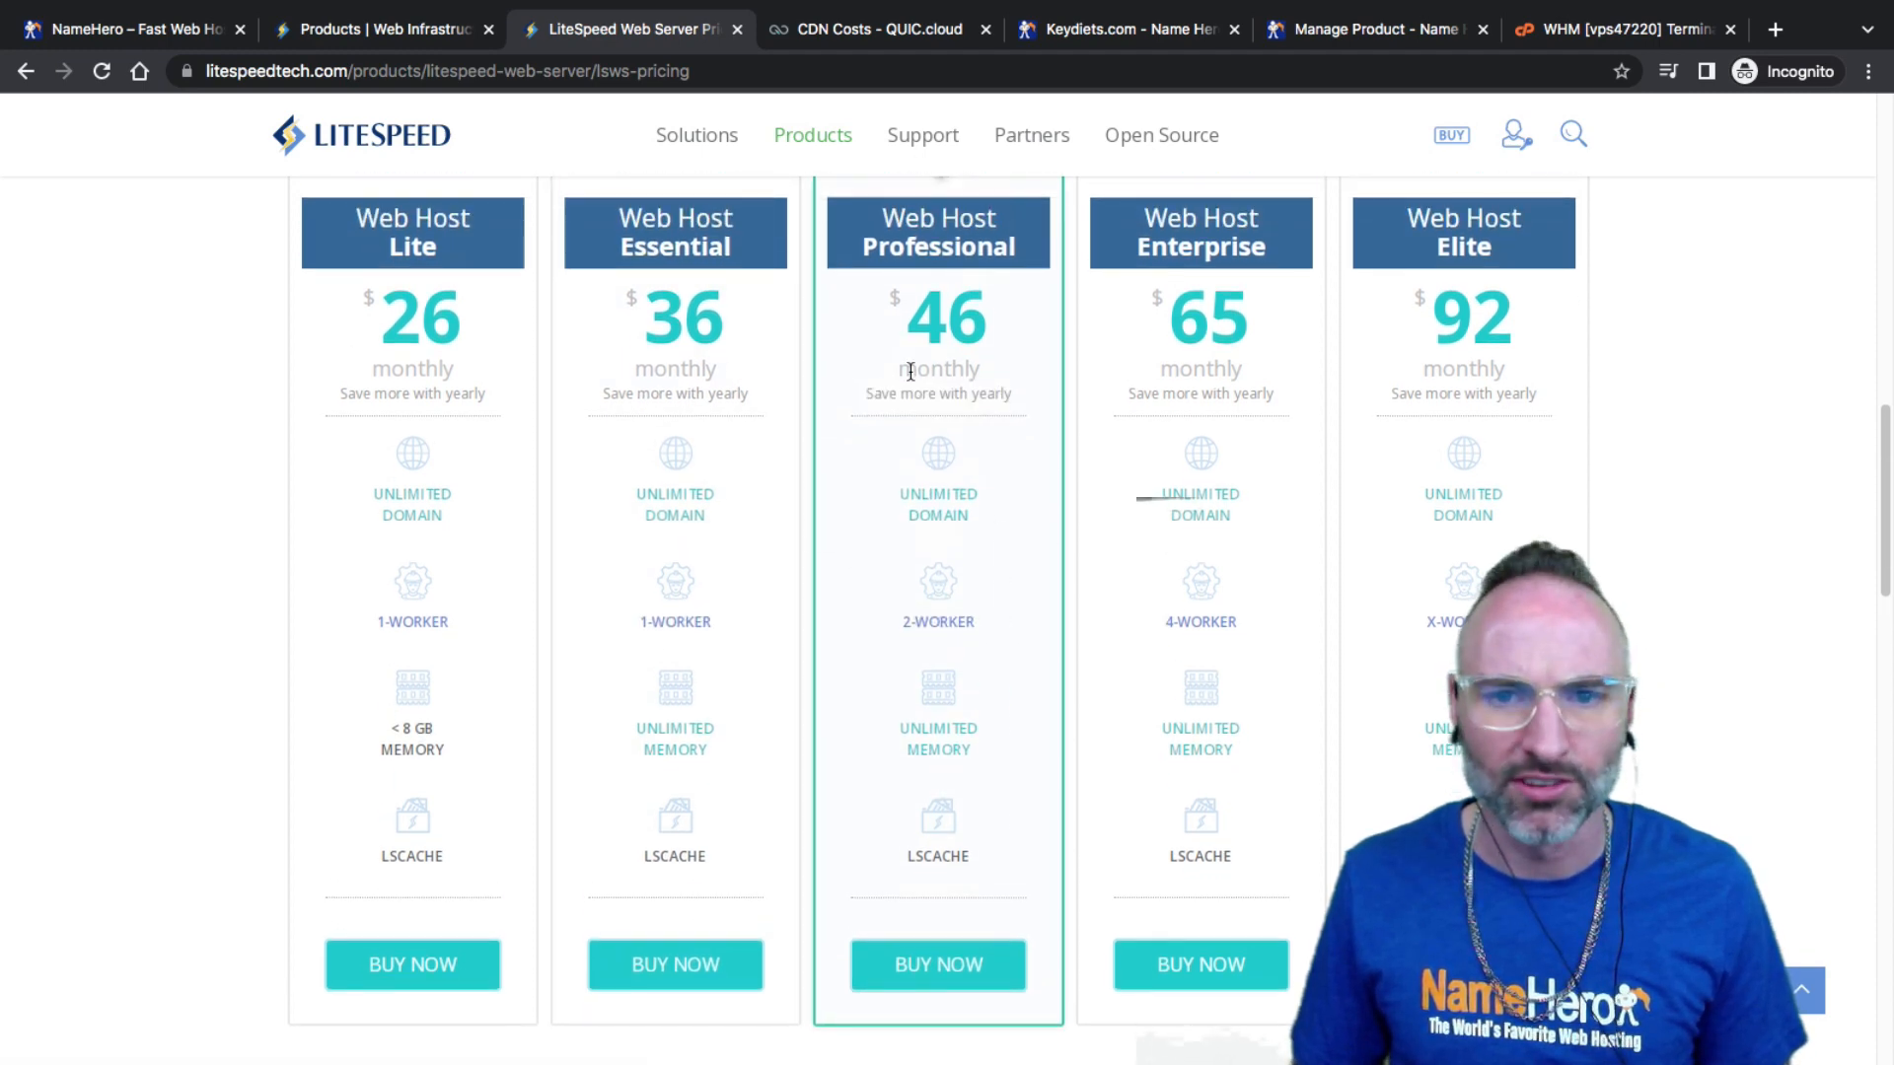
scroll(938, 647, down, 1)
scroll(946, 416, up, 1)
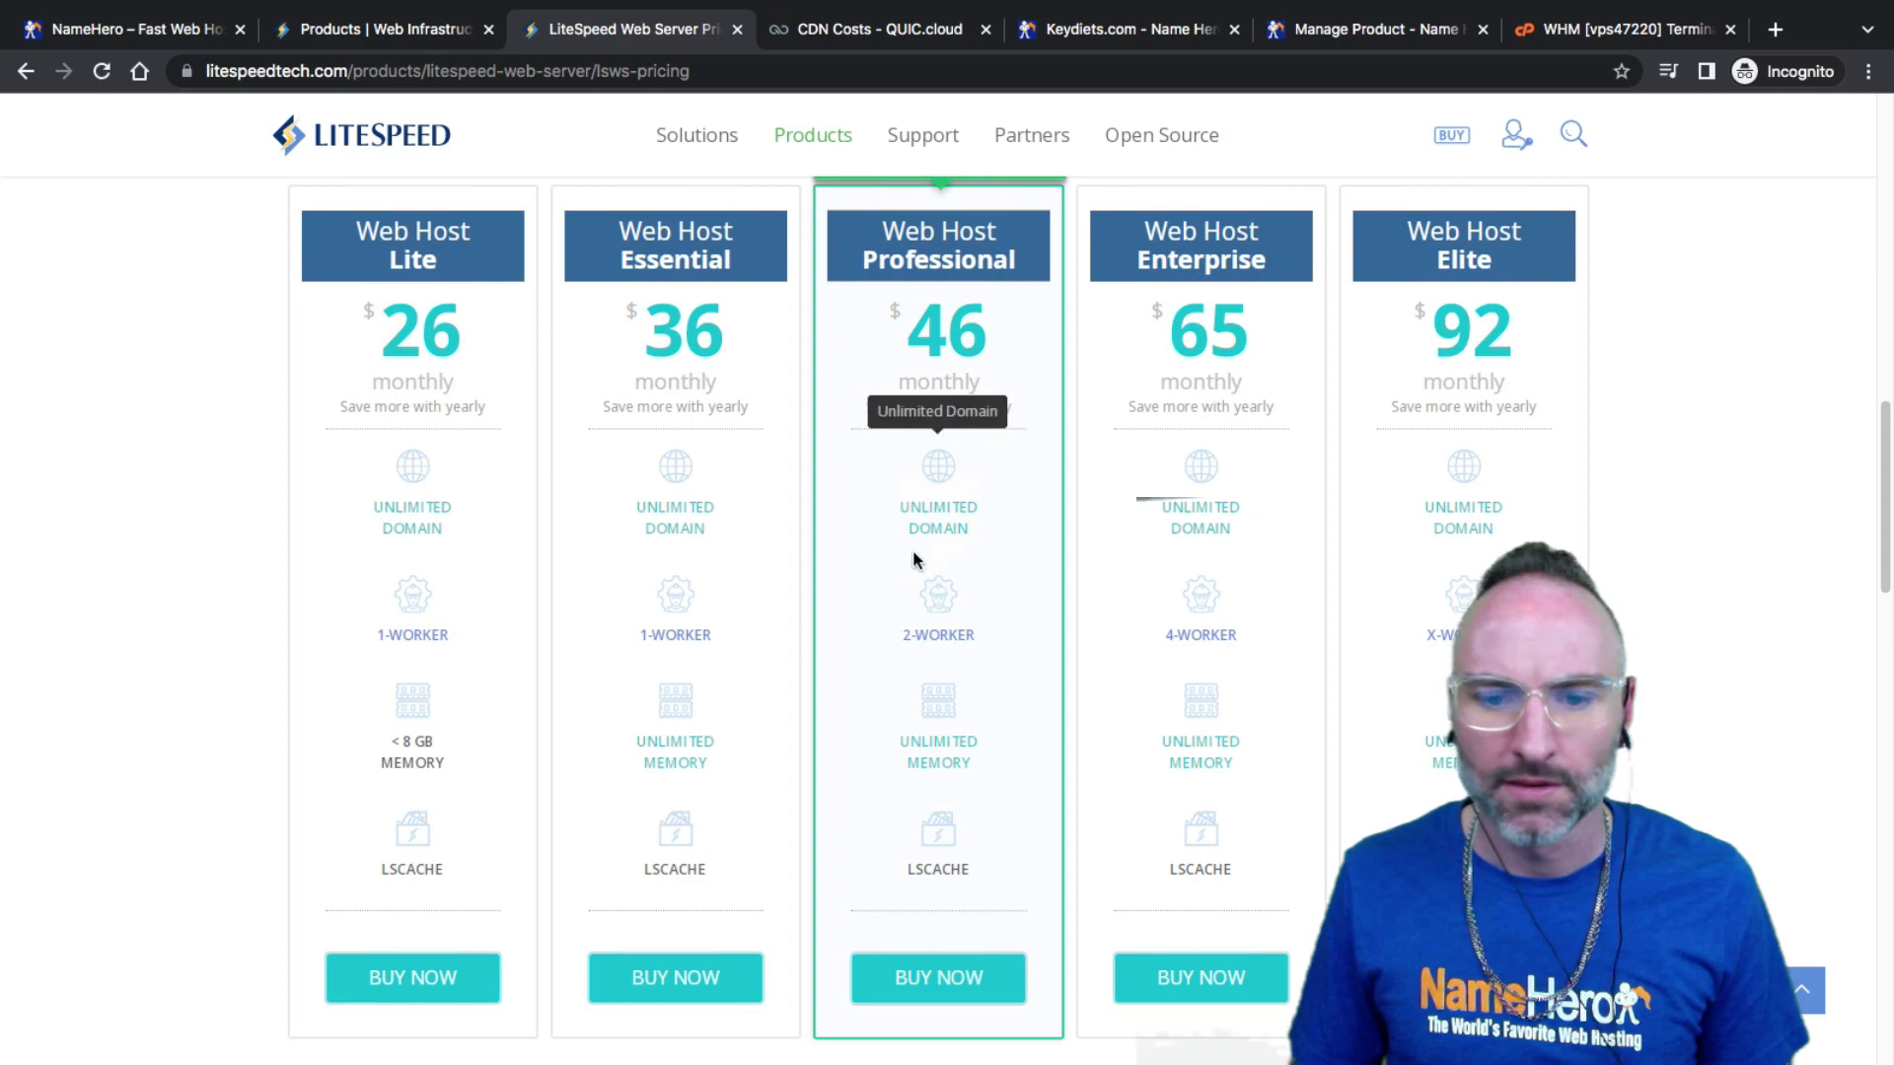
scroll(830, 773, down, 2)
scroll(850, 754, up, 5)
scroll(935, 755, down, 5)
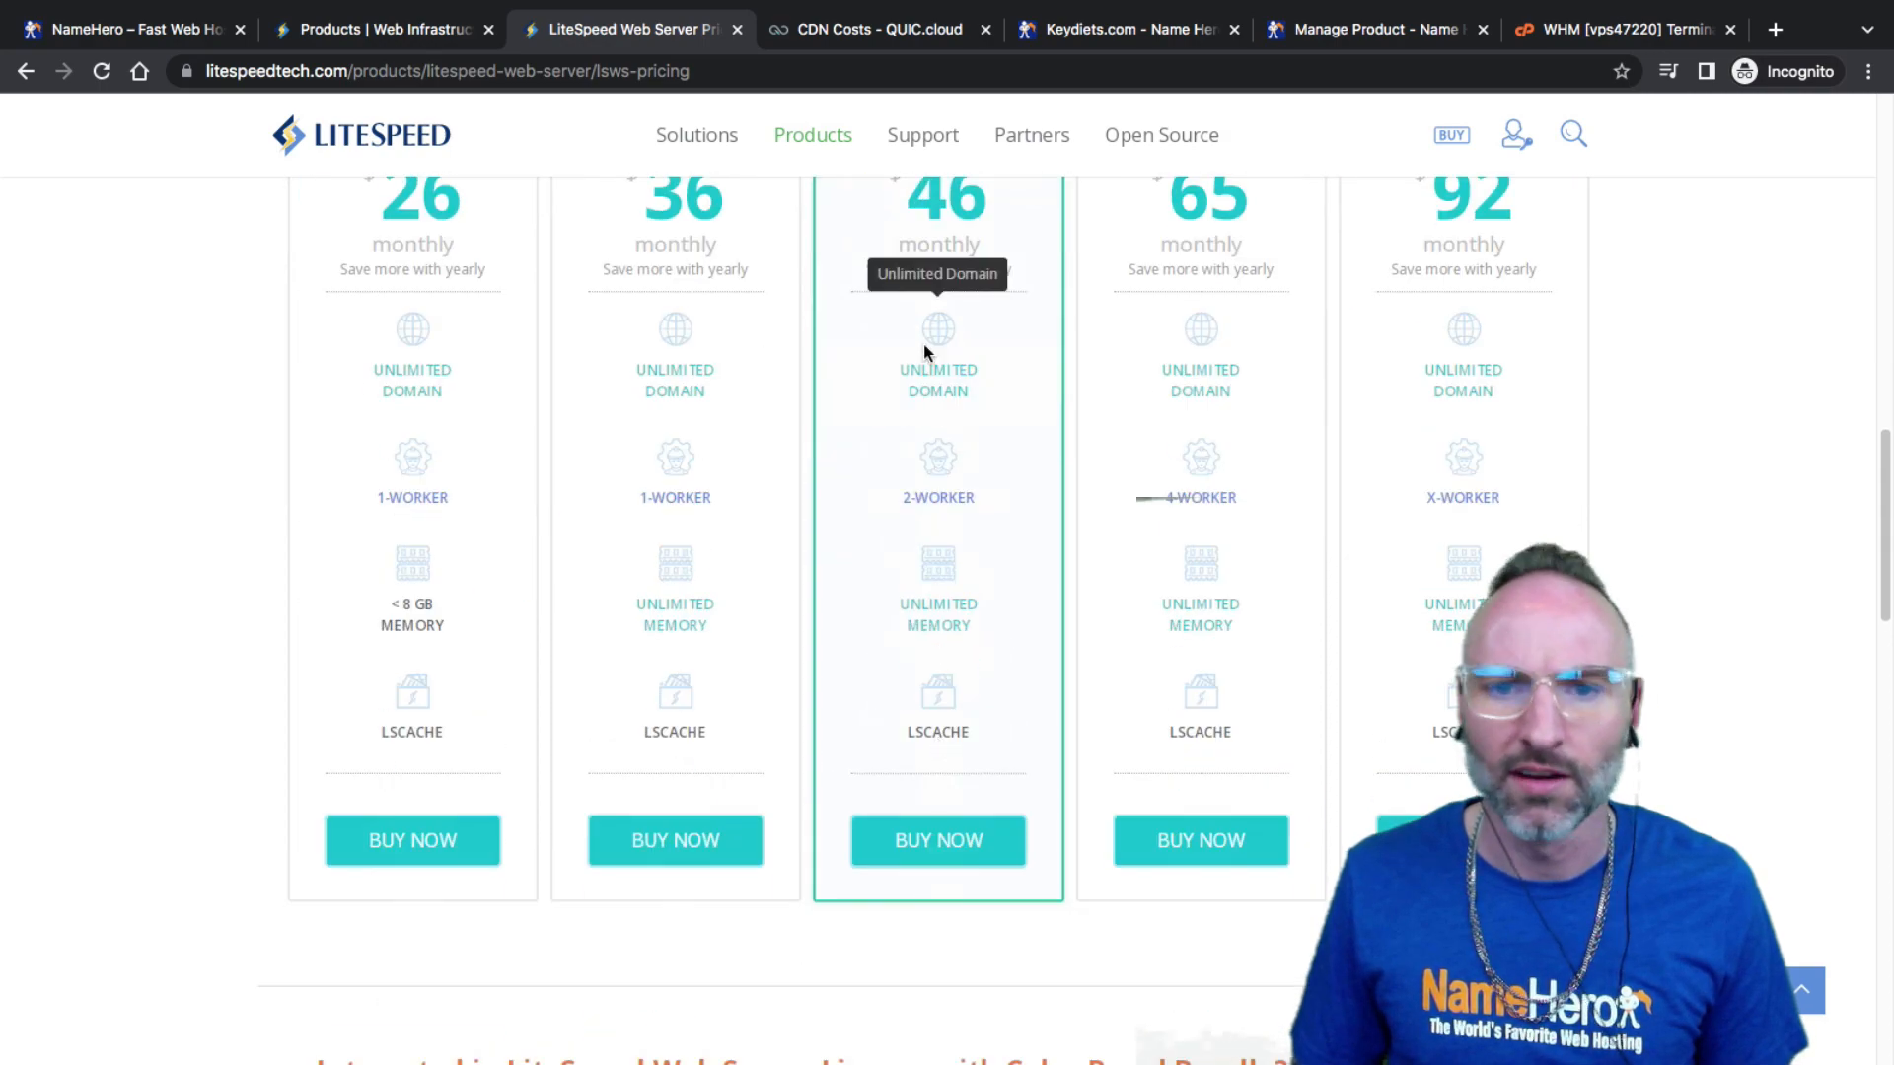
scroll(923, 344, up, 2)
drag(904, 341, 1019, 345)
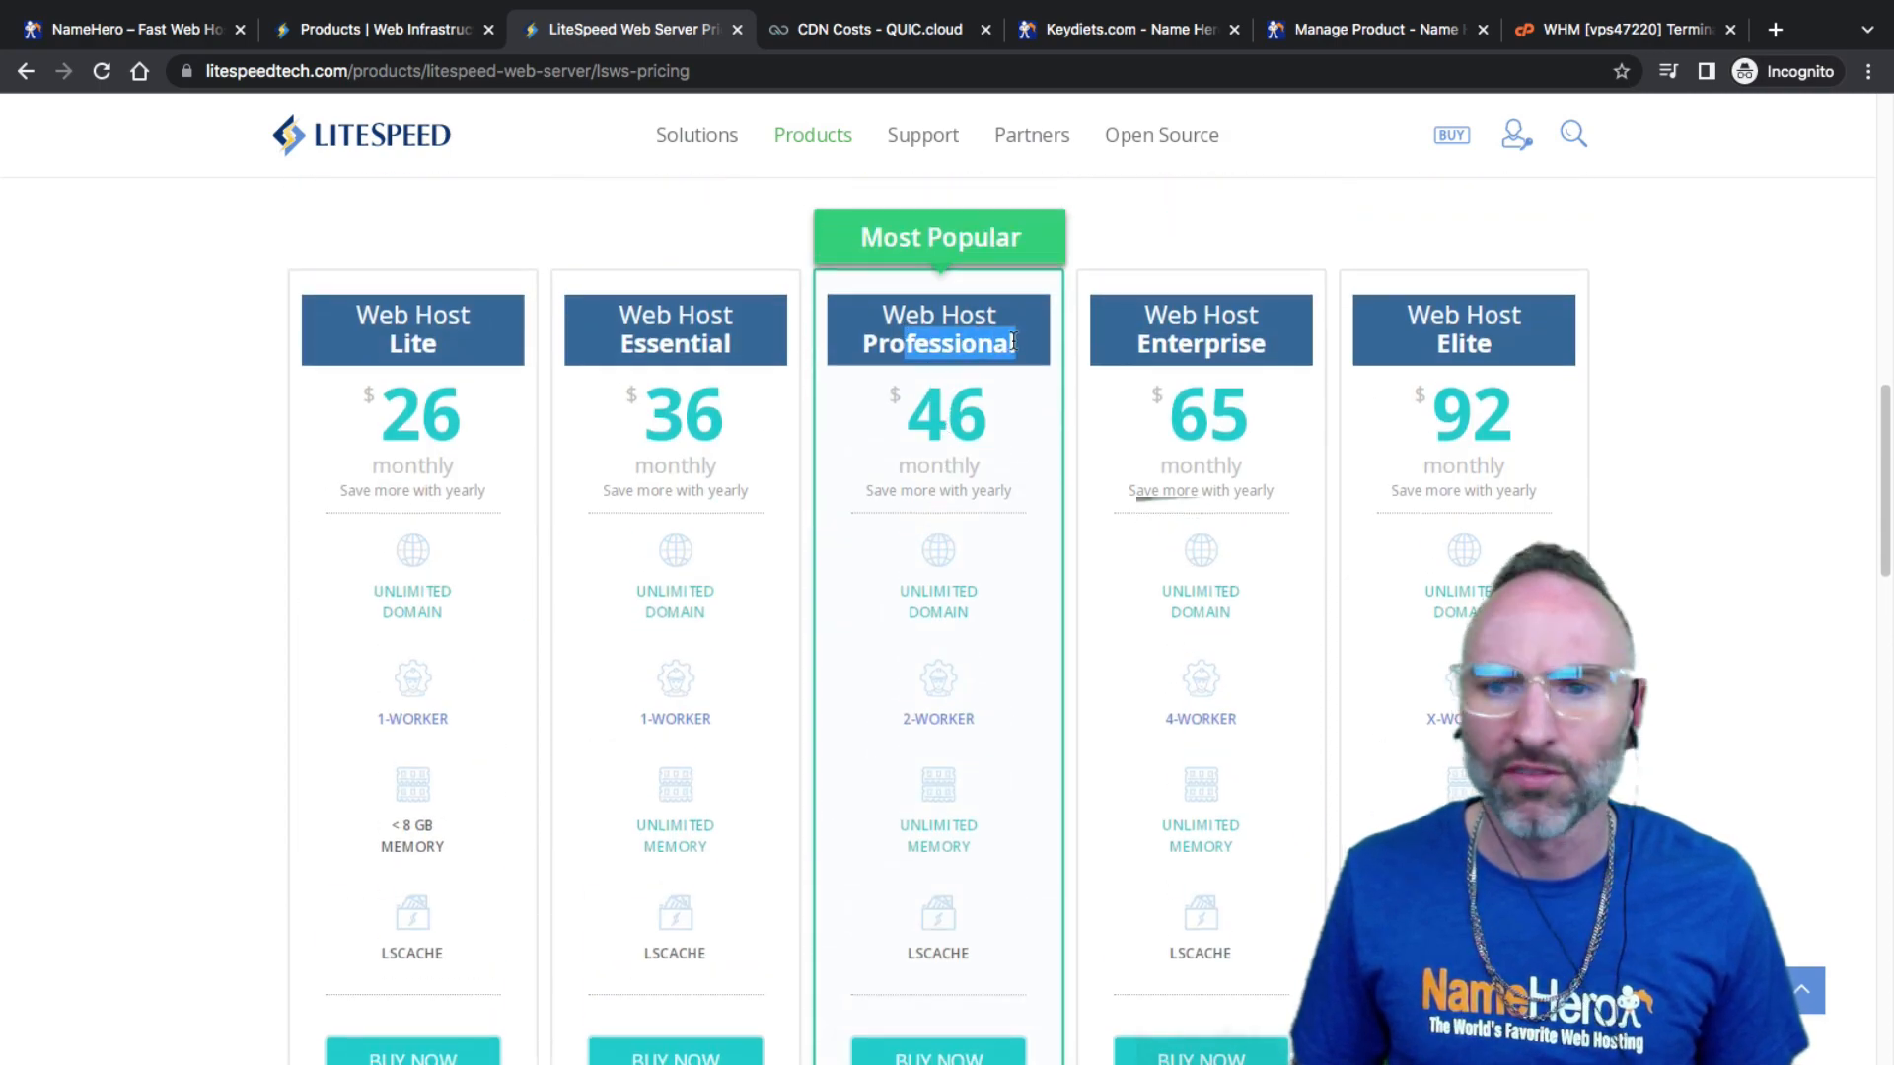
click(1019, 346)
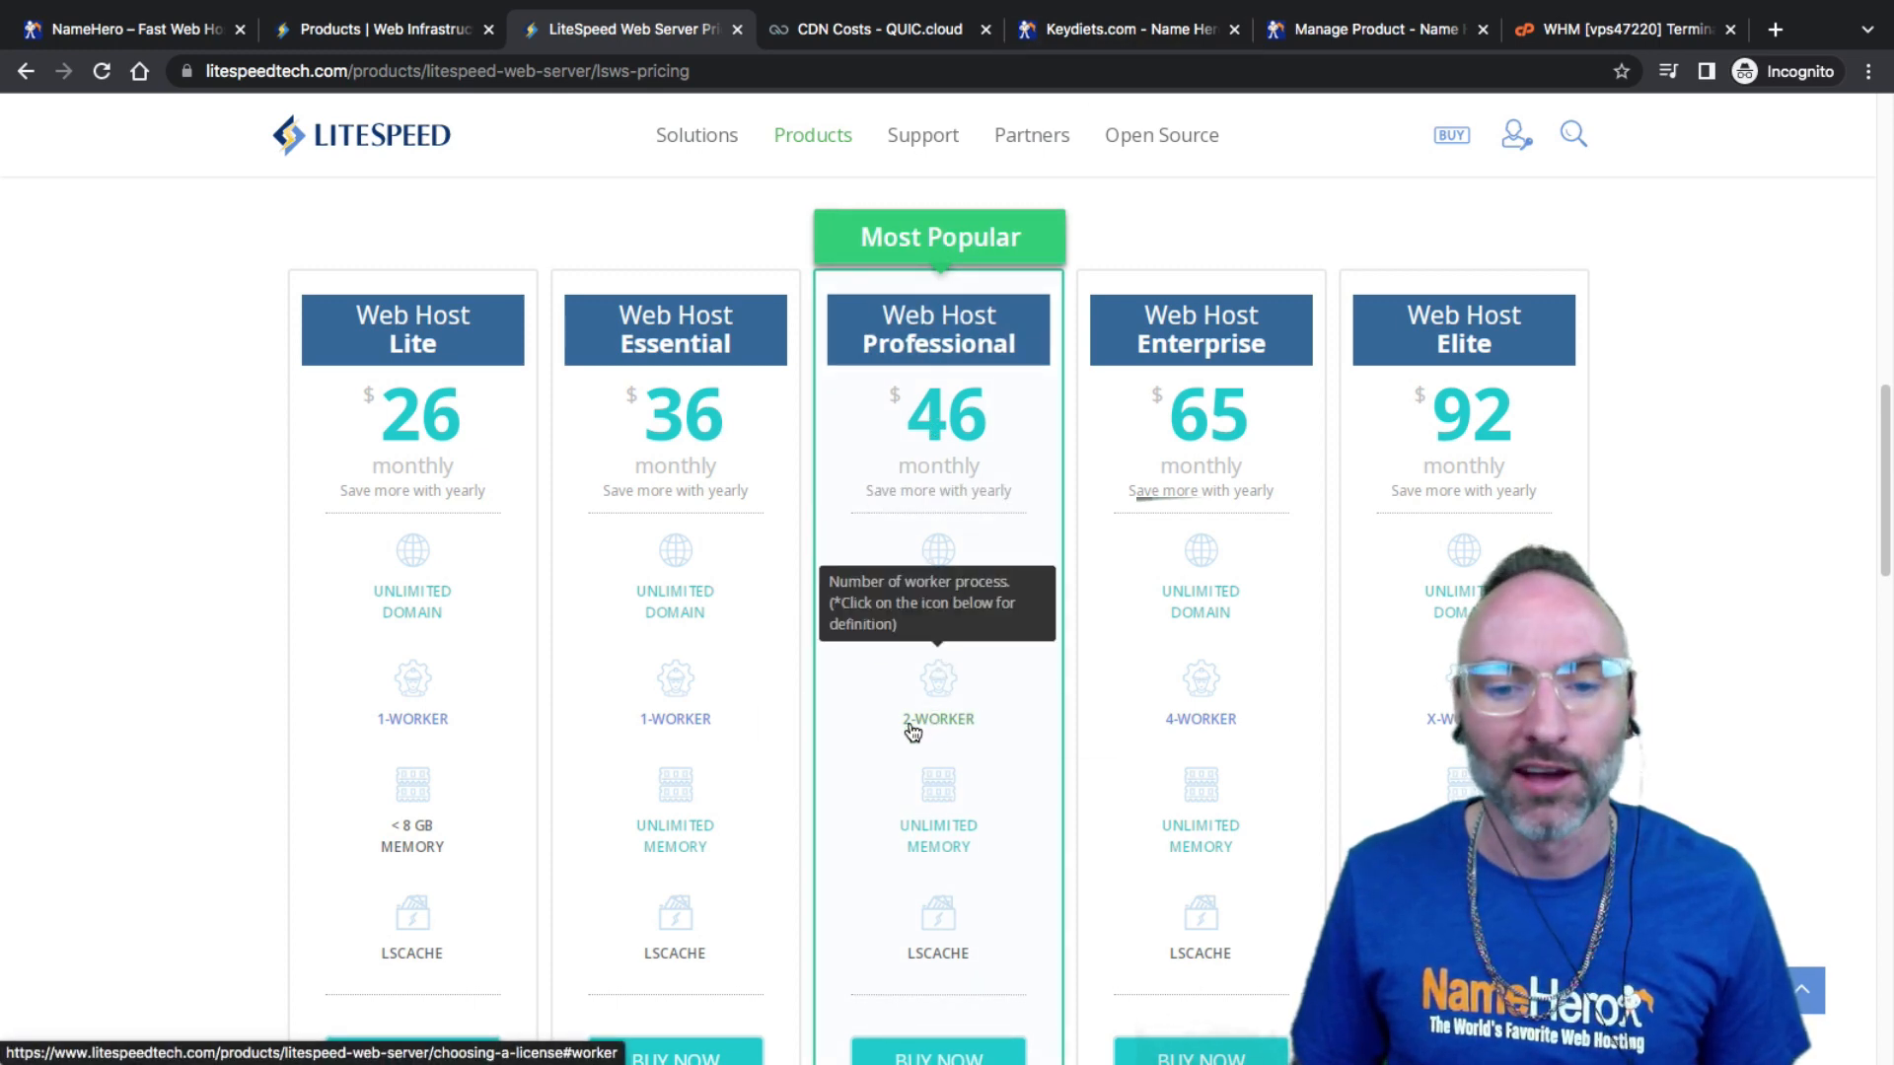
drag(968, 848, 937, 833)
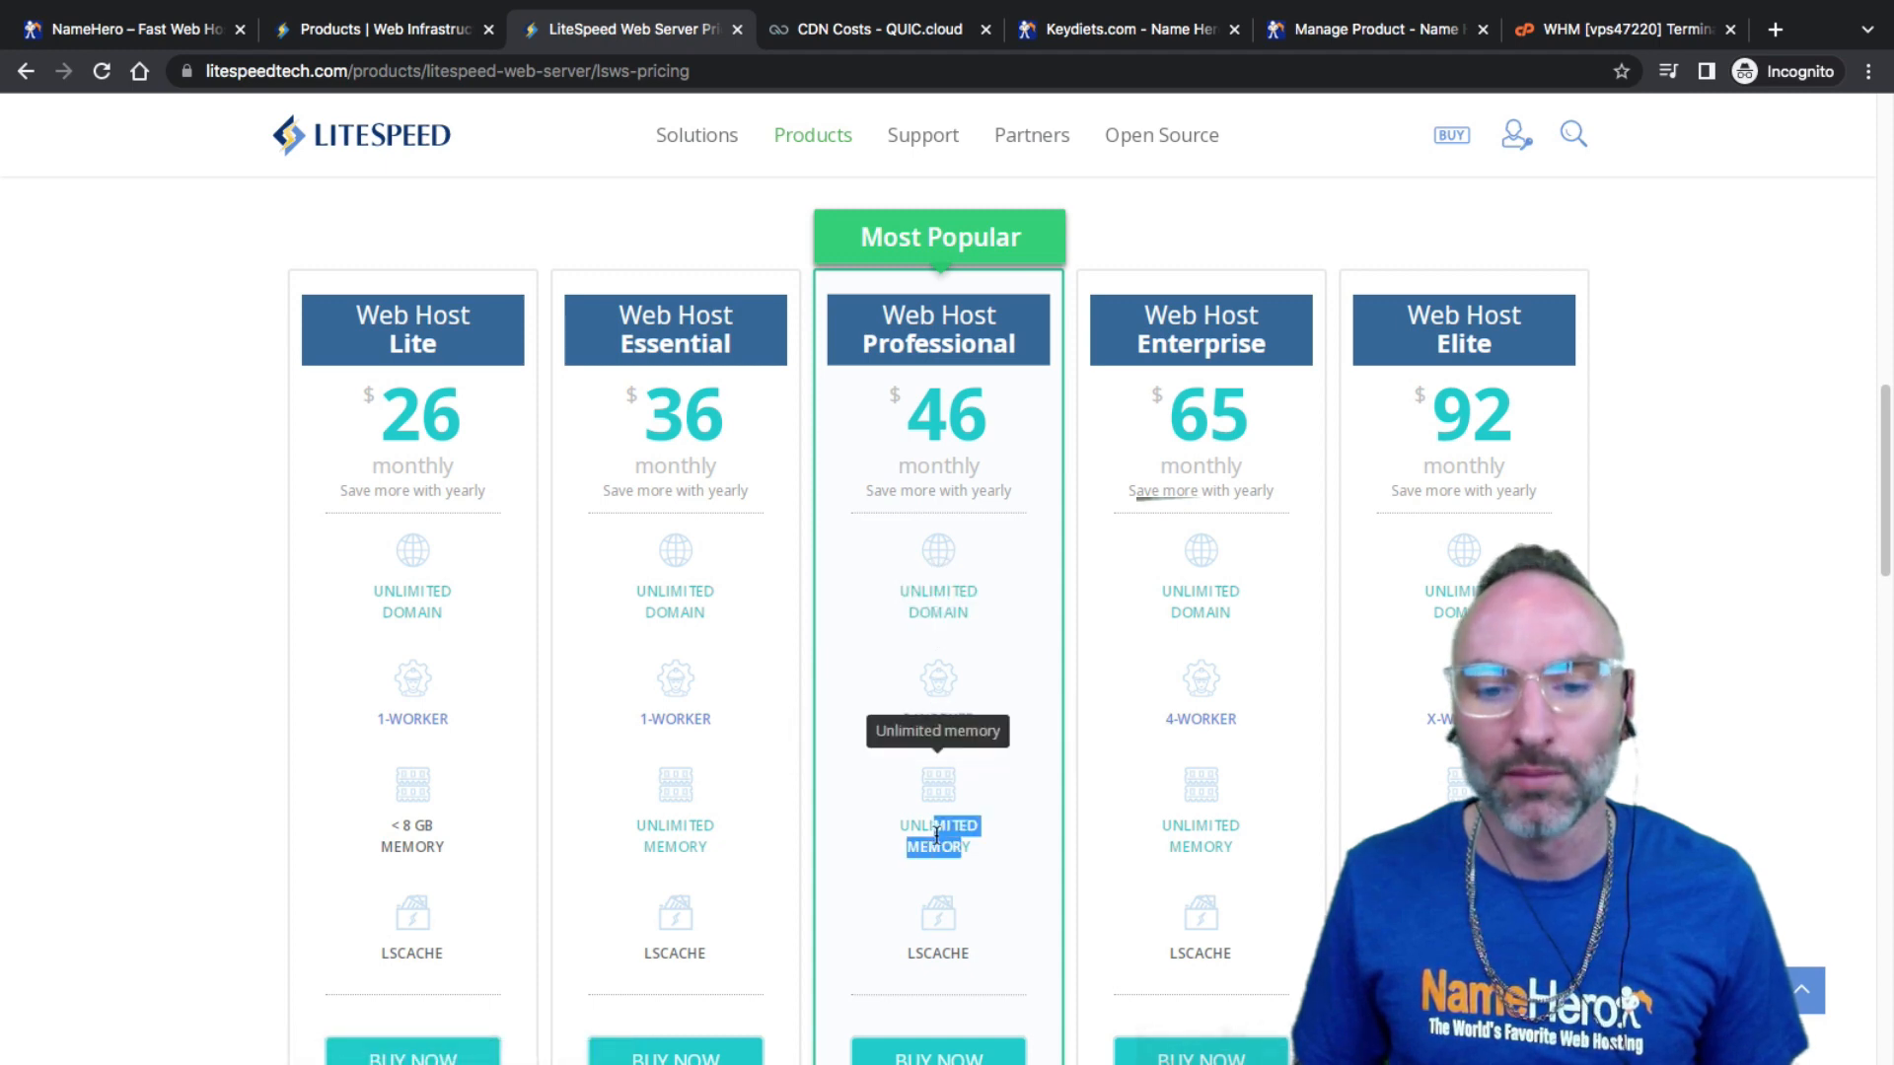
Return to the VPS's Manage Product page and review its configurable options, server information and hosting plan name
click(1311, 31)
click(1410, 883)
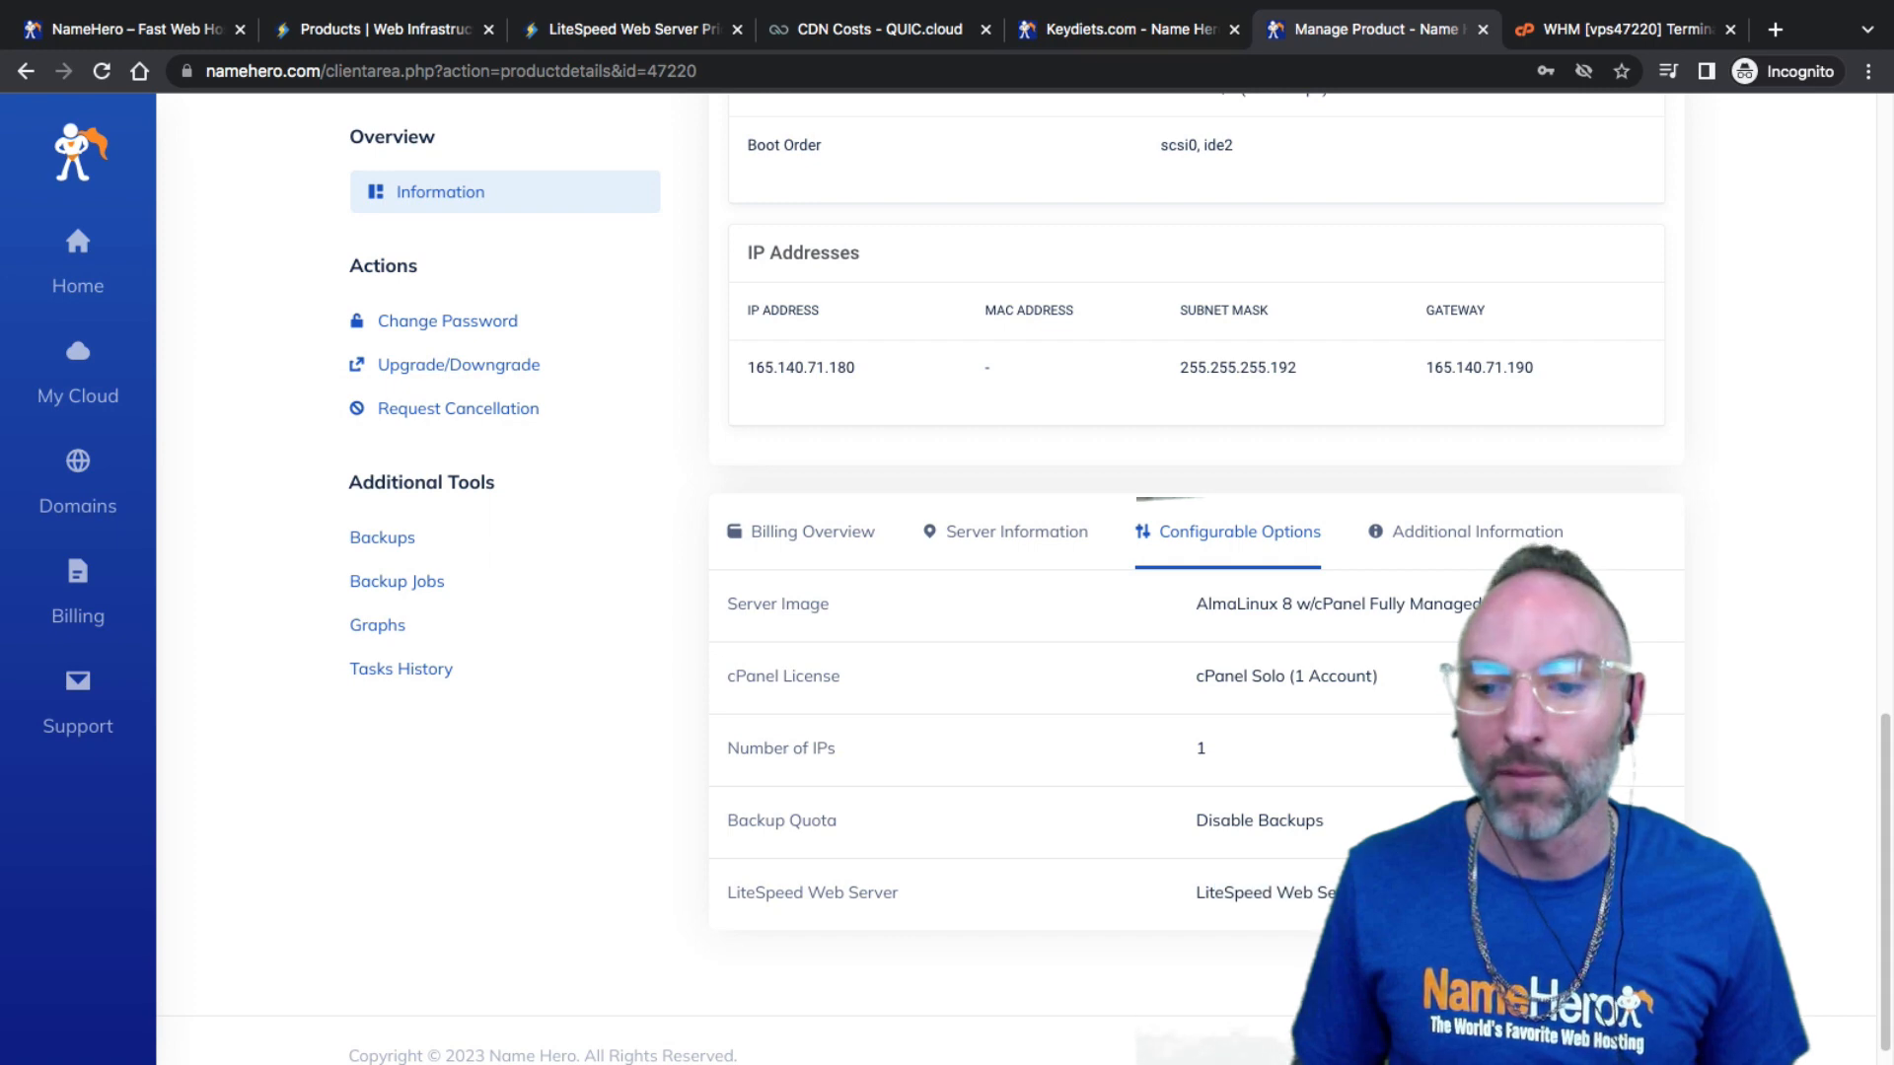
scroll(964, 795, up, 4)
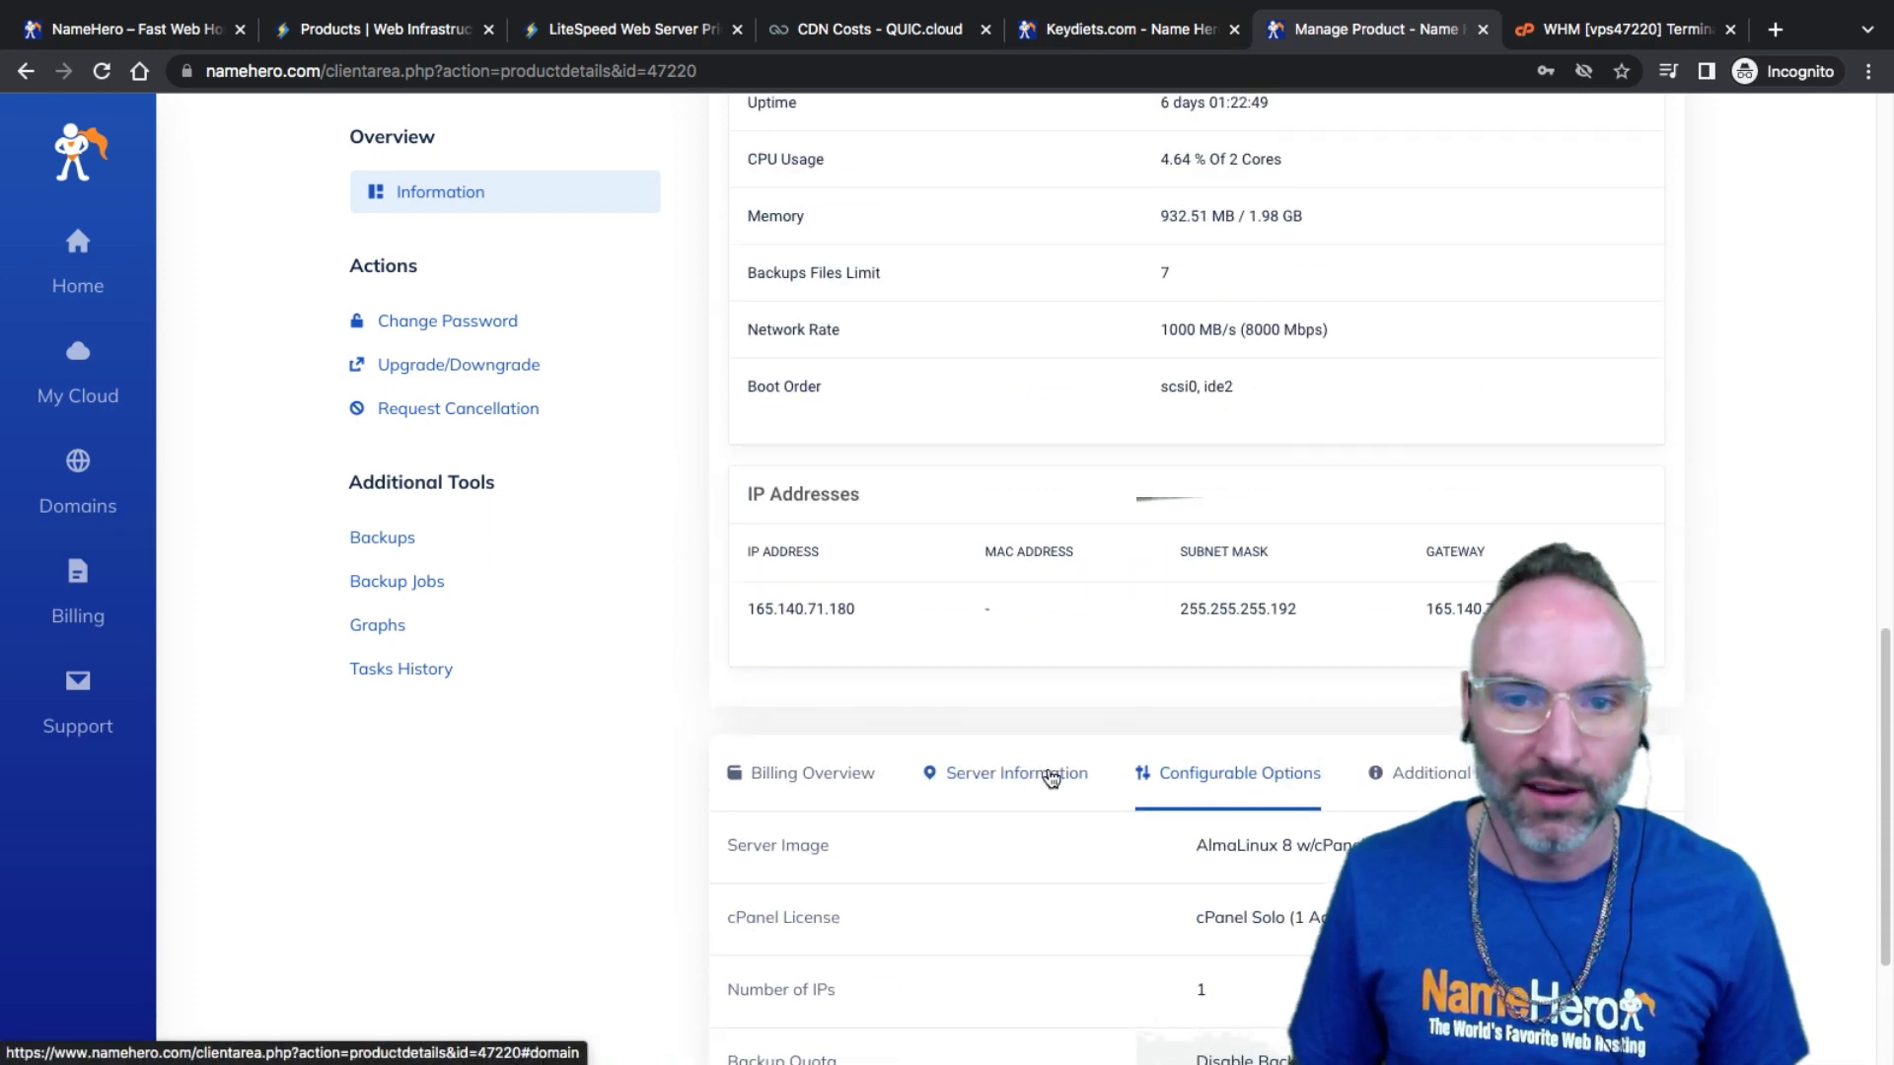
scroll(1085, 710, up, 6)
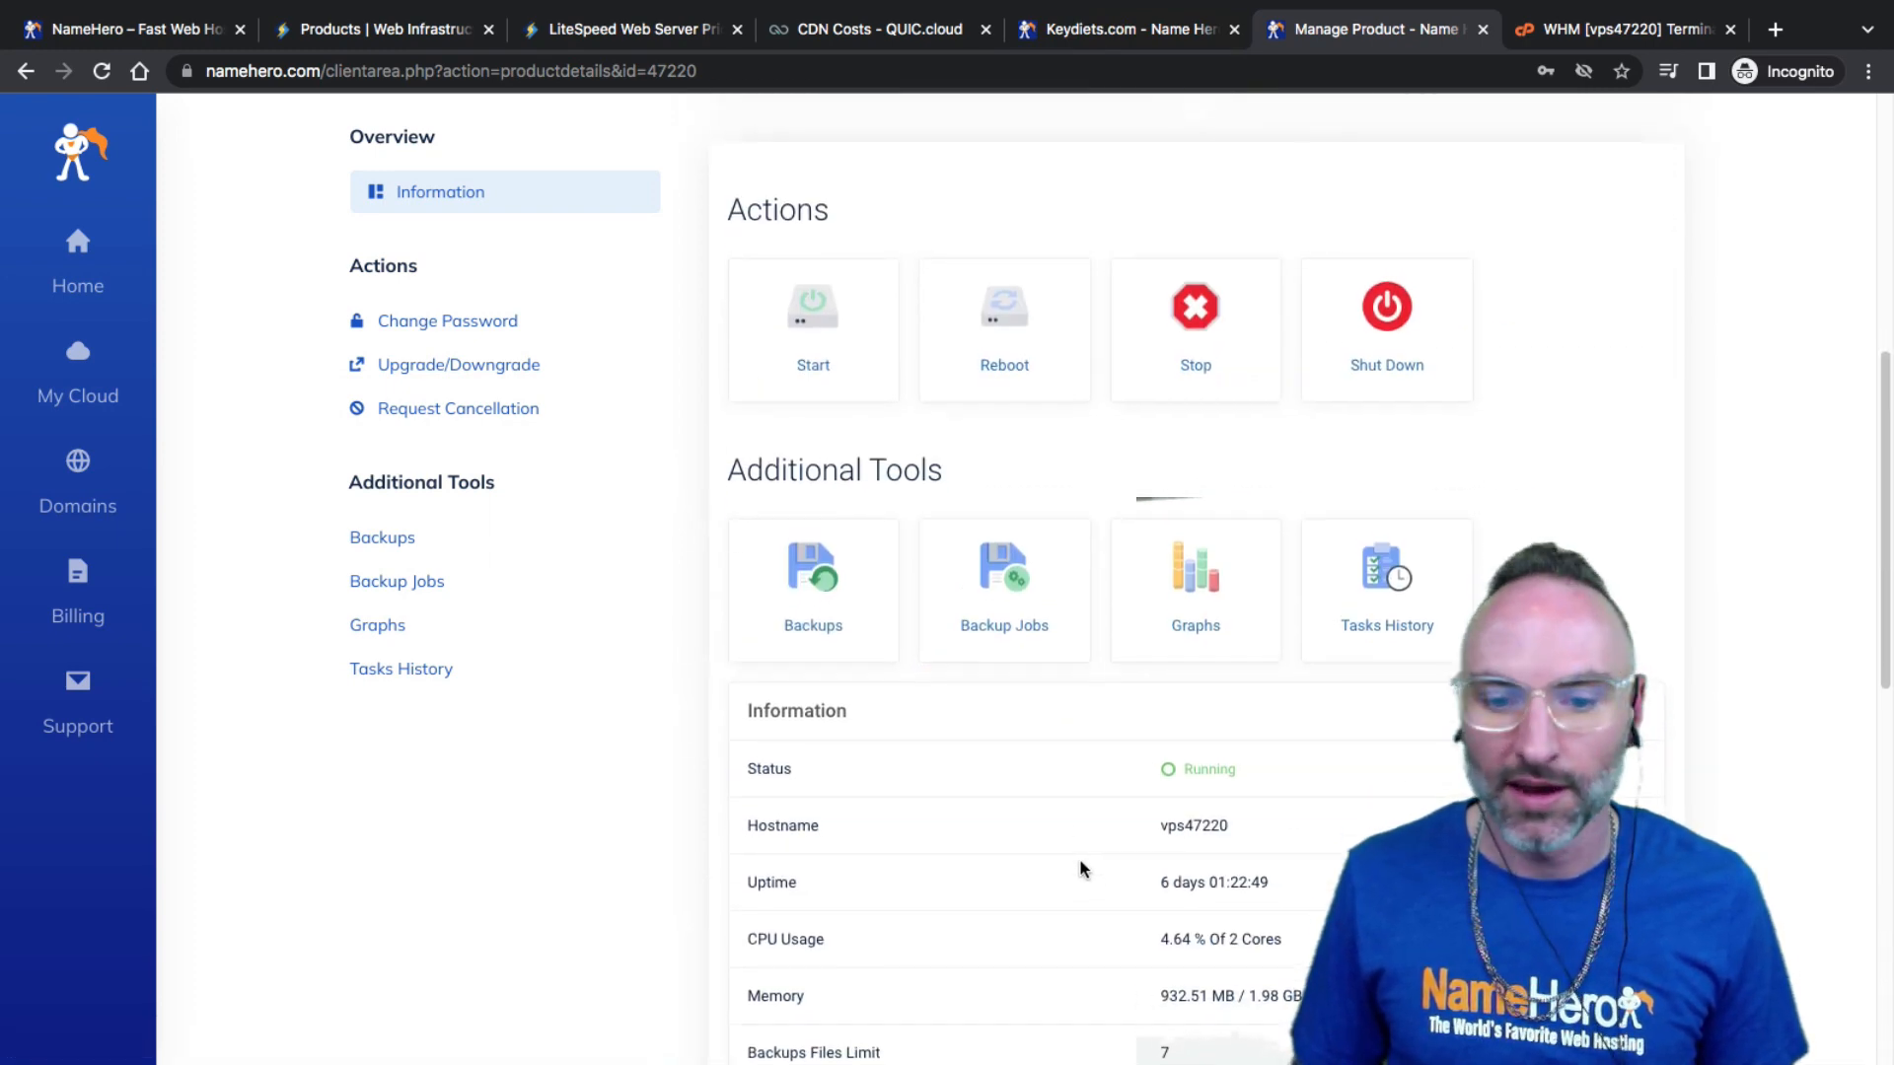
scroll(1081, 868, up, 3)
scroll(1082, 828, up, 3)
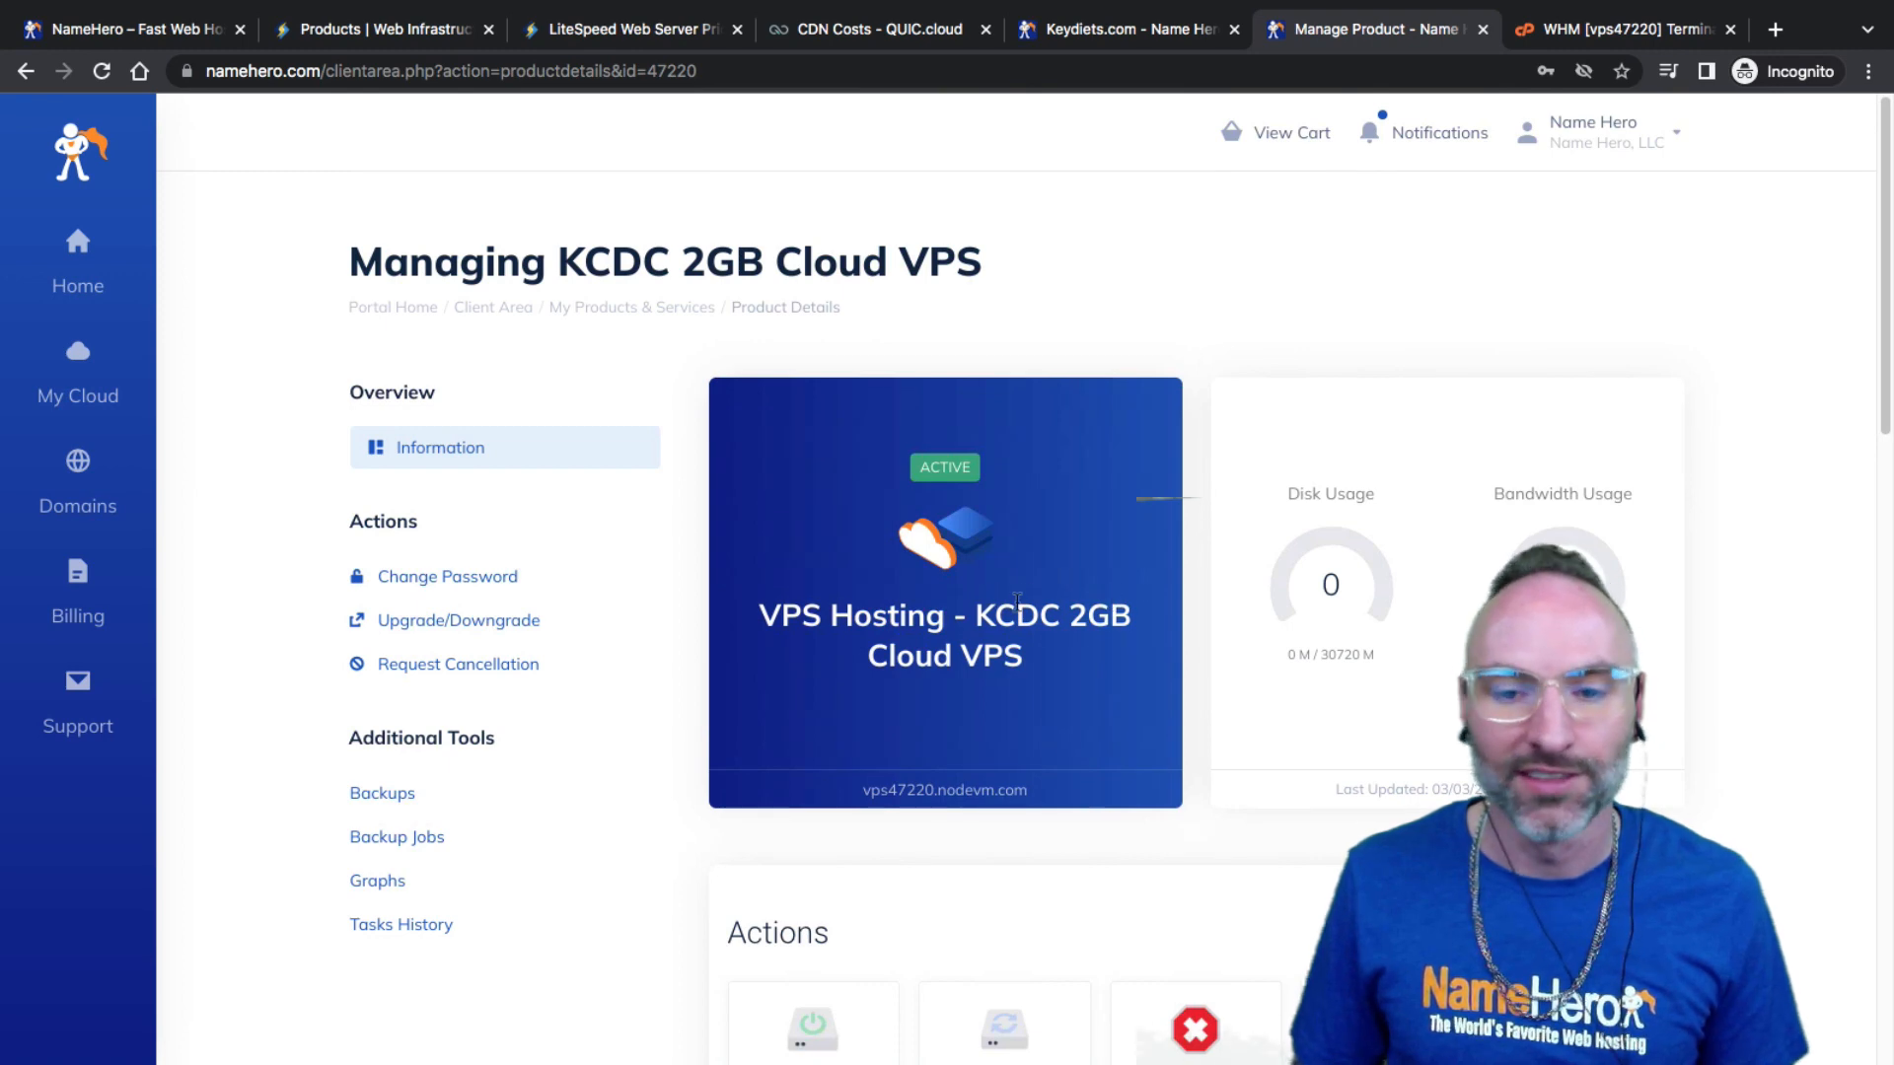
drag(1016, 601, 1111, 621)
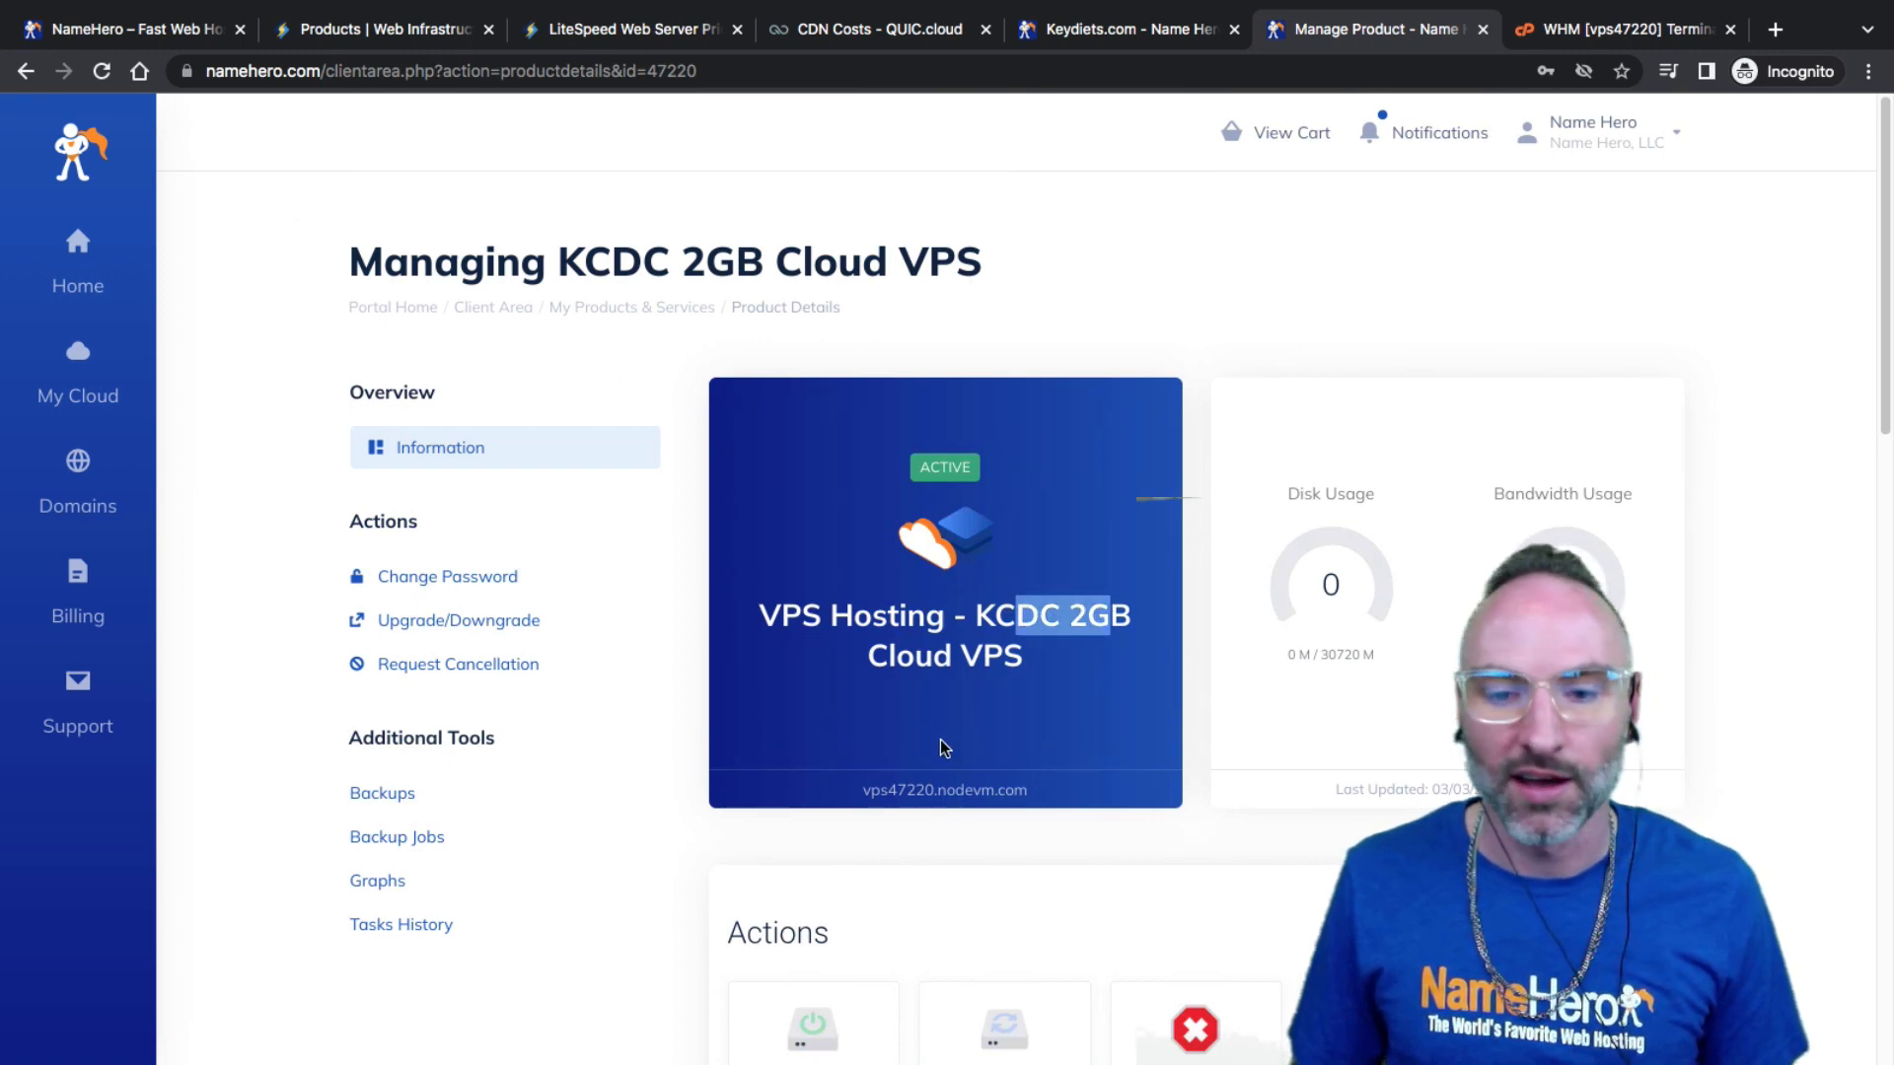
Open NameHero's Managed Cloud plans from its homepage in a new tab and compare the Cloud VPS sizes with LiteSpeed's Web Host pricing
click(138, 83)
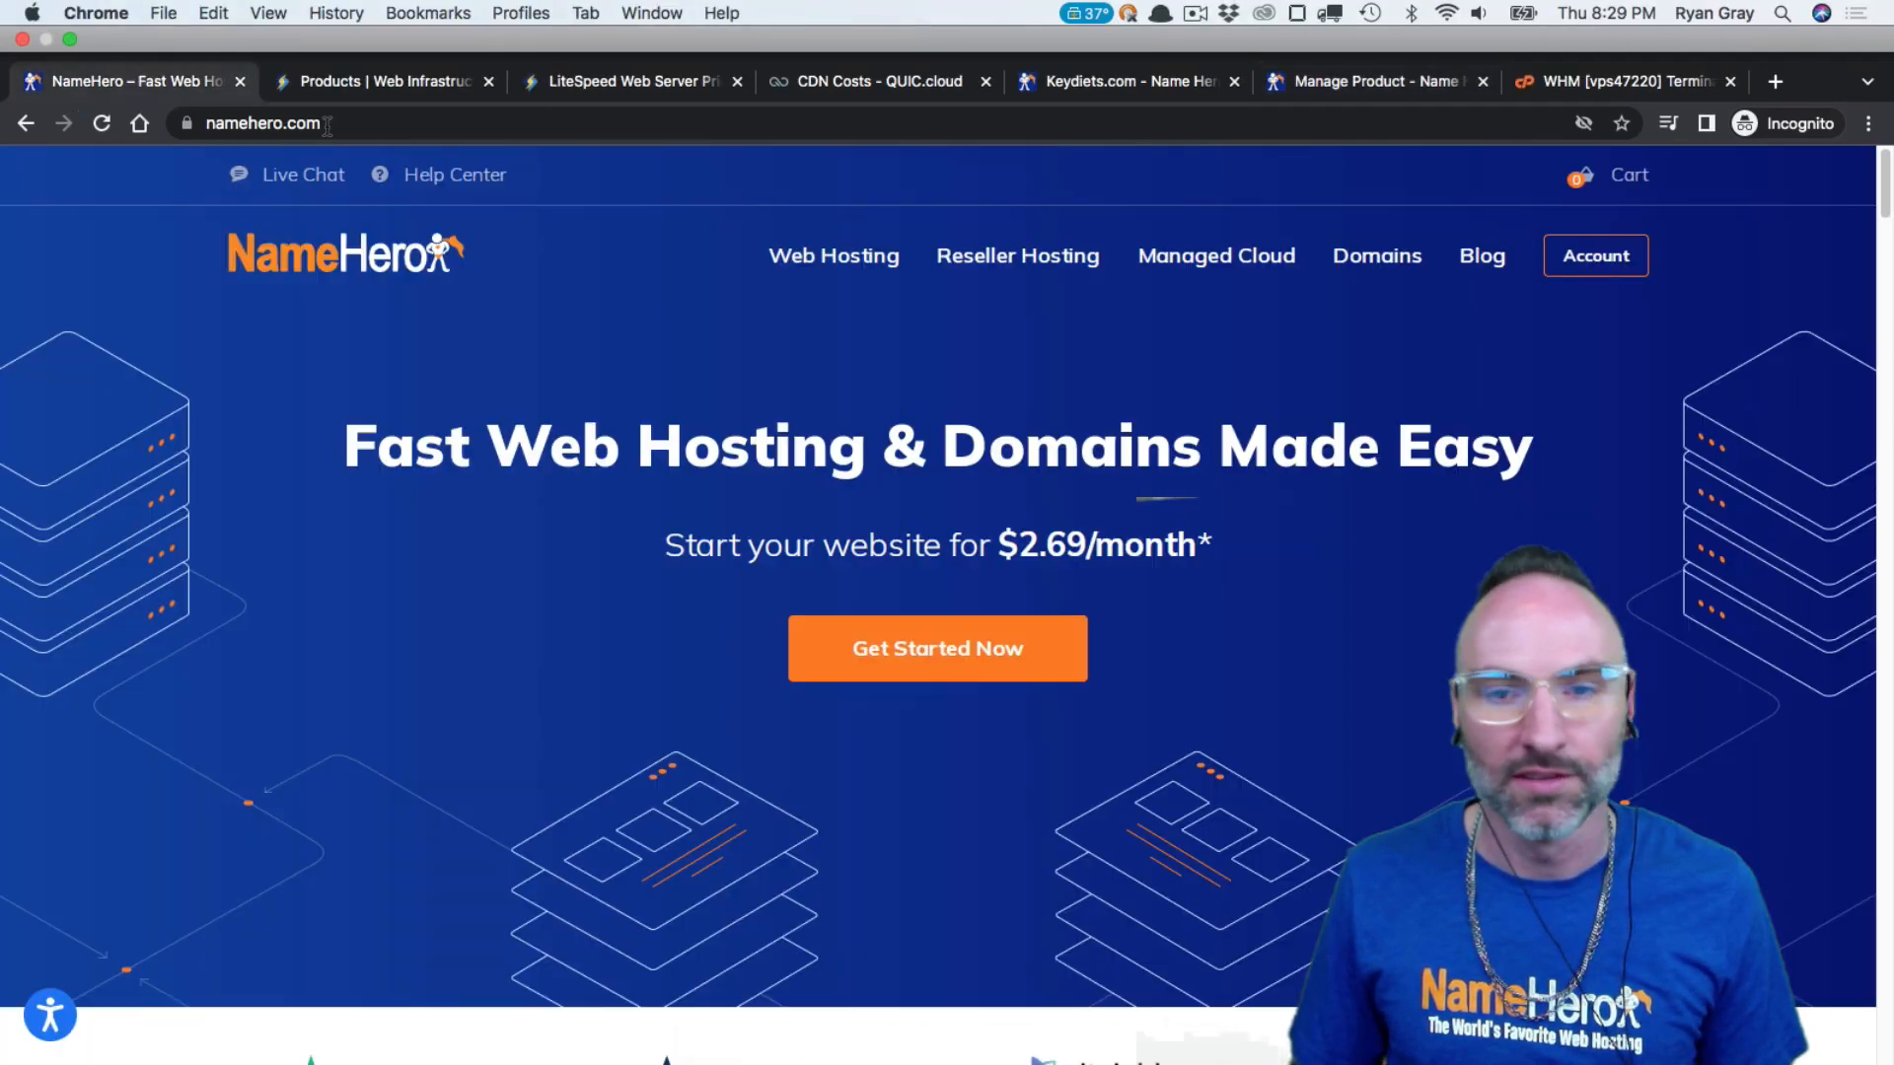
scroll(1124, 638, down, 4)
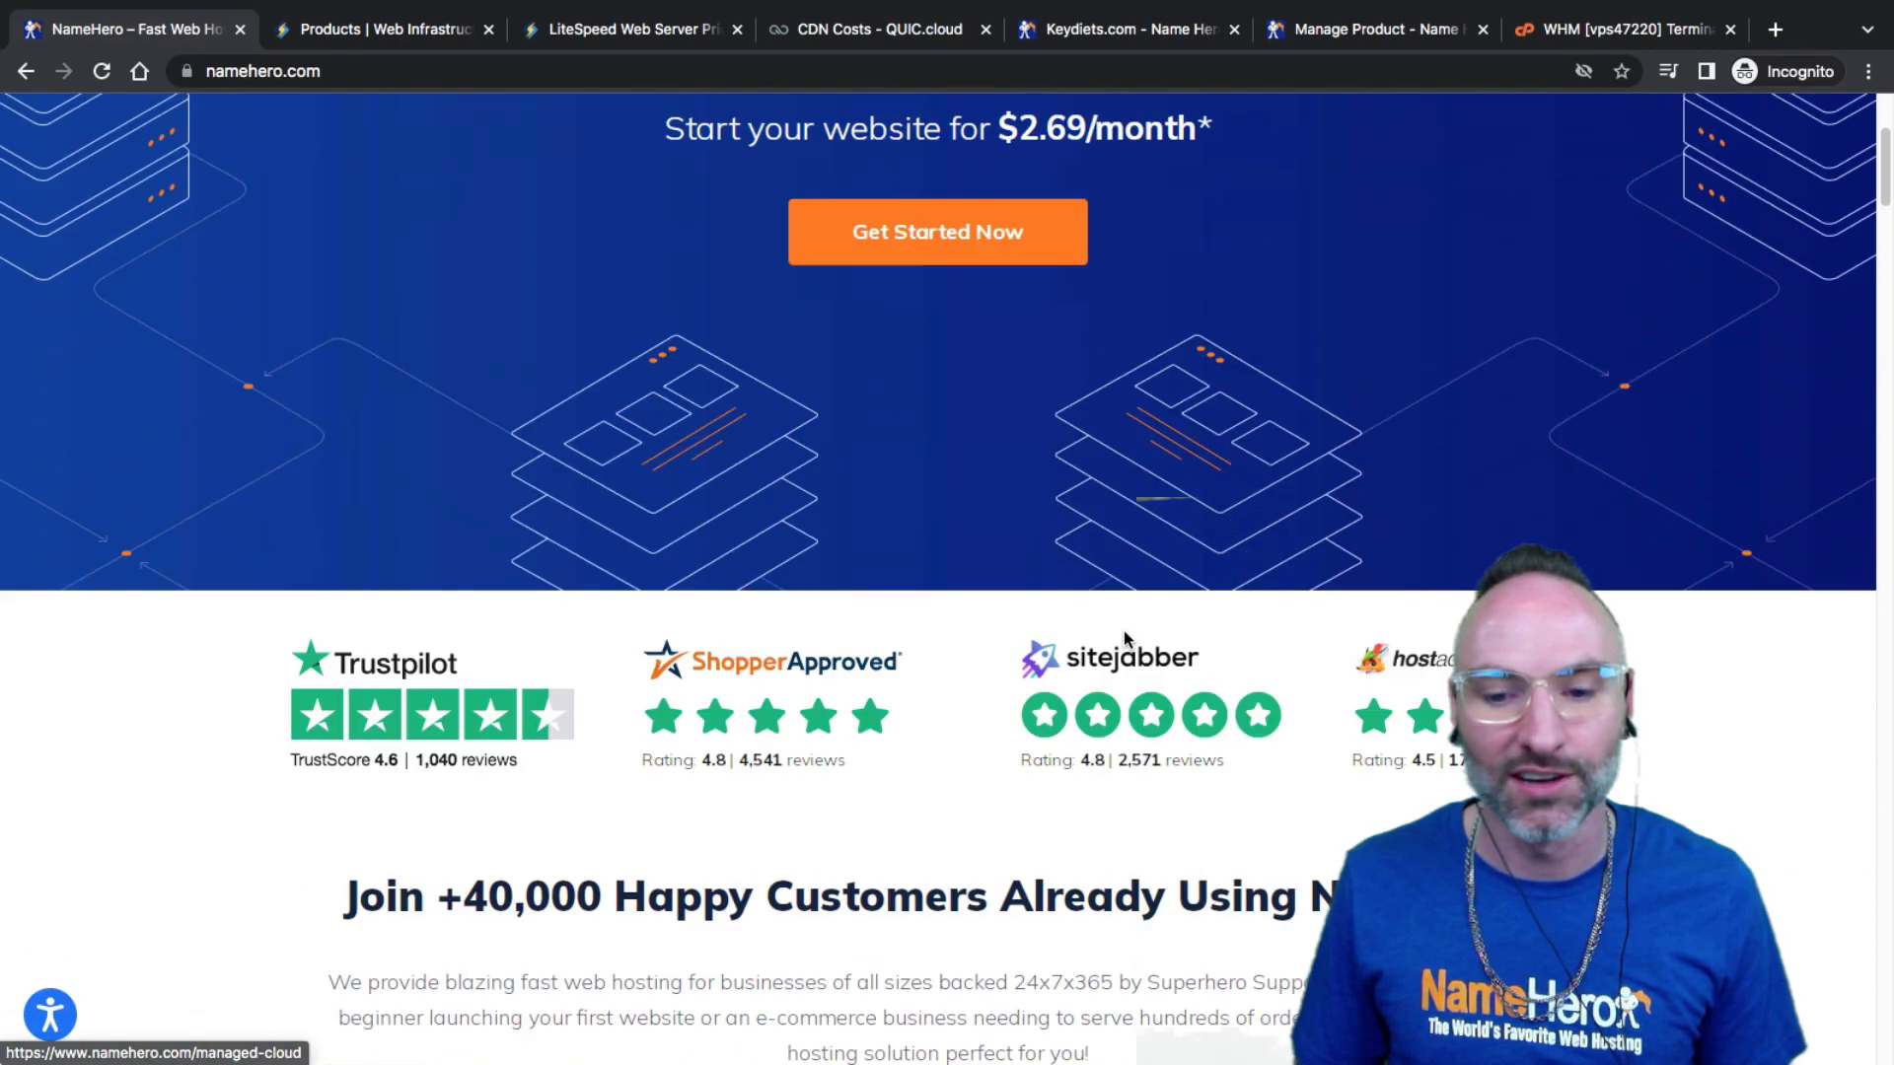
scroll(1125, 592, up, 5)
super+click(1216, 203)
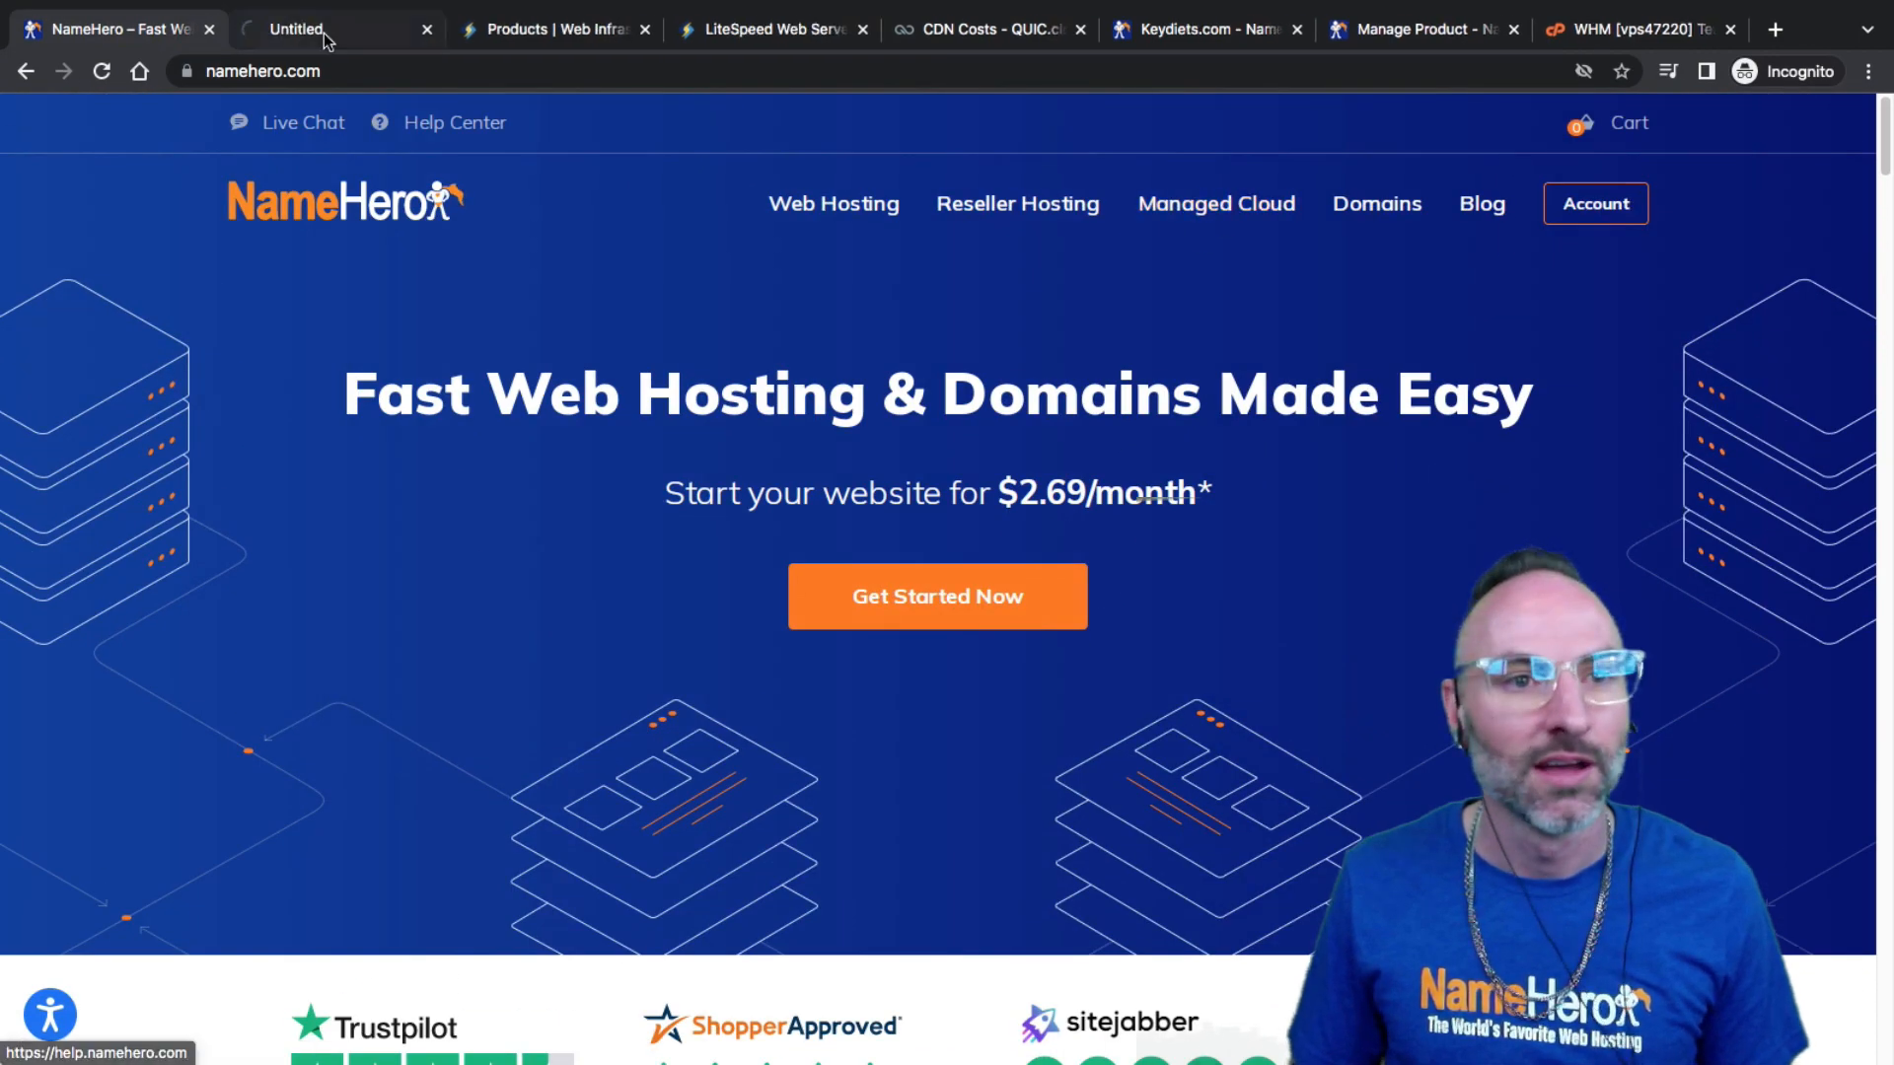
click(326, 35)
scroll(582, 785, down, 10)
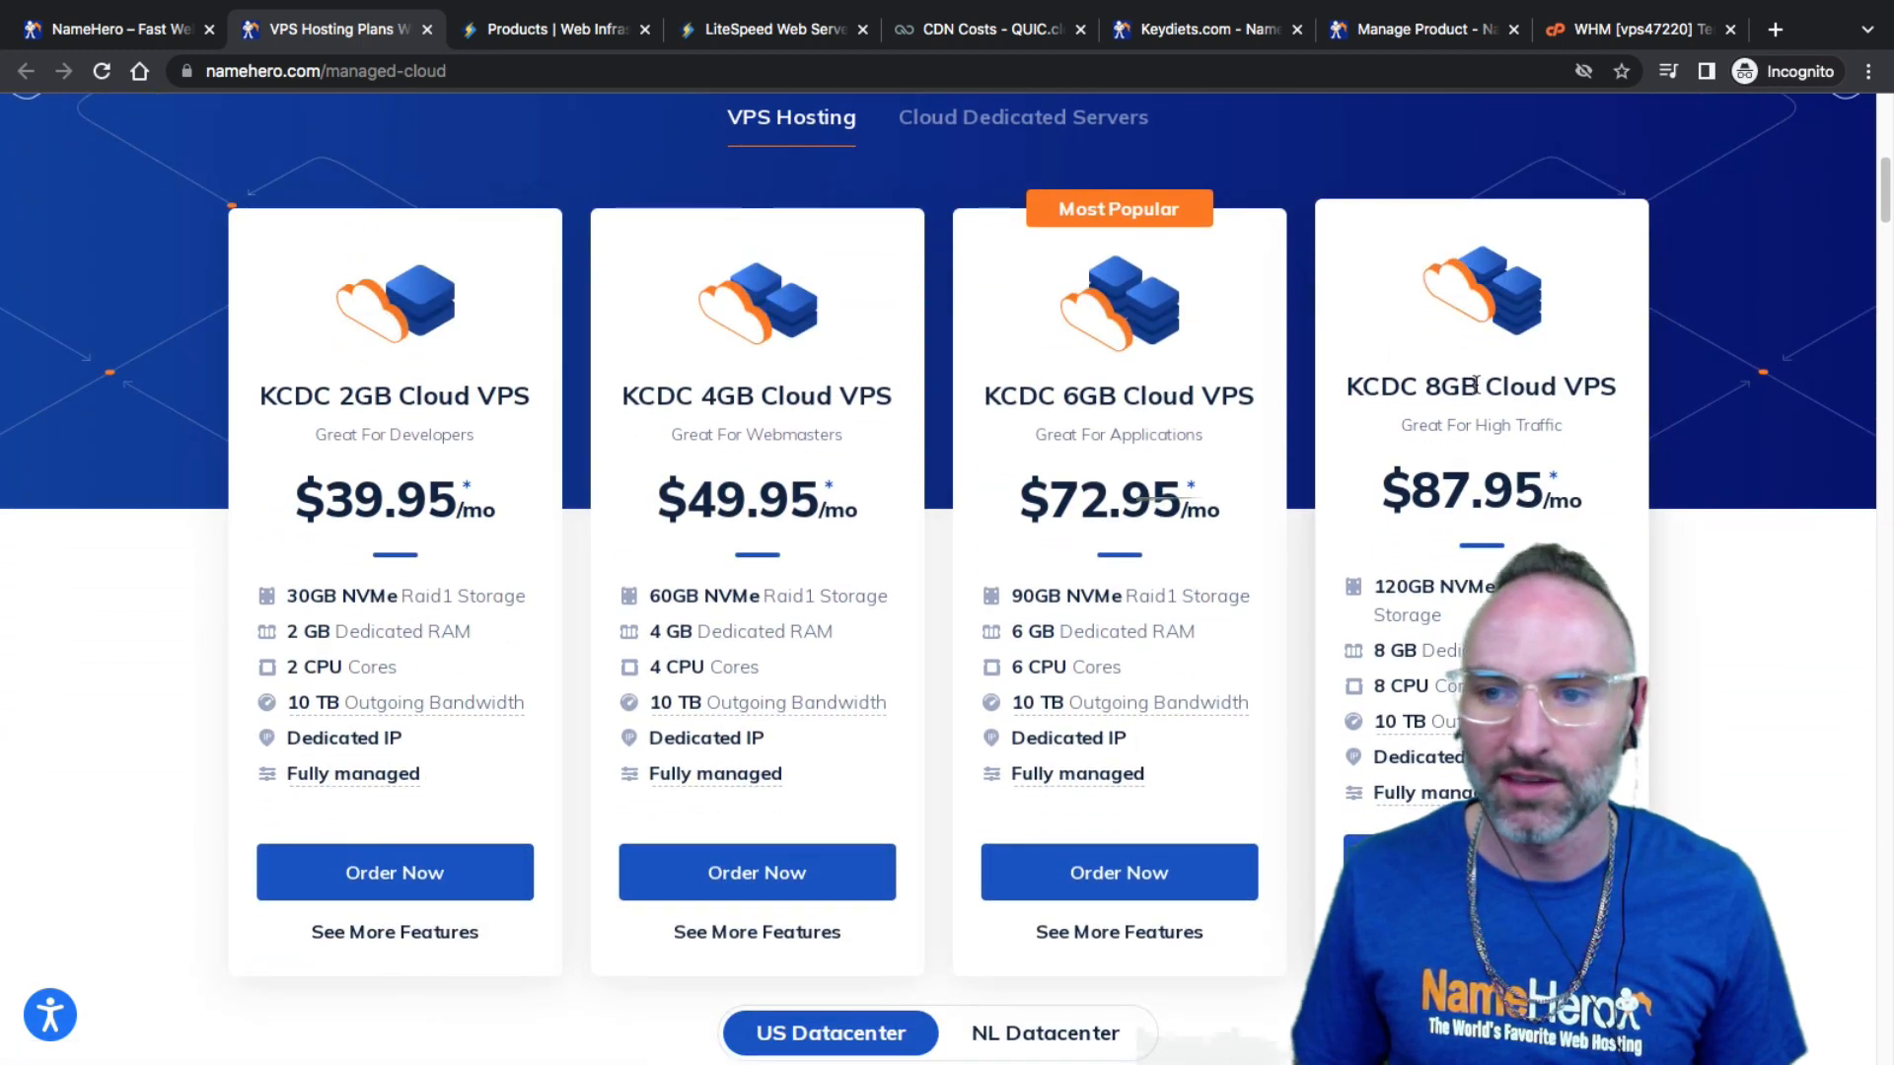
drag(1569, 386, 1426, 388)
click(1571, 389)
click(1350, 394)
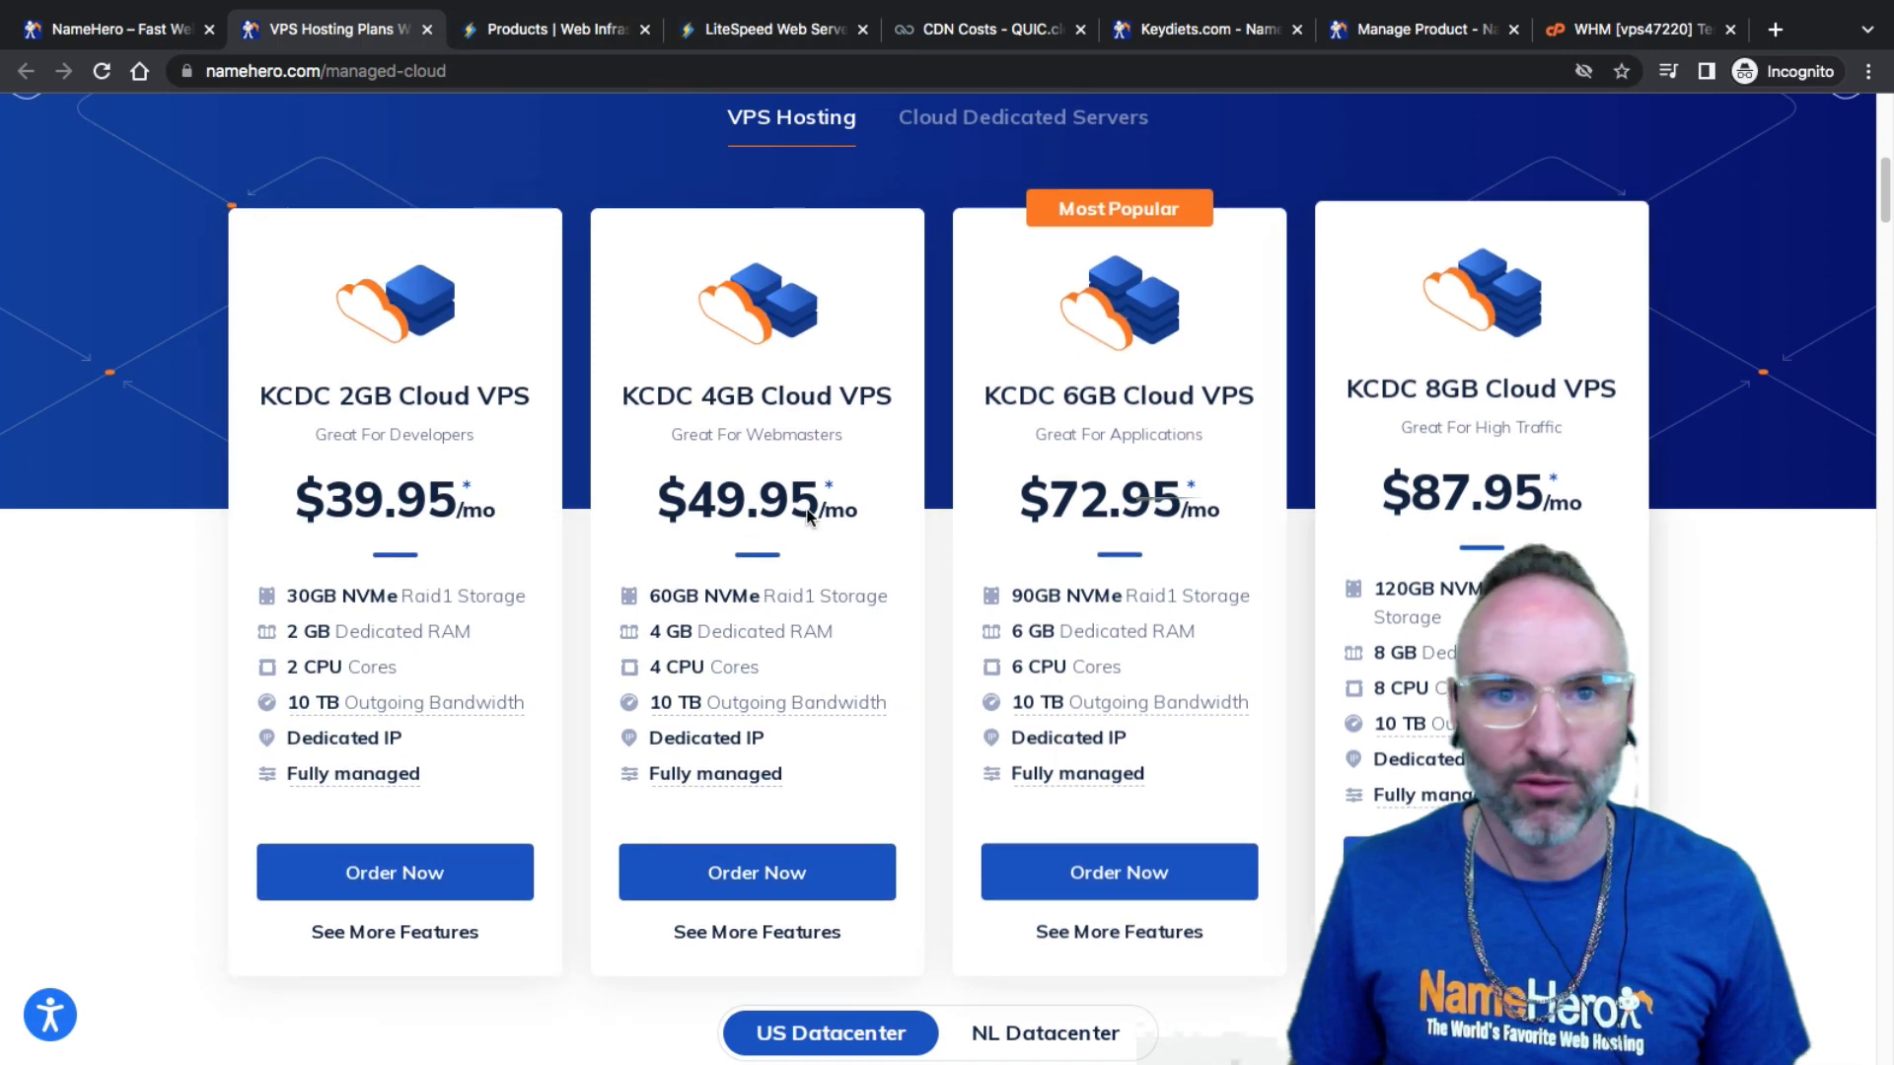
click(750, 31)
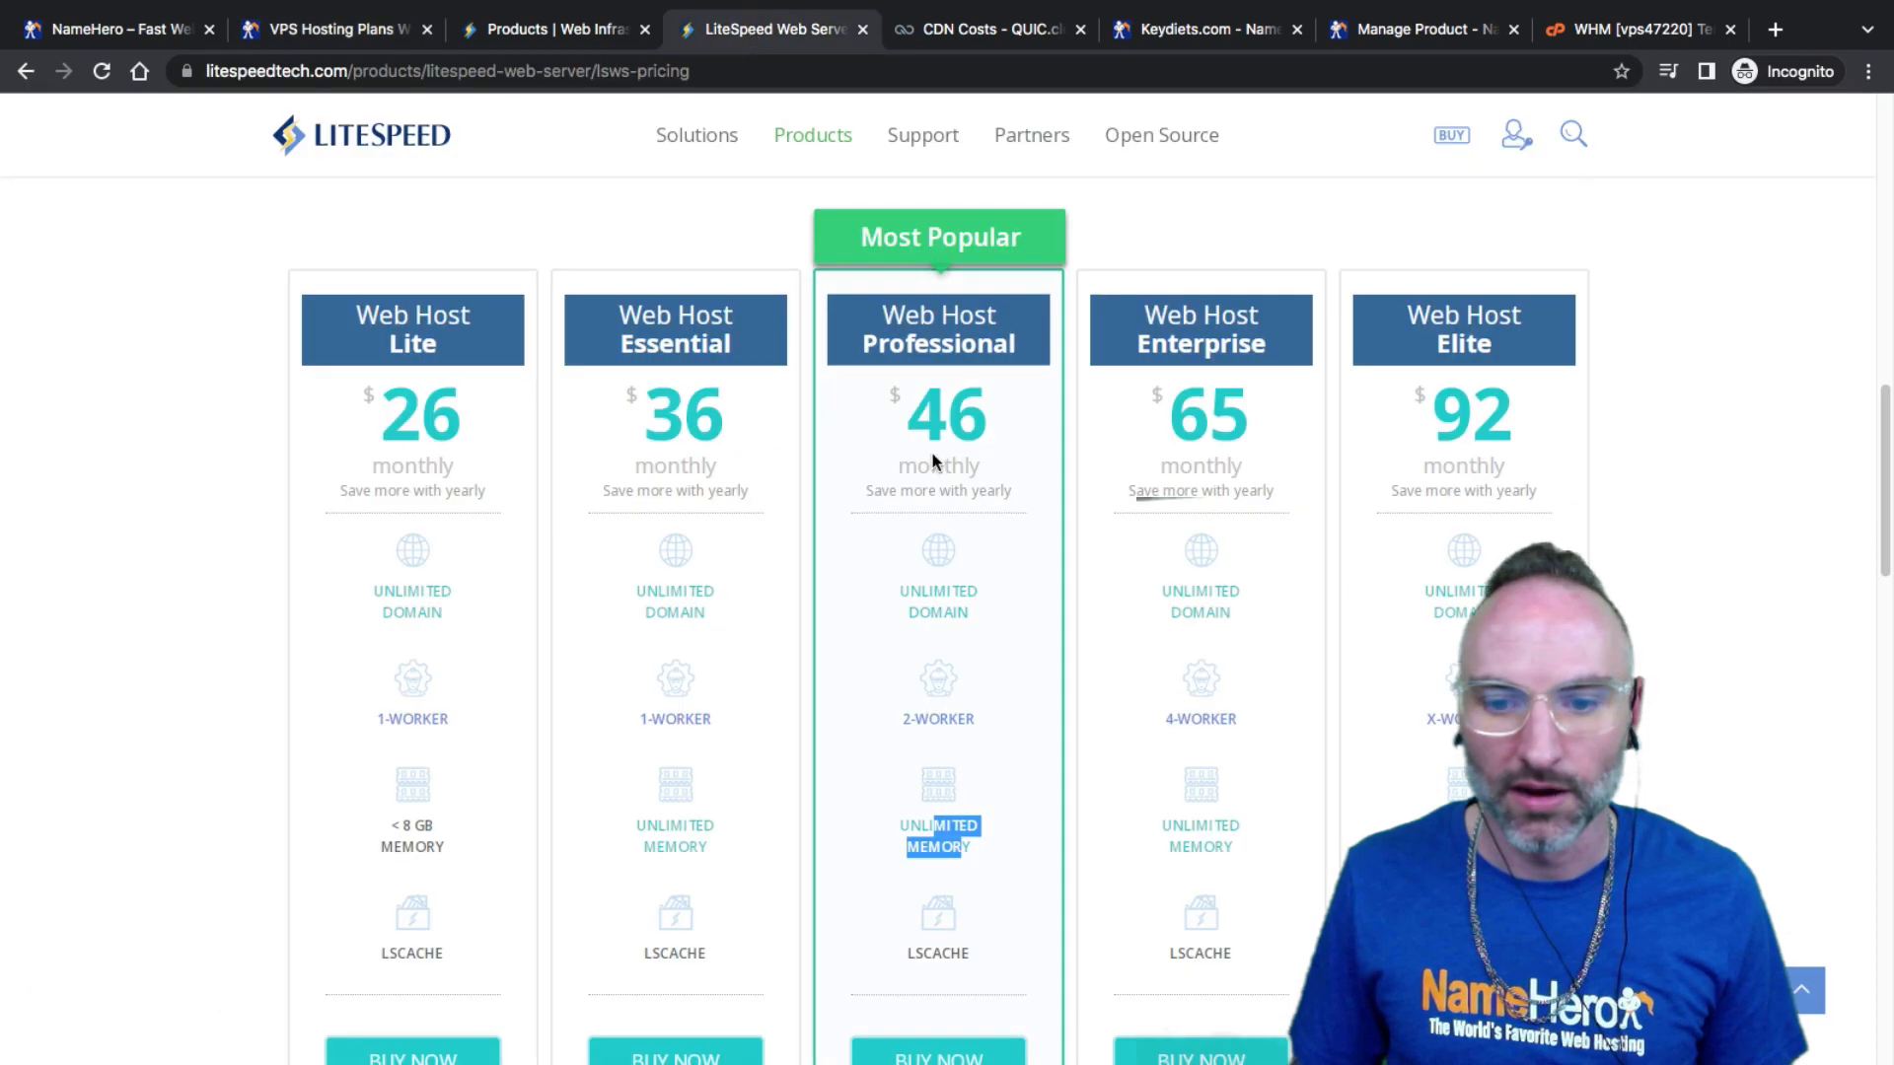
scroll(845, 385, up, 1)
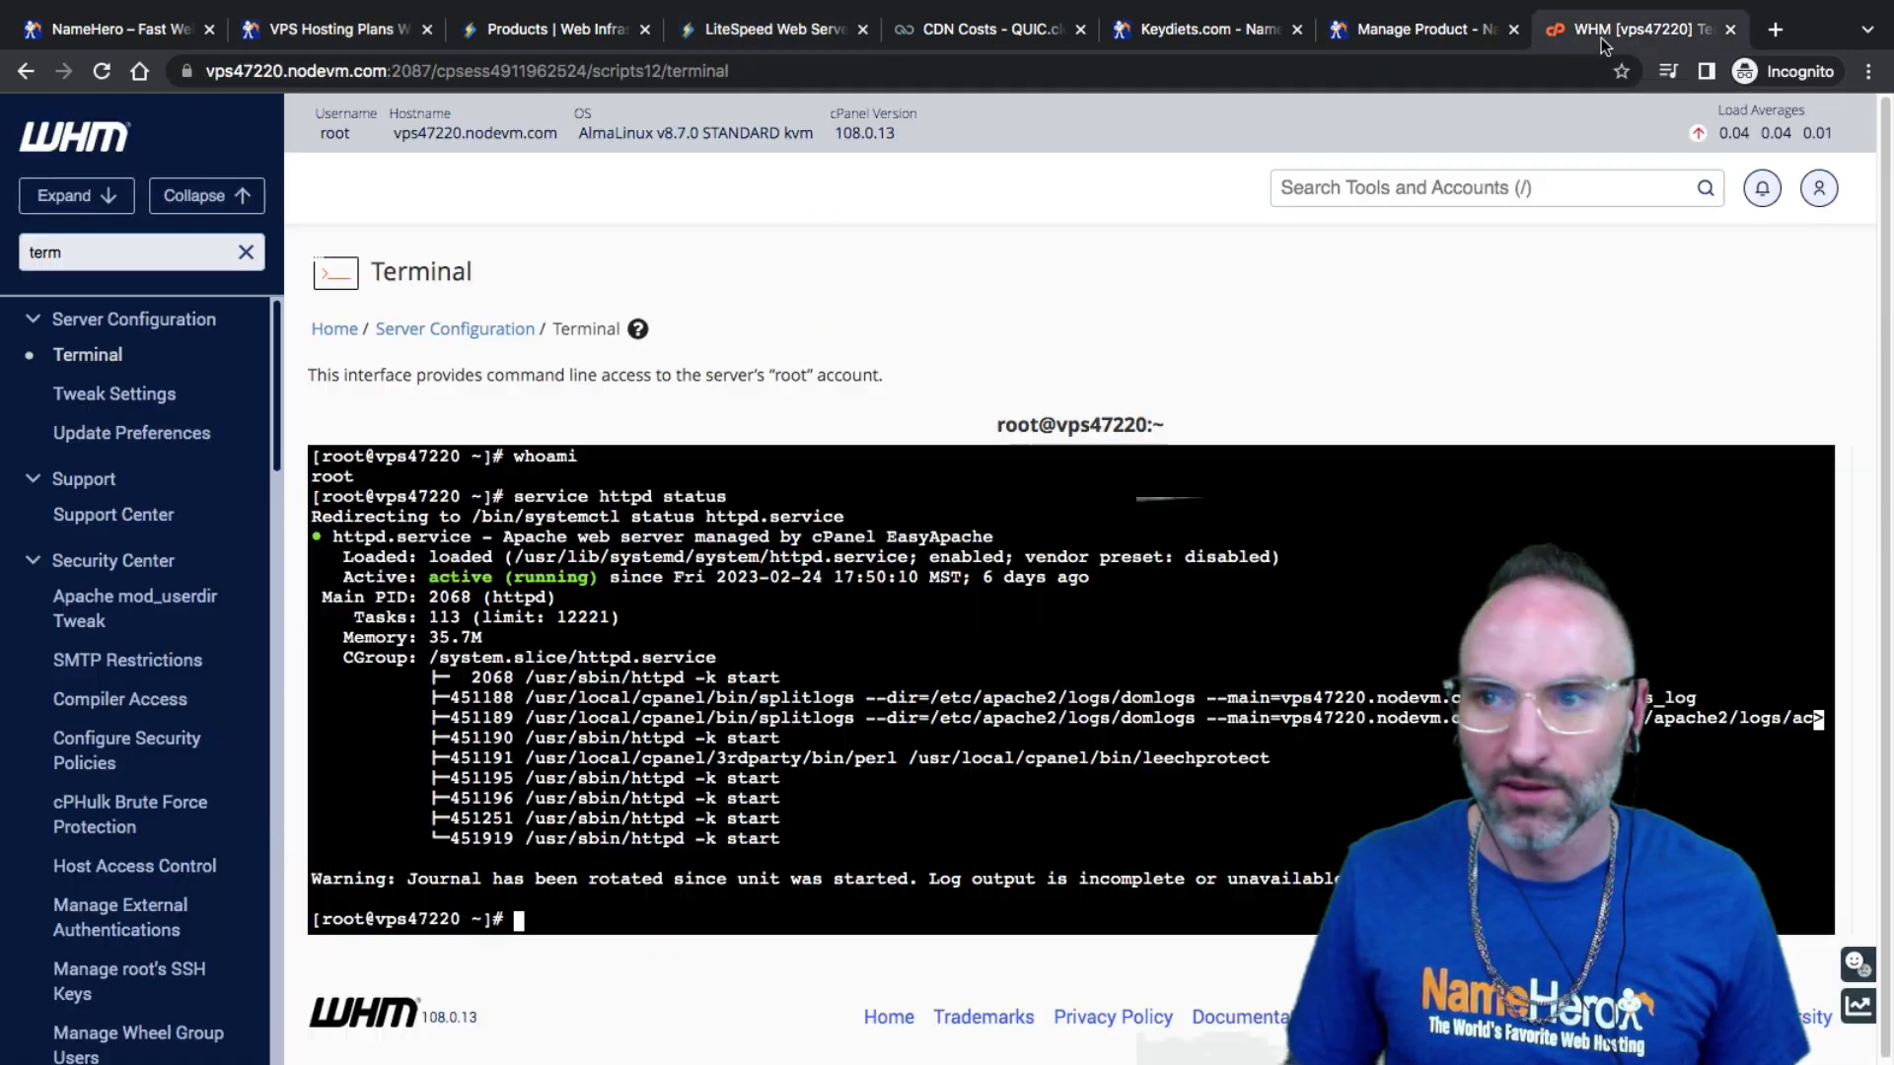
click(1618, 30)
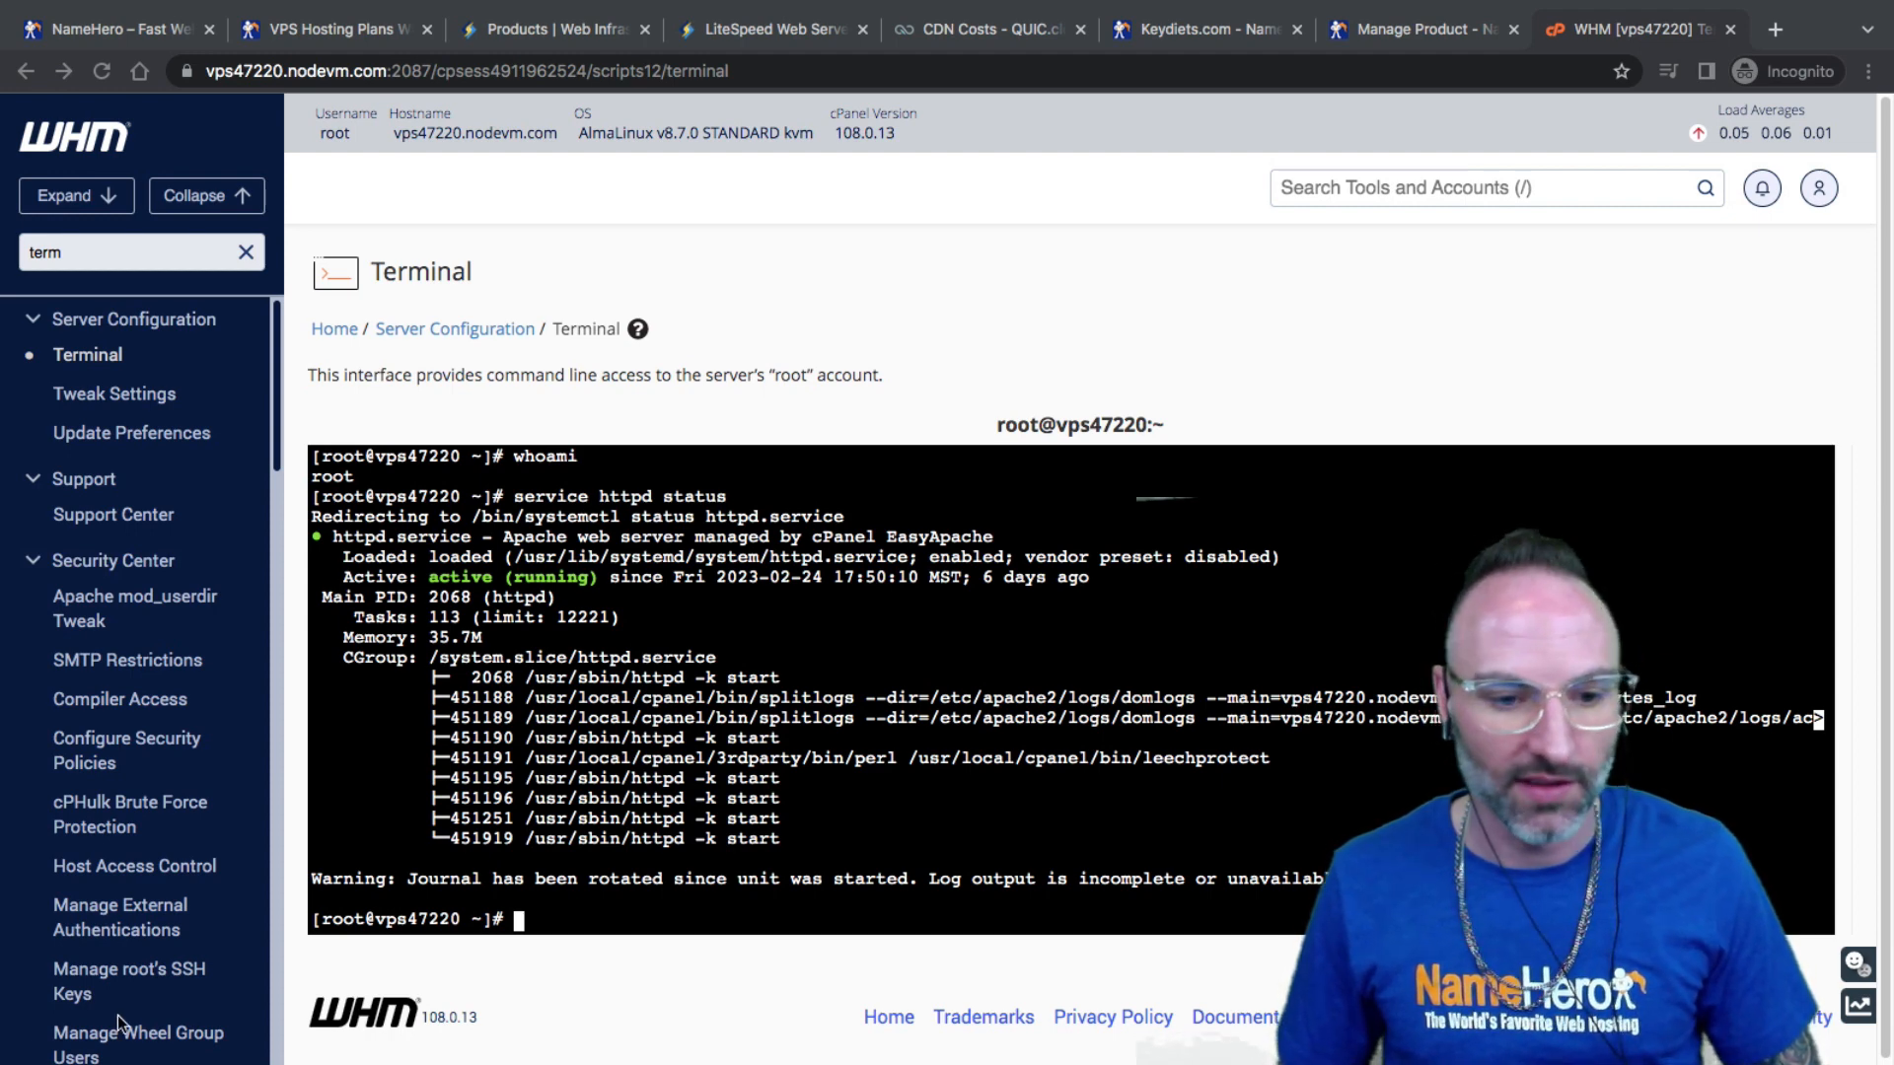
click(596, 908)
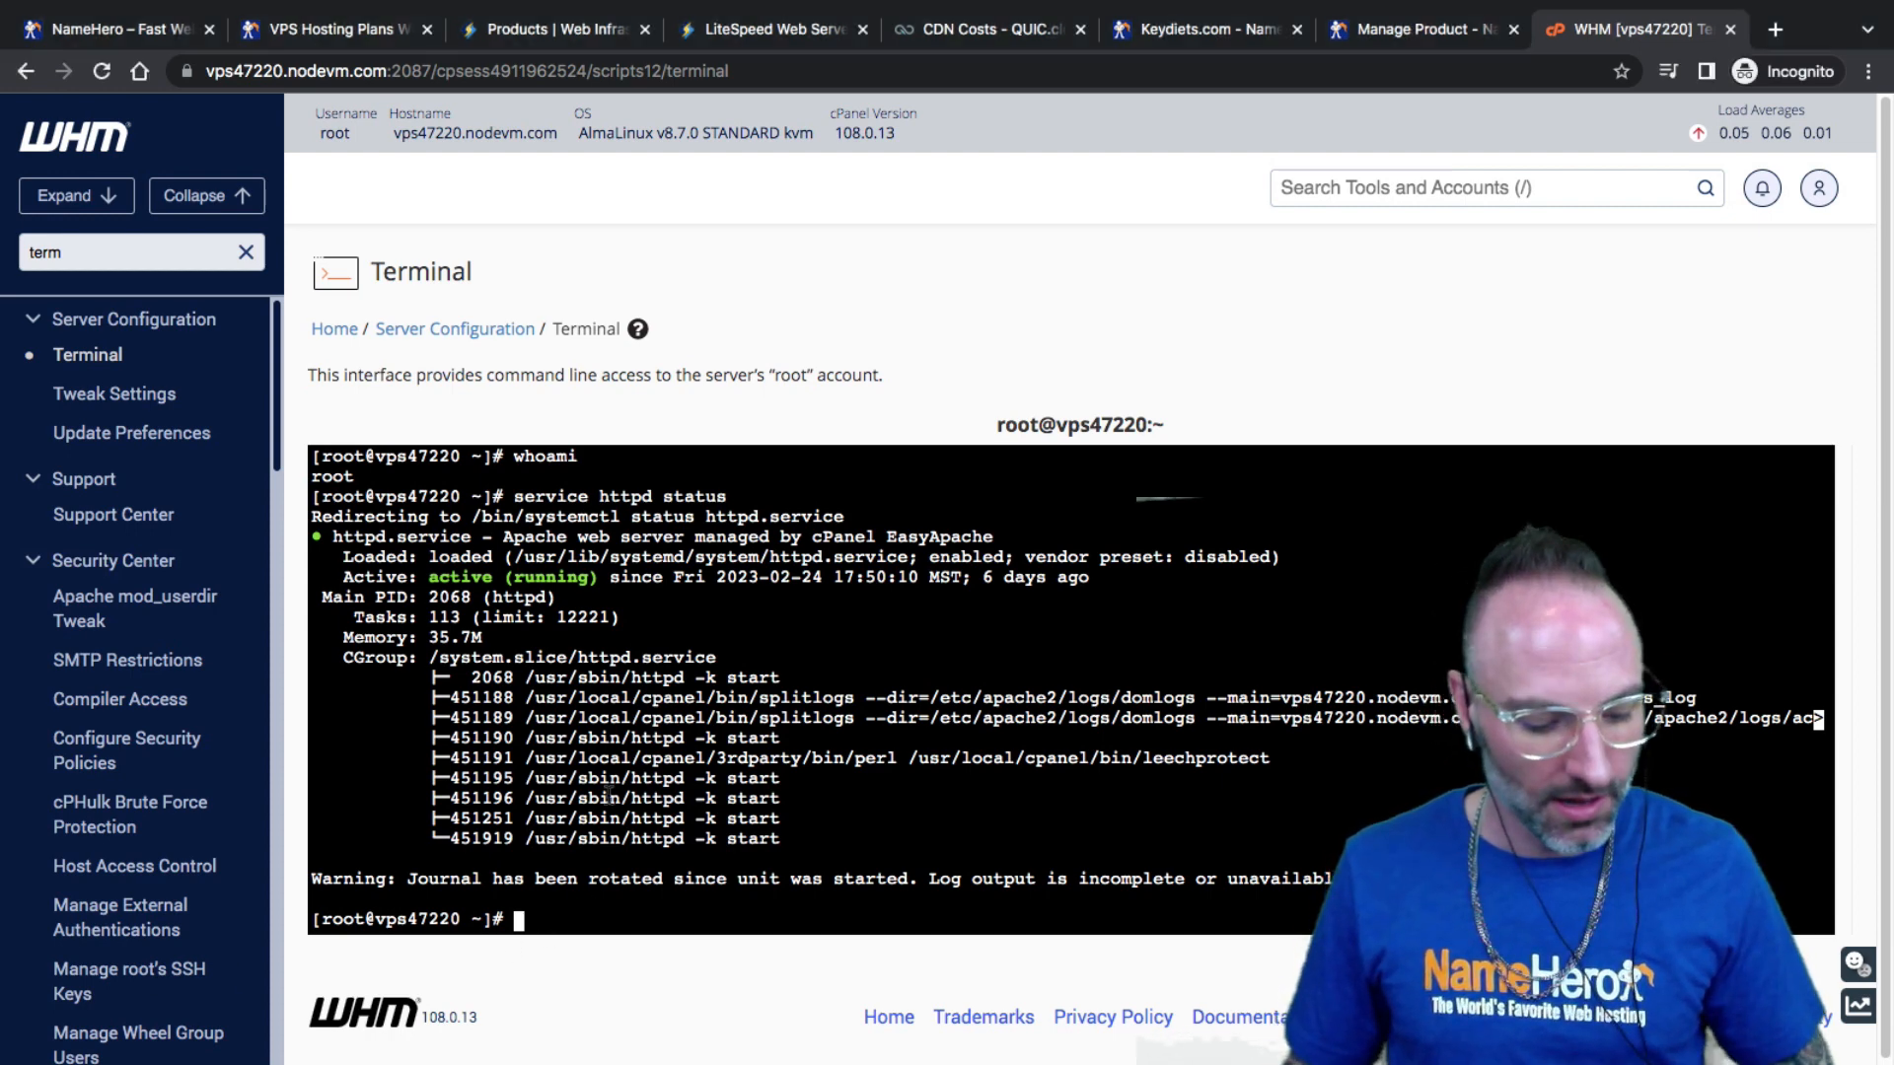
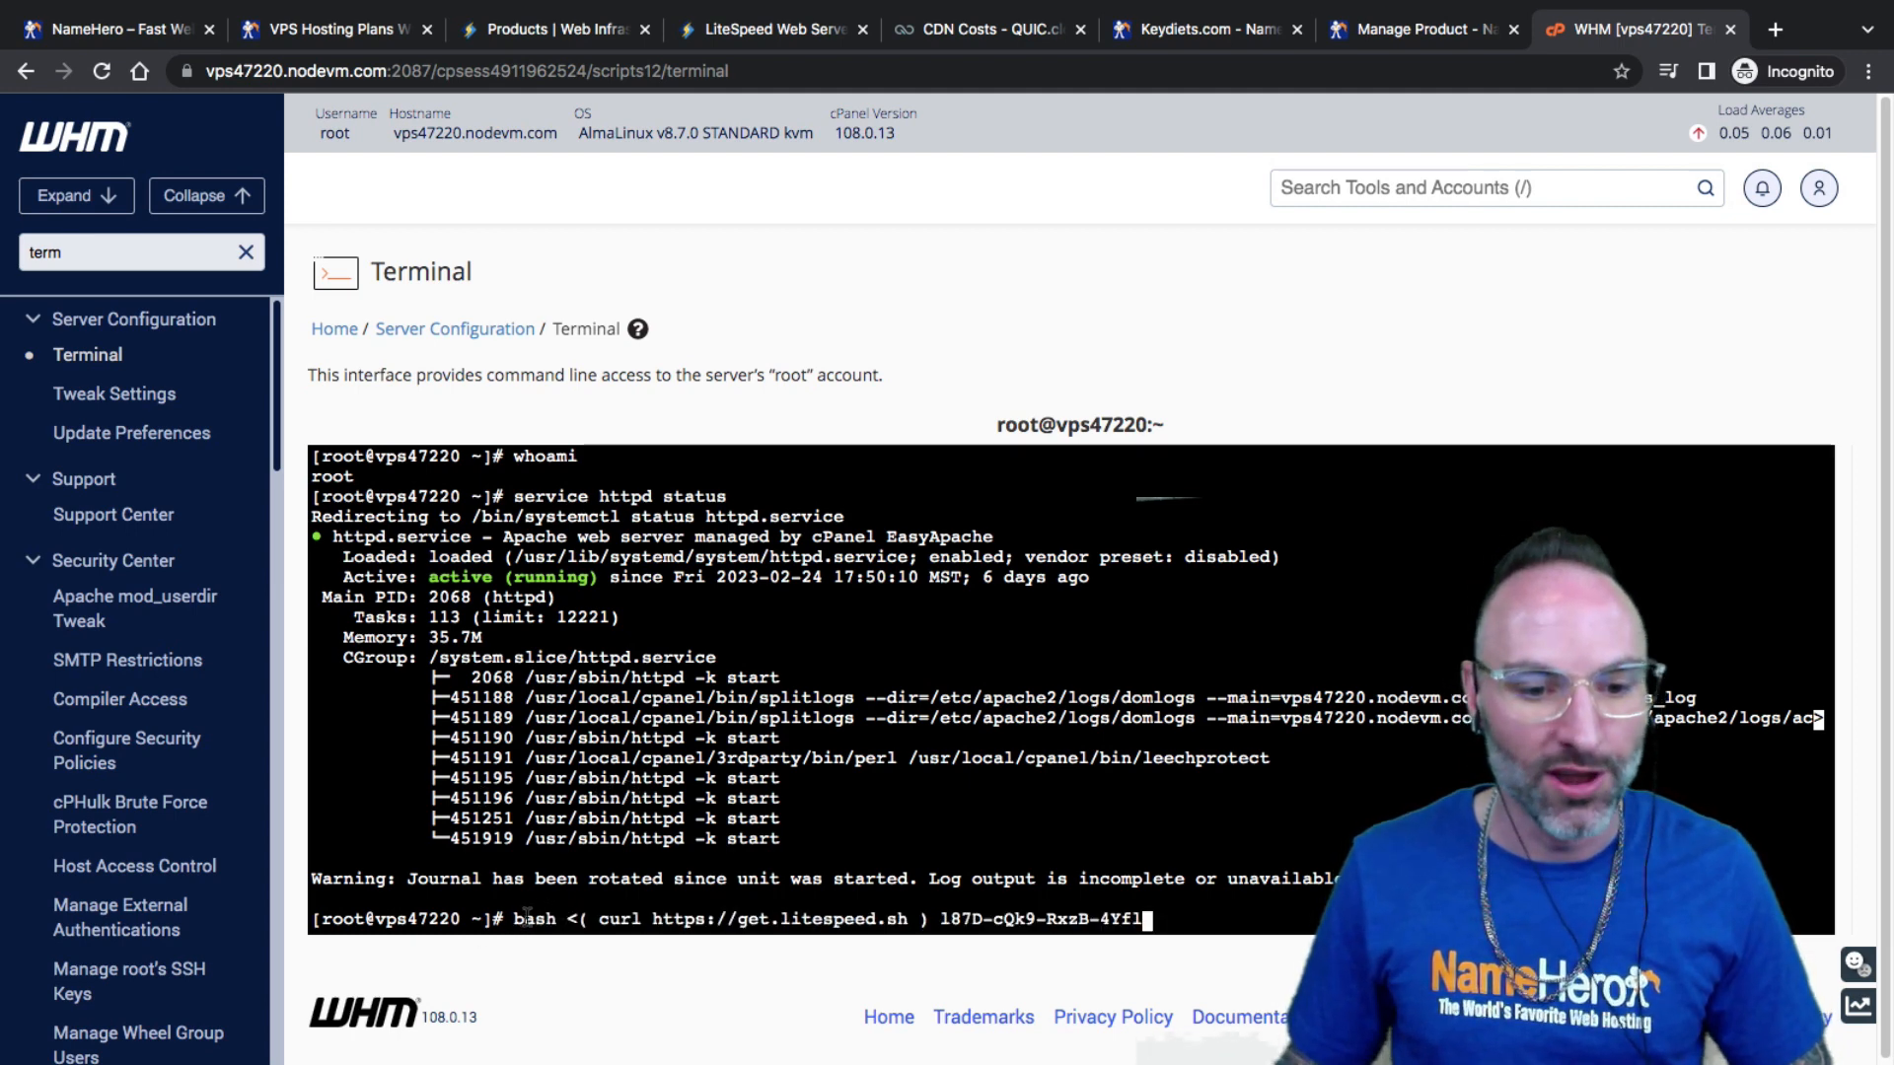
mouse_move(516, 918)
mouse_down()
mouse_move(1188, 905)
mouse_move(1175, 927)
mouse_move(493, 927)
mouse_move(514, 923)
mouse_up()
click(1174, 922)
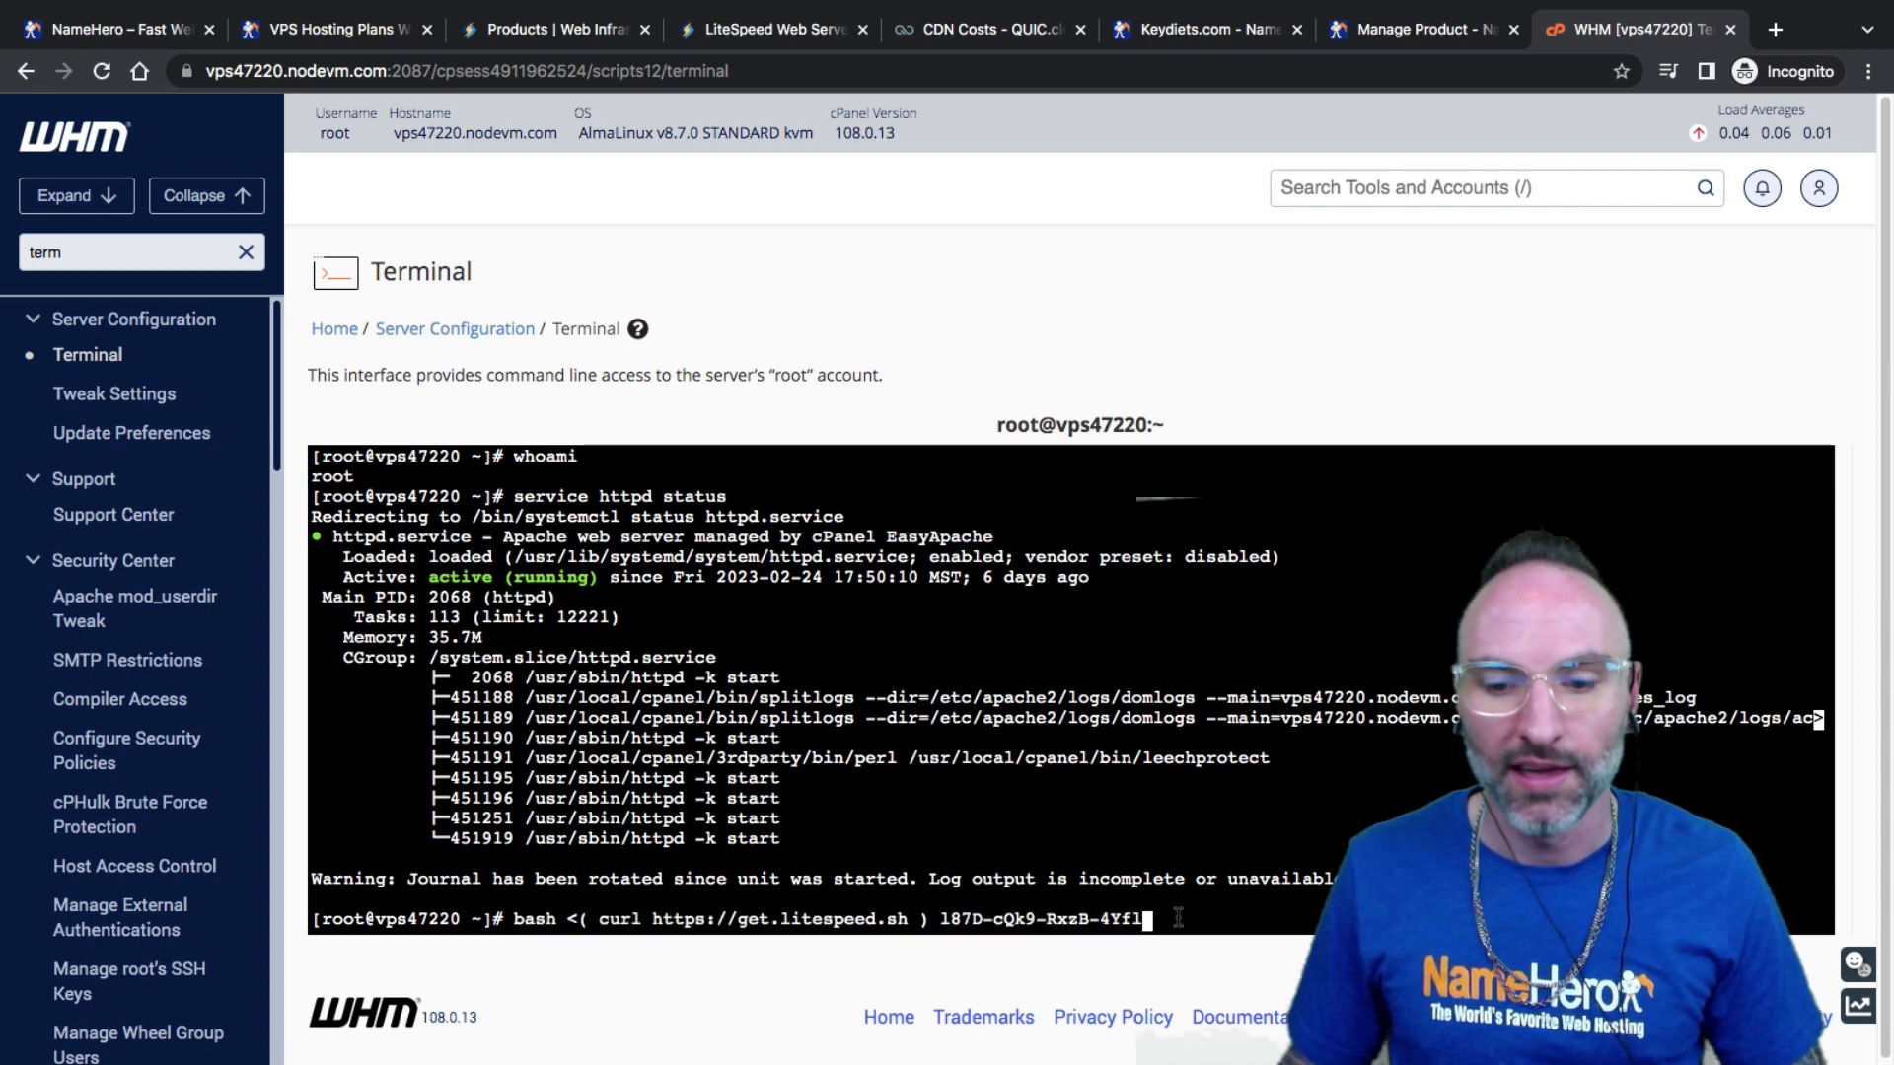
Check the root prompt, script URL and license key in the LiteSpeed install command, and run it
drag(1177, 918, 519, 919)
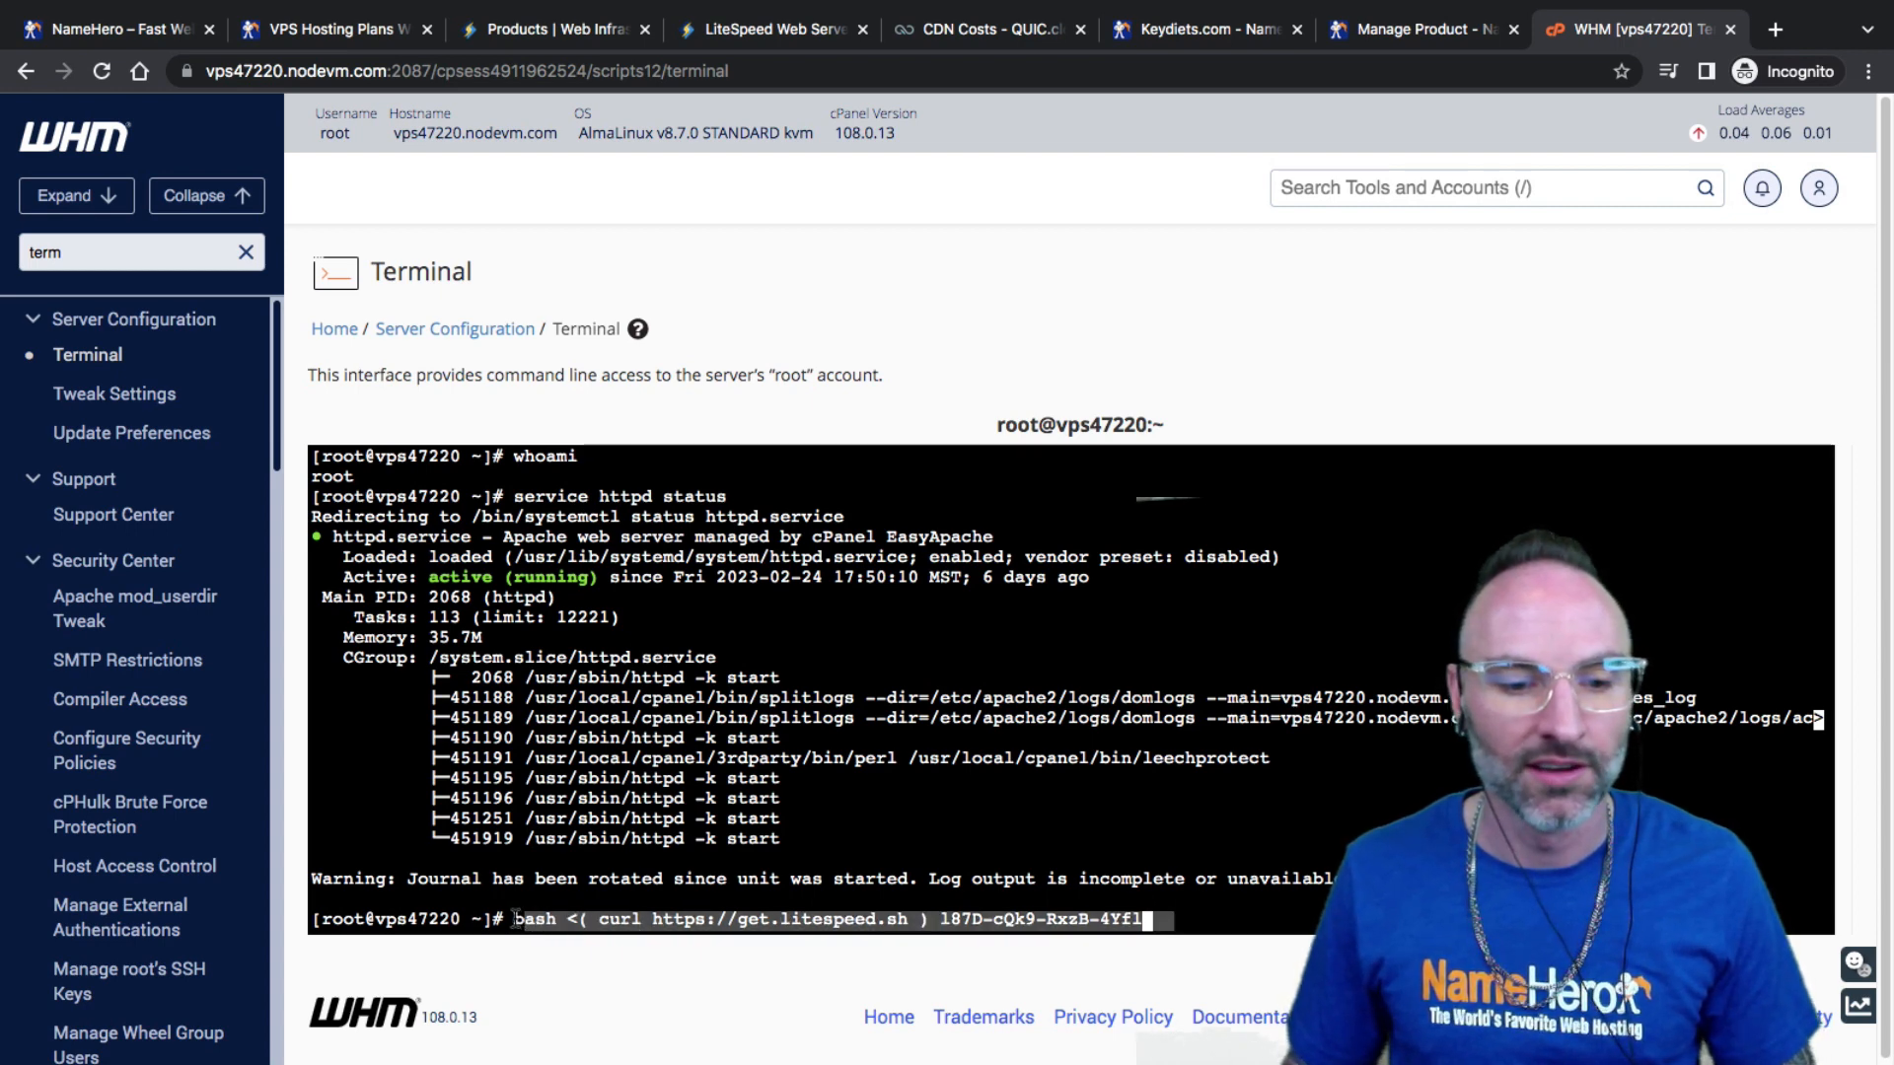
drag(322, 920, 472, 919)
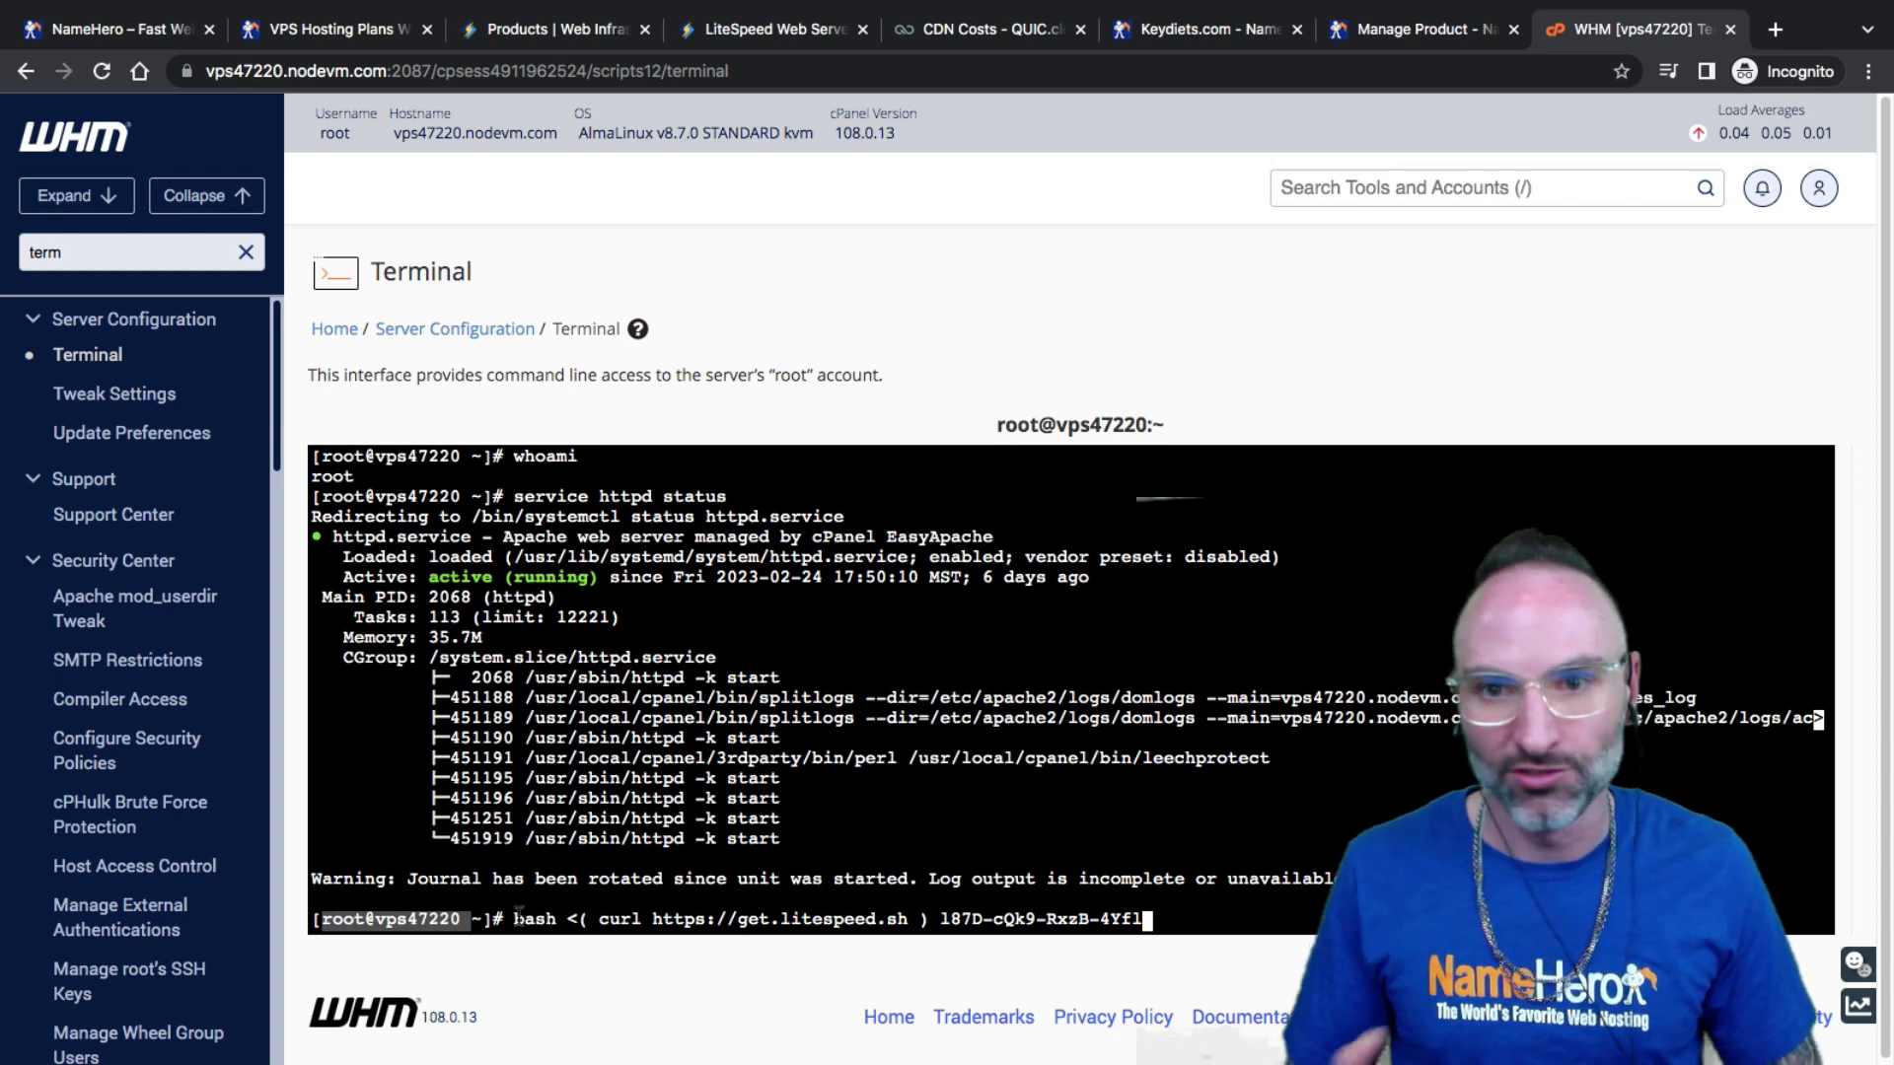
drag(513, 918, 768, 918)
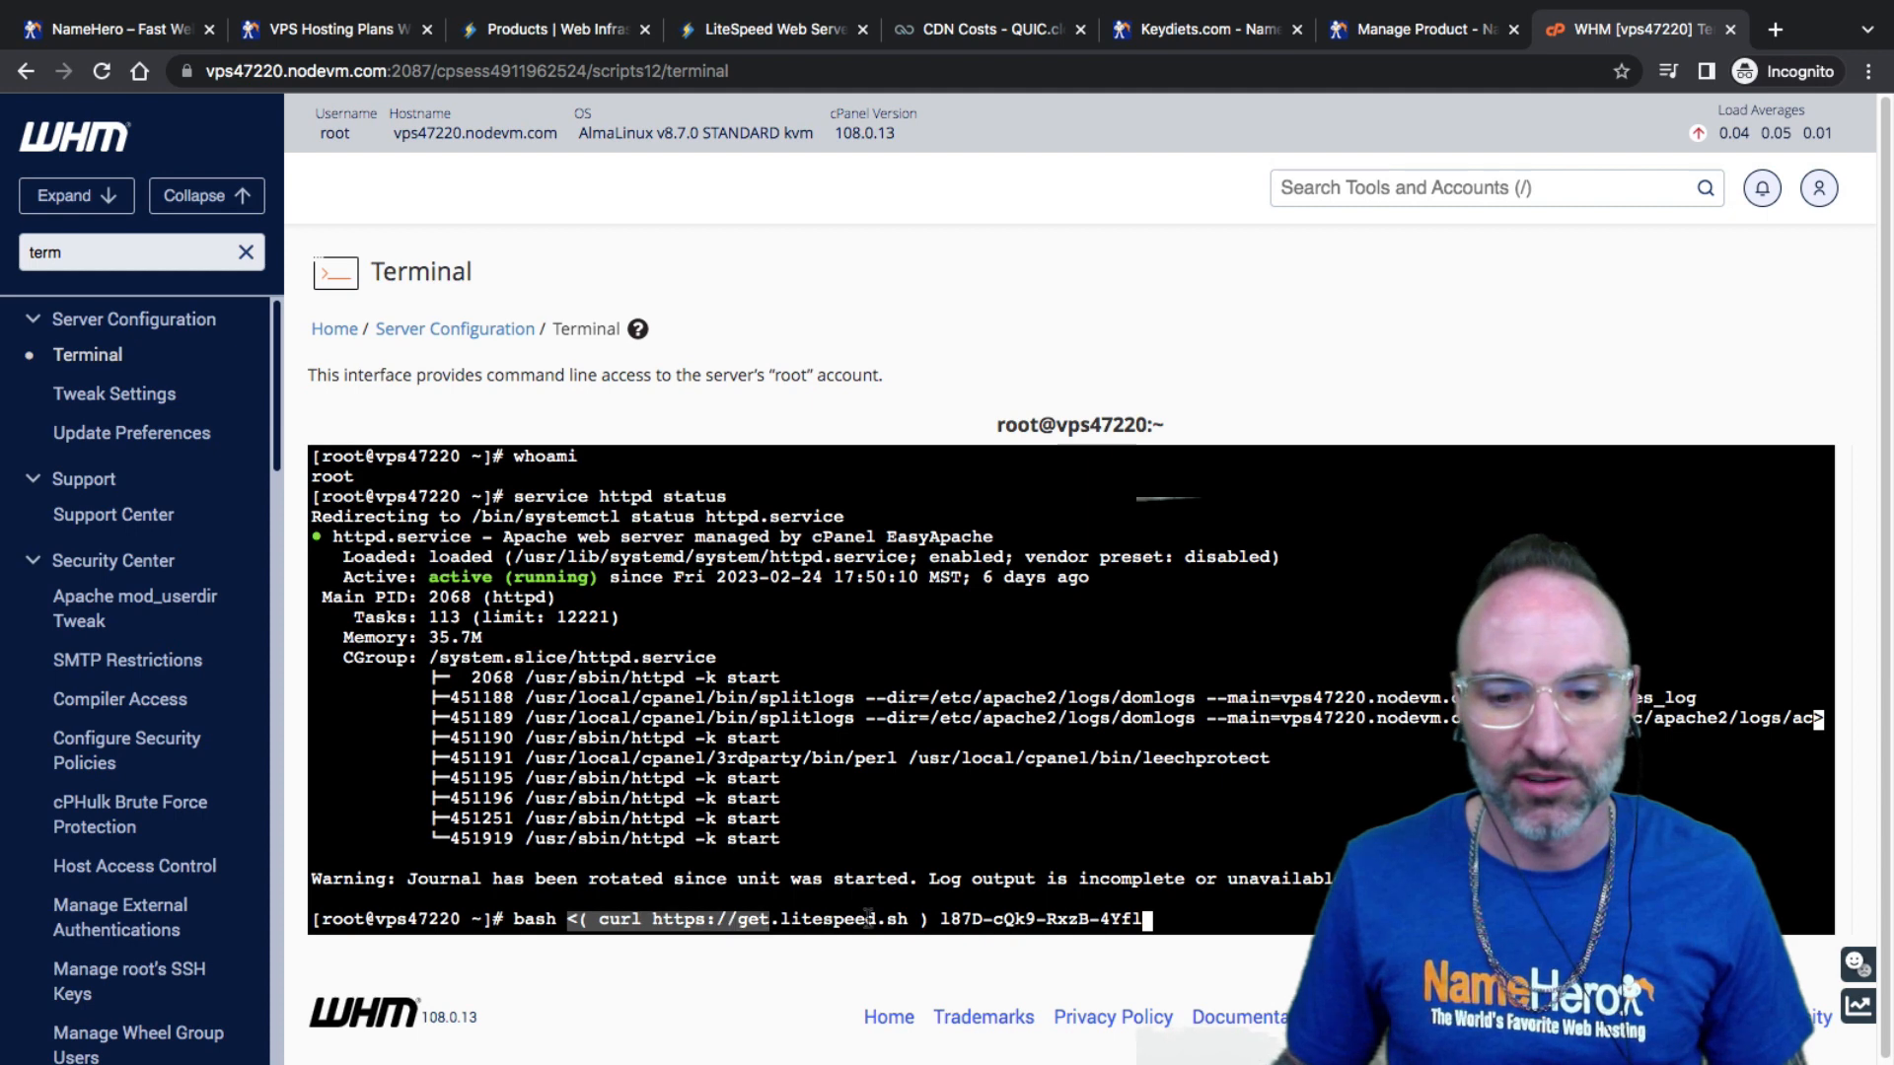
drag(929, 917, 666, 915)
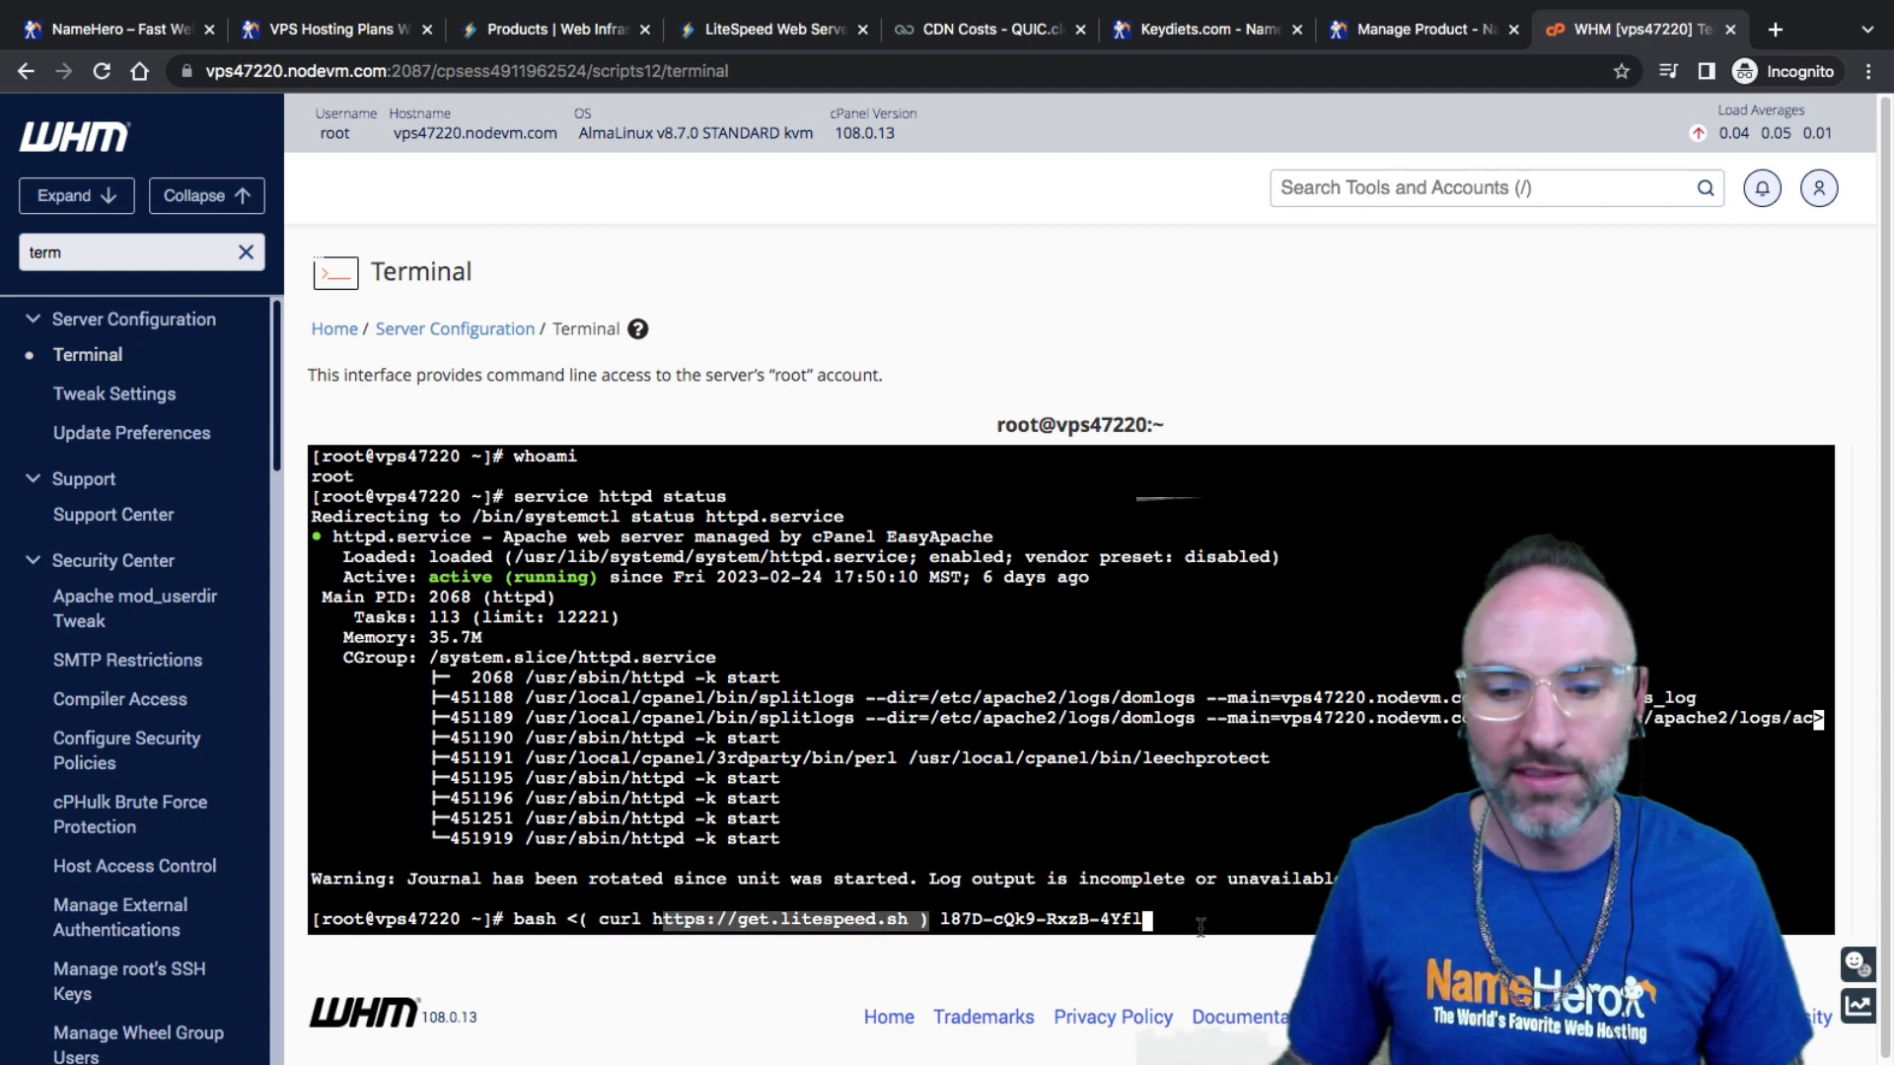
mouse_move(1142, 919)
mouse_down()
mouse_move(932, 919)
mouse_move(1132, 915)
mouse_up()
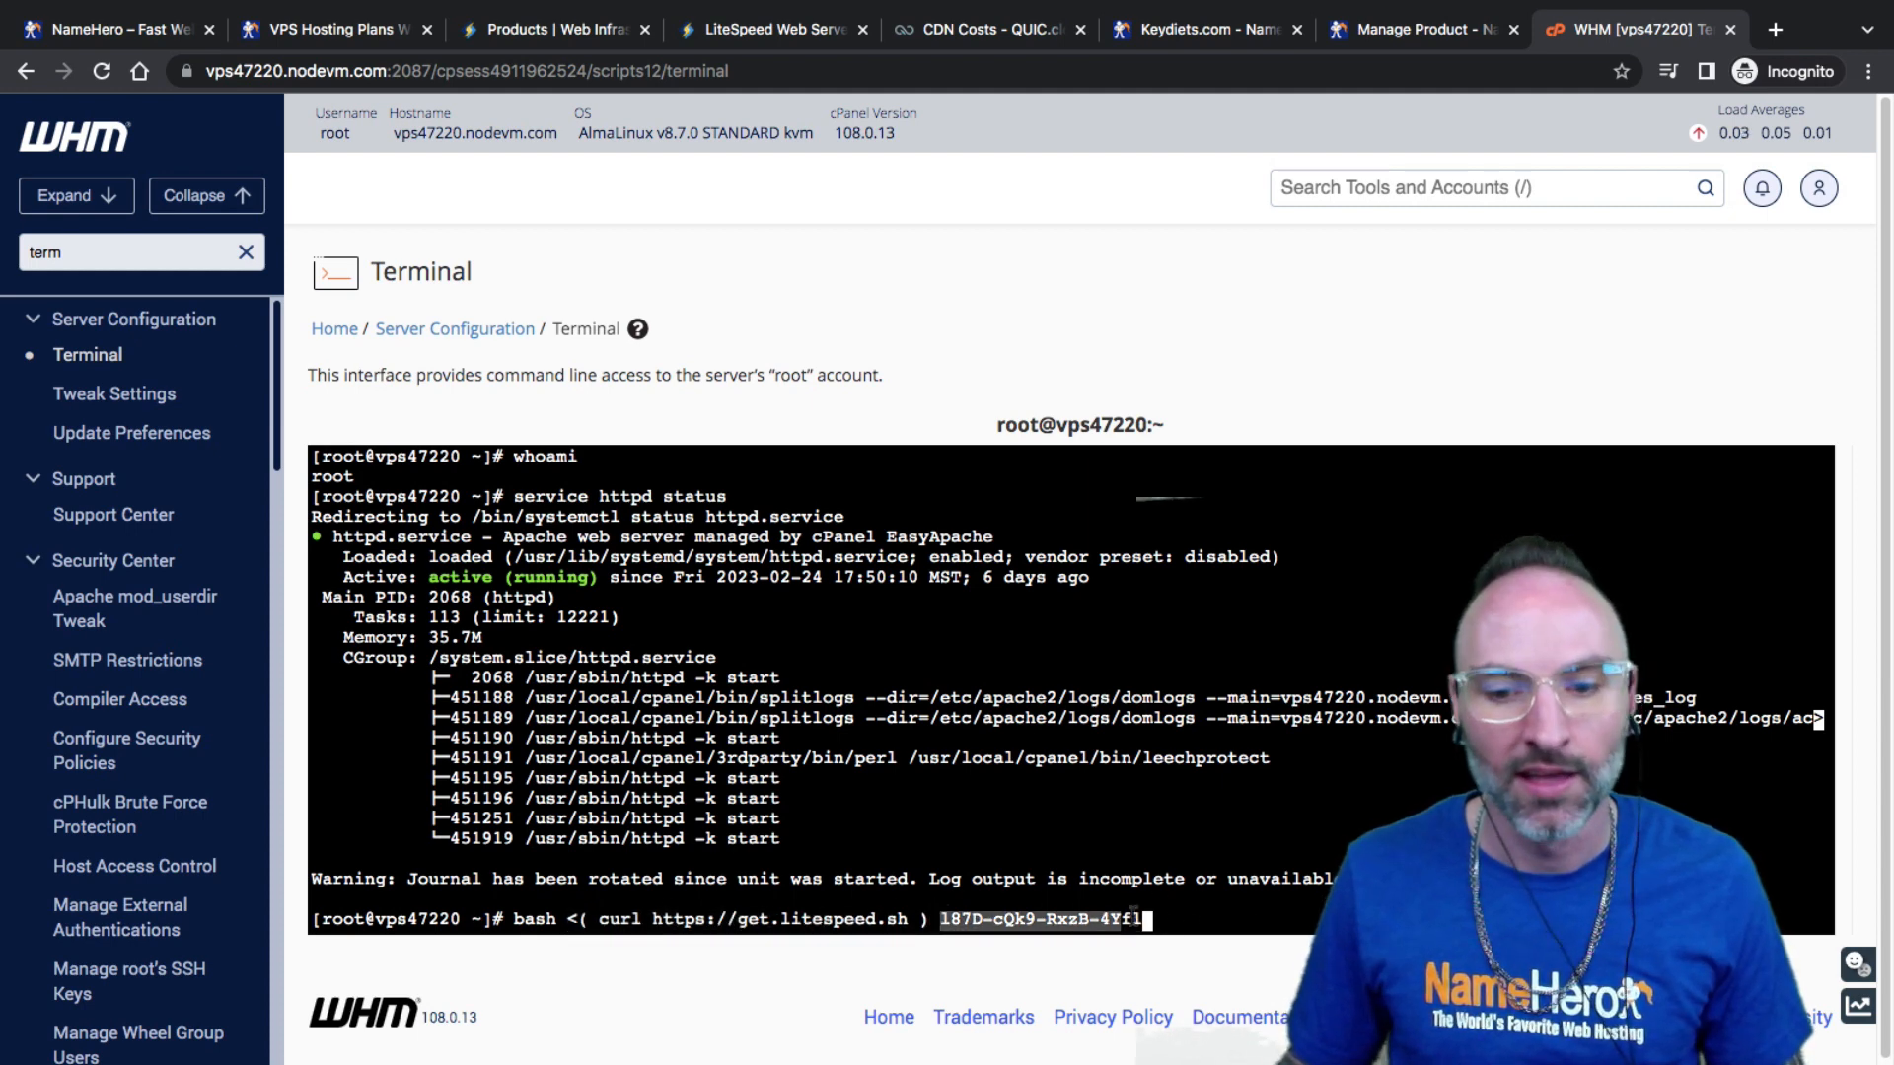
click(1178, 920)
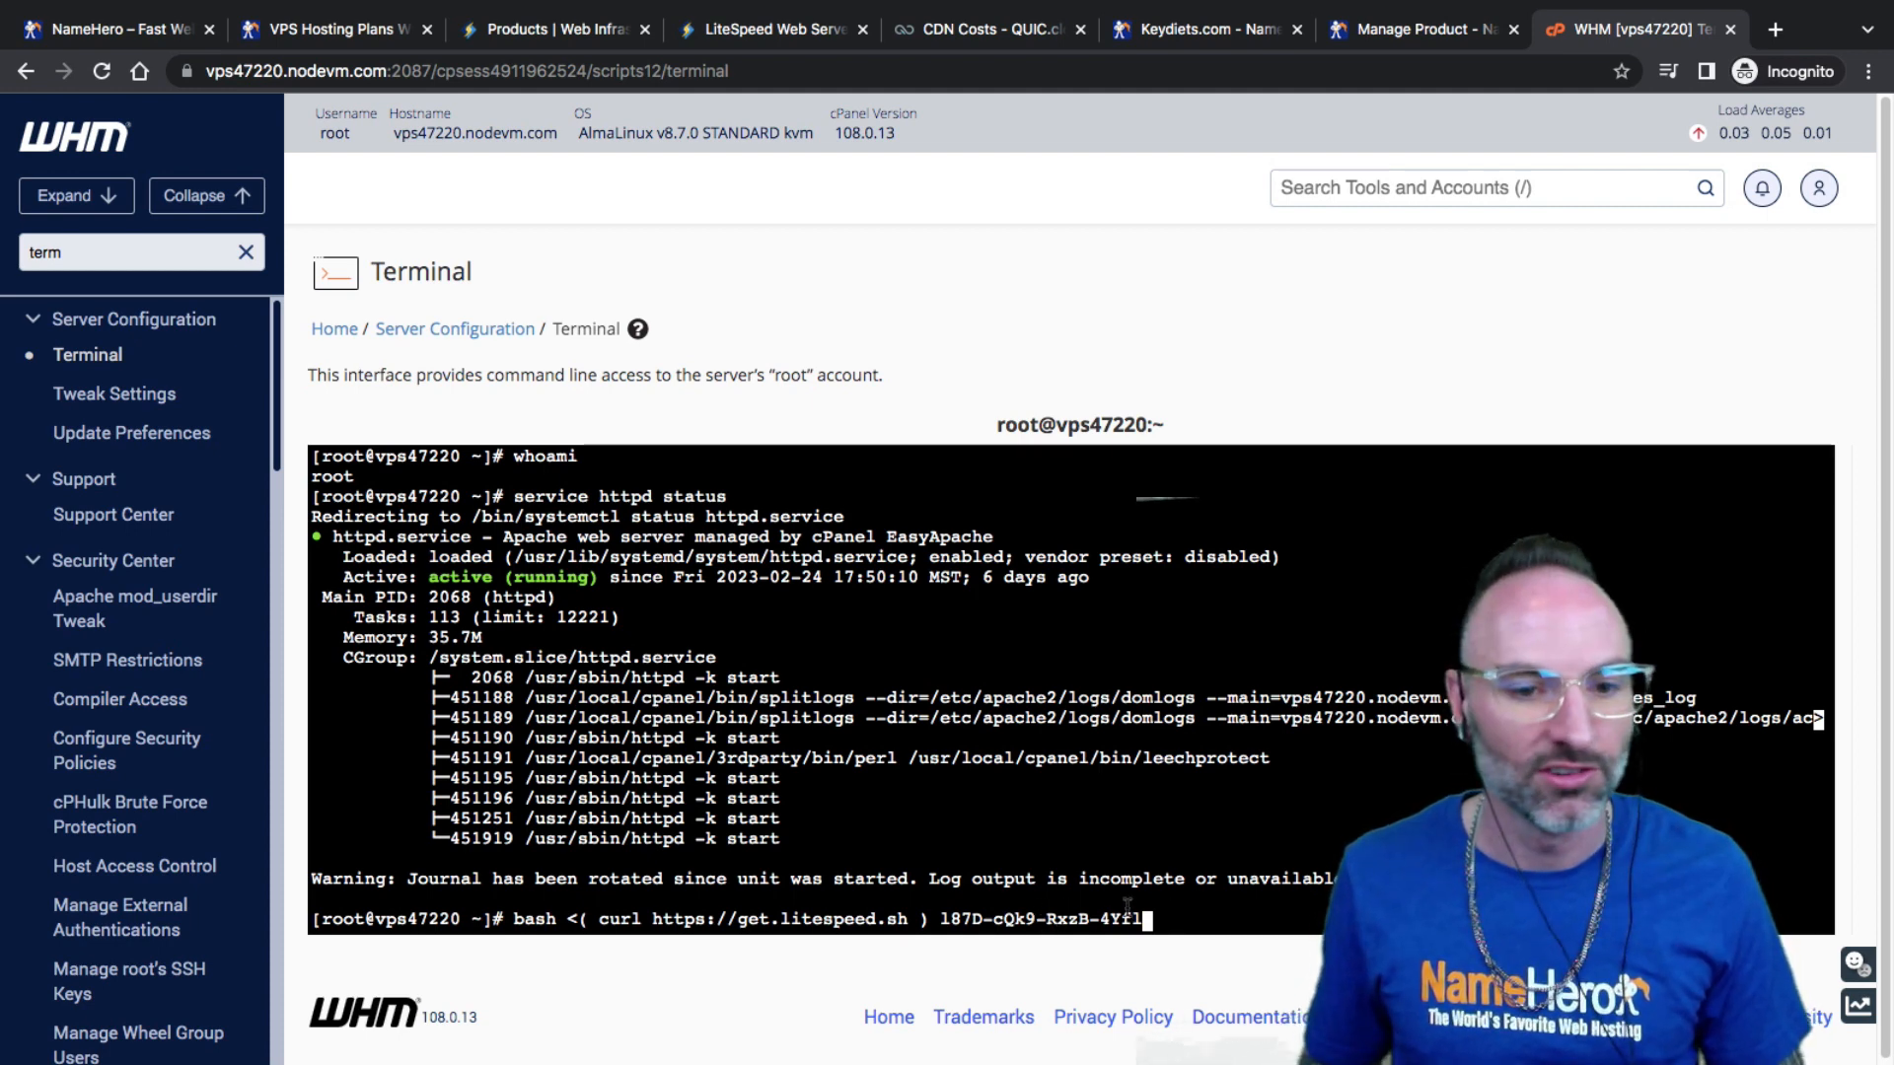
key(Return)
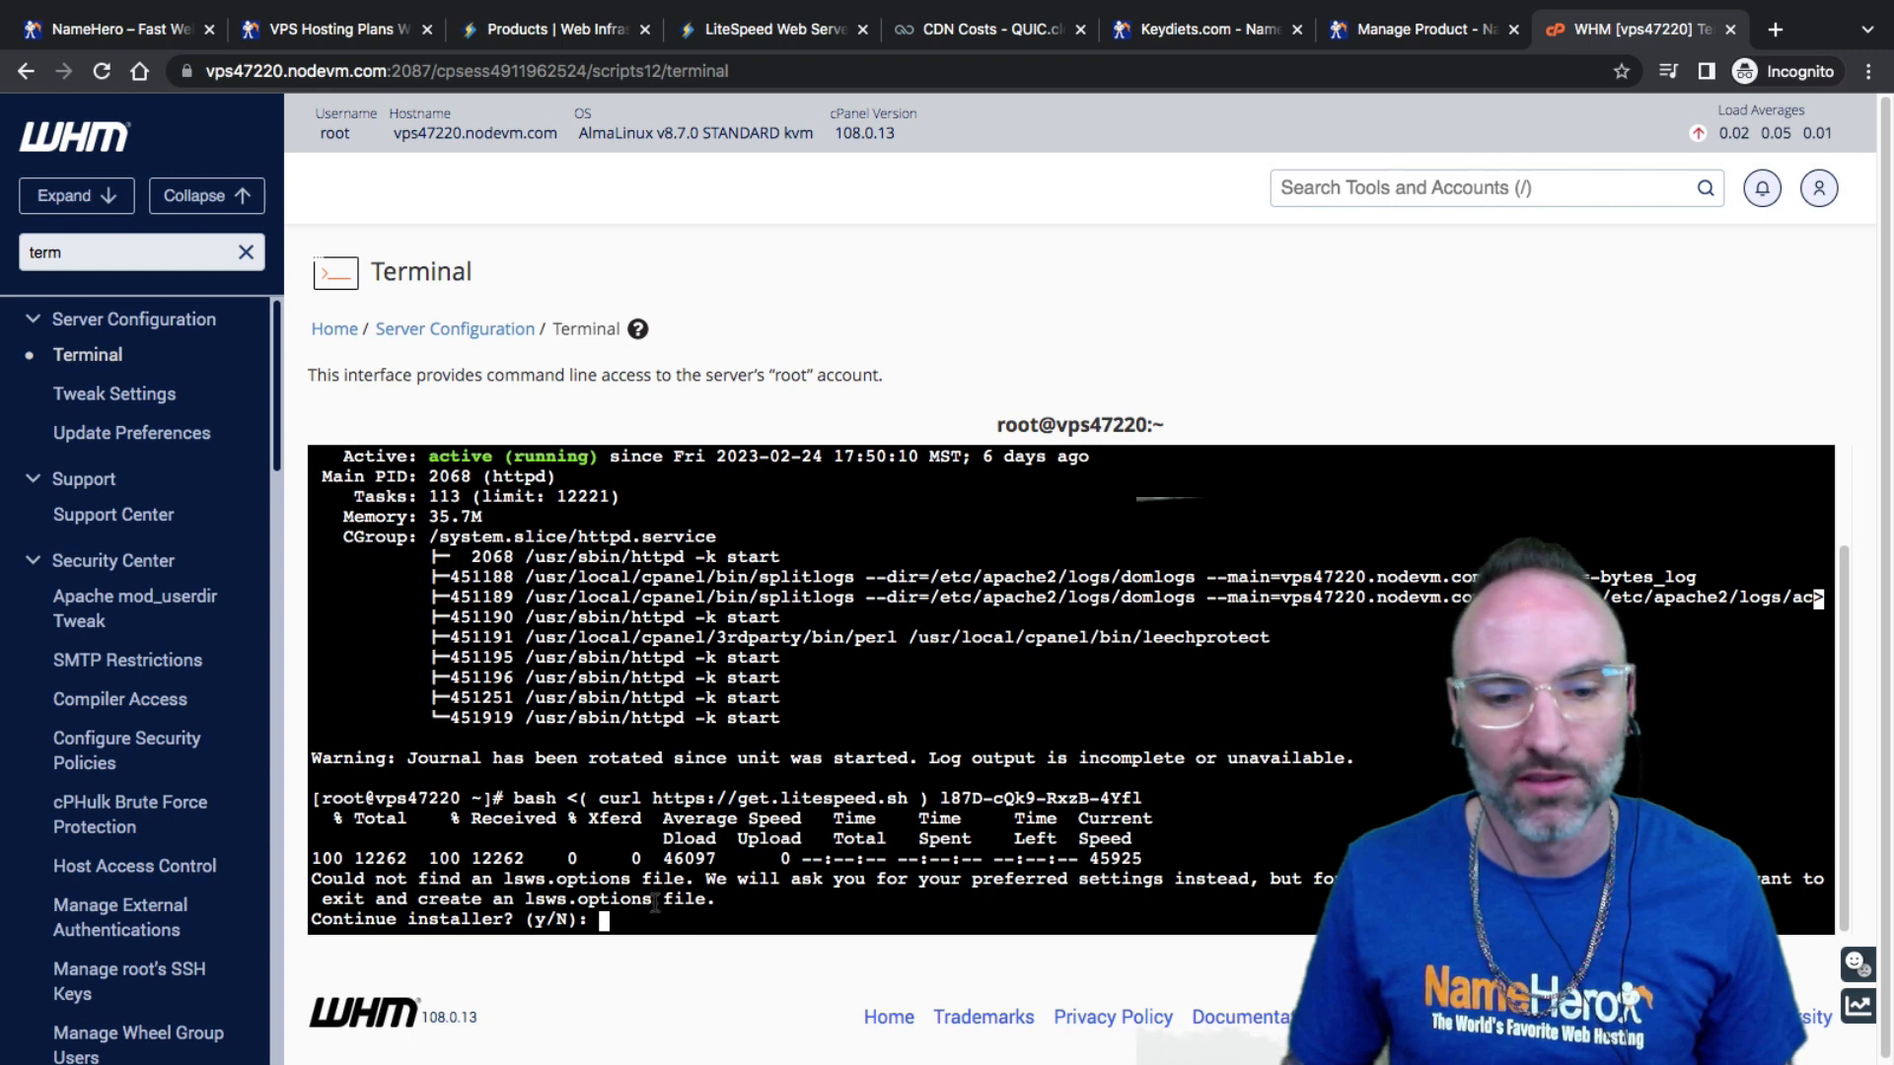
Review the lsws.options file notice and answer y to continue the LiteSpeed installer
drag(695, 901, 517, 885)
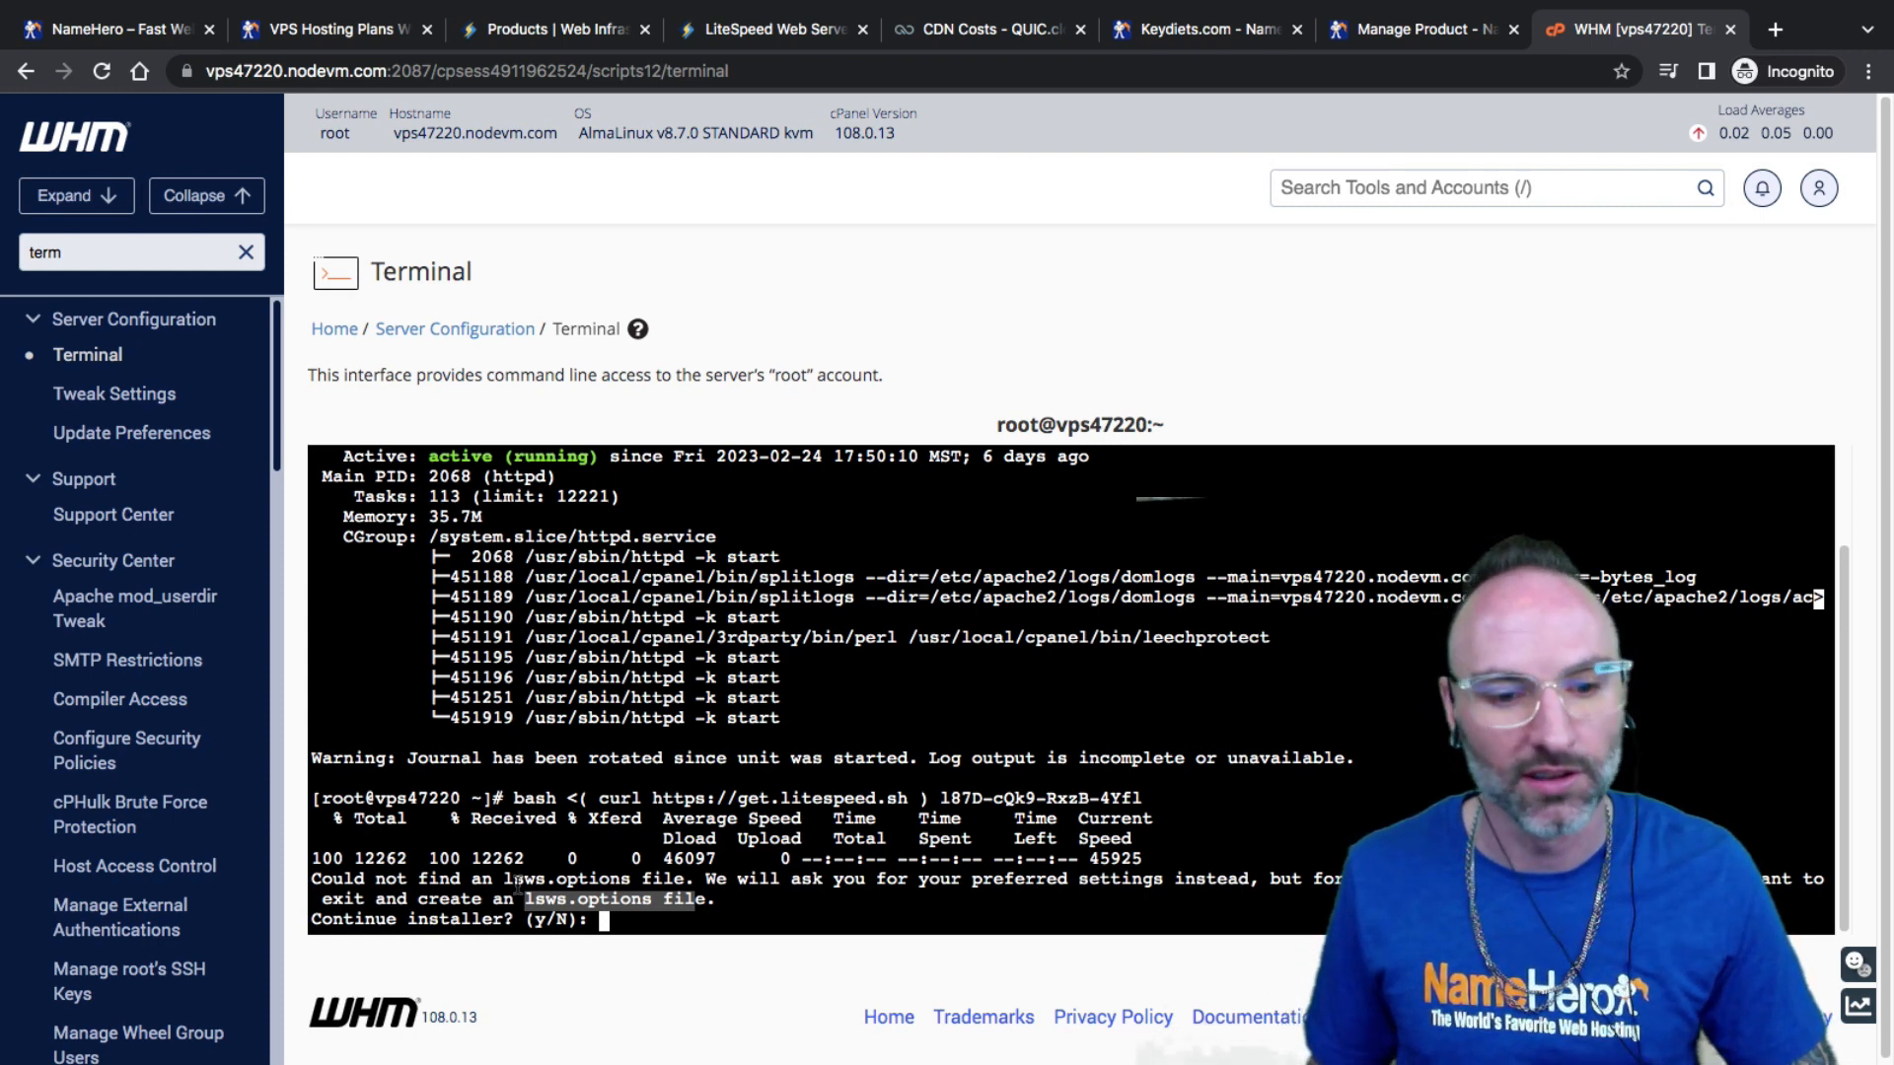
text(y)
key(Return)
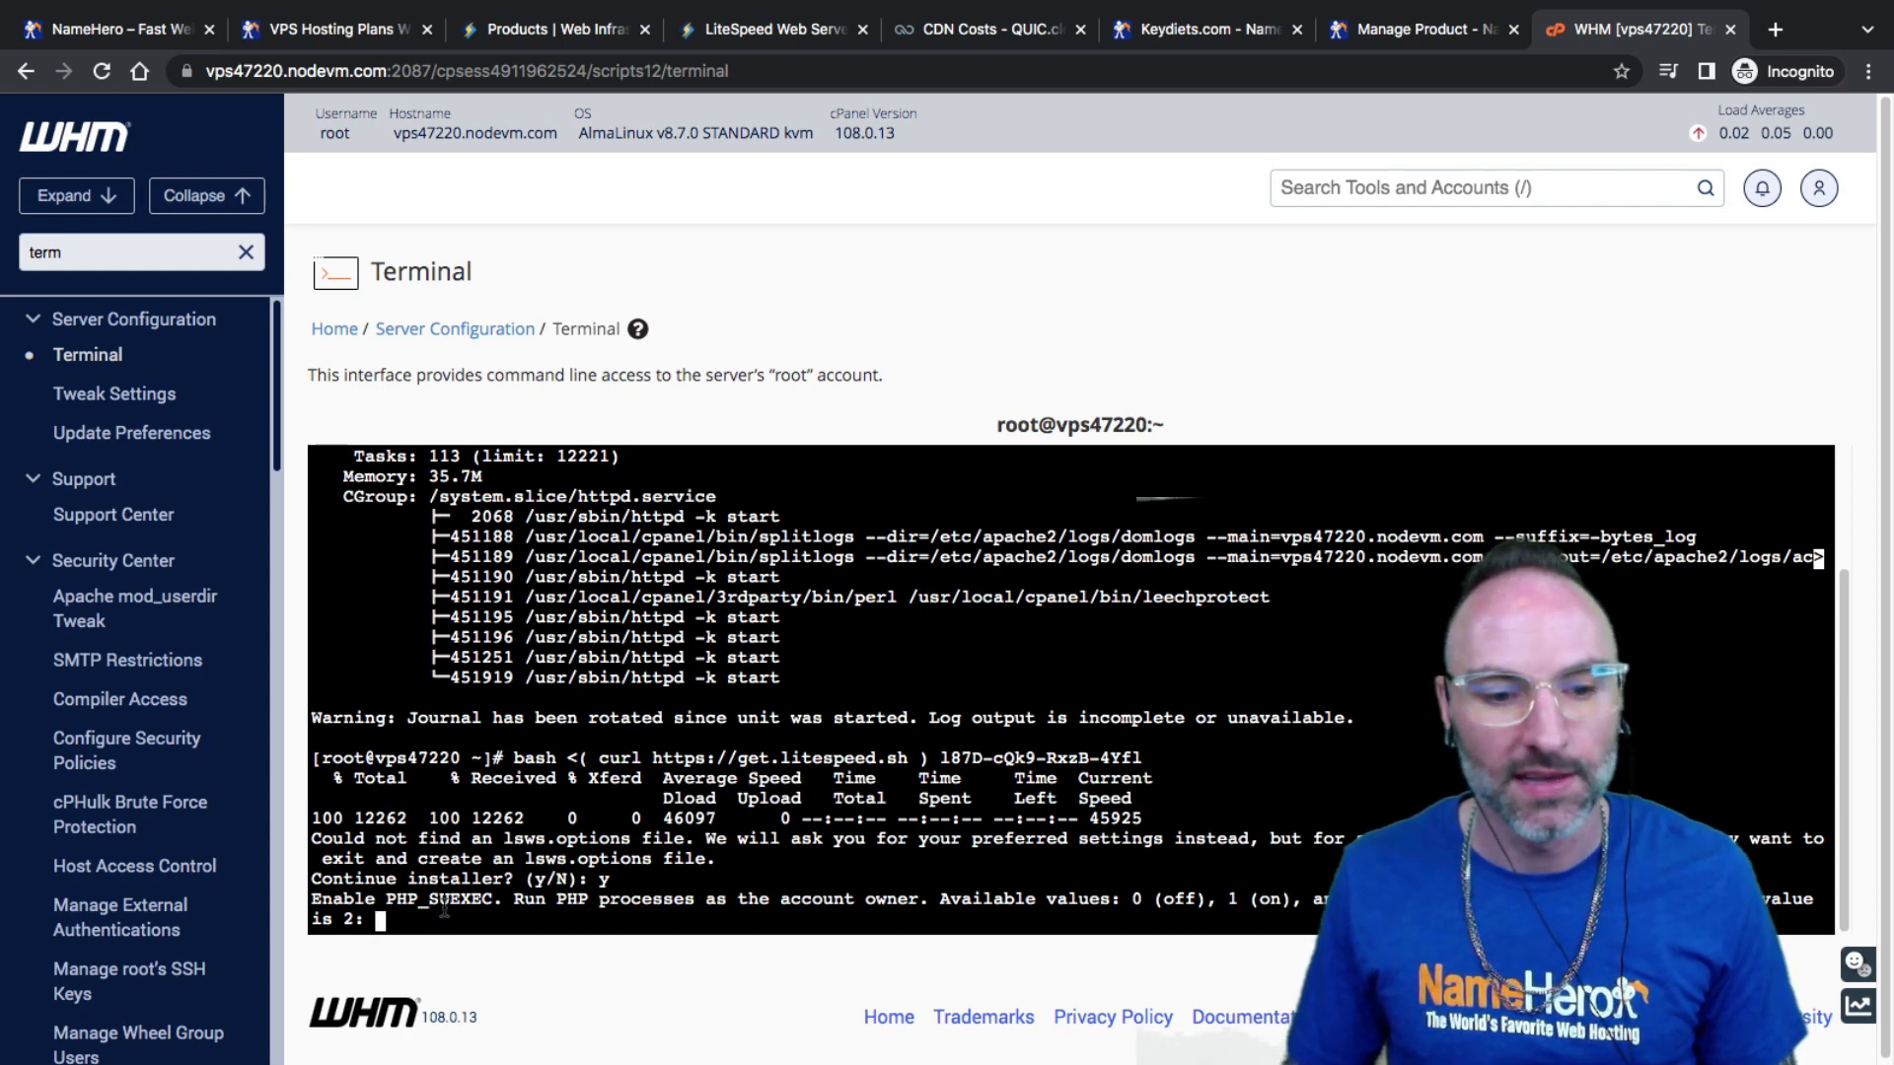
Examine the installer's PHP_SUEXEC question, covering running PHP as the account owner and the available values
drag(450, 900, 500, 900)
click(589, 896)
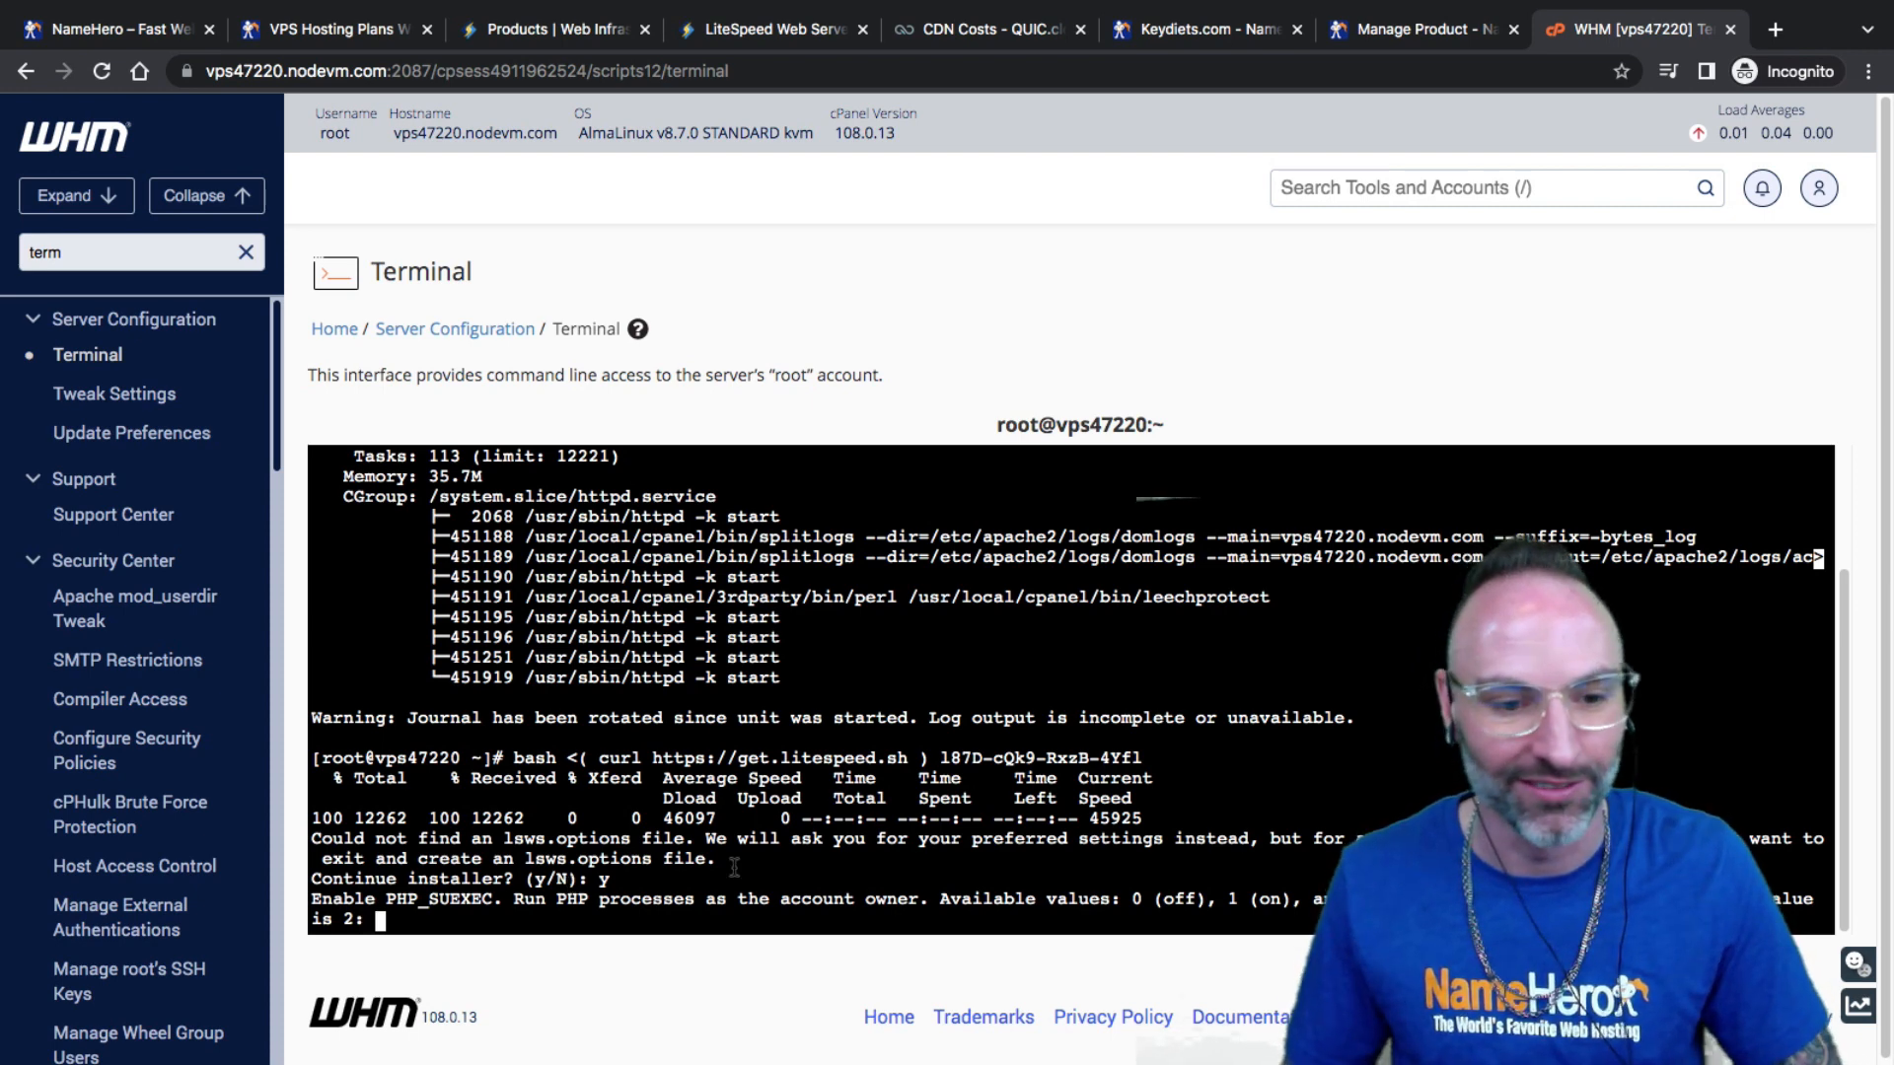
drag(446, 879, 502, 898)
click(502, 898)
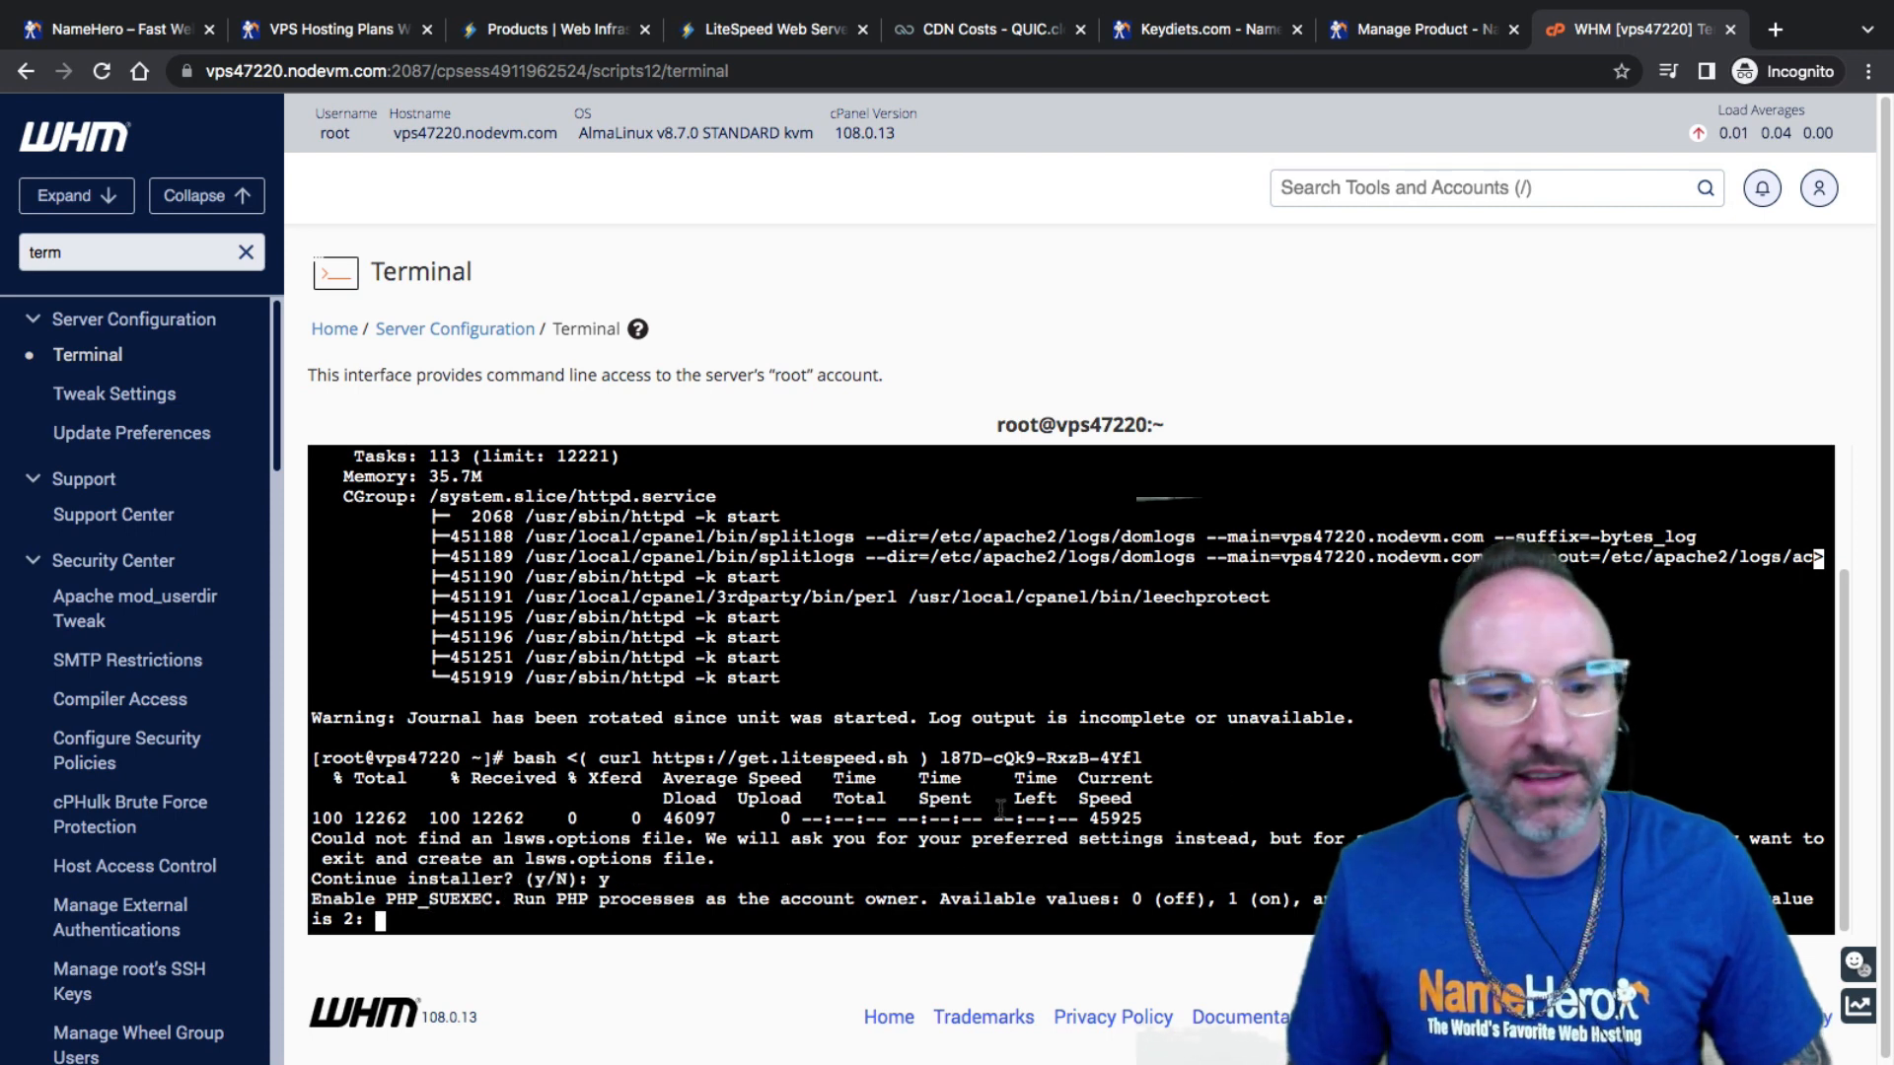
double_click(784, 901)
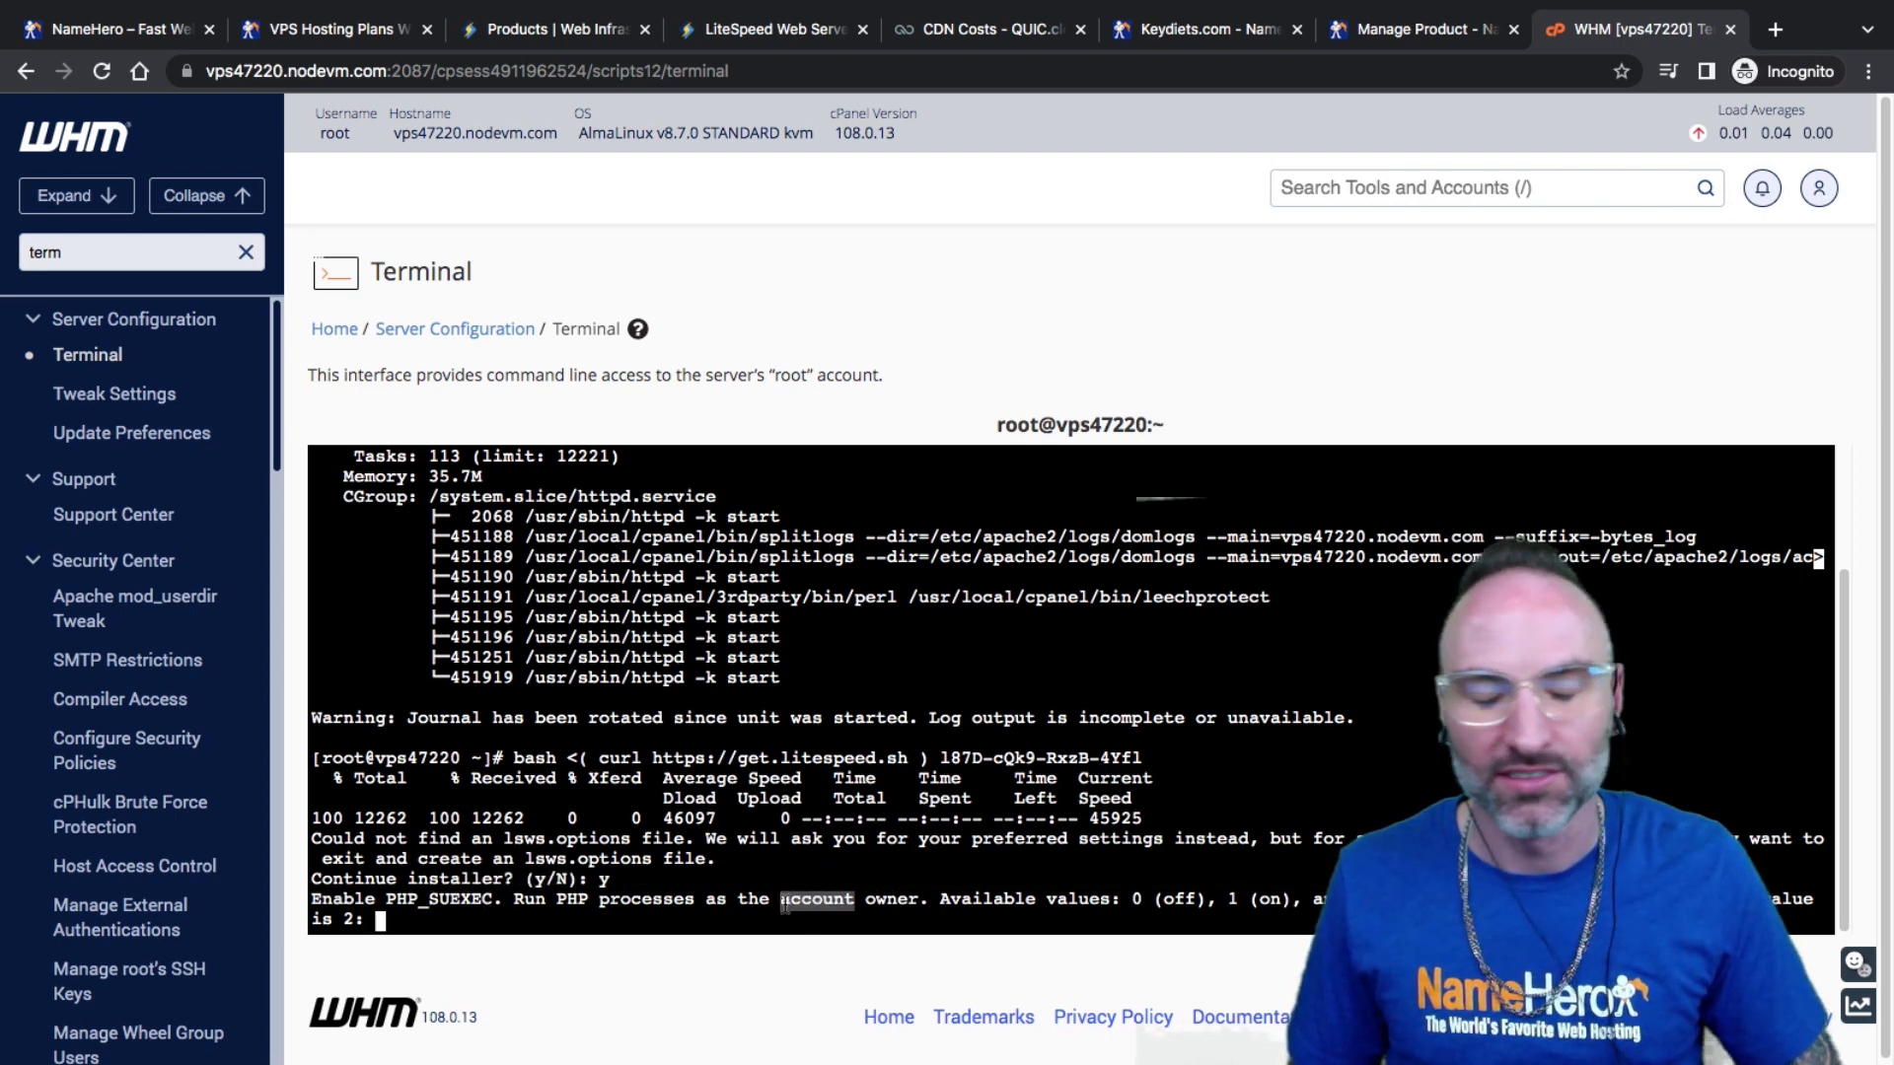
click(943, 901)
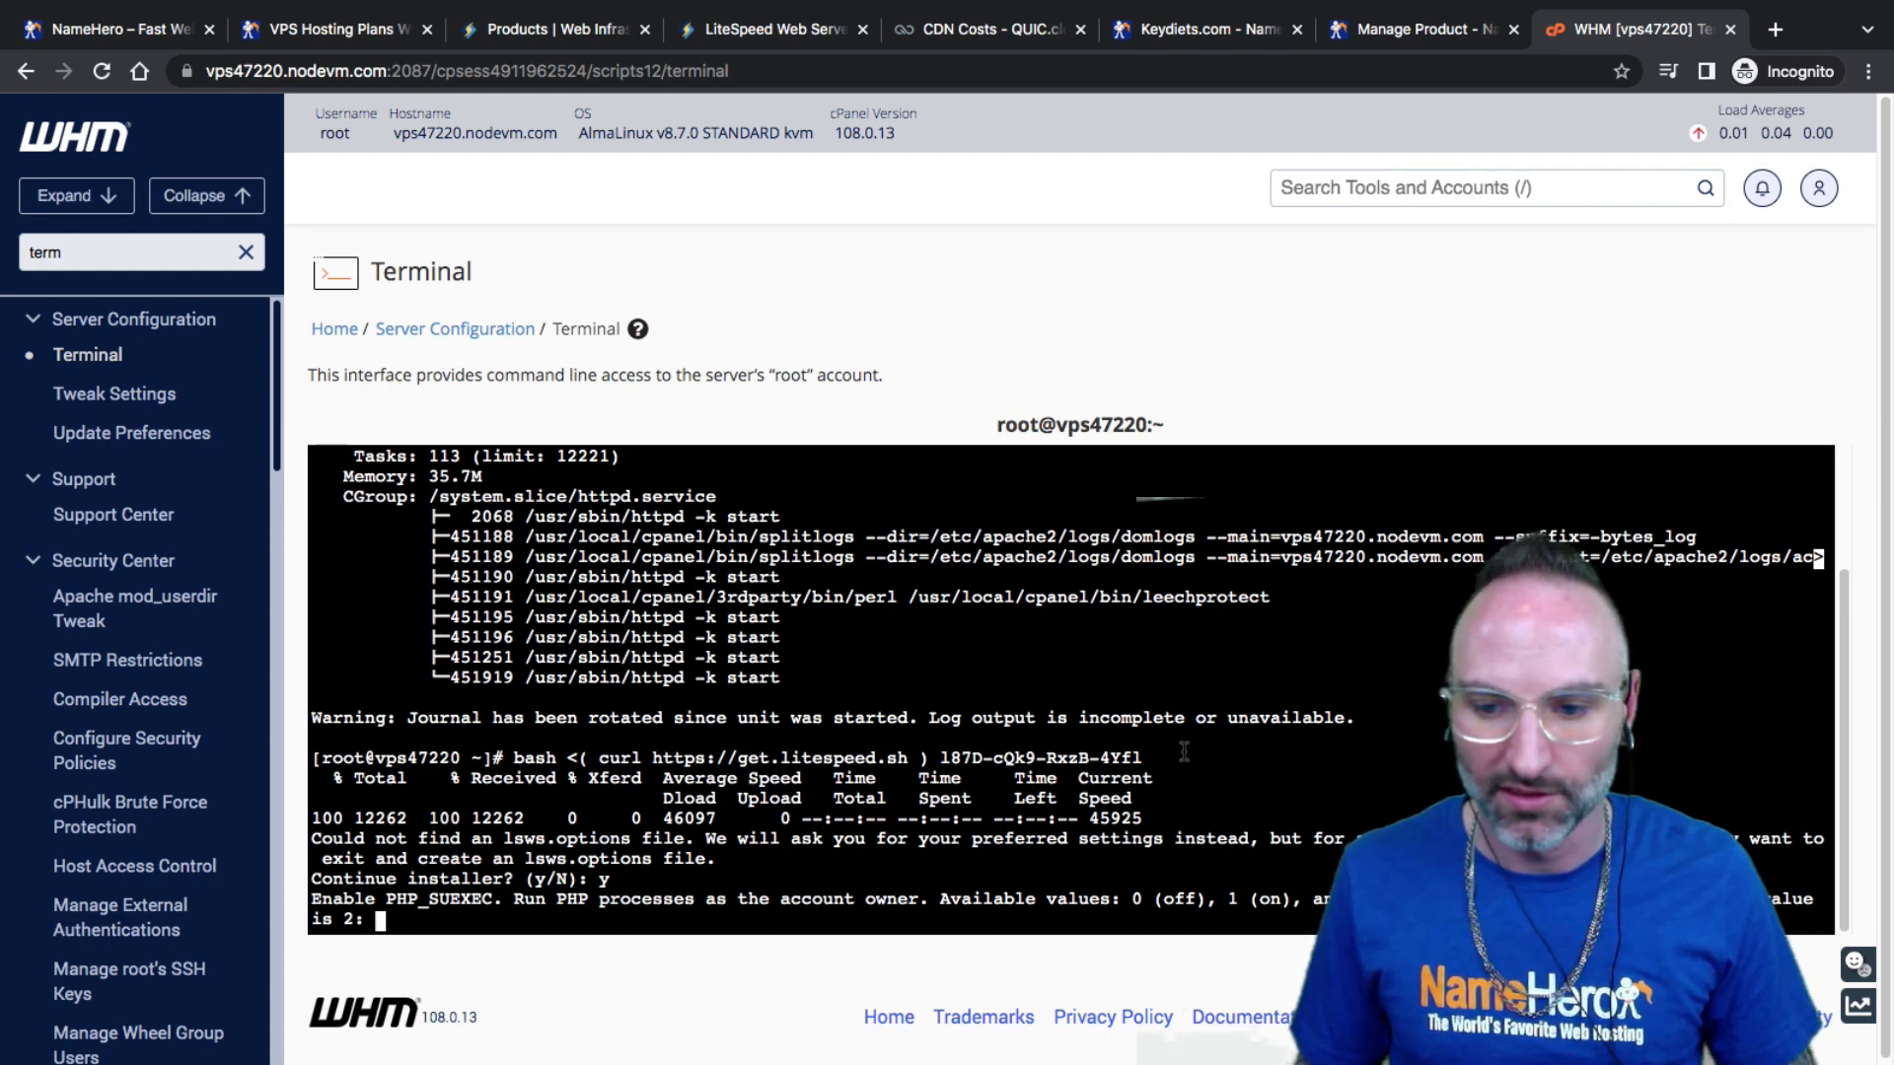
Set the LiteSpeed installer's PHP_SUEXEC option to 1 and the Apache port offset to 0
text(1)
key(Return)
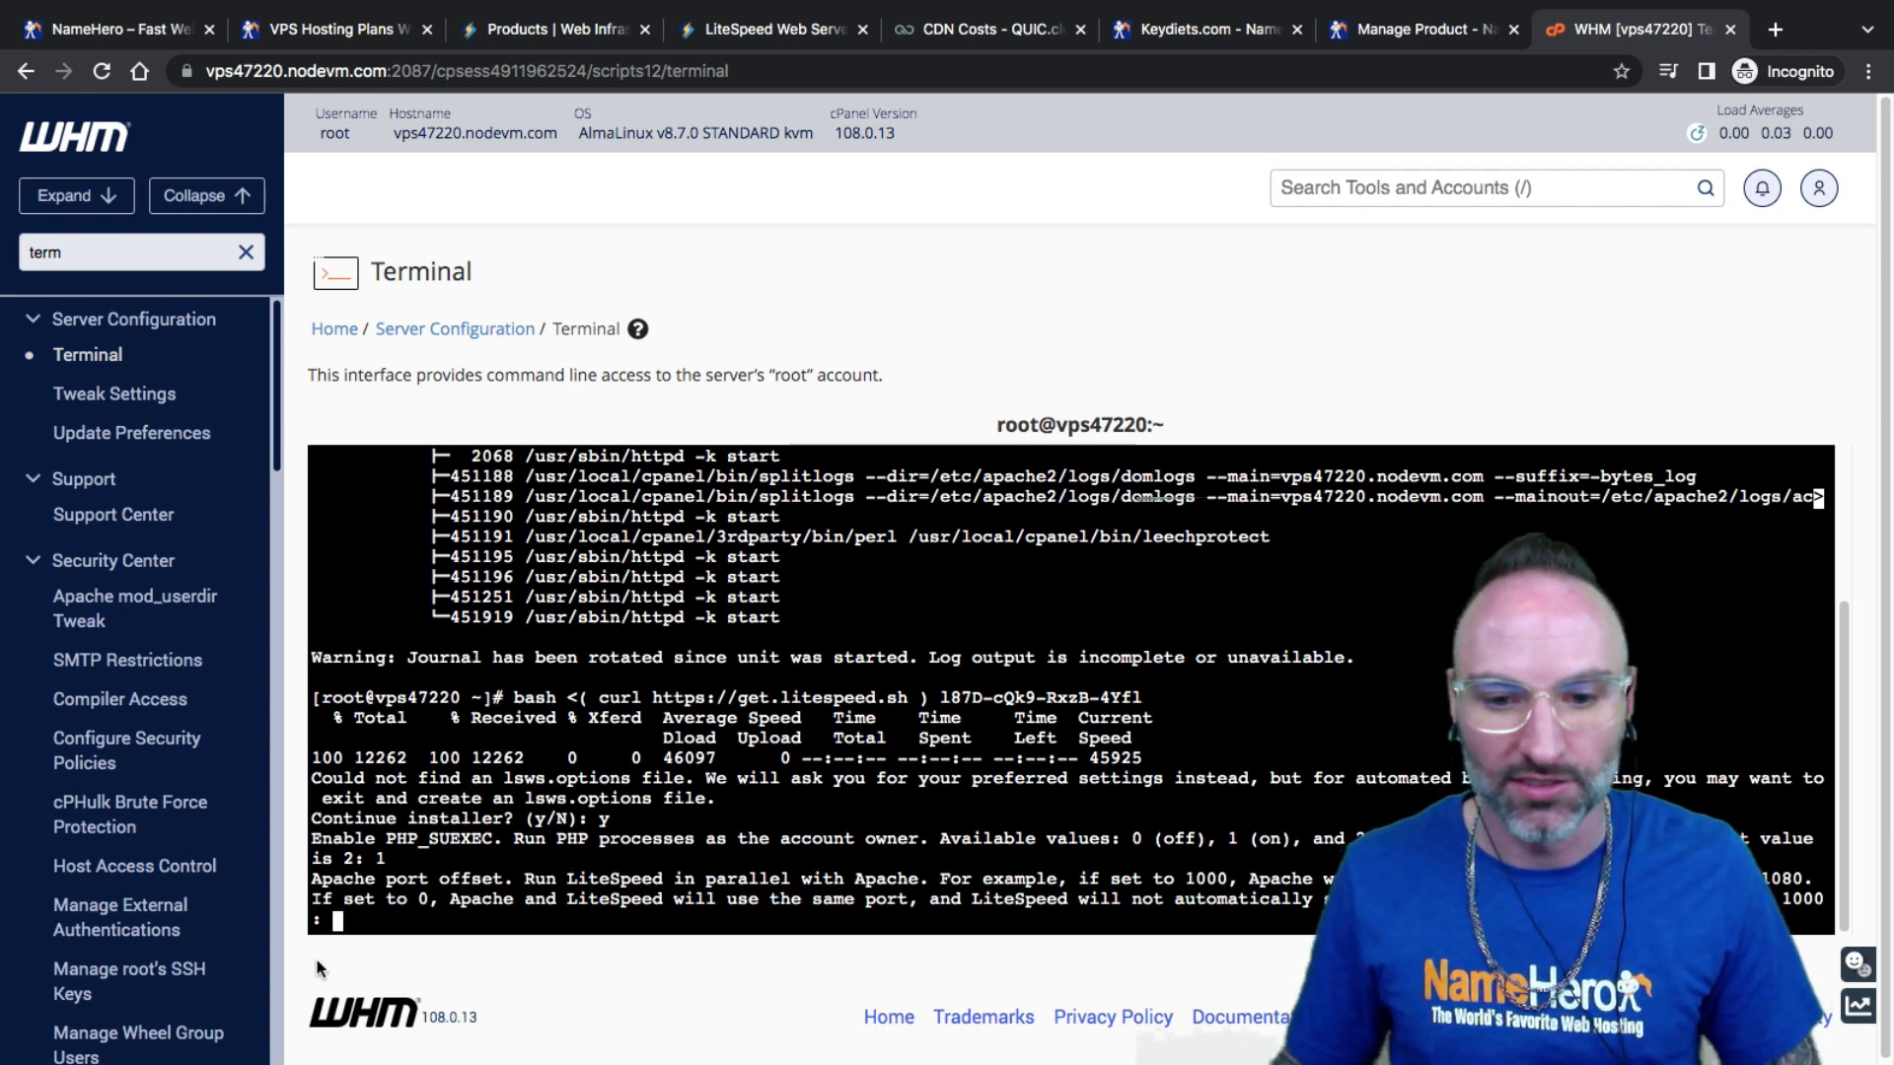
drag(792, 881, 728, 862)
click(723, 872)
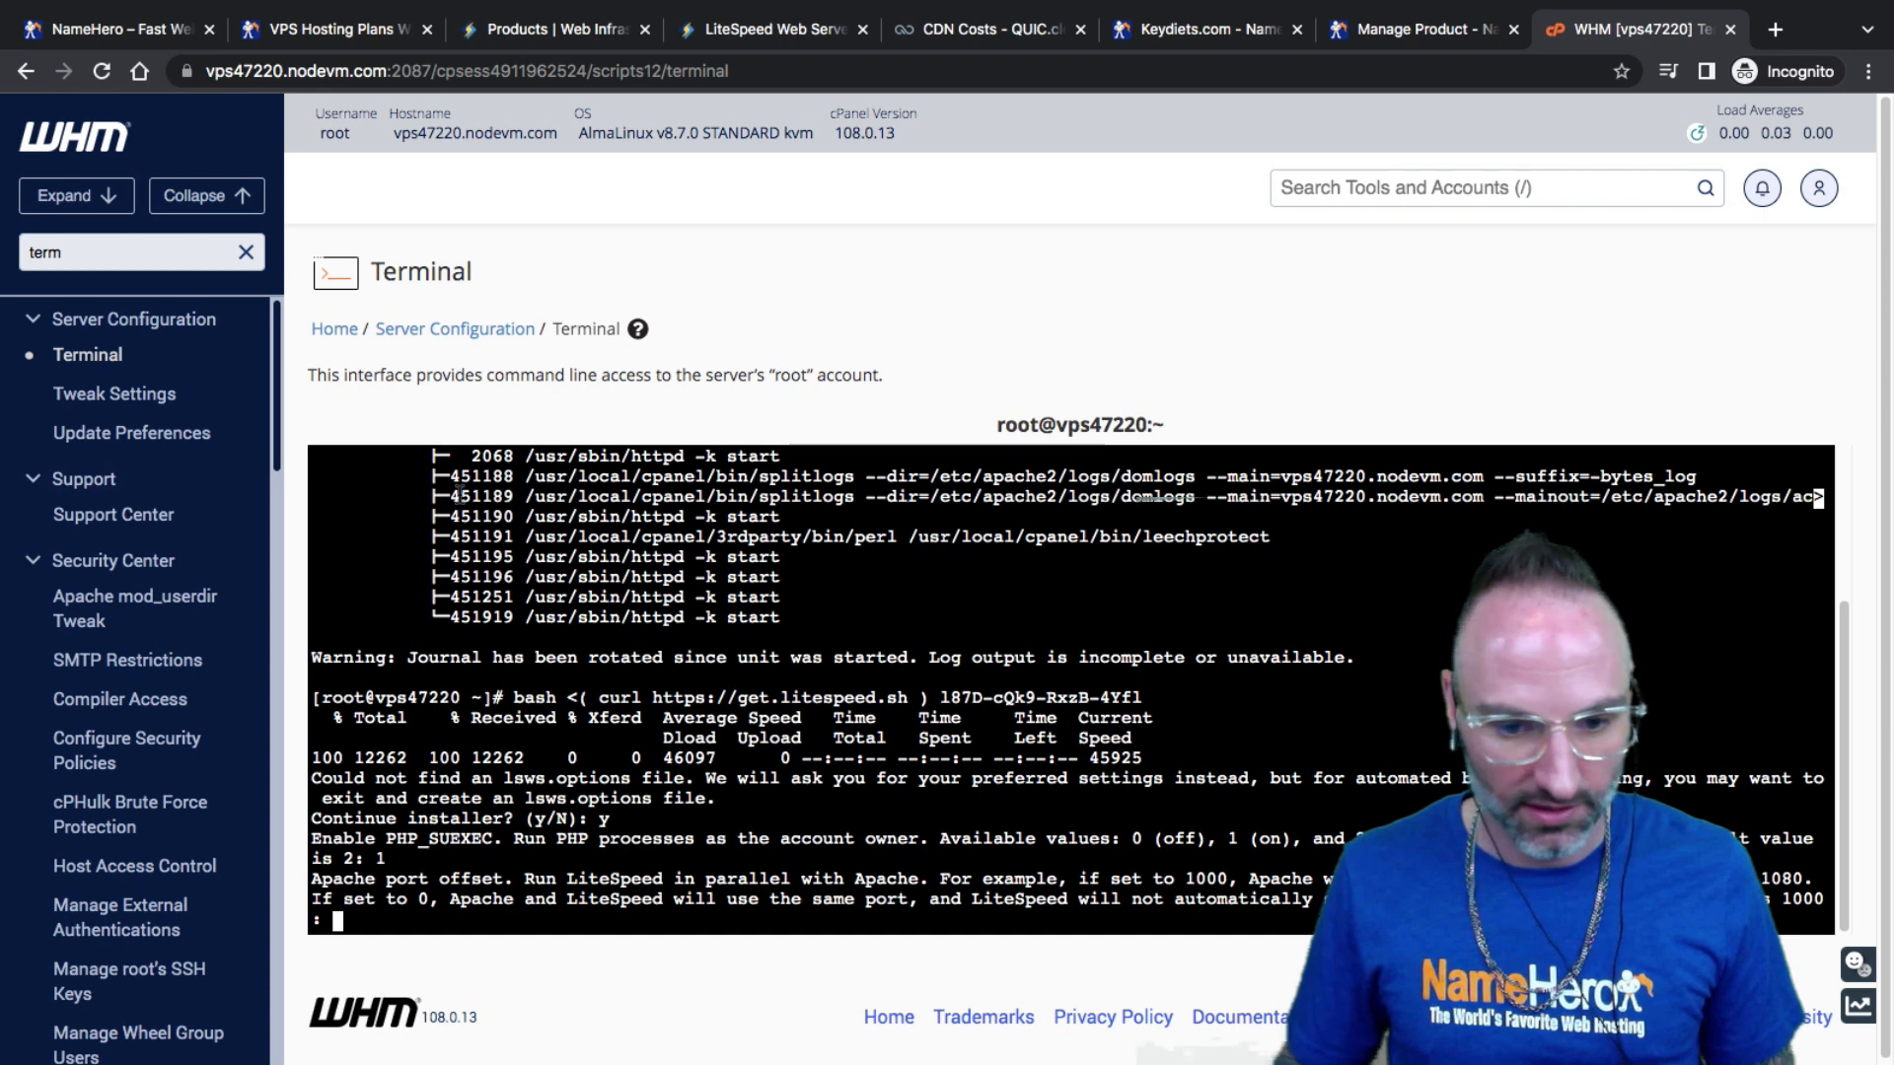
text(0)
key(Return)
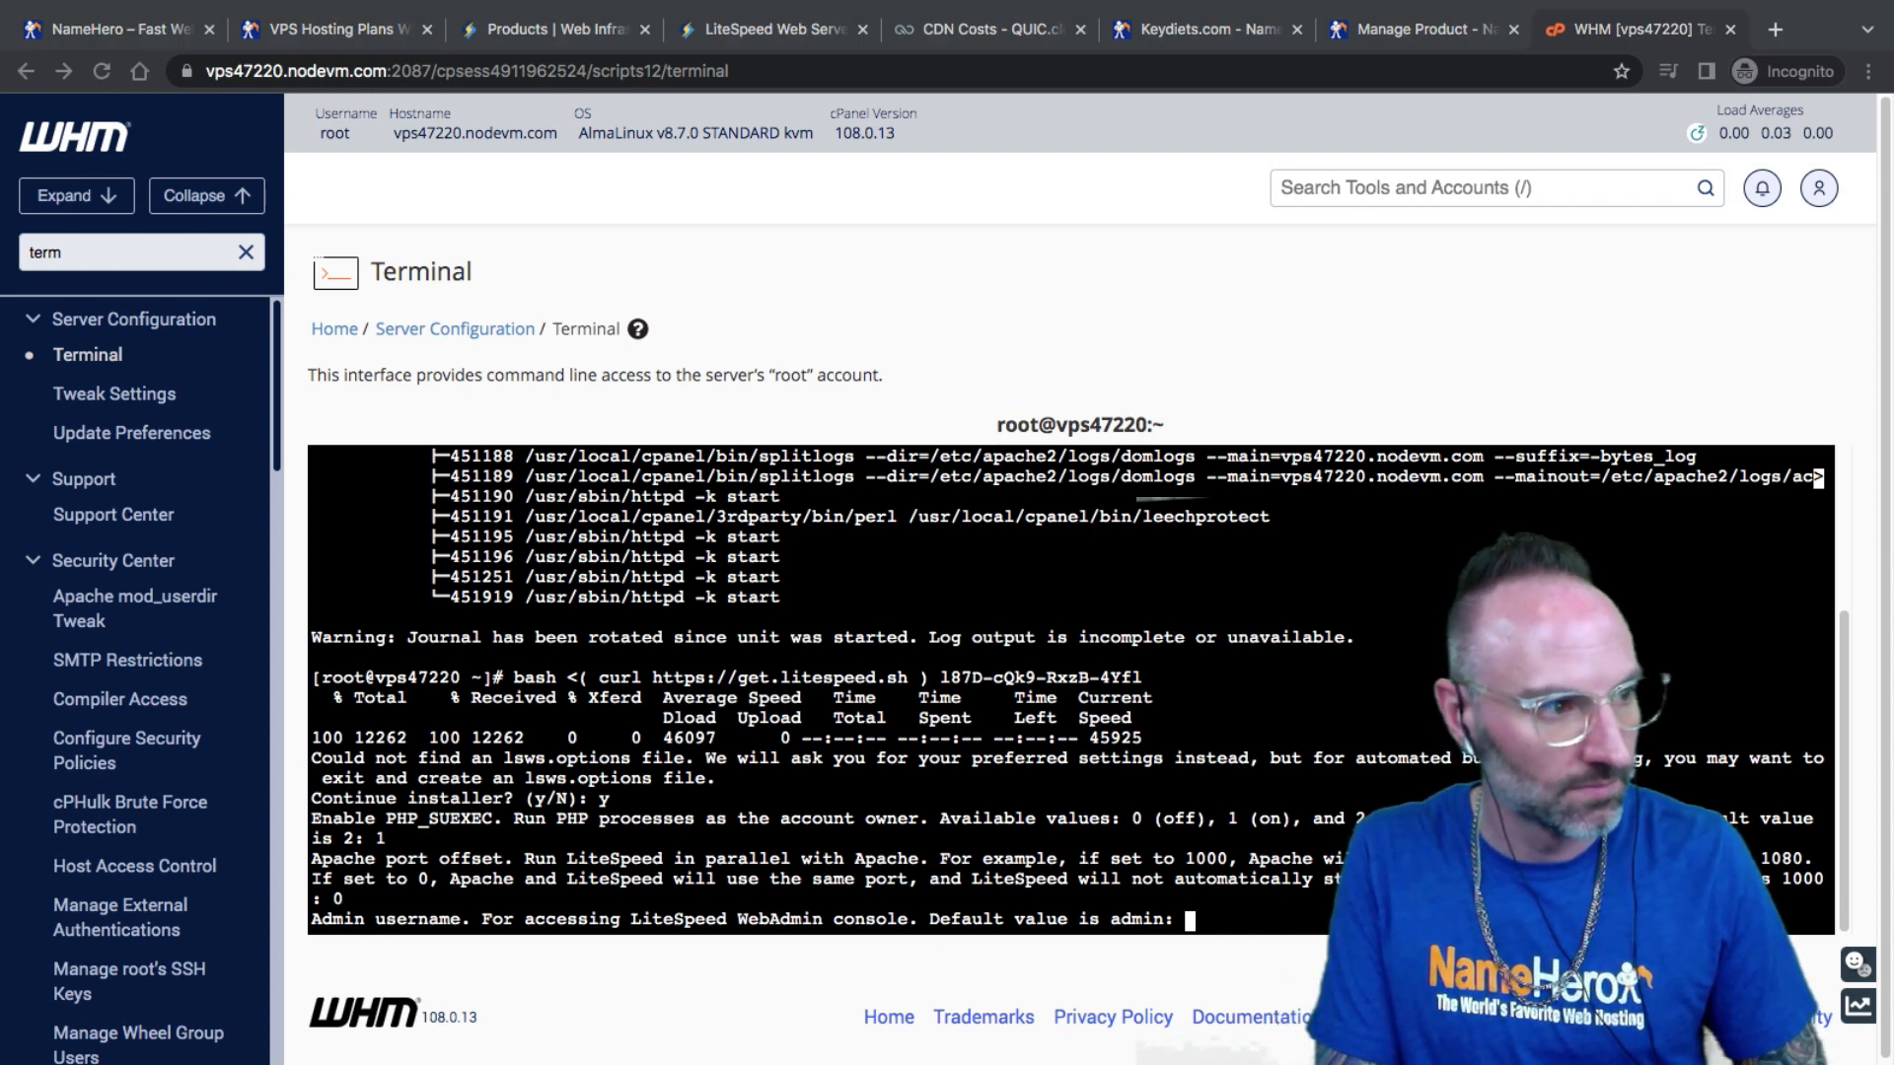
Enter the admin username for the LiteSpeed WebAdmin console and the admin e-mail address for server notices
click(1099, 835)
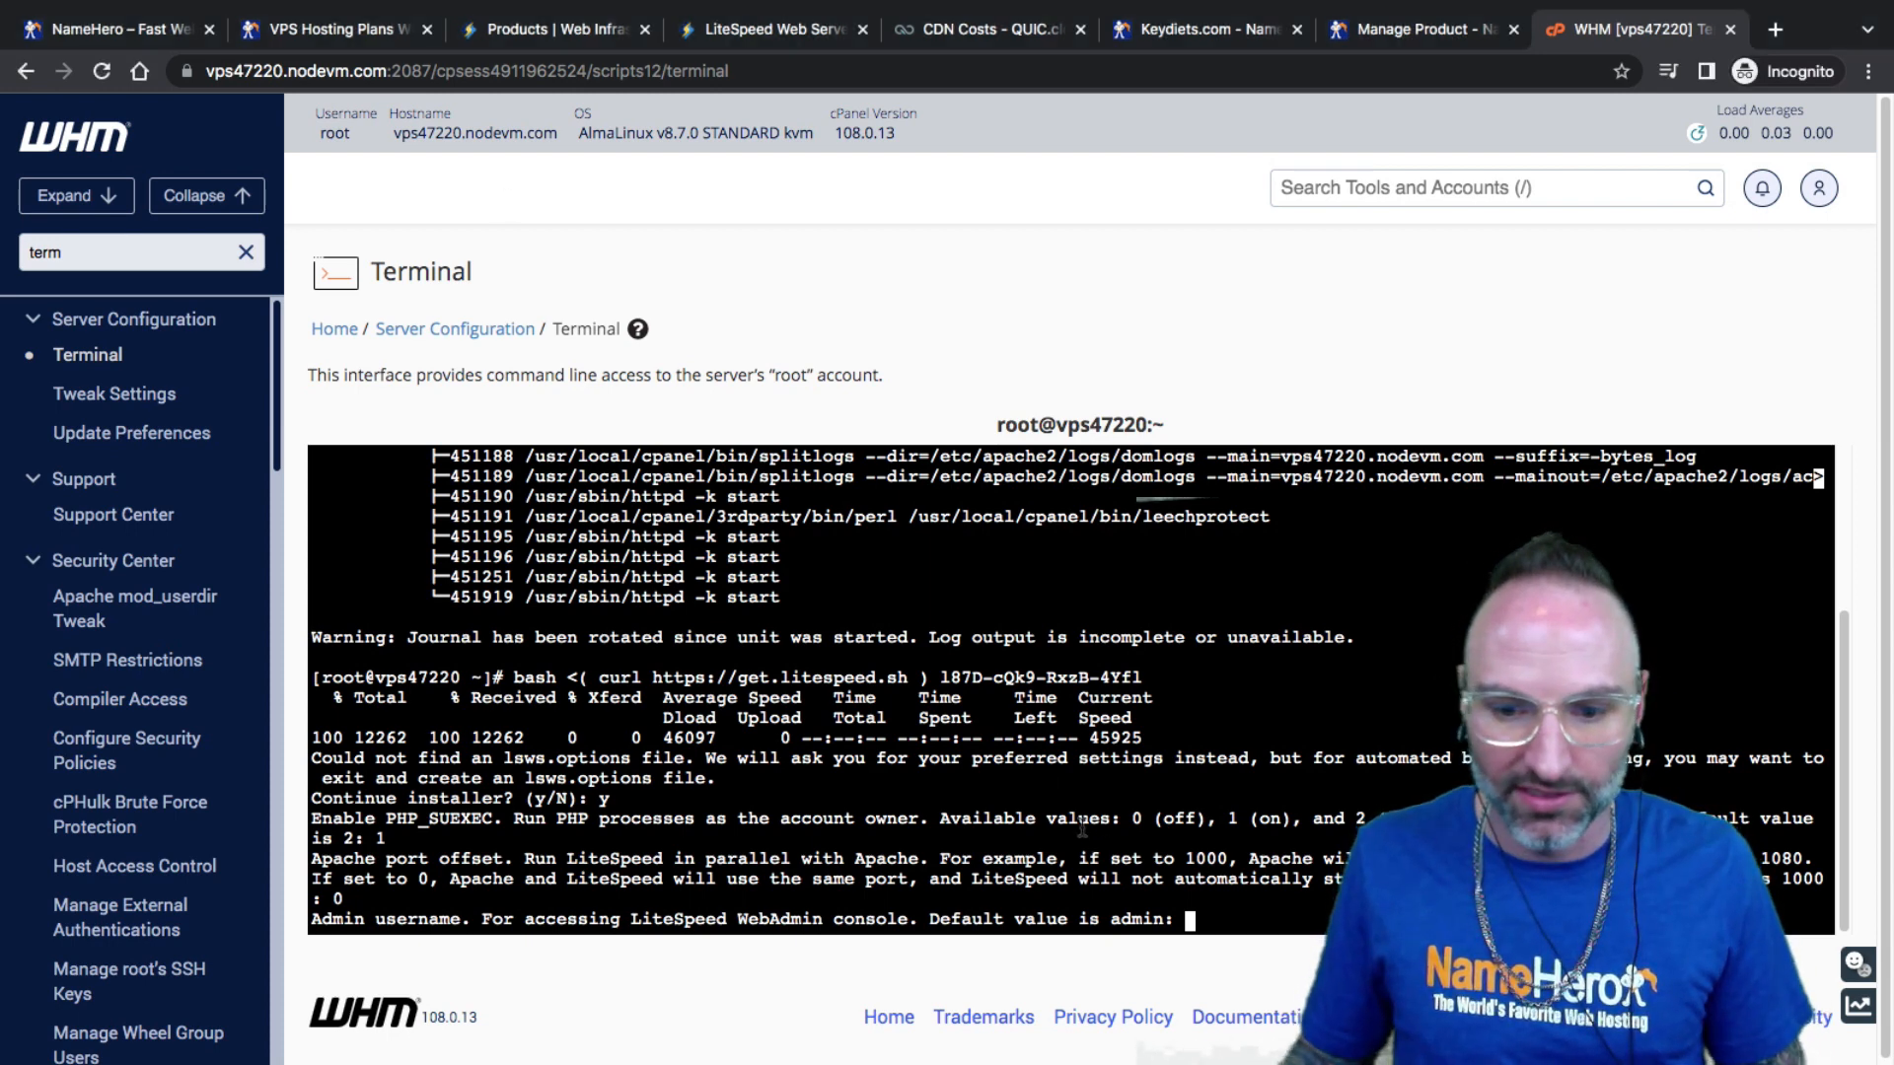
text(lsgray23)
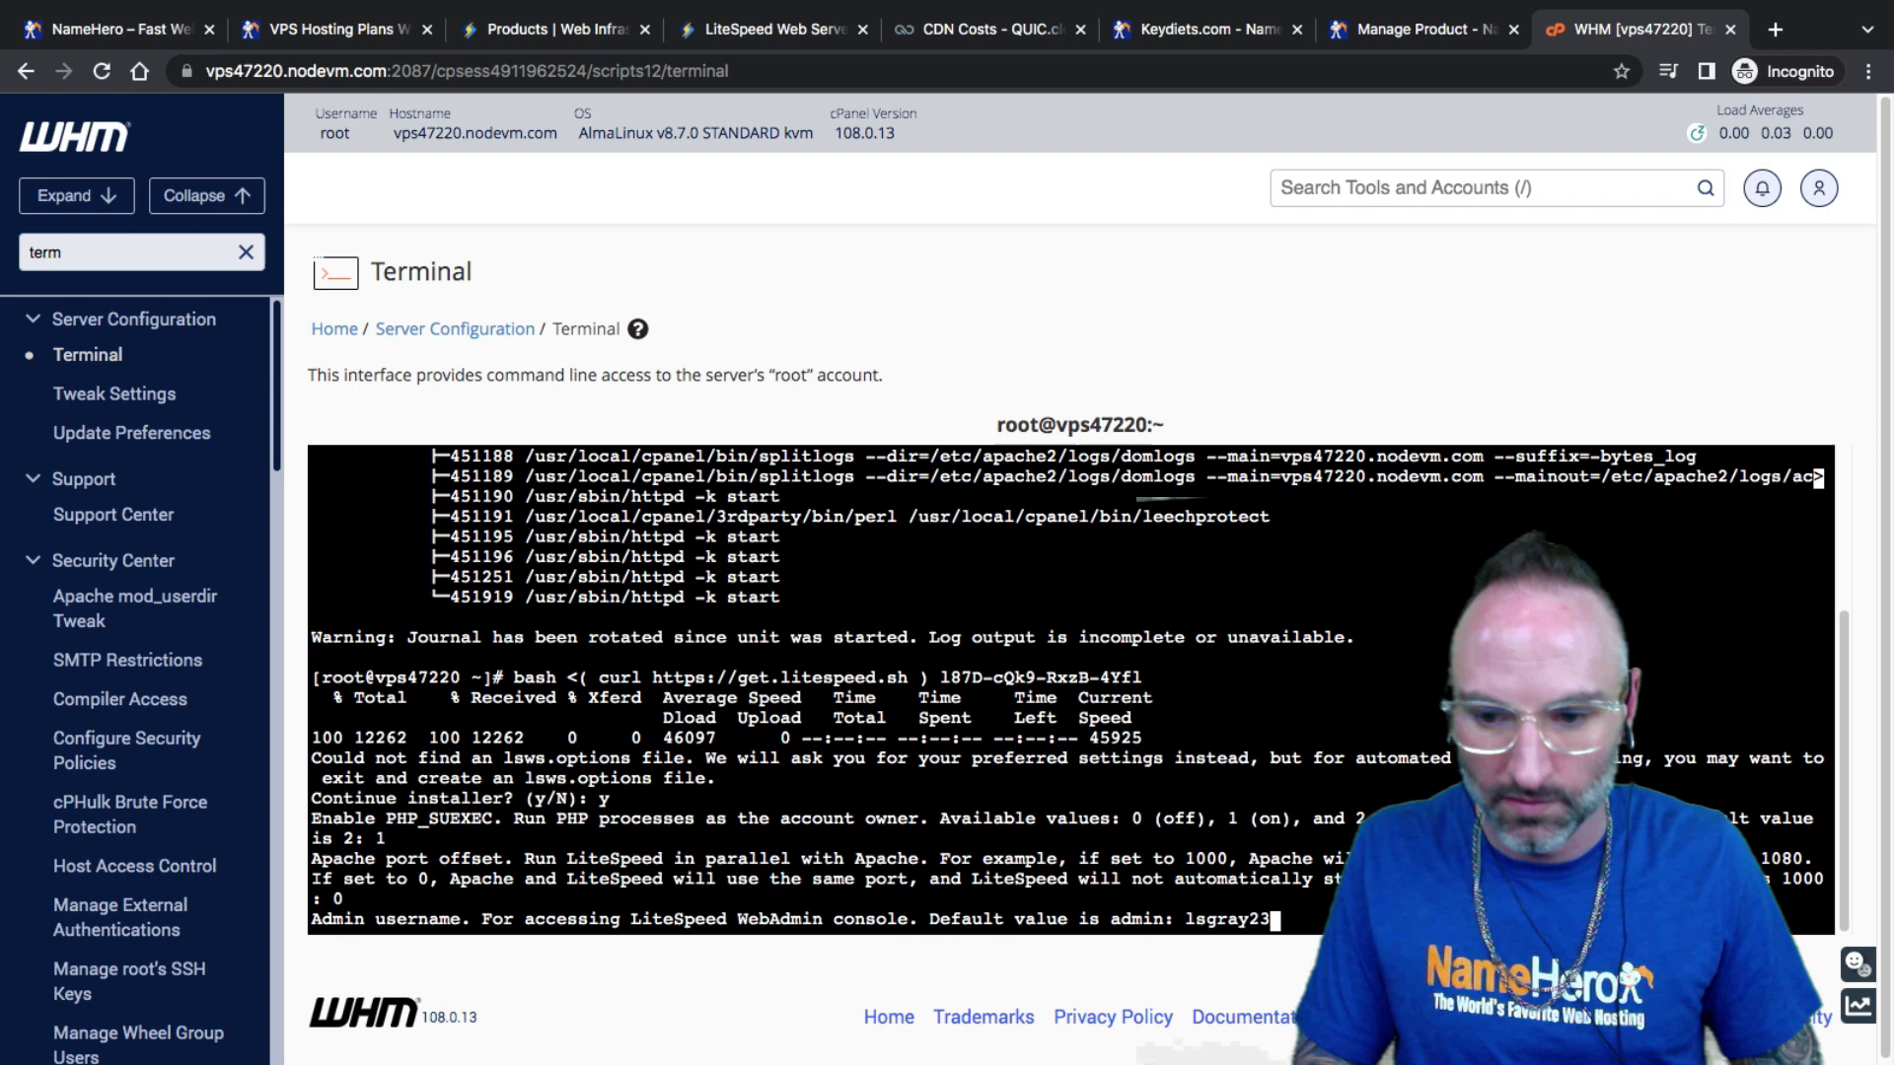
key(Return)
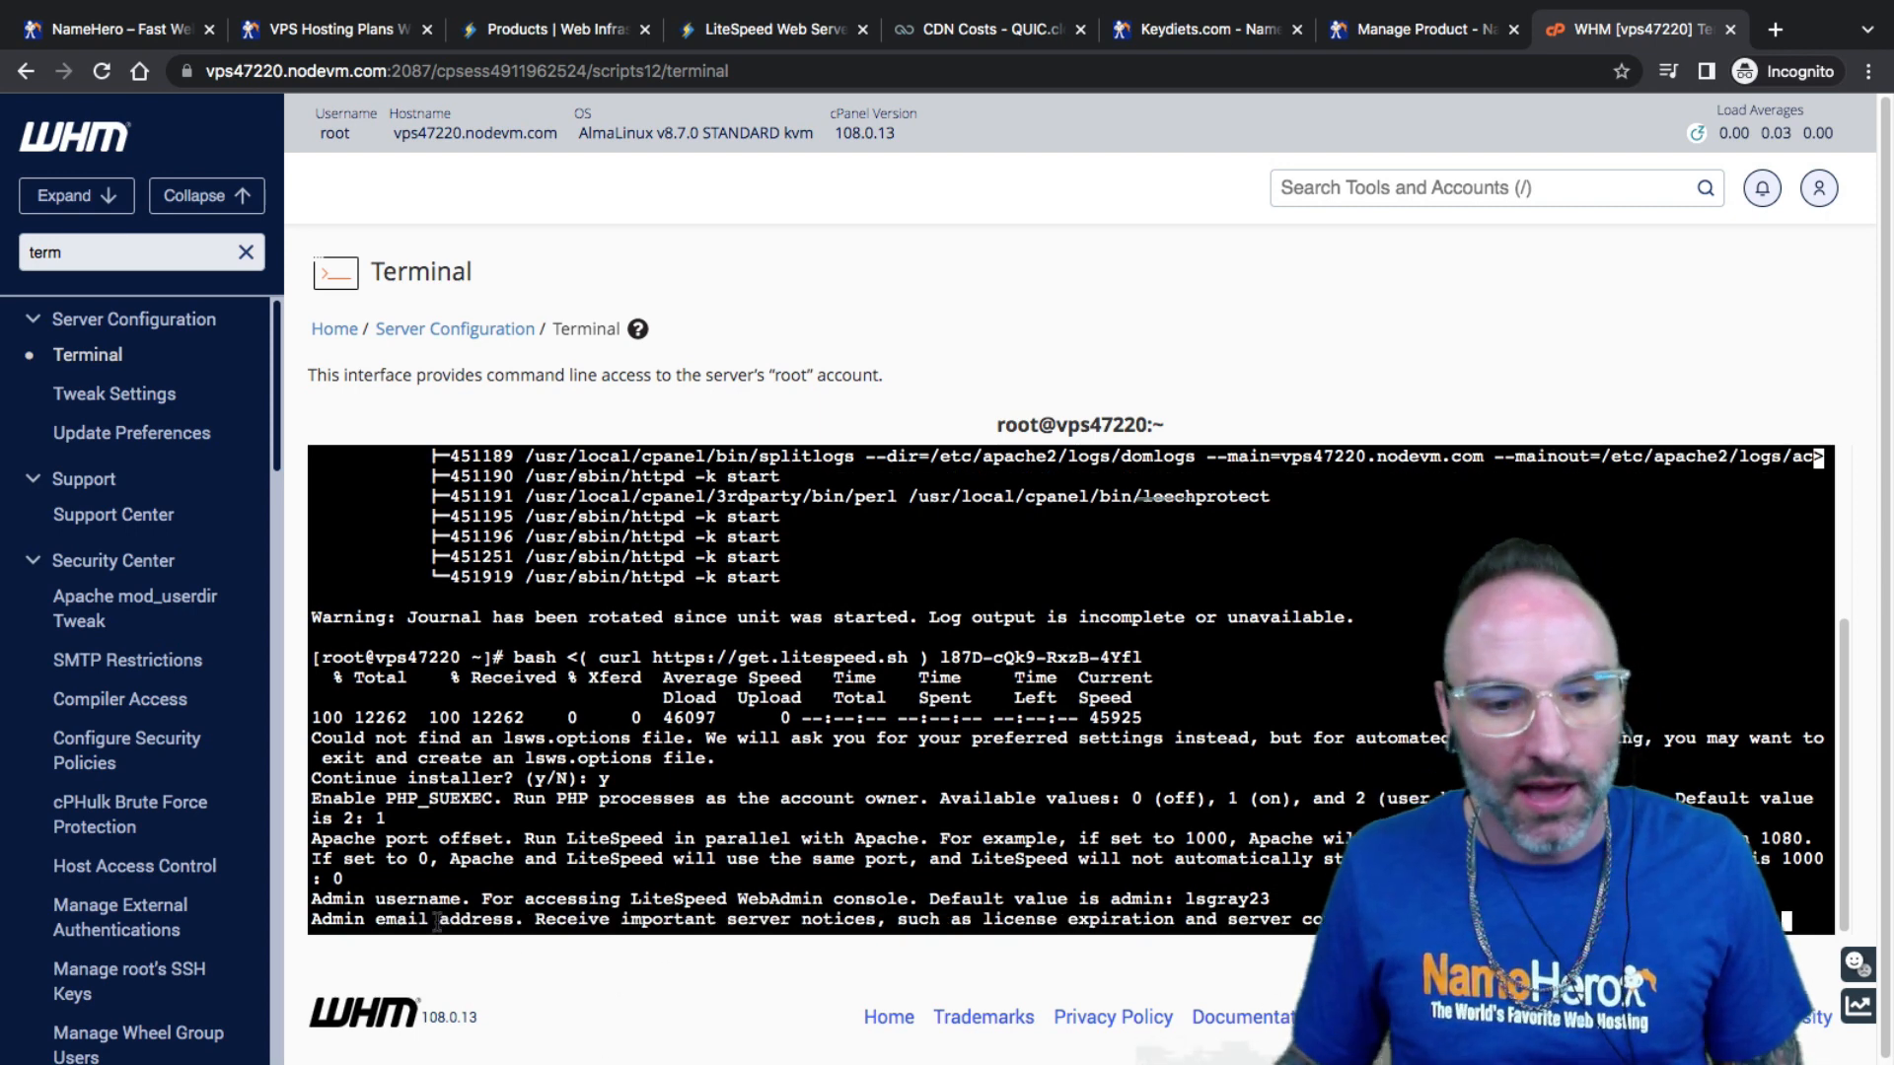
drag(407, 918, 571, 918)
click(567, 913)
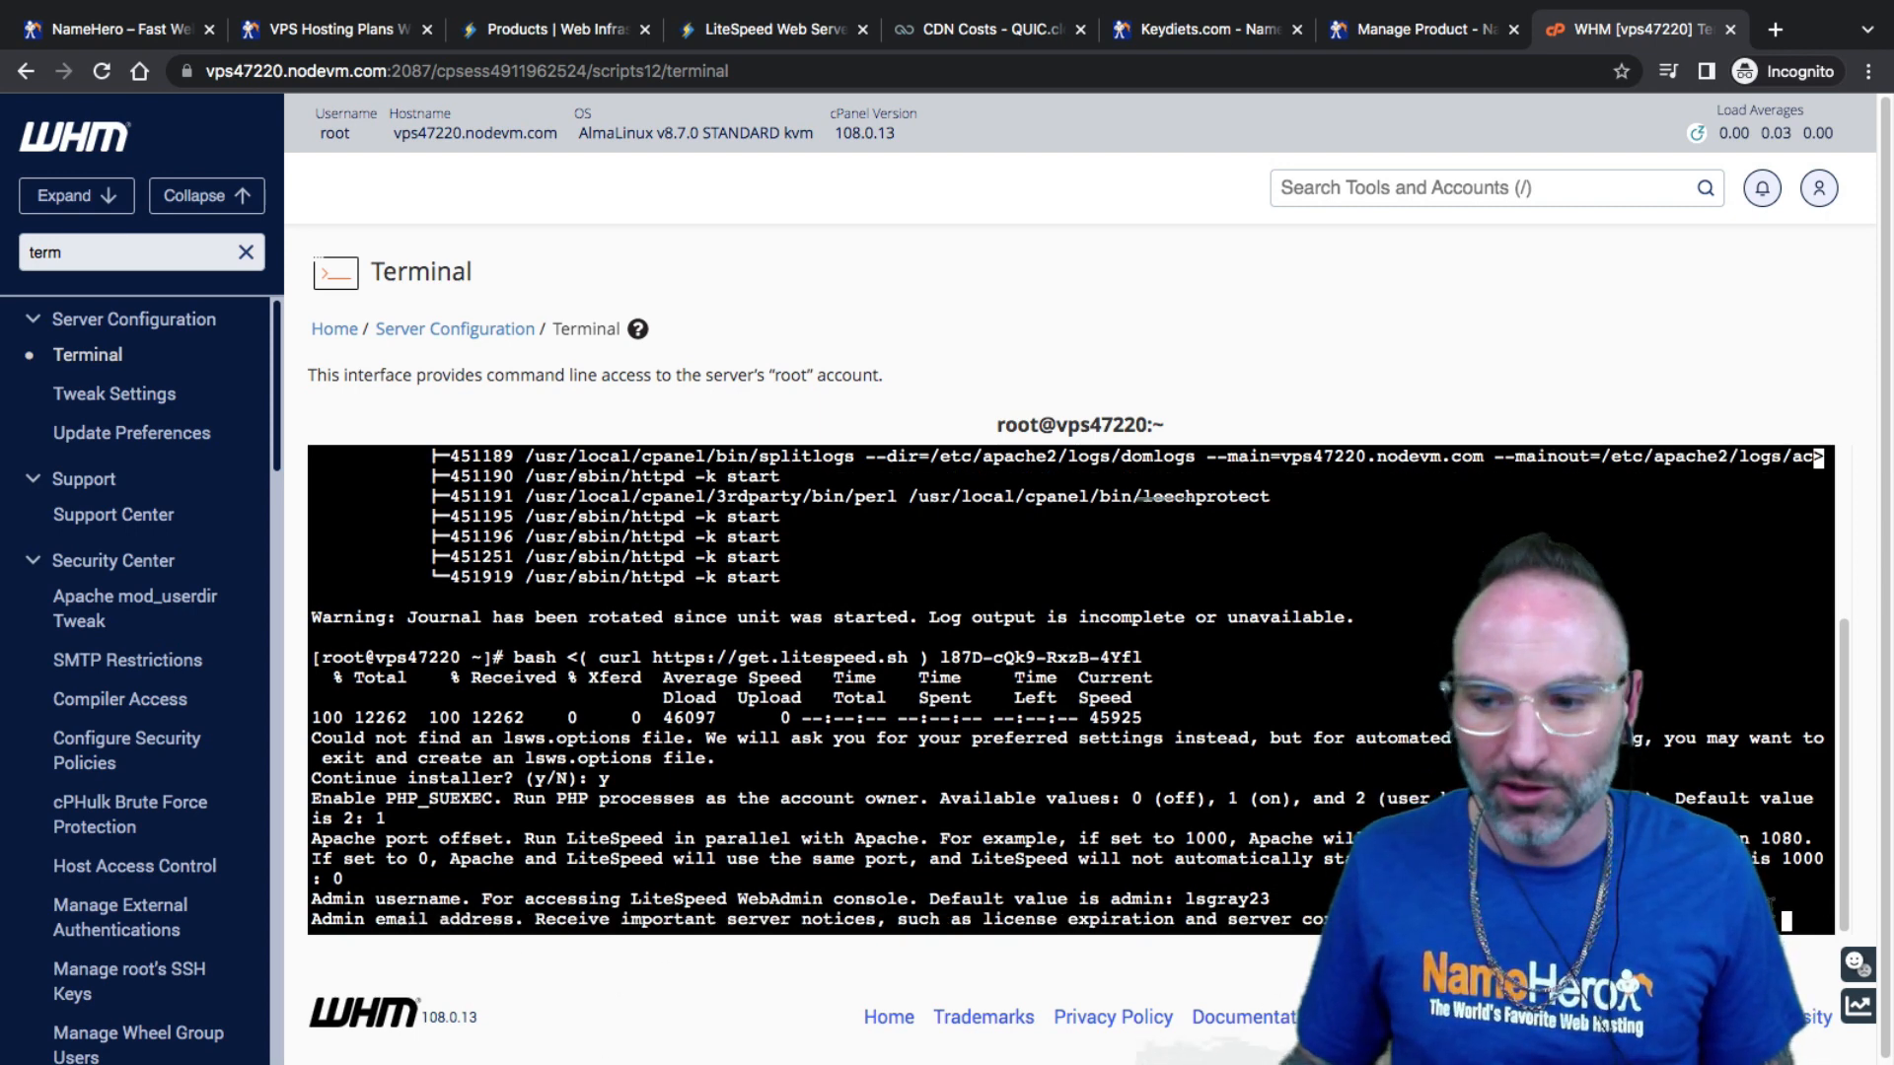
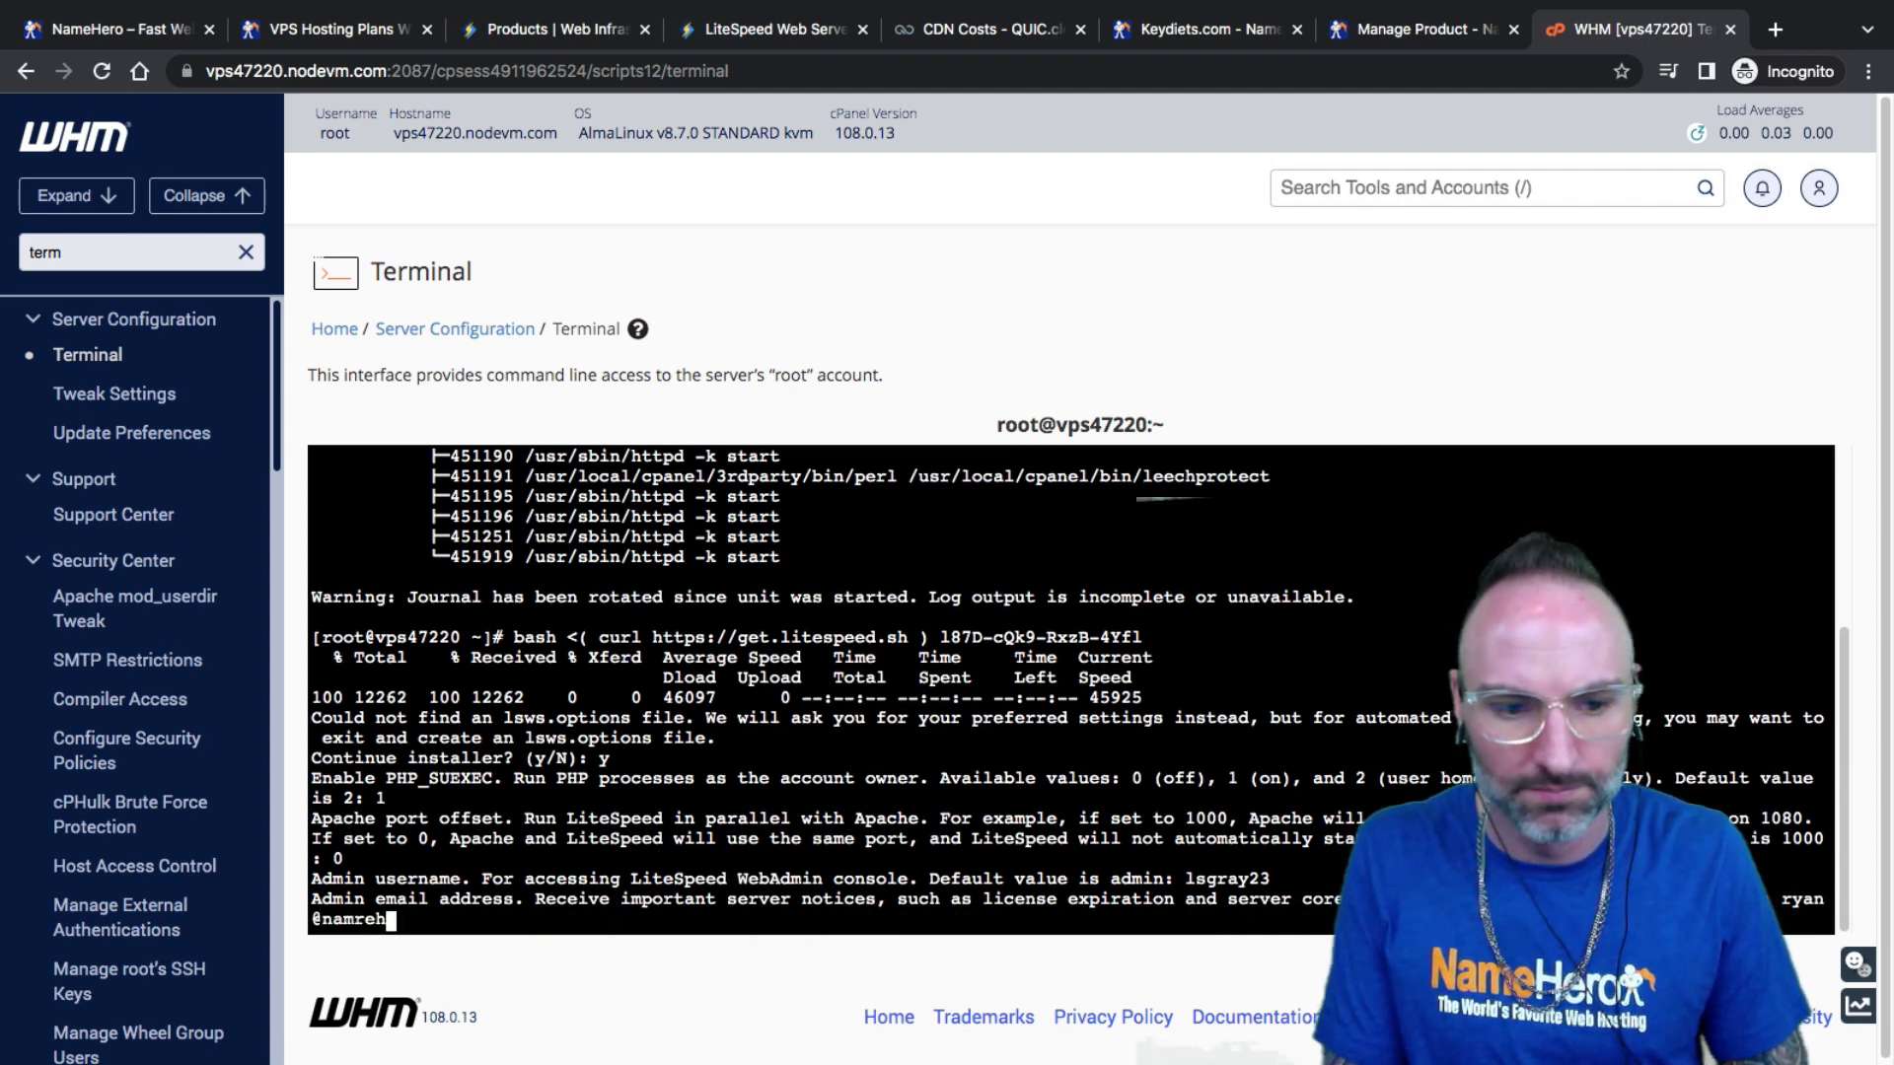
key(Return)
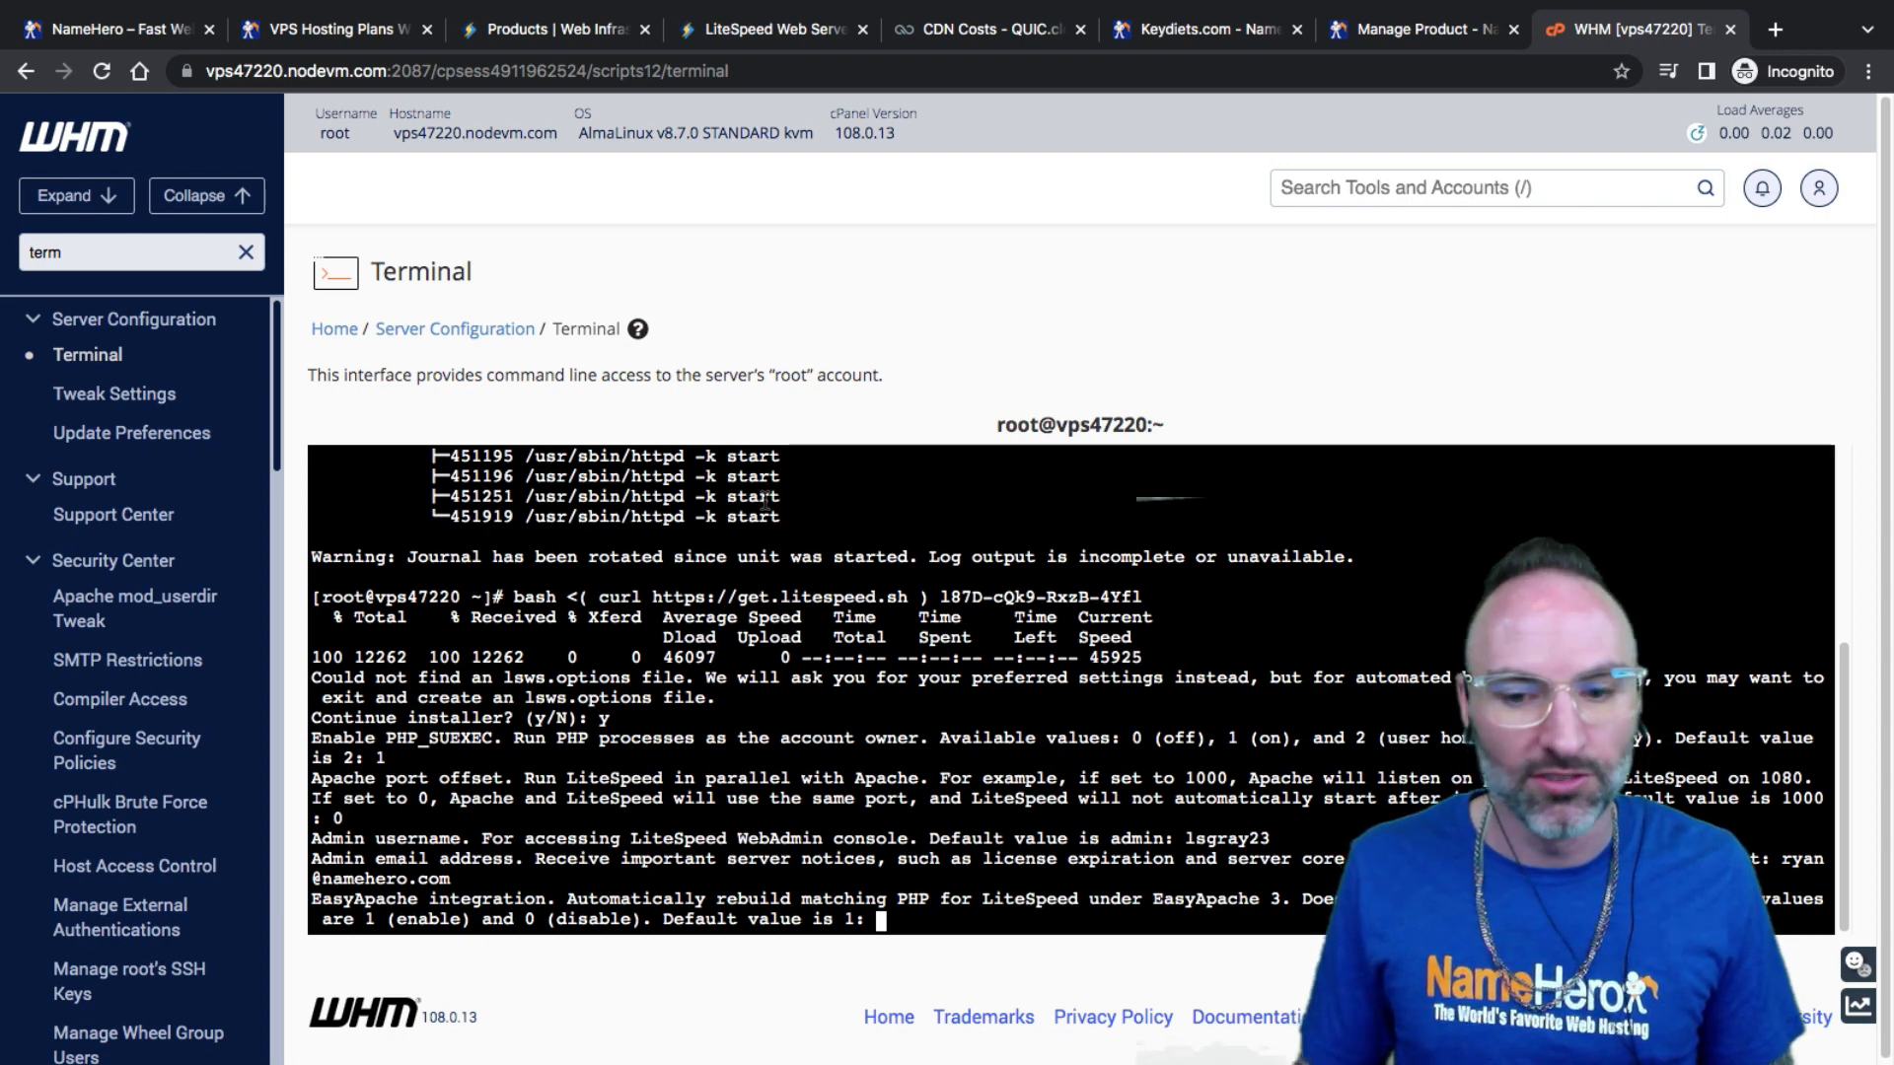
Accept the default EasyApache integration, and answer 1 both for switching to LiteSpeed Web Server and for deploying LSCWP automatically
key(Return)
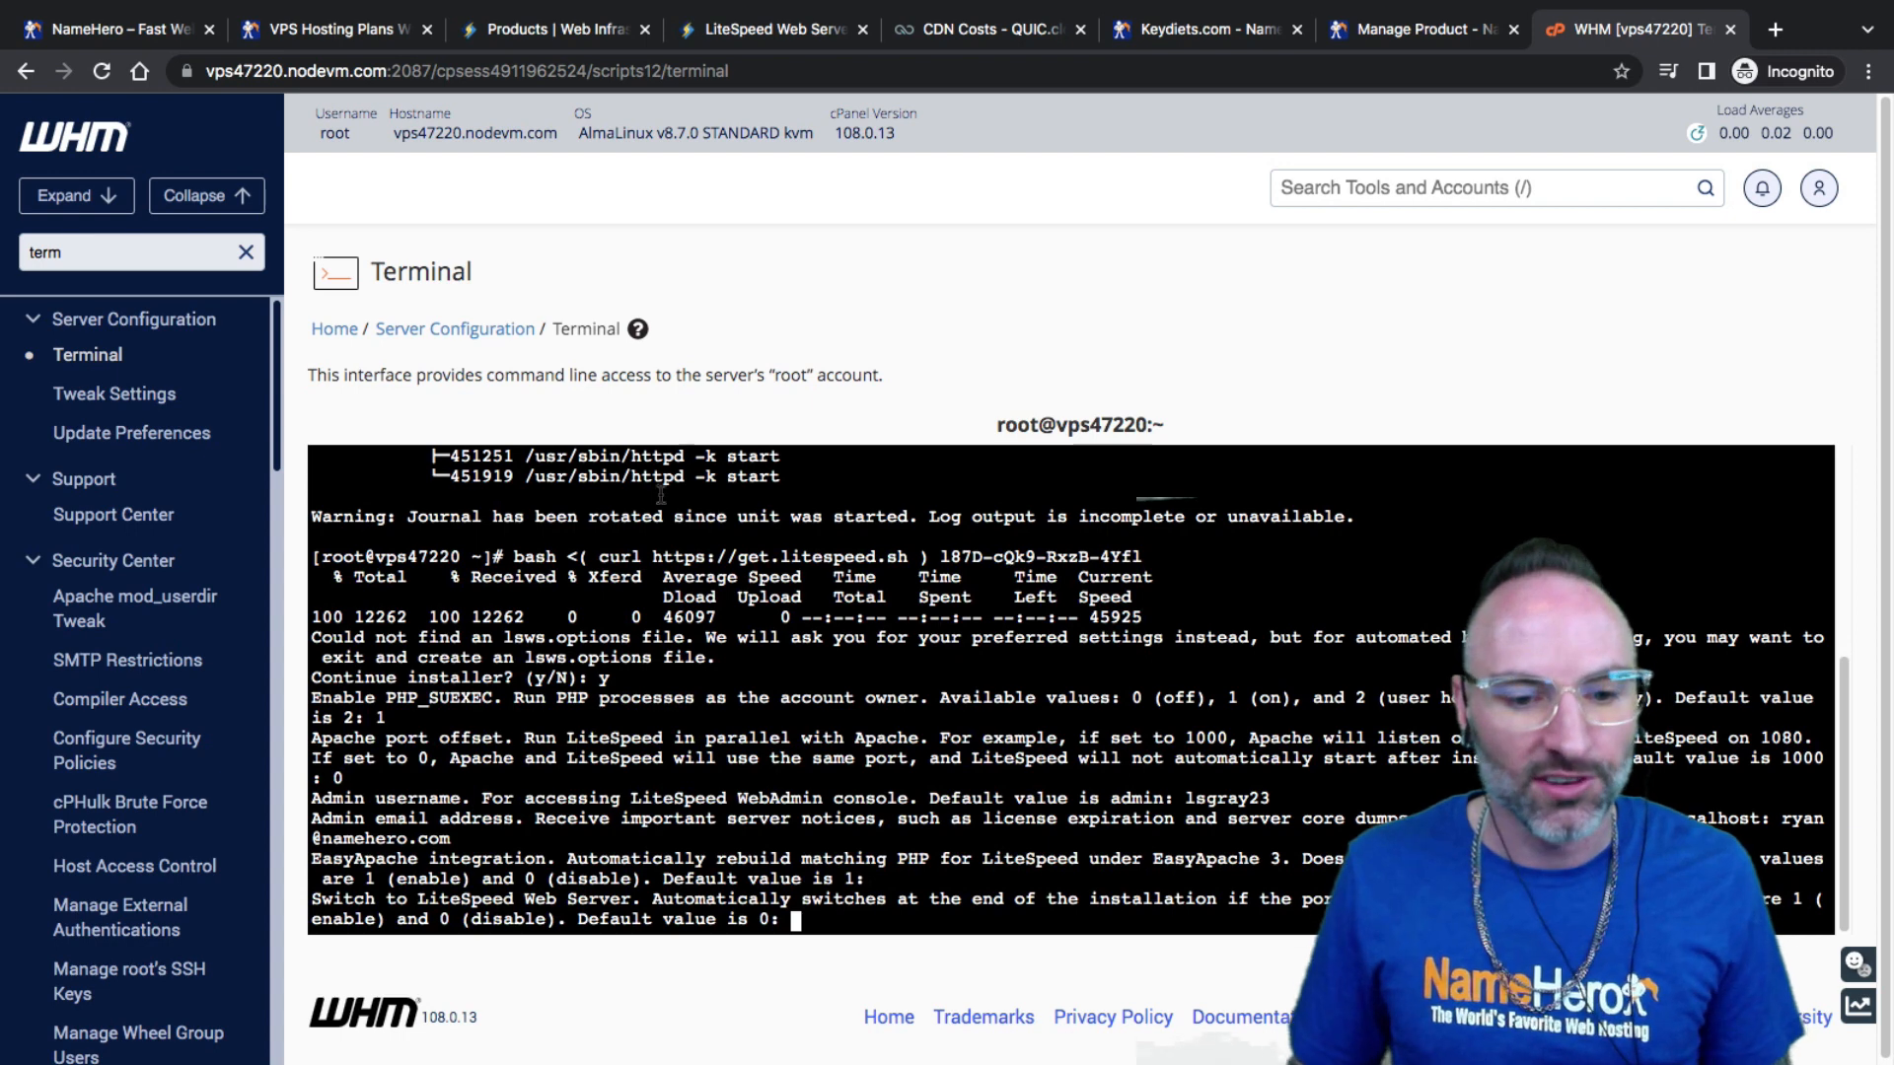
drag(643, 901, 433, 906)
click(433, 906)
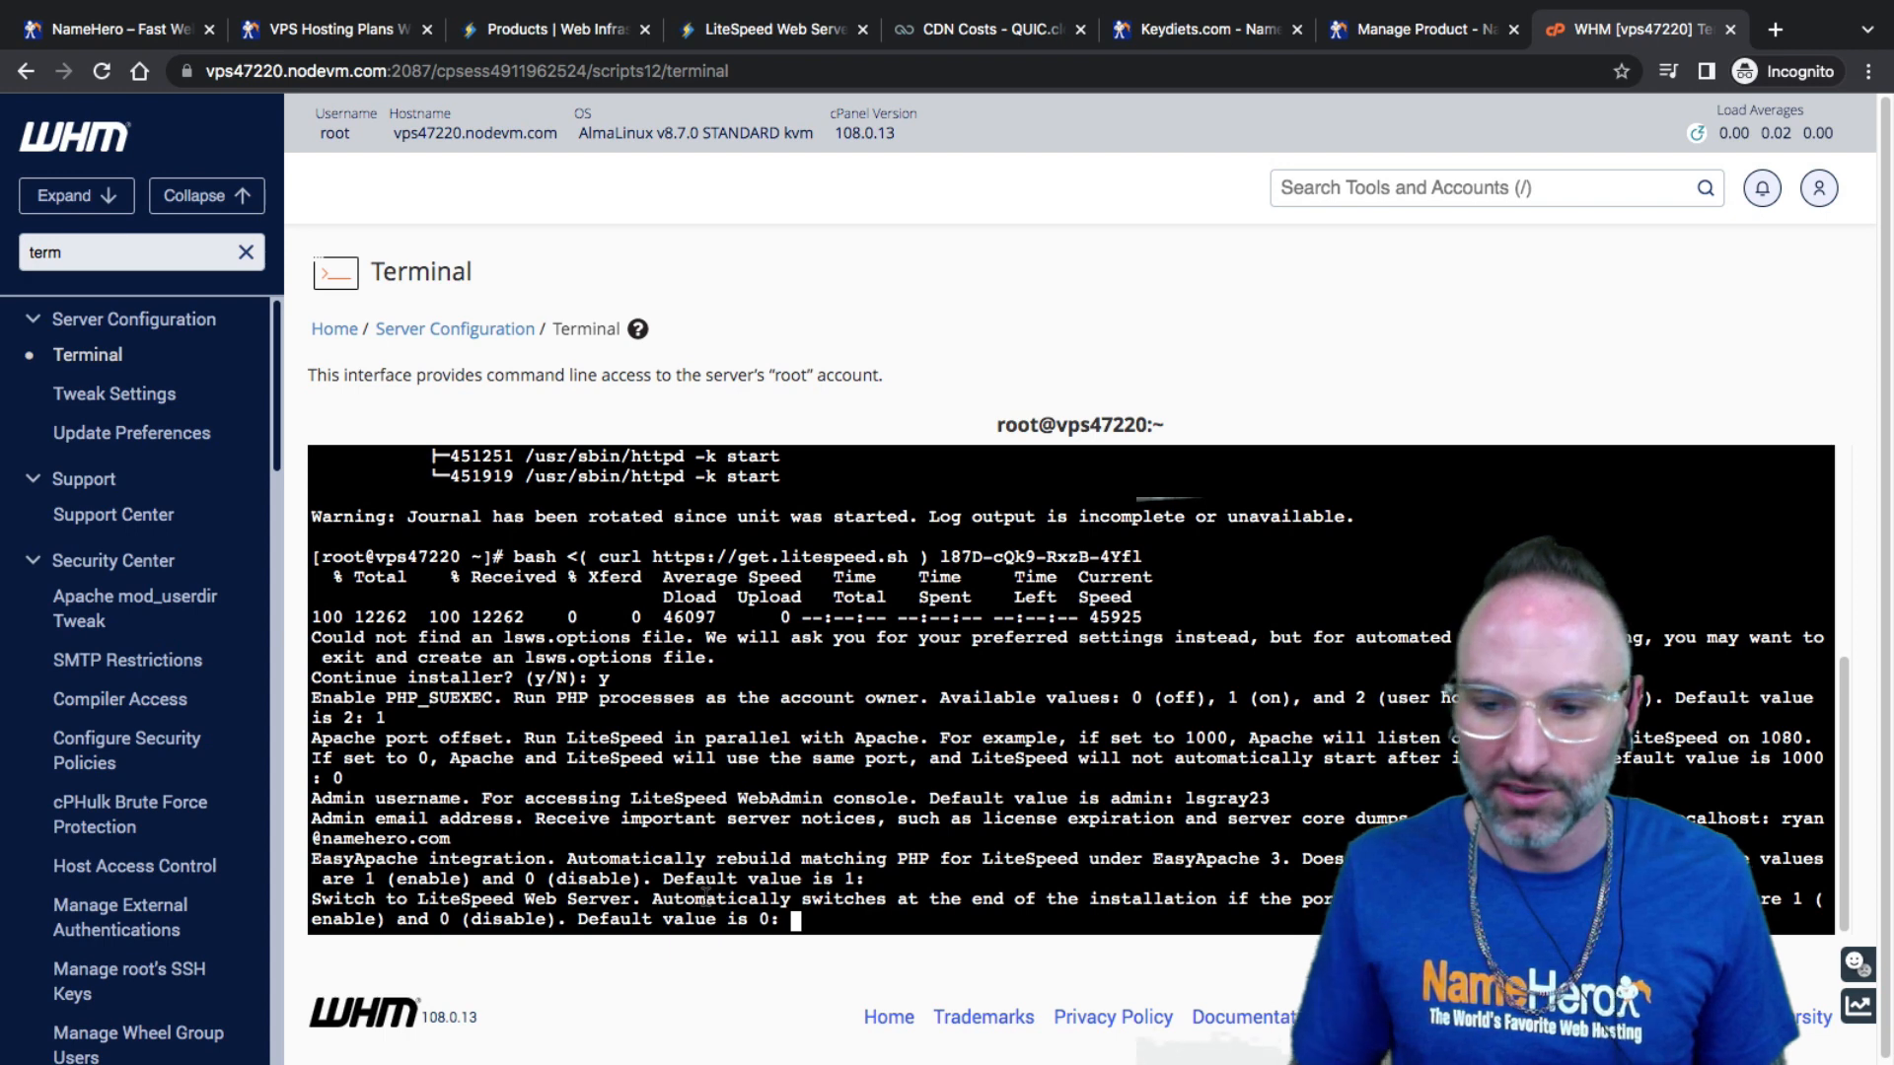
text(1)
key(Return)
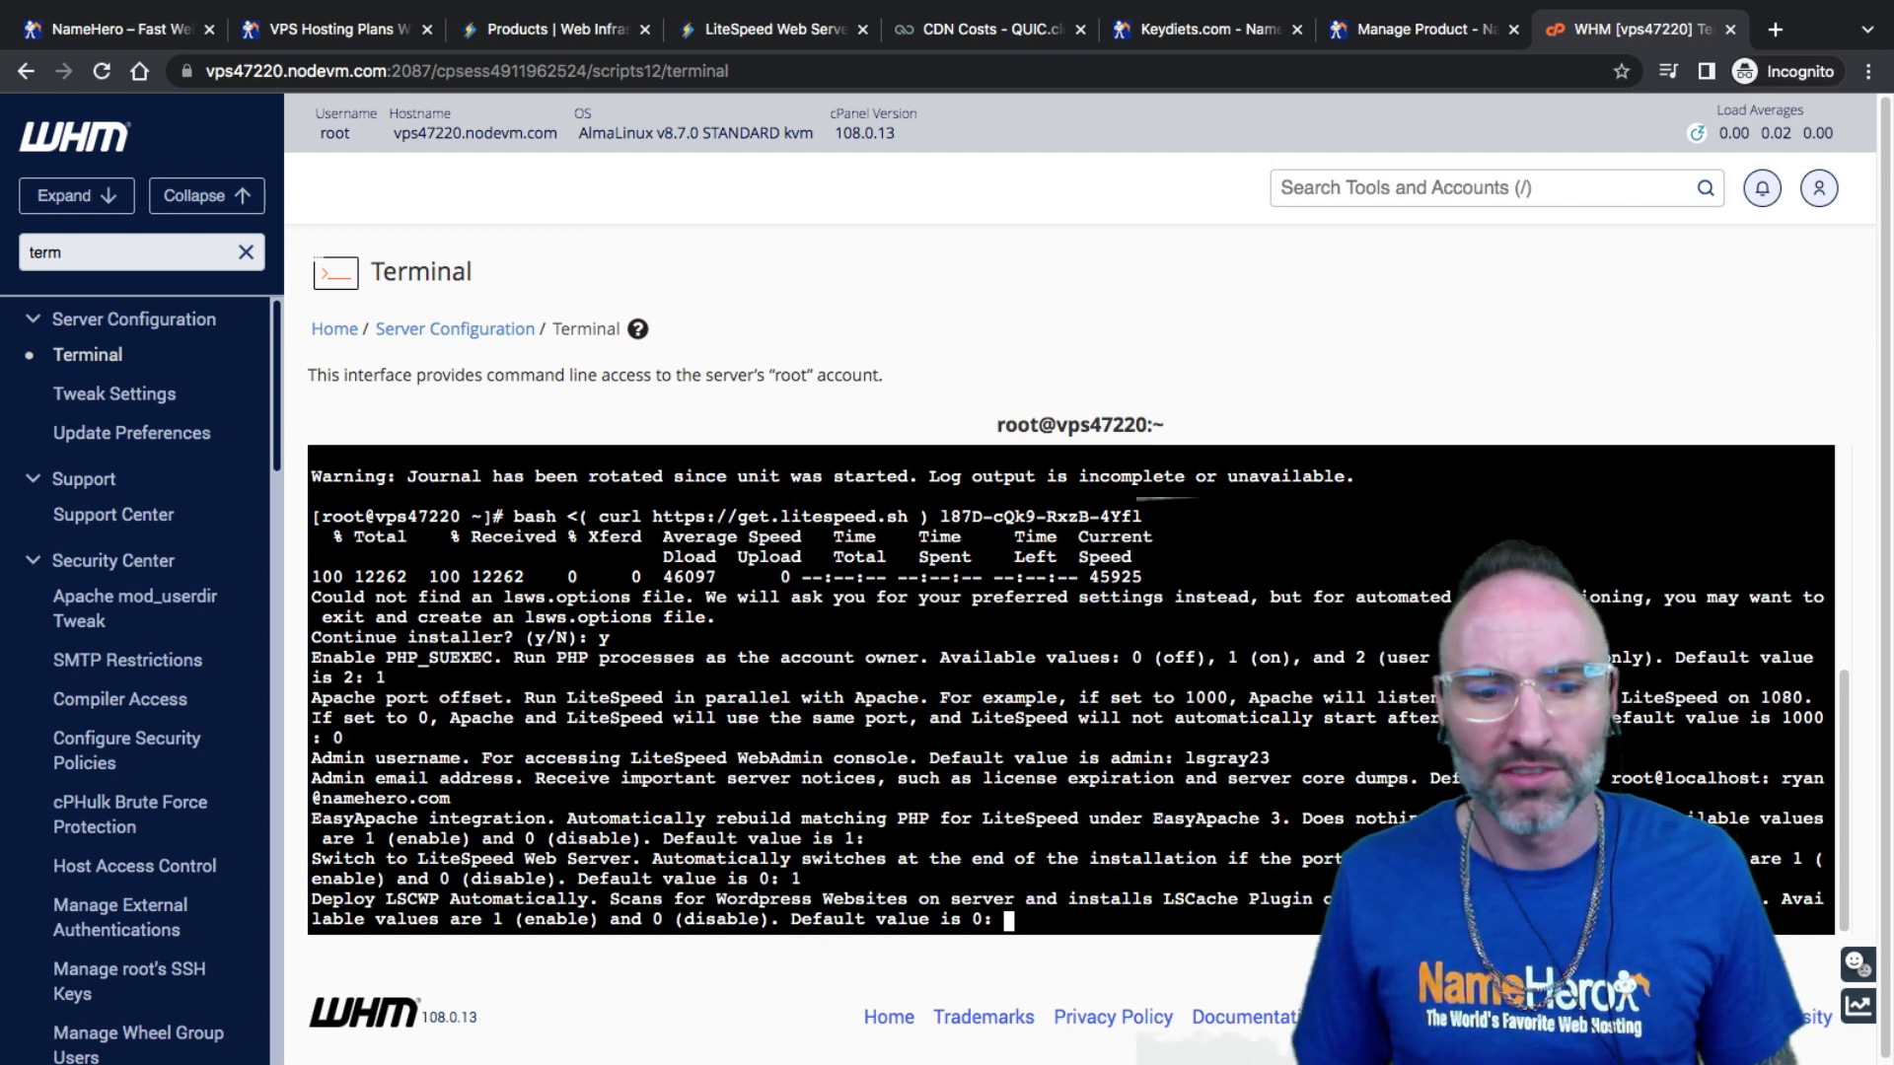
text(1)
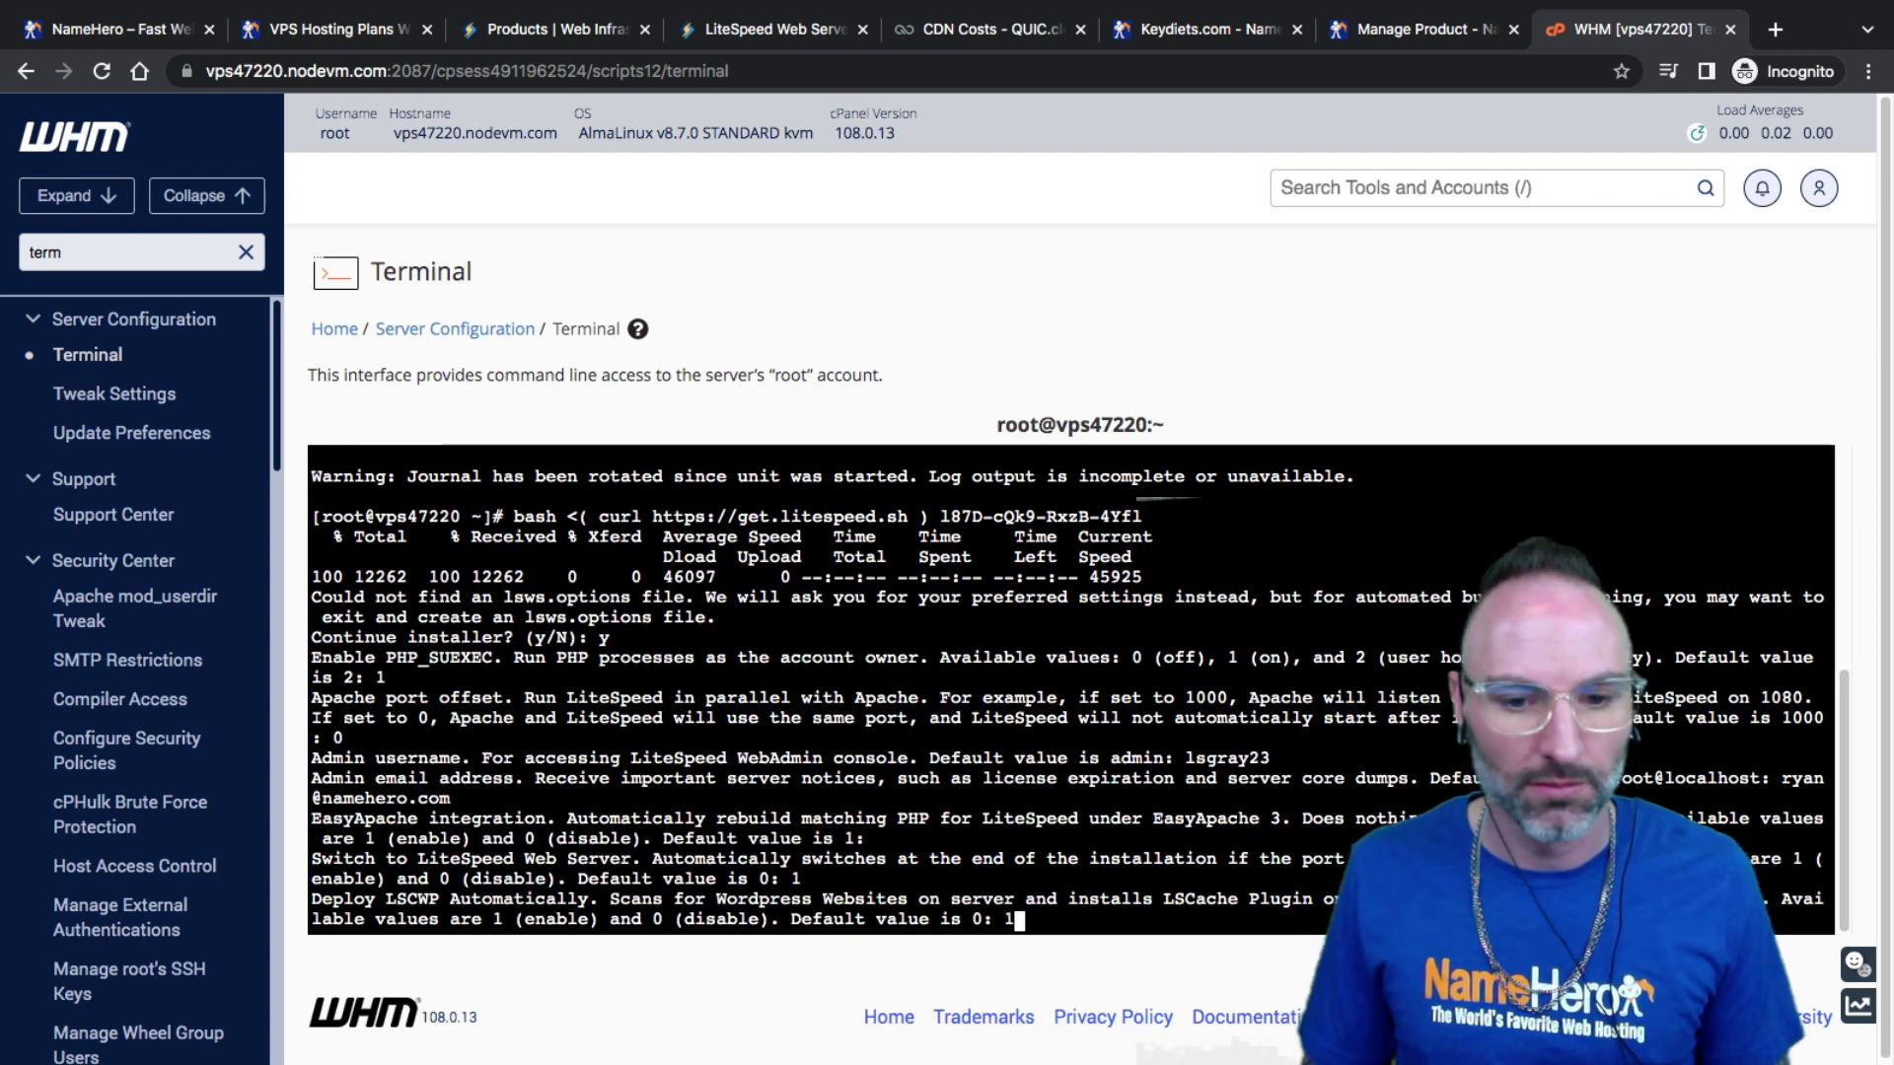
key(Return)
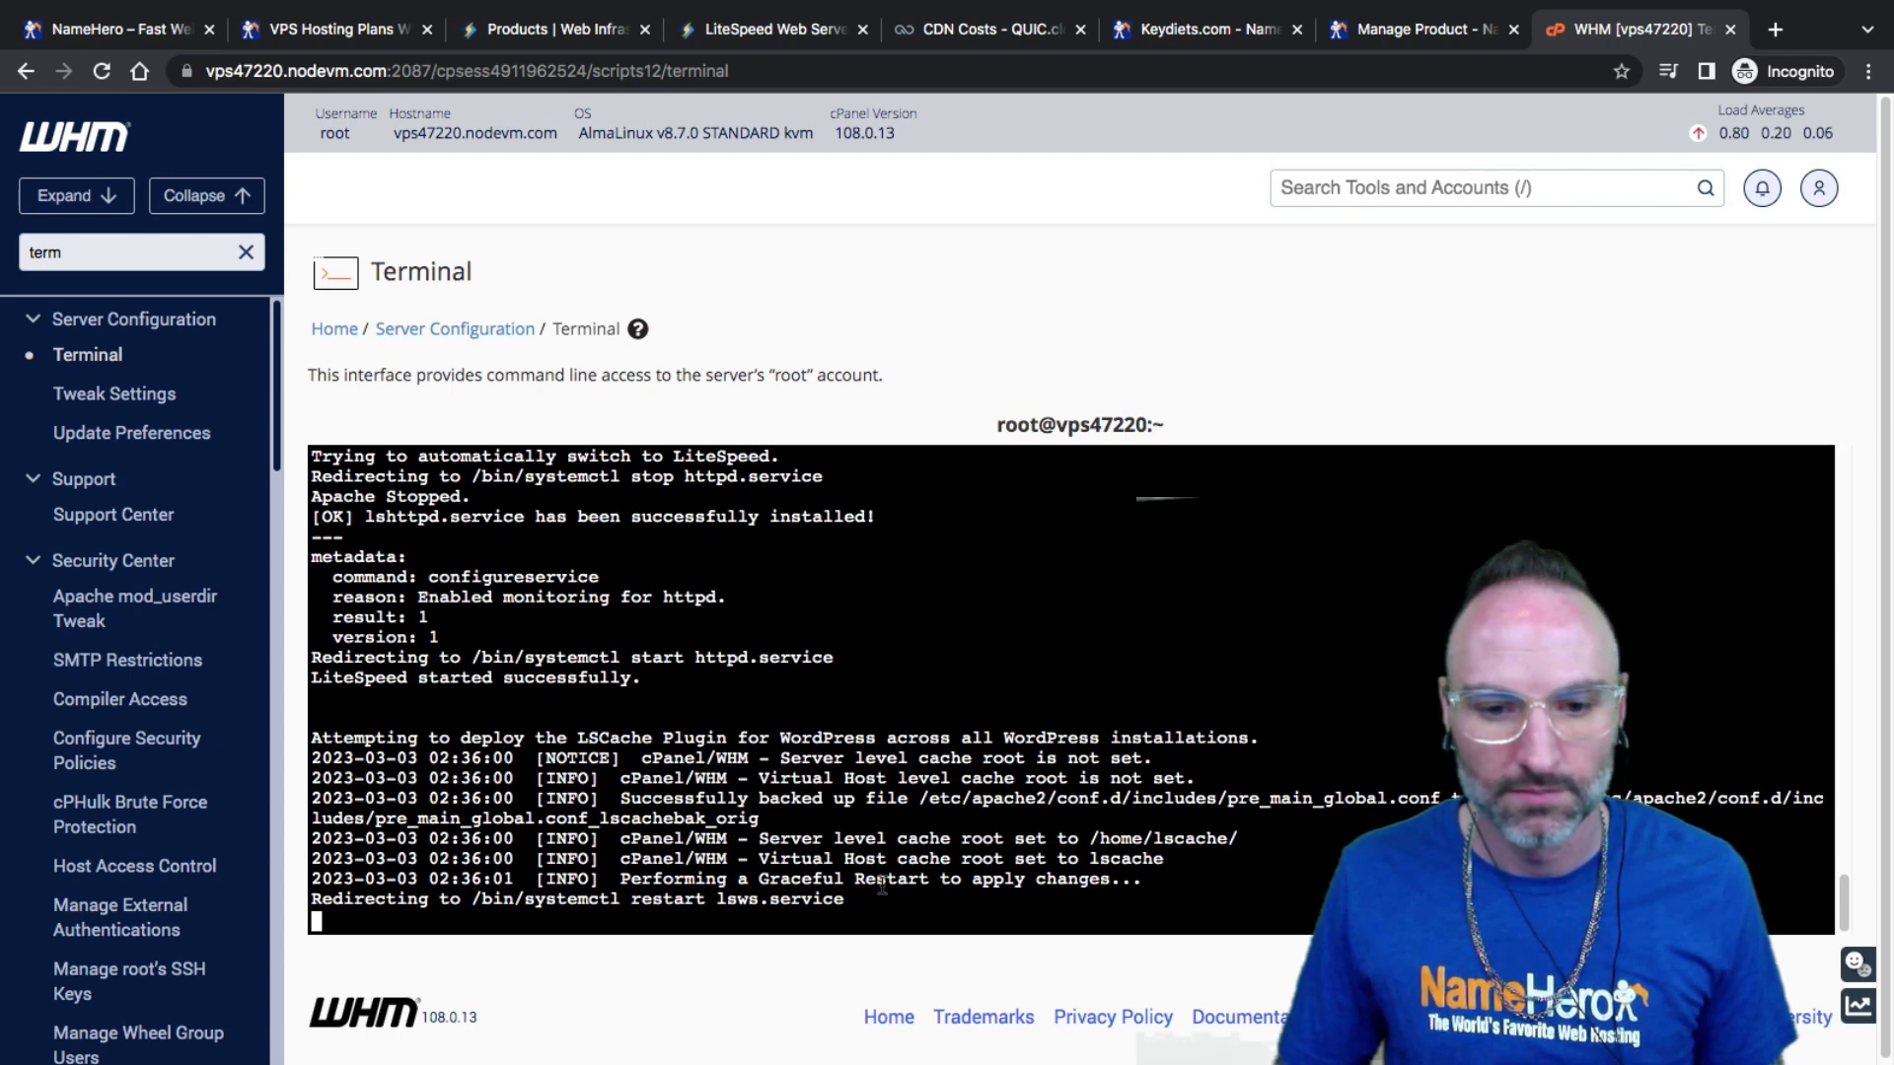
Review the installer's cache root and WordPress scan output, and copy the generated admin password for the LiteSpeed WebAdmin interface
drag(684, 859, 854, 860)
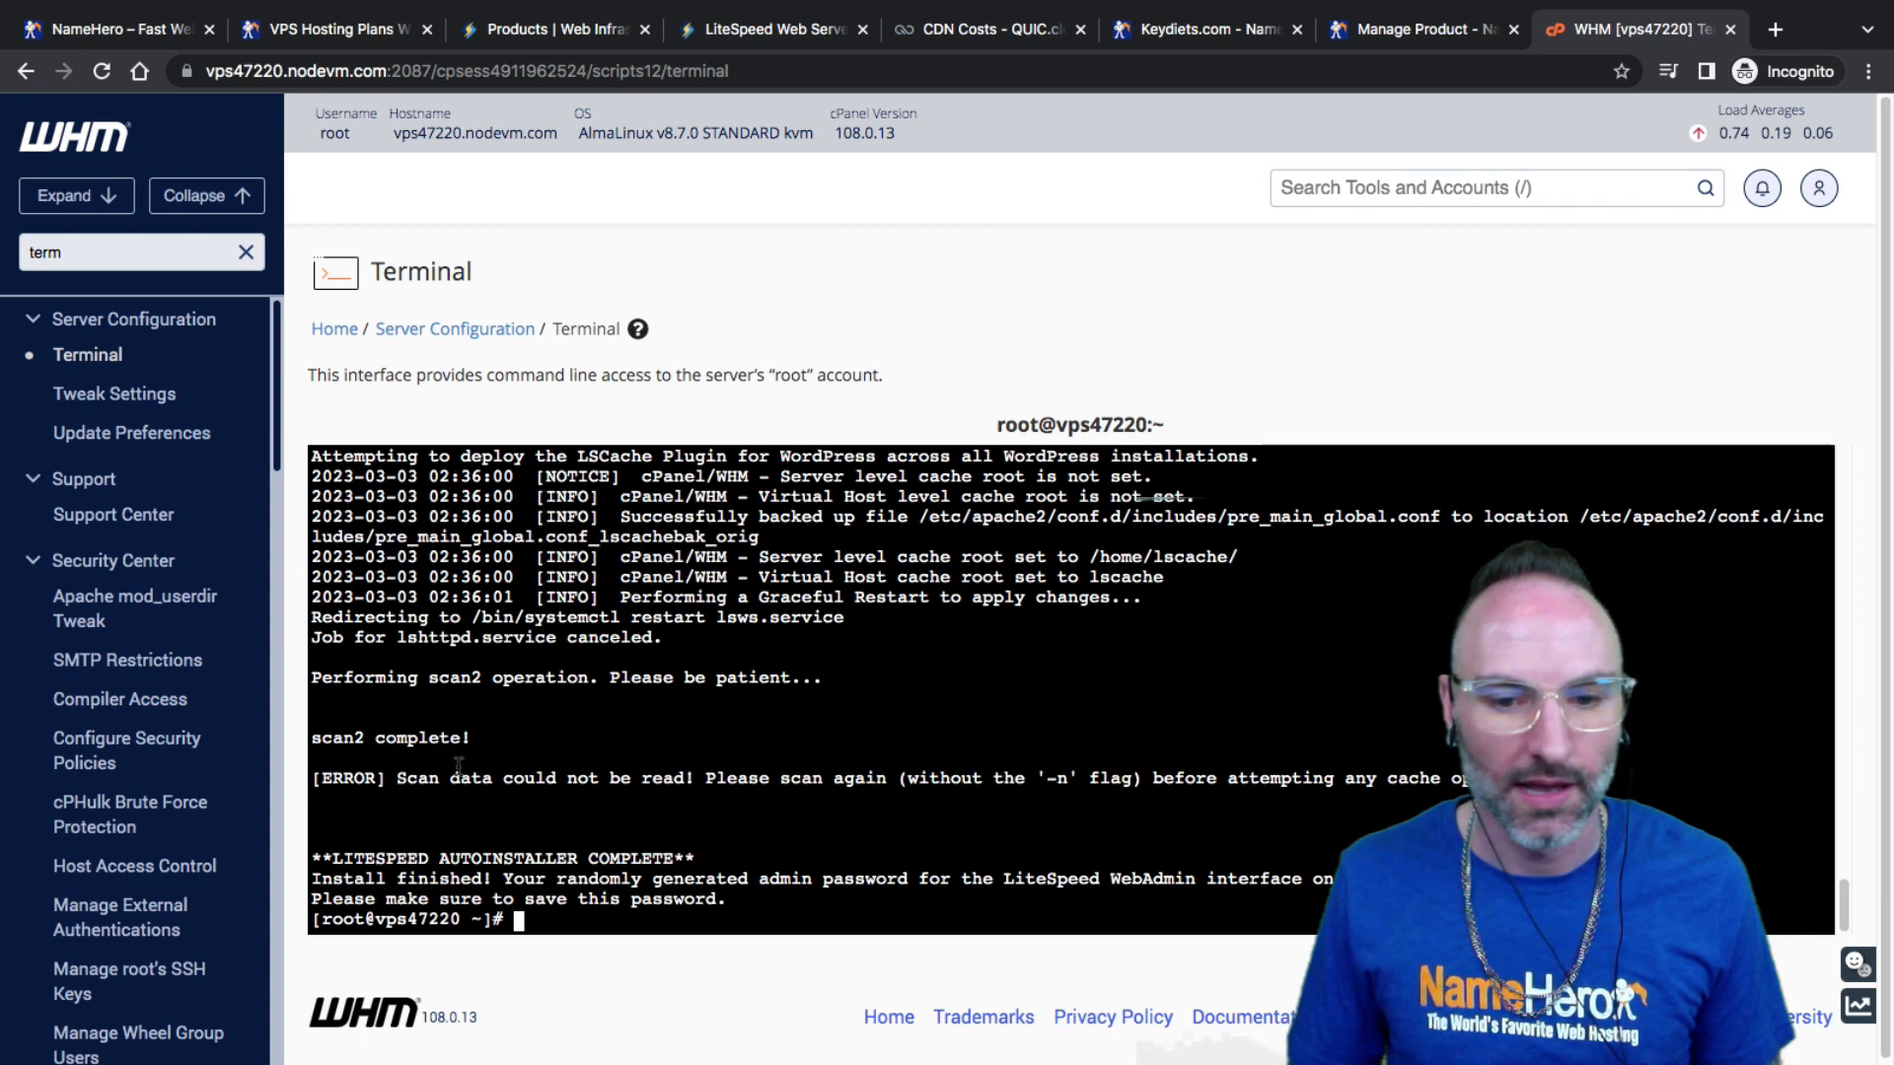
drag(503, 778, 881, 760)
click(644, 774)
click(879, 761)
drag(758, 759, 473, 741)
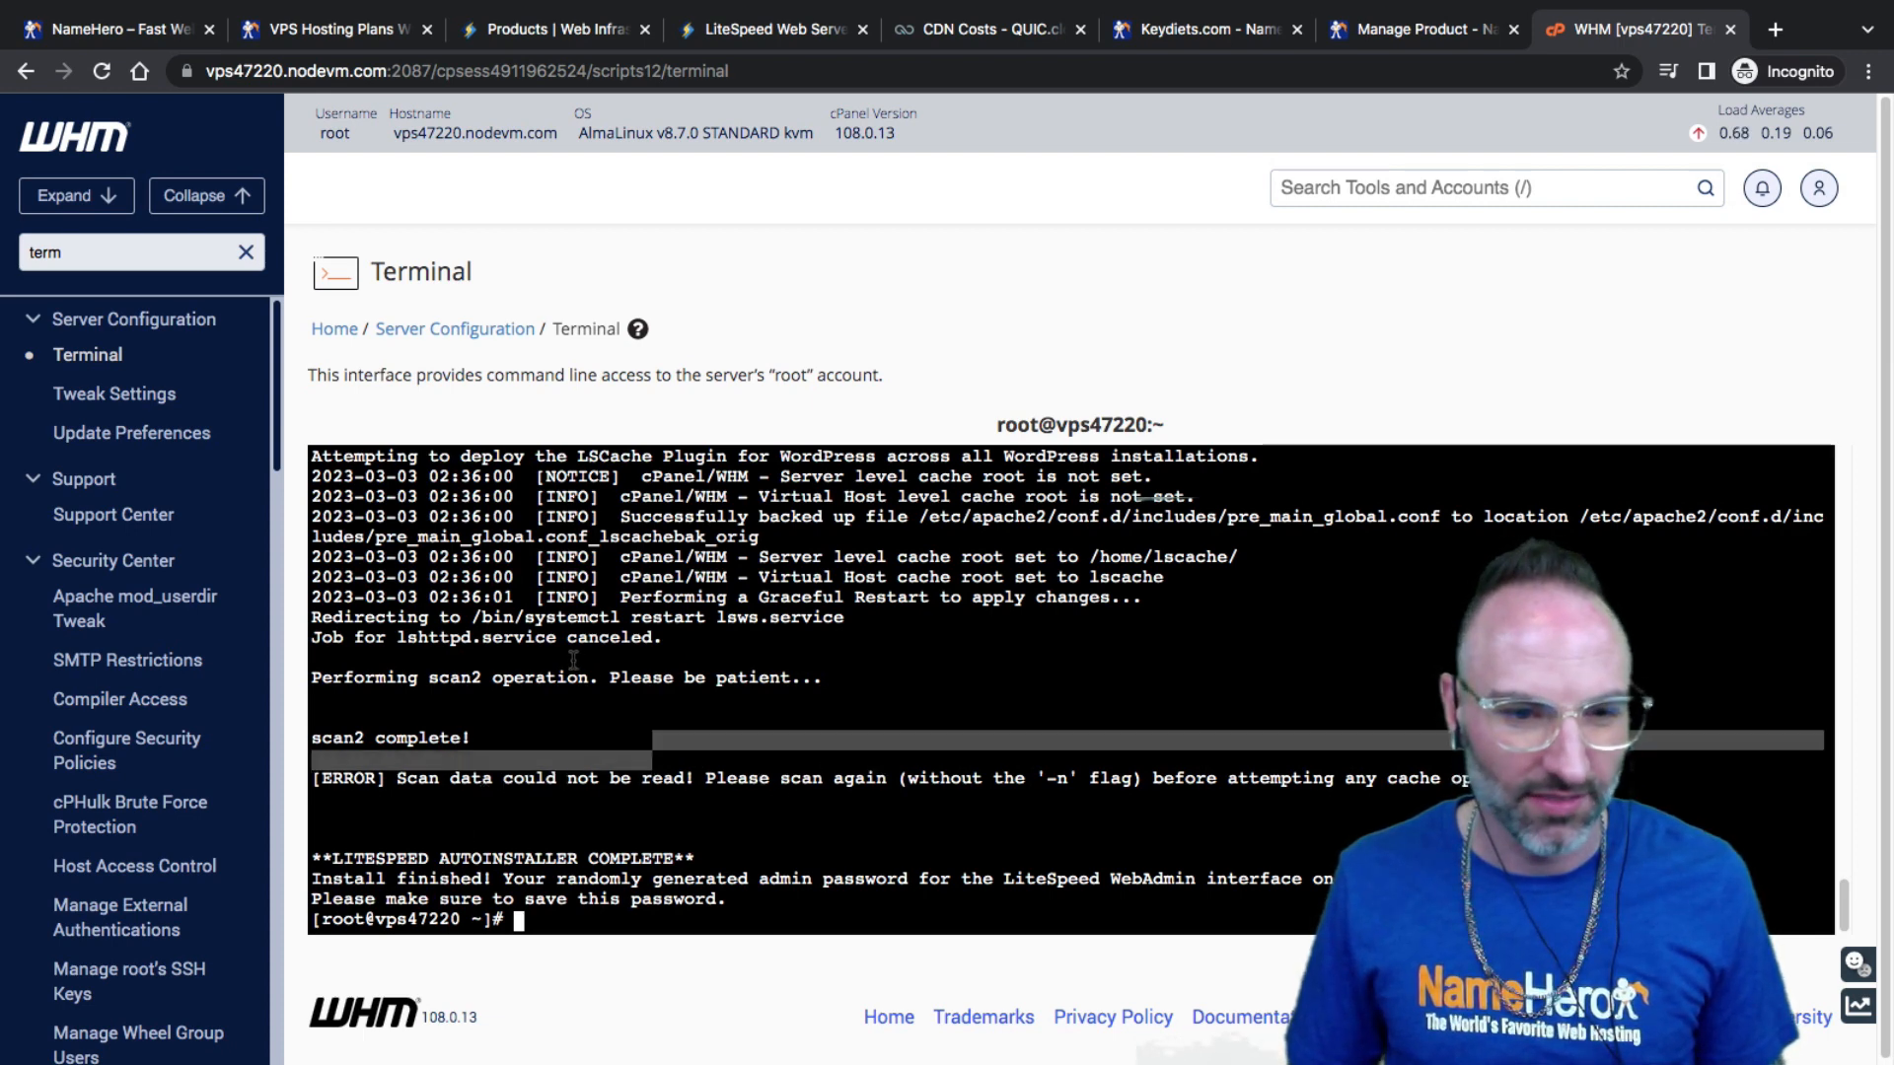
click(473, 744)
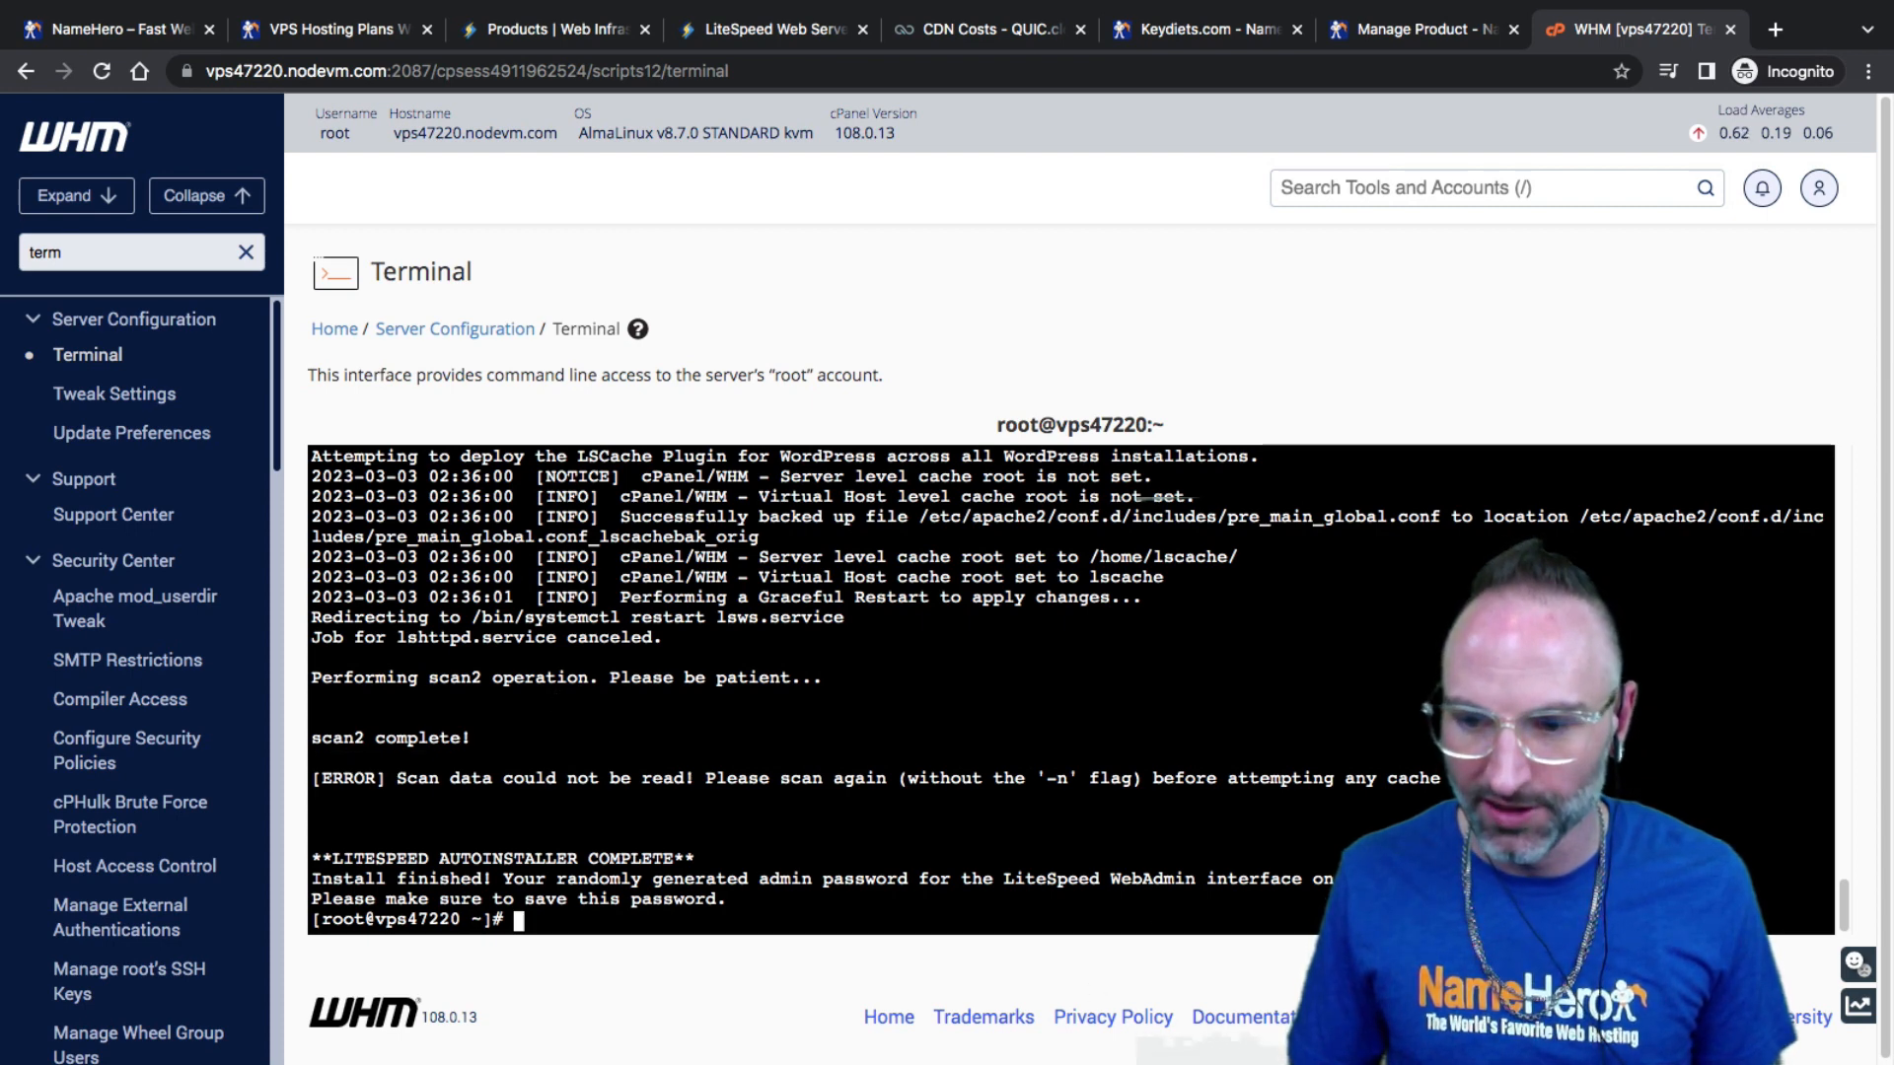
right_click(1529, 878)
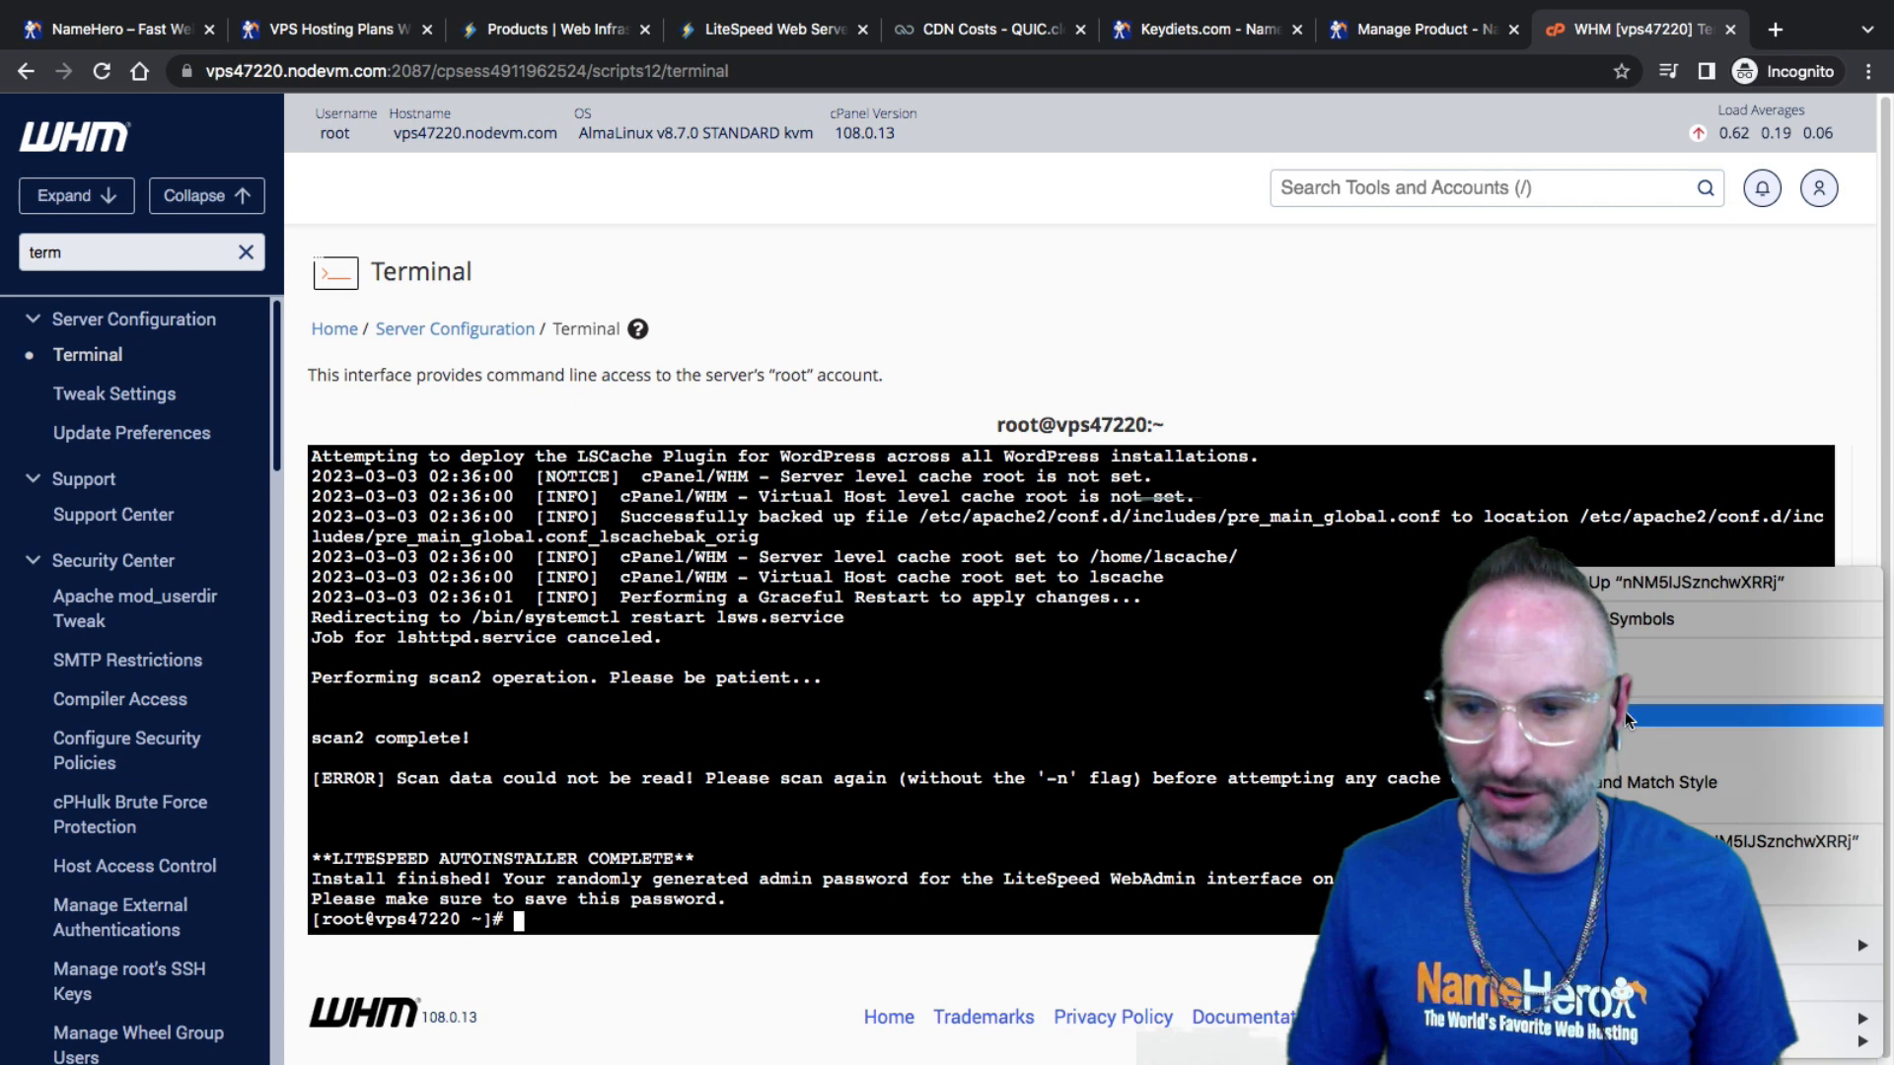
click(1625, 738)
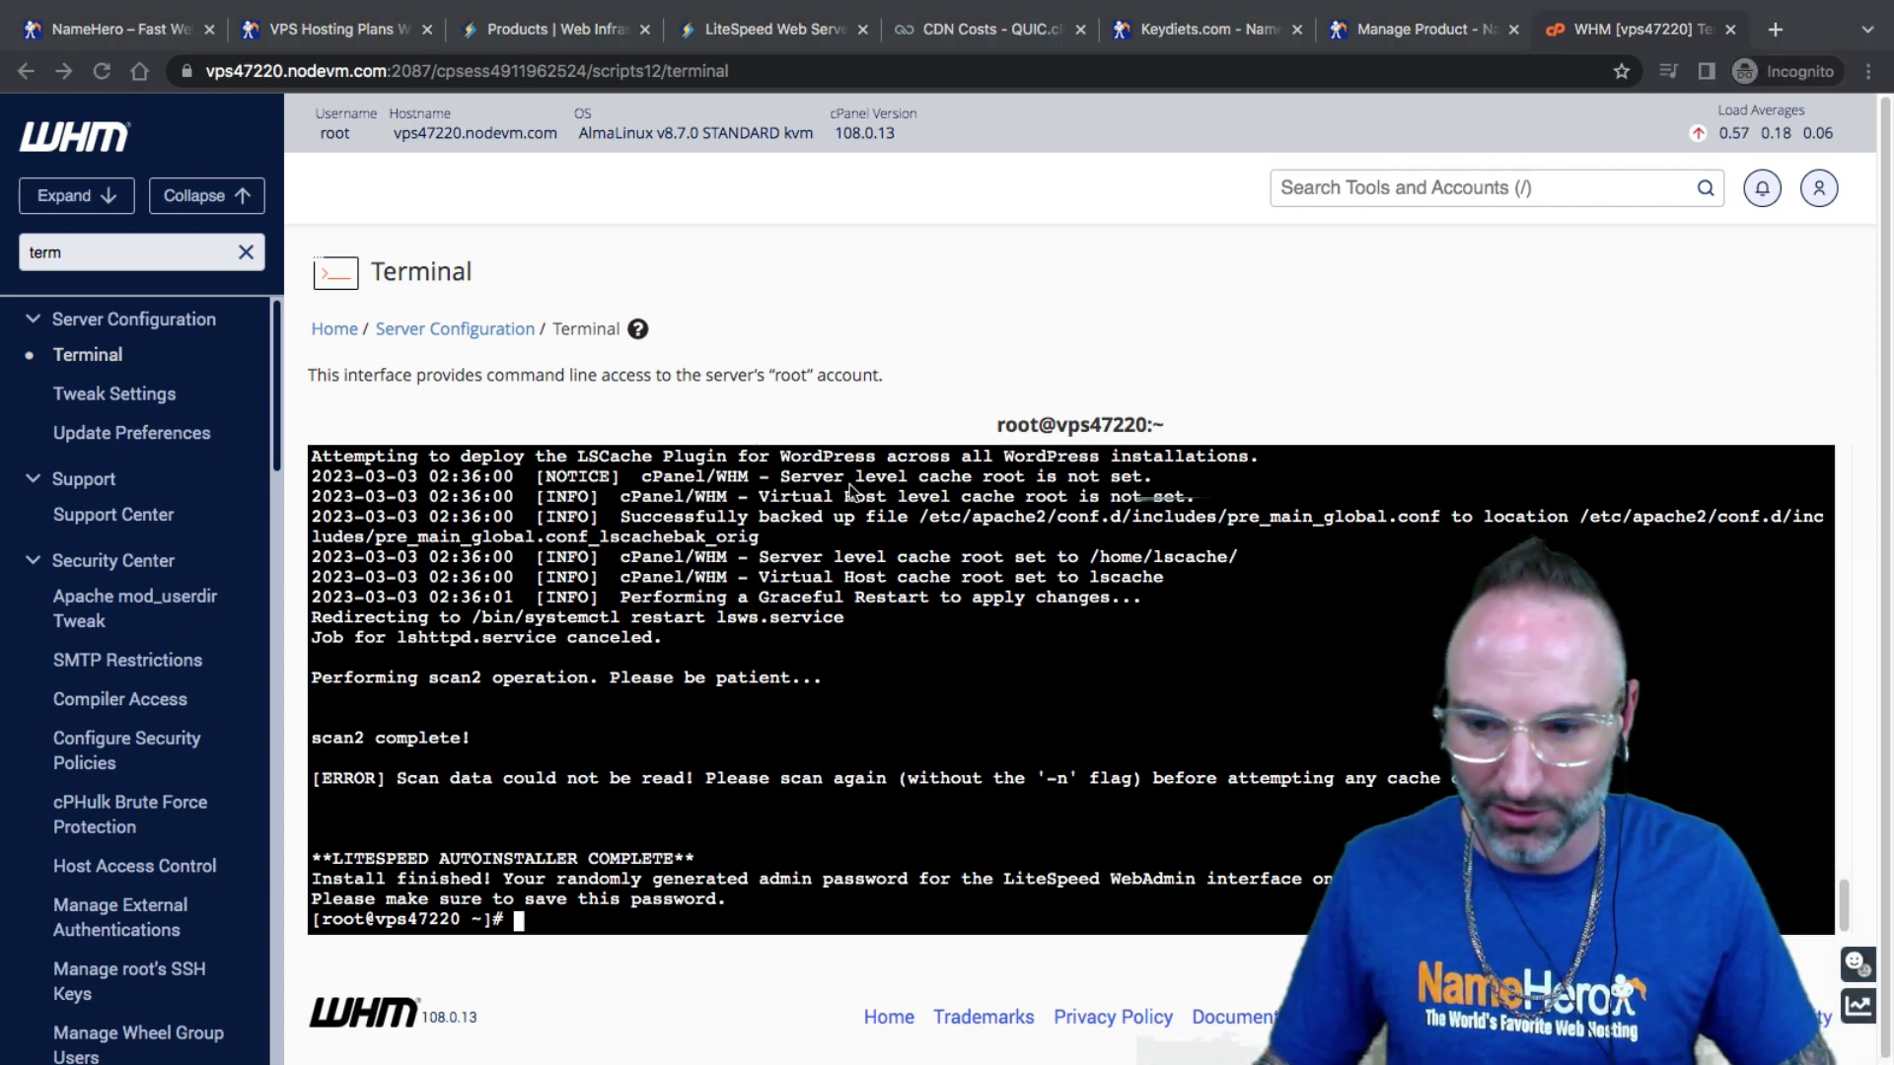
key(super+Tab)
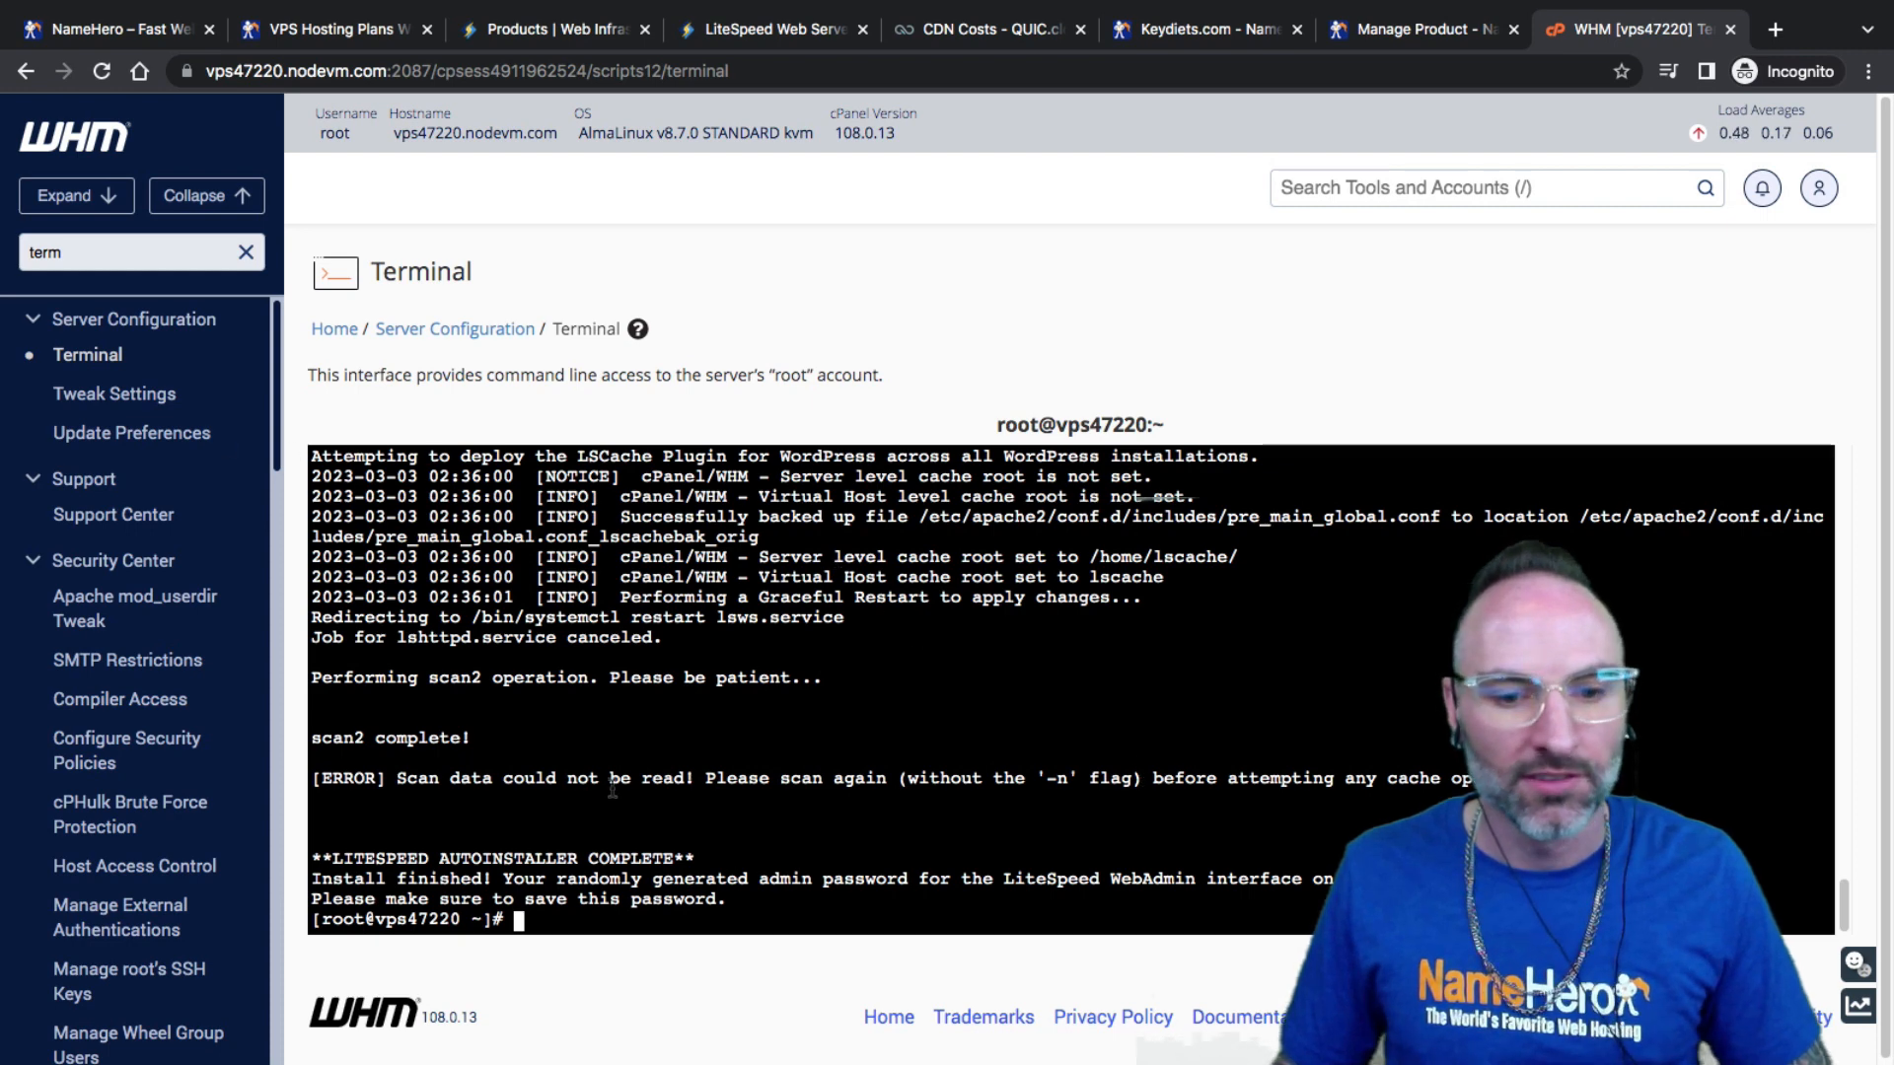
Run service httpd status, check which web server the service line names, and return to the root prompt
text(service httpd status)
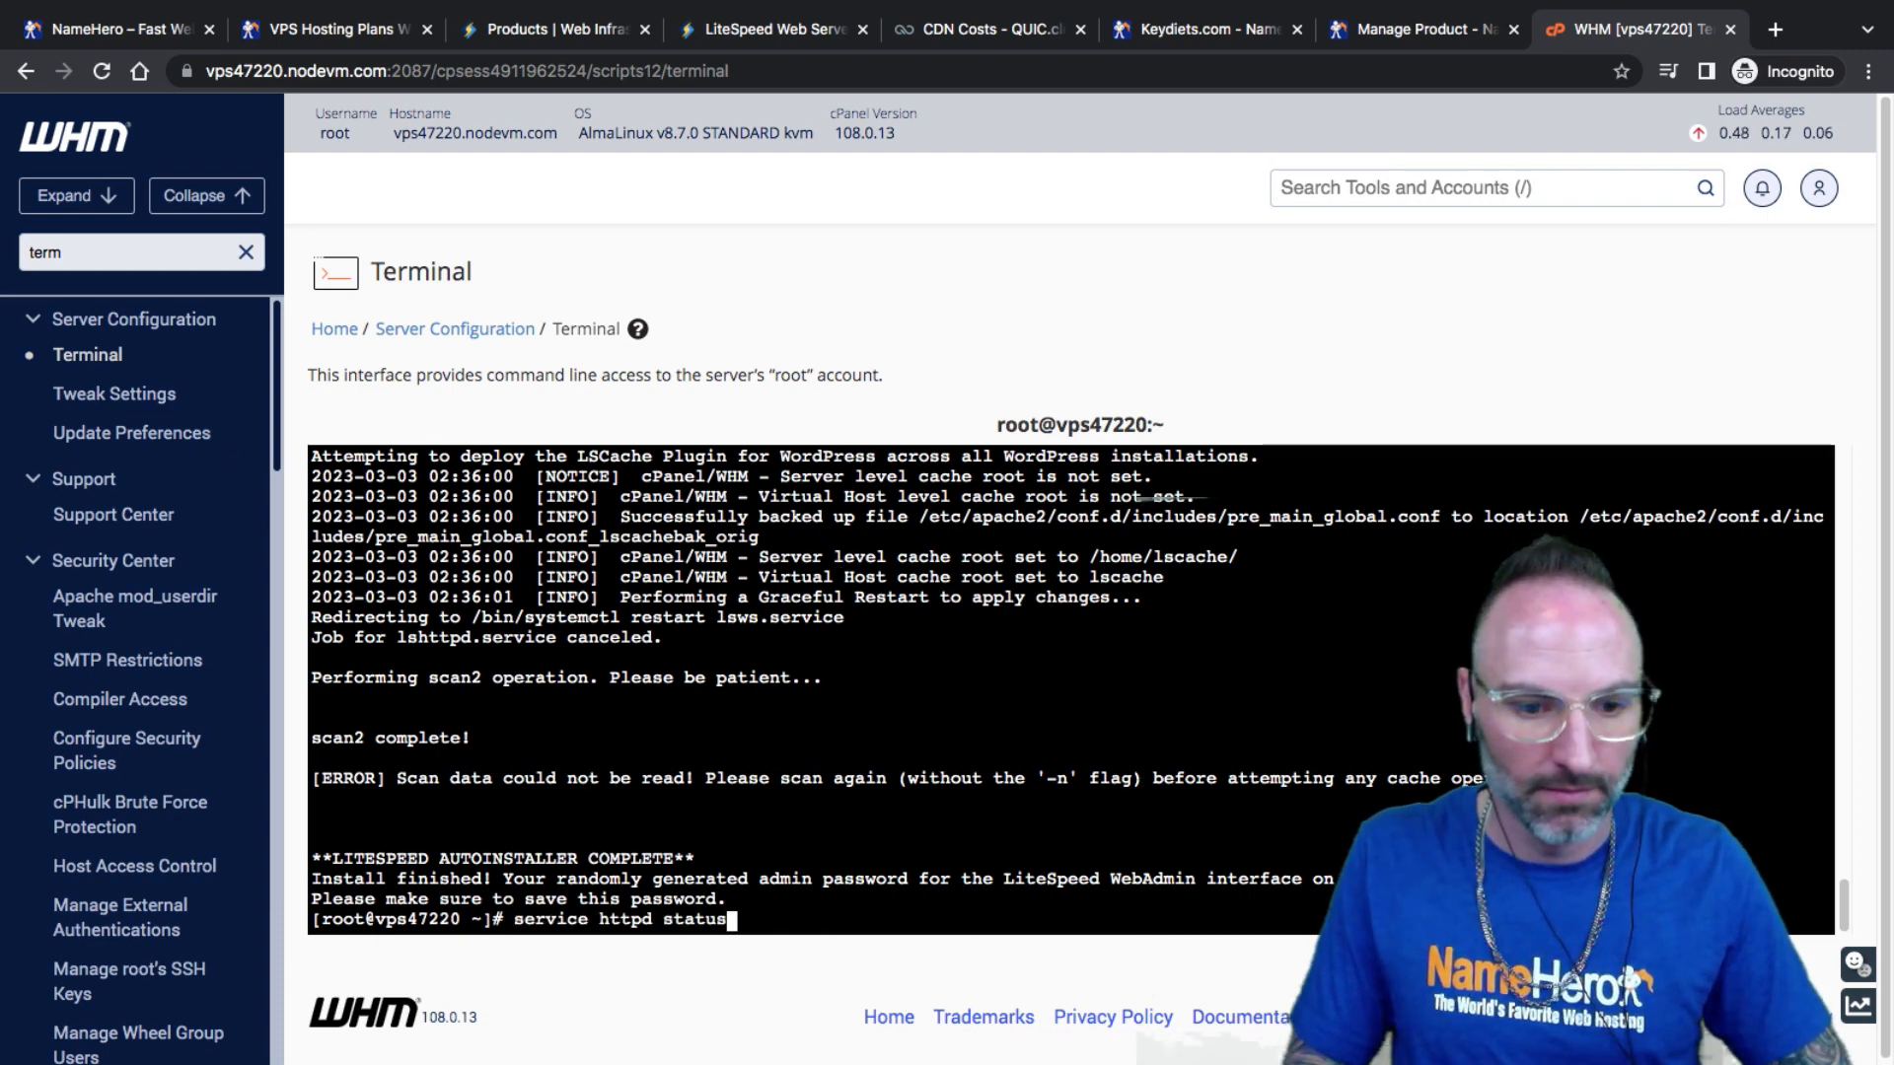
key(Return)
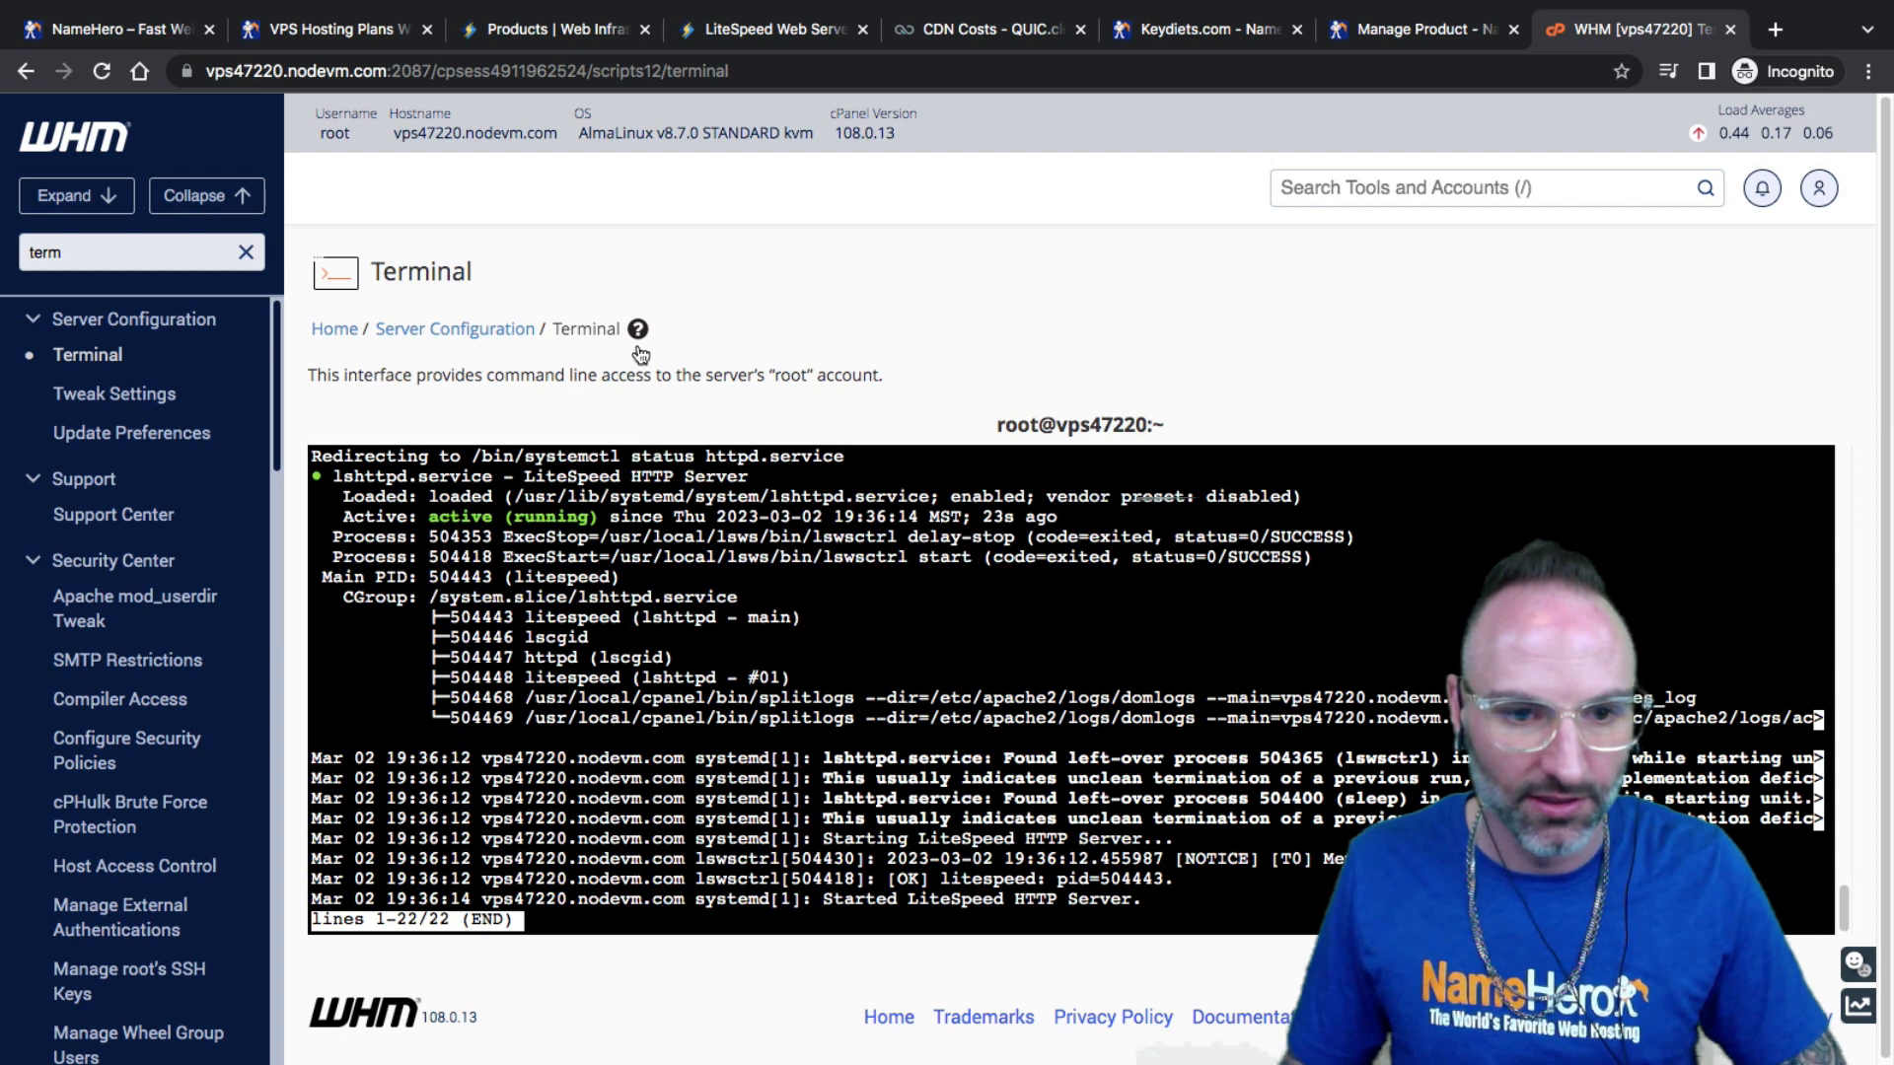
drag(750, 478, 314, 483)
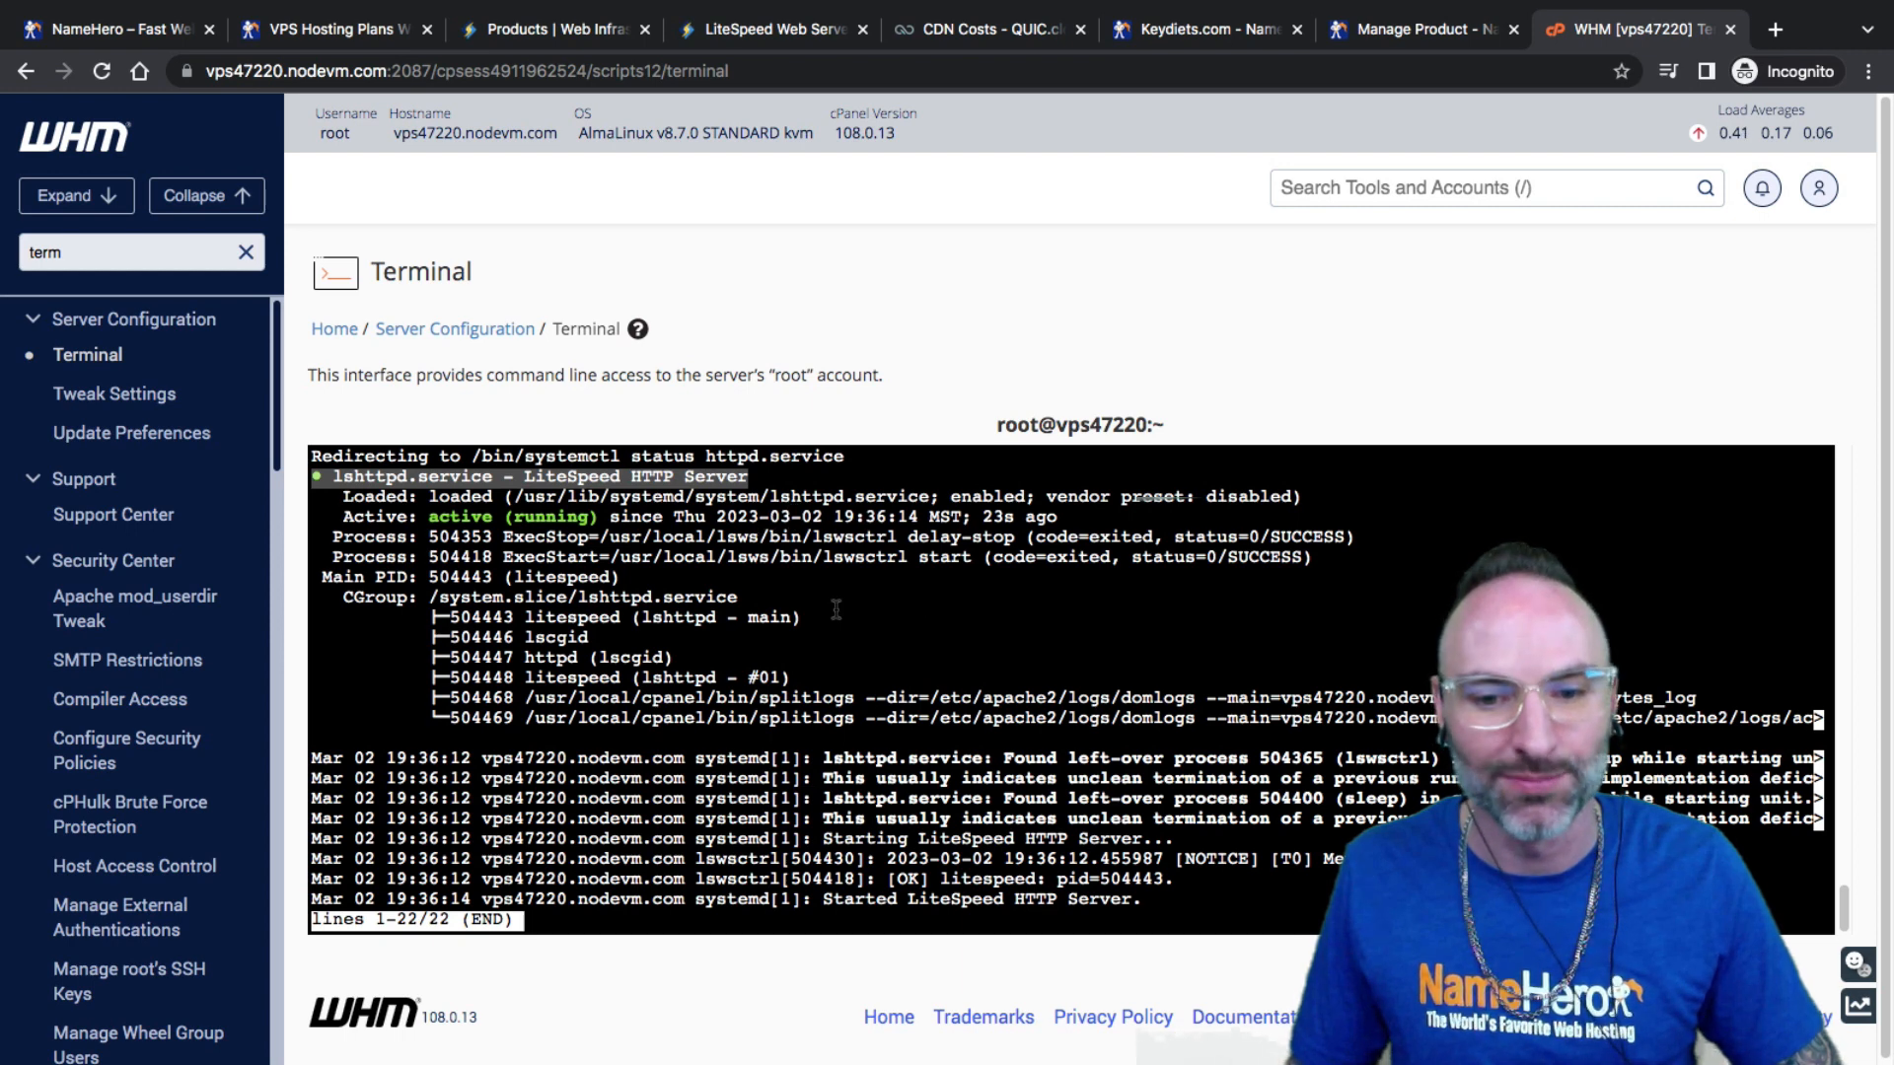
key(q)
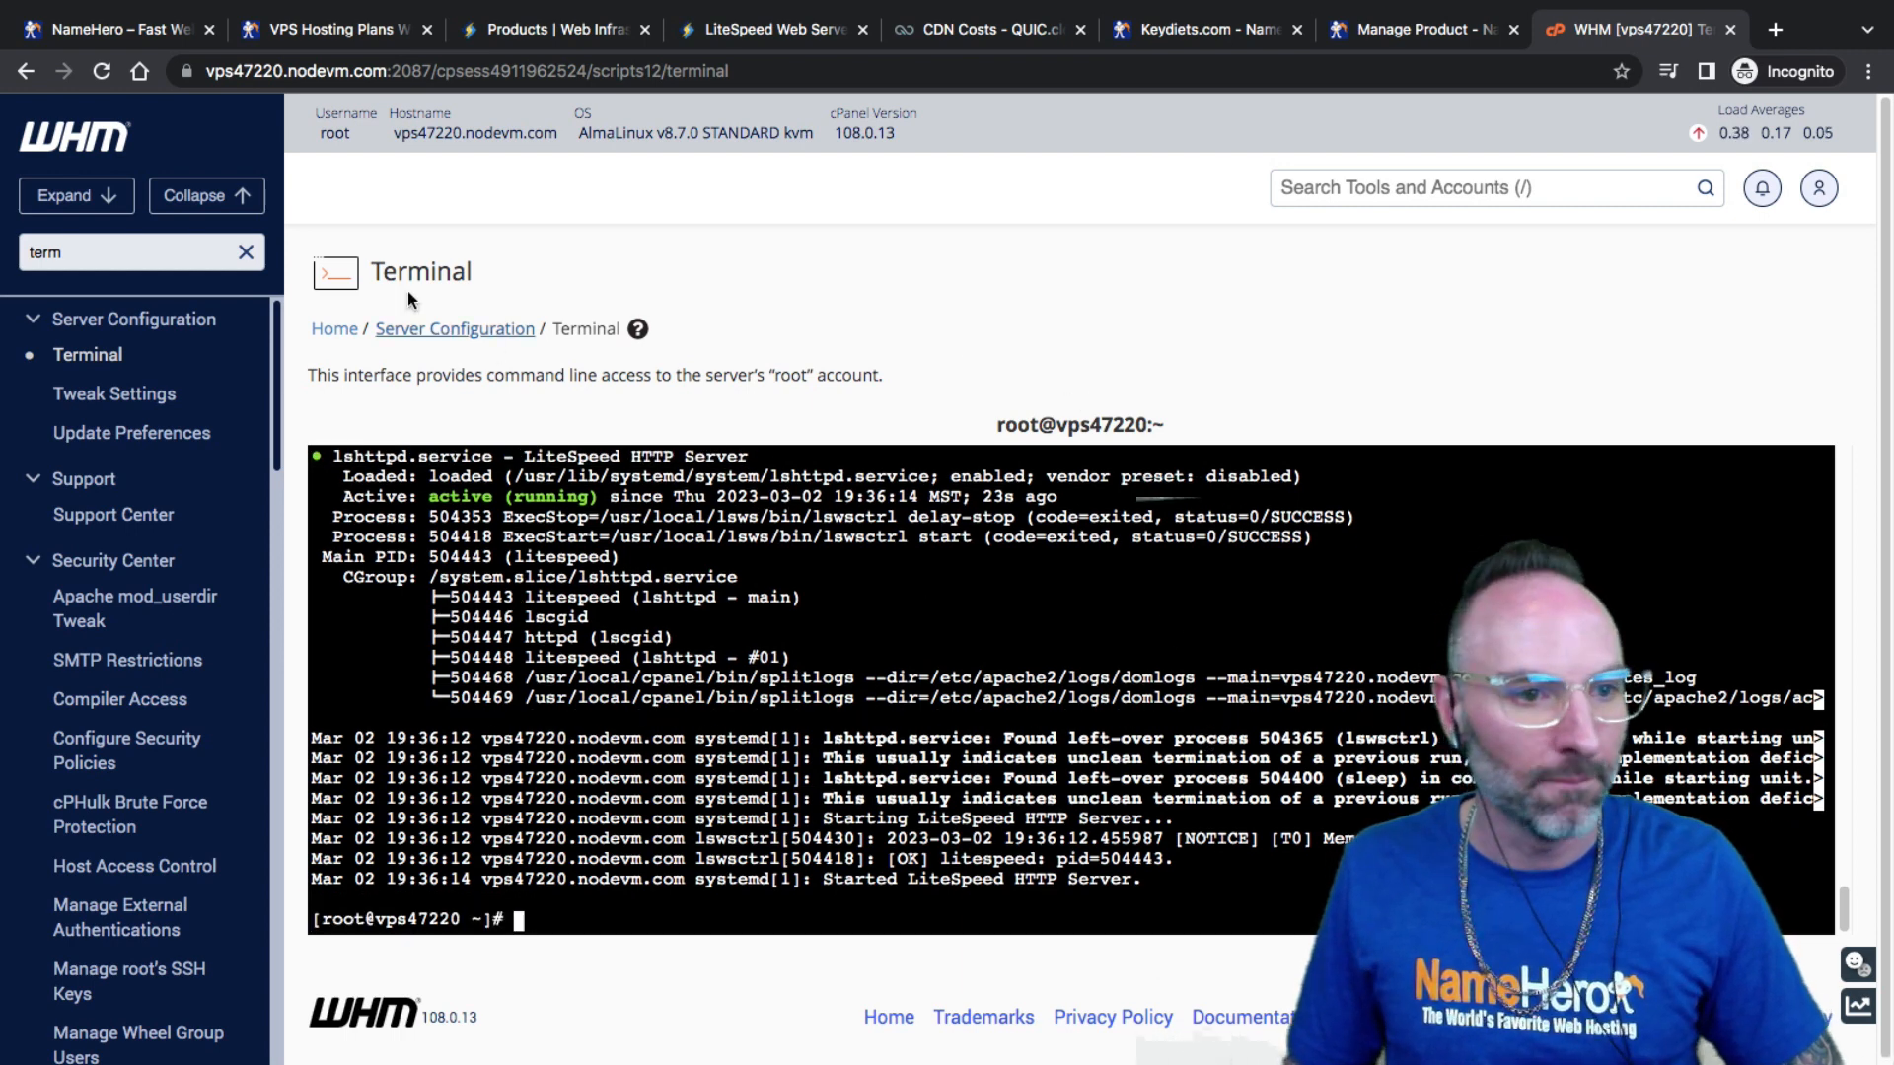
Return to the WHM home page, filter the tools by "litesp", and open the LiteSpeed Web Server plugin
click(335, 330)
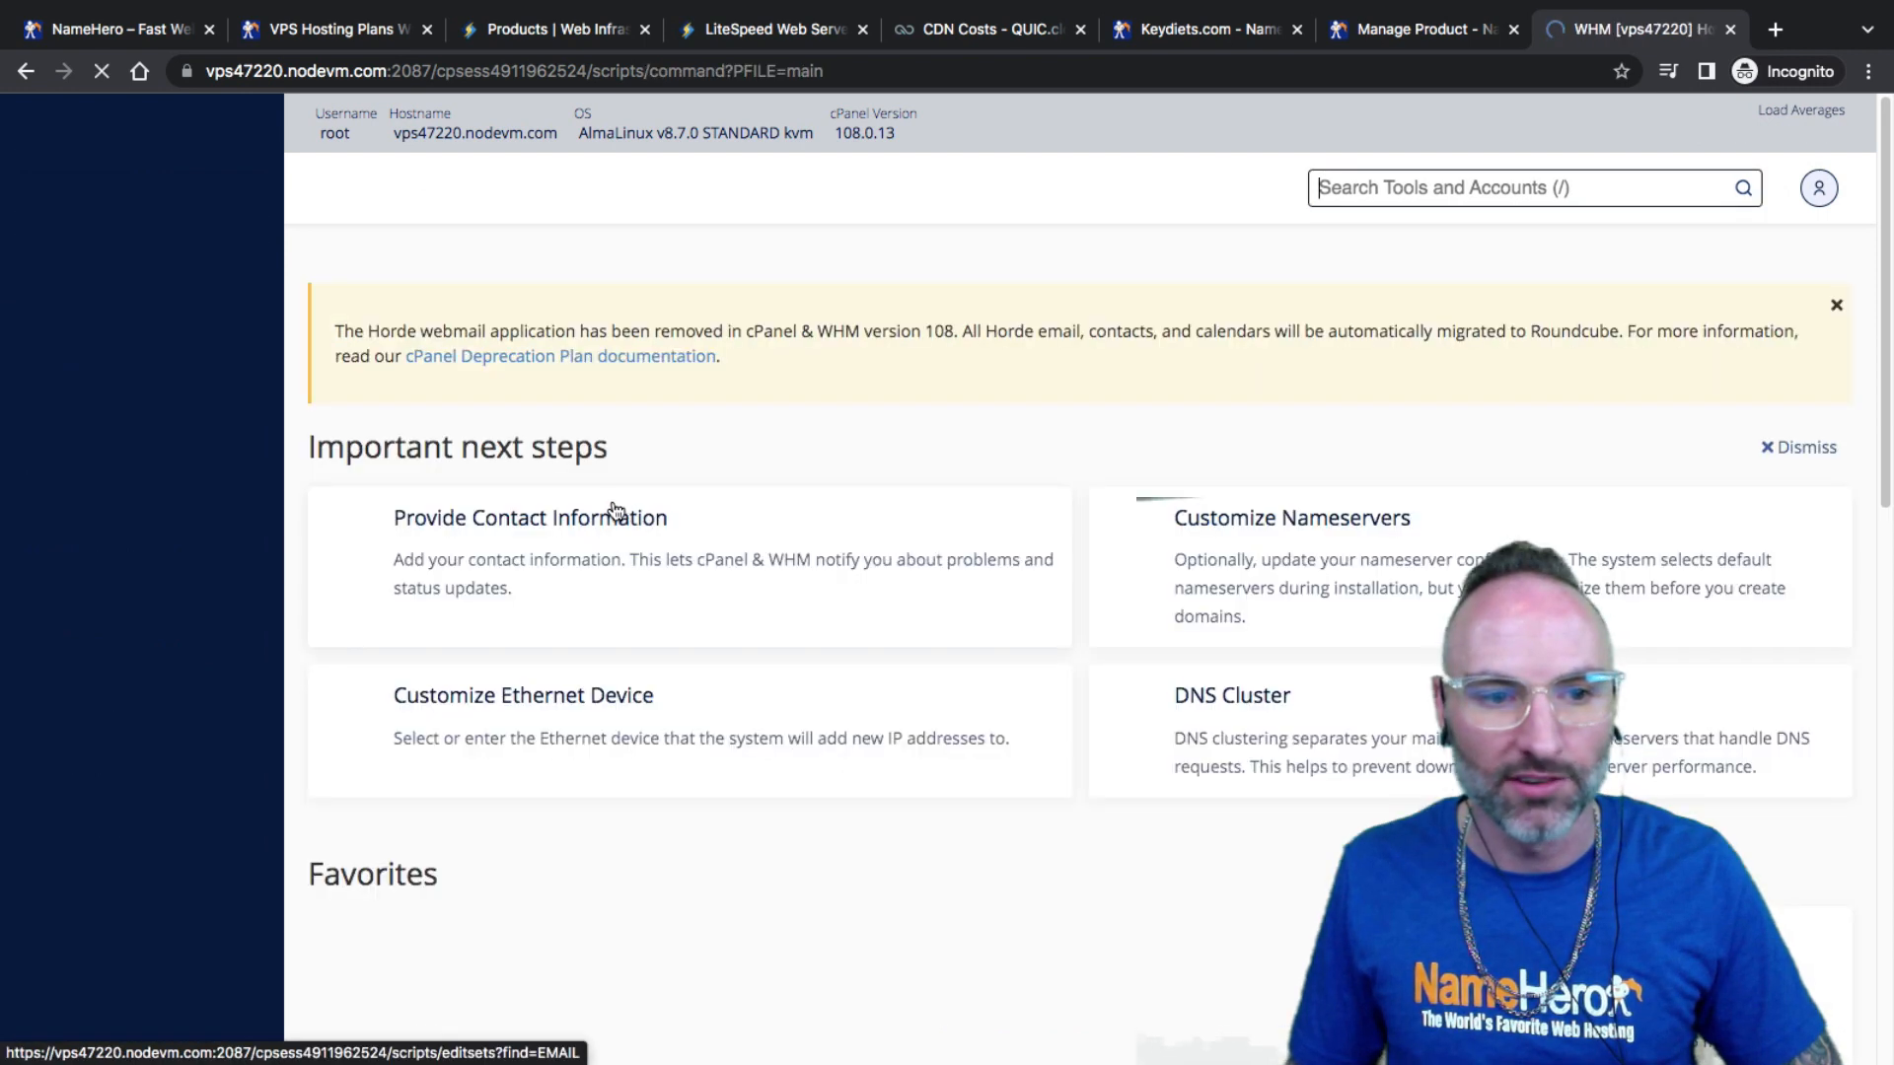
double_click(135, 253)
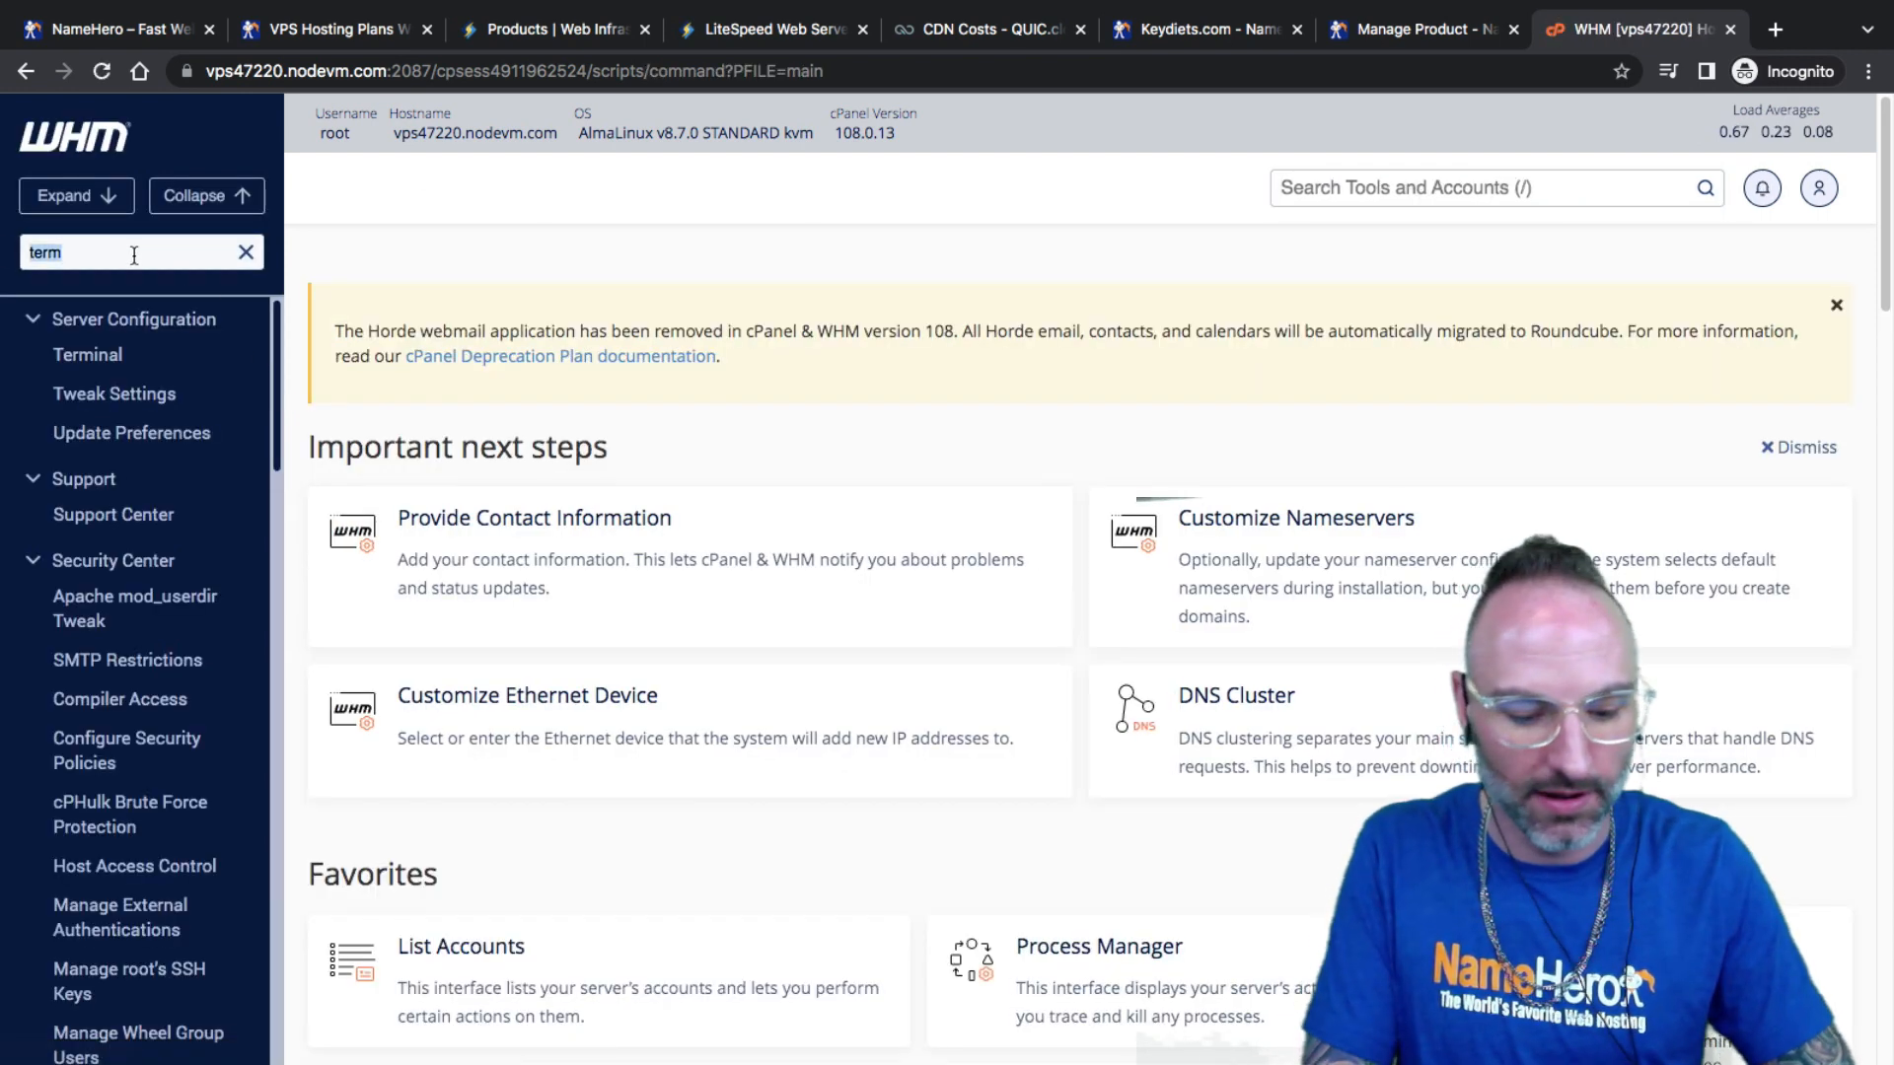
text(litesp)
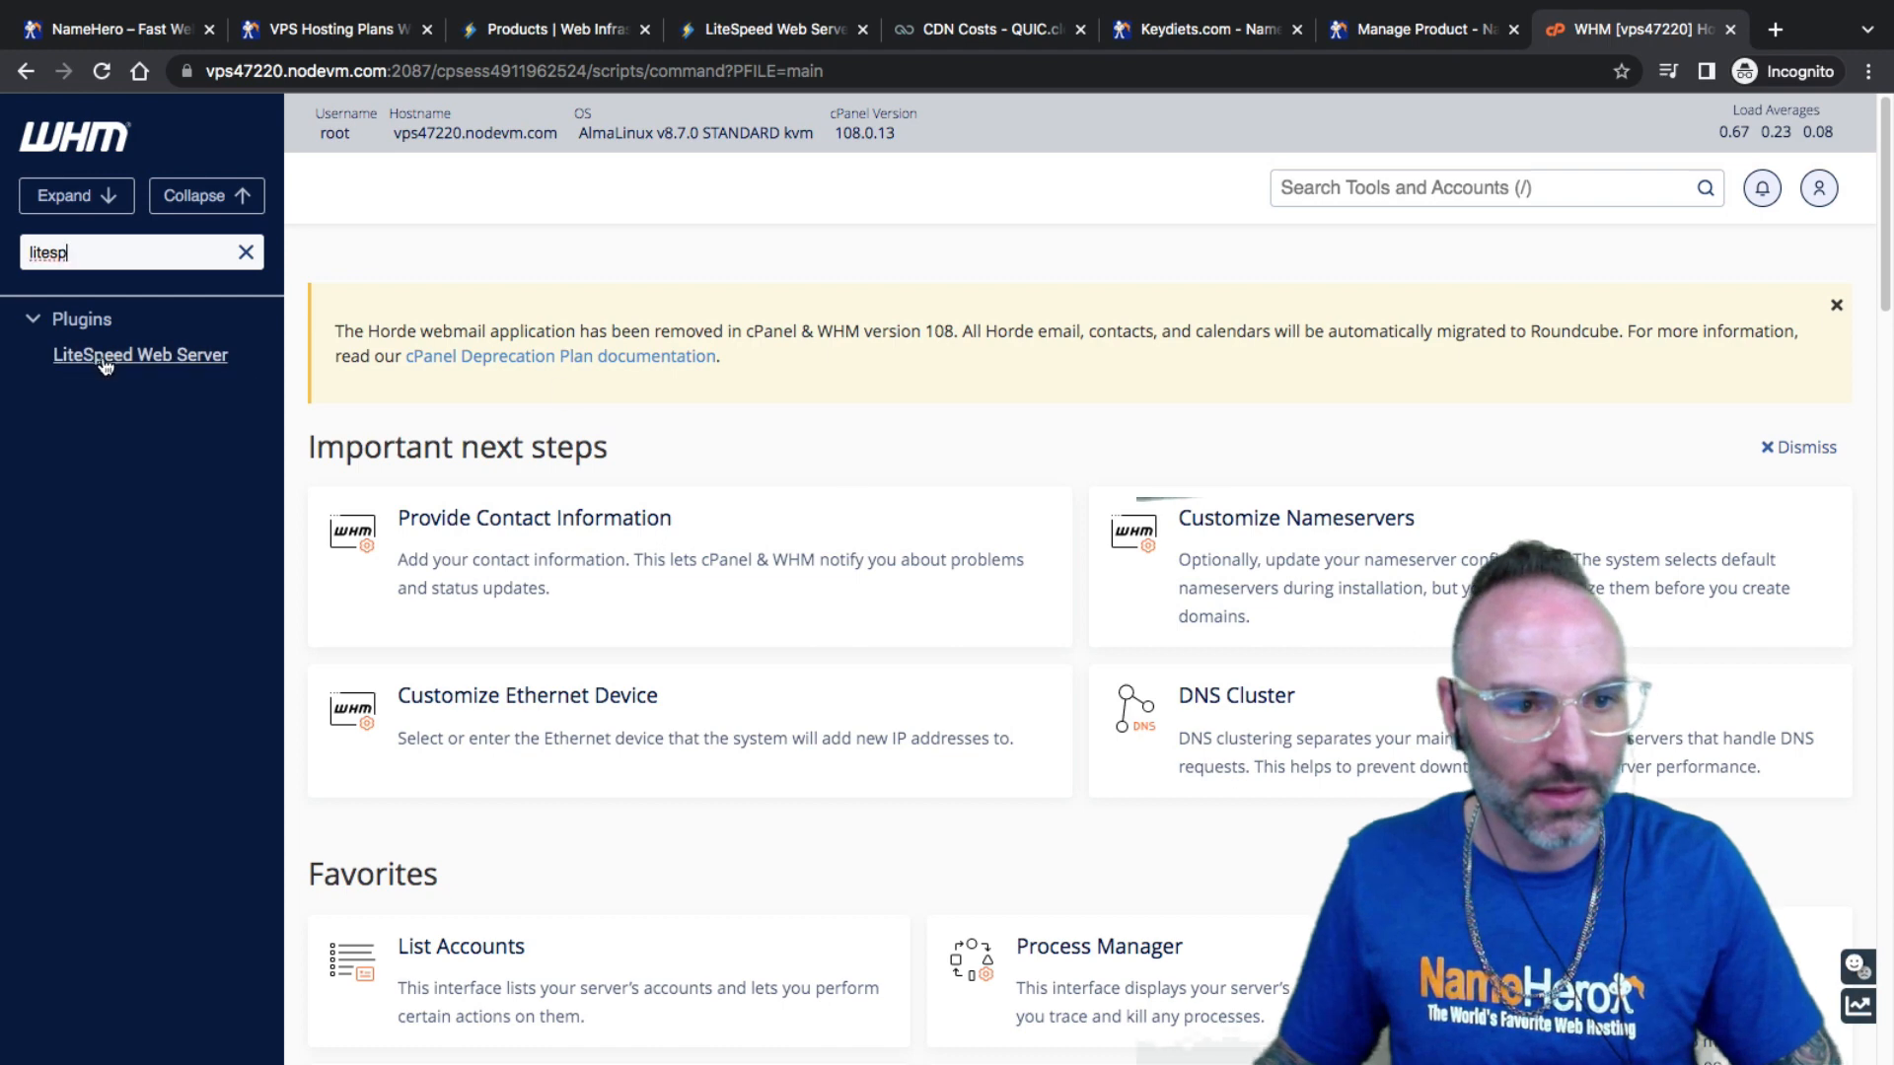
click(106, 363)
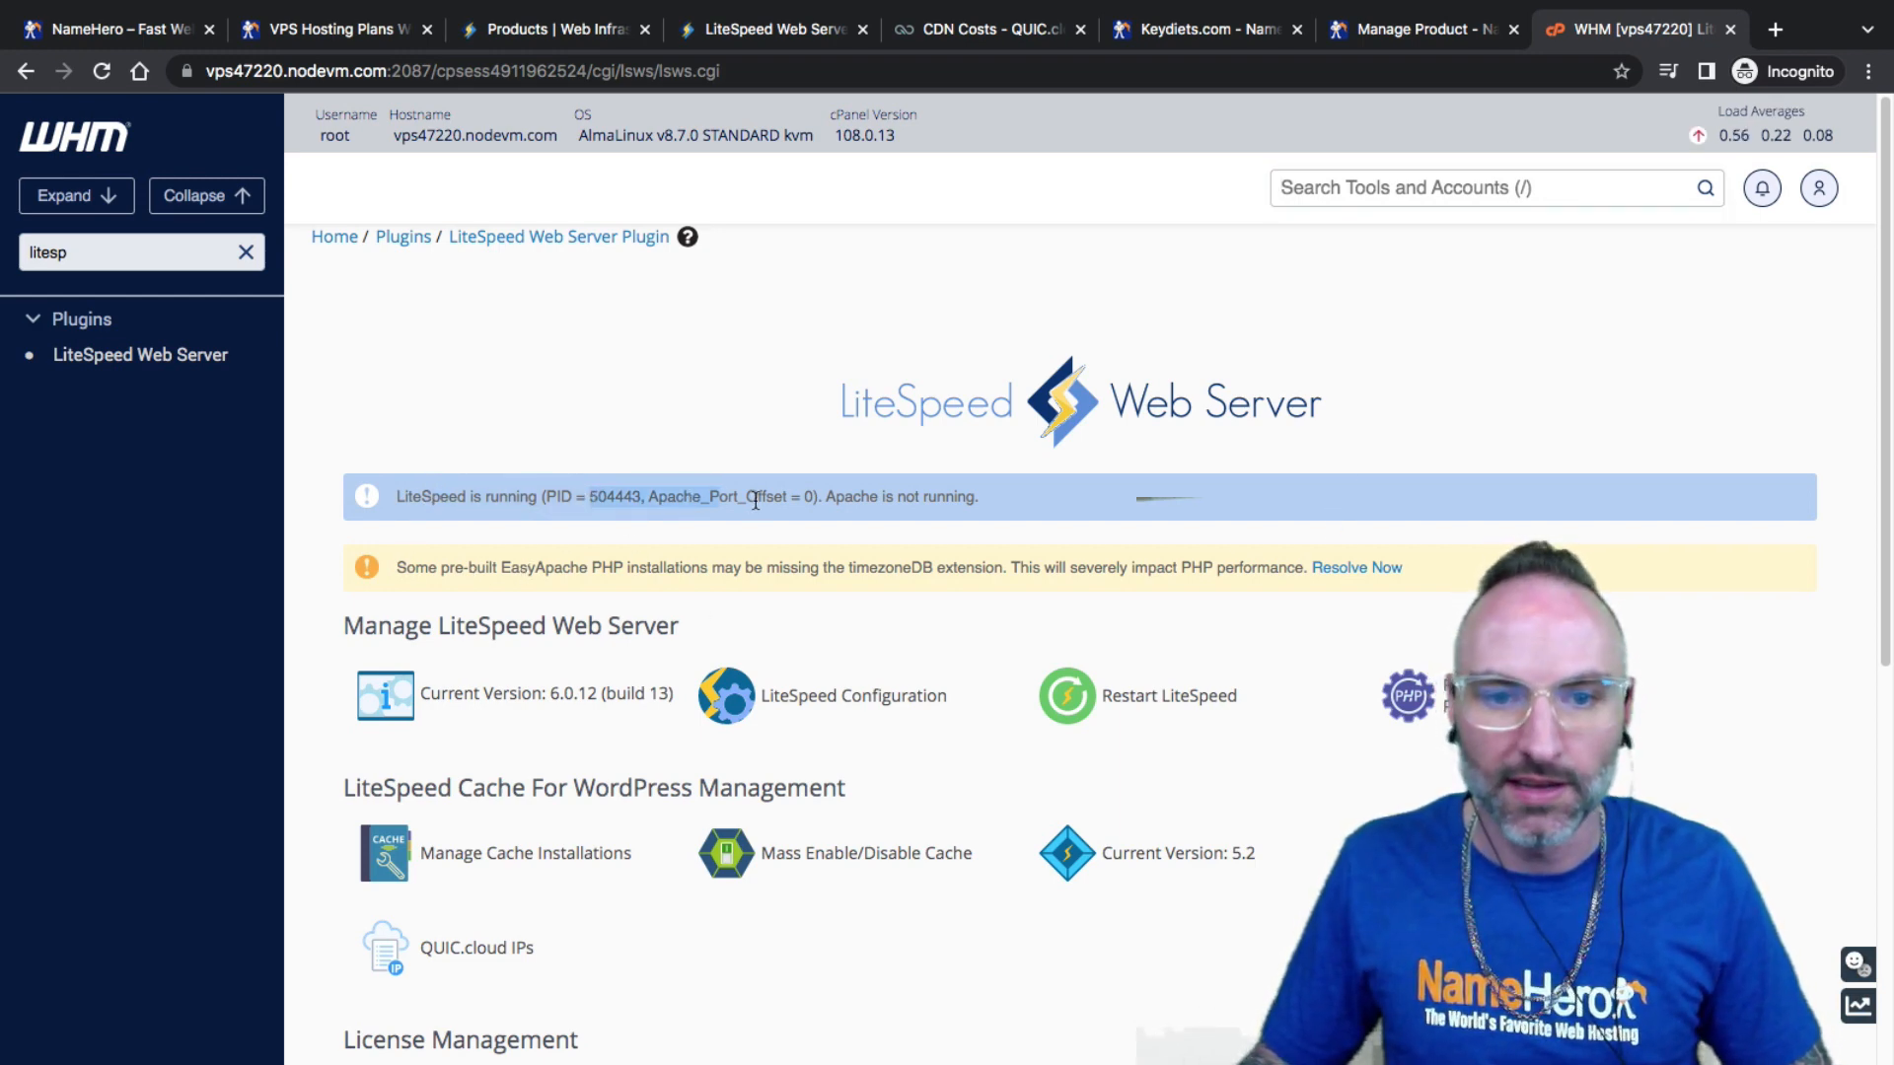
Review the plugin's server status and timezoneDB notices, and confirm installing the missing timezoneDB extensions for EasyApache PHP
drag(786, 499, 718, 515)
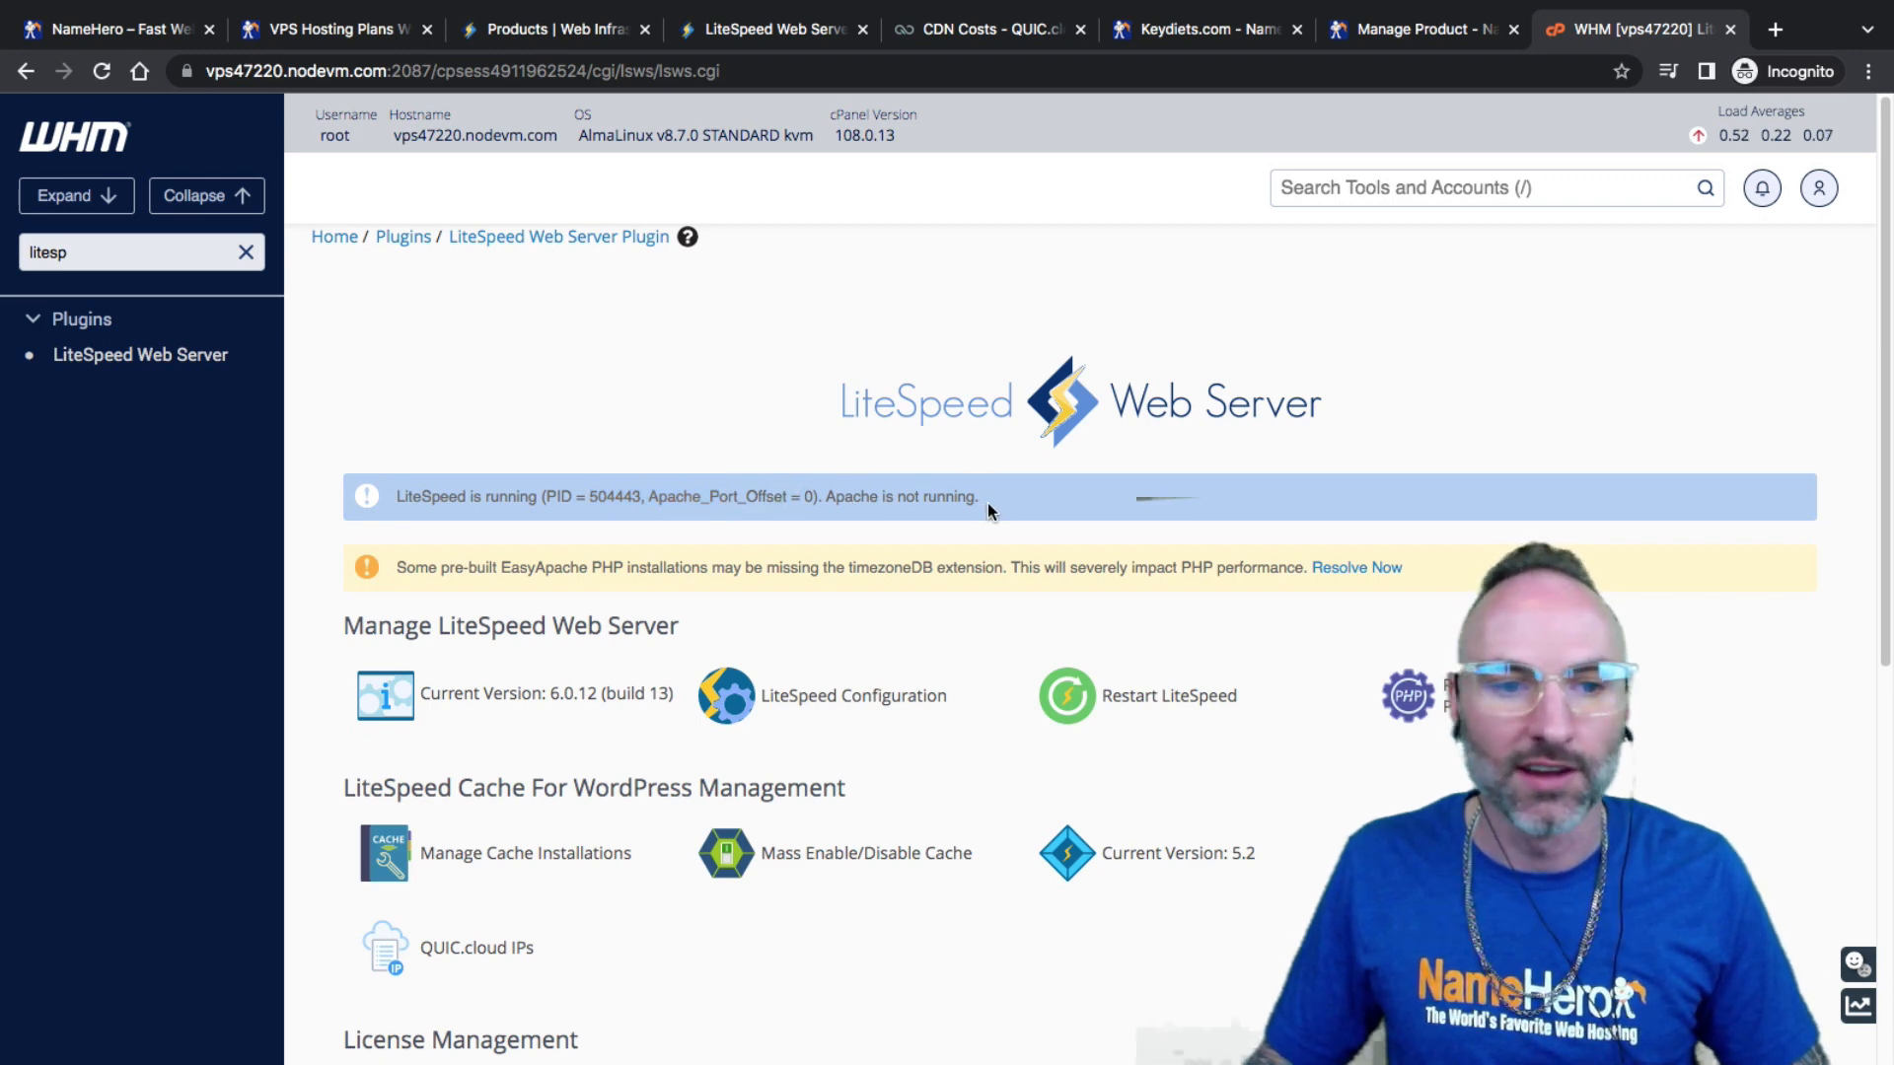
drag(402, 583, 1099, 593)
click(1059, 590)
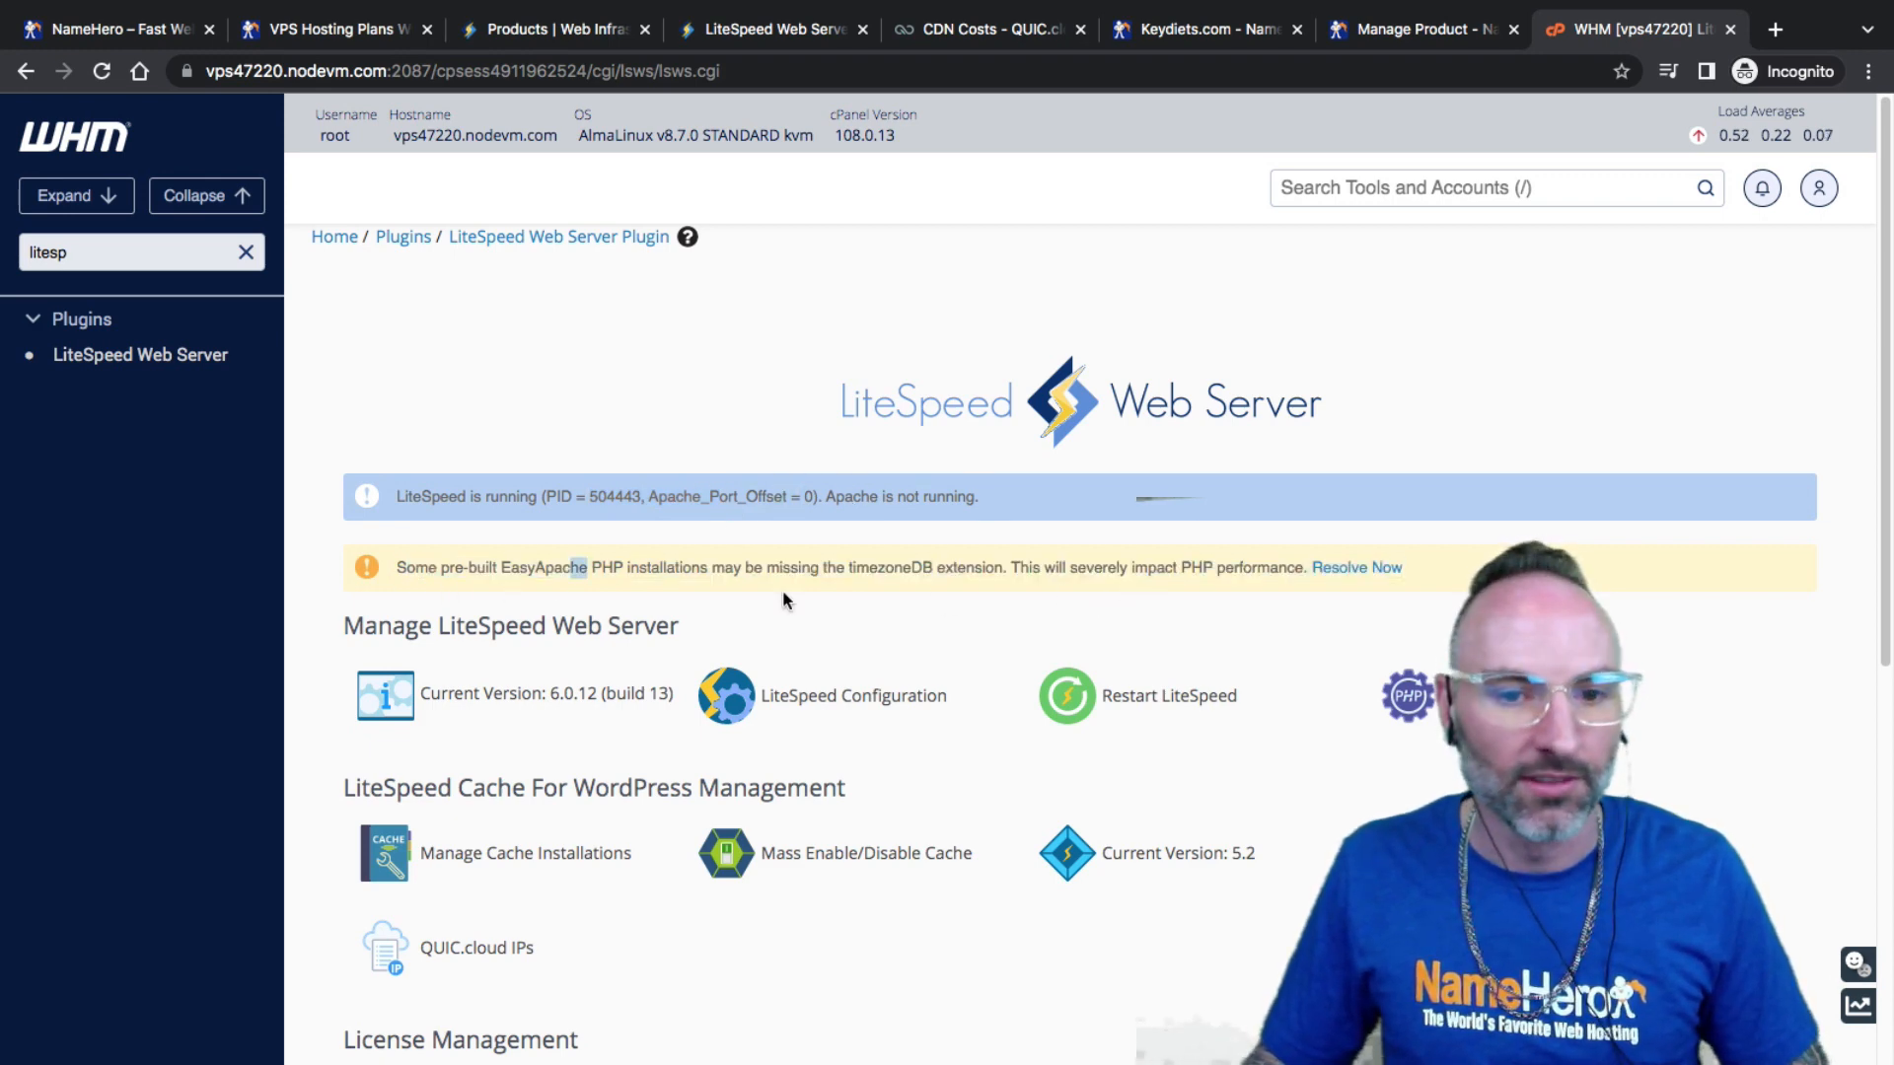
drag(783, 594, 977, 578)
click(1024, 568)
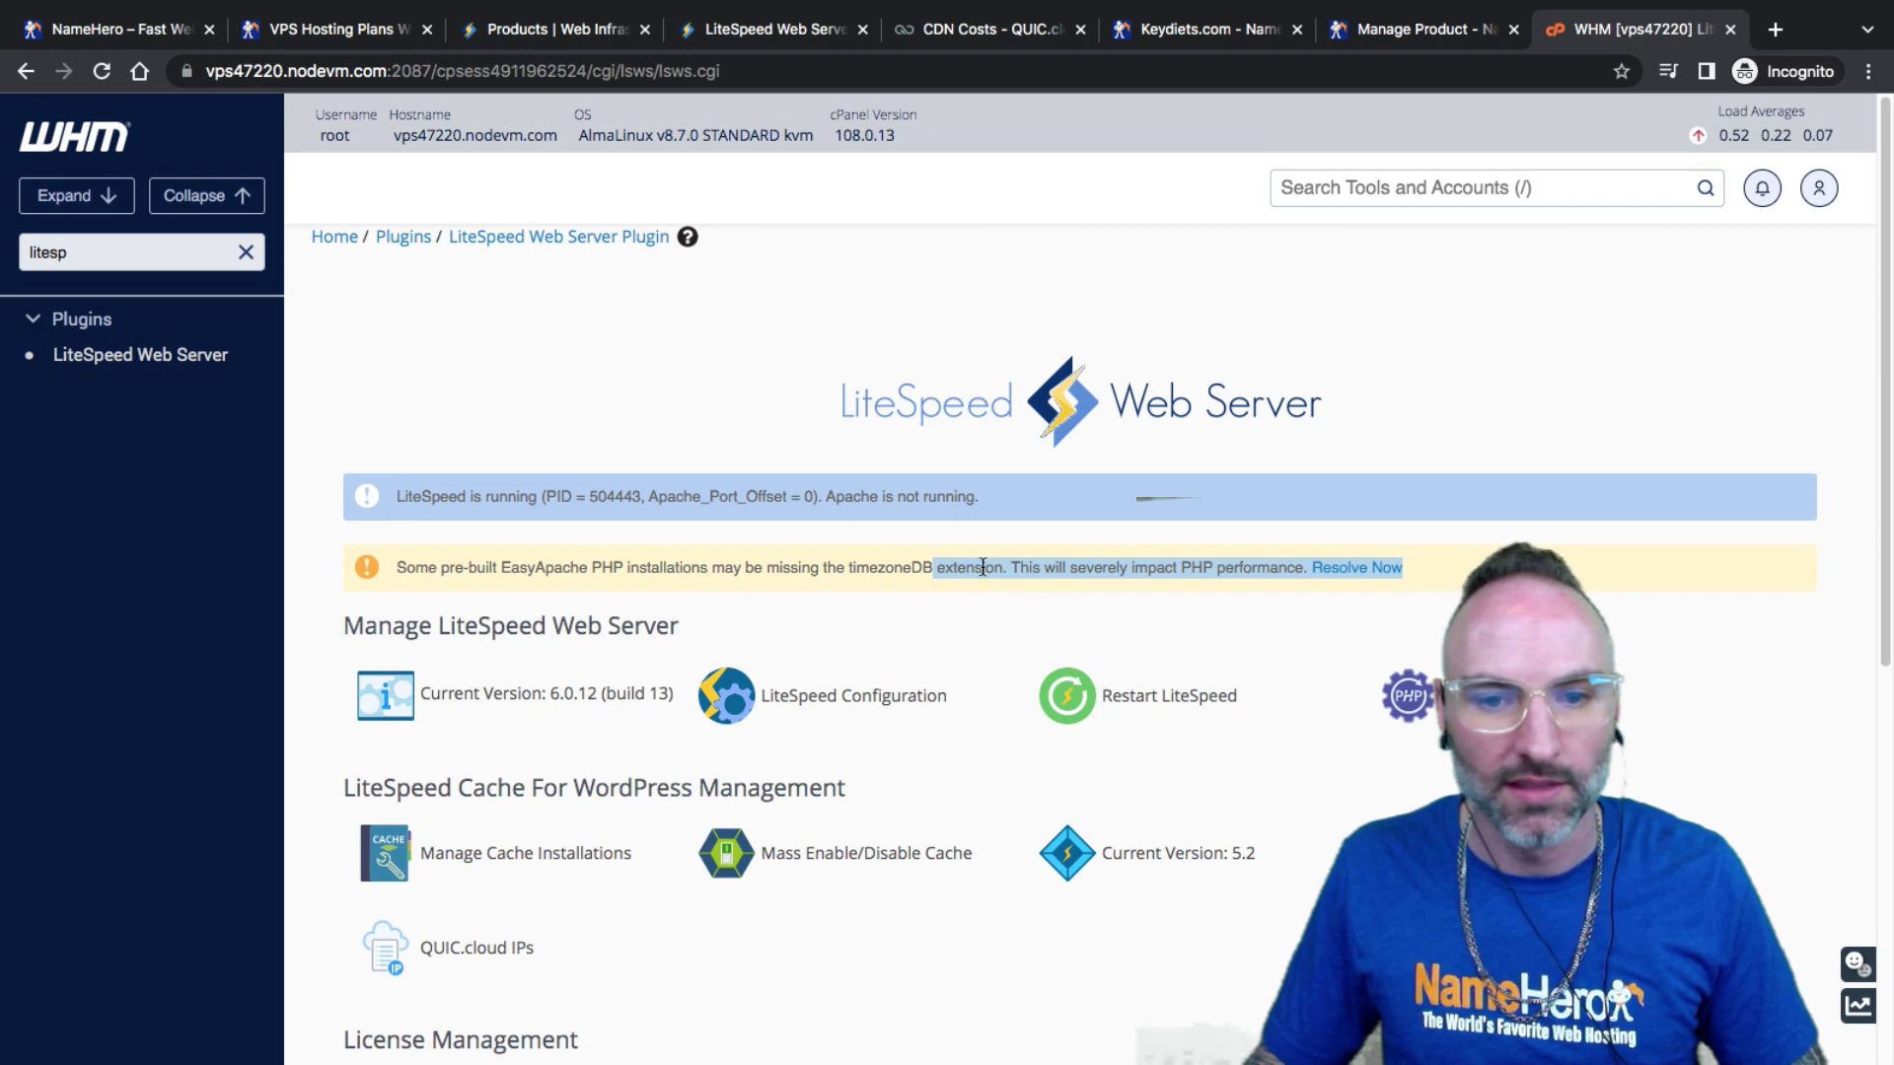
click(869, 563)
click(1367, 572)
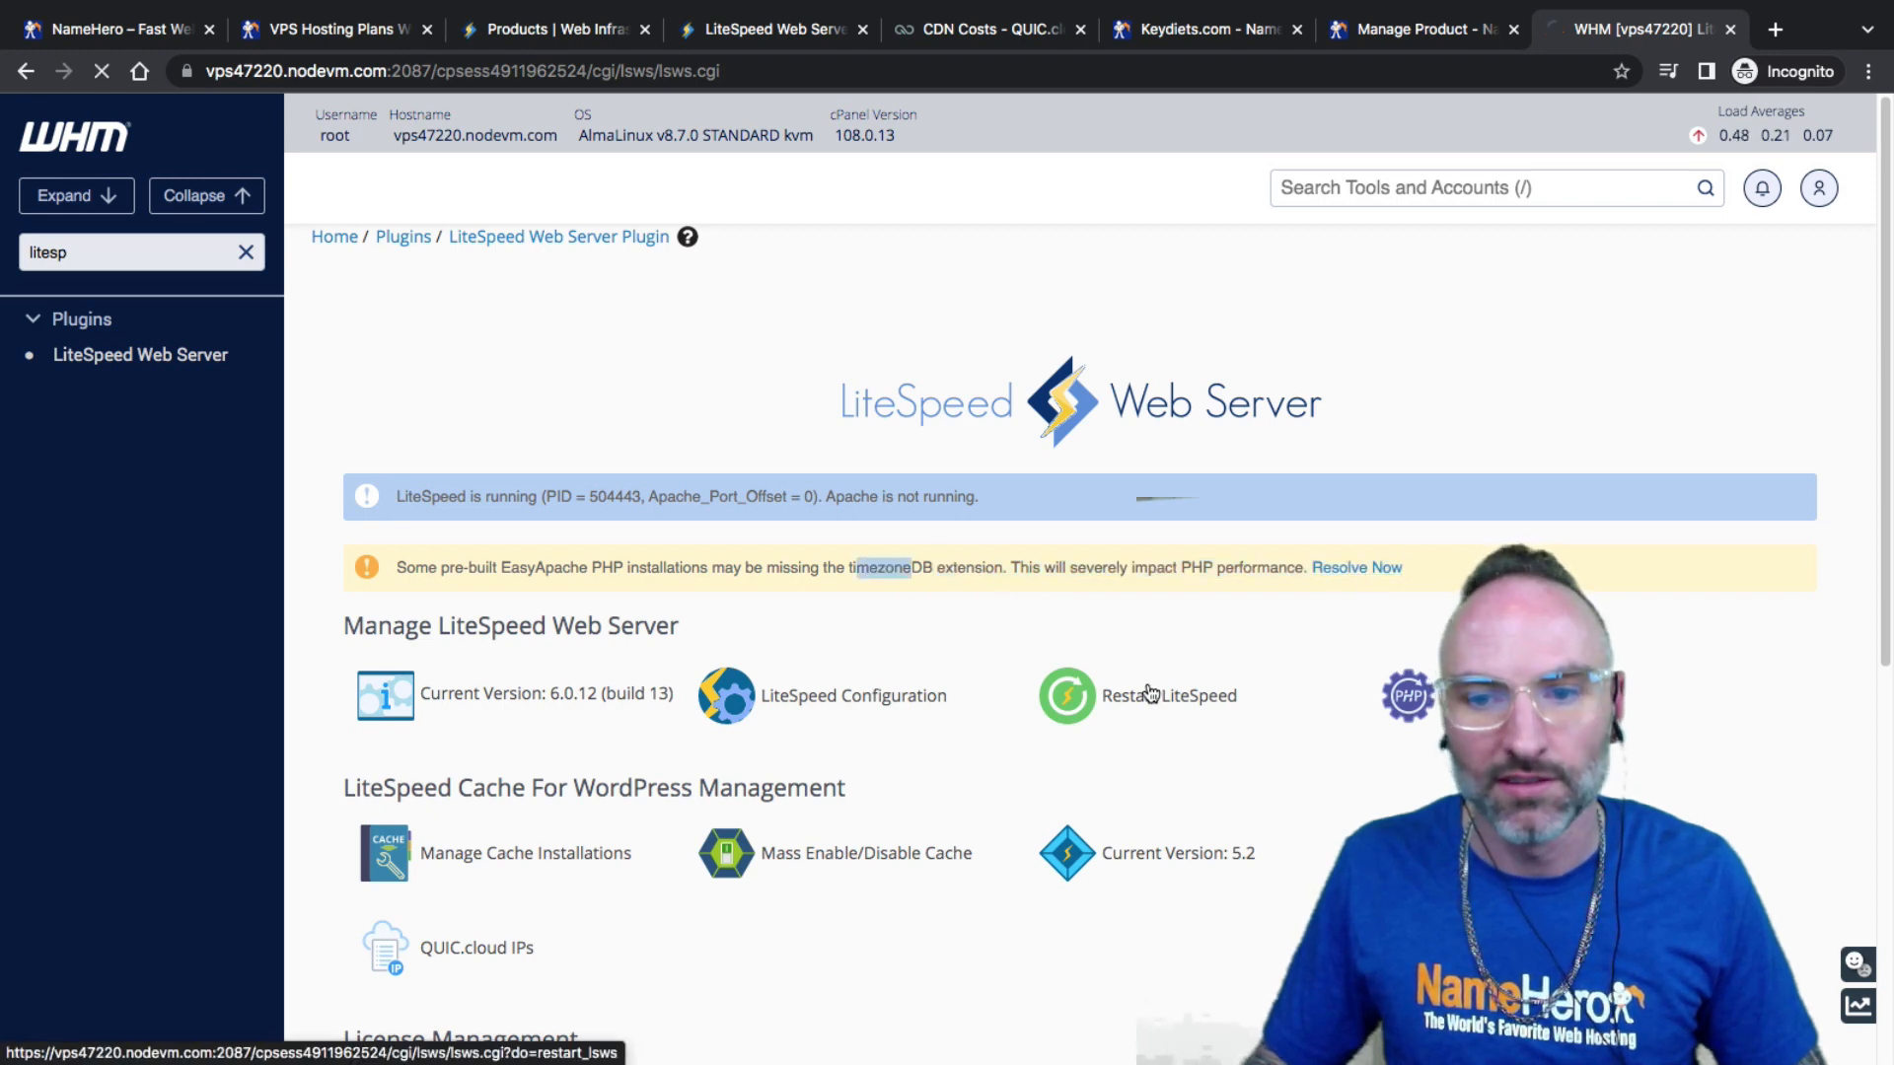
click(524, 604)
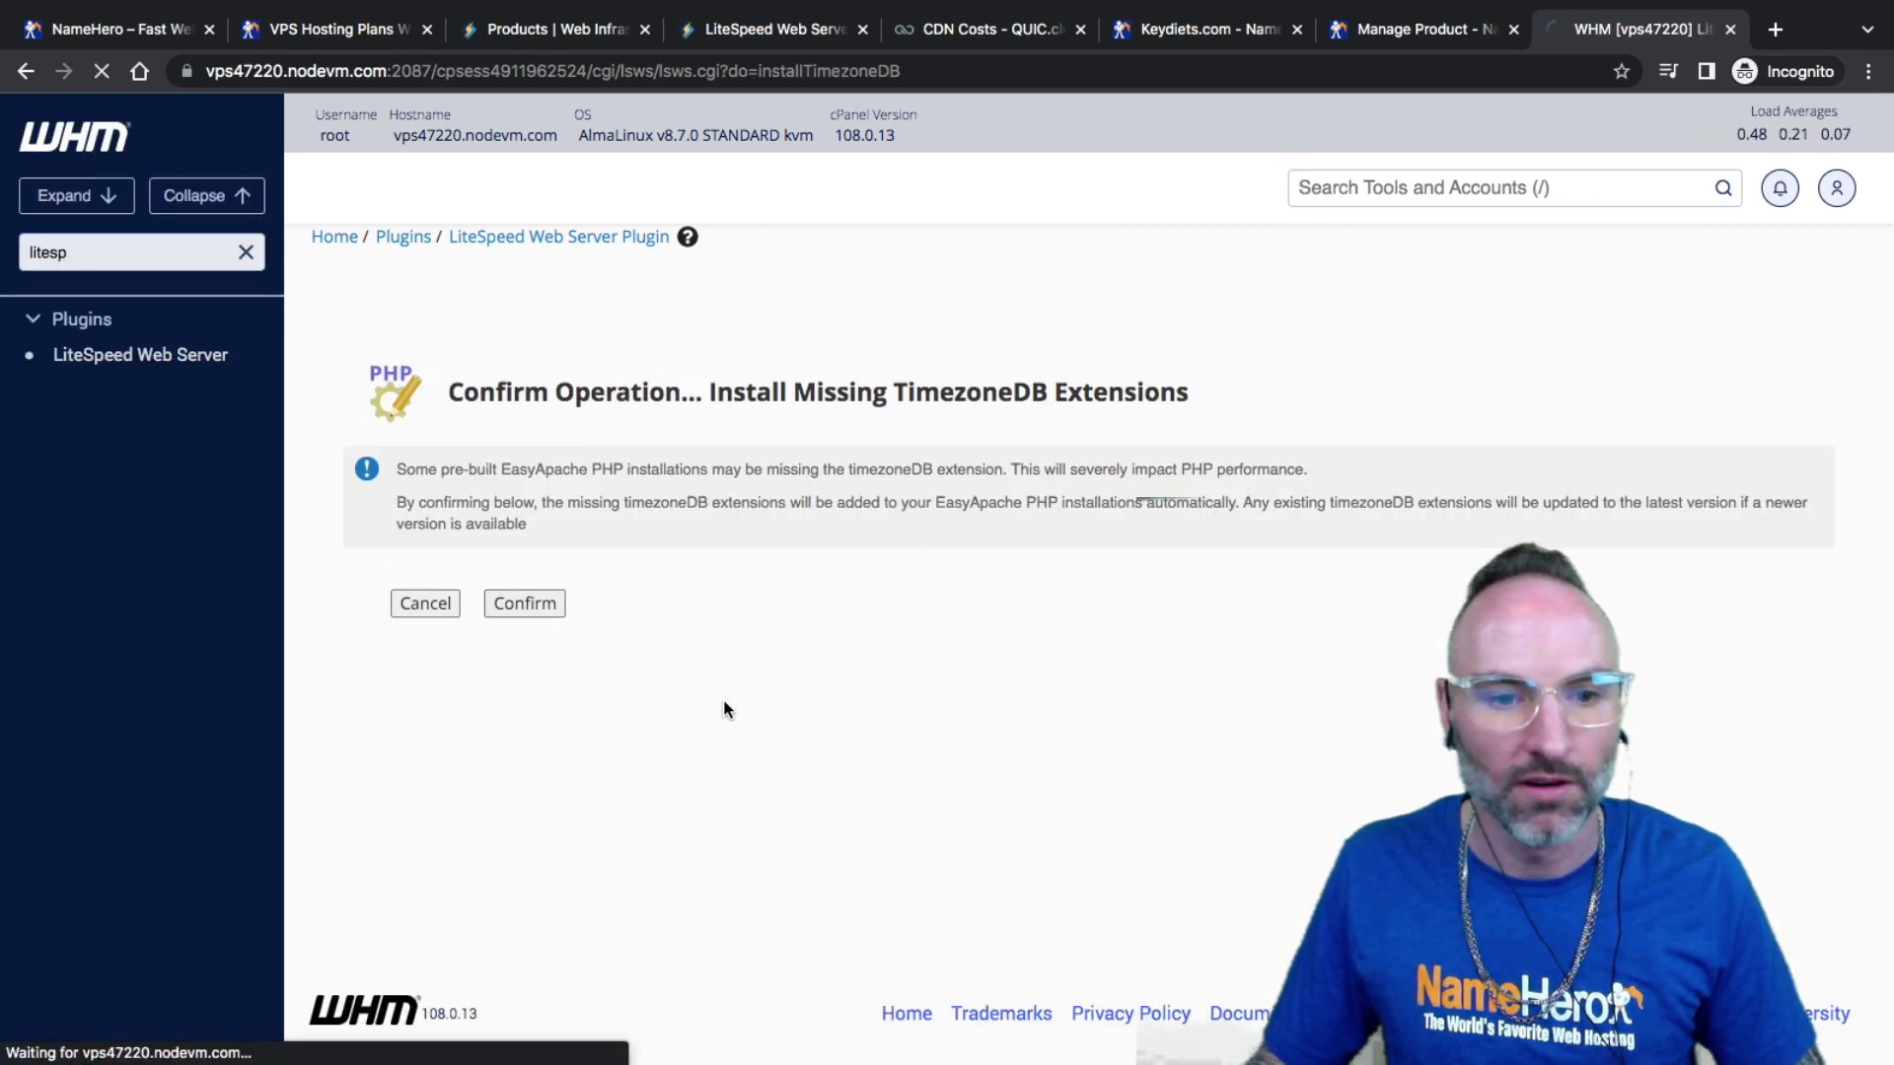
Open the LiteSpeed Web Server plugin in a separate tab, view its Version Management page, and return to the plugin's main page
super+click(604, 240)
click(1626, 31)
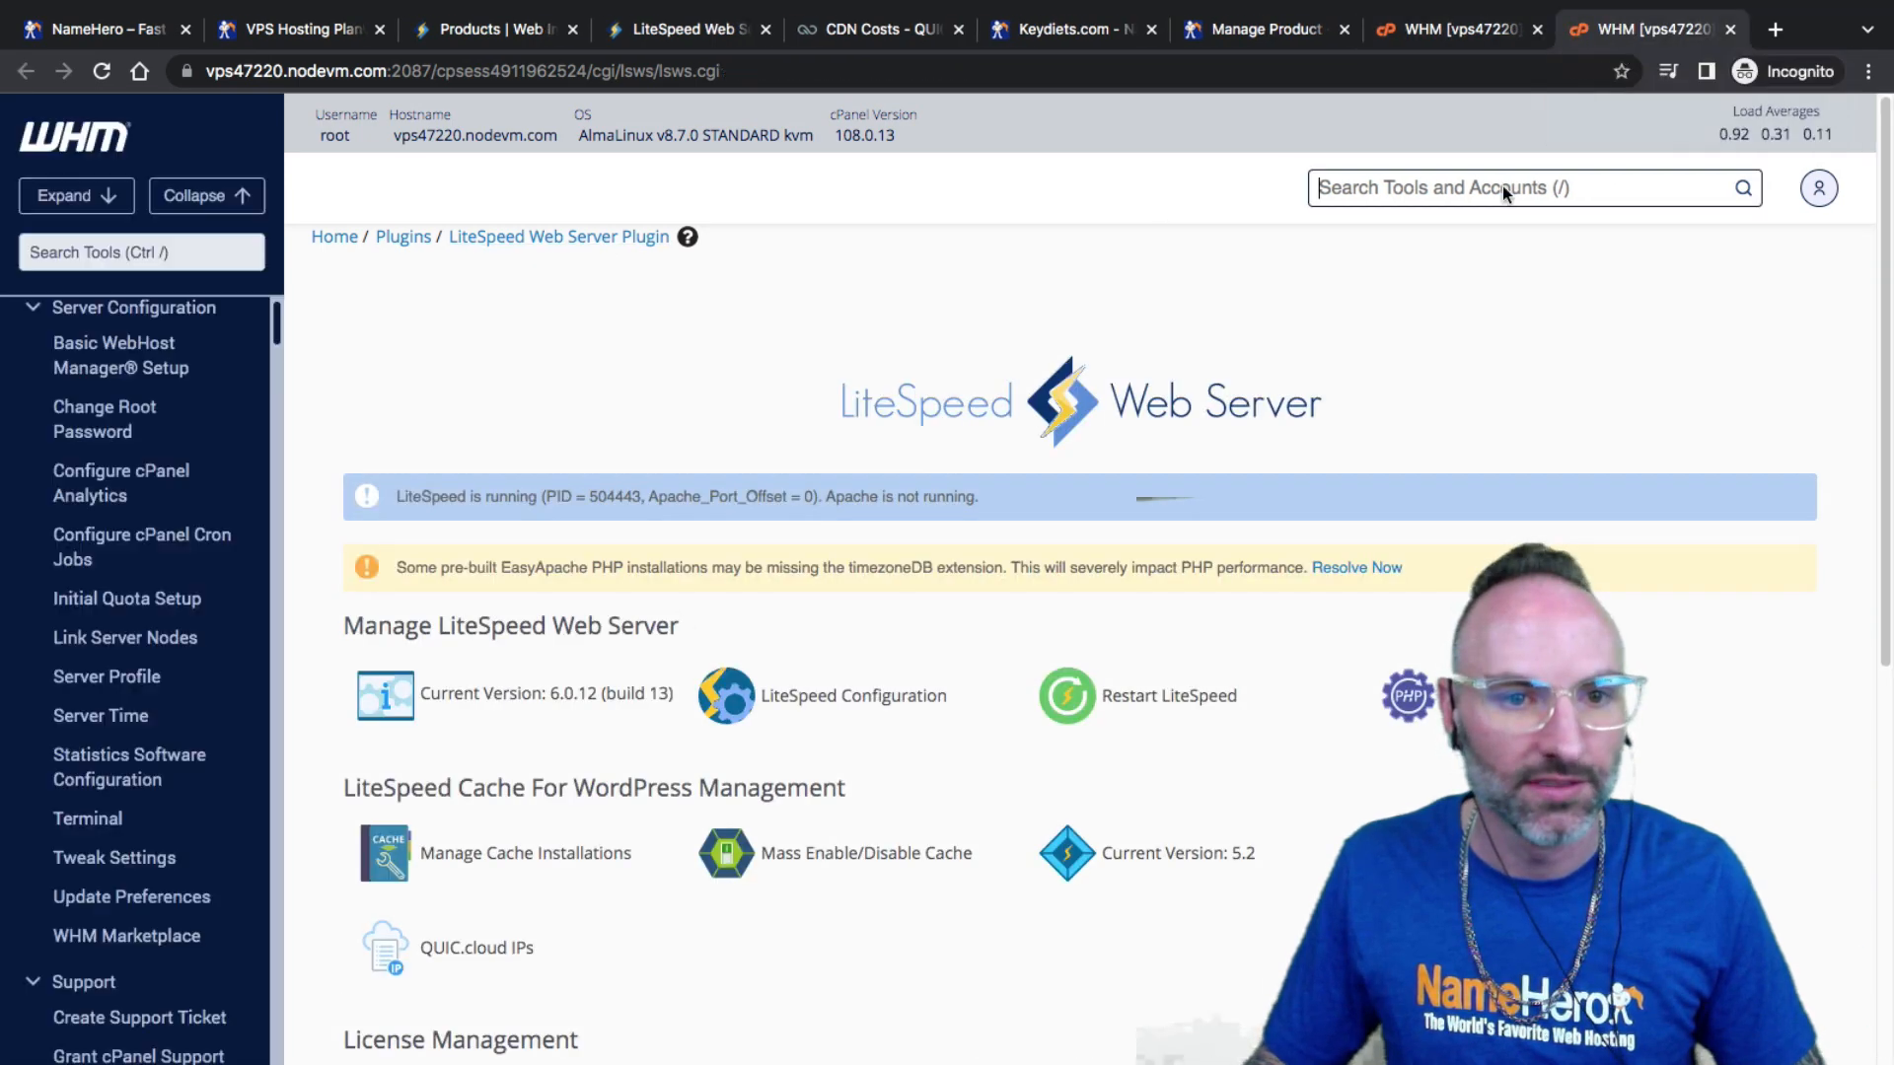
scroll(424, 708, down, 2)
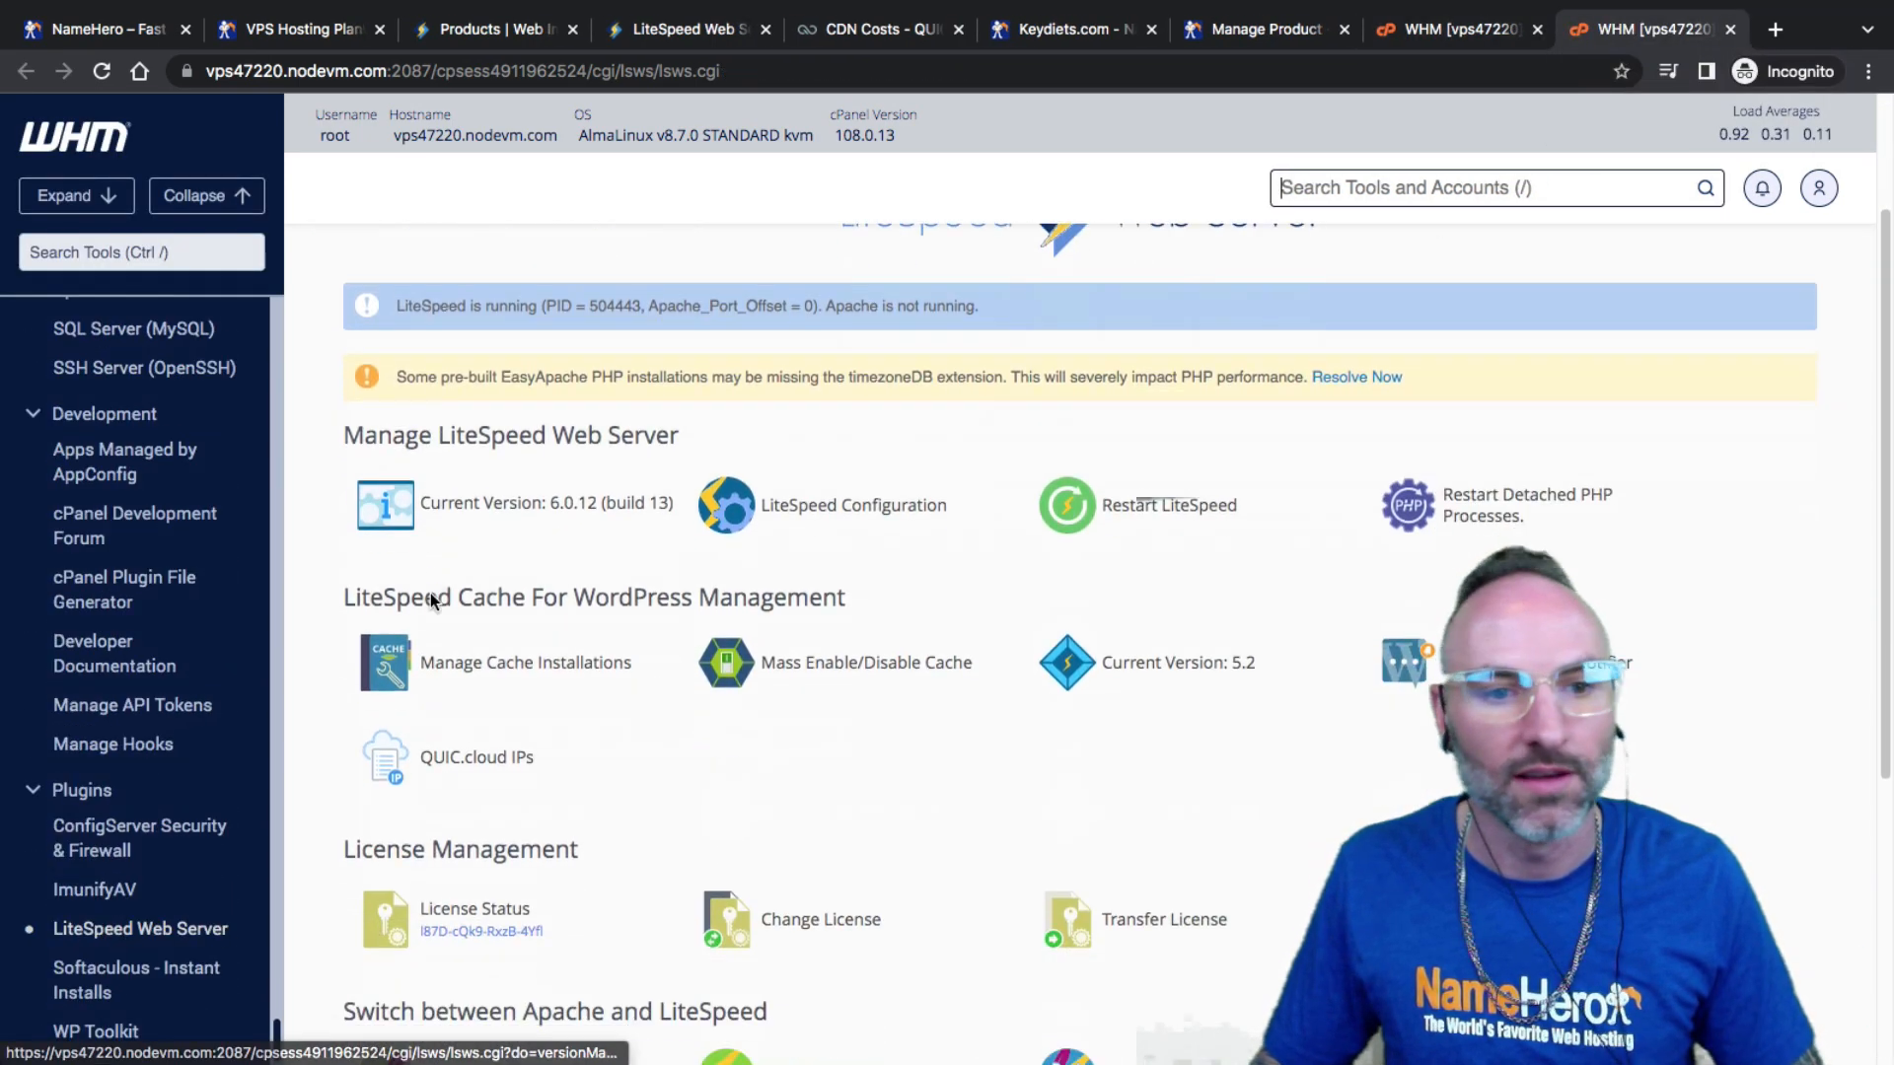
click(602, 518)
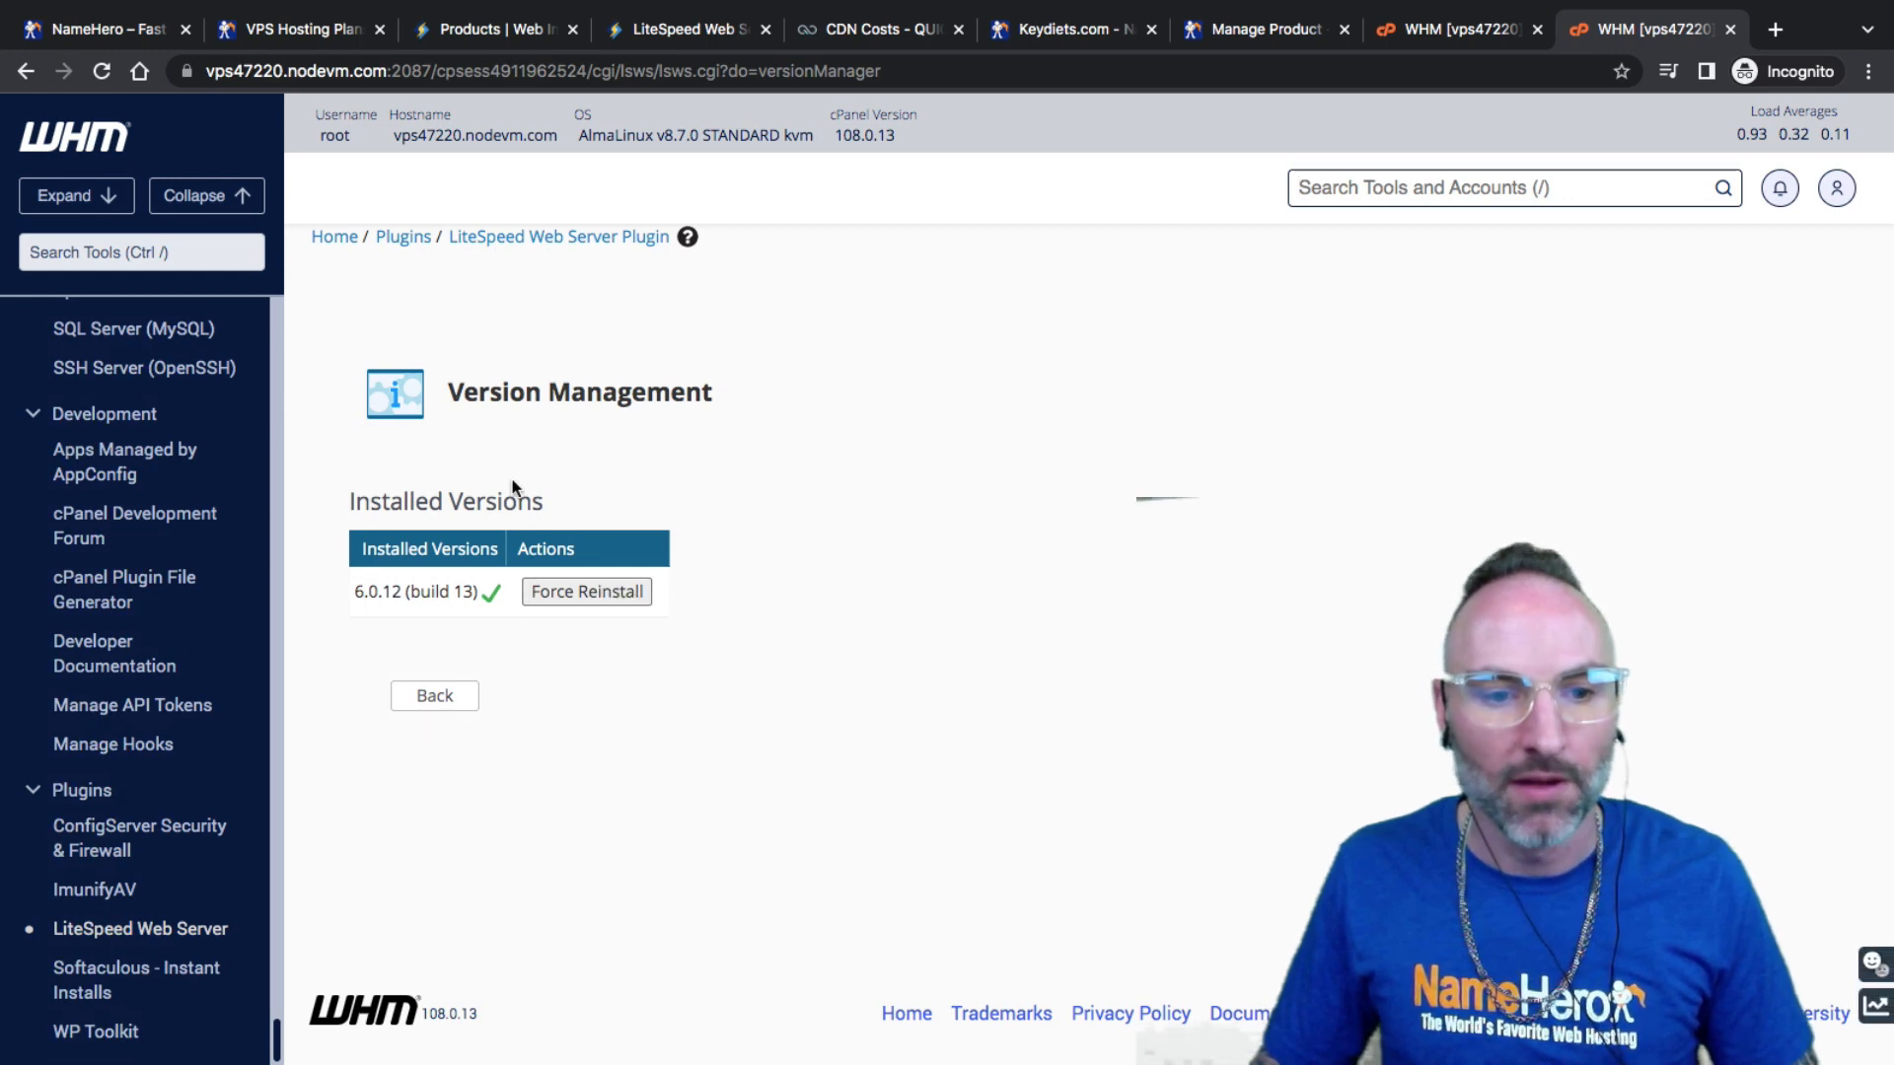
click(435, 696)
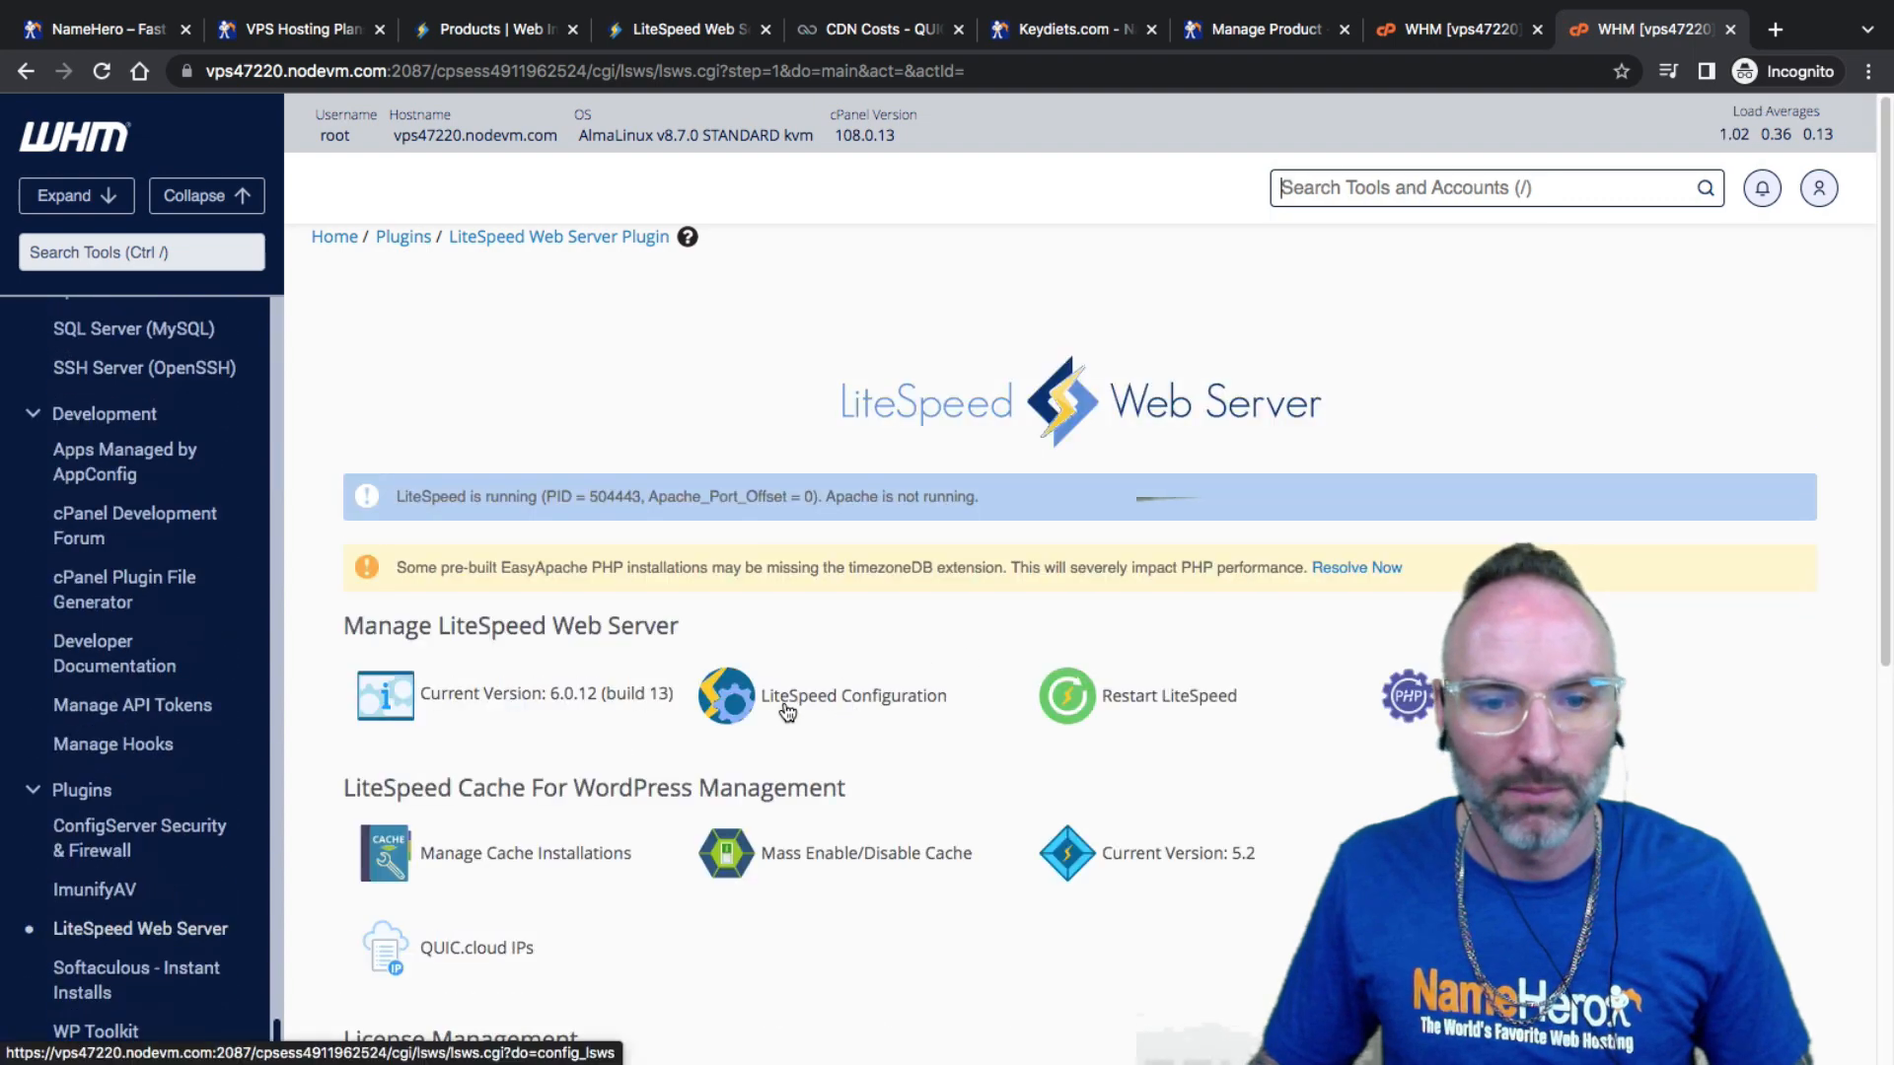
Open LiteSpeed Configuration, try launching the WebAdmin Console, close its tab, and read the console's description and password reset link
click(938, 704)
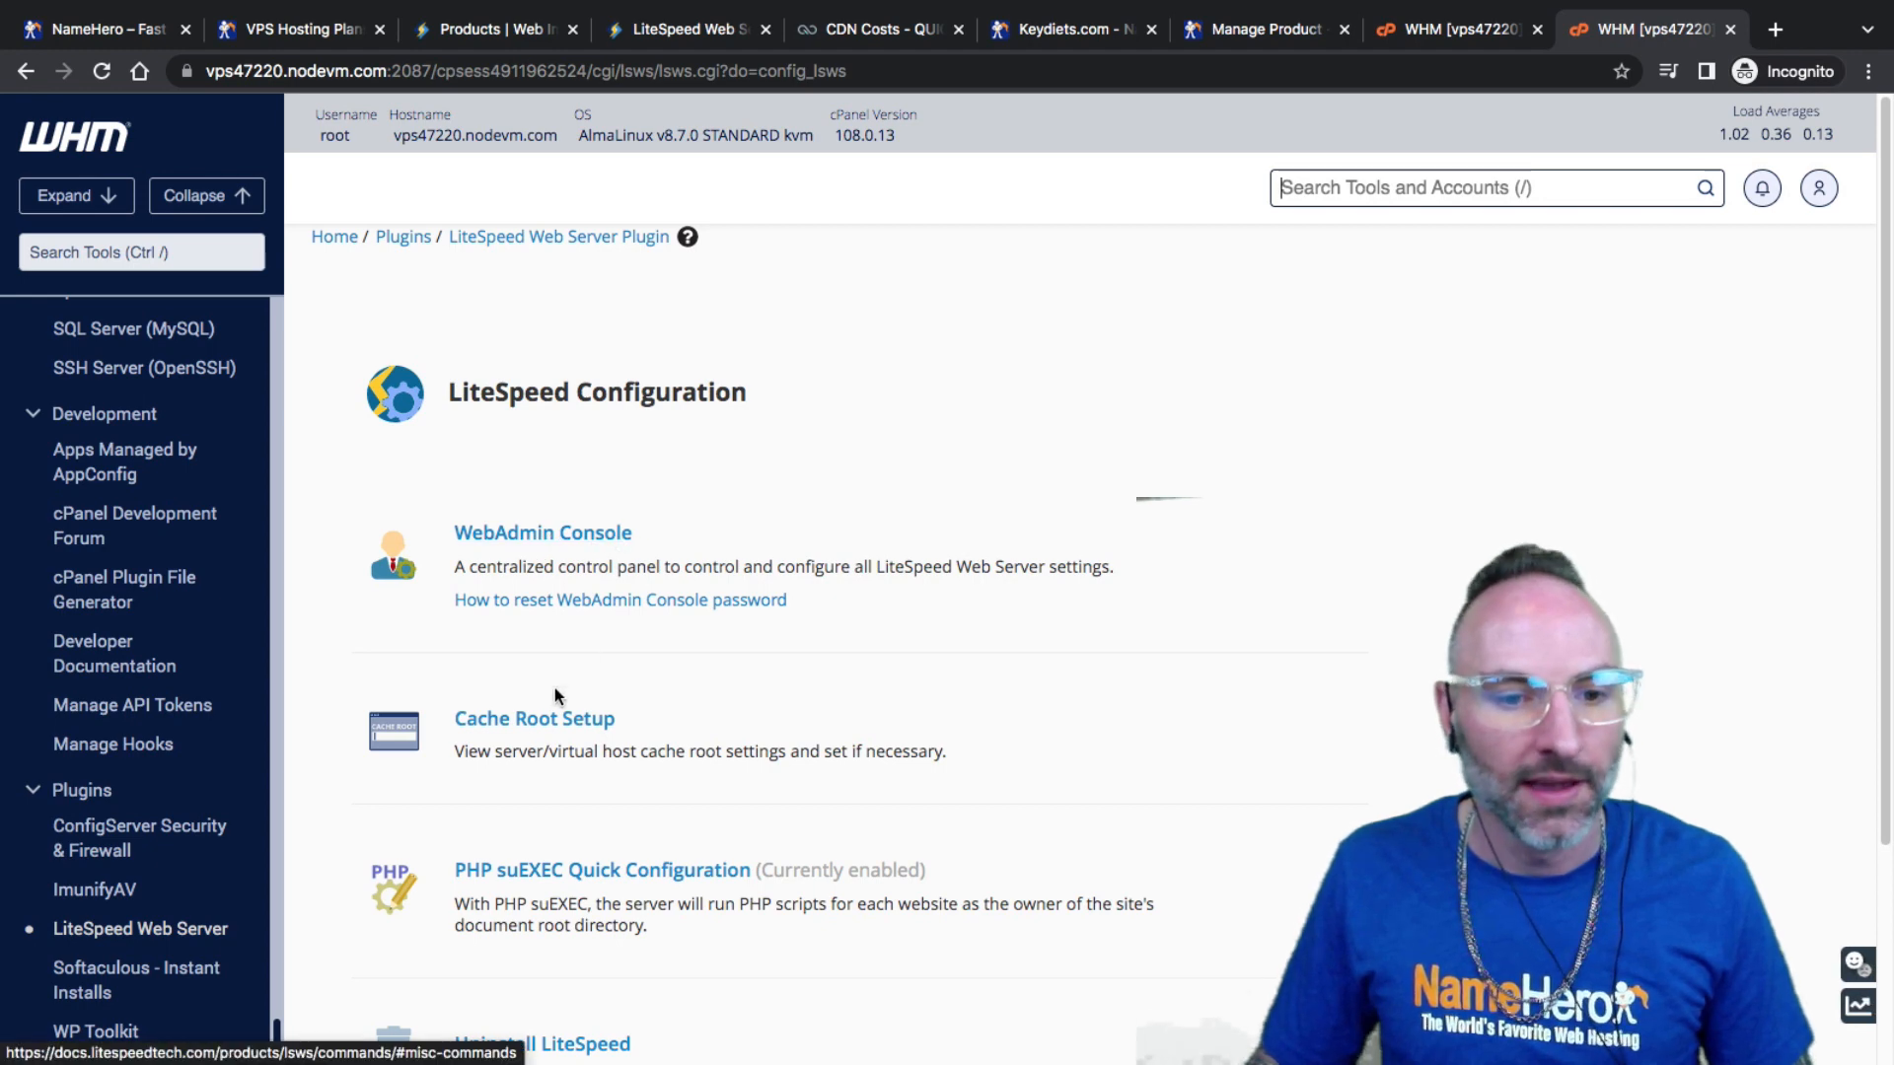
scroll(572, 651, down, 1)
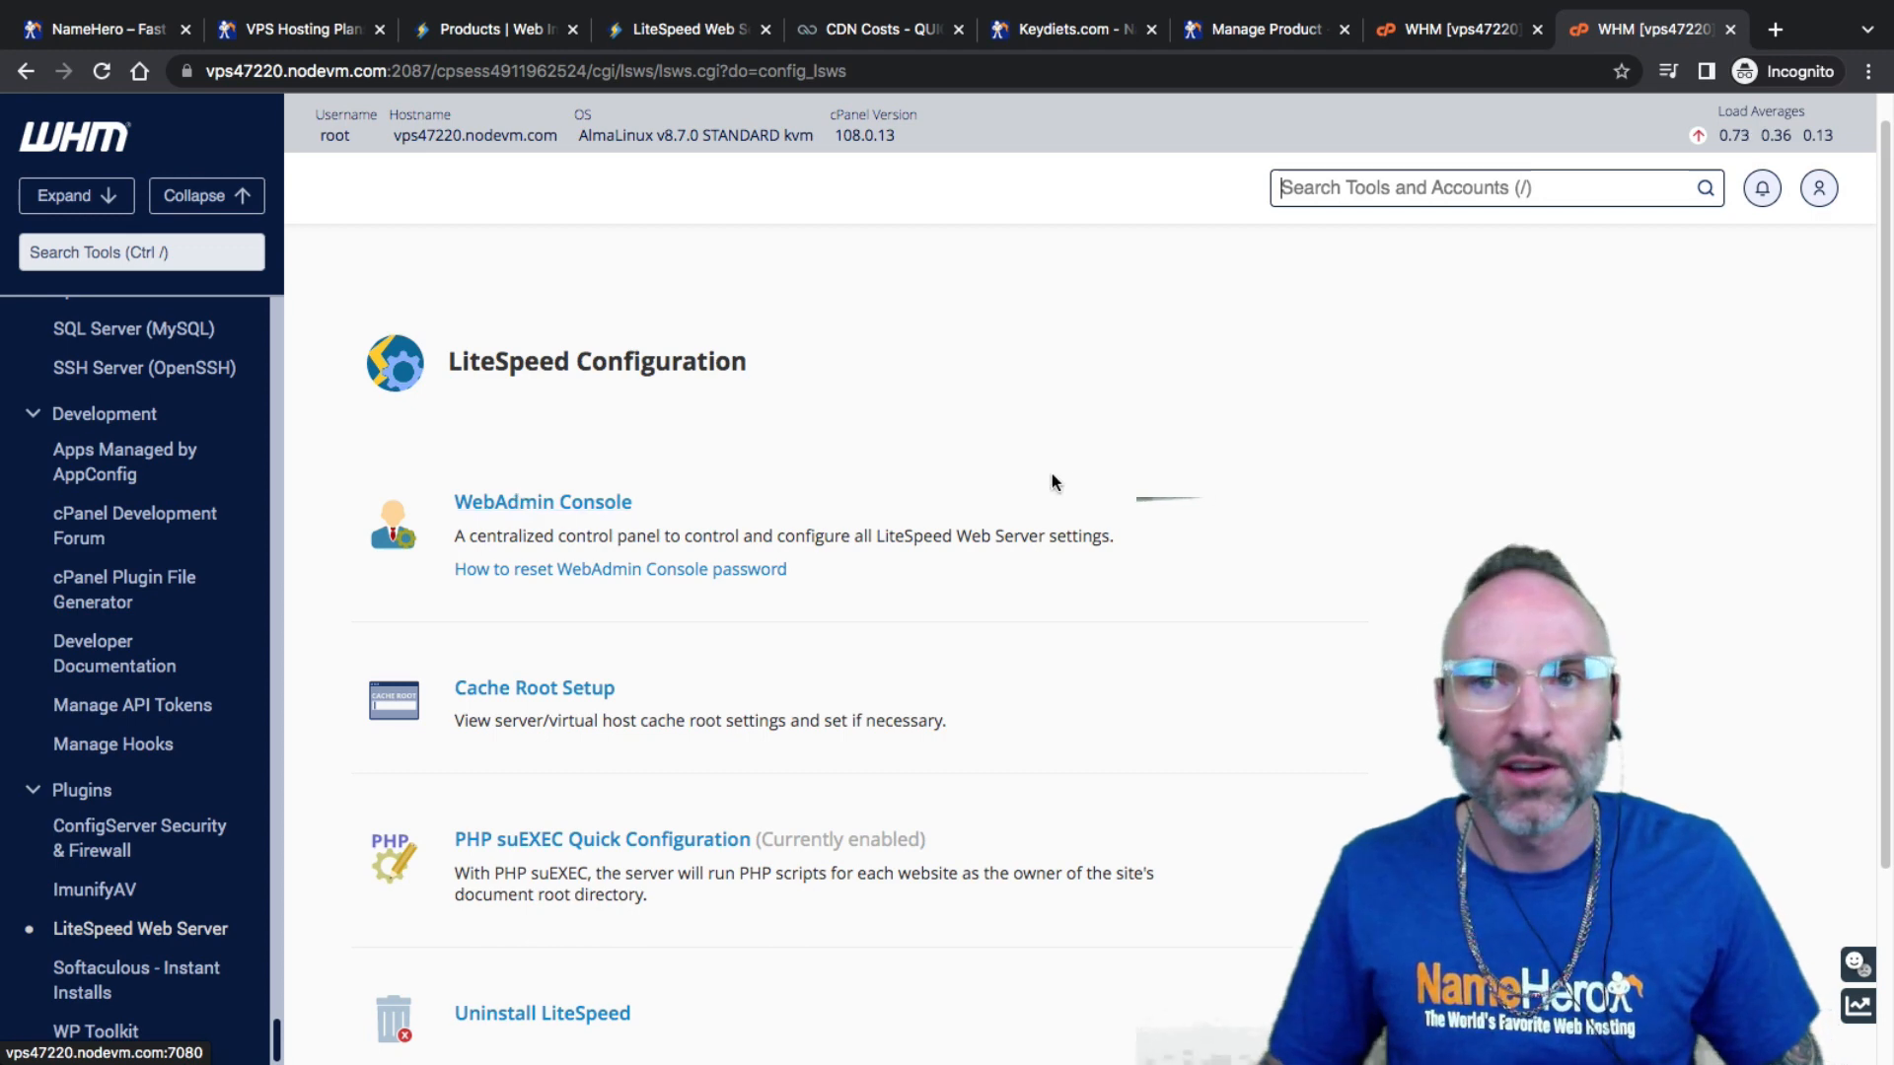
click(563, 504)
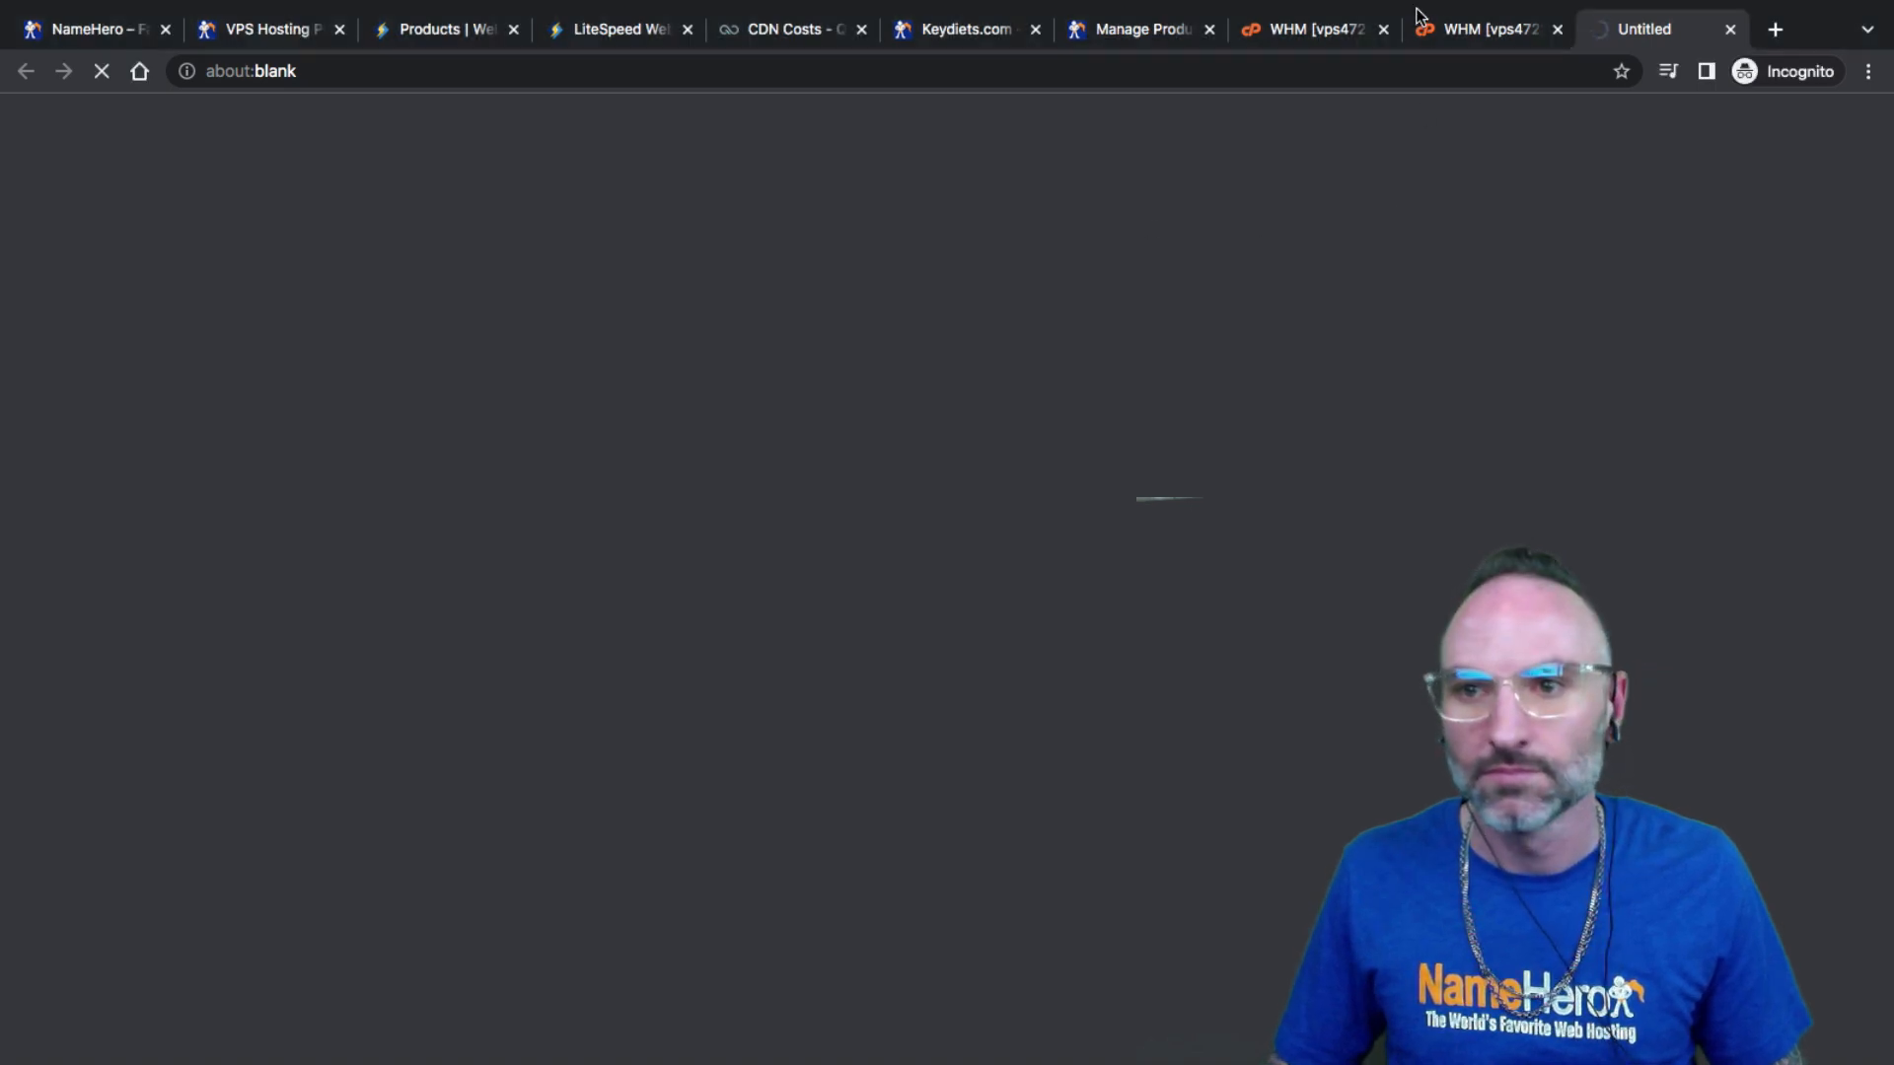
click(1731, 30)
click(523, 538)
mouse_move(696, 537)
mouse_down()
mouse_move(523, 537)
mouse_move(696, 529)
mouse_up()
click(790, 528)
drag(971, 537, 795, 560)
click(795, 560)
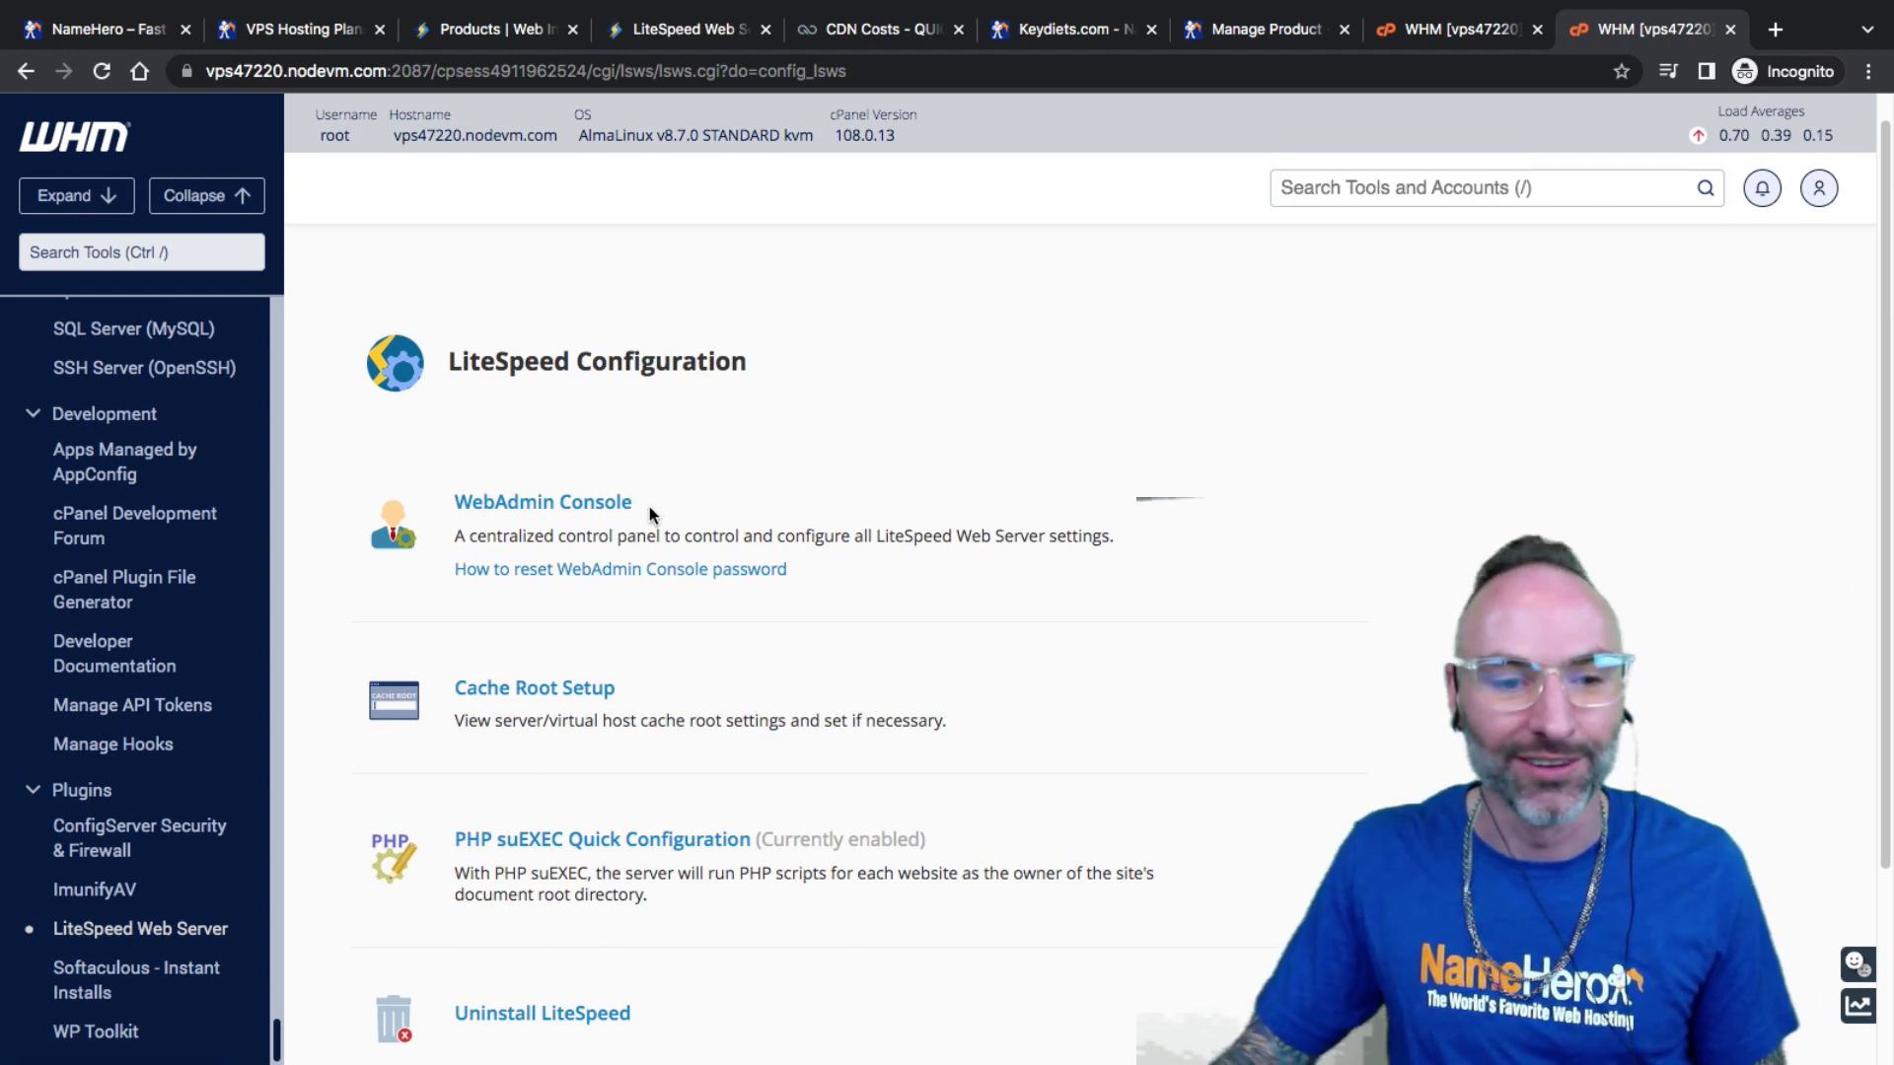
Open Cache Root Setup, compare the current and recommended server-level and VHost-level cache roots, and return to LiteSpeed Configuration
scroll(596, 619, down, 1)
click(532, 642)
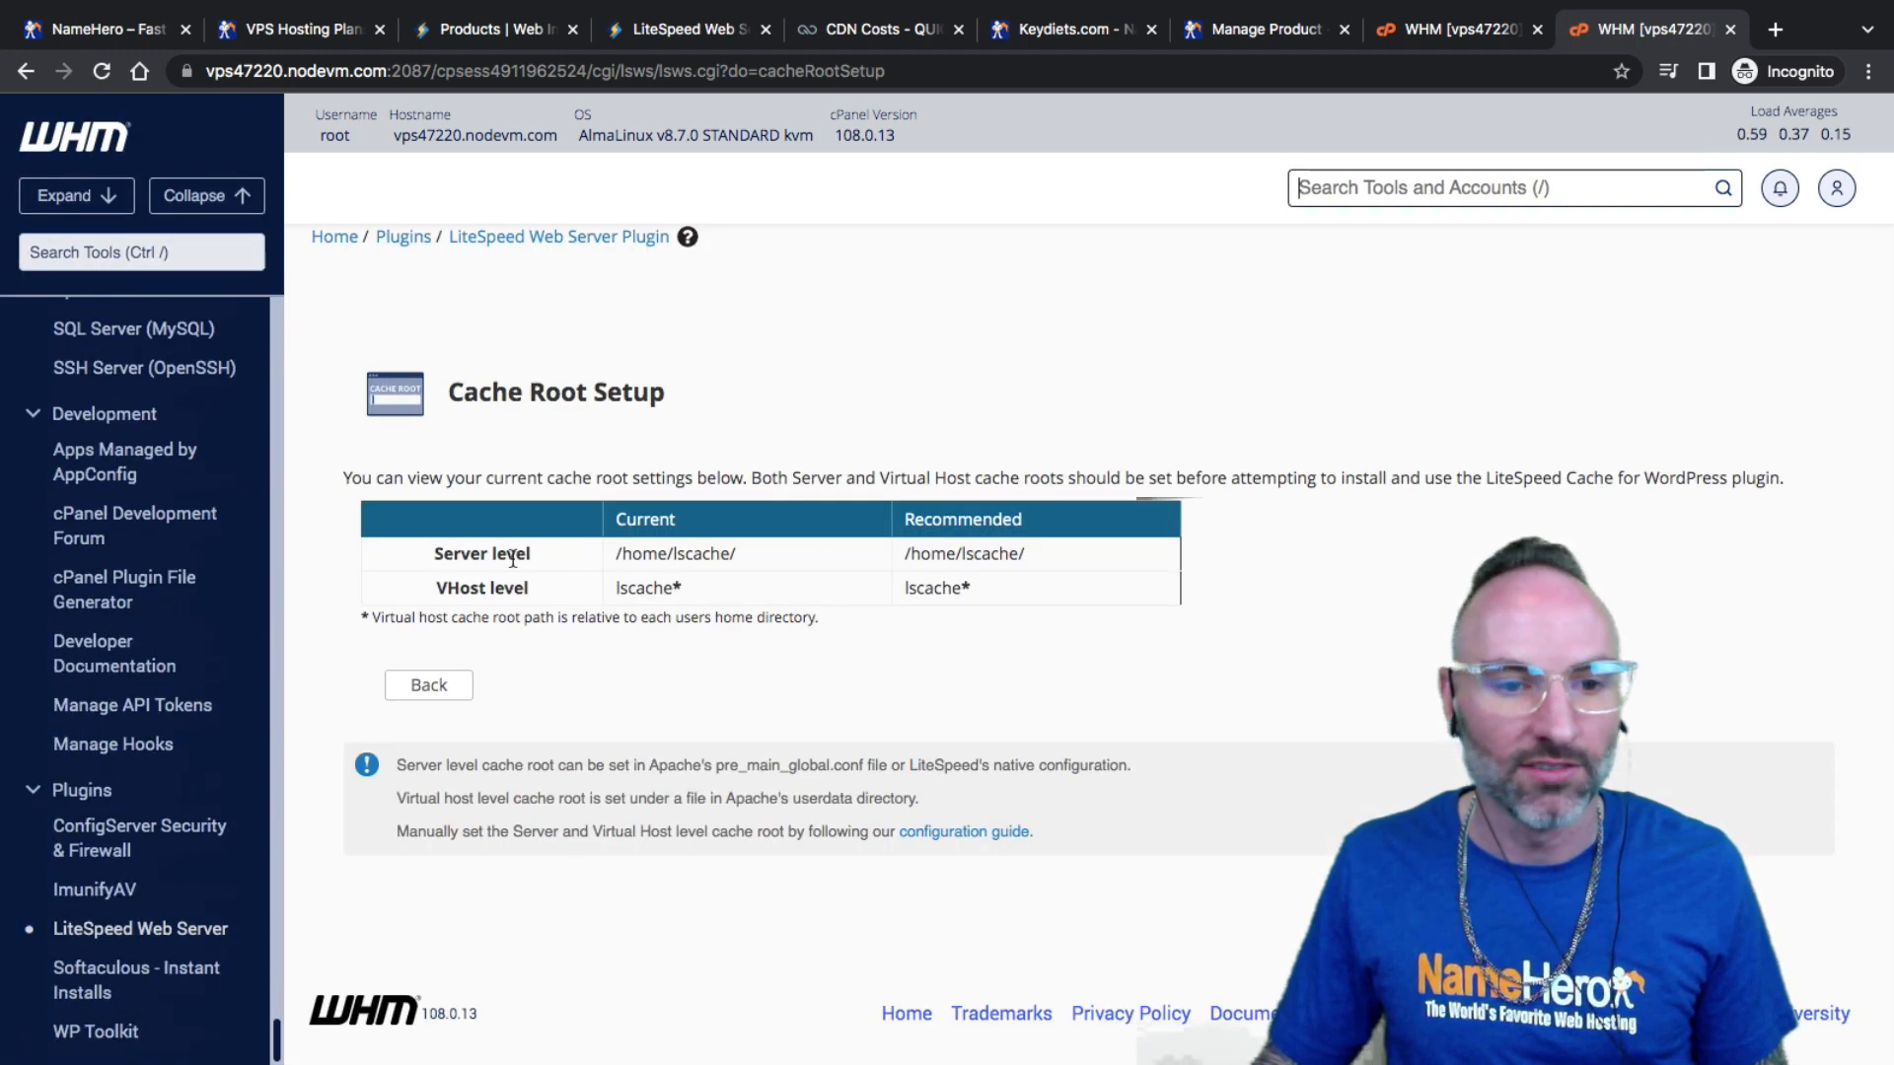
drag(683, 548, 747, 552)
drag(1008, 554, 893, 550)
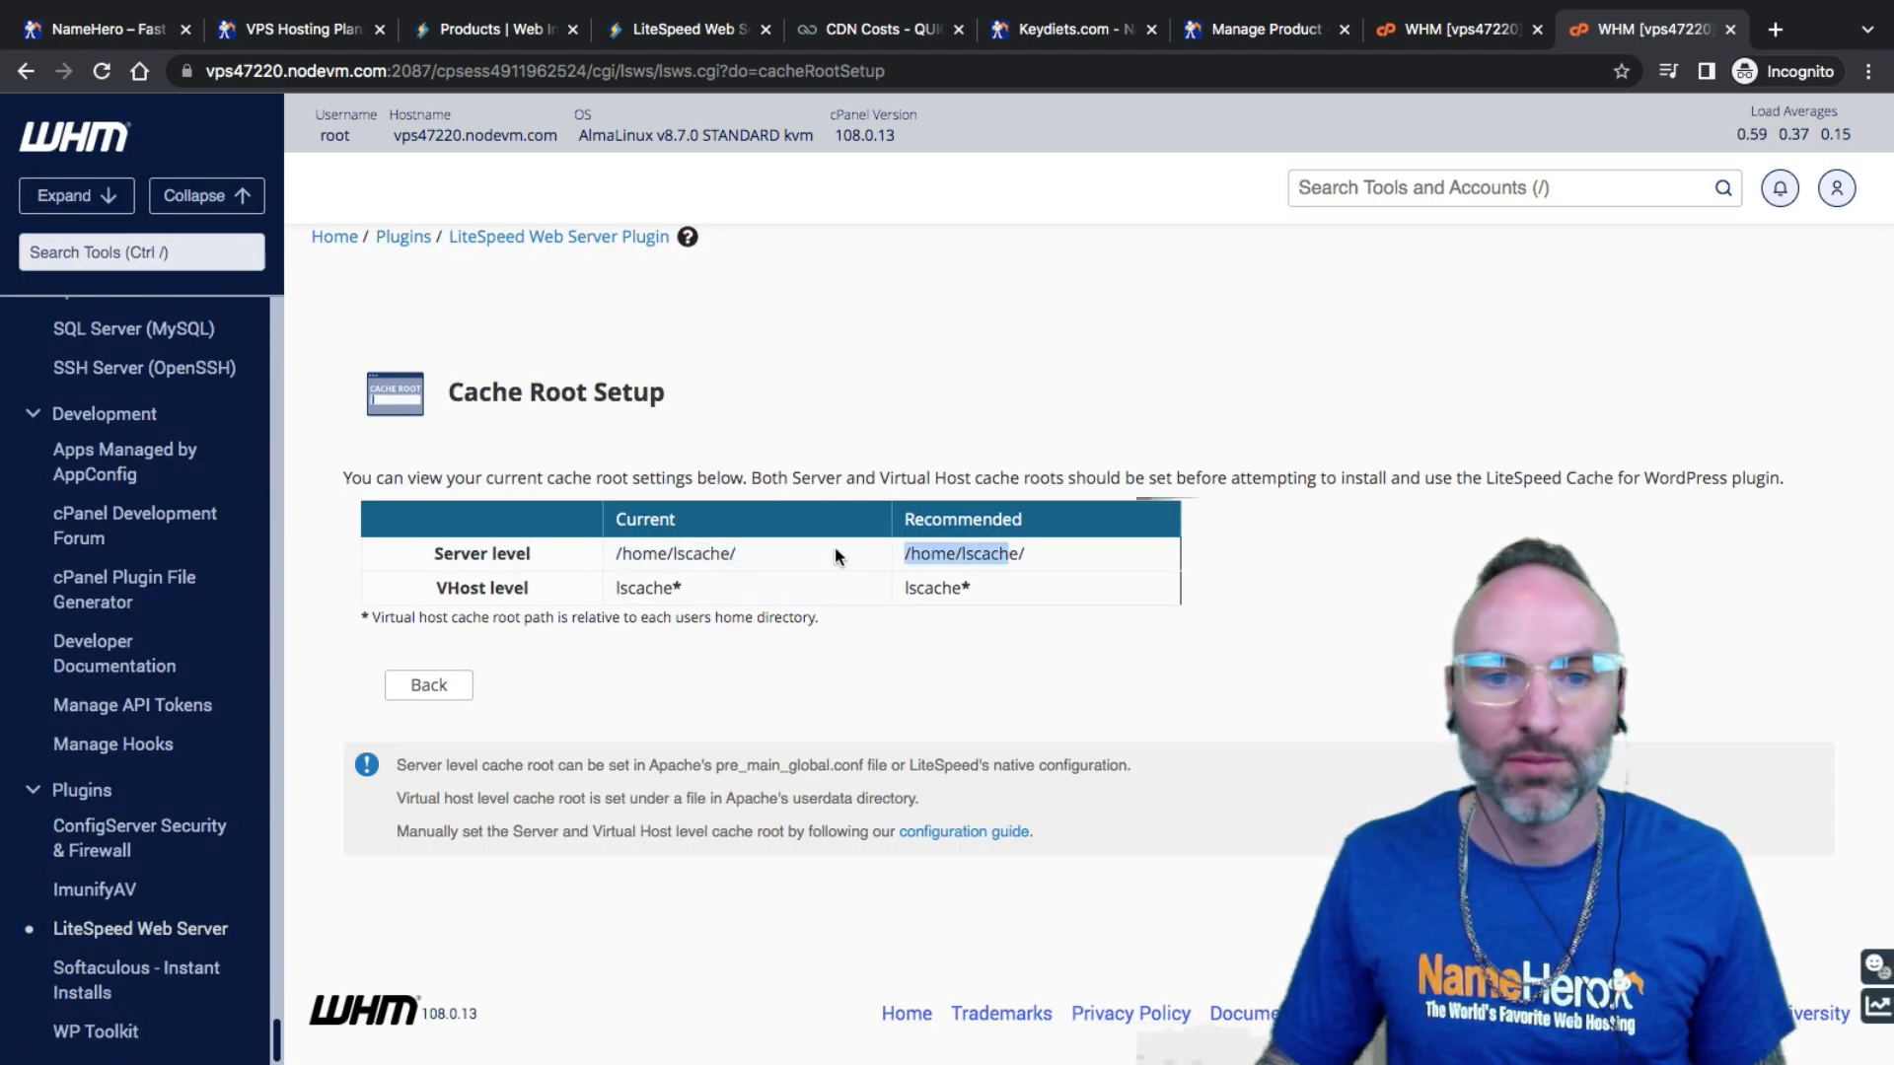
click(627, 598)
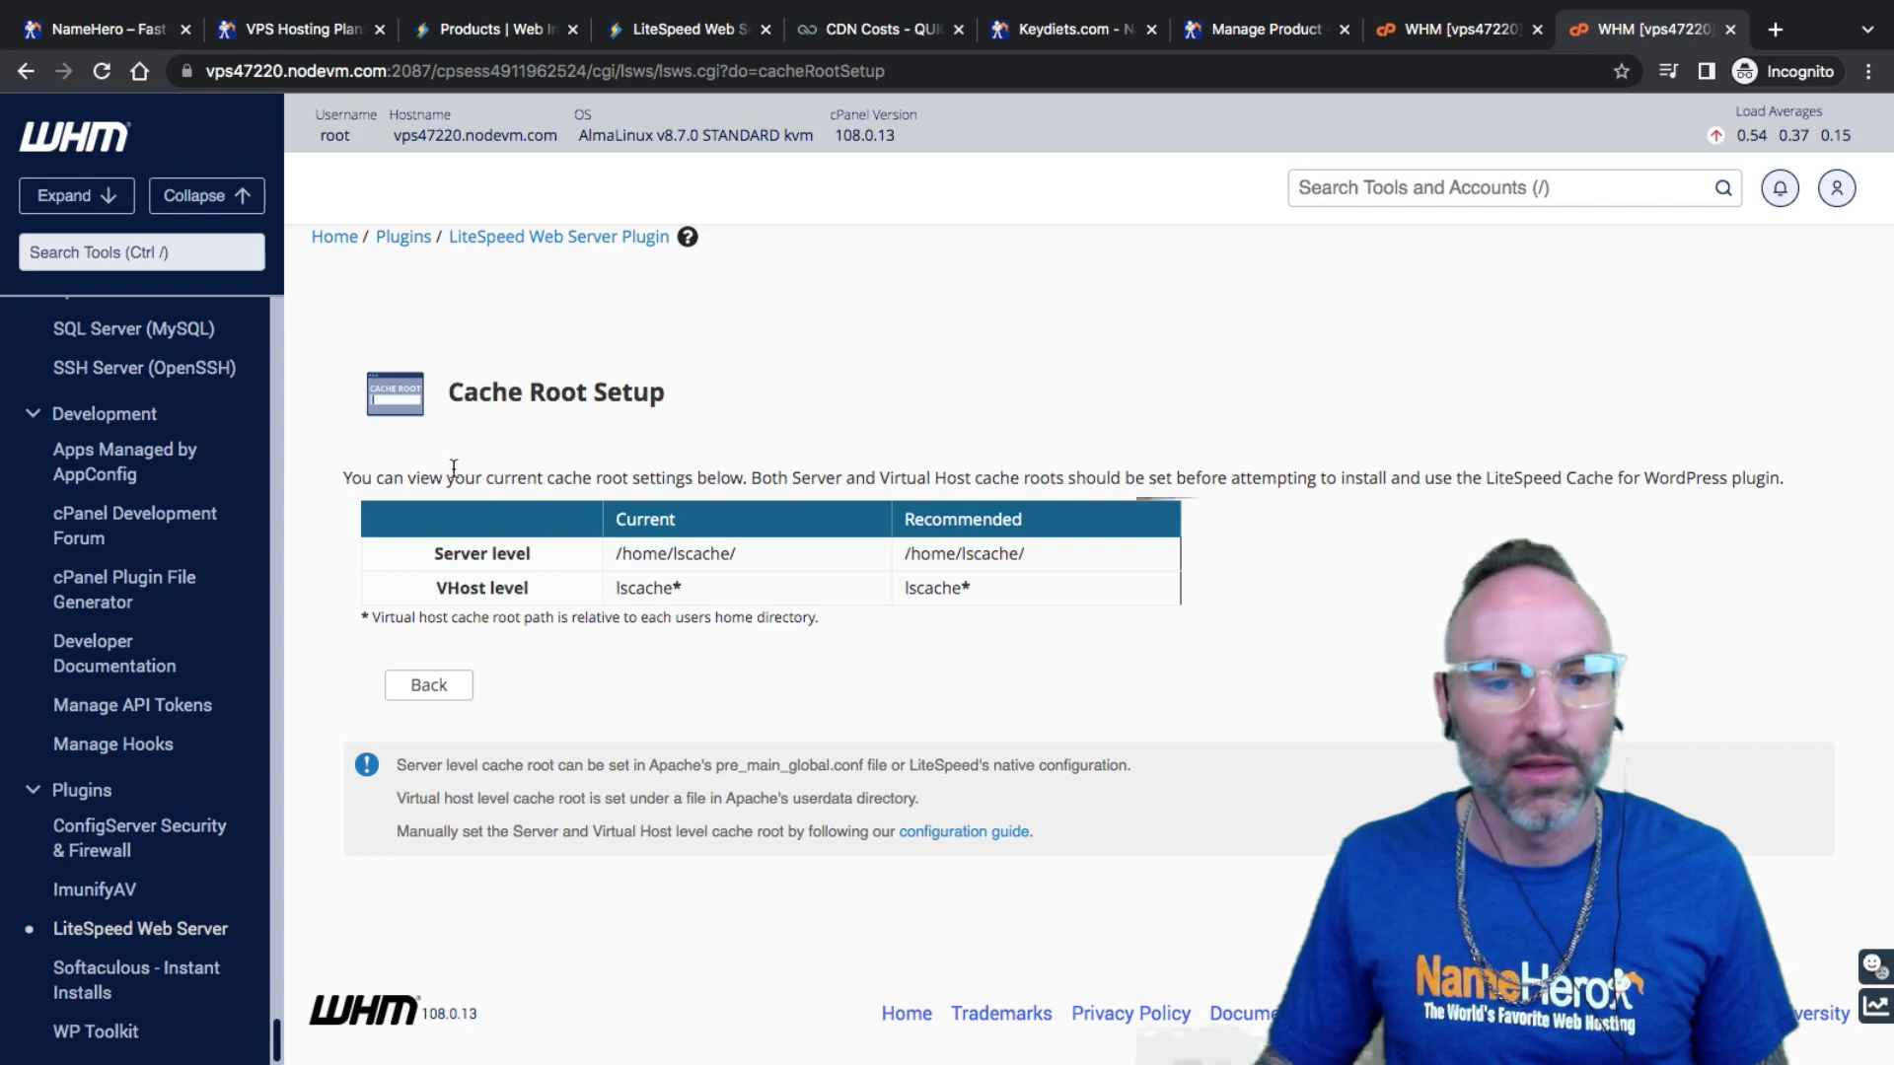
drag(452, 478, 1284, 510)
click(1376, 585)
drag(994, 604, 851, 555)
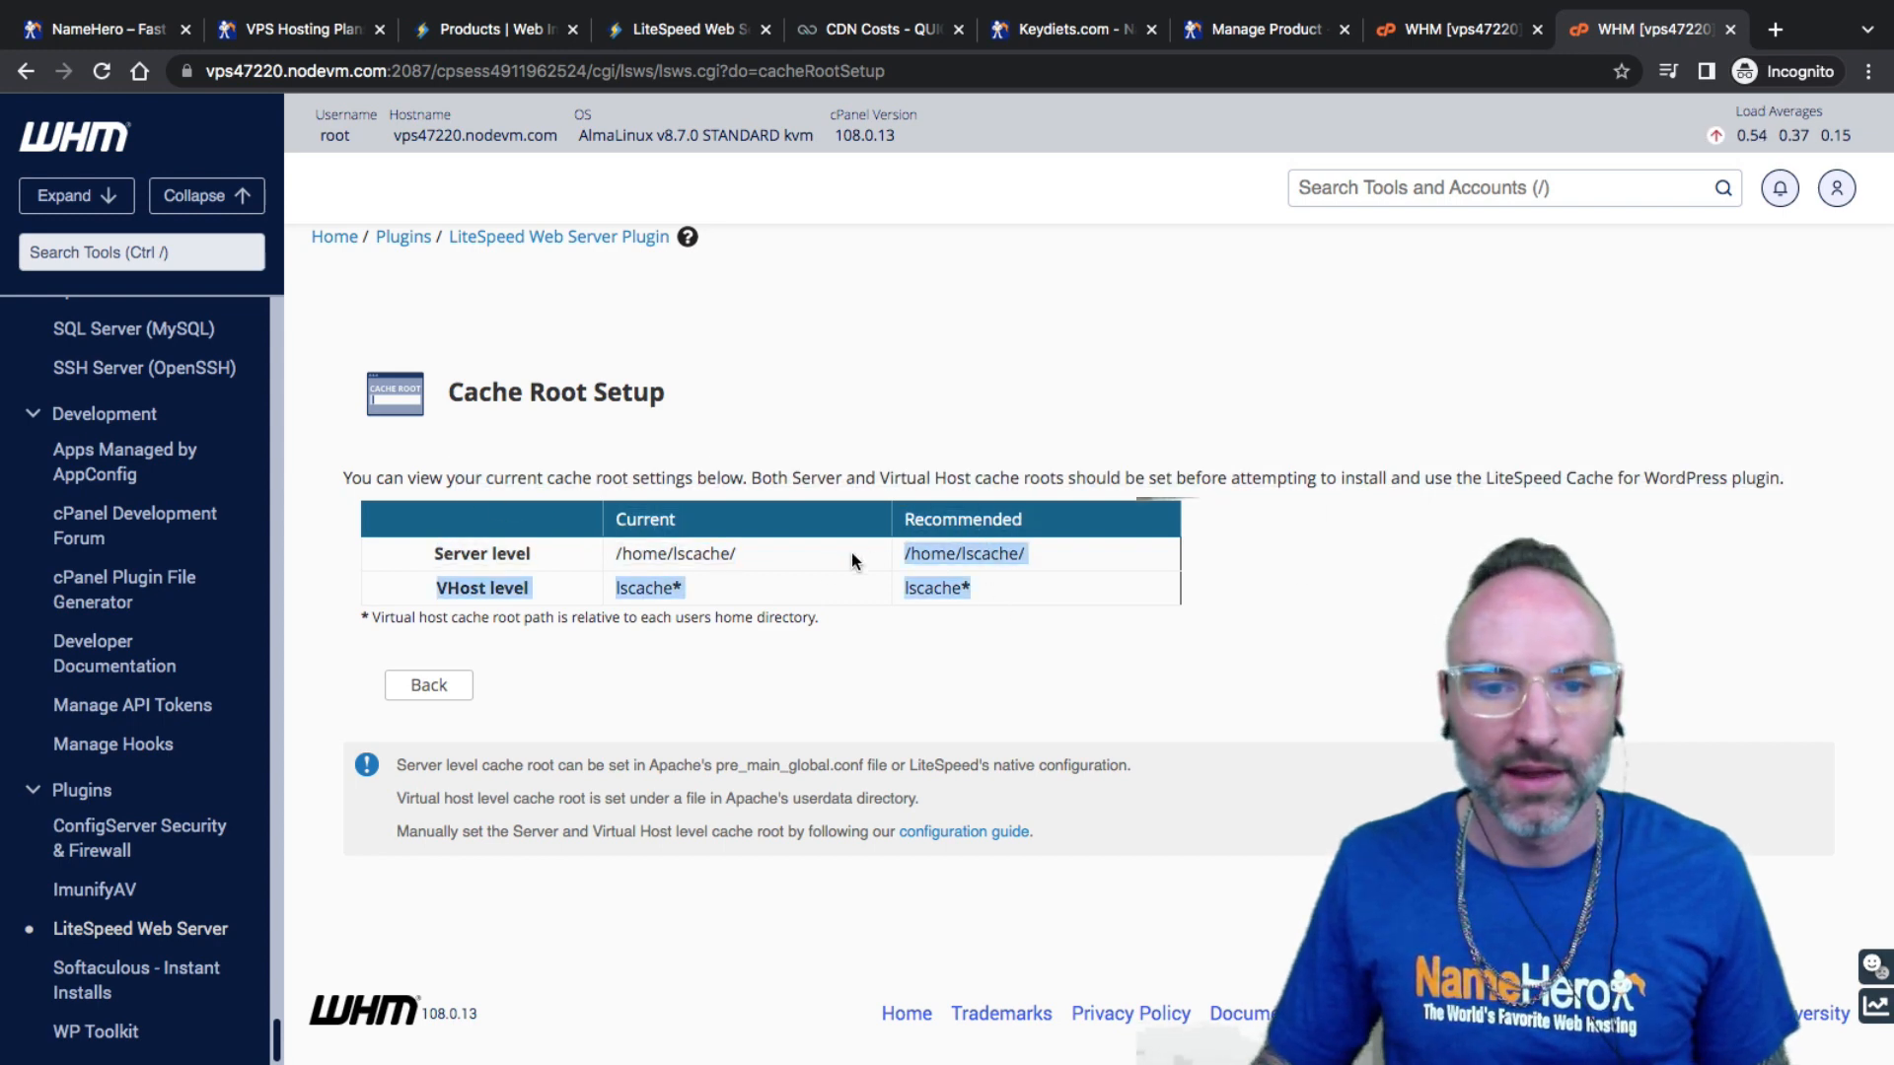
click(619, 572)
drag(616, 559, 715, 596)
click(1040, 590)
drag(1039, 590, 960, 562)
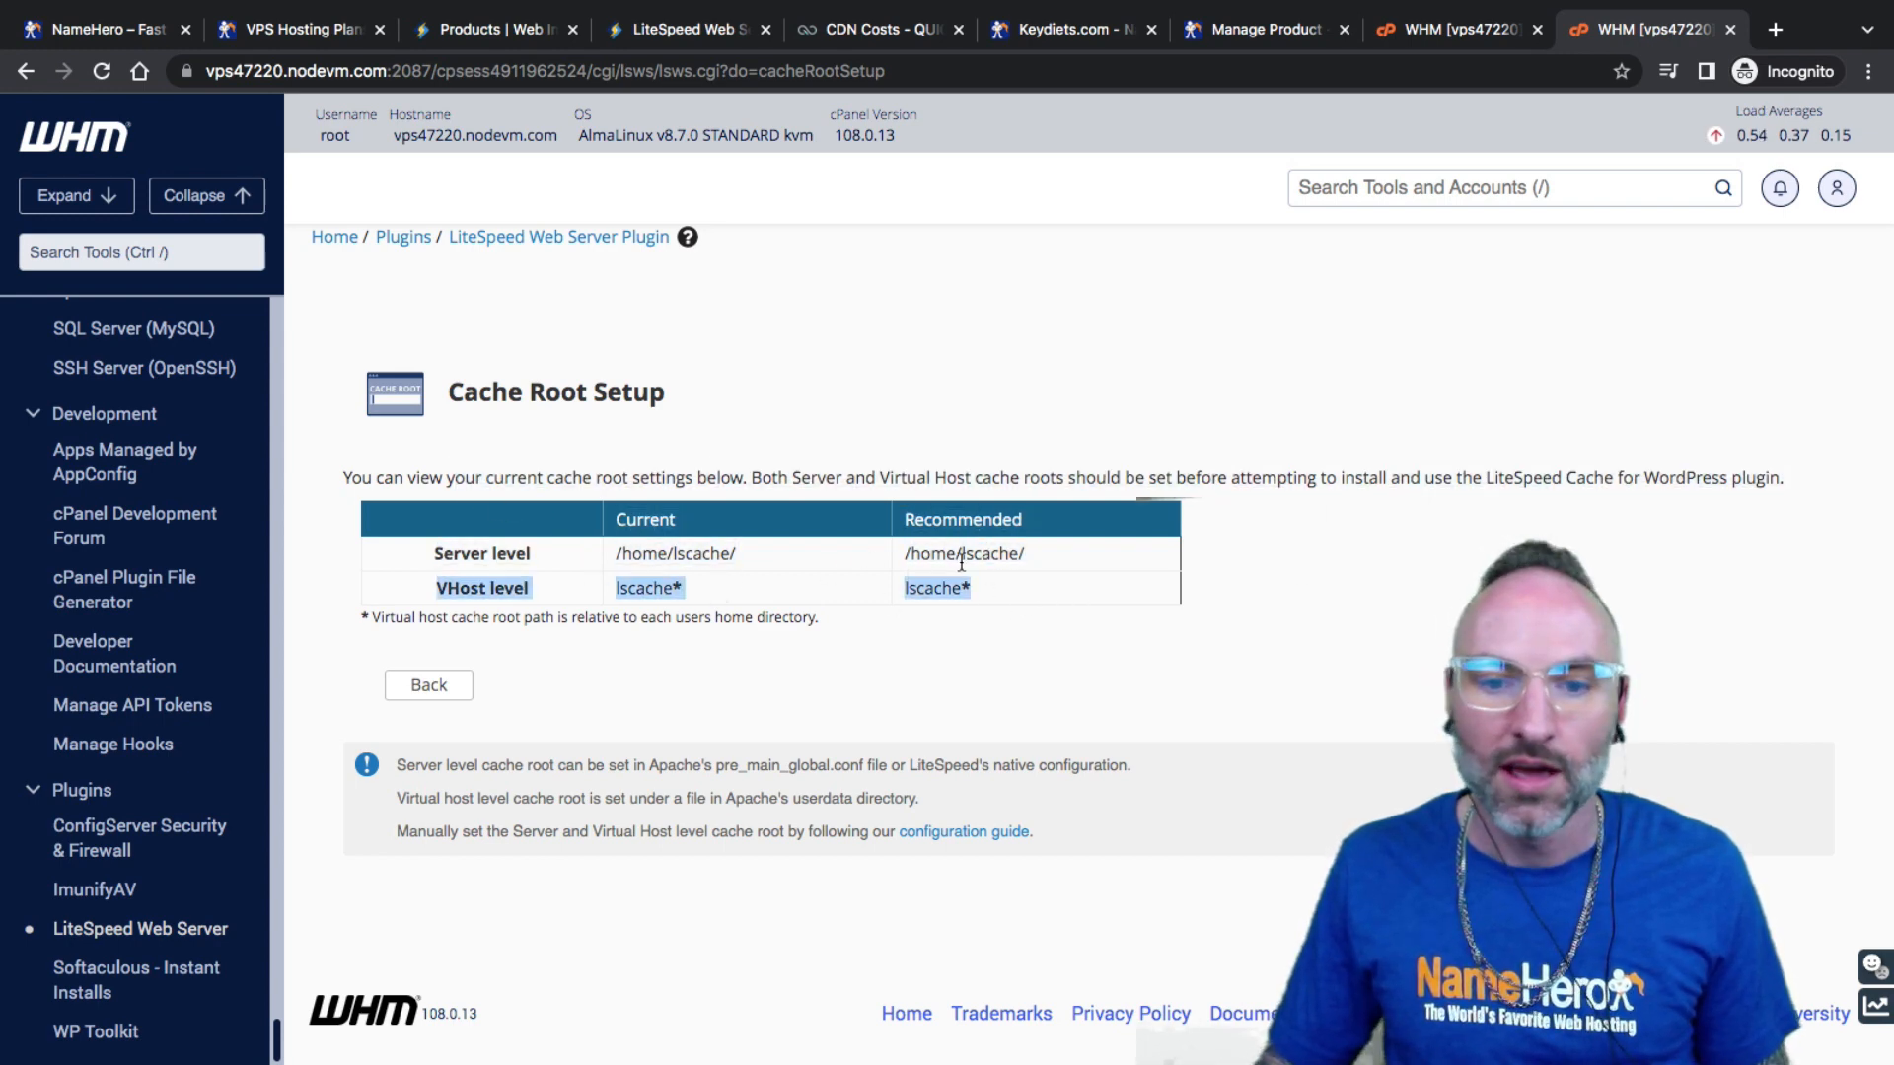
click(832, 587)
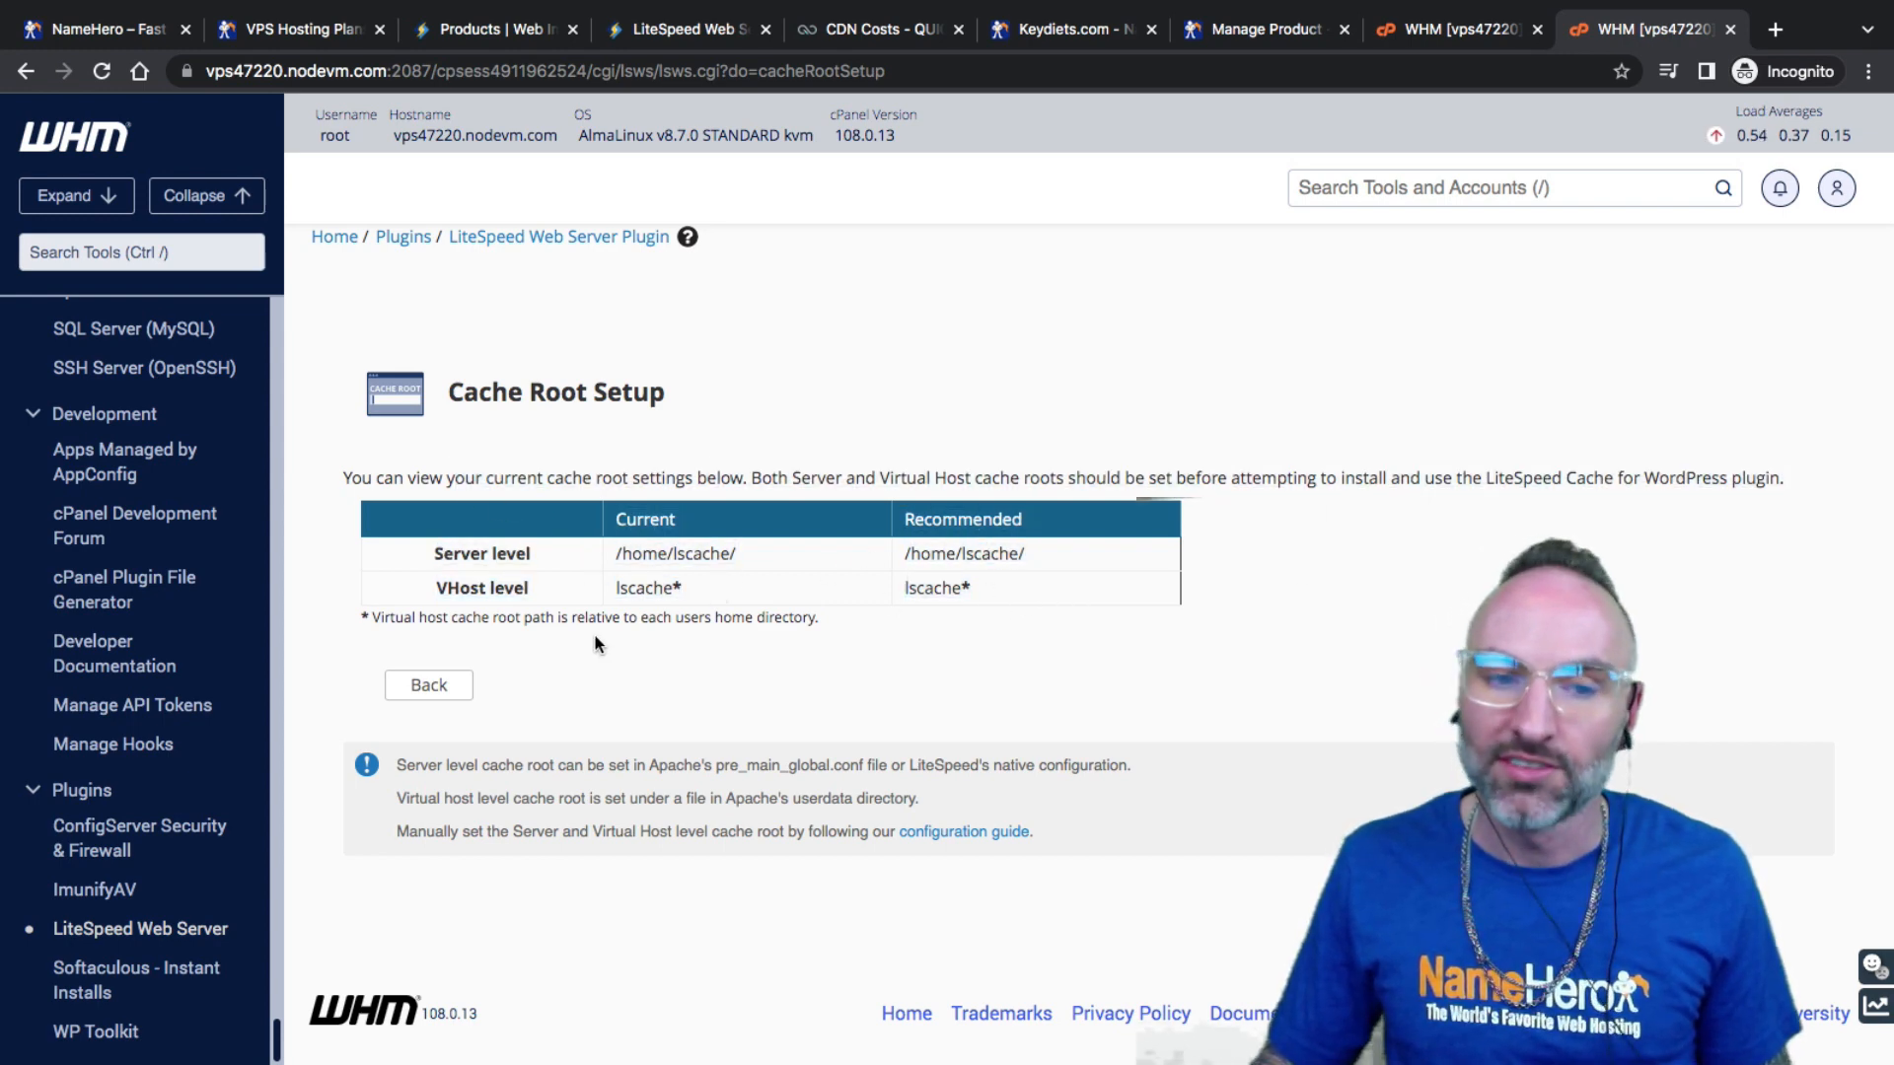
click(424, 688)
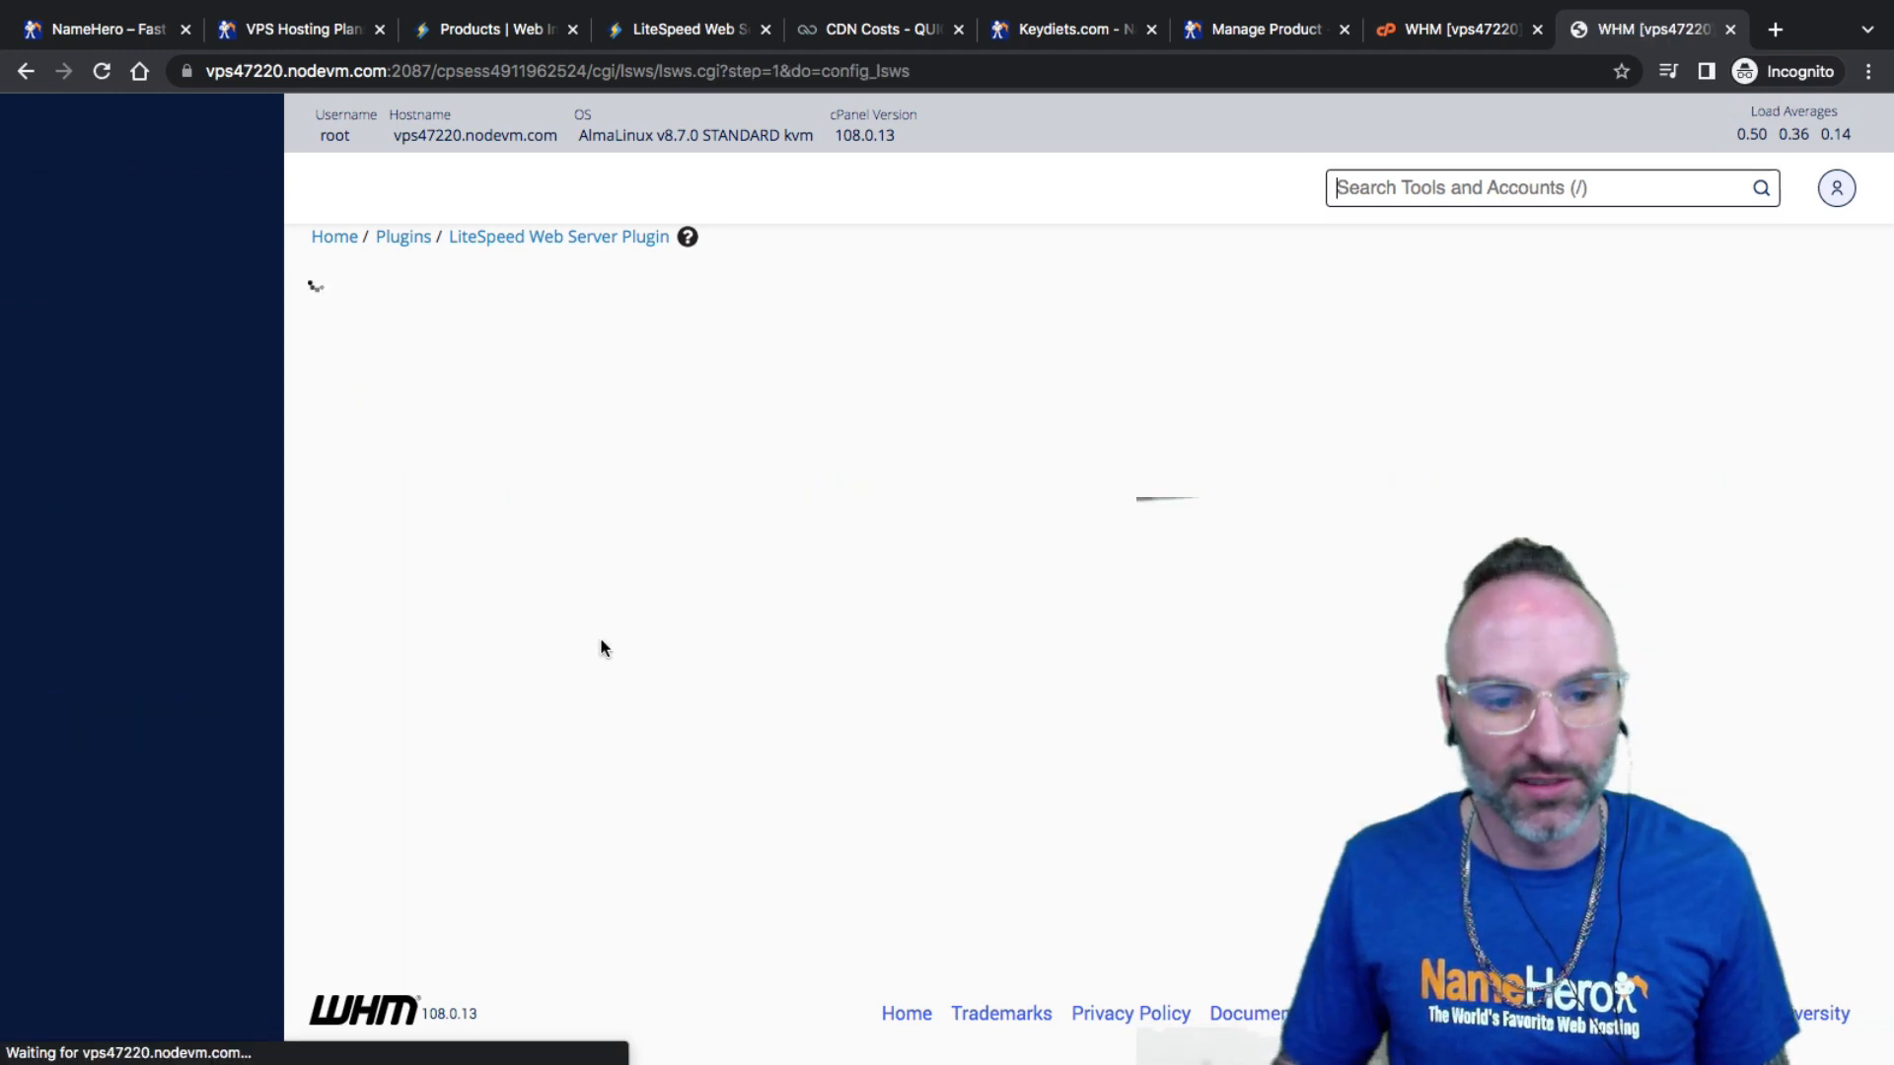
Open PHP suEXEC Quick Configuration and examine the PHP suEXEC Max Conn option and its new value field
scroll(793, 726, down, 2)
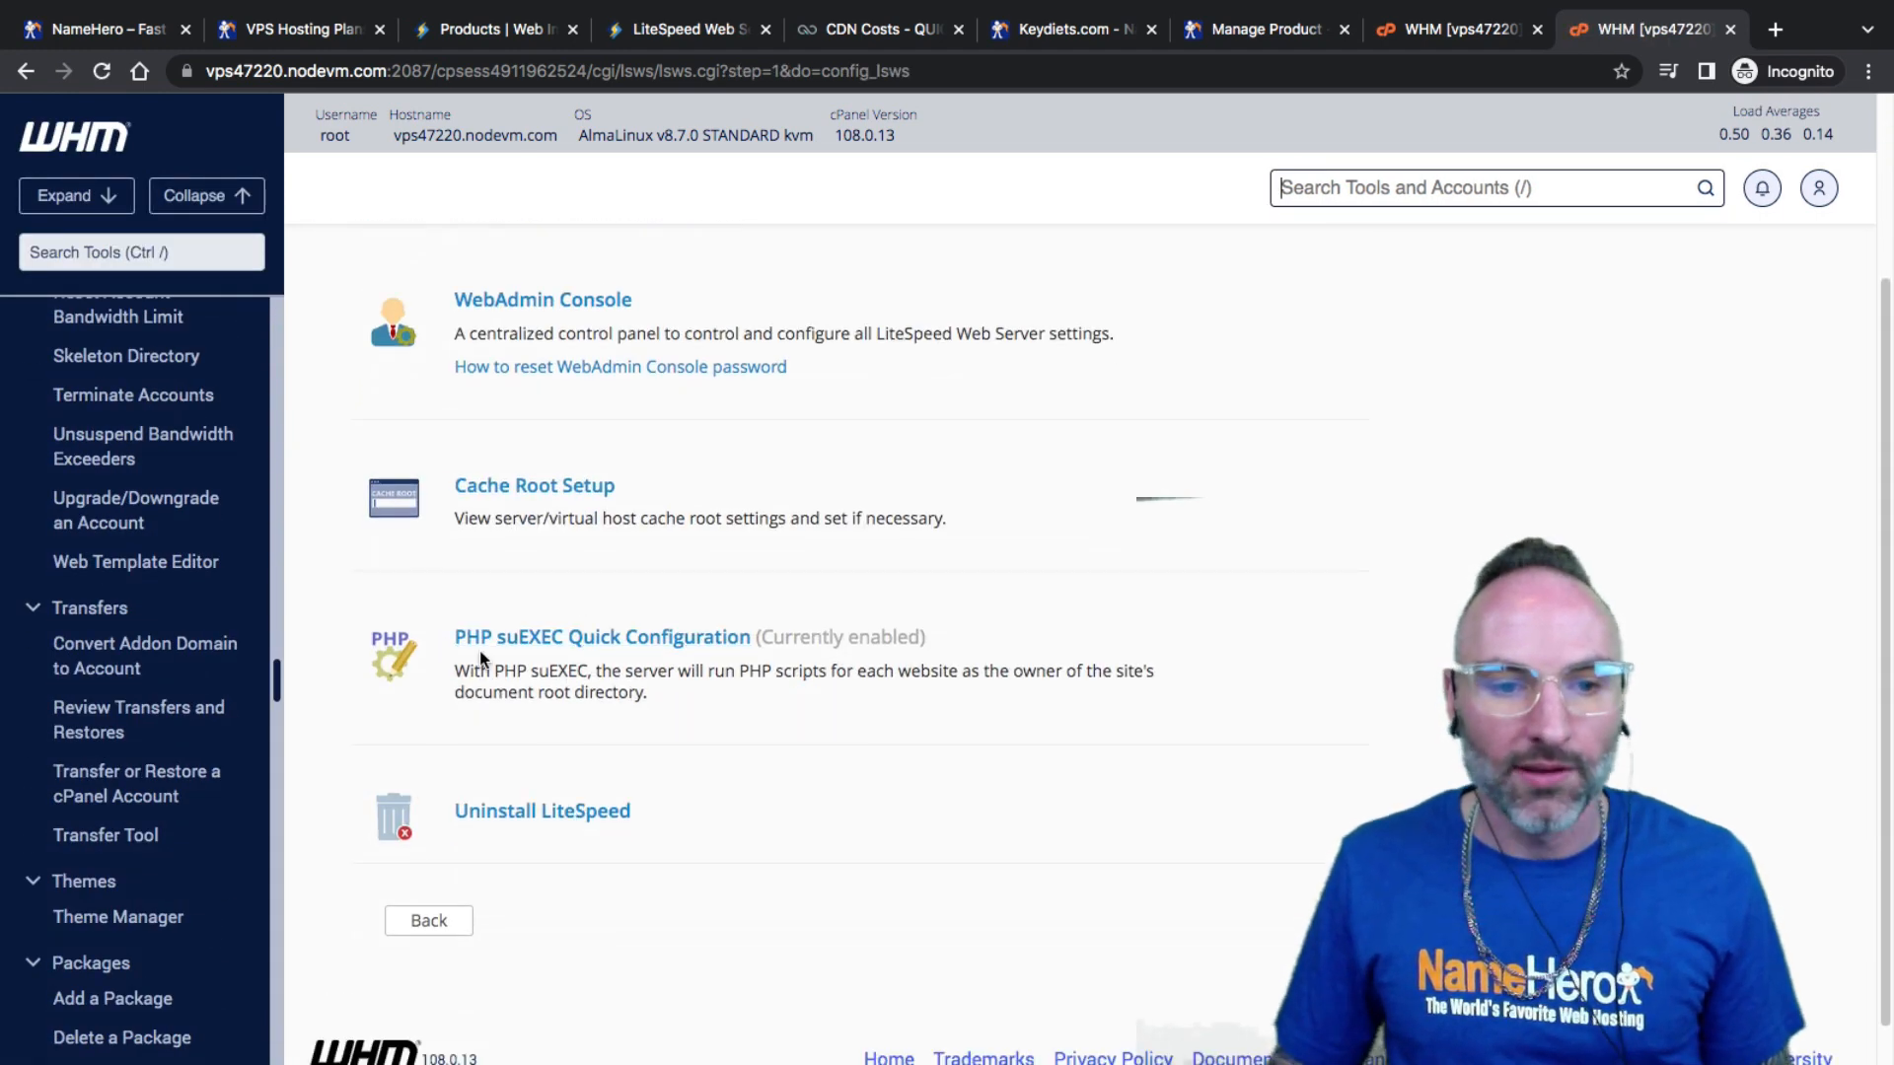
click(560, 646)
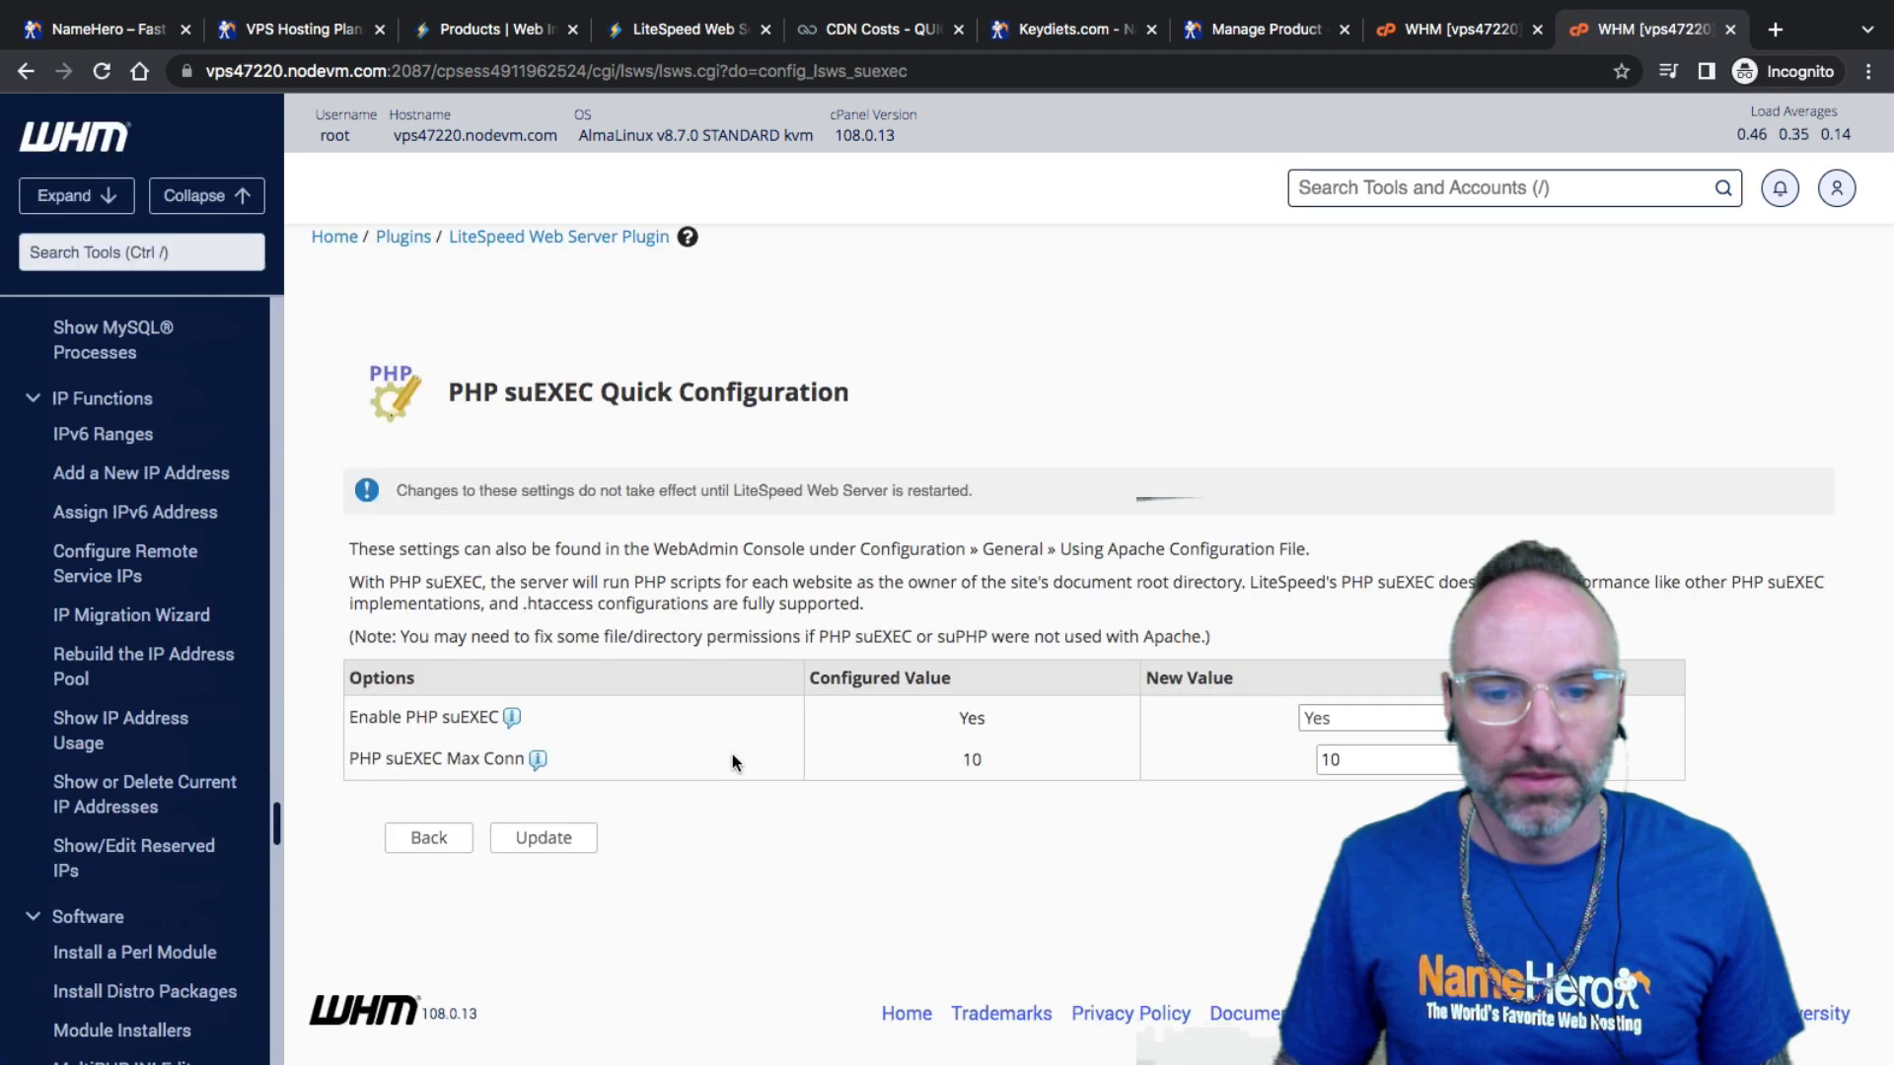
drag(393, 760, 475, 759)
click(1343, 756)
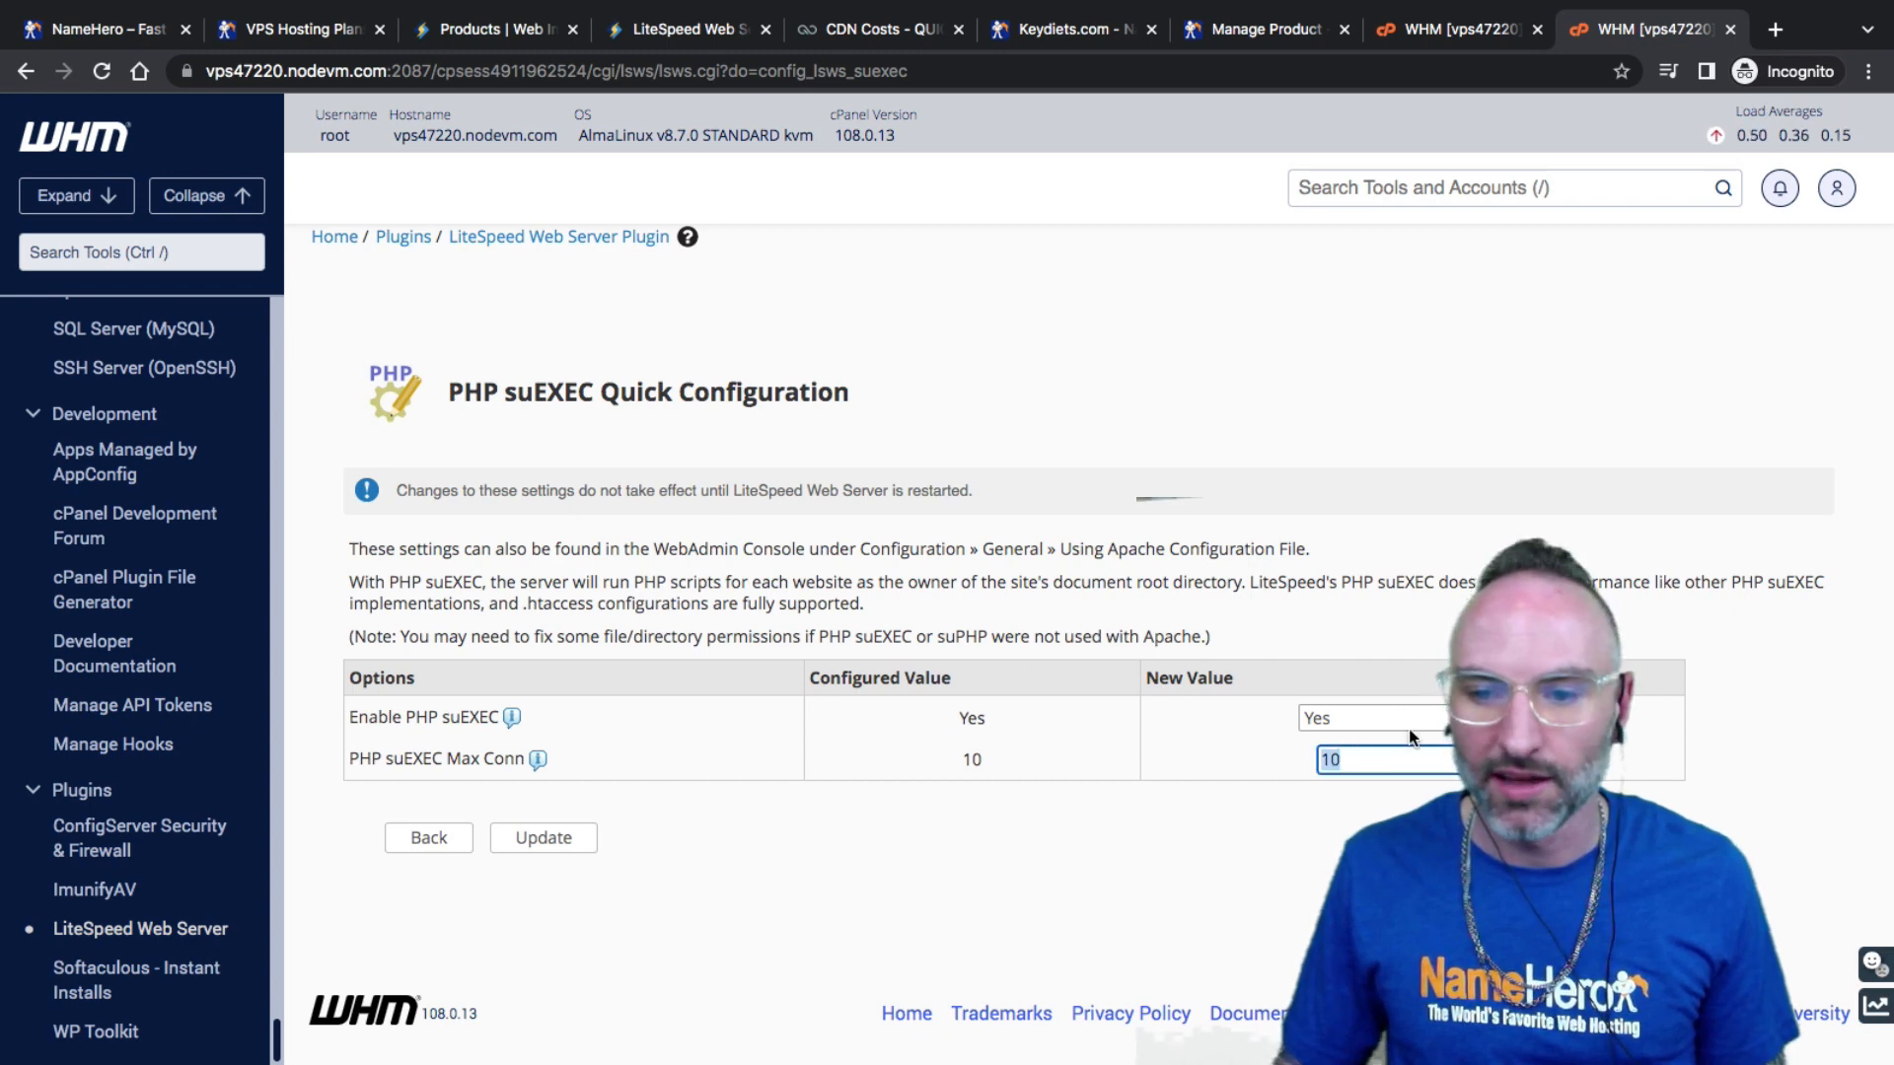
Try a PHP suEXEC Max Conn value of 25, restore it to 10, and compare it with the configured value
click(1376, 718)
click(1374, 763)
drag(1374, 762, 1143, 689)
text(25)
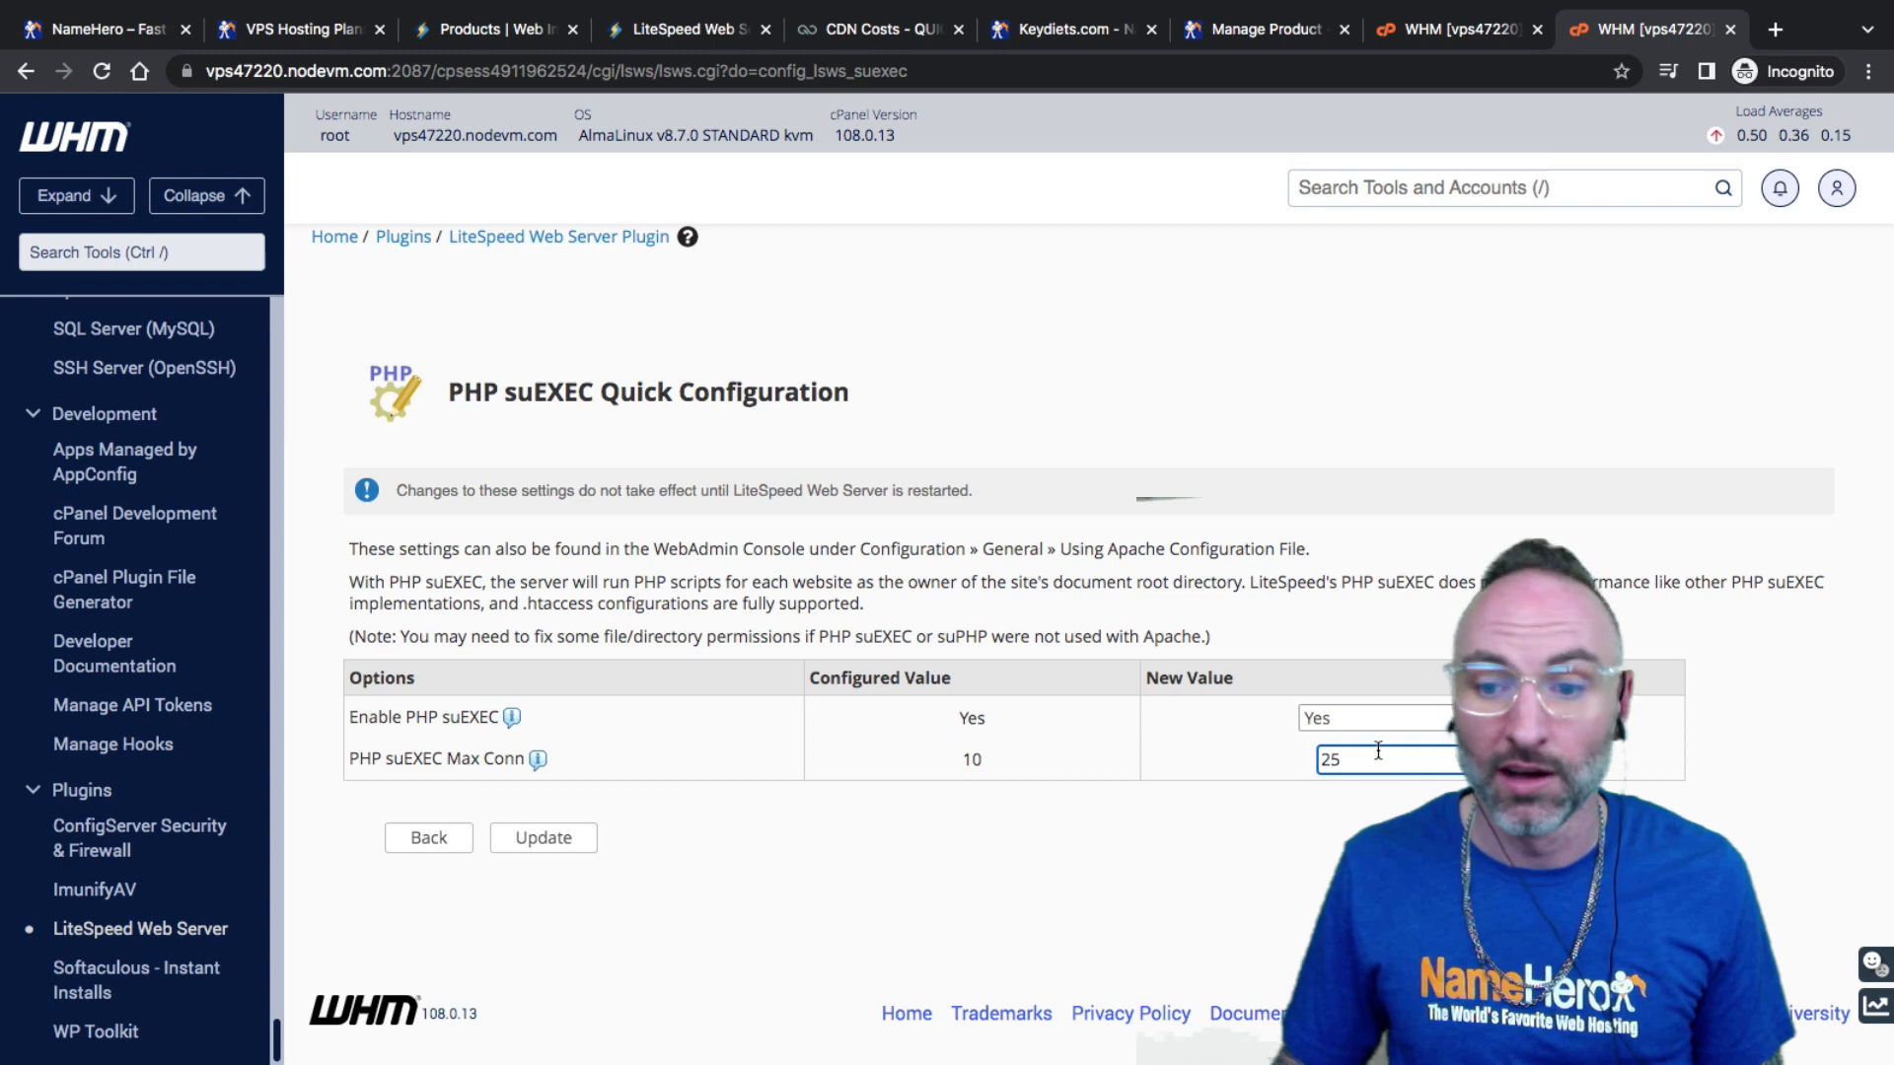
drag(1374, 757, 1273, 742)
text(10)
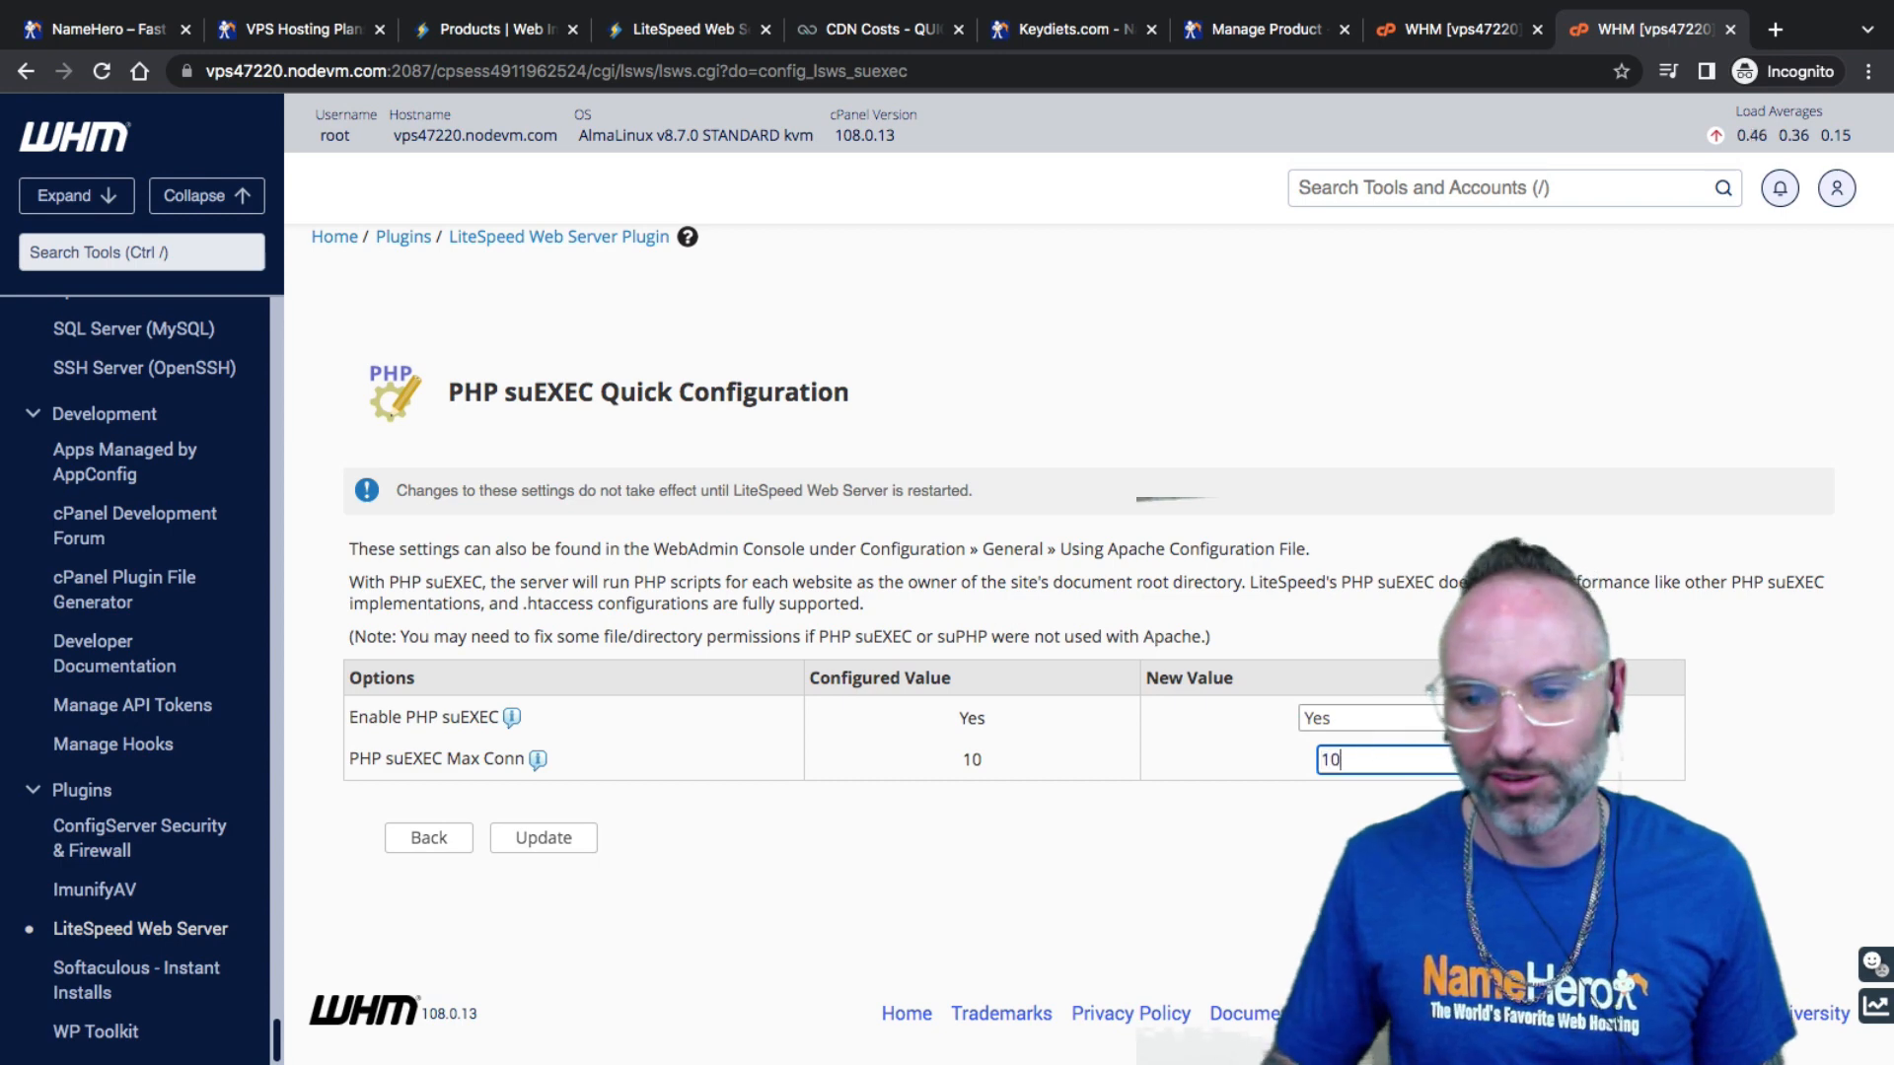
double_click(972, 759)
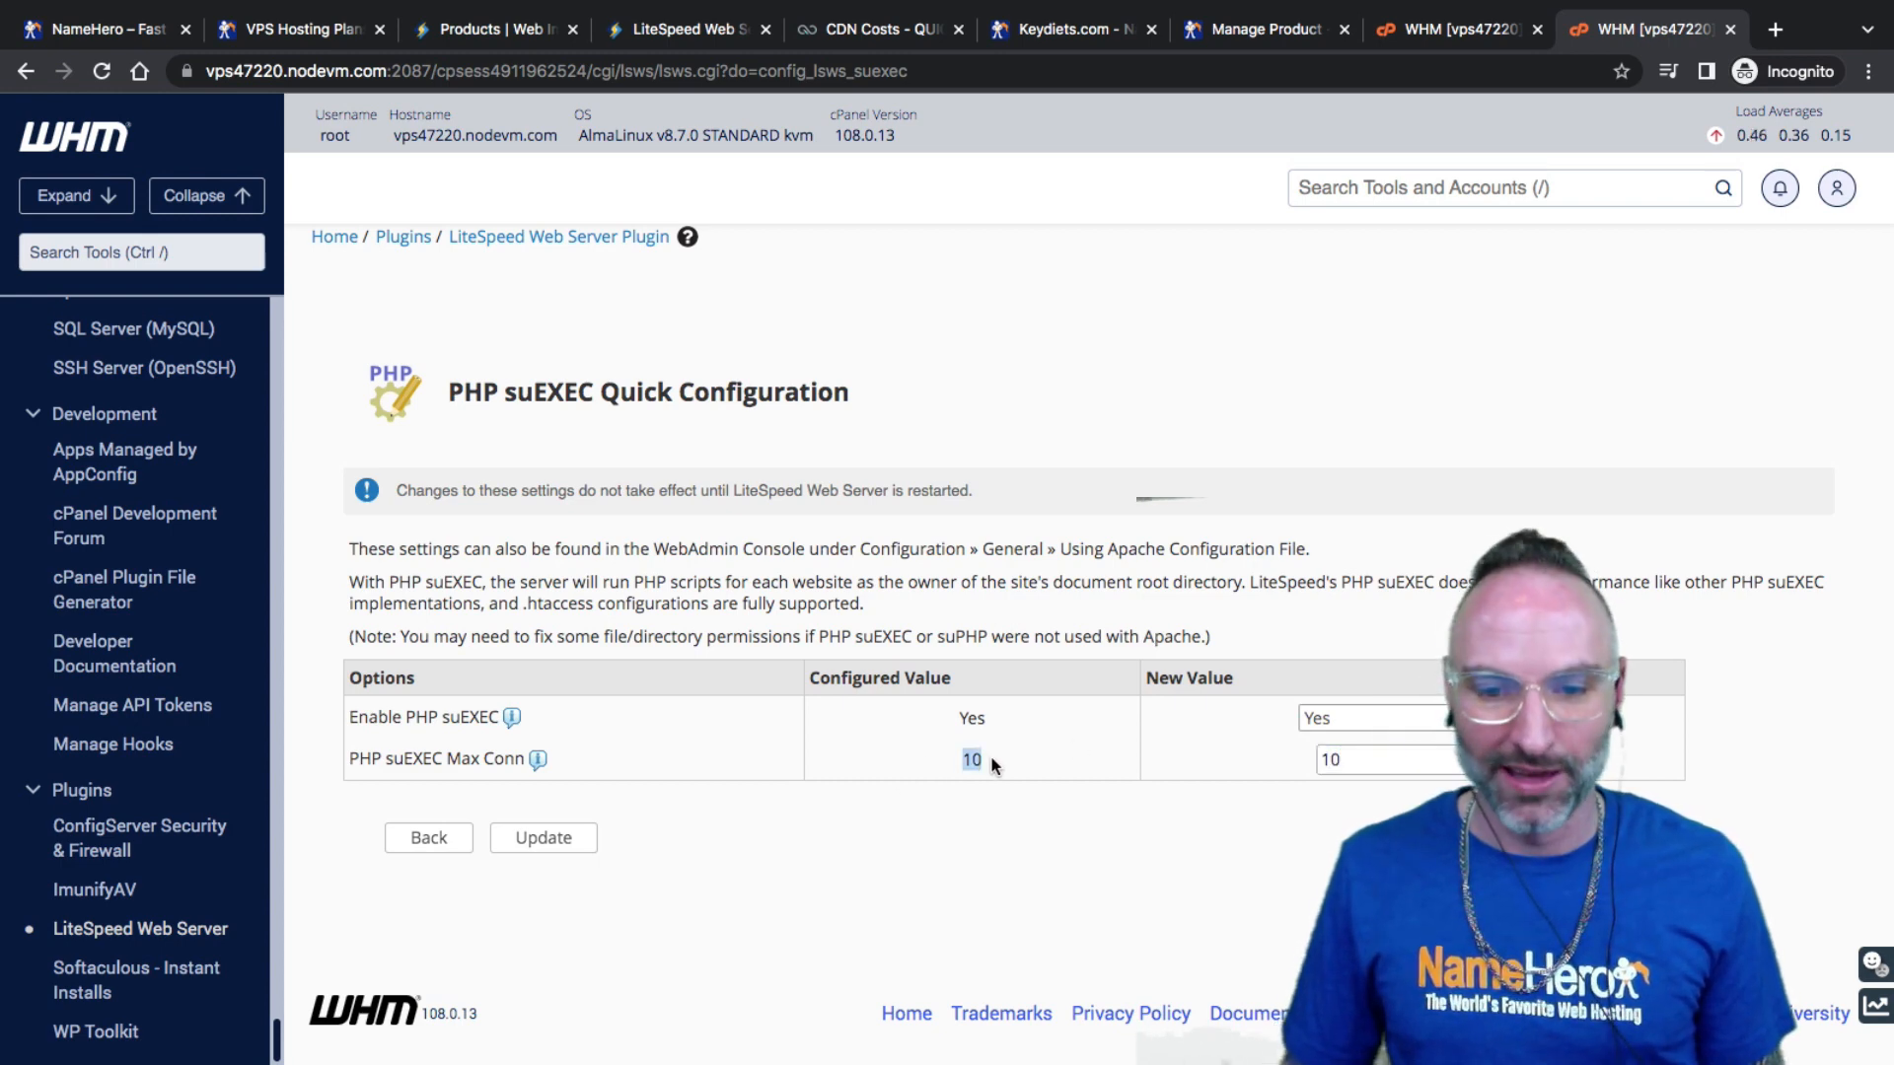
Leave the PHP suEXEC settings without updating, look over the remaining configuration options including Uninstall LiteSpeed, and return to the plugin's main page
click(395, 841)
scroll(698, 778, down, 3)
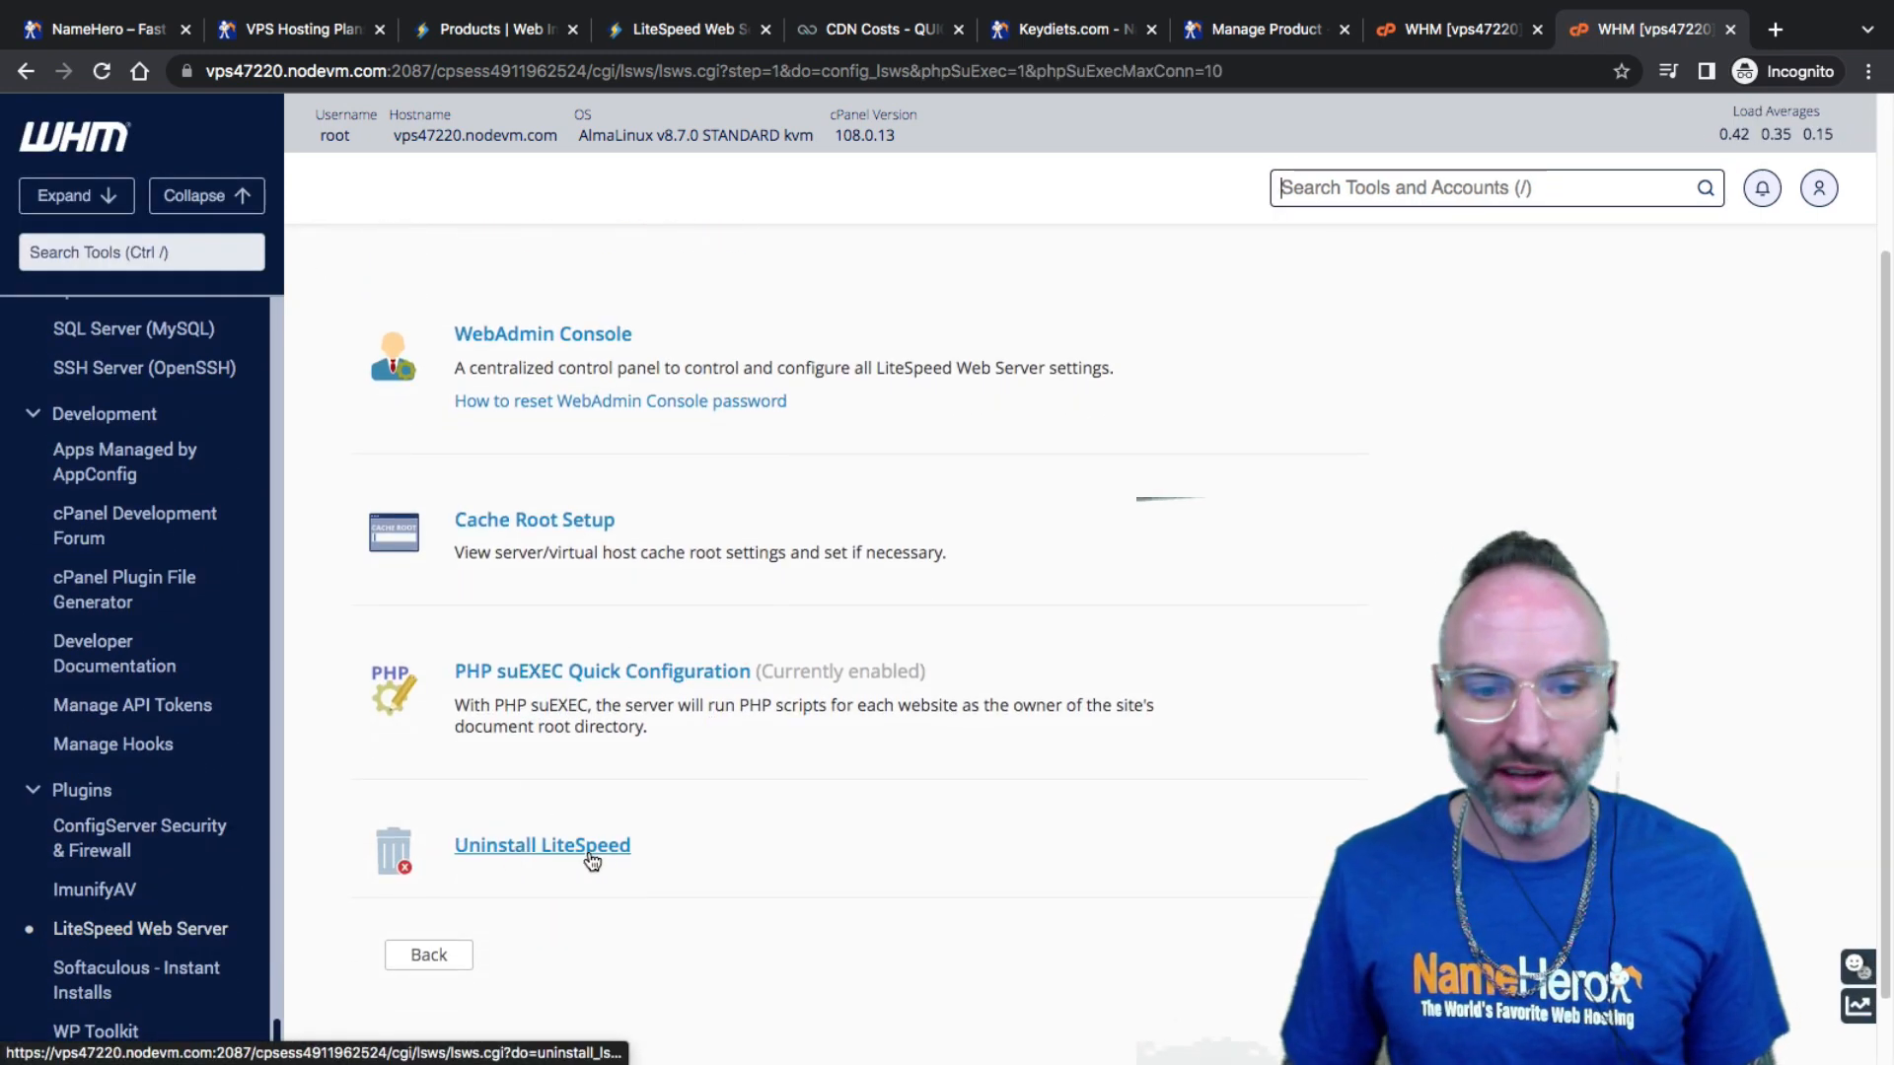
scroll(636, 850, up, 3)
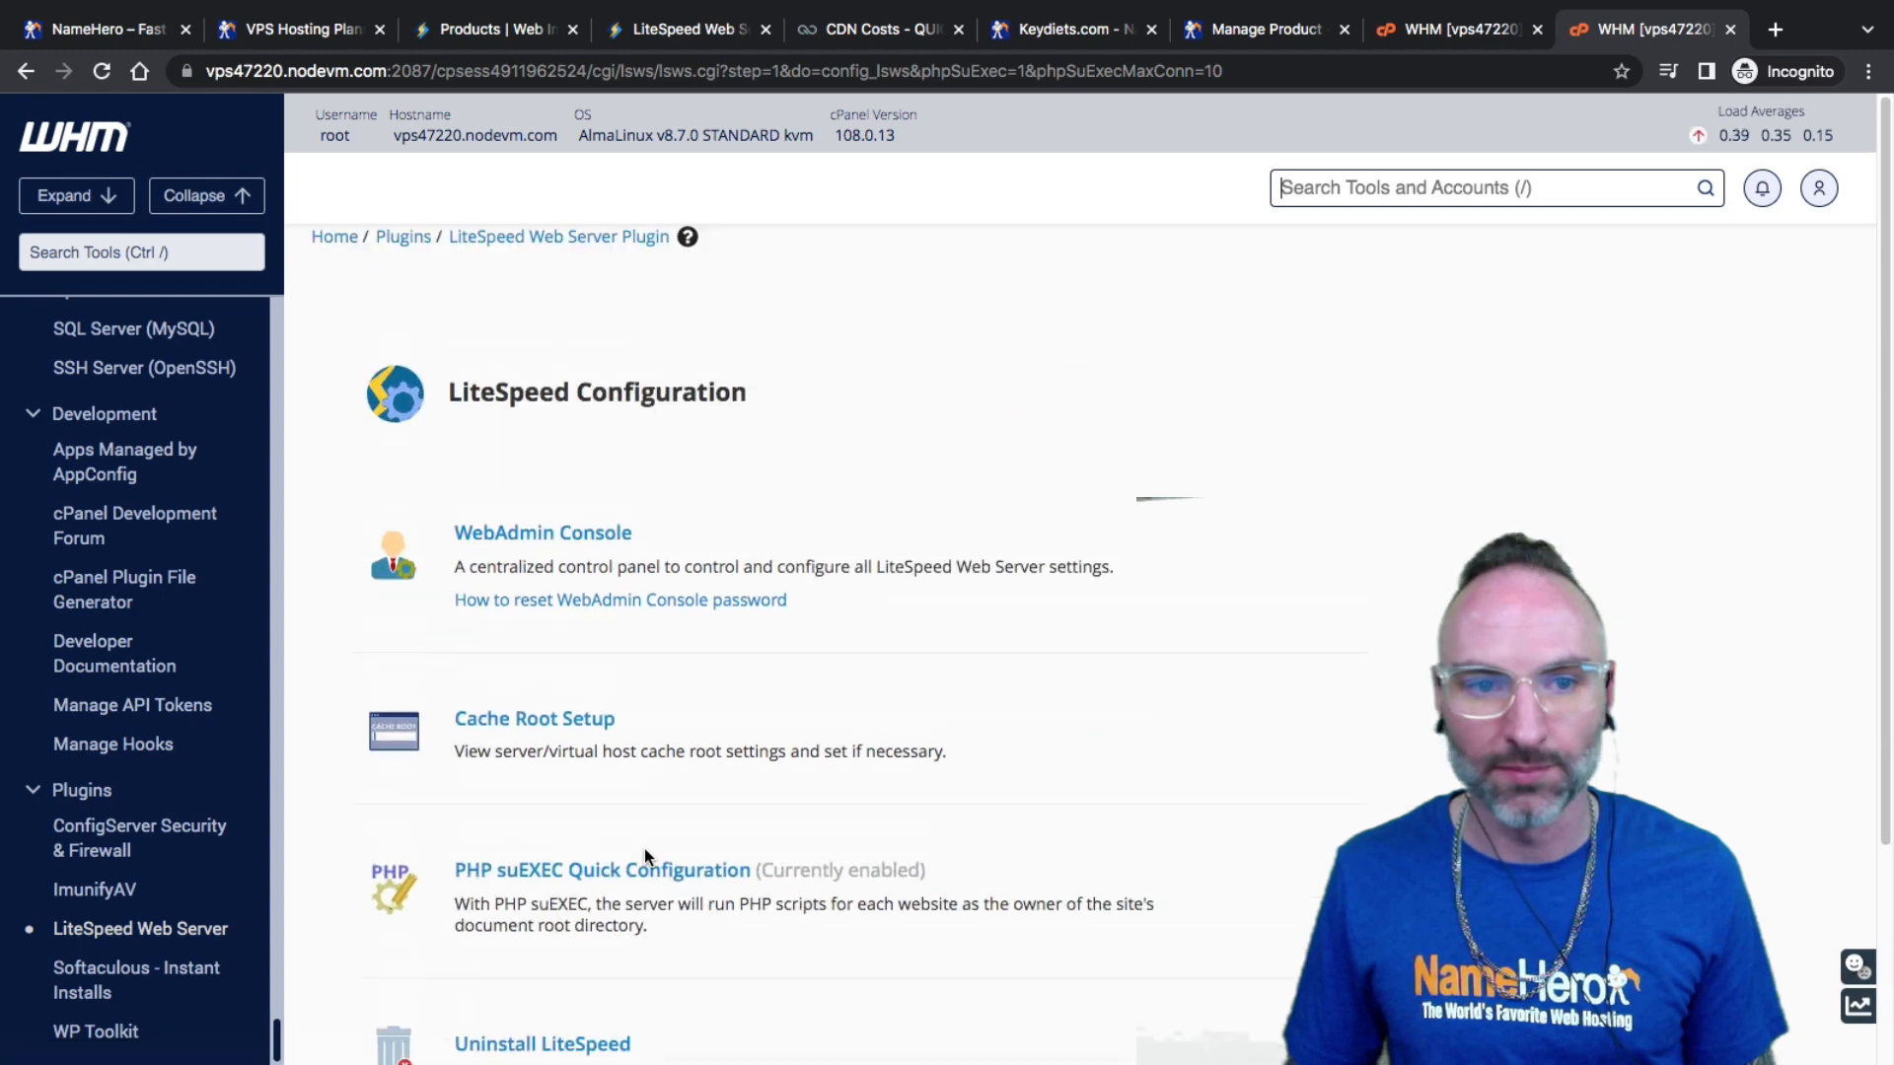
scroll(471, 820, down, 4)
click(428, 873)
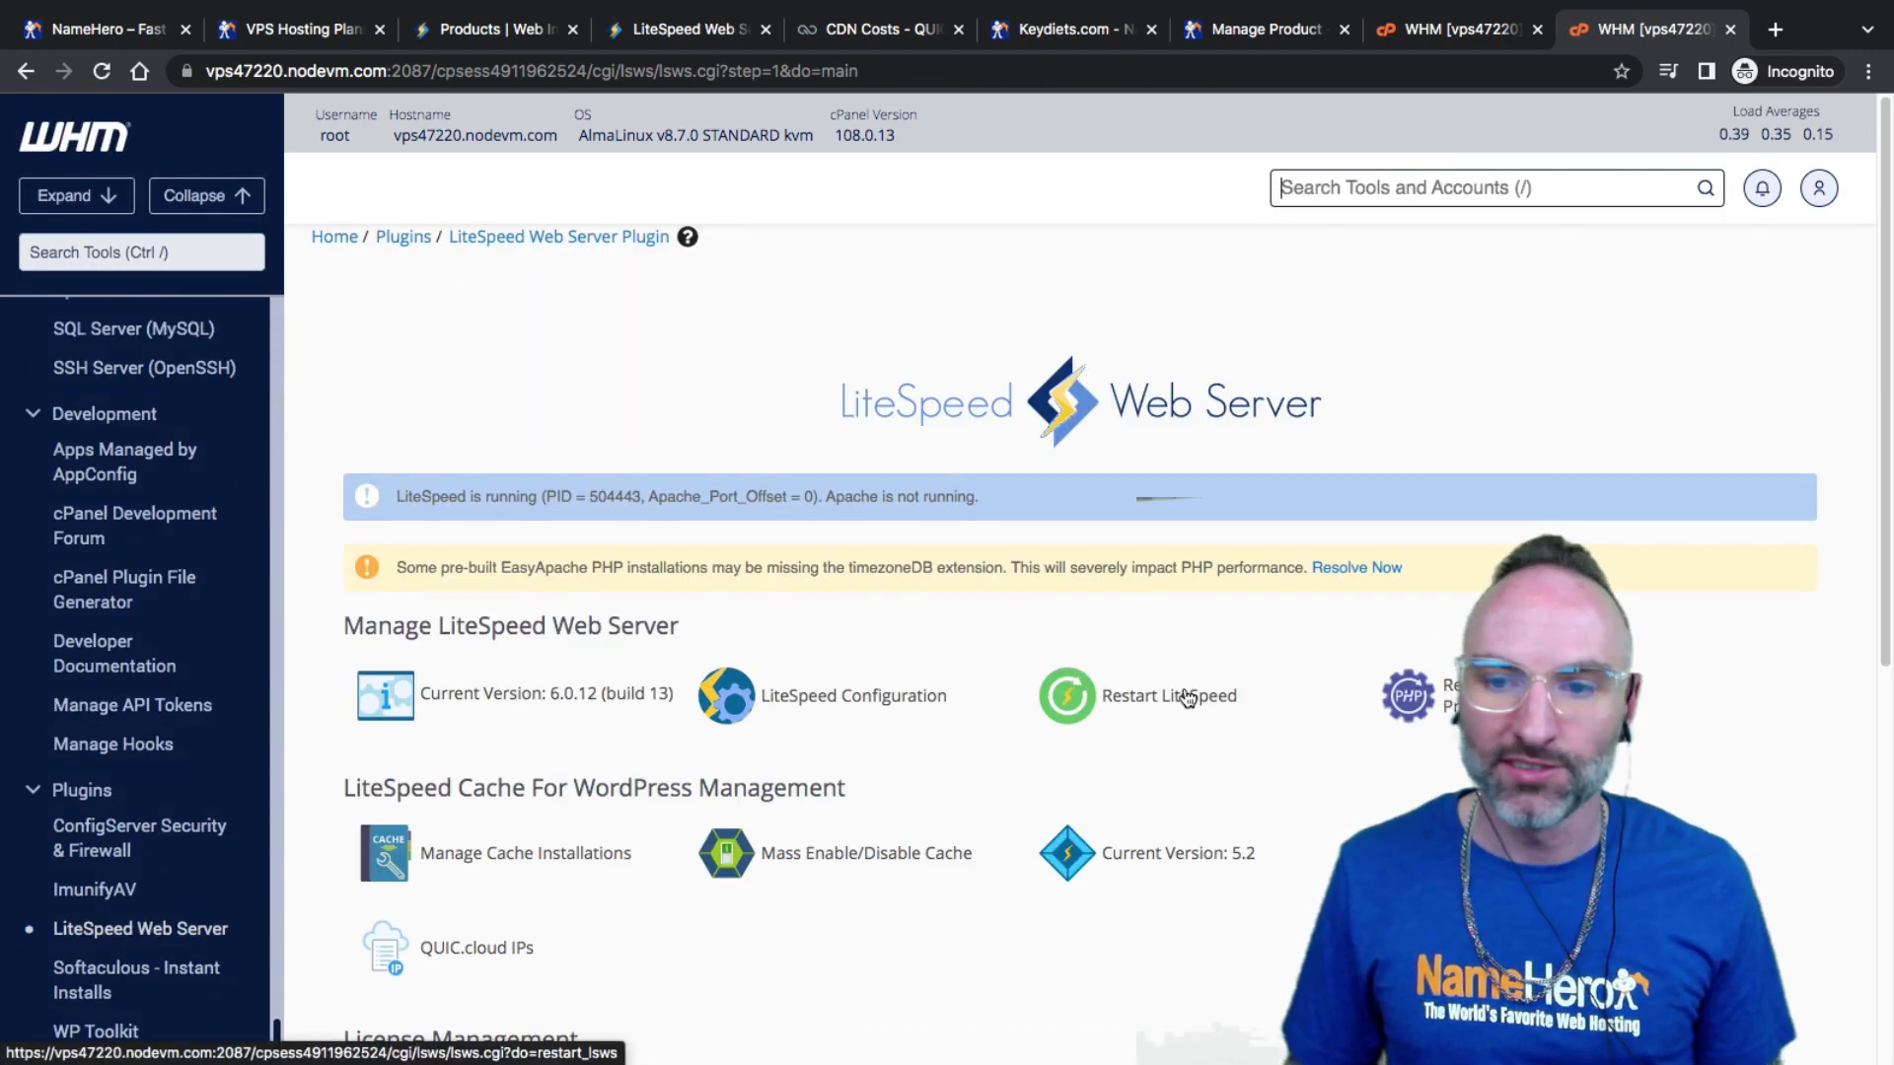
Acknowledge the timezoneDB extension installation in the first WHM tab, and return to the second tab's LiteSpeed plugin page
click(1446, 39)
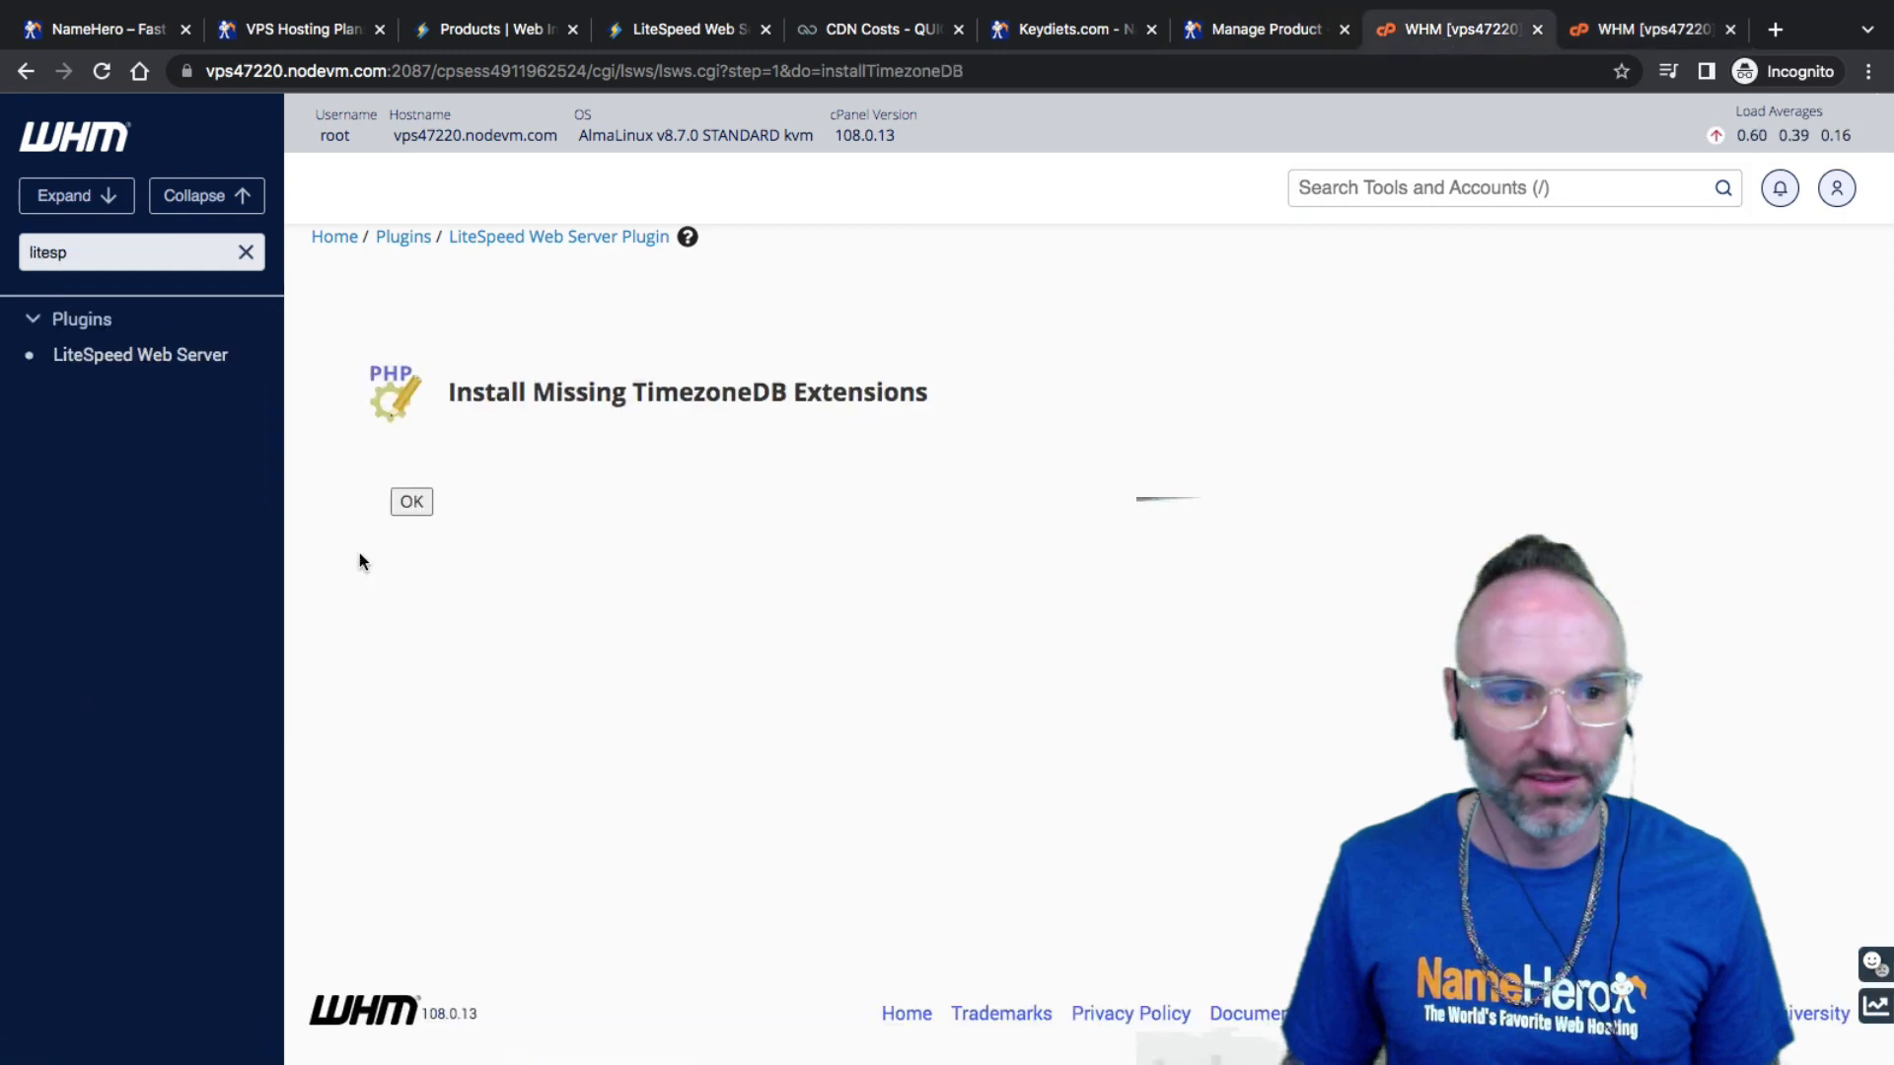
click(398, 509)
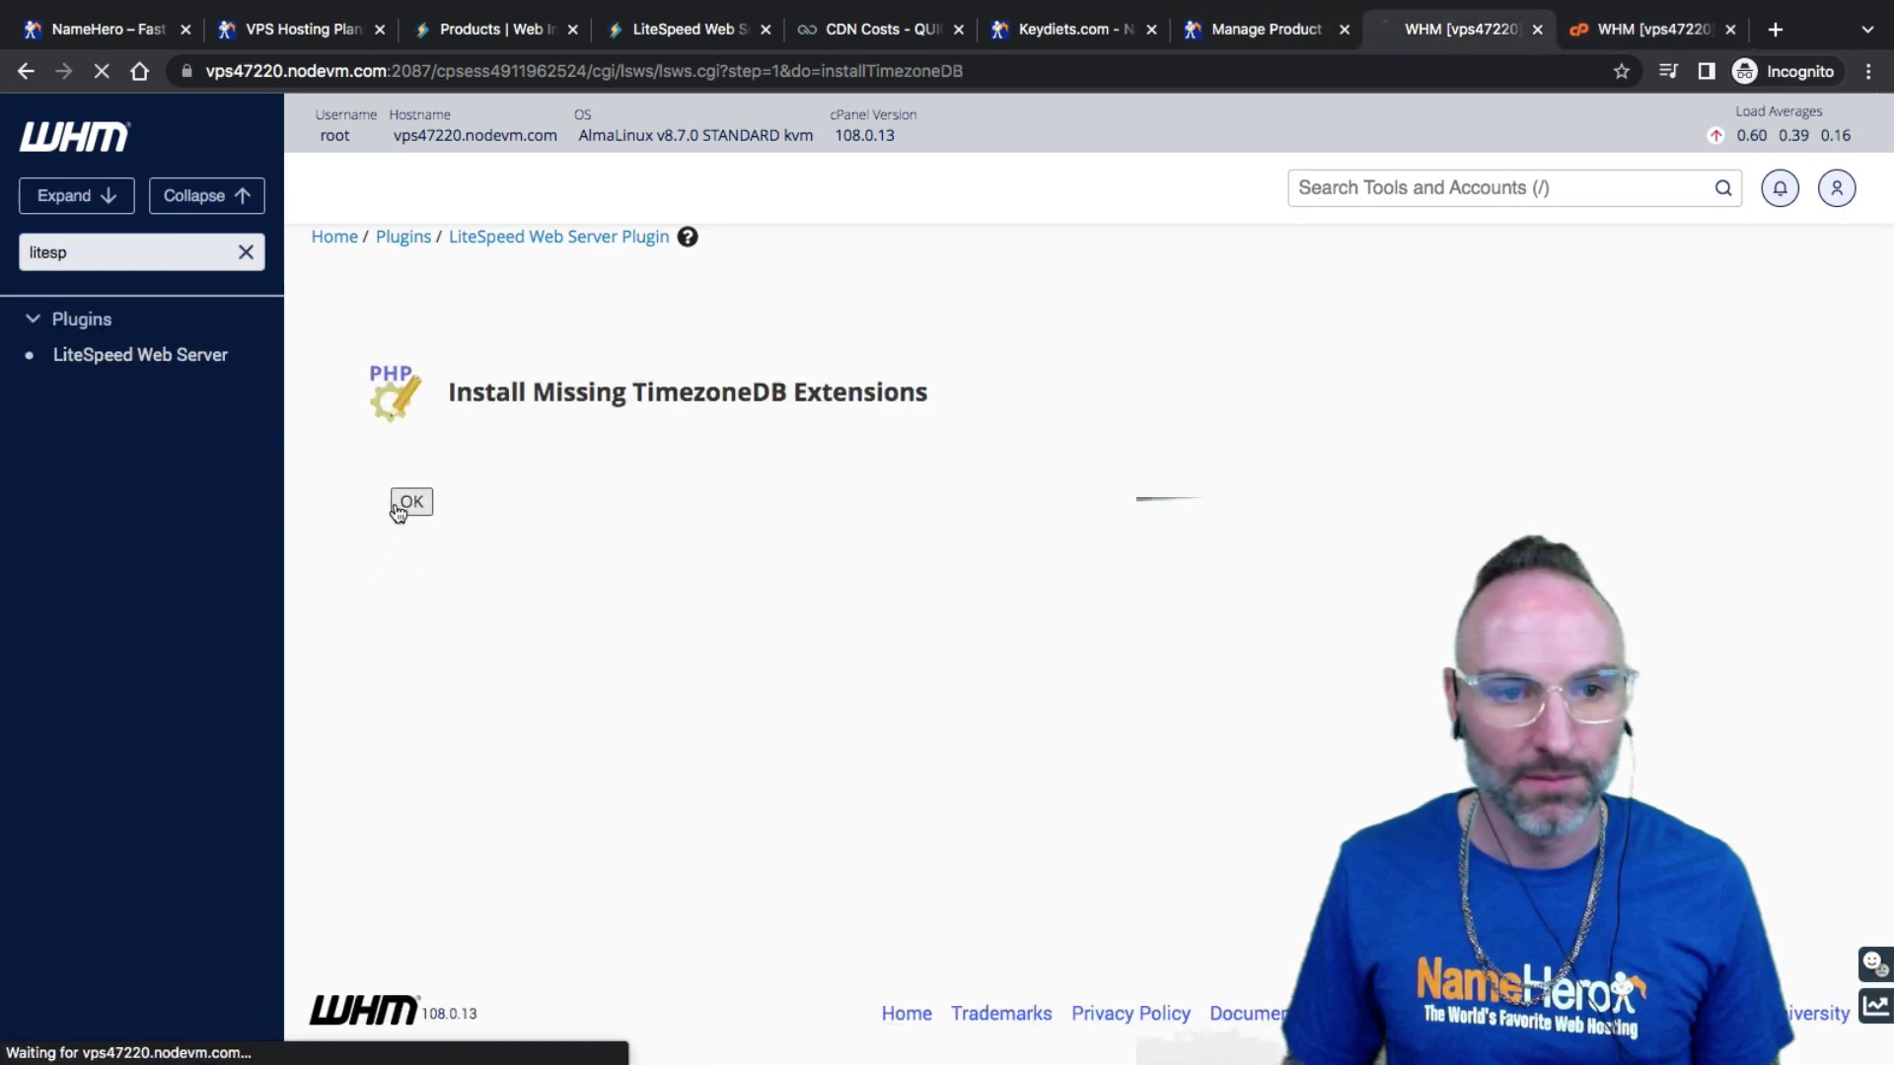
click(1578, 35)
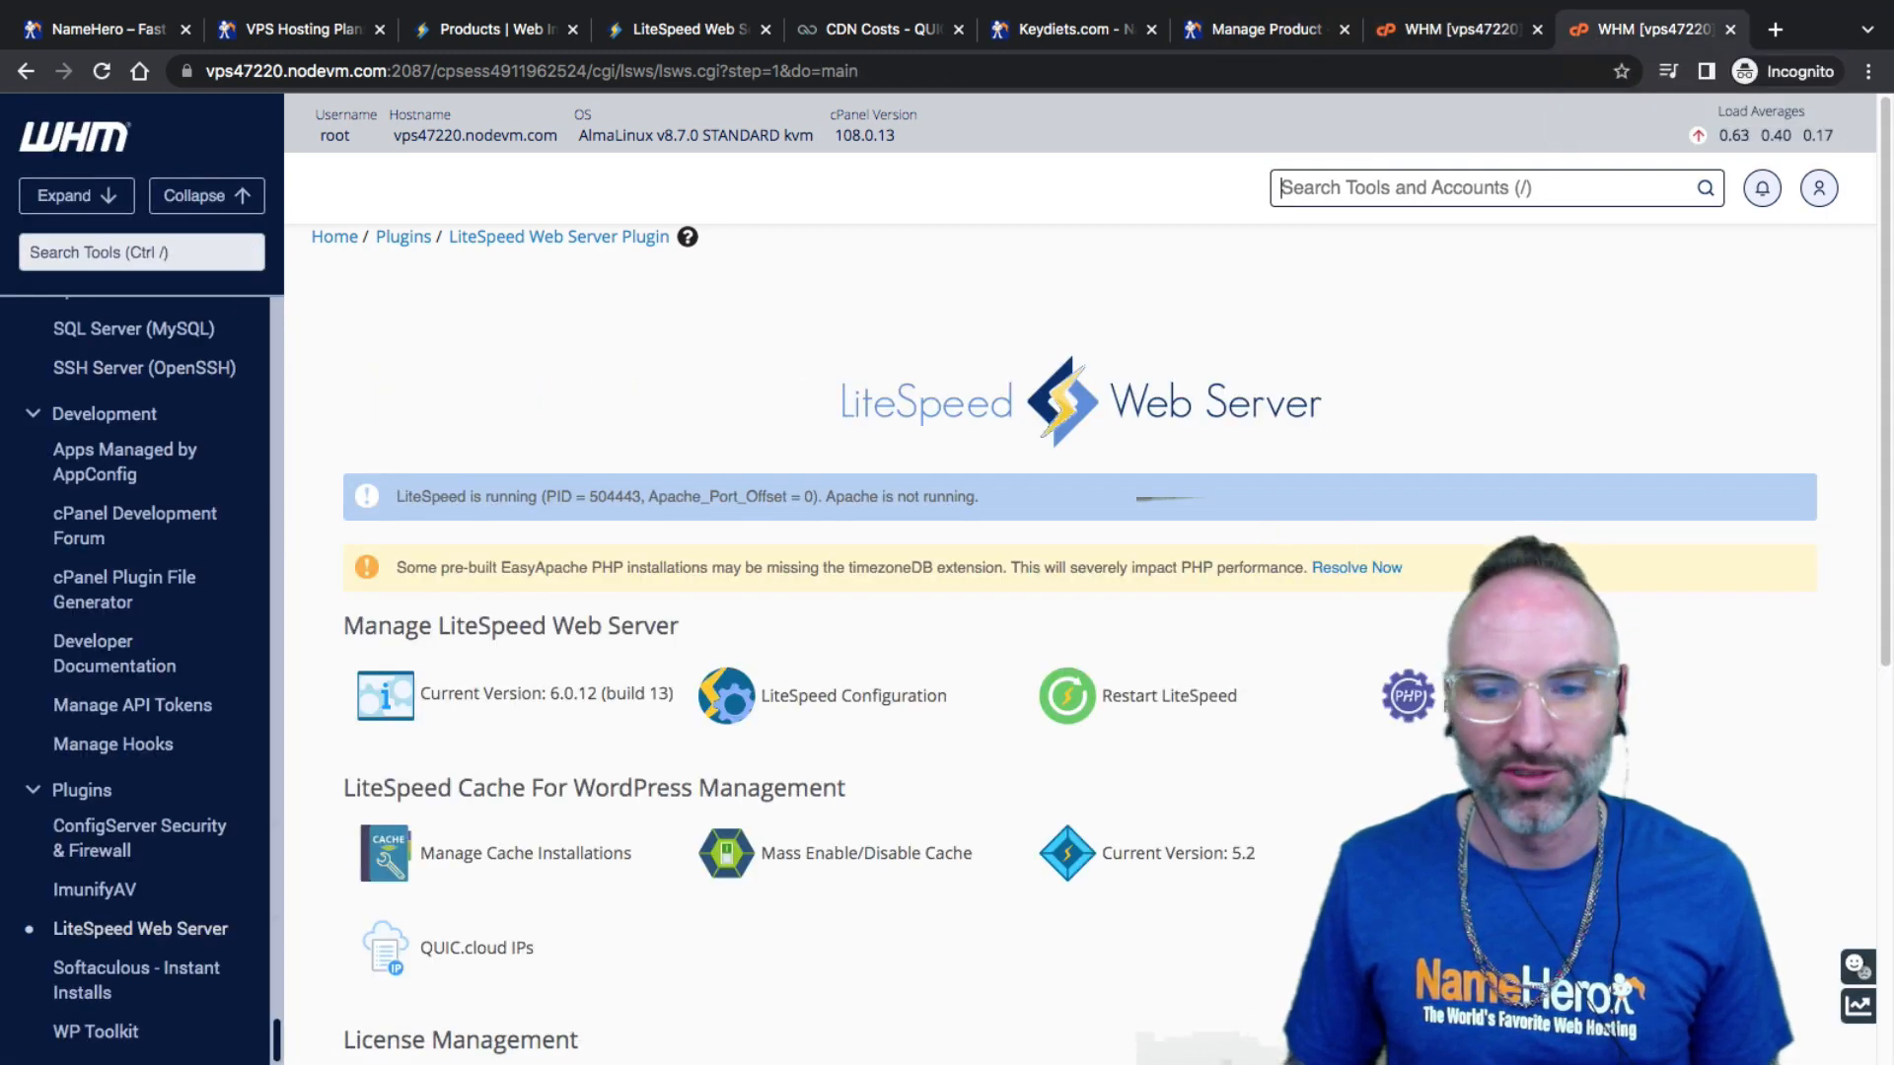
Filter the WHM tools by "apach", view the HTTP Server (Apache) restart prompt in a new tab, and close it without restarting
scroll(1302, 605, down, 3)
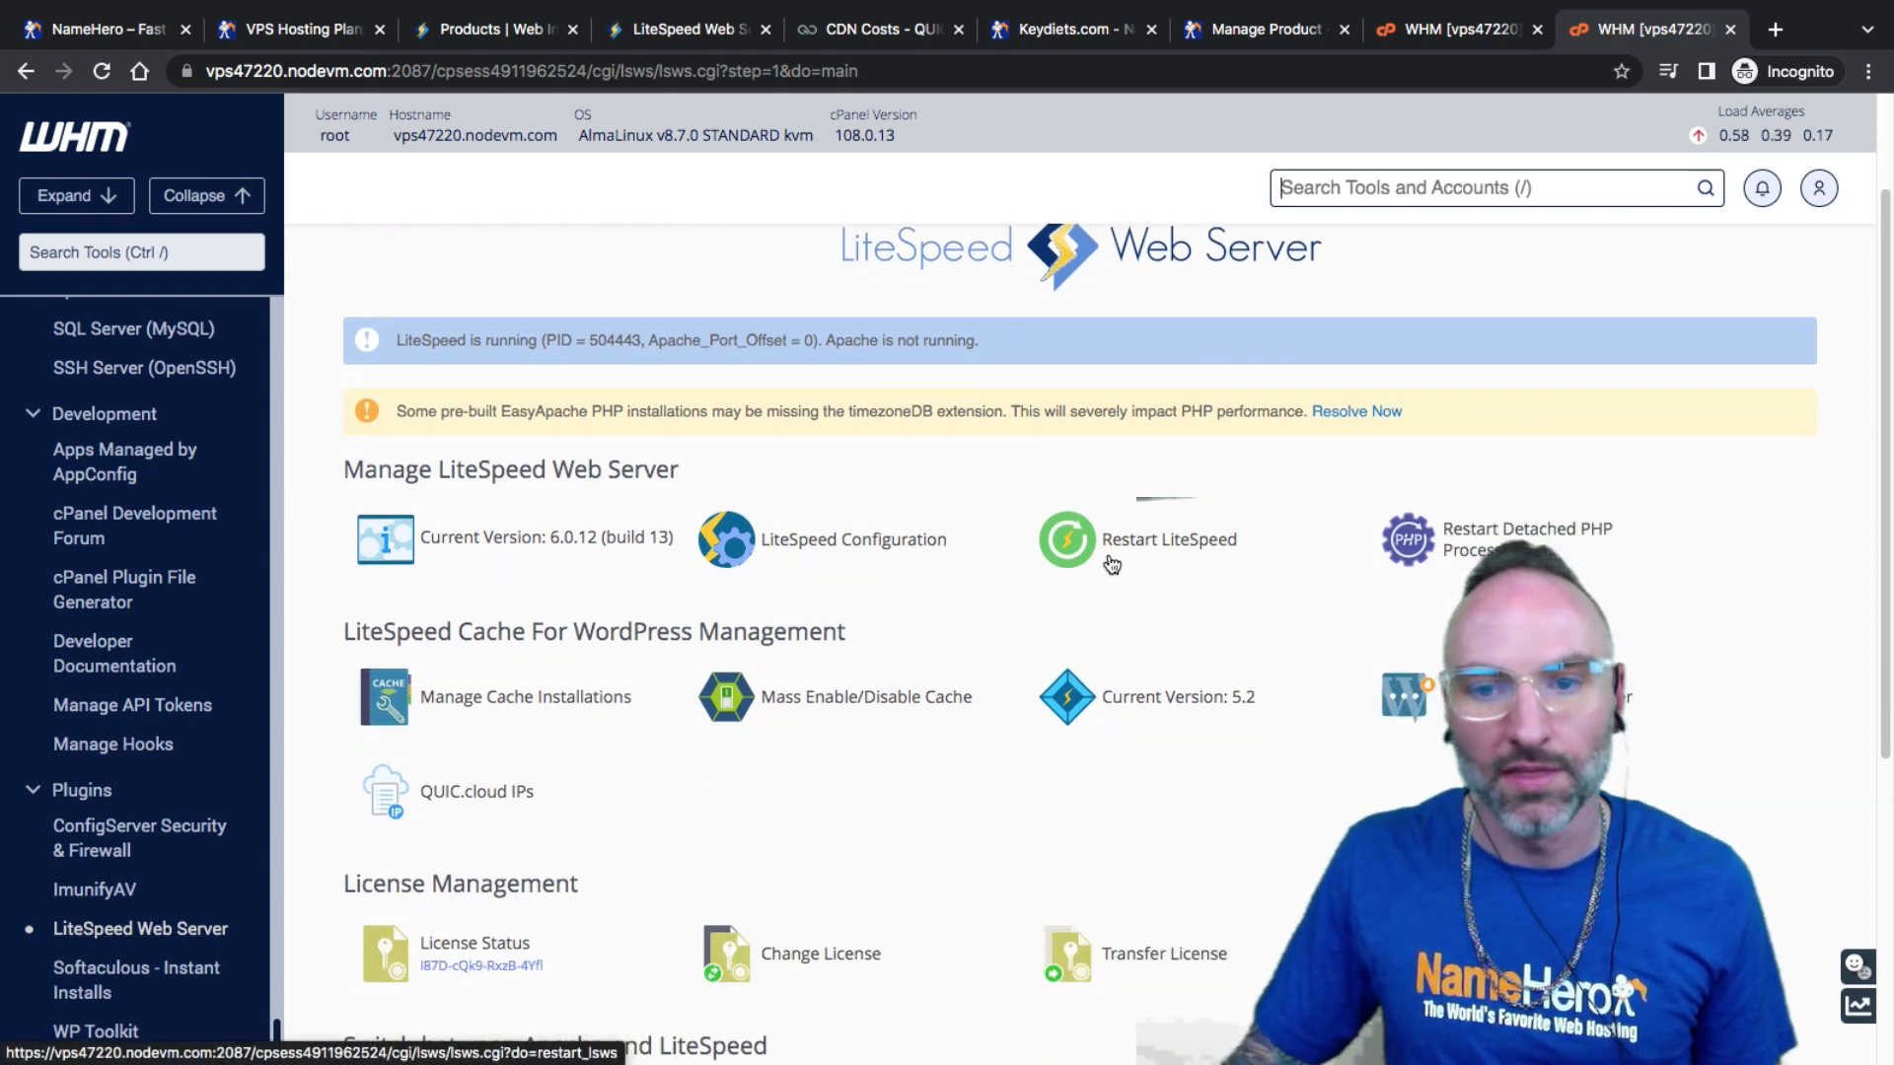
click(130, 256)
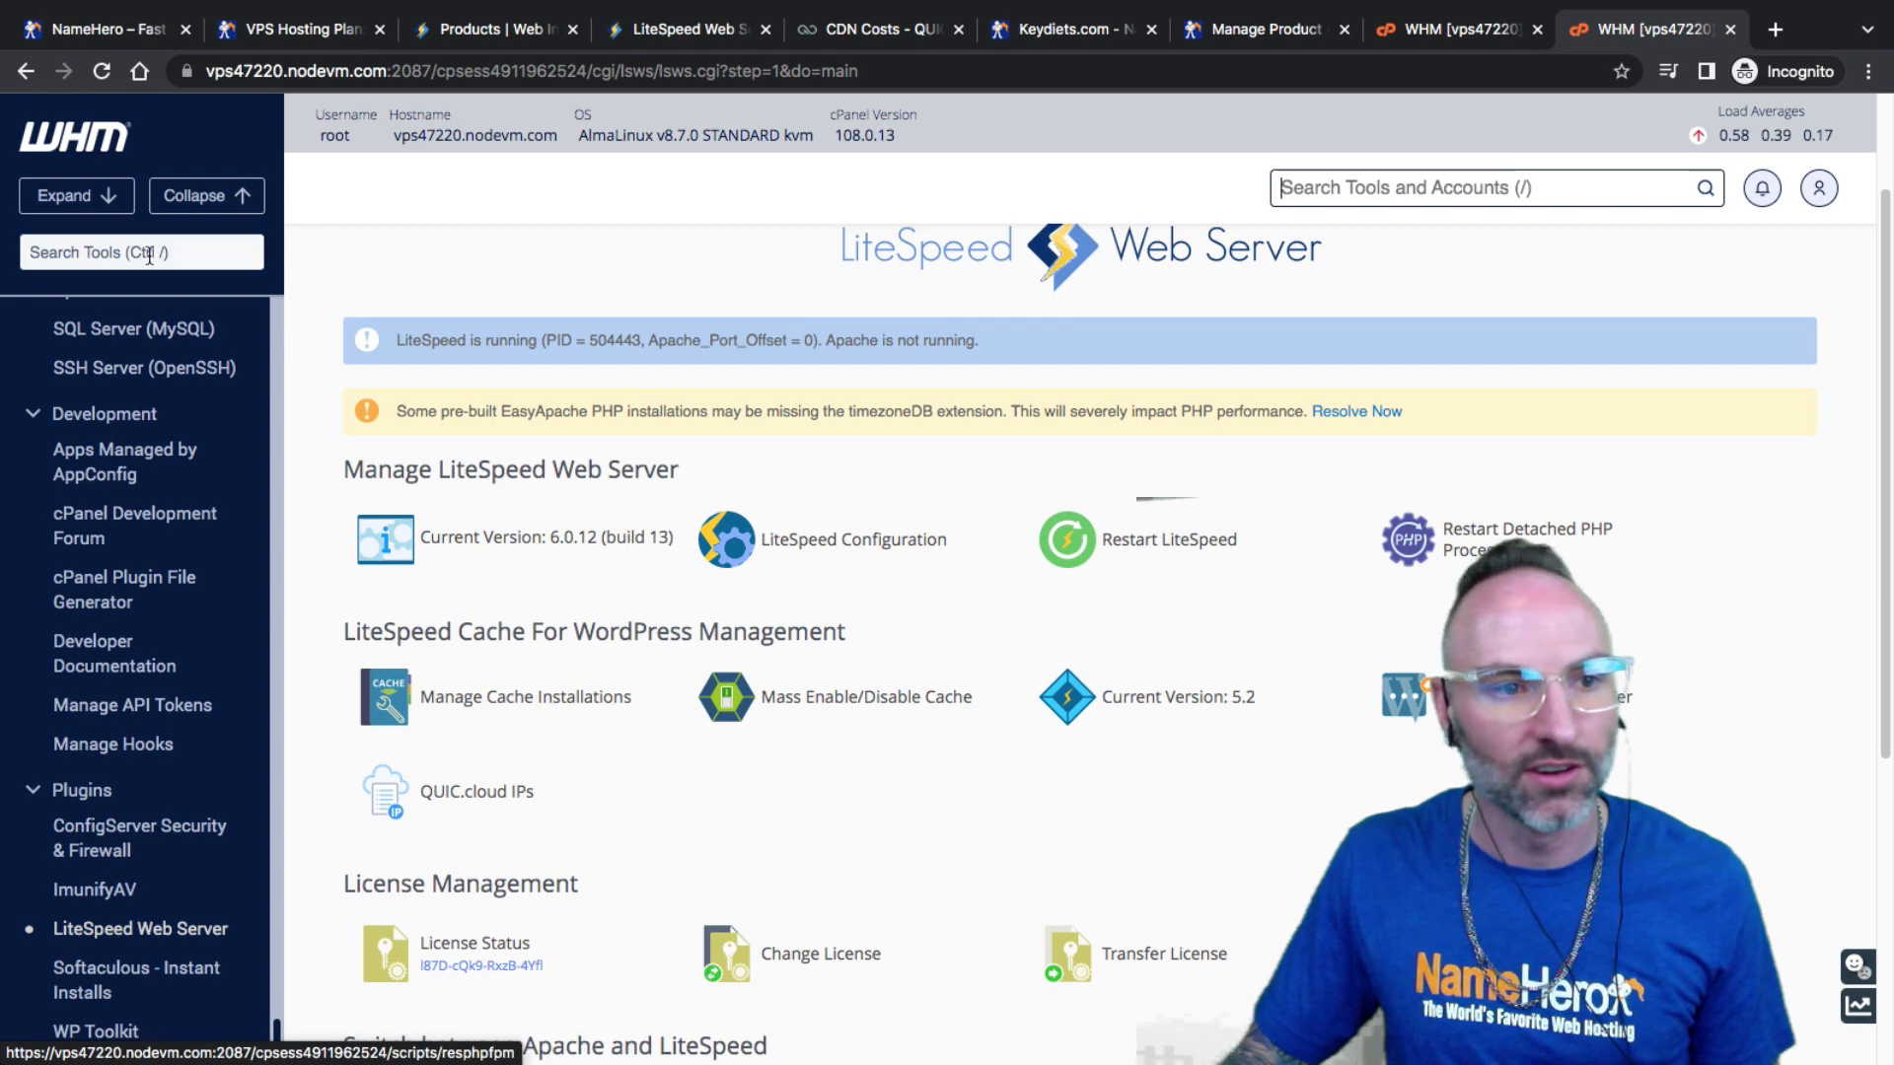
text(apach)
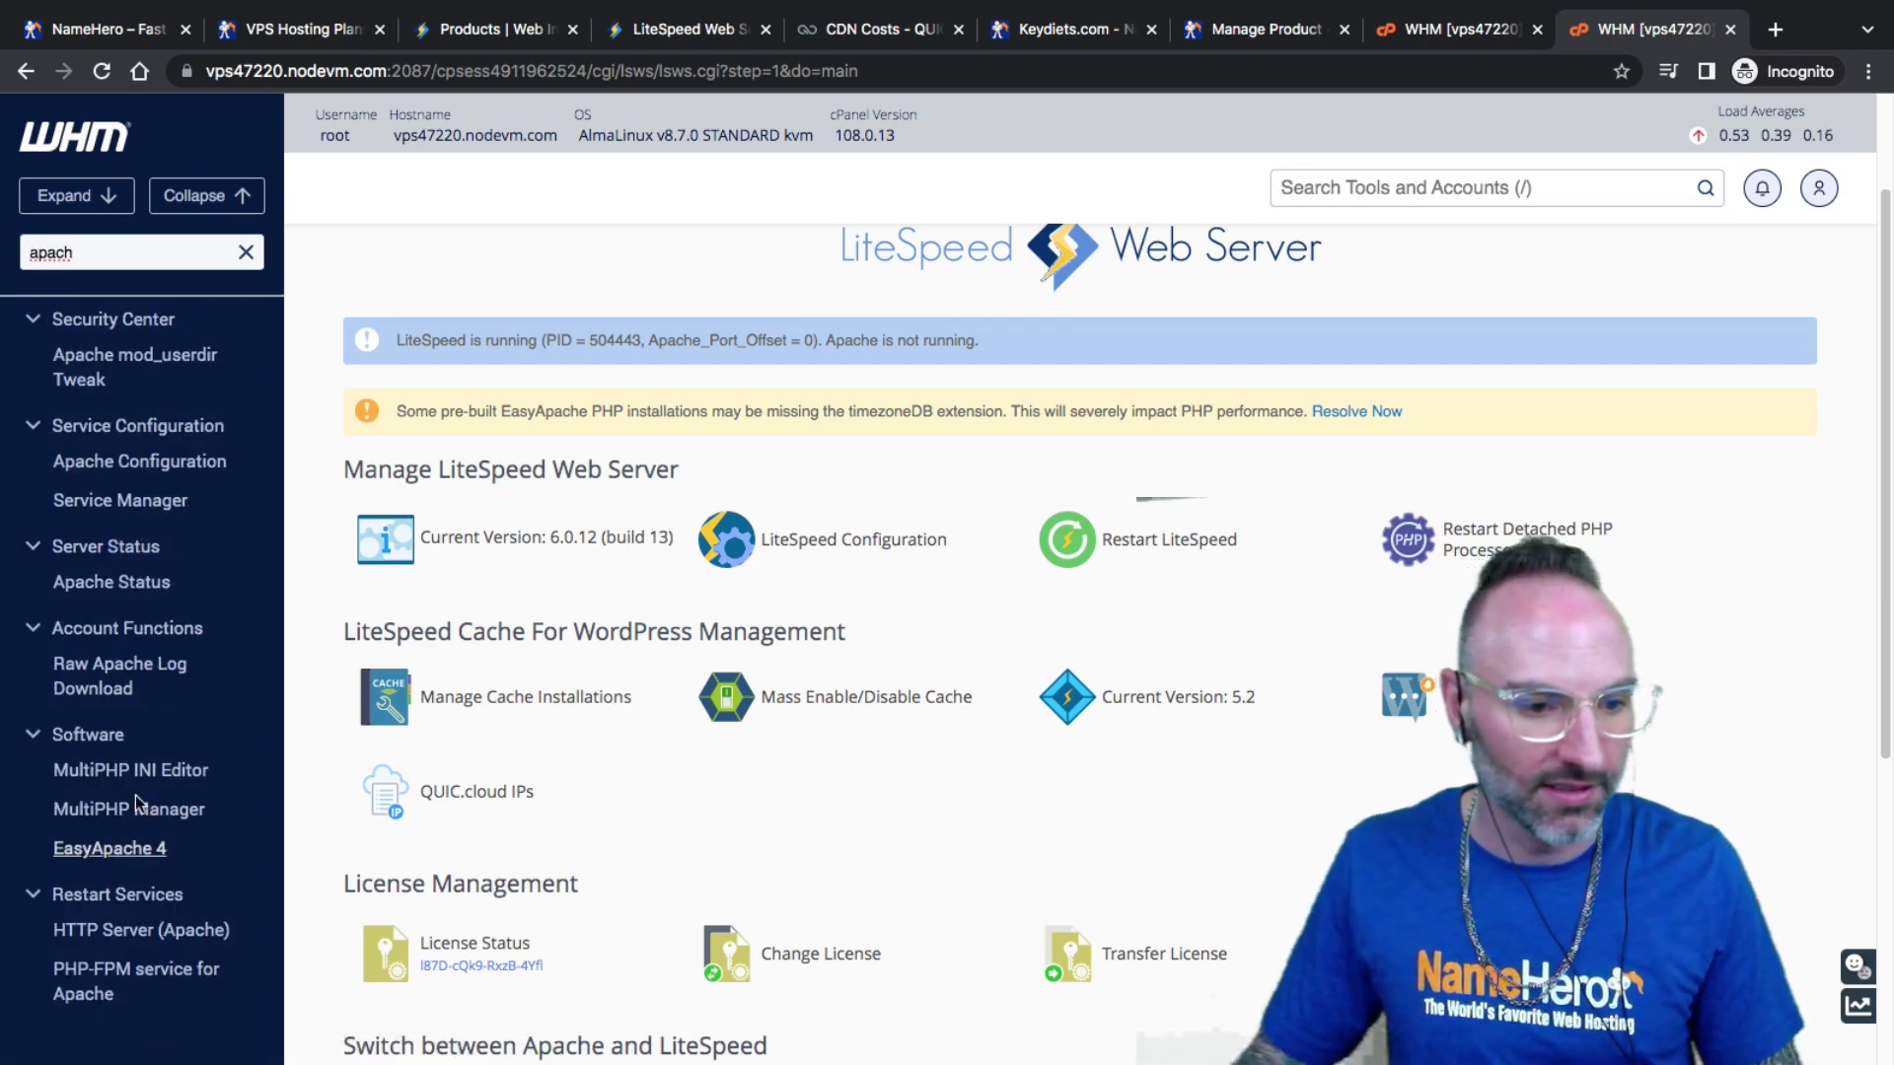
scroll(133, 942, down, 2)
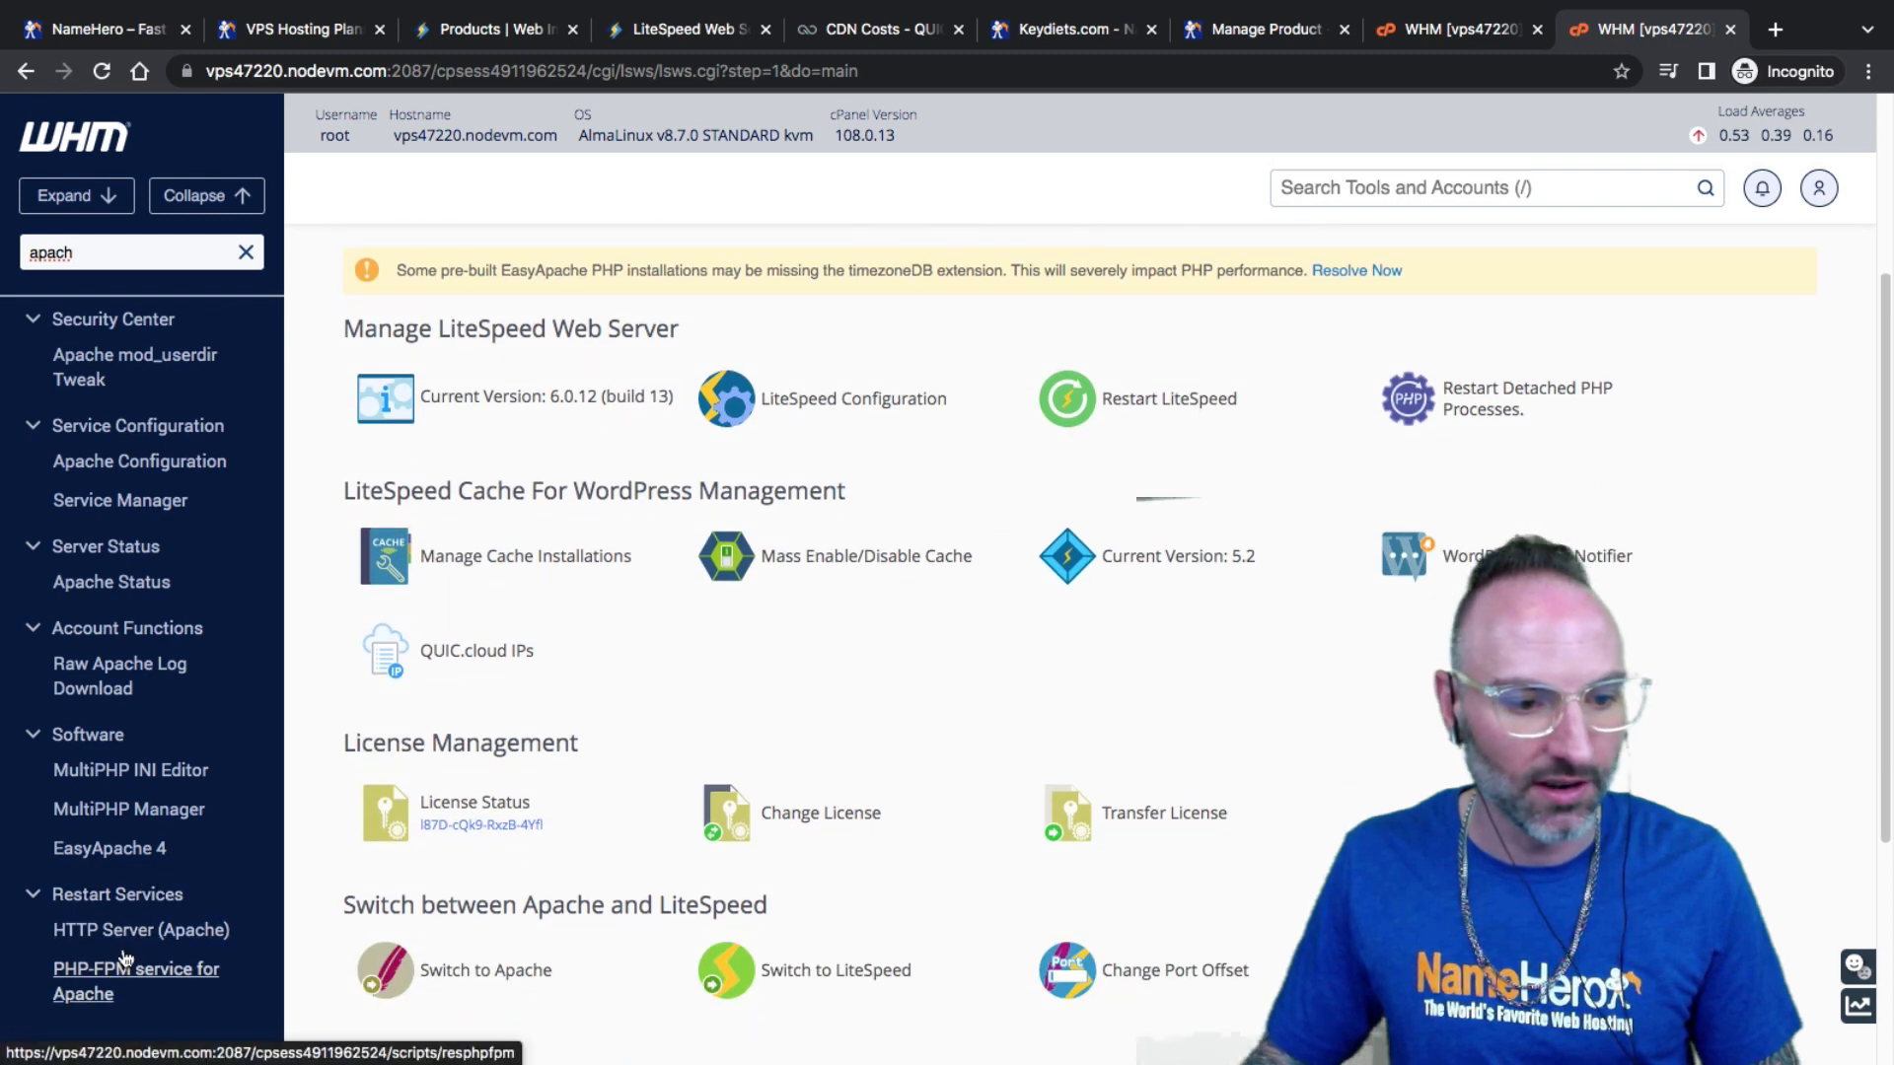
middle_click(122, 933)
click(1642, 44)
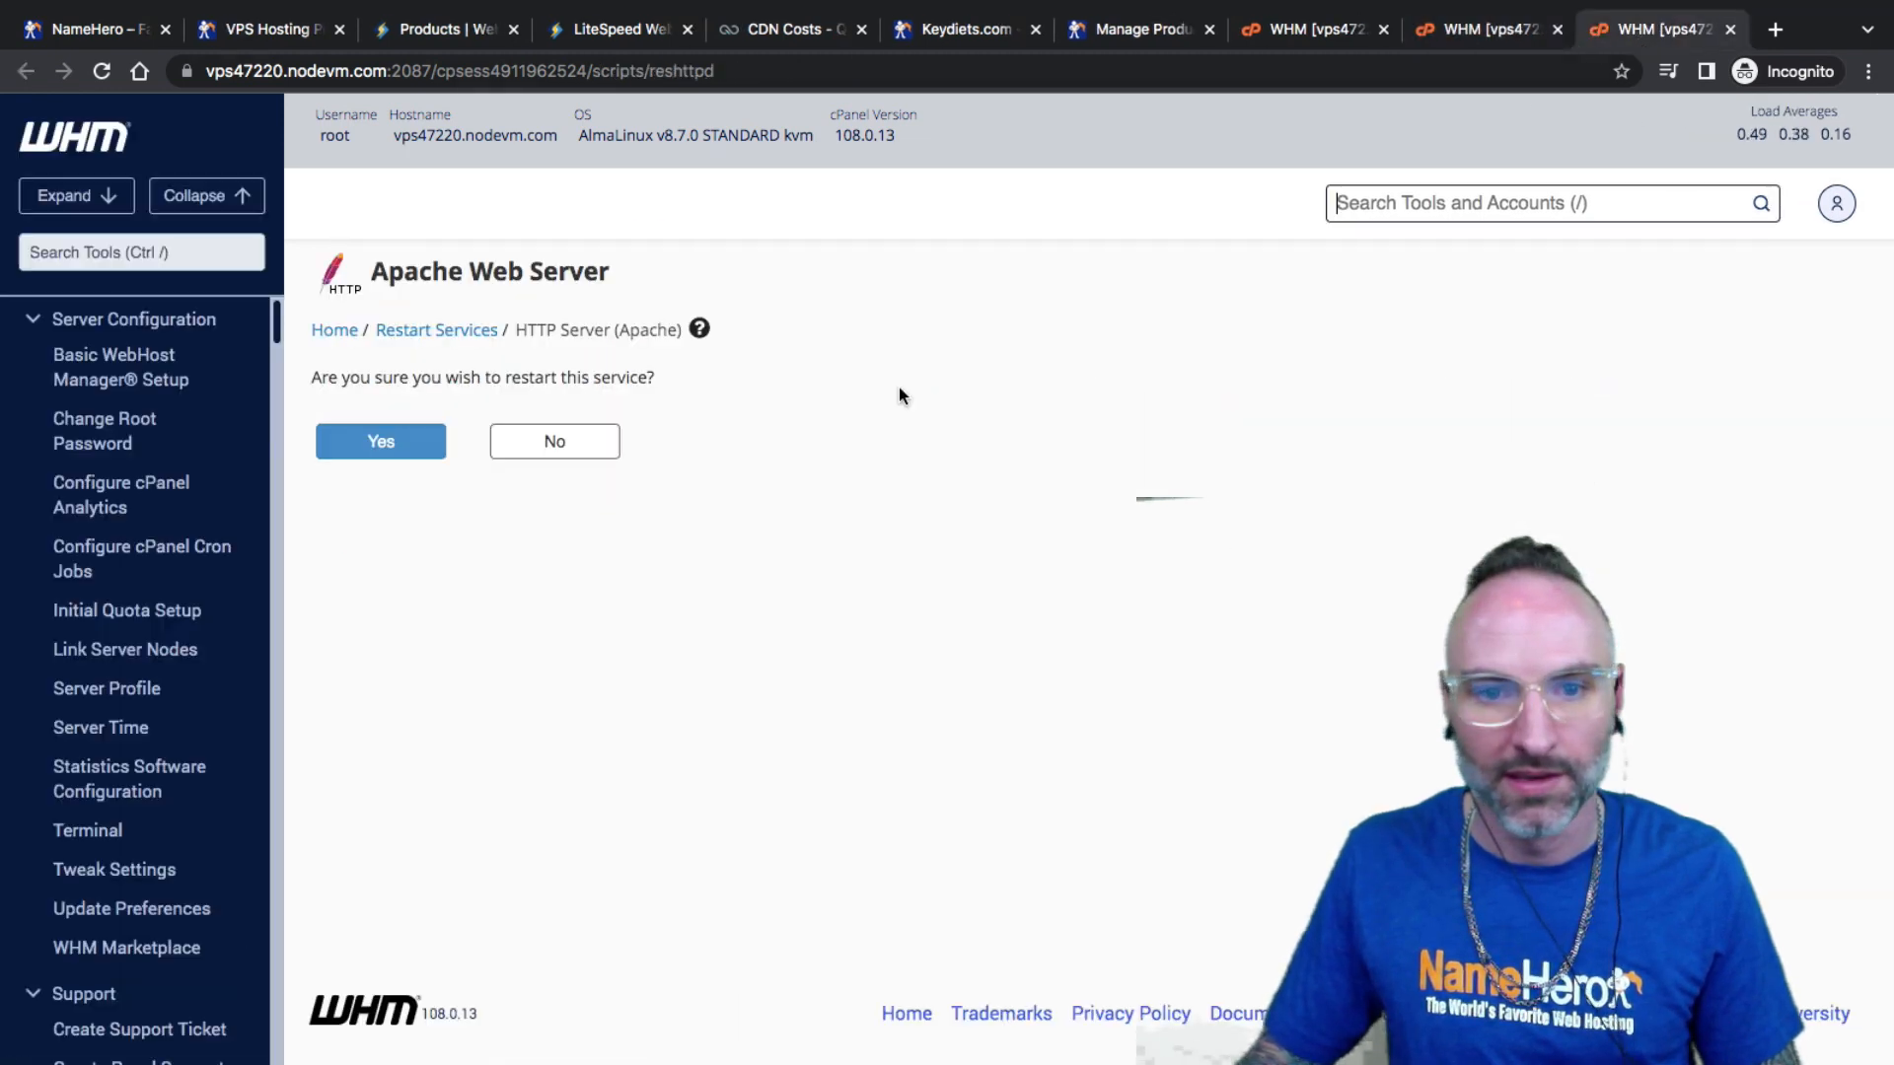
drag(600, 379, 337, 372)
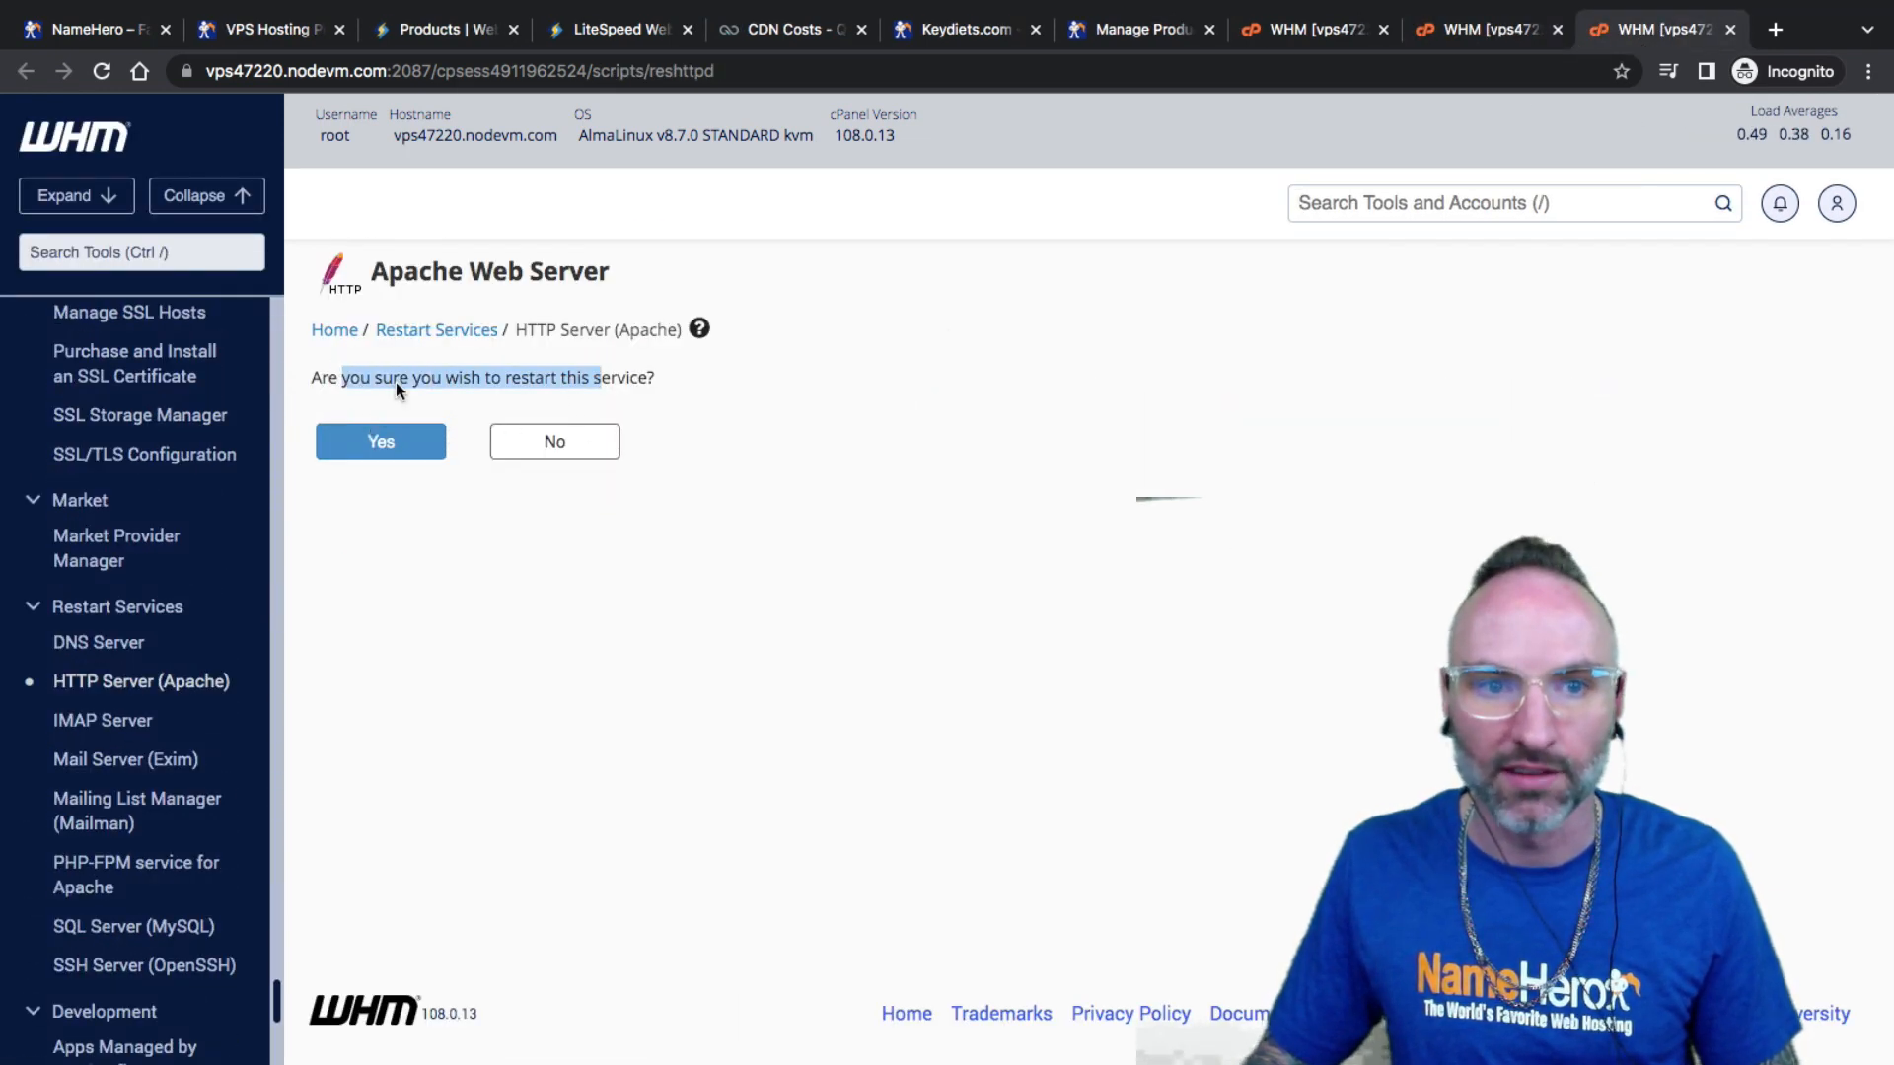
click(1731, 29)
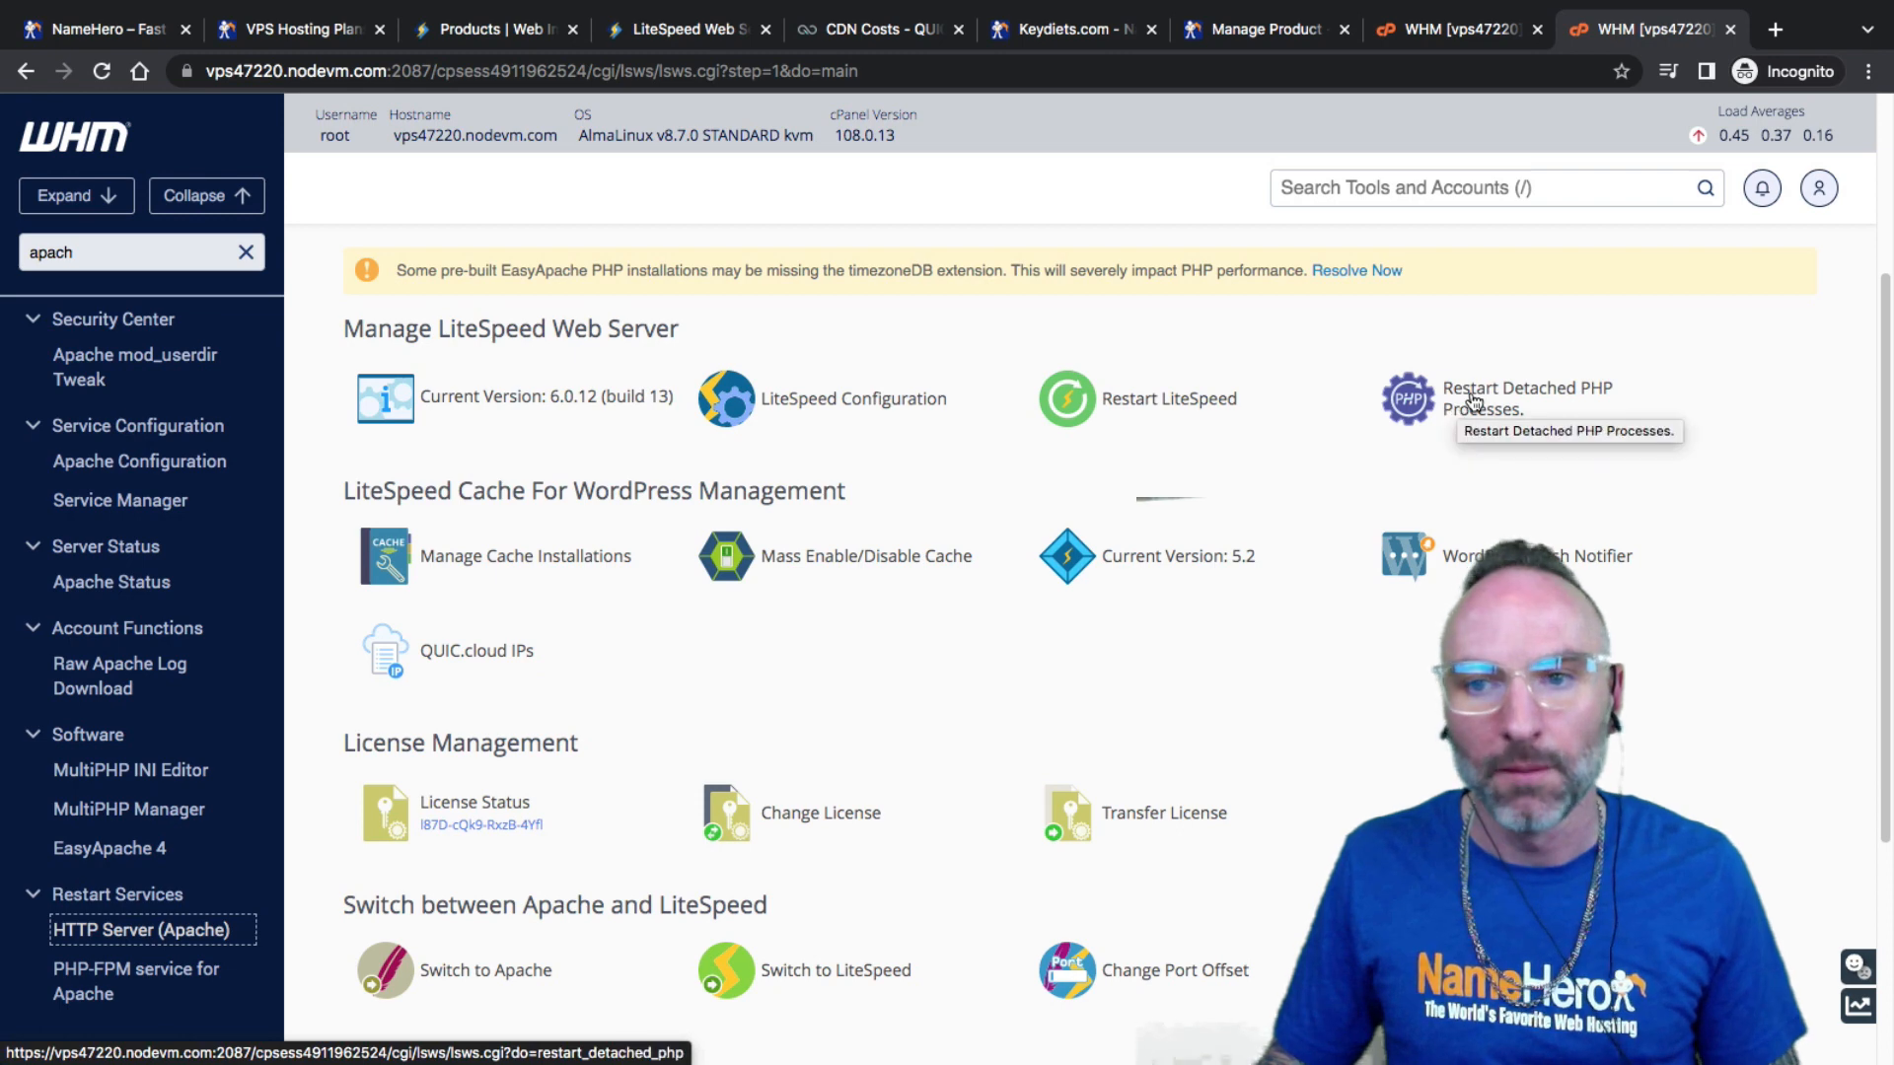
Open Restart Detached PHP Processes in a new tab, read its confirmation text, and close it without restarting
click(1452, 419)
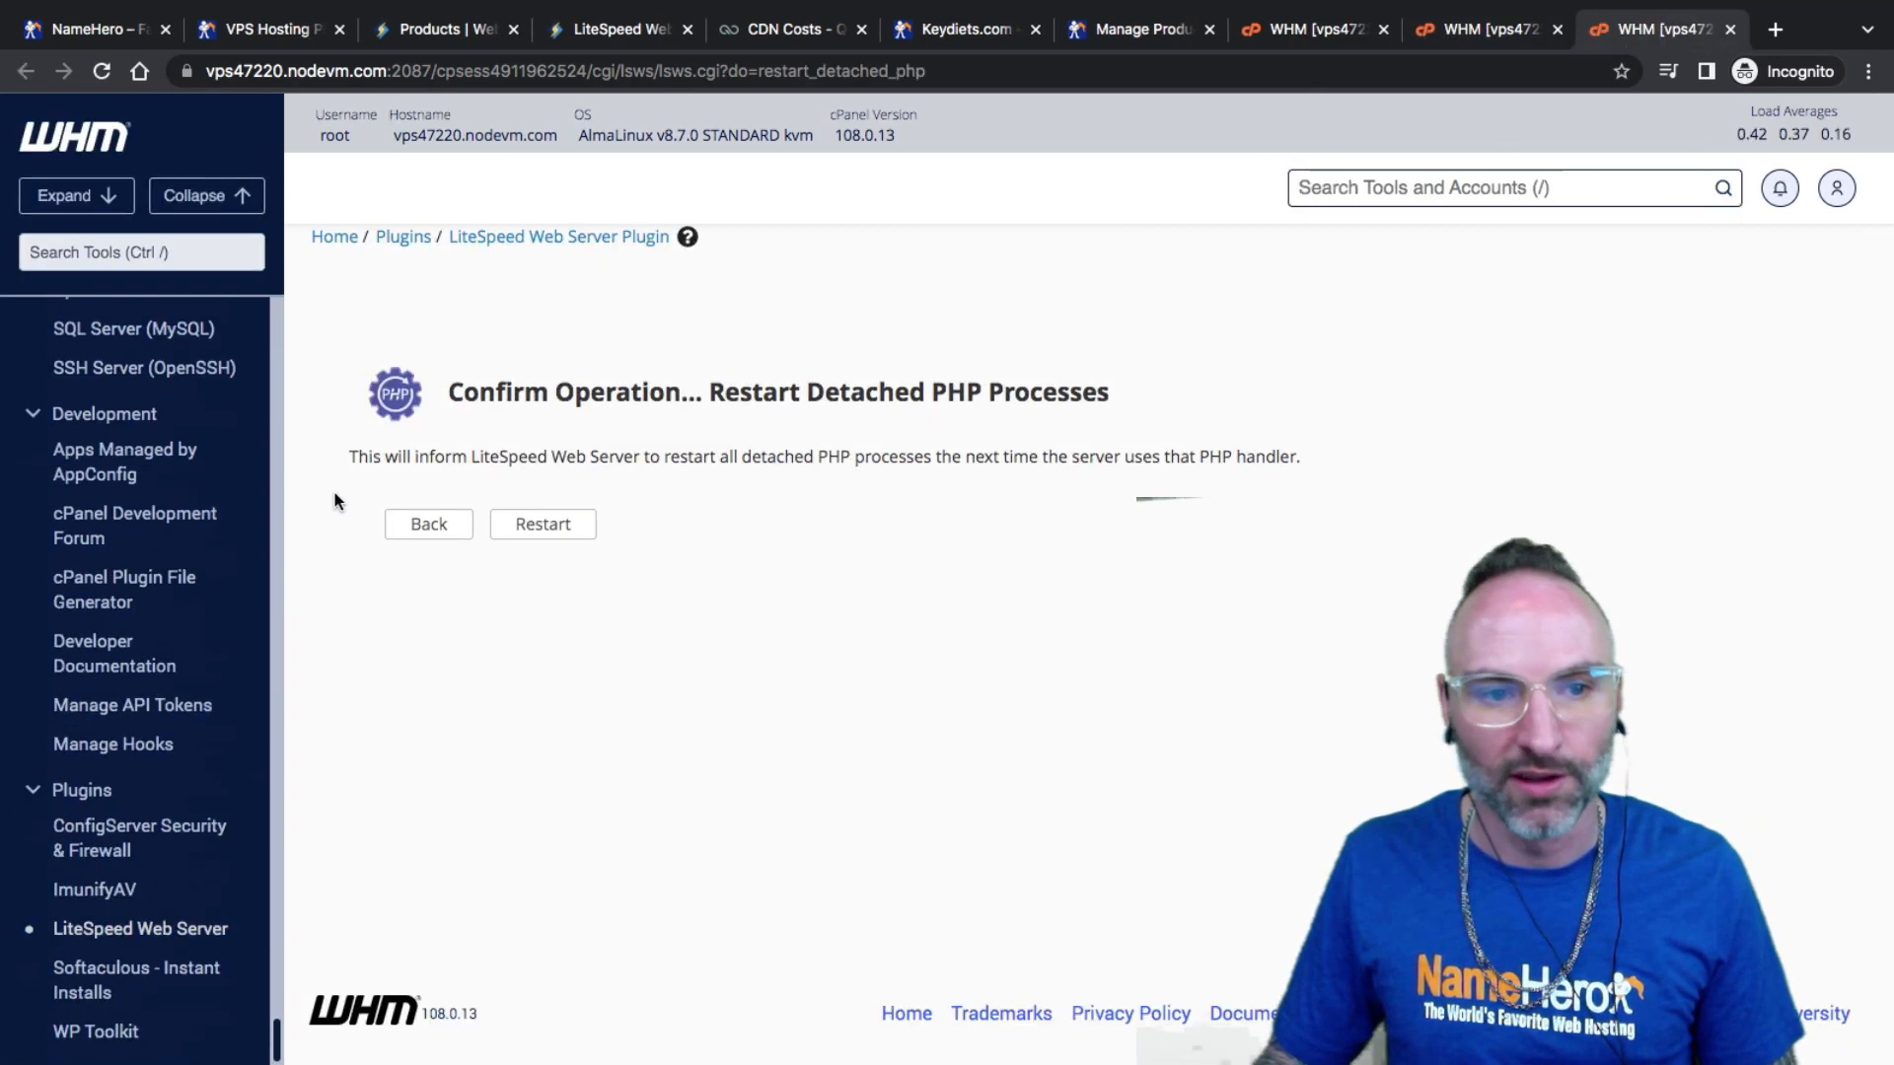
drag(618, 462, 797, 459)
click(795, 456)
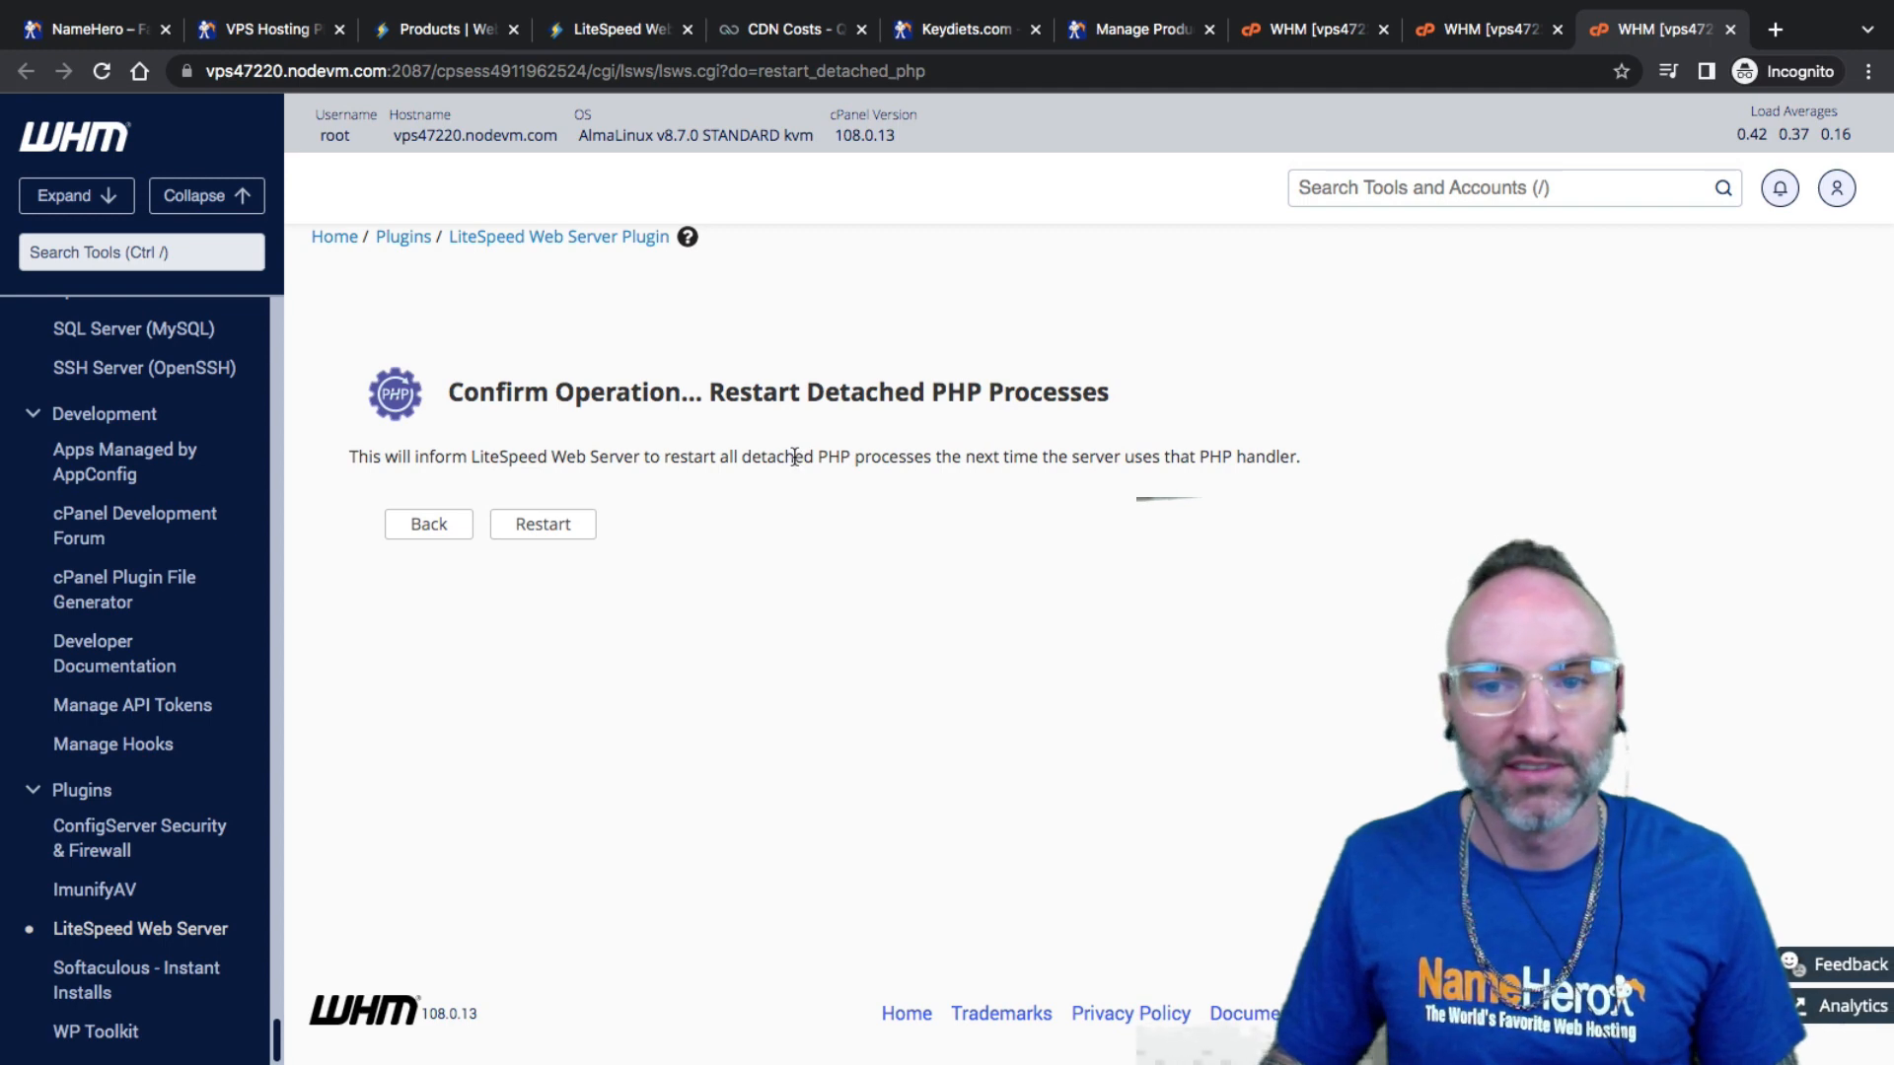
drag(409, 457, 683, 457)
click(712, 457)
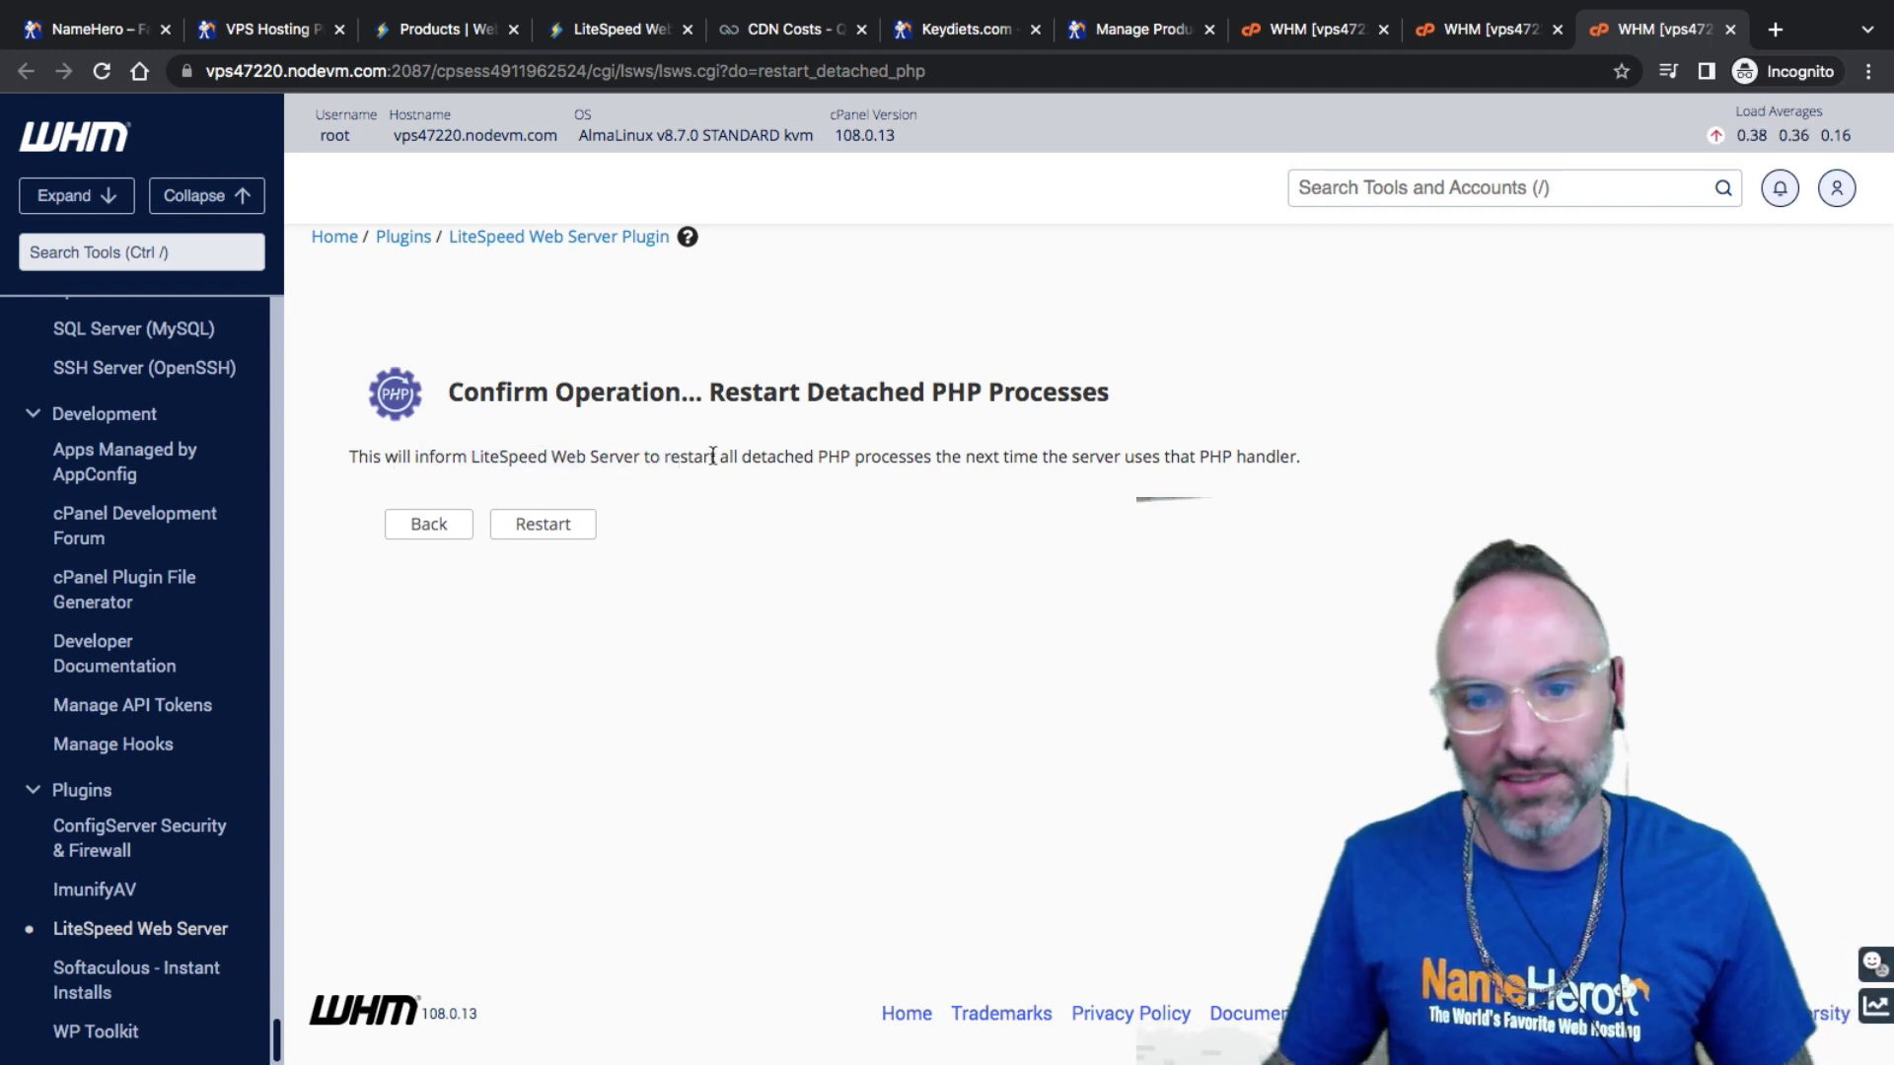
drag(1073, 452, 1112, 452)
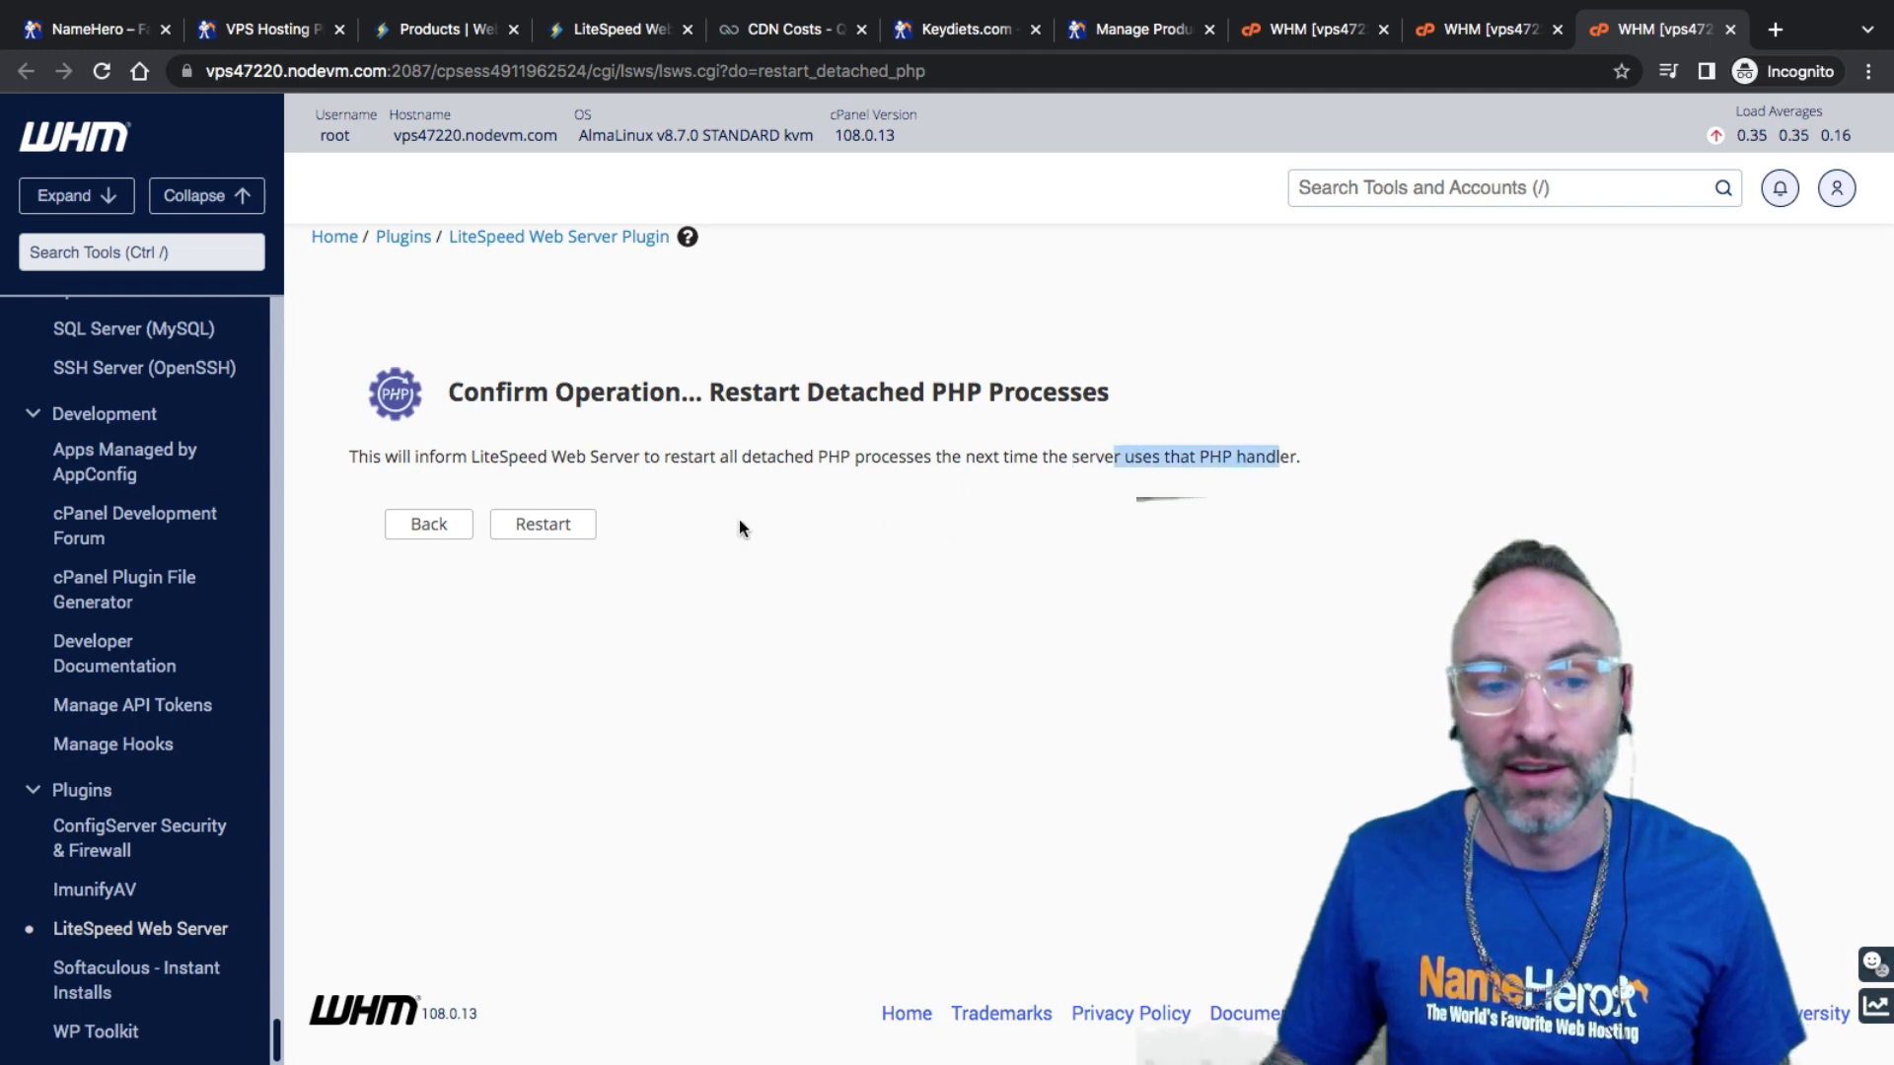
click(1730, 30)
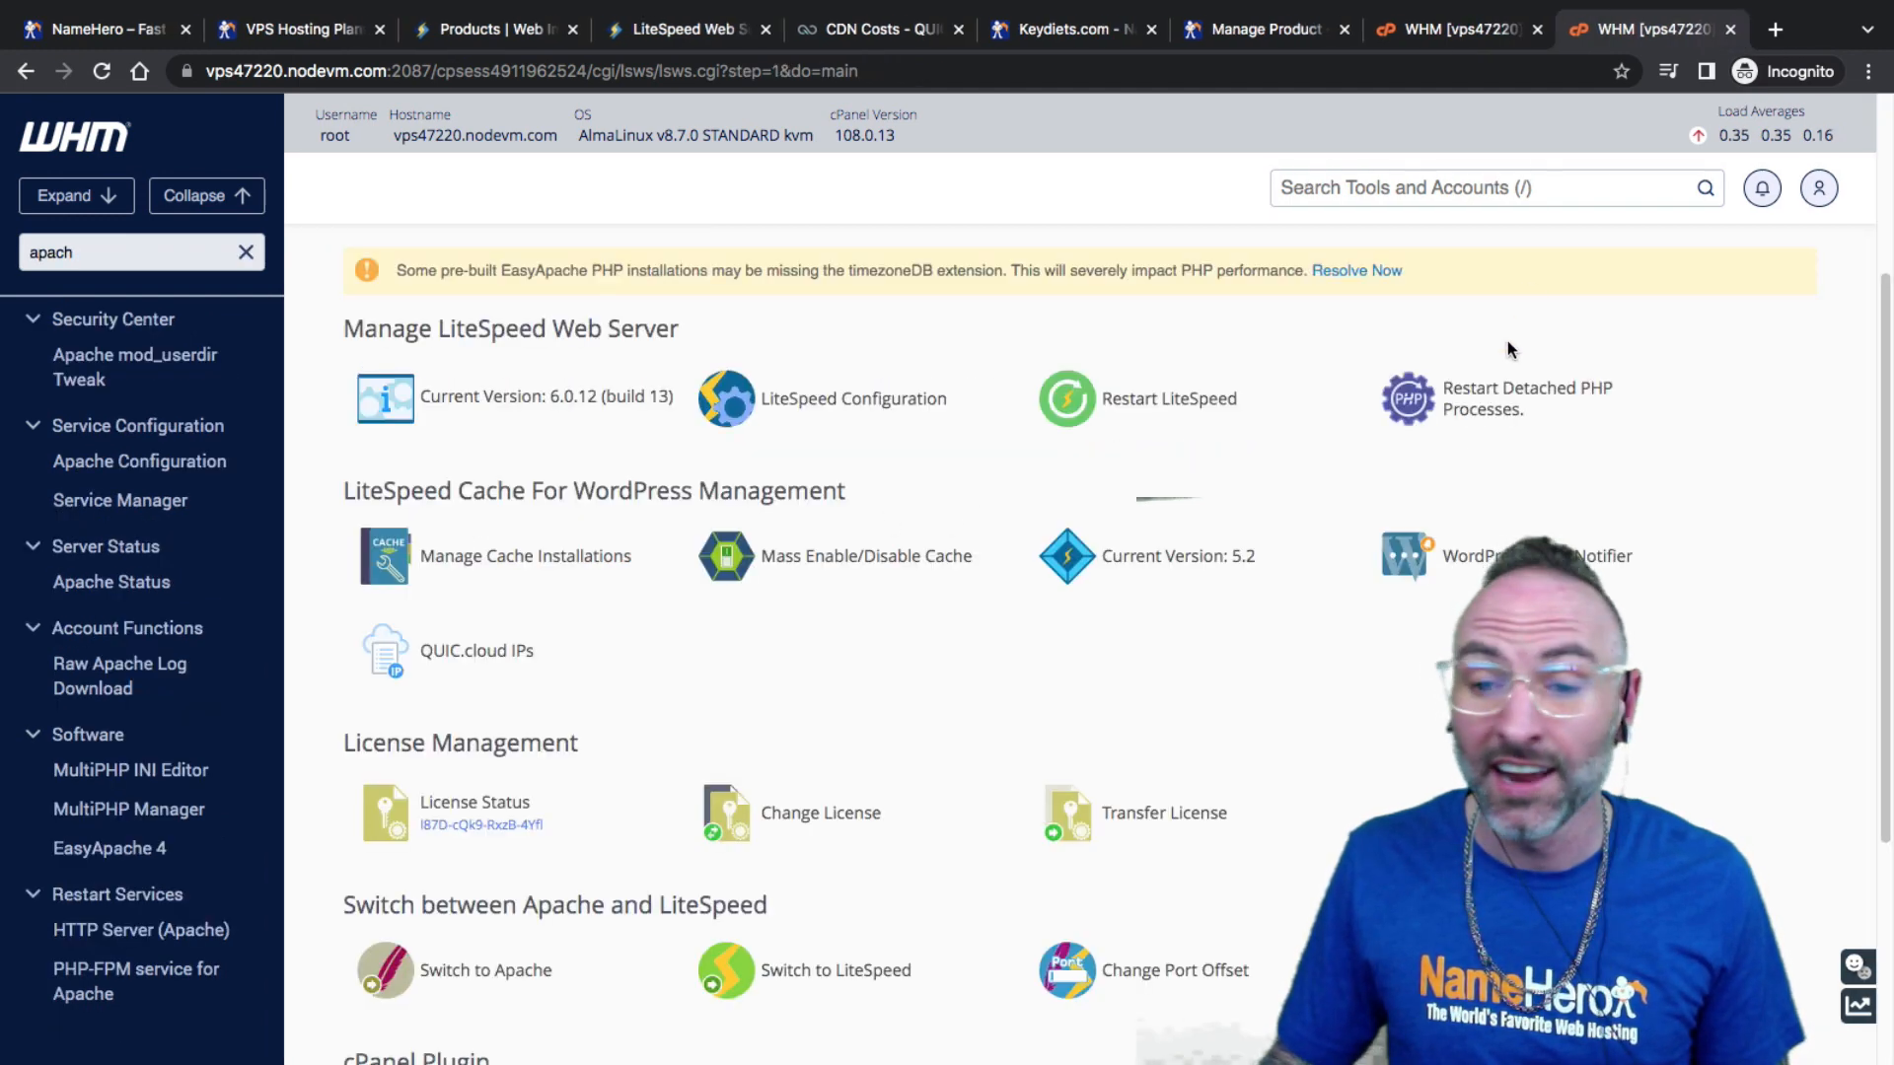
View the Manage Cache Installations page for LiteSpeed Cache in a new tab, check its installations table, and return to the plugin's tab
scroll(439, 554, down, 1)
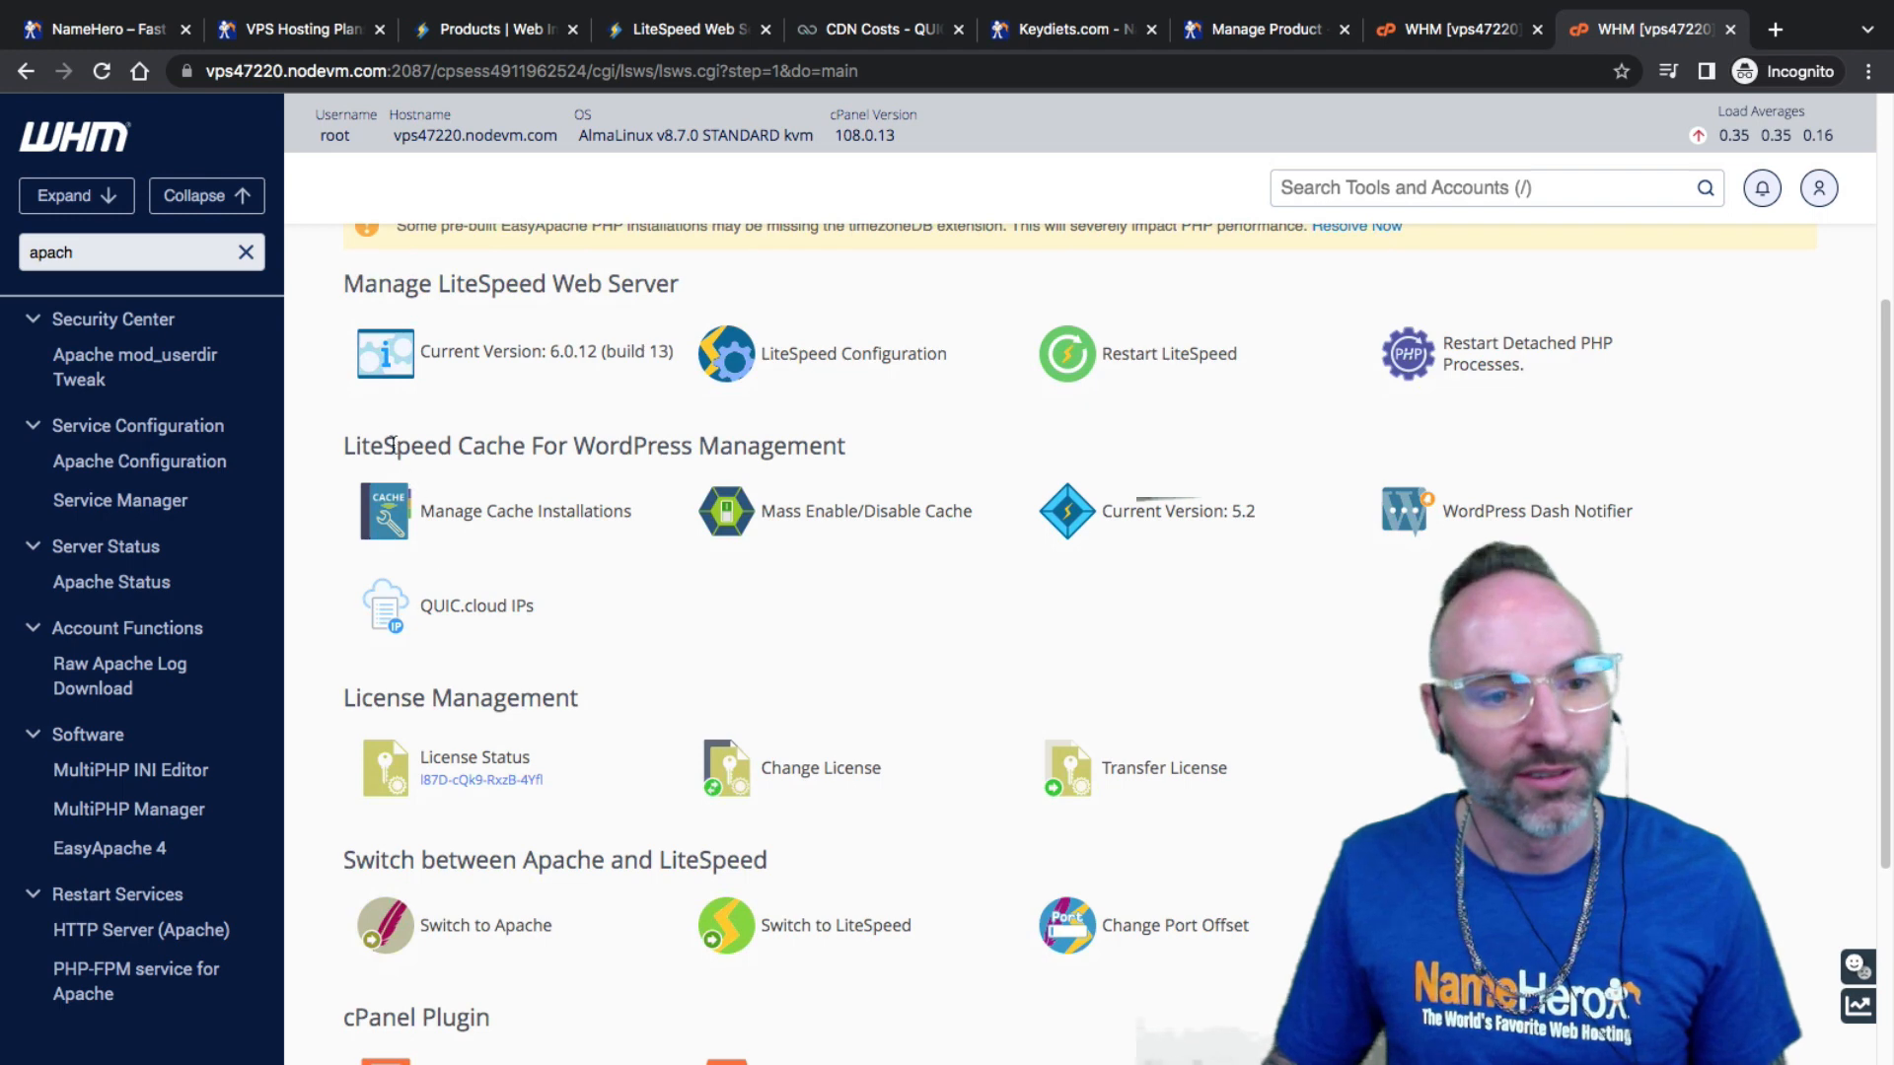
drag(410, 446, 837, 444)
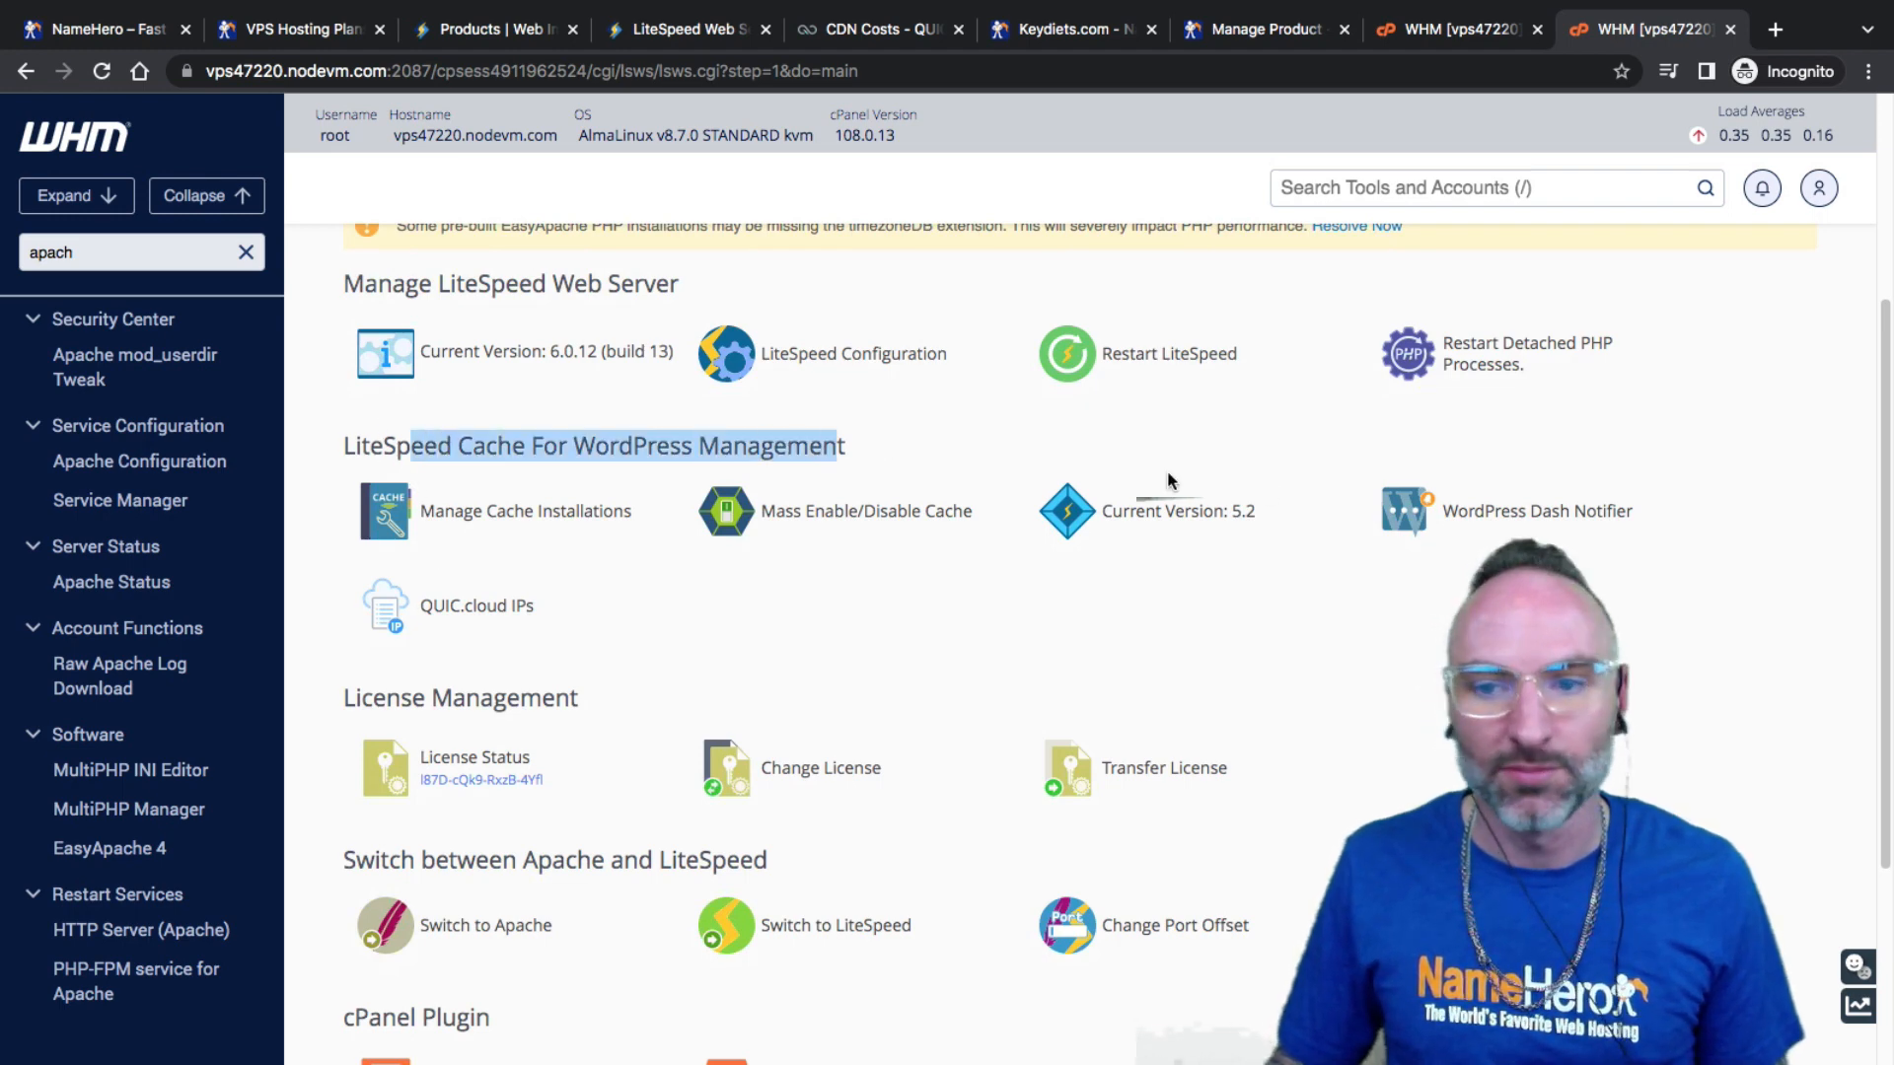
scroll(396, 358, down, 2)
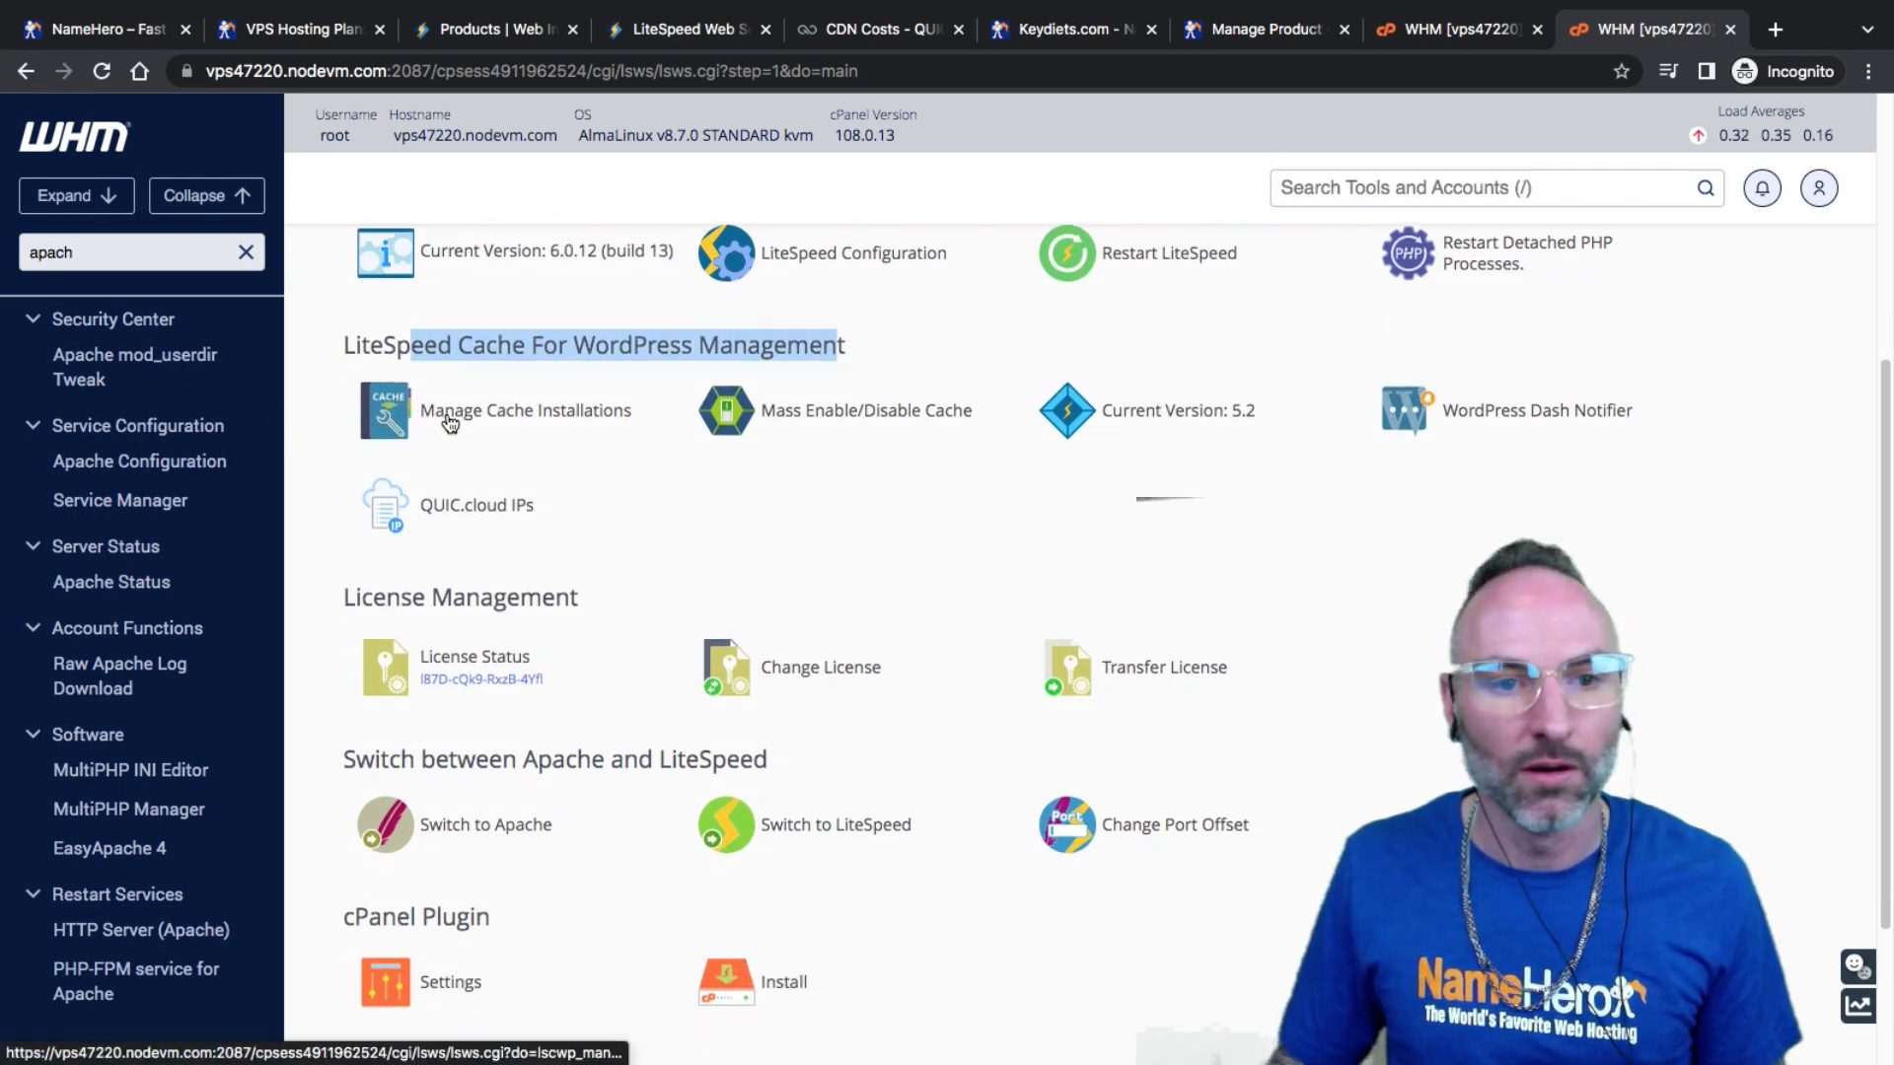
click(419, 405)
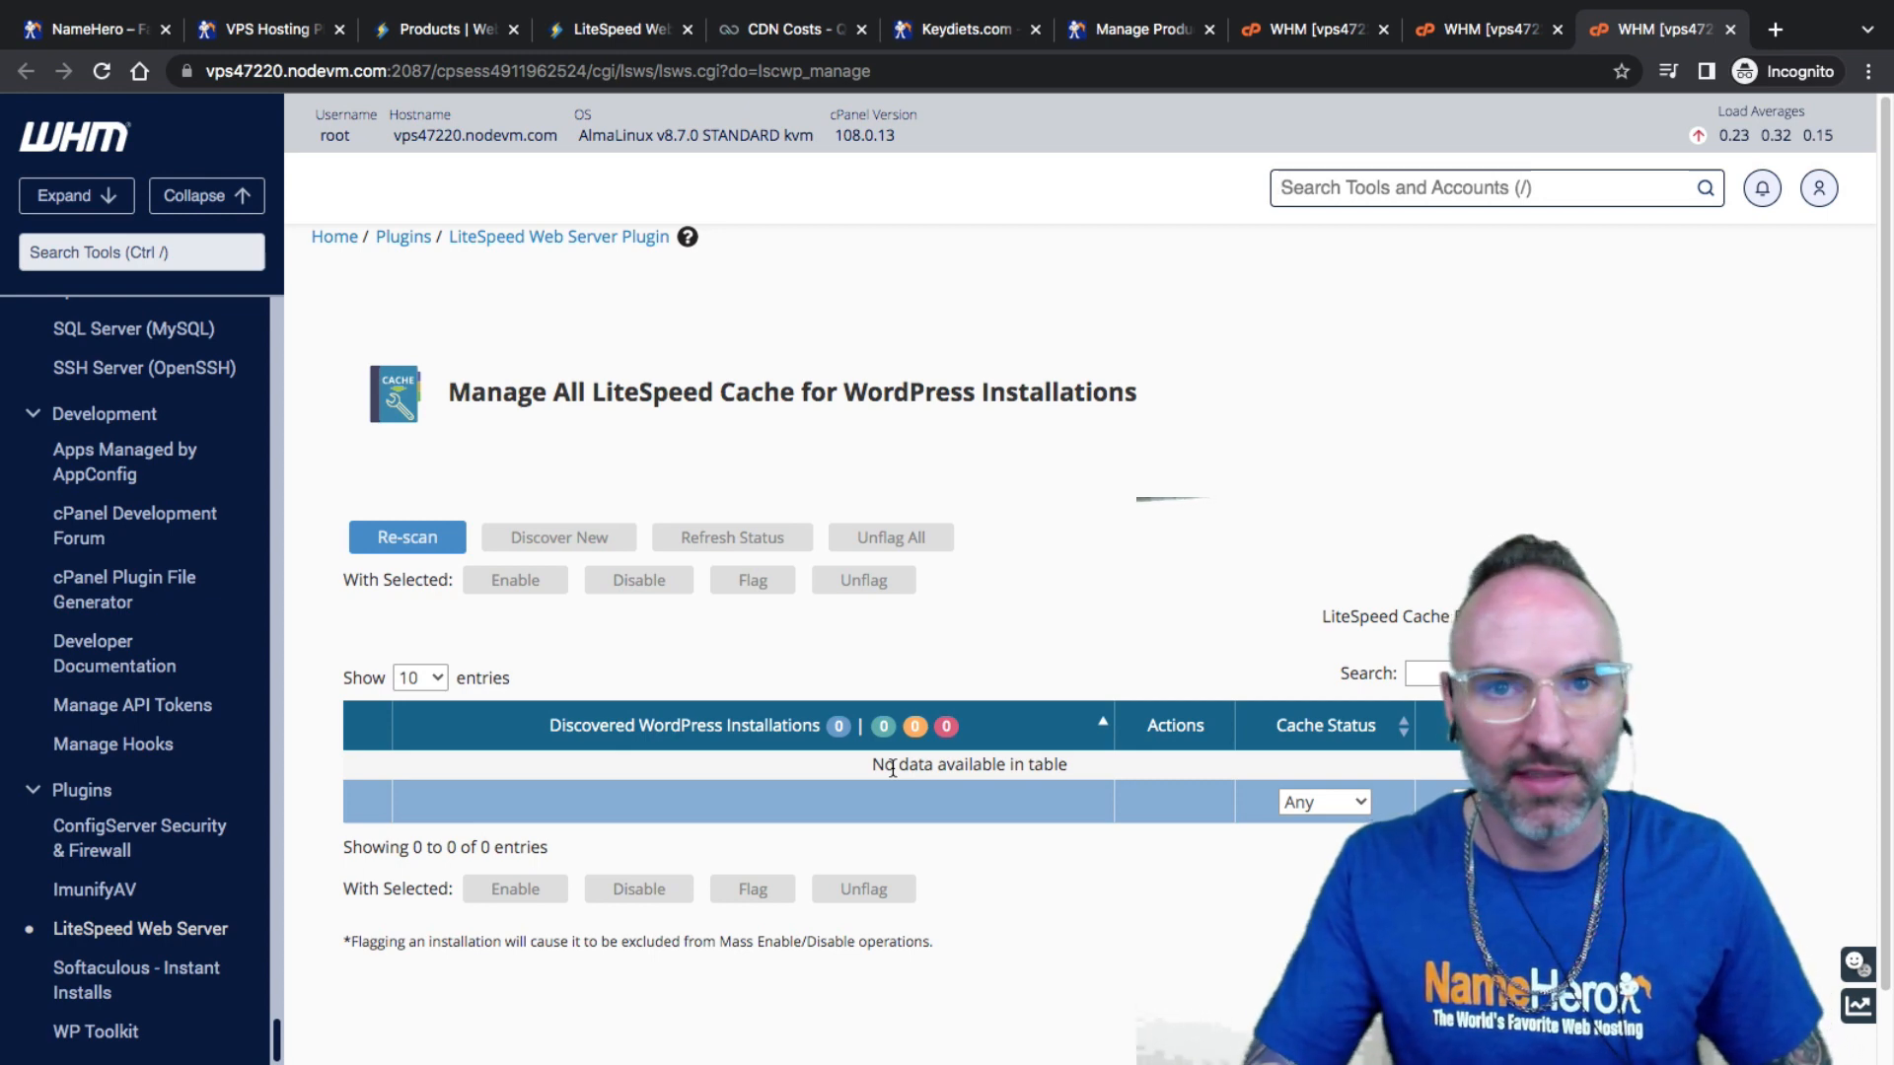
drag(894, 768, 969, 768)
click(969, 767)
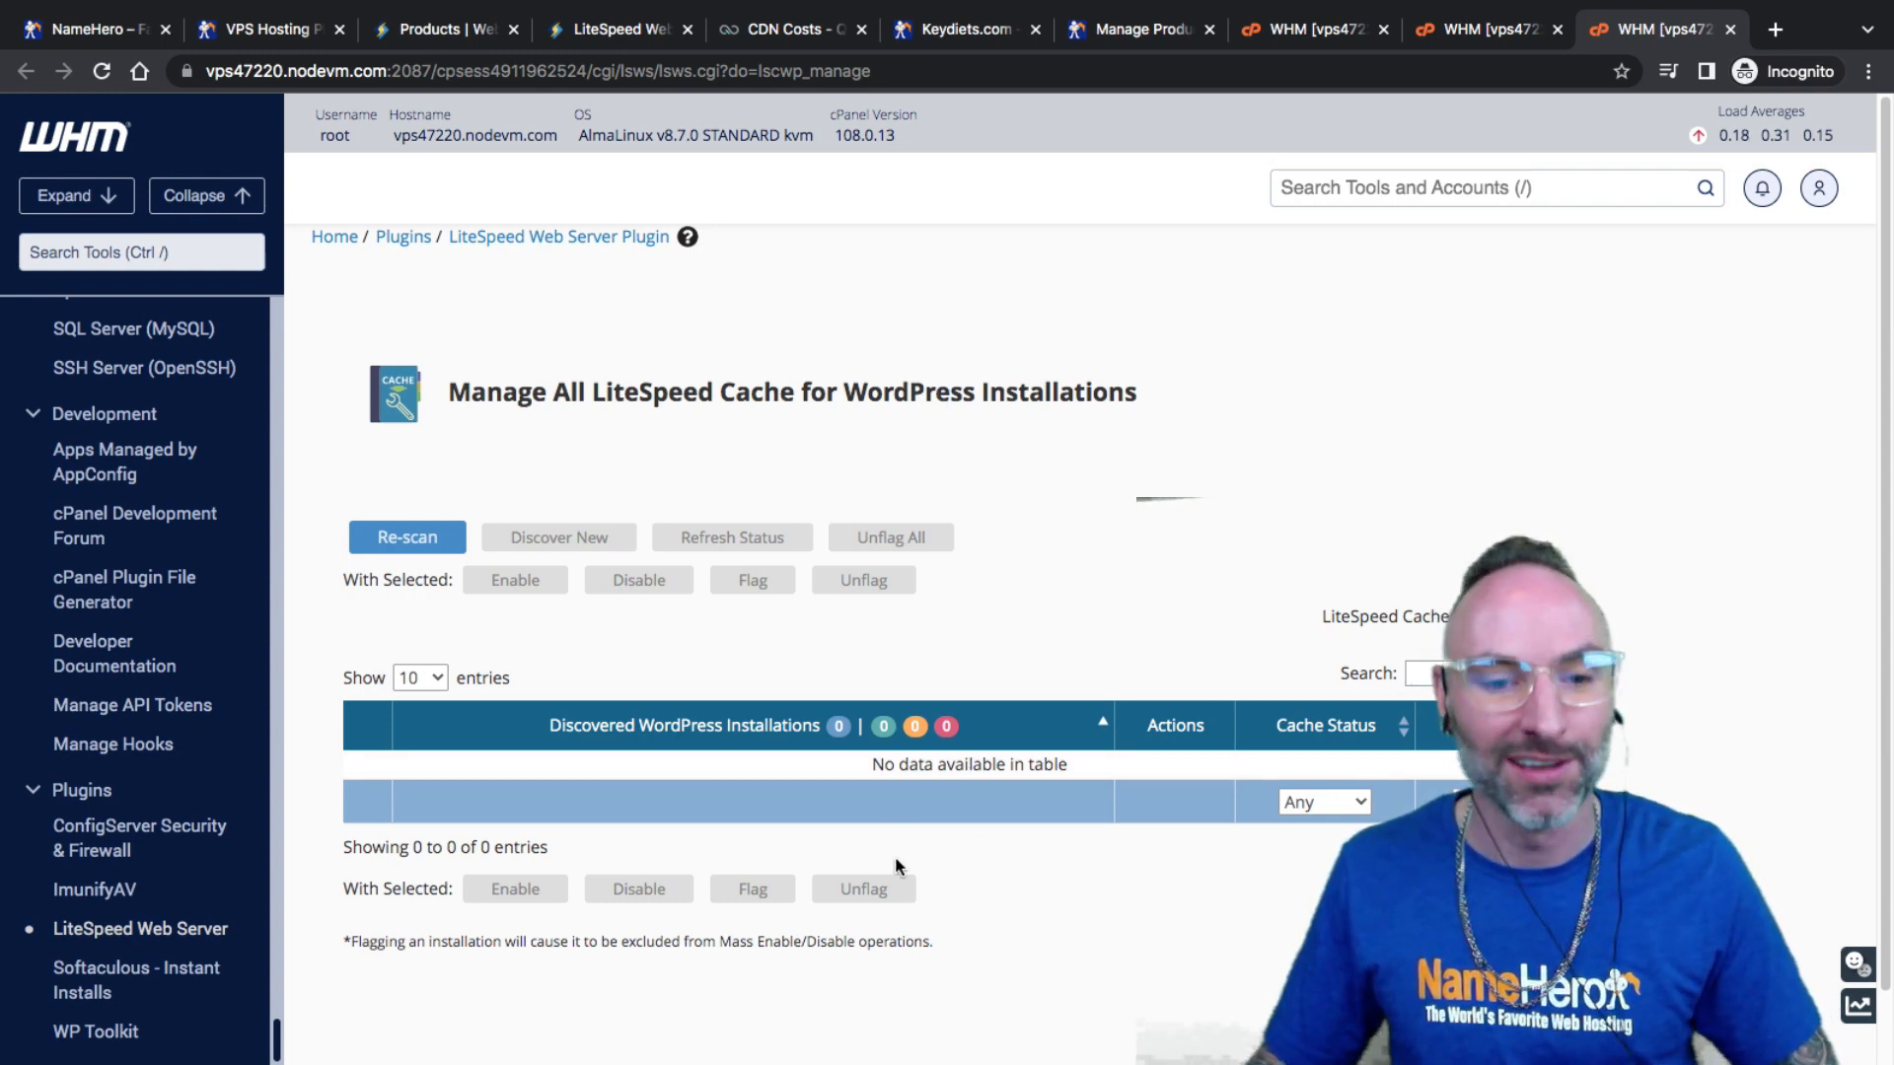
click(1496, 32)
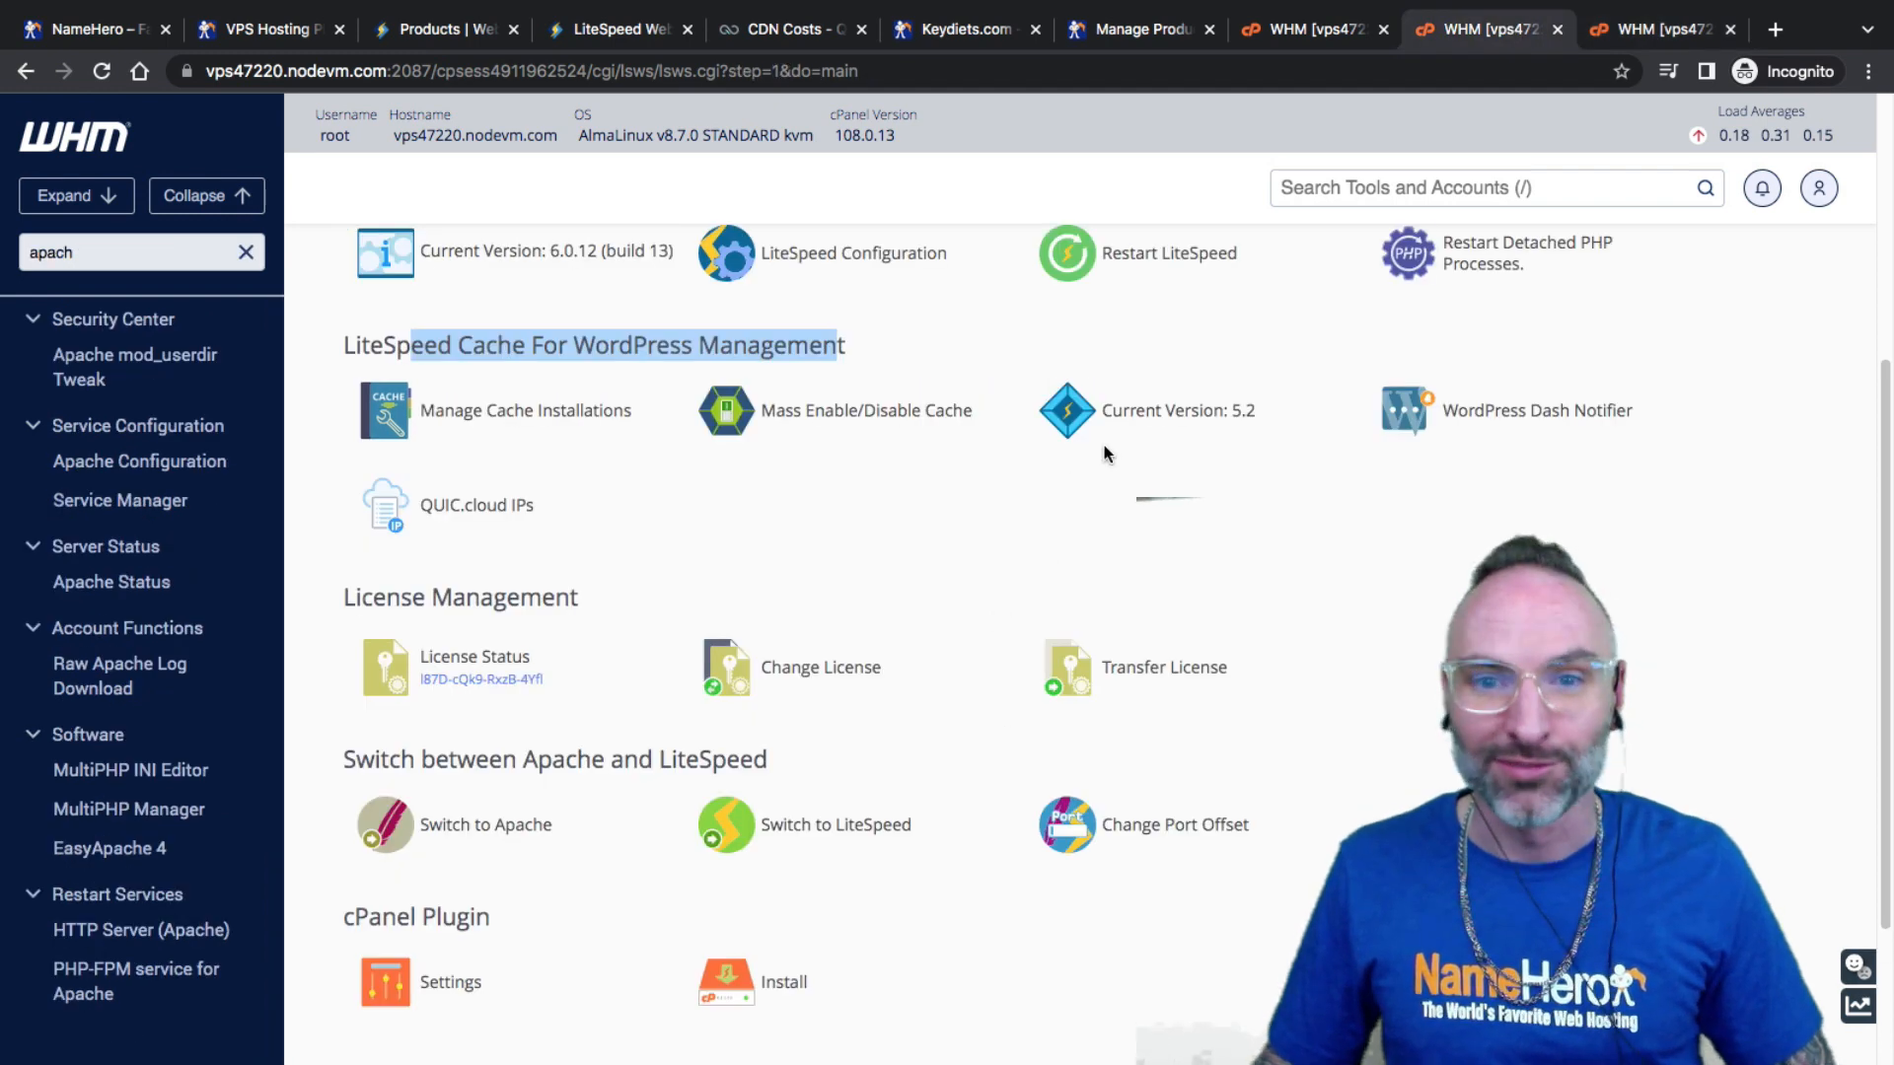
Open the LiteSpeed Cache Plugin Version Manager, view the New Active Version choices, and go back without switching versions
scroll(742, 412, up, 1)
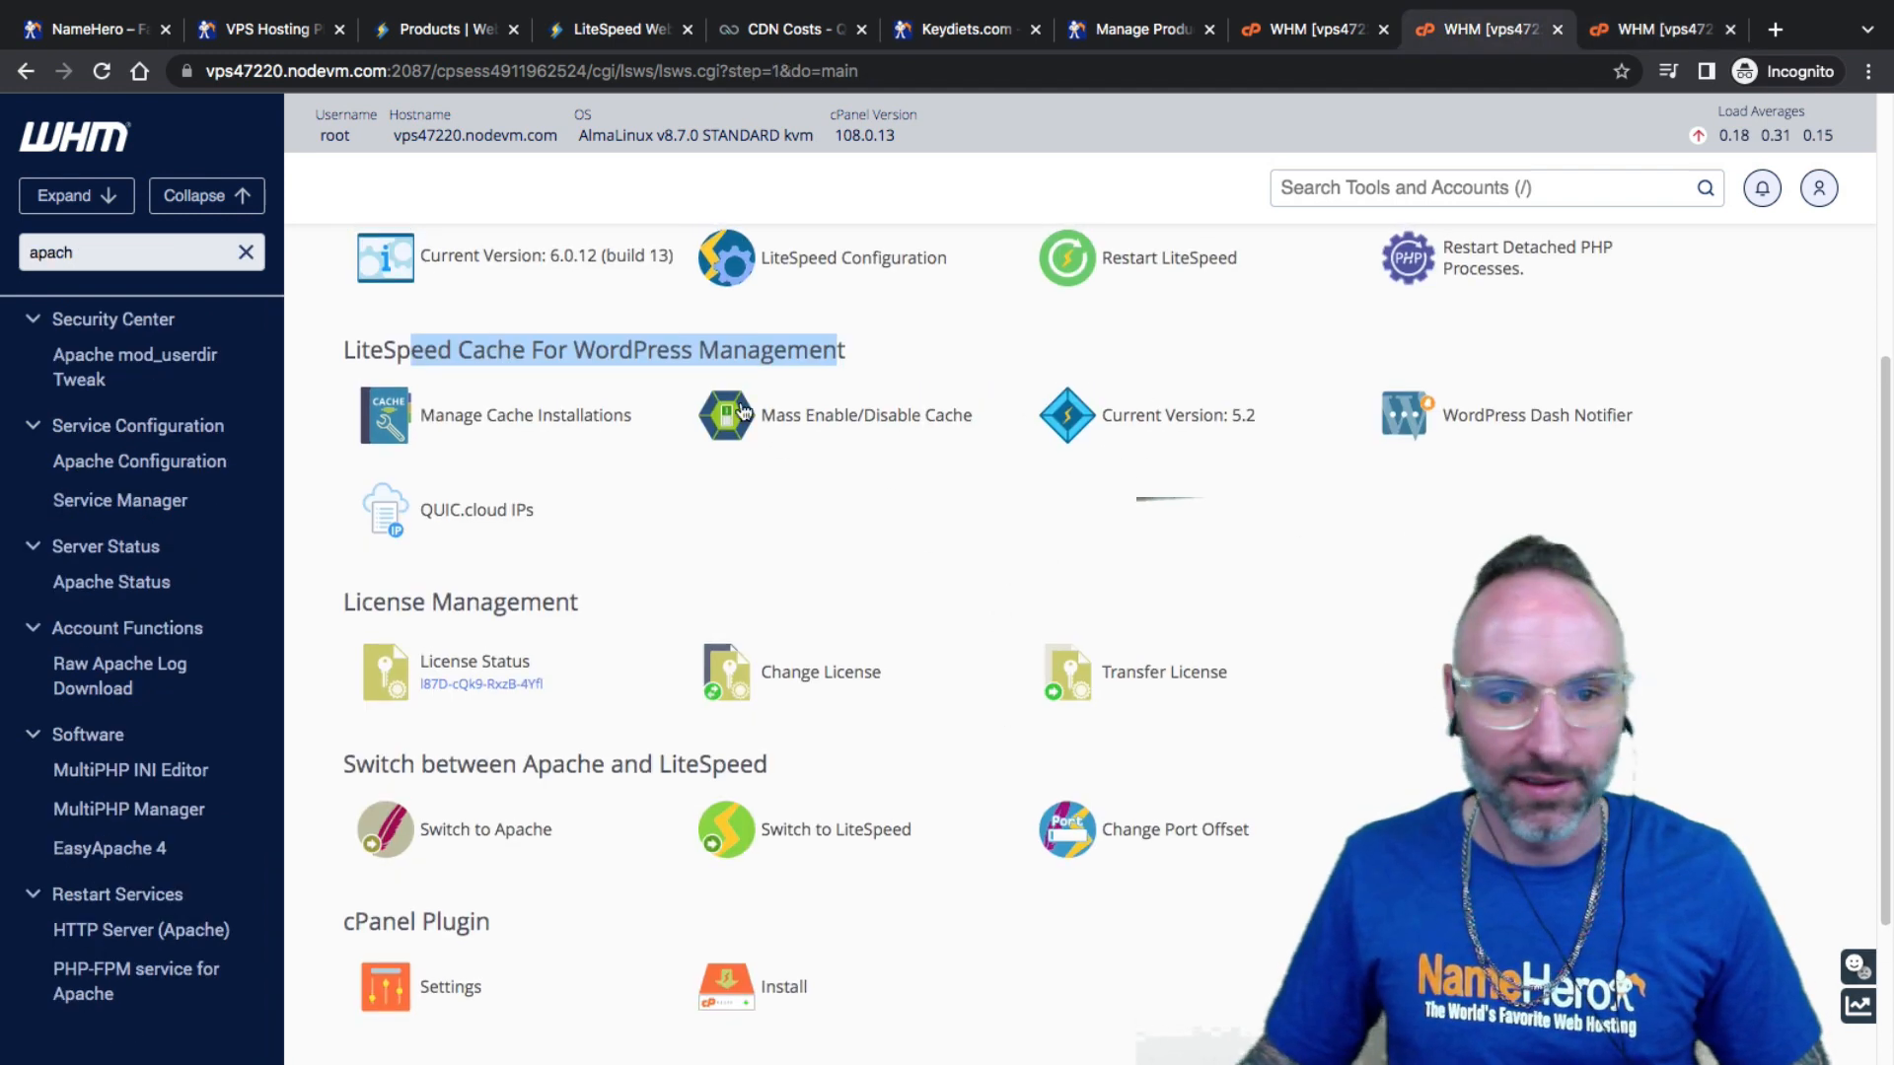
click(1175, 418)
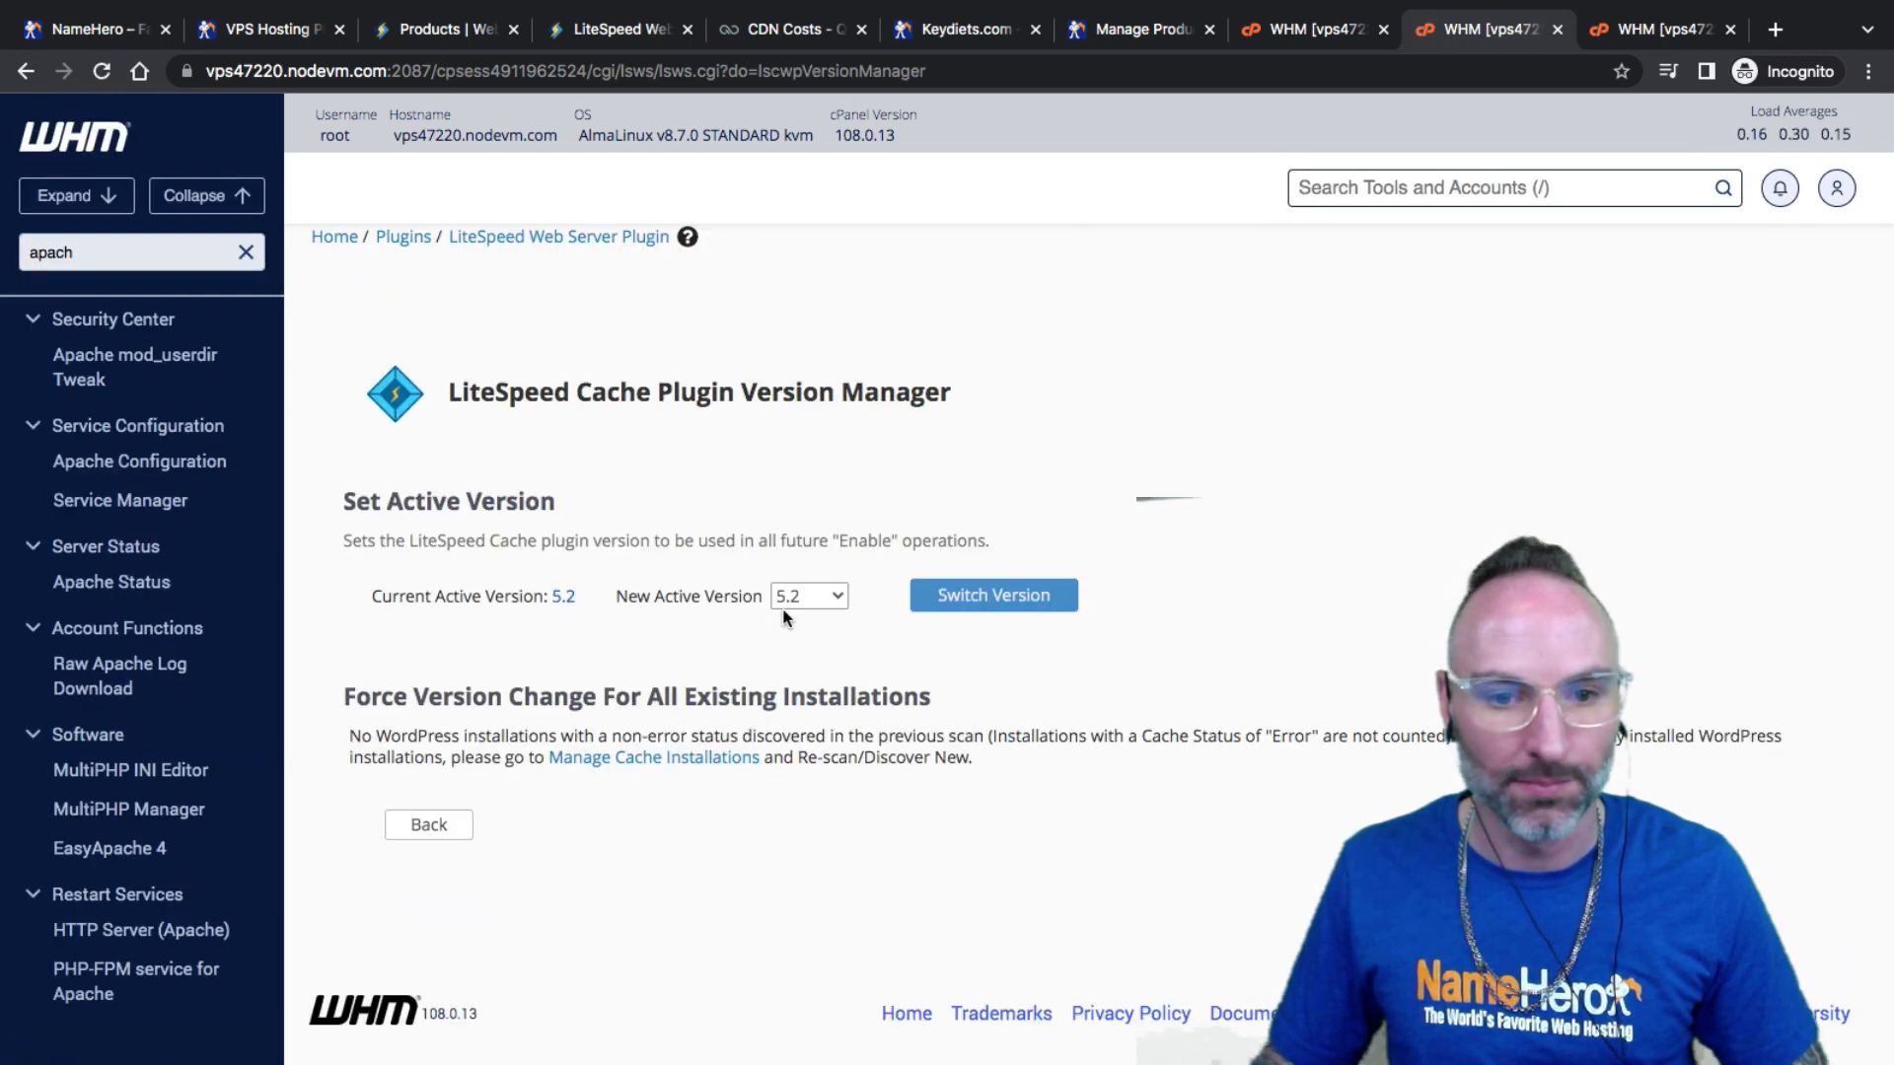
click(809, 596)
click(794, 596)
click(429, 824)
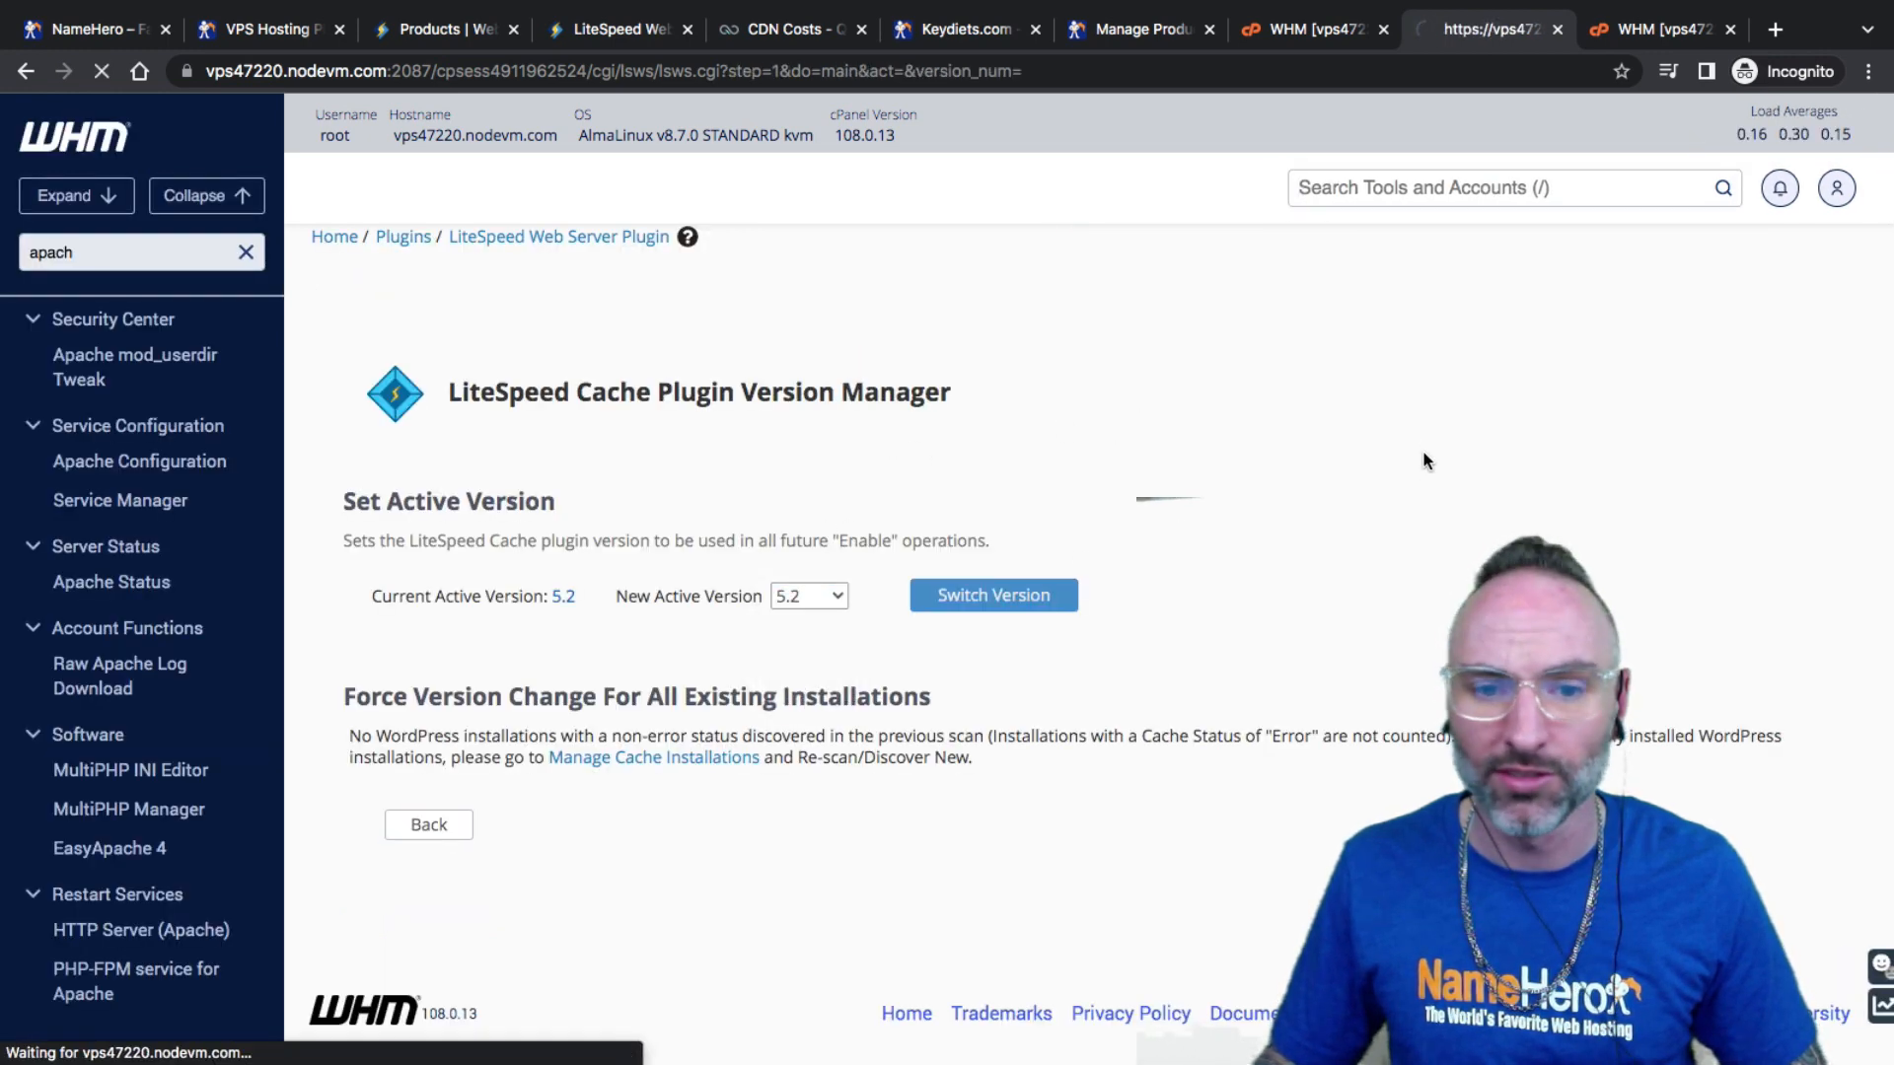
Look through the WordPress Dash Notifier's plugin recommendation and message options, and return to the LiteSpeed plugin's main page
scroll(1424, 460, down, 3)
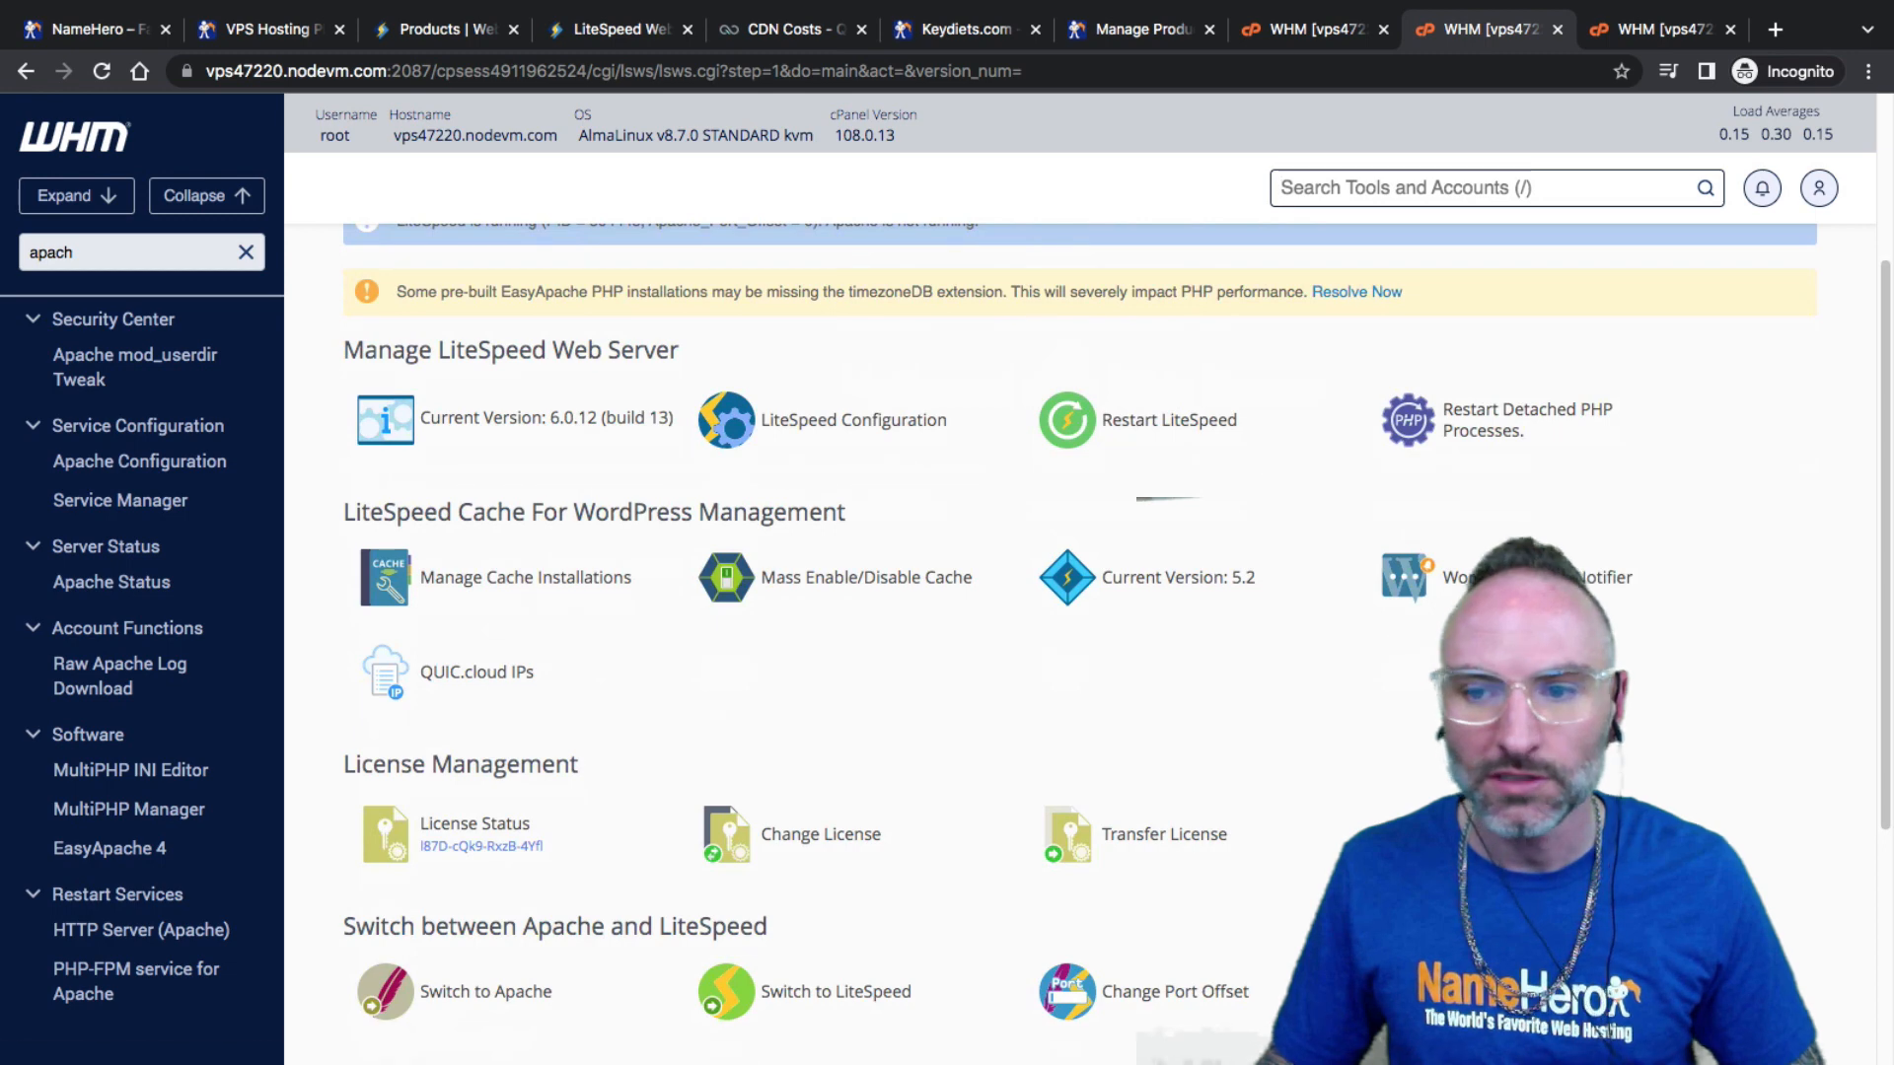
click(1405, 579)
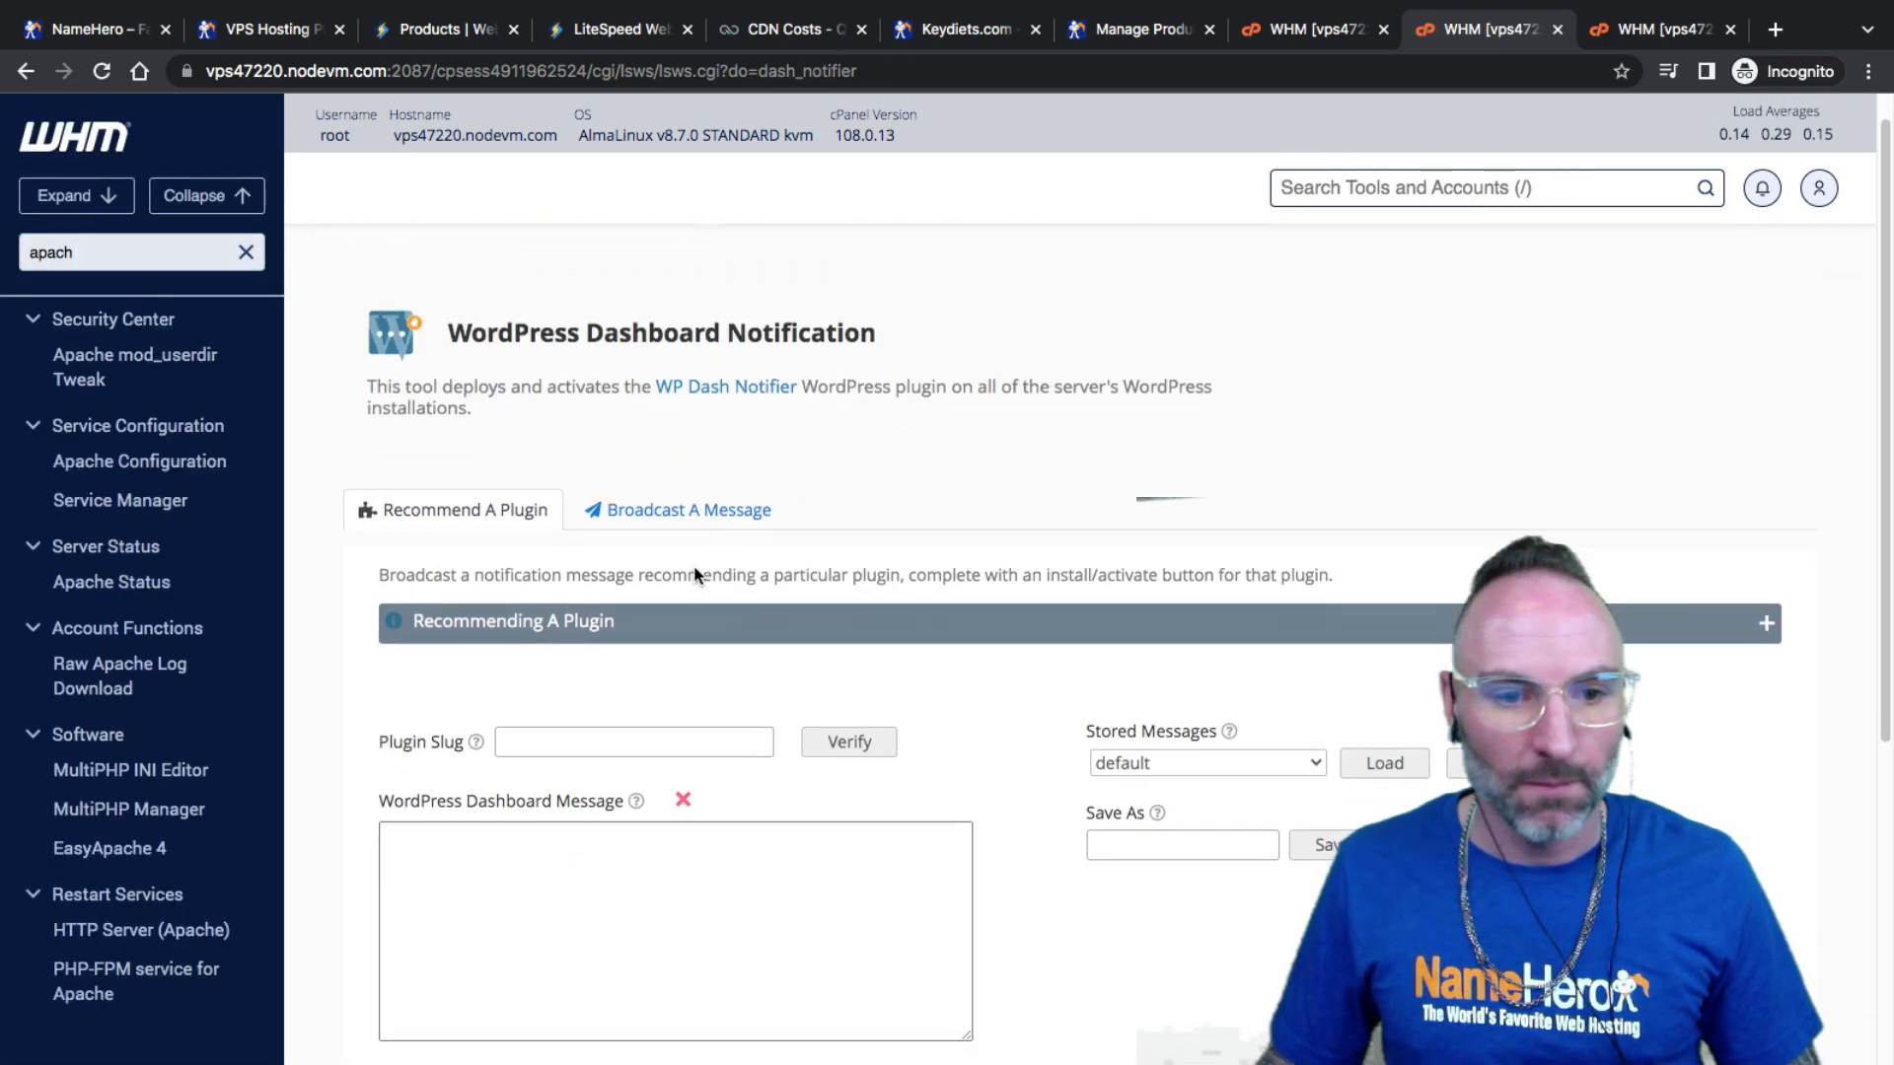
scroll(695, 575, down, 3)
scroll(672, 688, up, 3)
scroll(673, 676, down, 3)
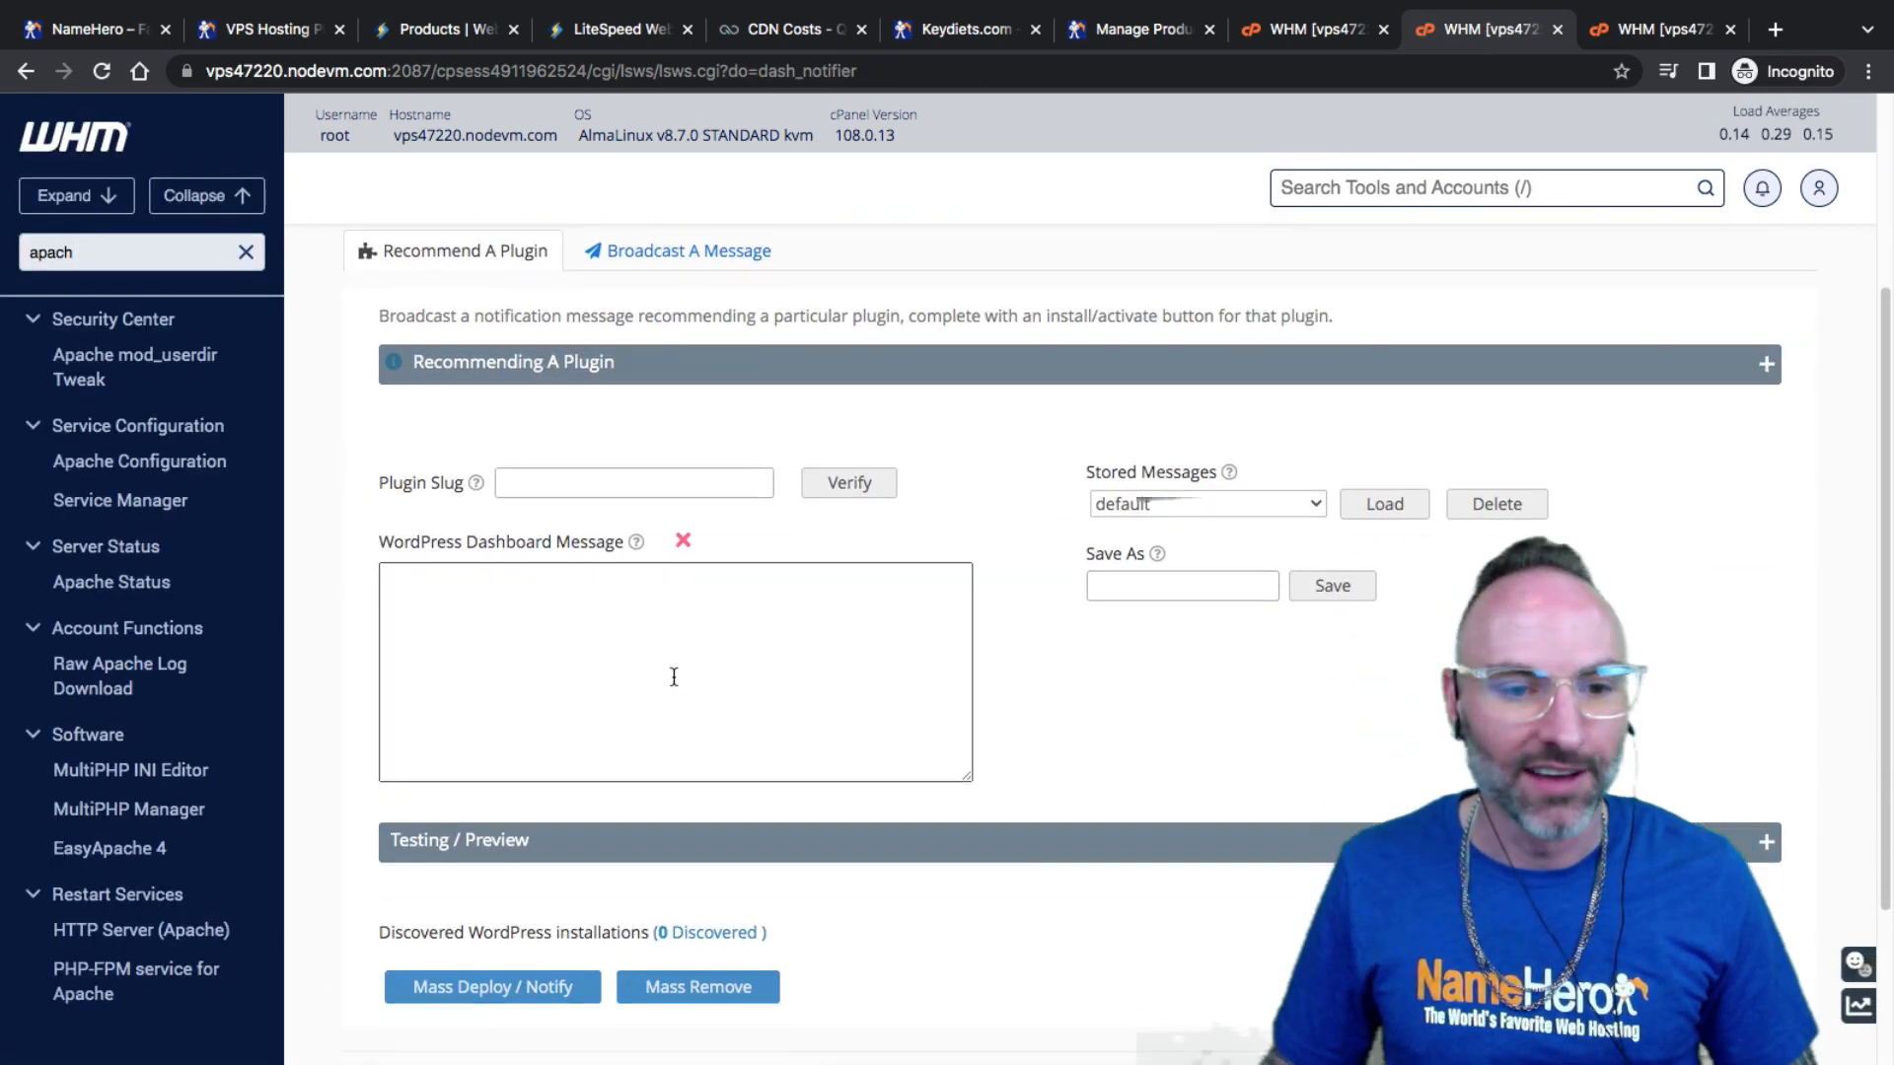
scroll(674, 677, down, 3)
scroll(739, 685, up, 5)
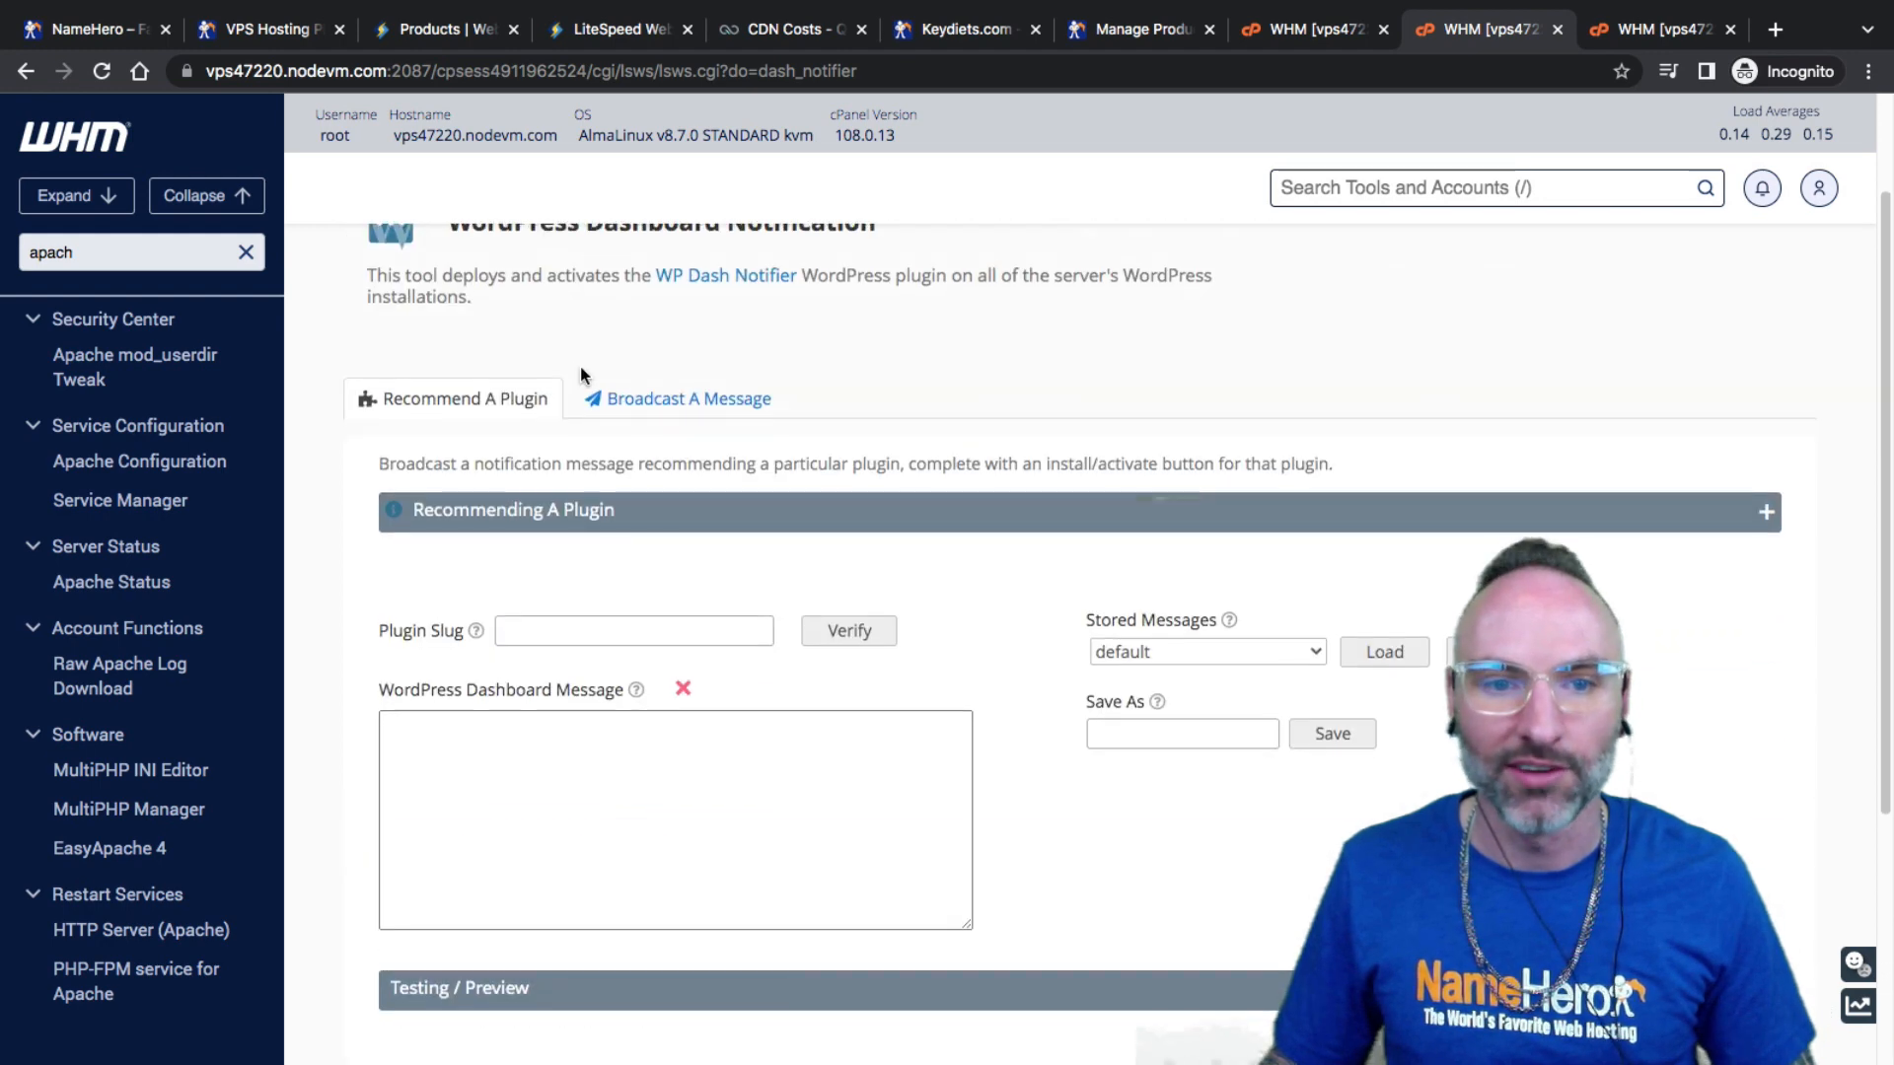
scroll(572, 326, up, 2)
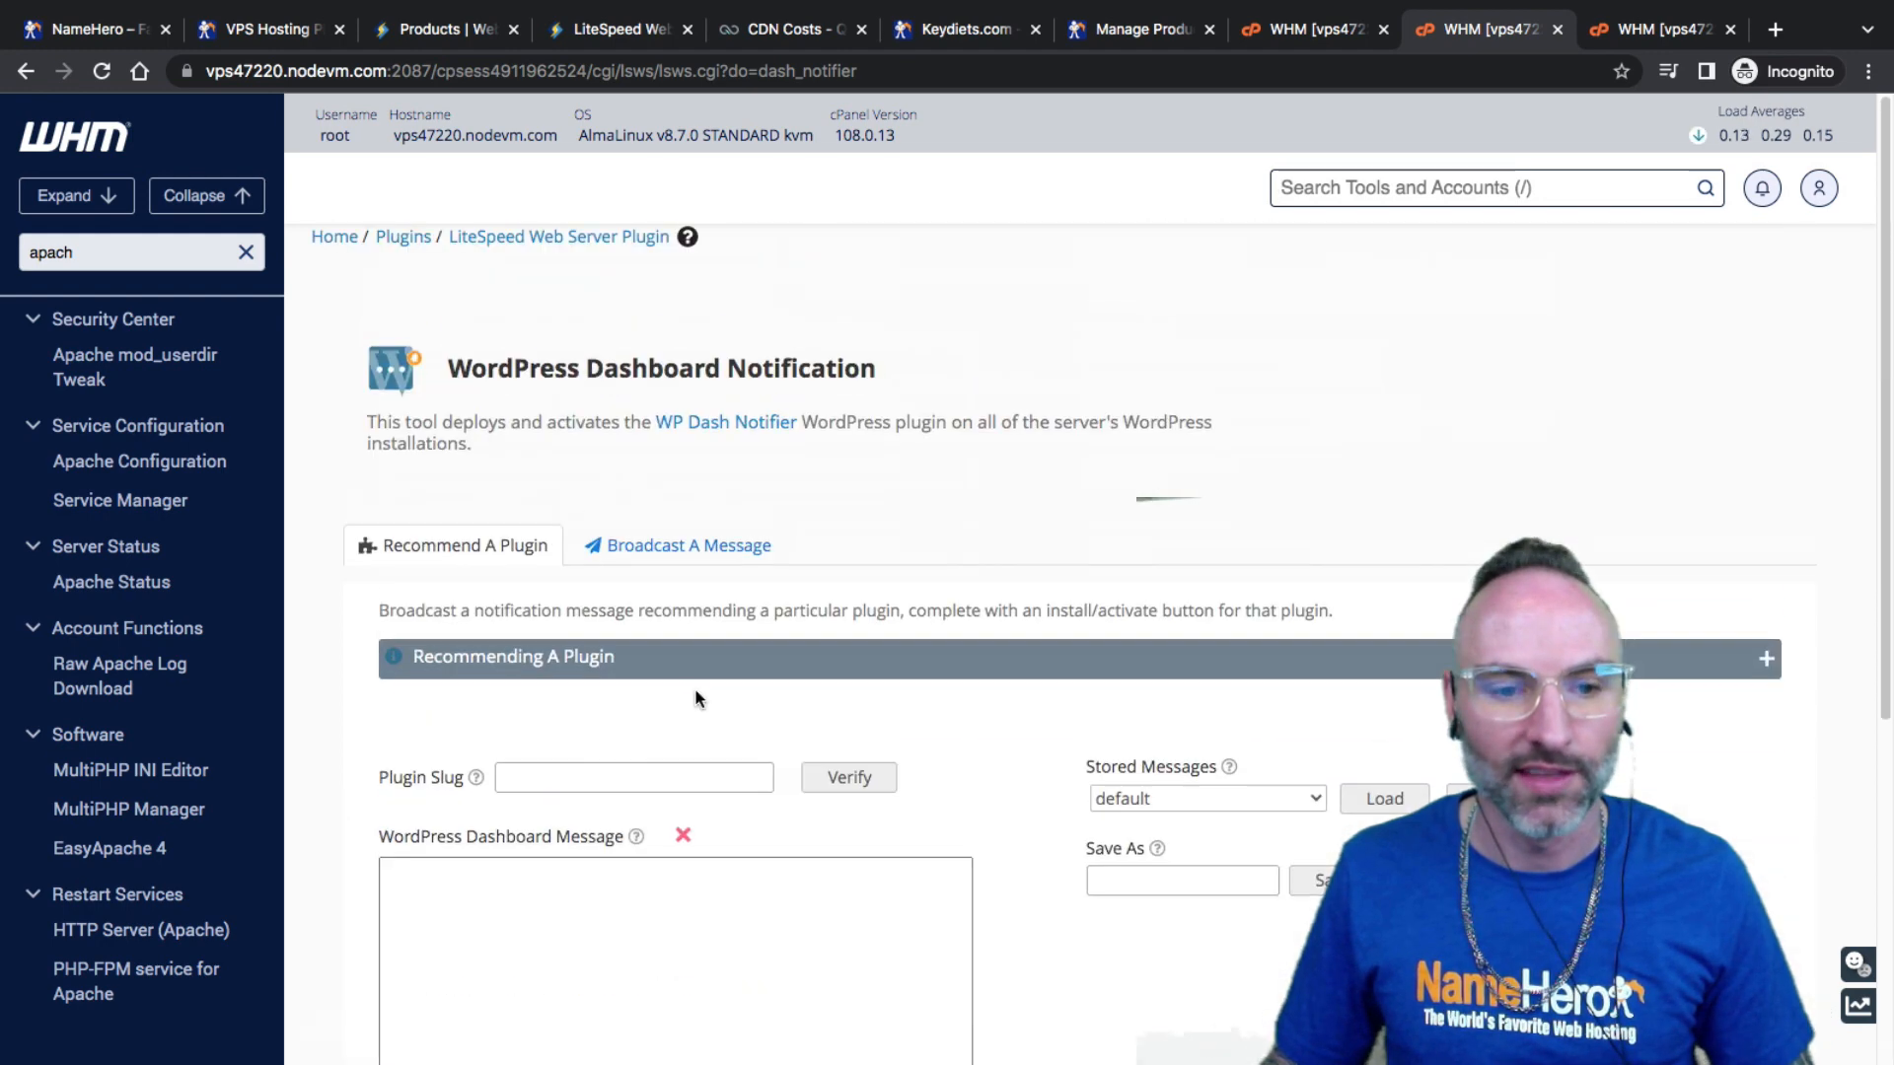
click(548, 247)
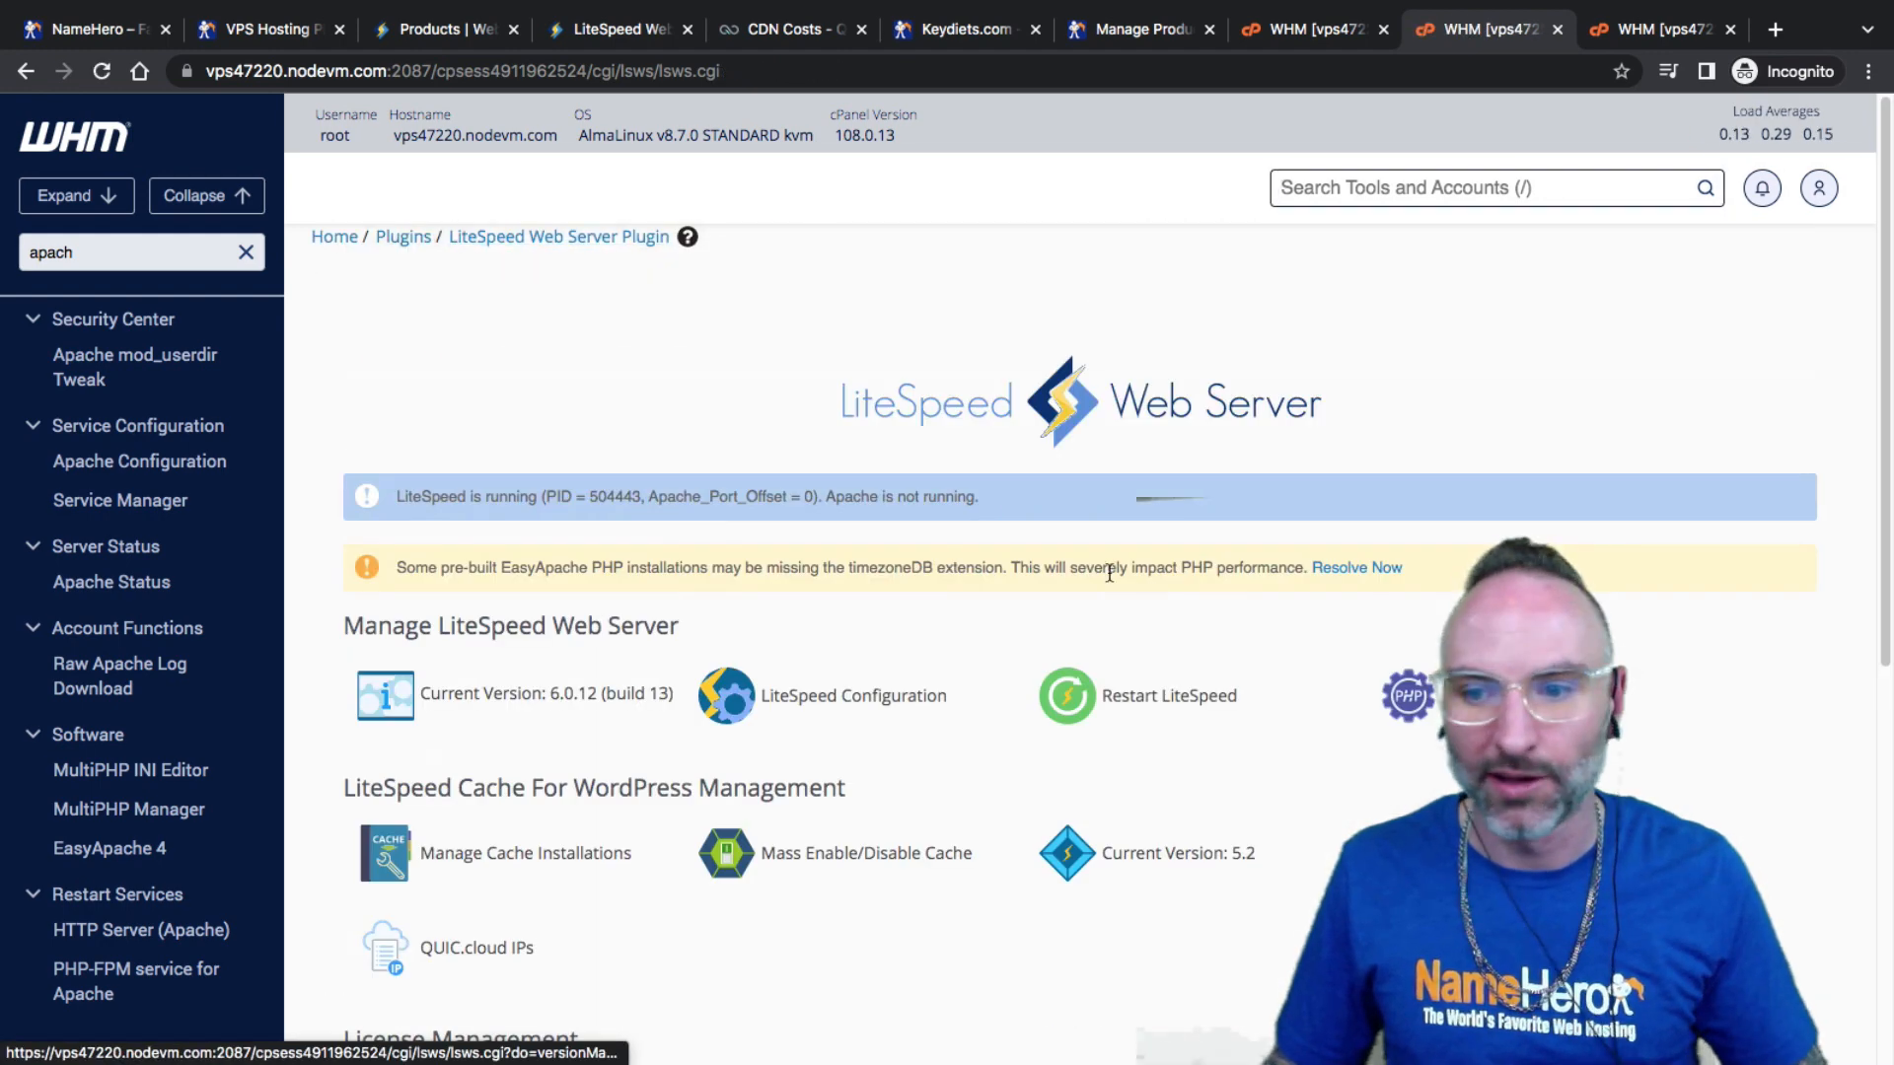
Look through the whole list of QUIC.cloud IPs and return to the LiteSpeed plugin's main page
scroll(1110, 573, down, 3)
click(399, 641)
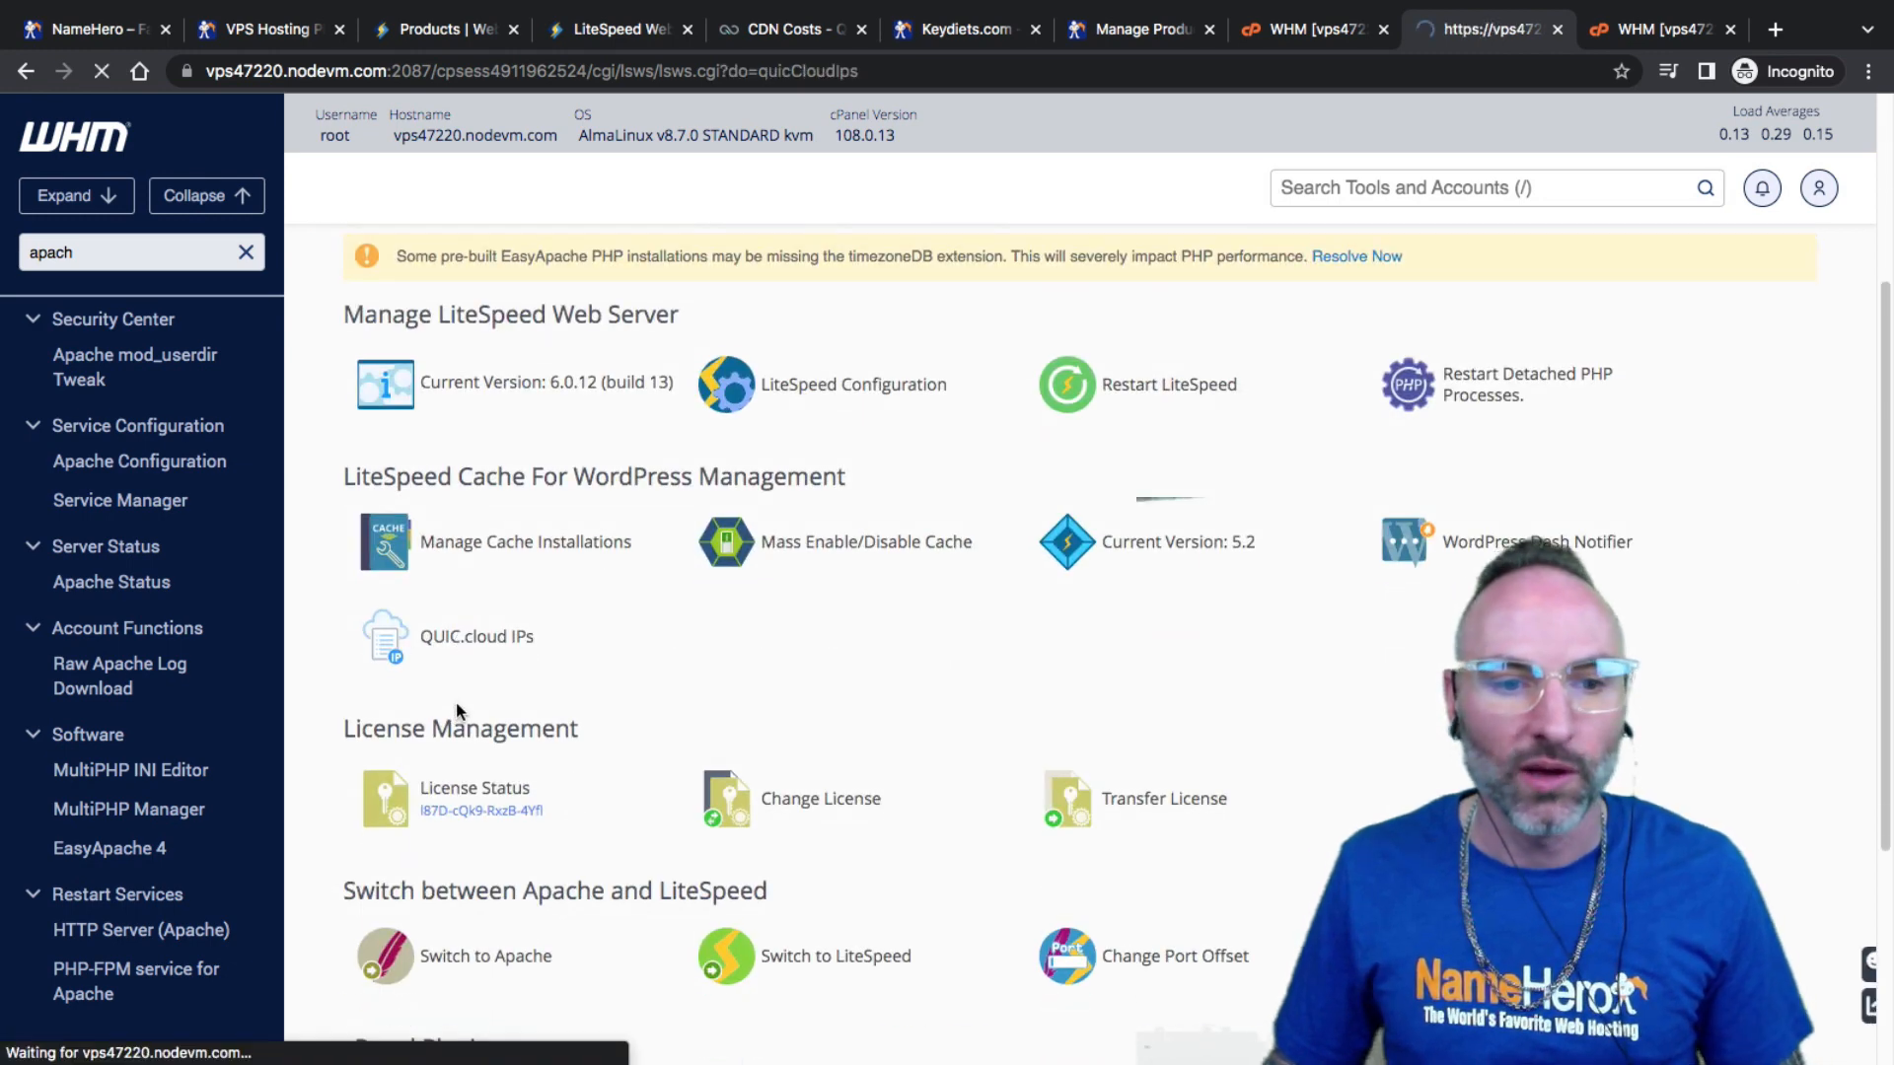
scroll(681, 575, down, 3)
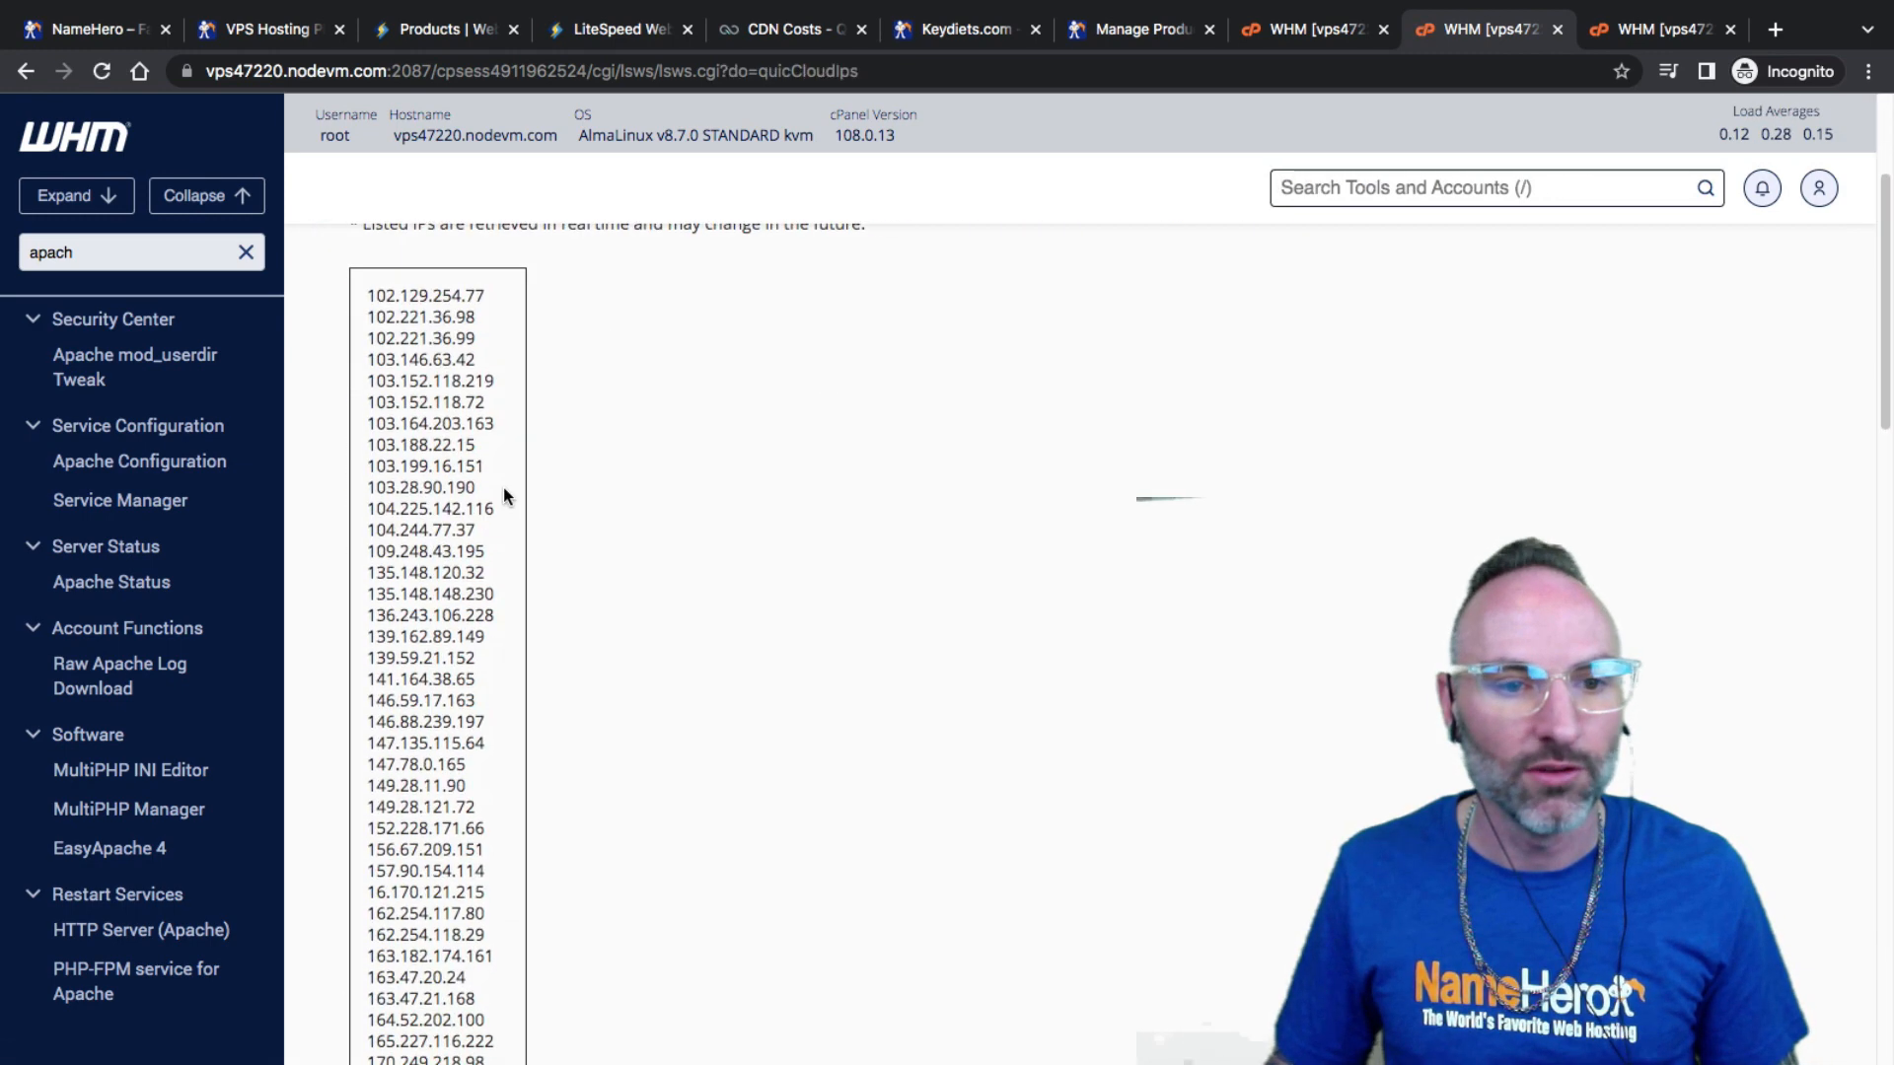
drag(439, 294, 490, 902)
click(489, 865)
scroll(445, 765, down, 1)
scroll(453, 789, down, 20)
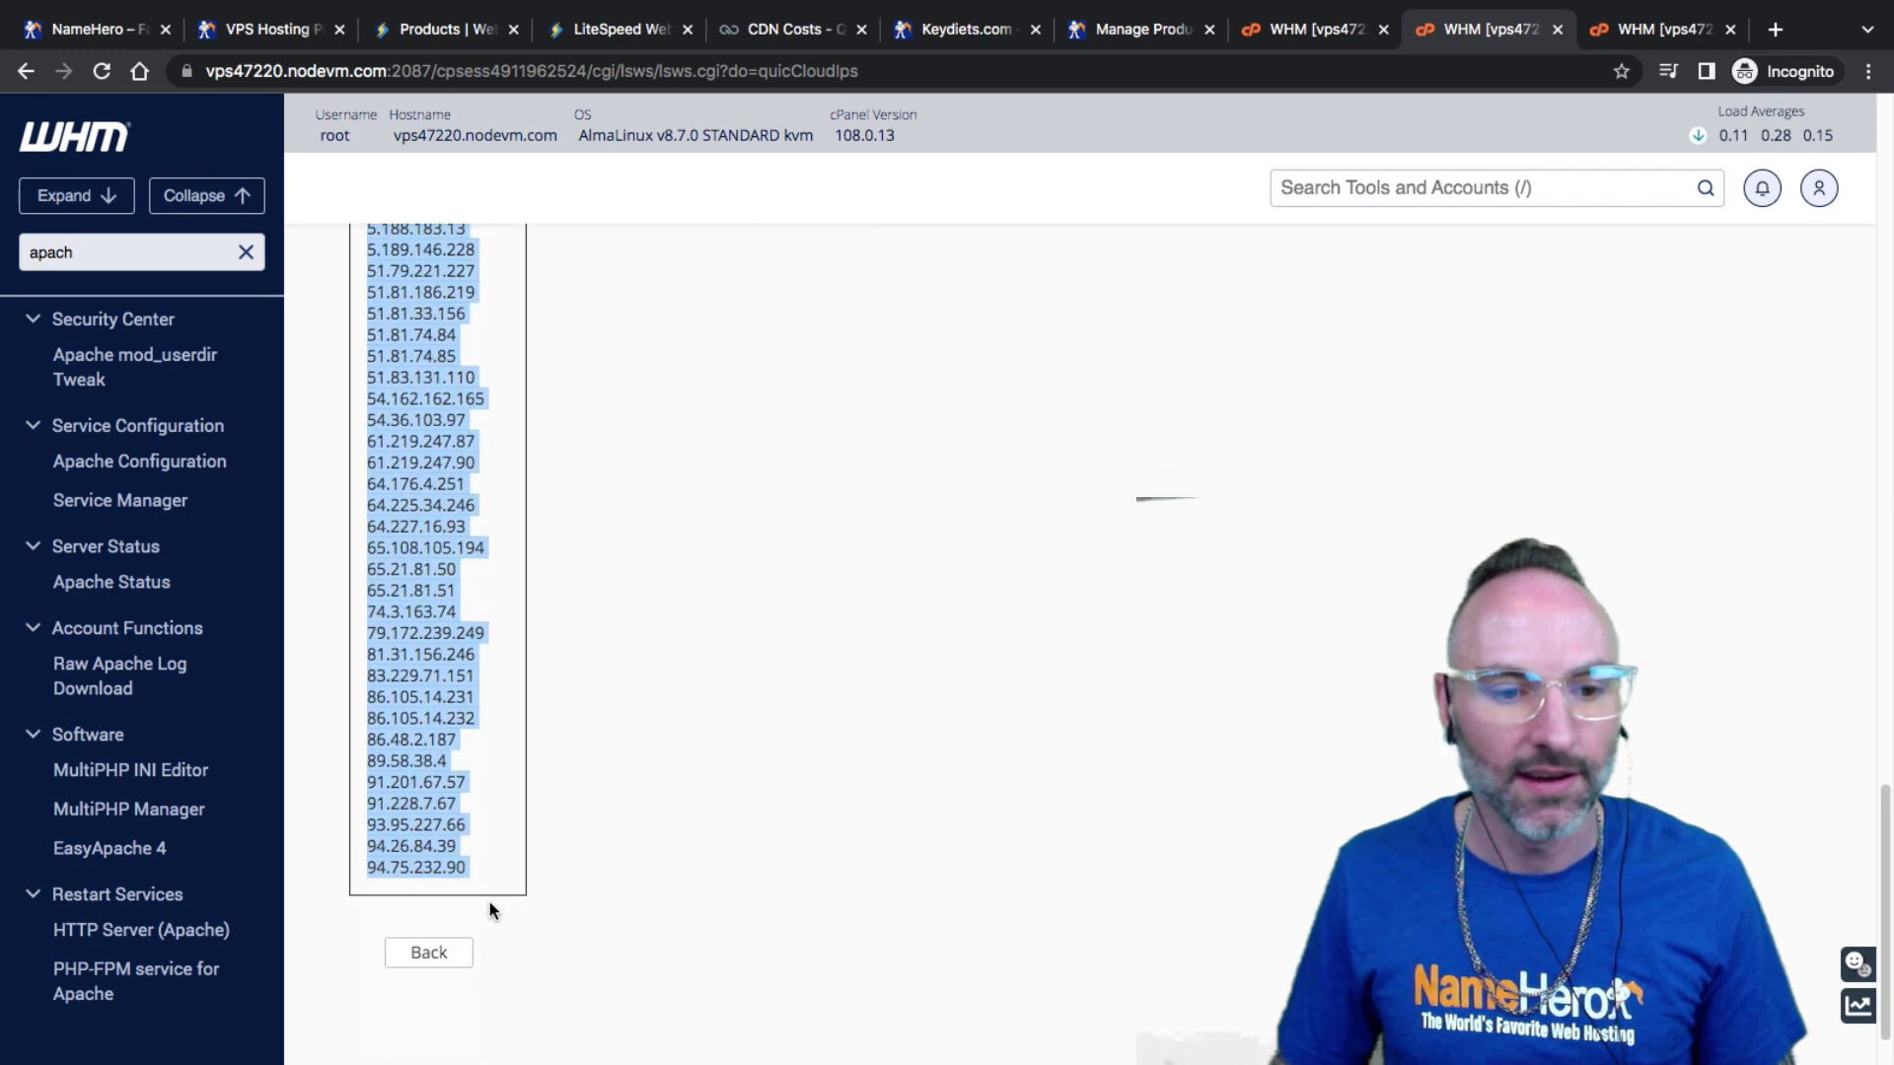
scroll(651, 848, up, 3)
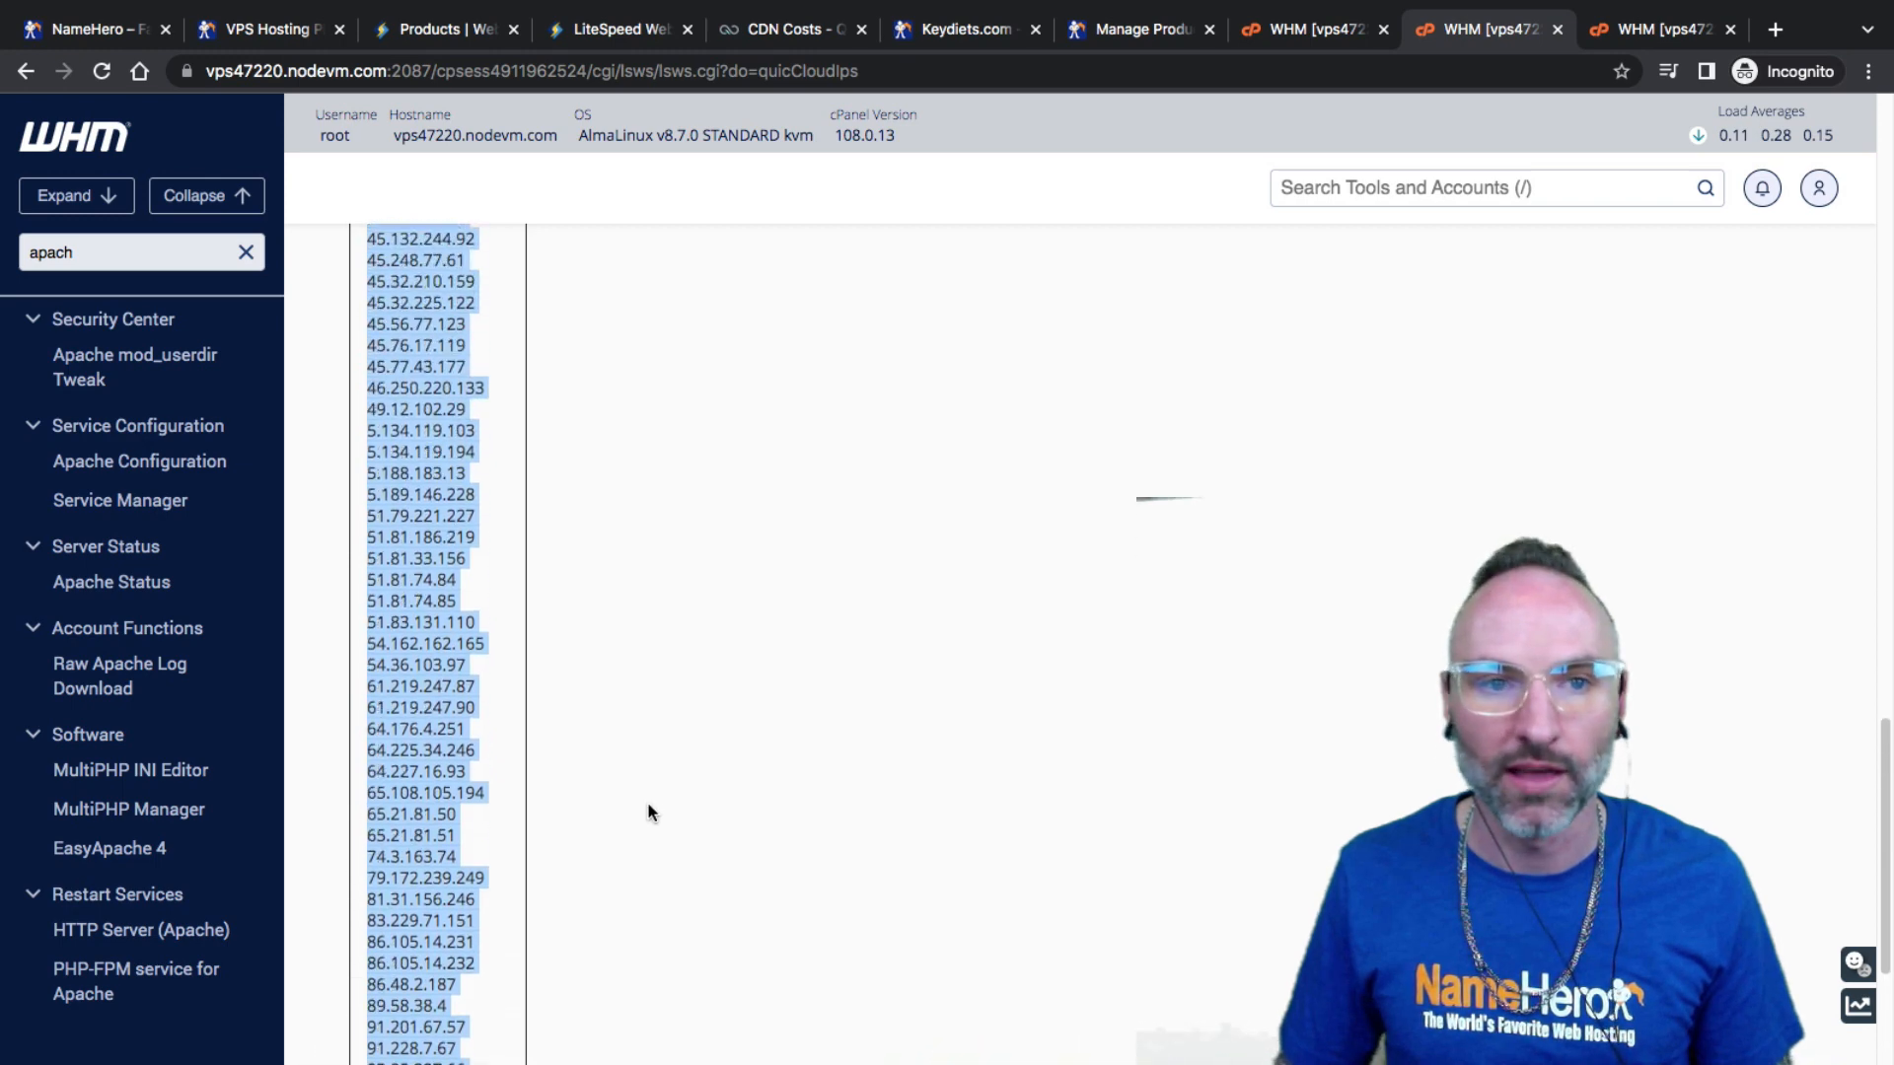
scroll(649, 810, down, 3)
click(423, 875)
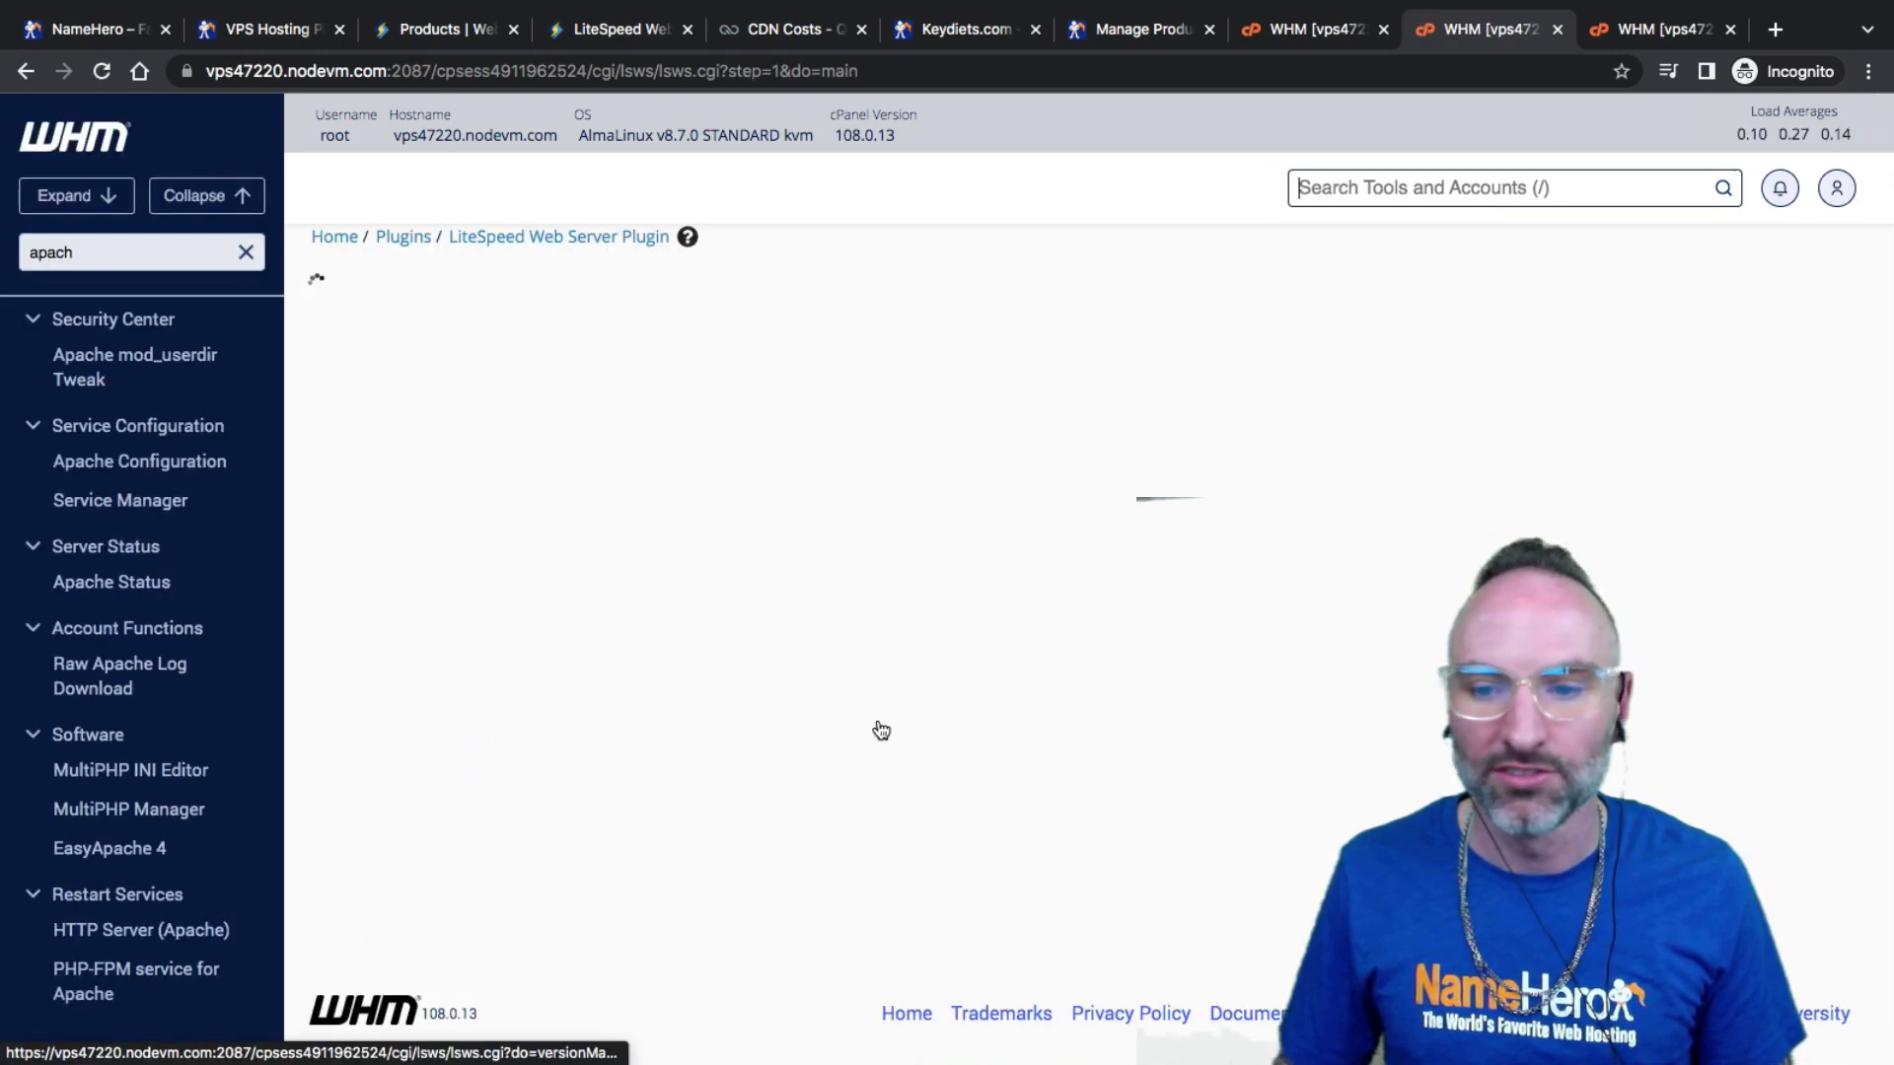
Look over the License Management and Switch between Apache and LiteSpeed options, including Change Port Offset
scroll(1347, 738, down, 4)
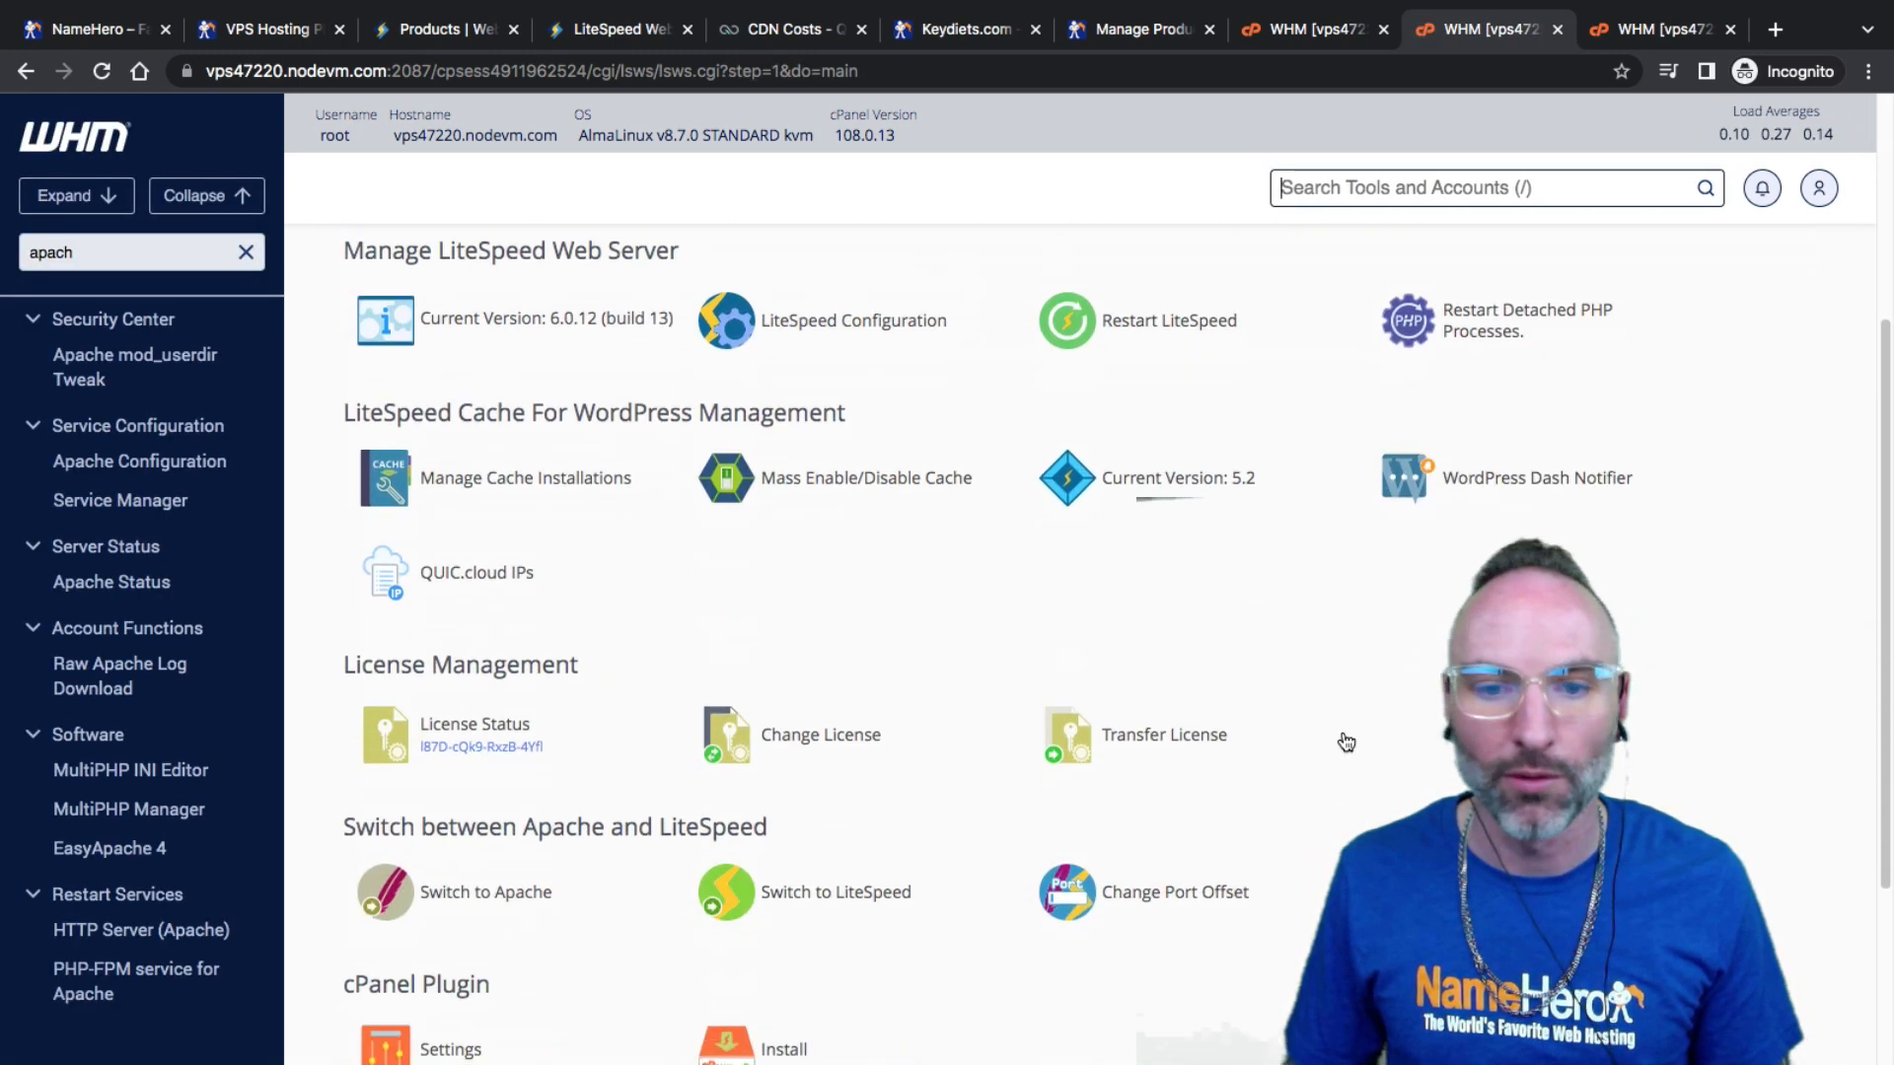
scroll(1347, 742, down, 1)
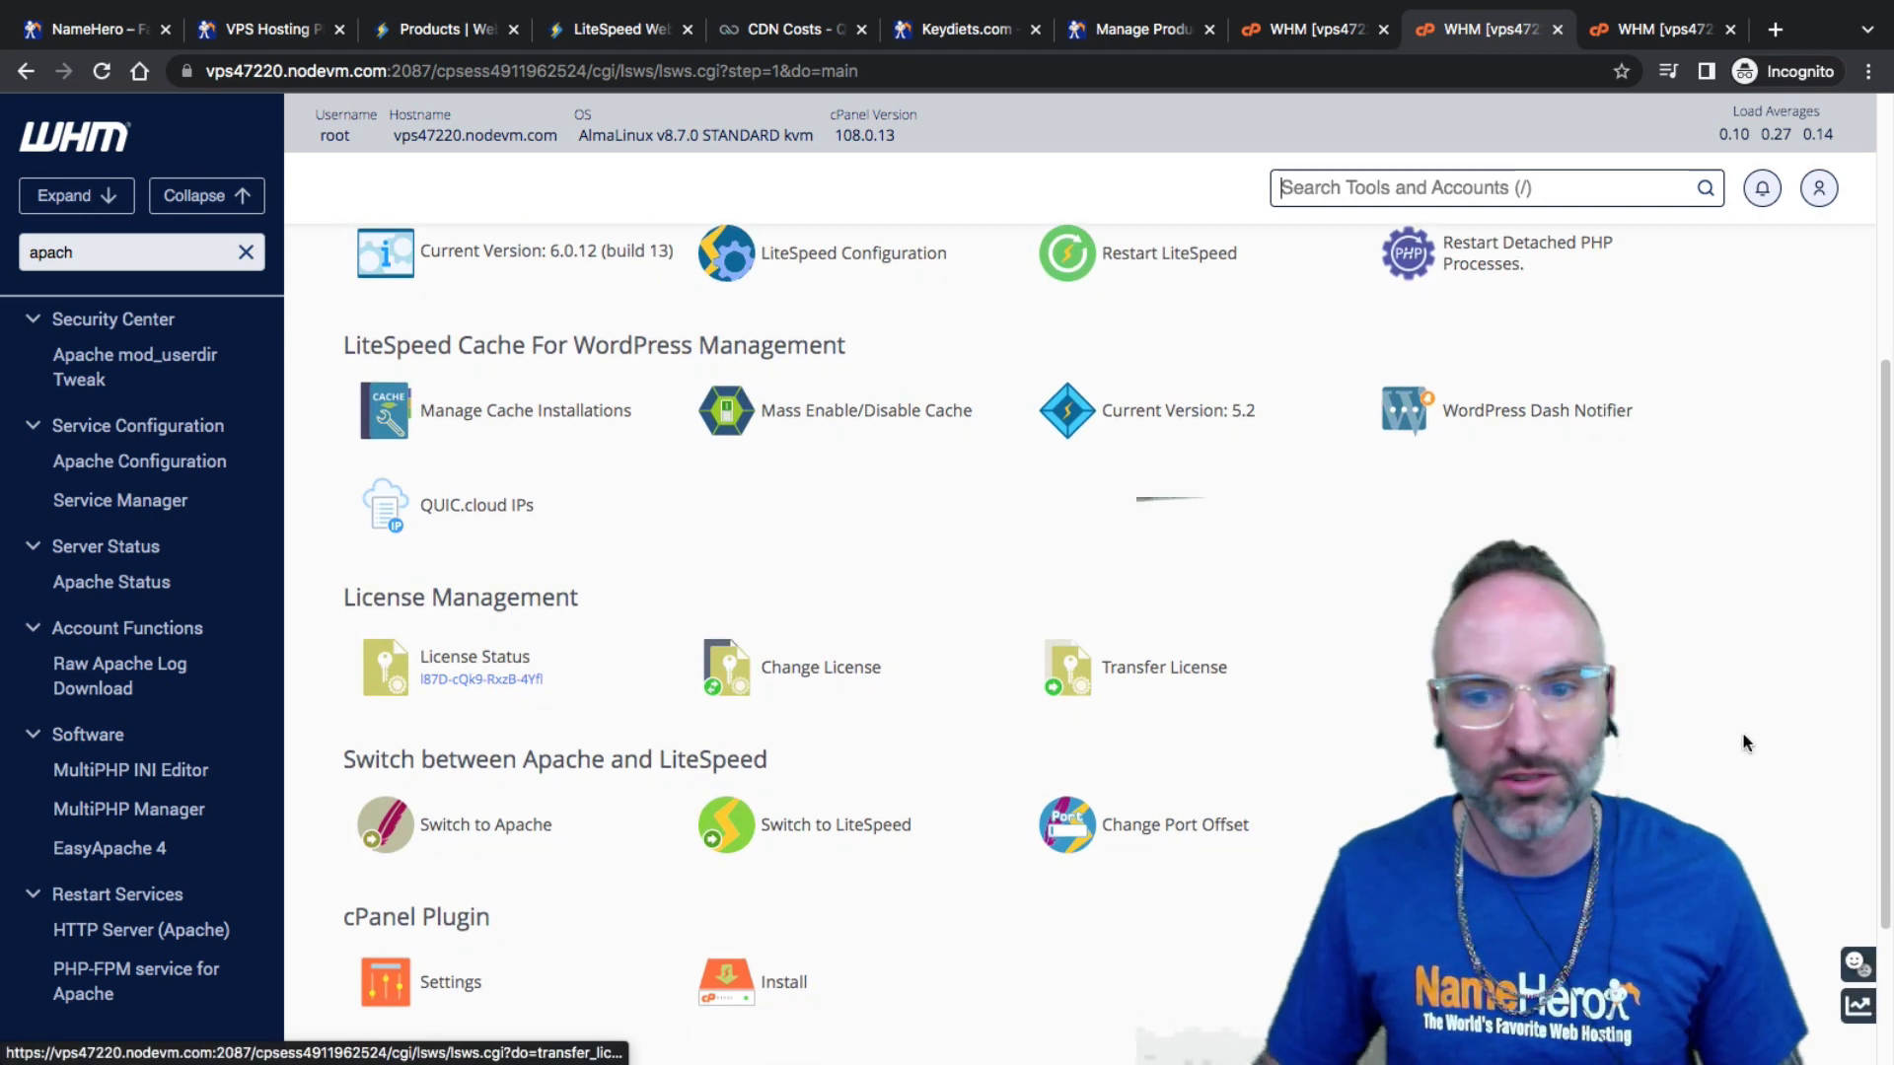
scroll(1331, 802, down, 2)
scroll(690, 473, down, 1)
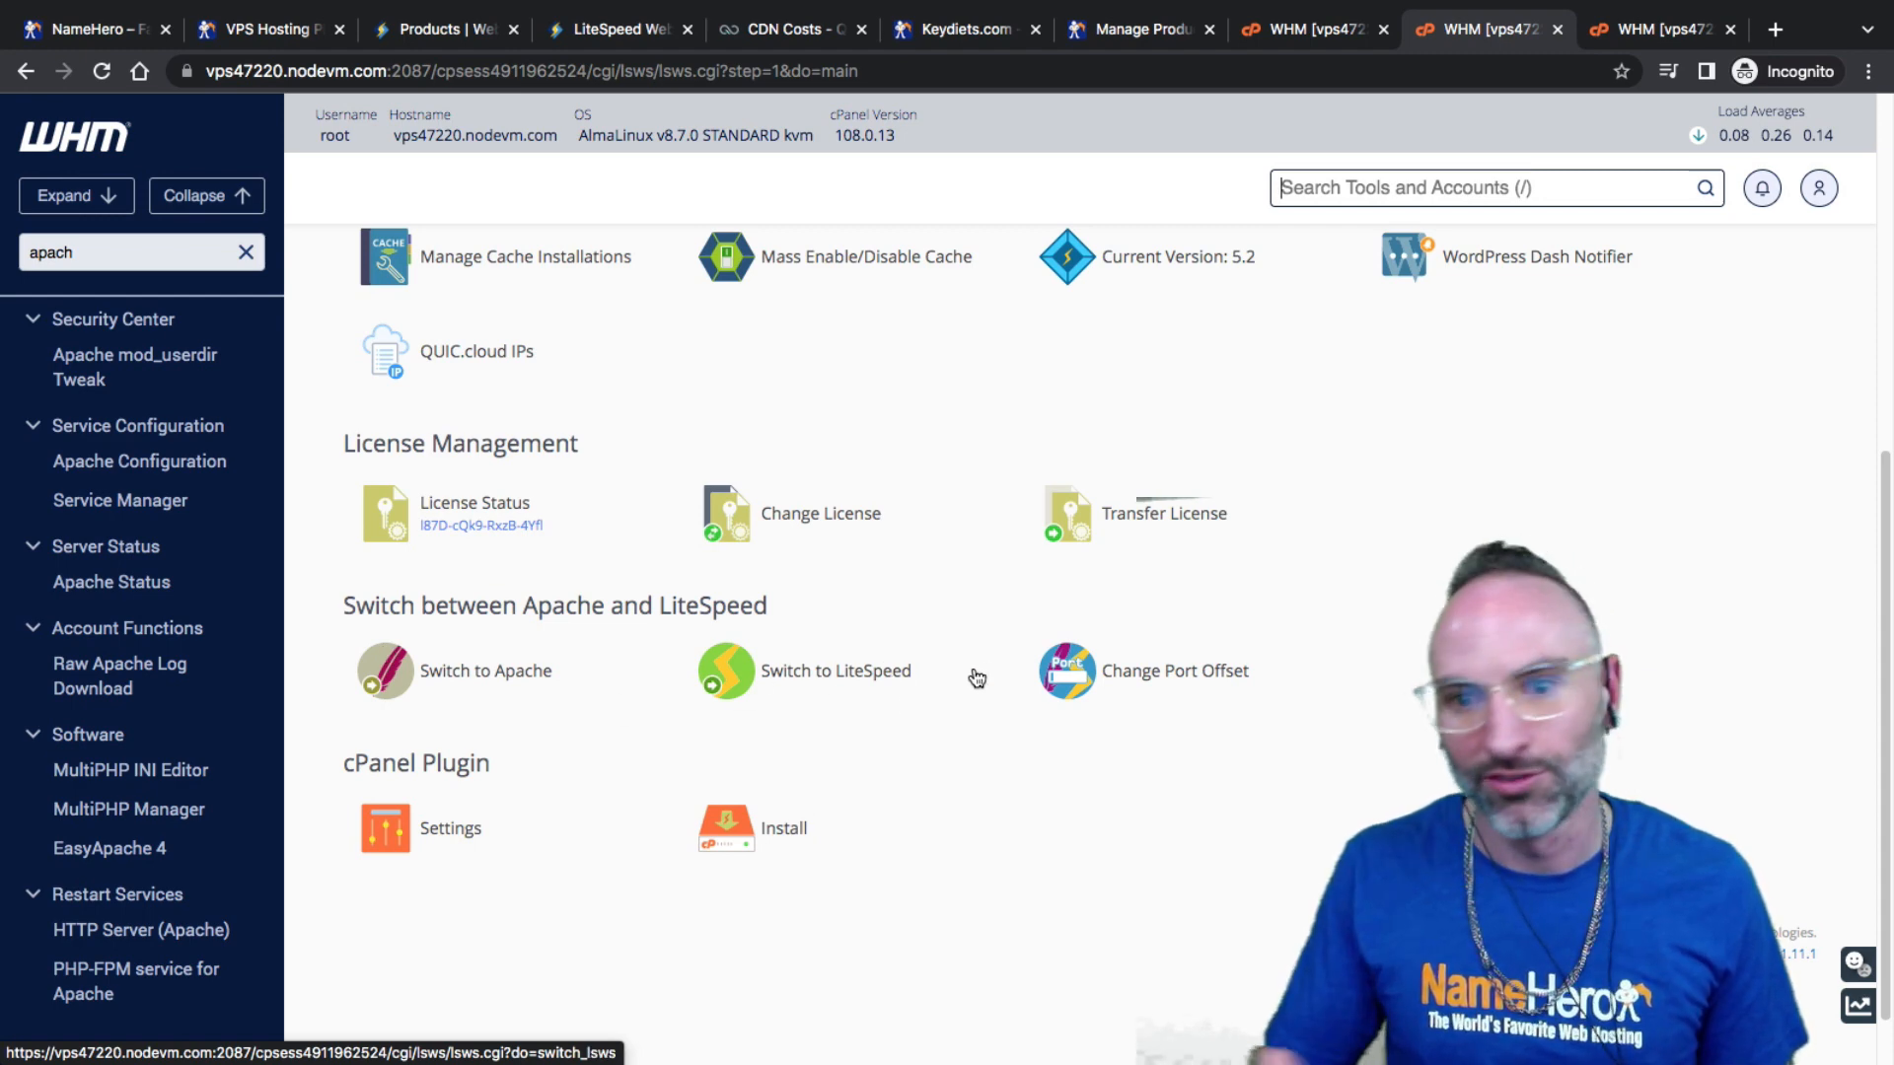
mouse_move(1174, 677)
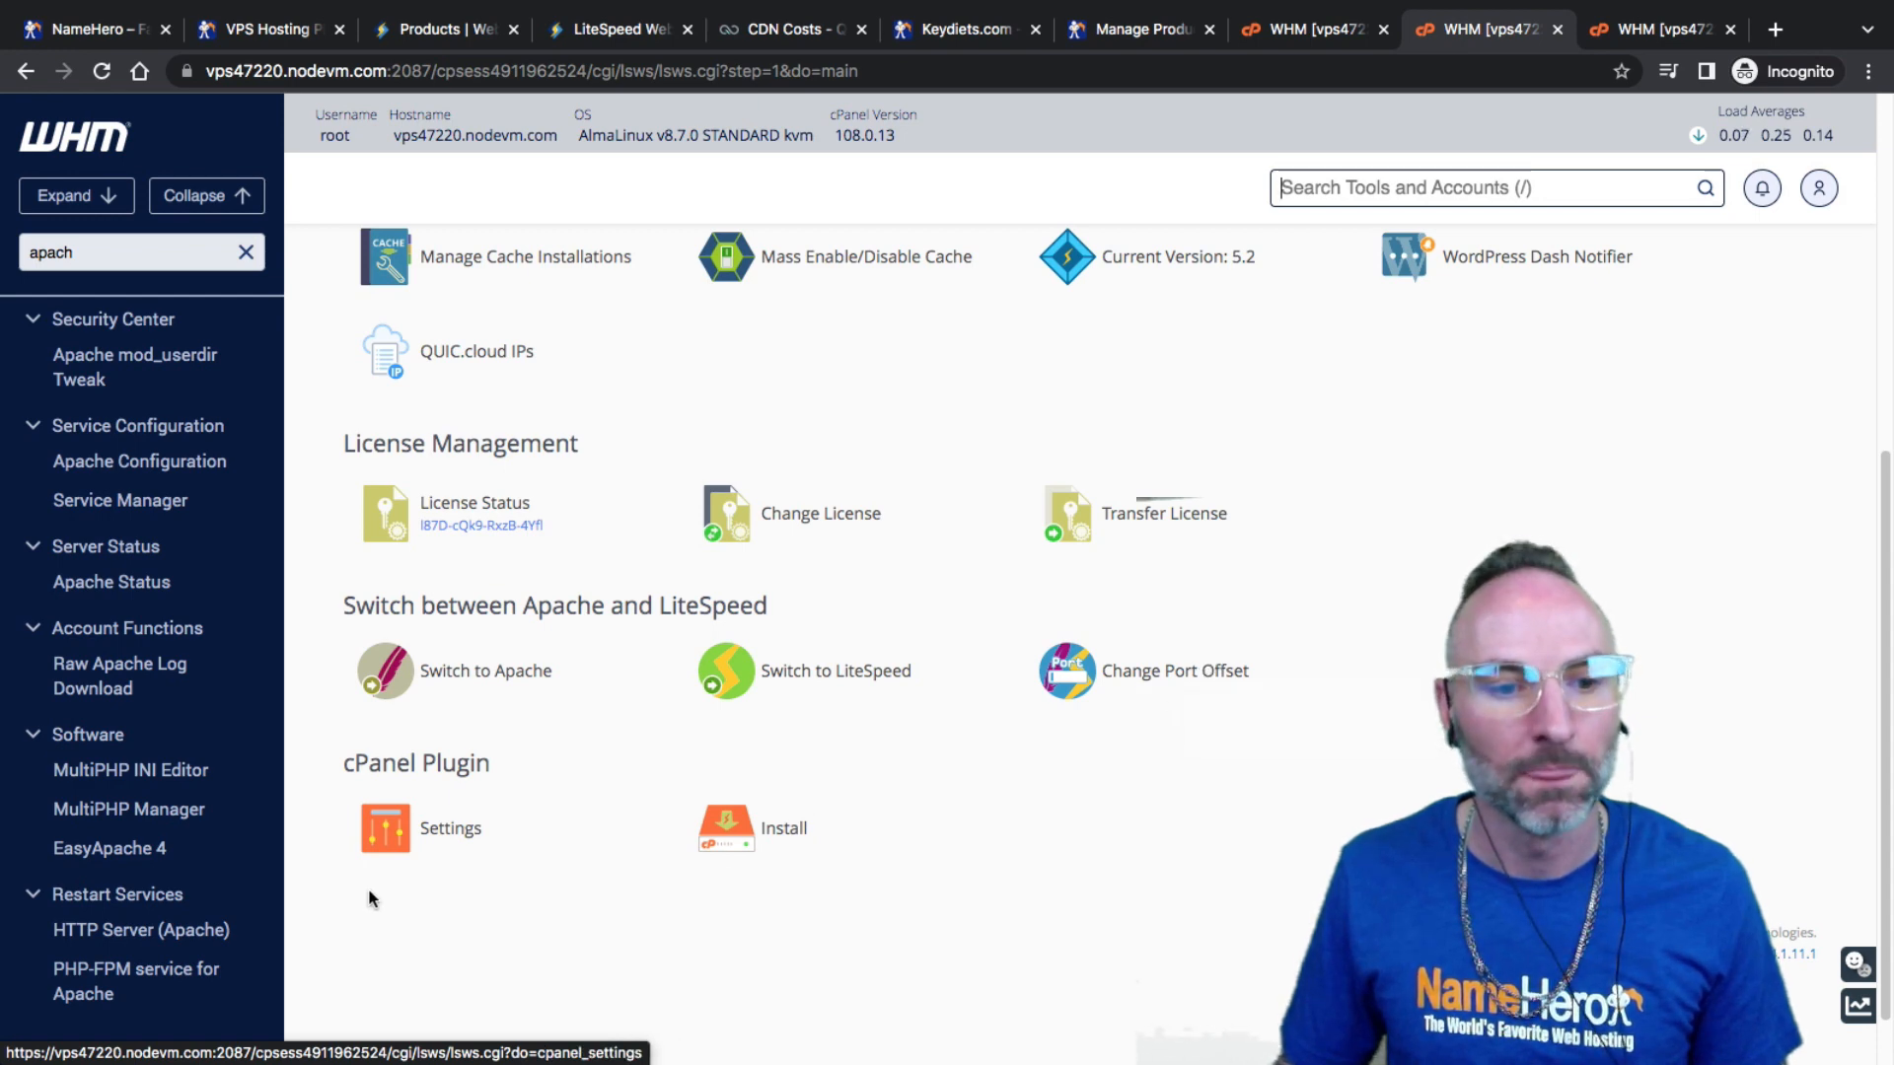
Review the LiteSpeed cPanel Plugin settings and EC certificate generation choices, go back without saving, and look over the plugin's main page
click(466, 835)
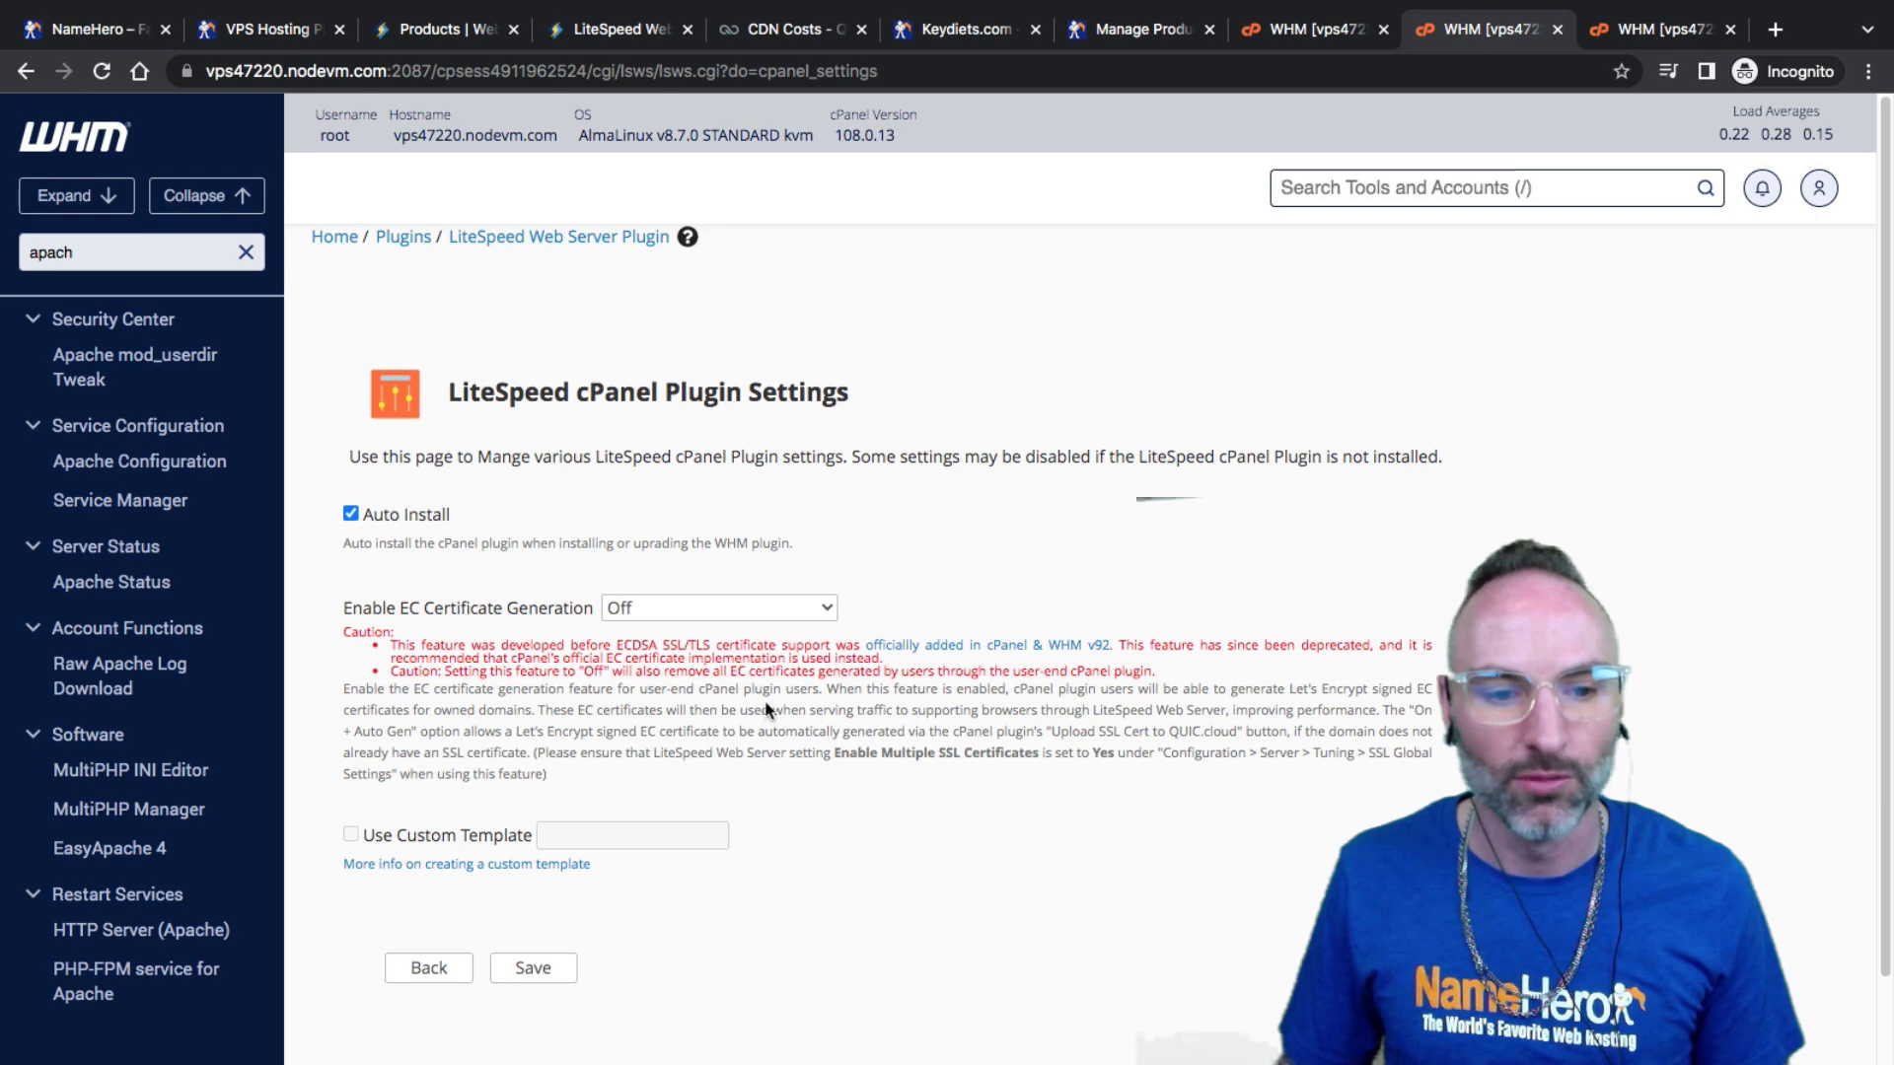
click(692, 603)
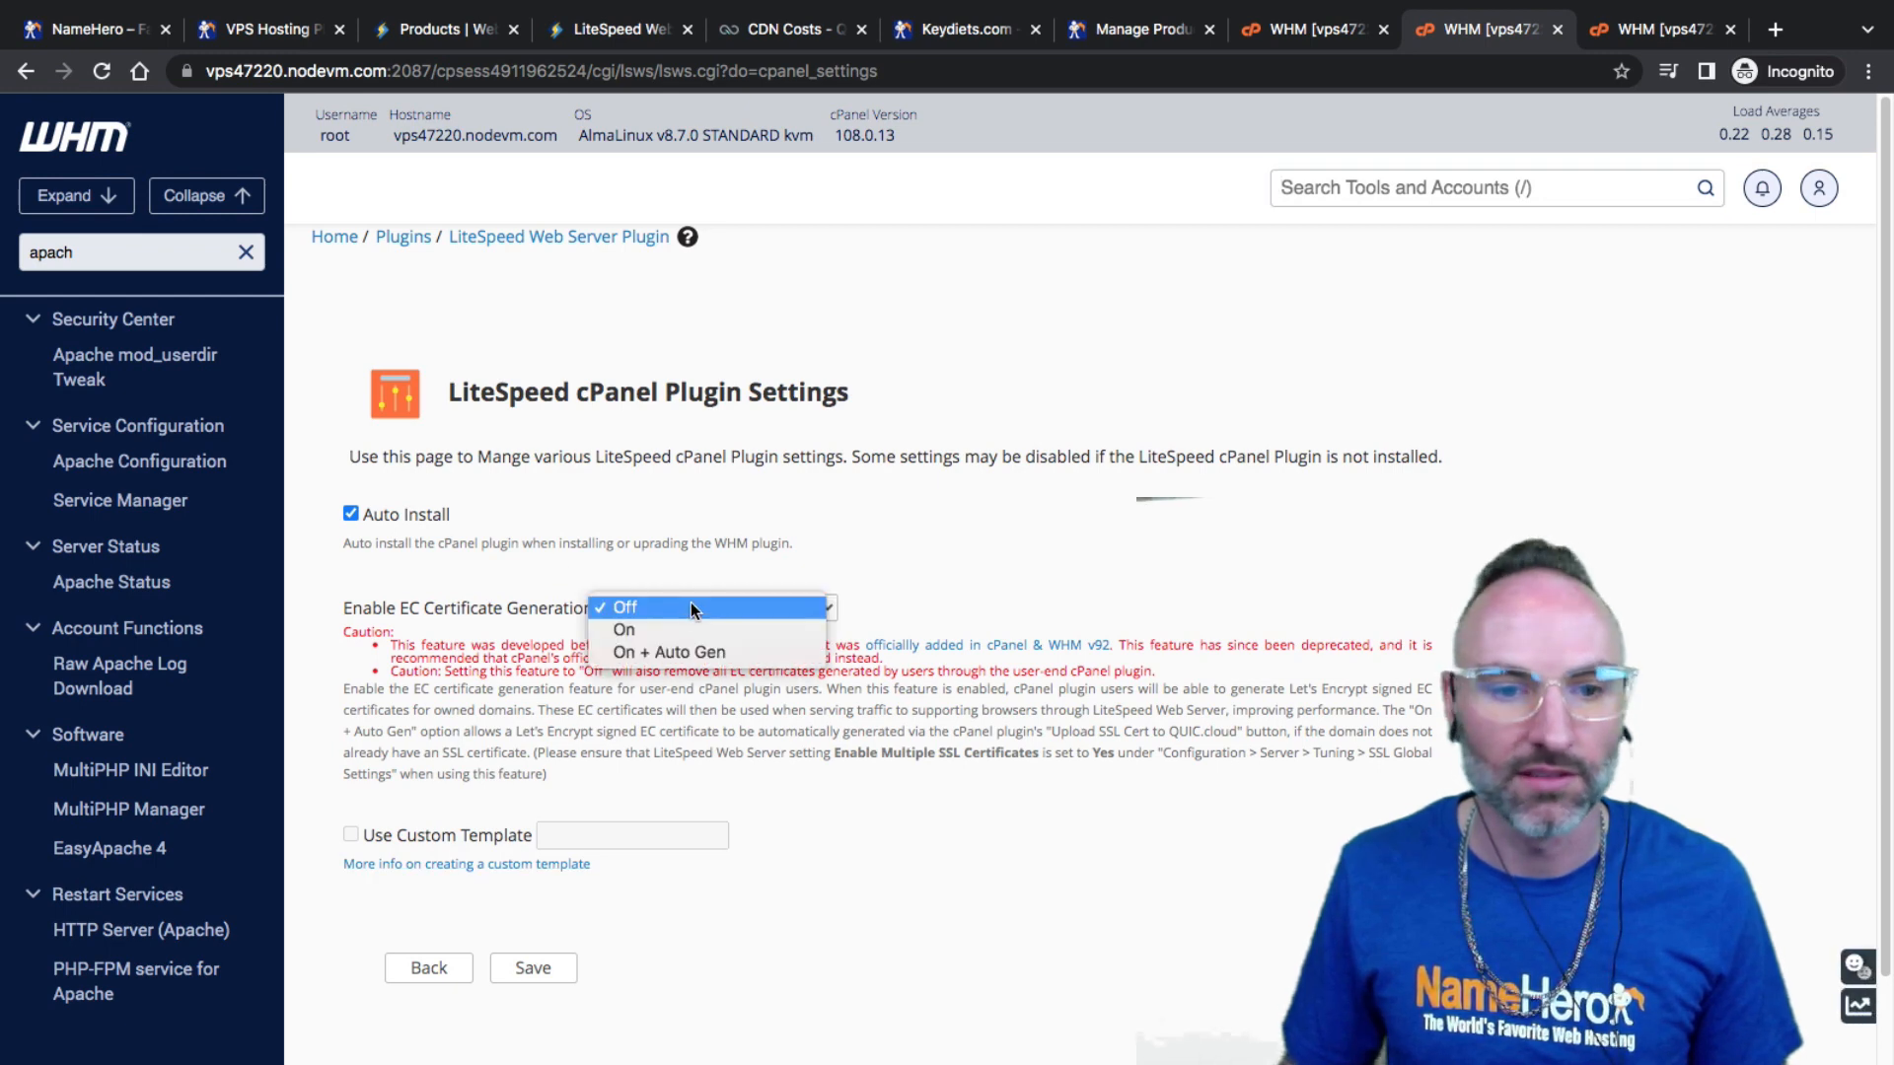
click(899, 486)
click(429, 967)
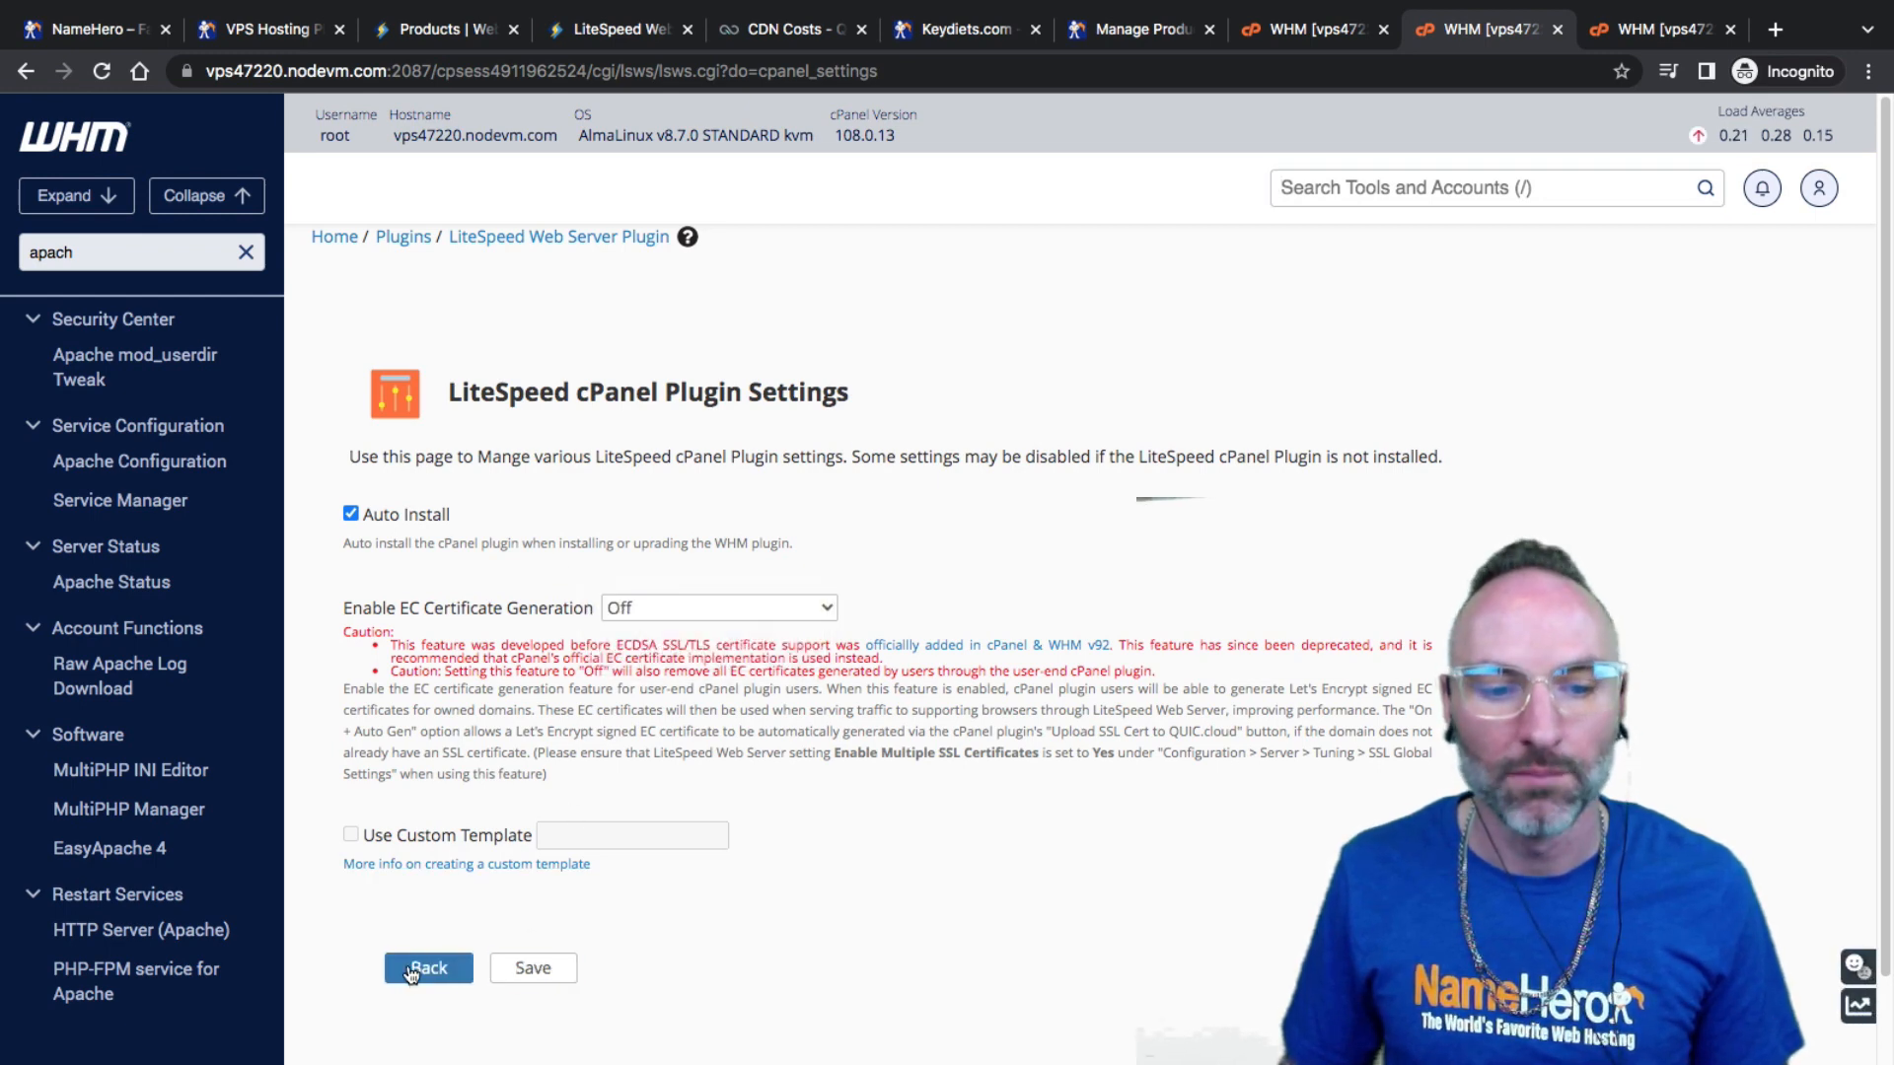
scroll(714, 760, down, 8)
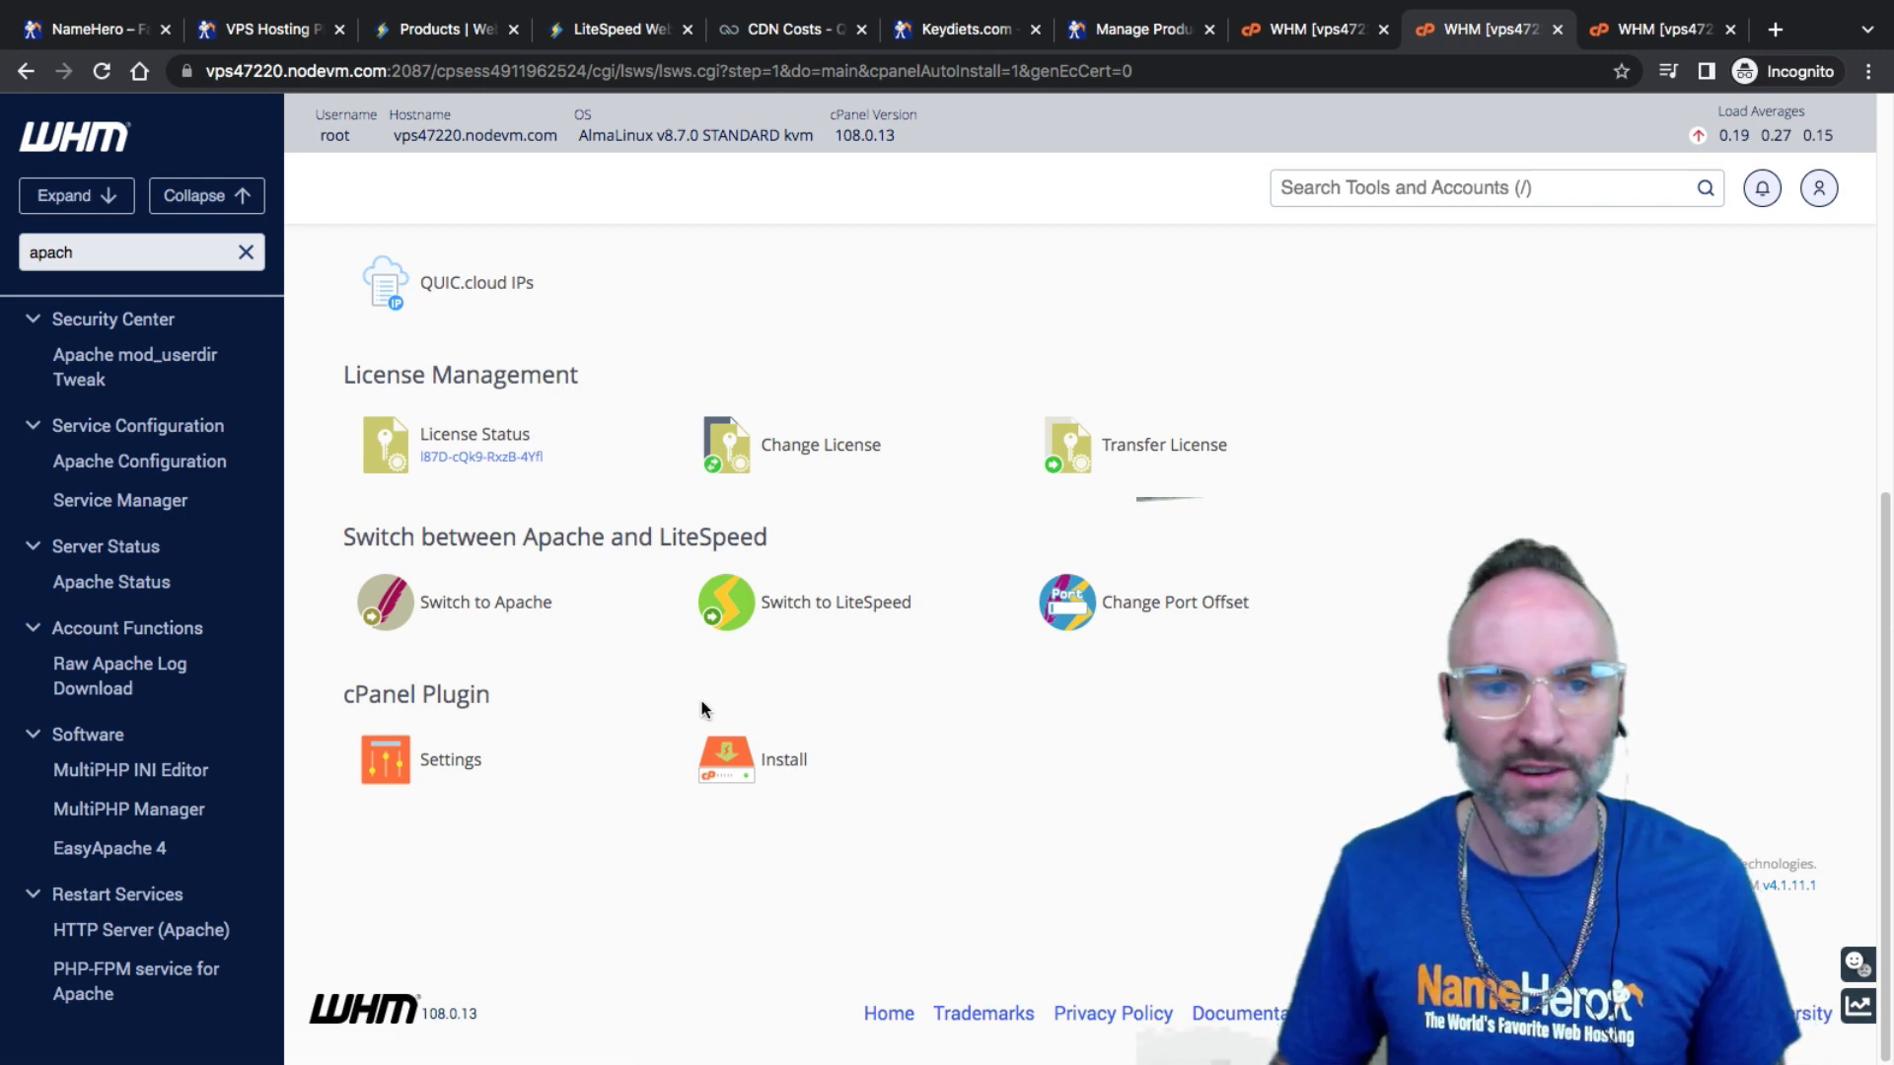
click(775, 762)
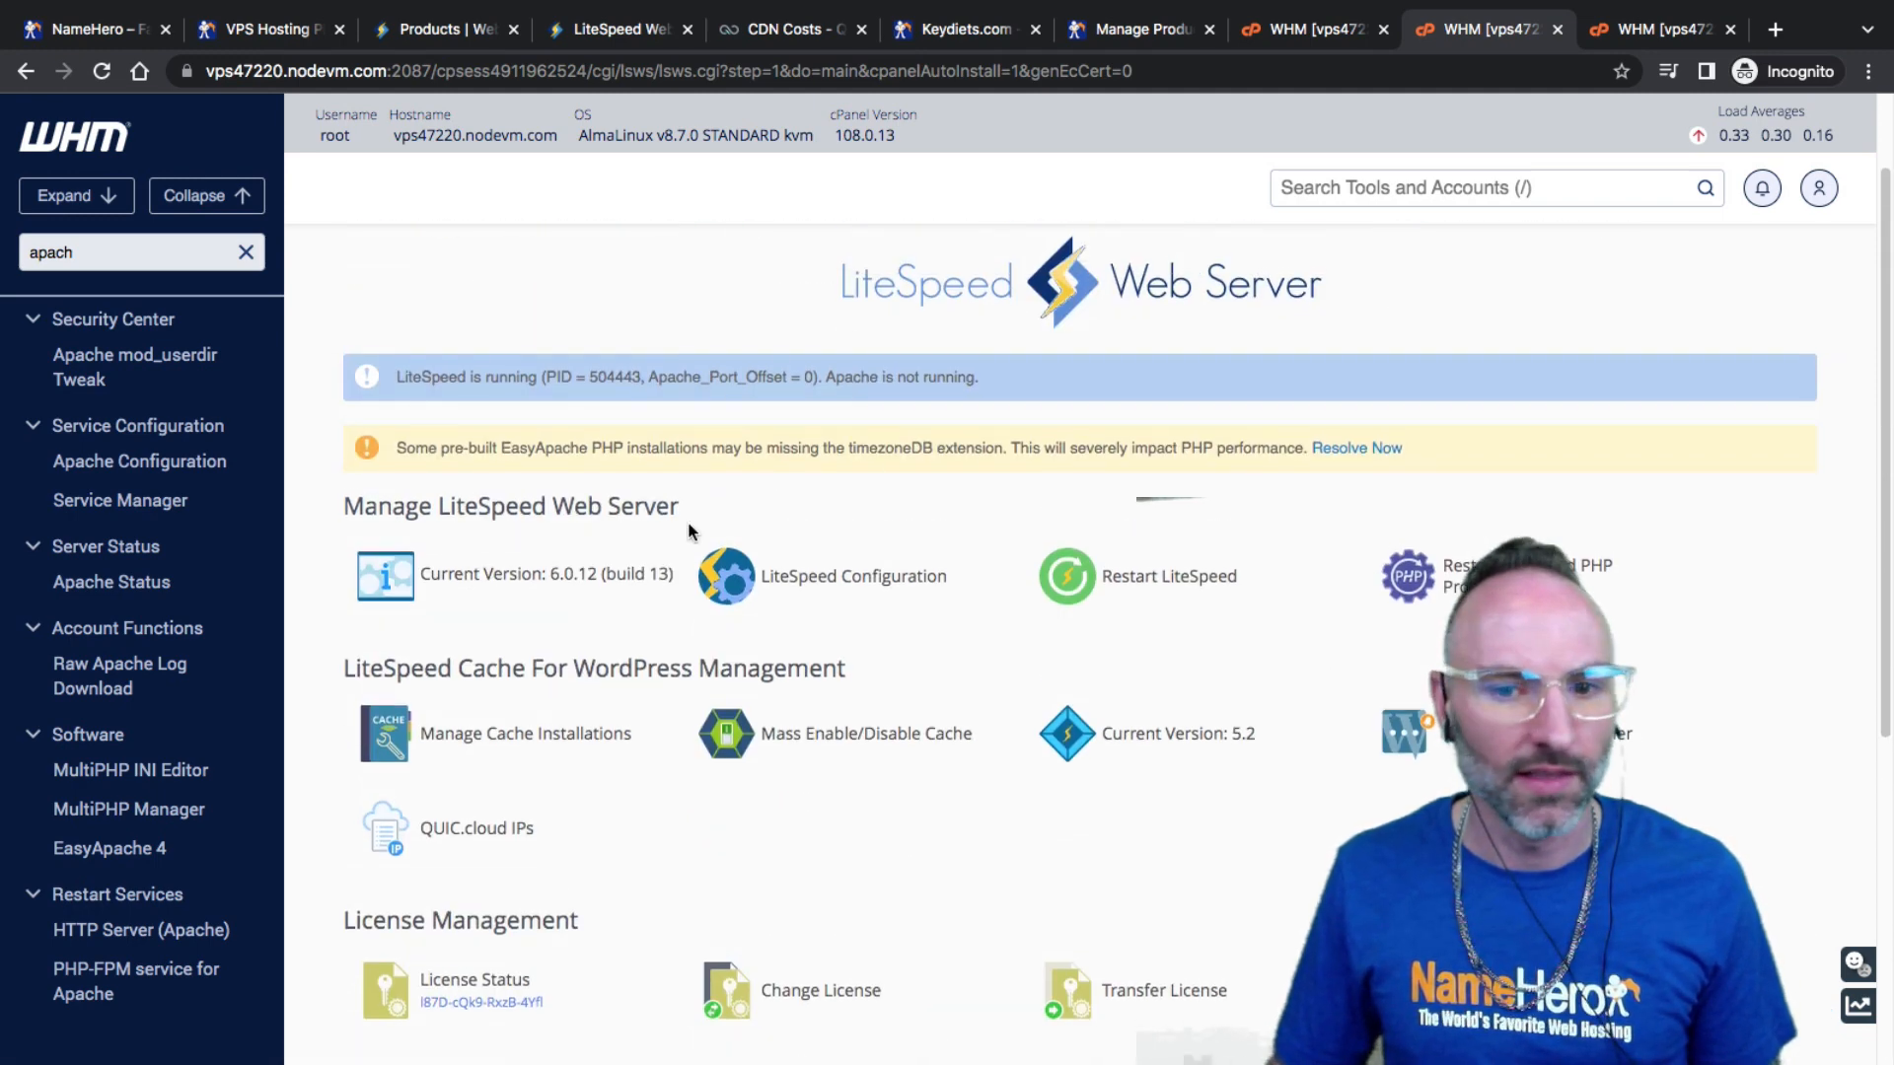
scroll(1108, 600, up, 2)
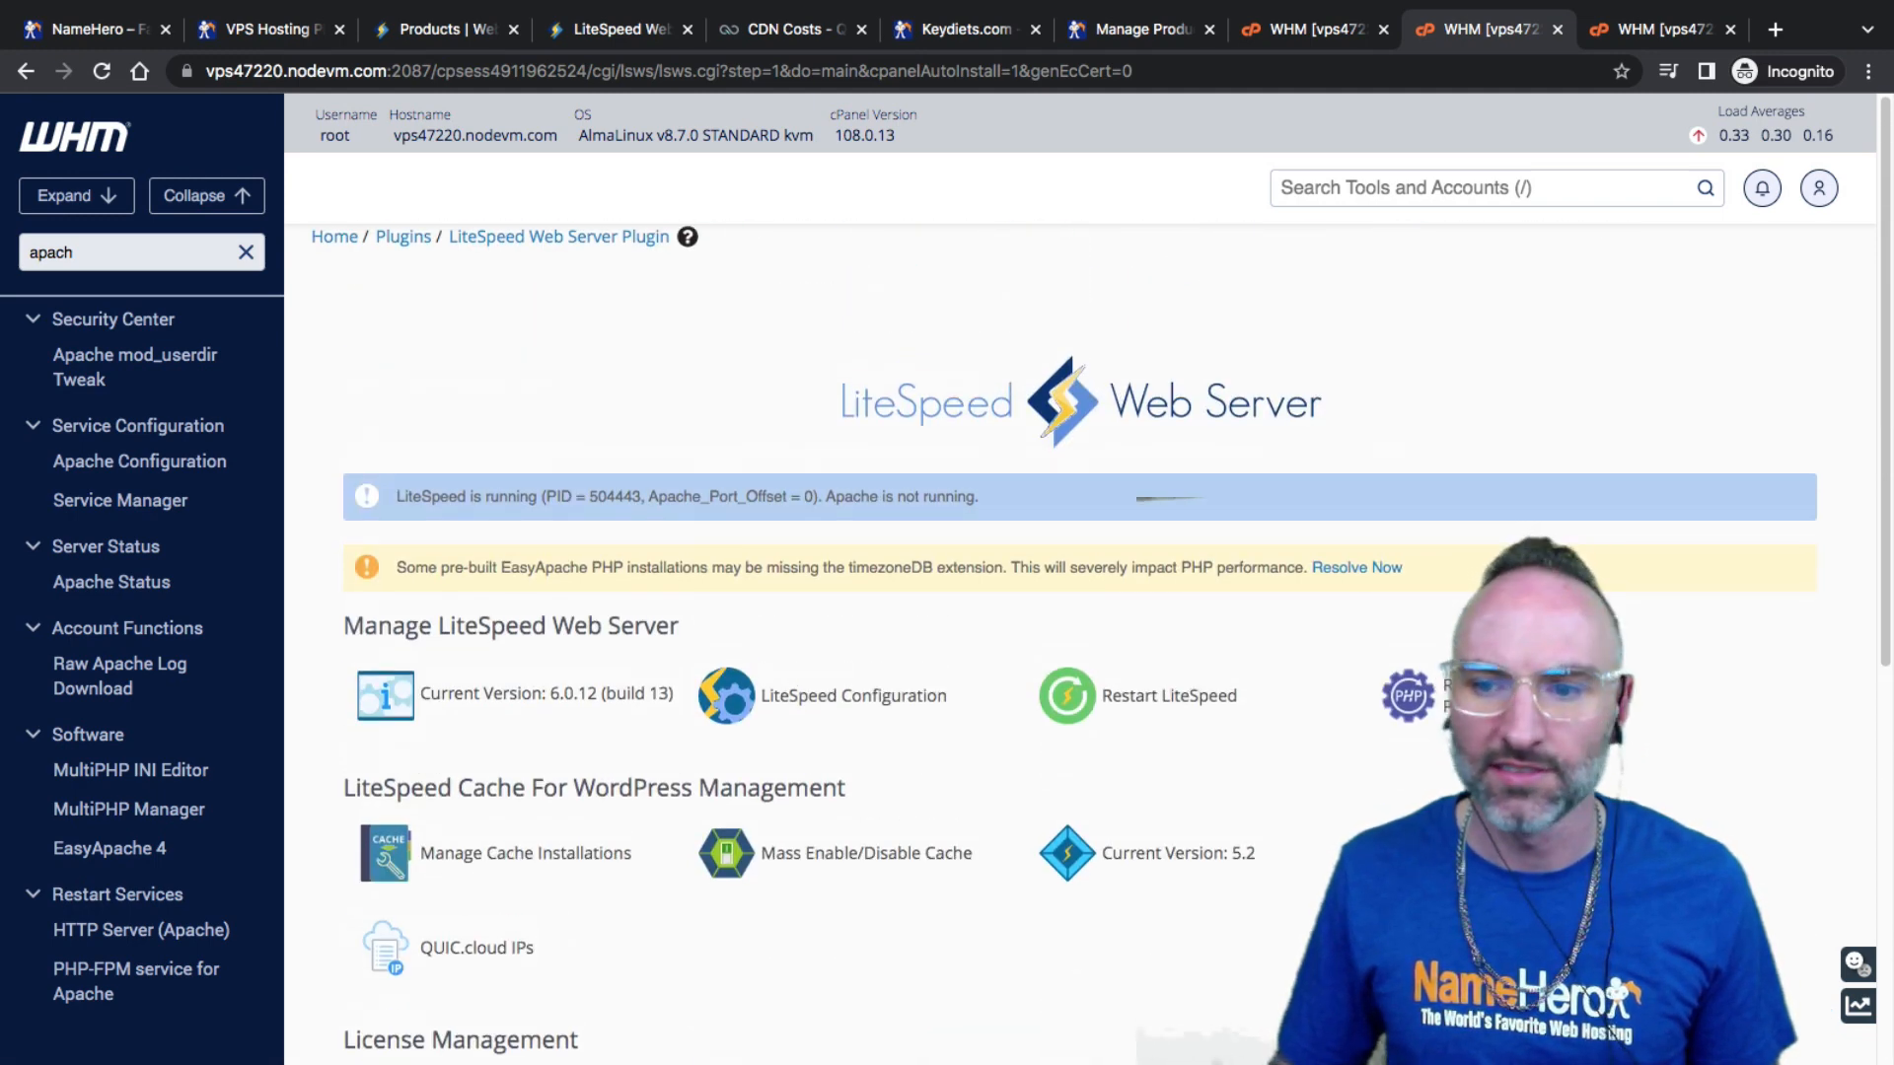
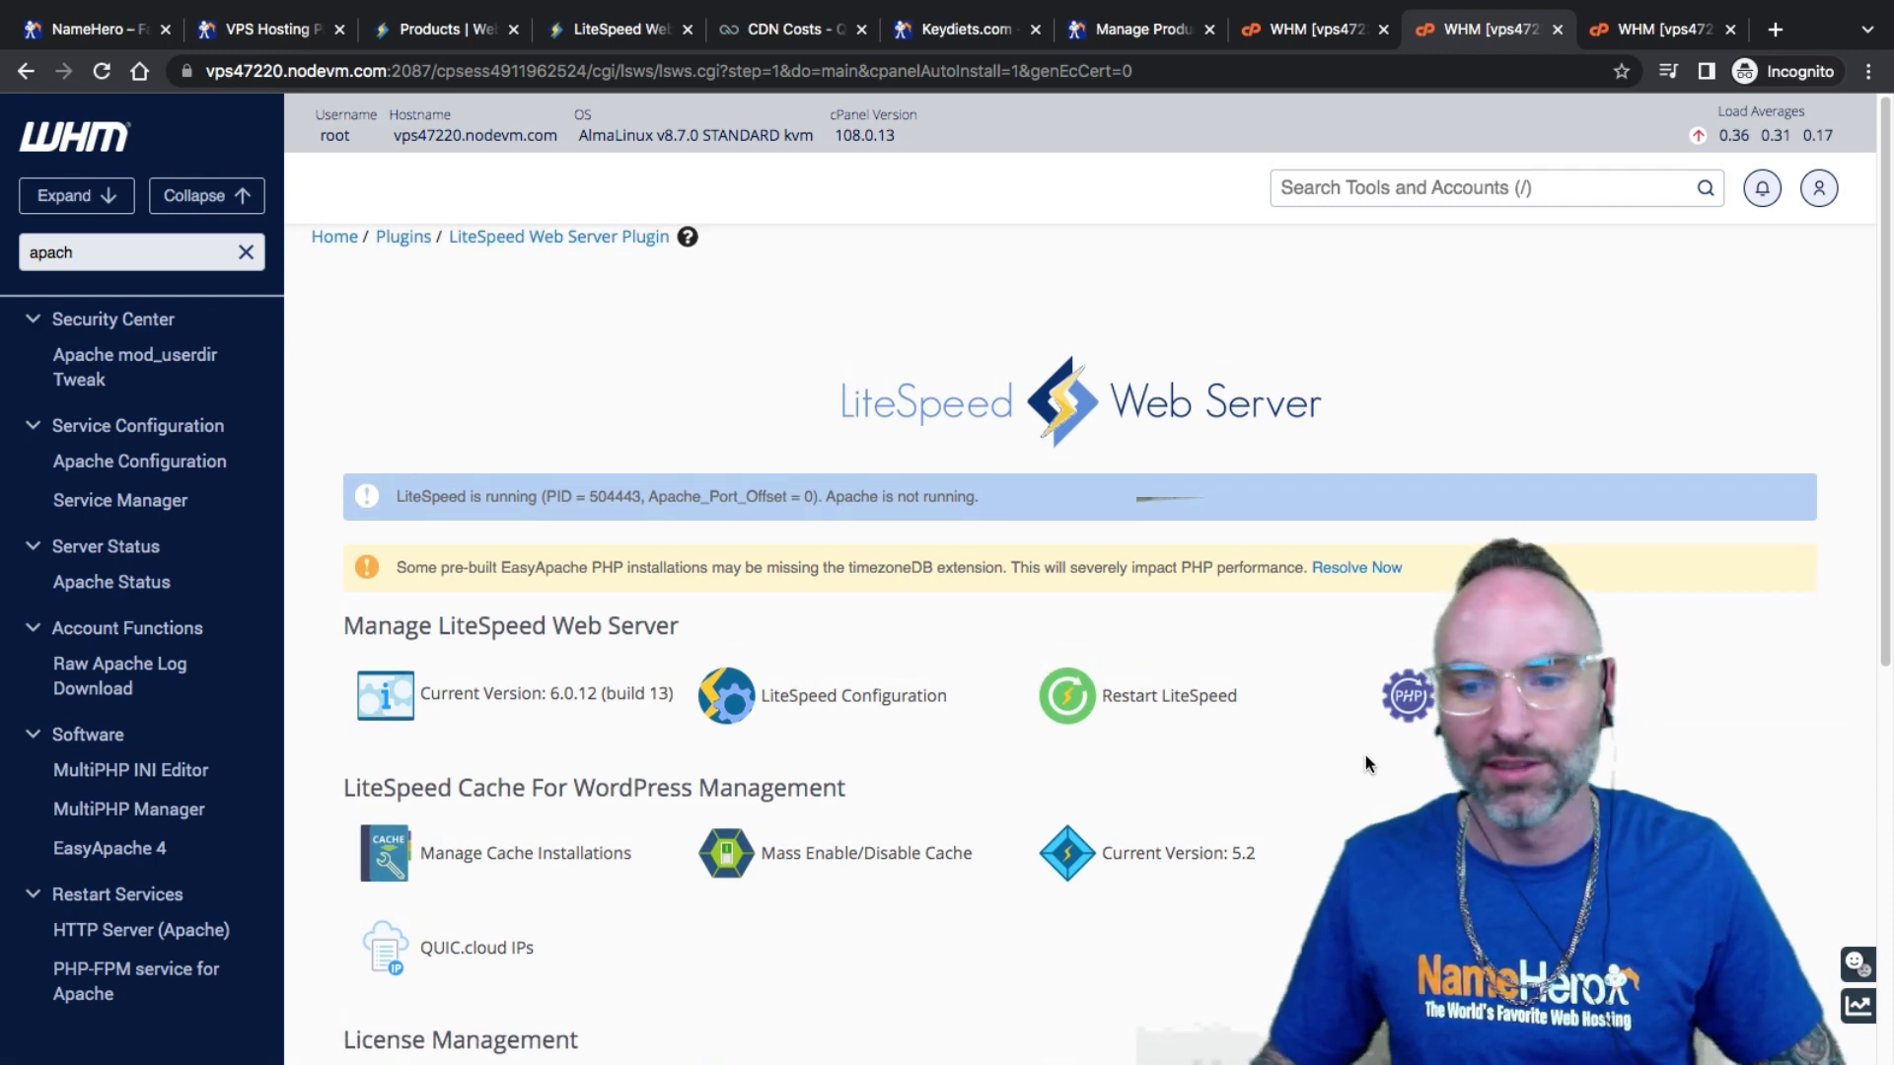
scroll(1098, 785, down, 1)
scroll(1099, 785, up, 1)
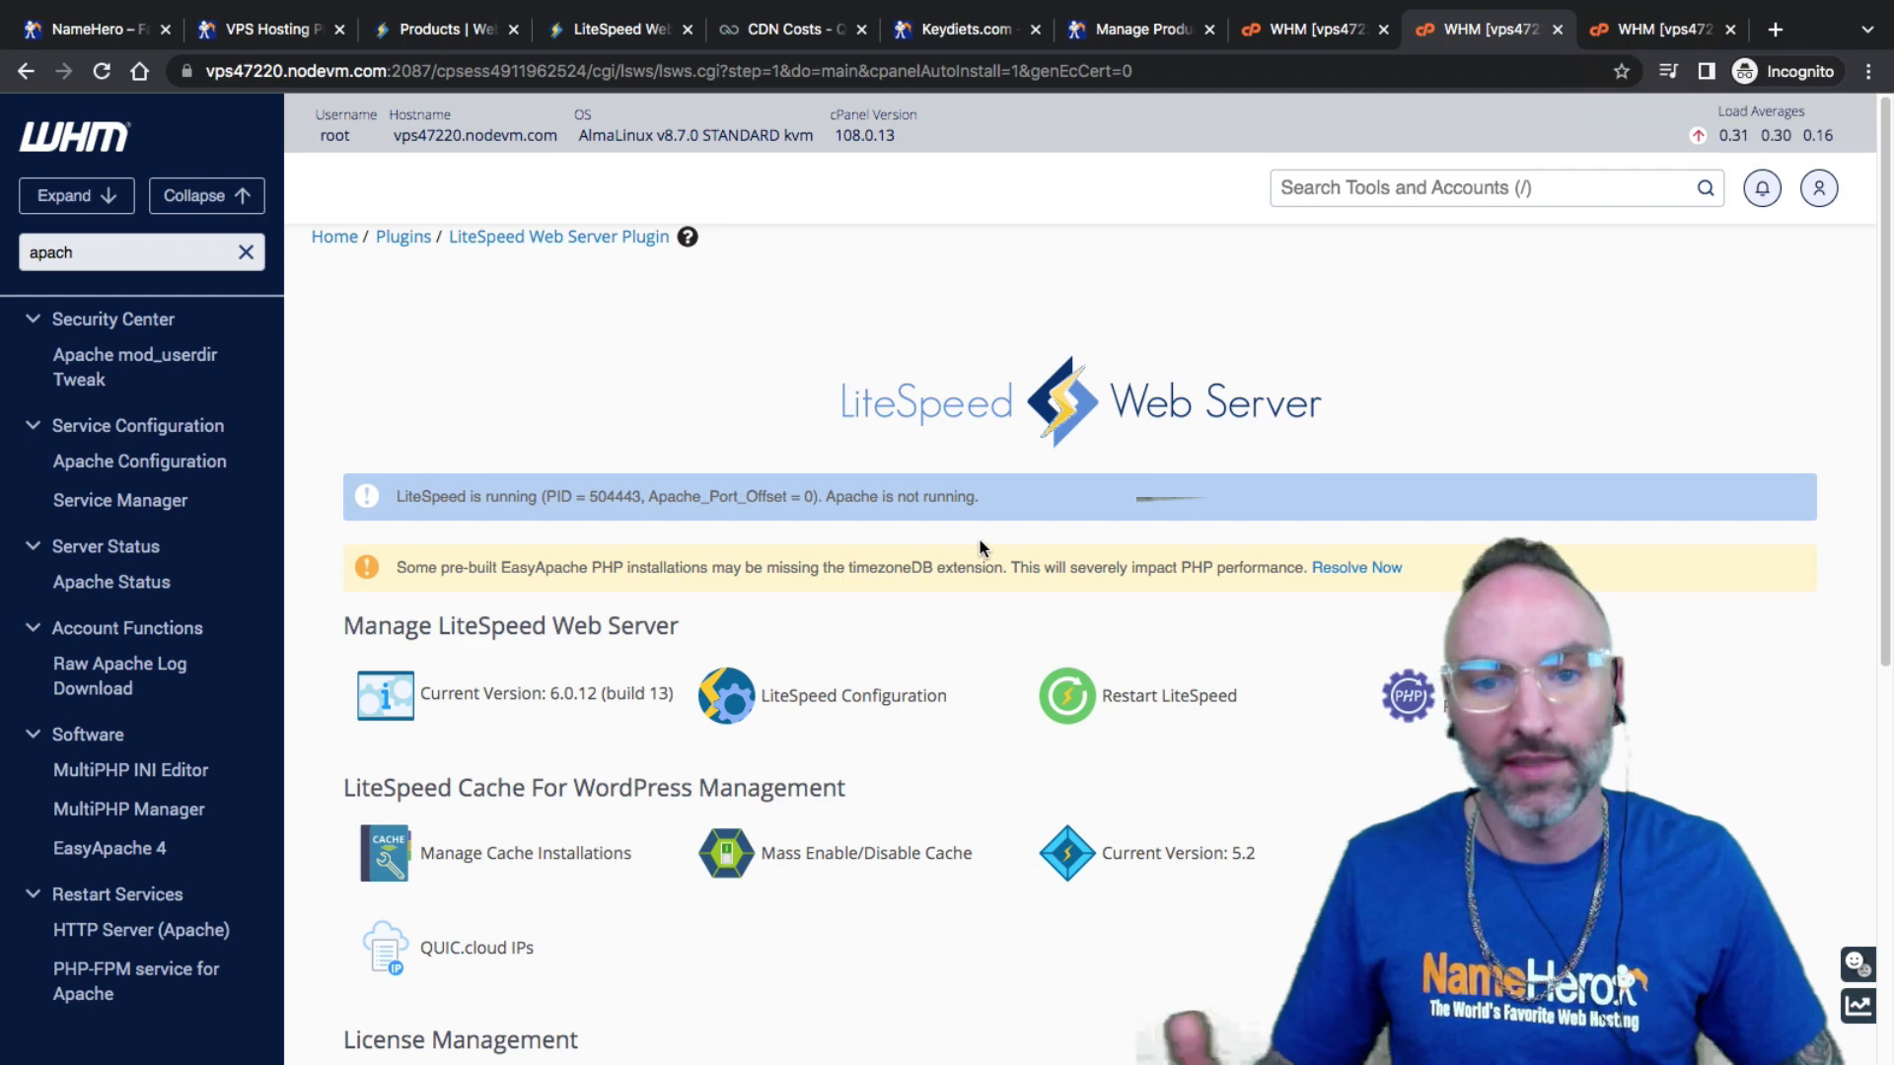
double_click(119, 261)
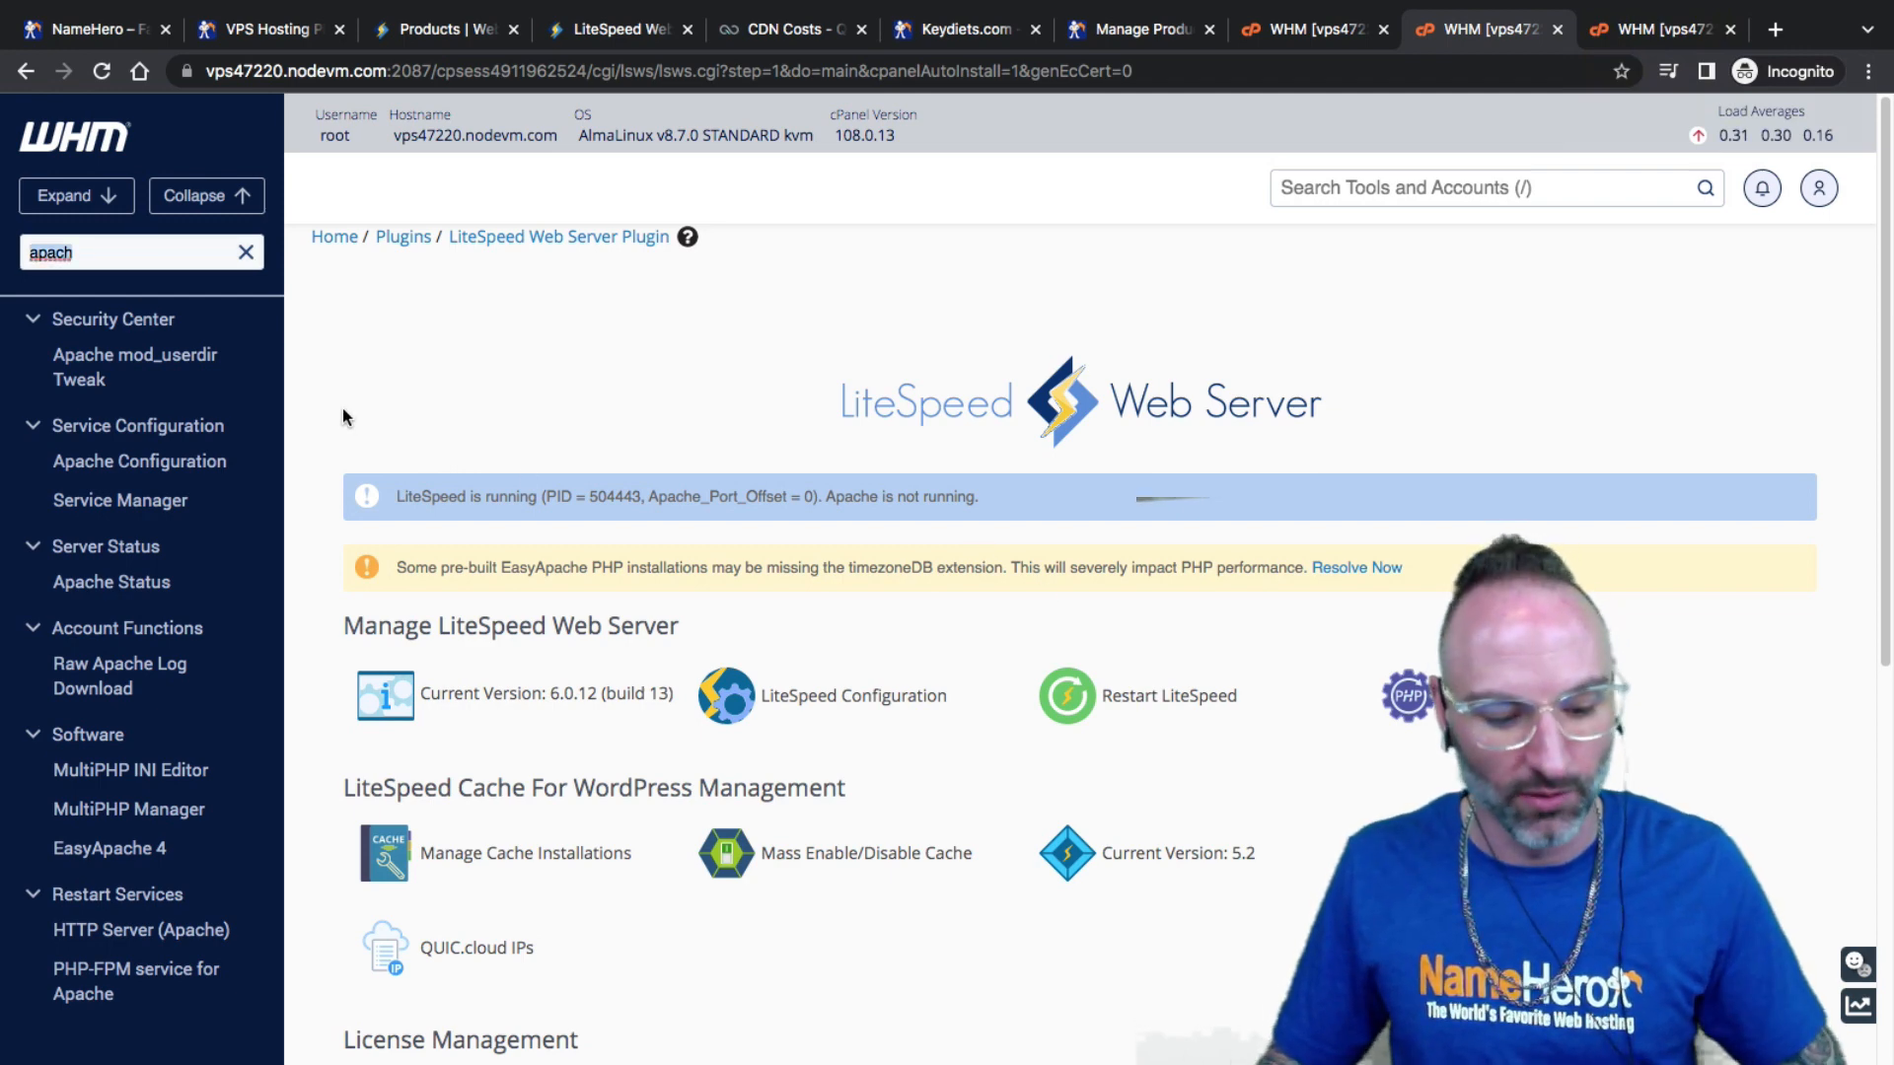
text(create)
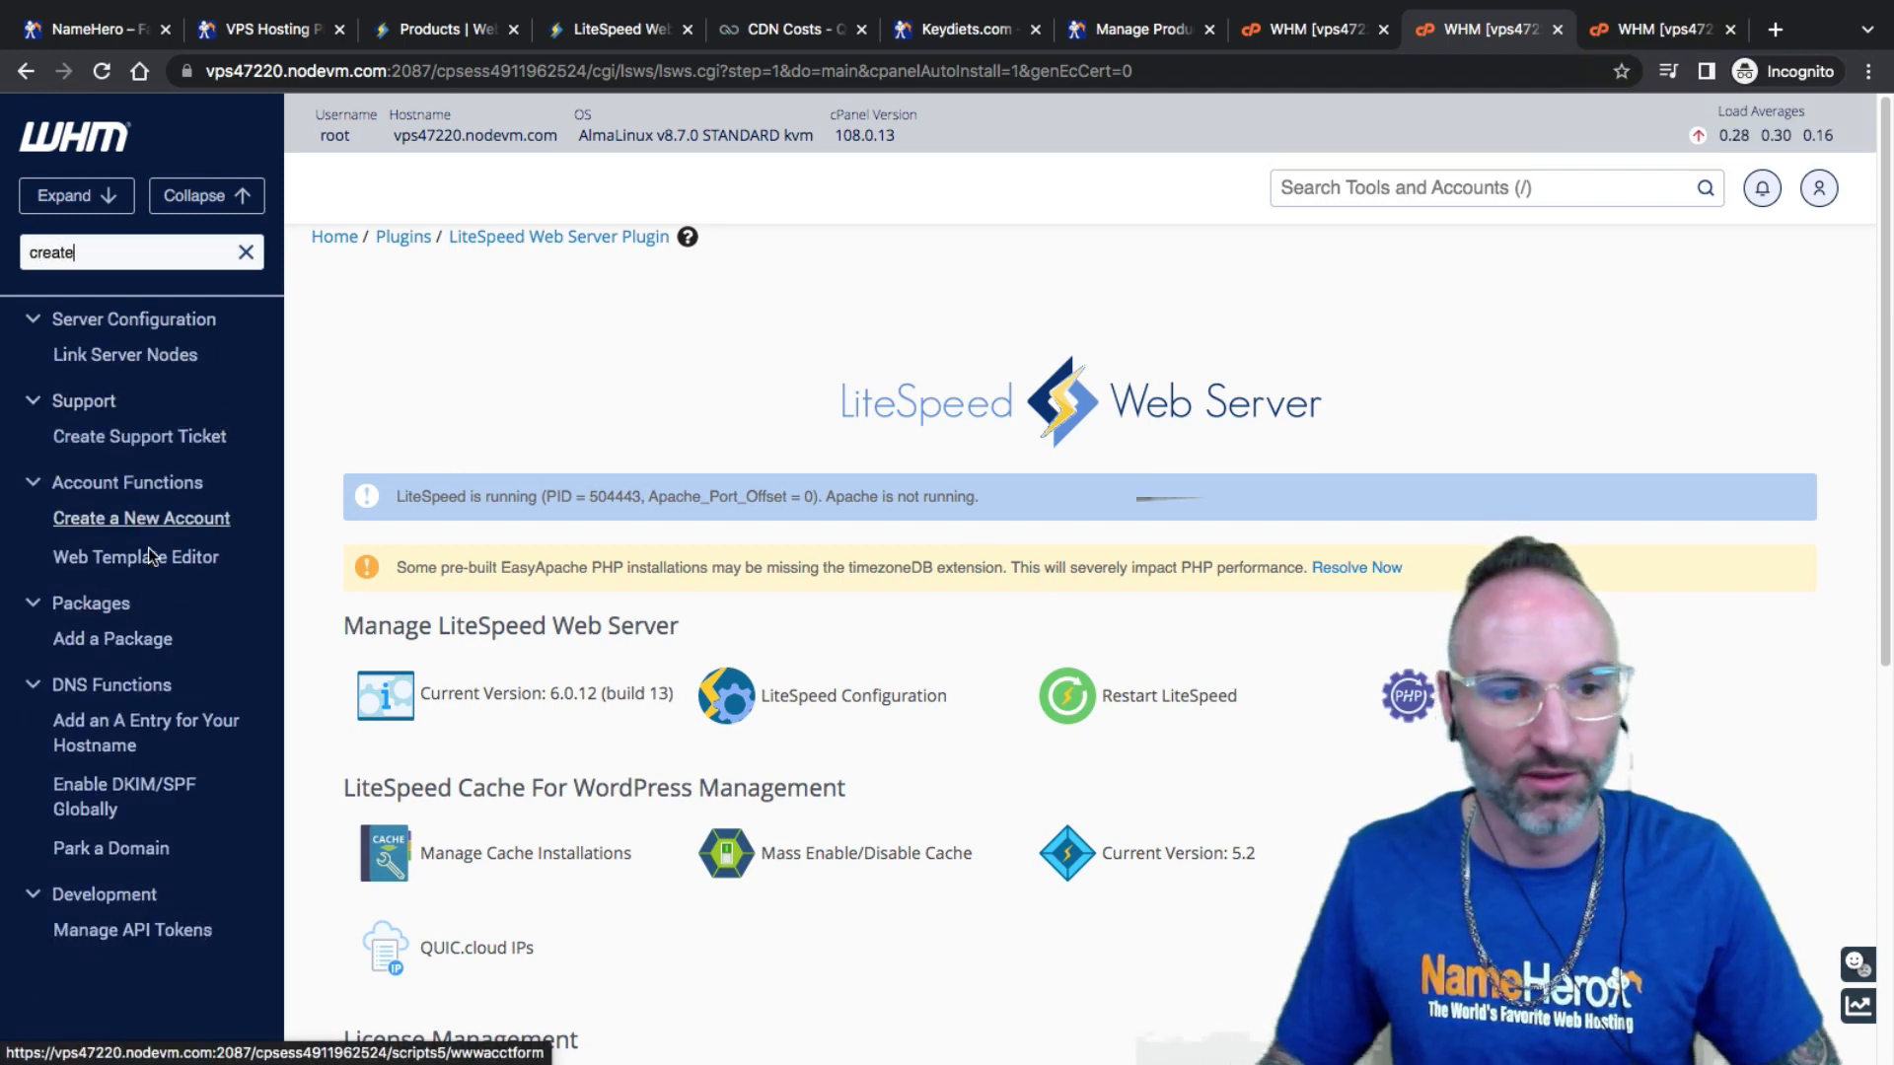
click(243, 254)
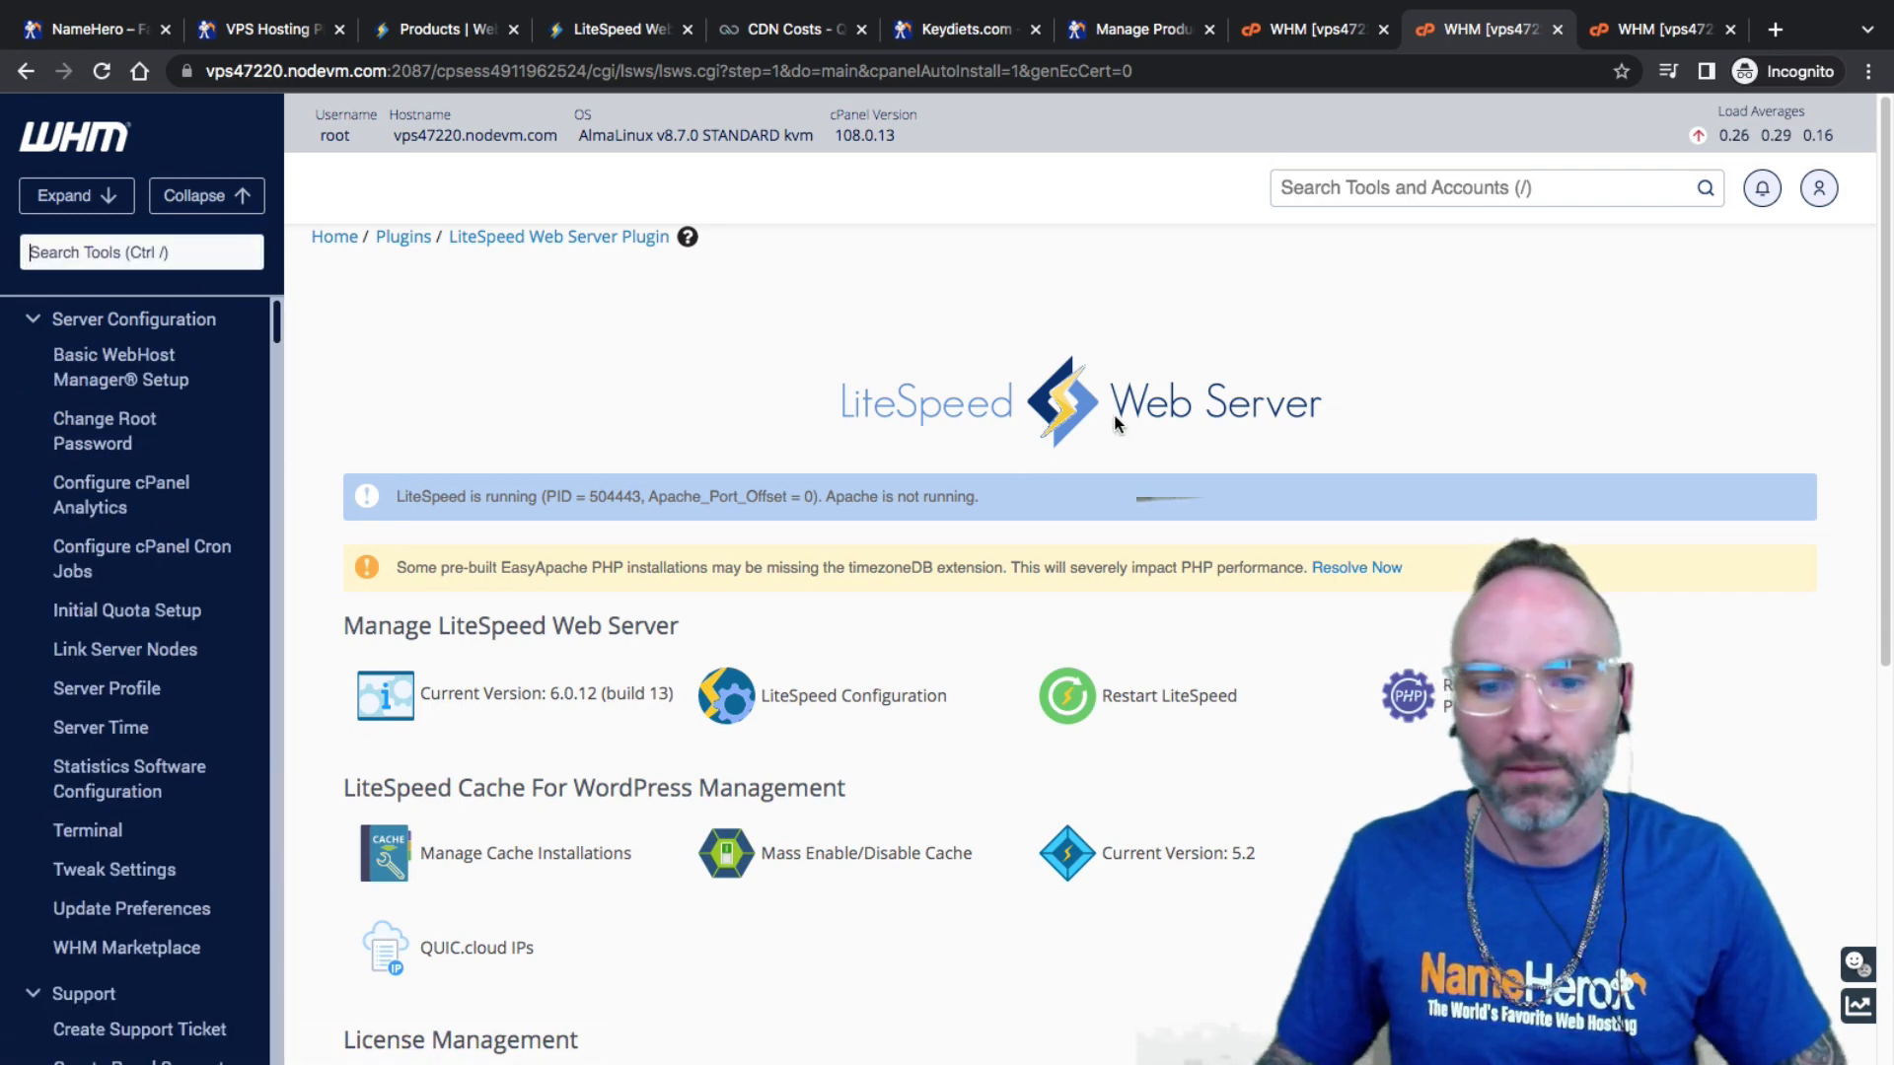
Look at the keydiets.com Business Cloud product page and the web hosting plans on the NameHero homepage
click(945, 30)
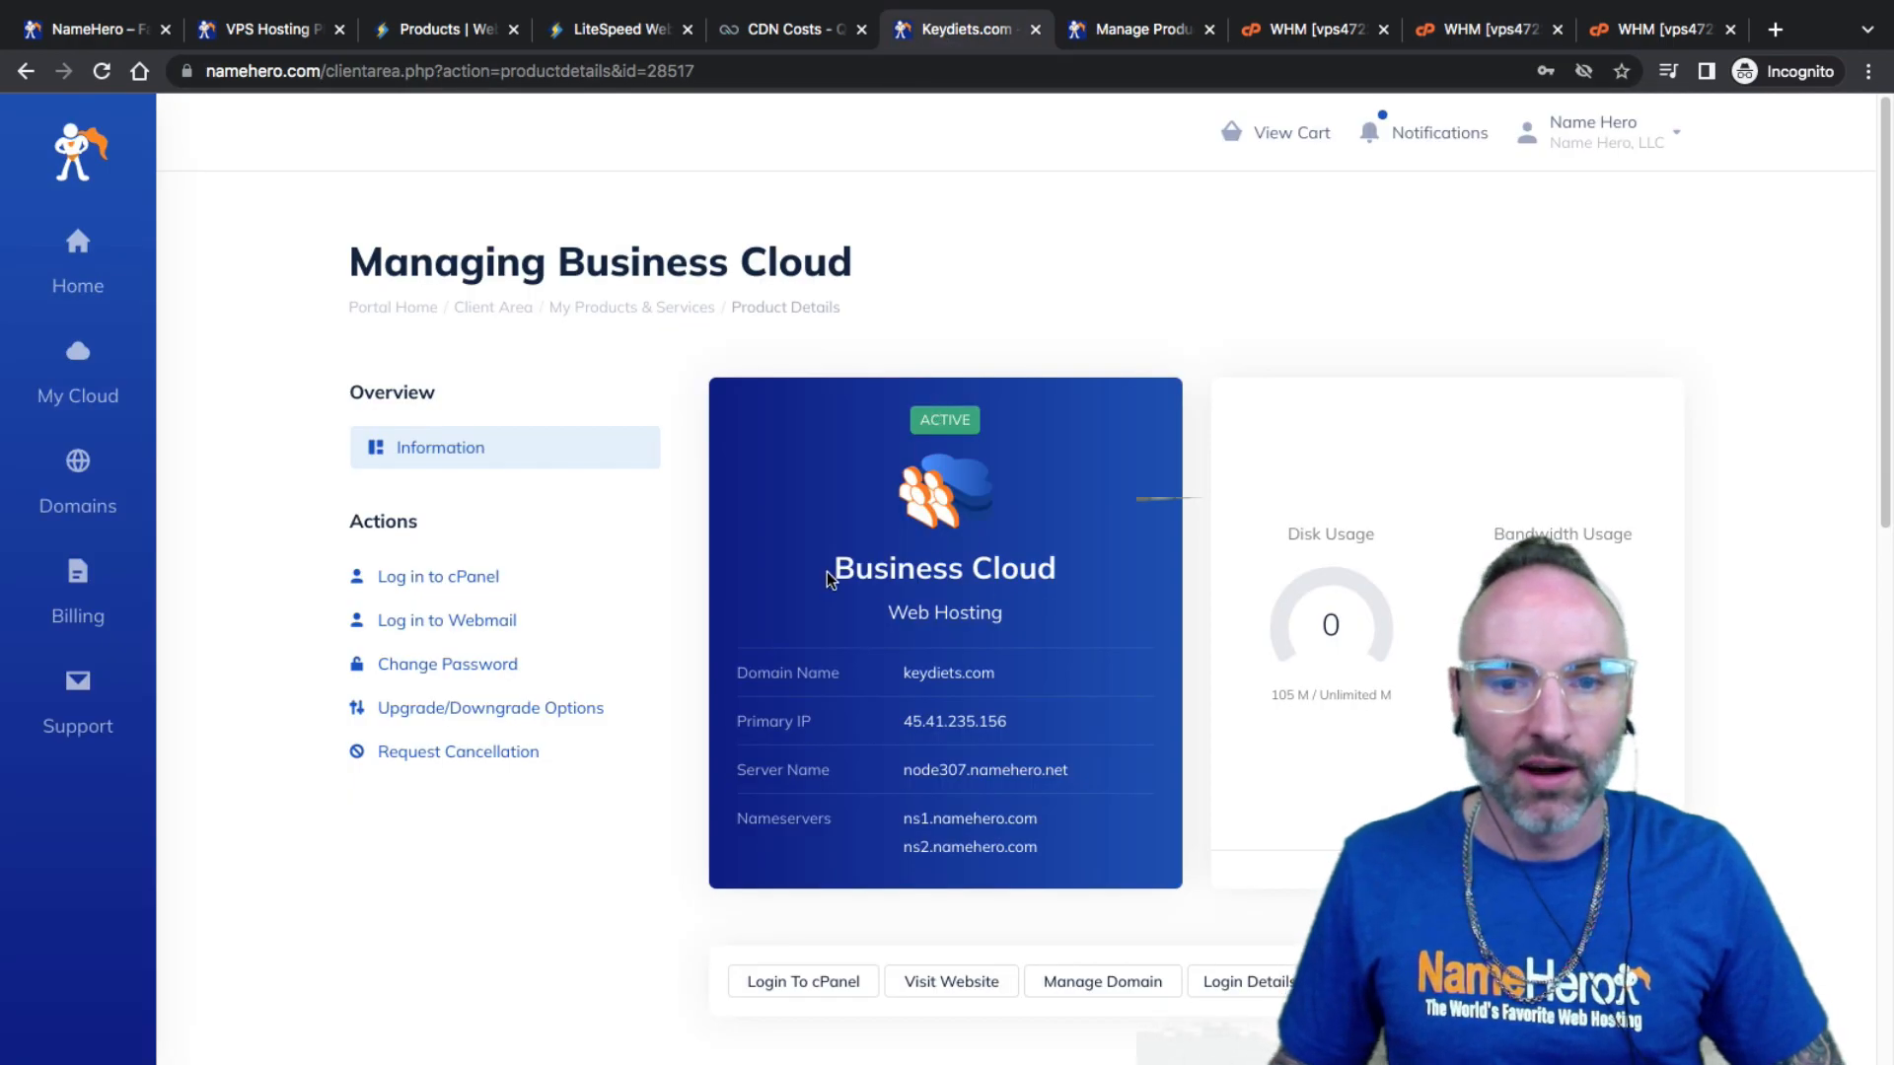
drag(829, 579, 1053, 581)
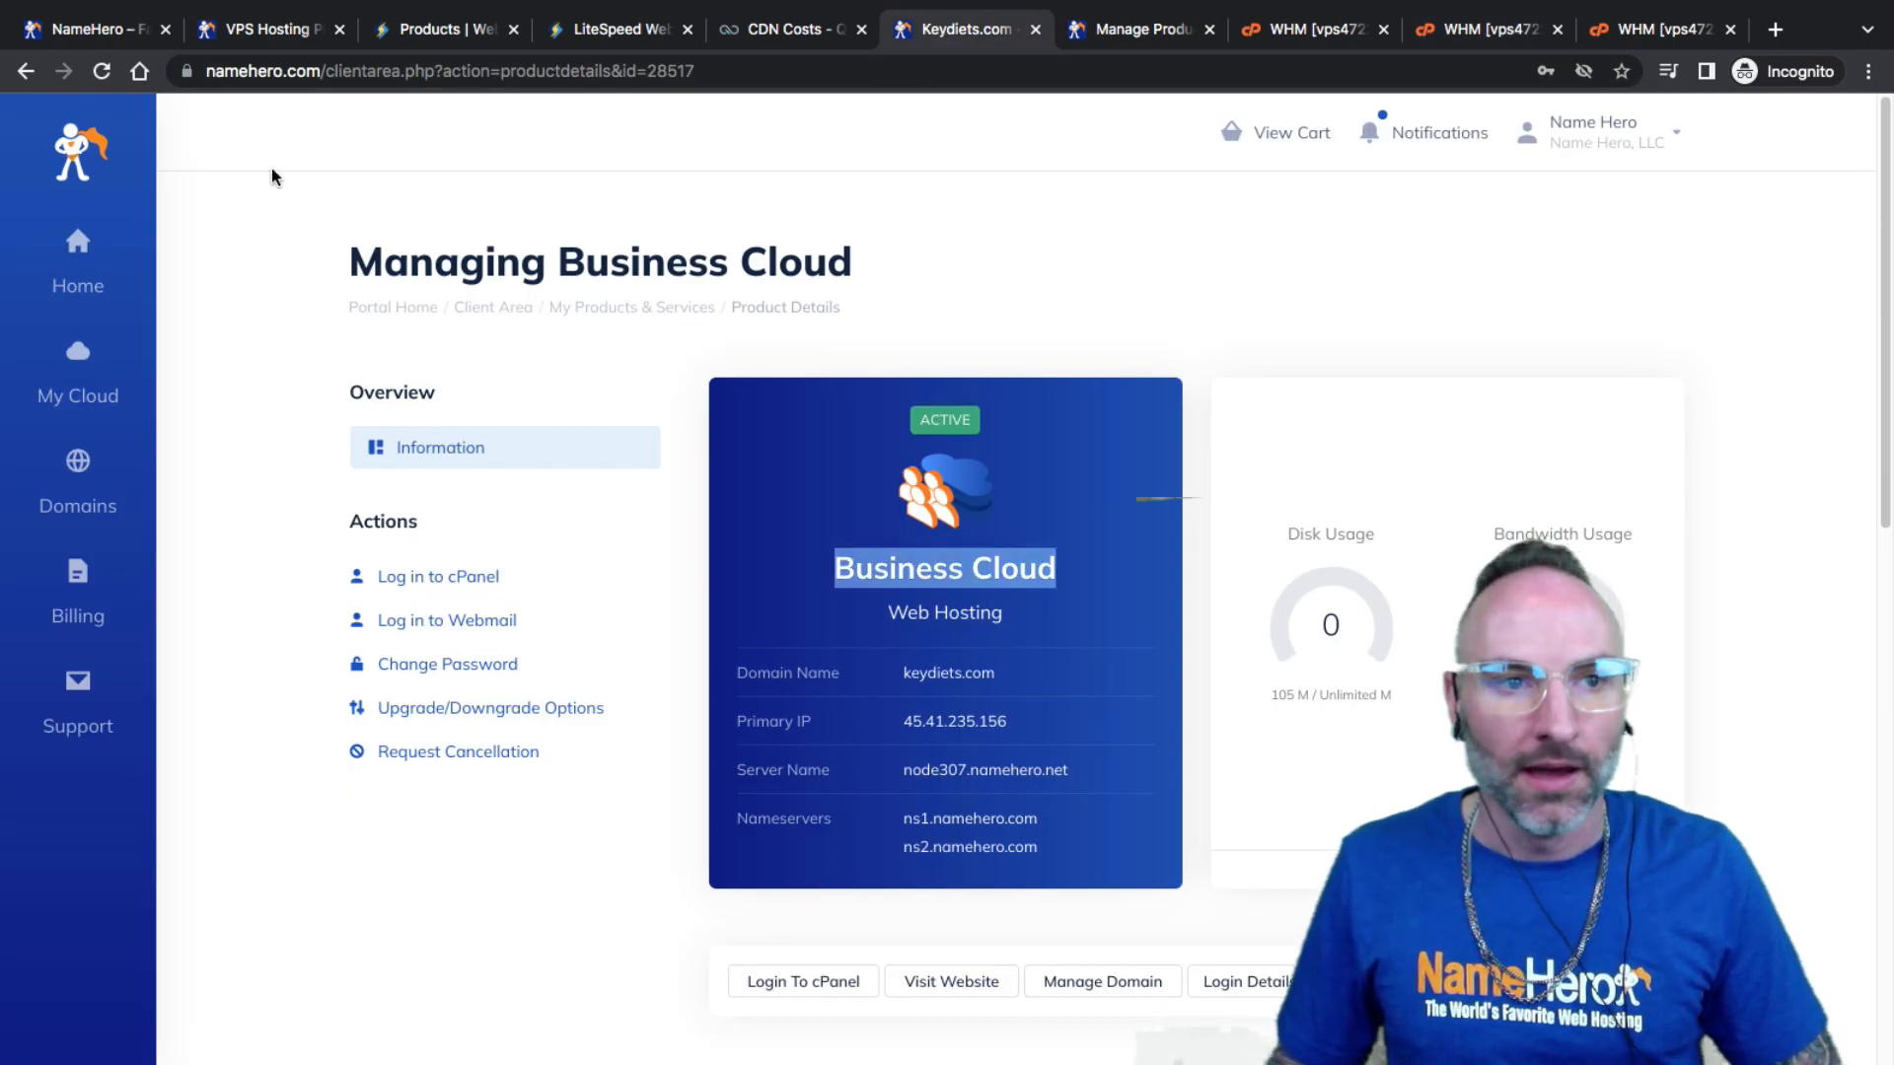
click(99, 28)
scroll(870, 718, down, 6)
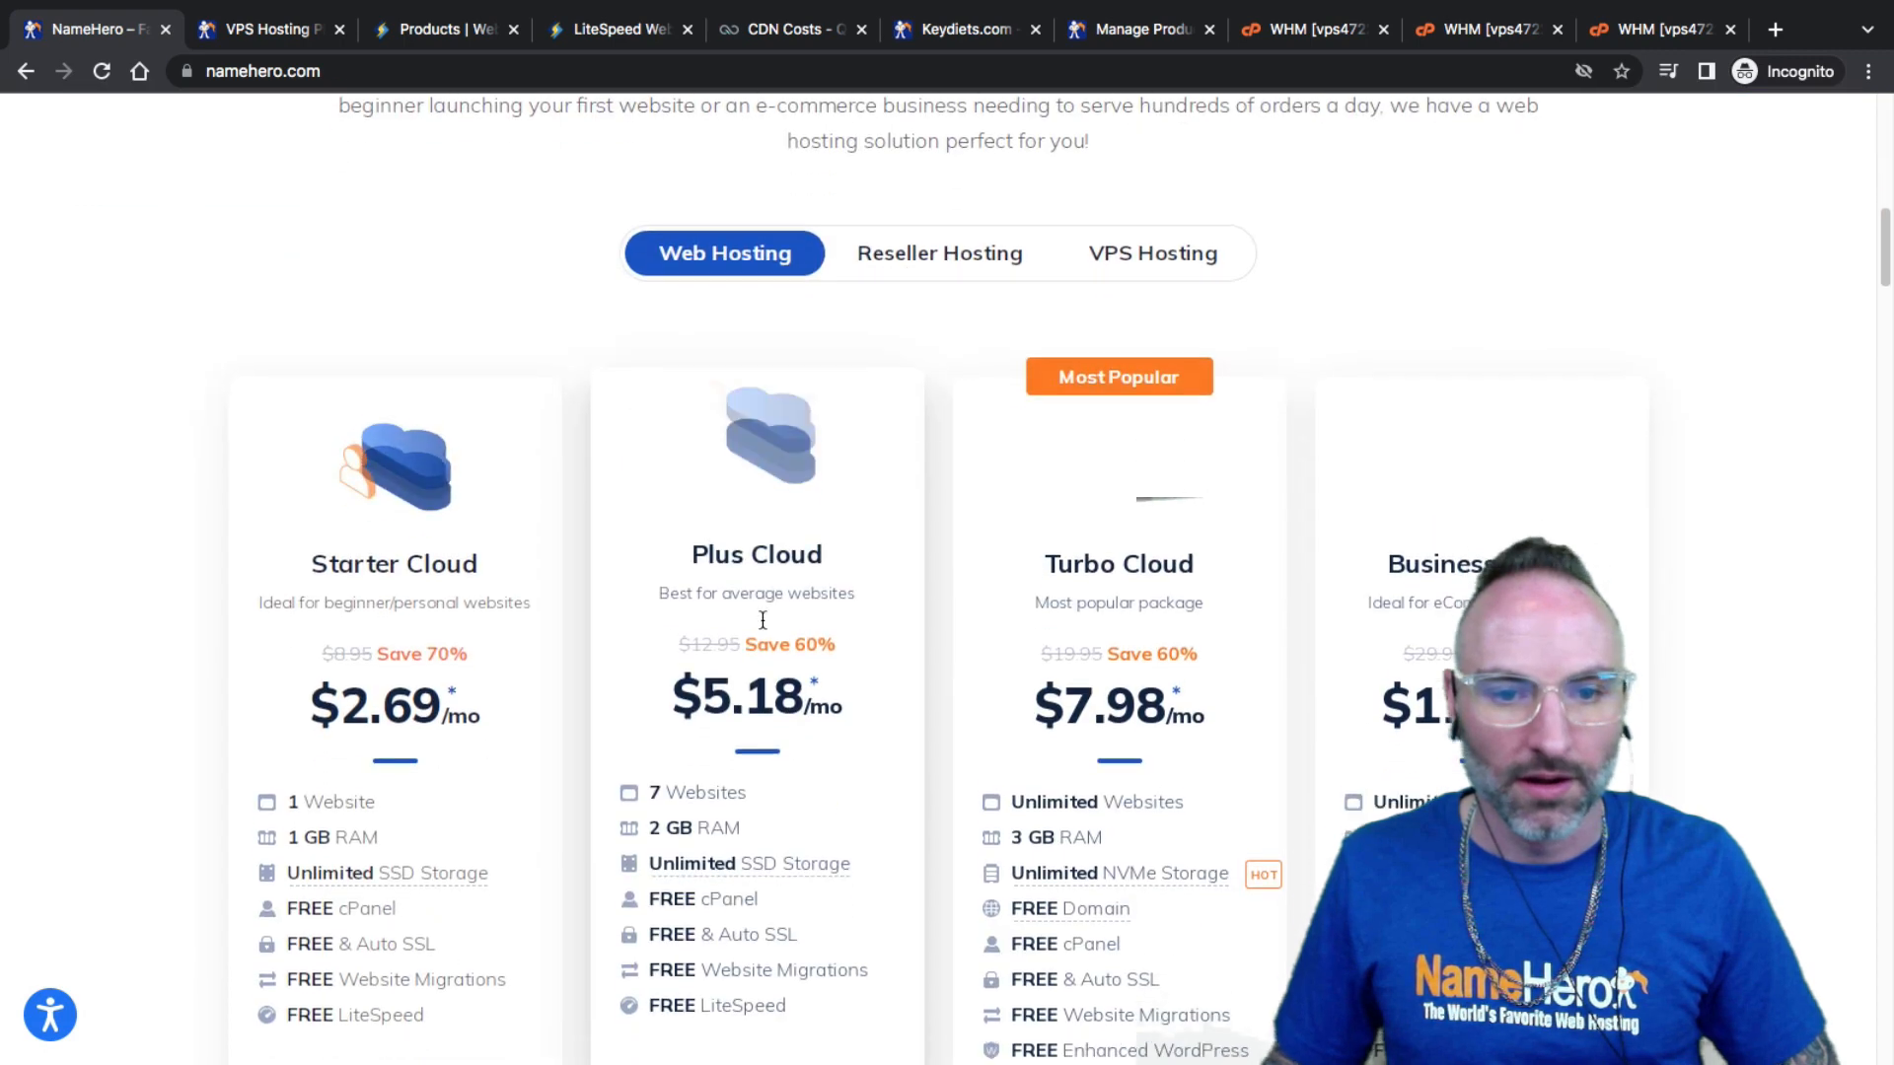
drag(406, 441, 821, 442)
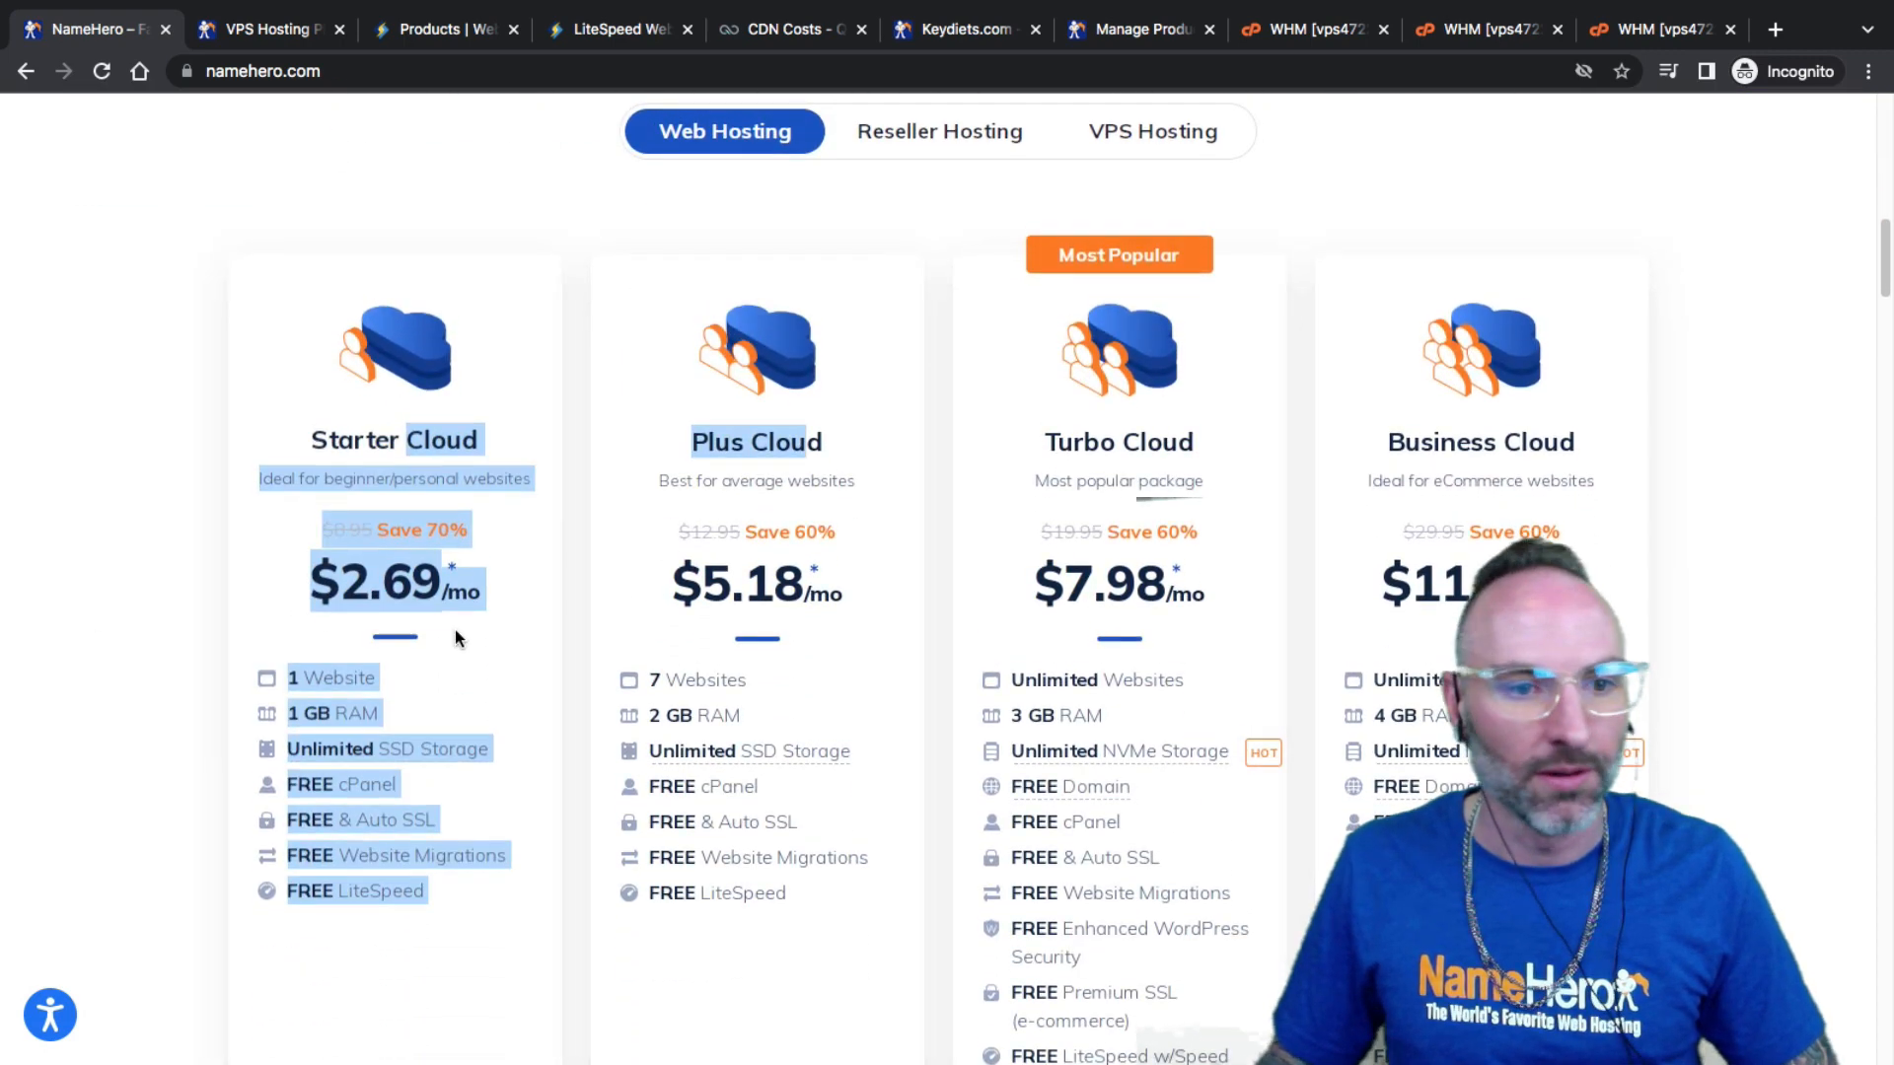
drag(400, 436, 461, 436)
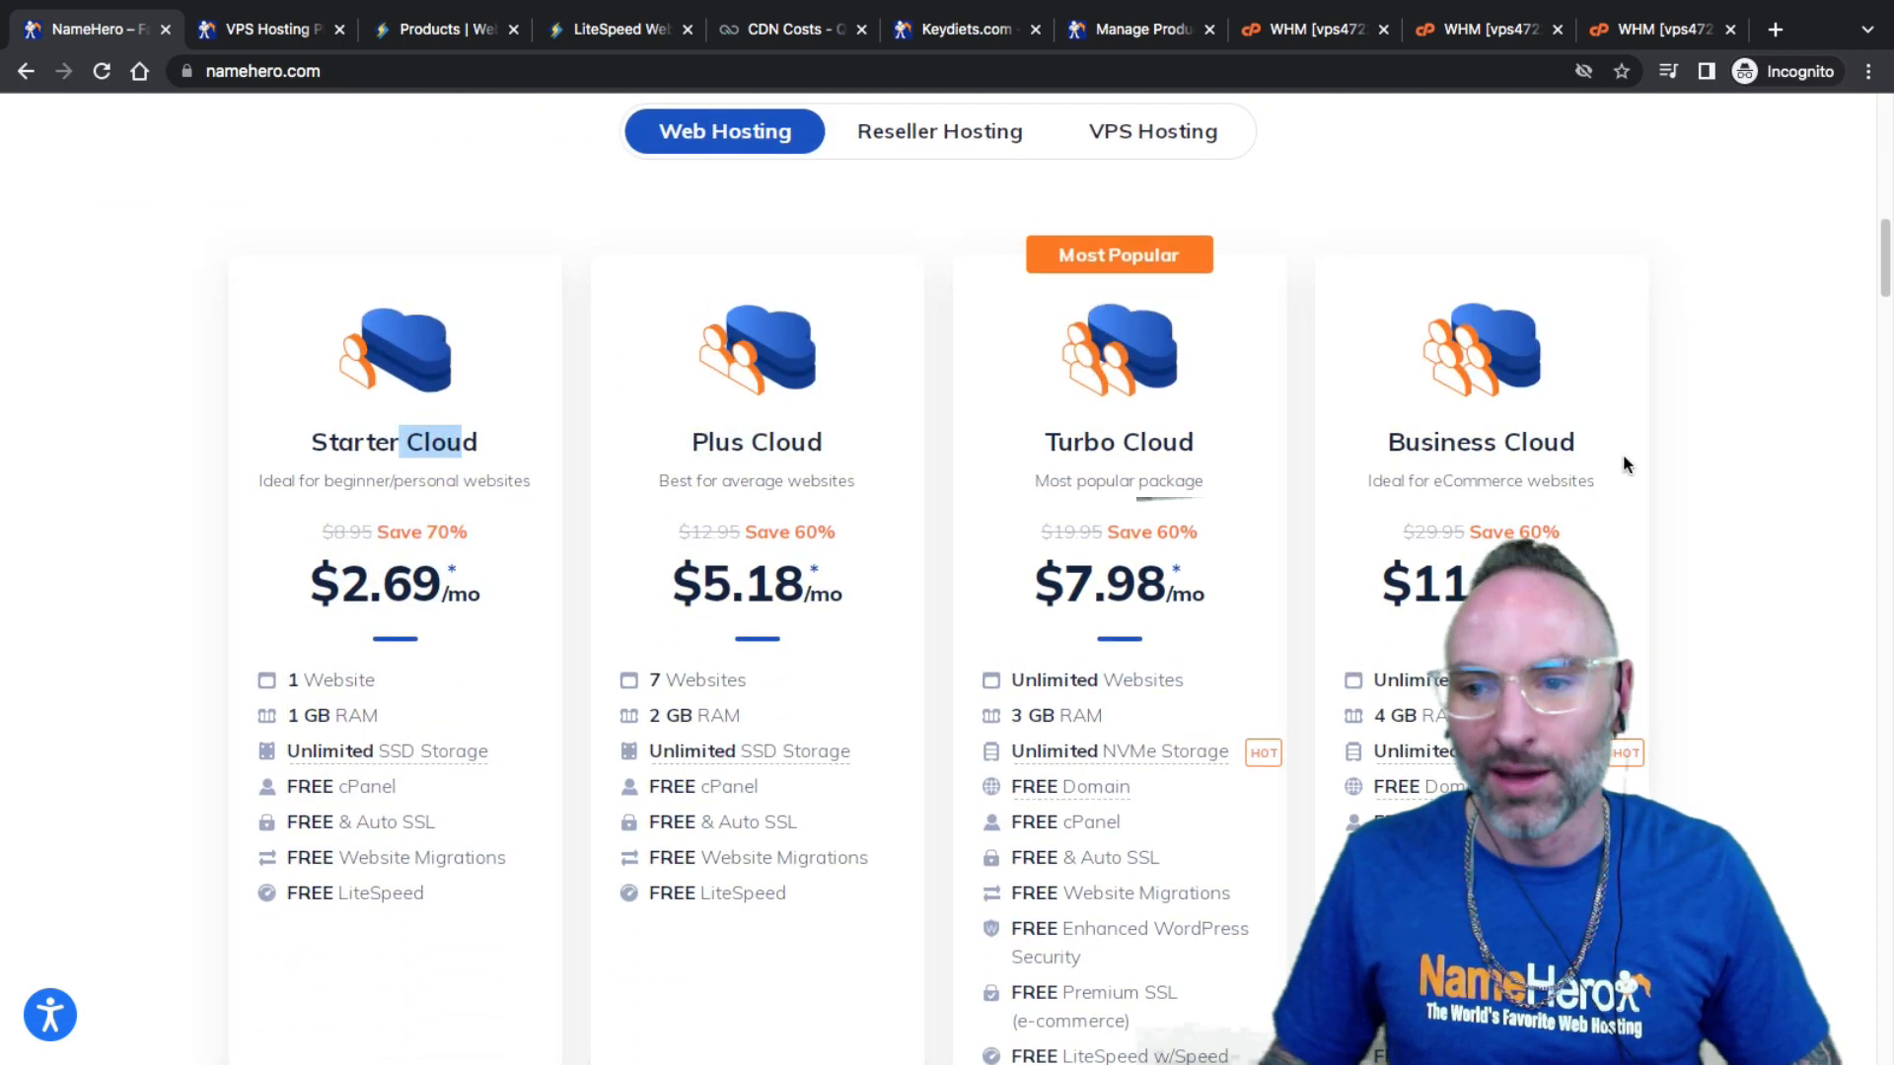
scroll(850, 577, down, 3)
scroll(844, 583, up, 2)
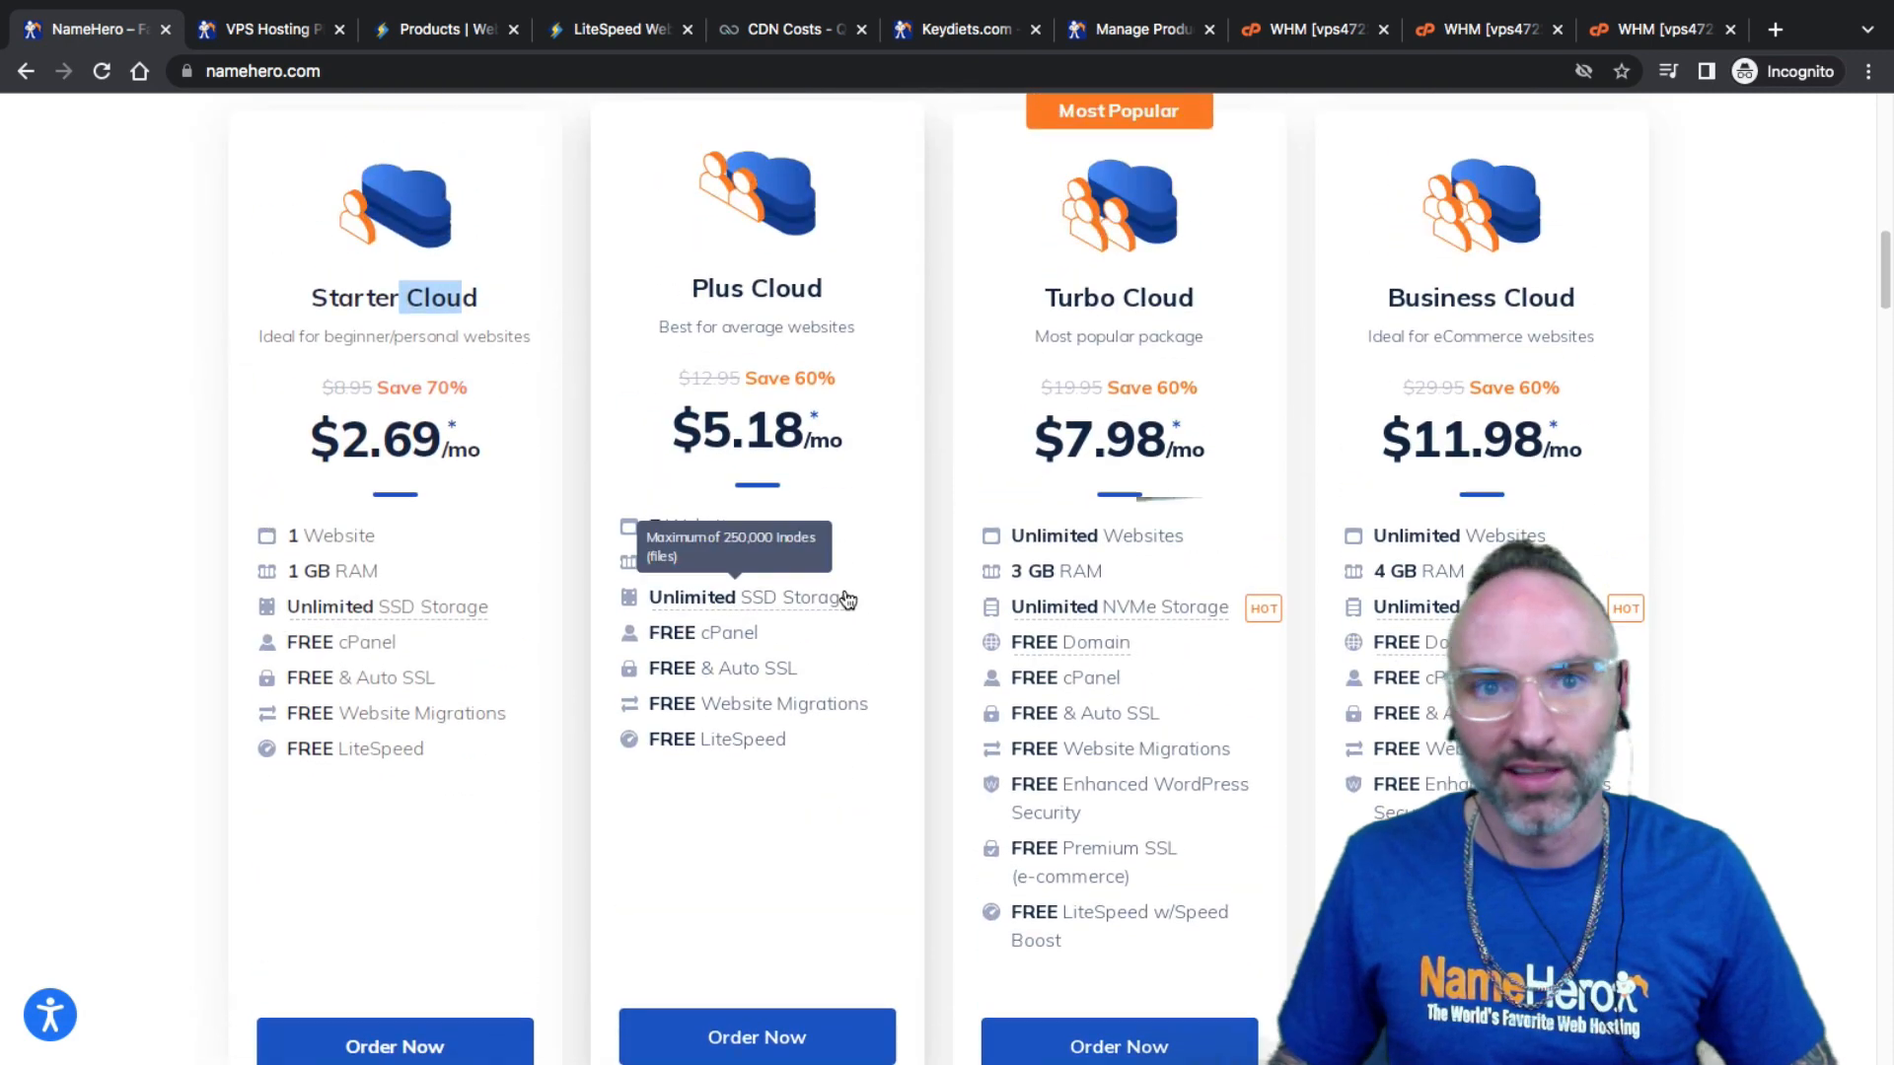
Compare the prices and LiteSpeed features of the Starter, Plus, Turbo and Business Cloud plans
drag(1412, 434, 1543, 434)
drag(702, 434, 801, 434)
click(762, 446)
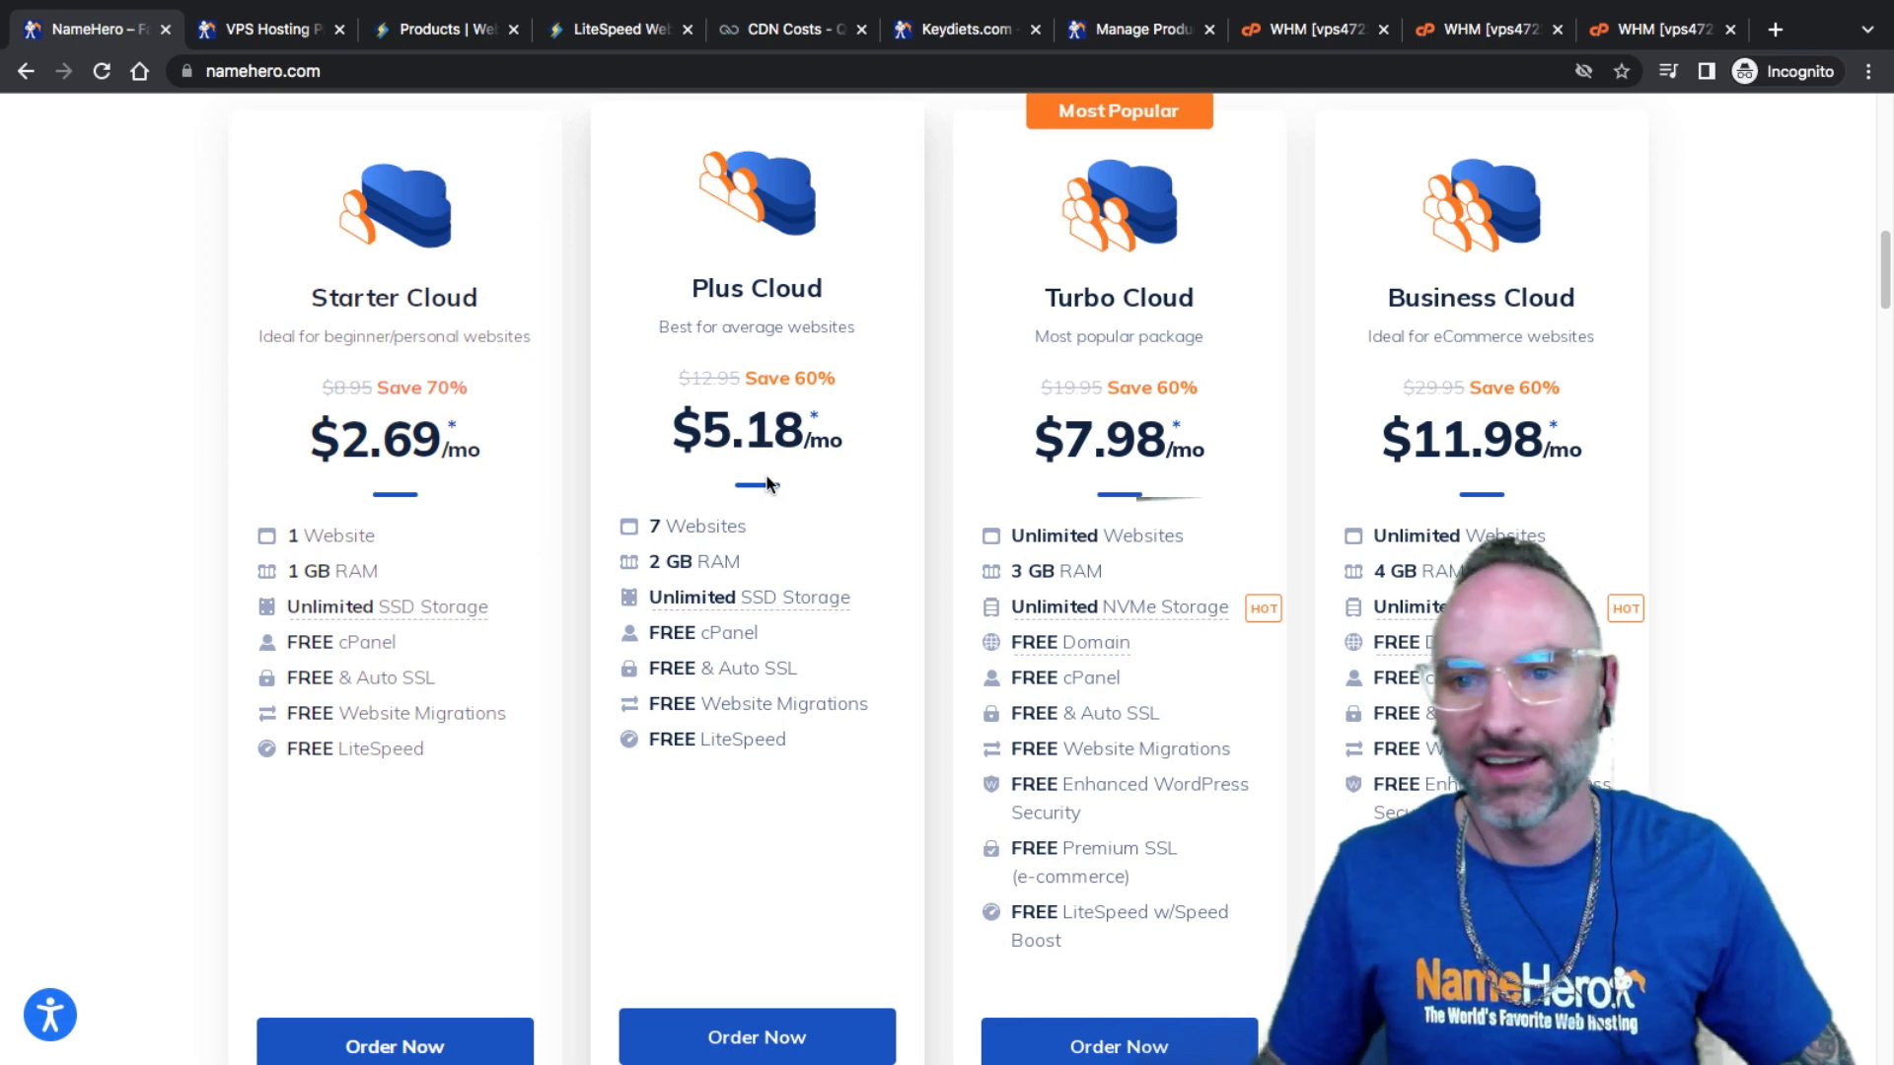
triple_click(393, 296)
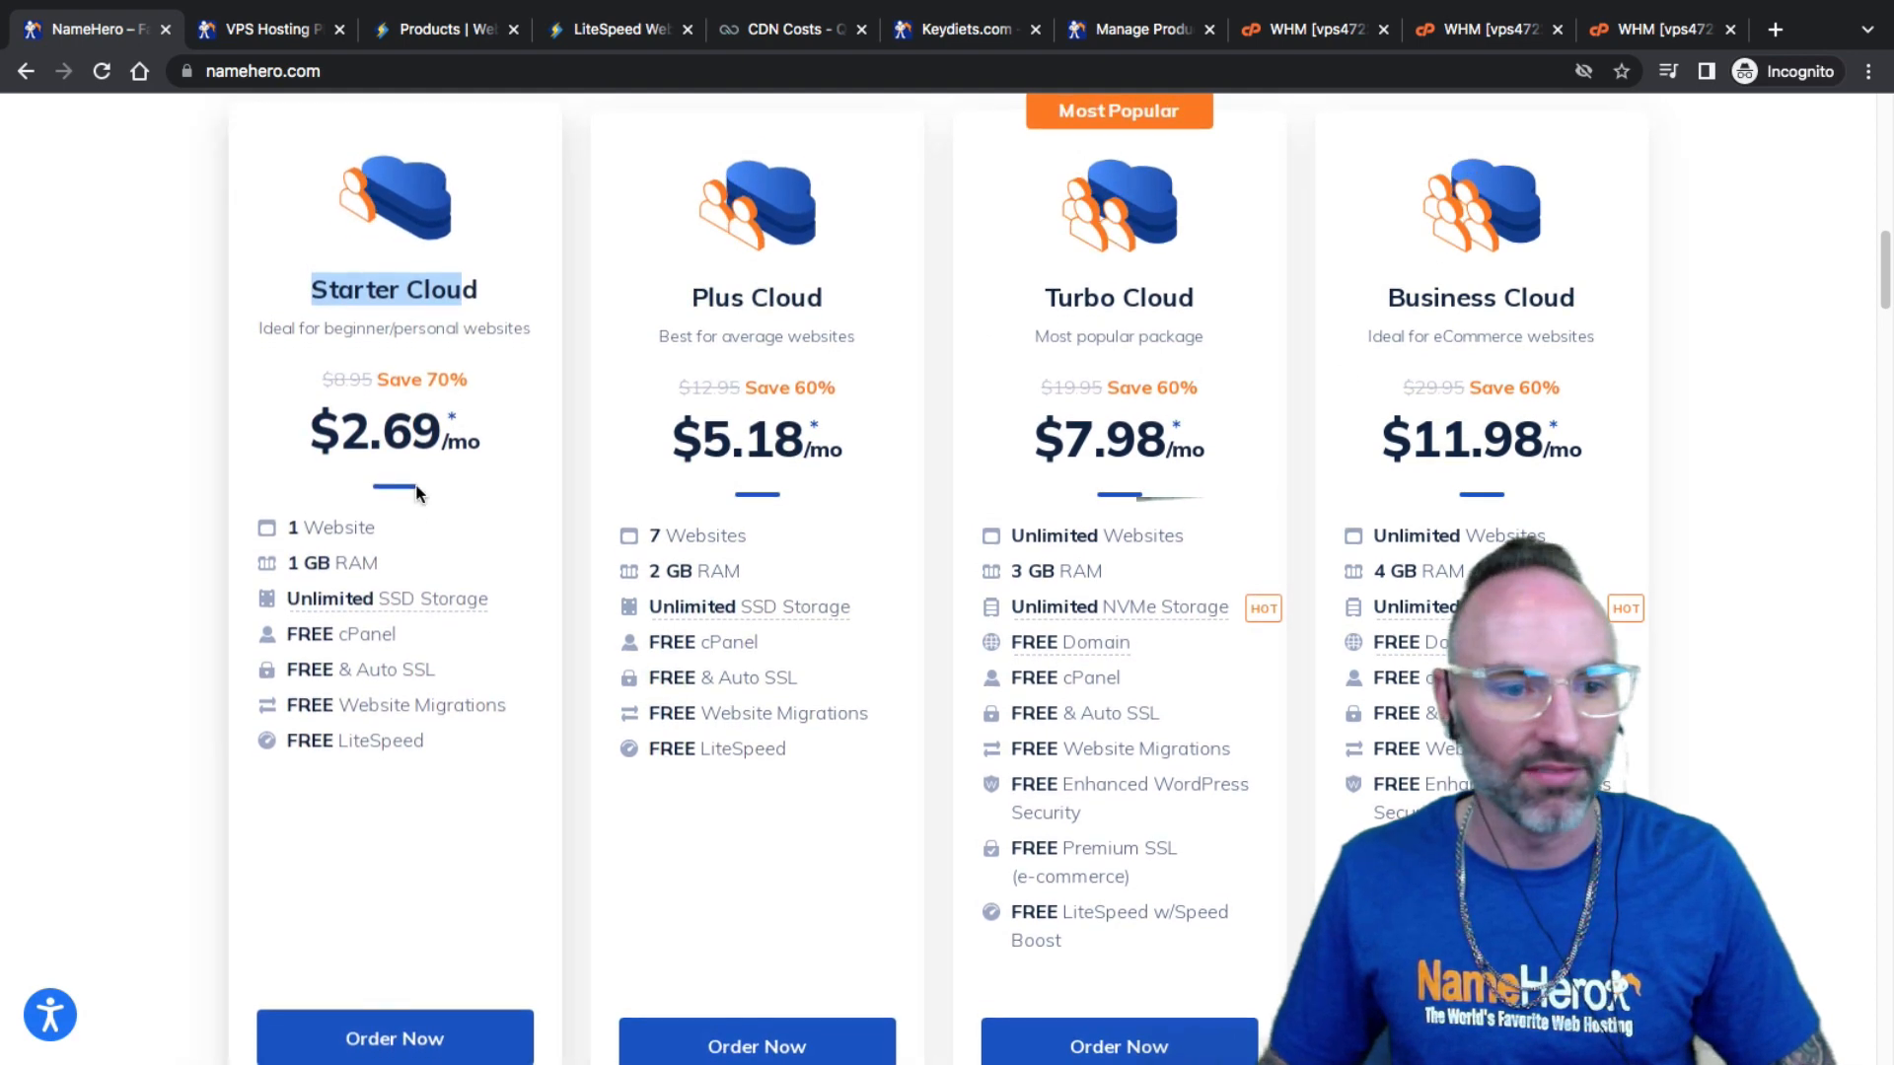
drag(338, 741, 403, 742)
drag(684, 743, 754, 745)
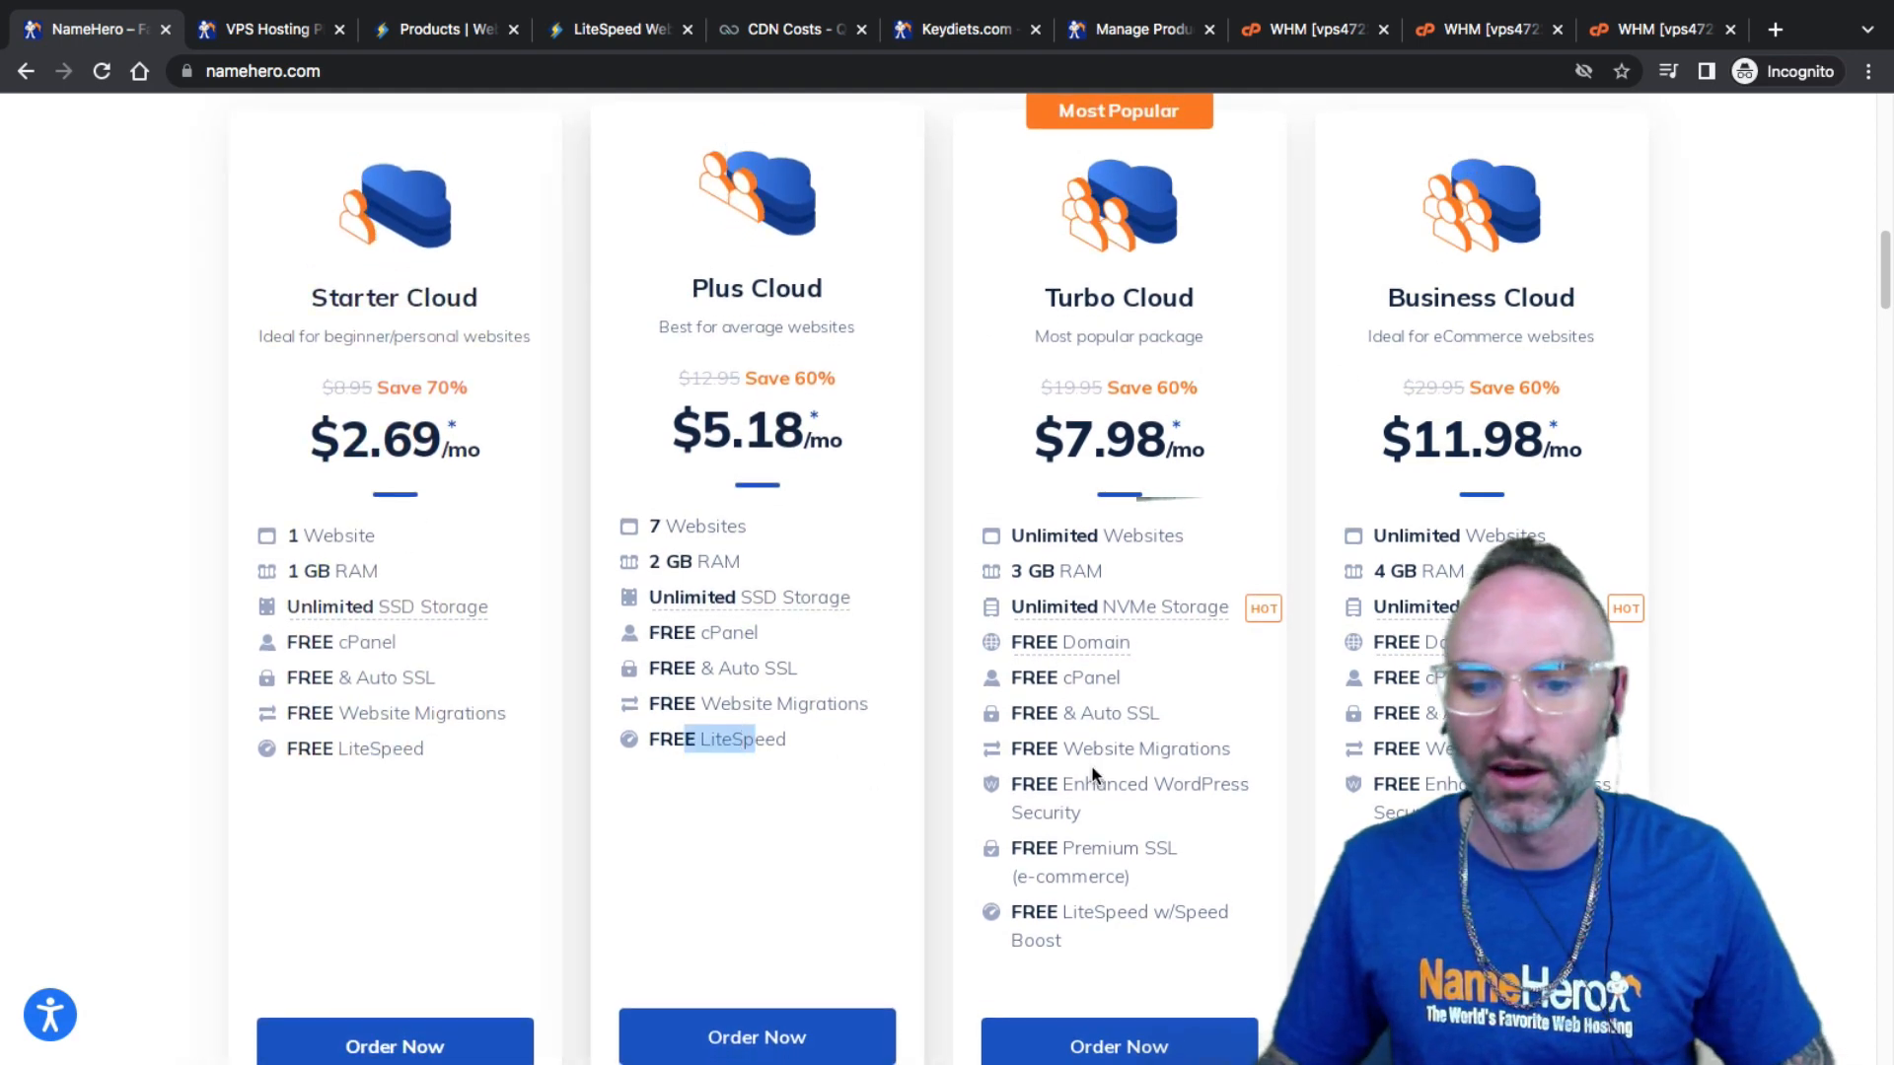
drag(1479, 776, 1373, 778)
scroll(1330, 802, up, 4)
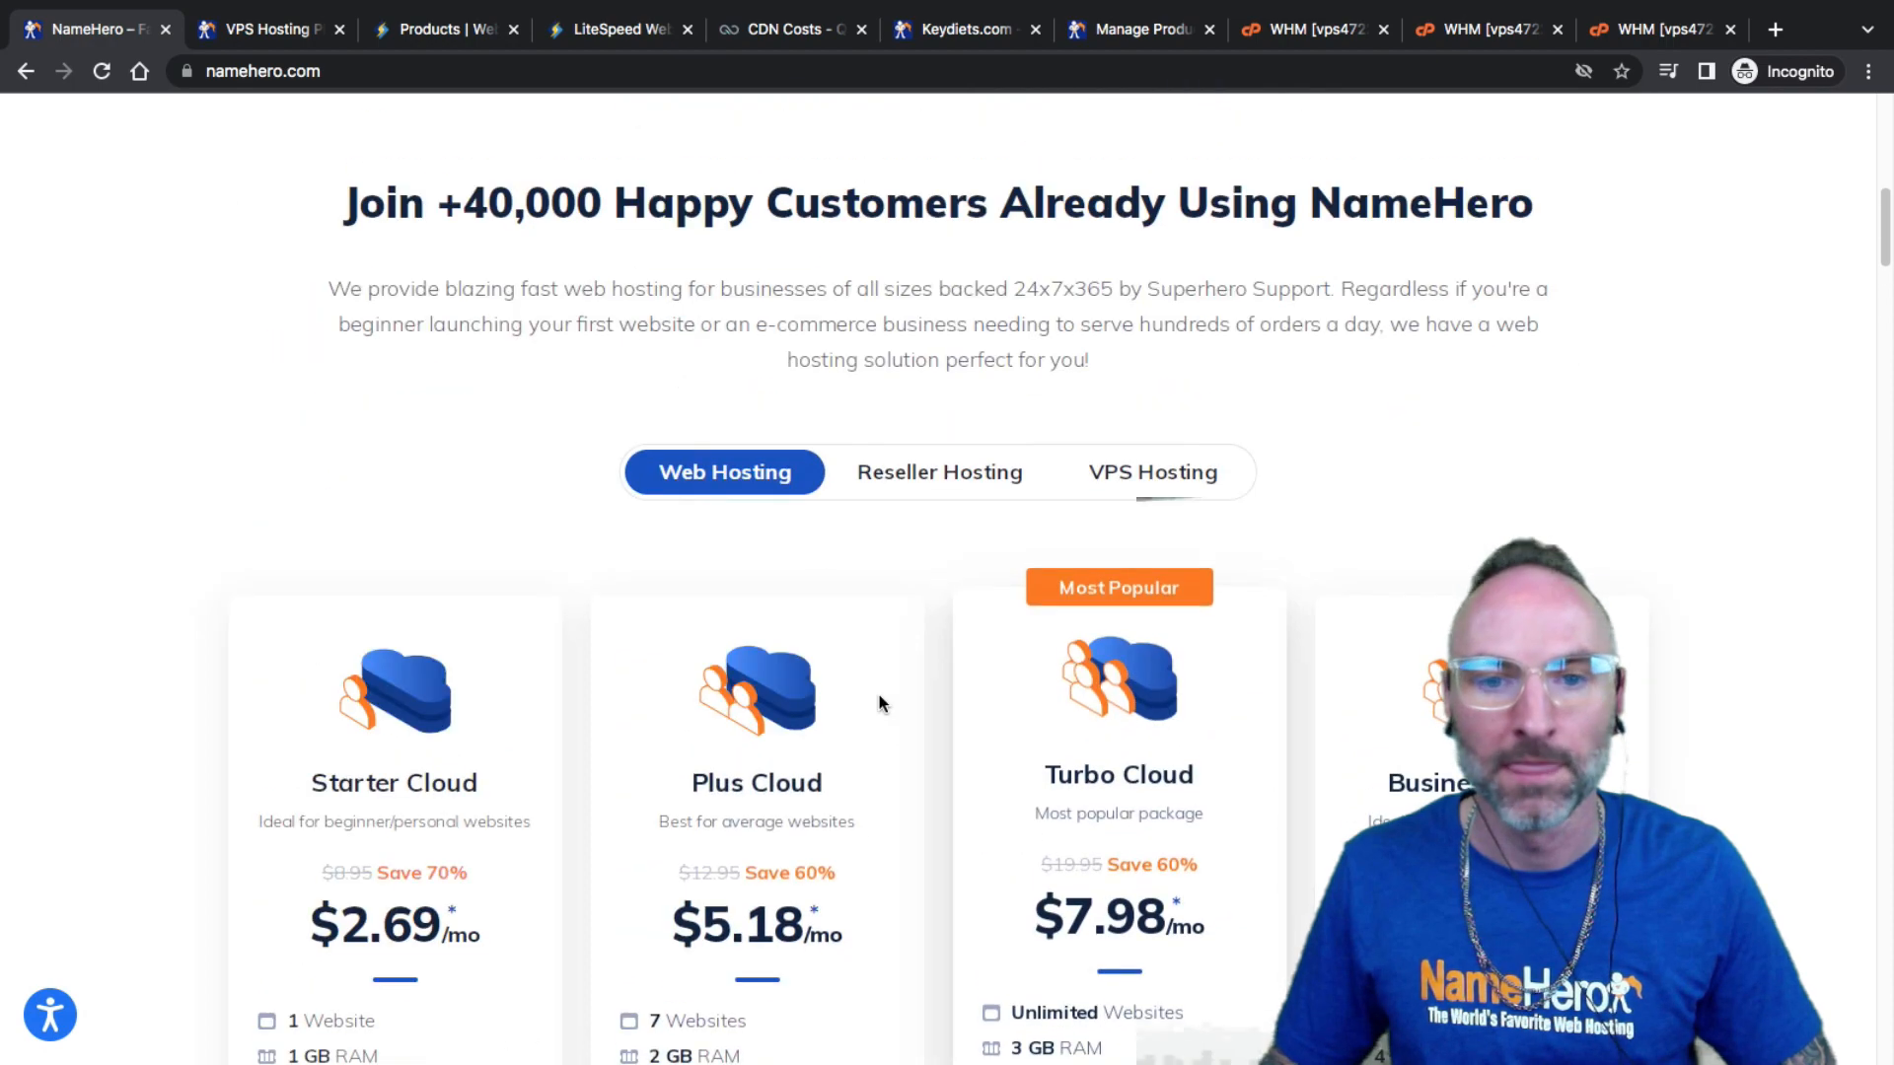
Look over the reseller hosting plans, and return to the web hosting plans to review their features
click(881, 483)
scroll(819, 497, down, 3)
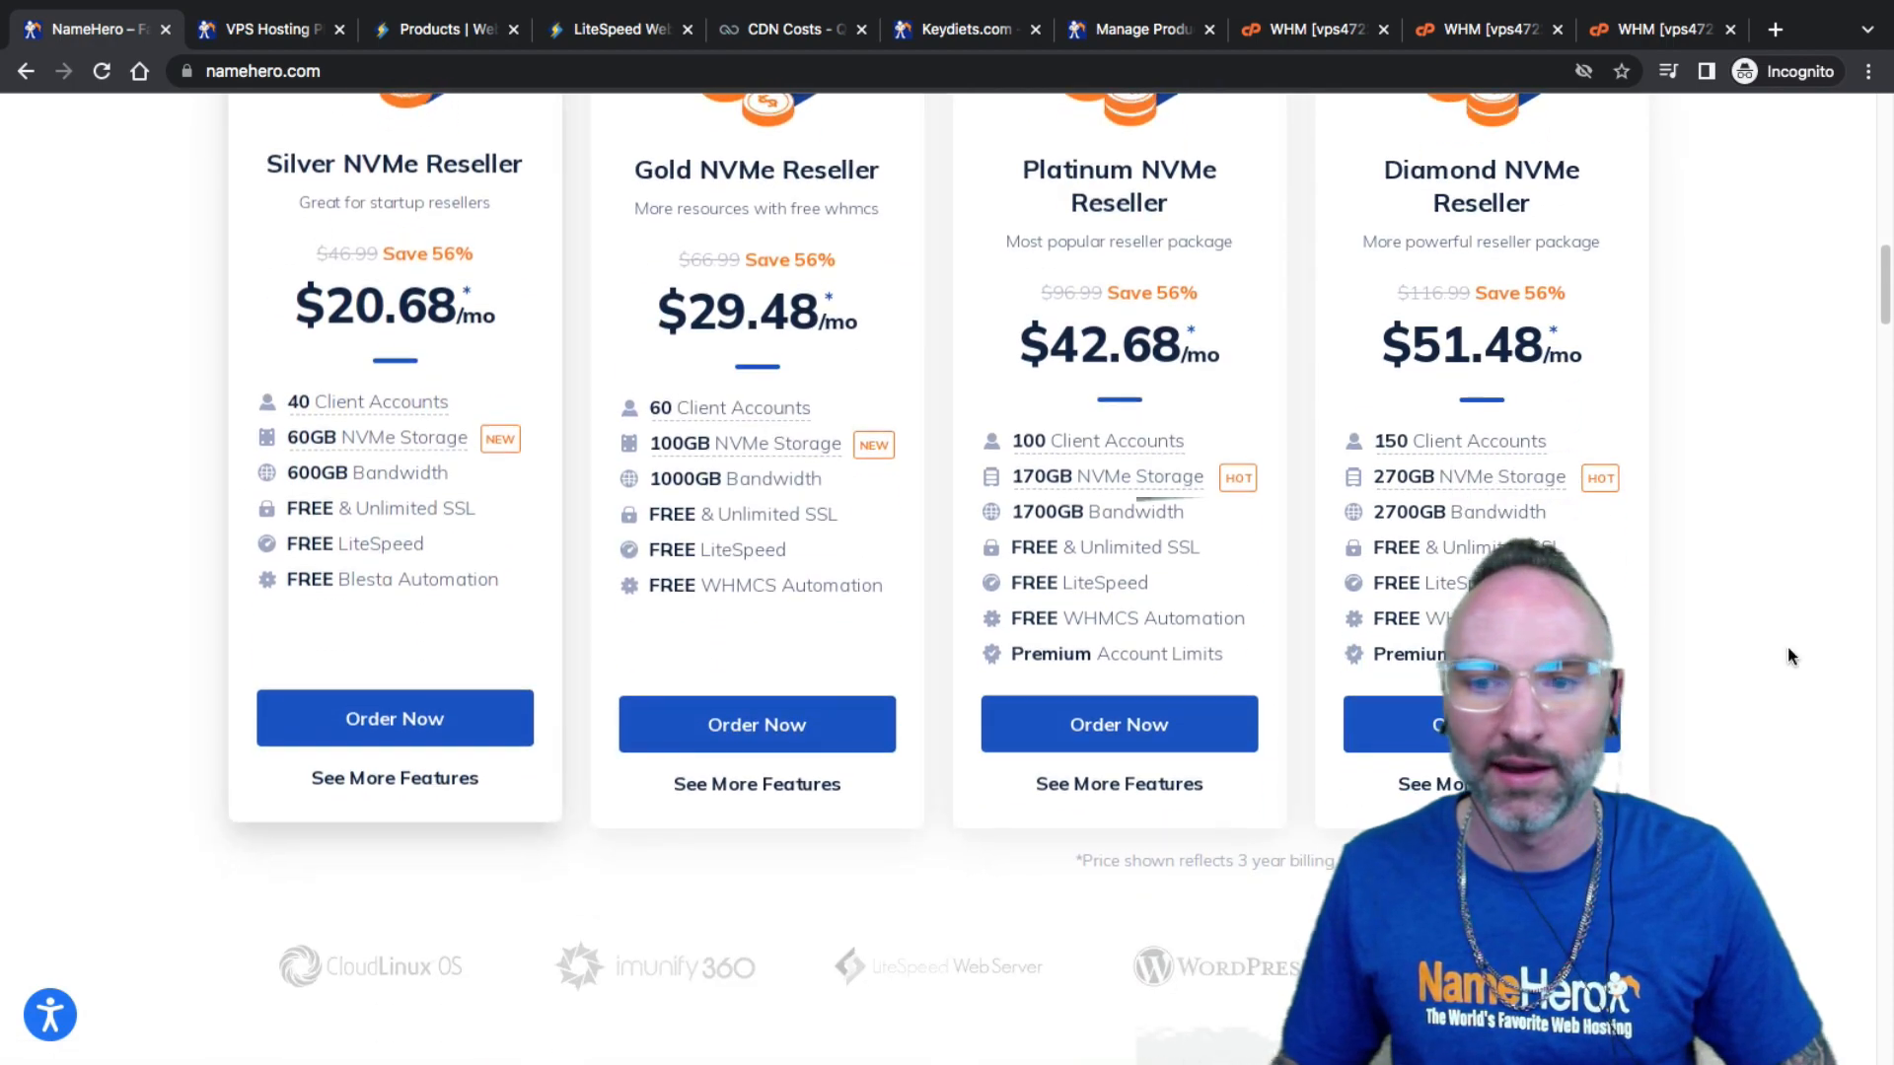
scroll(908, 522, up, 4)
click(702, 456)
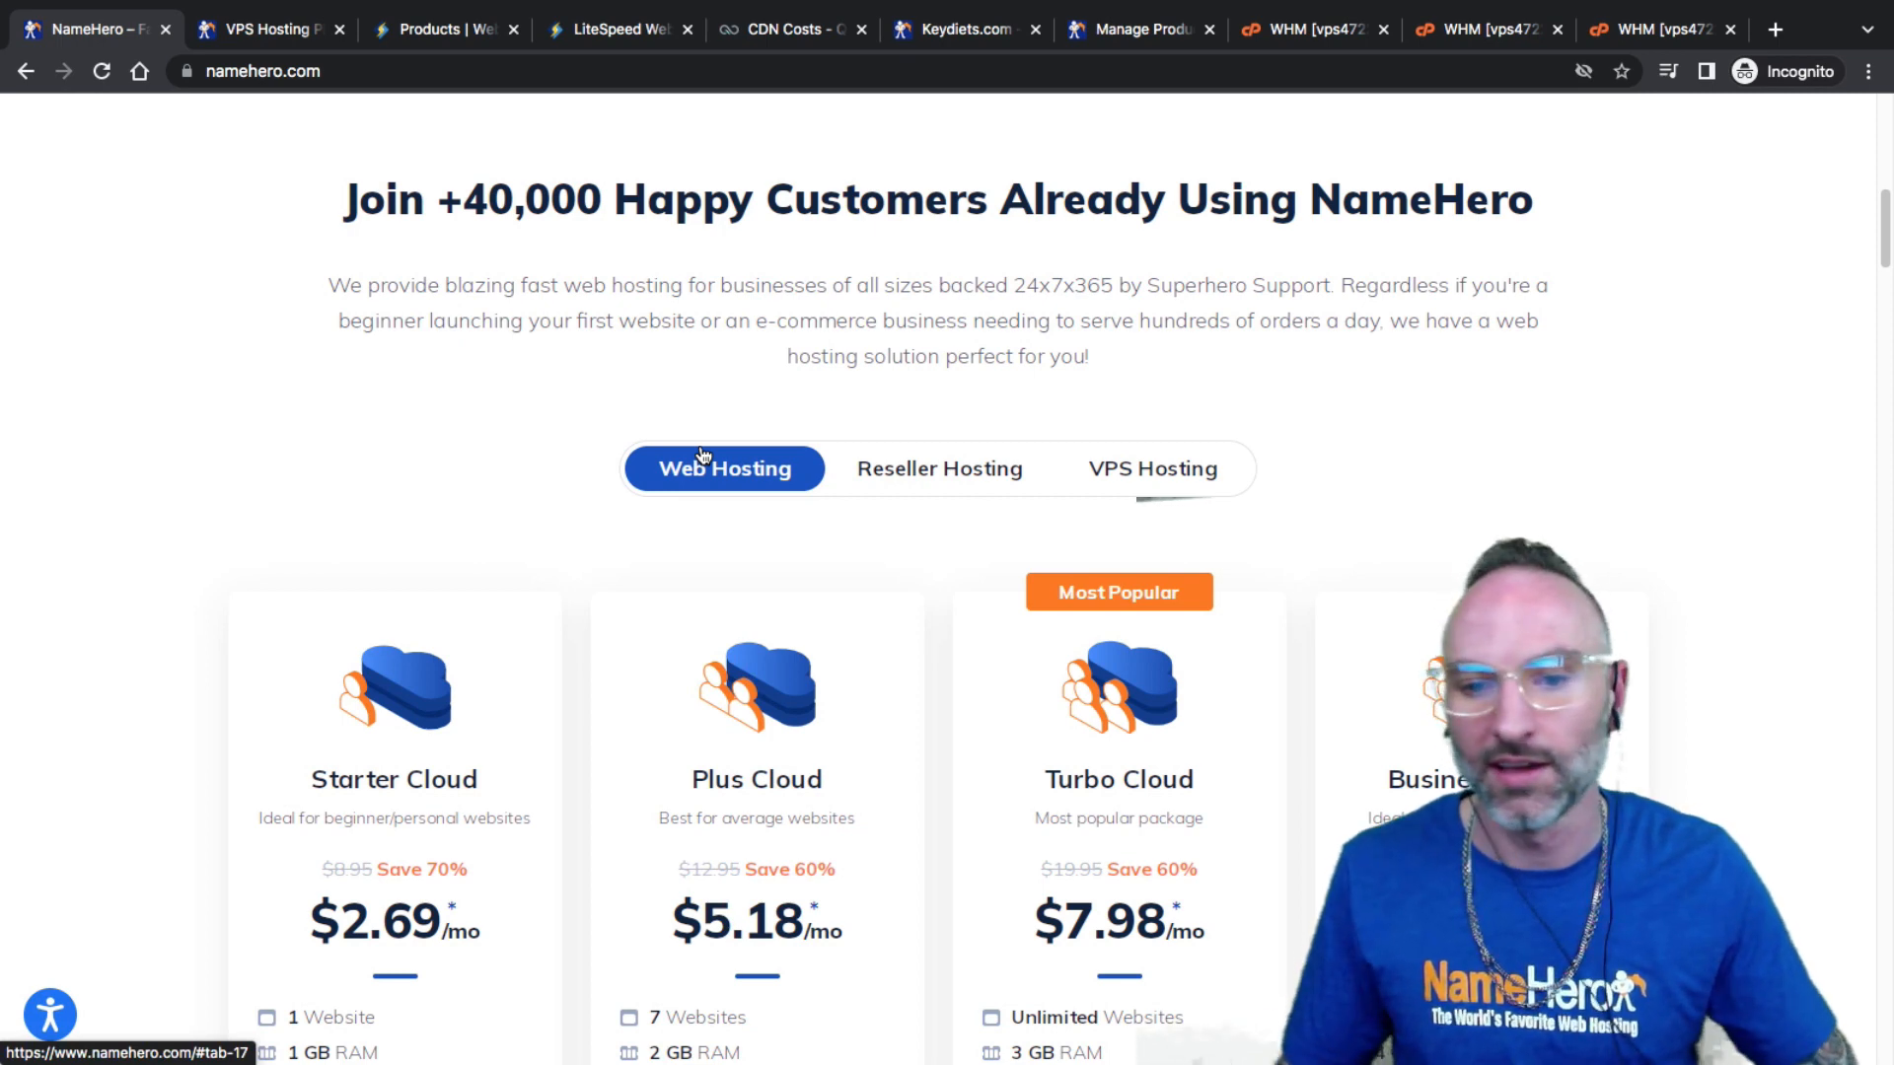
scroll(826, 569, down, 4)
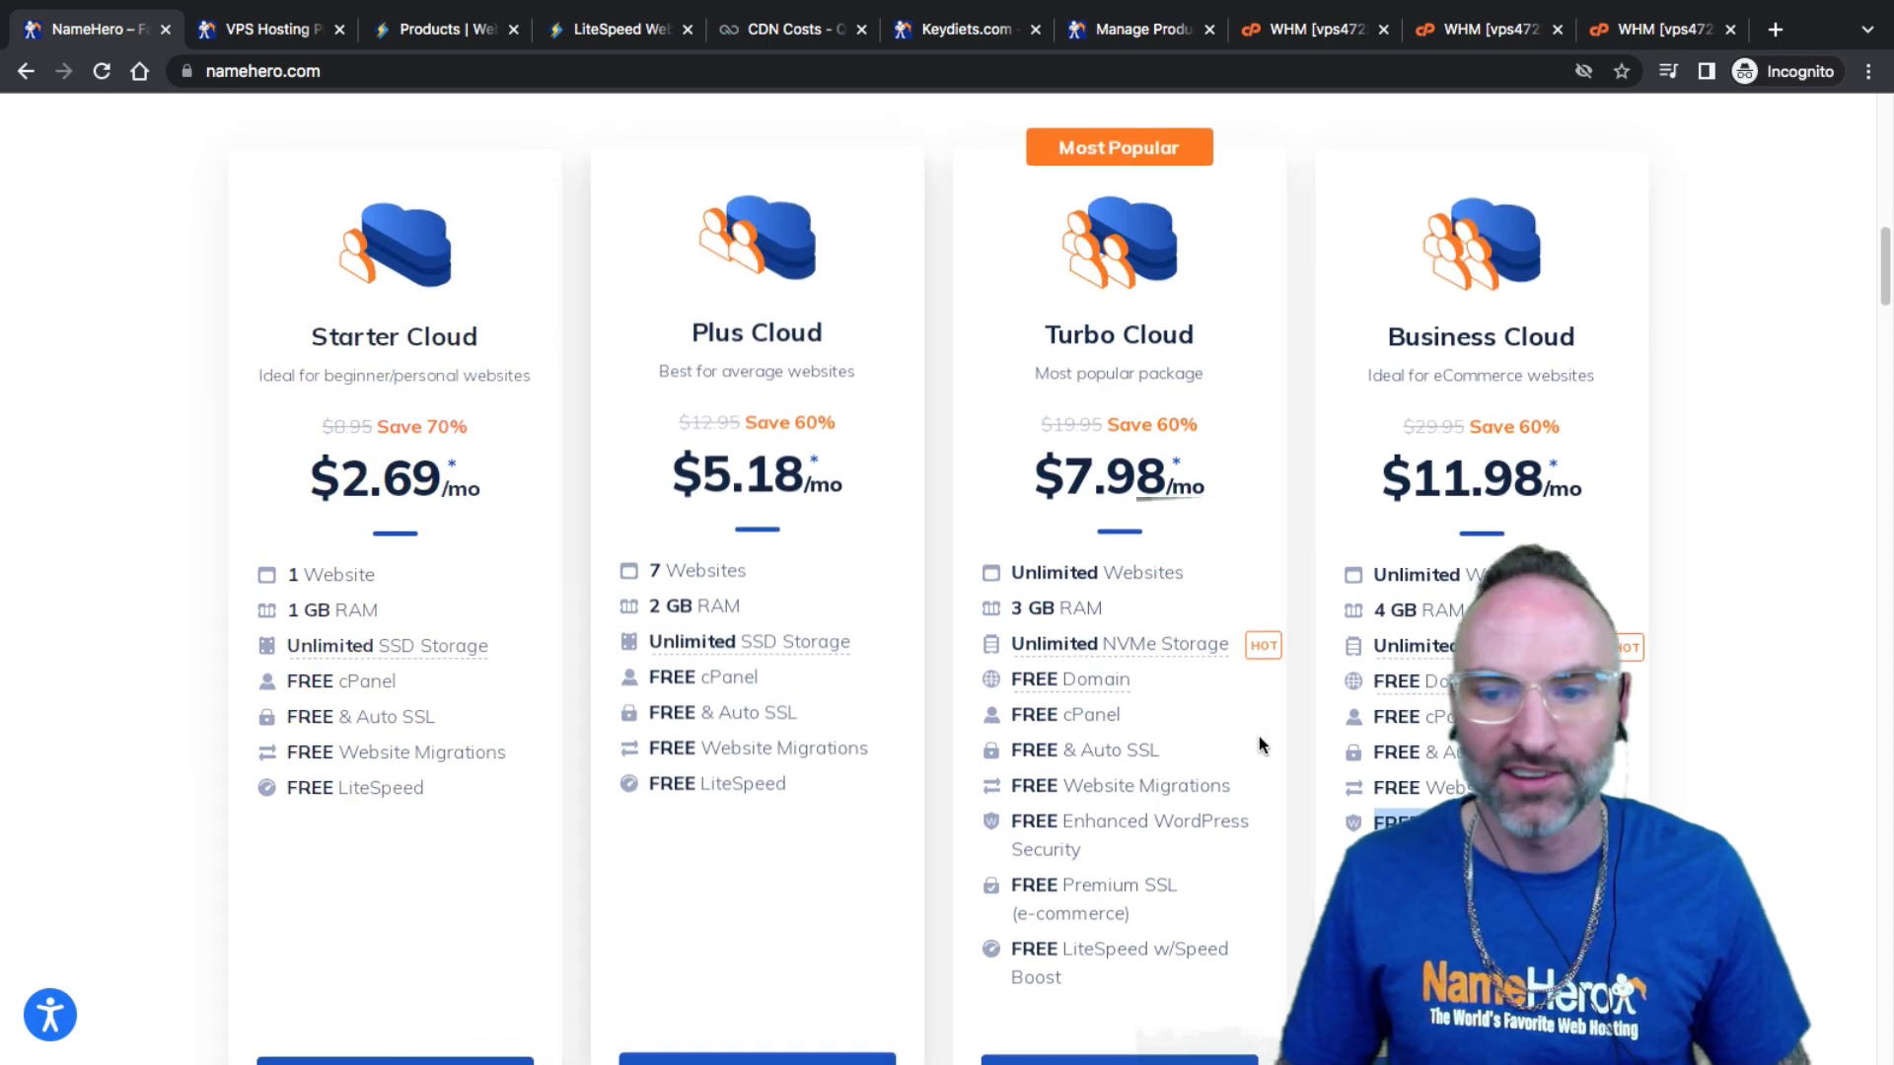
scroll(1281, 597, down, 1)
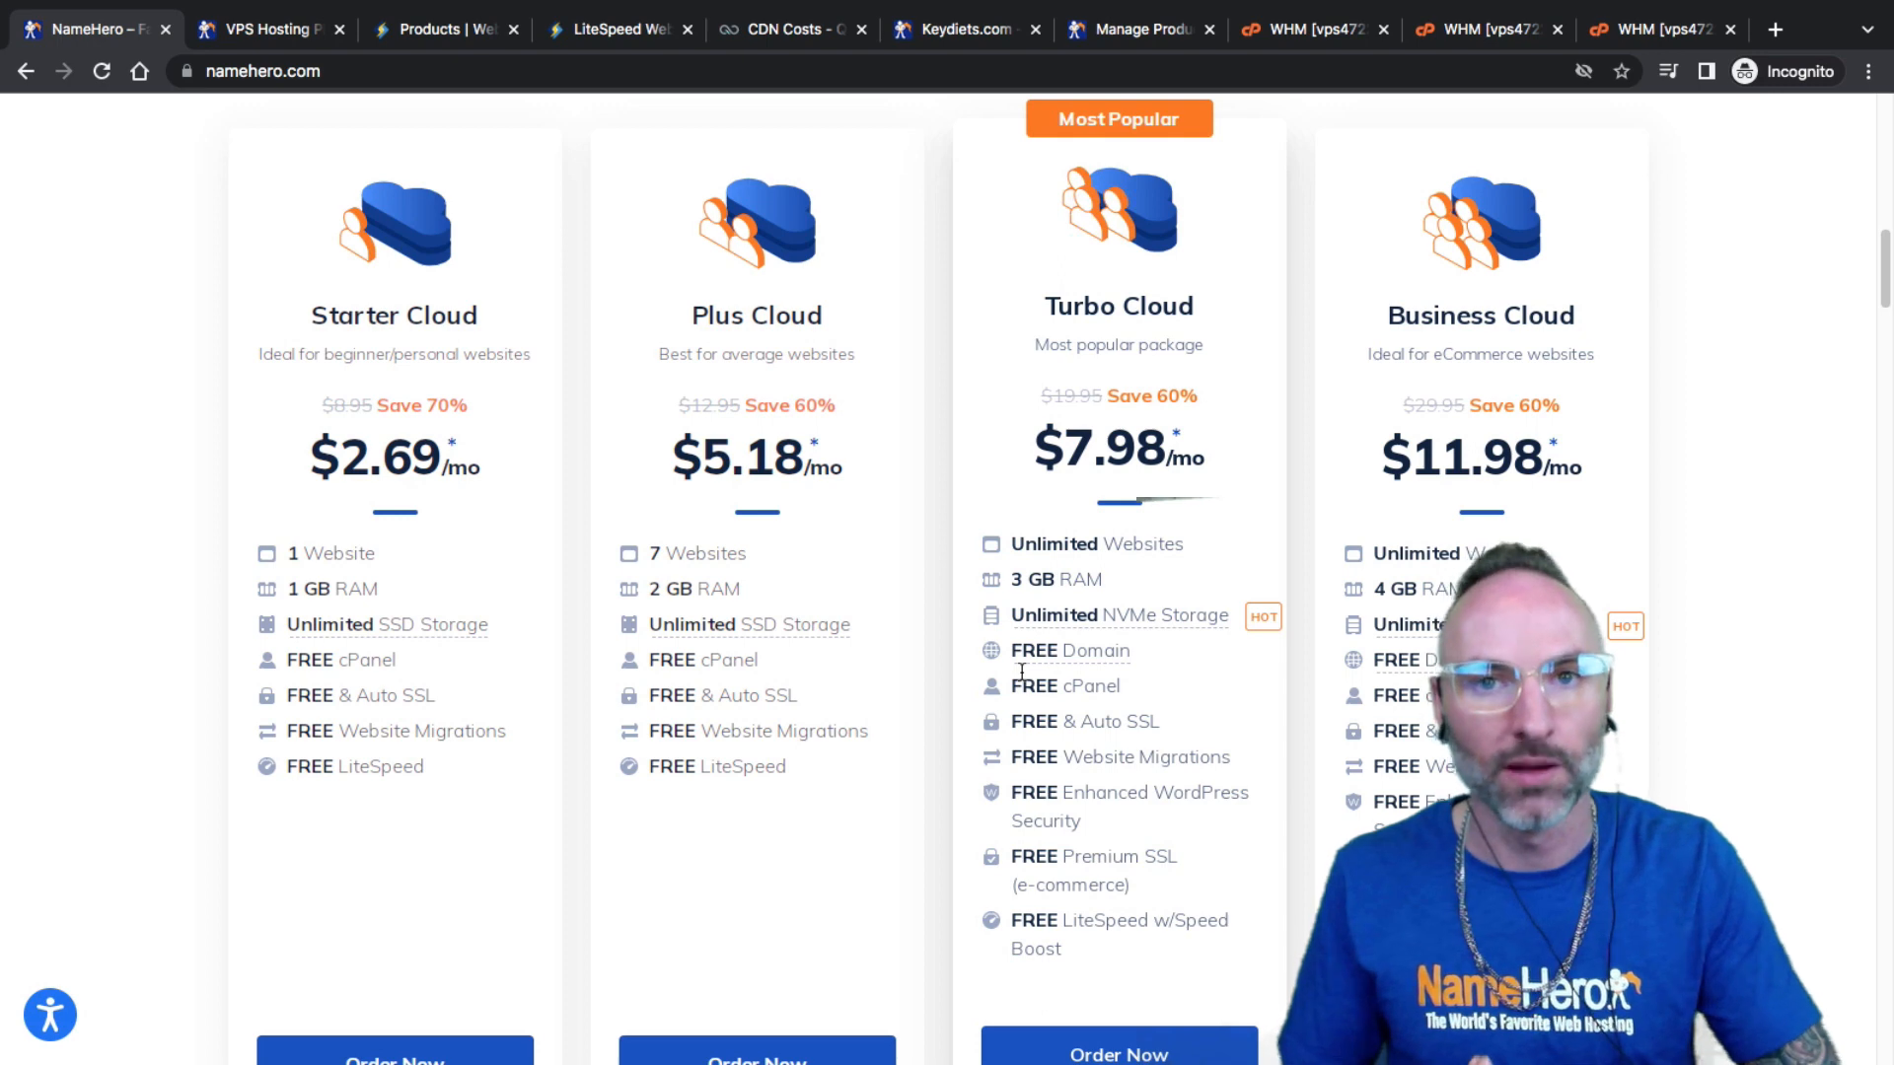
scroll(1164, 785, down, 1)
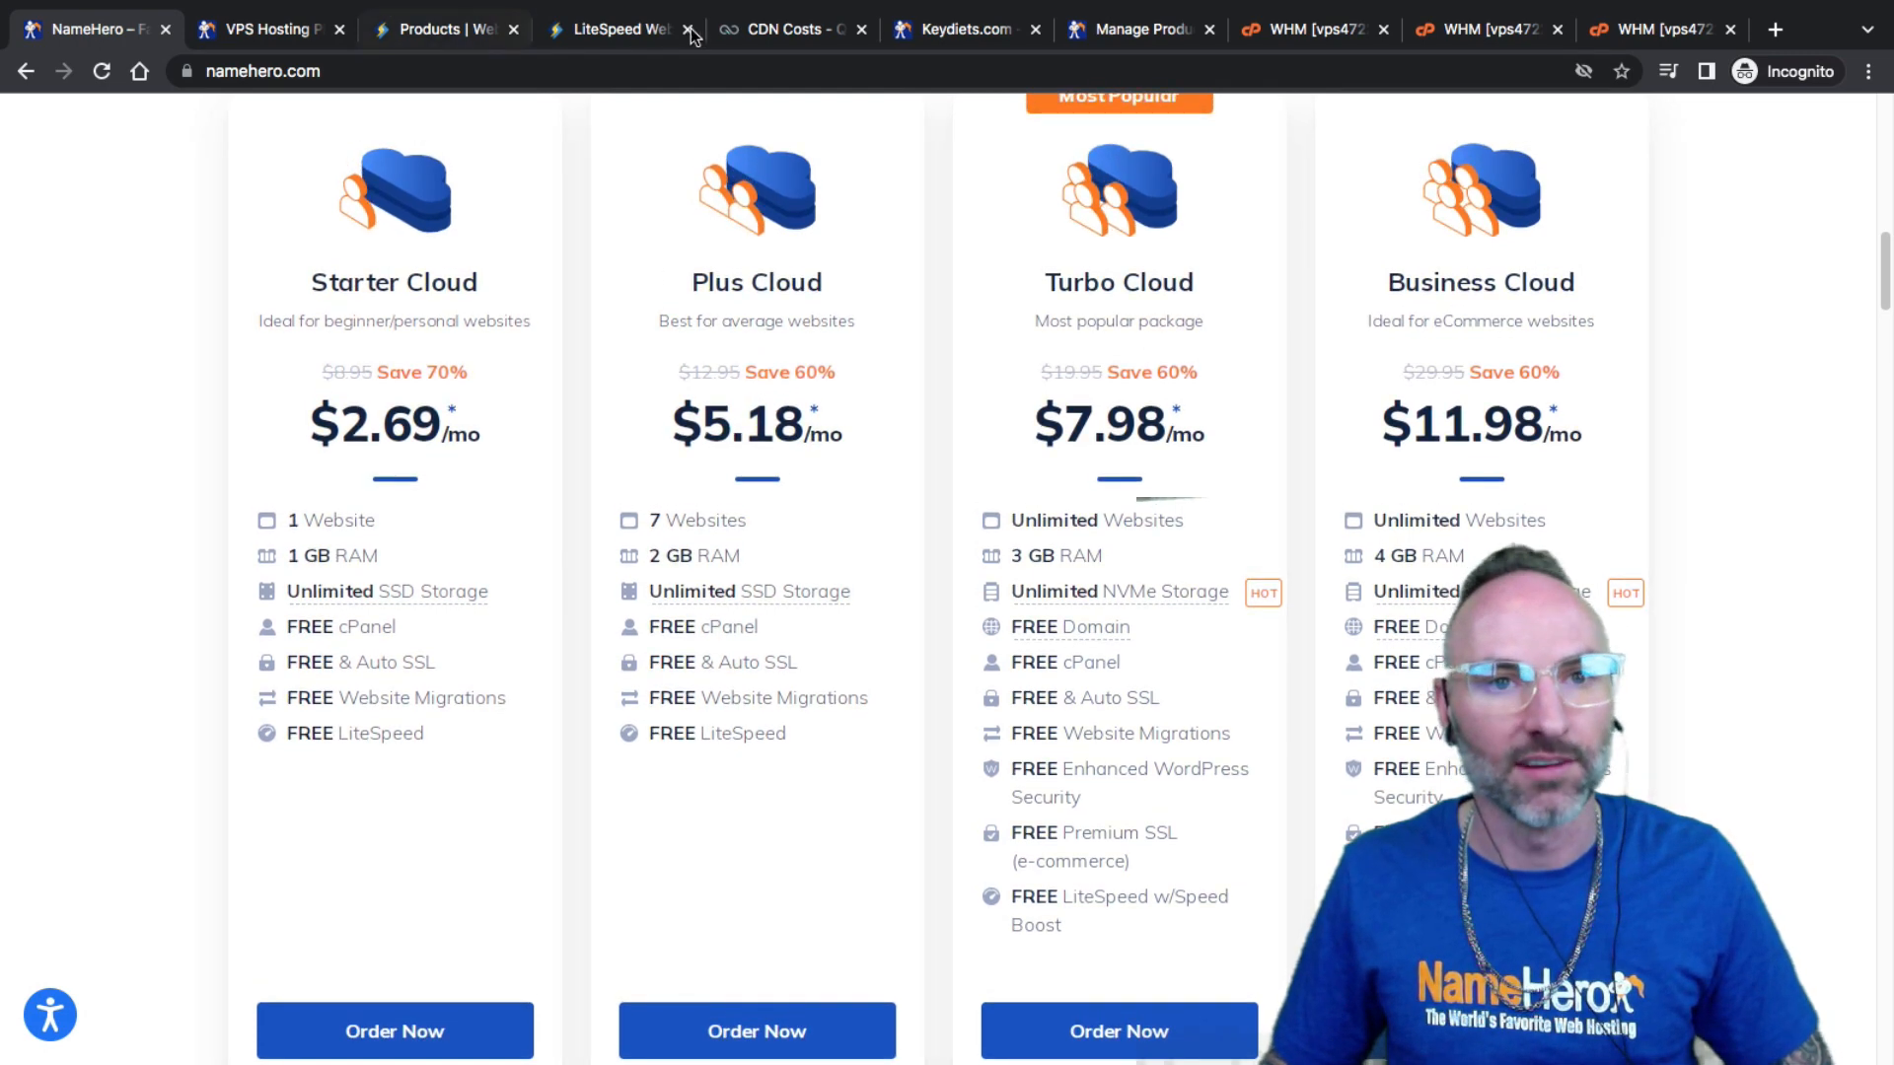
Check the LiteSpeed pricing page, and log in to cPanel from the keydiets.com Business Cloud product page
click(607, 30)
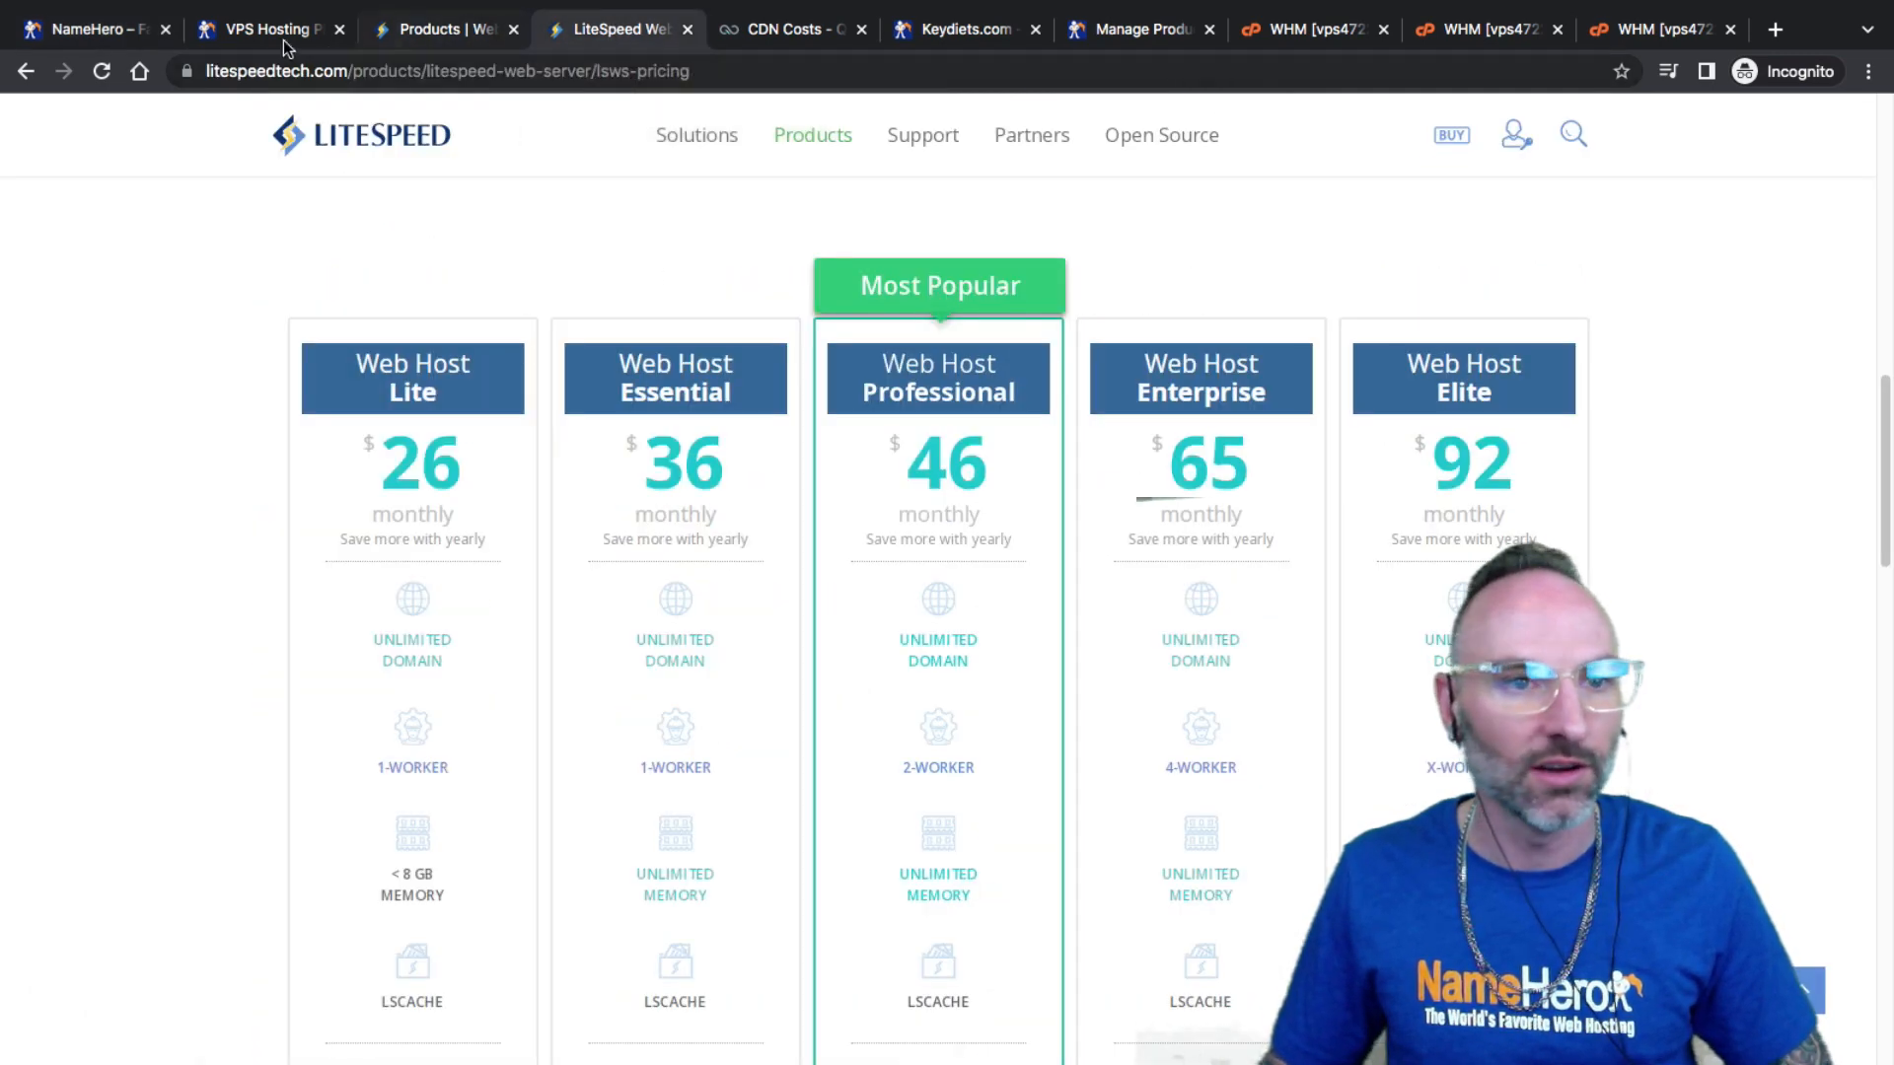
click(1051, 44)
click(1048, 427)
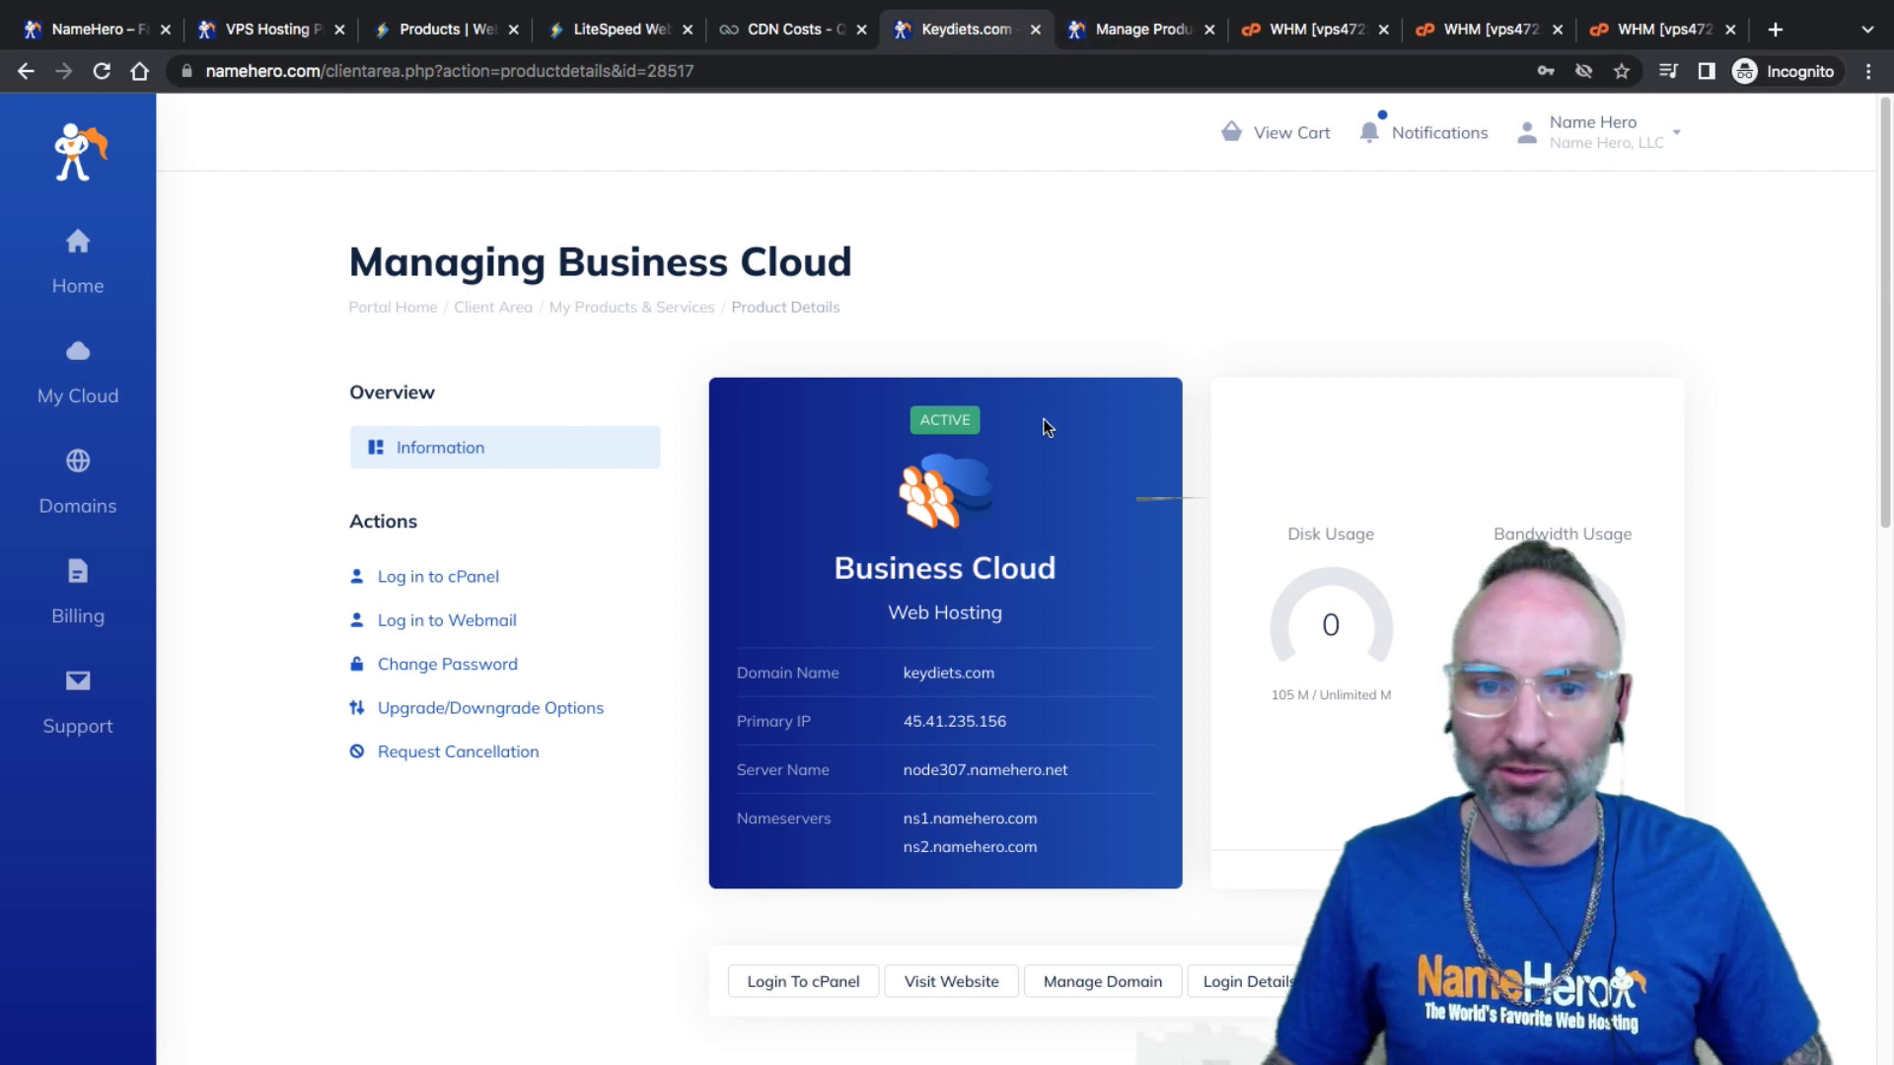
scroll(981, 612, down, 1)
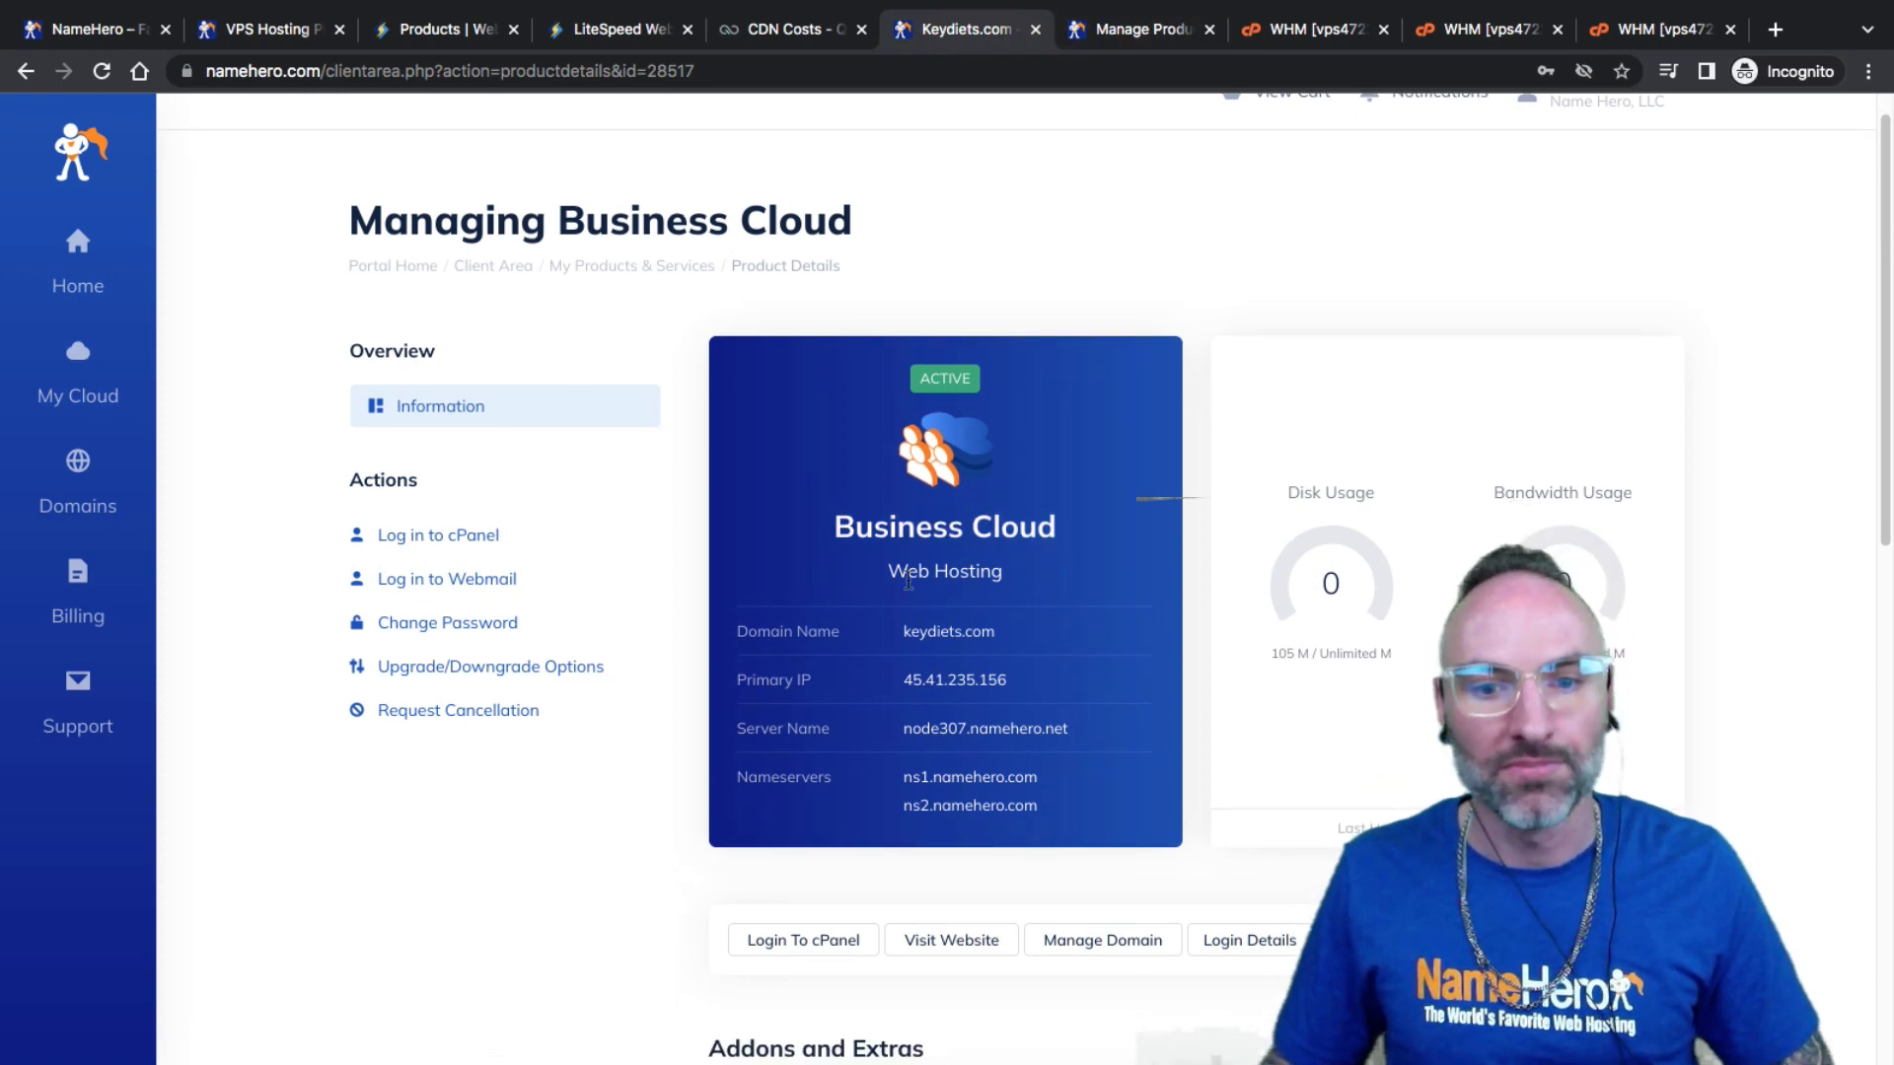
click(831, 945)
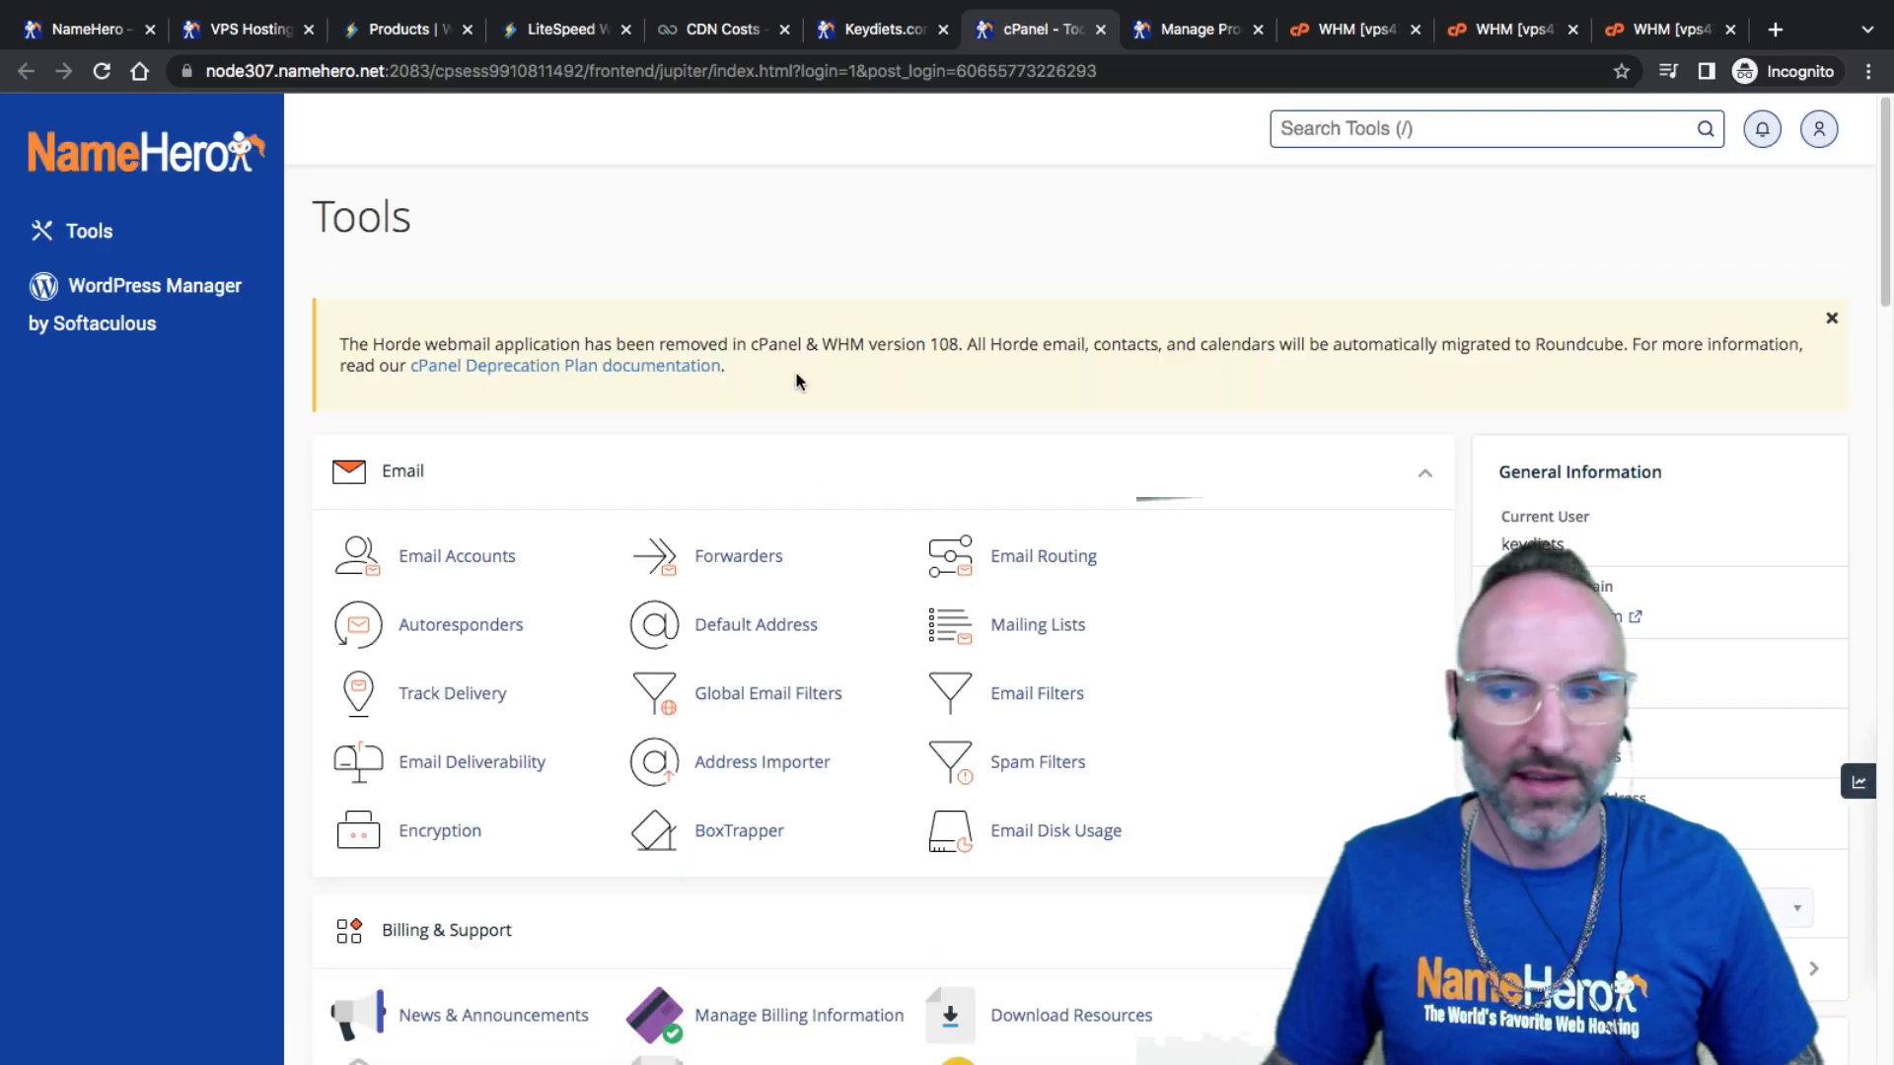
Visit the keydiets.com website from cPanel and look through its homepage and About page
super+click(1568, 618)
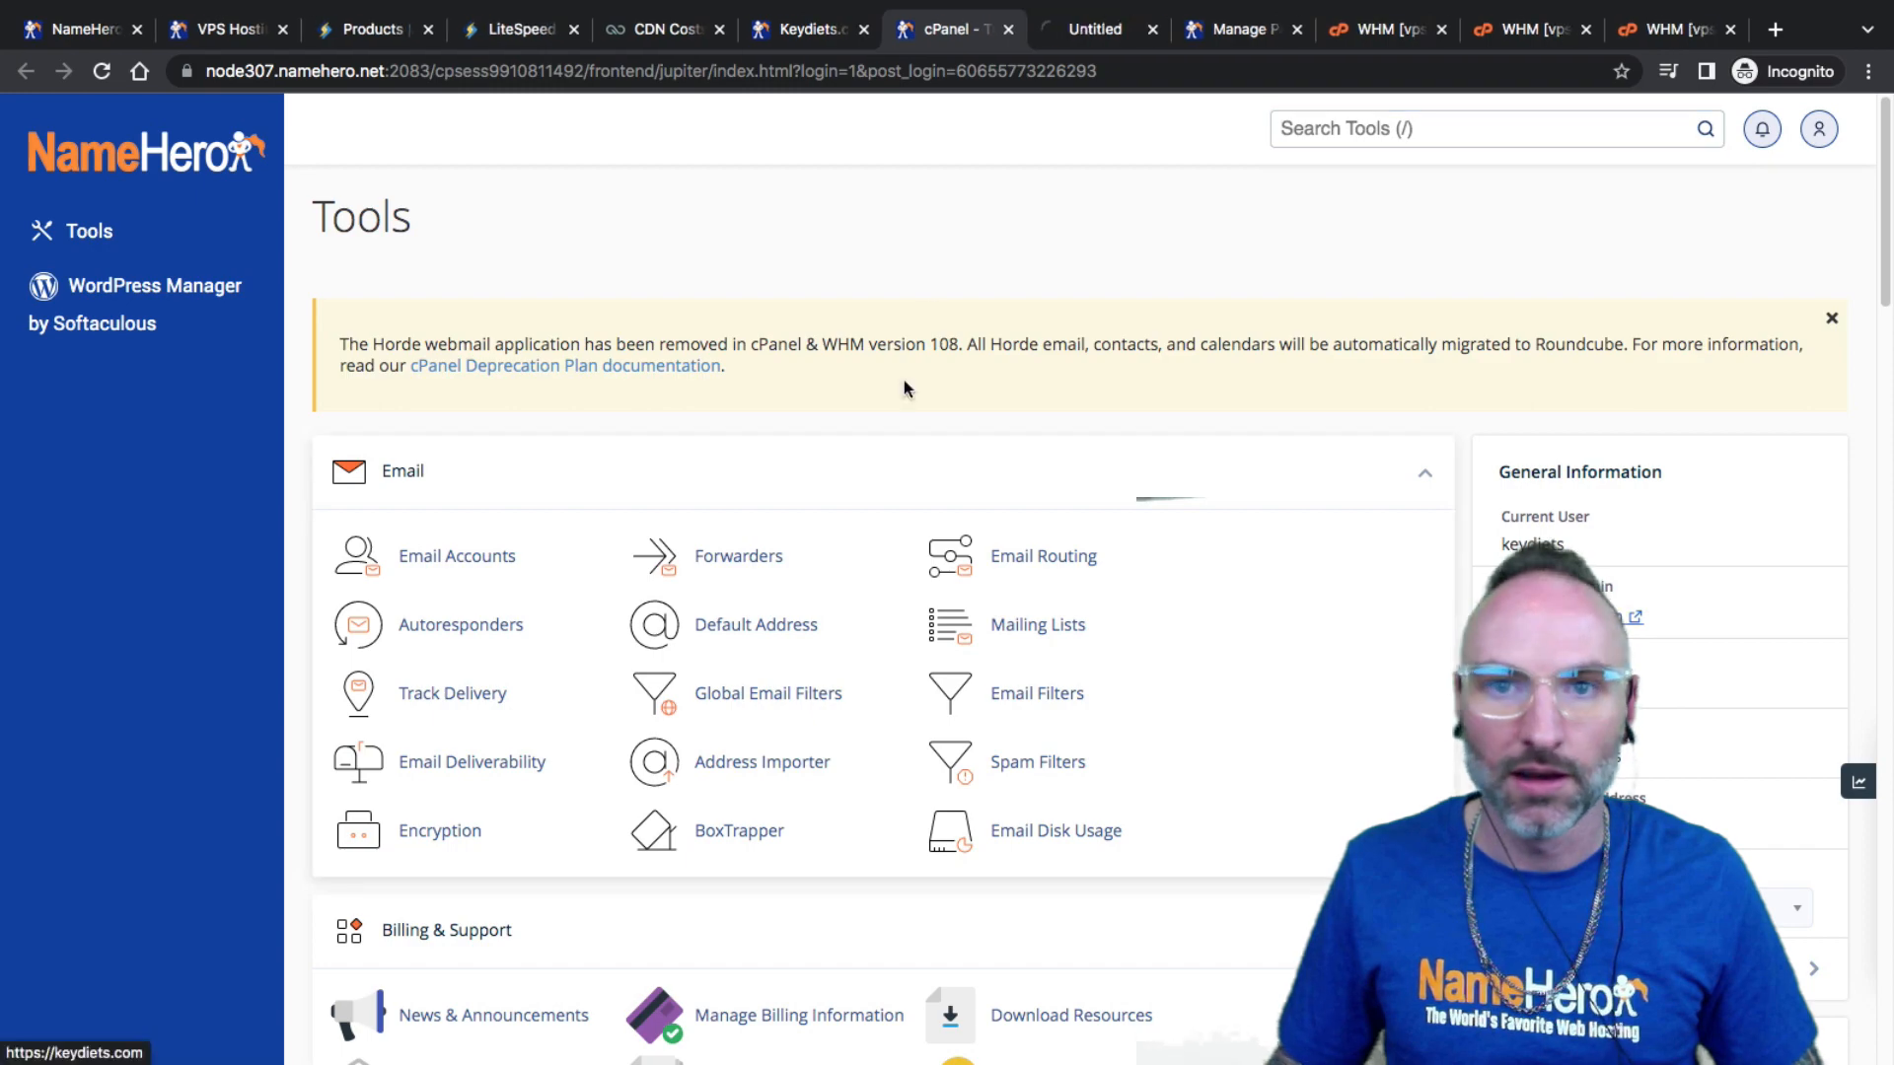
click(1082, 37)
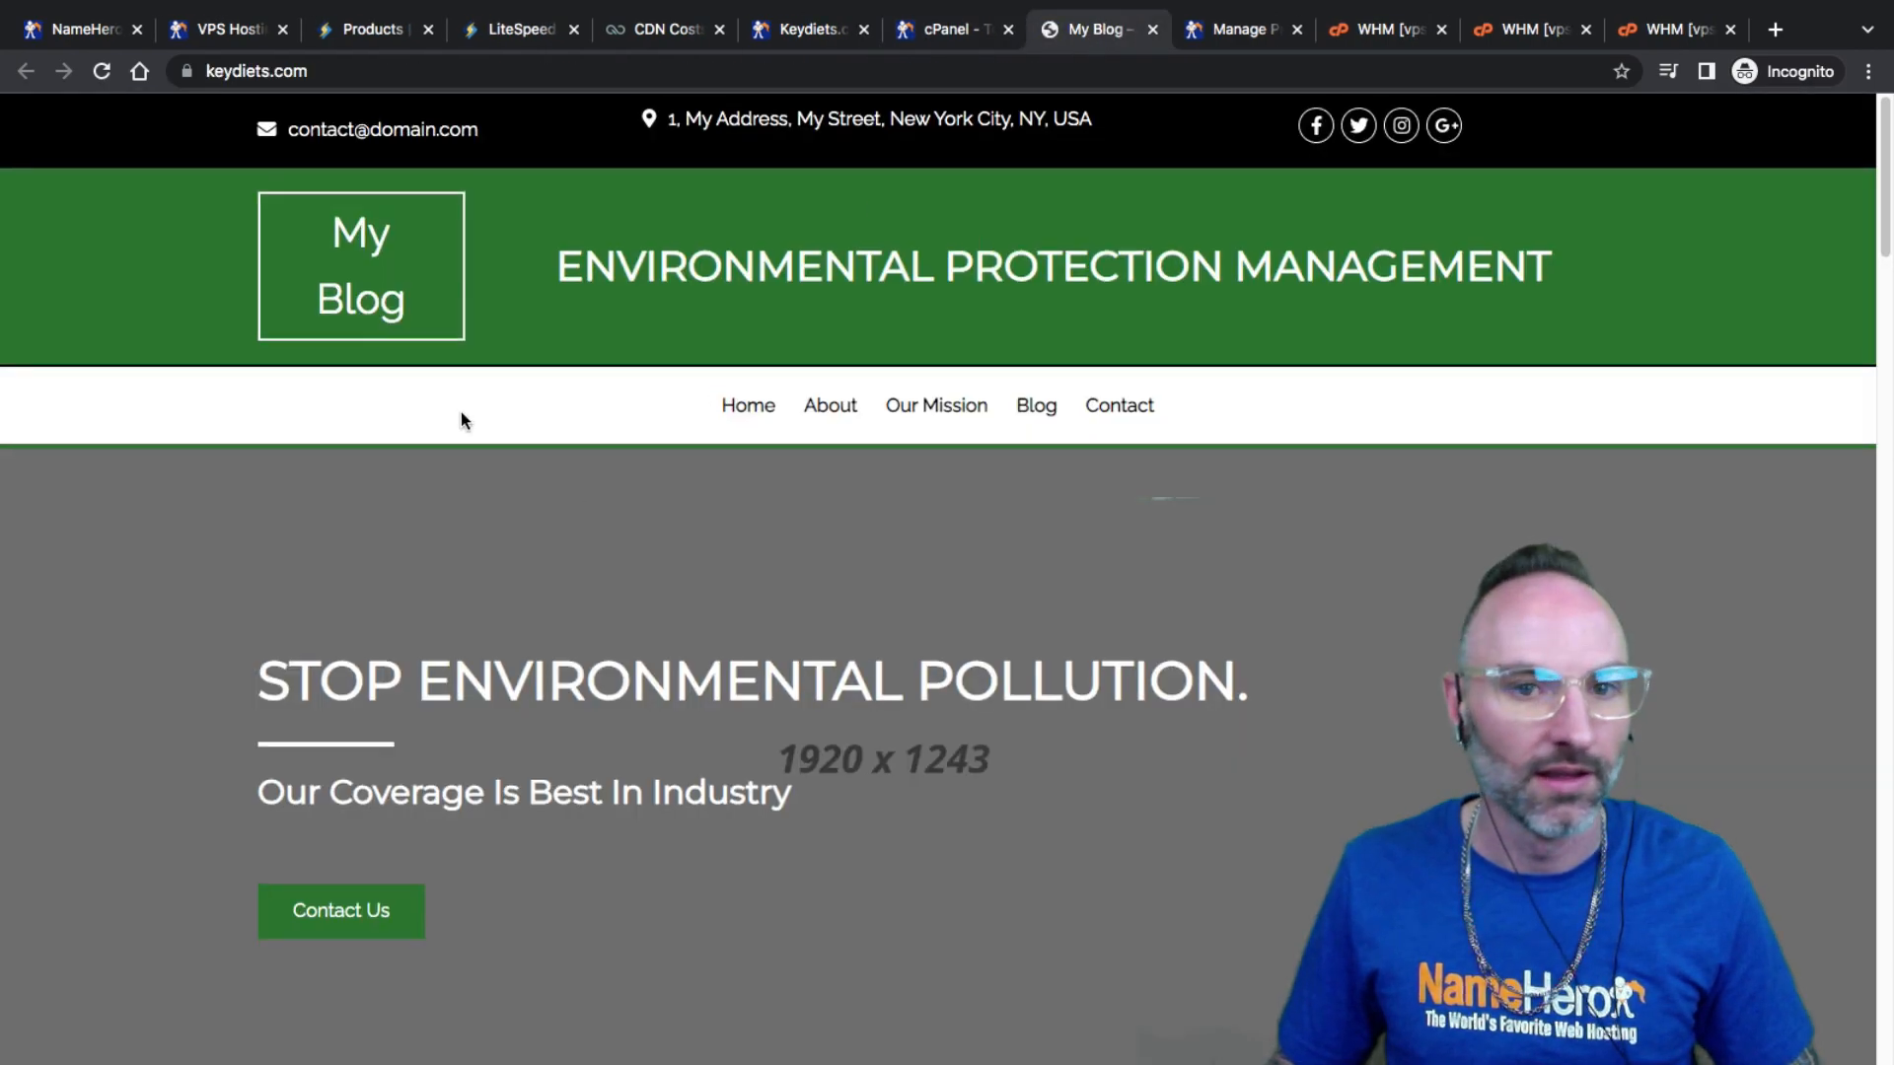
scroll(460, 418, down, 10)
scroll(539, 446, down, 15)
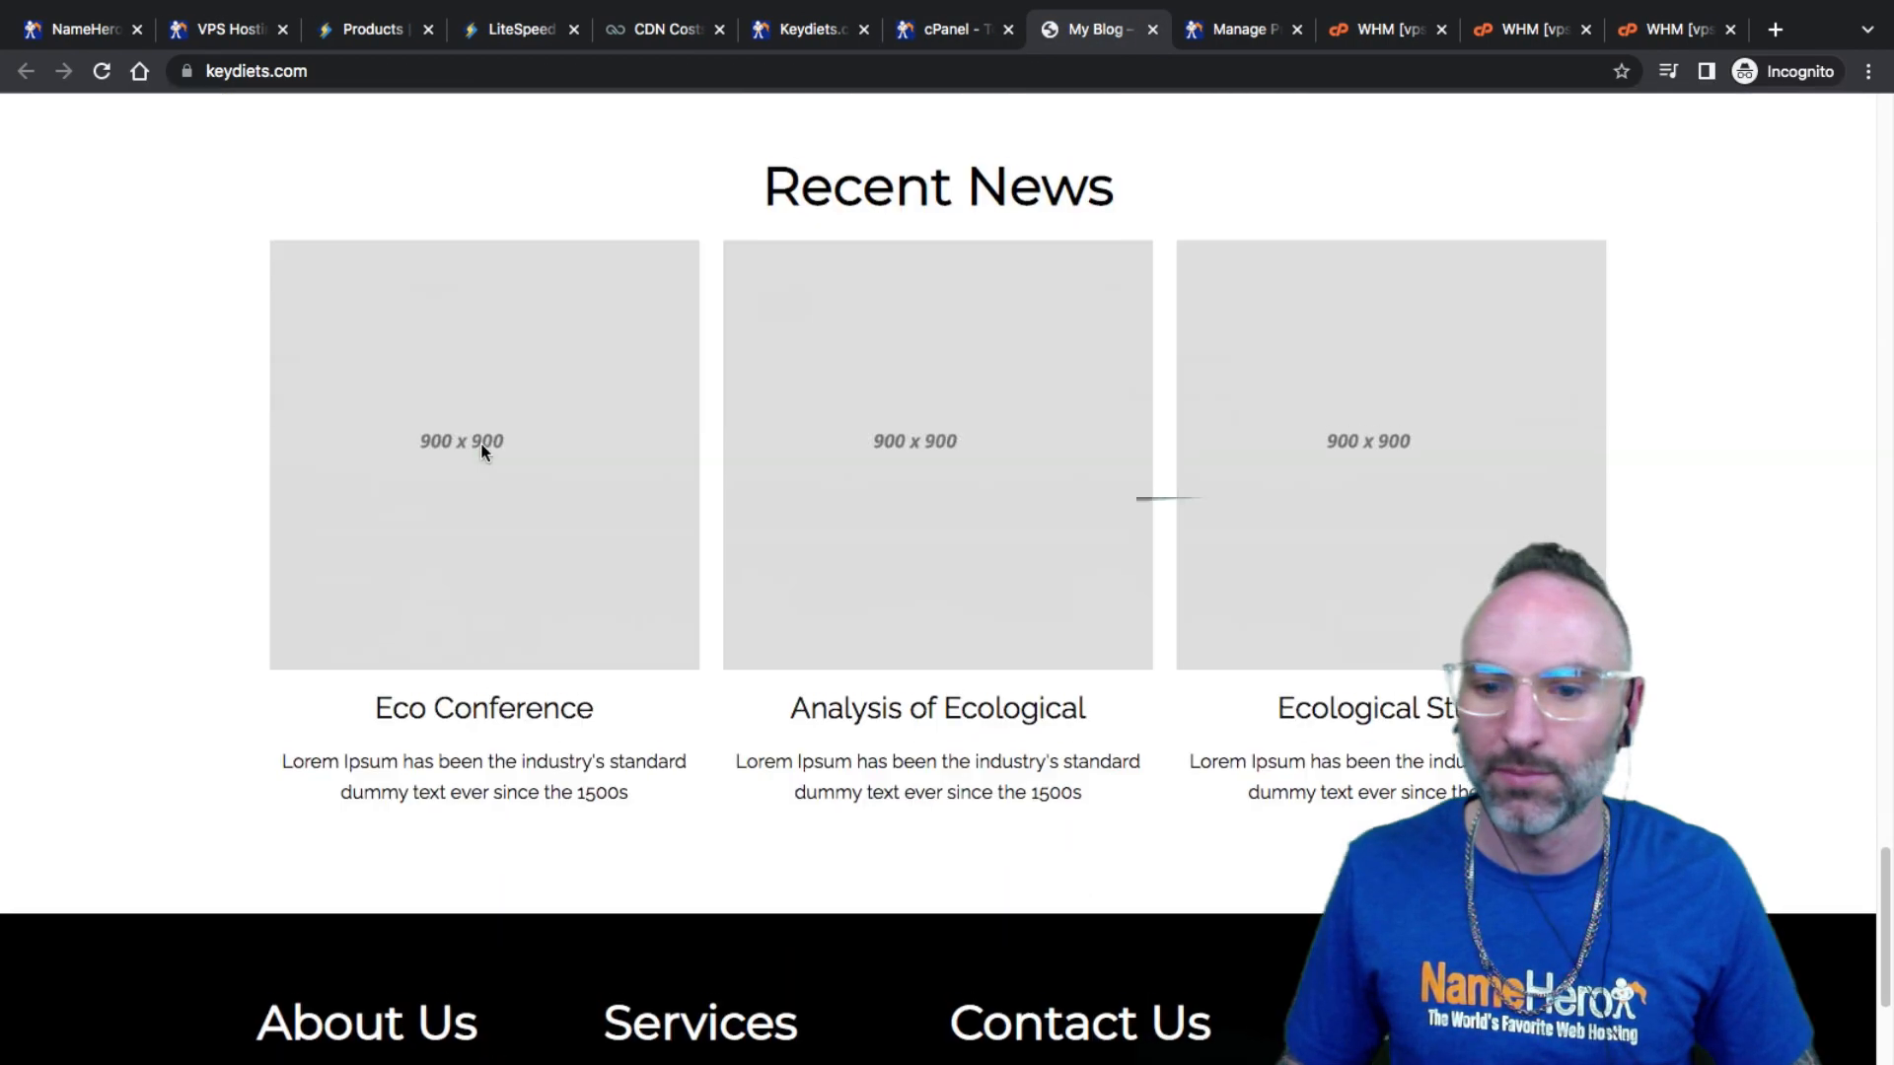
scroll(719, 508, up, 20)
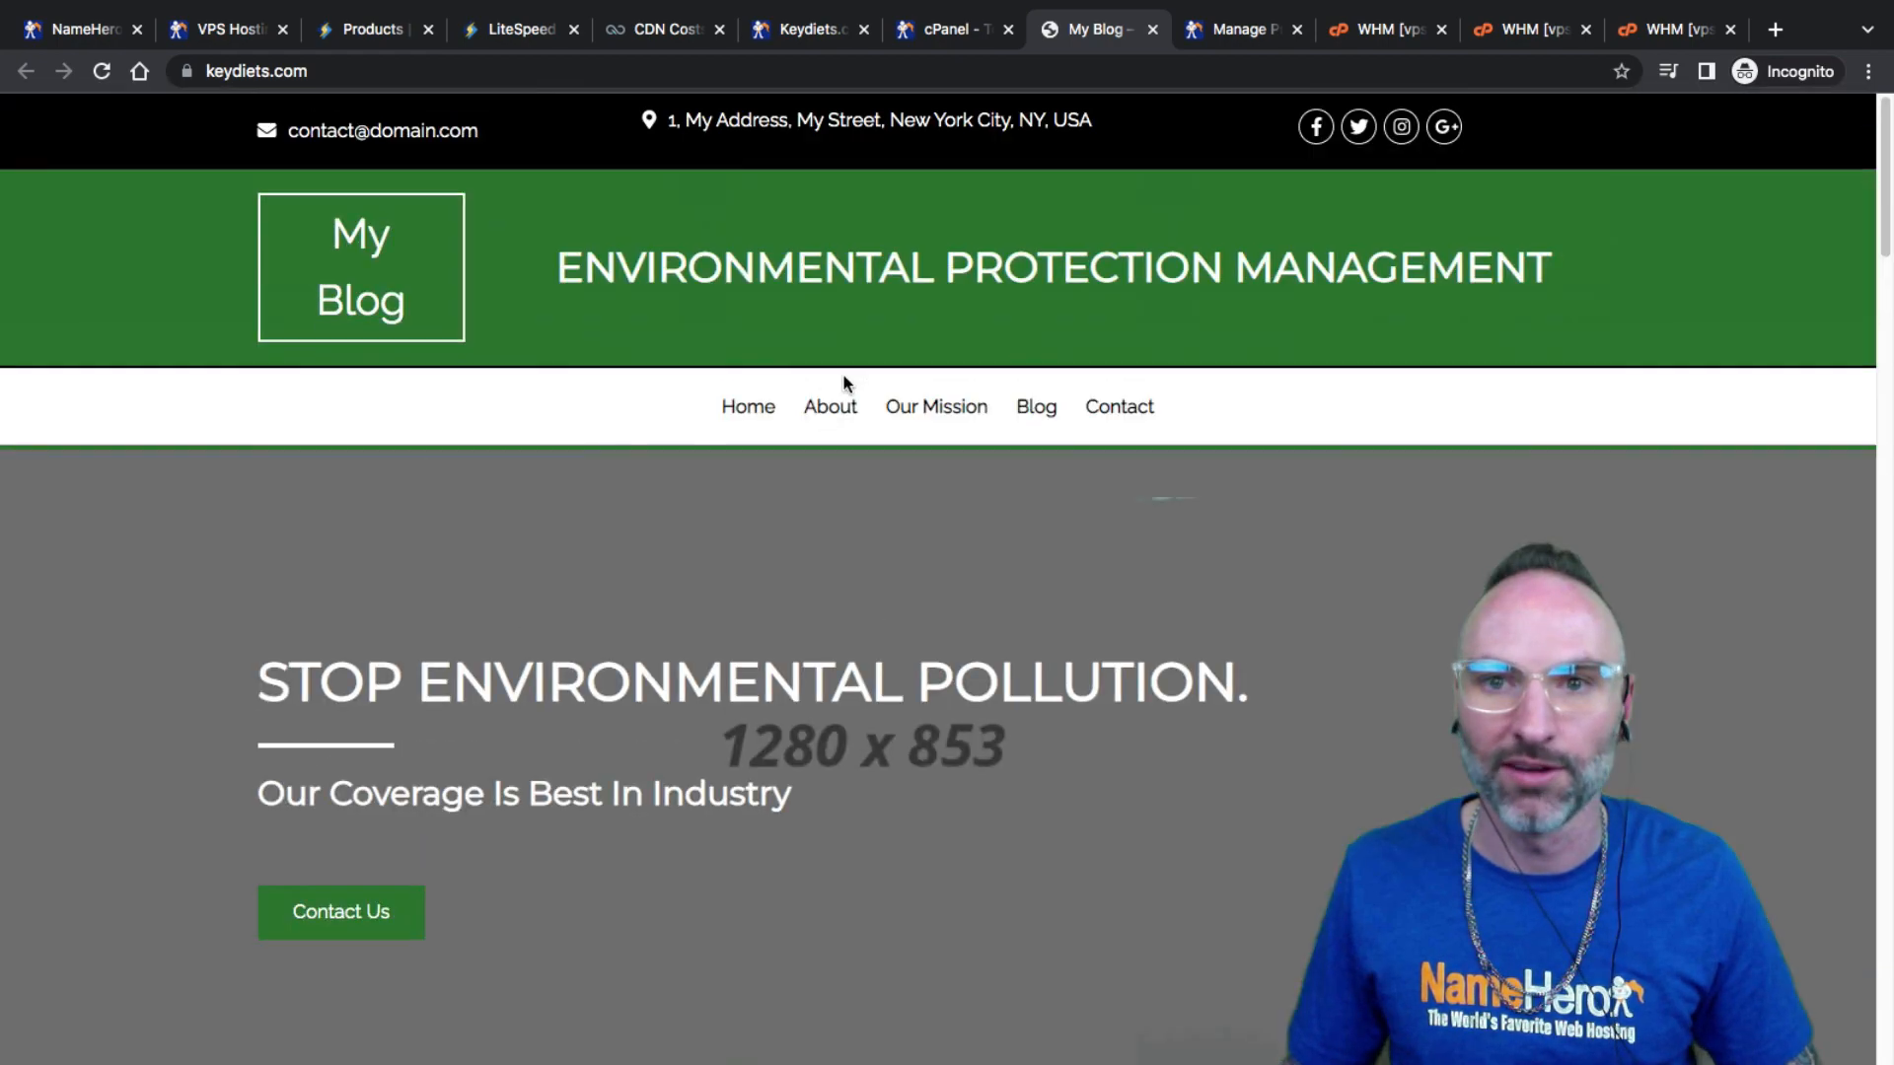
click(831, 408)
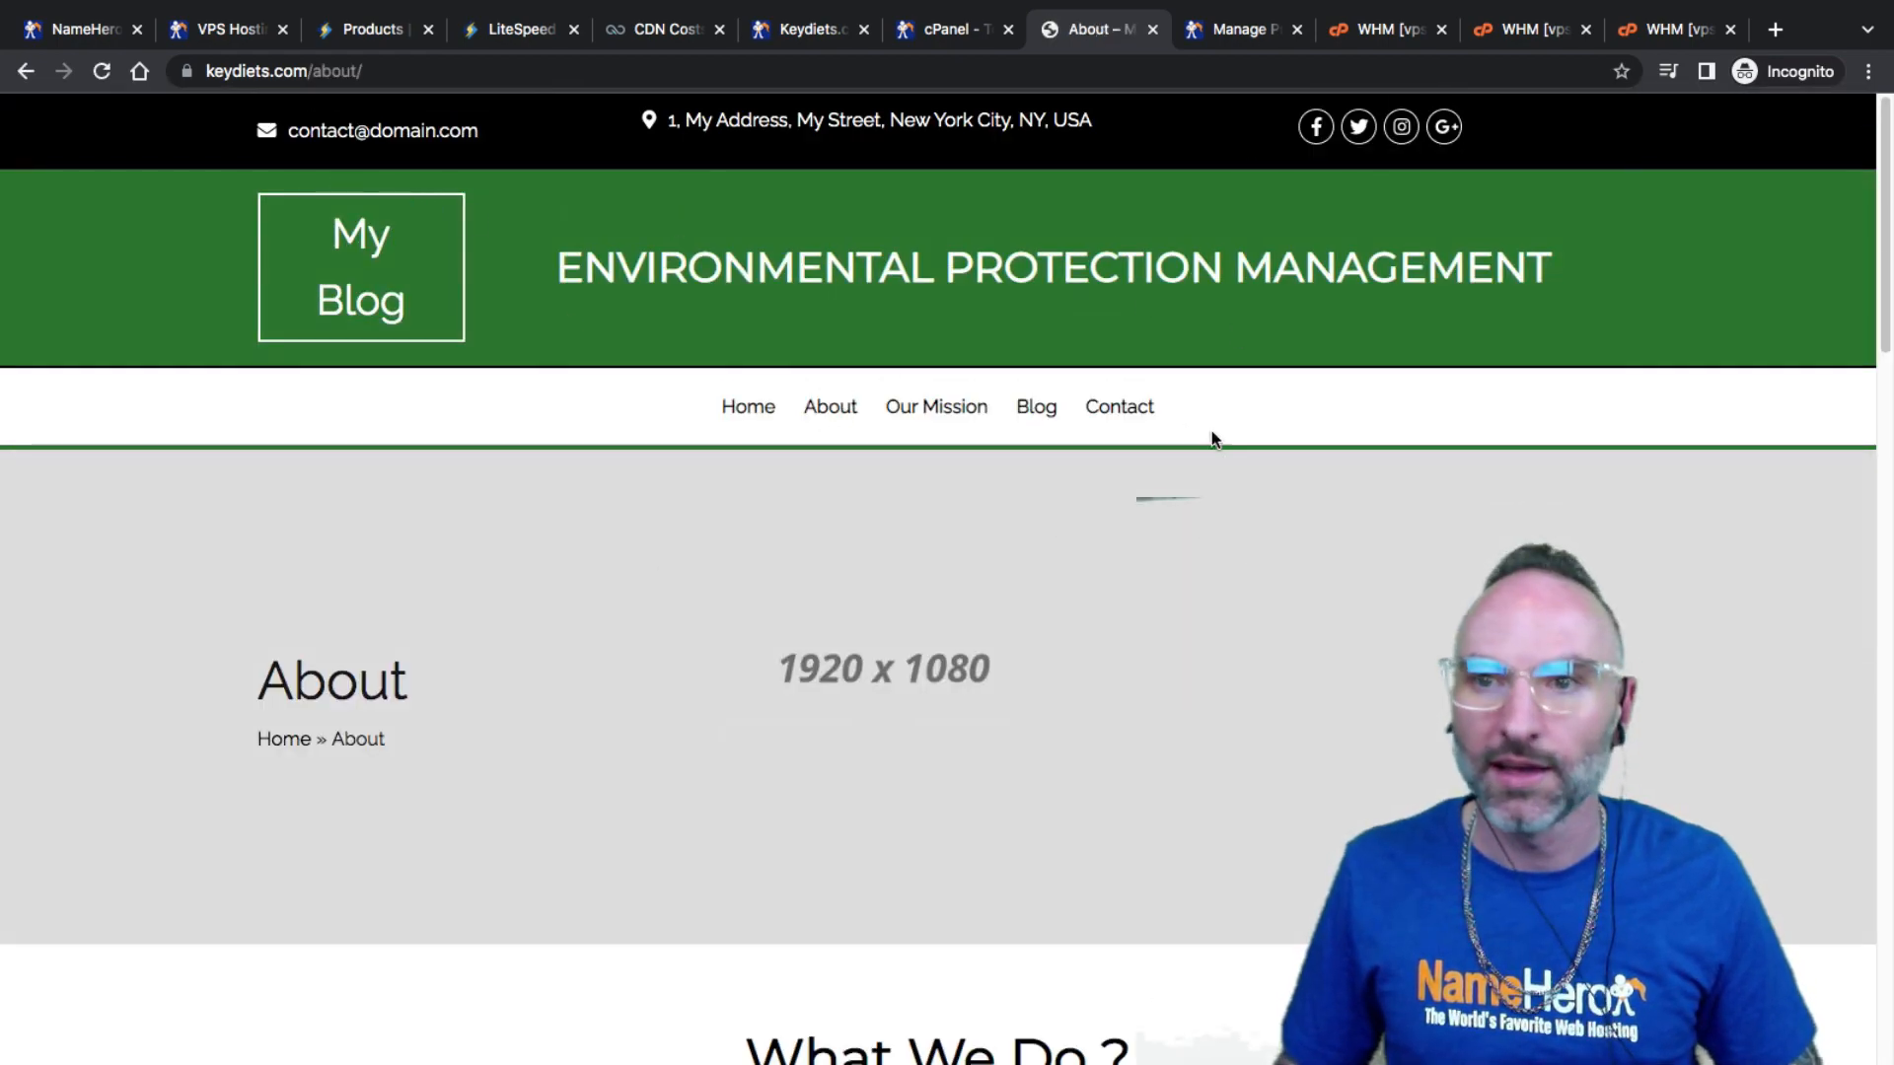
click(945, 39)
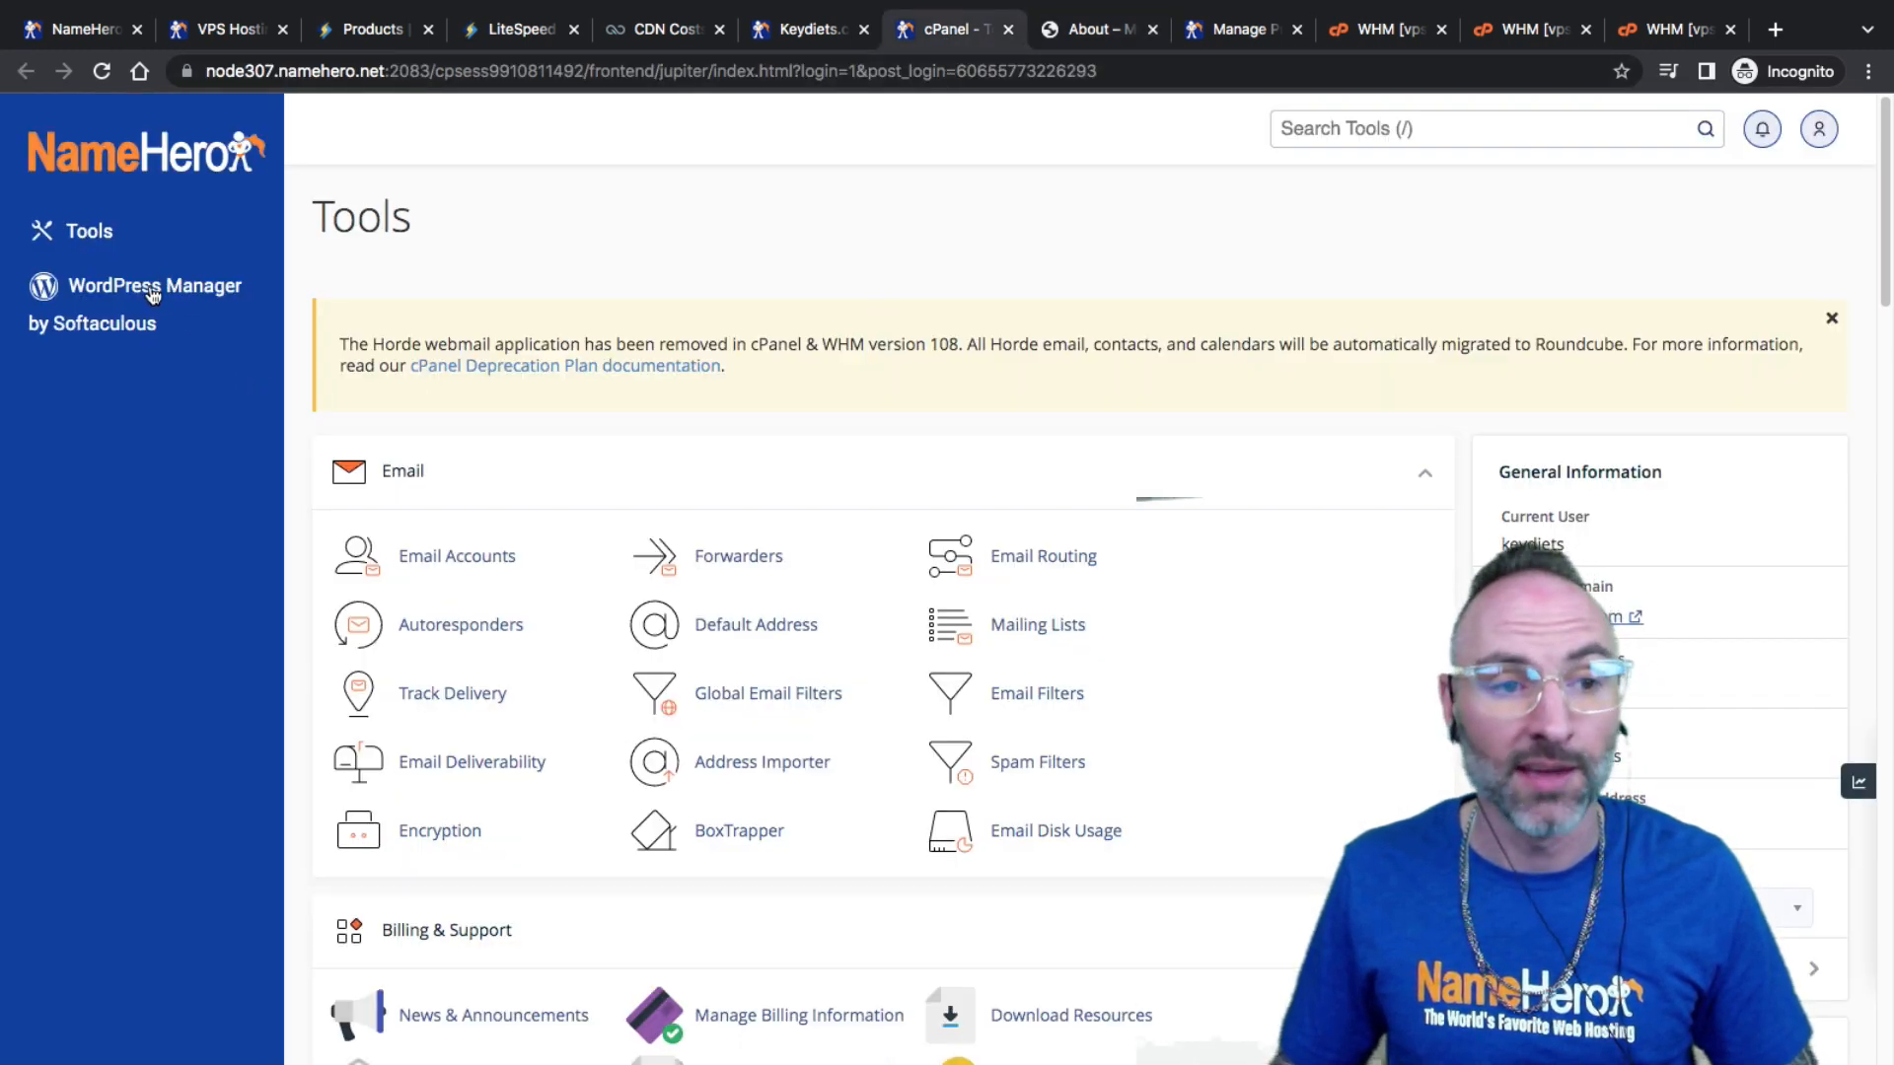
click(189, 292)
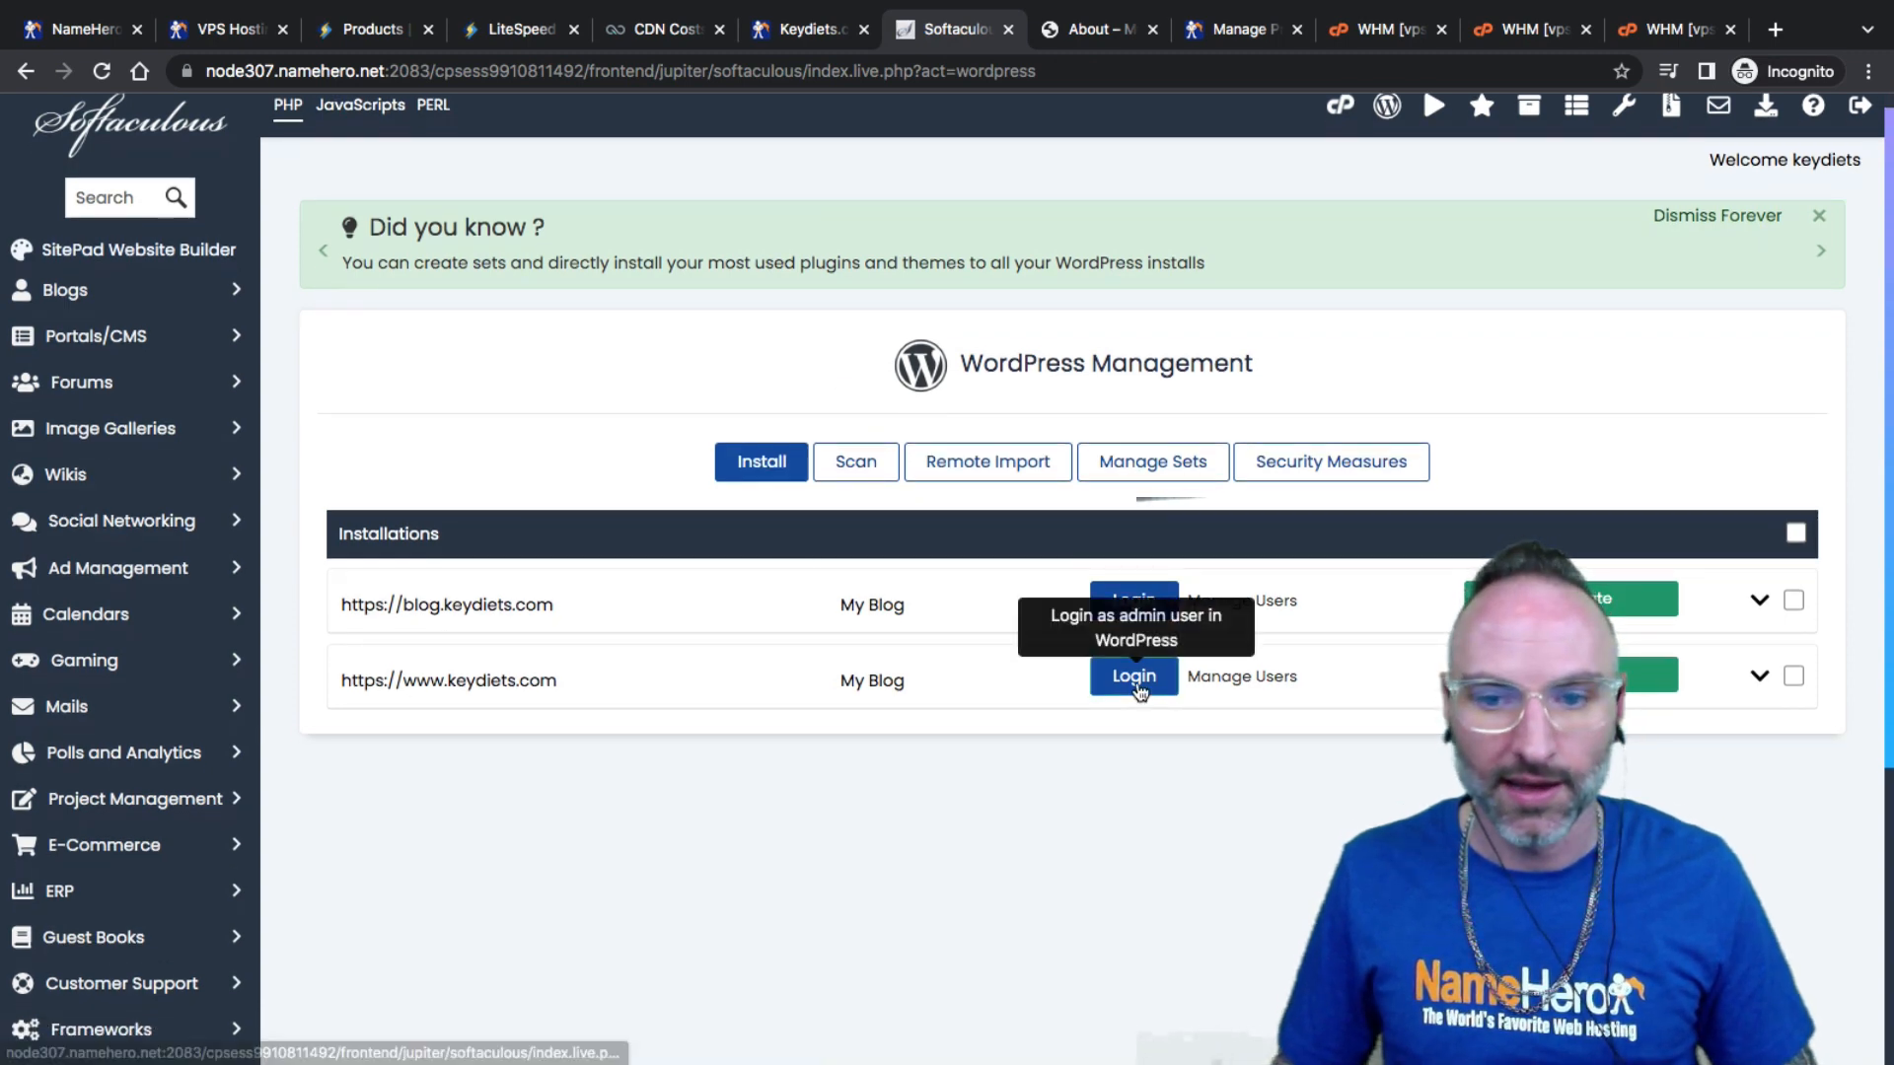
click(1133, 676)
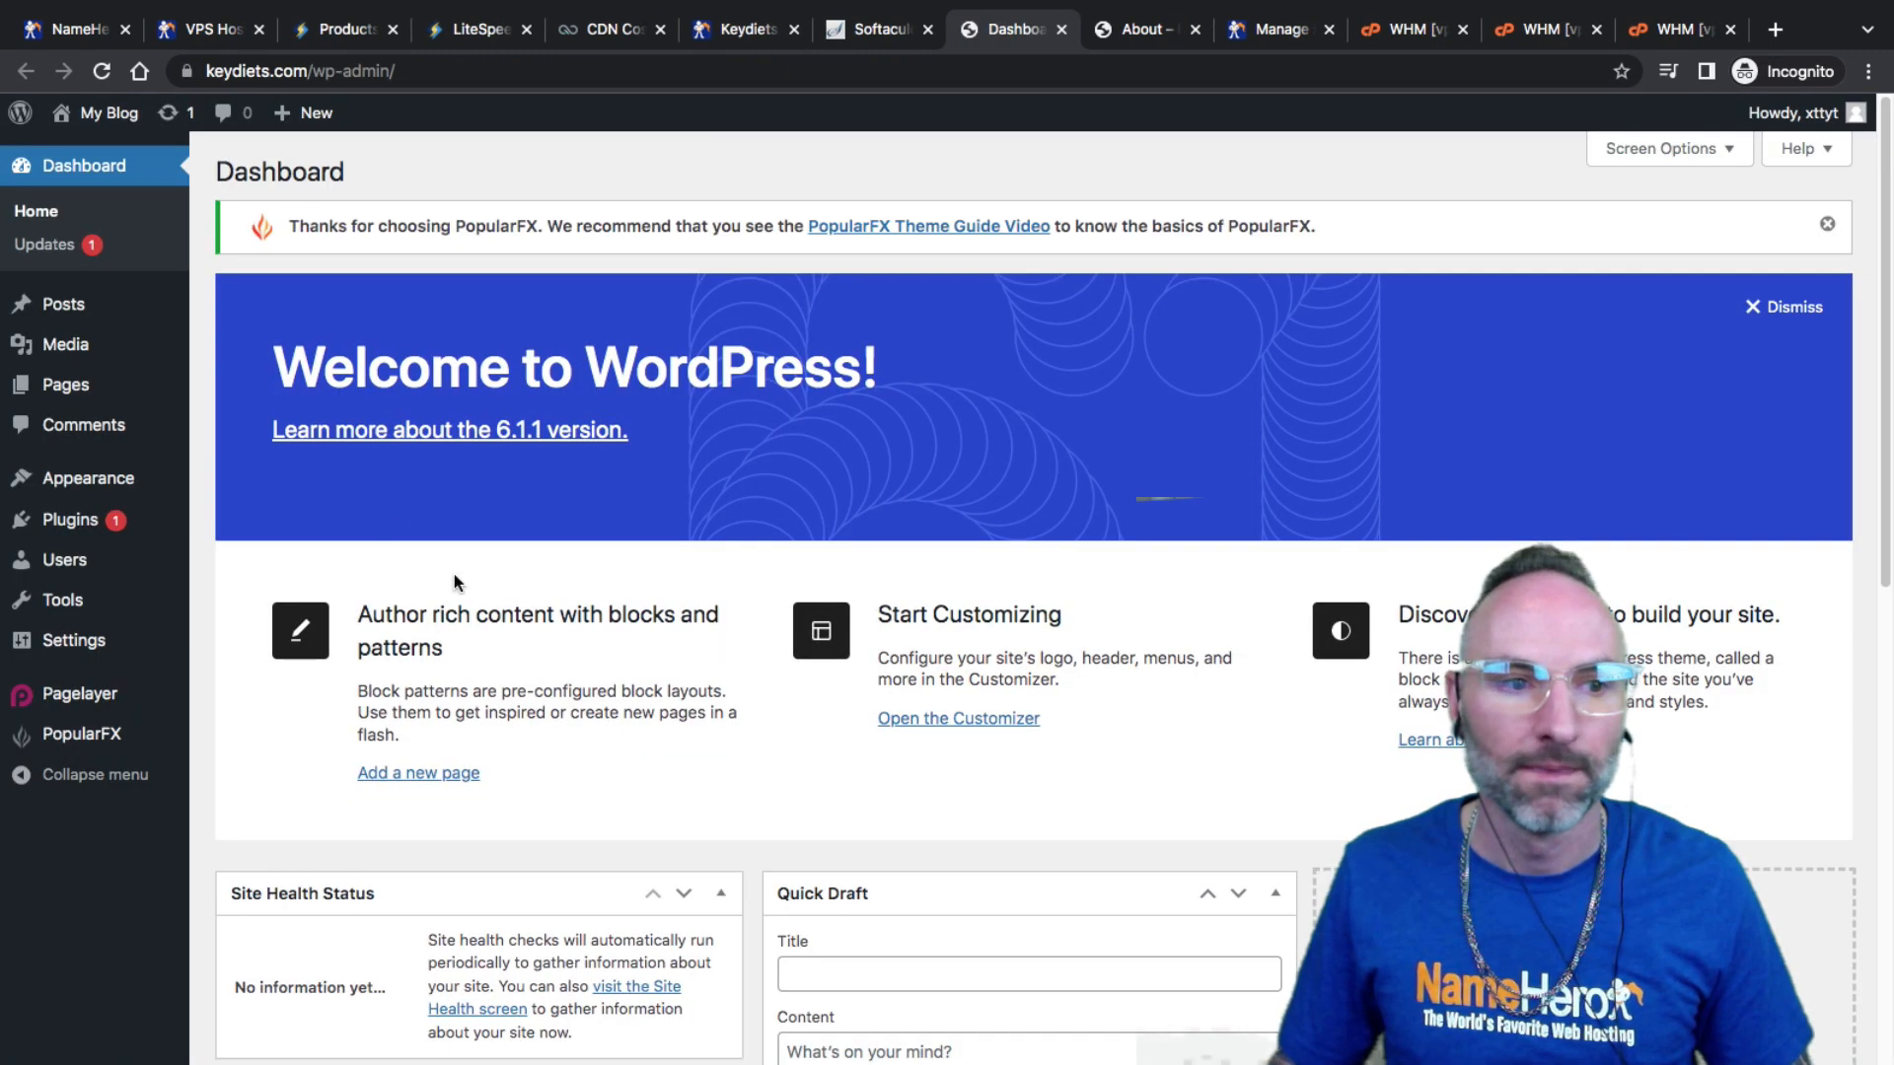
Search for "litespeed" among the WordPress plugins to add, and open the details of LiteSpeed Cache
mouse_move(118, 520)
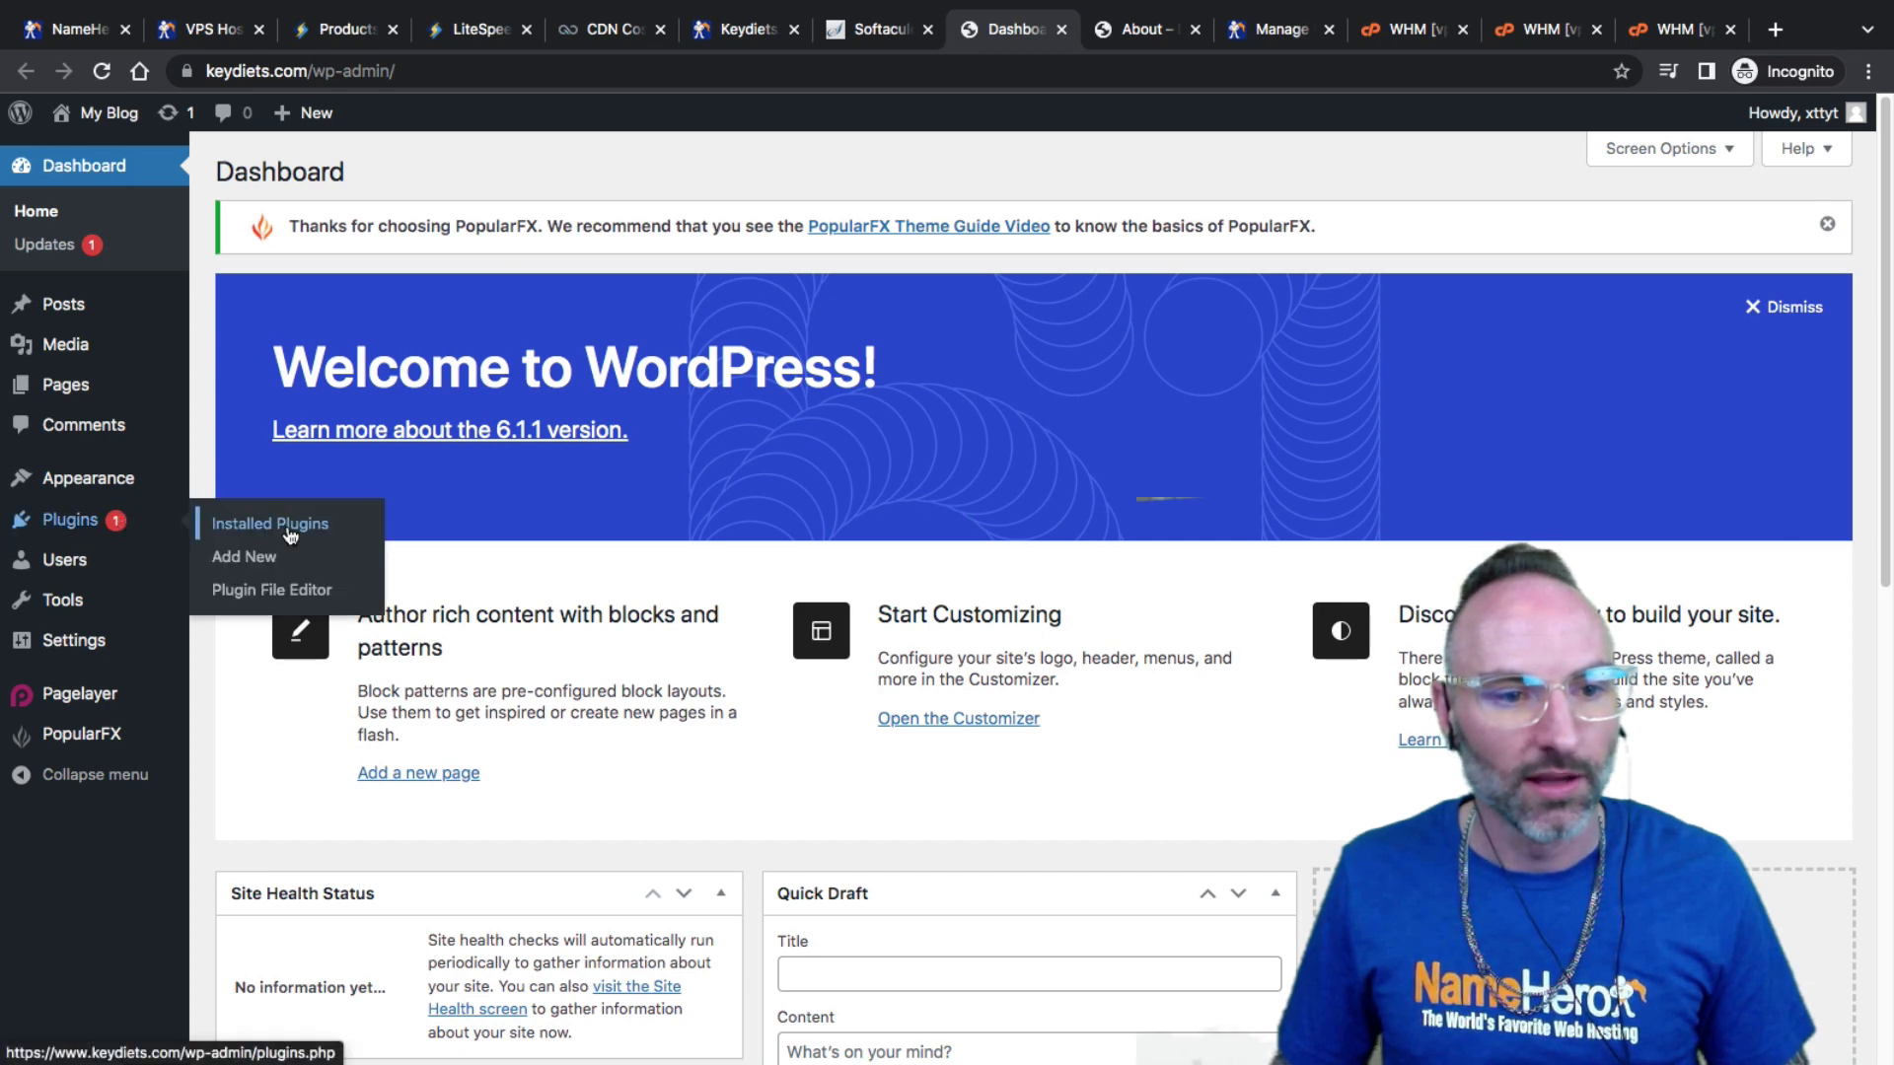
click(245, 559)
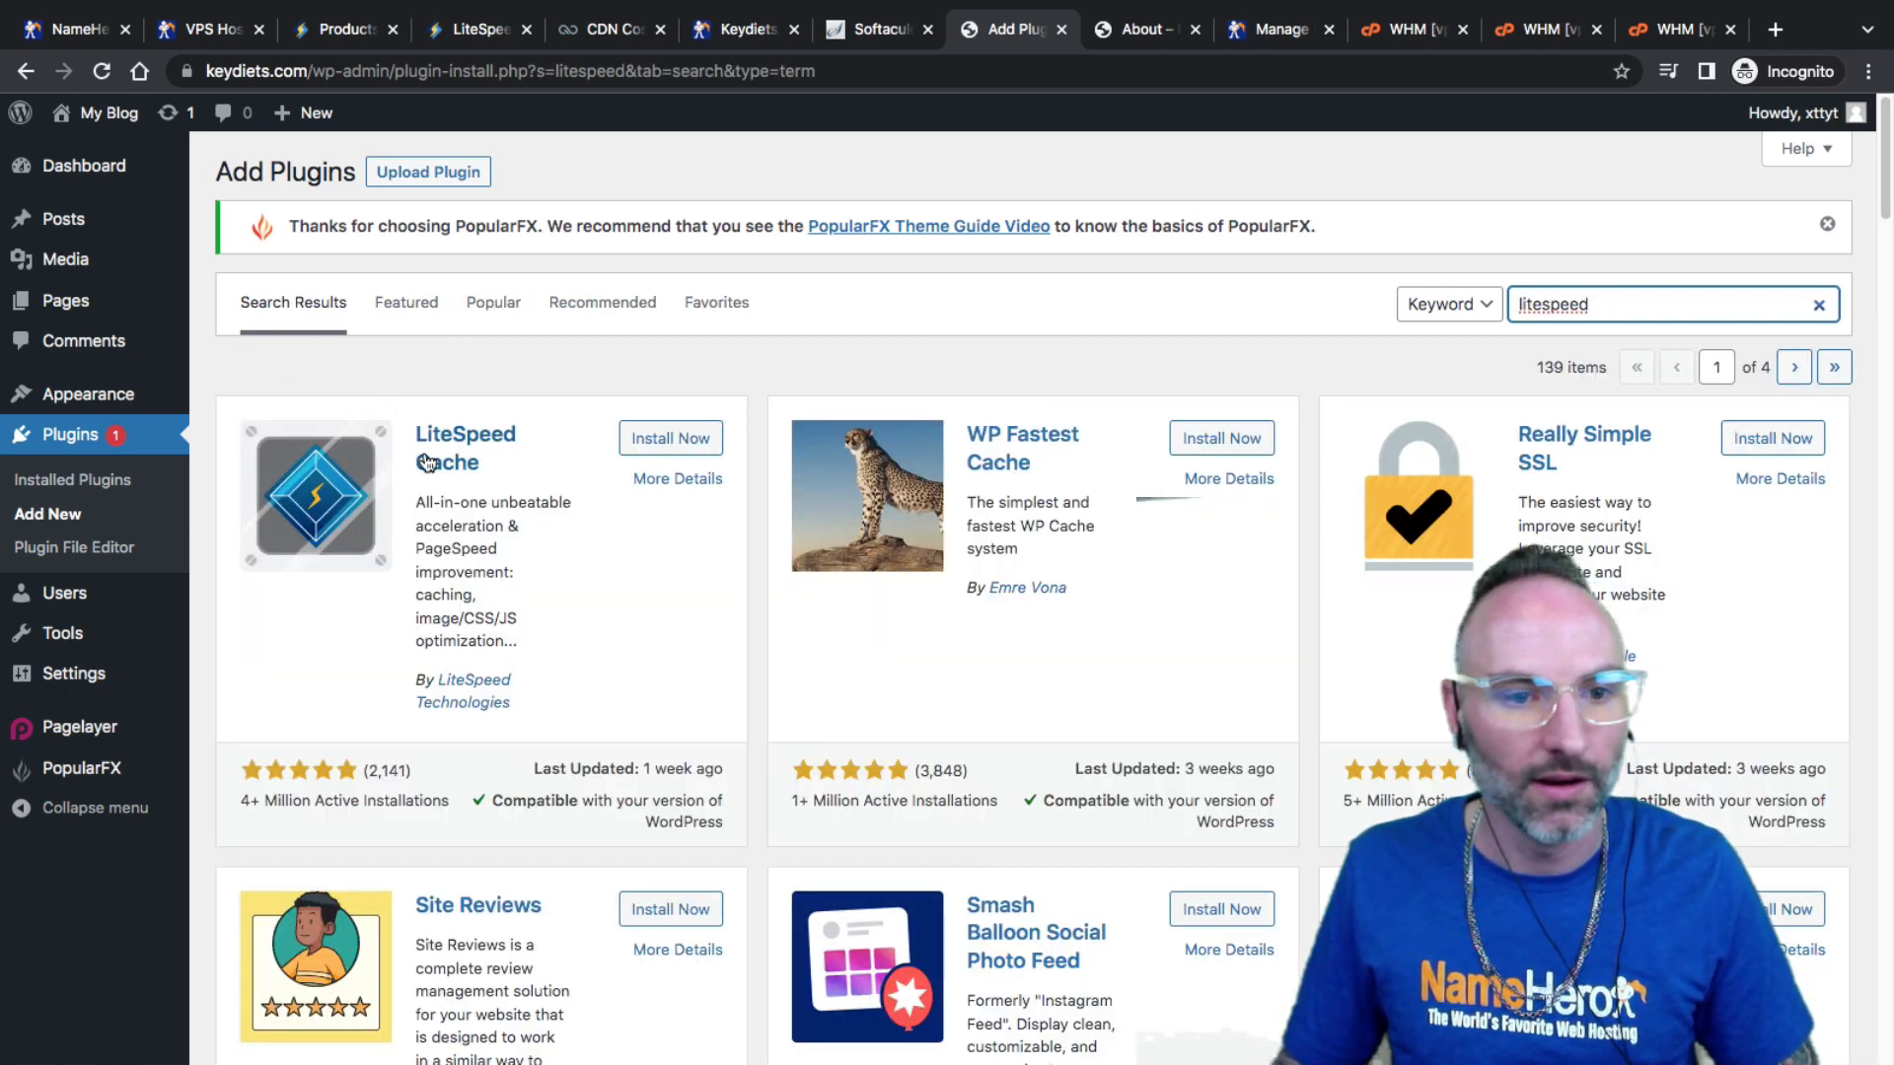
drag(502, 622, 451, 562)
click(450, 557)
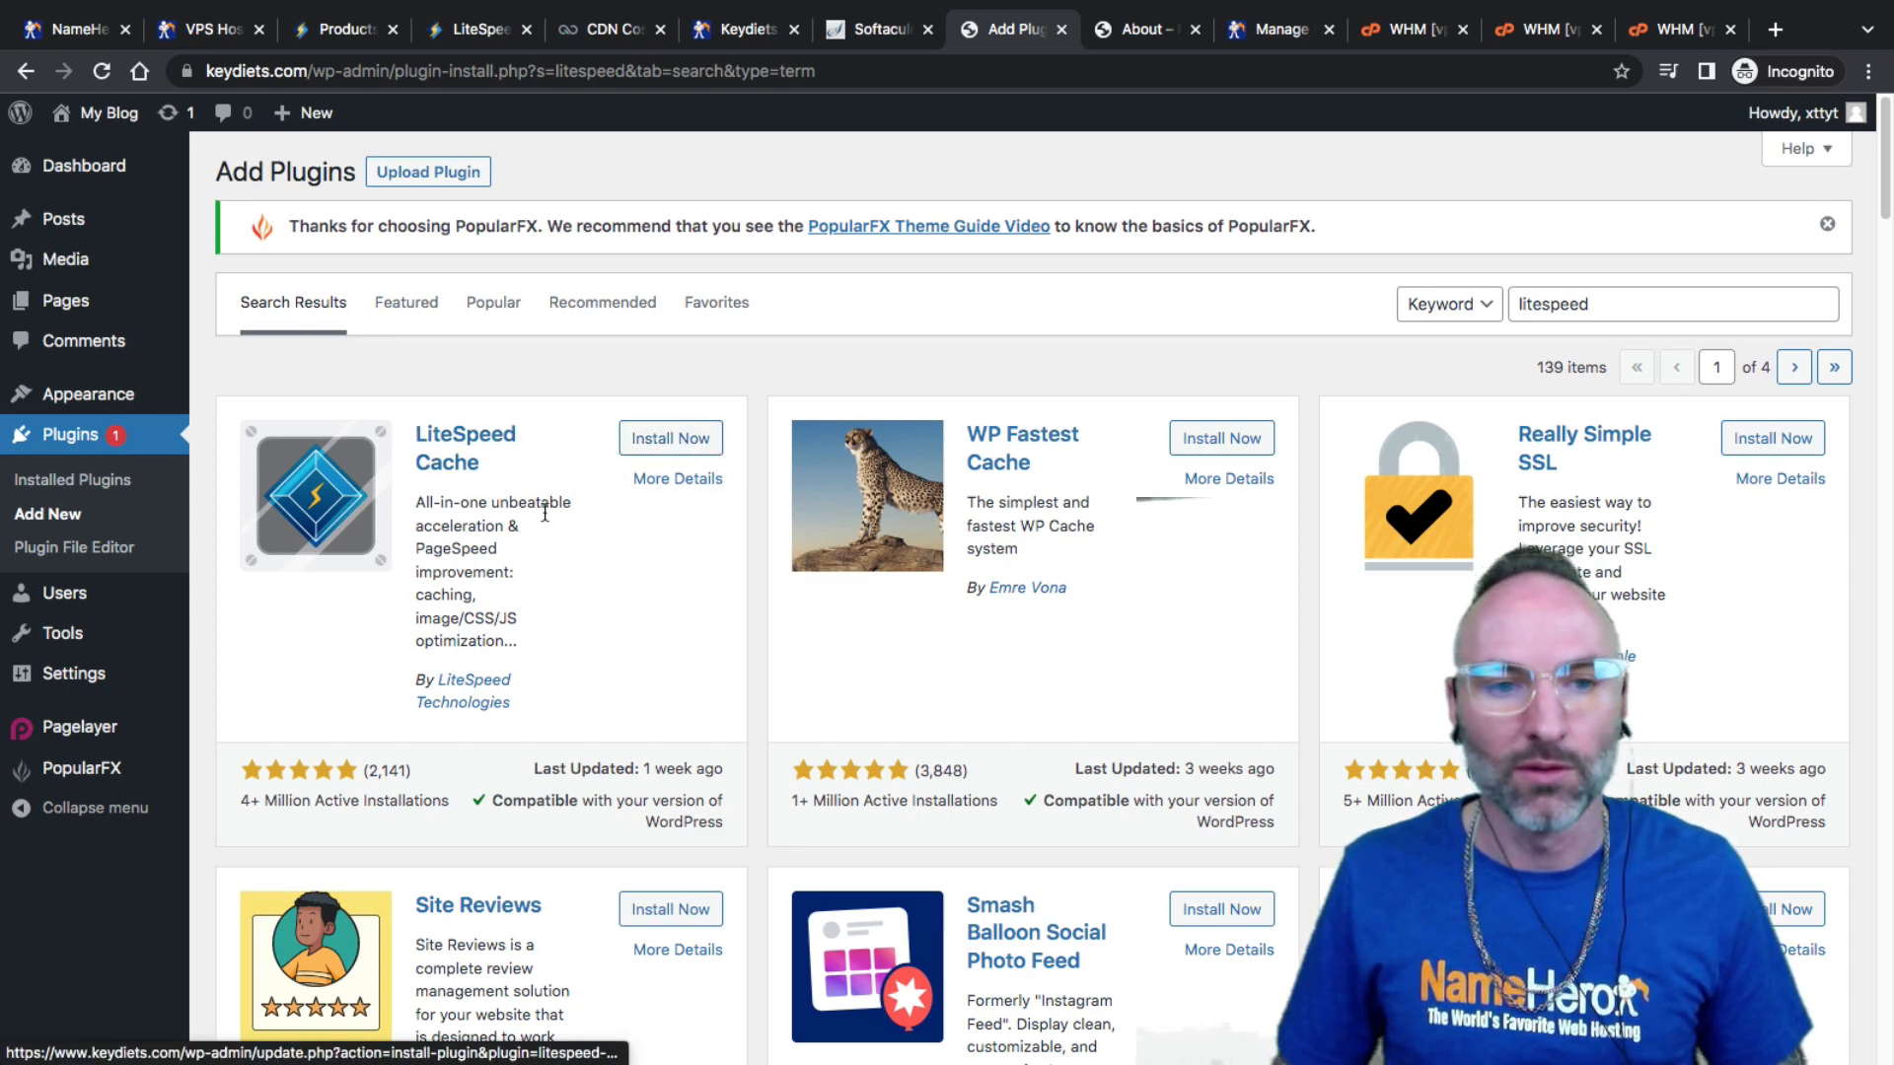
click(695, 482)
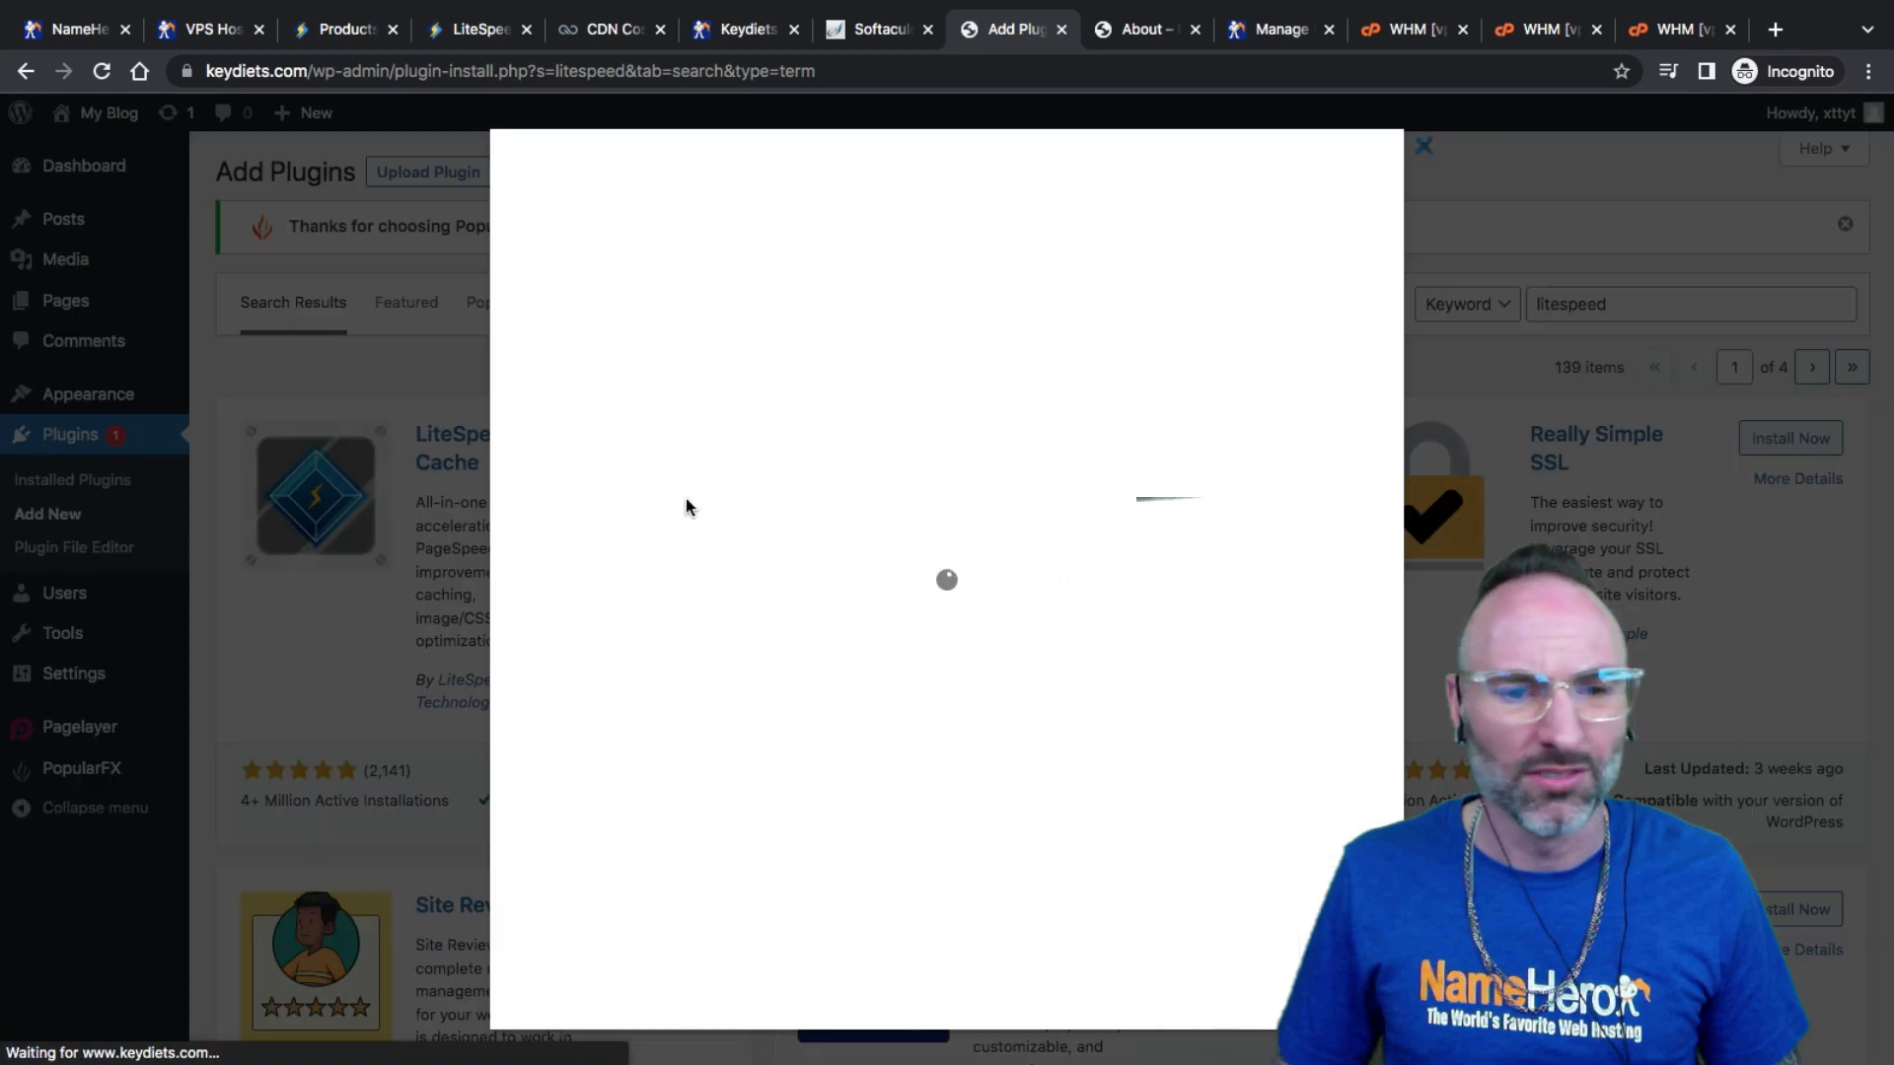
Close the plugin details, then install and activate the LiteSpeed Cache plugin
key(Escape)
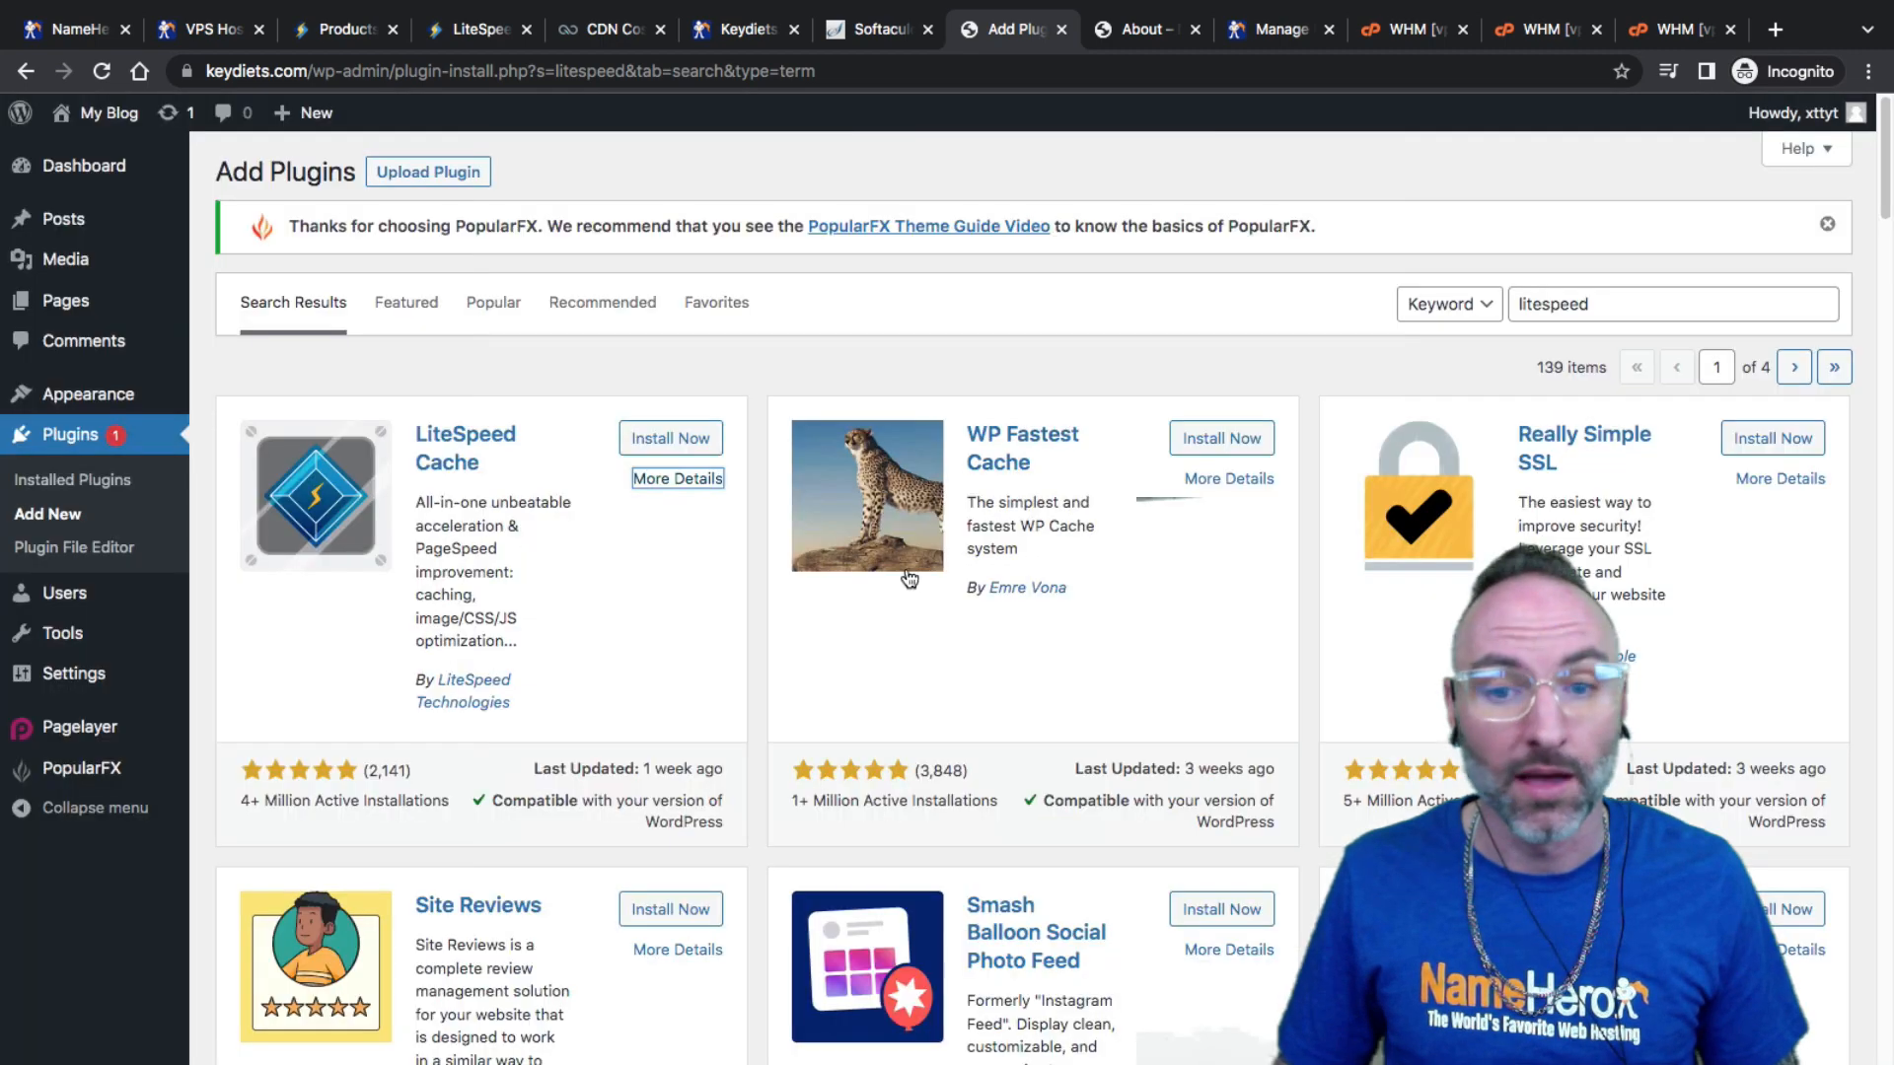
click(684, 440)
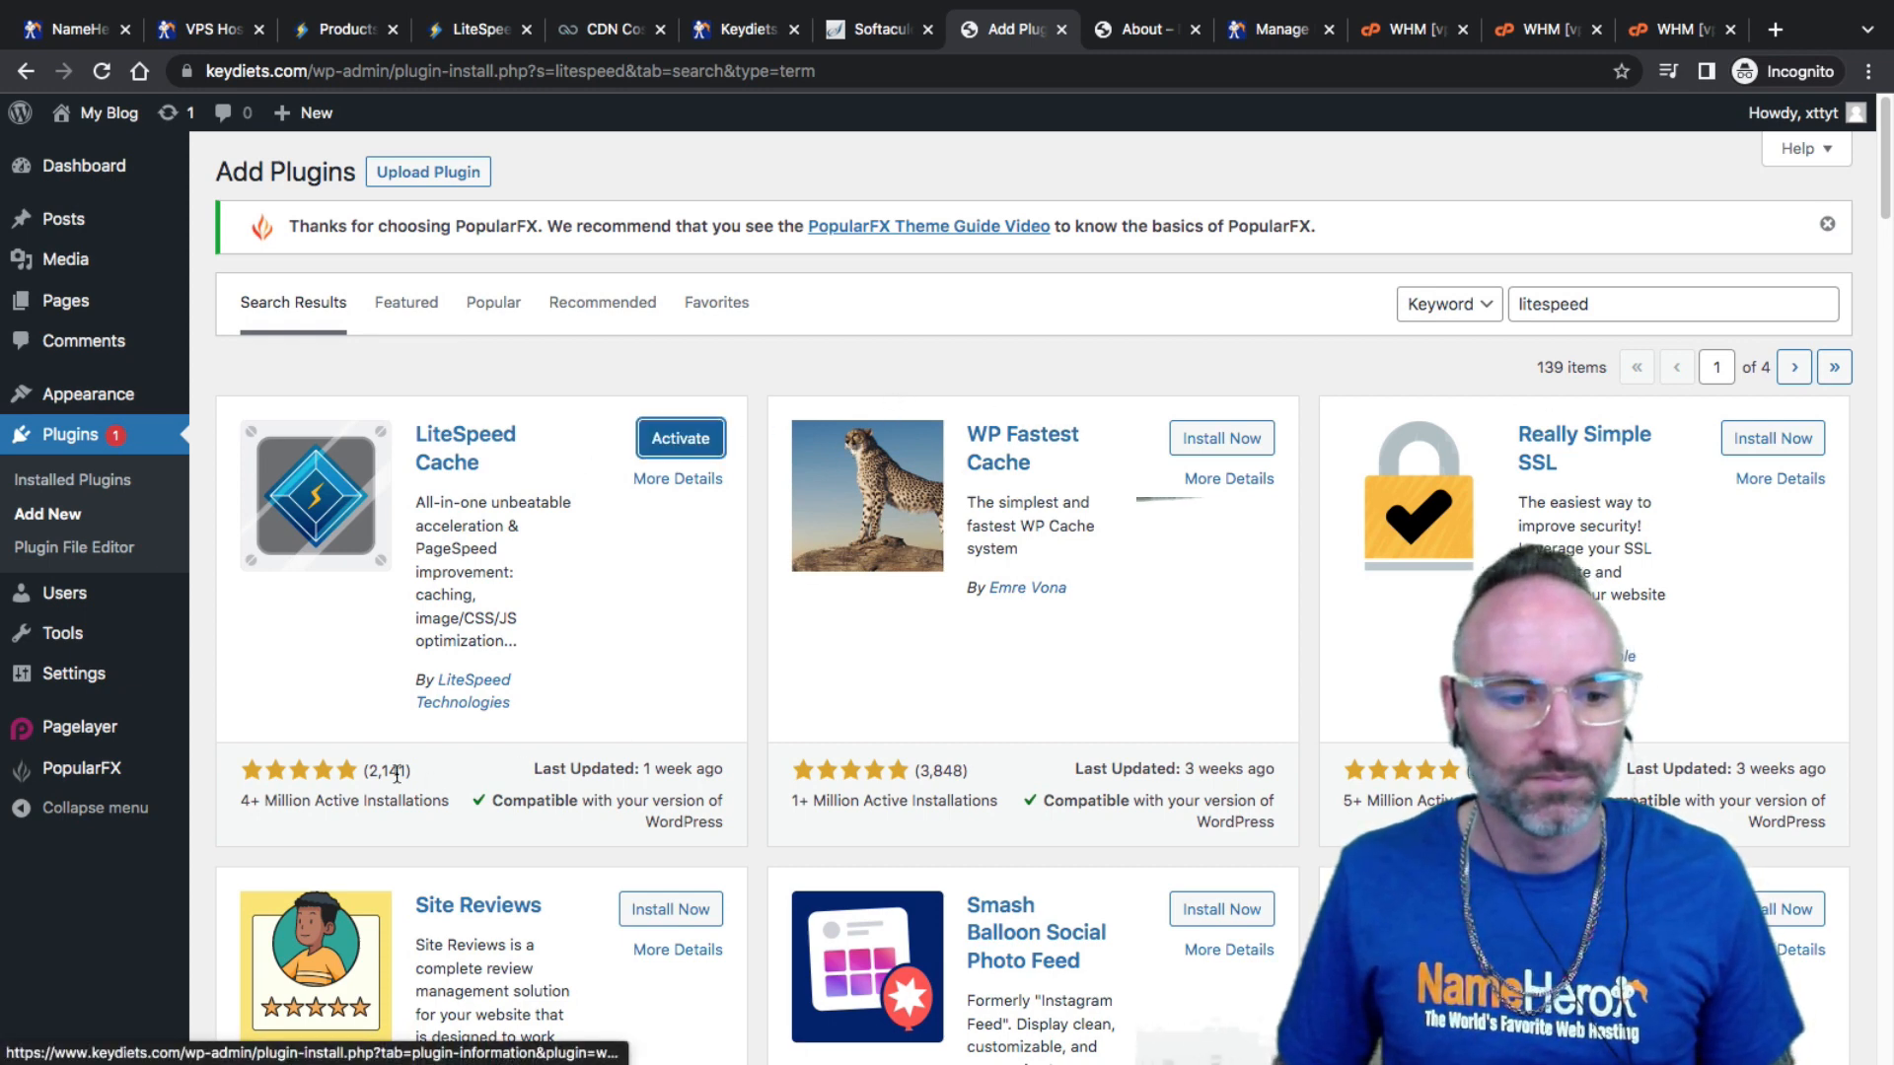
drag(406, 773, 318, 803)
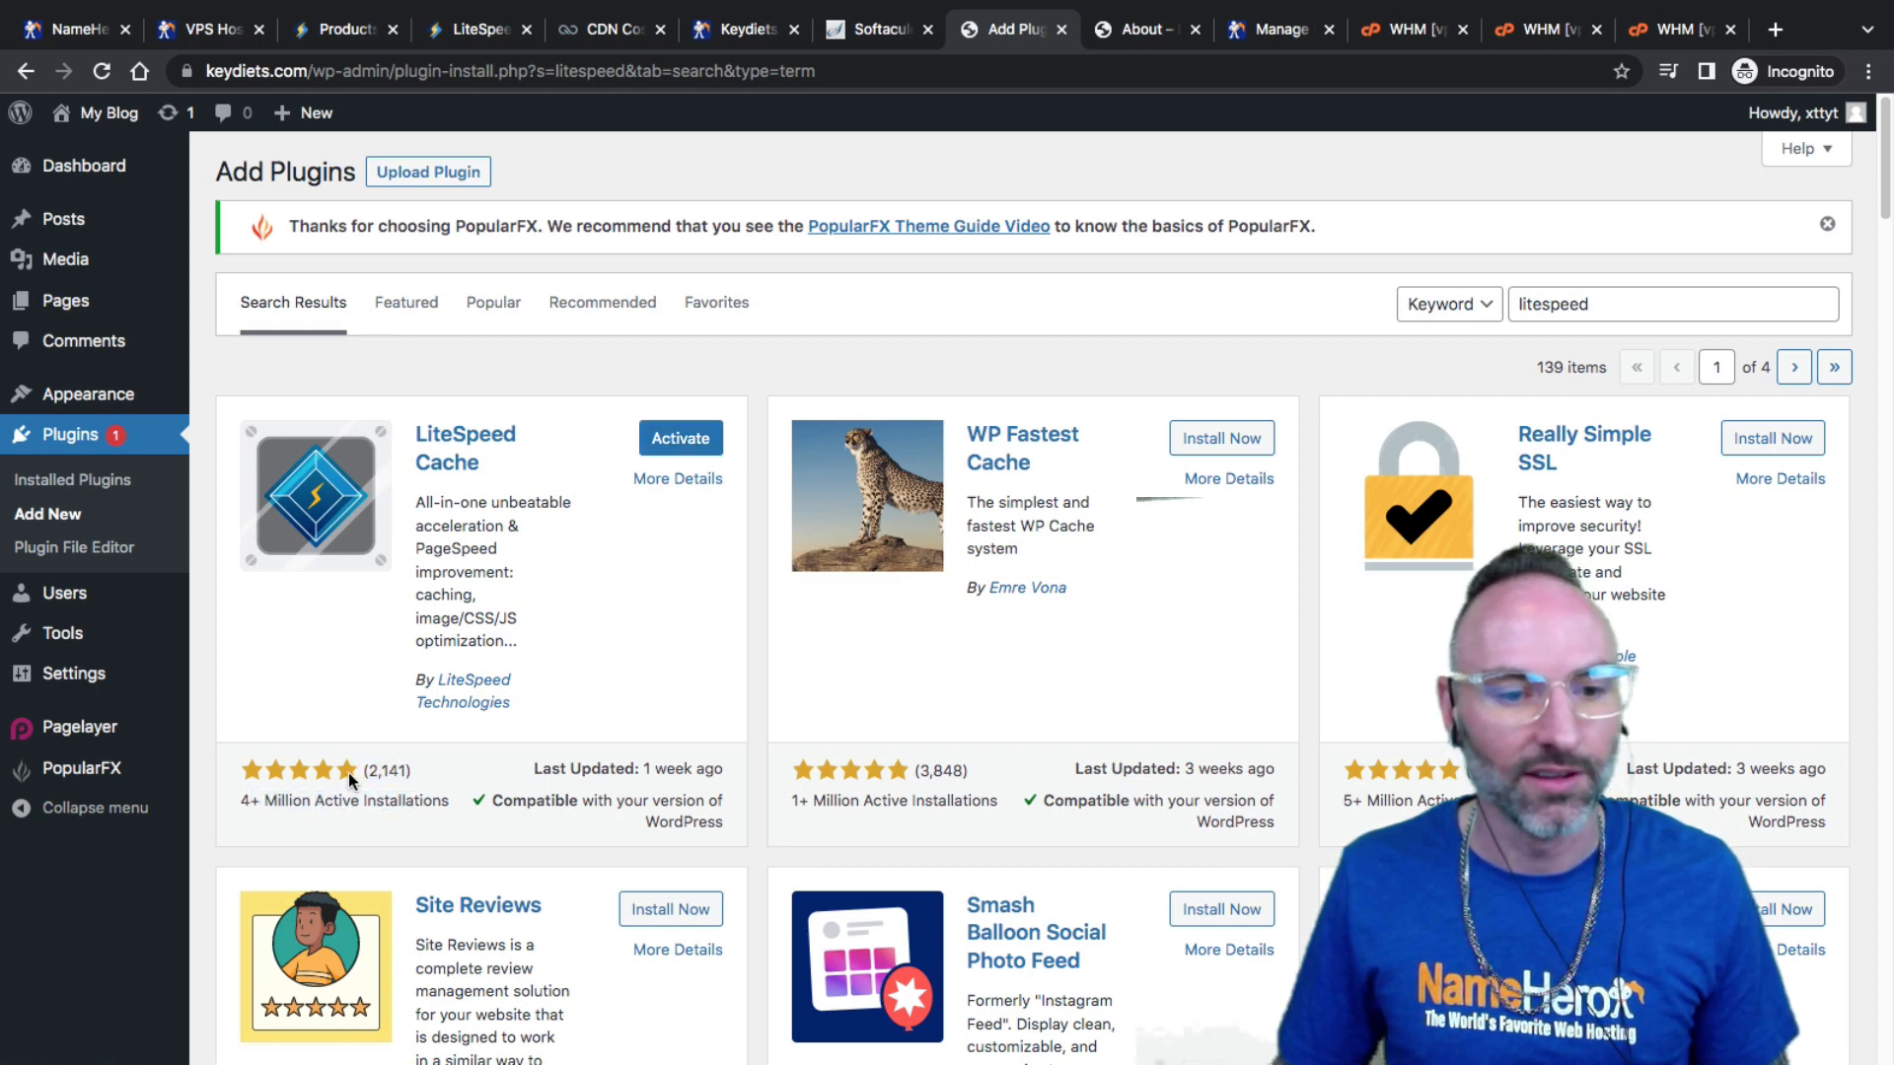
click(667, 446)
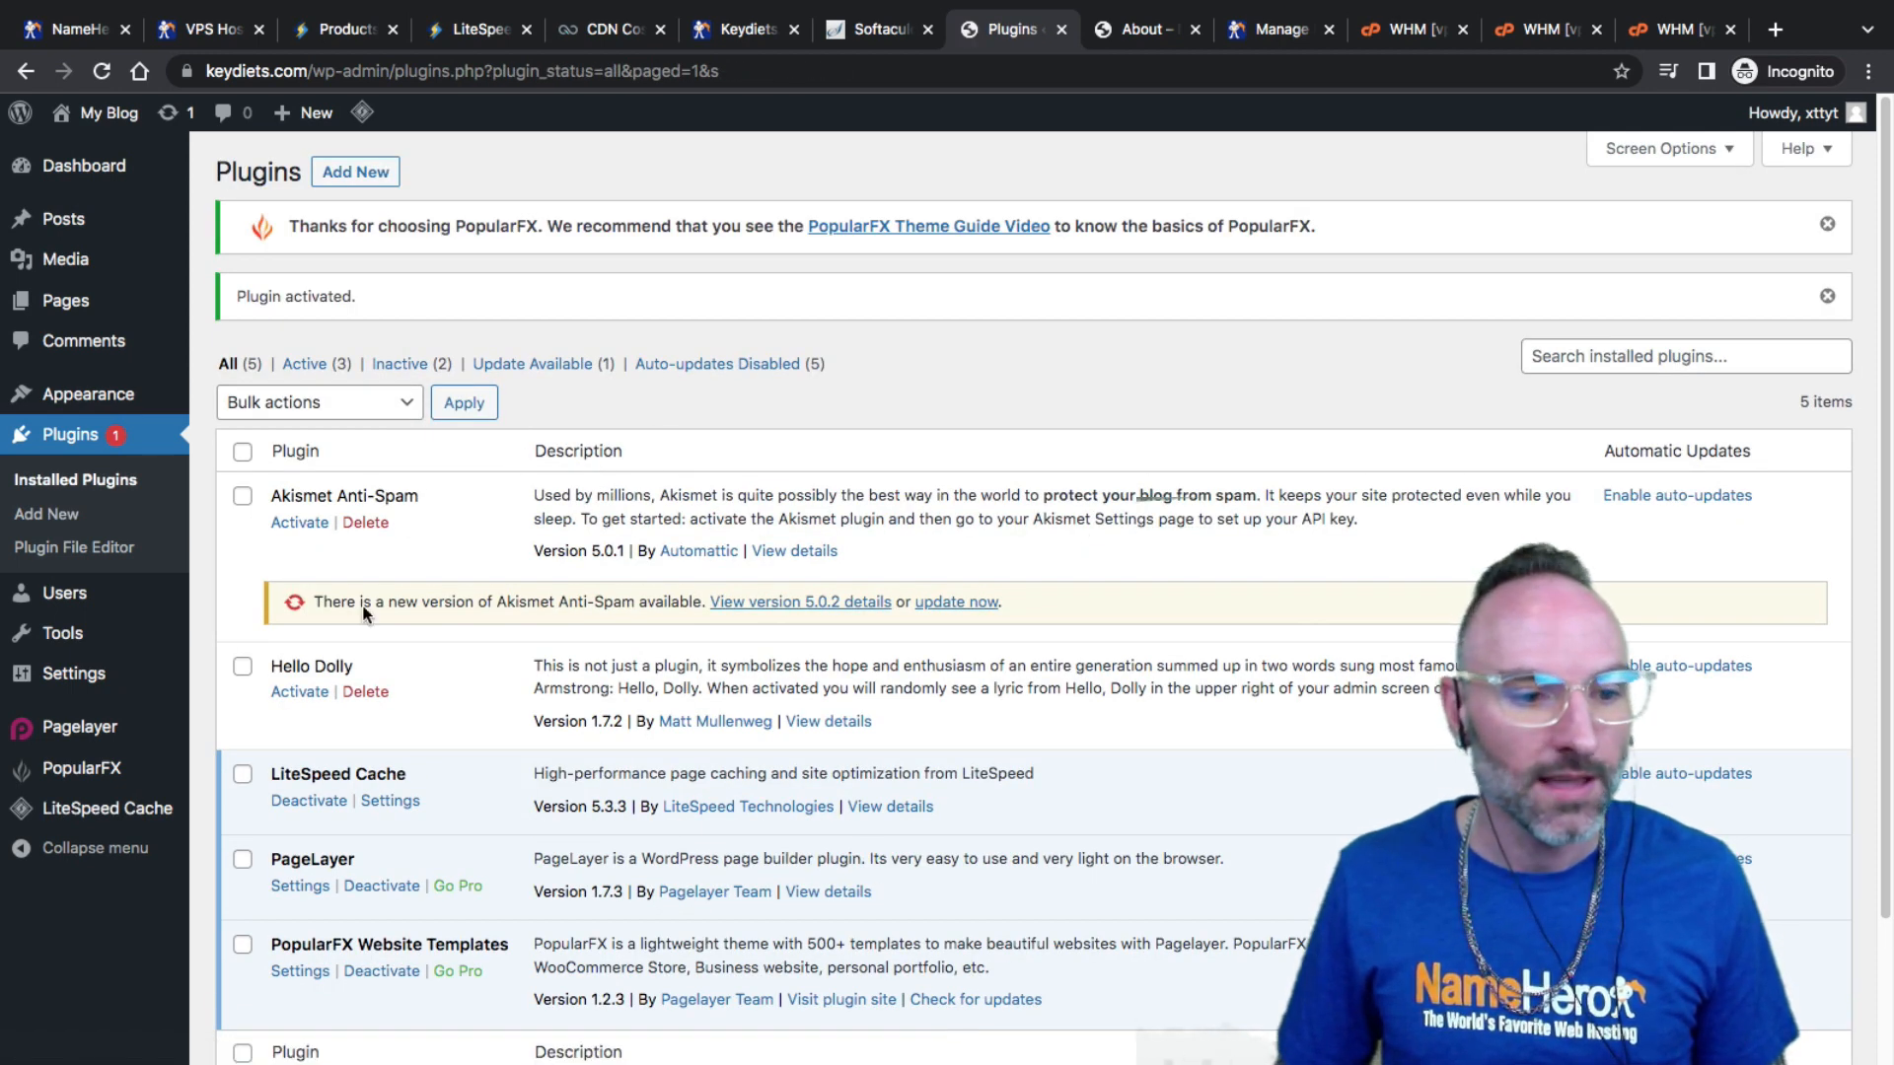
Open the LiteSpeed Cache dashboard and examine the QUIC.cloud usage statistics for image optimization, page optimization, CDN bandwidth and low quality image placeholders
mouse_move(104, 814)
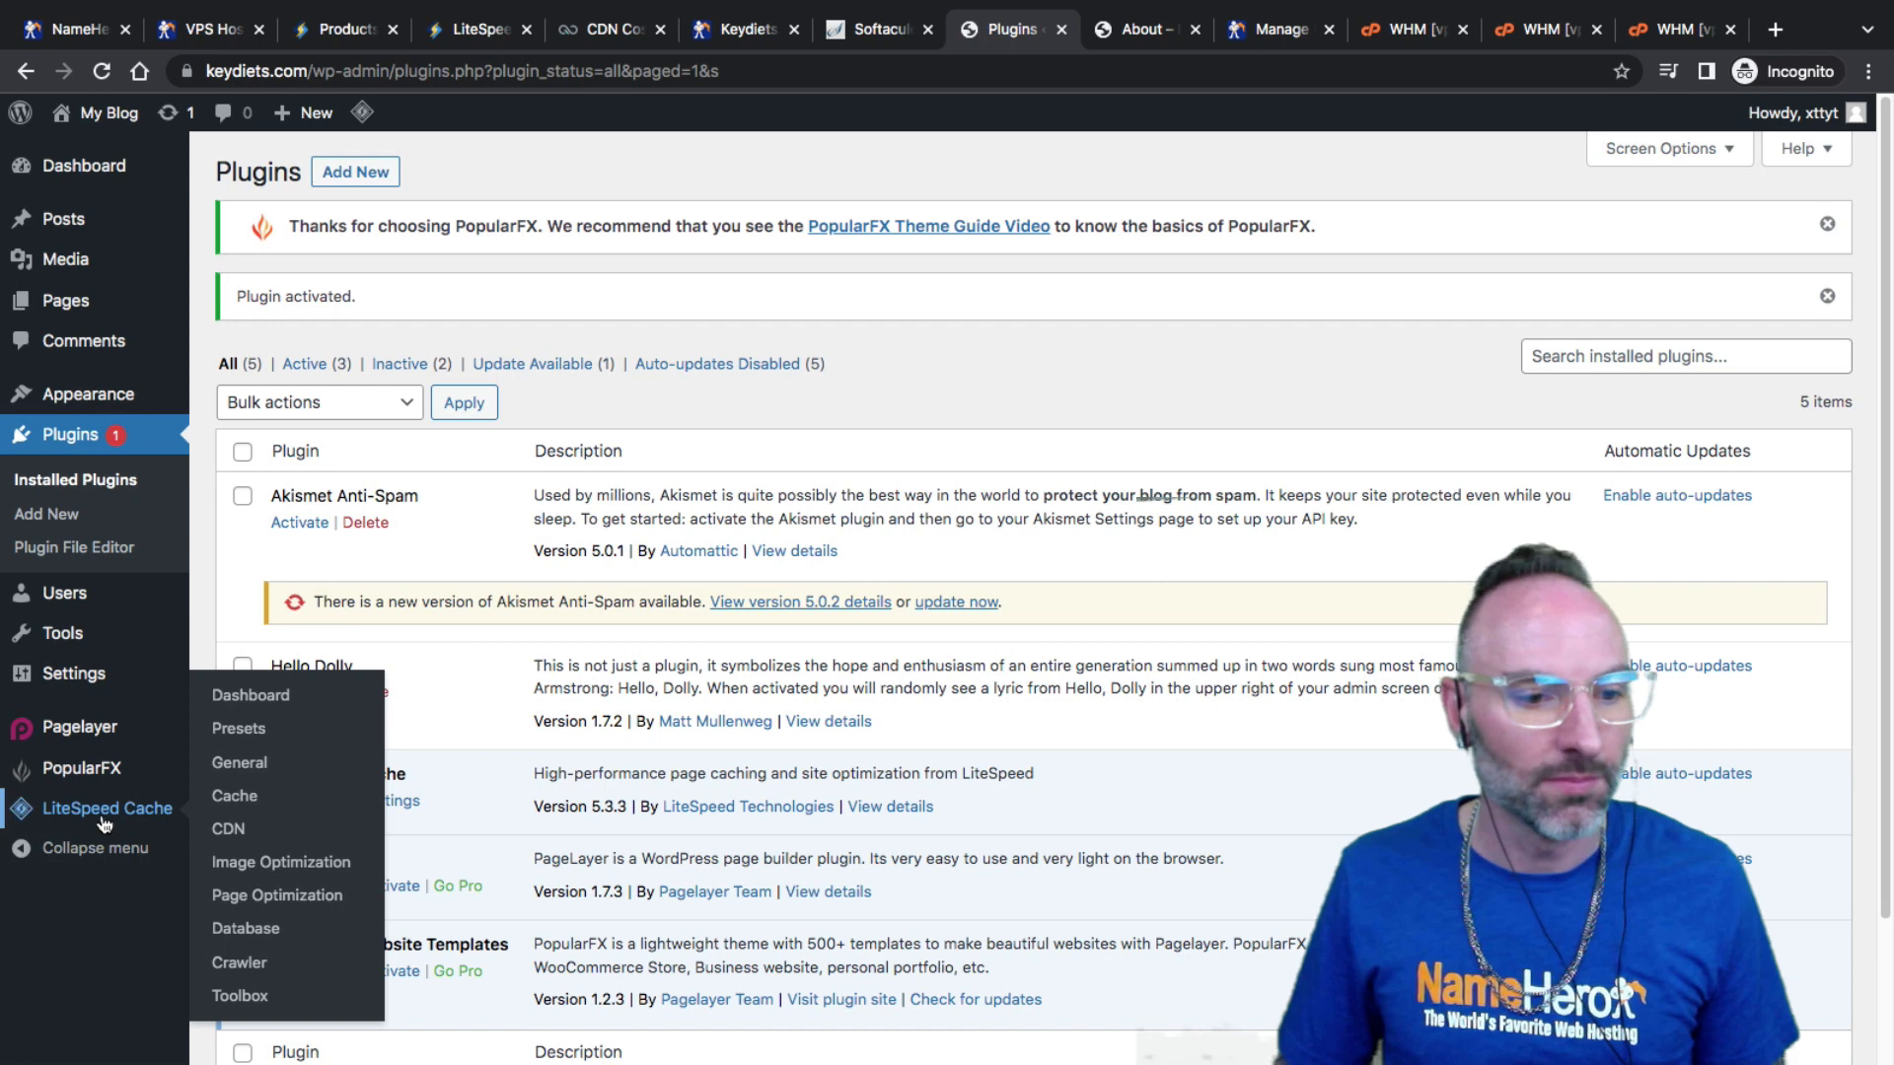
click(251, 696)
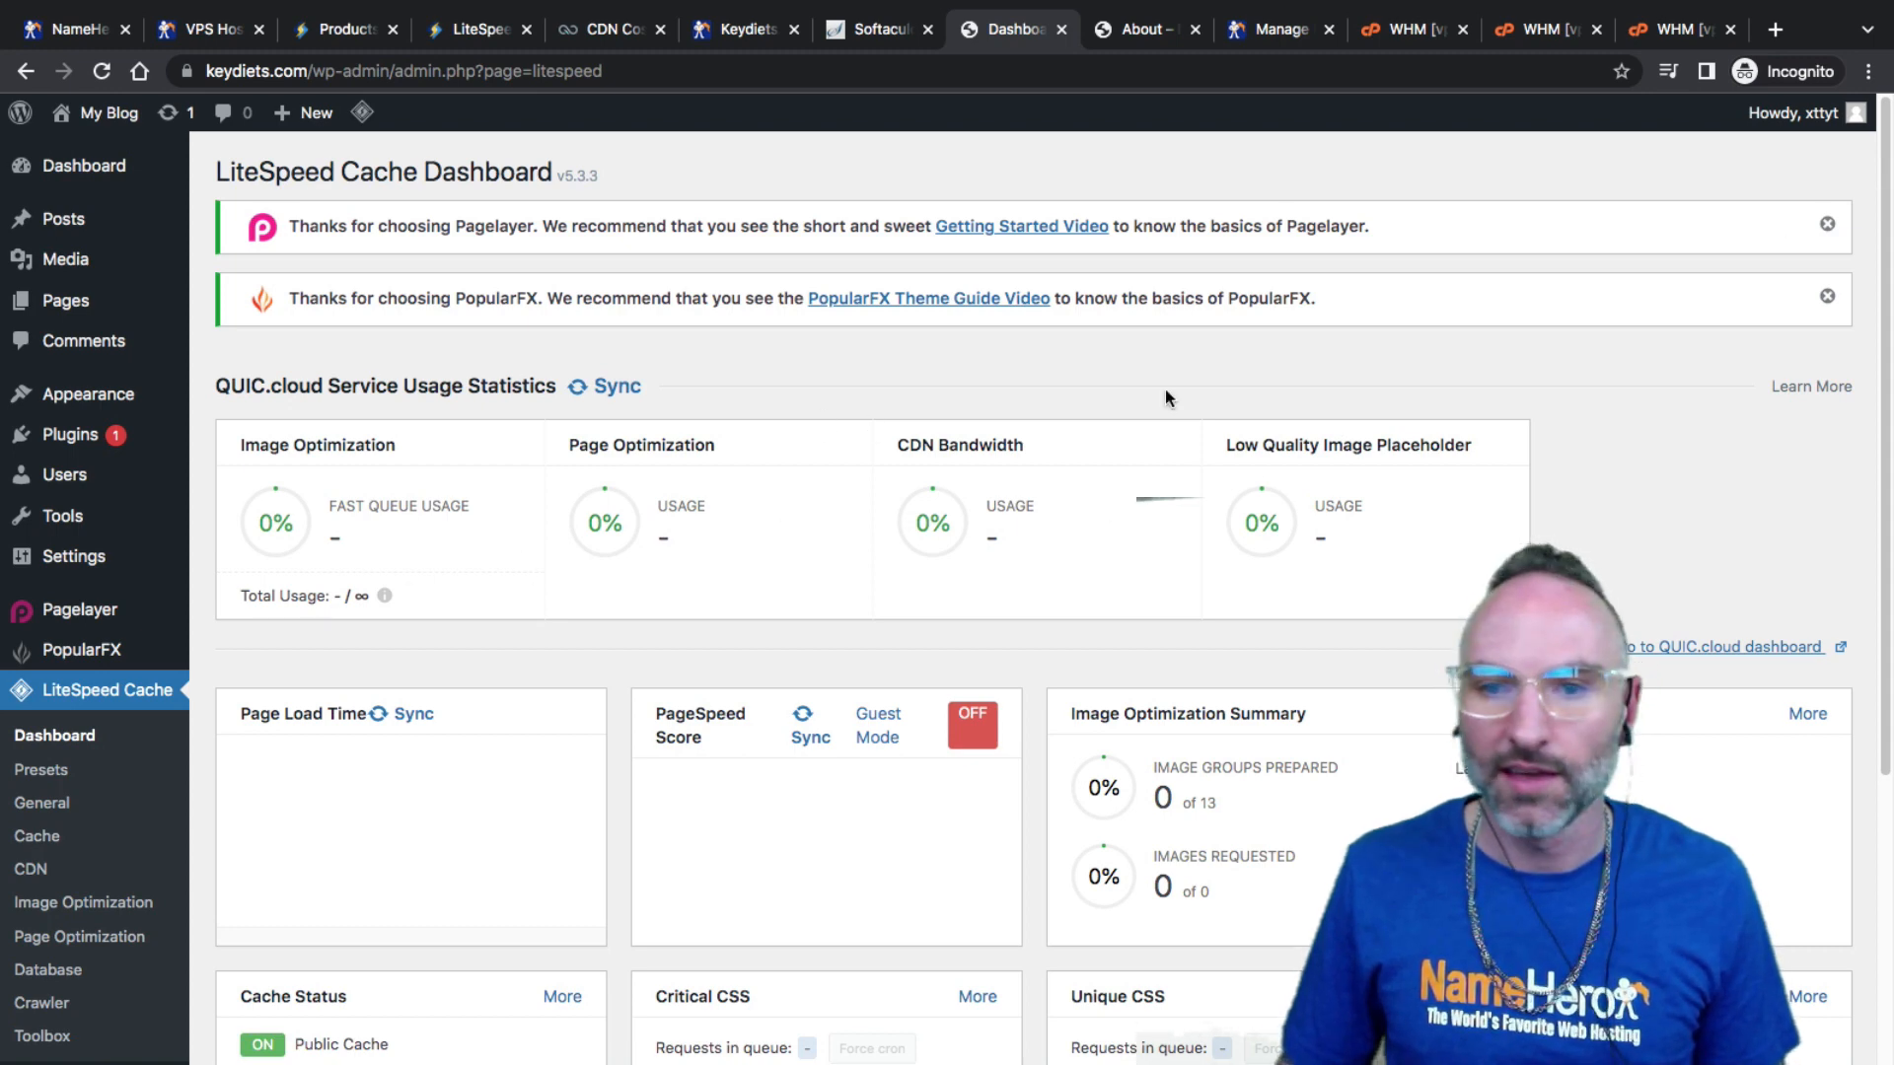
drag(230, 385, 516, 384)
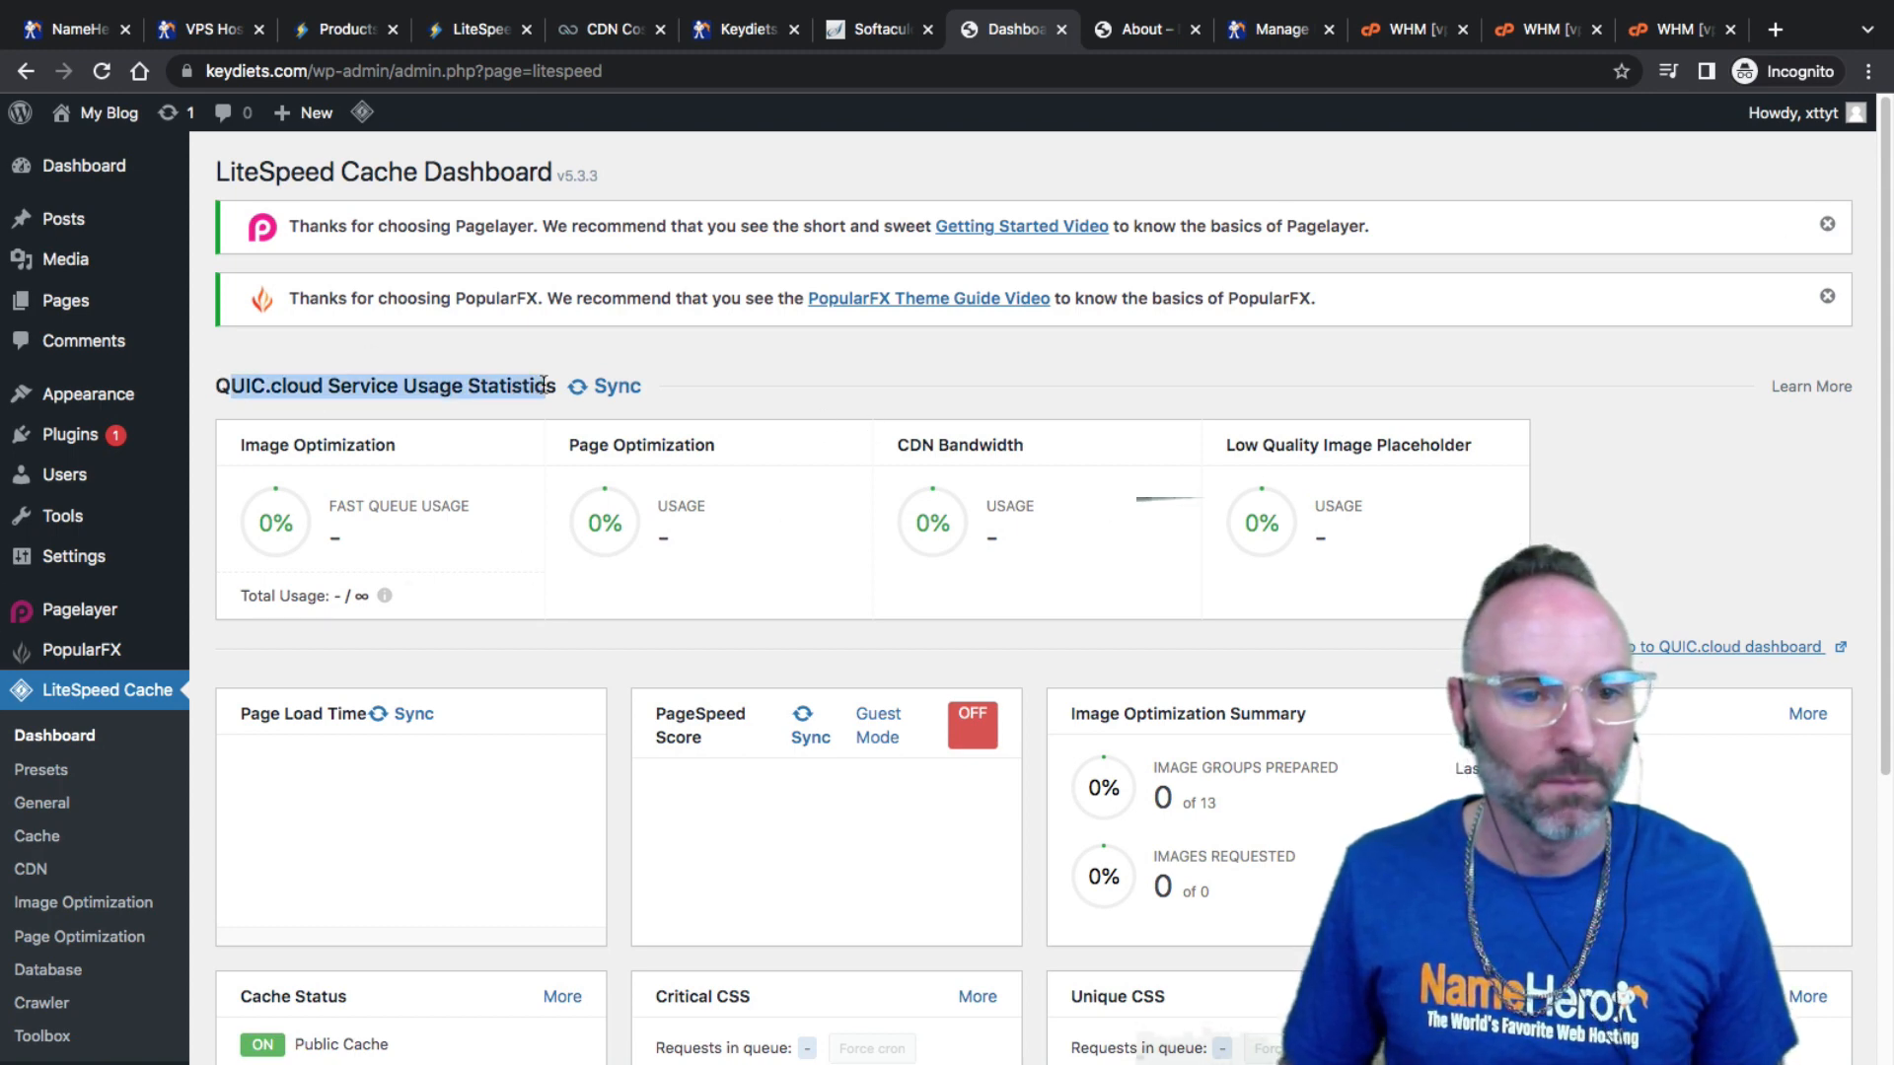
click(269, 449)
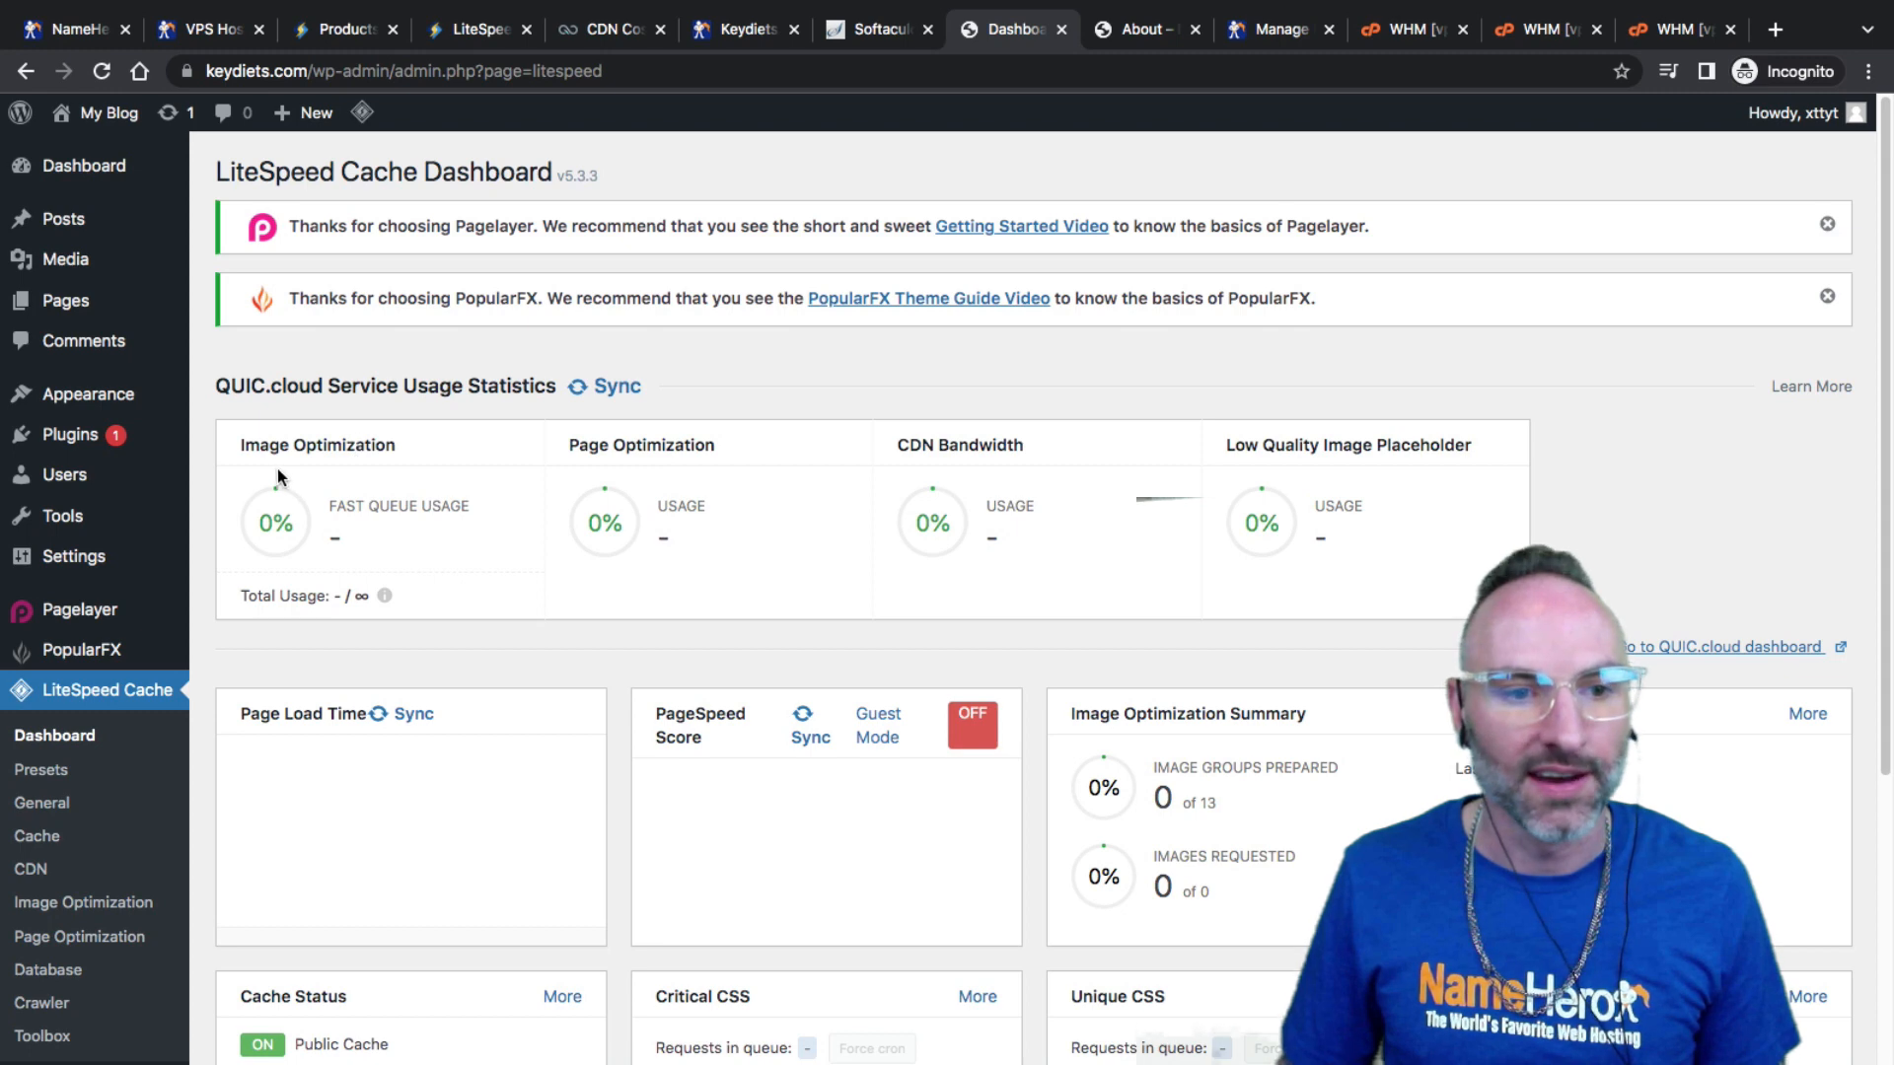
drag(375, 507, 452, 507)
drag(1308, 508, 1378, 470)
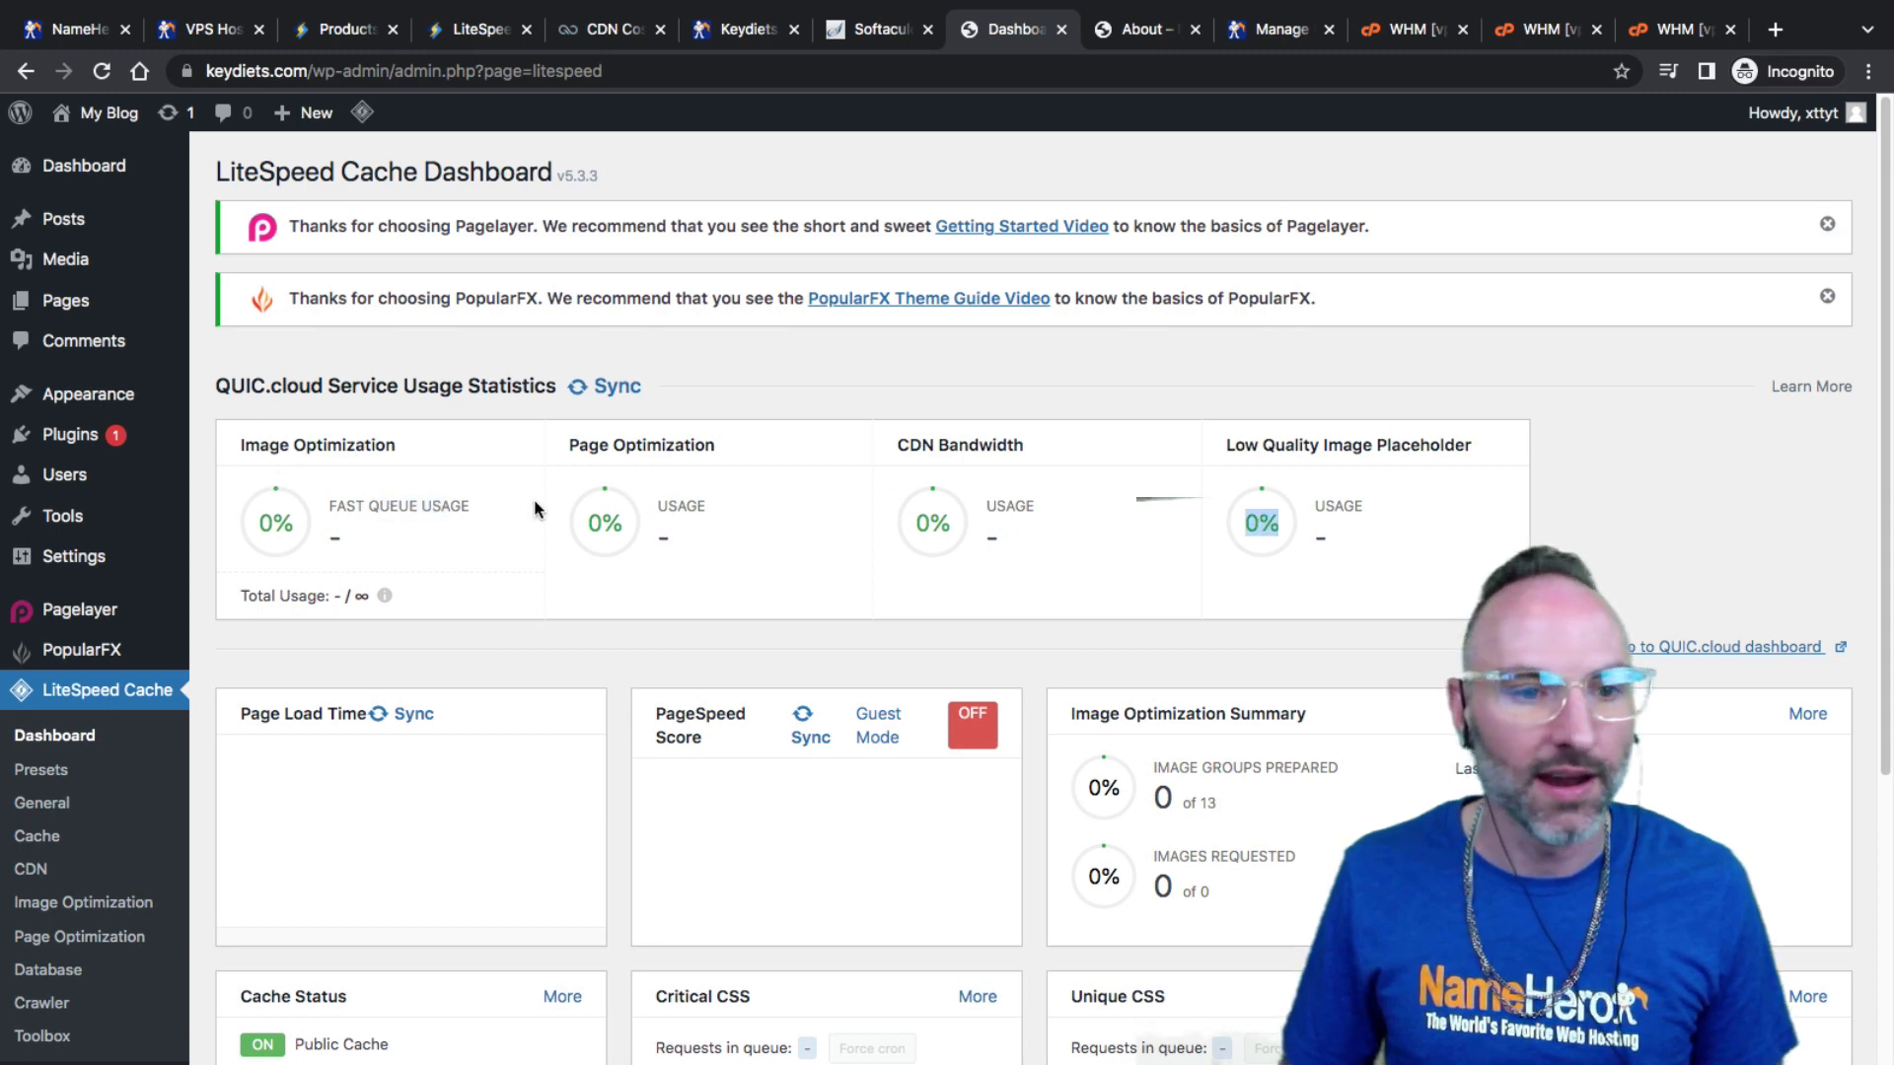
drag(421, 507, 363, 505)
drag(261, 443, 387, 446)
click(342, 460)
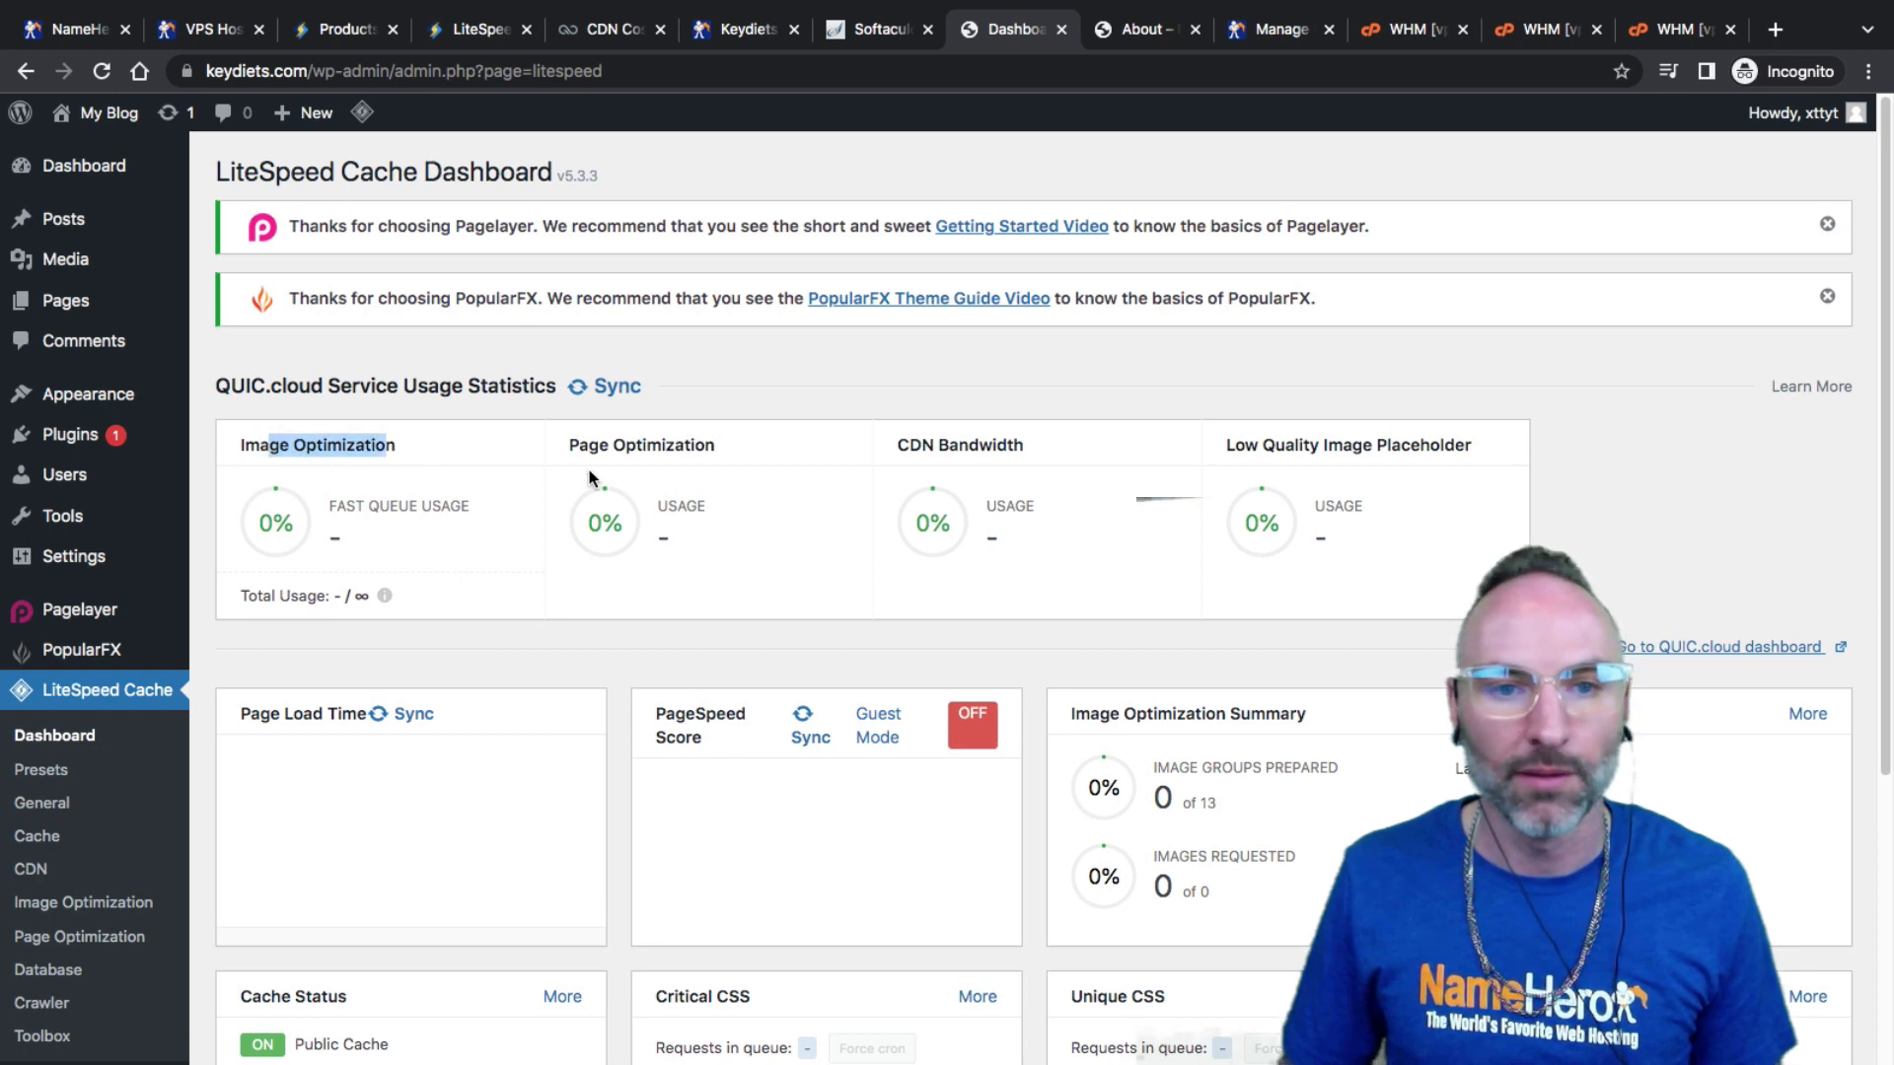
drag(705, 447, 581, 452)
mouse_move(1023, 454)
mouse_down()
mouse_move(845, 464)
mouse_move(1053, 431)
mouse_up()
drag(1284, 446, 1312, 444)
click(1321, 450)
Examine the dashboard's page load time, PageSpeed score, image optimization summary and cache status sections
scroll(1182, 475, down, 1)
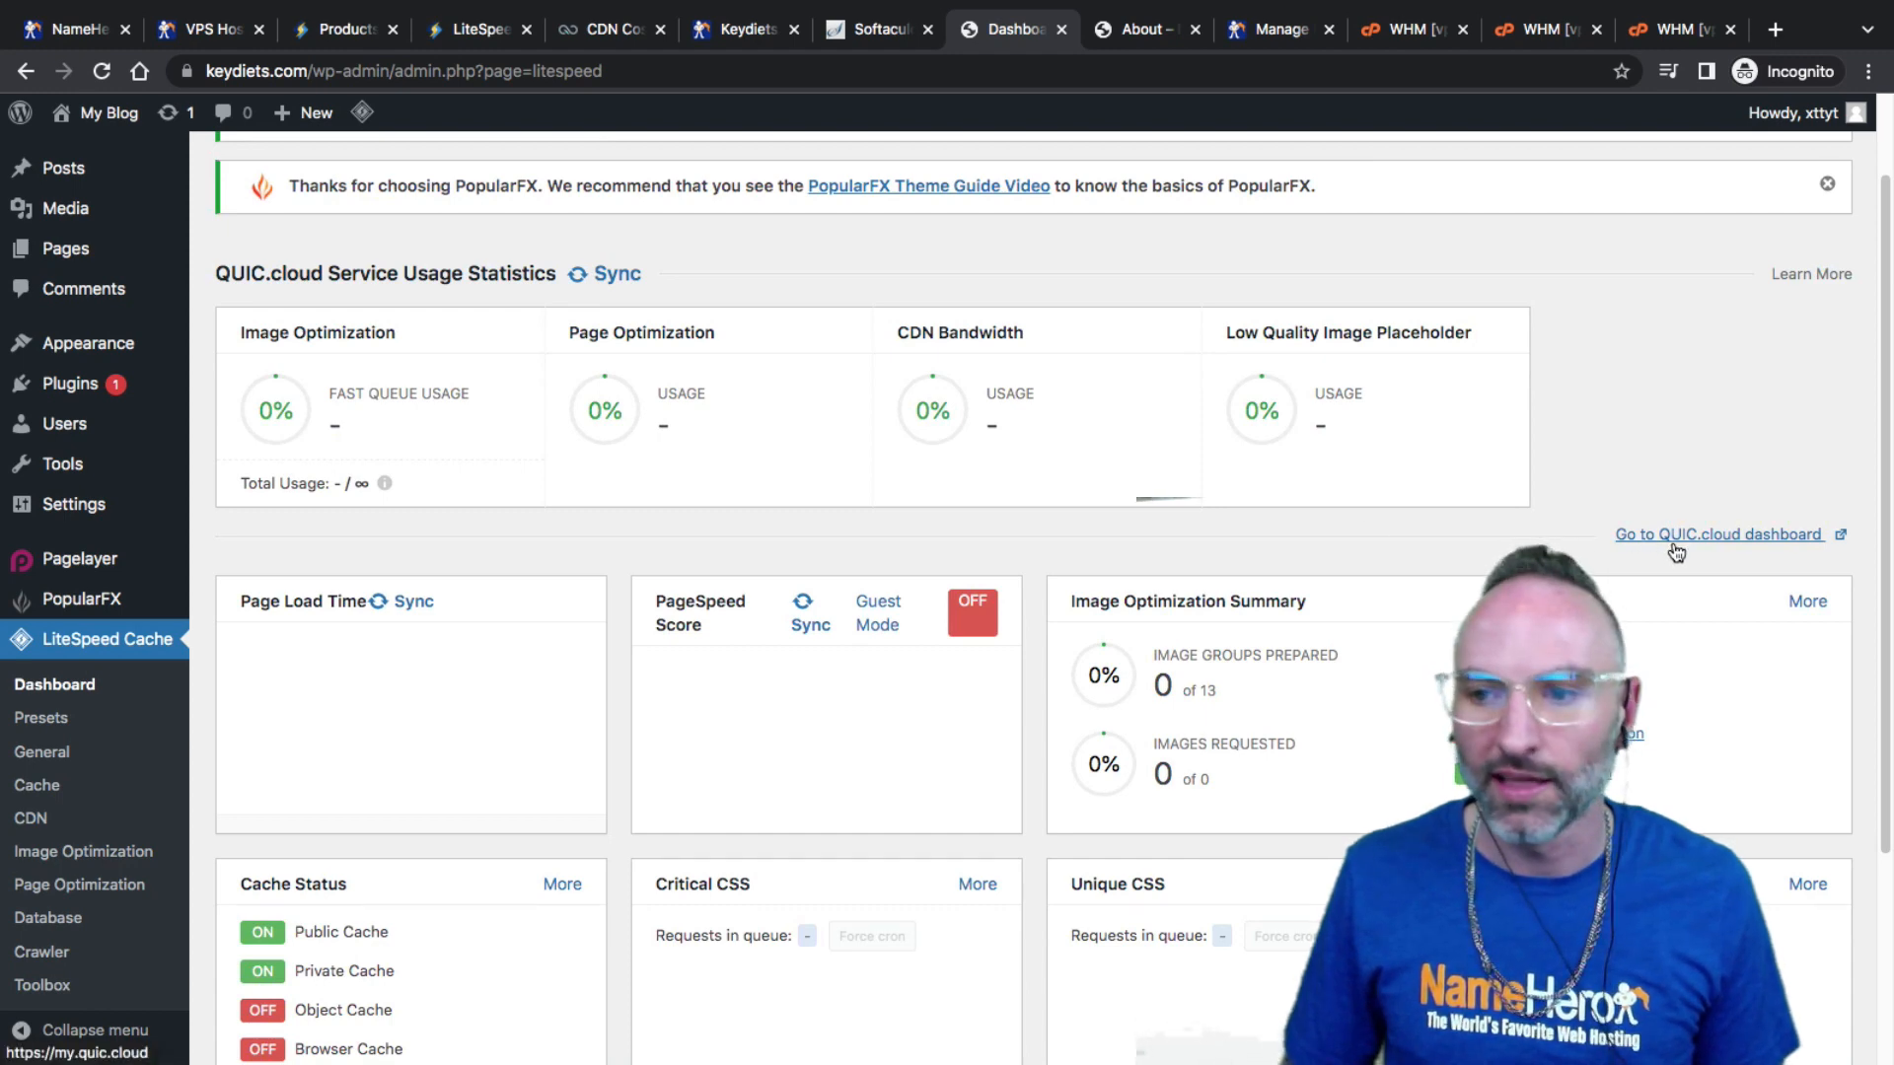
scroll(845, 552, down, 2)
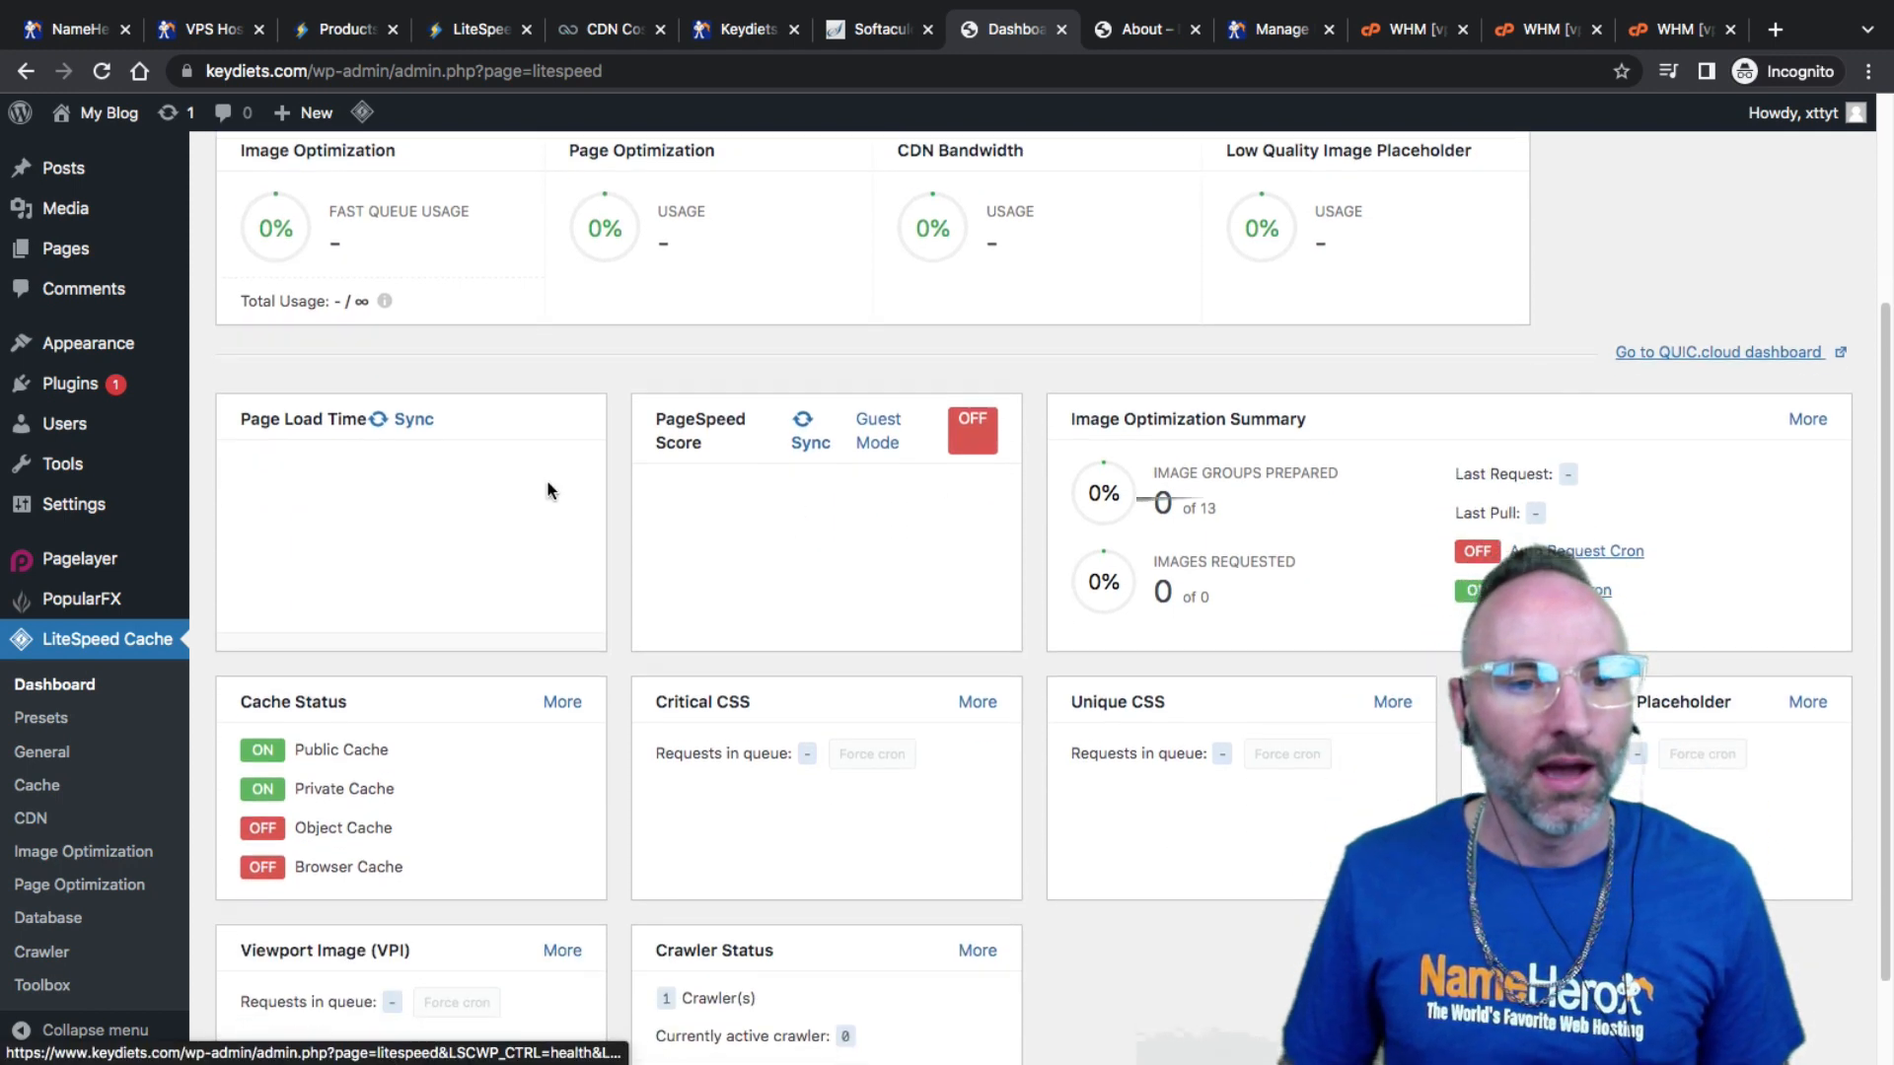
drag(285, 422, 364, 424)
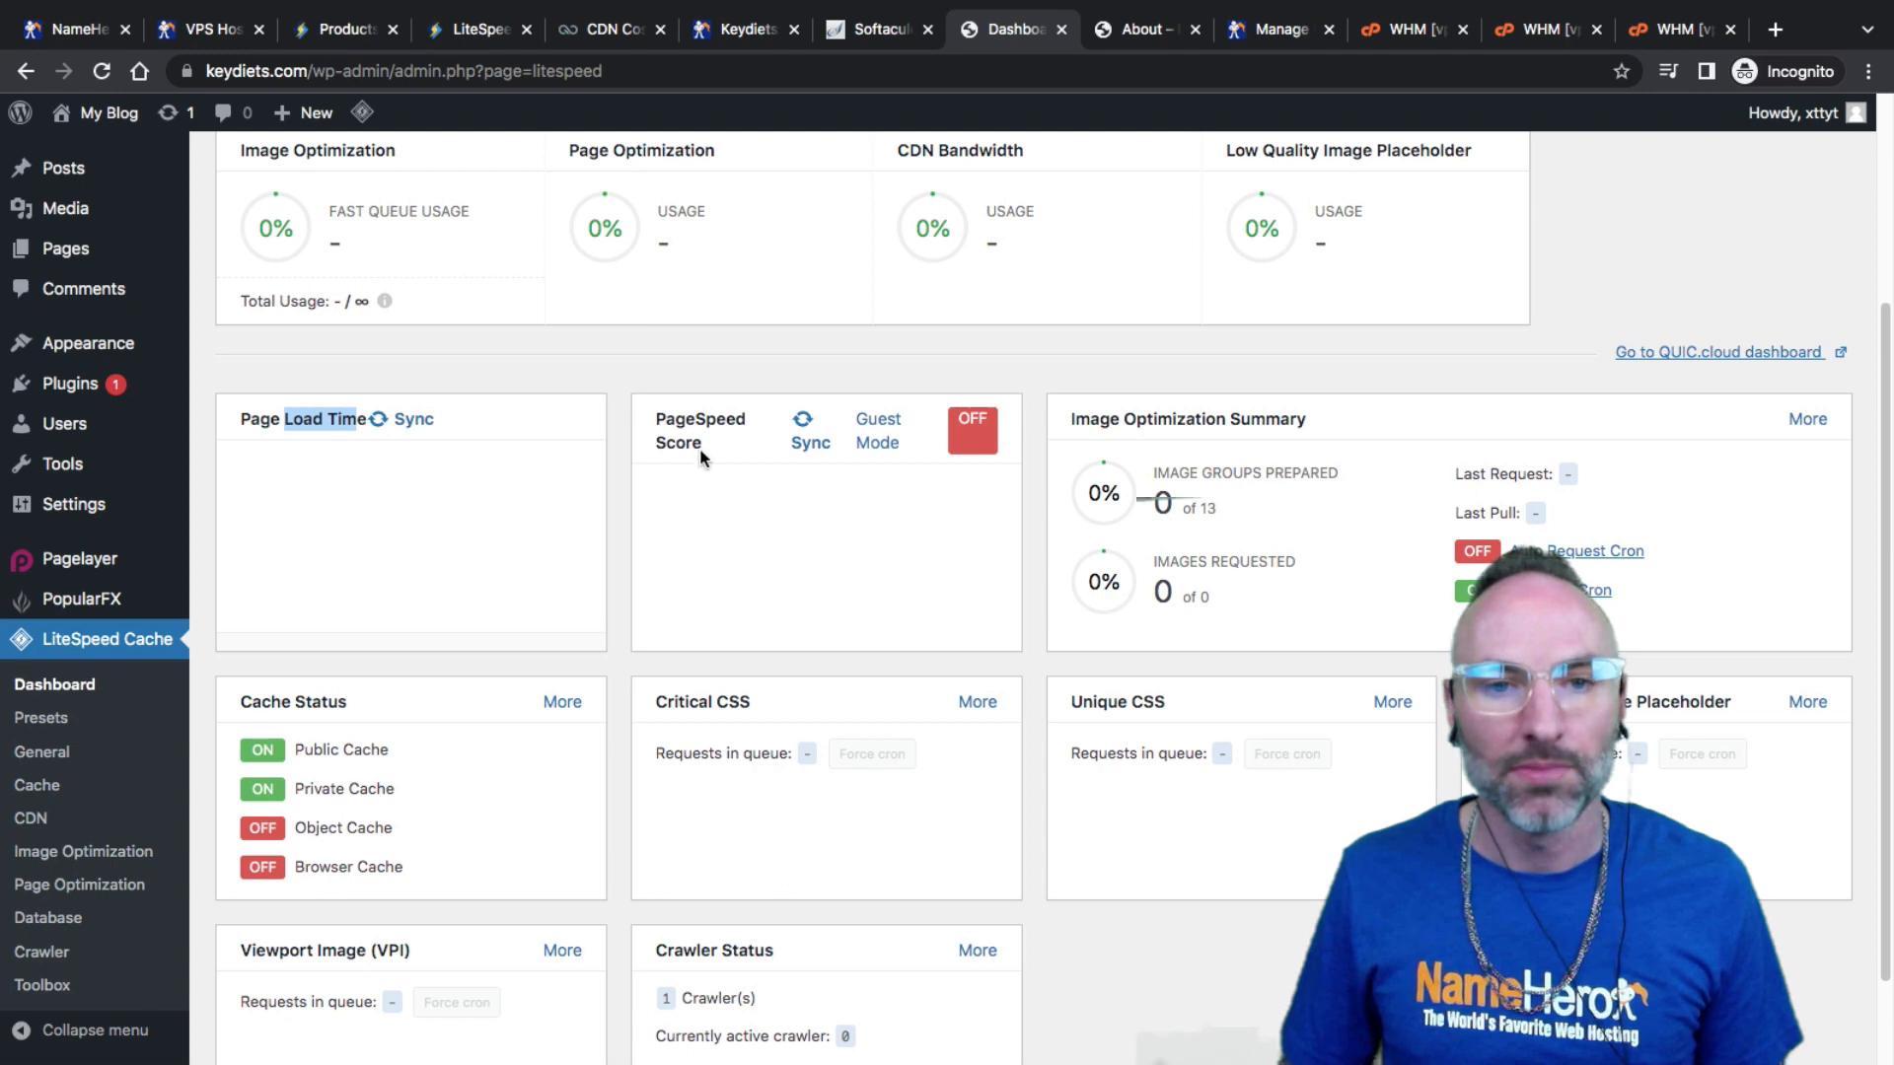
drag(686, 419, 726, 440)
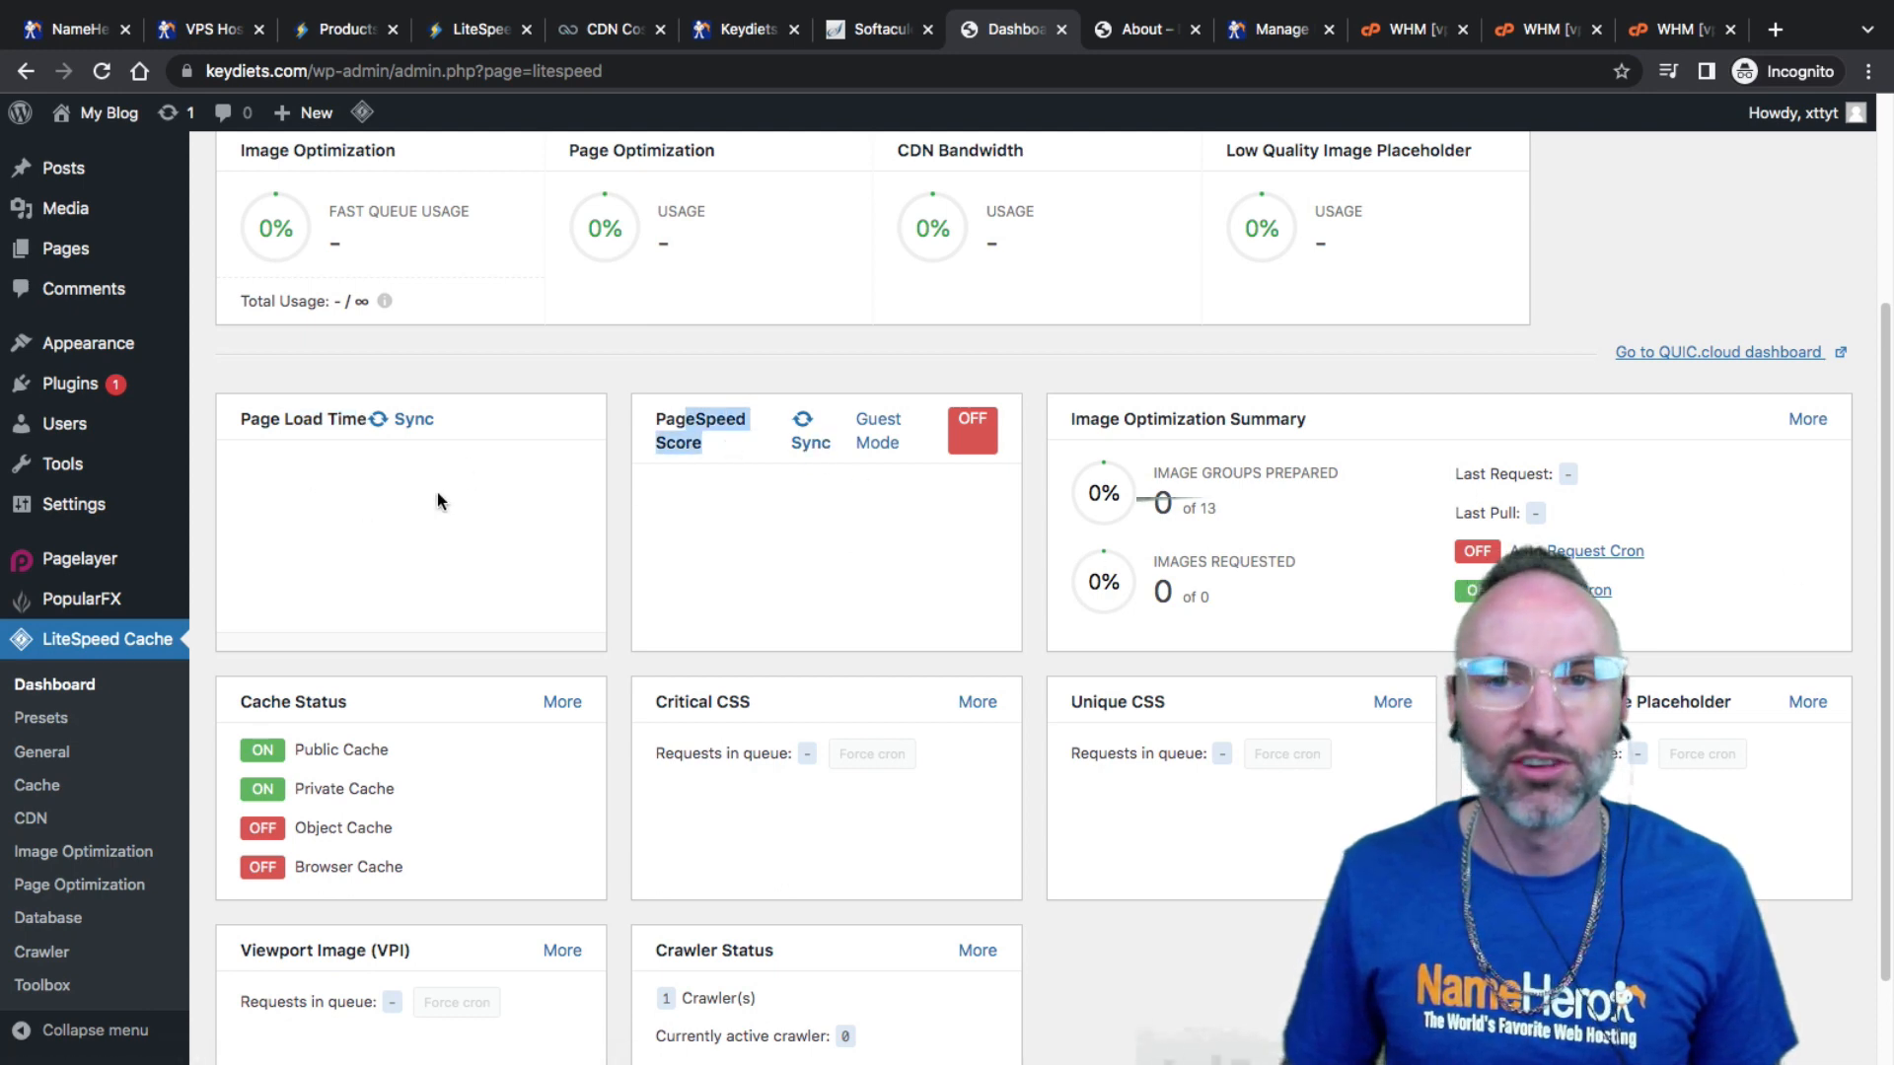
scroll(1115, 499, down, 1)
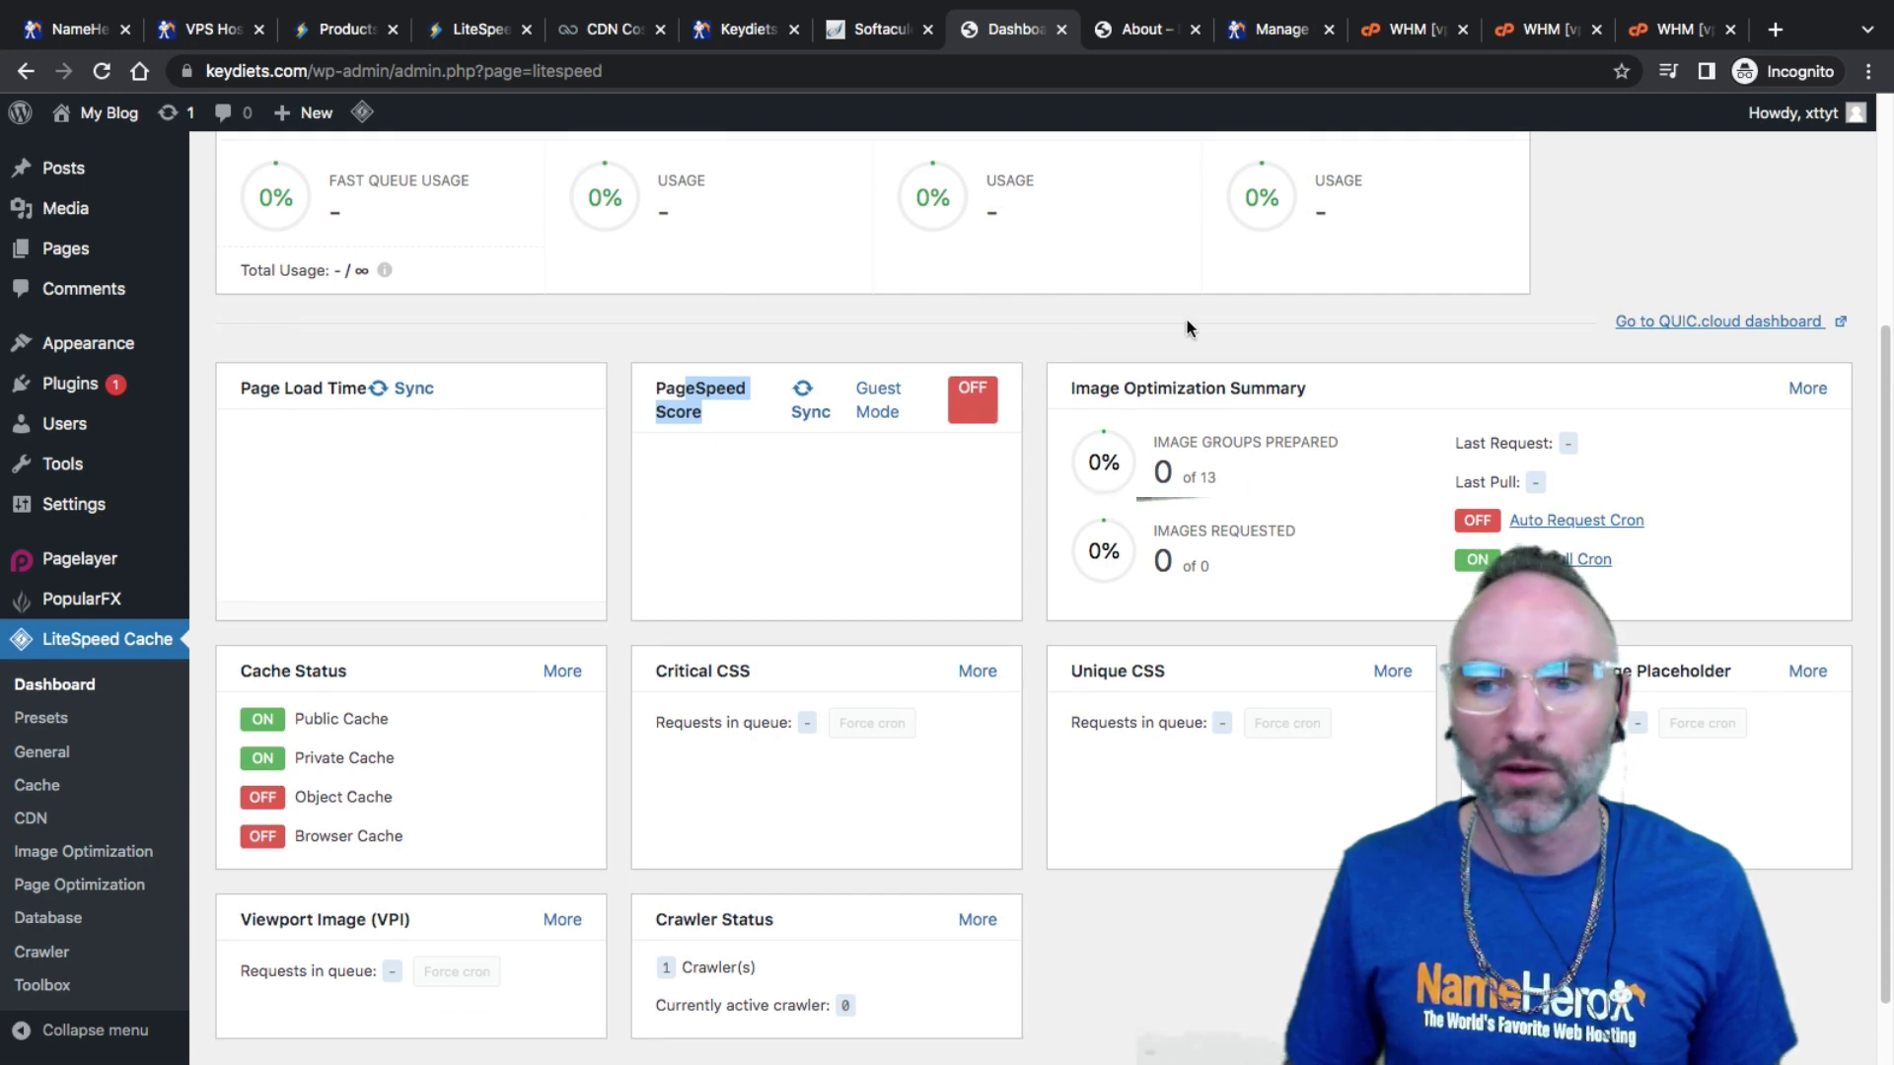
click(1275, 351)
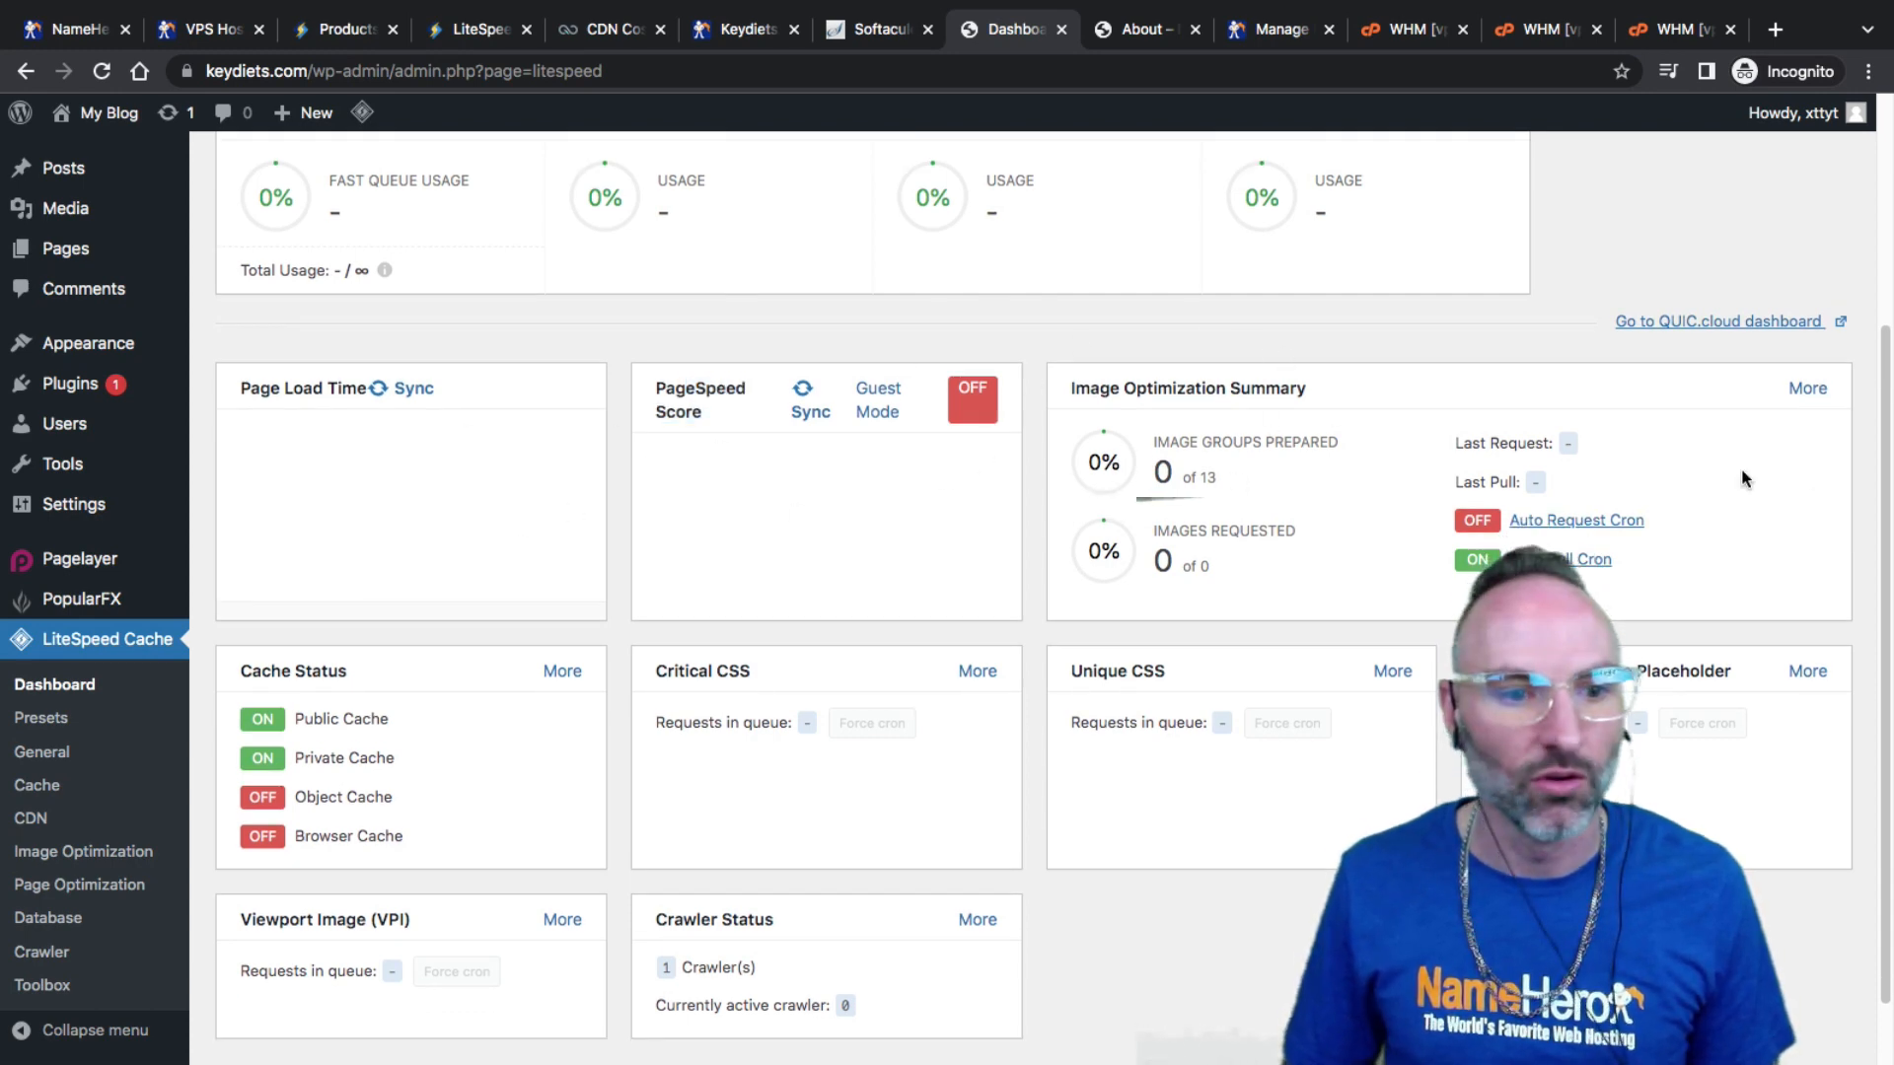
scroll(1726, 470, down, 1)
scroll(1728, 464, down, 1)
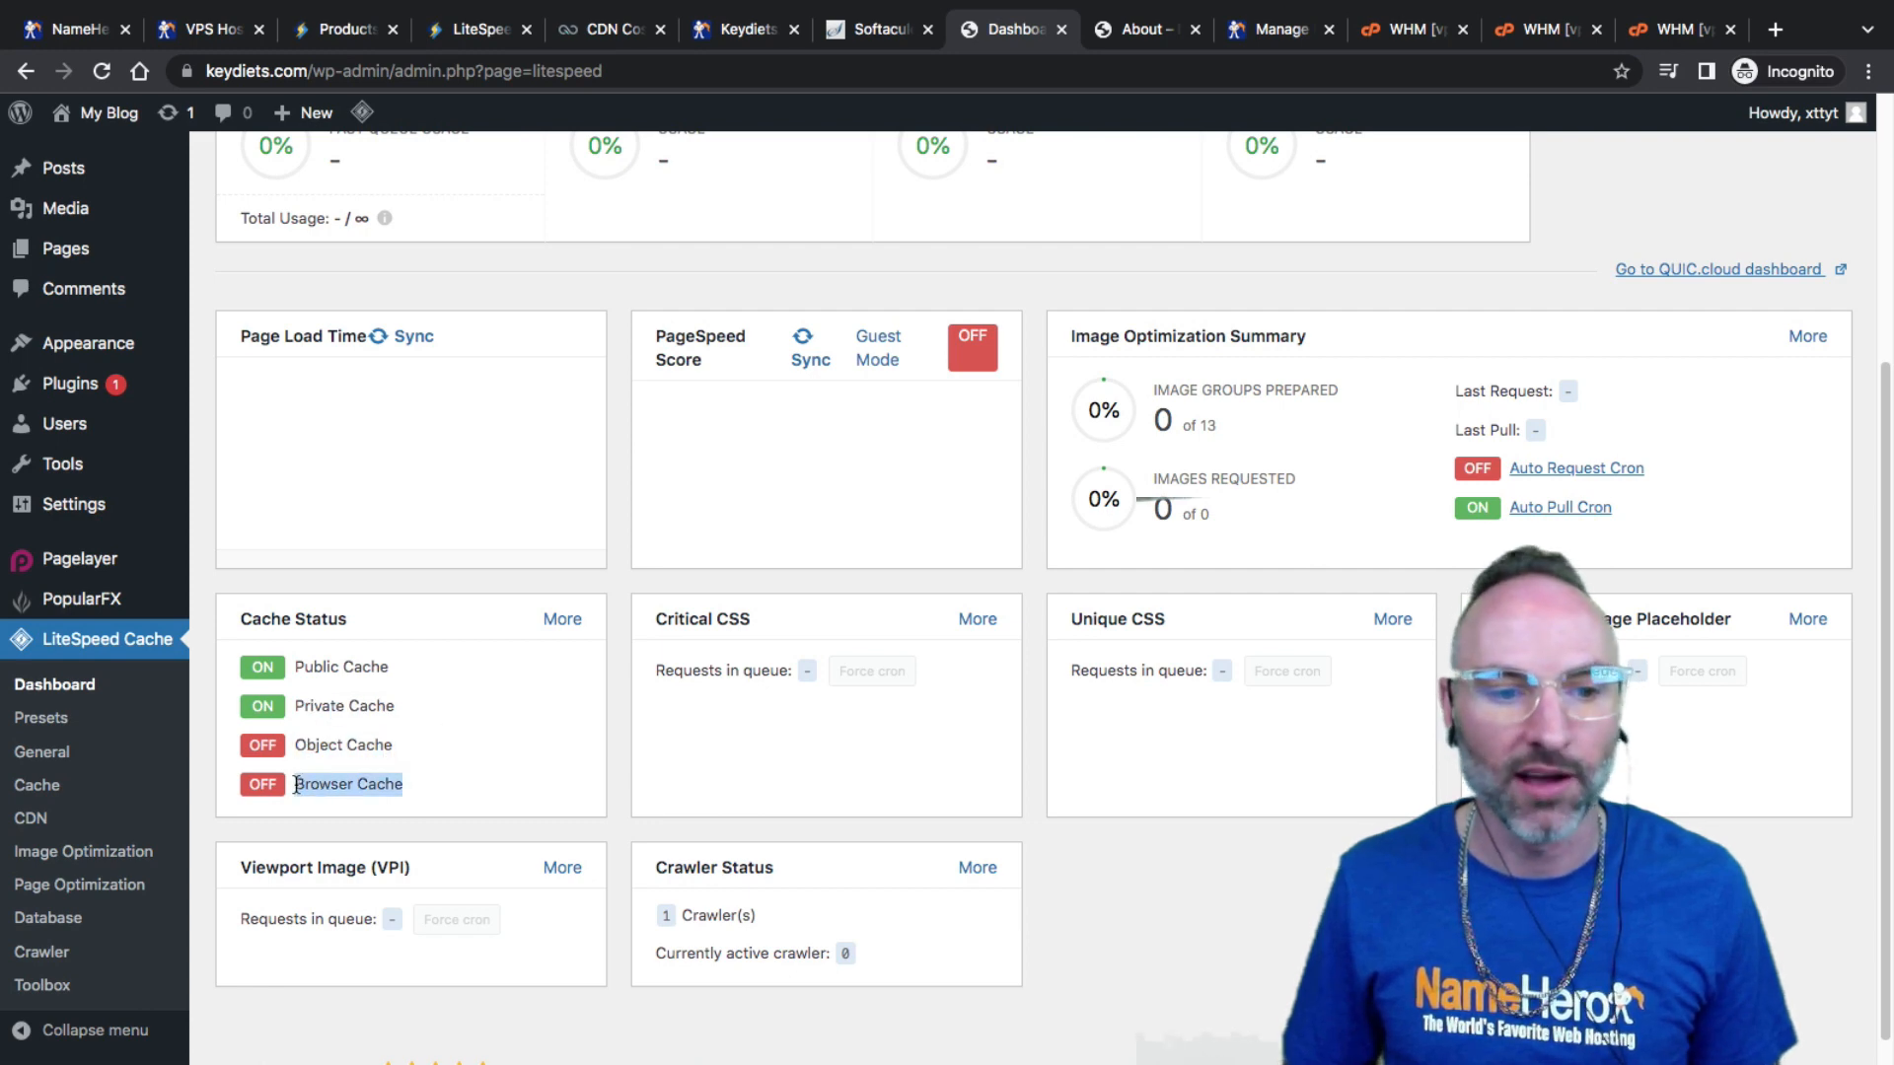
drag(302, 744, 393, 746)
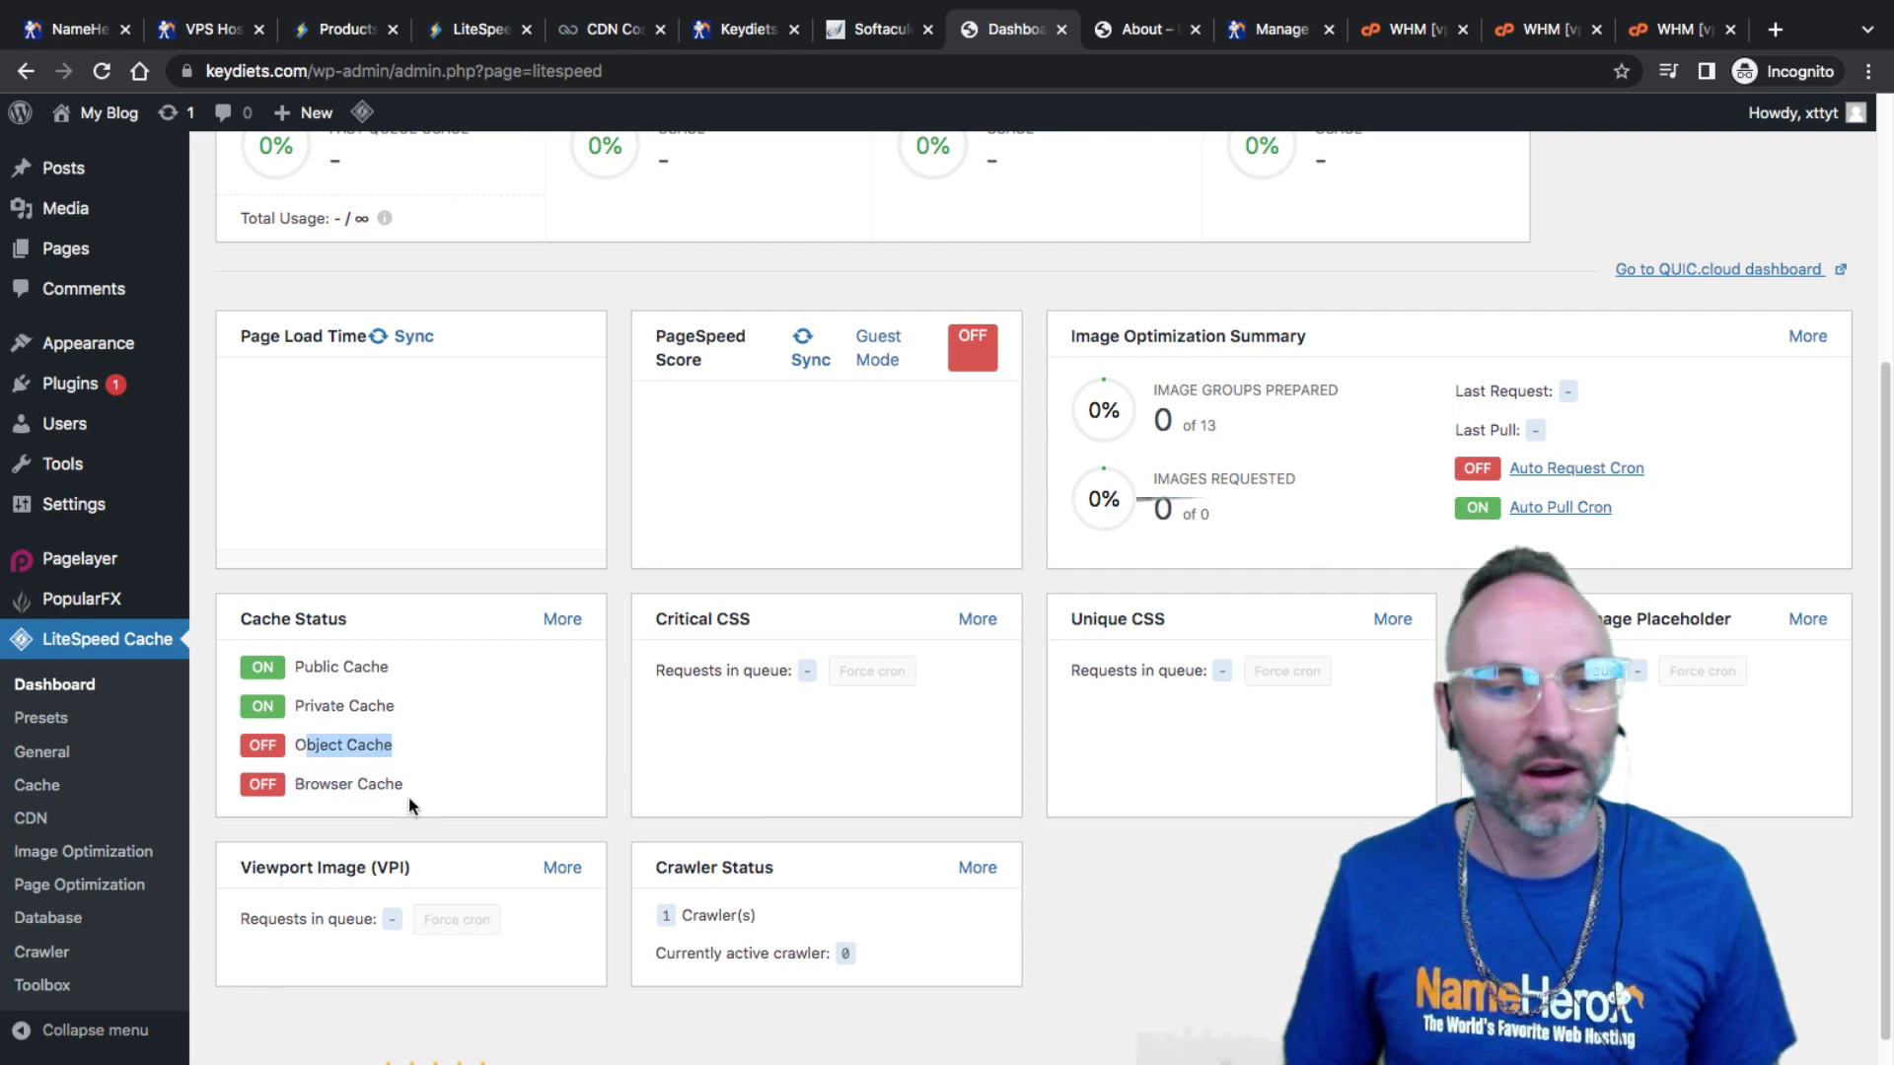
click(306, 744)
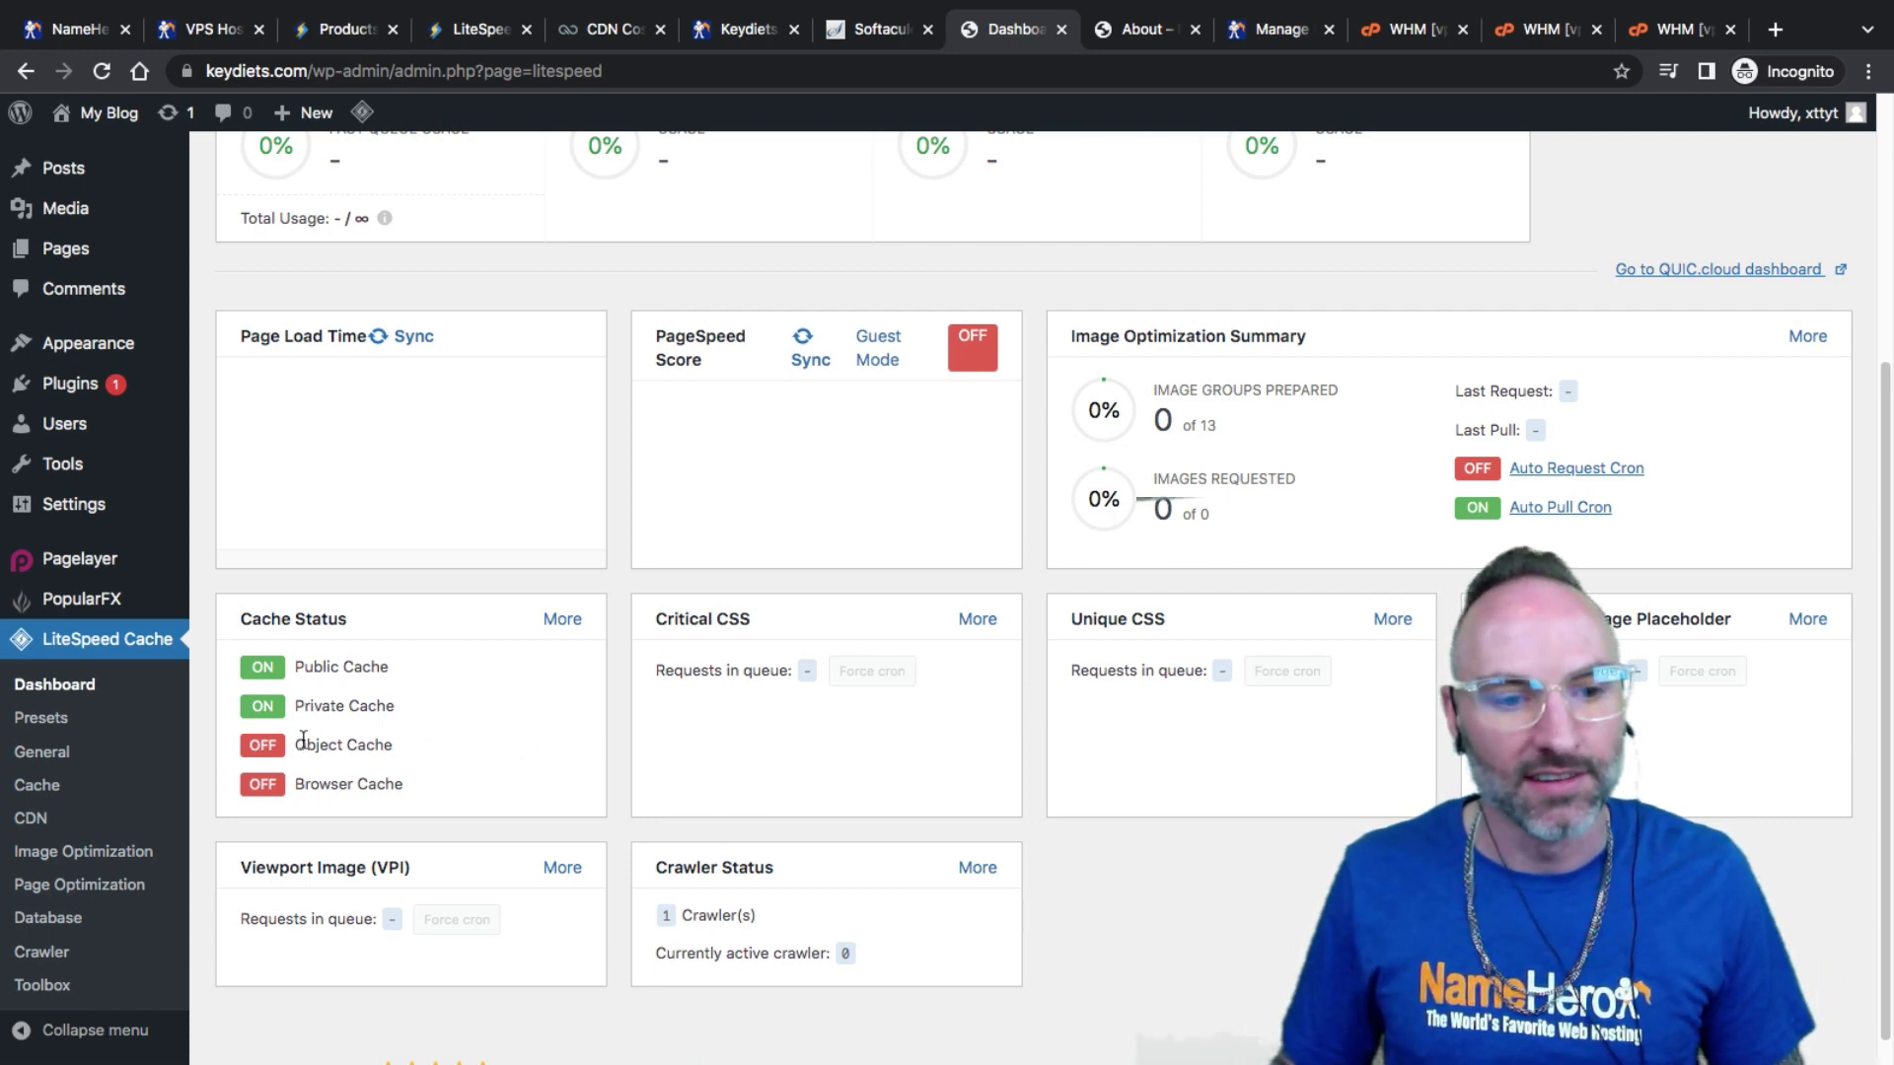
drag(303, 742, 354, 695)
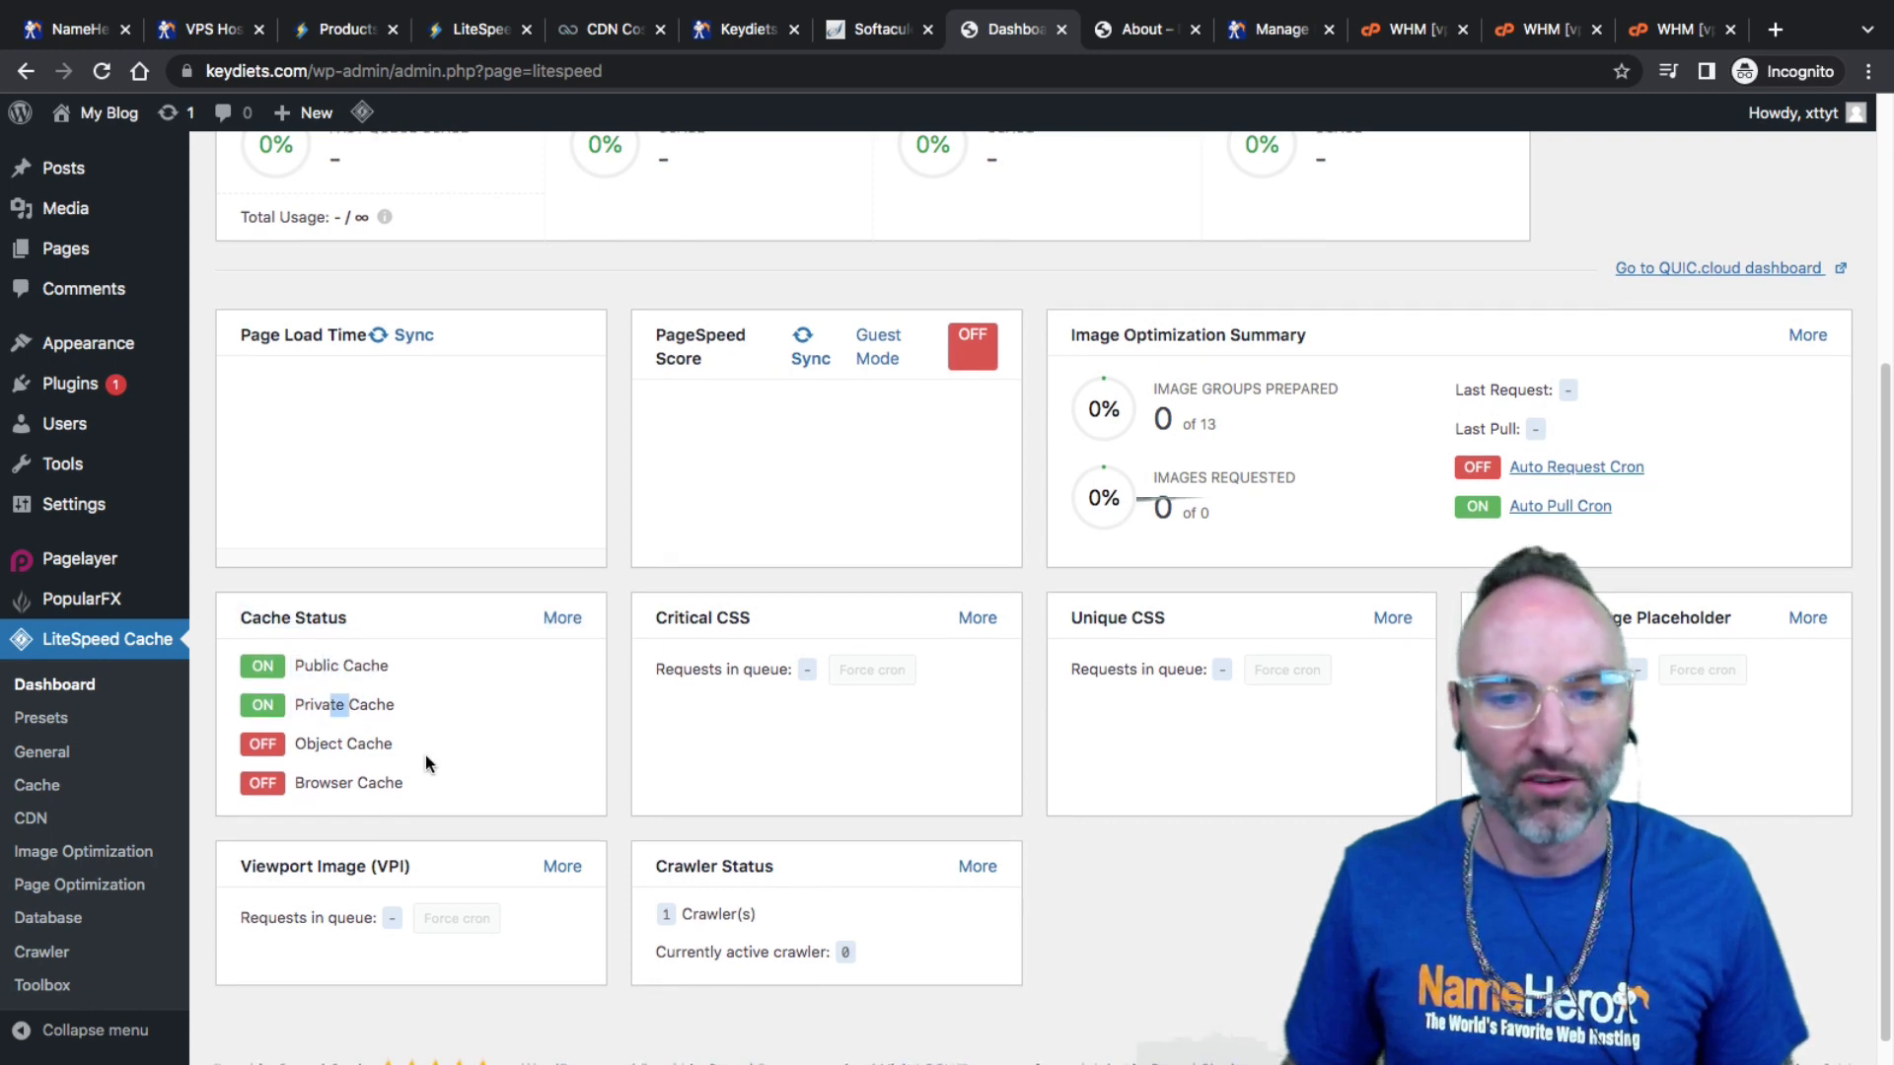
scroll(424, 755, down, 1)
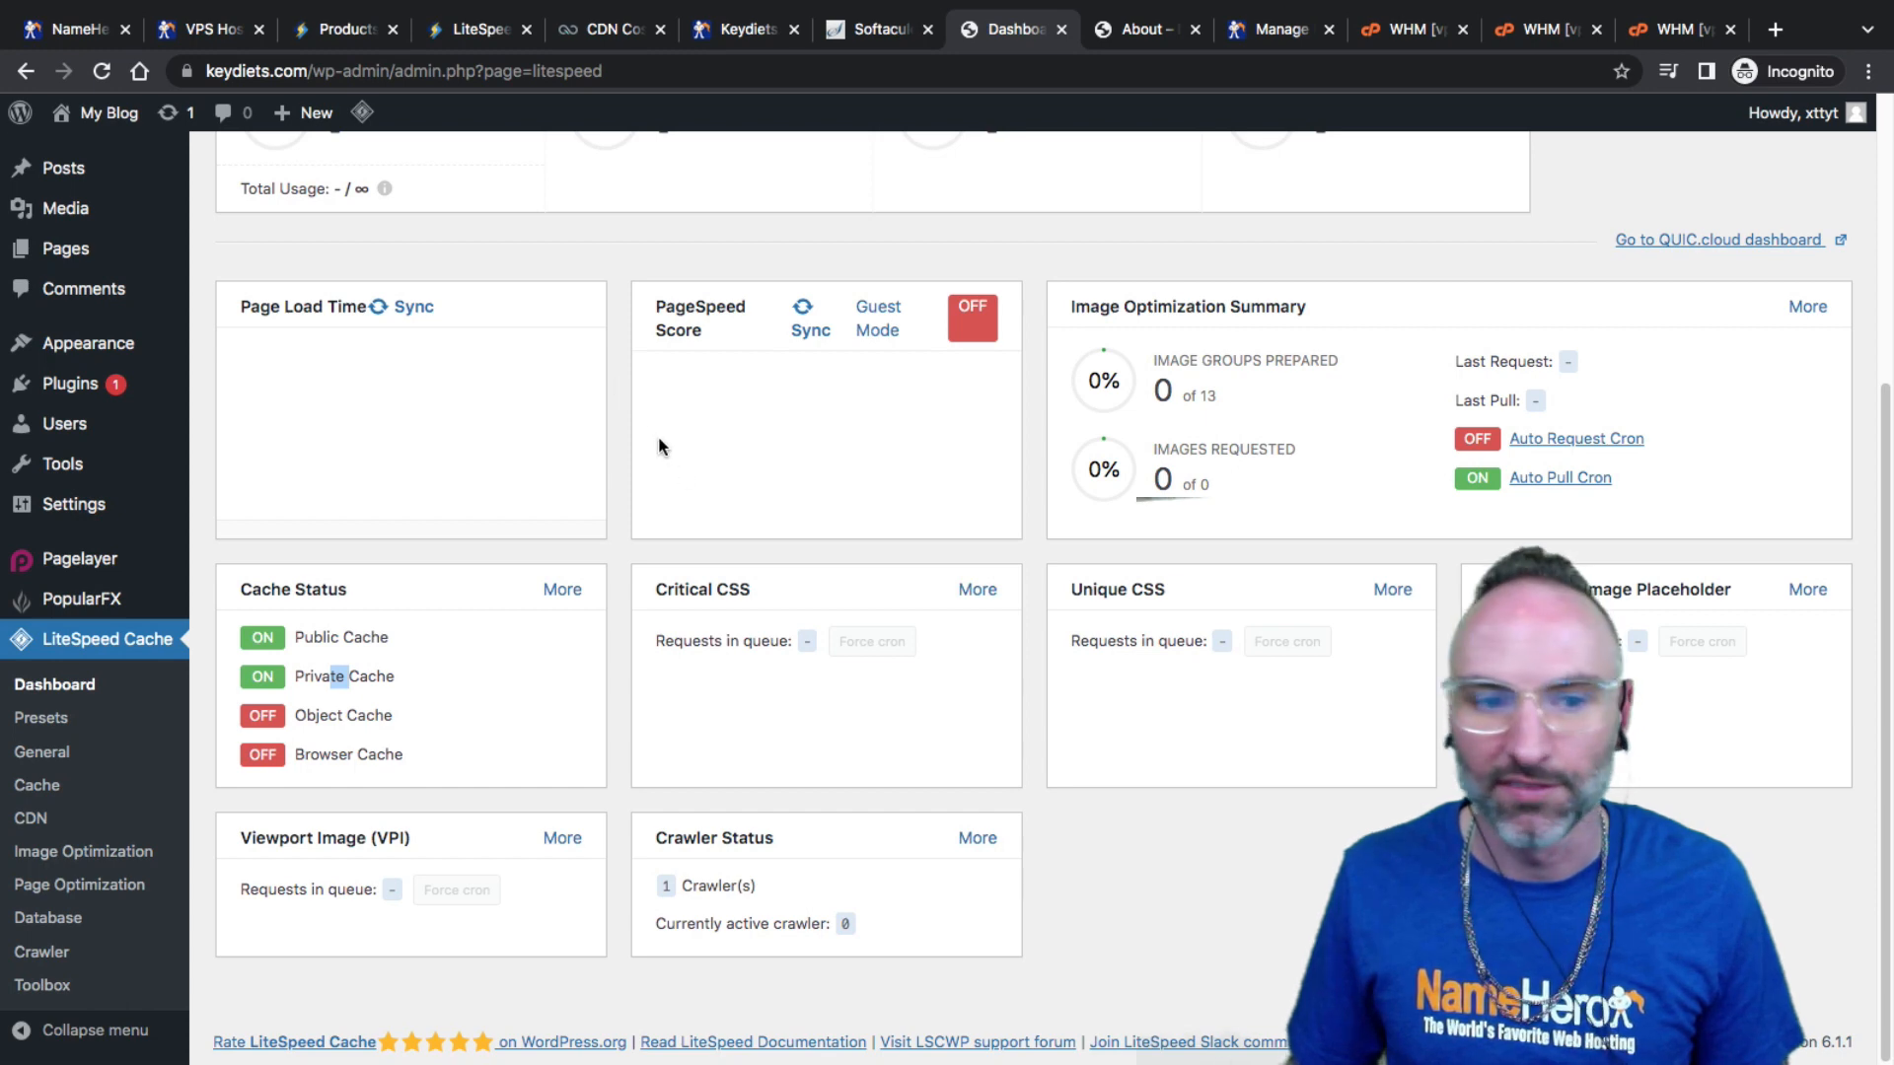
Compare the LiteSpeed Cache standard presets and apply the Advanced (Recommended) preset
click(62, 719)
scroll(535, 713, down, 5)
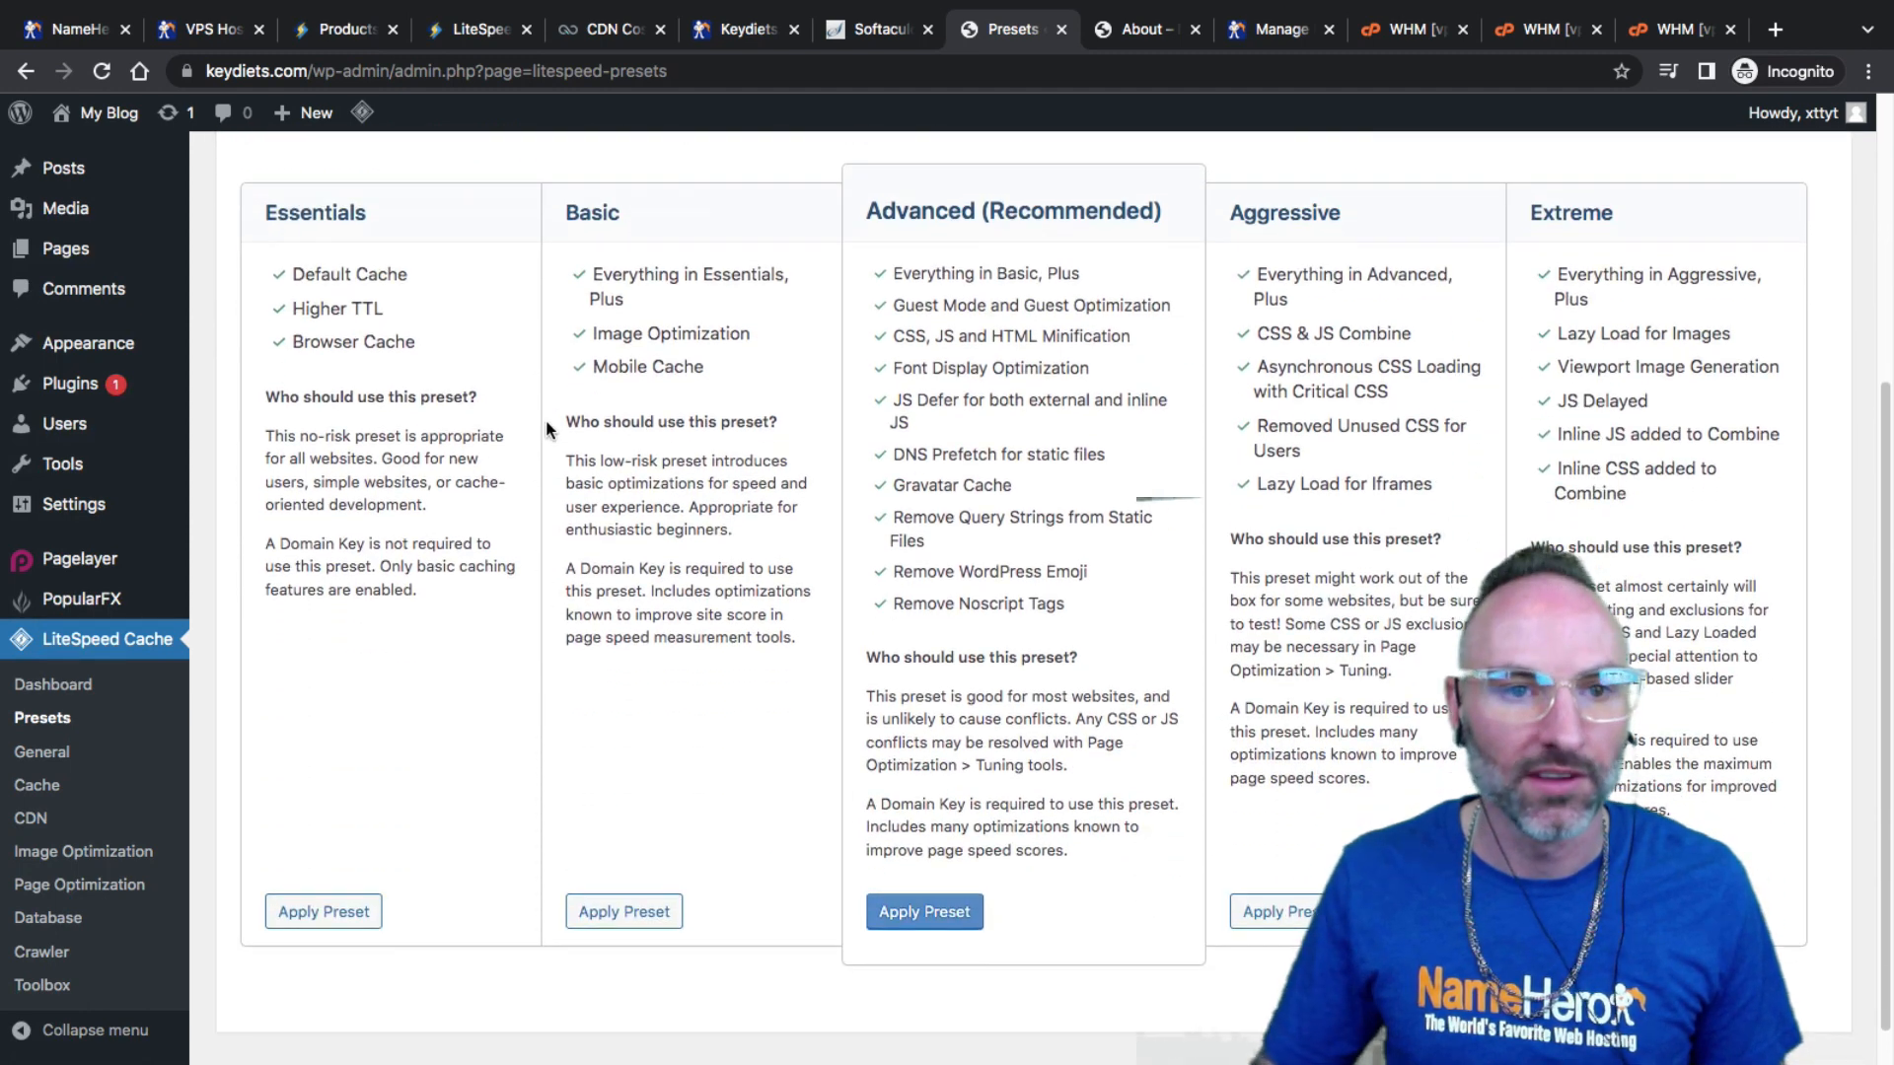
scroll(545, 444, up, 3)
scroll(523, 523, down, 3)
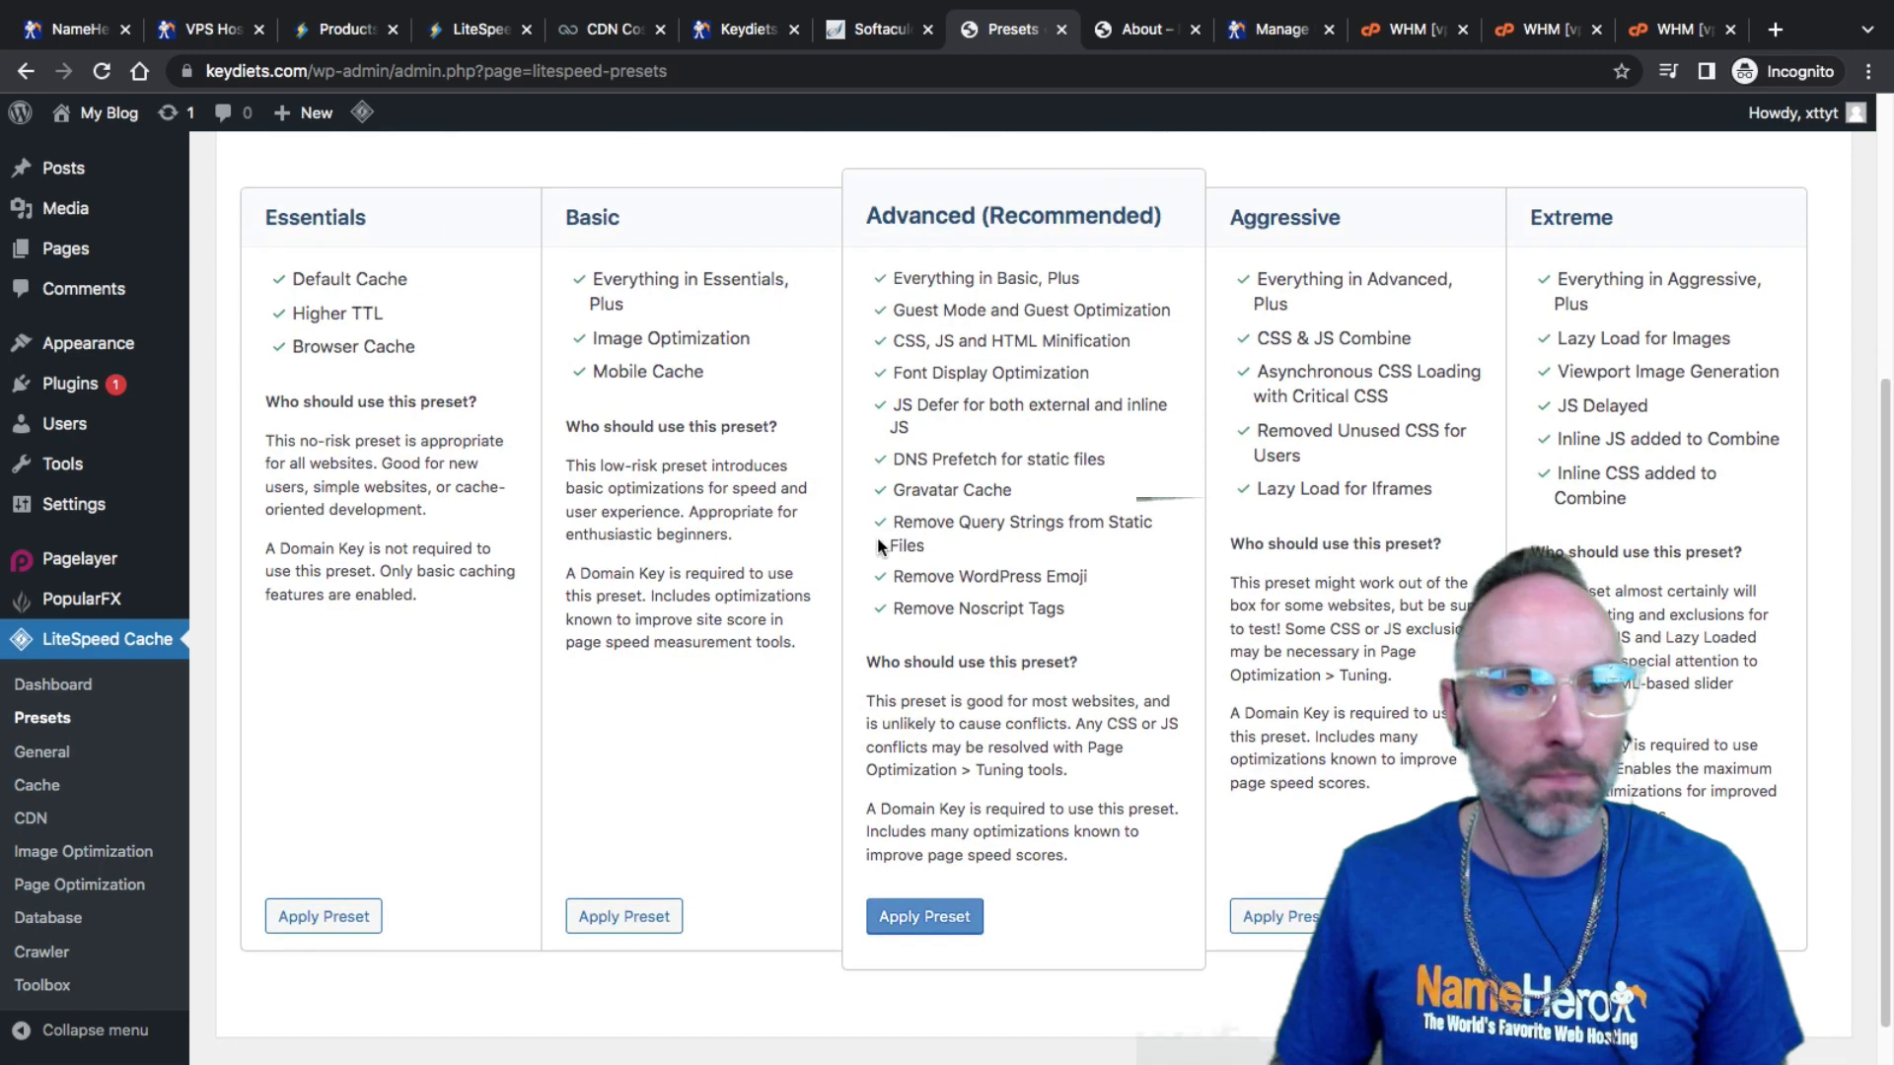
scroll(615, 474, up, 4)
scroll(480, 471, down, 2)
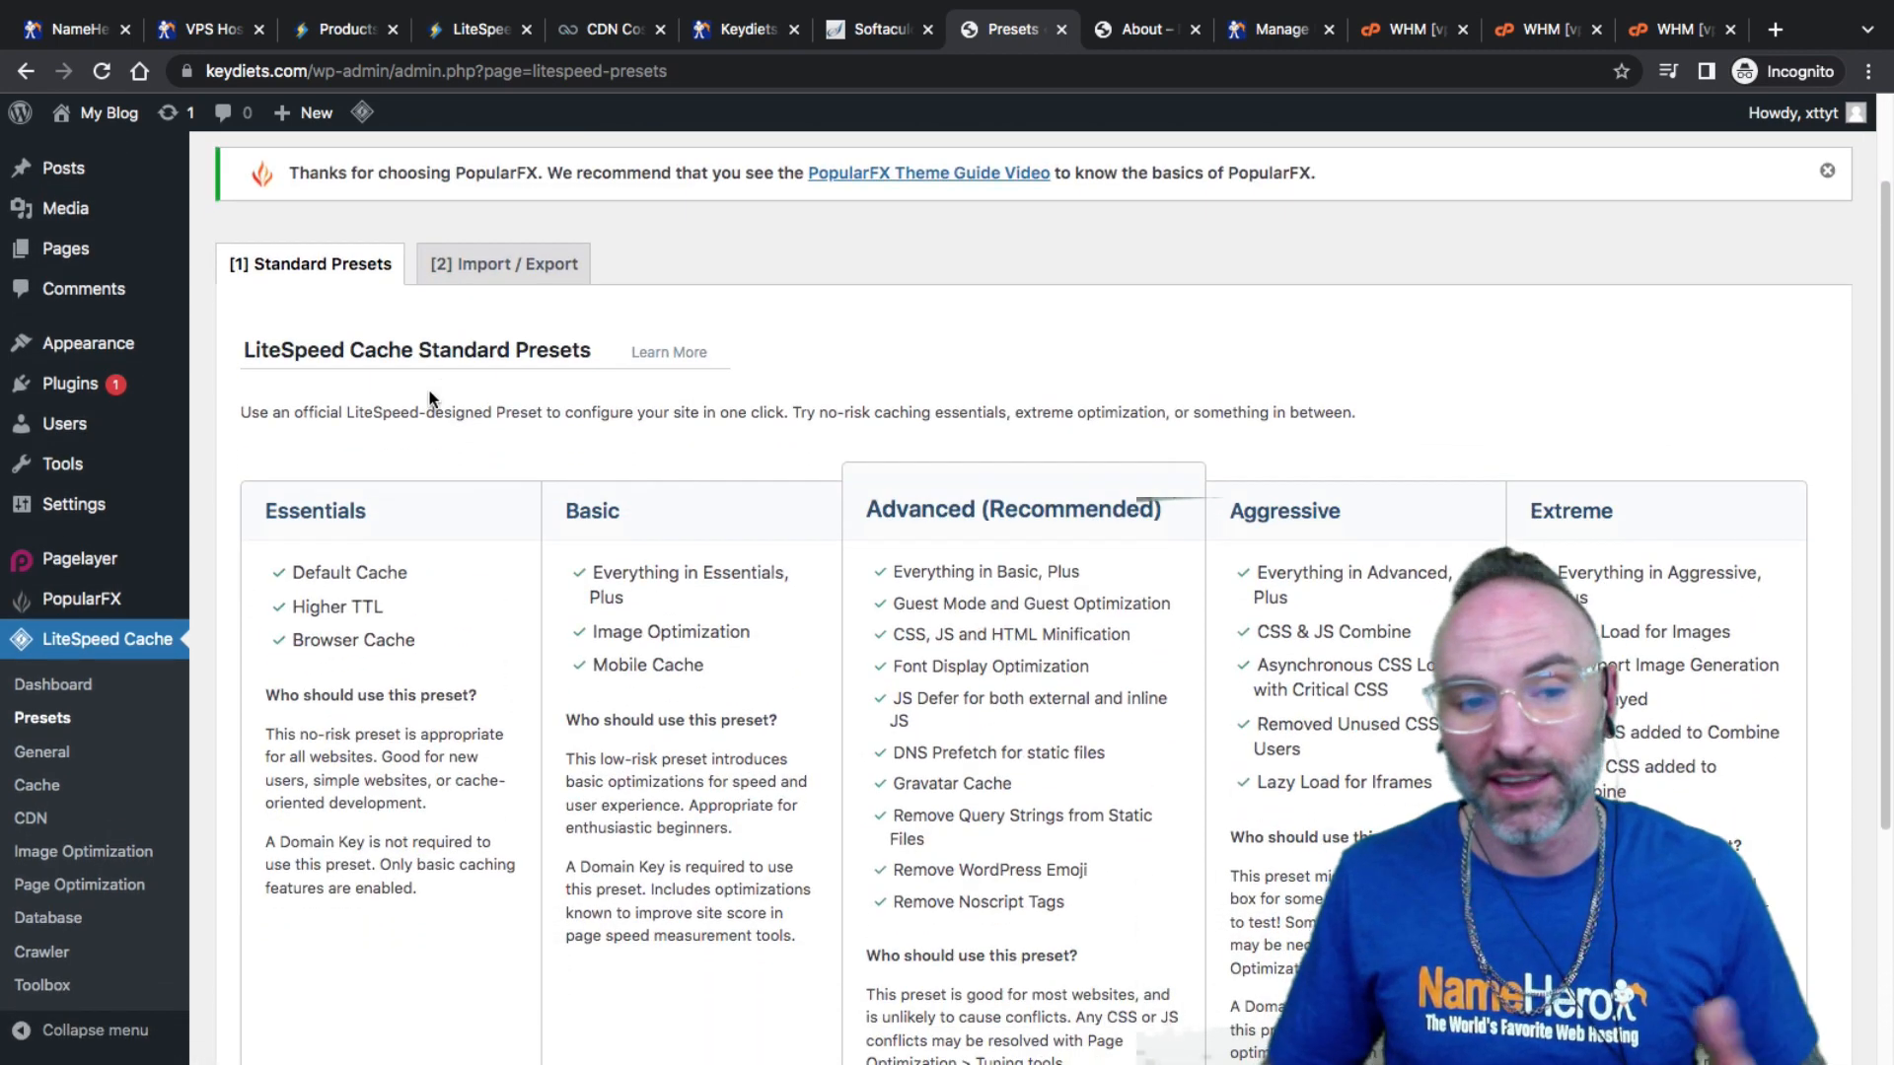
scroll(1223, 618, down, 3)
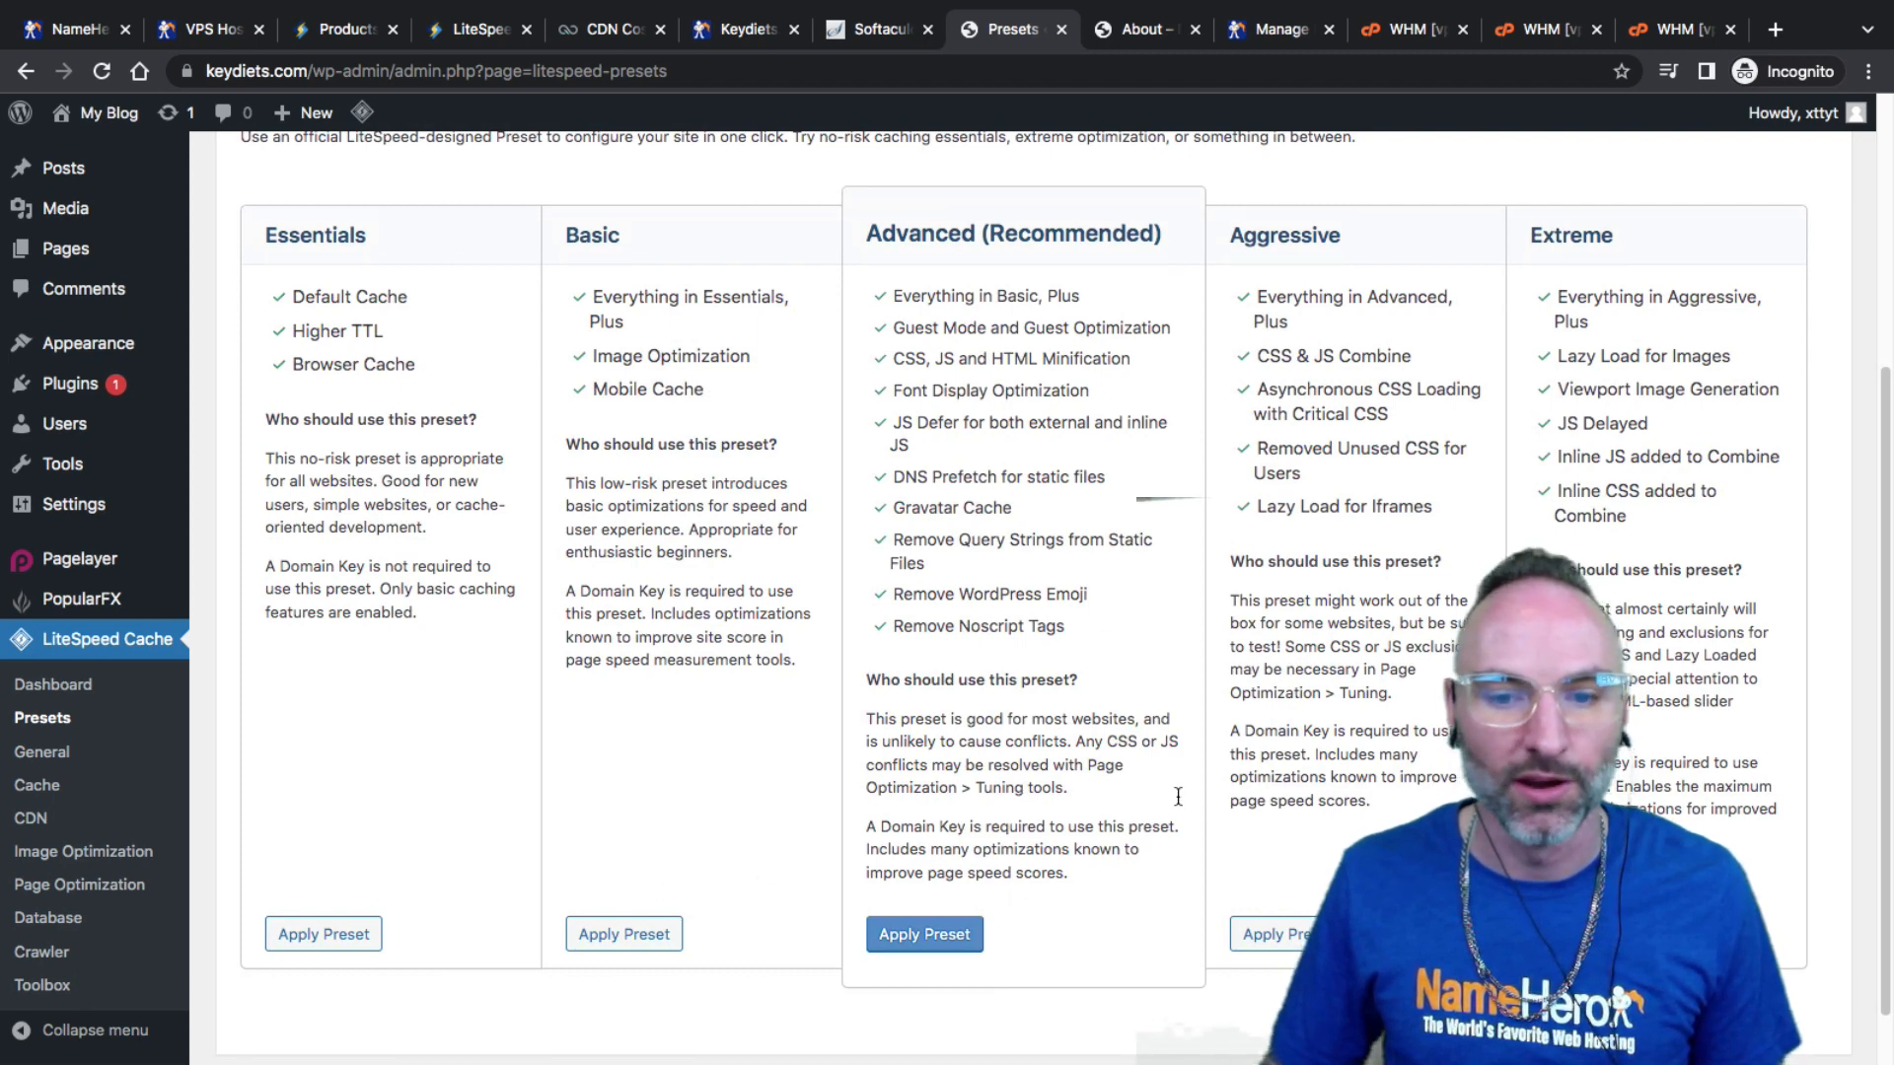
click(919, 939)
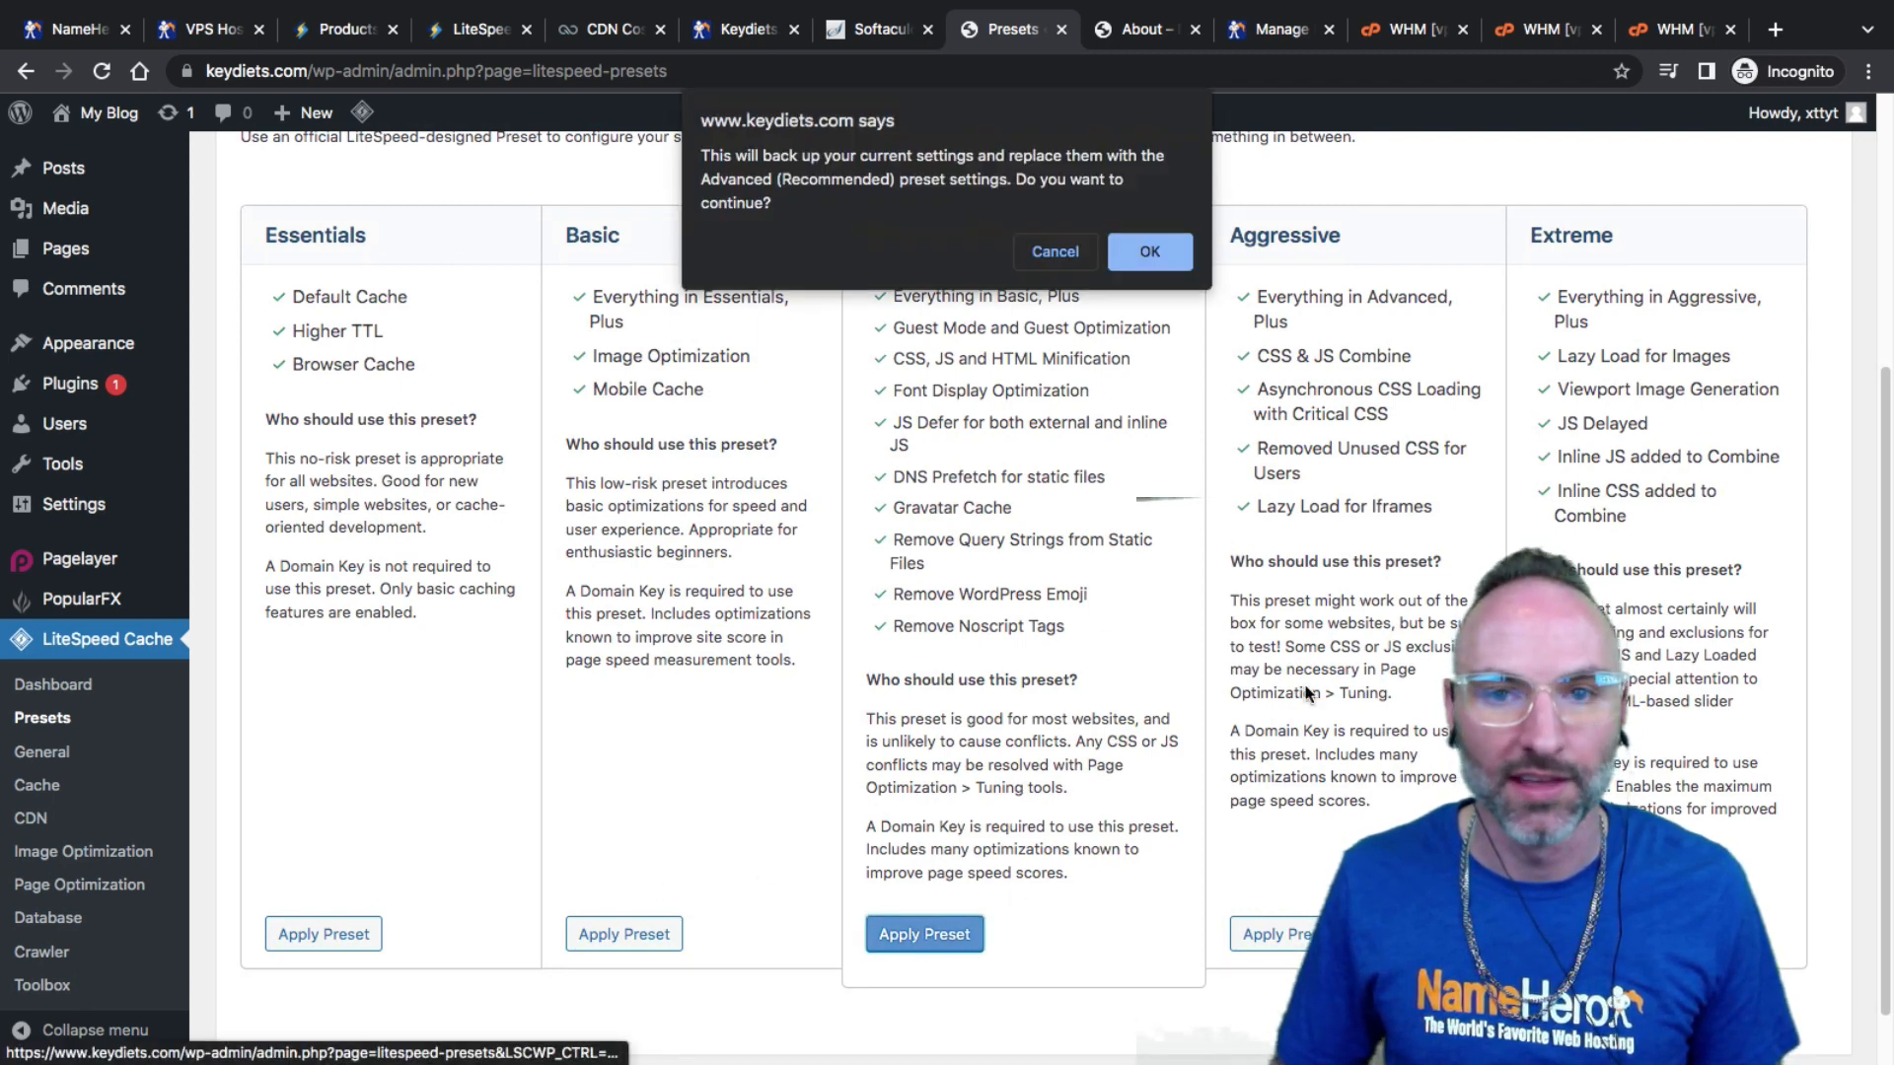
click(1151, 251)
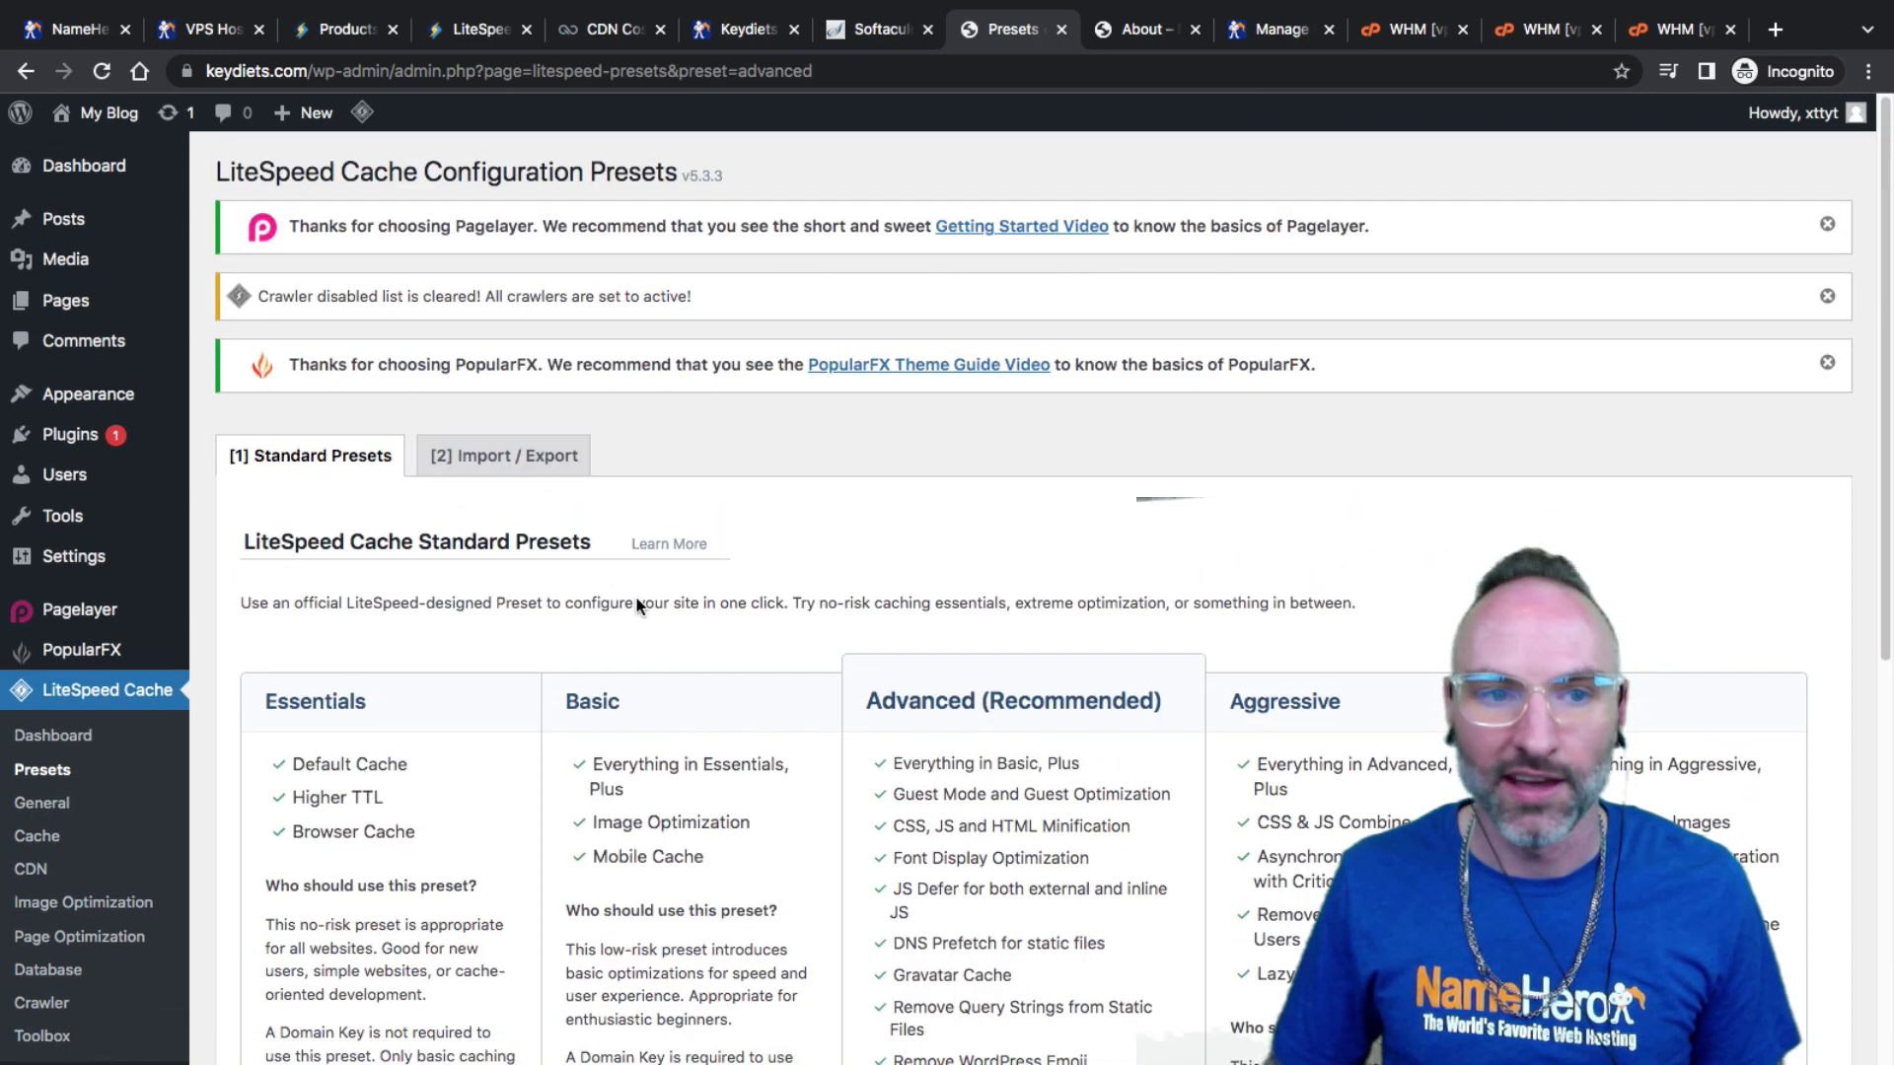
Check the Advanced preset's domain key requirement and the preset history on the presets page
scroll(826, 441, down, 5)
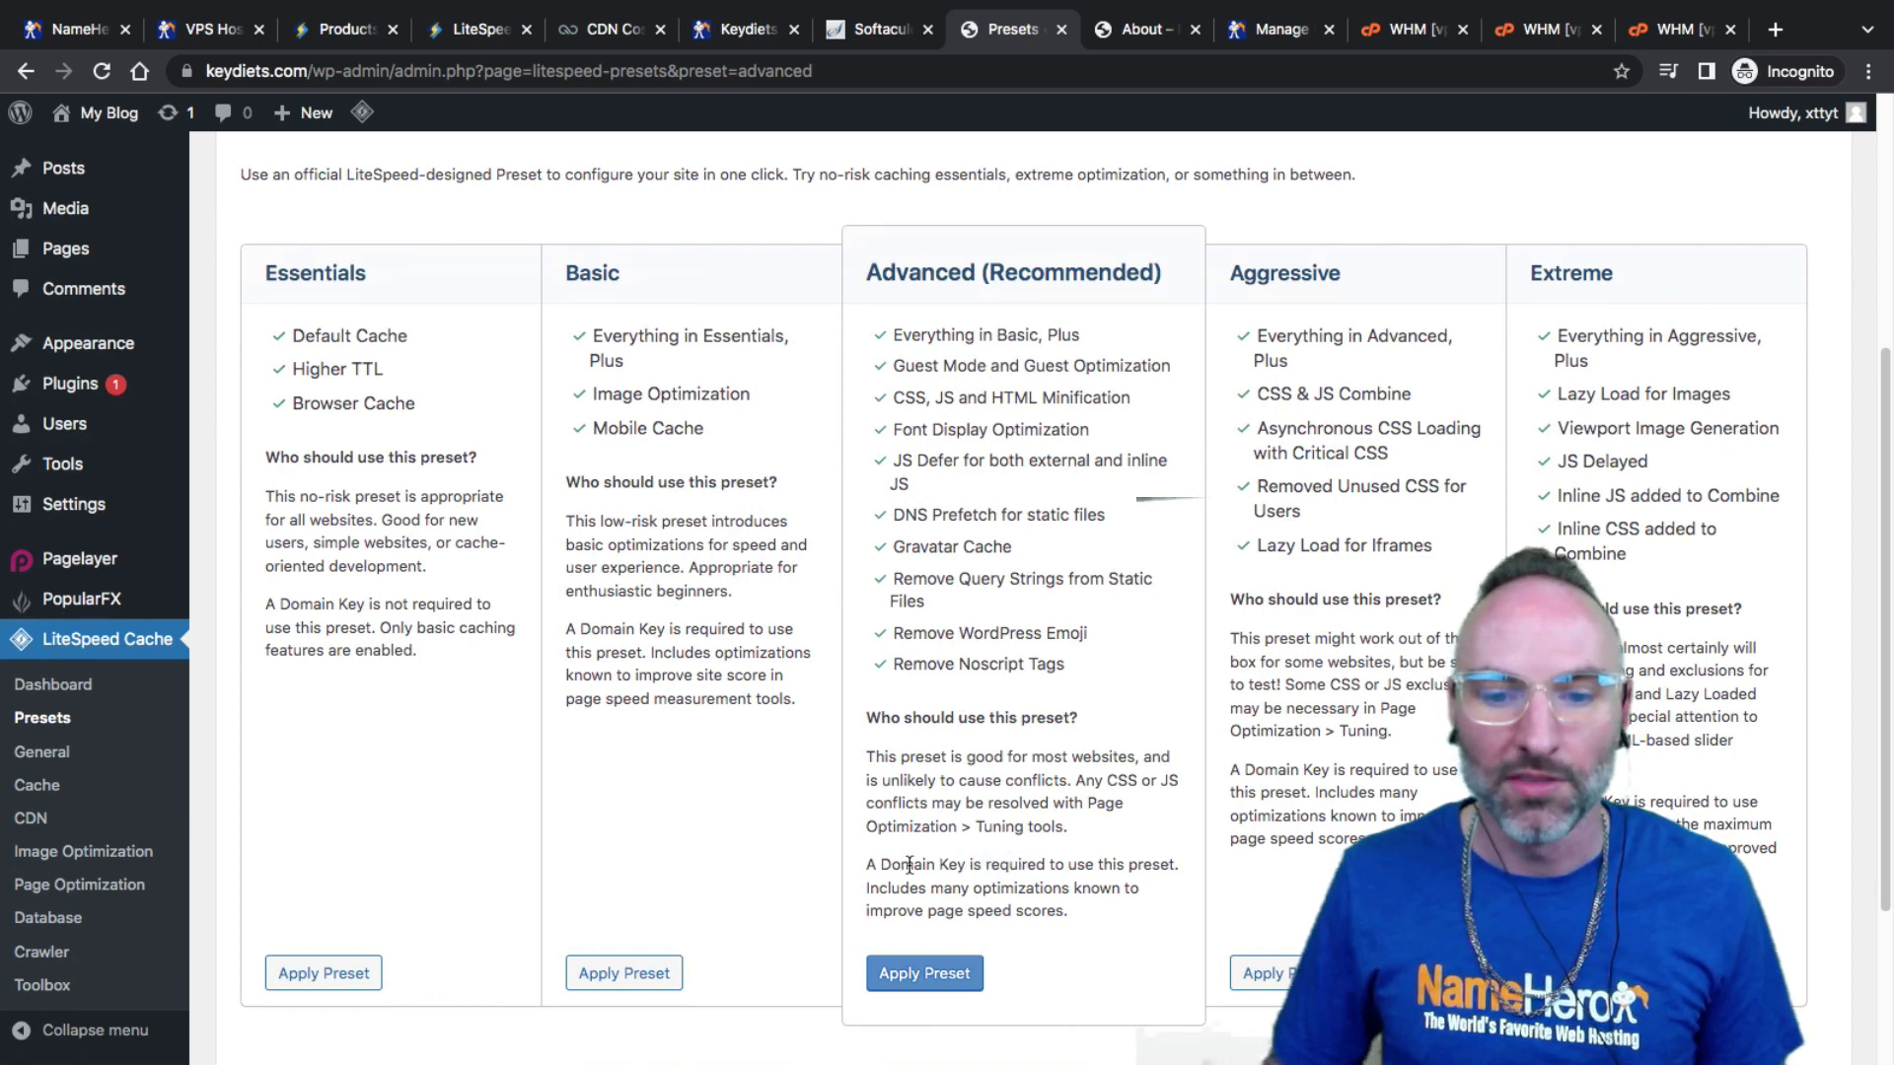
drag(876, 865, 1036, 867)
scroll(1037, 876, down, 3)
click(1034, 883)
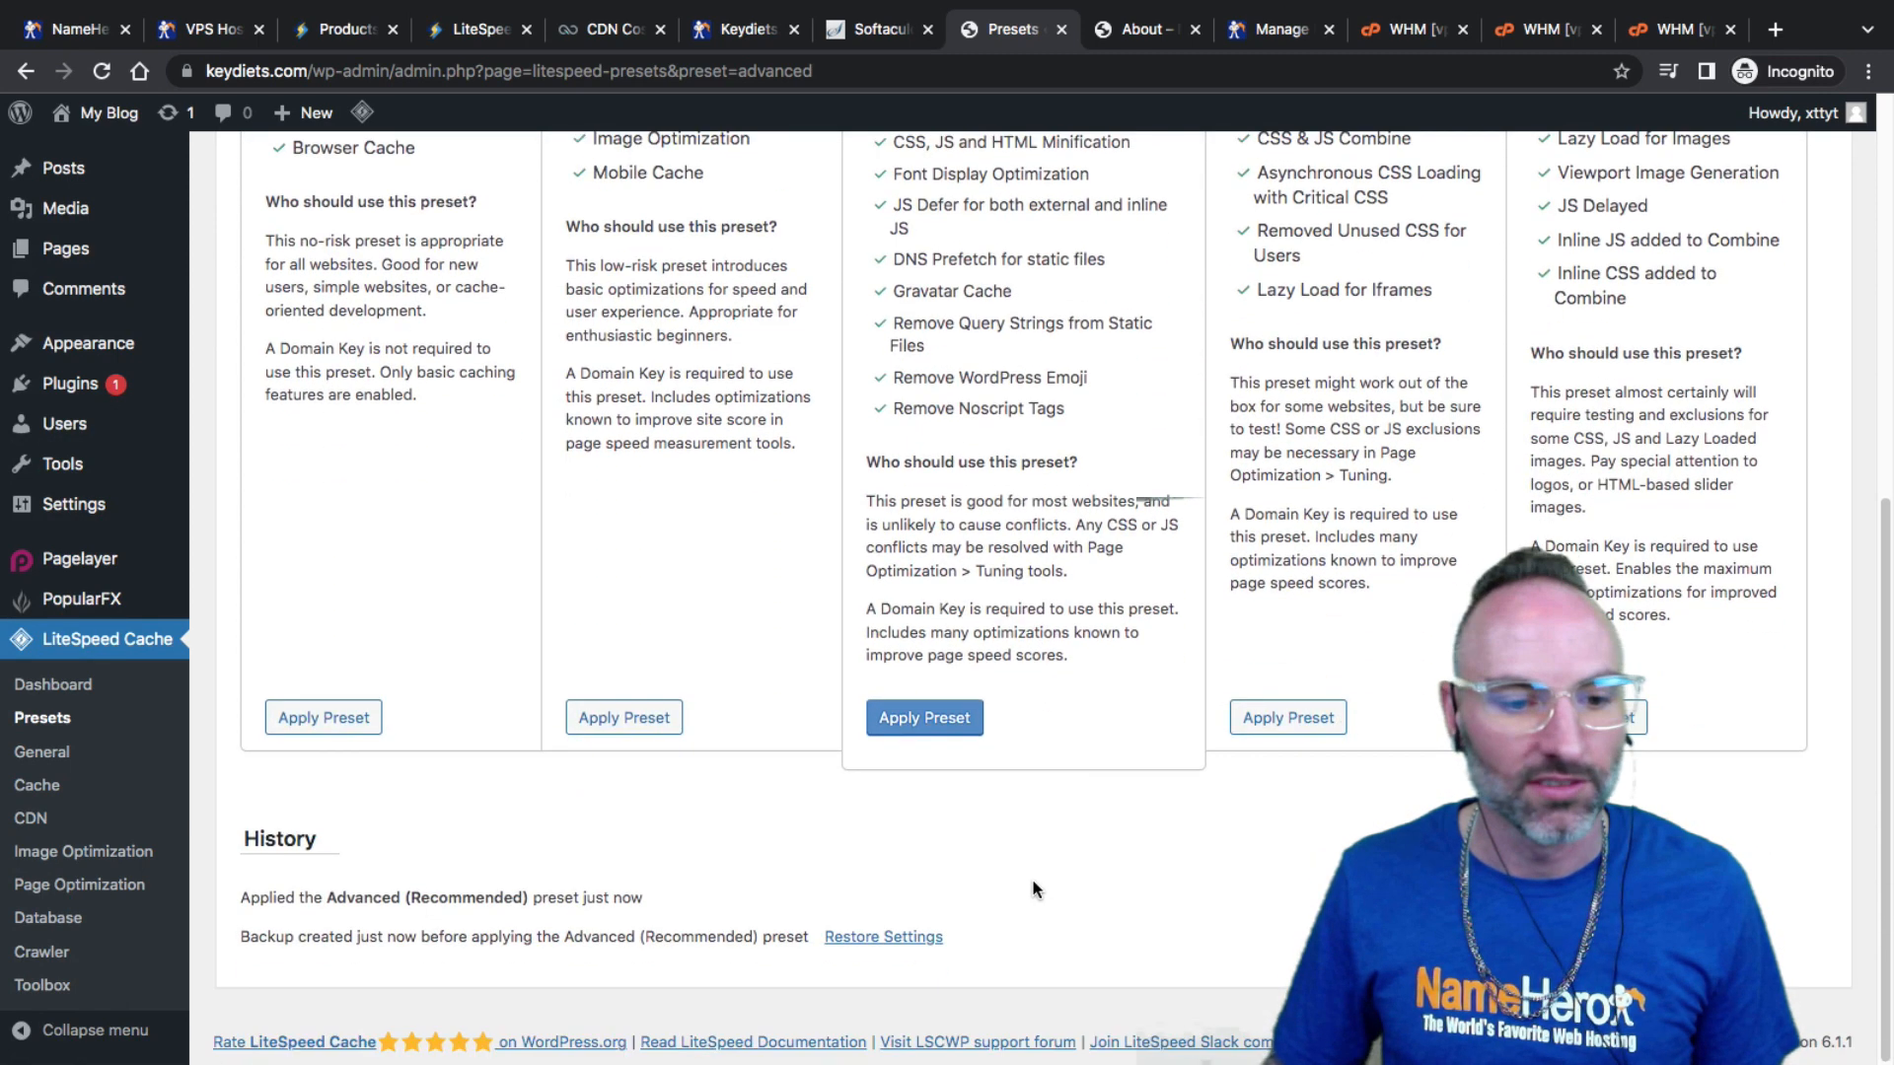
scroll(1026, 873, up, 8)
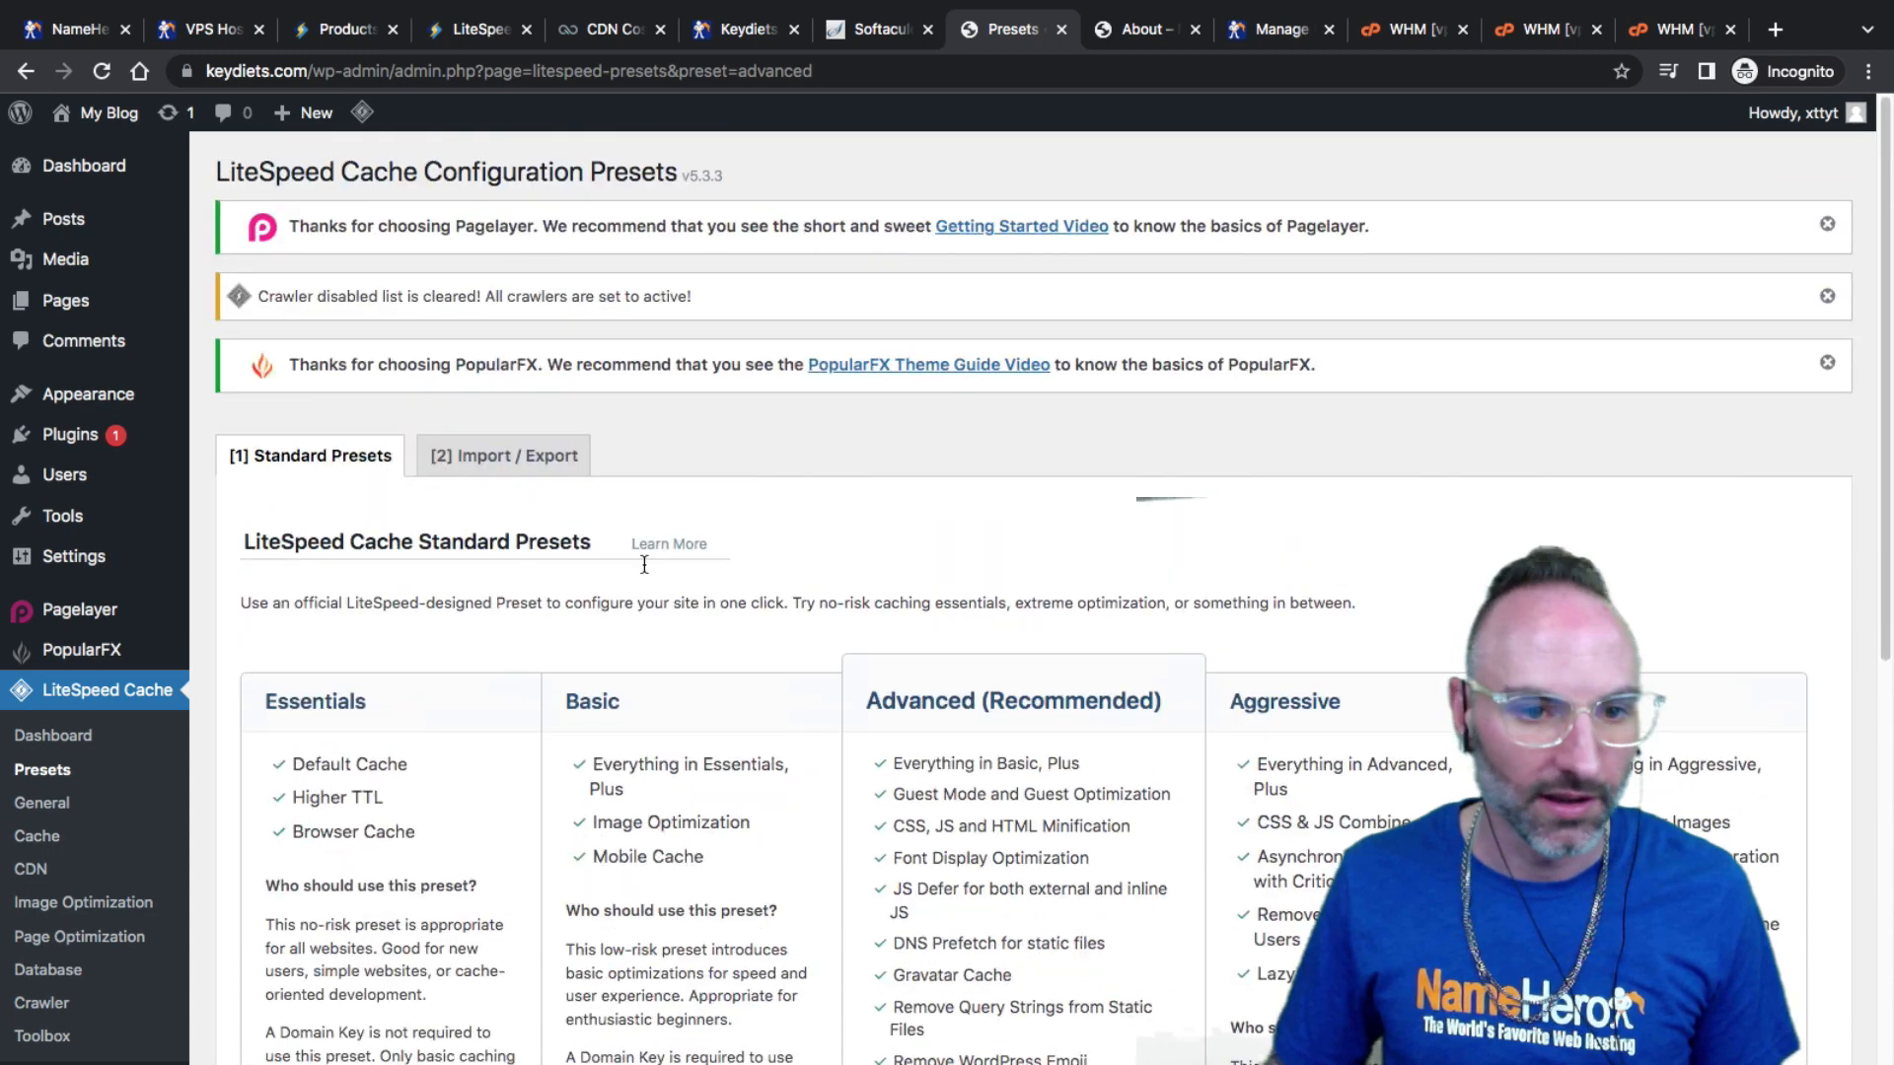
scroll(993, 666, down, 5)
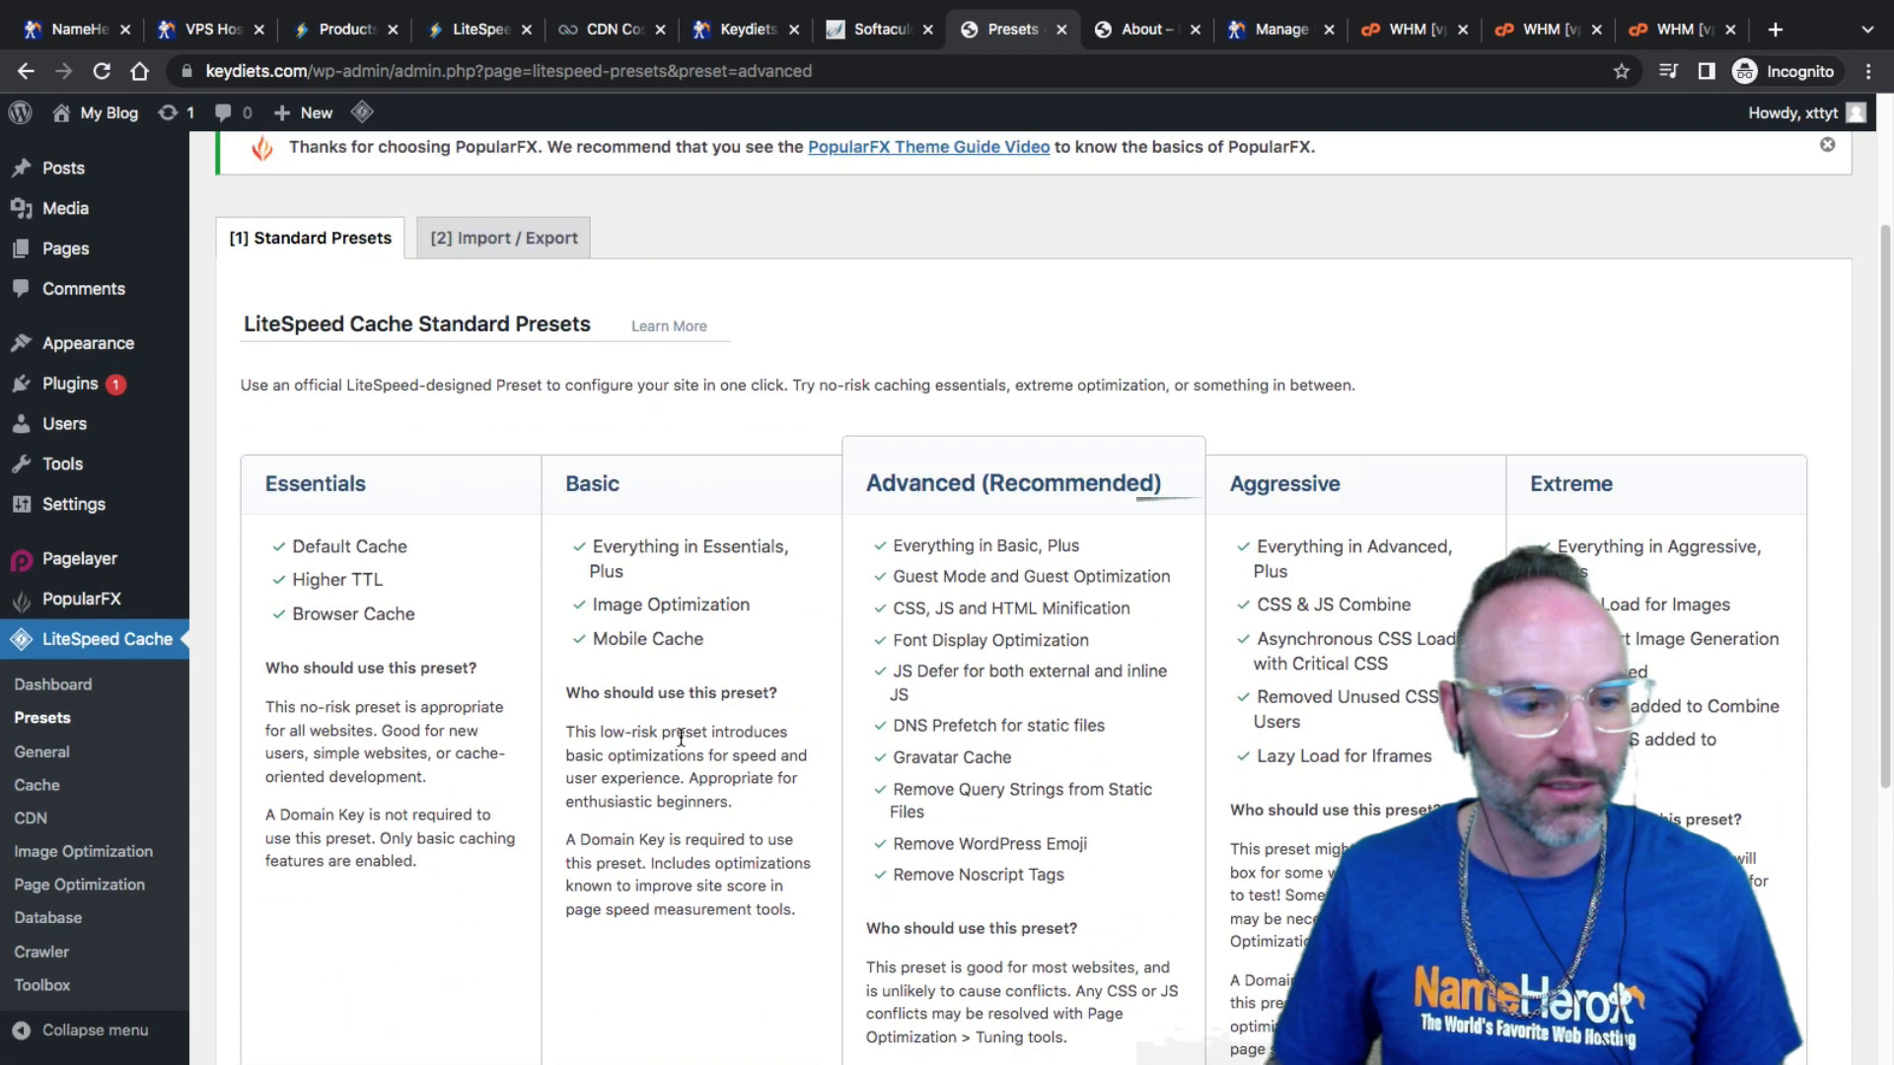
scroll(311, 595, up, 5)
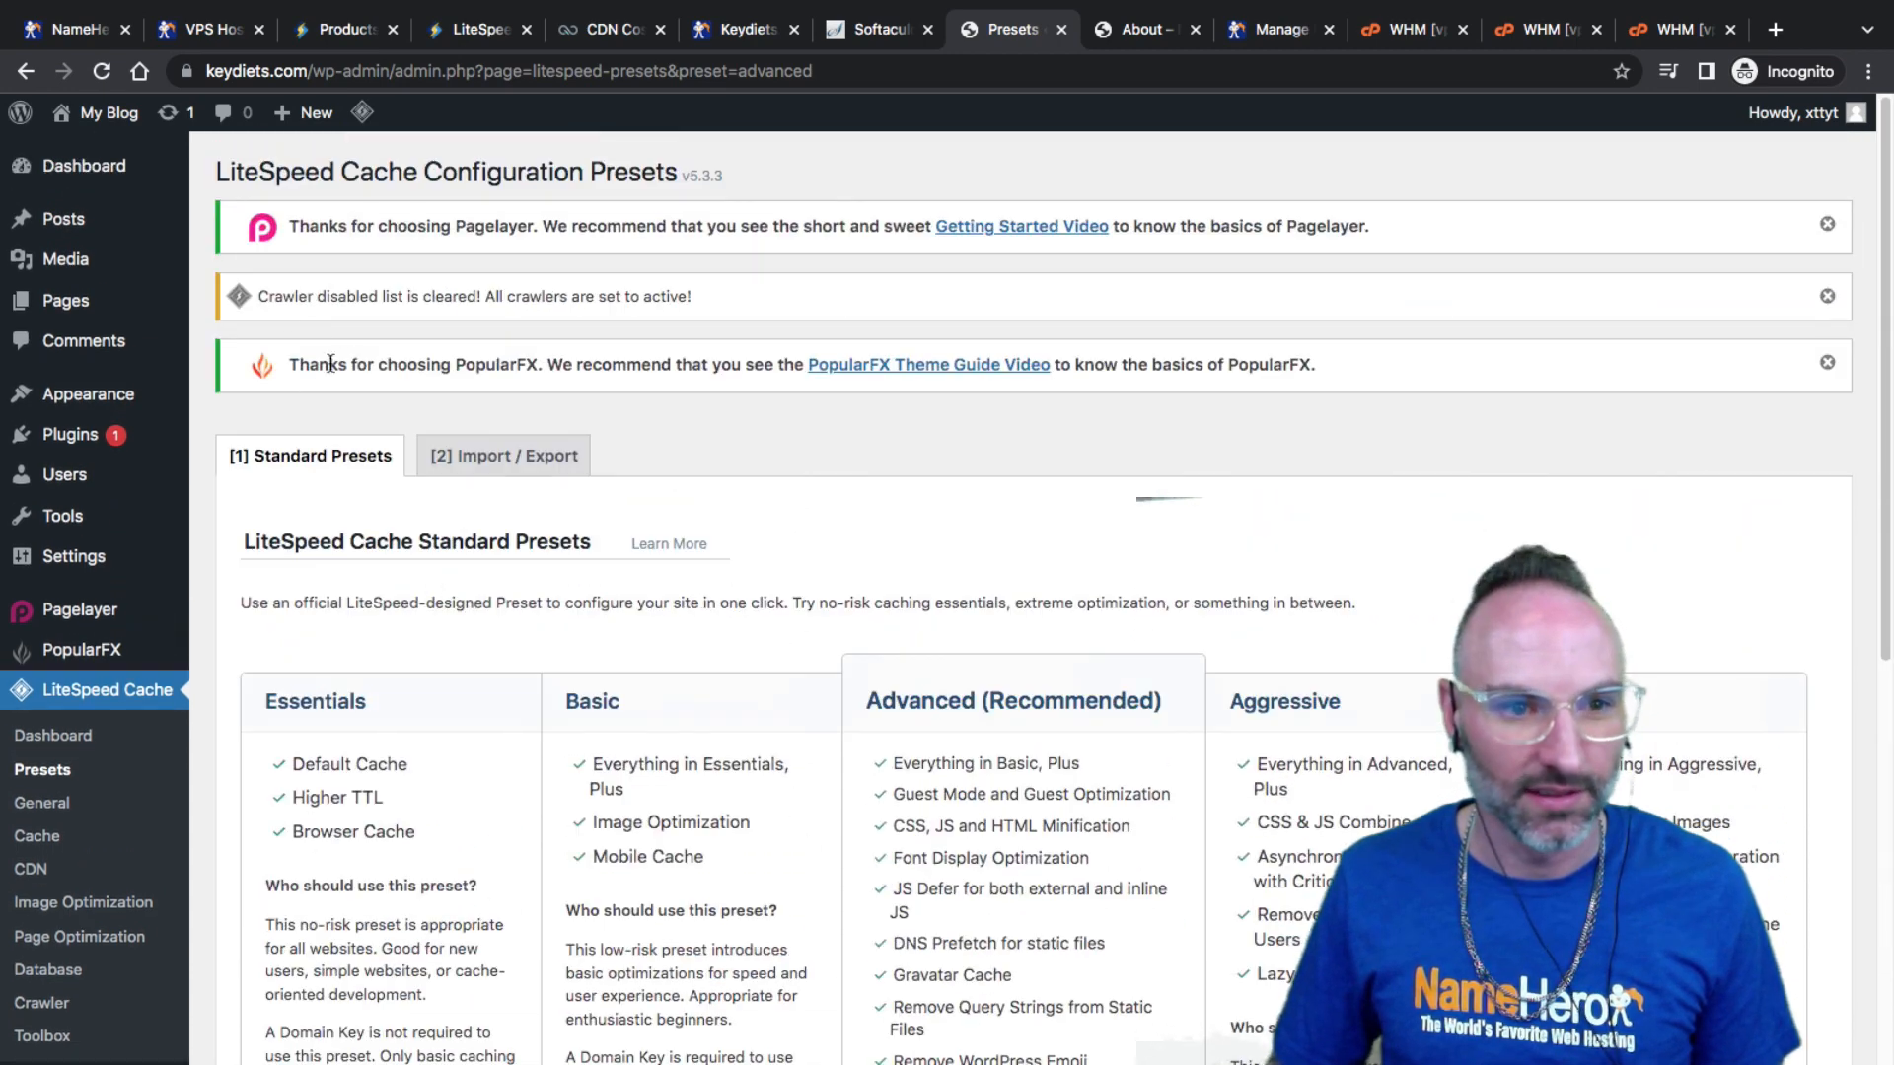
Request a domain key for the site in the LiteSpeed Cache general settings
click(42, 803)
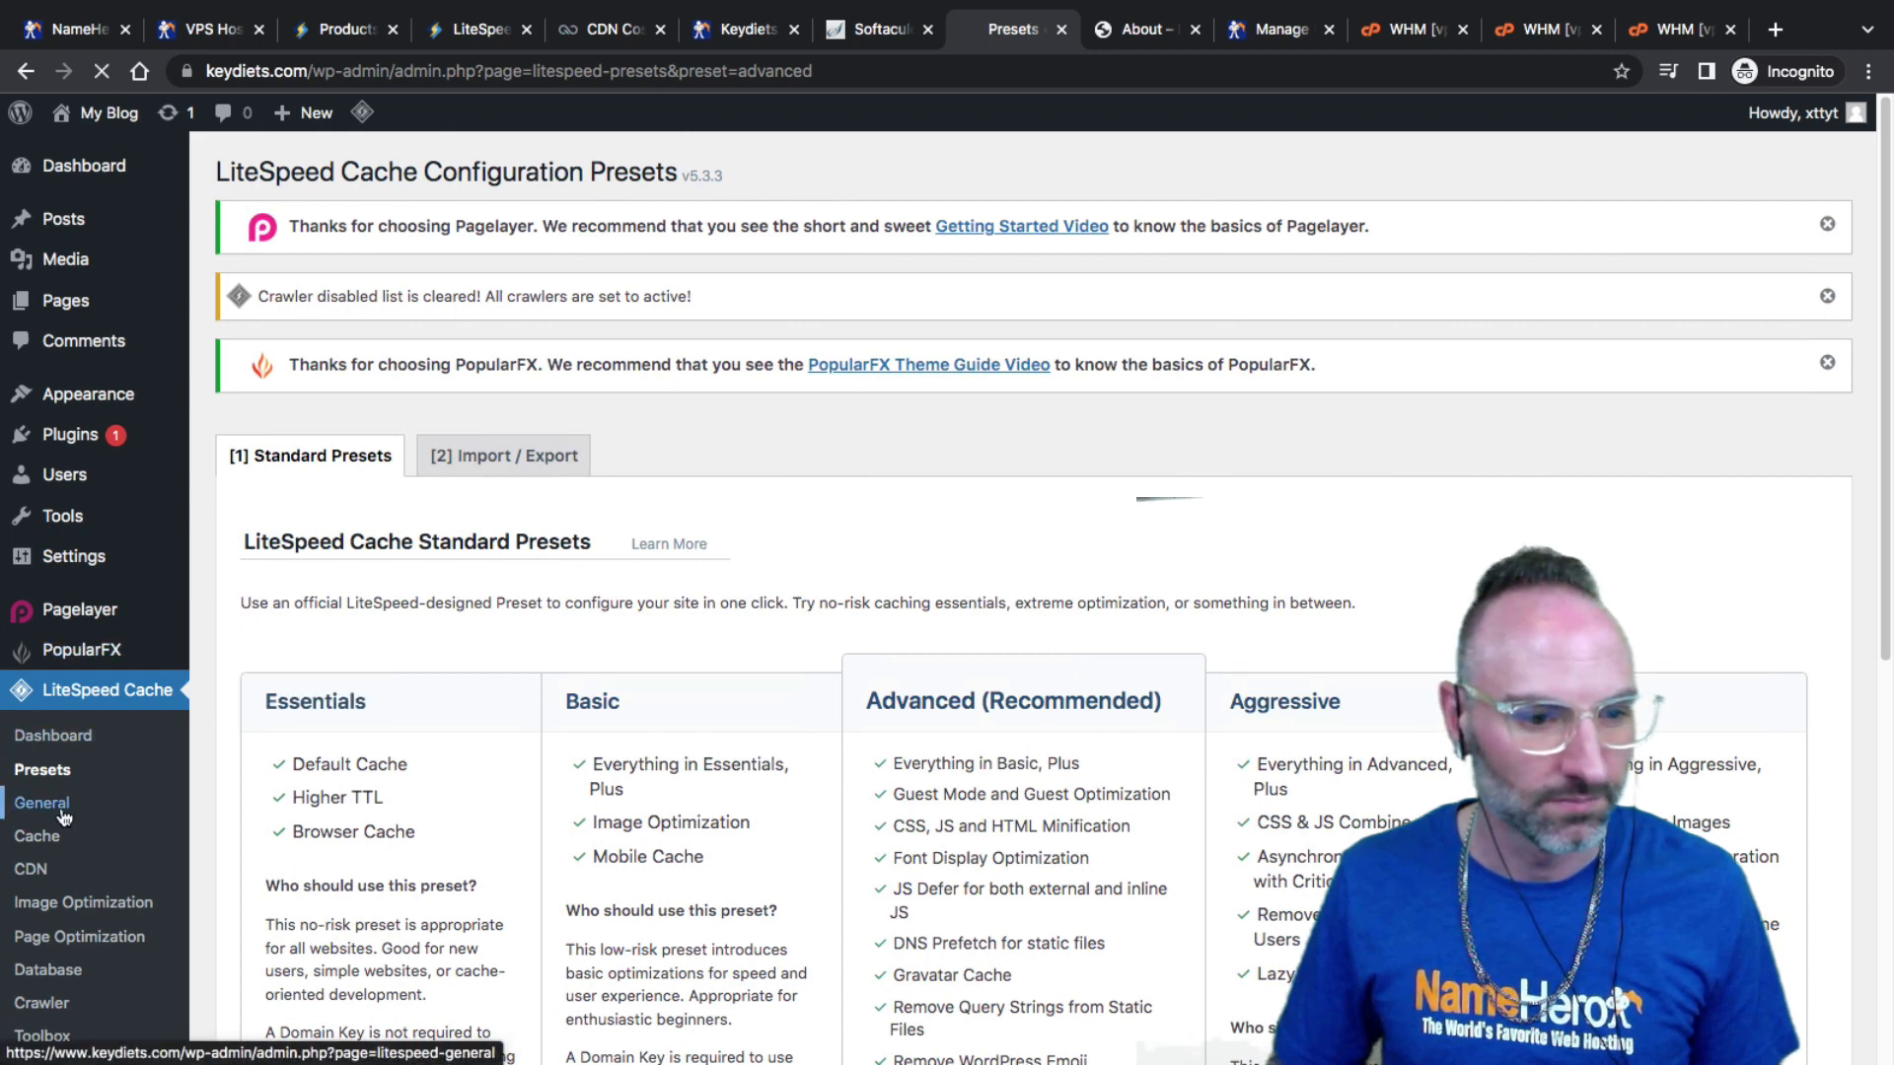
scroll(326, 493, down, 4)
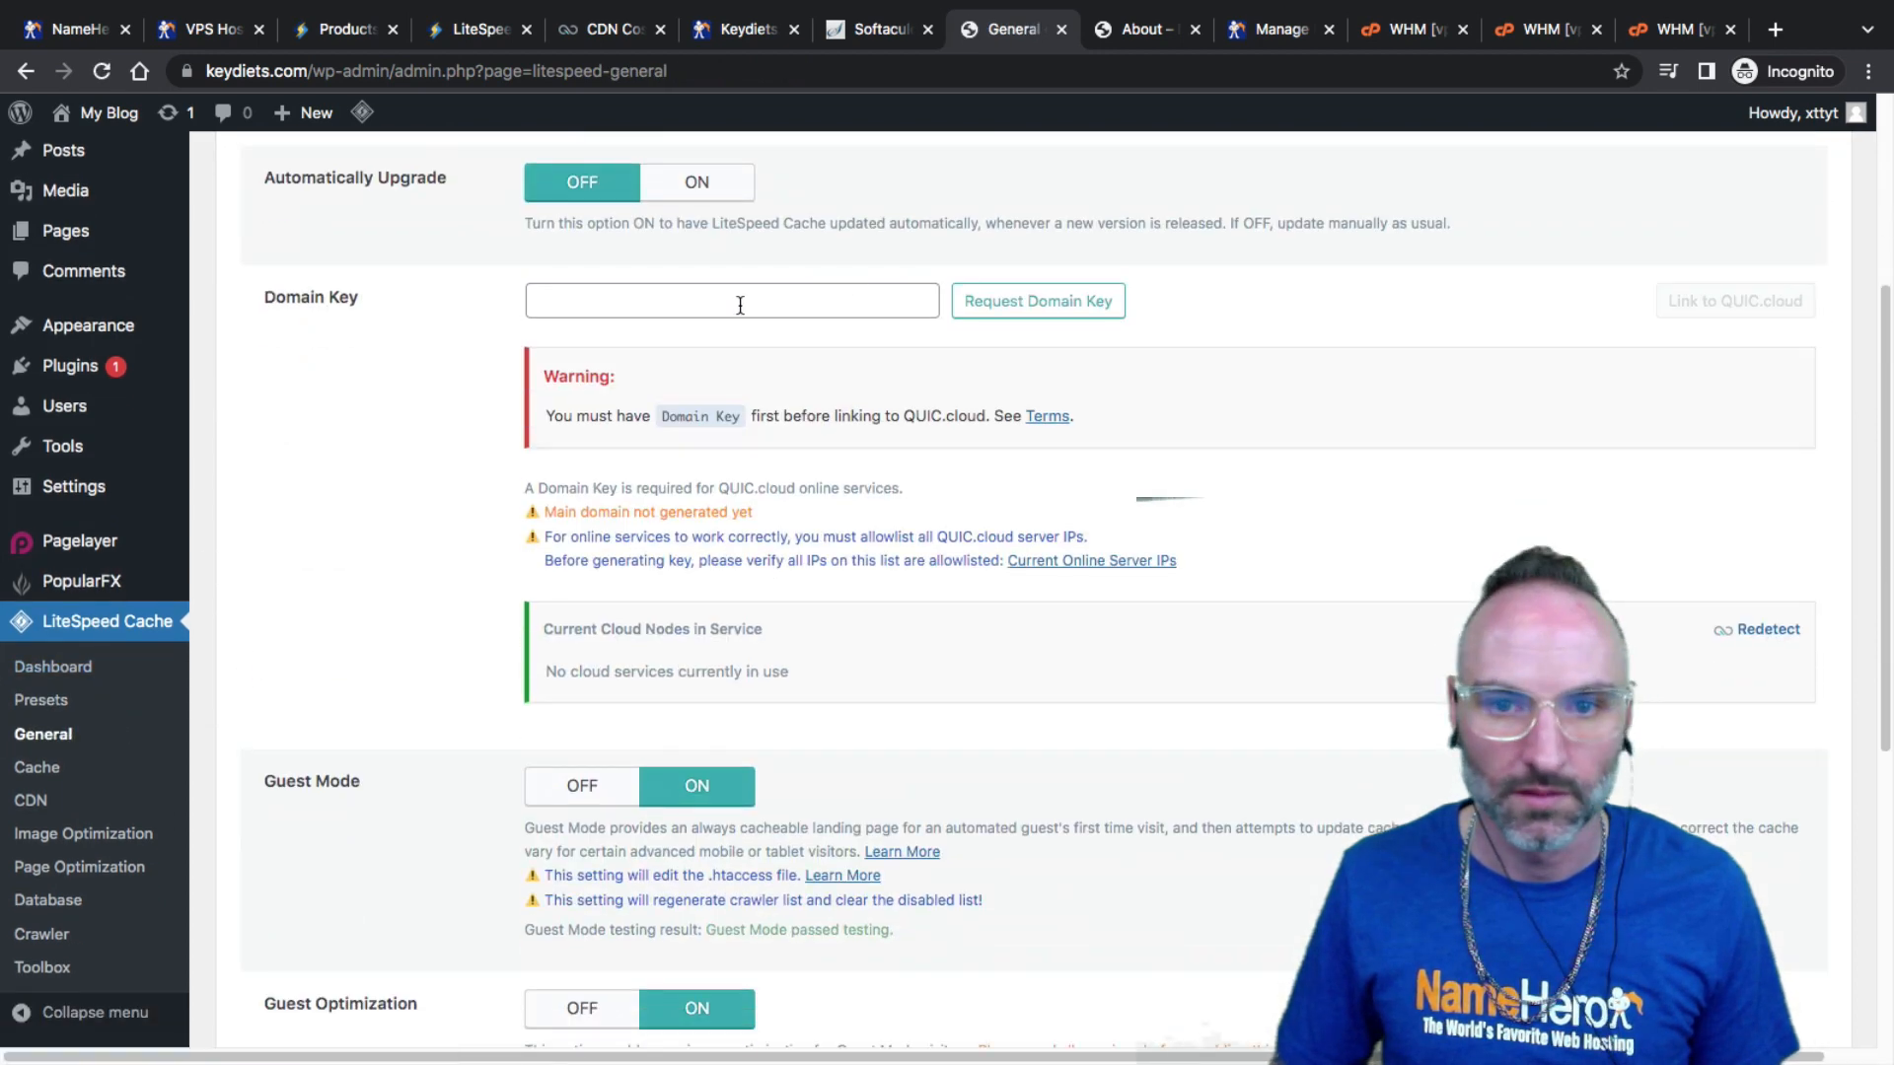
click(738, 302)
click(1025, 302)
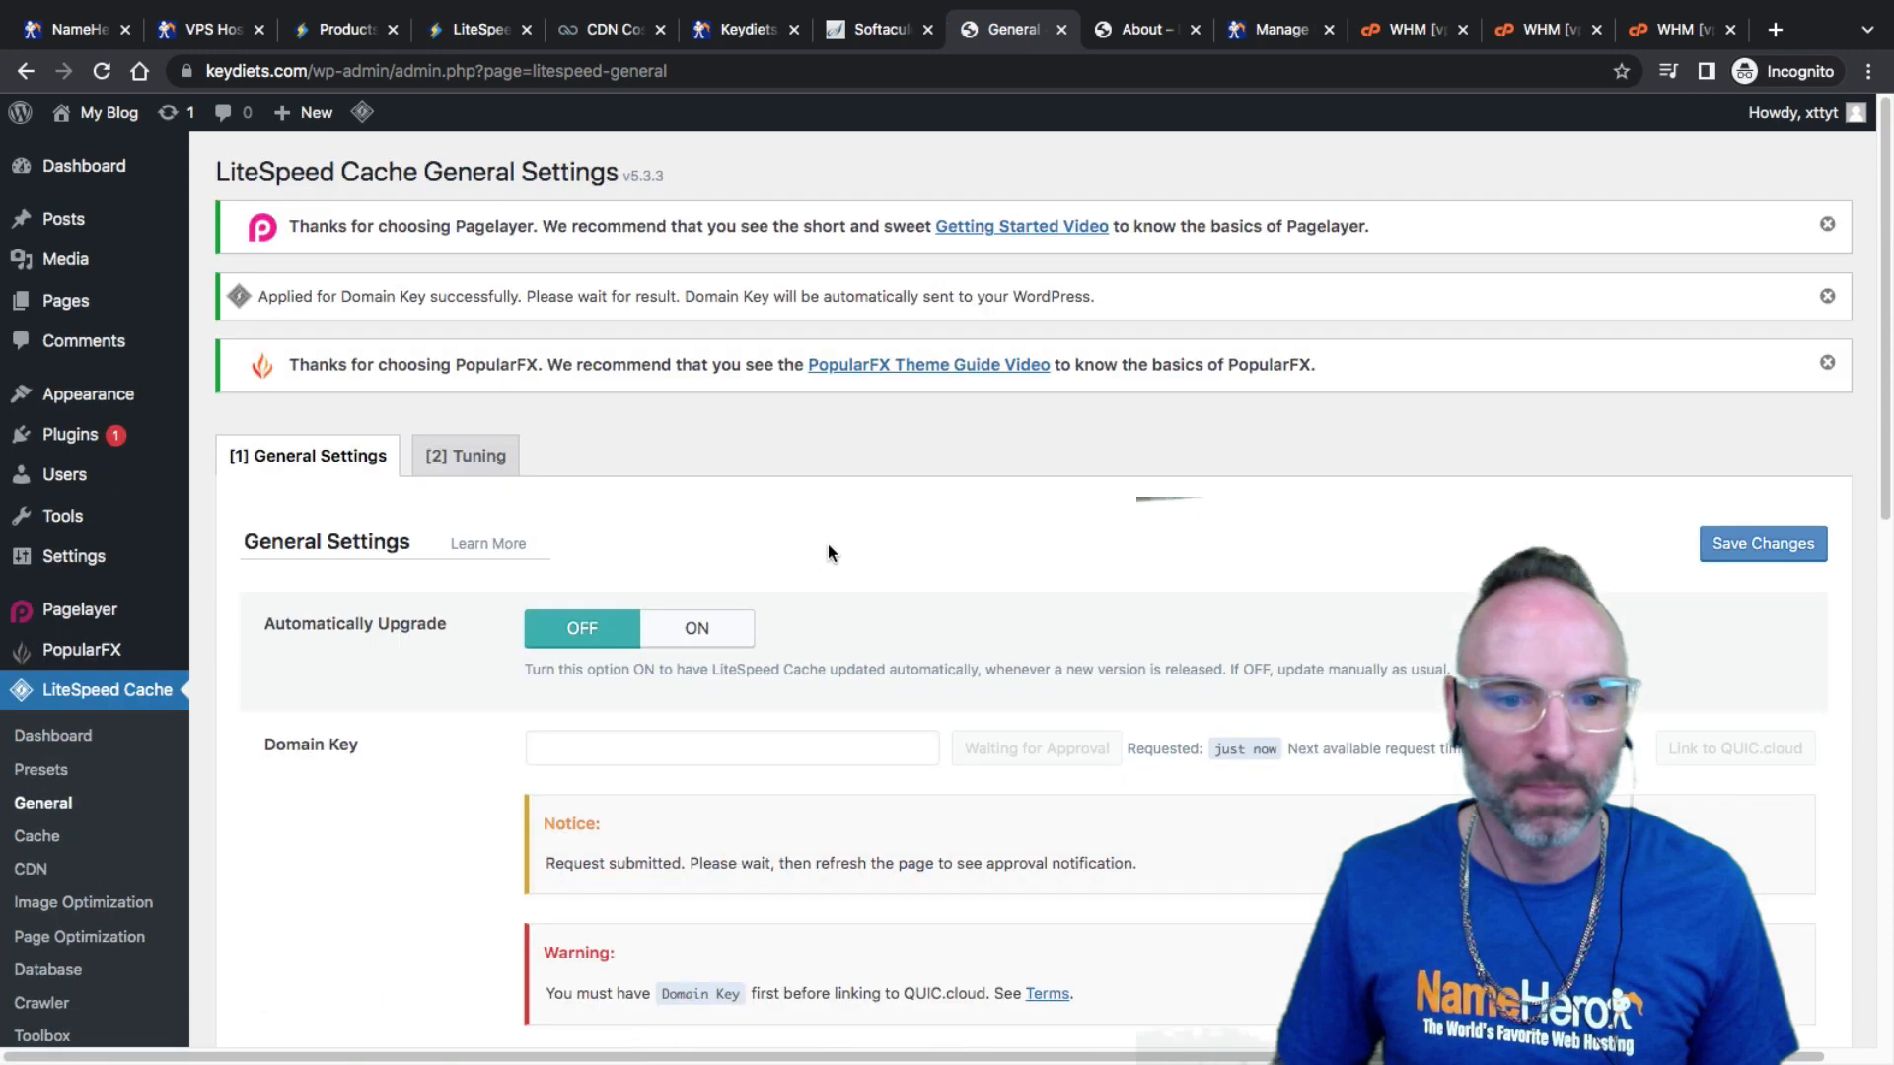
Review the domain key request status, Guest Mode and Guest Optimization options in the LiteSpeed Cache general settings
scroll(843, 607, down, 3)
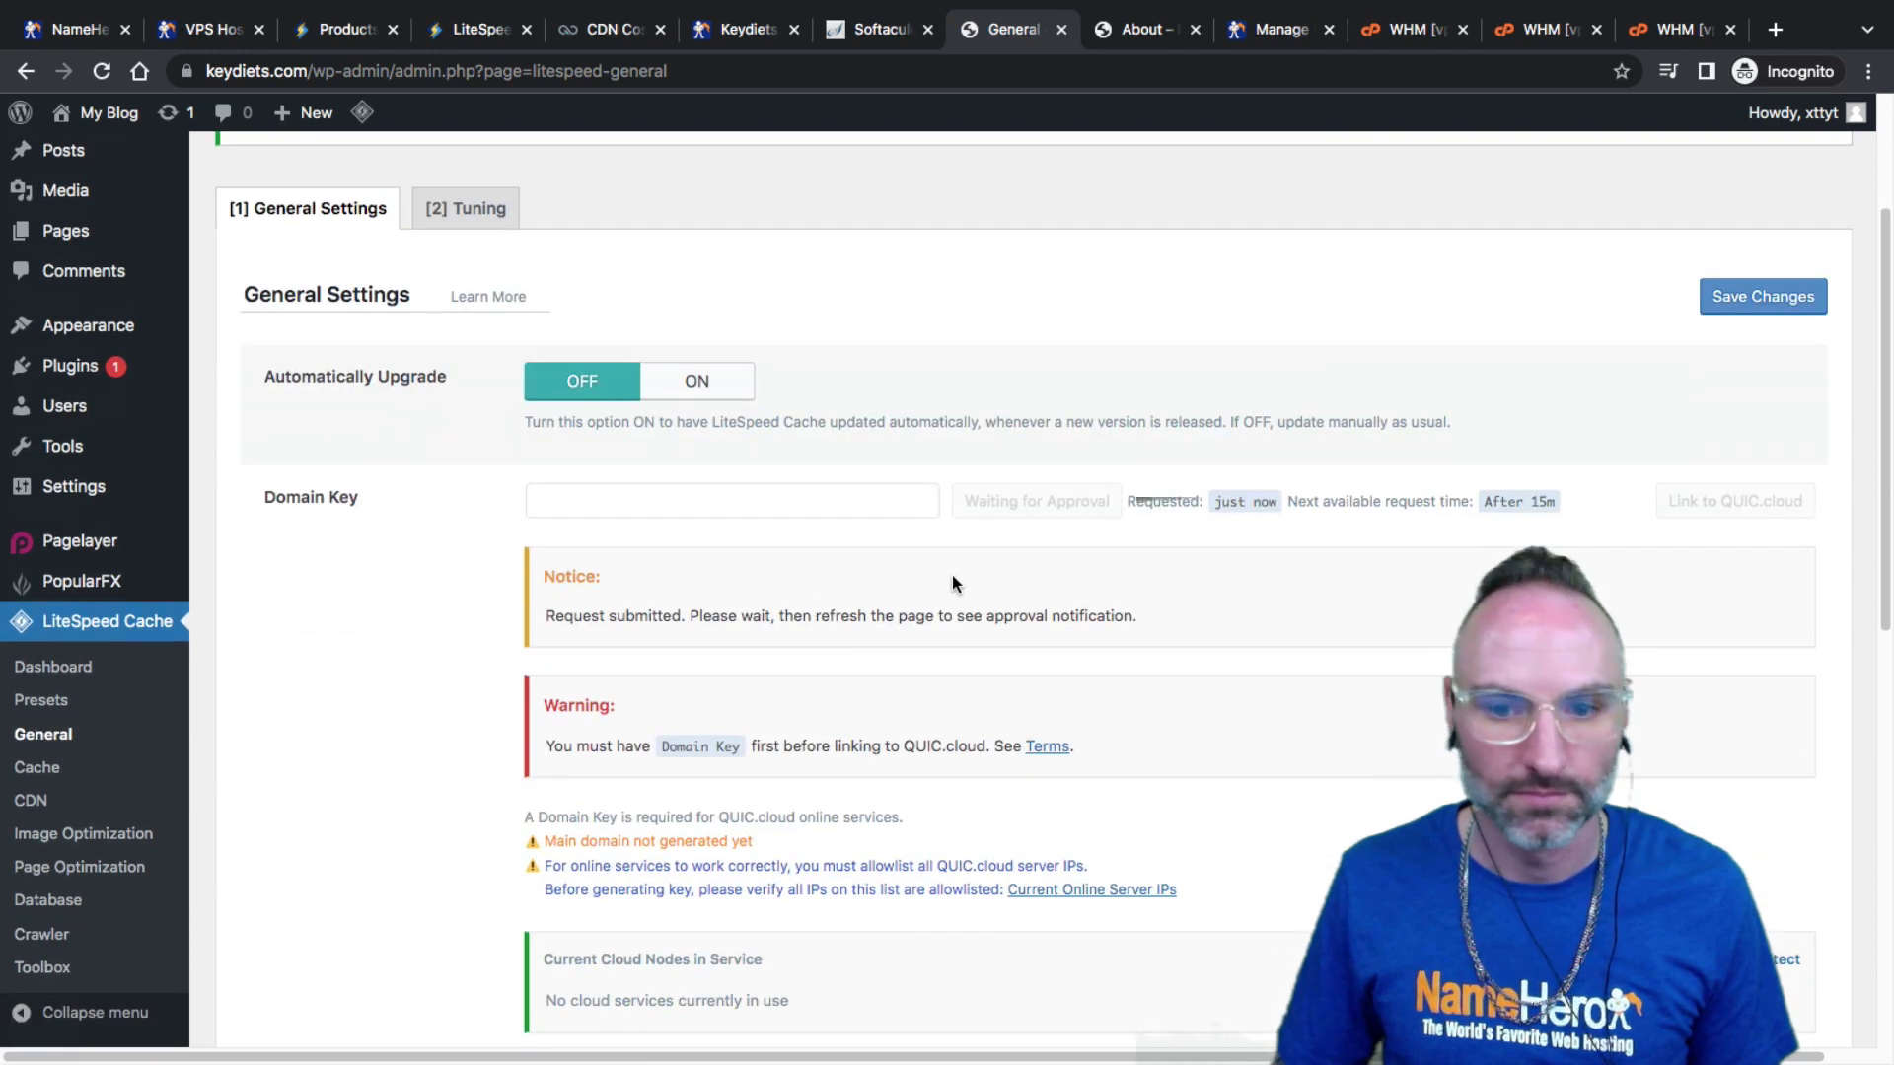
scroll(947, 651, down, 1)
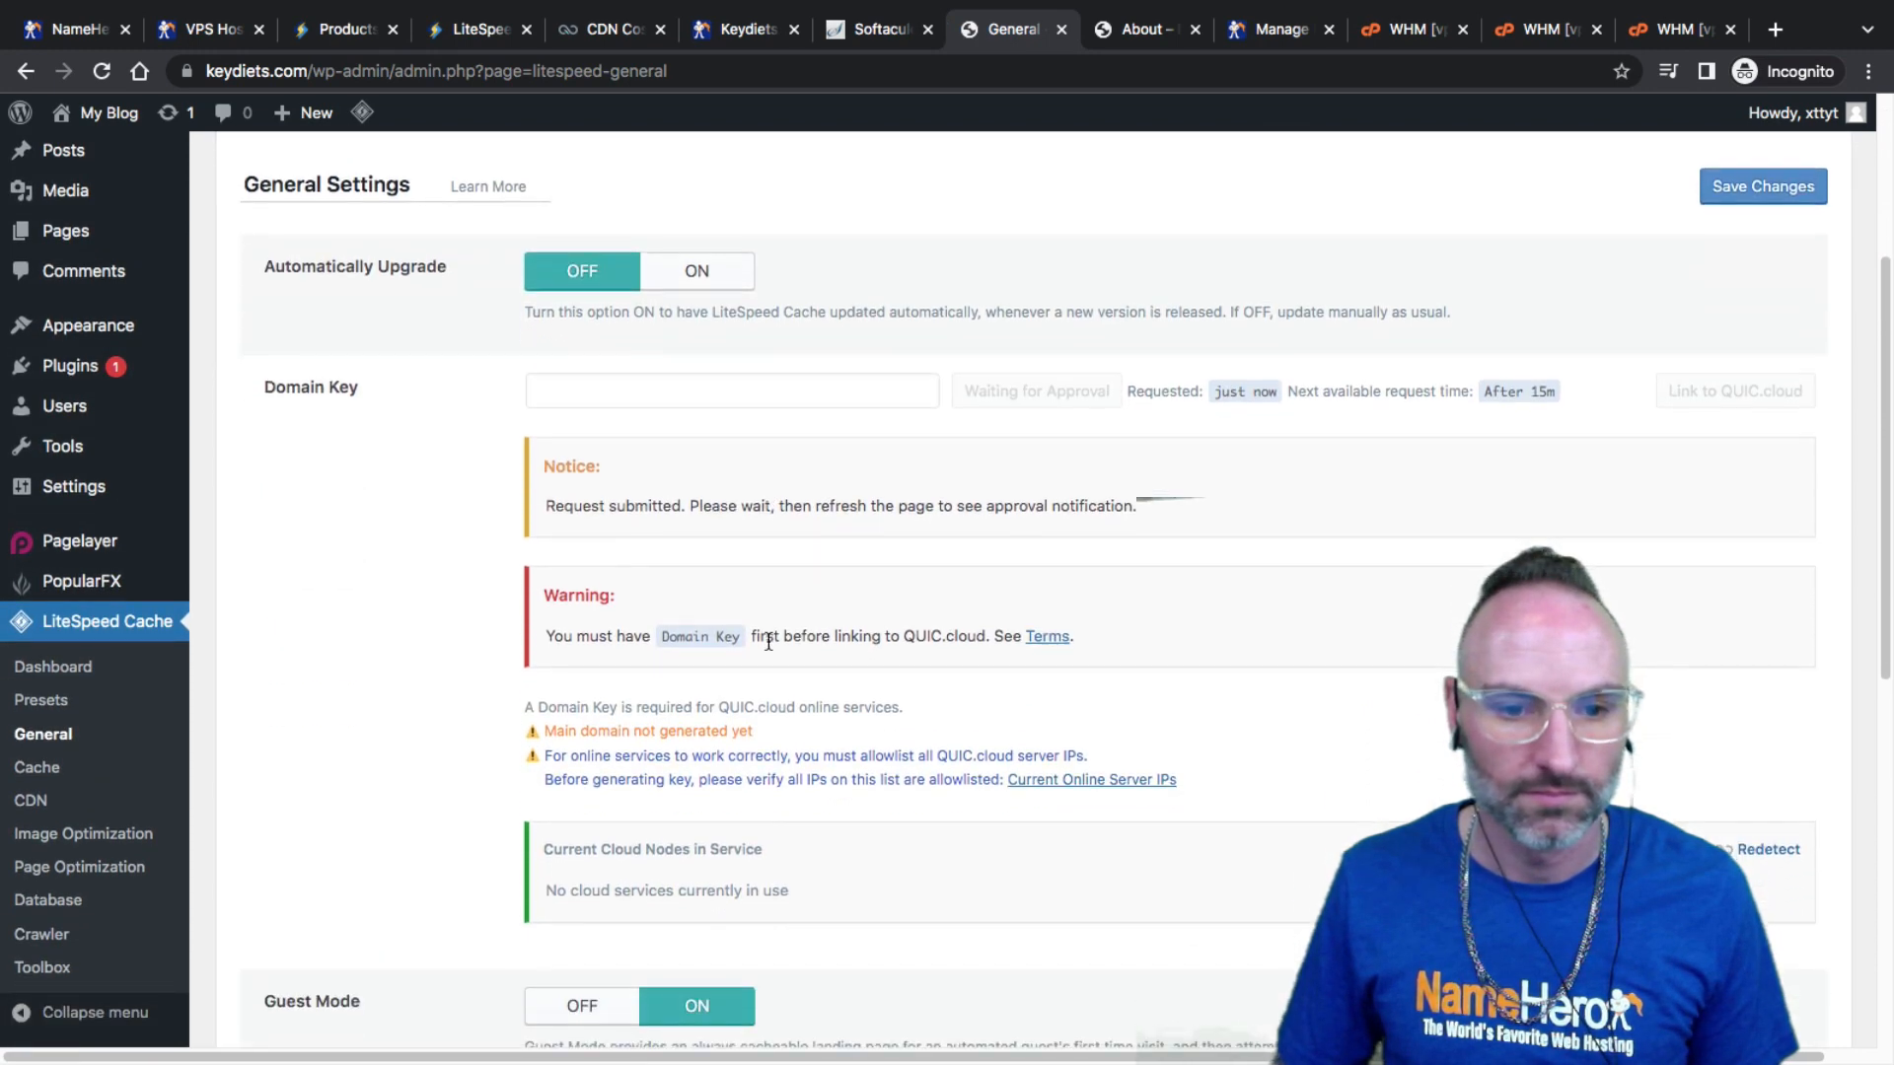
scroll(769, 636, down, 3)
scroll(613, 552, down, 2)
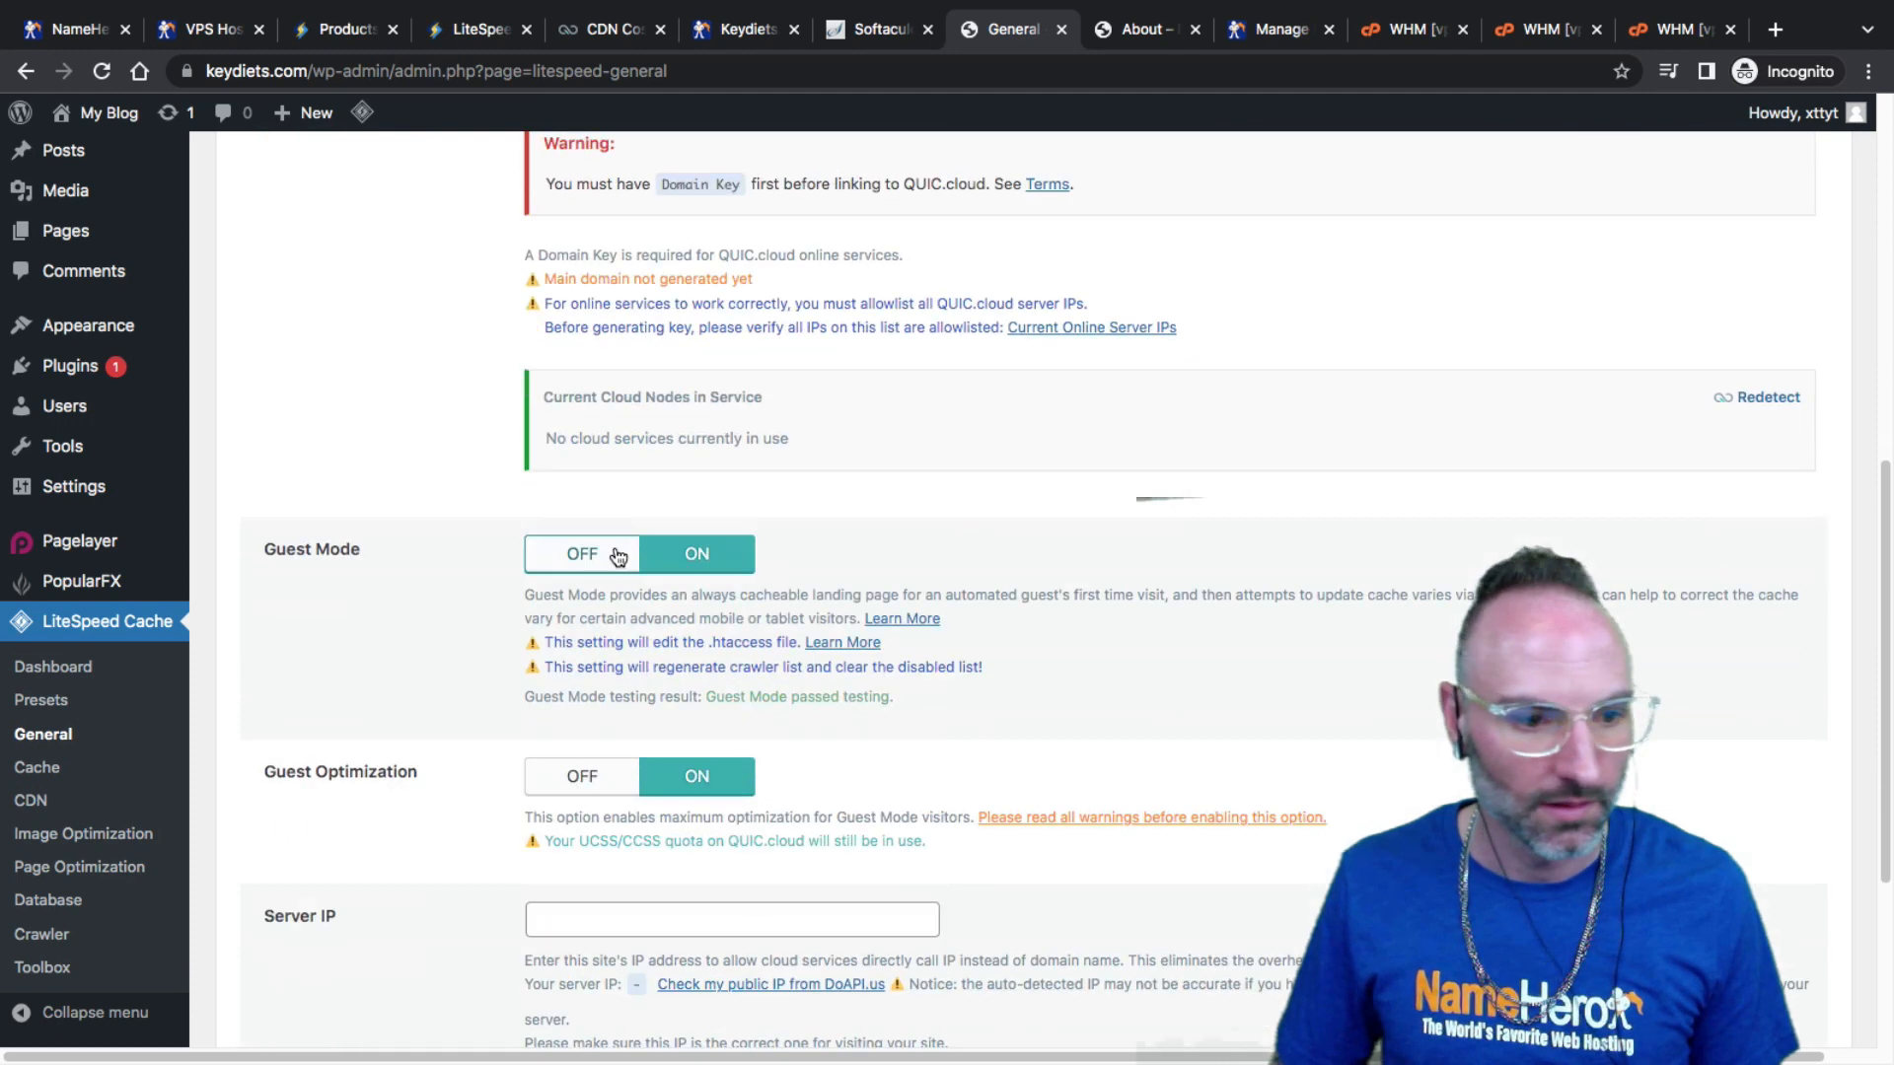
Review the automatic QUIC.cloud CDN setup instructions in the LiteSpeed Cache CDN settings and start linking the site to QUIC.cloud
click(43, 805)
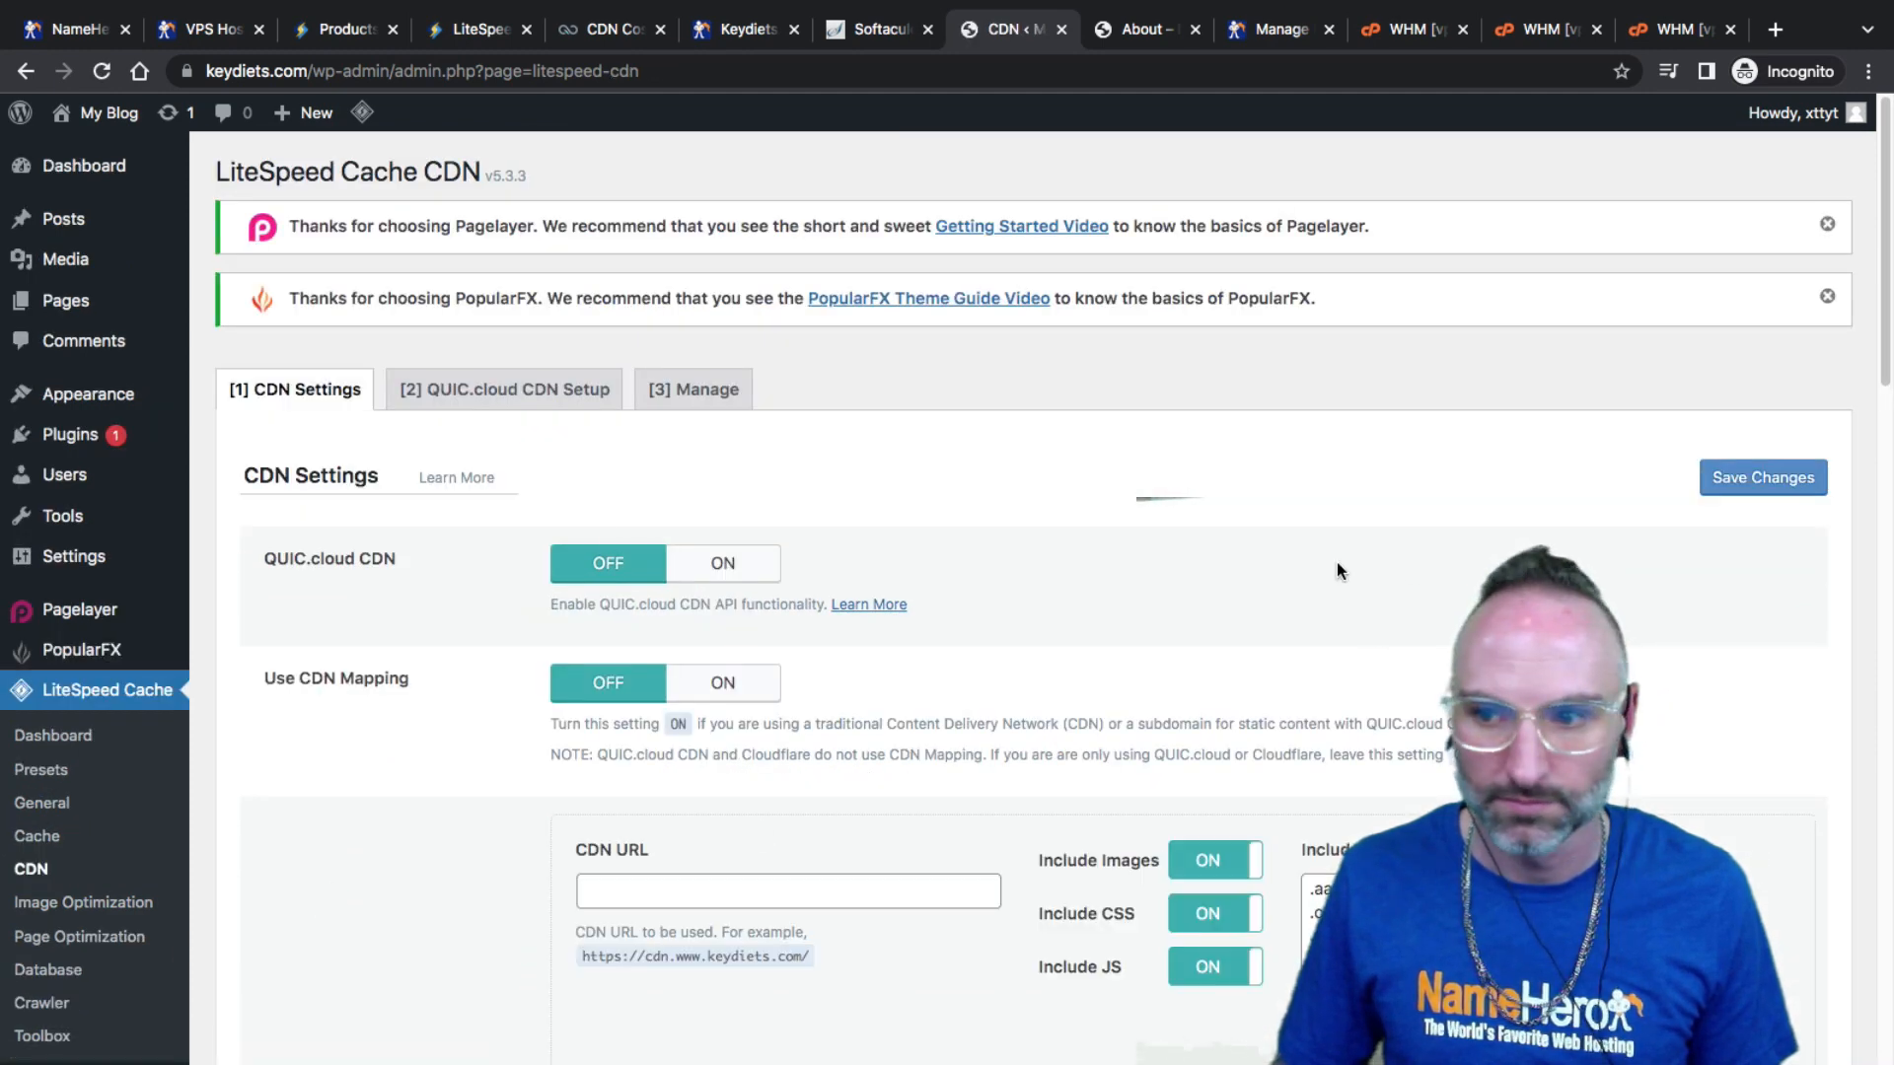
click(499, 390)
scroll(363, 735, down, 4)
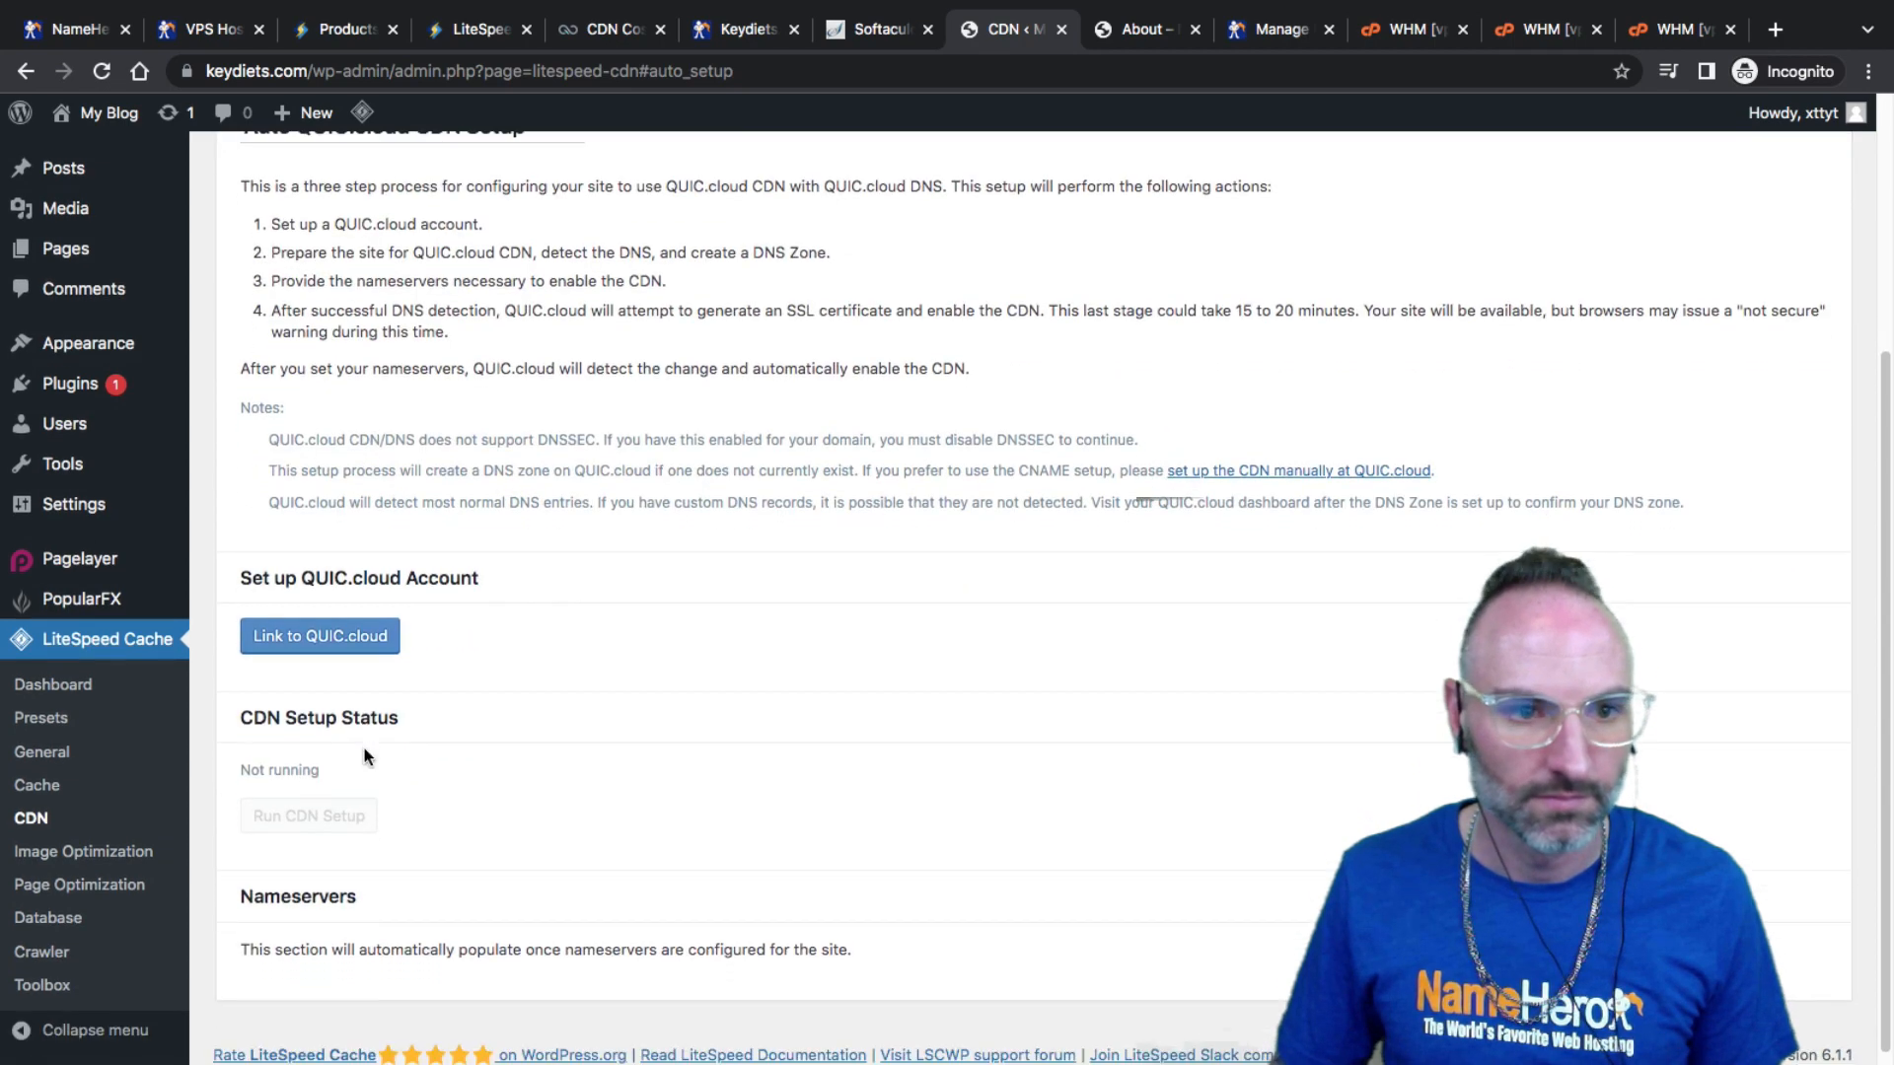
scroll(365, 639, up, 3)
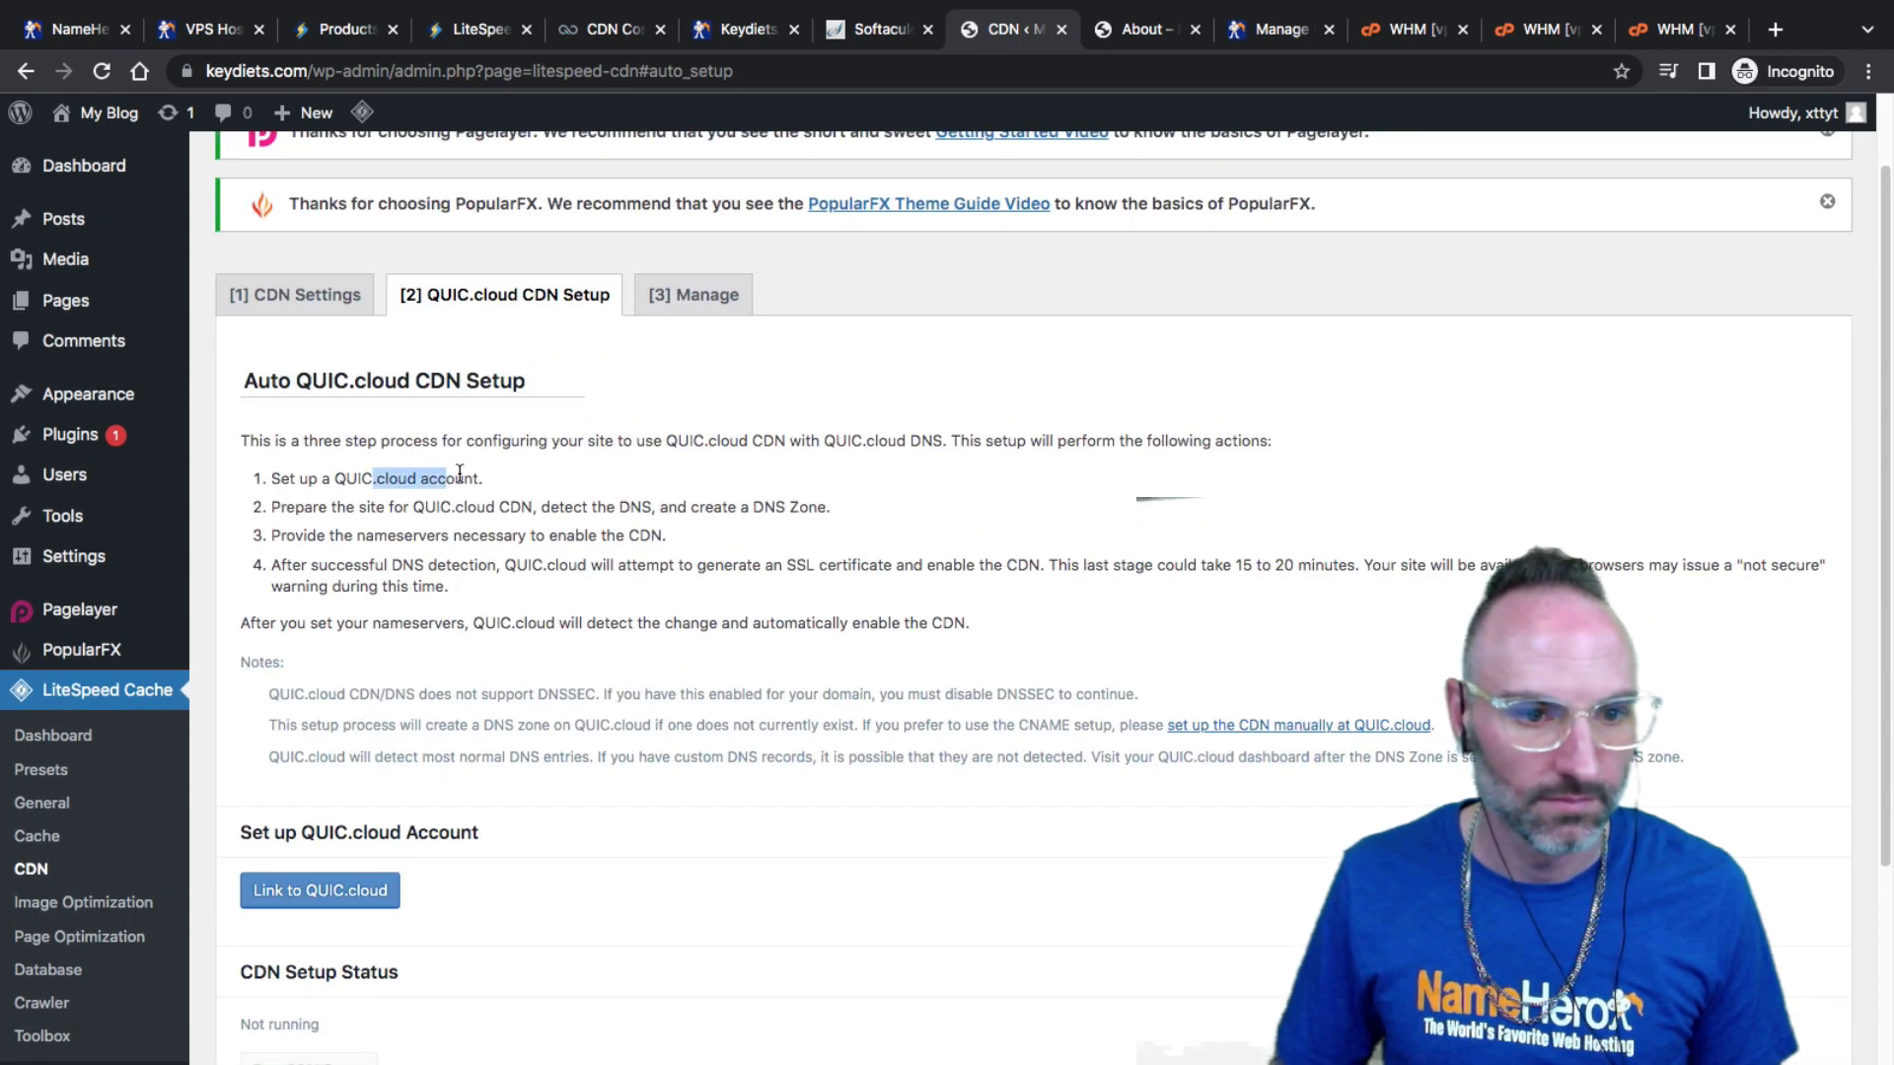
click(340, 892)
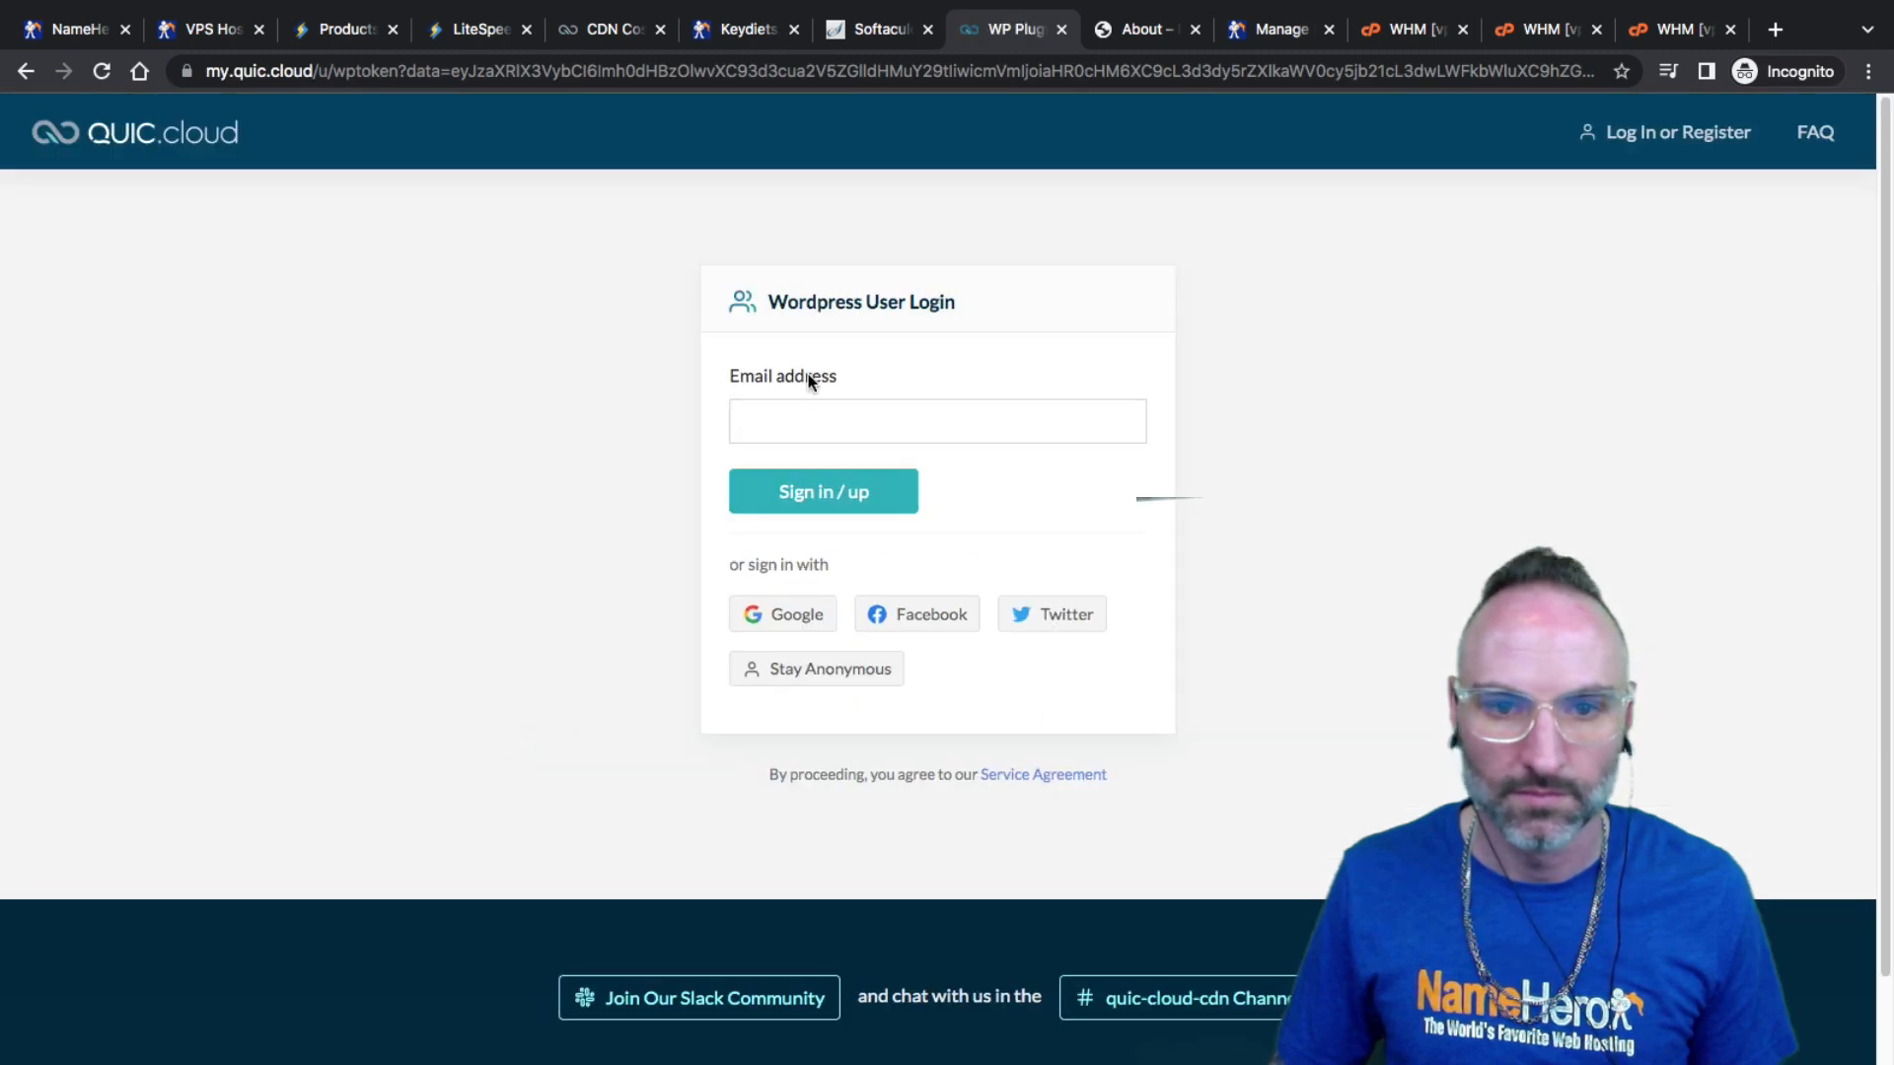
Enter the account email address in the QUIC.cloud WordPress user login form and submit it to sign up
click(797, 415)
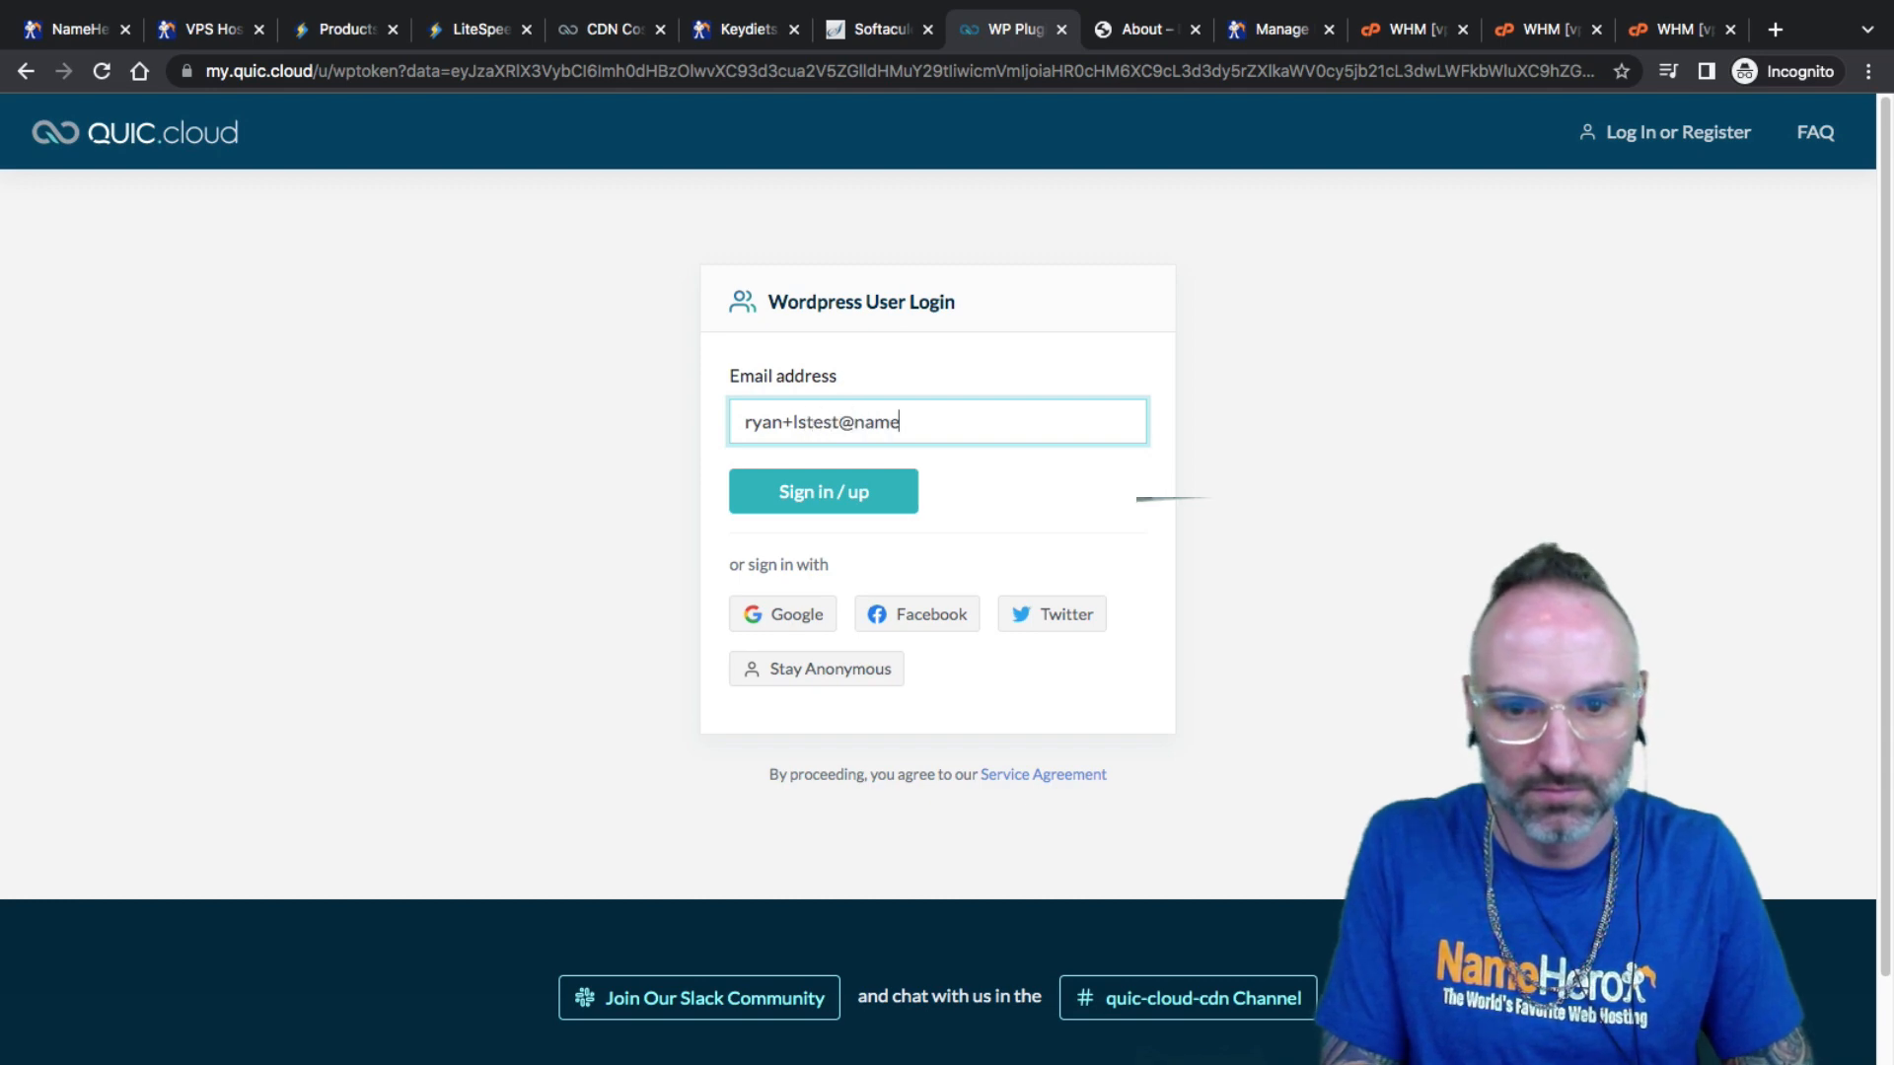
text(hero.com)
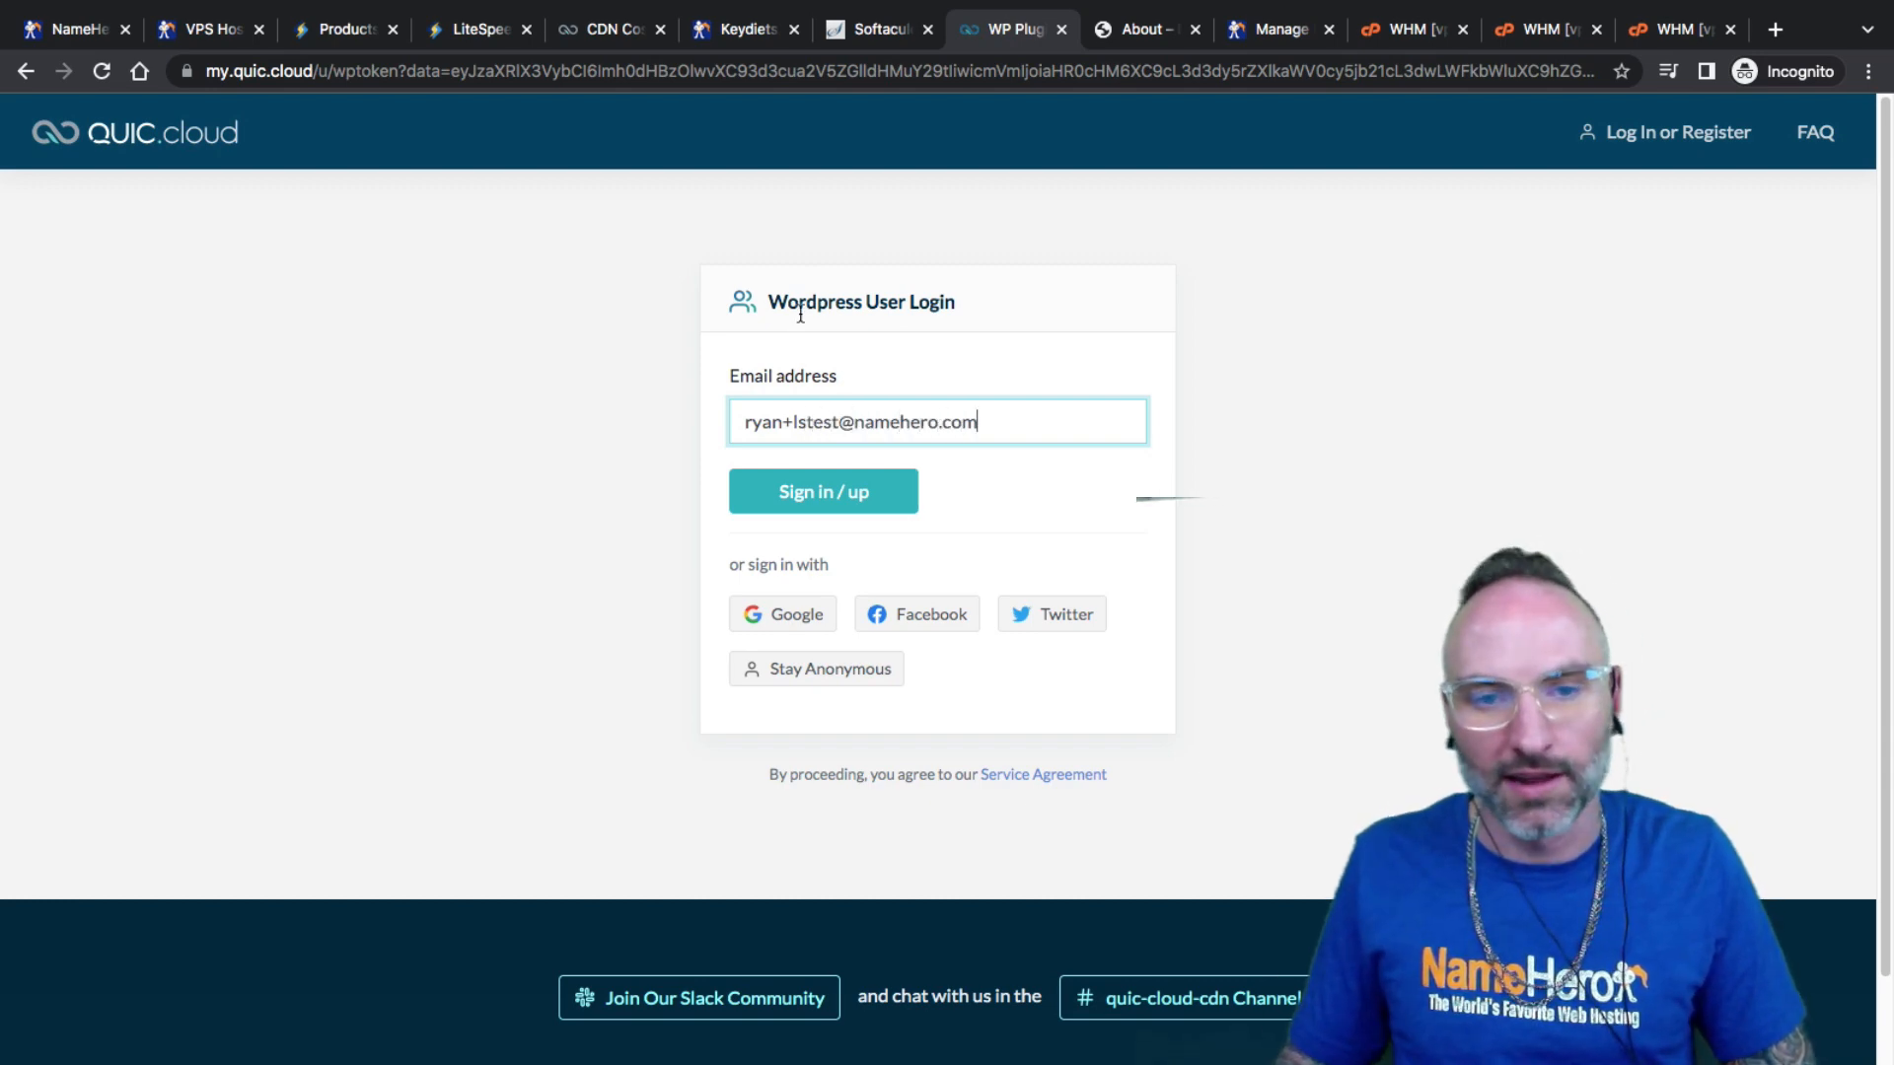
click(965, 302)
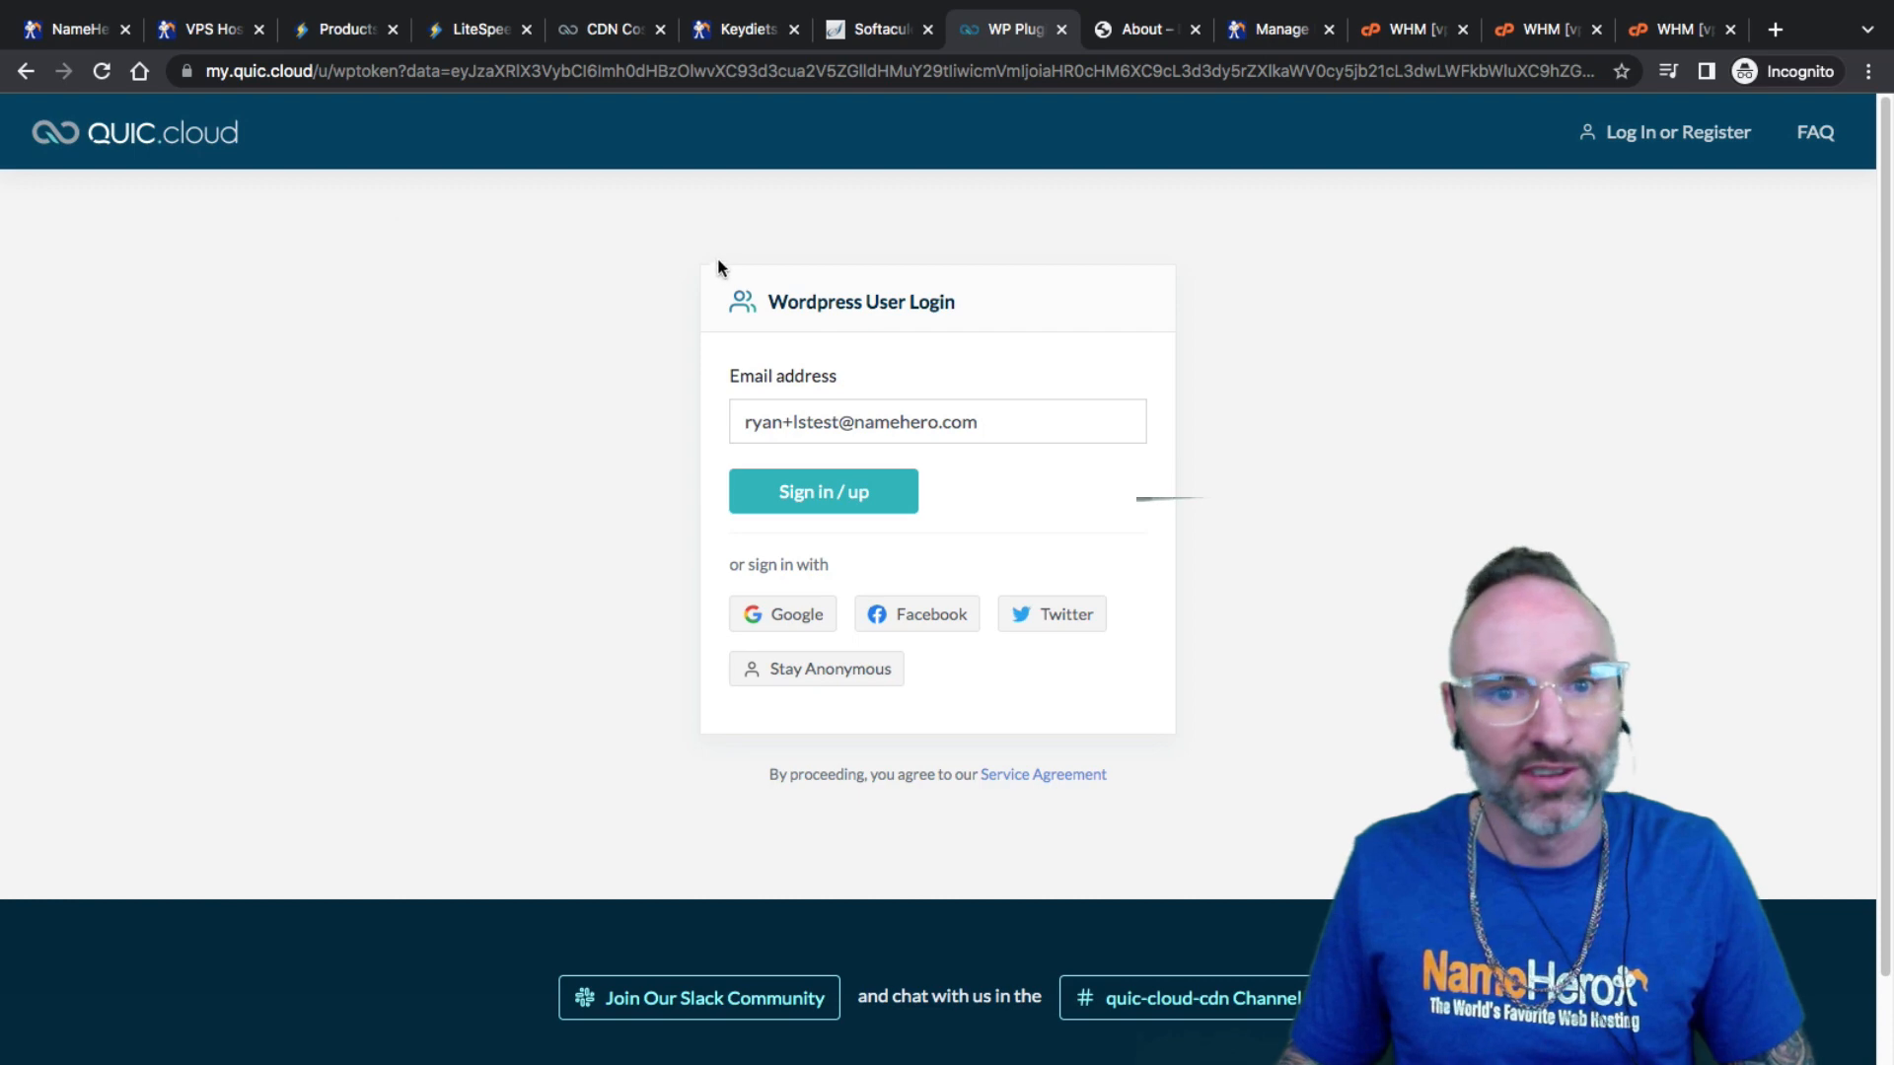
click(746, 404)
key(ctrl+a)
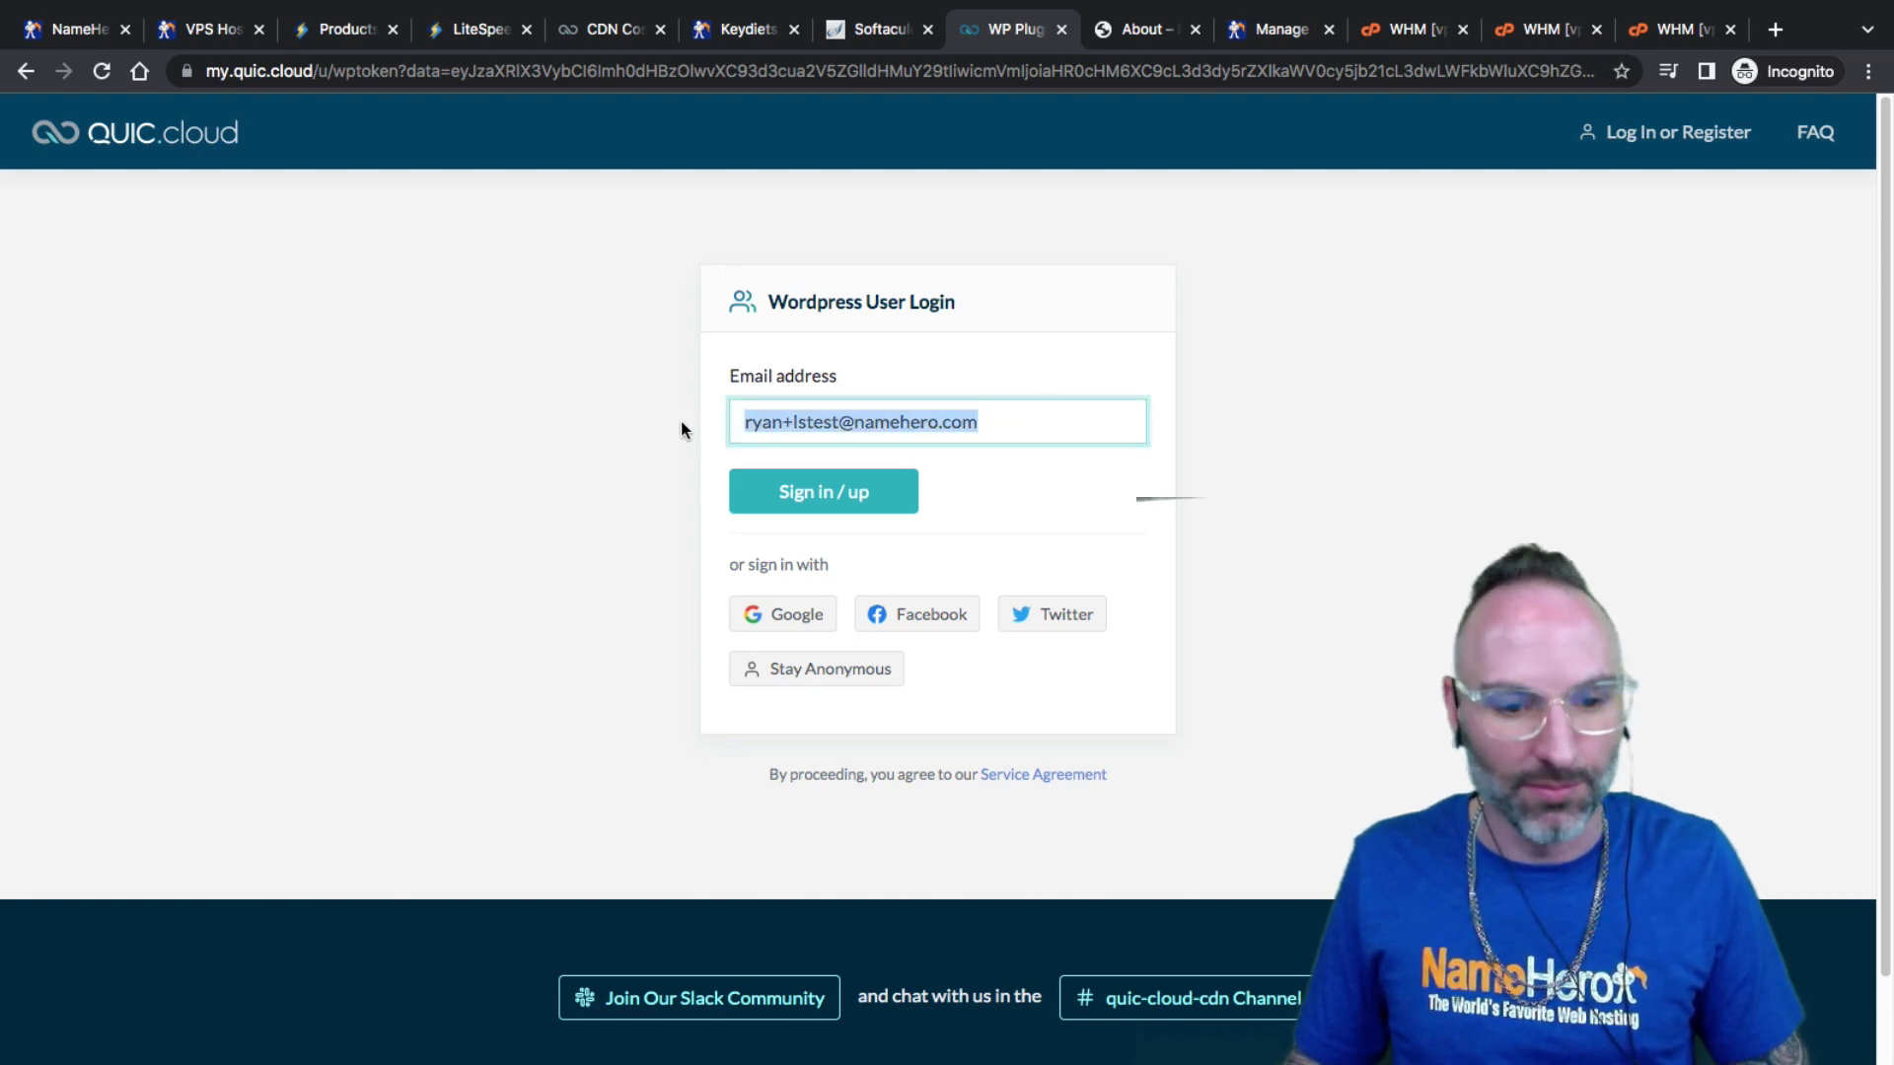
key(super+Tab)
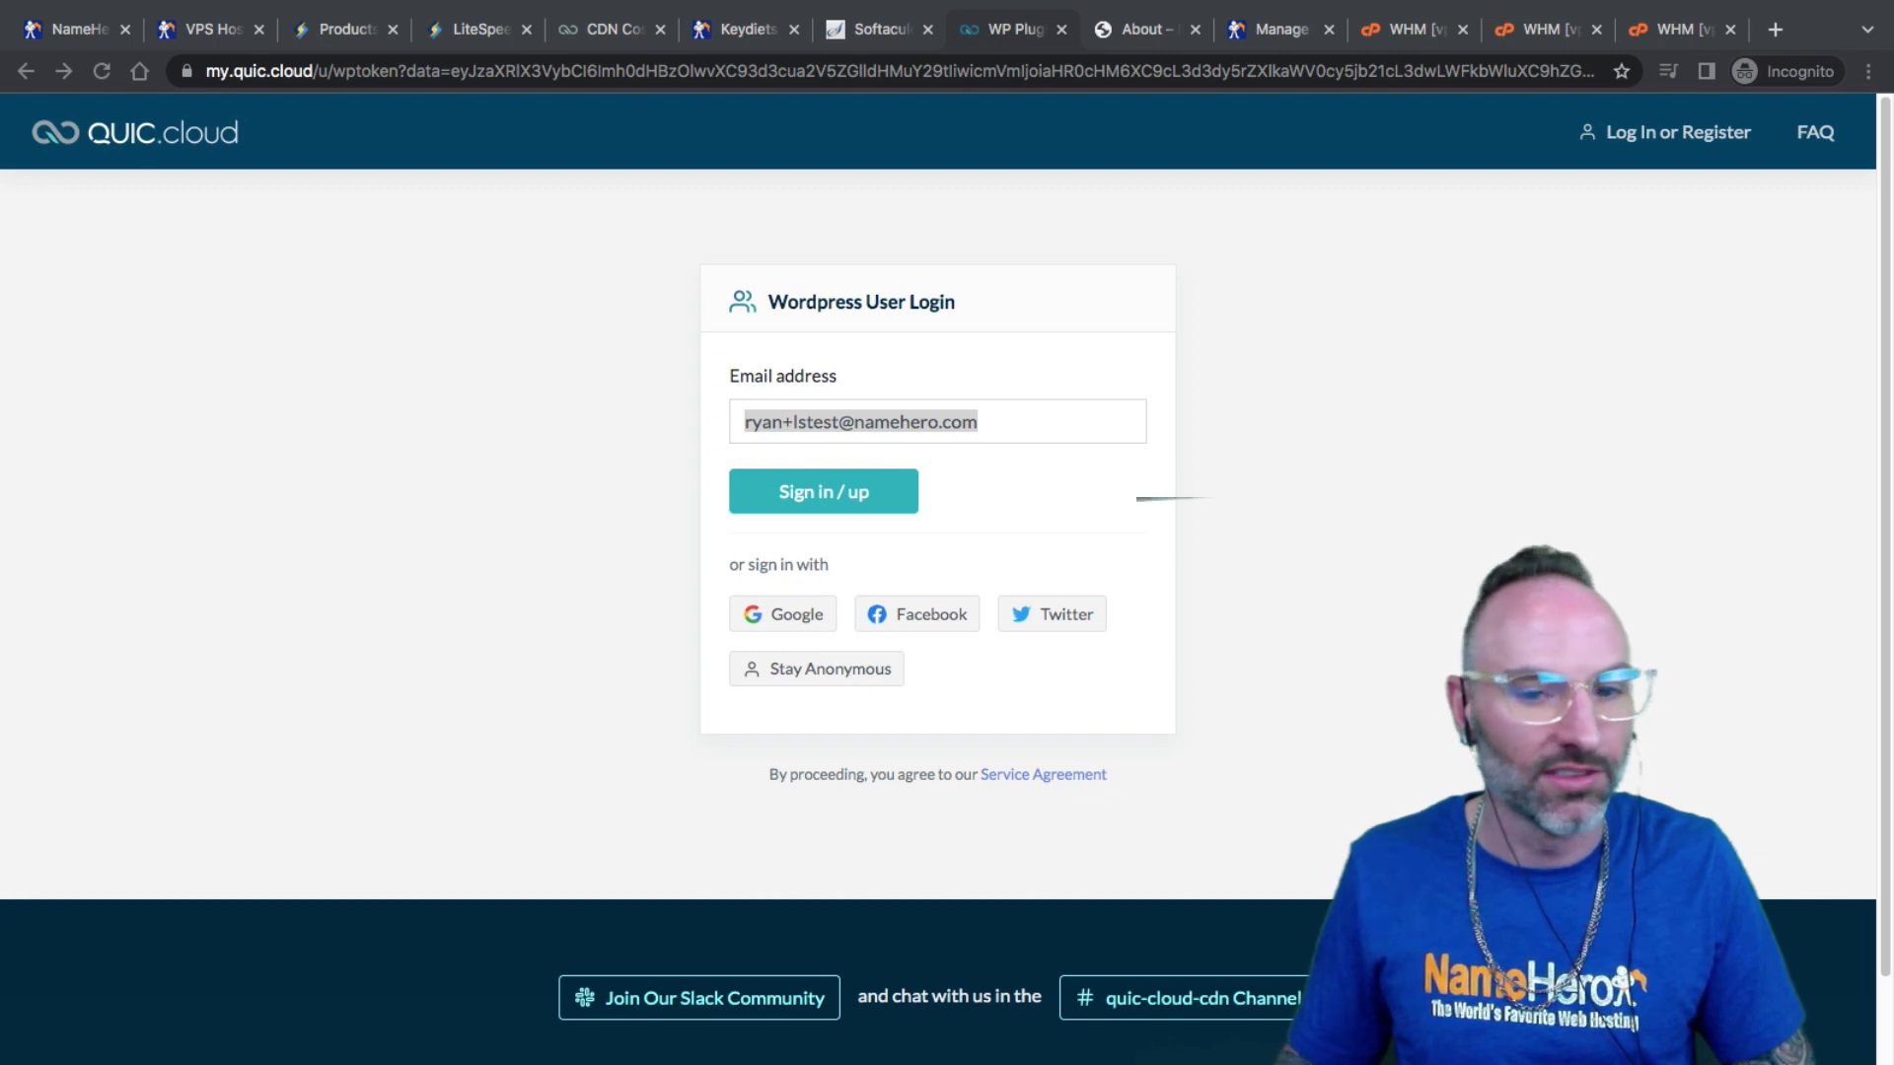
click(845, 491)
Paste the account password, agree to QUIC.cloud's Service Agreement and register the new account
click(867, 568)
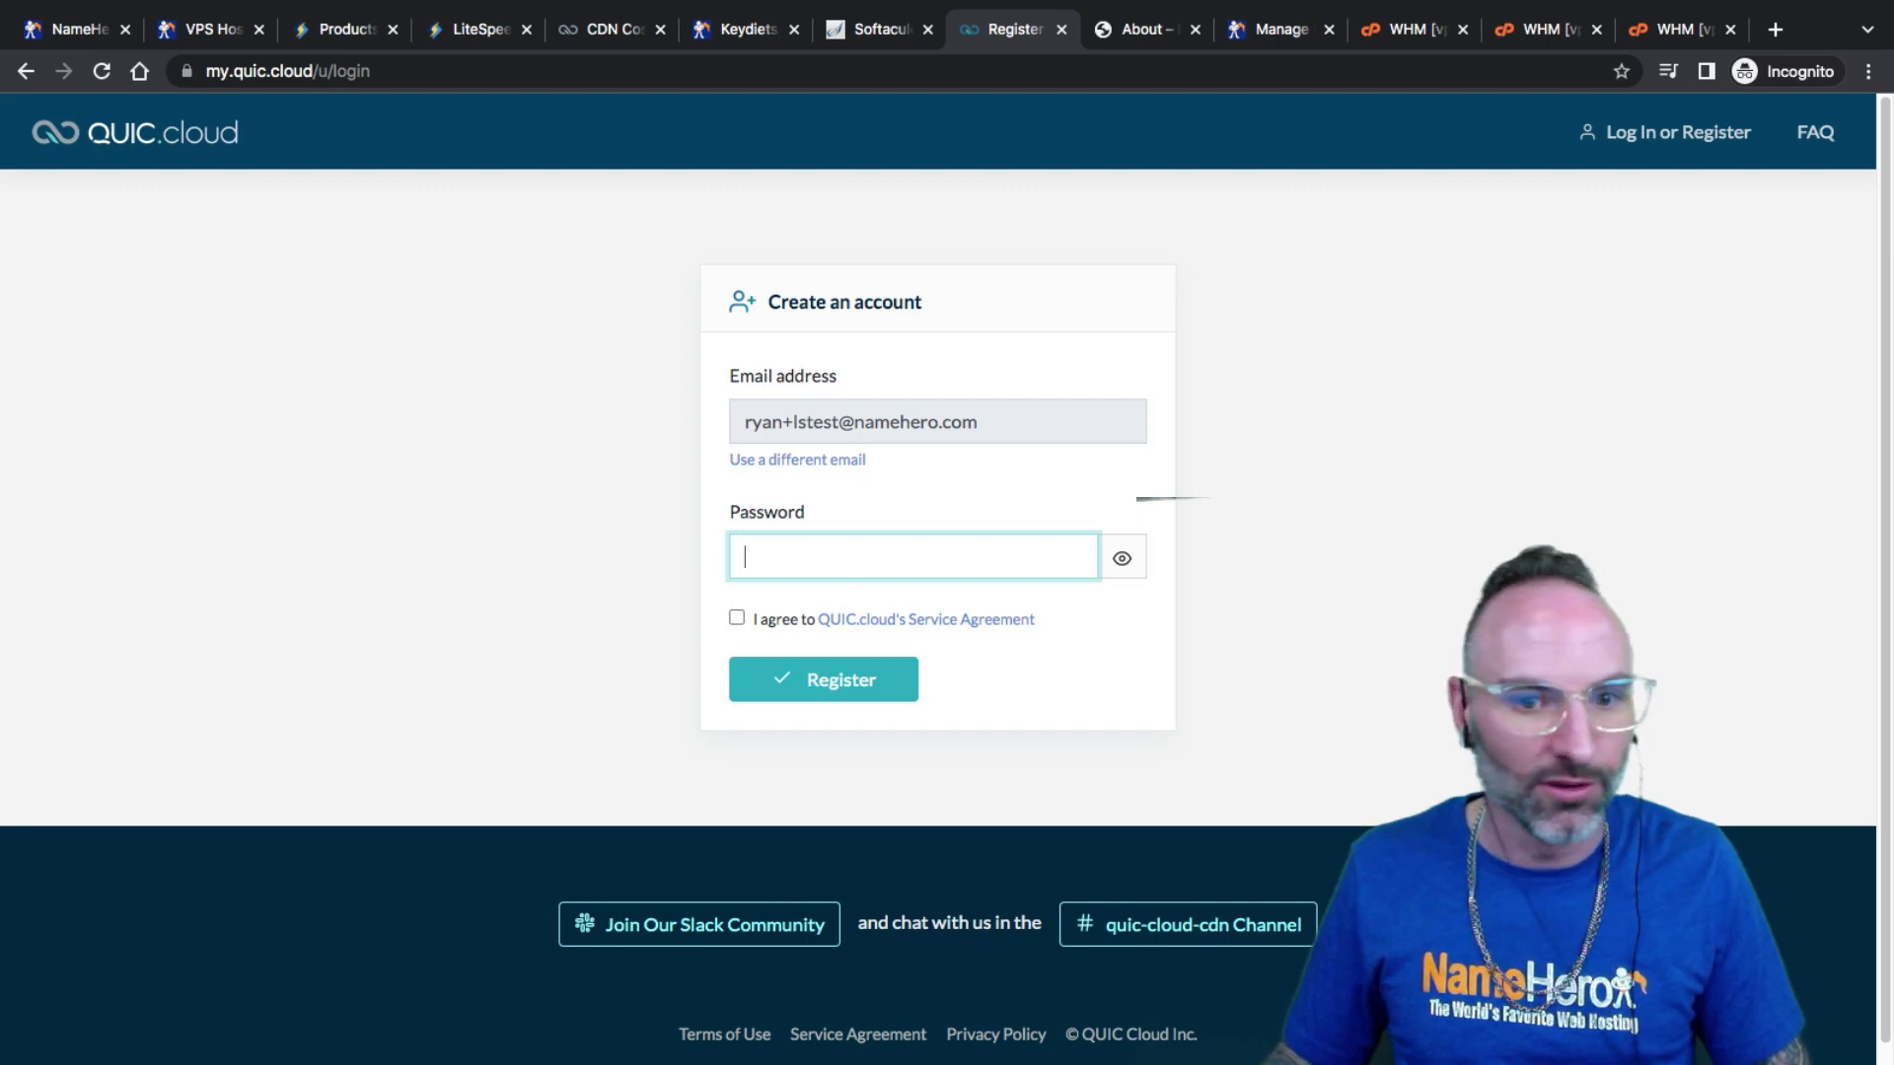
key(super+Tab)
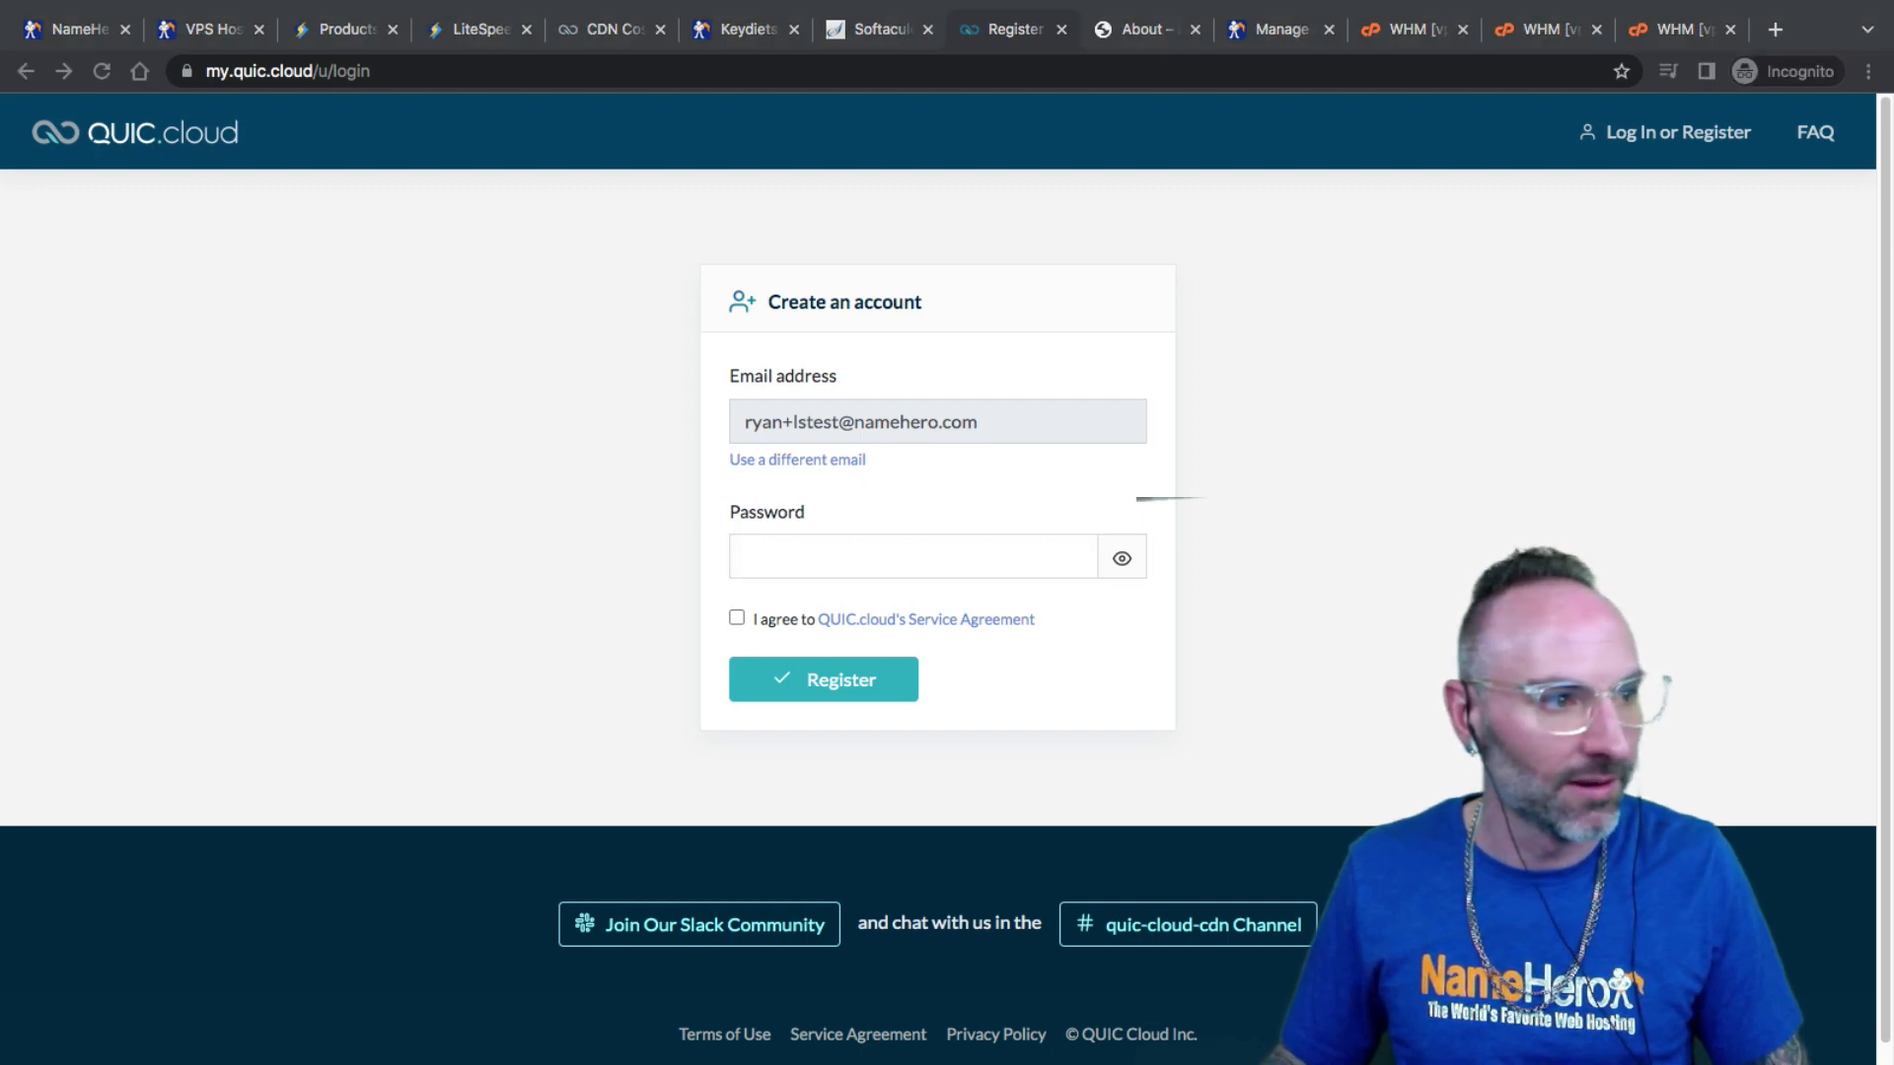
click(848, 545)
key(super+v)
click(721, 589)
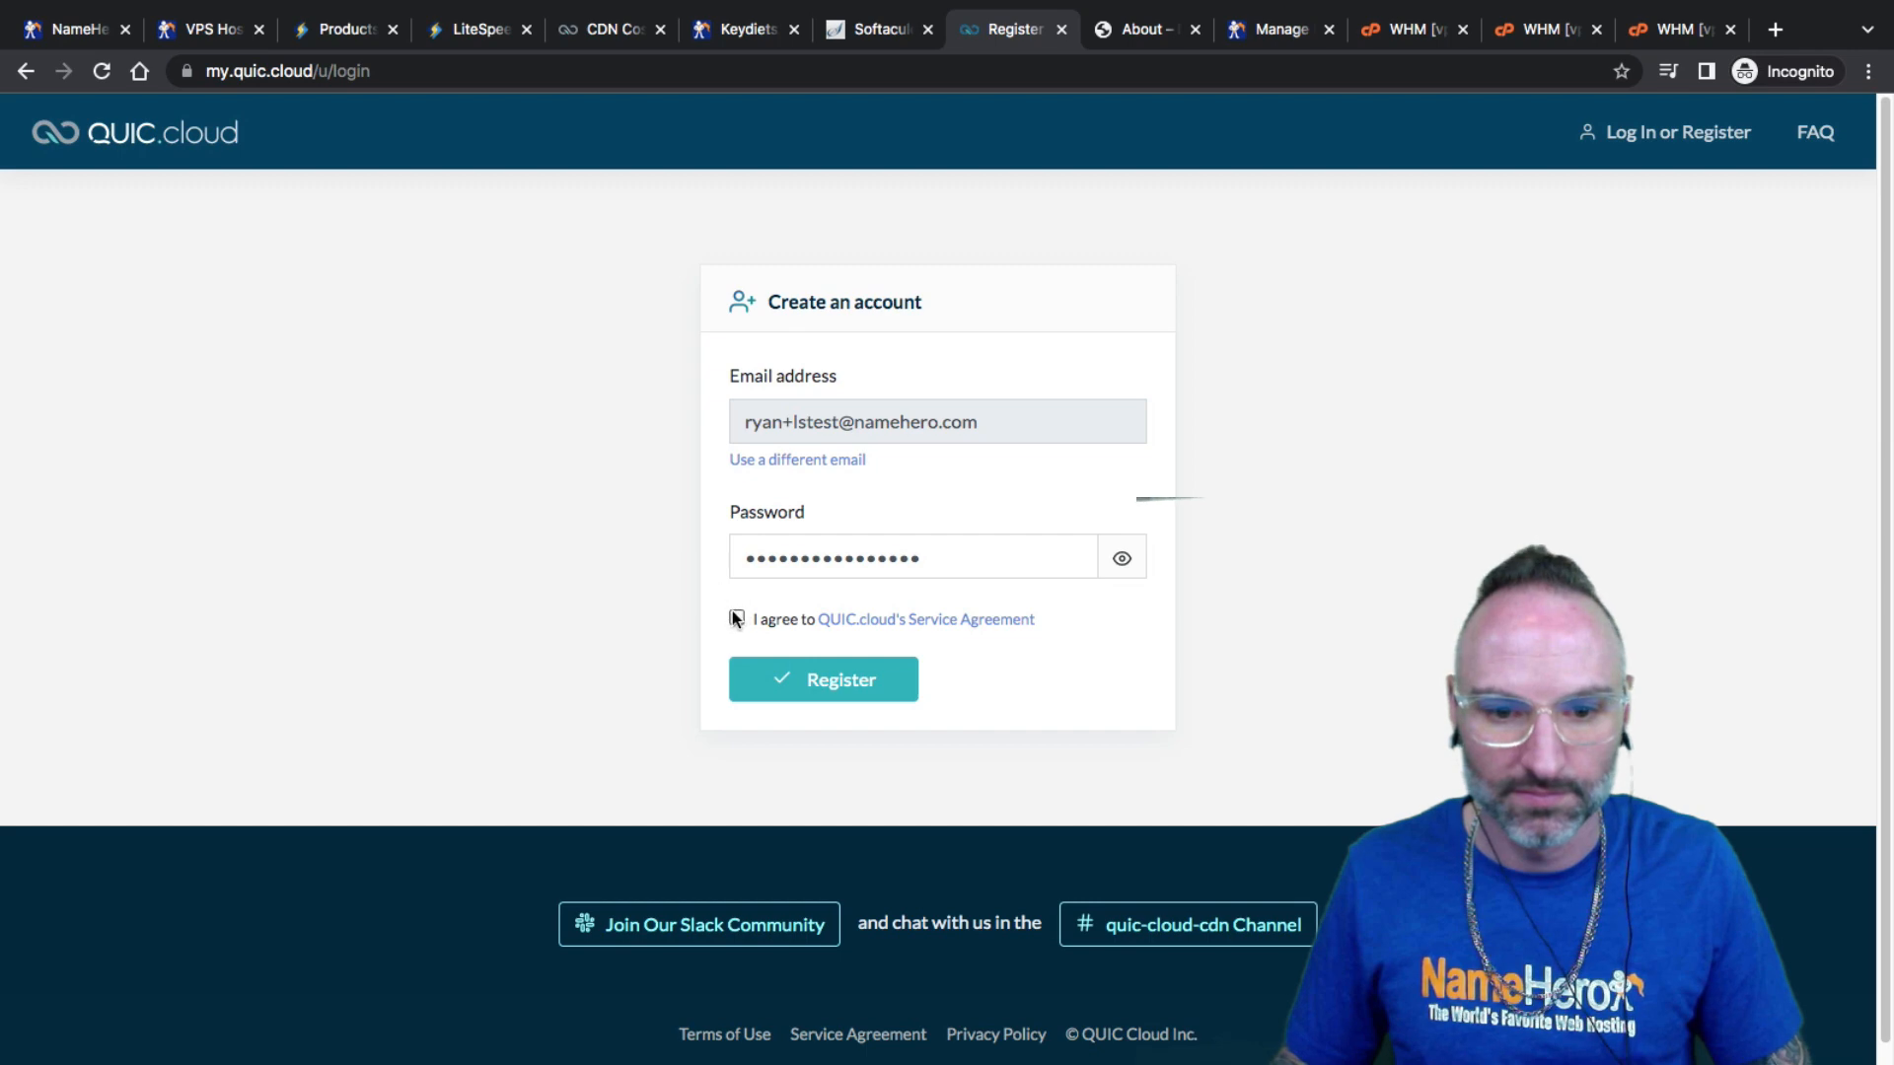
click(735, 619)
click(824, 679)
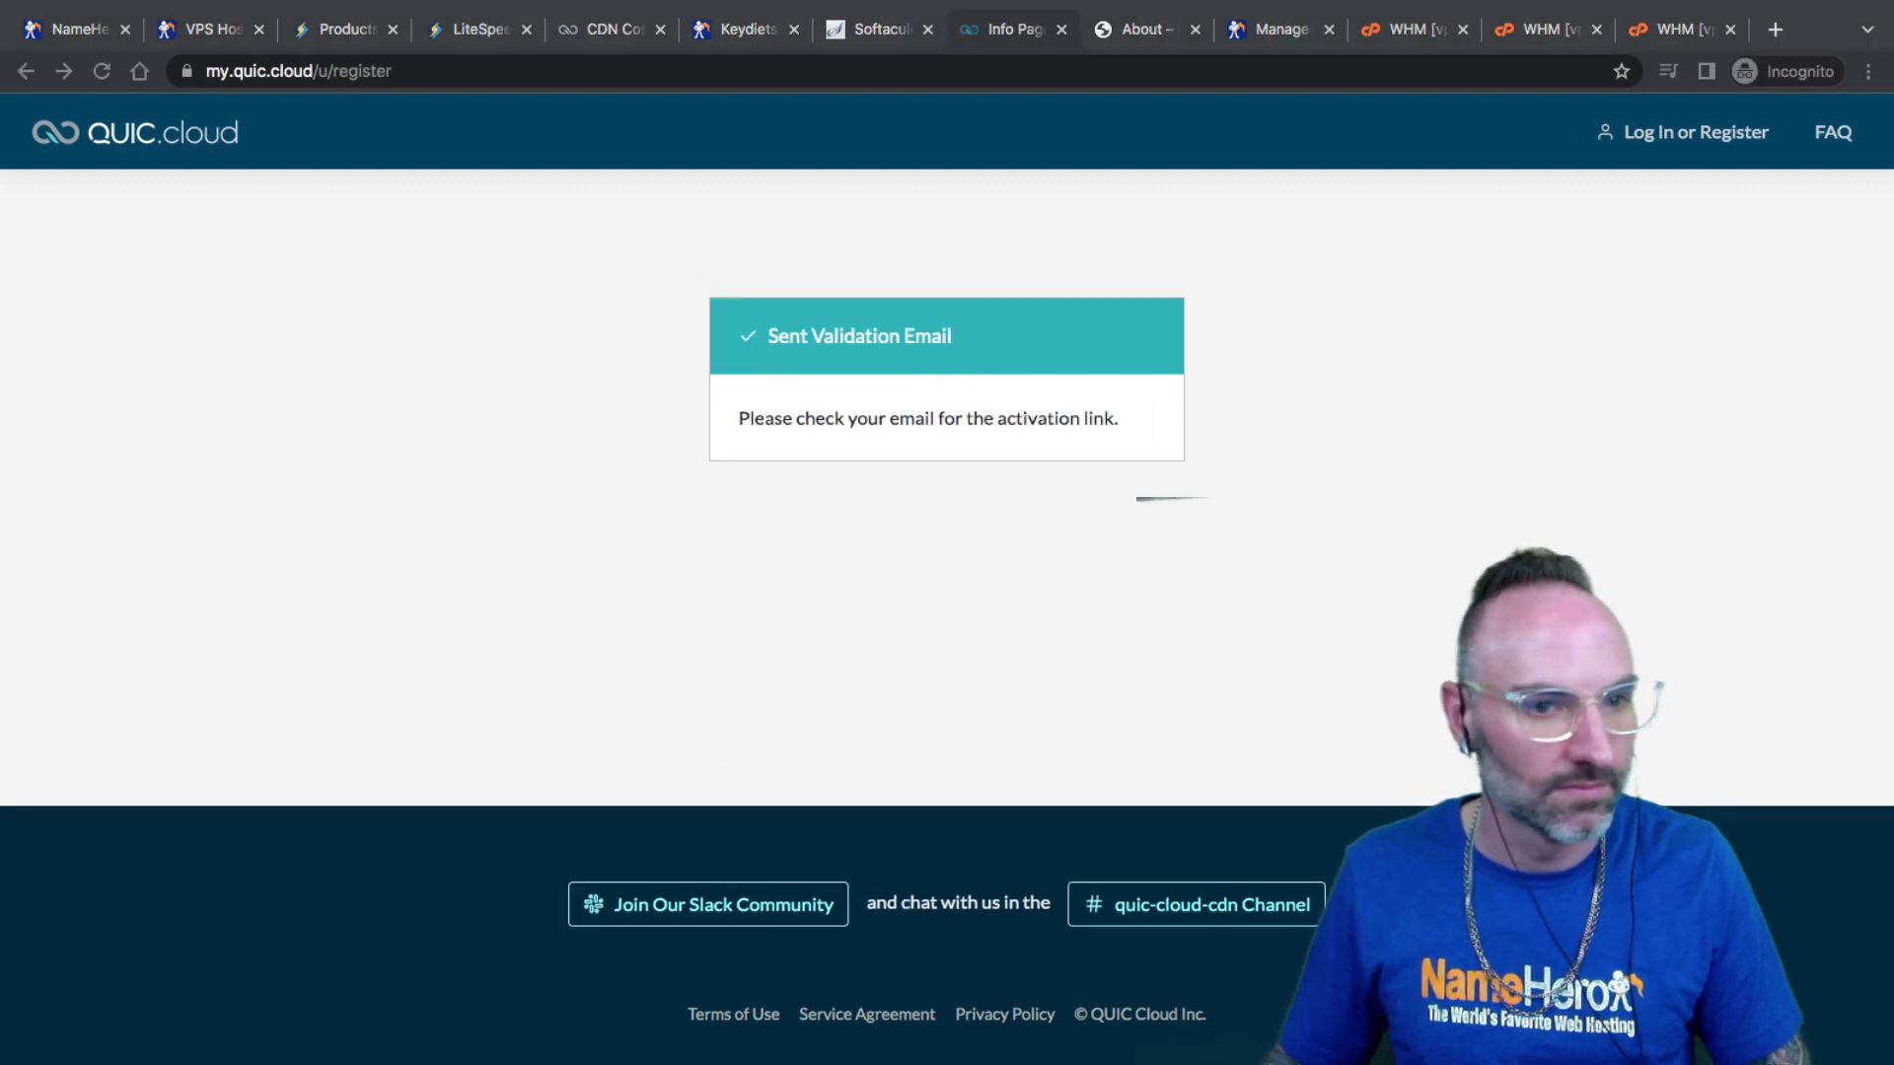
click(1213, 410)
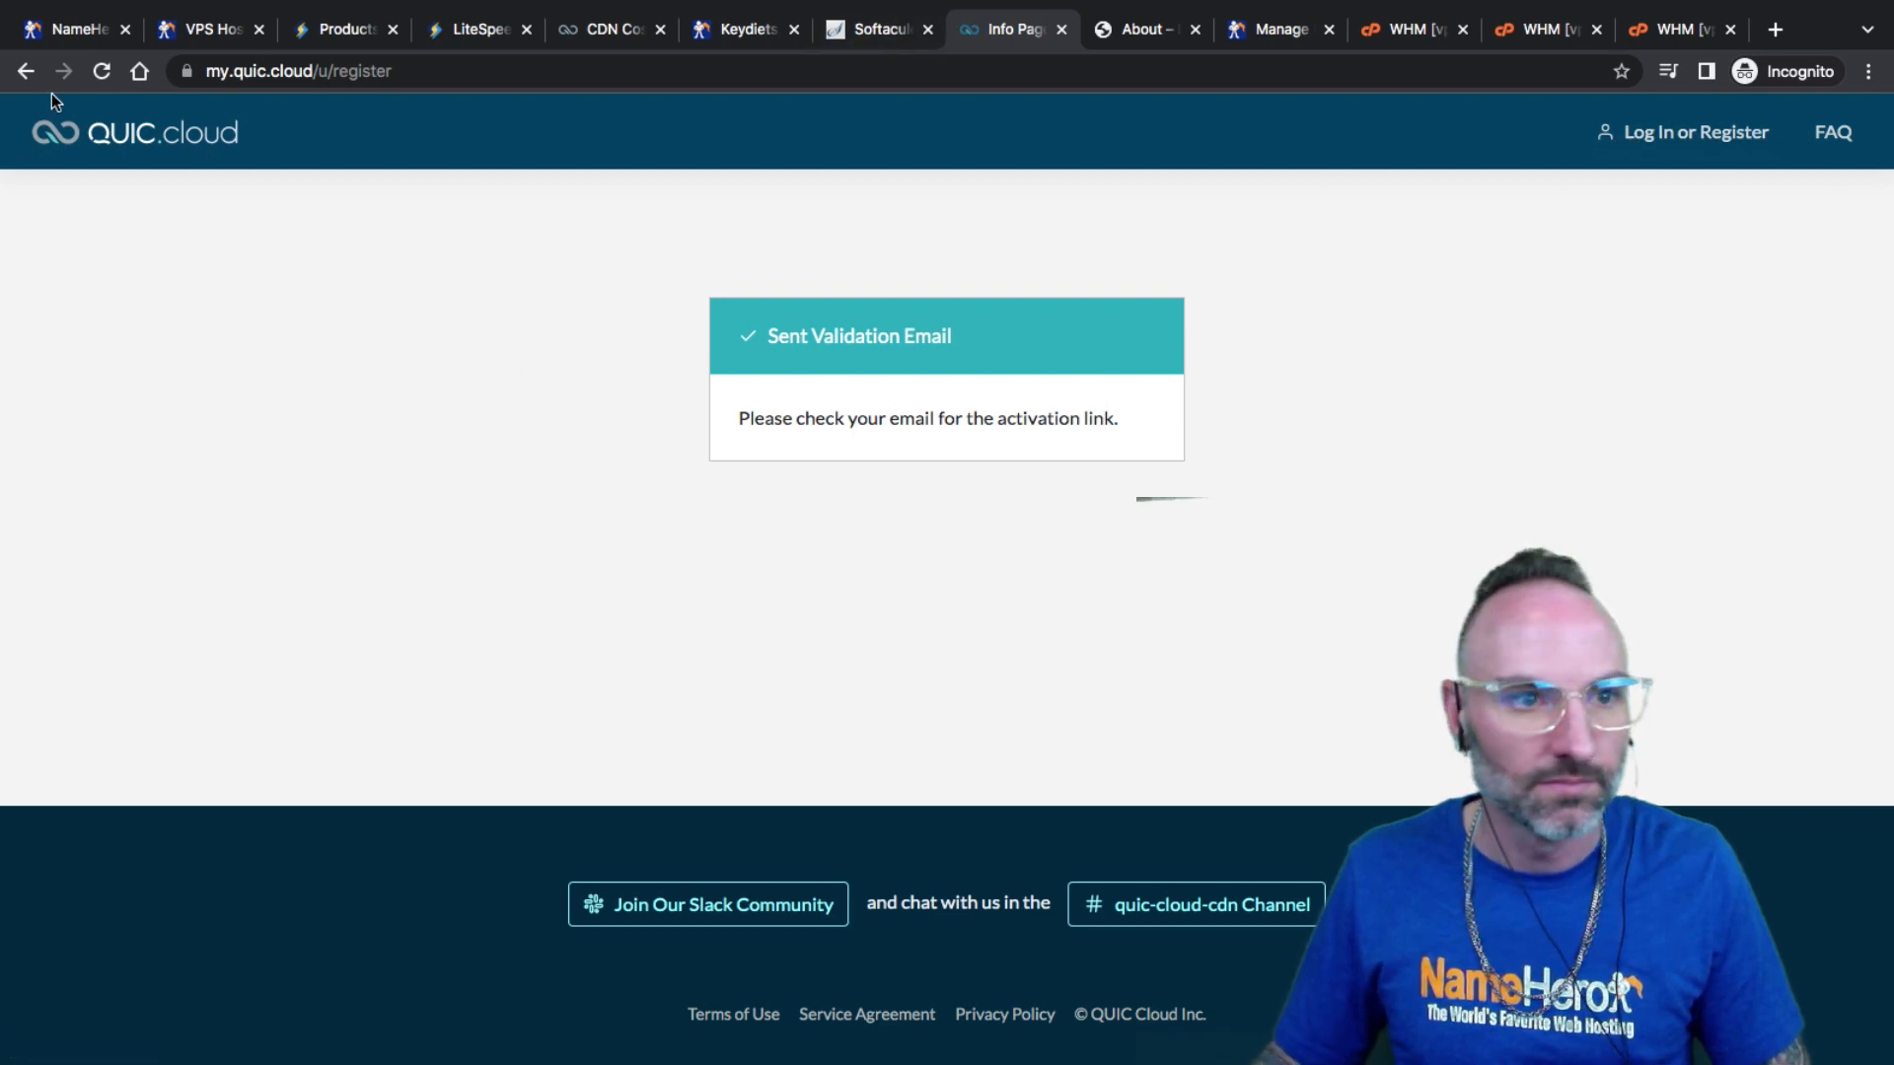
click(873, 29)
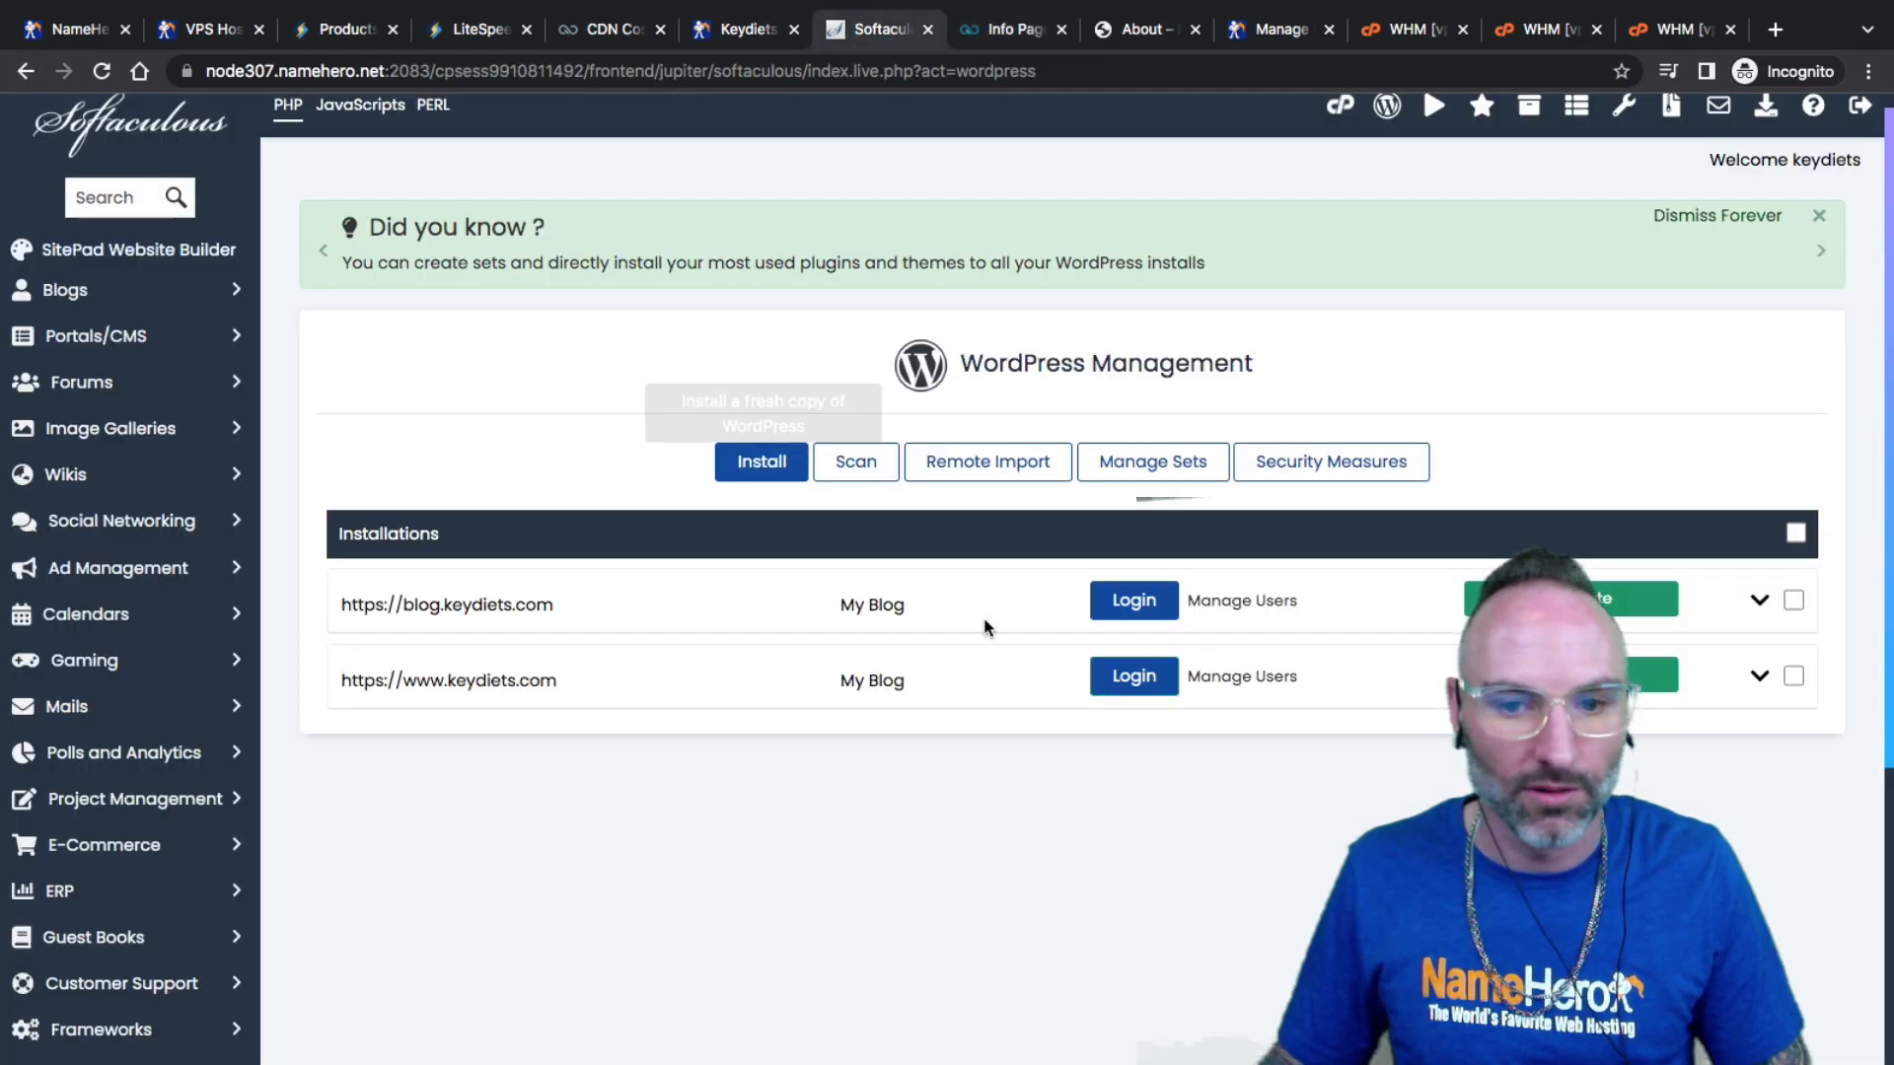
click(1139, 684)
scroll(62, 651, down, 5)
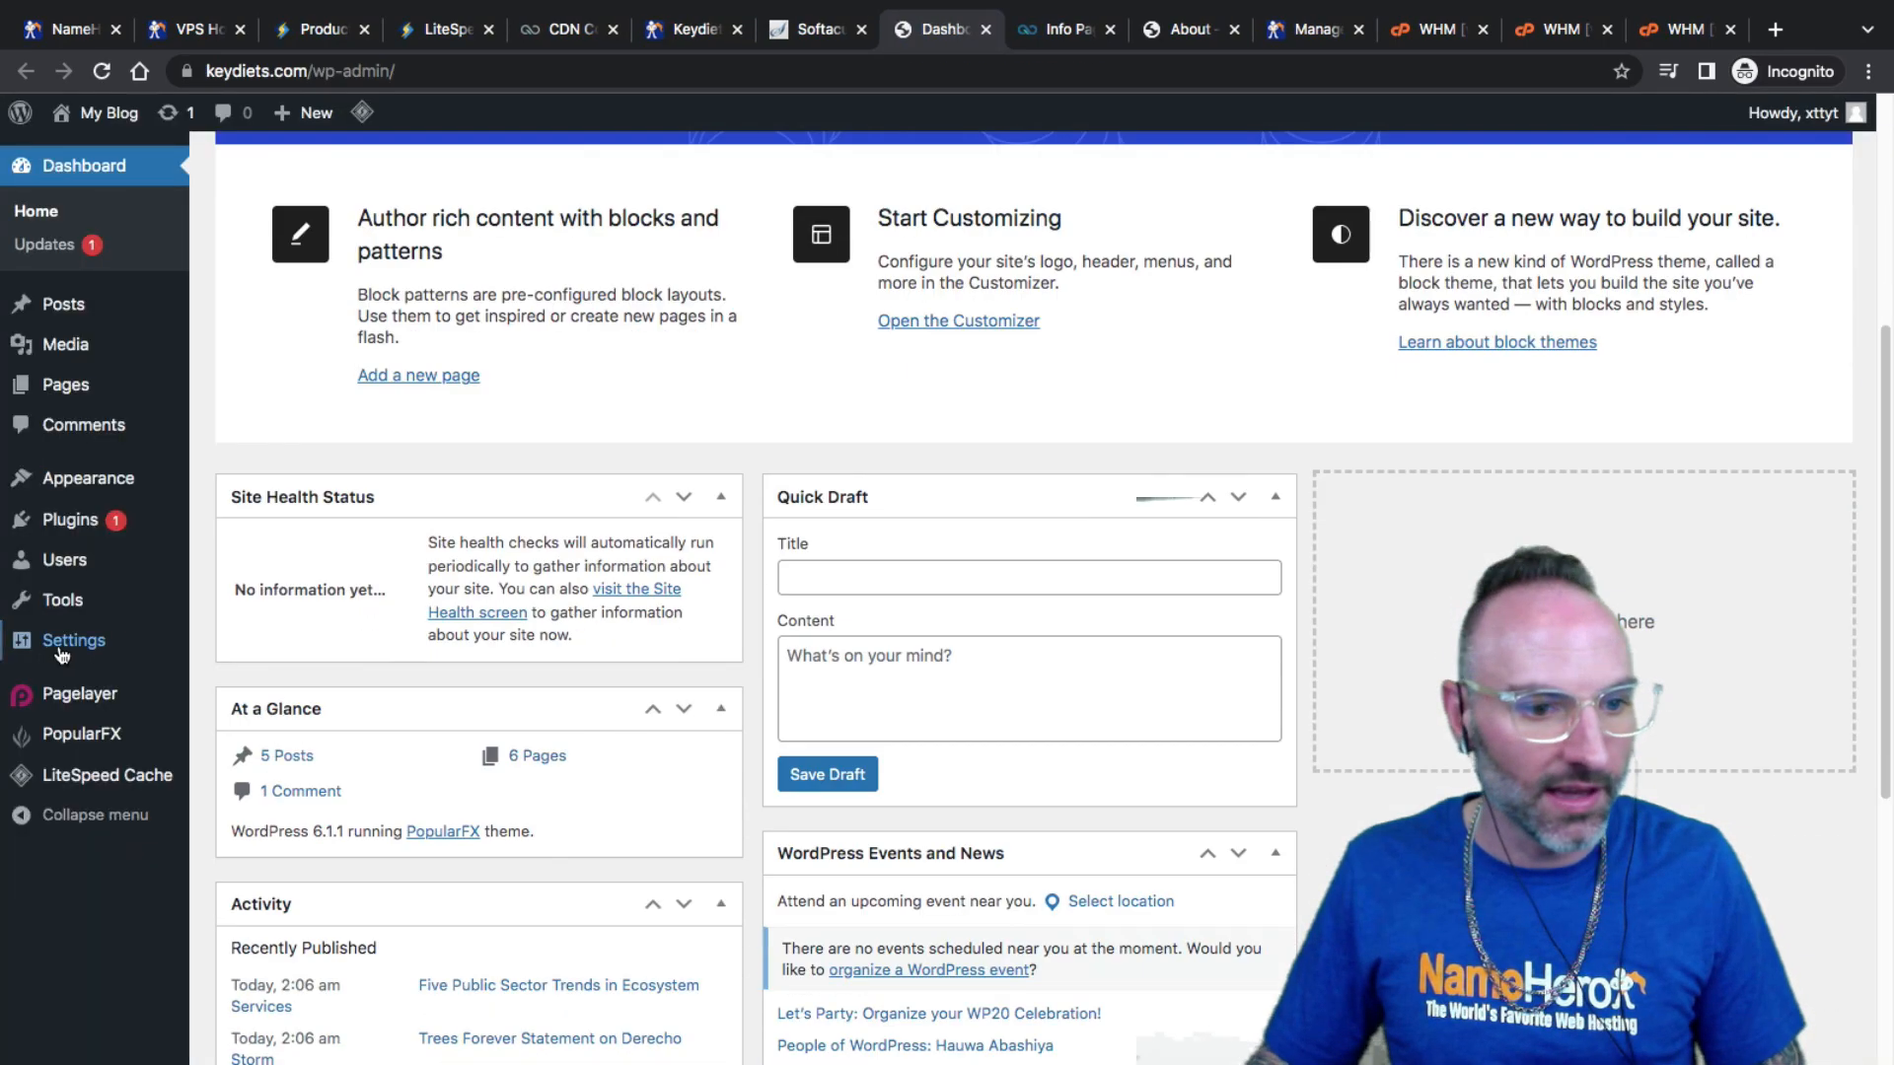
click(268, 702)
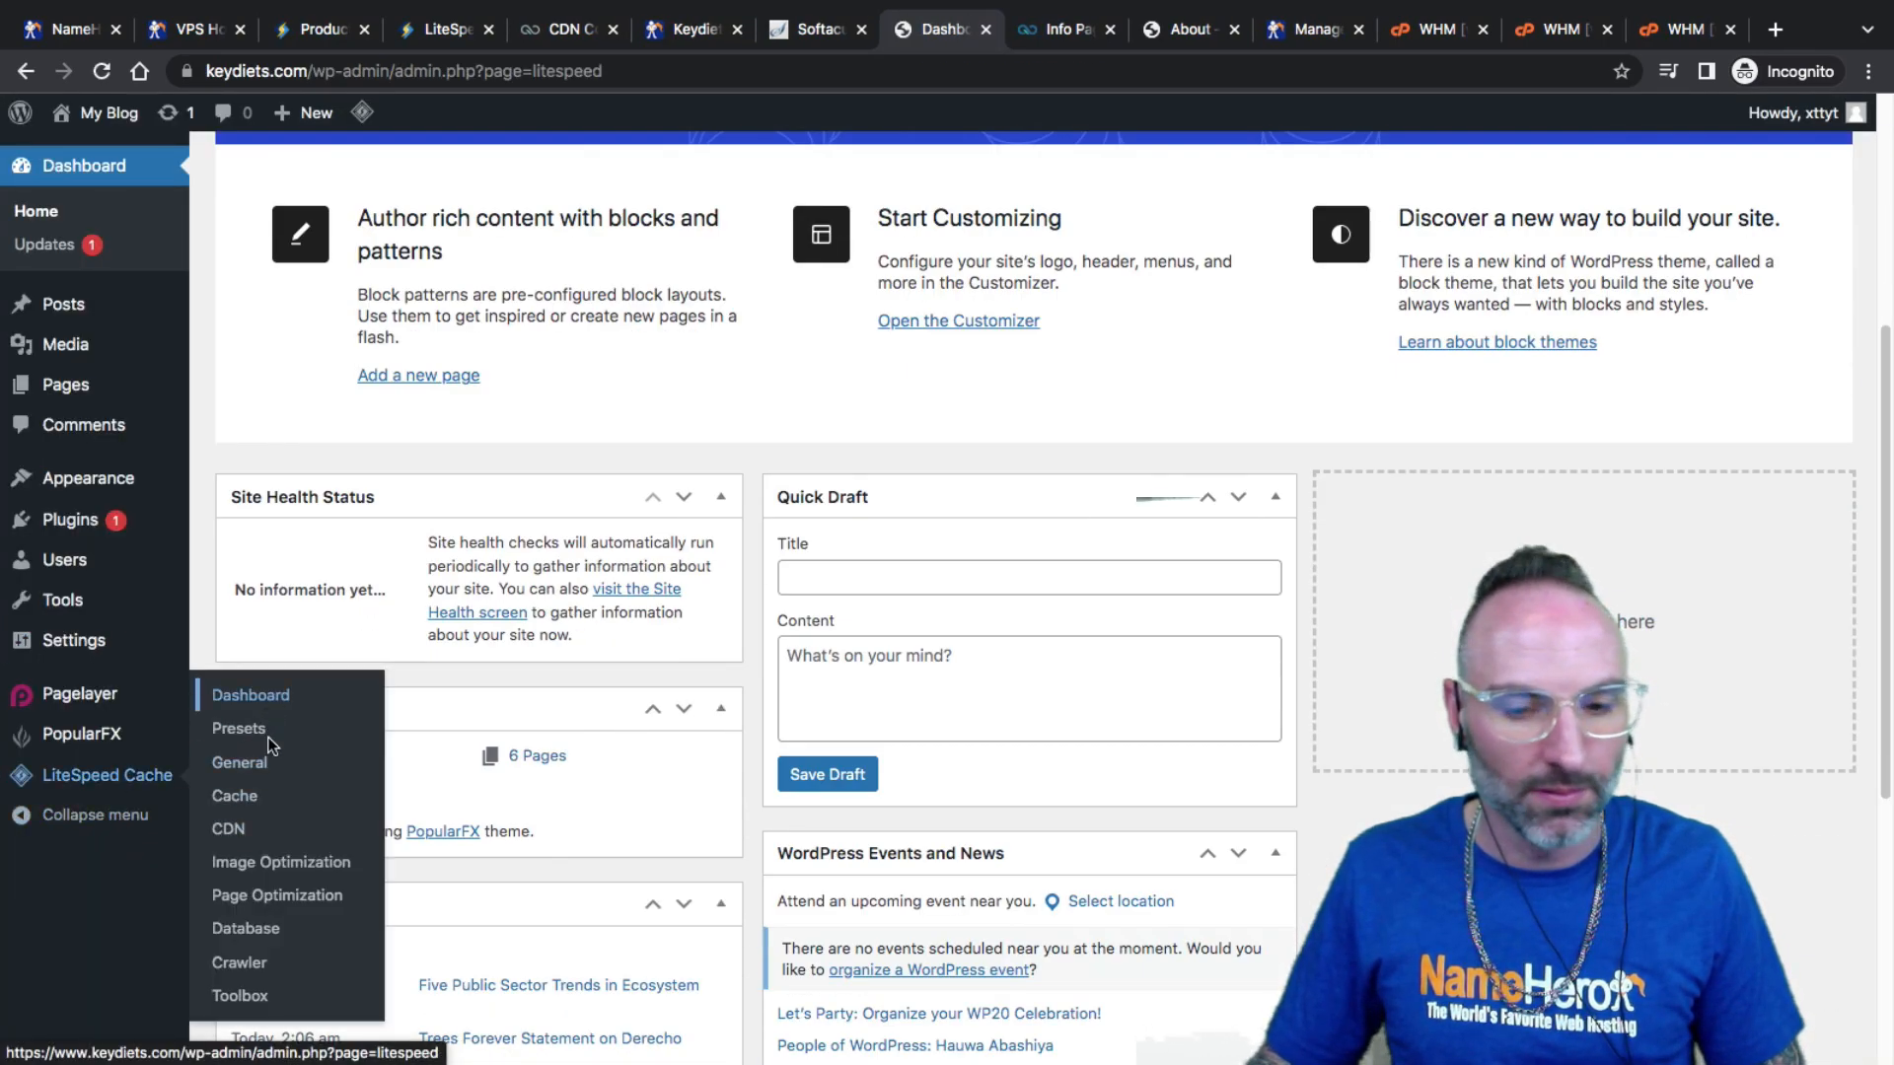
scroll(571, 790, down, 4)
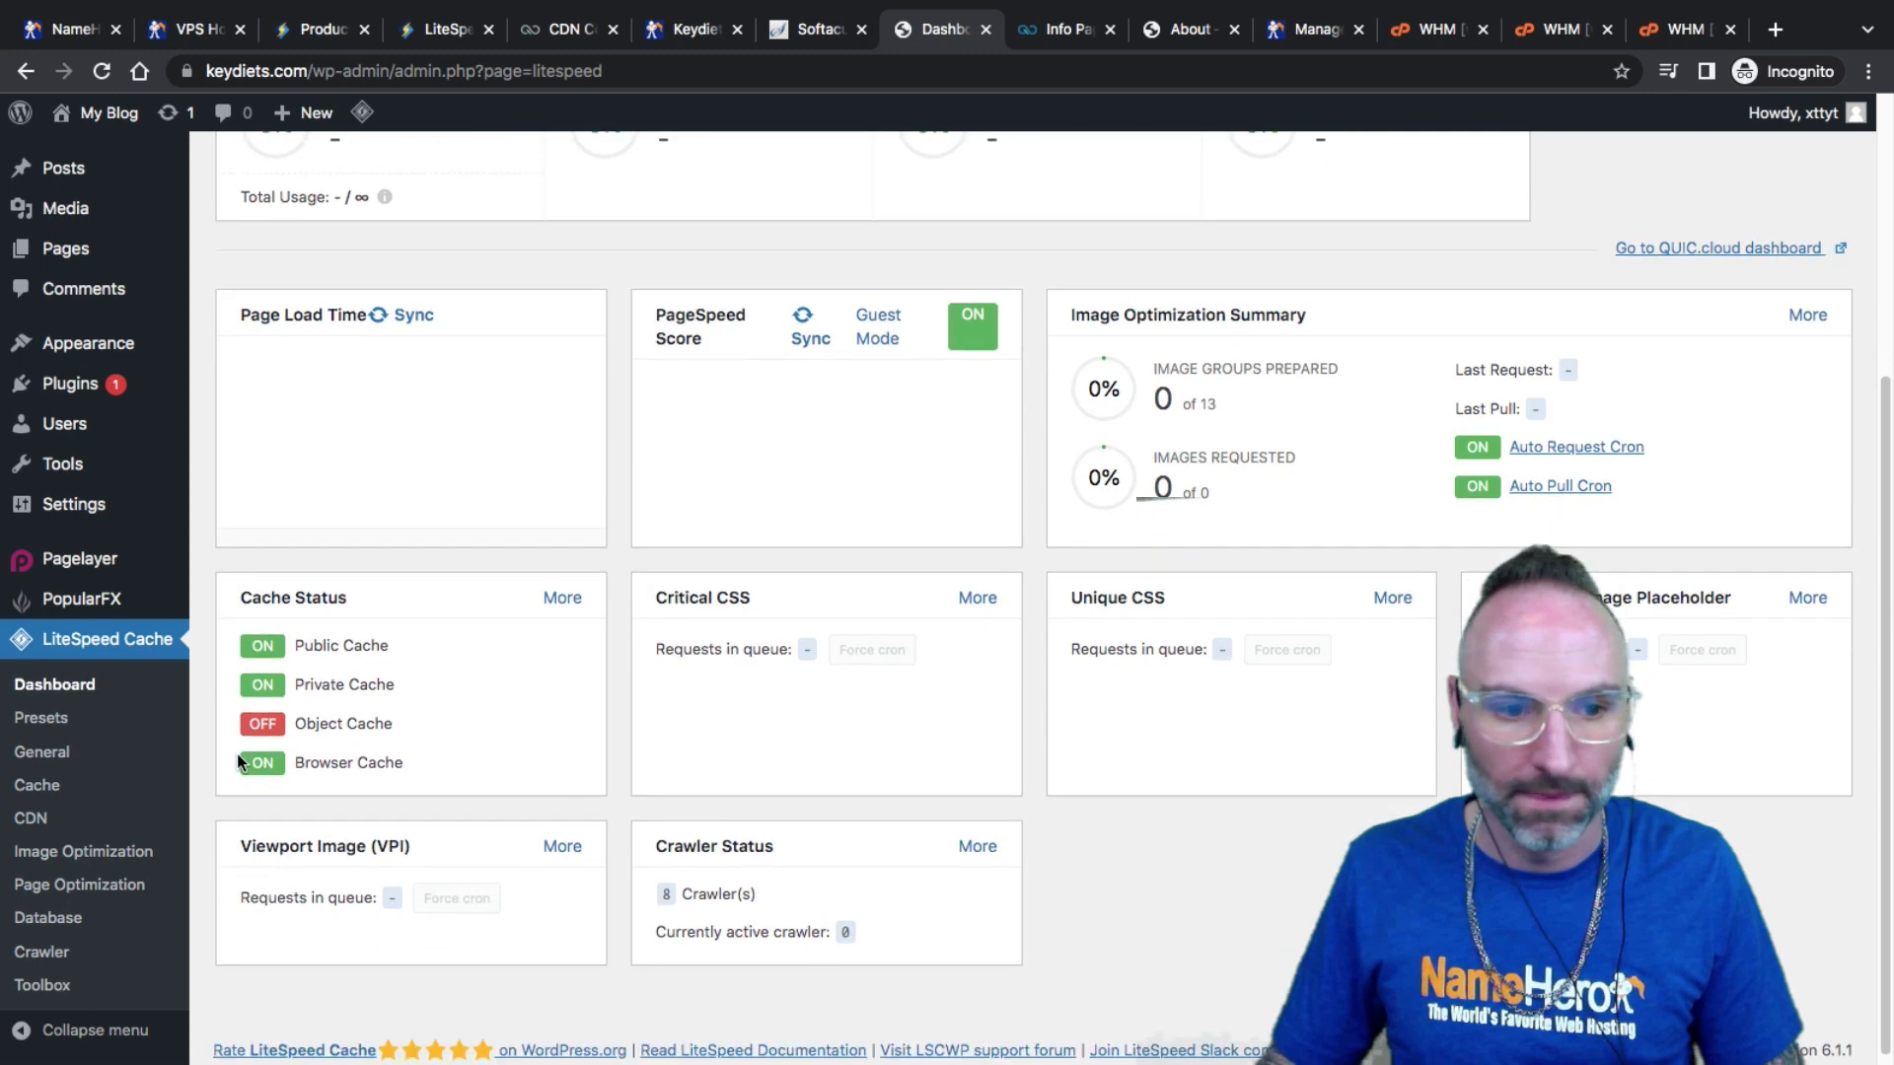
scroll(872, 547, up, 3)
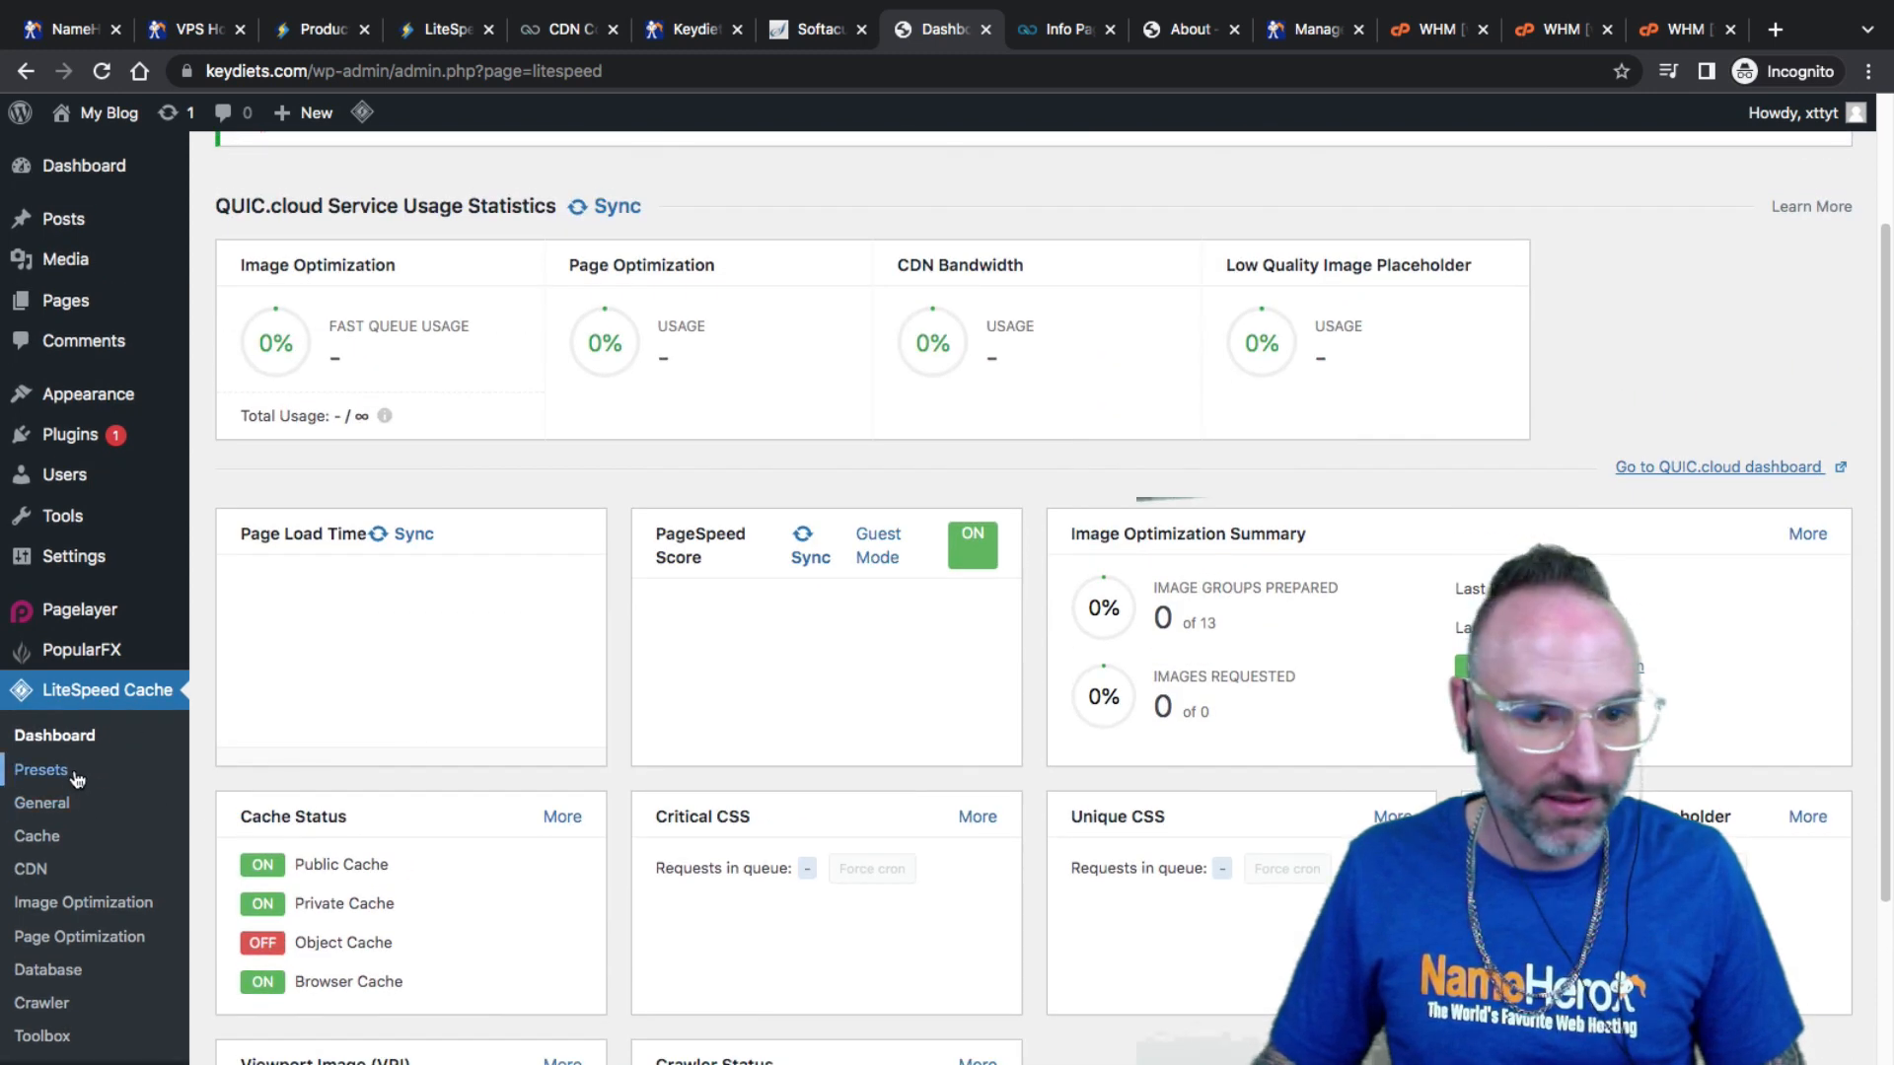
Check the domain key and main domain in the LiteSpeed Cache general settings
click(77, 774)
click(94, 805)
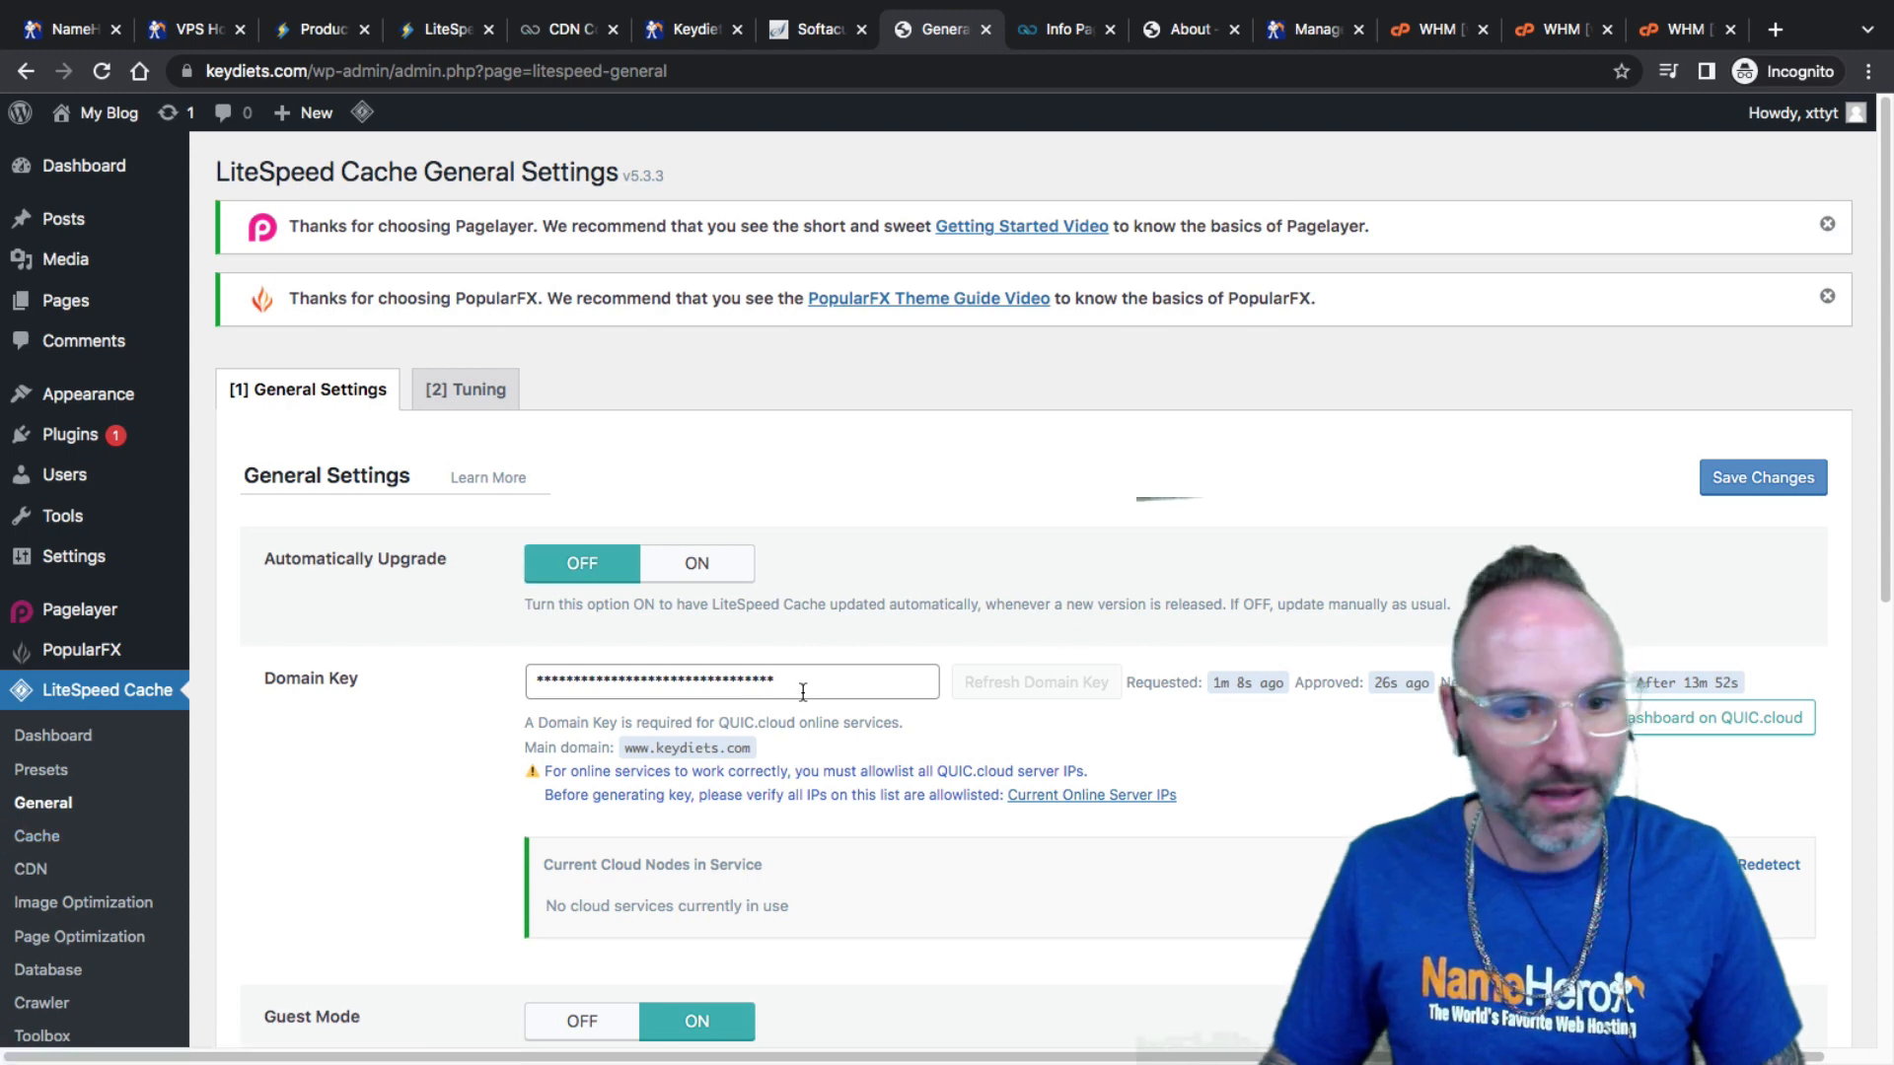
drag(761, 758, 607, 750)
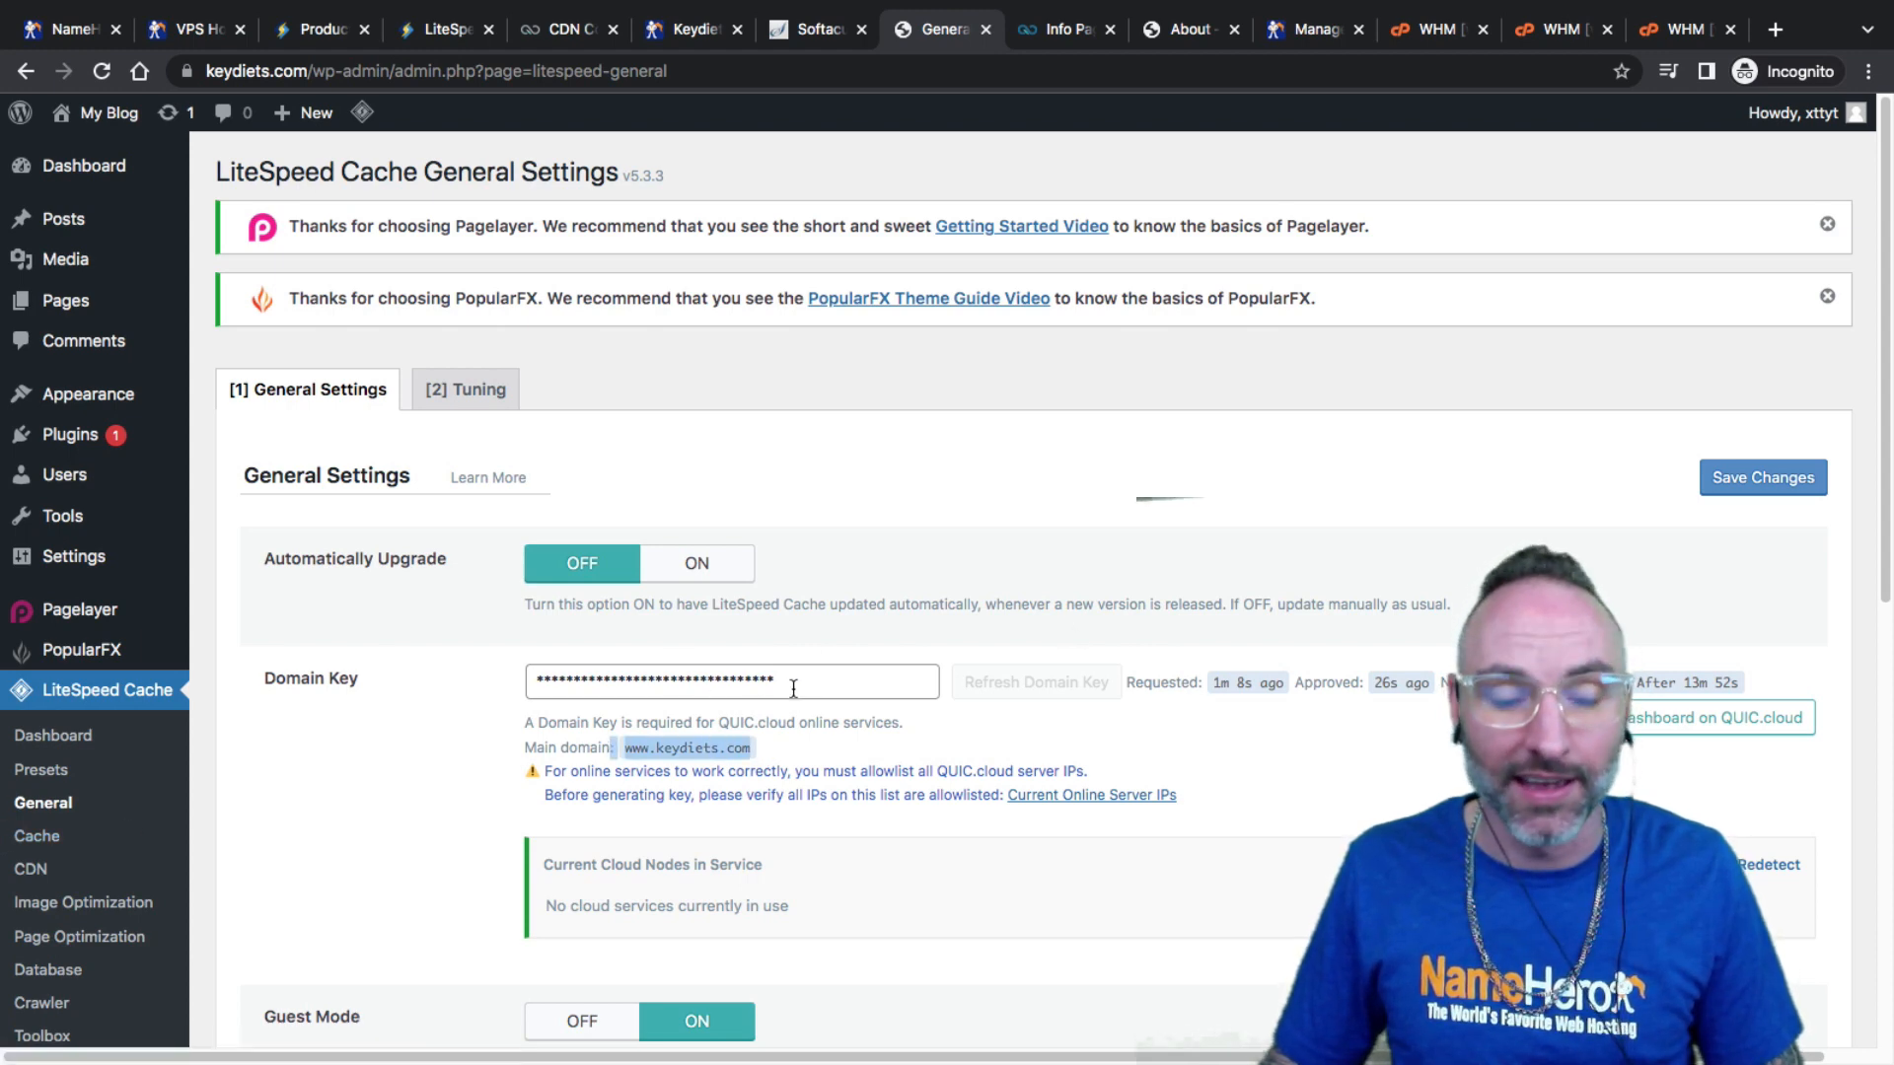
scroll(769, 664, down, 3)
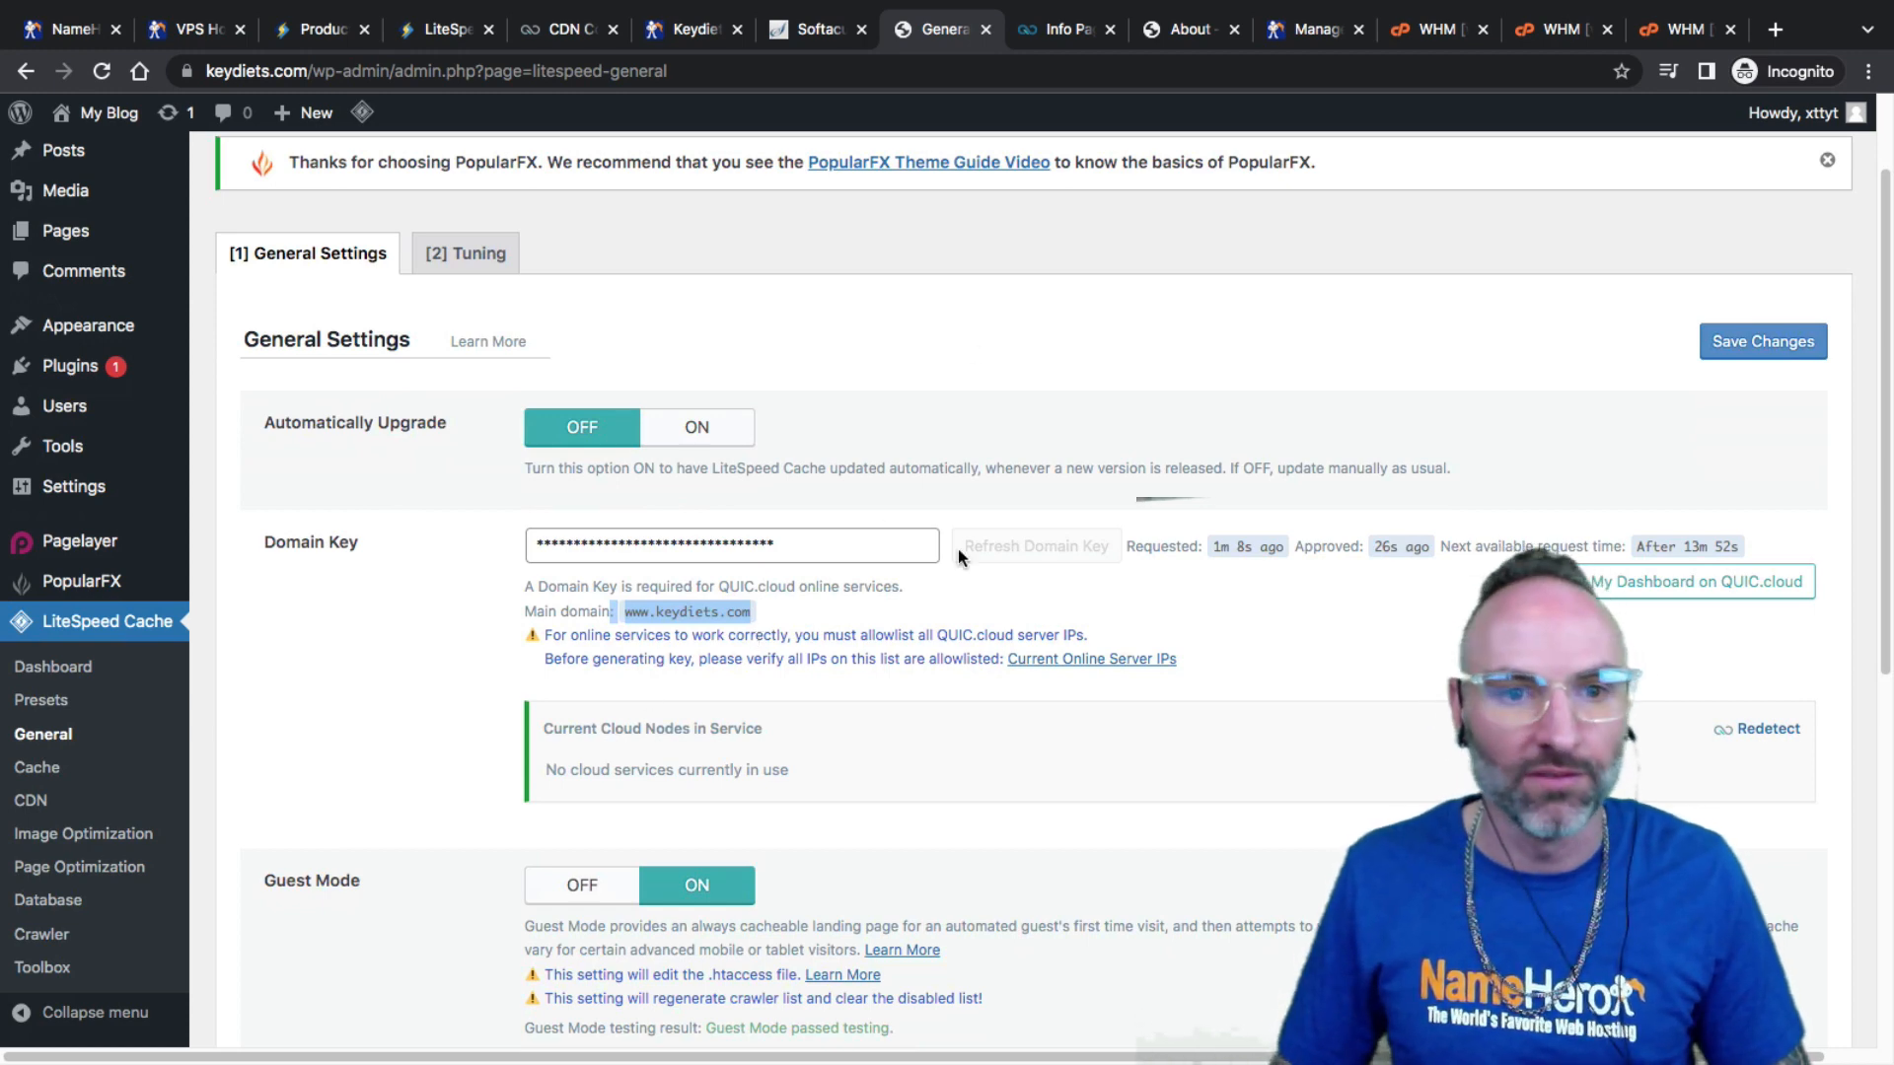
Examine the LiteSpeed Cache dashboard's QUIC.cloud usage statistics, cache status, image optimization summary and crawler status
click(30, 667)
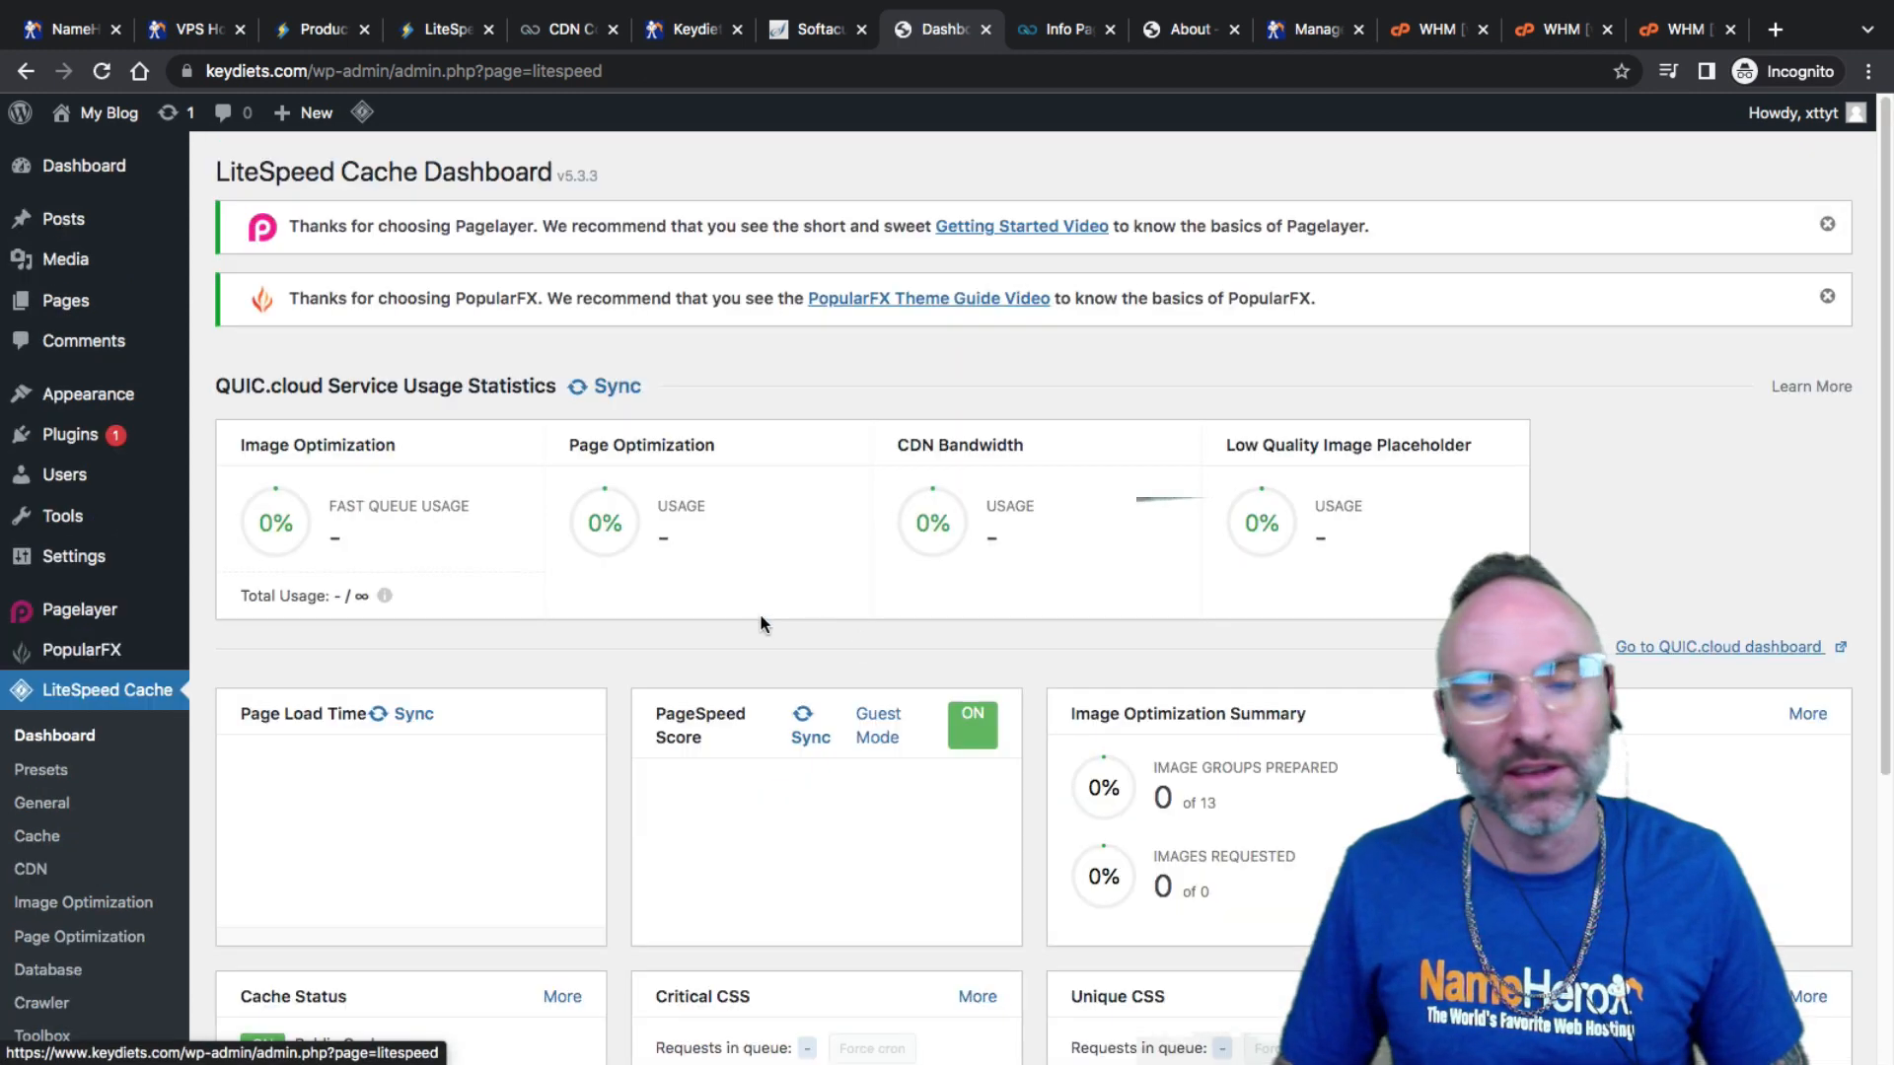
scroll(888, 478, down, 3)
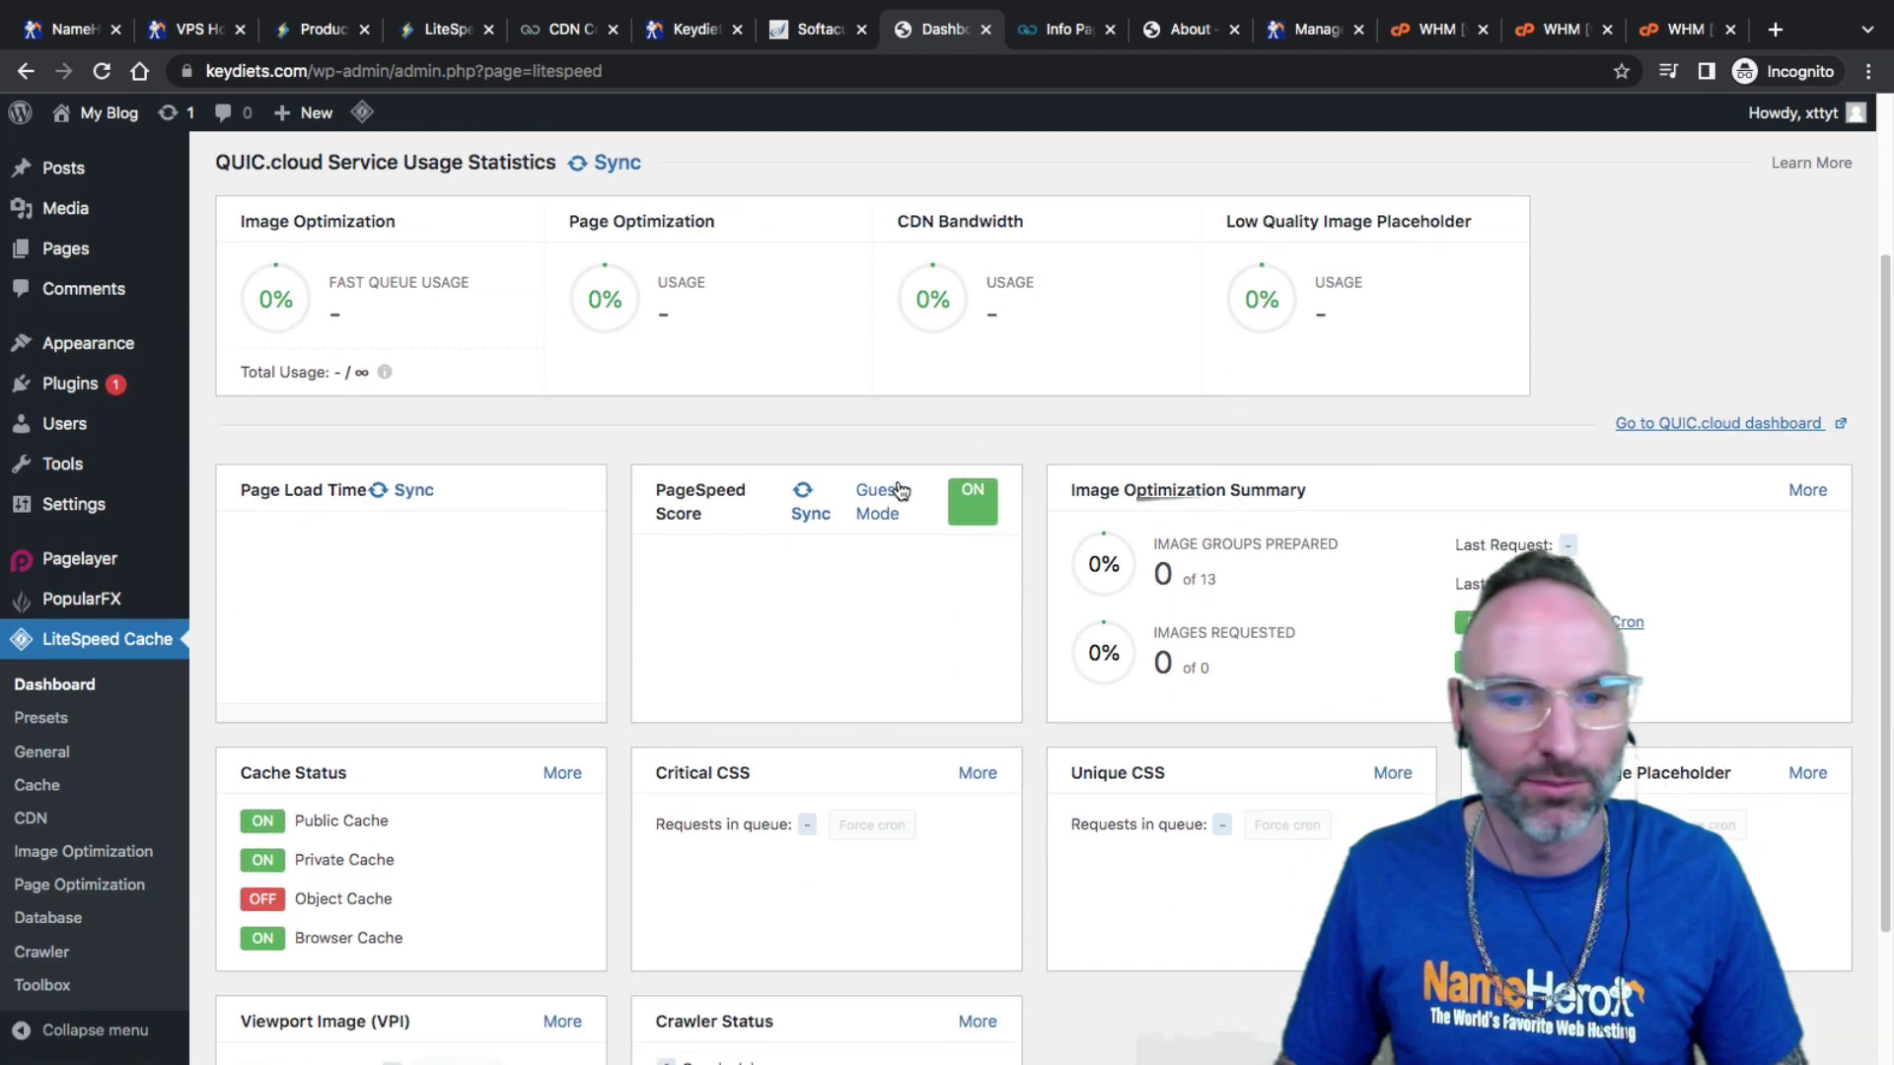
drag(407, 914, 219, 901)
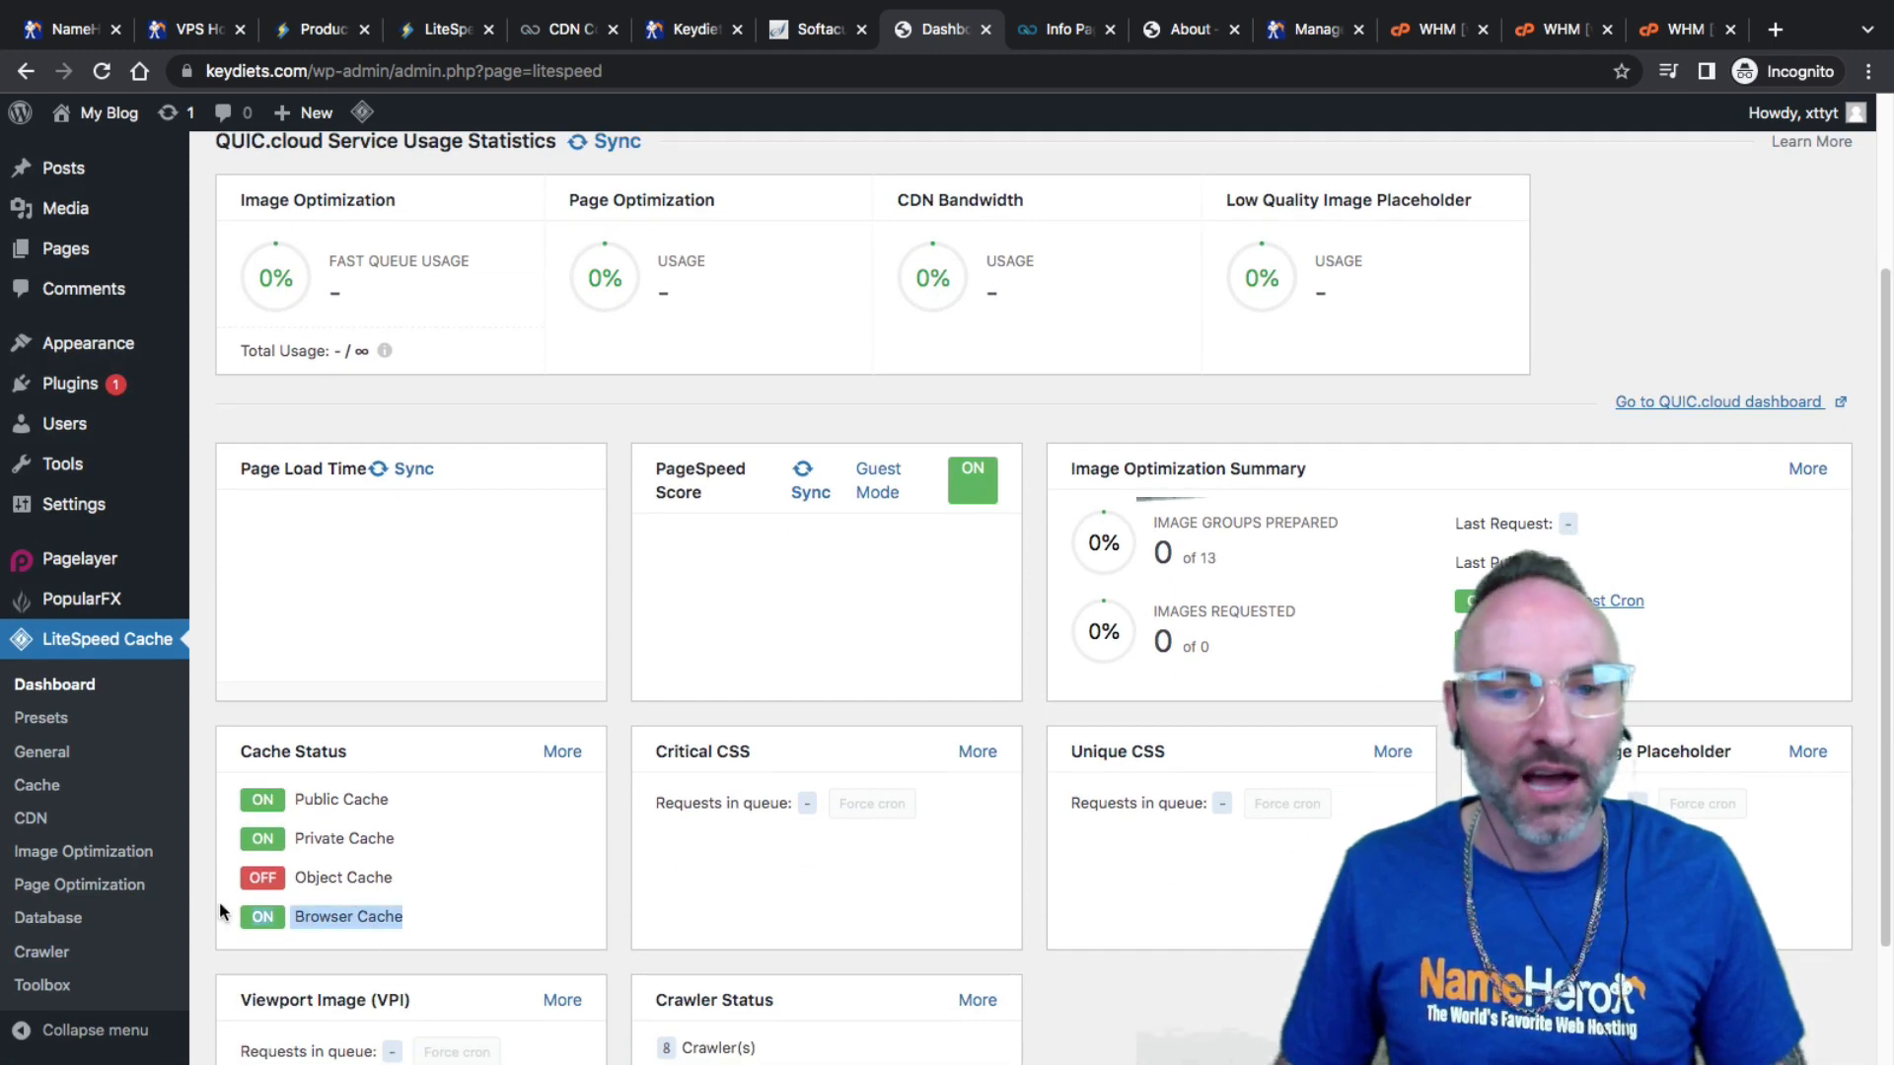
drag(454, 919, 367, 918)
click(424, 915)
scroll(430, 903, down, 1)
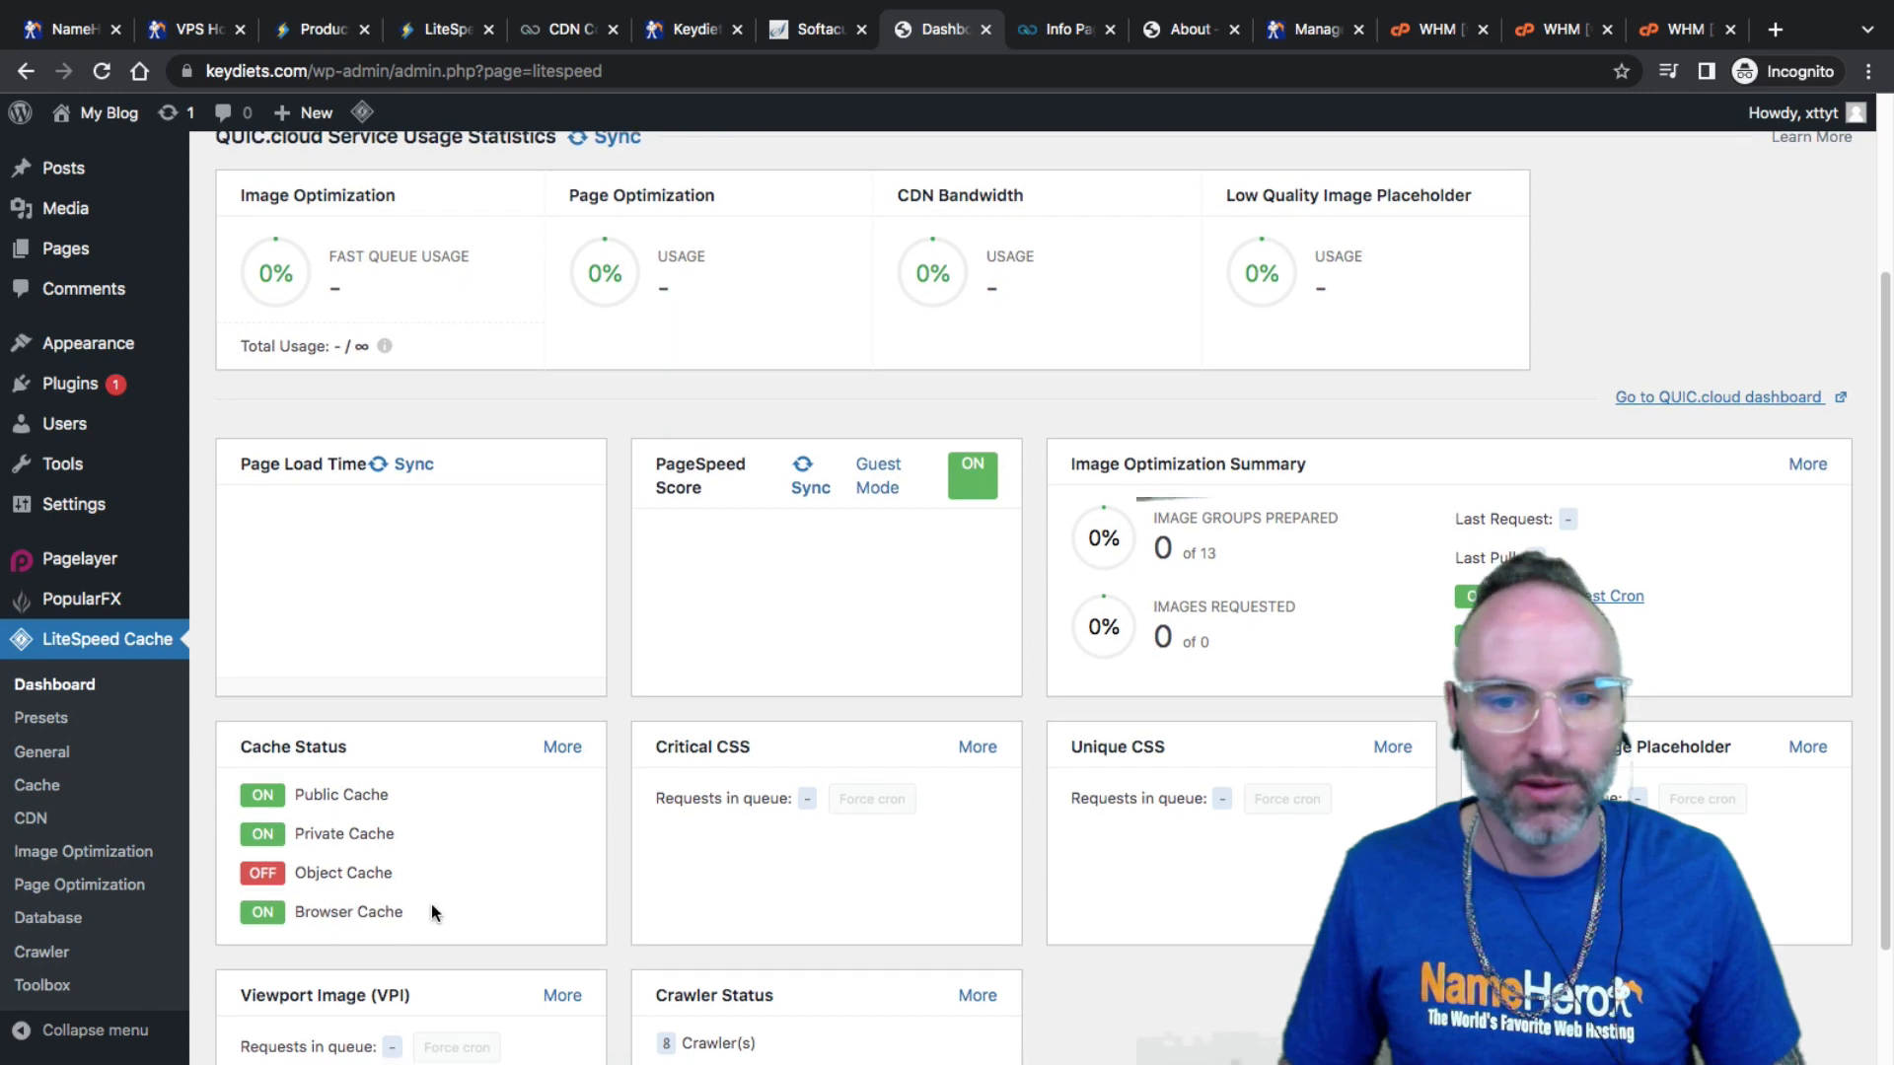
scroll(424, 641, up, 3)
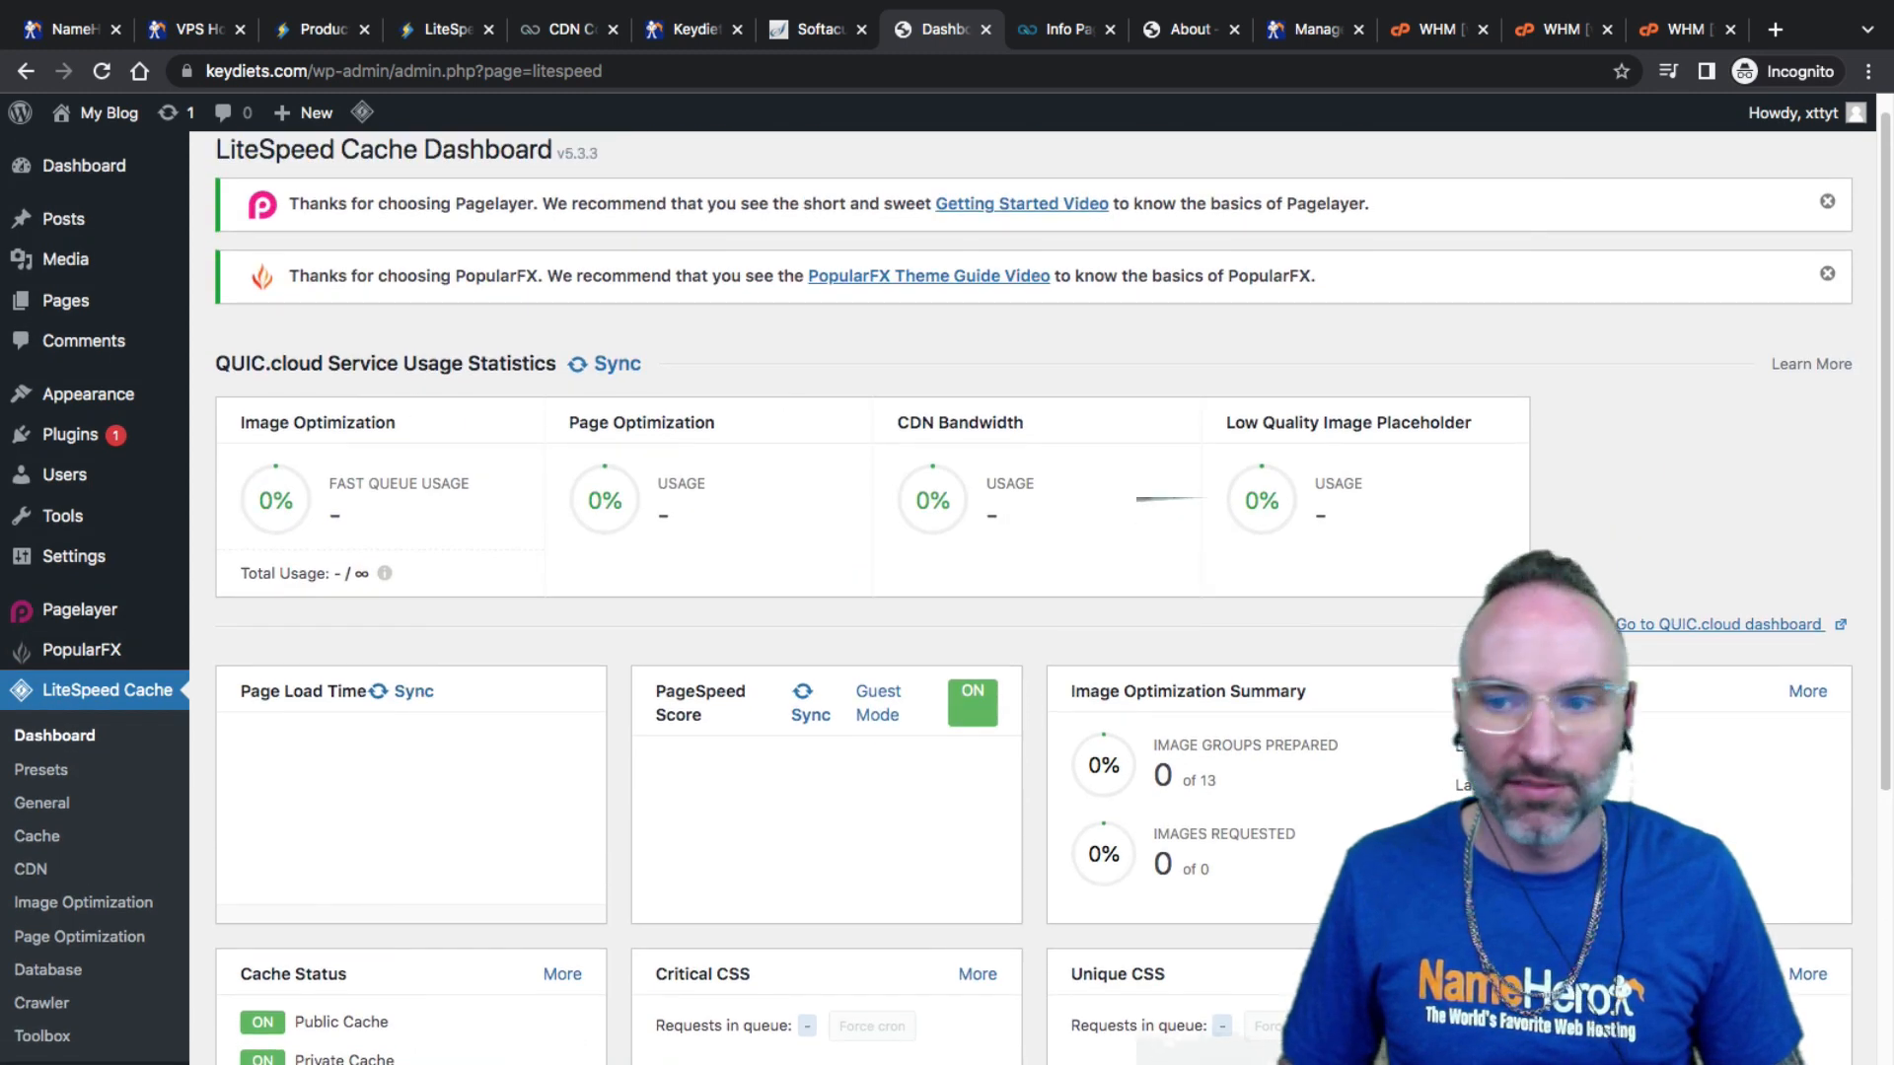
scroll(419, 470, down, 2)
scroll(1188, 663, down, 3)
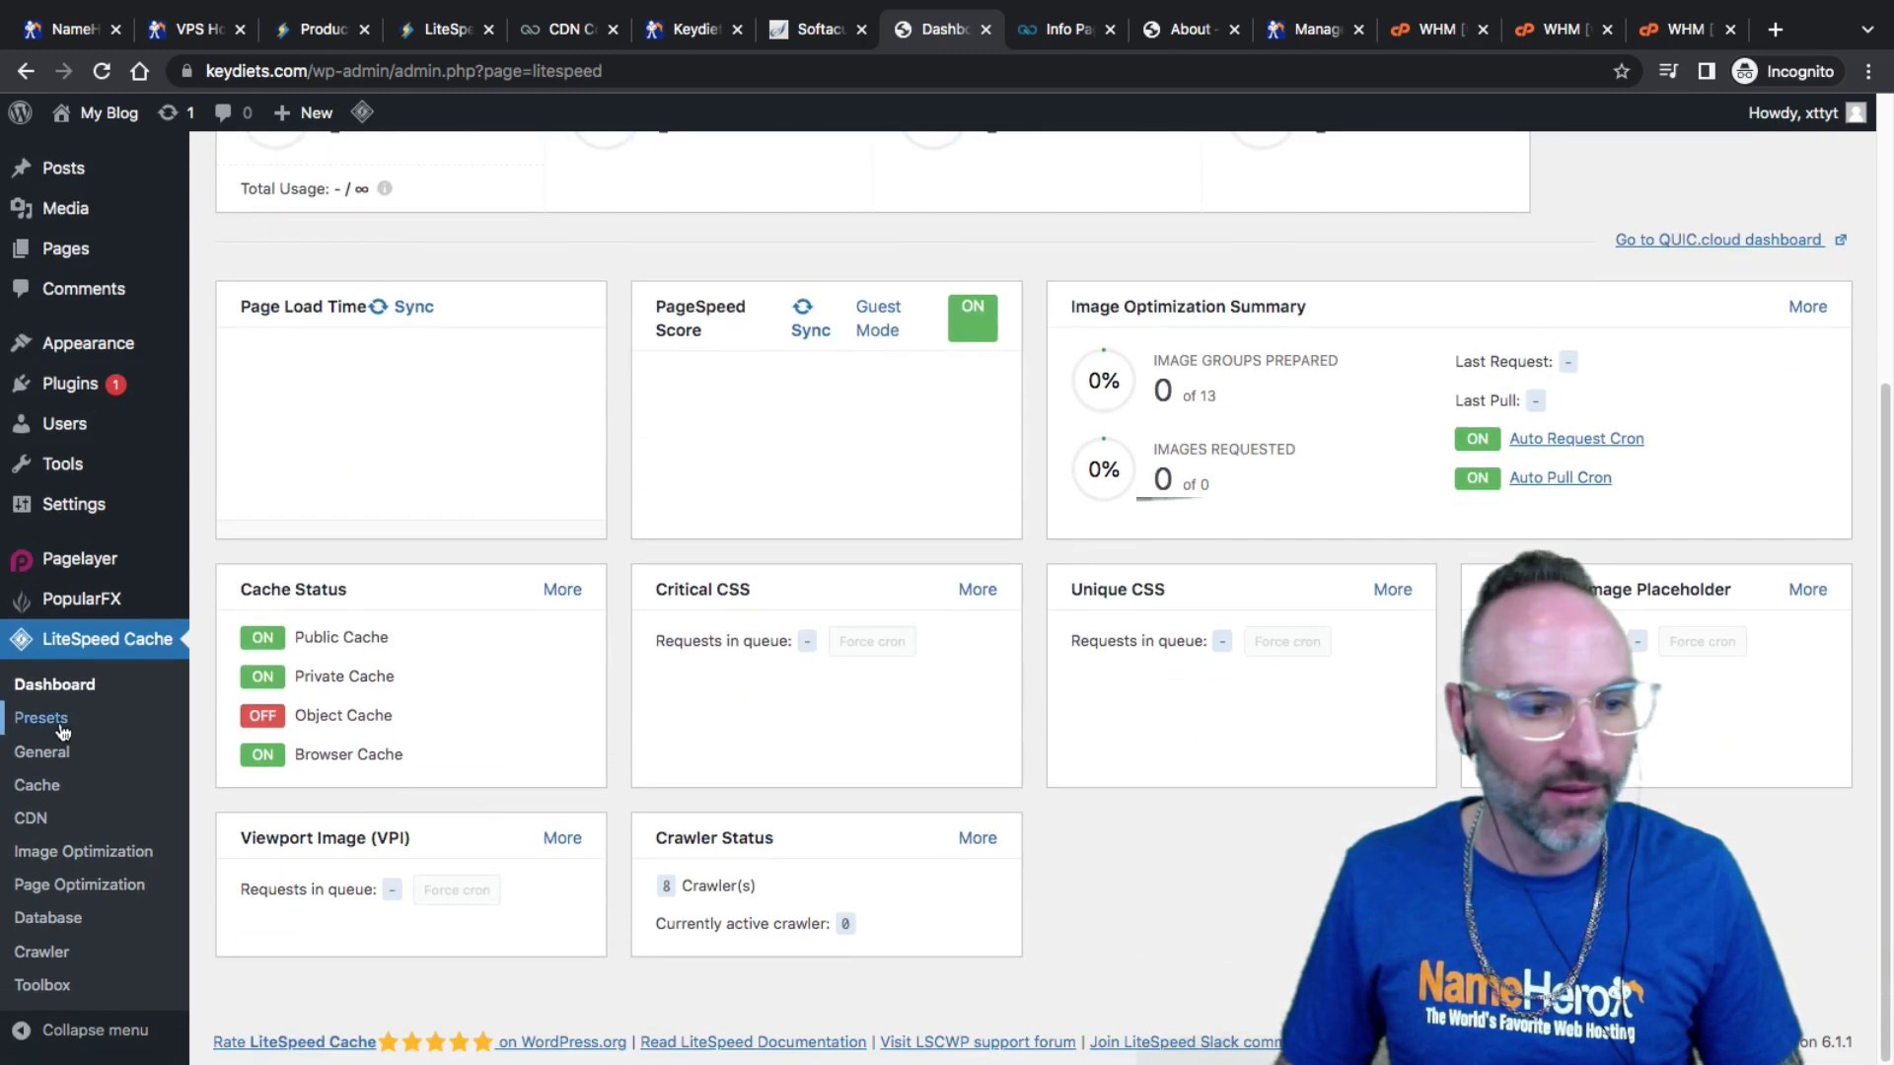
Review the standard presets, their application history, and the export, import and reset options for LiteSpeed Cache settings
click(59, 727)
scroll(592, 584, down, 6)
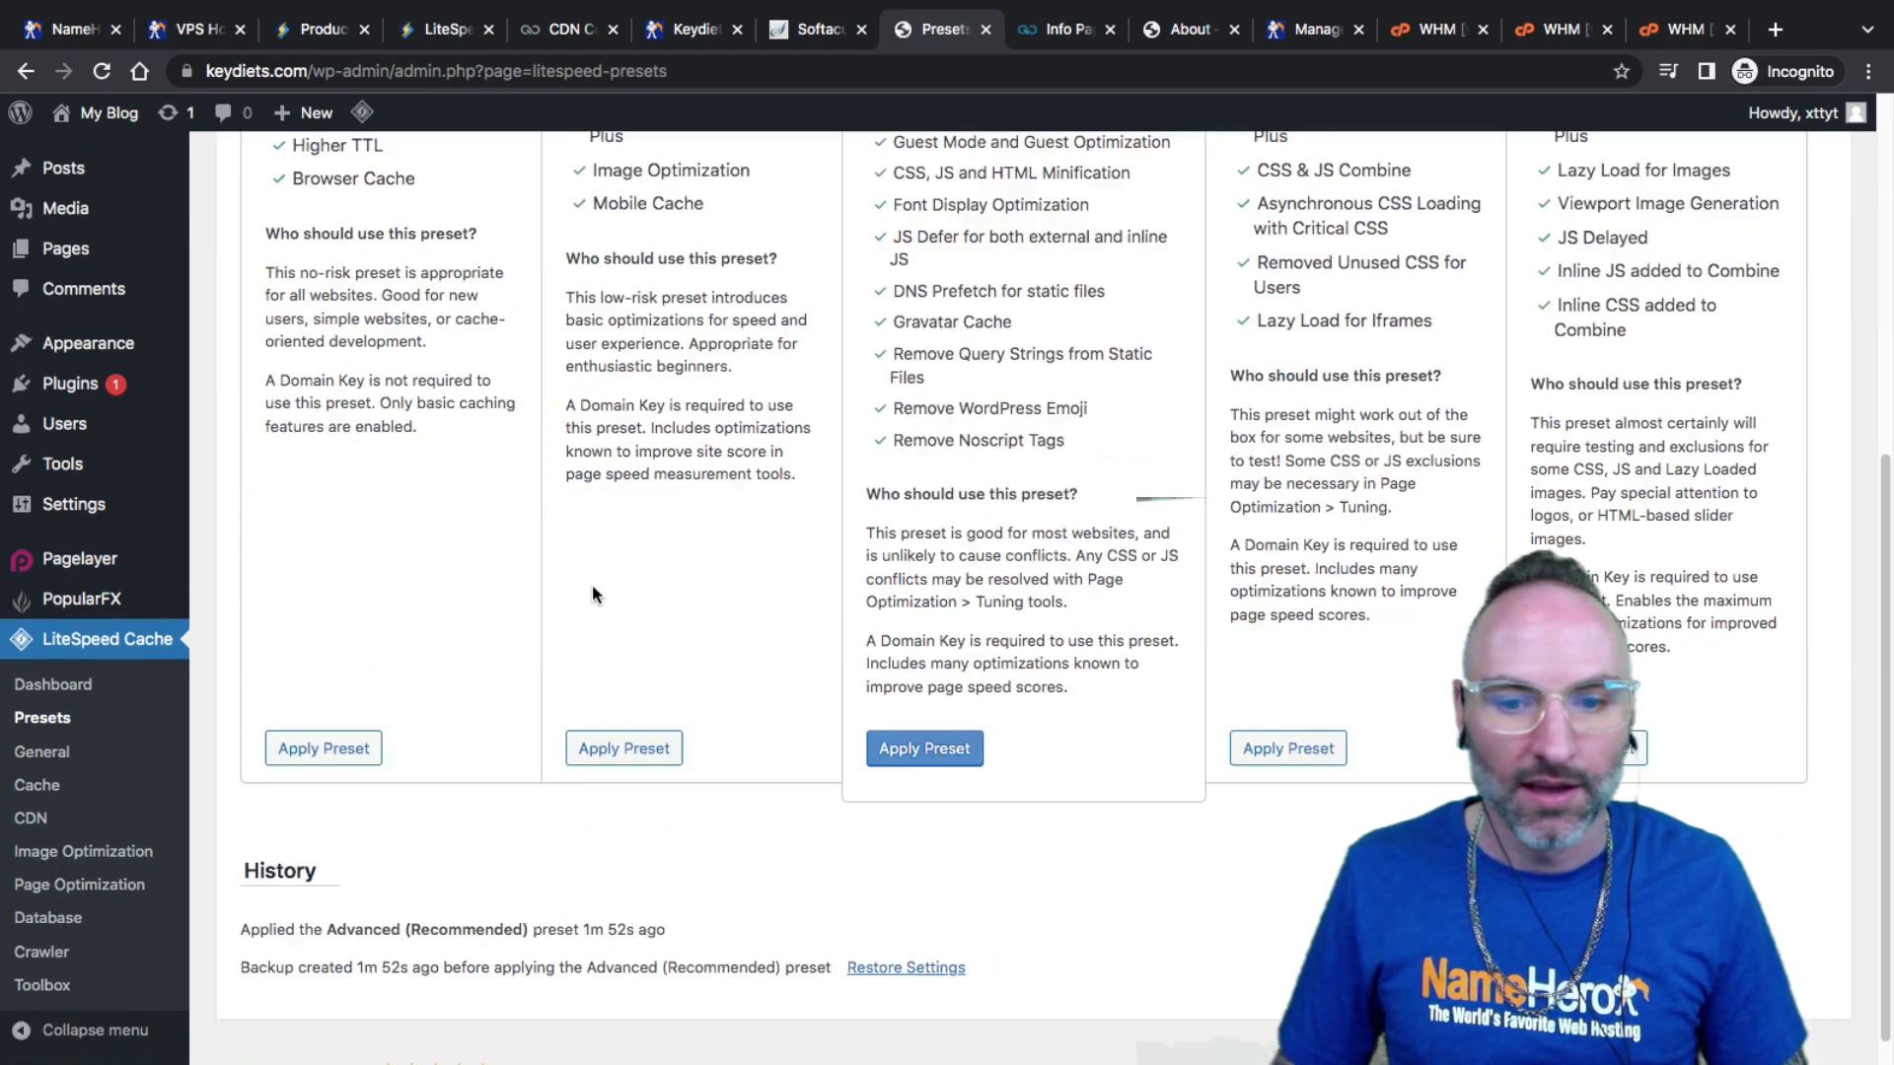
scroll(590, 459, up, 6)
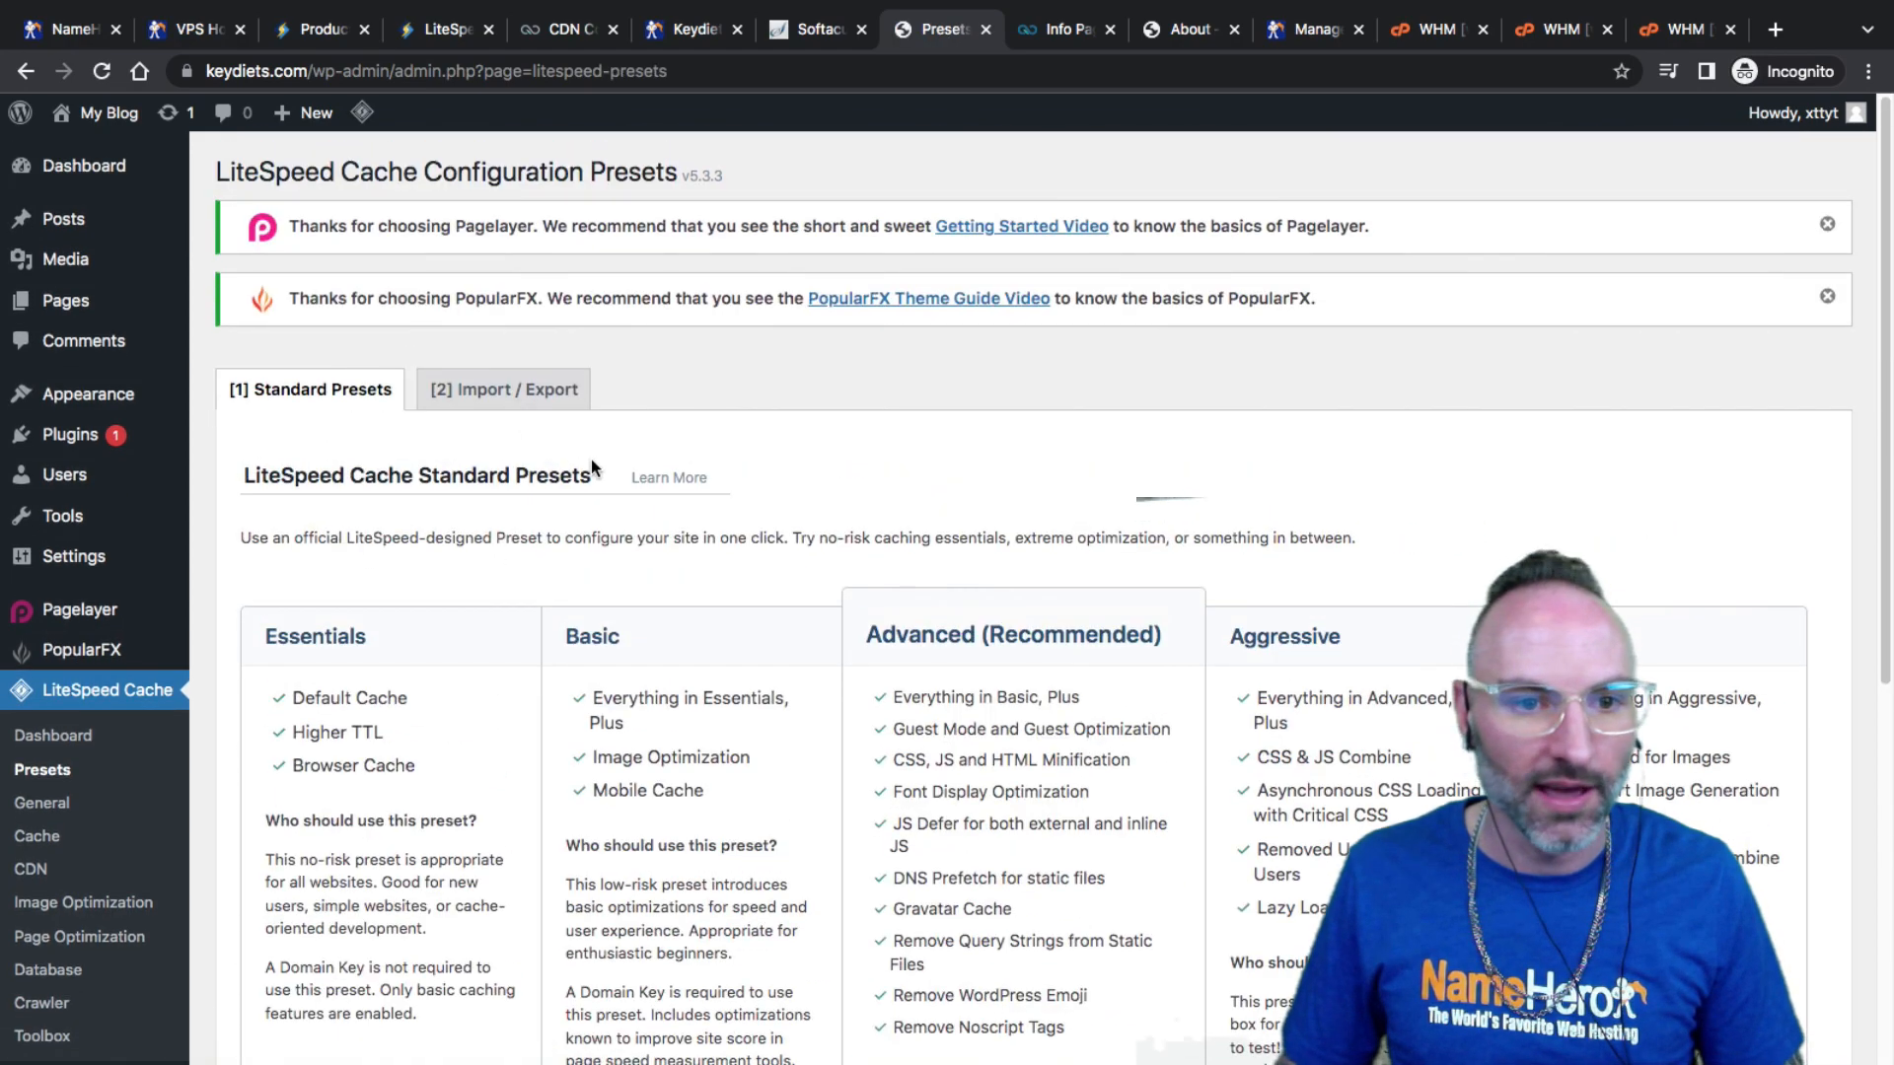
click(529, 391)
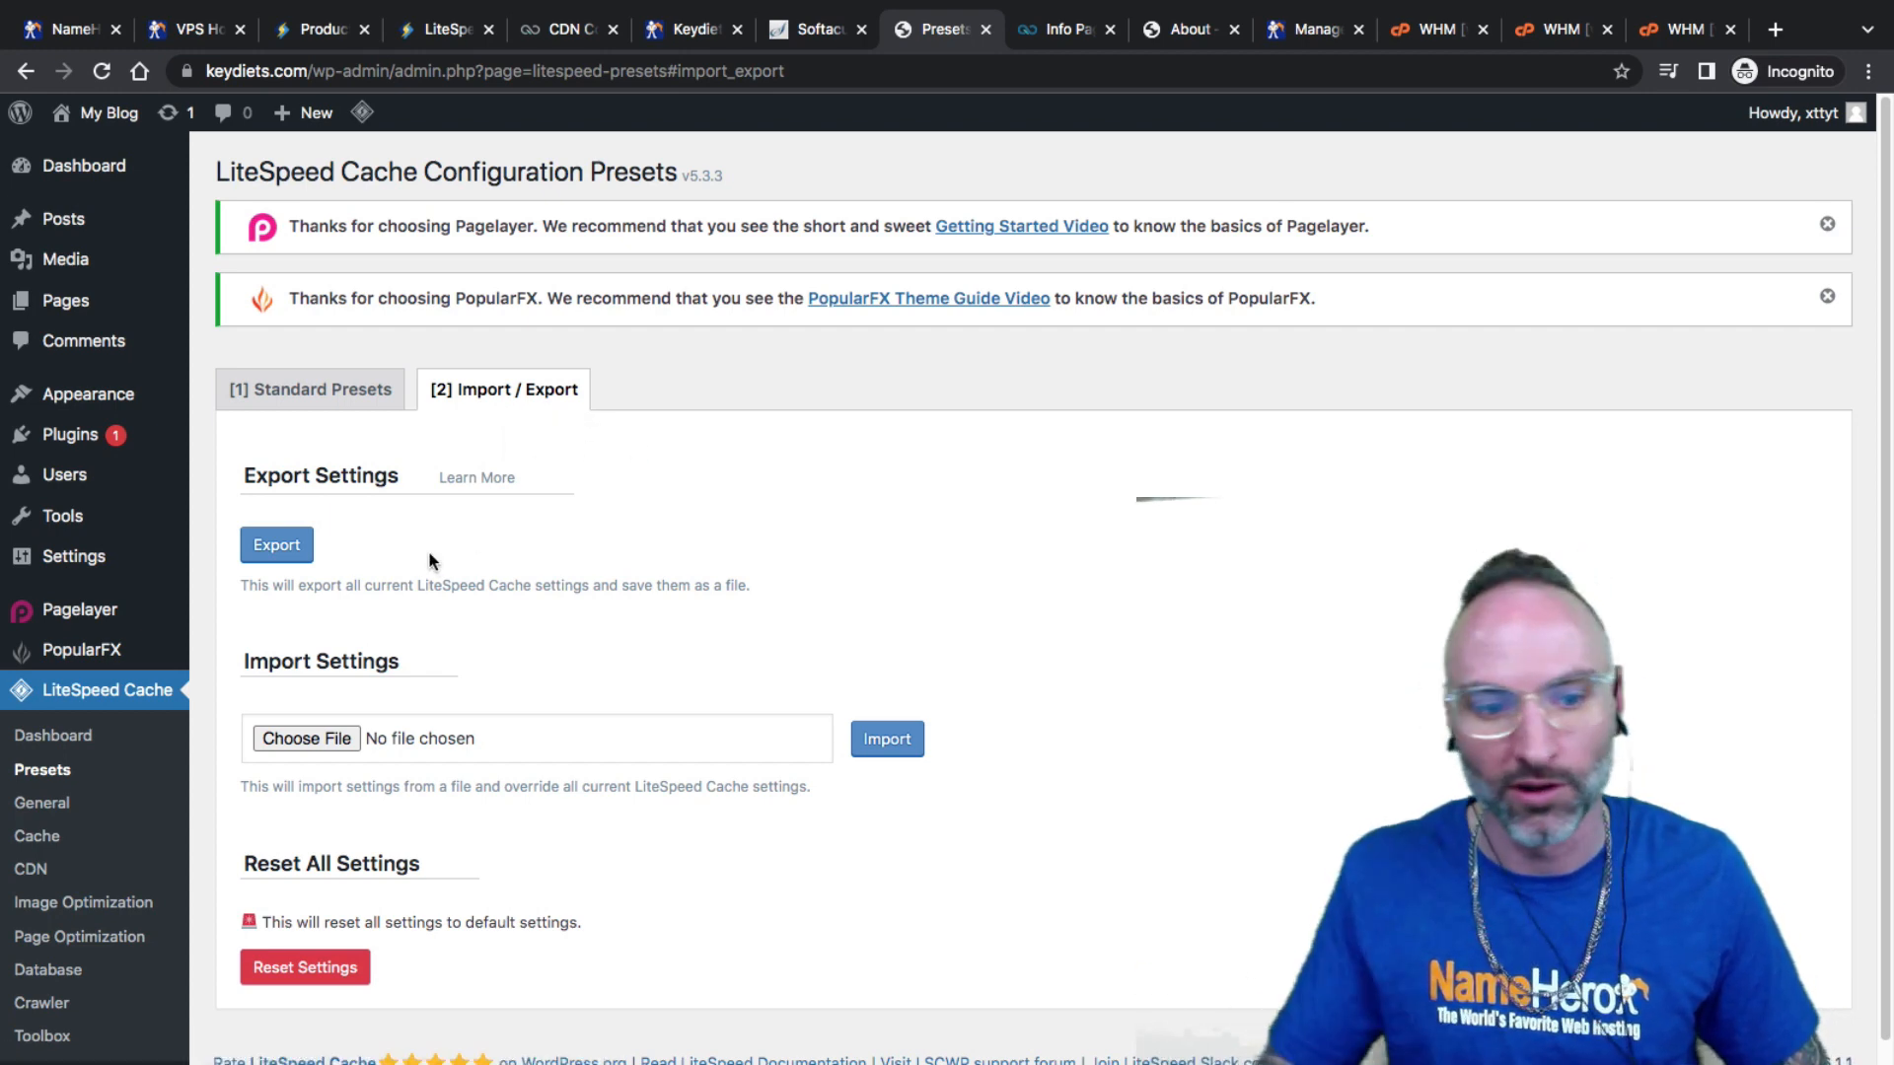
click(262, 389)
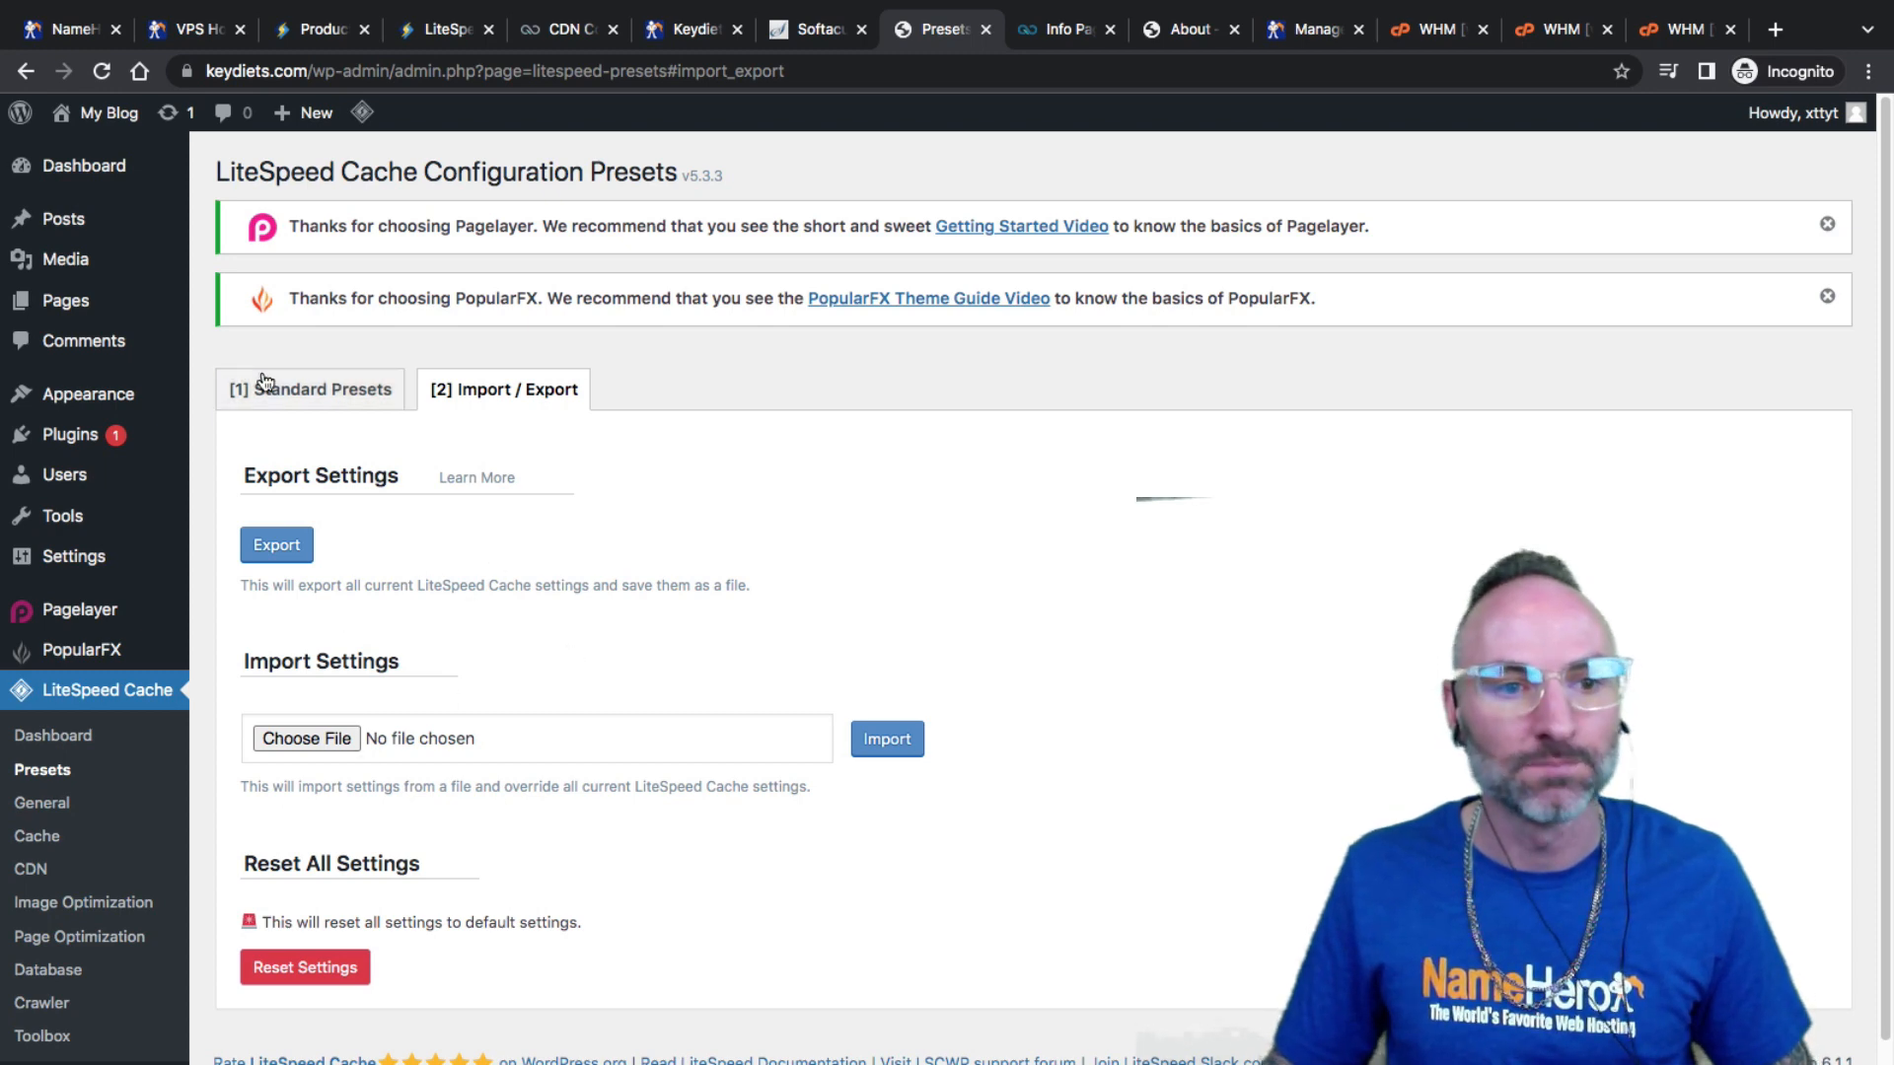
Turn on Automatically Upgrade in the LiteSpeed Cache general settings
click(41, 802)
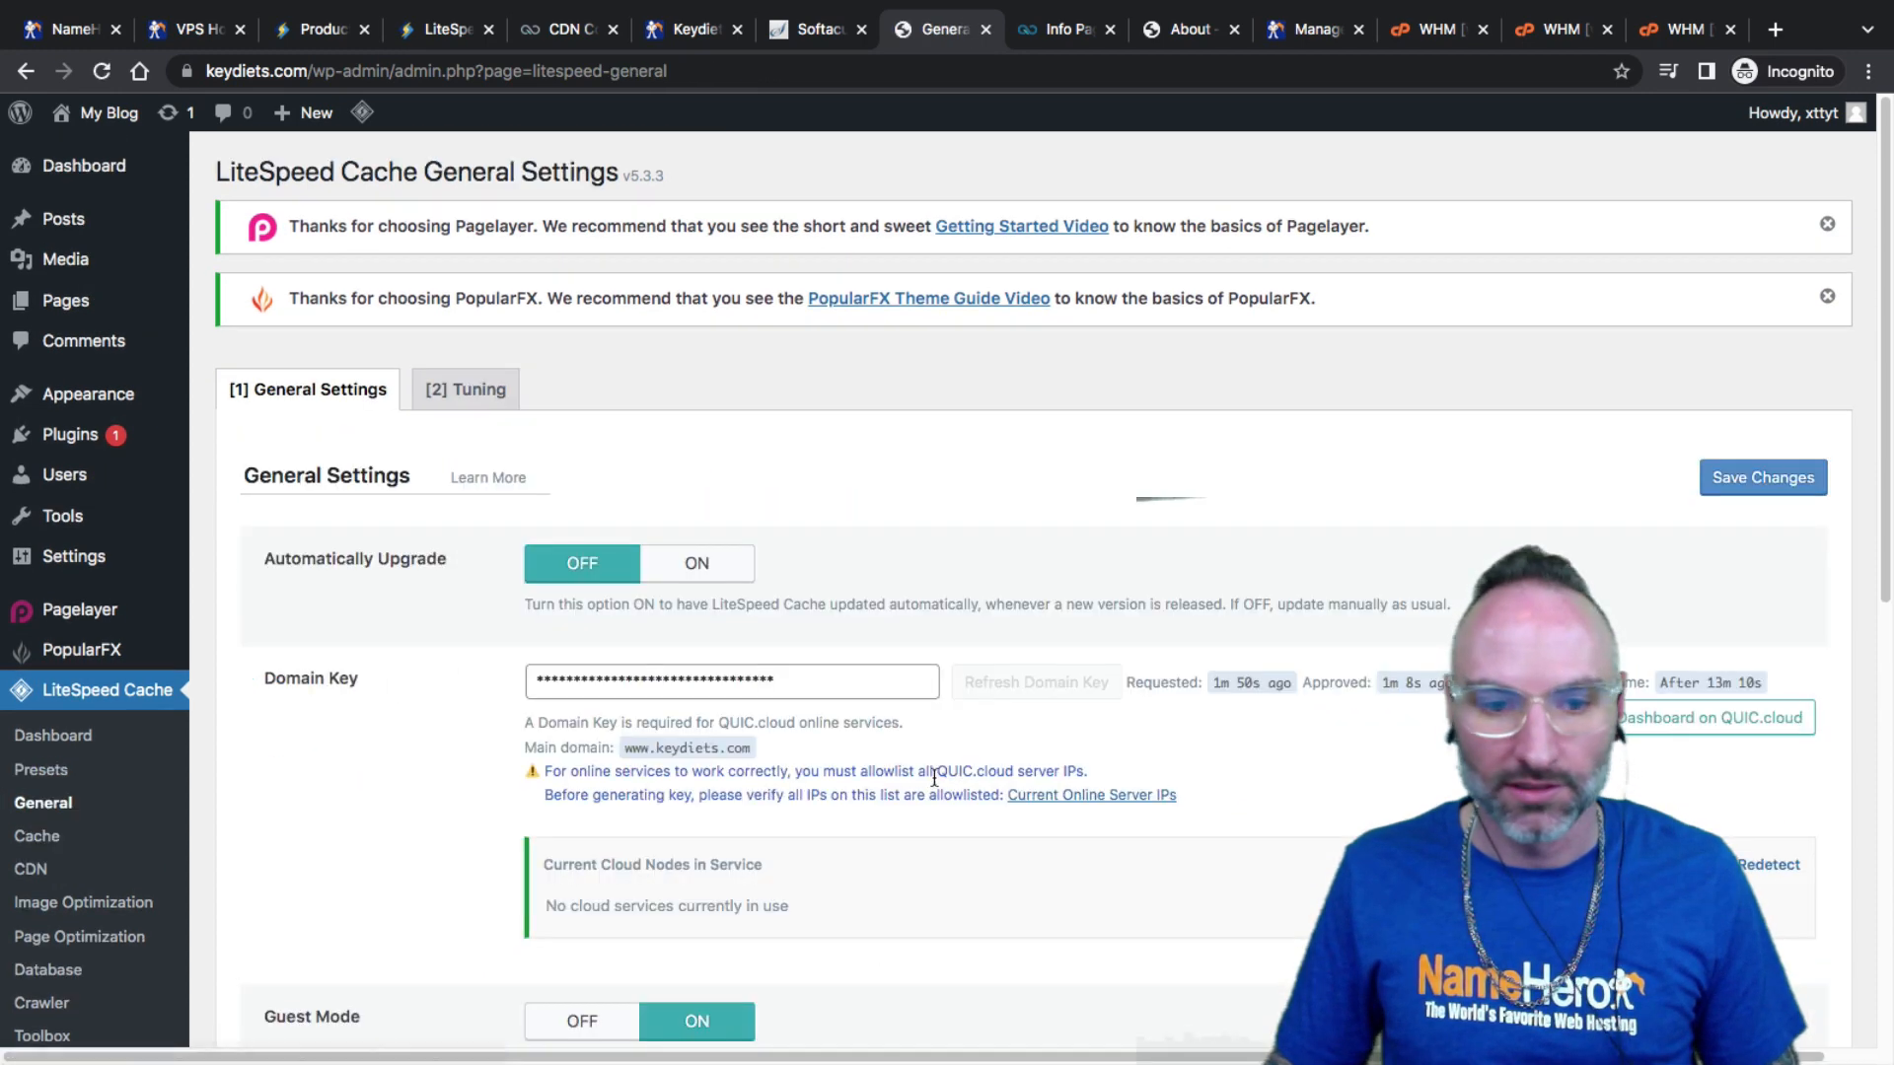
scroll(774, 786, down, 1)
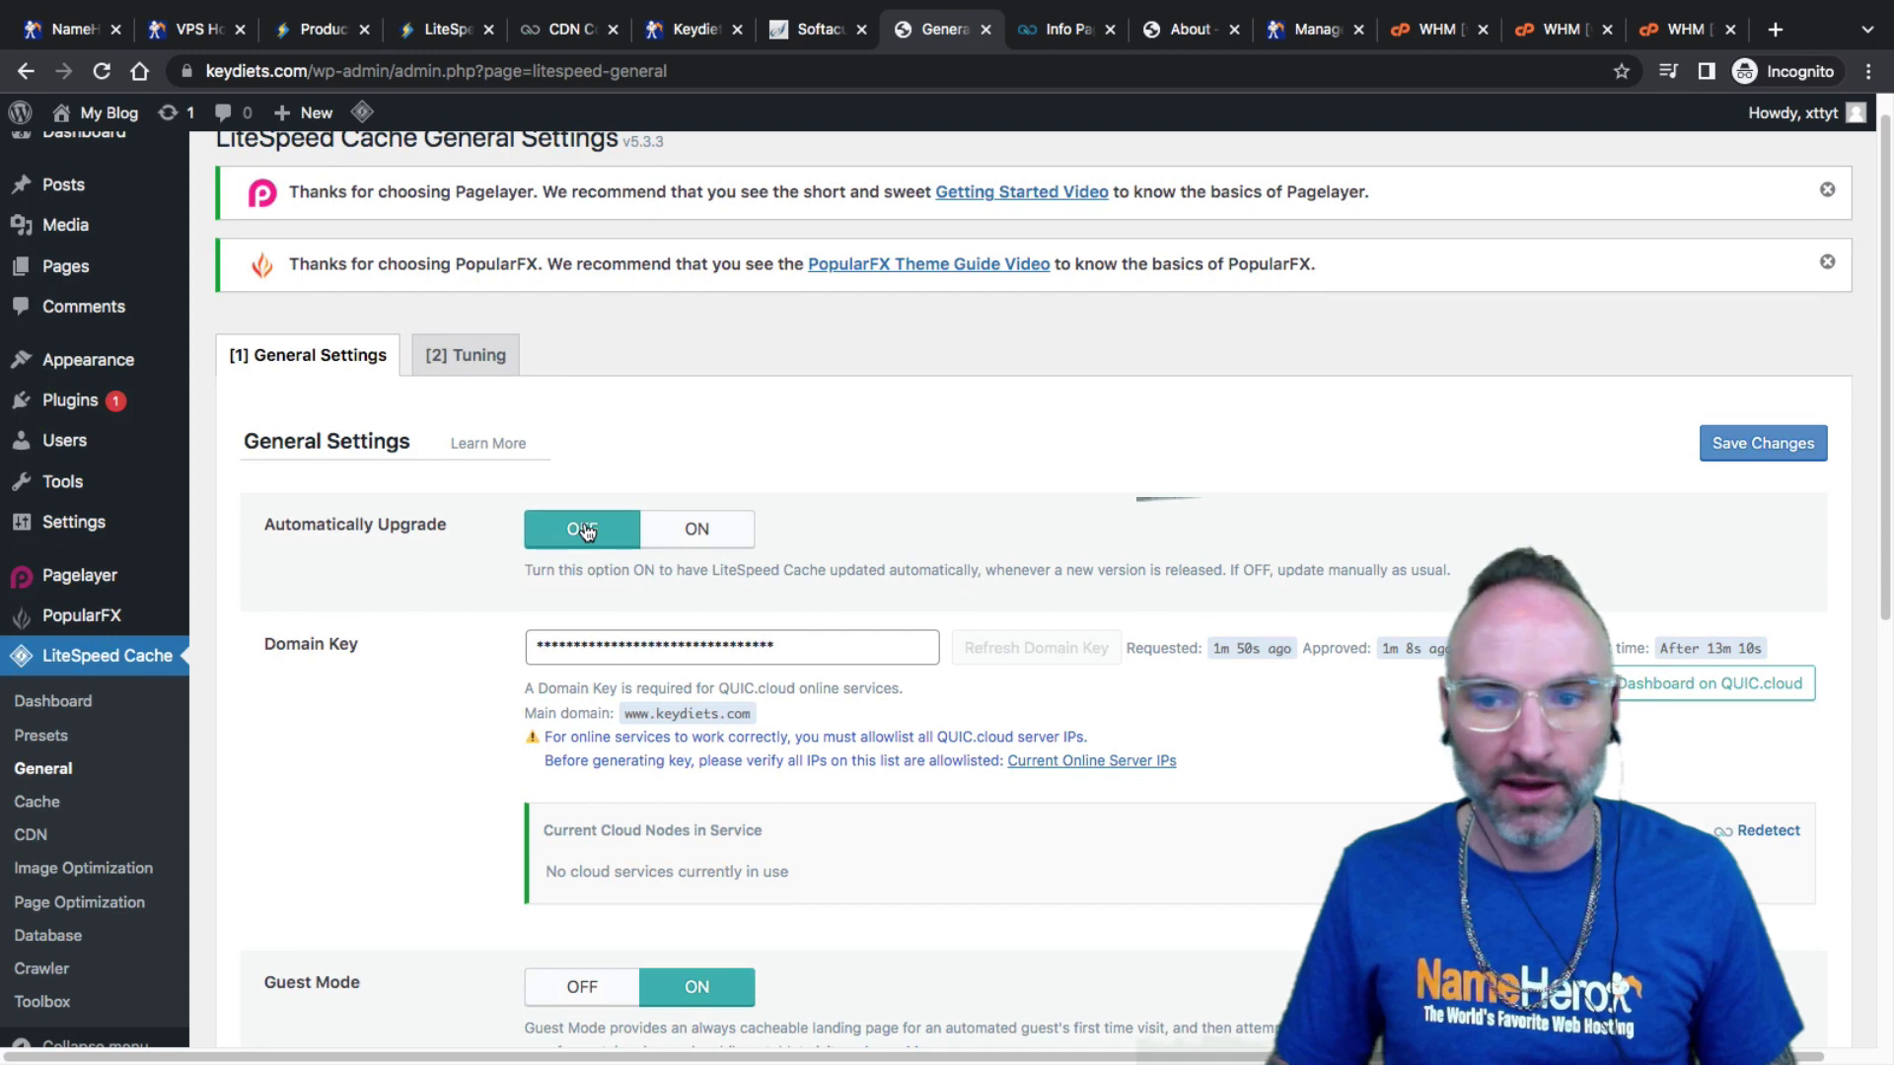
click(697, 523)
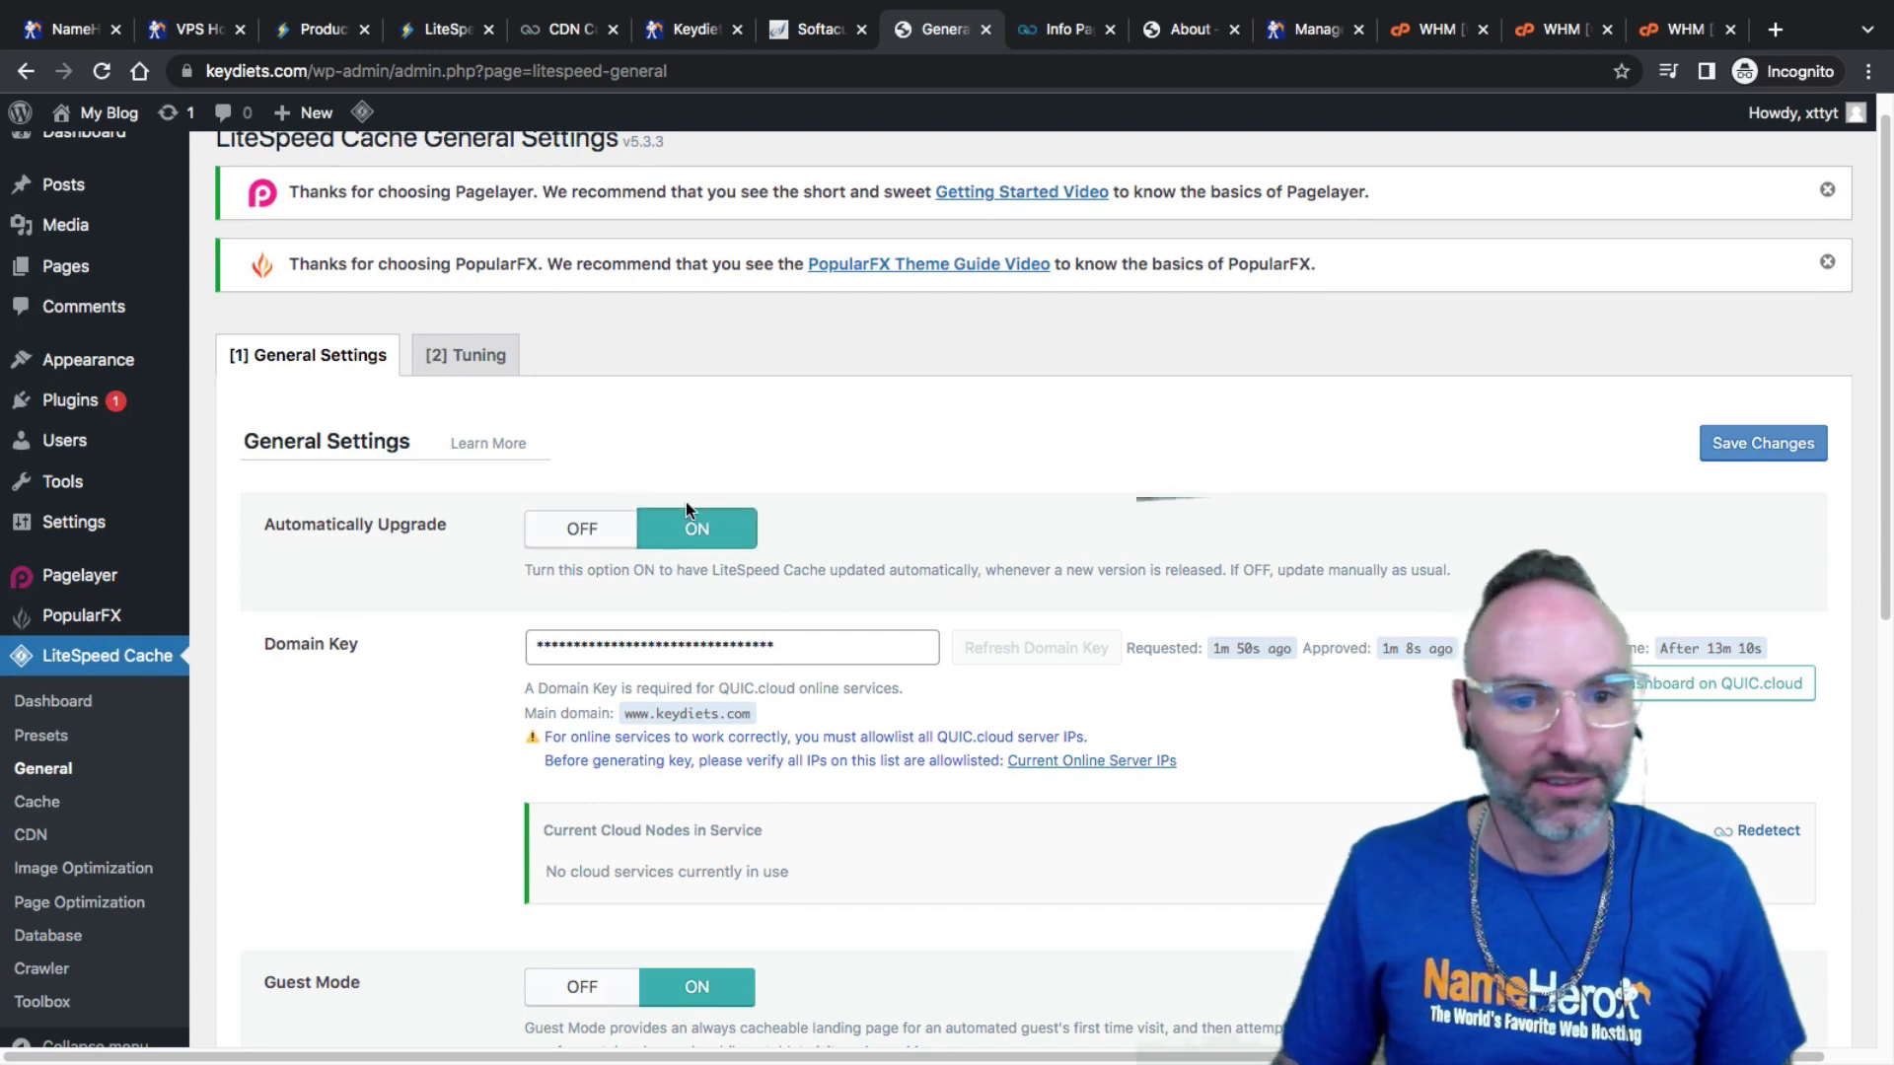
Open the QUIC.cloud dashboard from the Domain Key section and return to the LiteSpeed Cache general settings
scroll(1035, 467, down, 5)
scroll(1040, 311, up, 2)
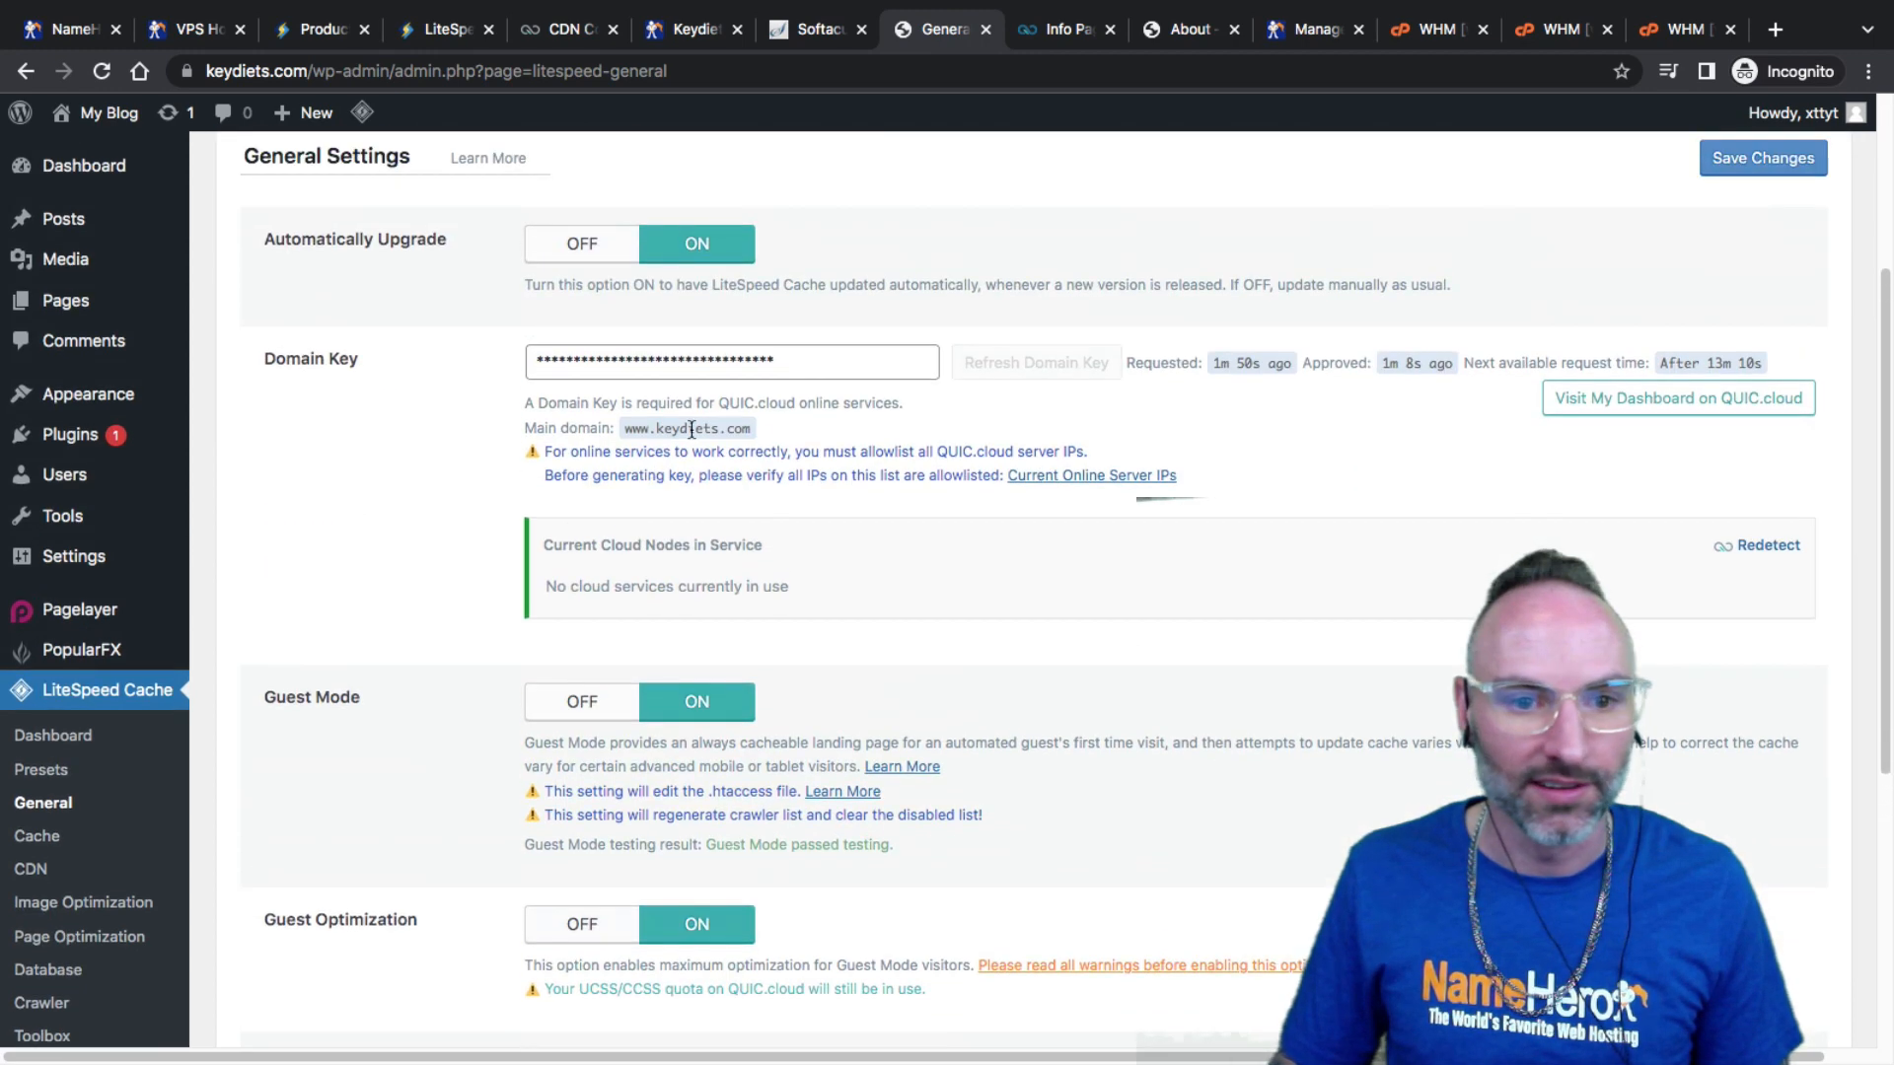
click(1645, 404)
click(856, 34)
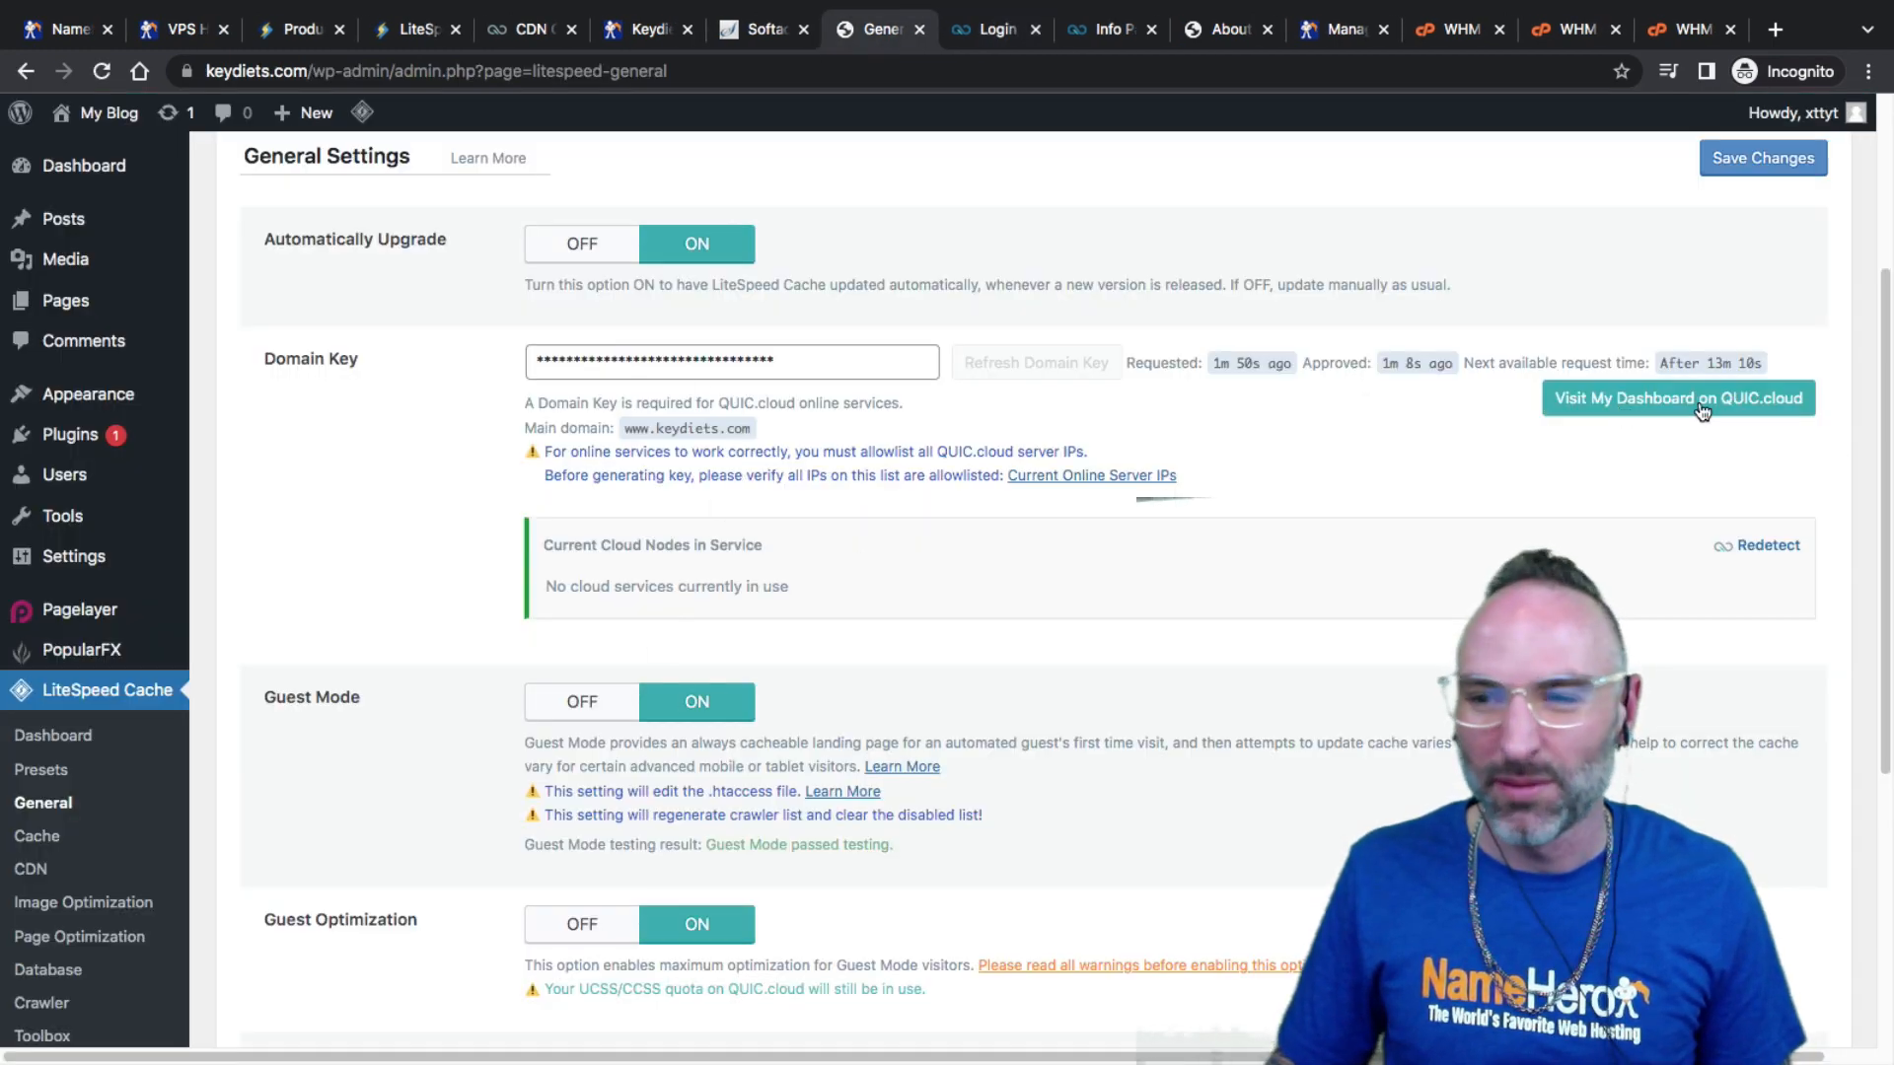
Read the Guest Mode description and review the Guest Optimization option in the general settings
scroll(1608, 400, down, 2)
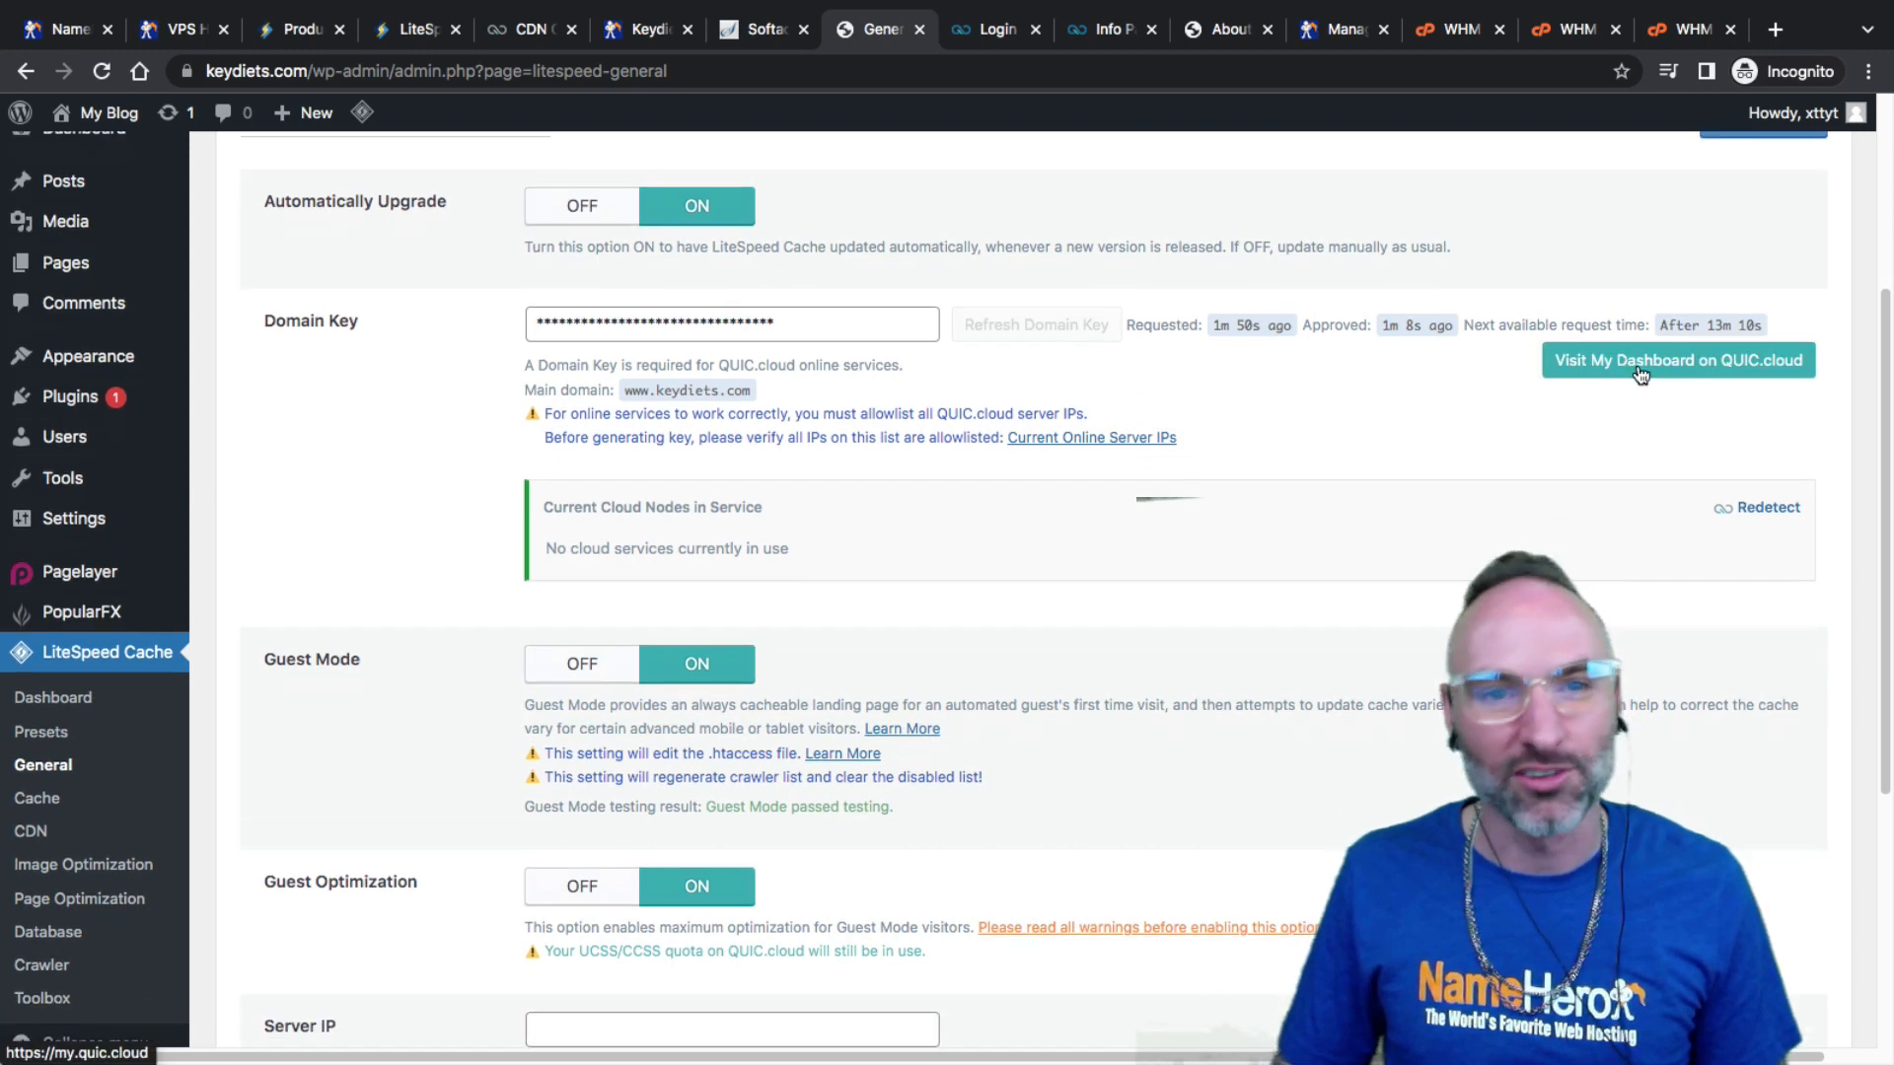
scroll(838, 269, down, 5)
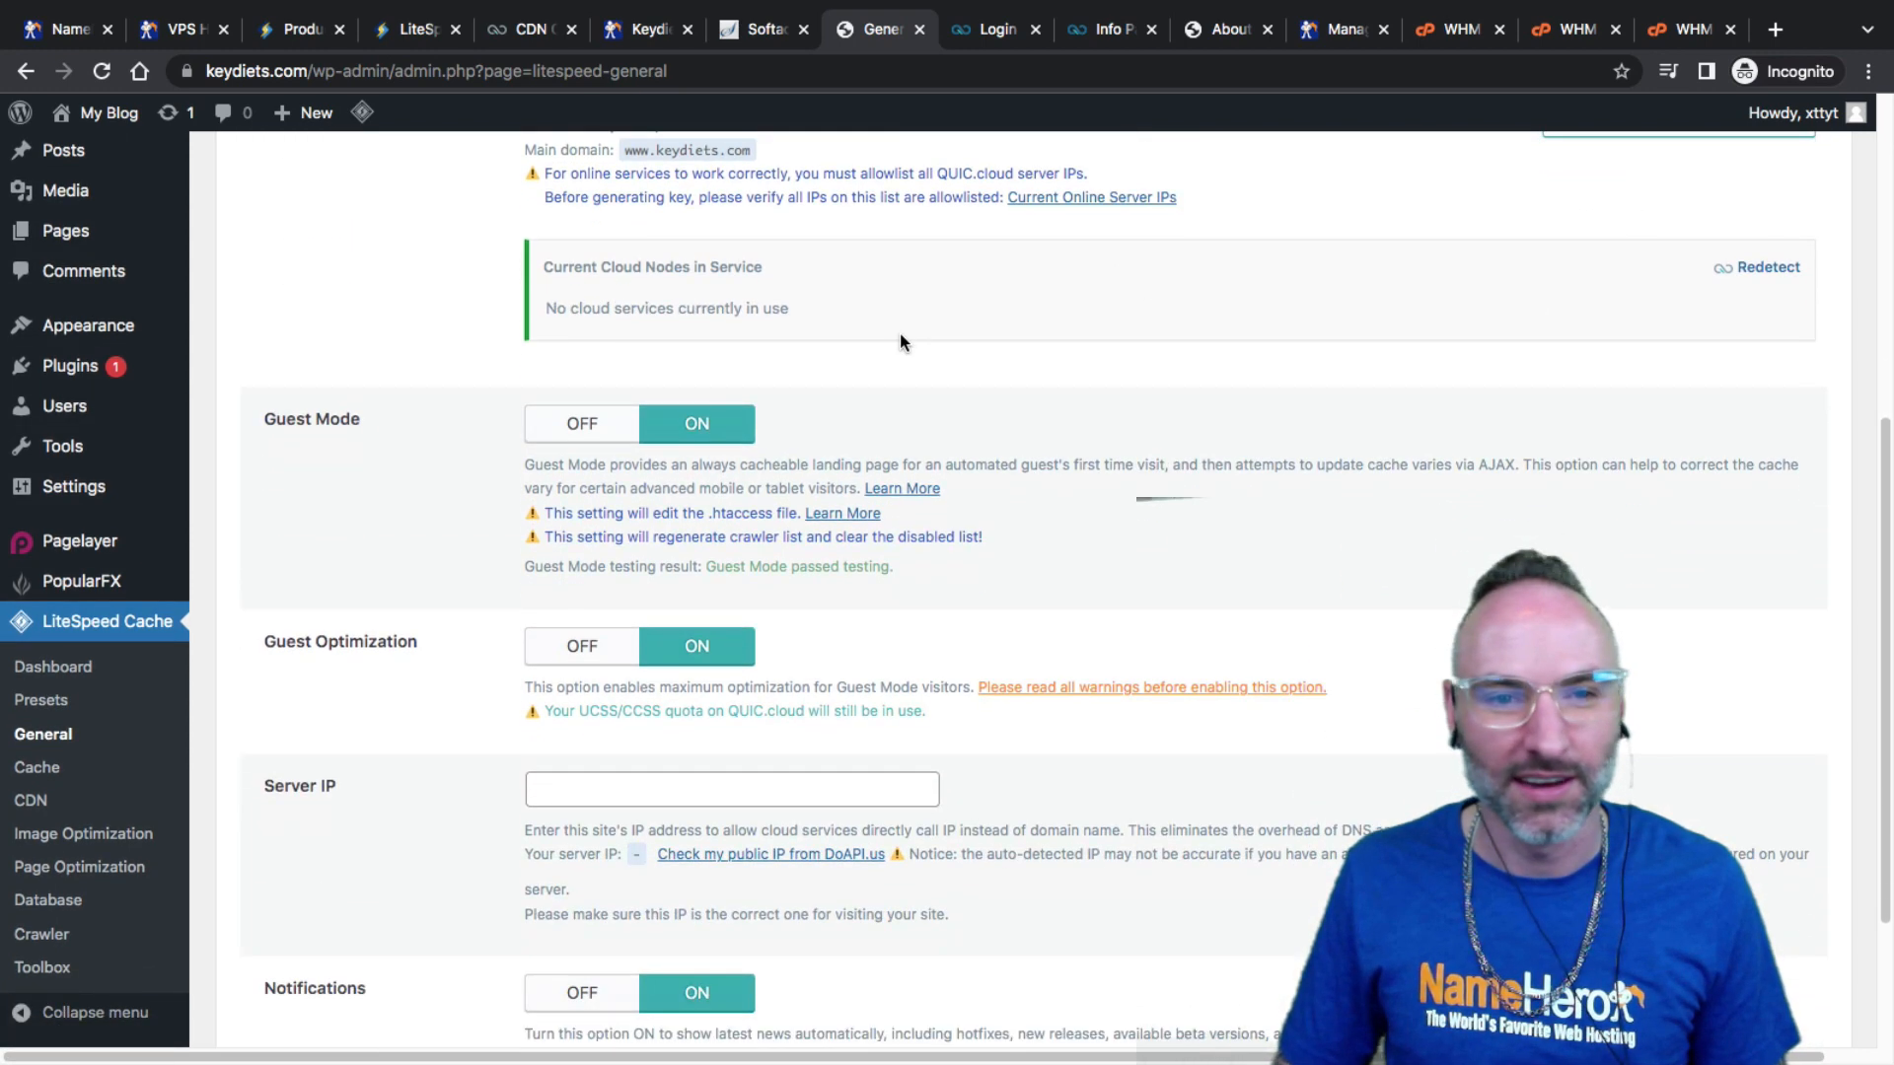
scroll(612, 262, down, 1)
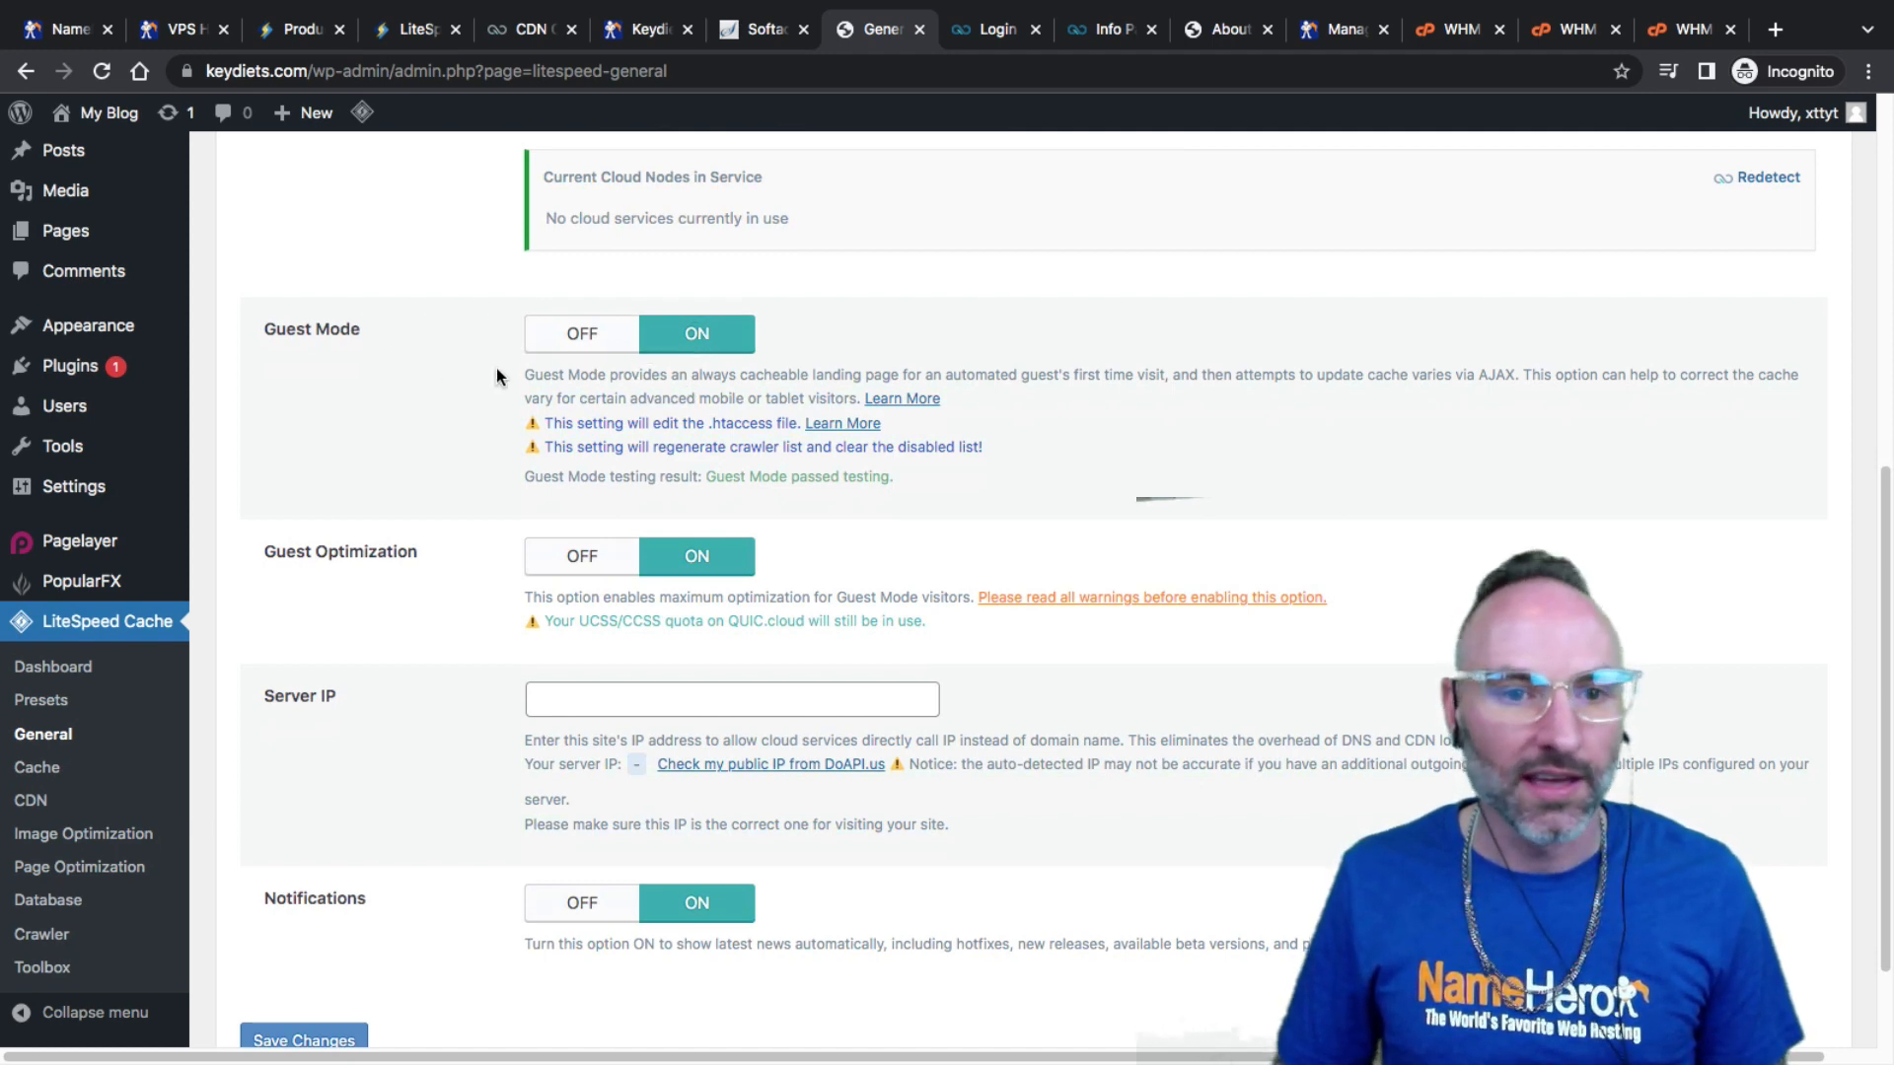
drag(495, 369, 828, 381)
click(901, 376)
mouse_move(952, 378)
mouse_down()
mouse_move(1104, 373)
mouse_move(982, 399)
mouse_up()
click(1532, 340)
click(972, 374)
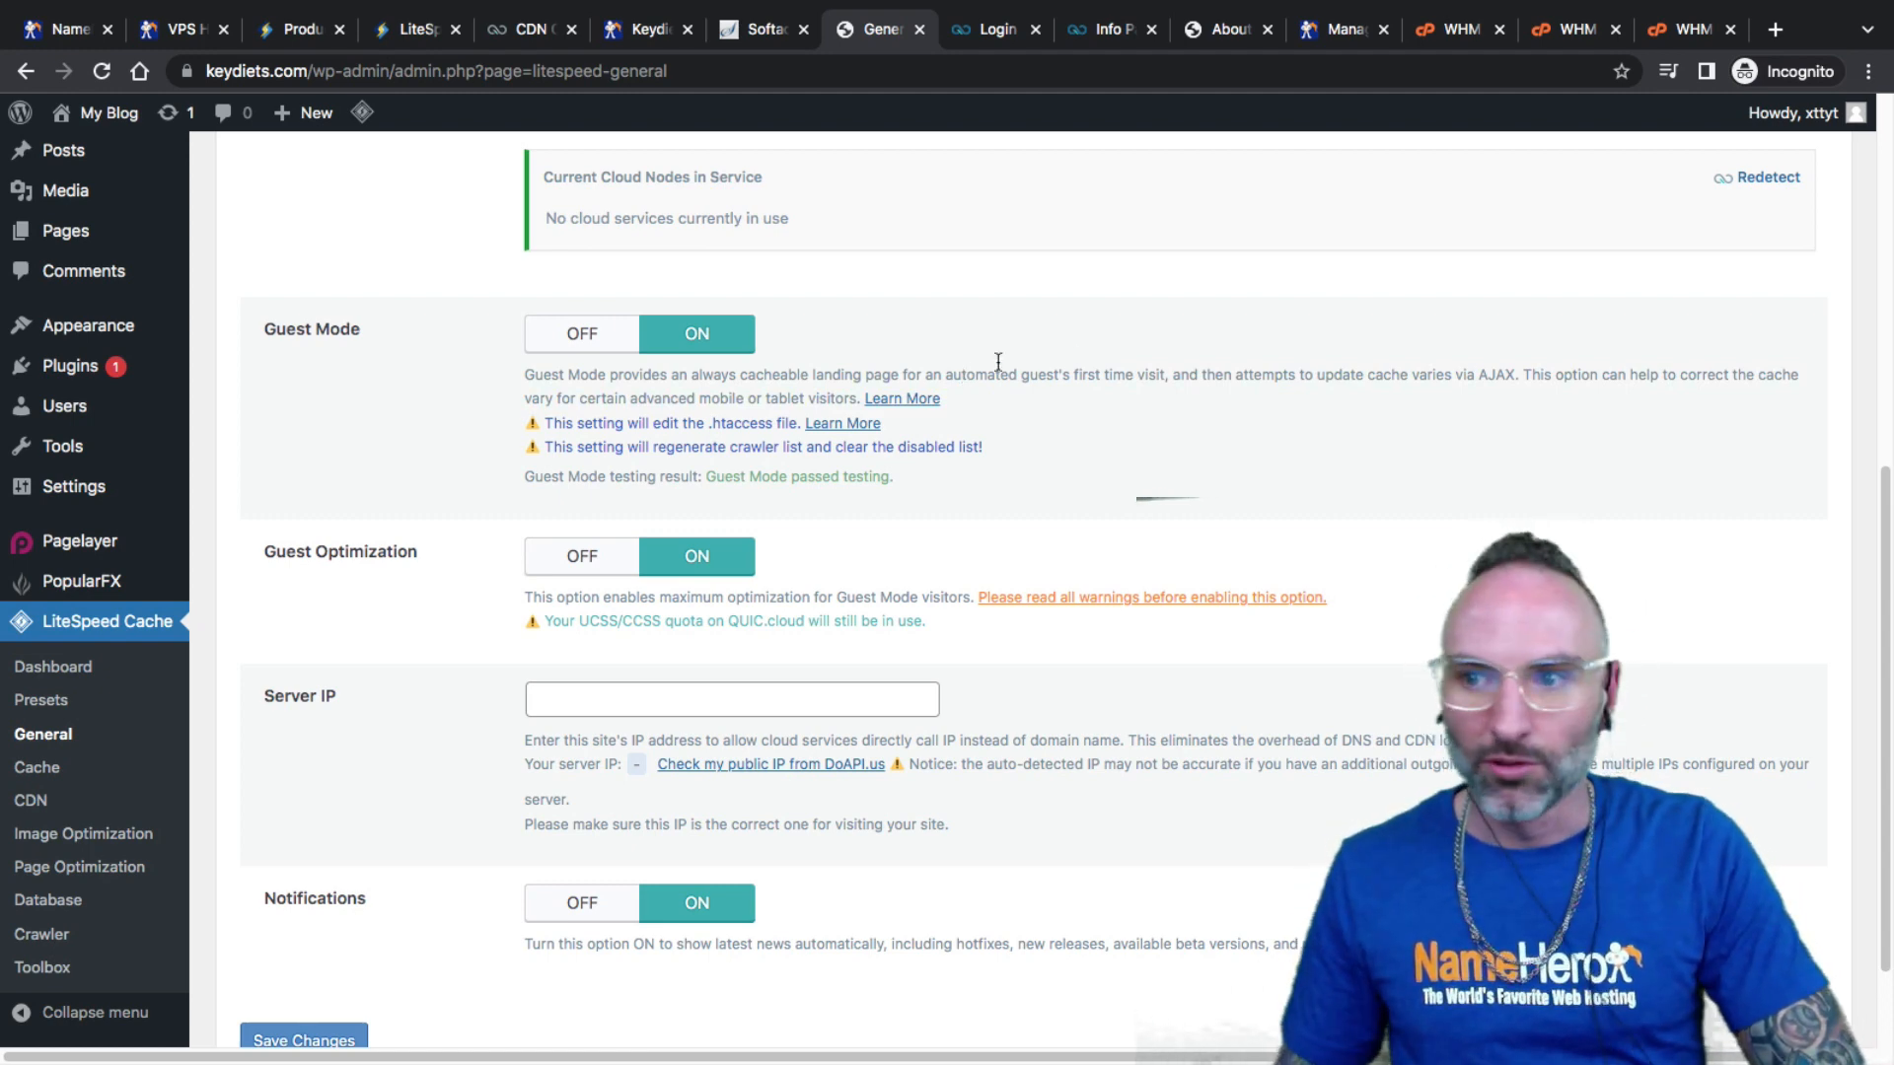
Read the Server IP guidance on direct cloud service calls and using the correct IP for the site
scroll(657, 566, down, 2)
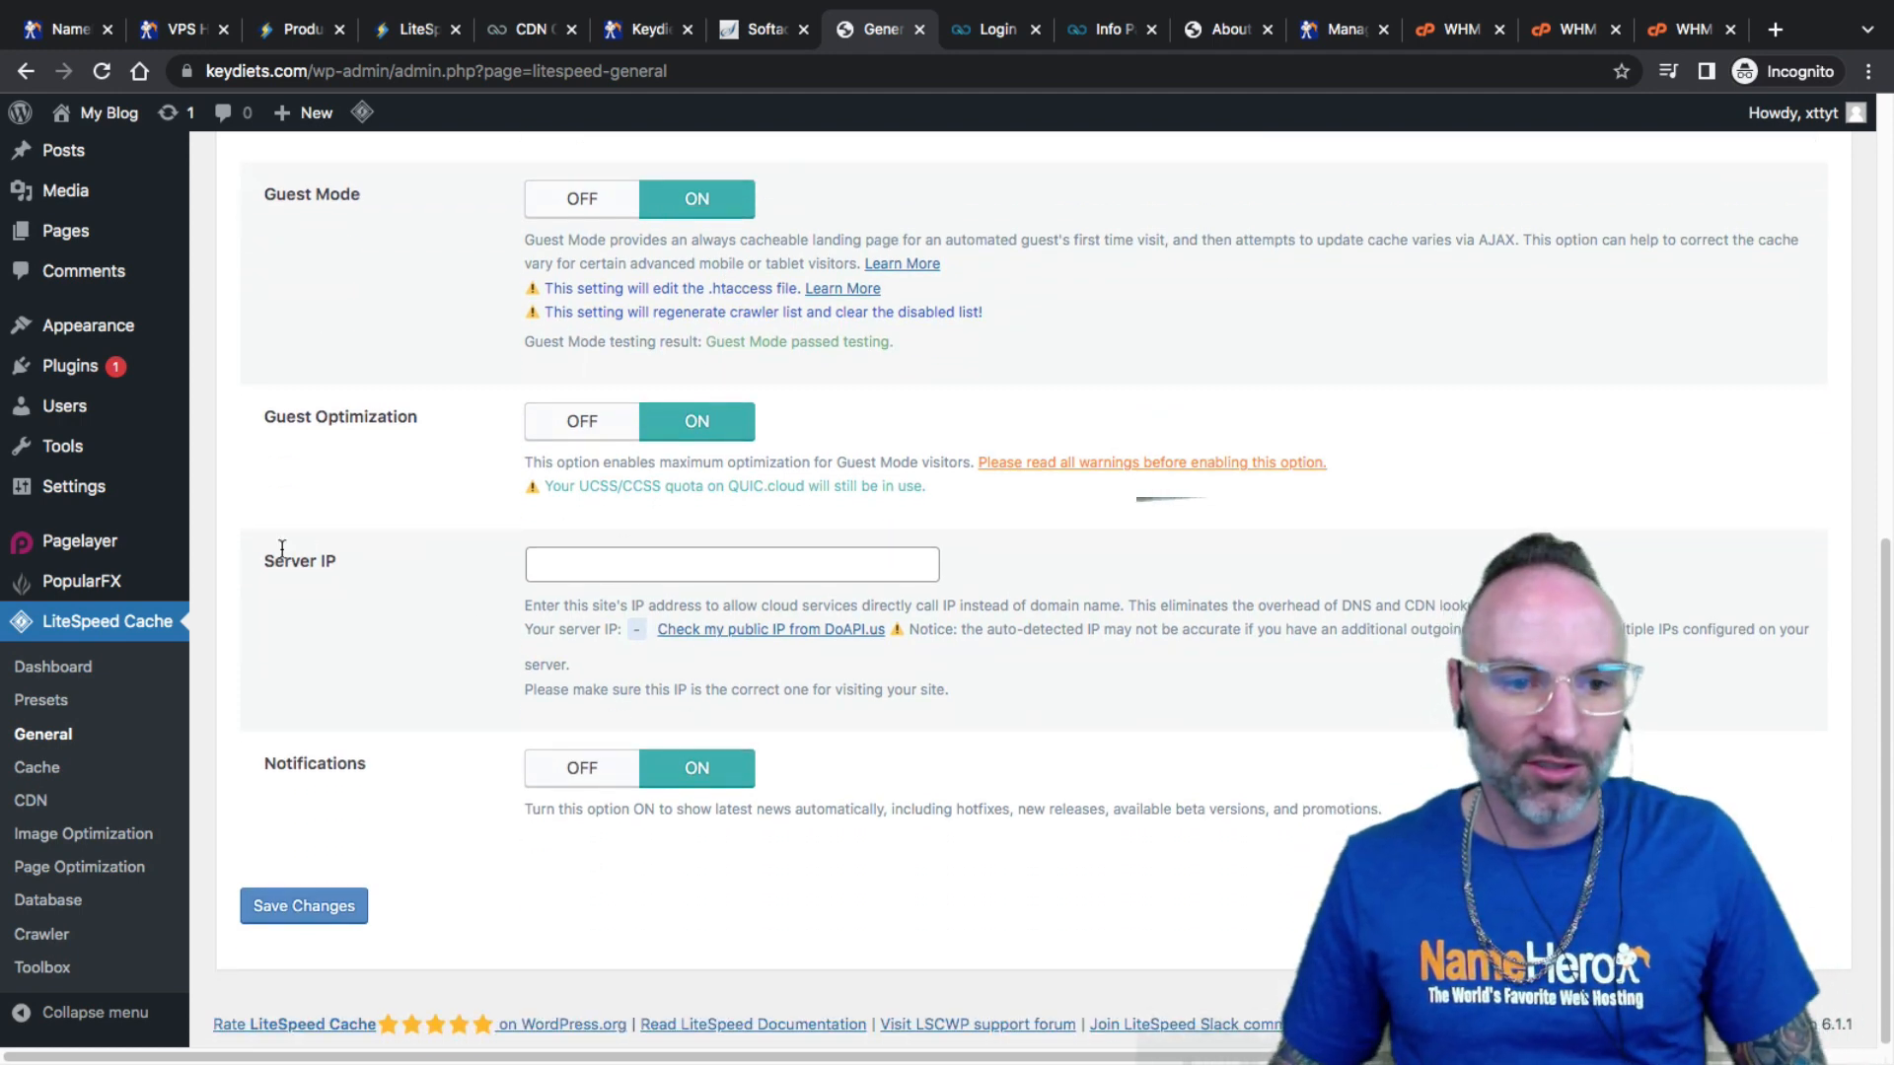
drag(635, 609, 1042, 606)
drag(1176, 605, 962, 612)
click(970, 612)
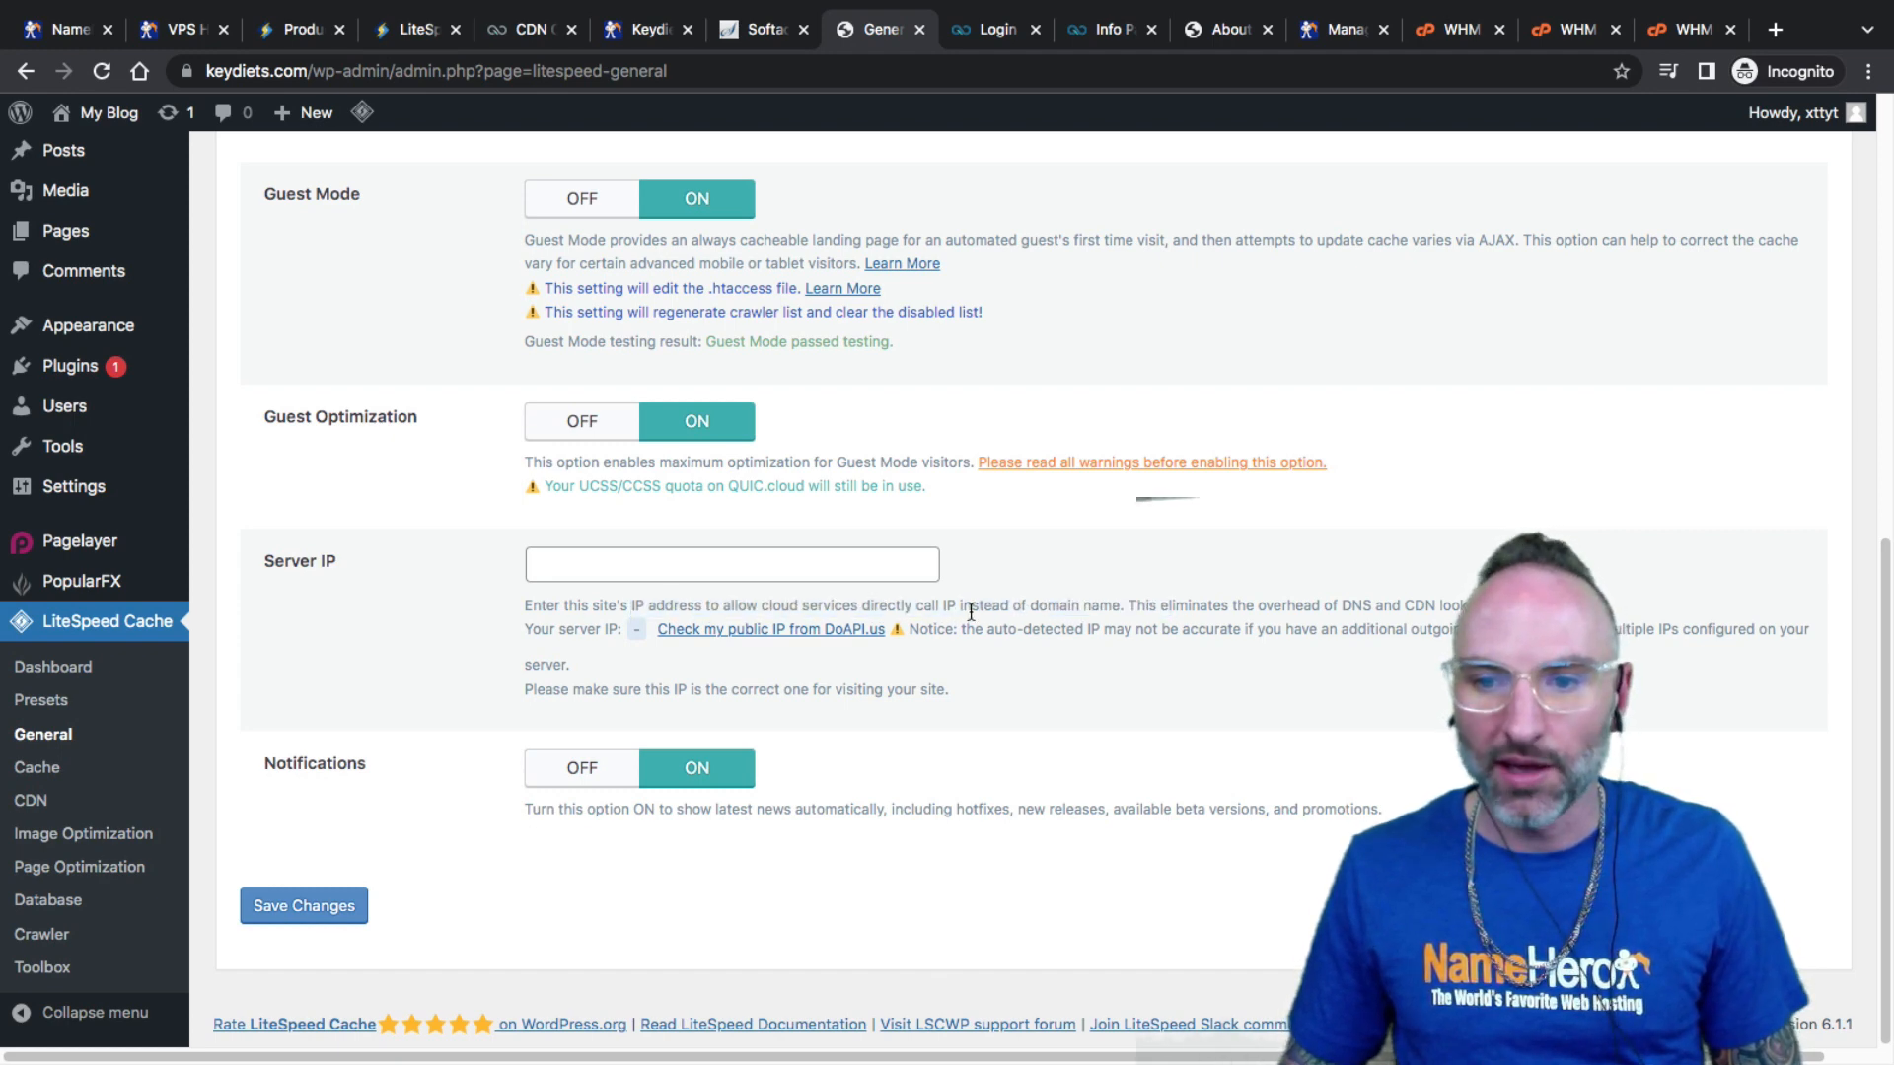
drag(1134, 603, 1180, 609)
click(1170, 610)
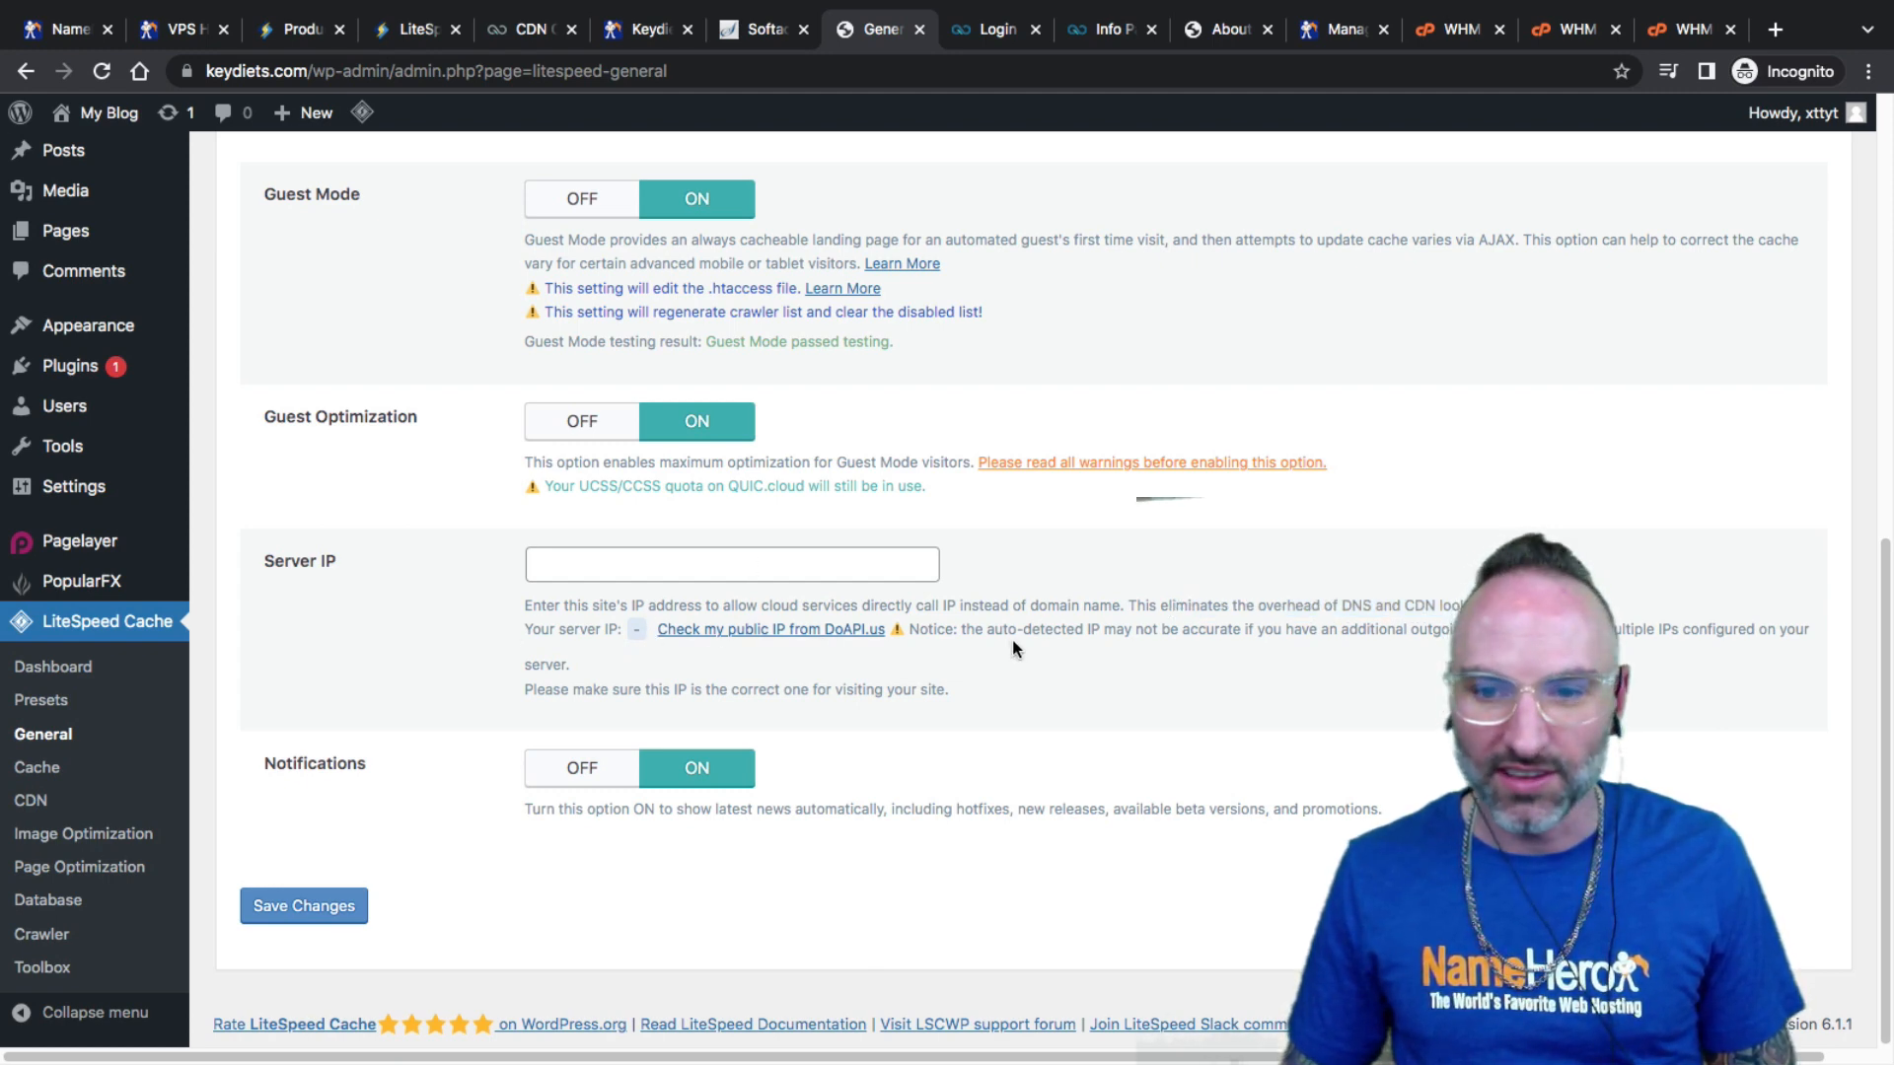
drag(1024, 637, 1268, 600)
click(1360, 600)
drag(1489, 631, 1315, 622)
click(1314, 622)
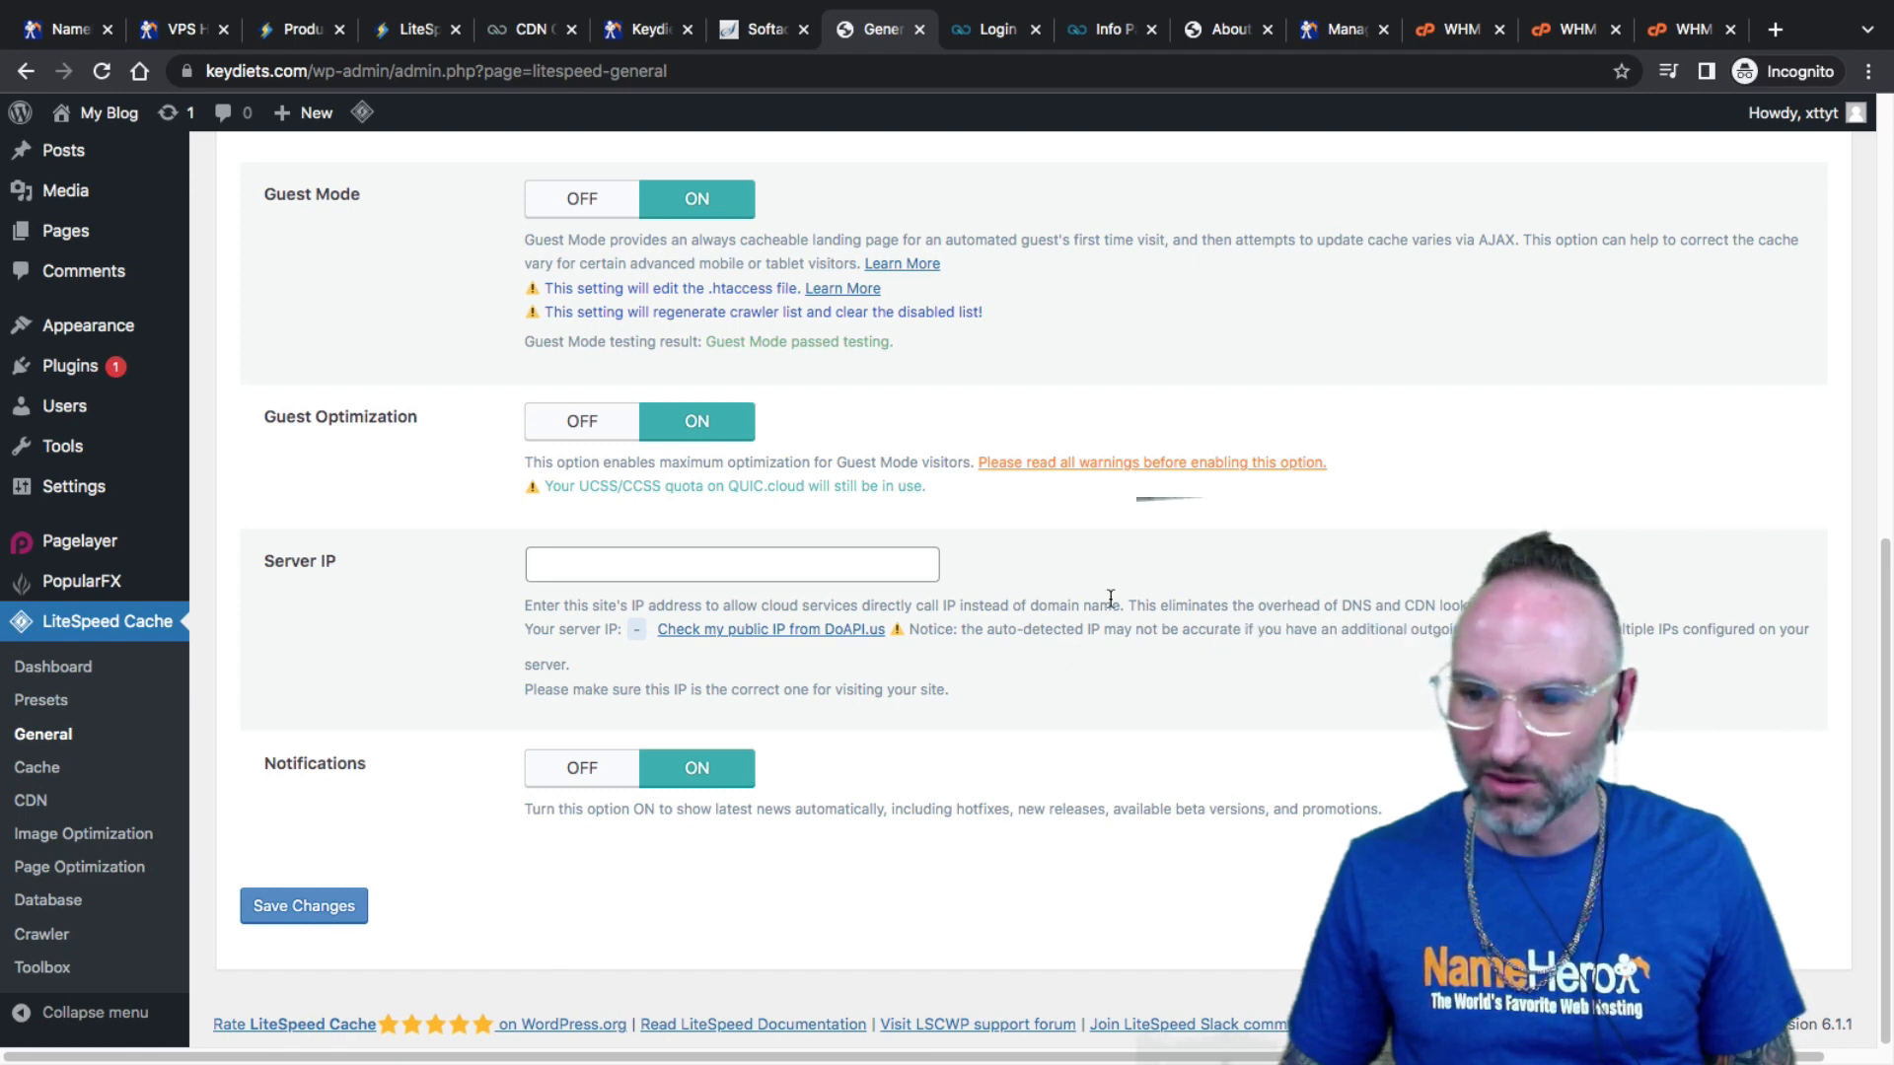
drag(782, 691, 633, 691)
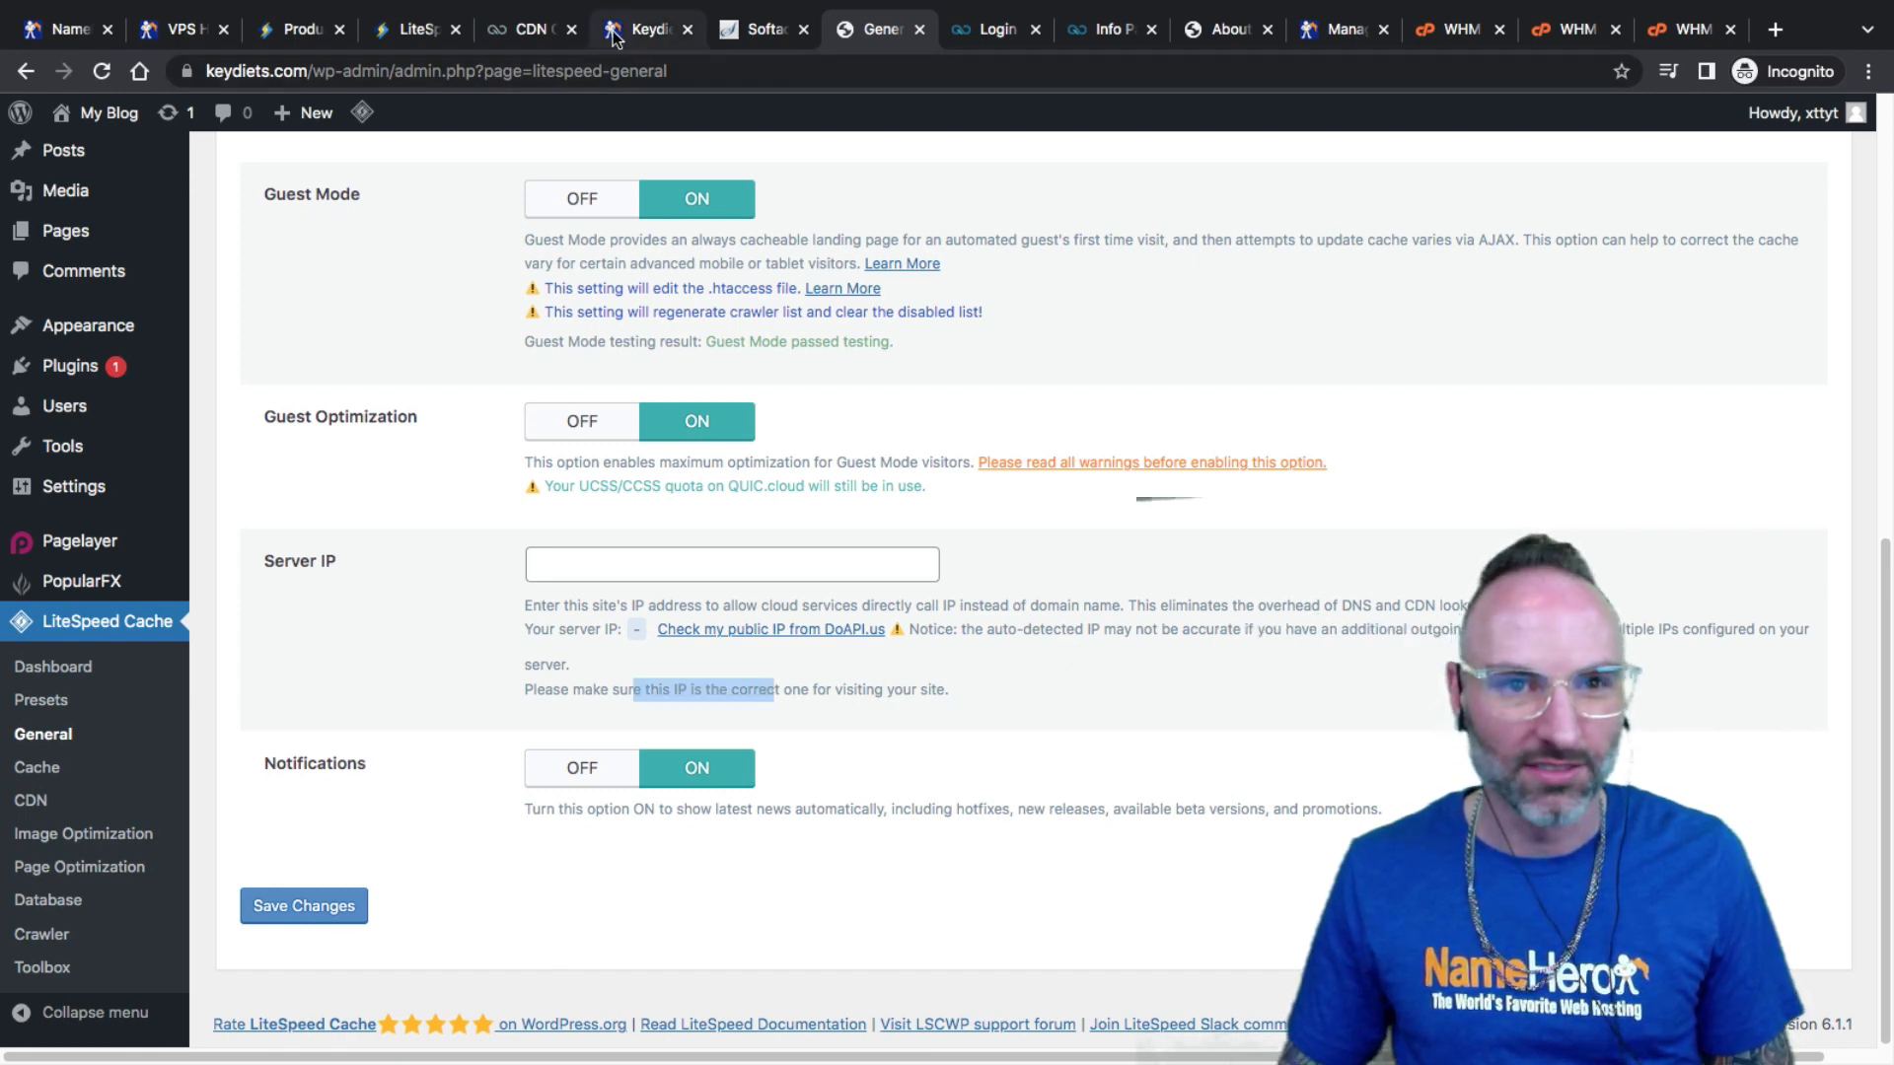
Copy the keydiets.com primary IP from the Business Cloud product details in the NameHero client area
click(643, 39)
double_click(1001, 686)
drag(1001, 685, 900, 683)
right_click(909, 679)
click(944, 723)
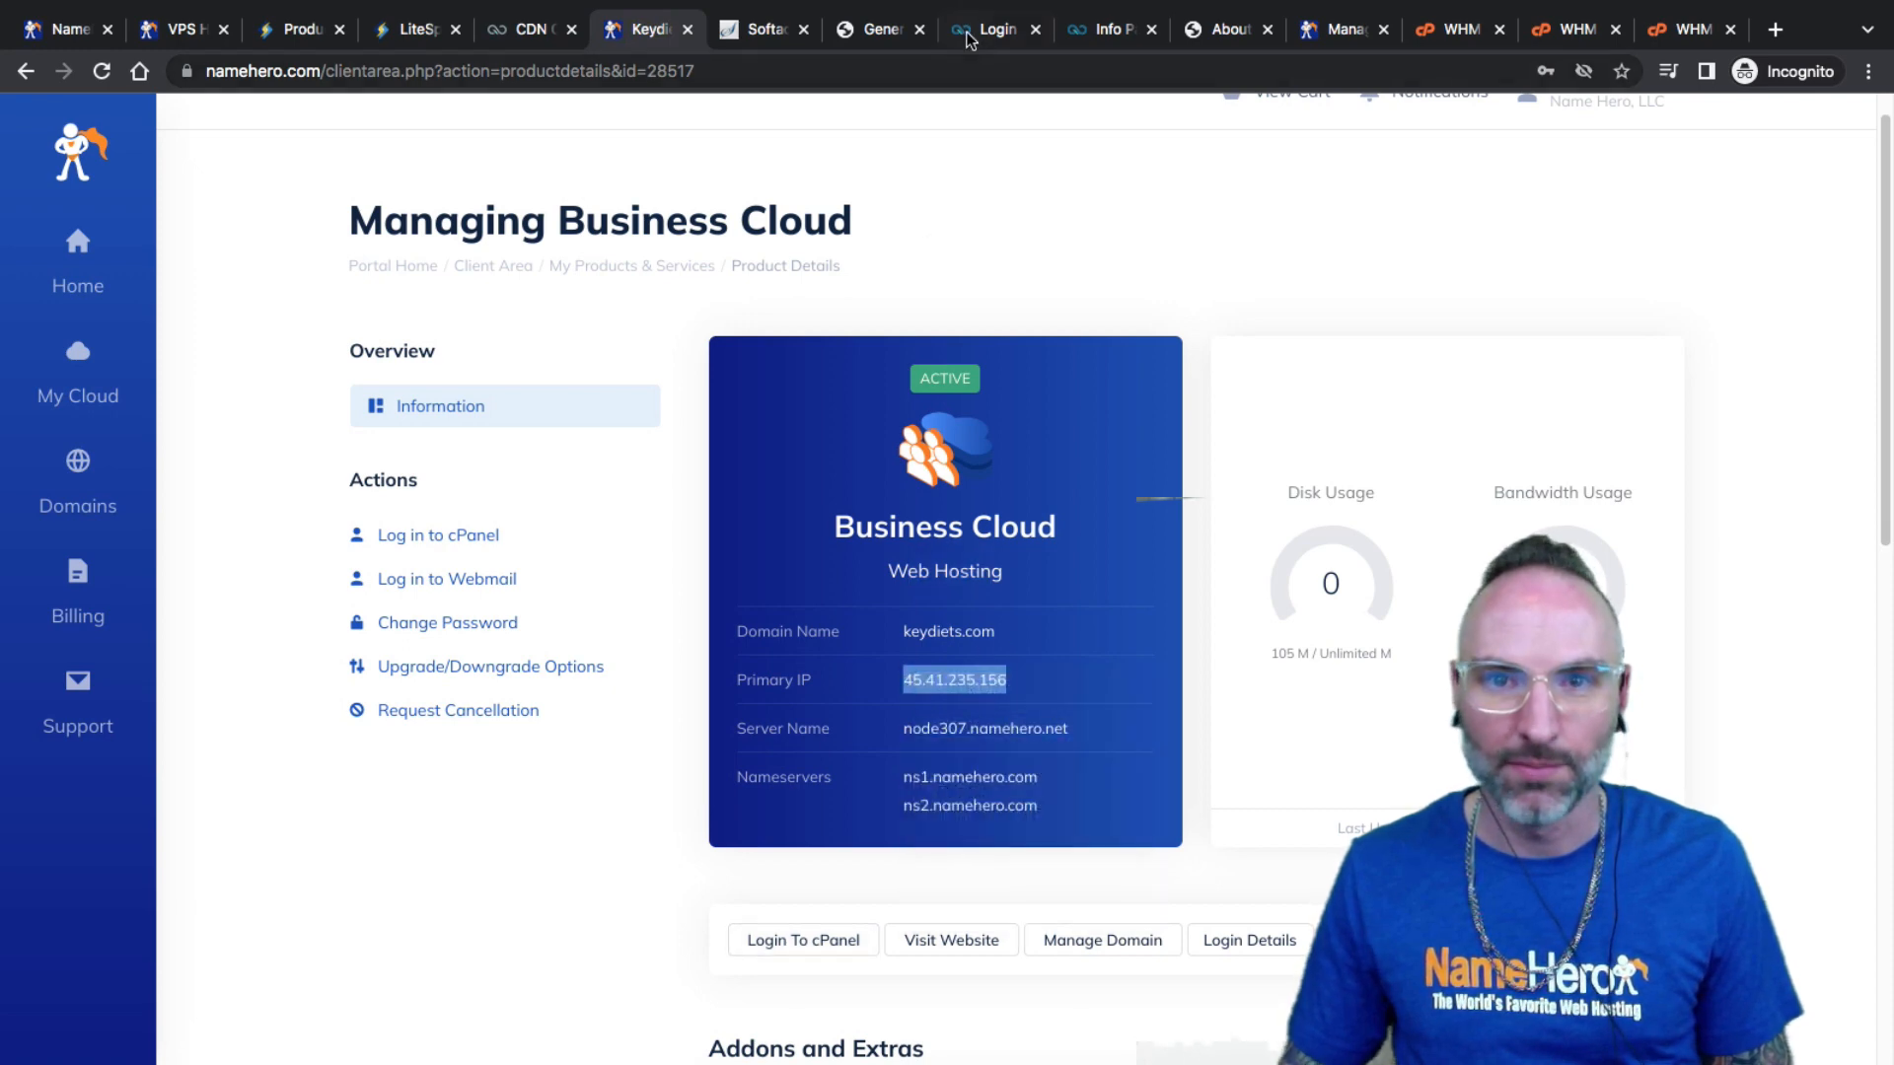
Set the Server IP to 45.41.235.156 in the LiteSpeed Cache general settings and save the changes
click(996, 29)
click(850, 35)
right_click(614, 558)
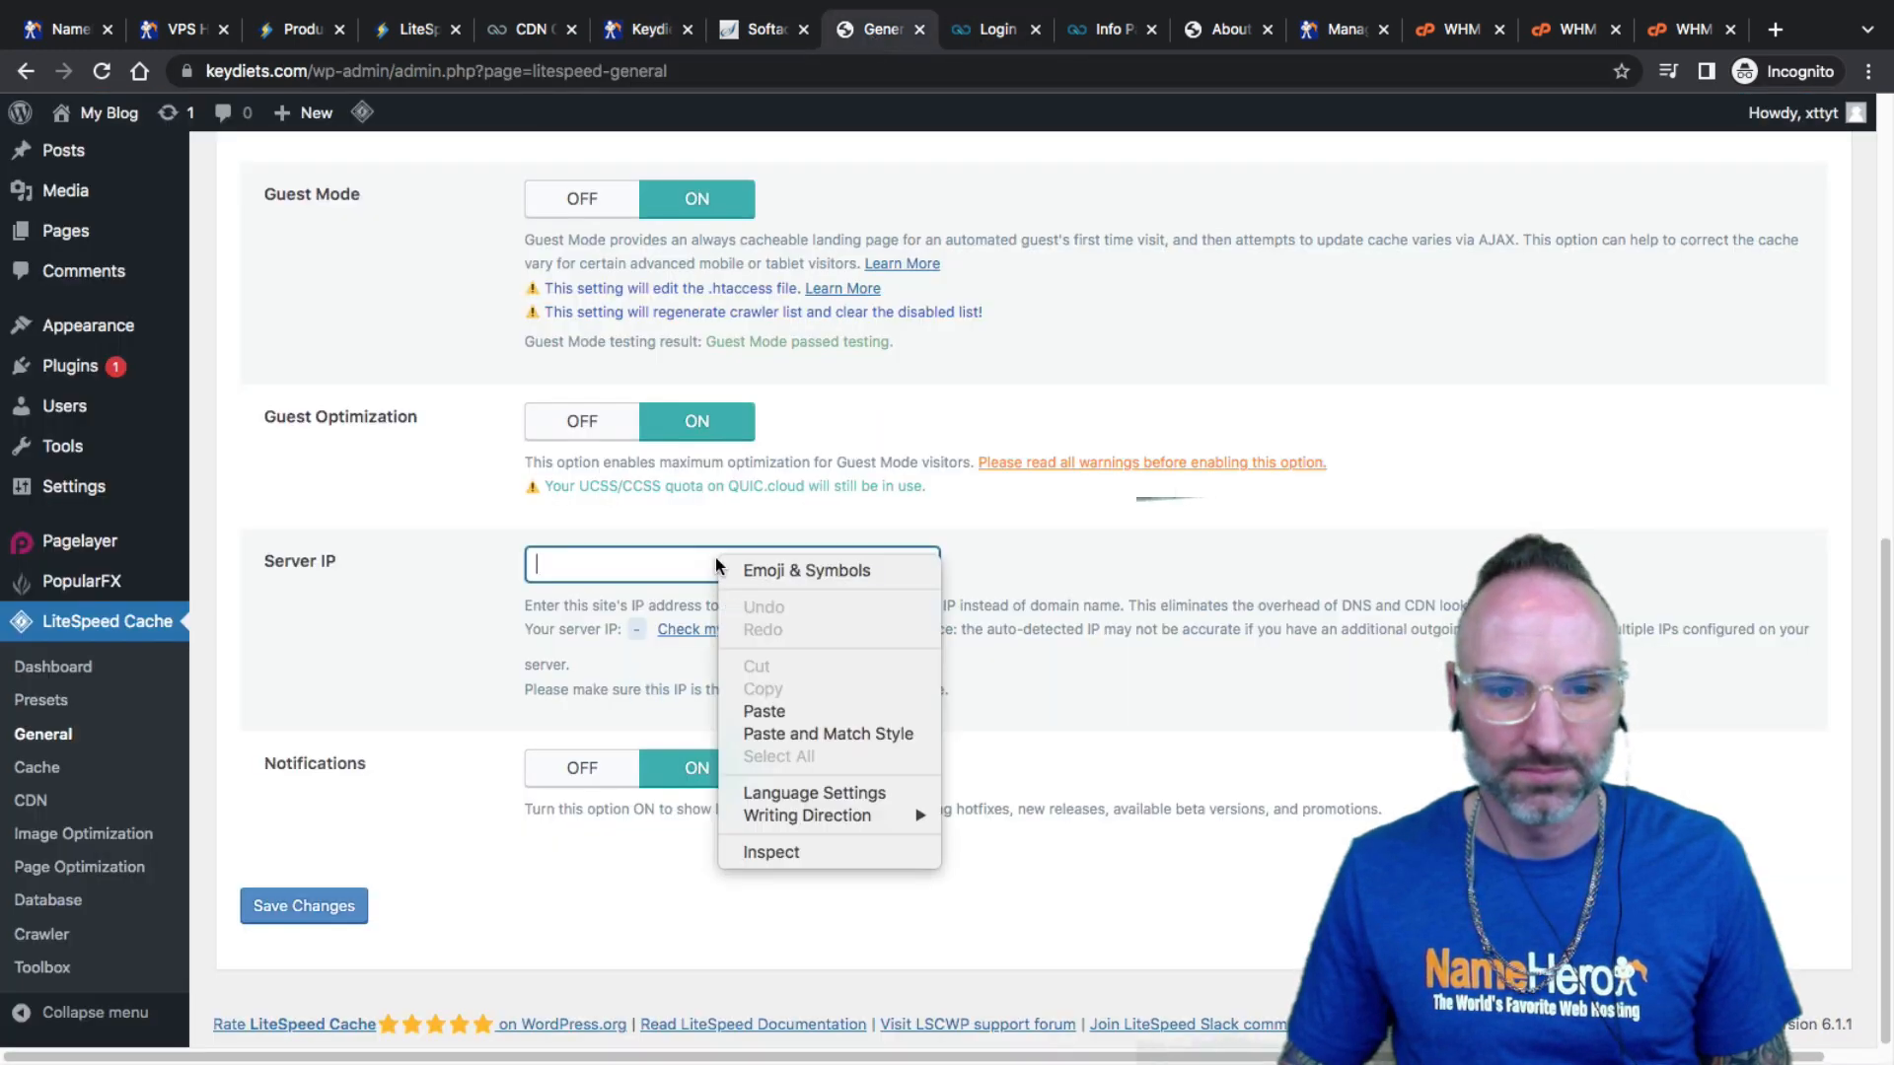
click(773, 710)
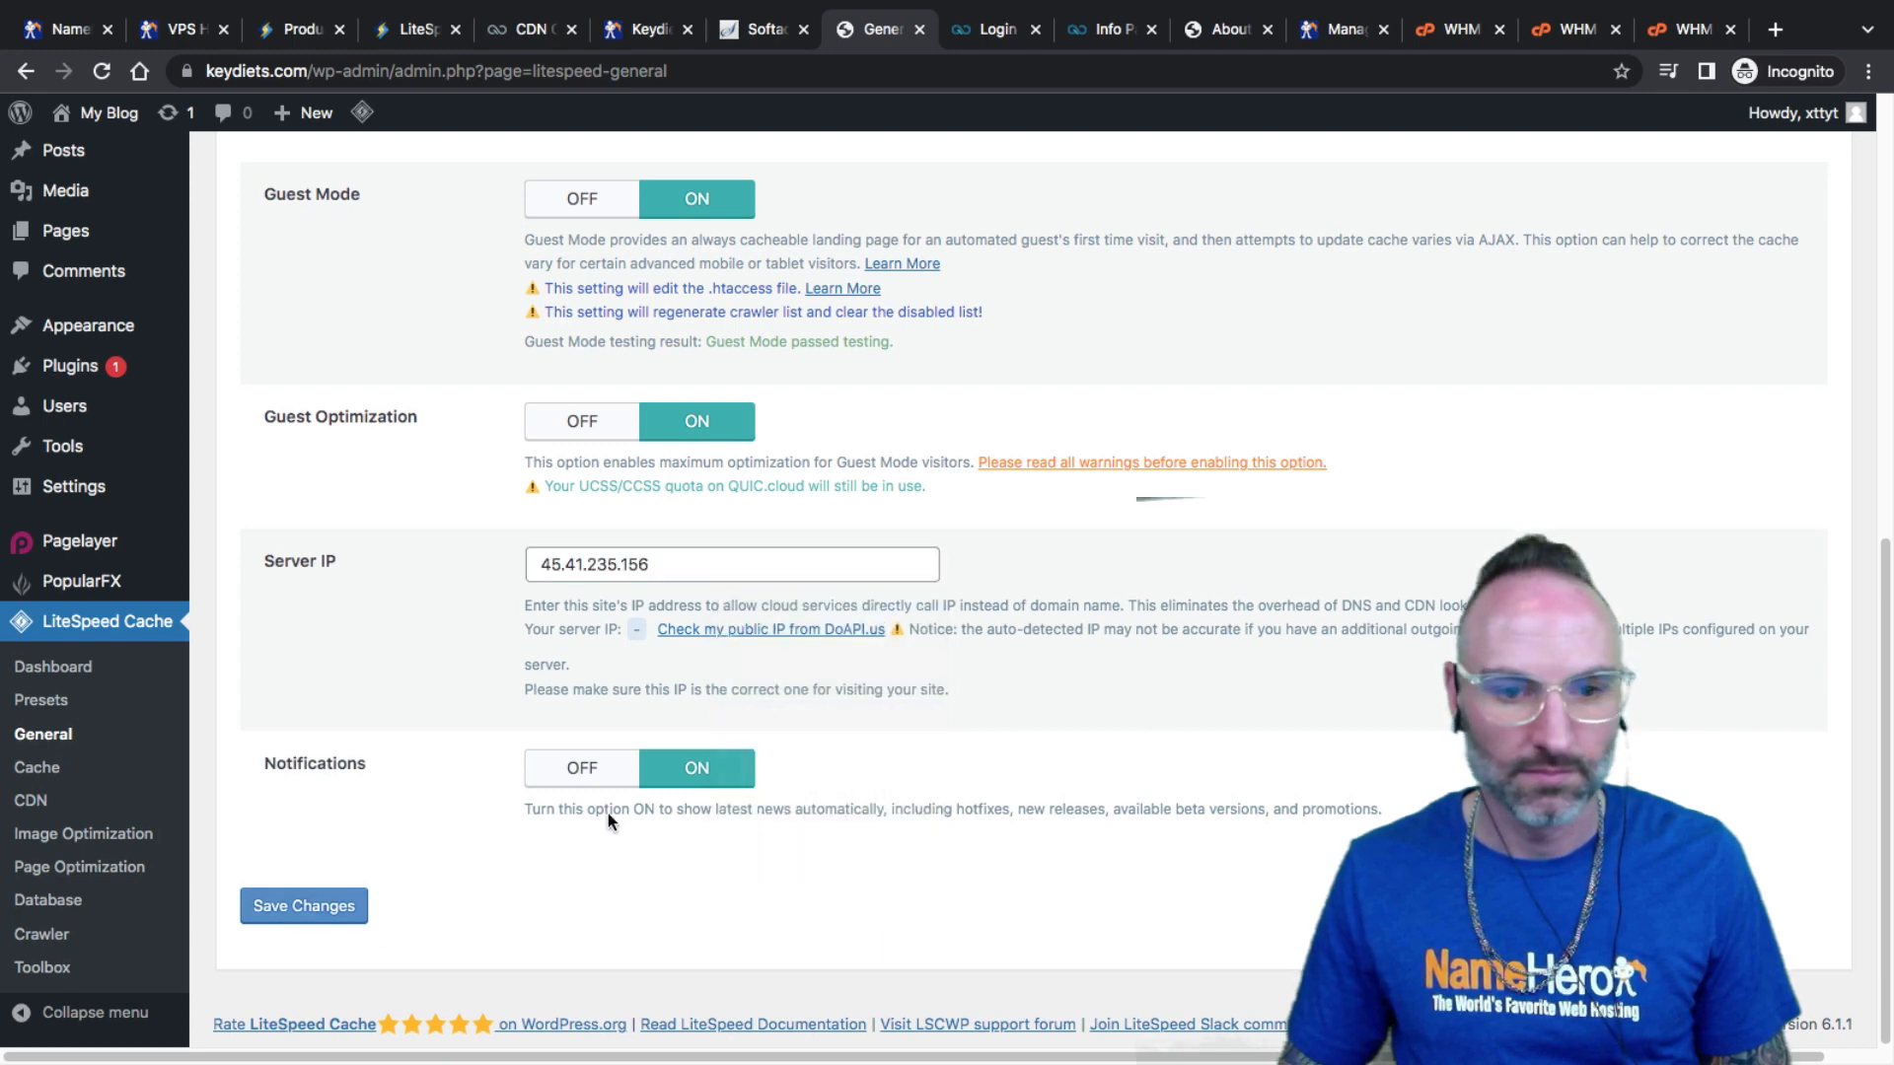
click(306, 903)
scroll(957, 688, down, 9)
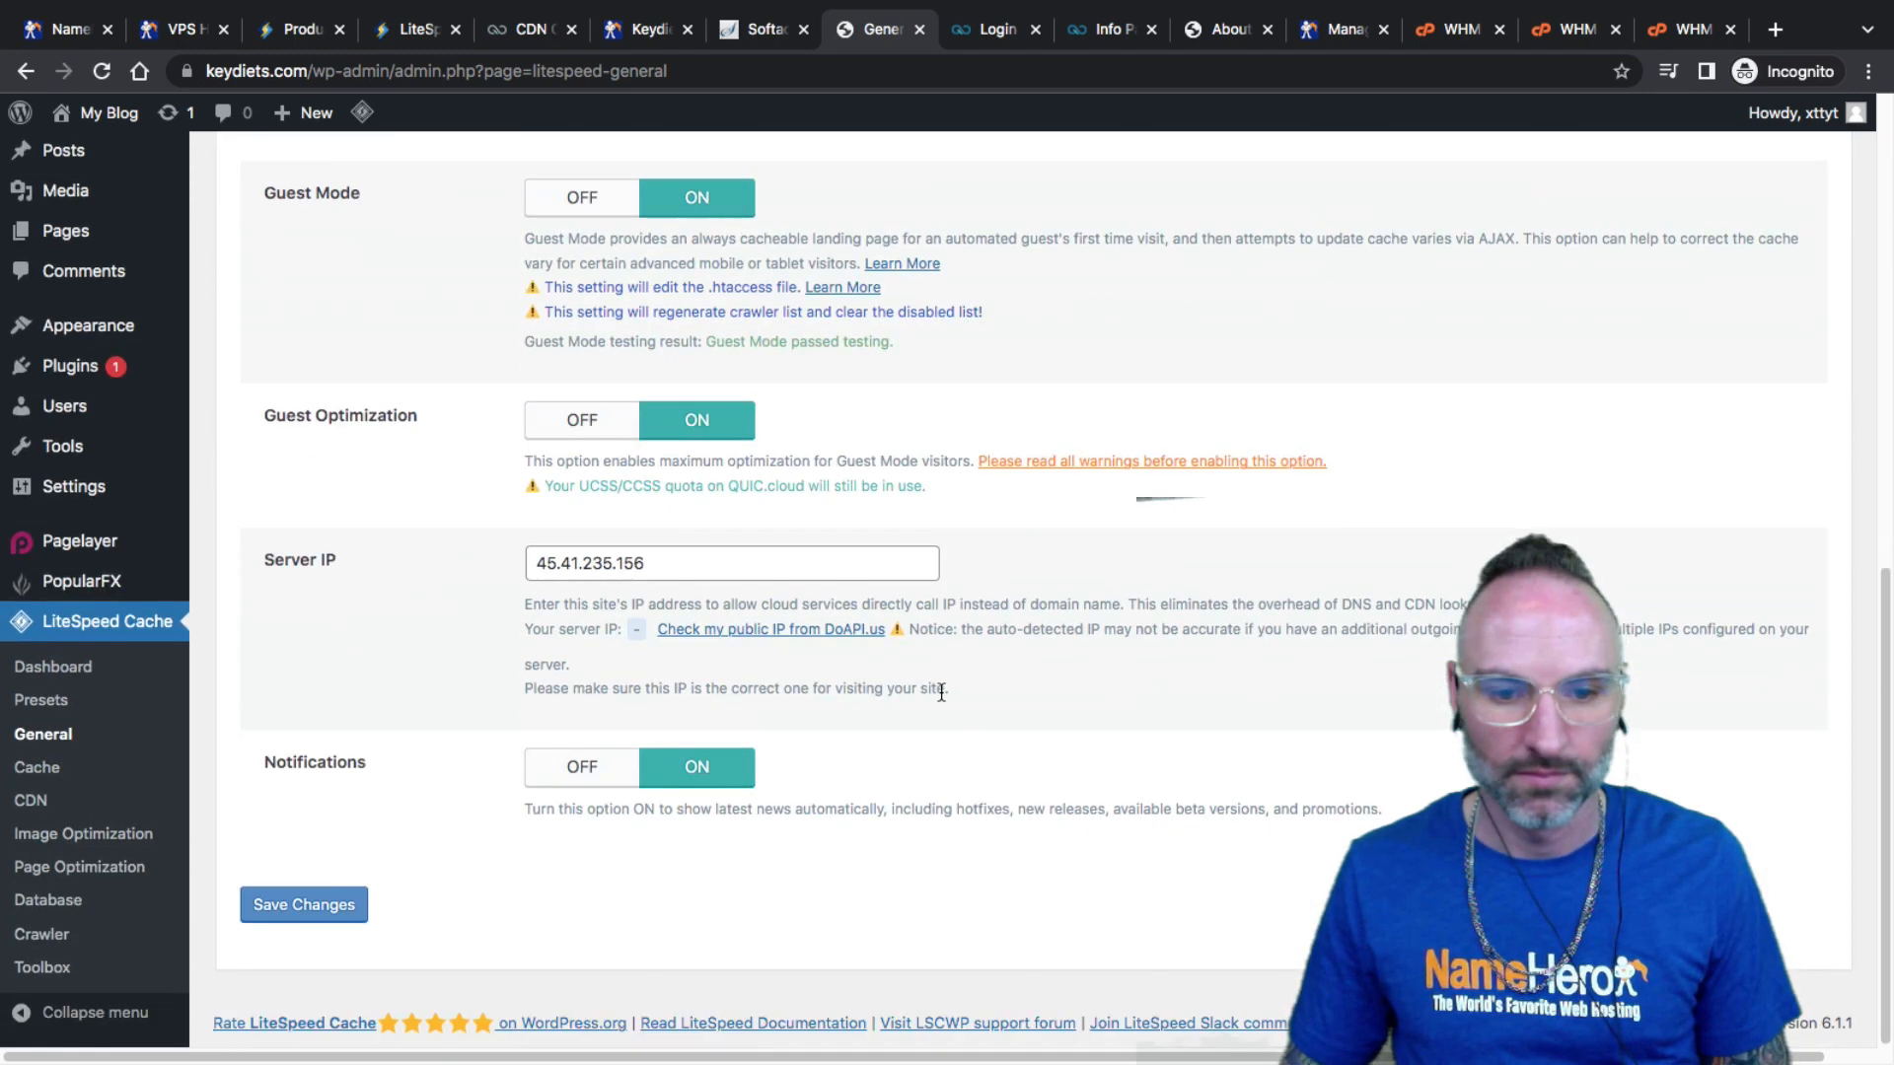
scroll(938, 689, up, 8)
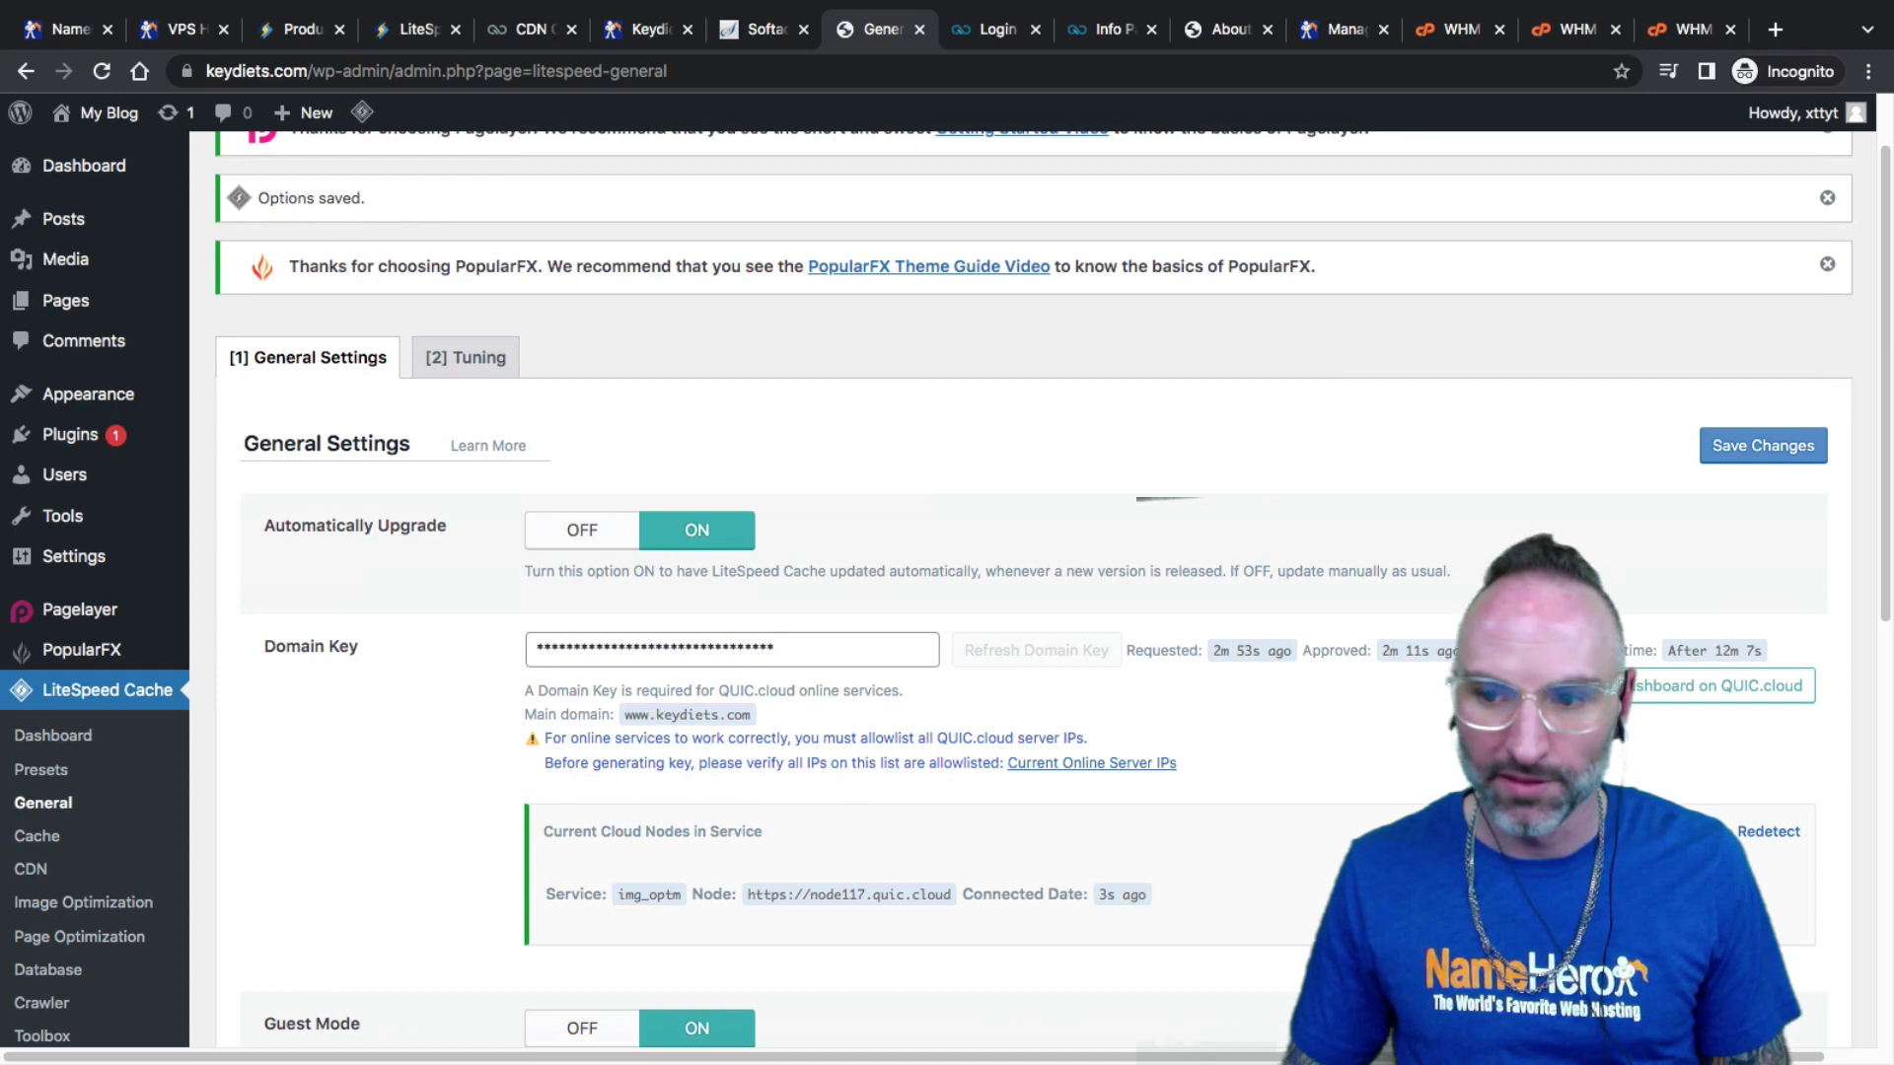
scroll(779, 732, down, 1)
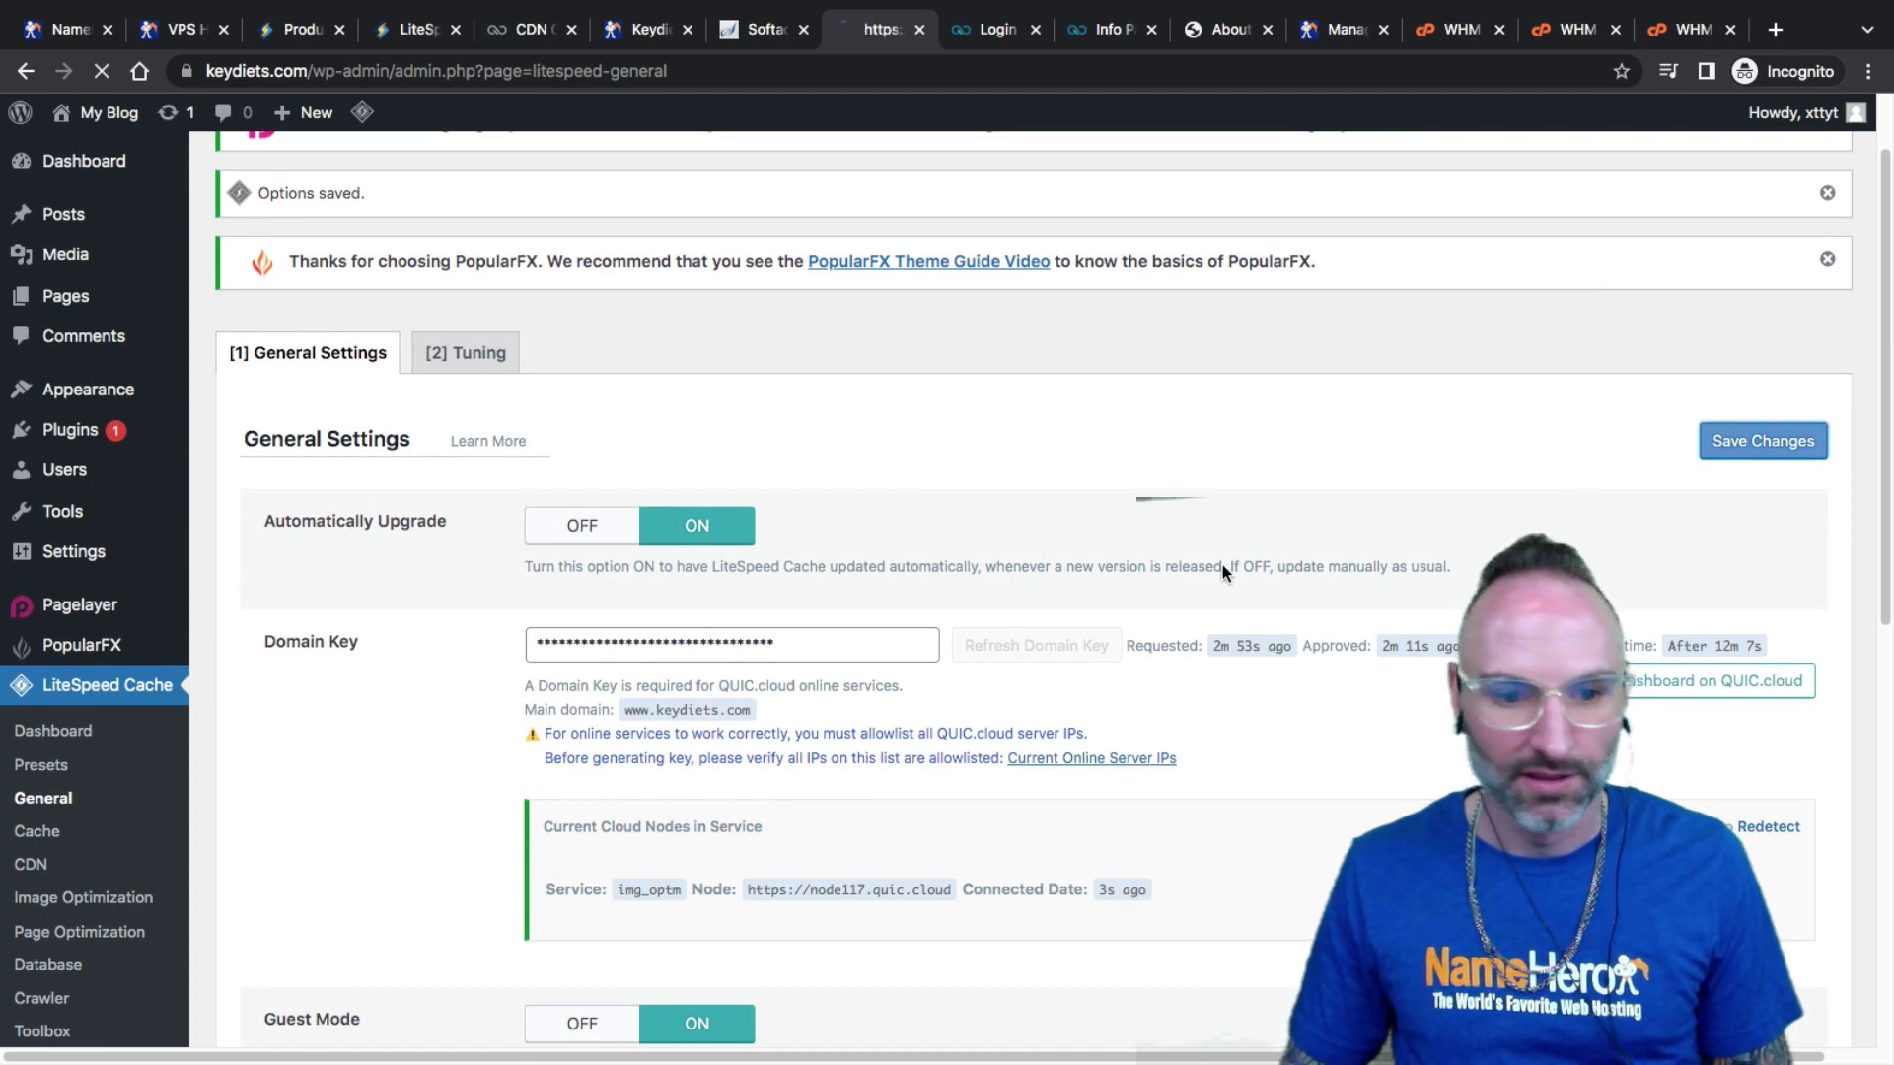
scroll(1222, 564, down, 9)
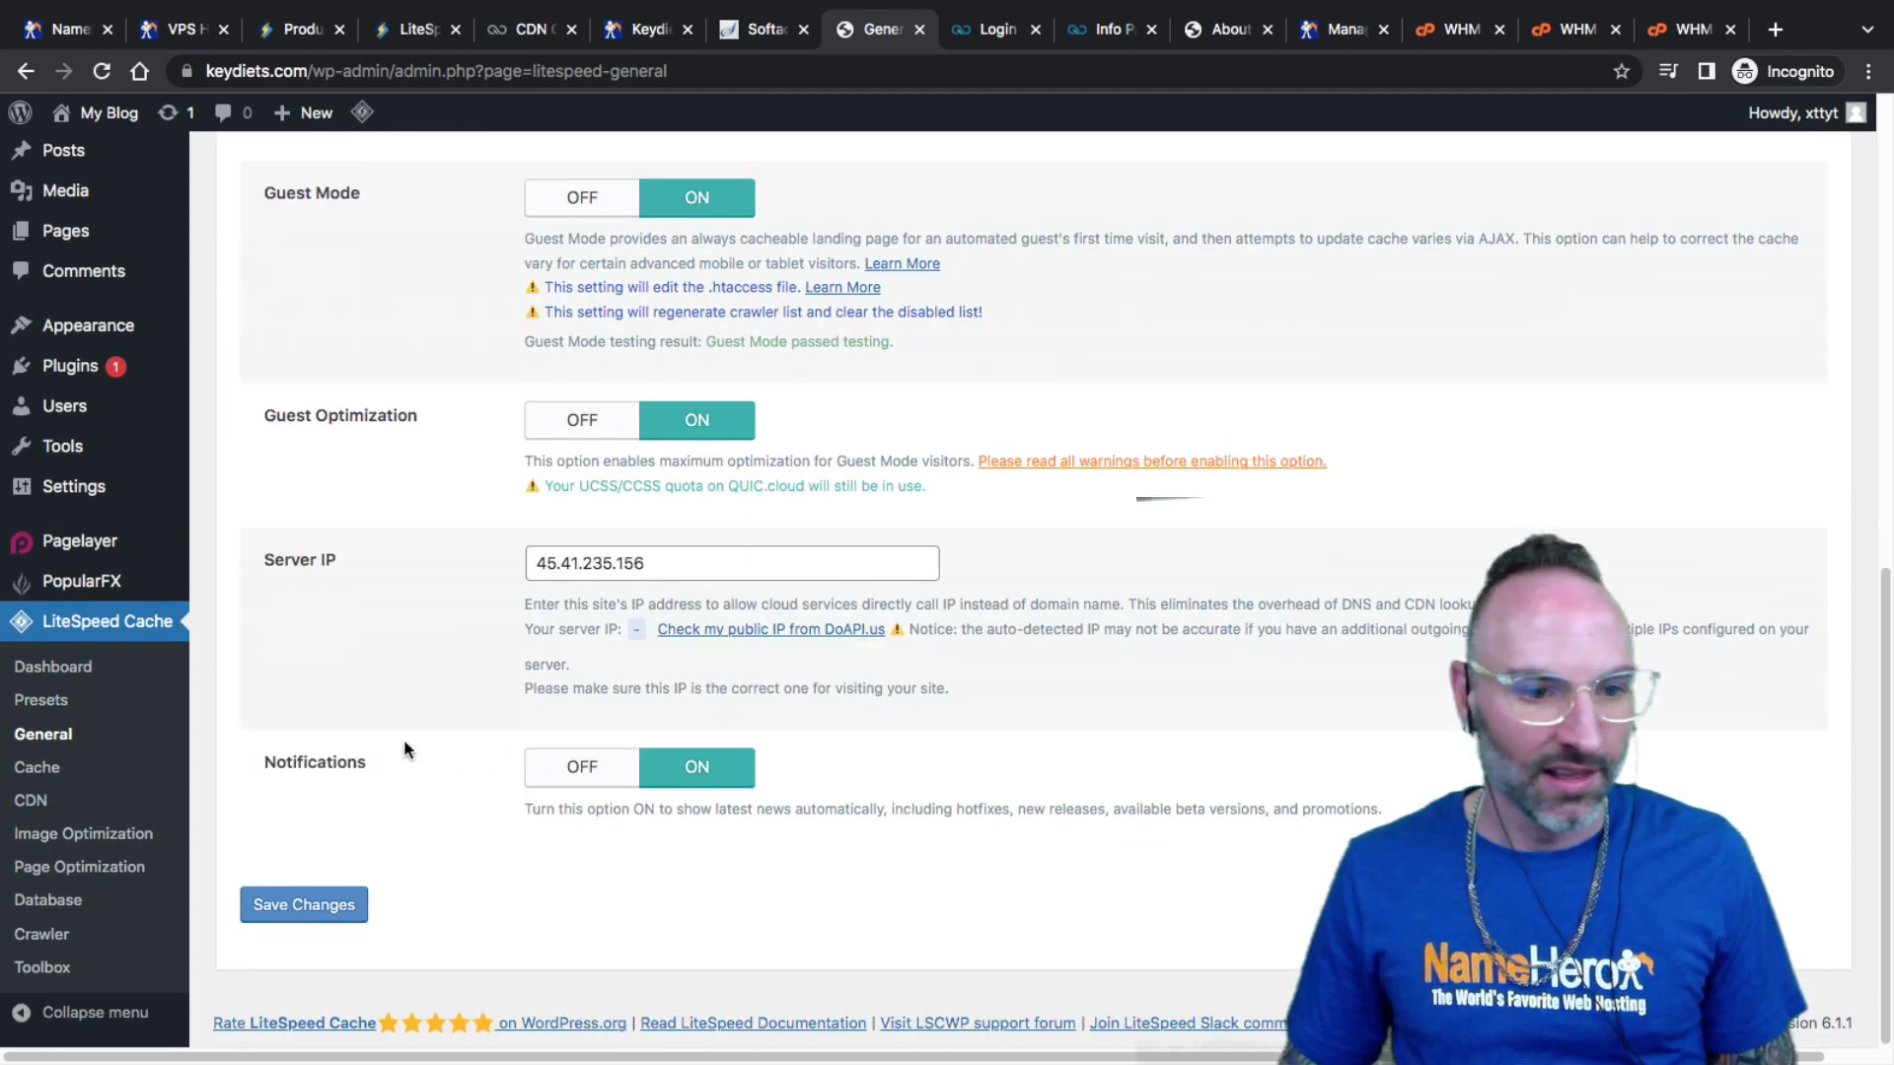
Open the LiteSpeed Cache cache settings and look over the cache control options
click(36, 767)
scroll(608, 651, down, 20)
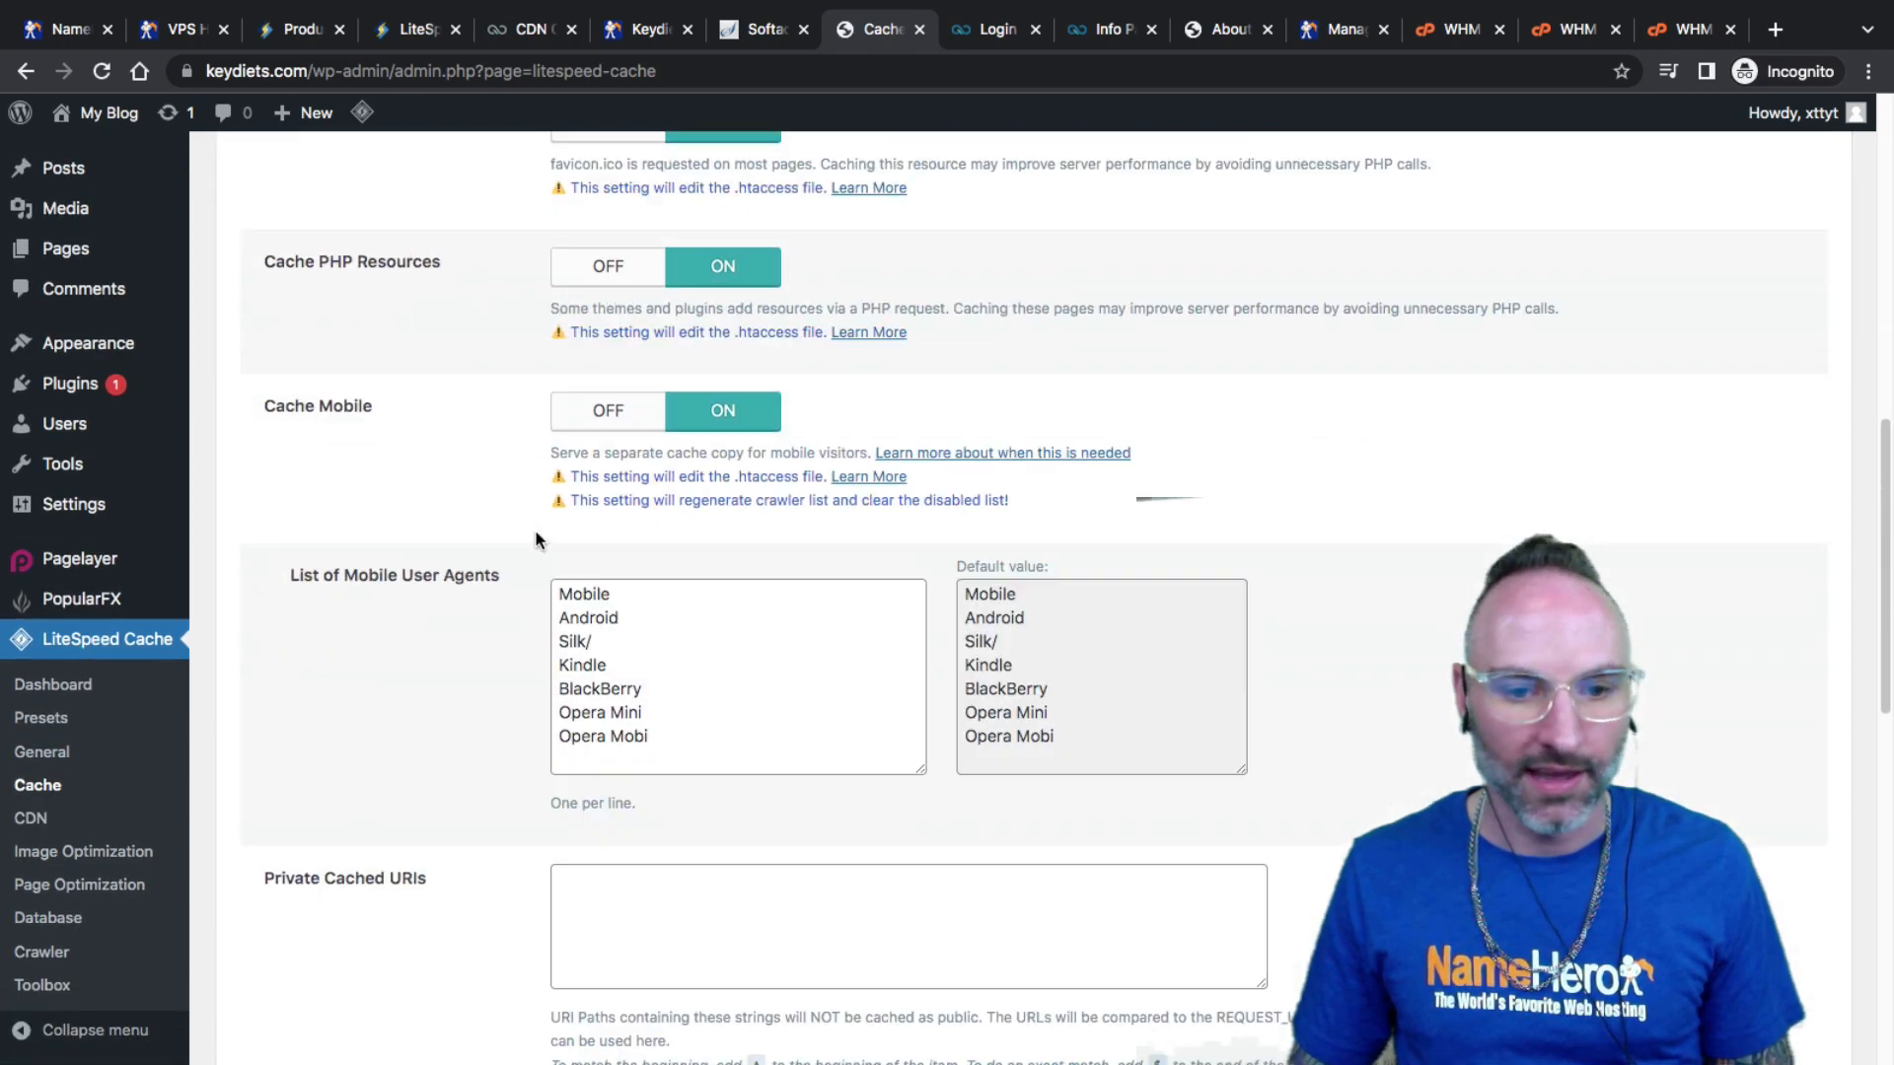
scroll(566, 755, up, 10)
scroll(566, 747, up, 10)
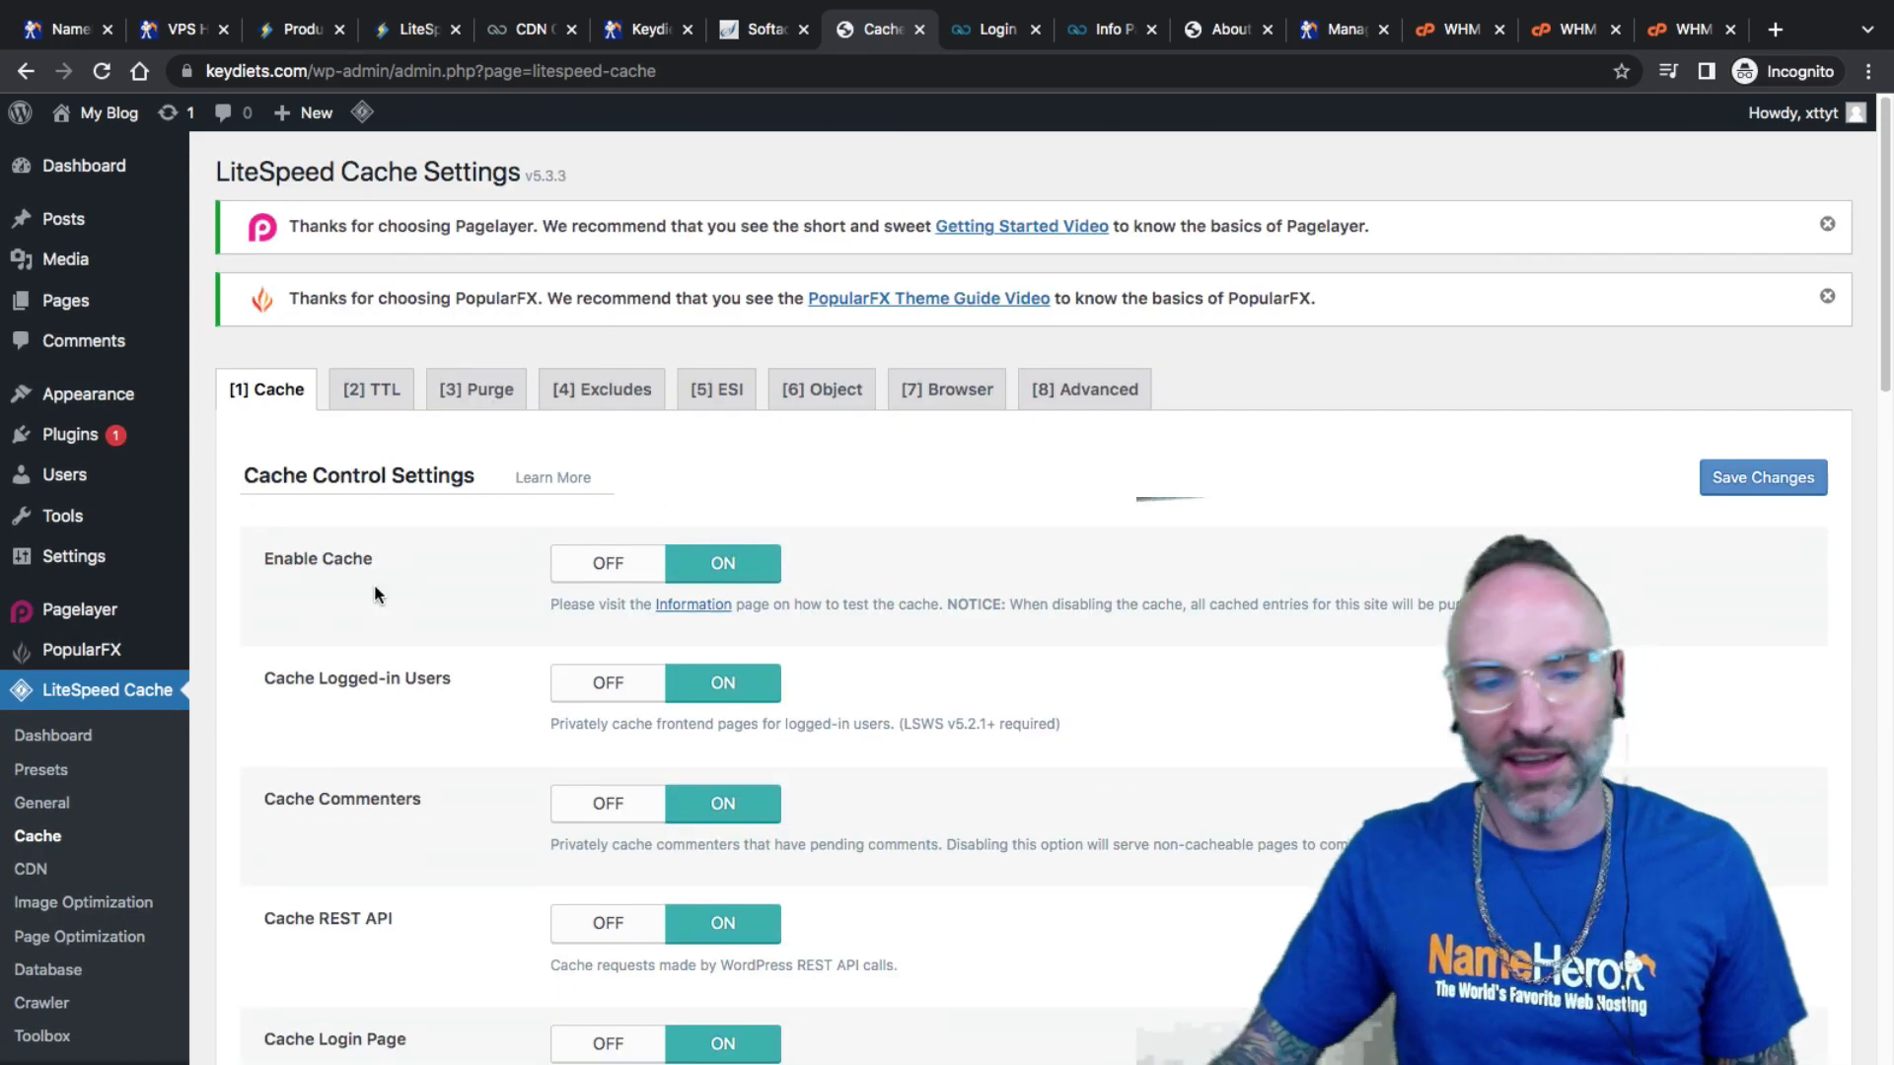
scroll(717, 805, down, 1)
scroll(717, 808, down, 2)
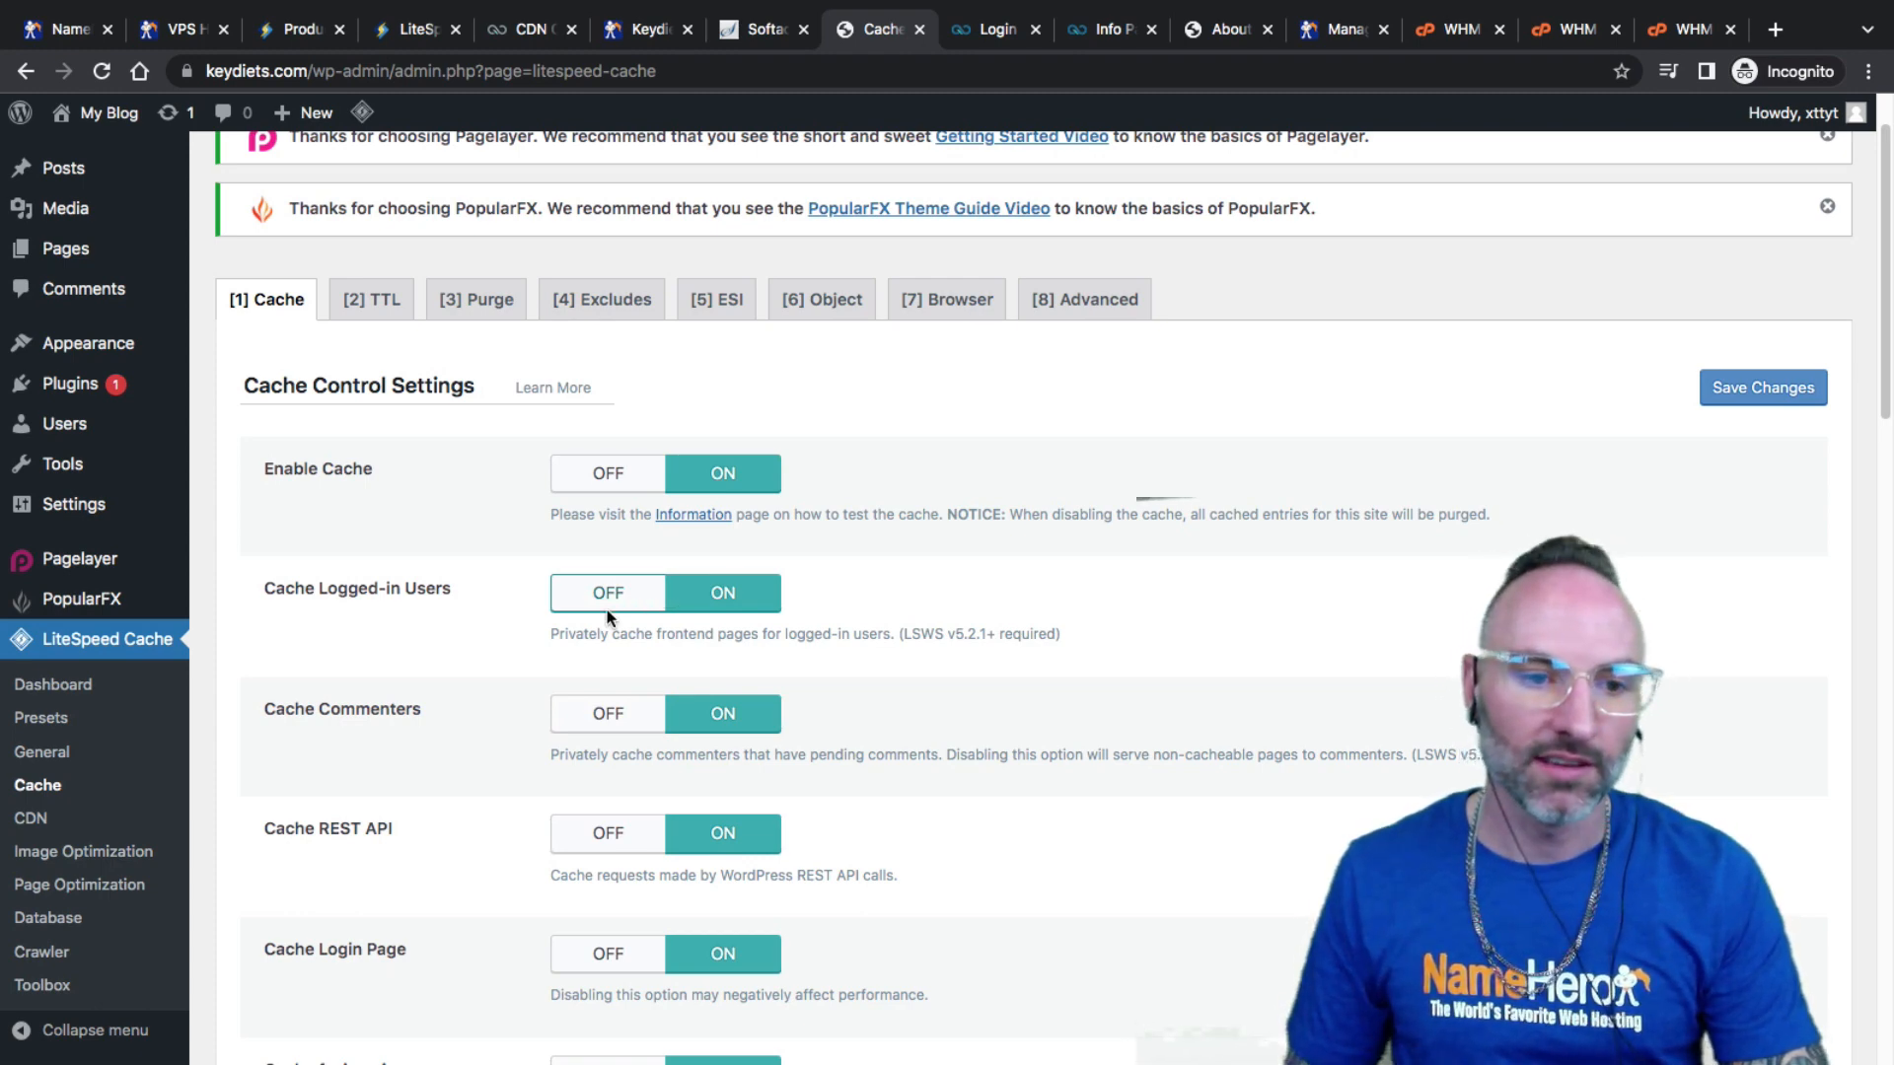
Turn Cache Logged-in Users off and switch it back on in the cache control settings
drag(452, 589, 266, 588)
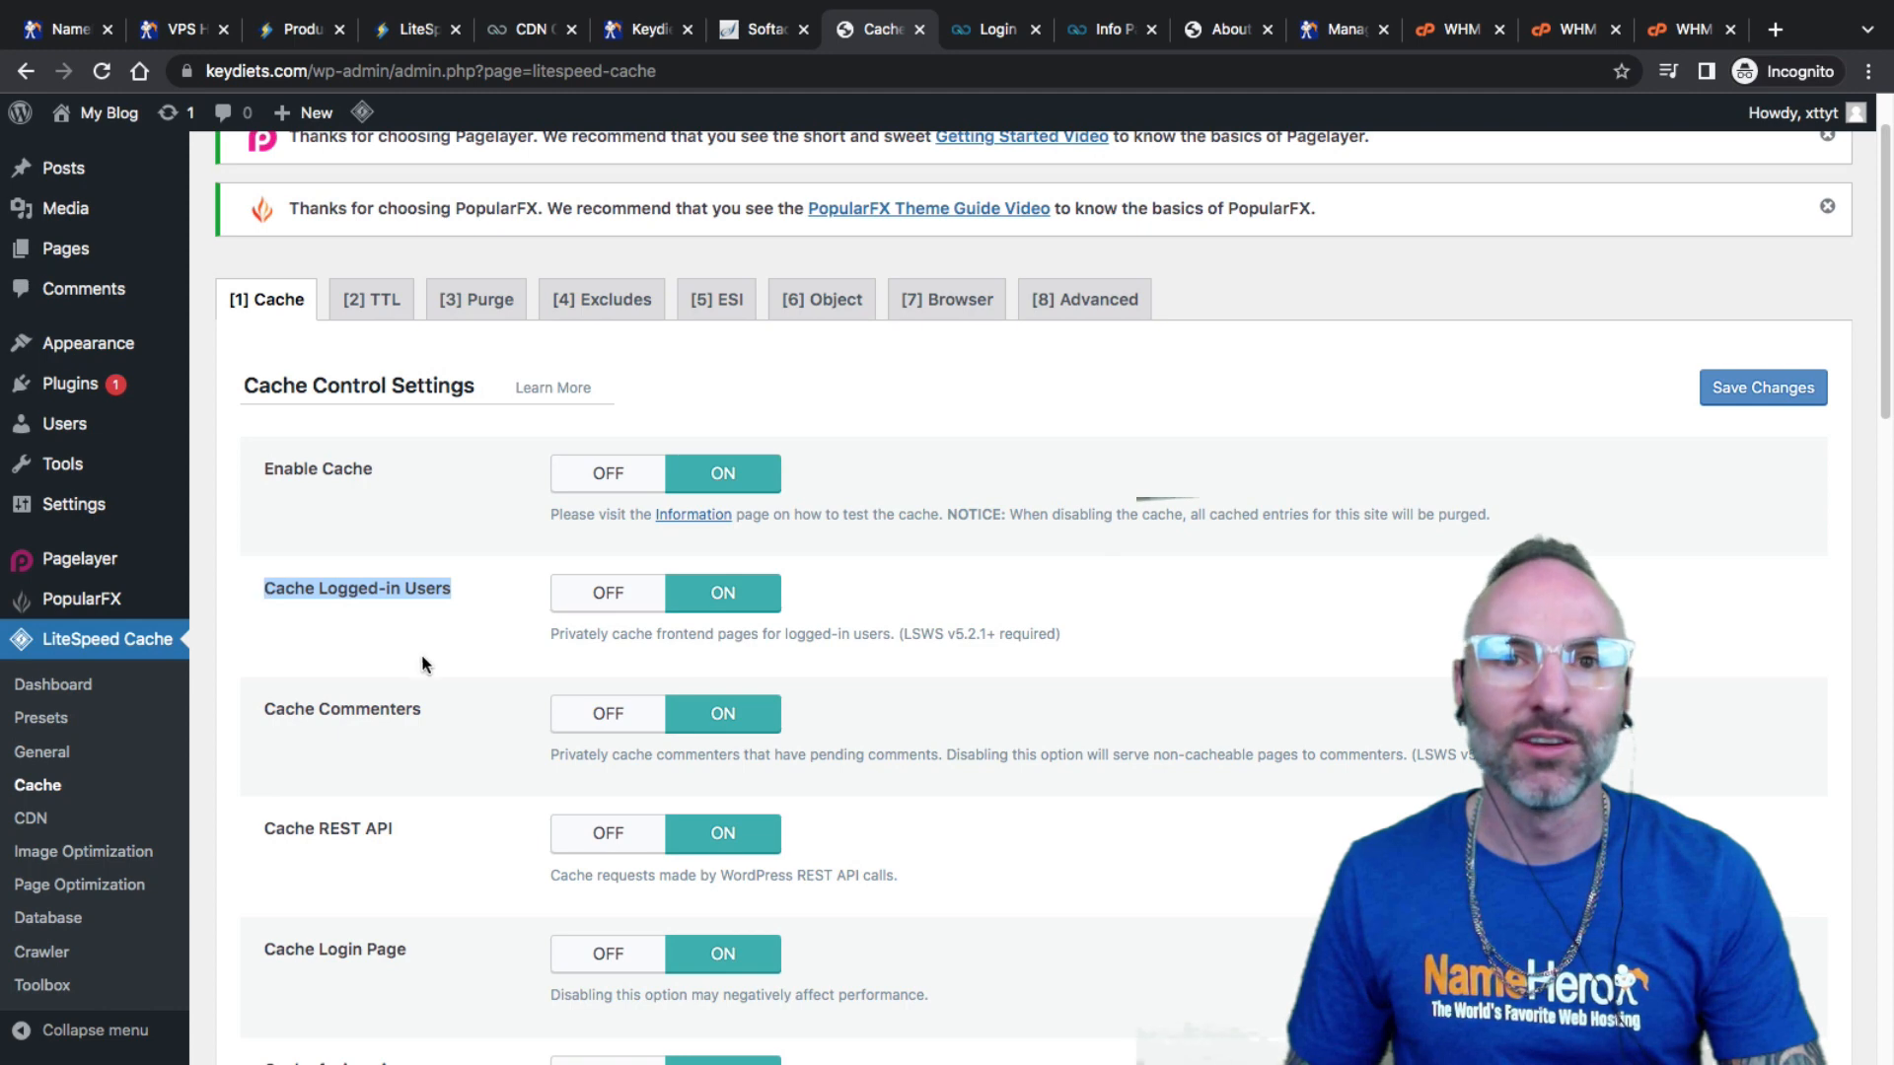
click(624, 604)
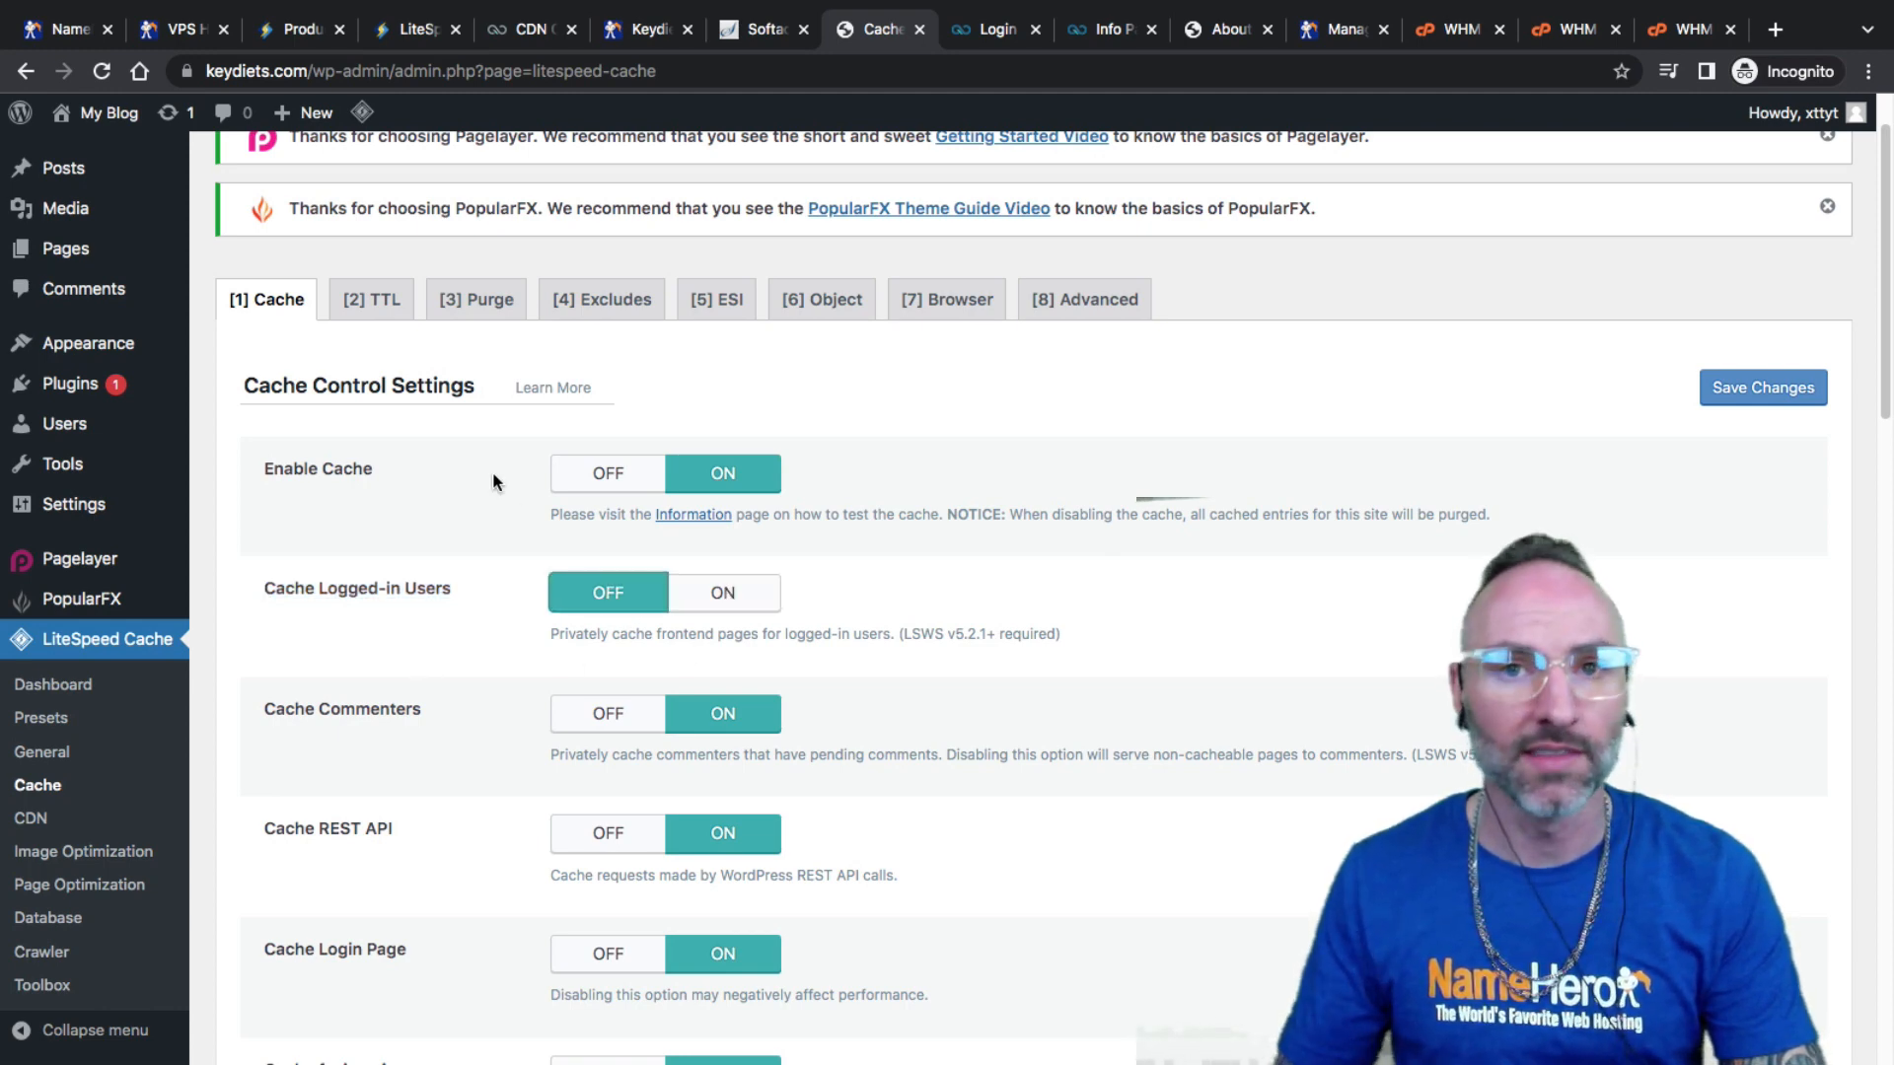
drag(319, 590, 595, 603)
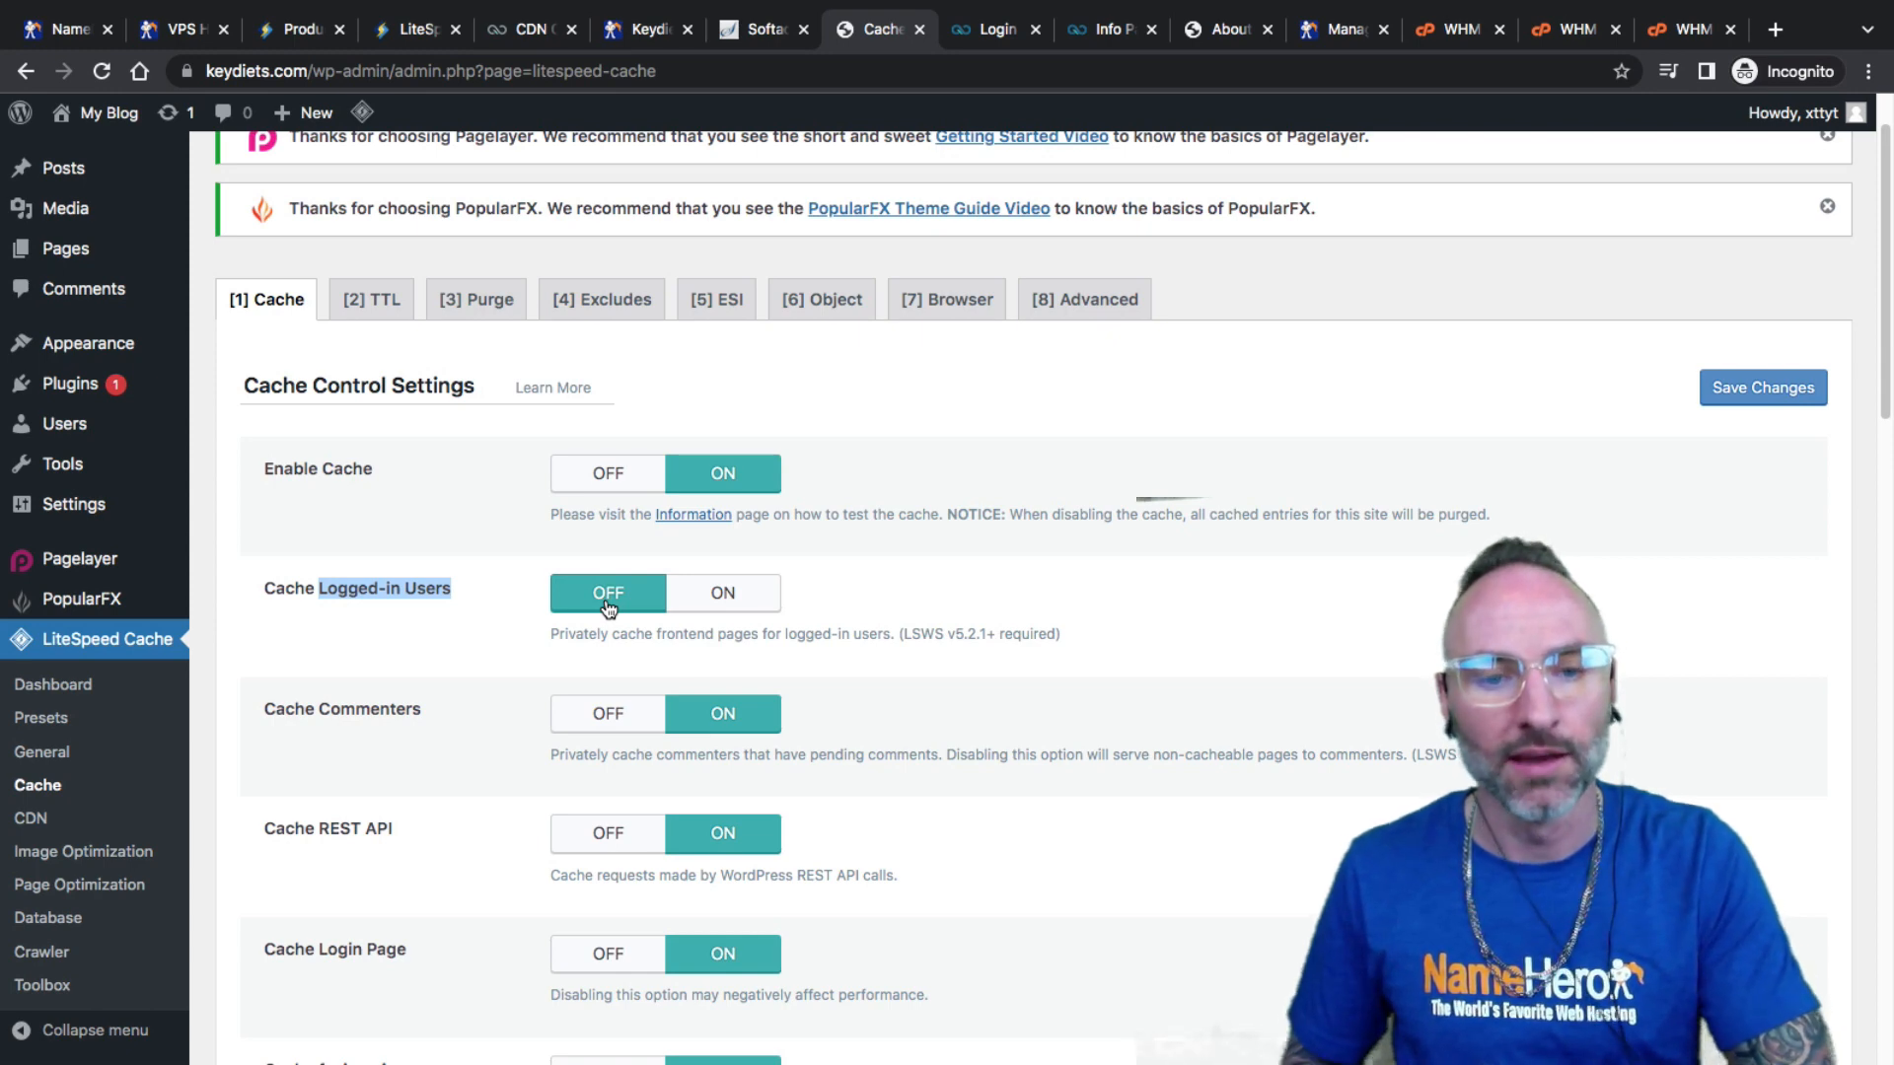
drag(449, 589, 377, 587)
drag(378, 588, 363, 588)
click(386, 592)
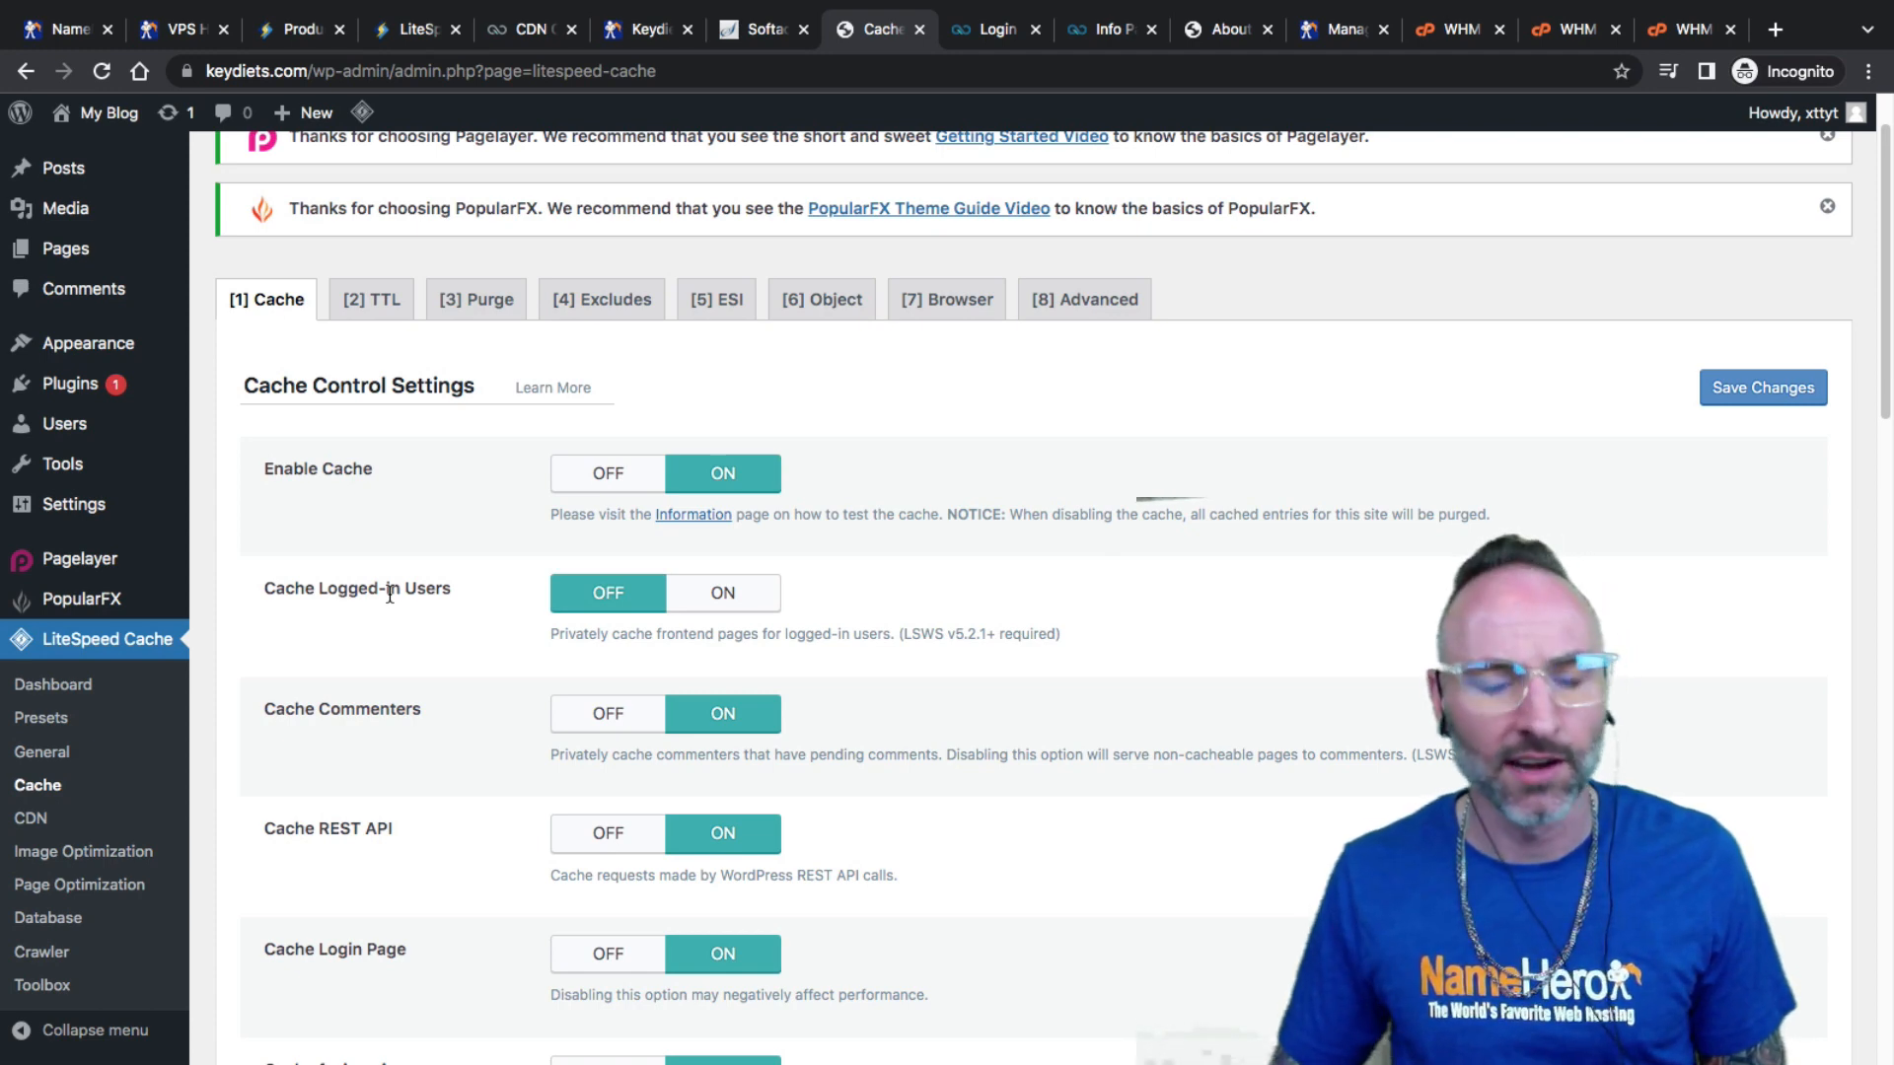
click(755, 594)
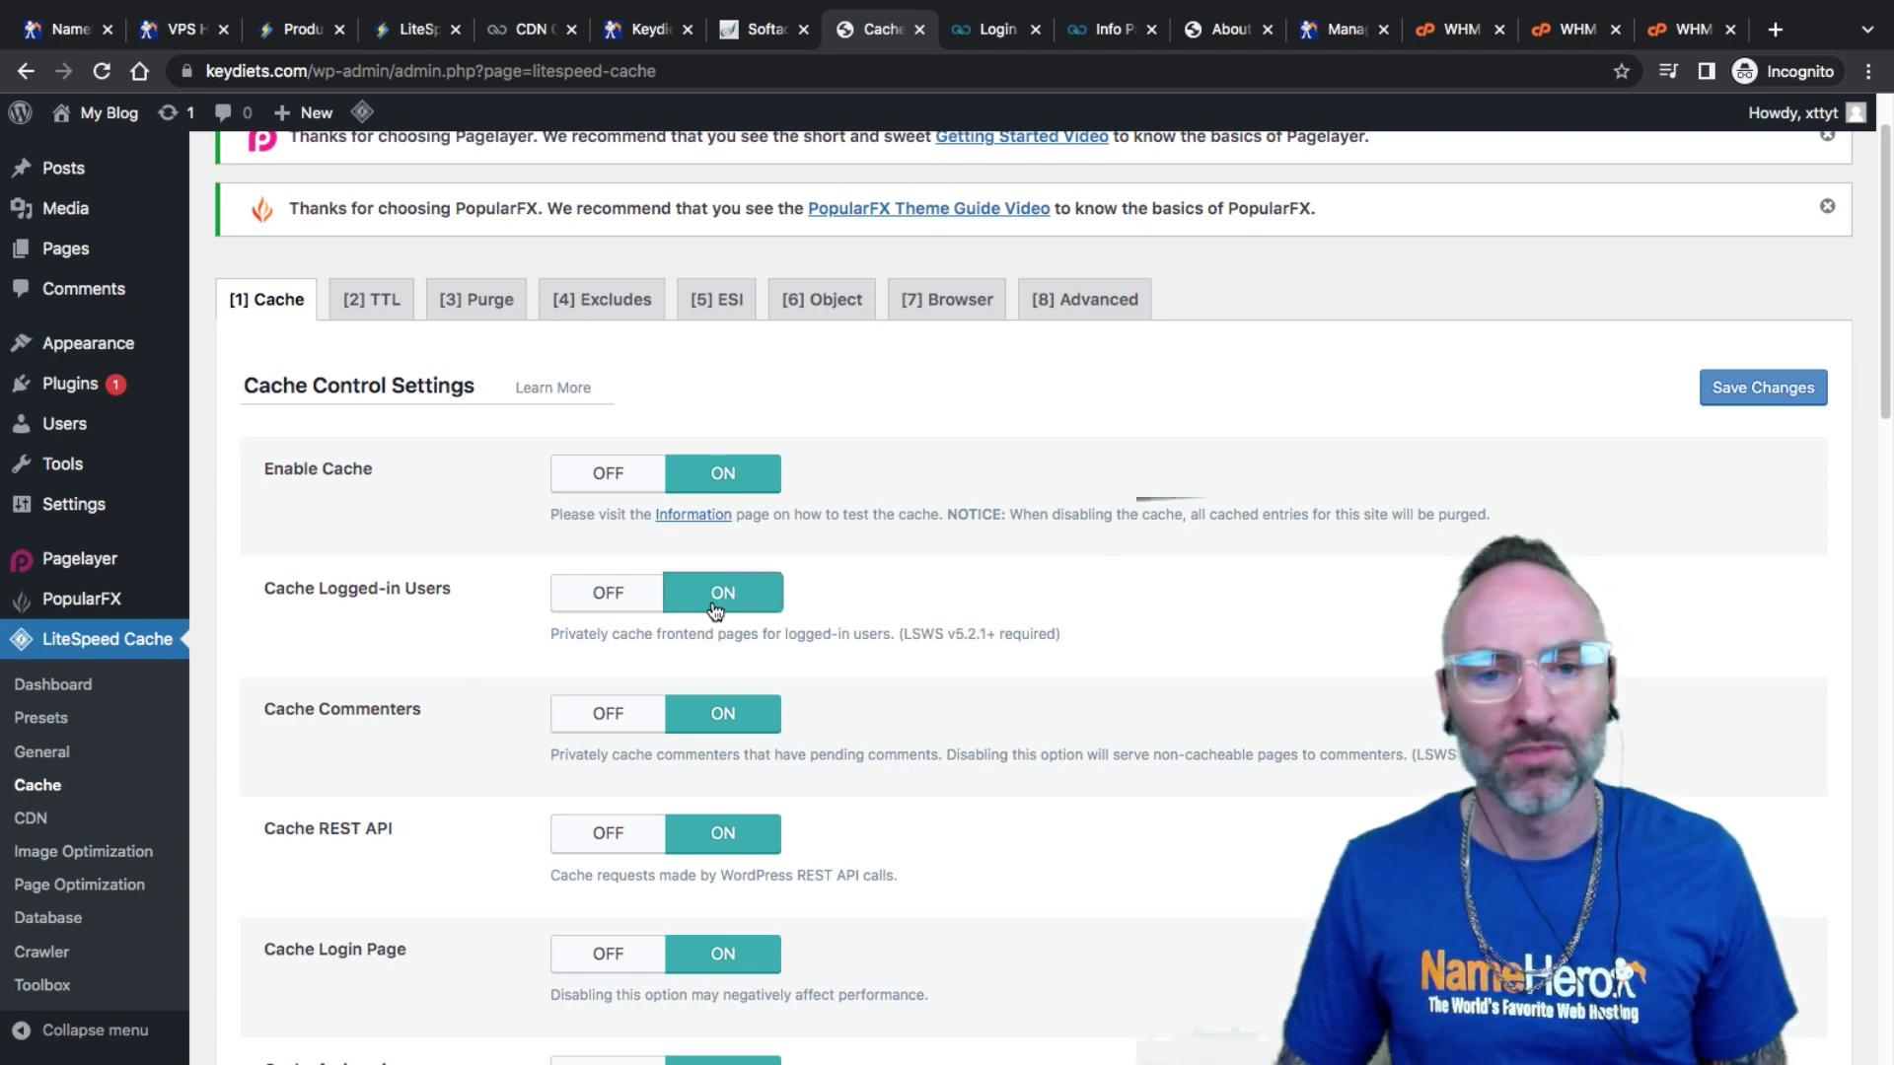
Review the cache control options from logged-in users and commenters through mobile user agents to private and forced cache URIs
scroll(726, 738, down, 2)
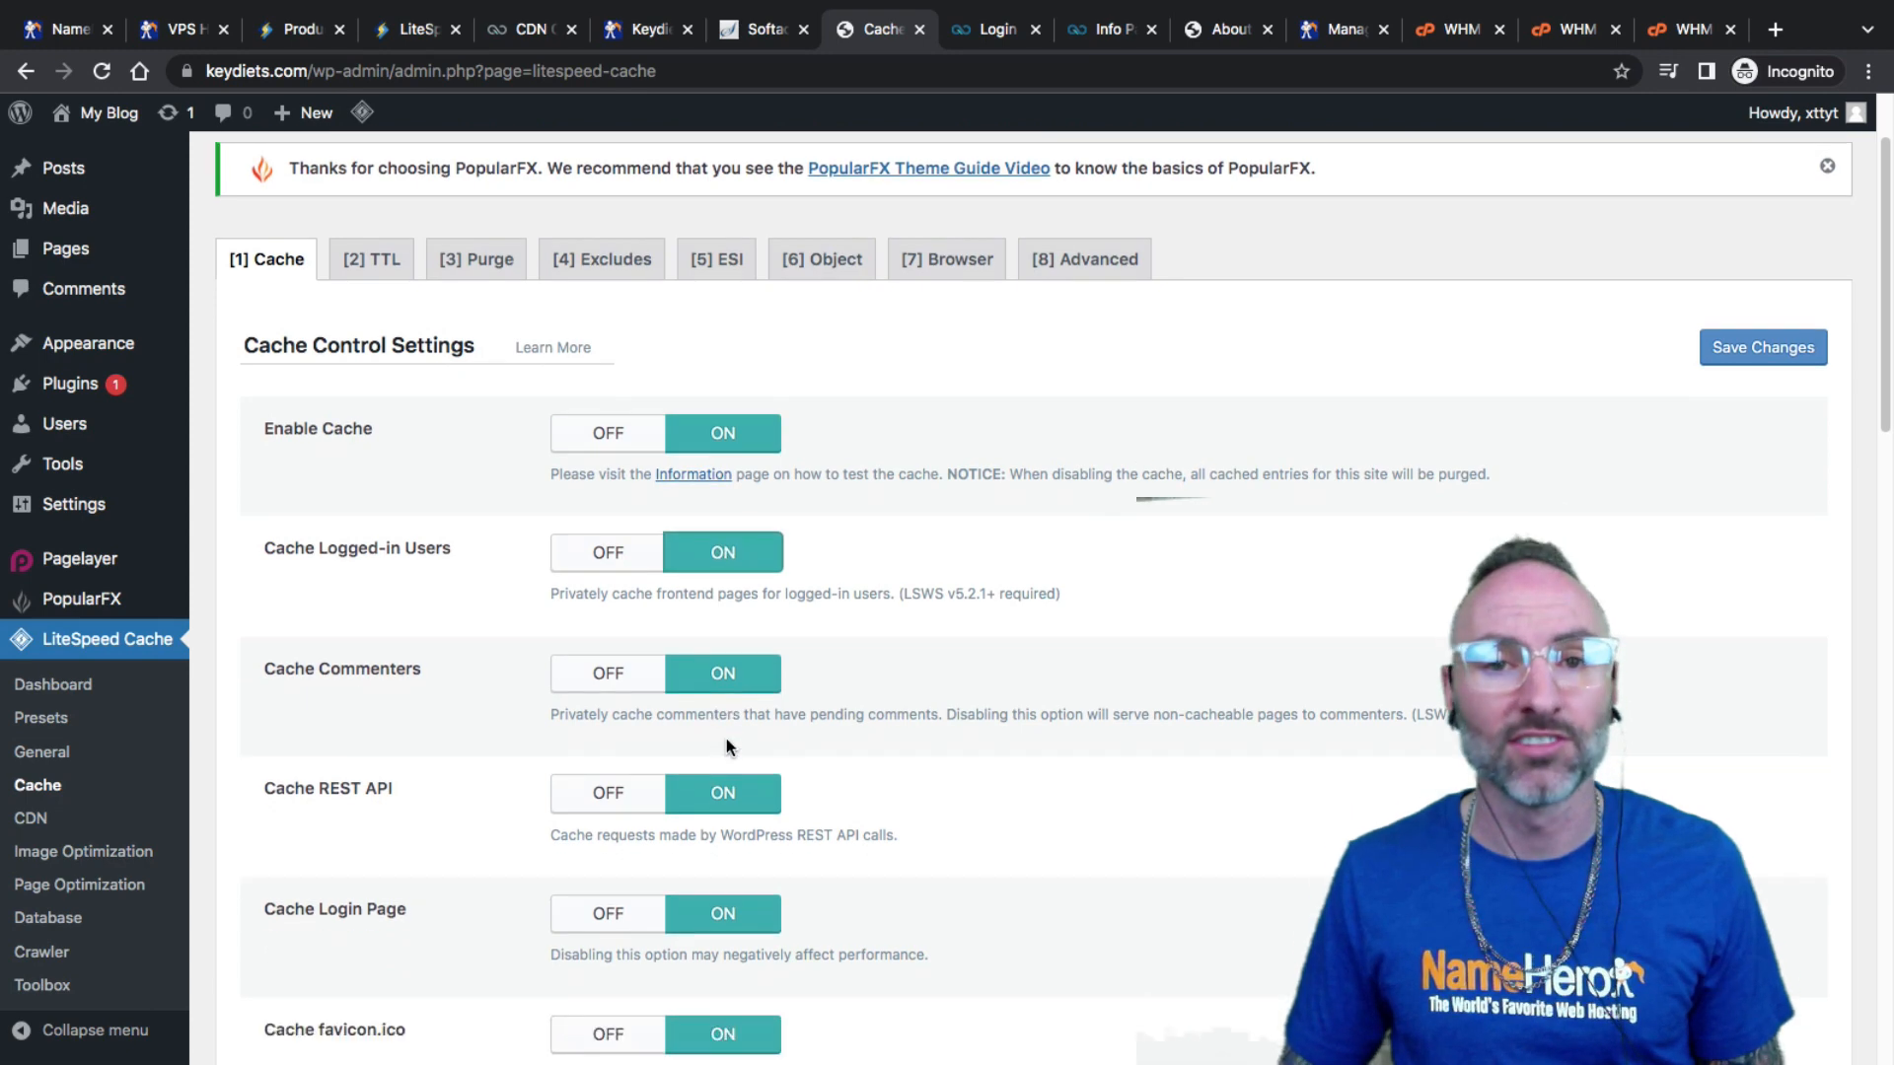
scroll(592, 714, down, 2)
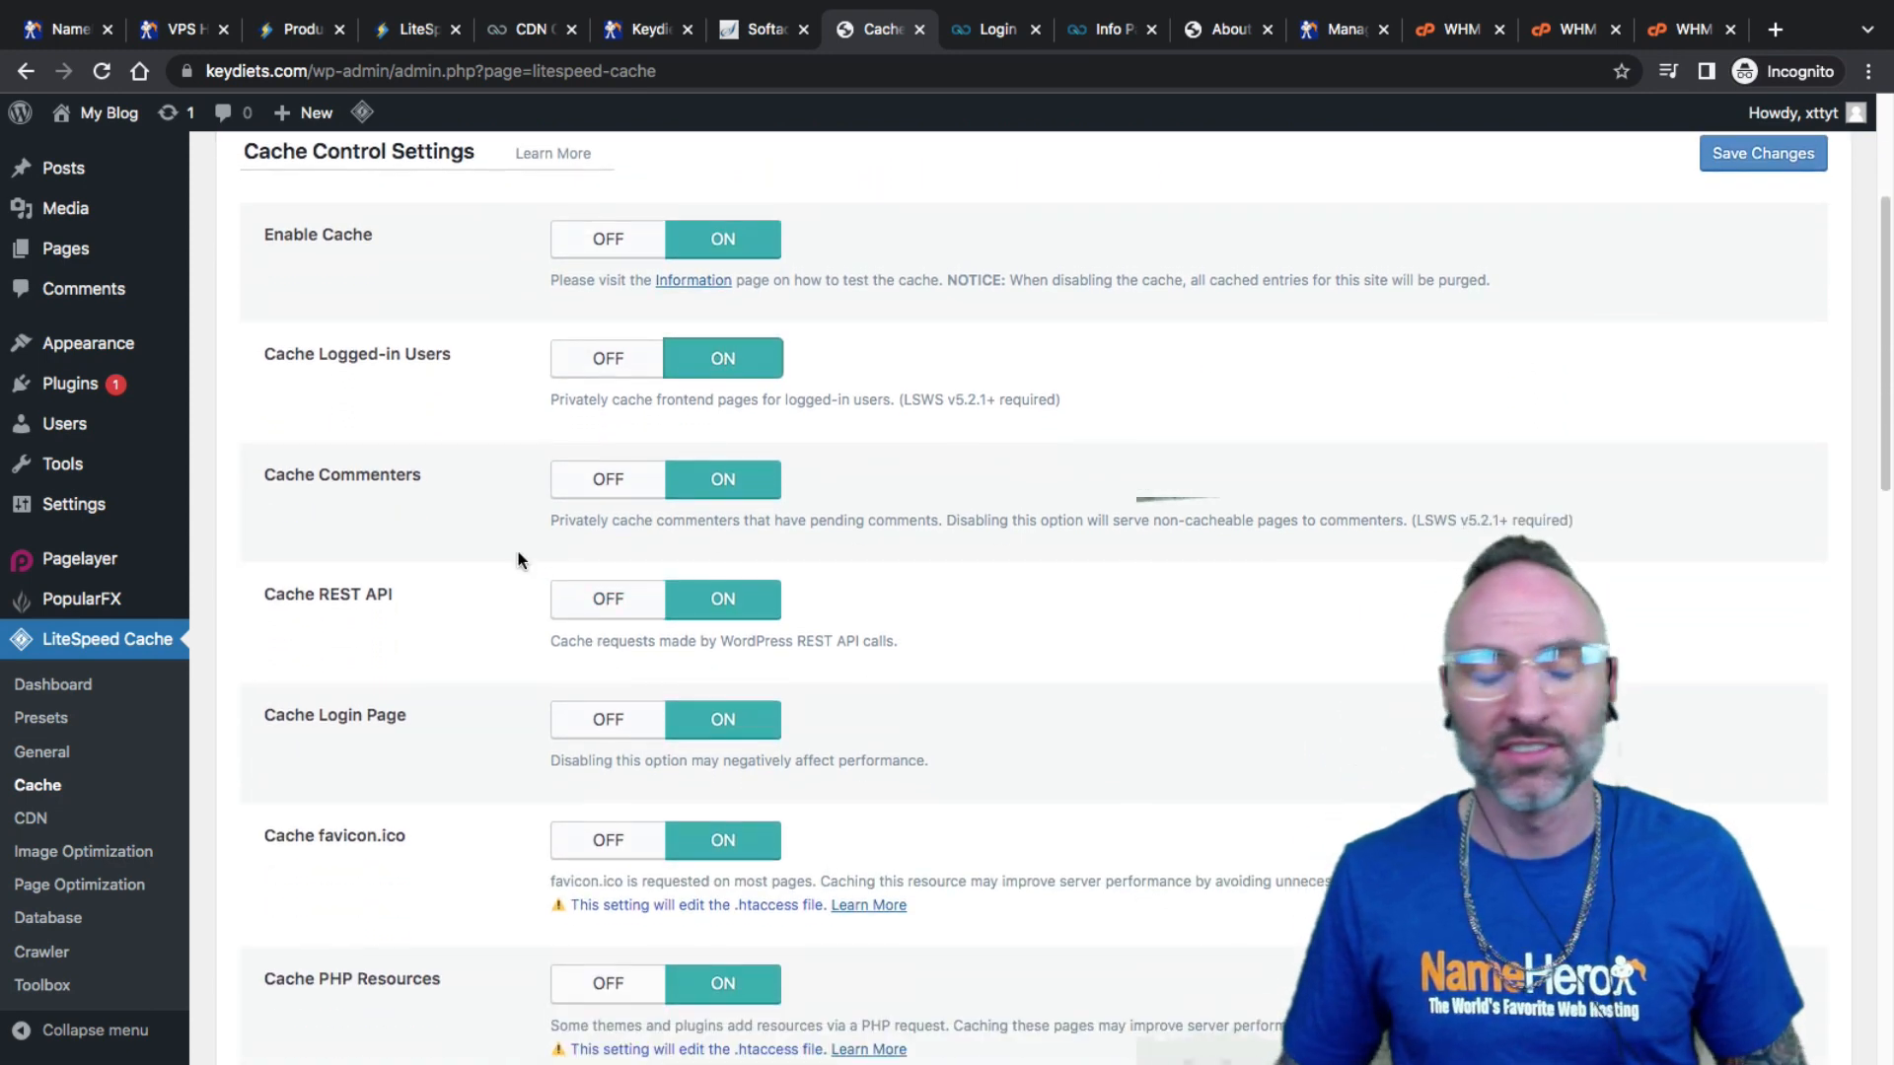
drag(465, 375, 303, 357)
scroll(750, 493, down, 1)
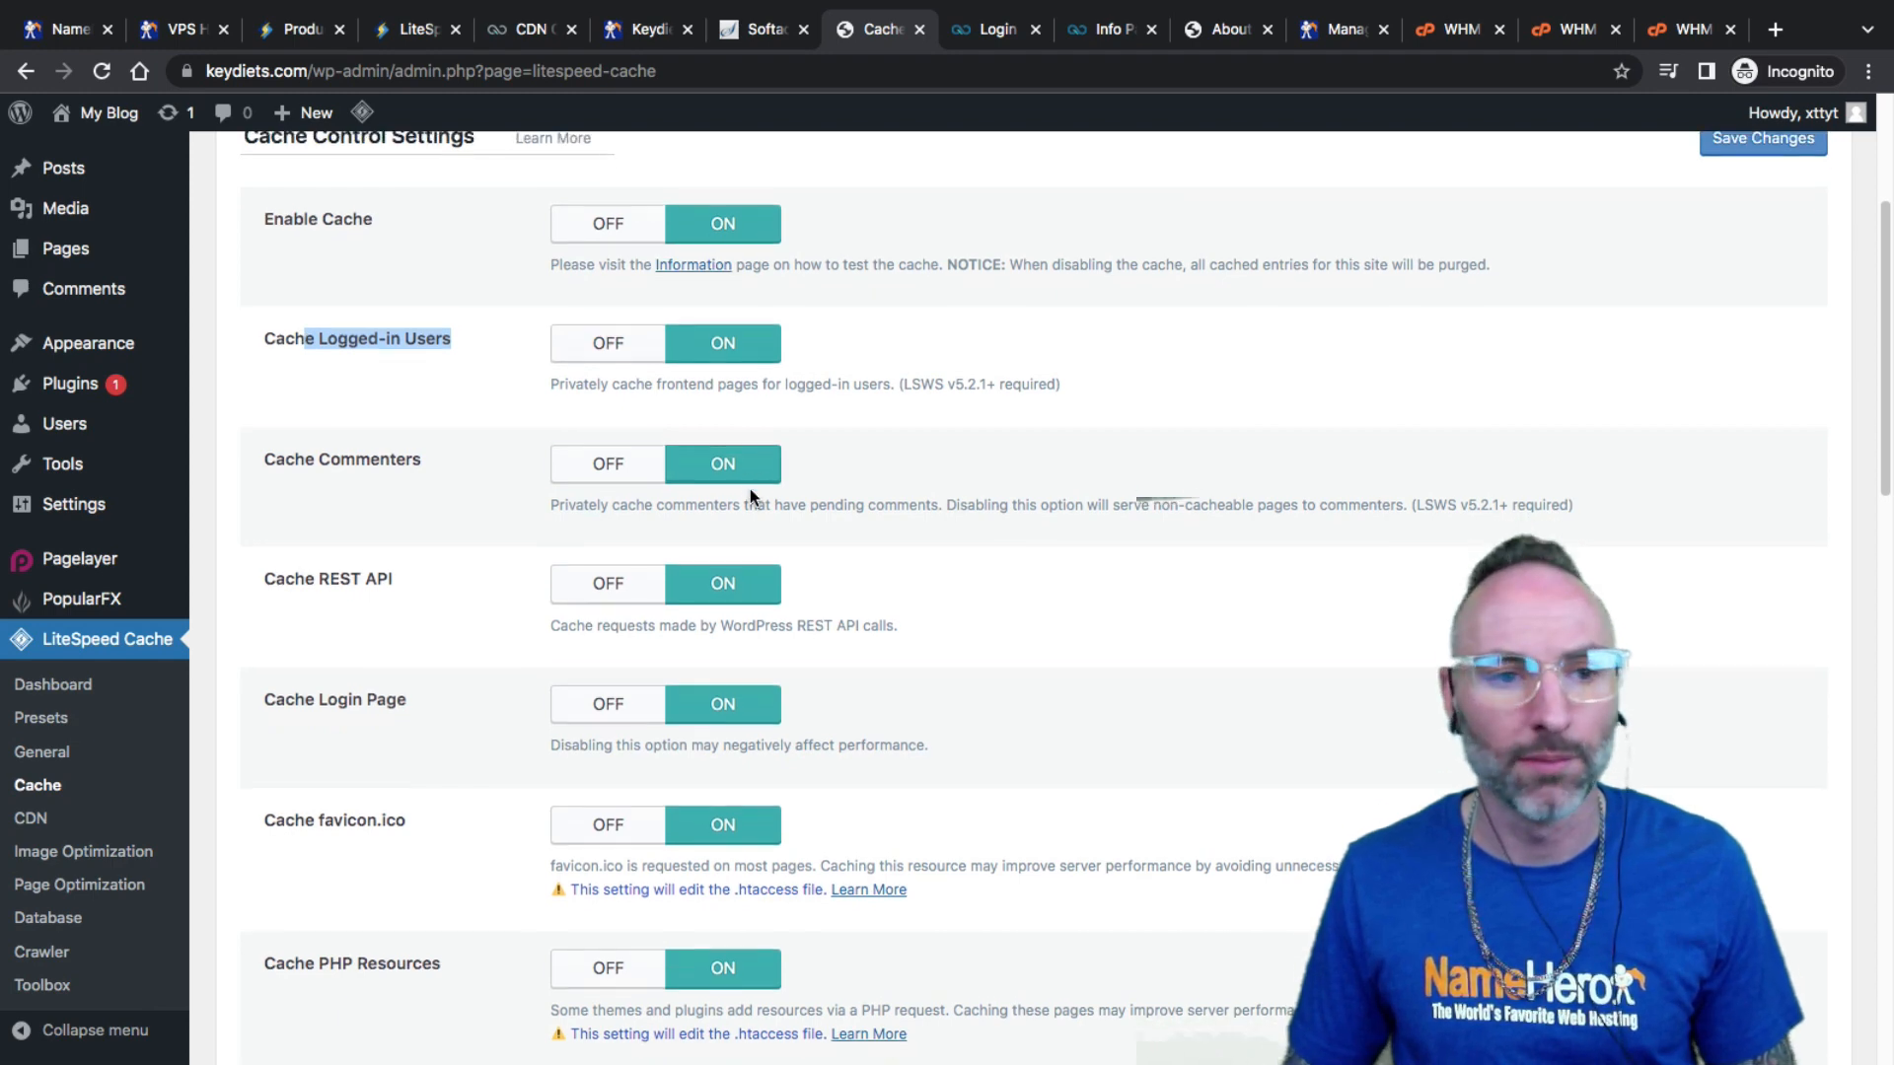
drag(422, 453, 386, 469)
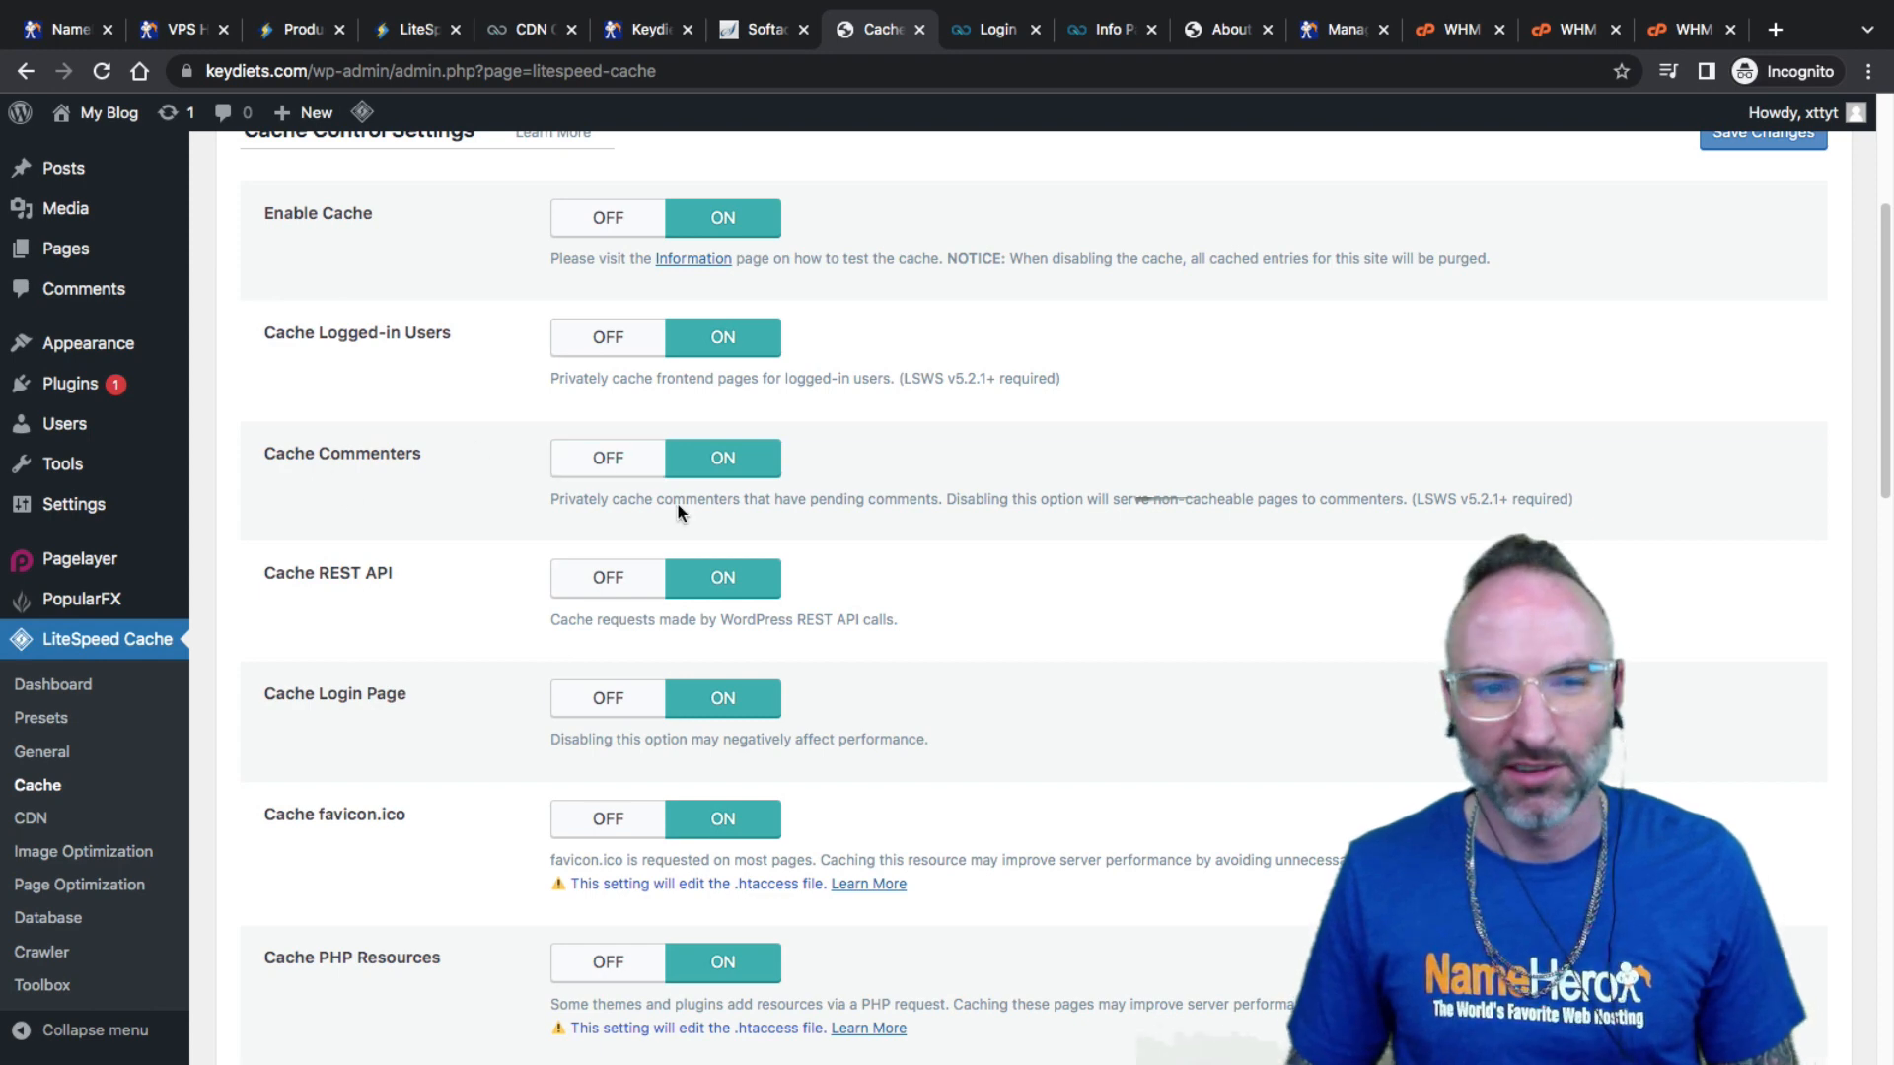
scroll(720, 483, down, 1)
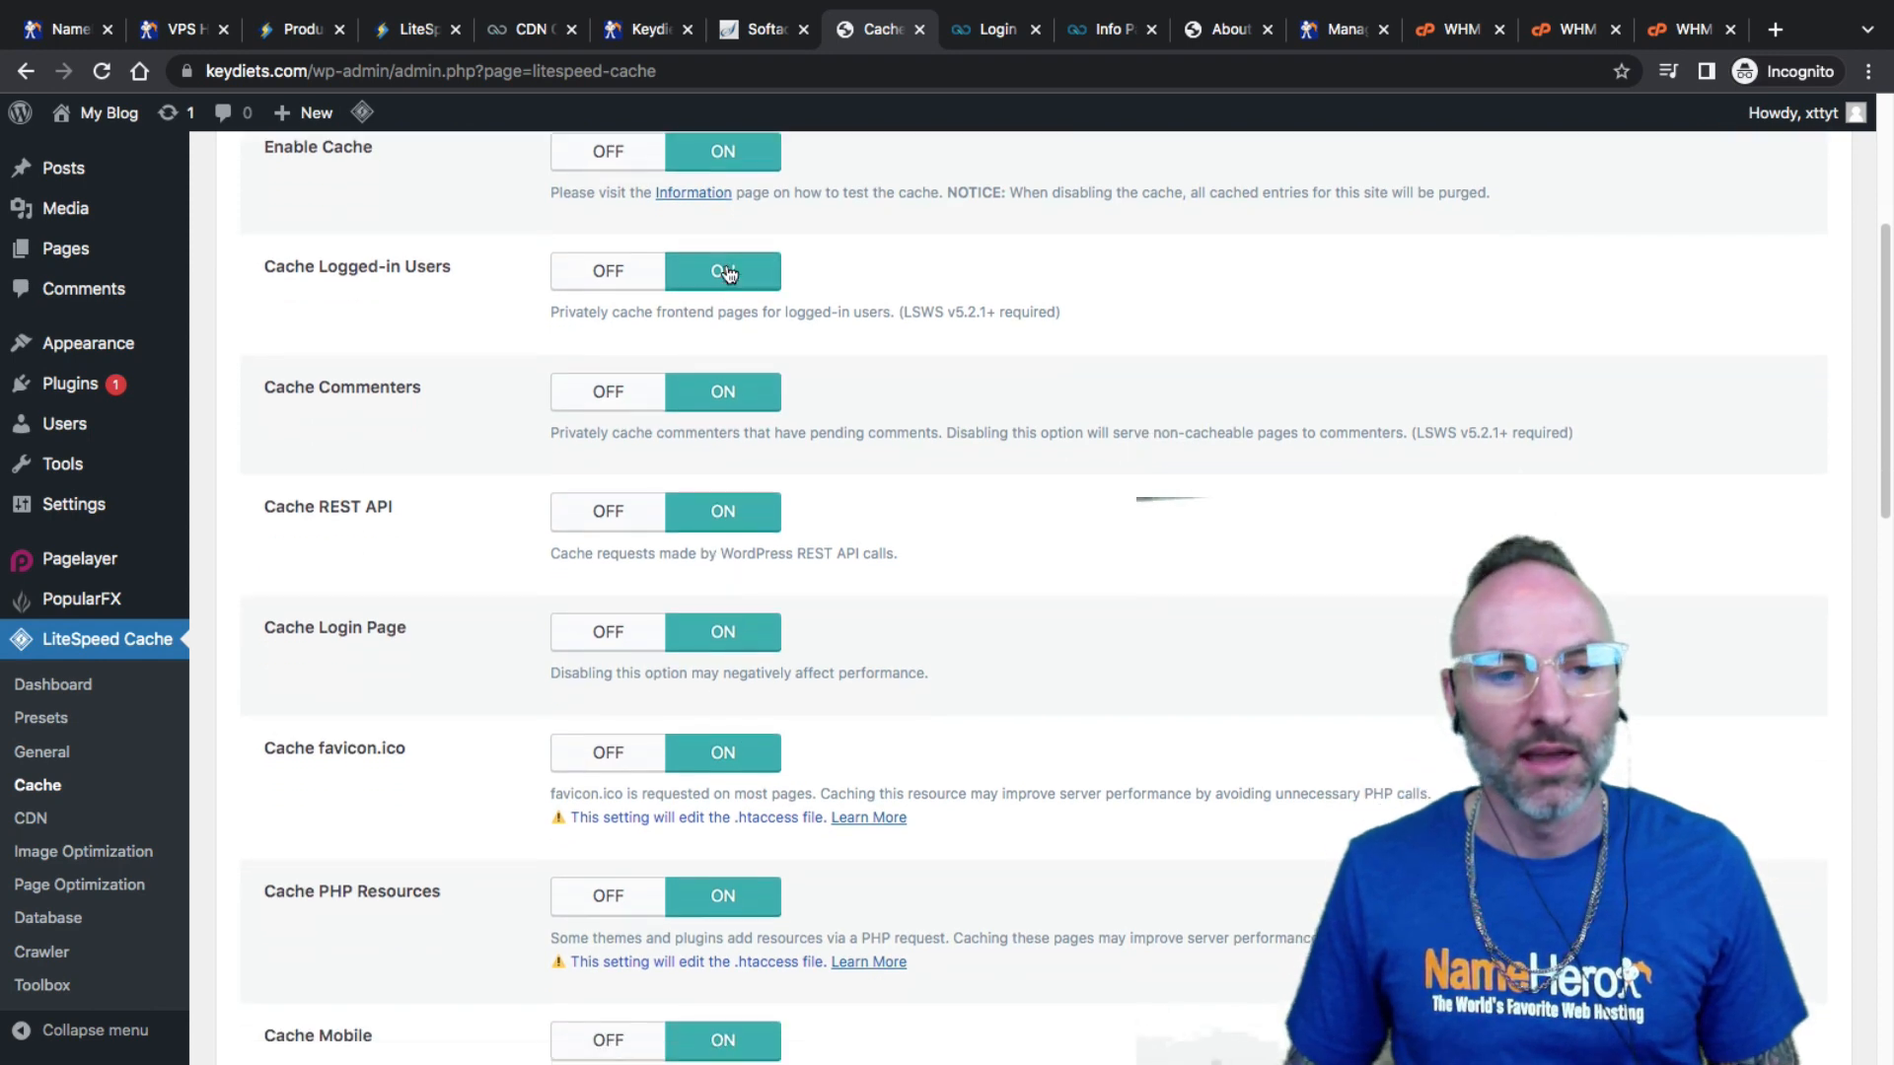
scroll(732, 475, down, 14)
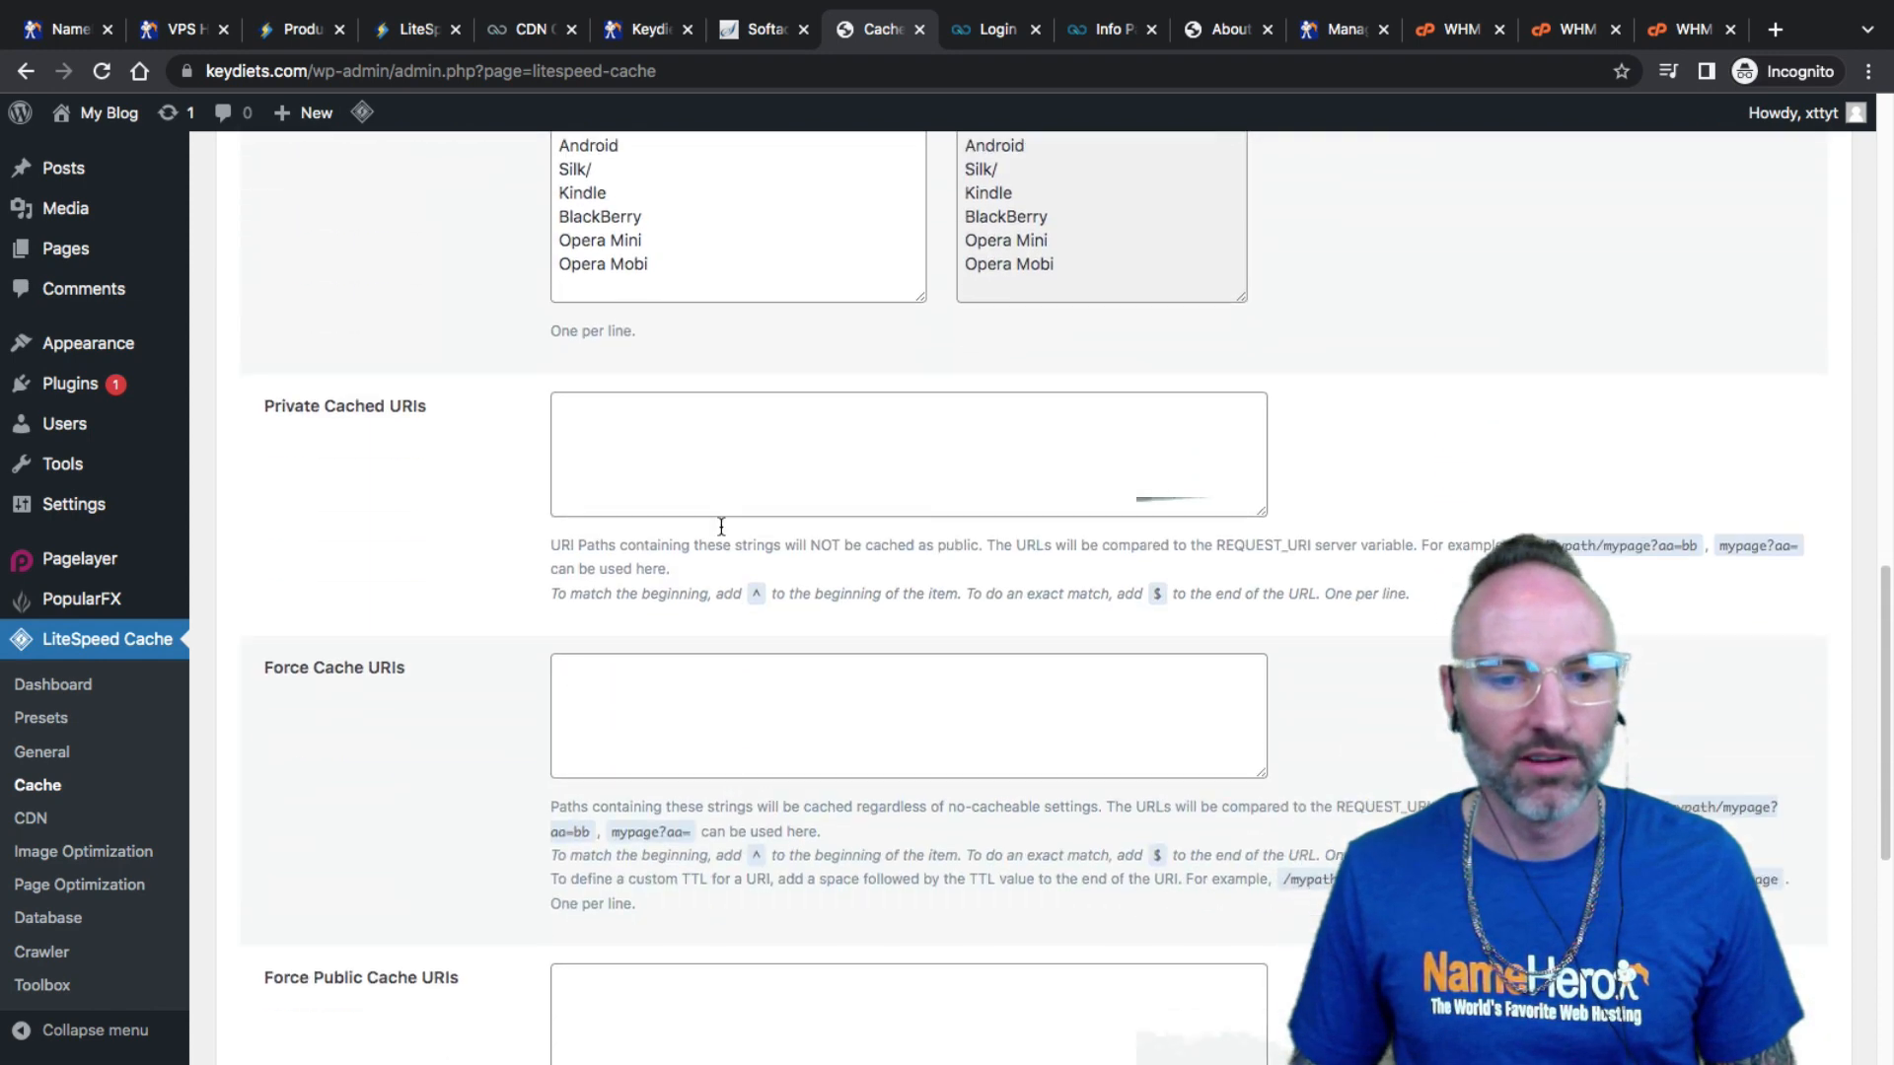
Save the cache control settings and look over the saved options once more
scroll(726, 463, down, 5)
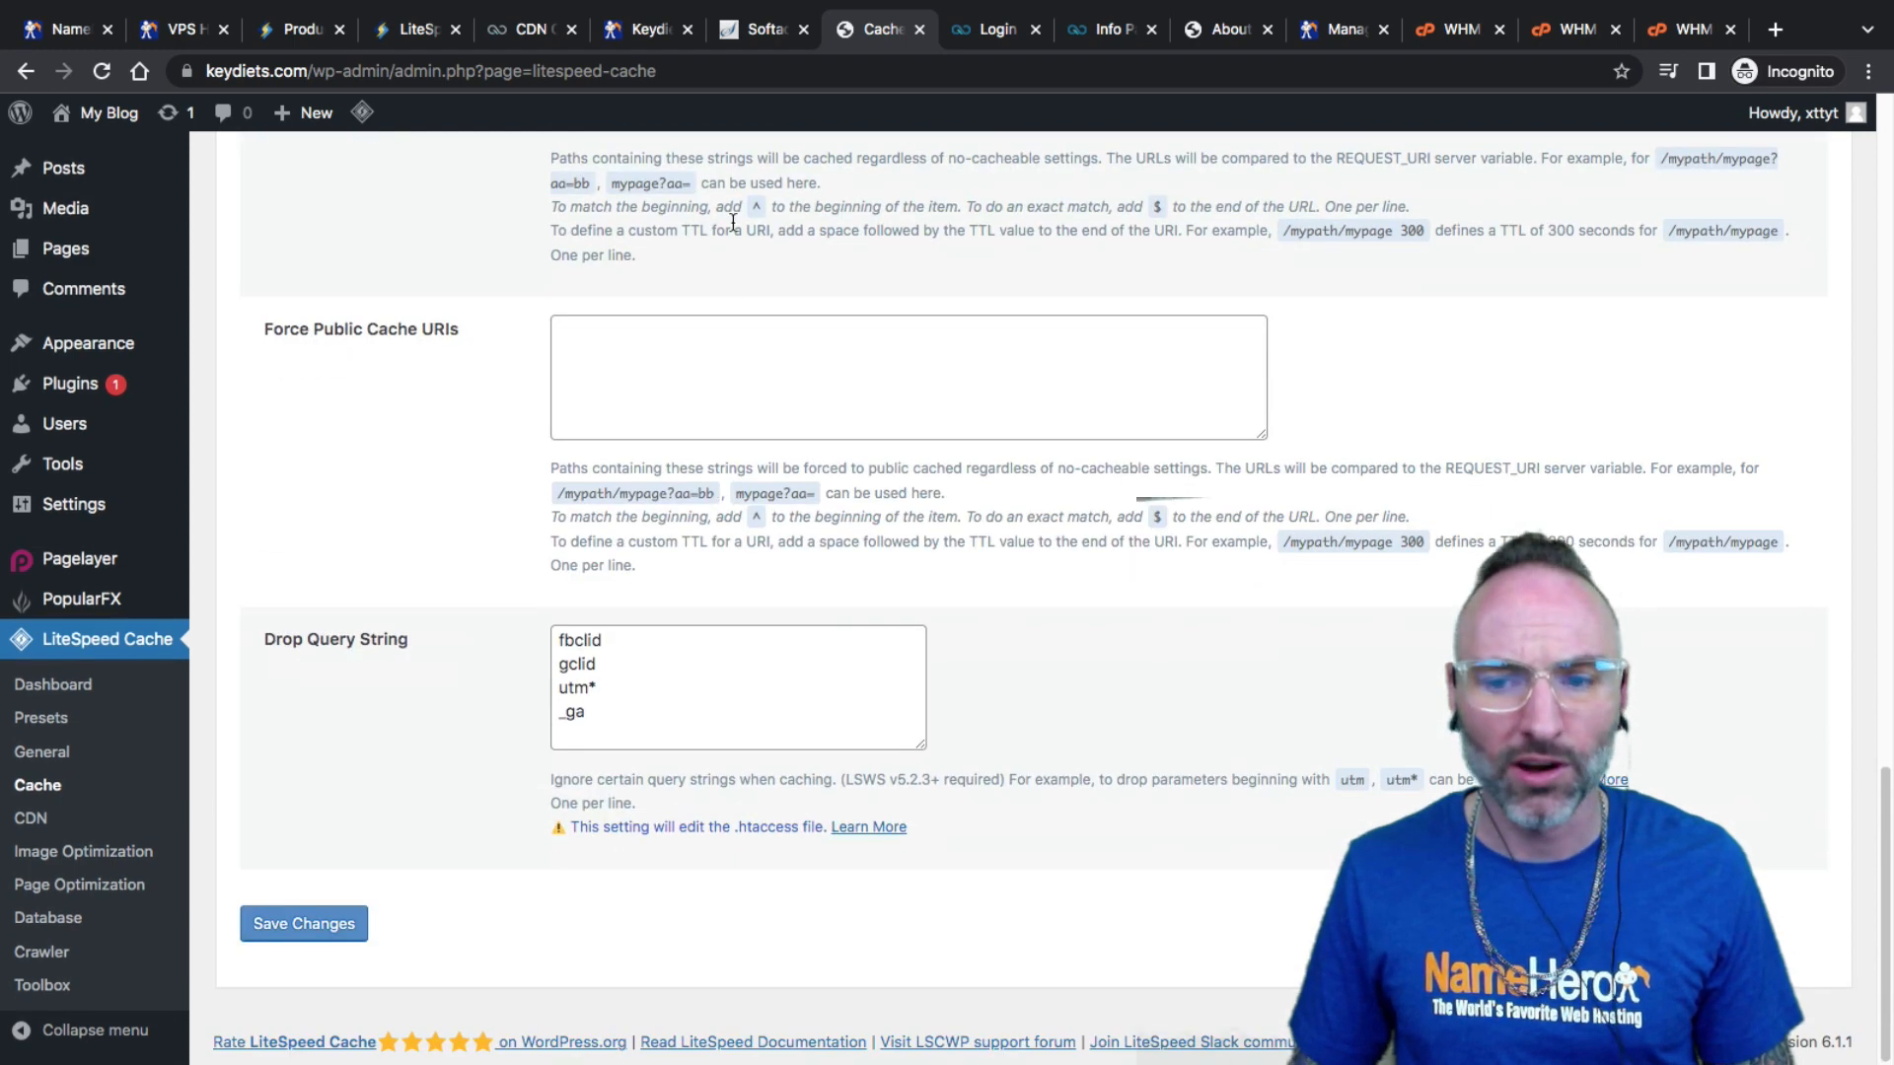
click(288, 927)
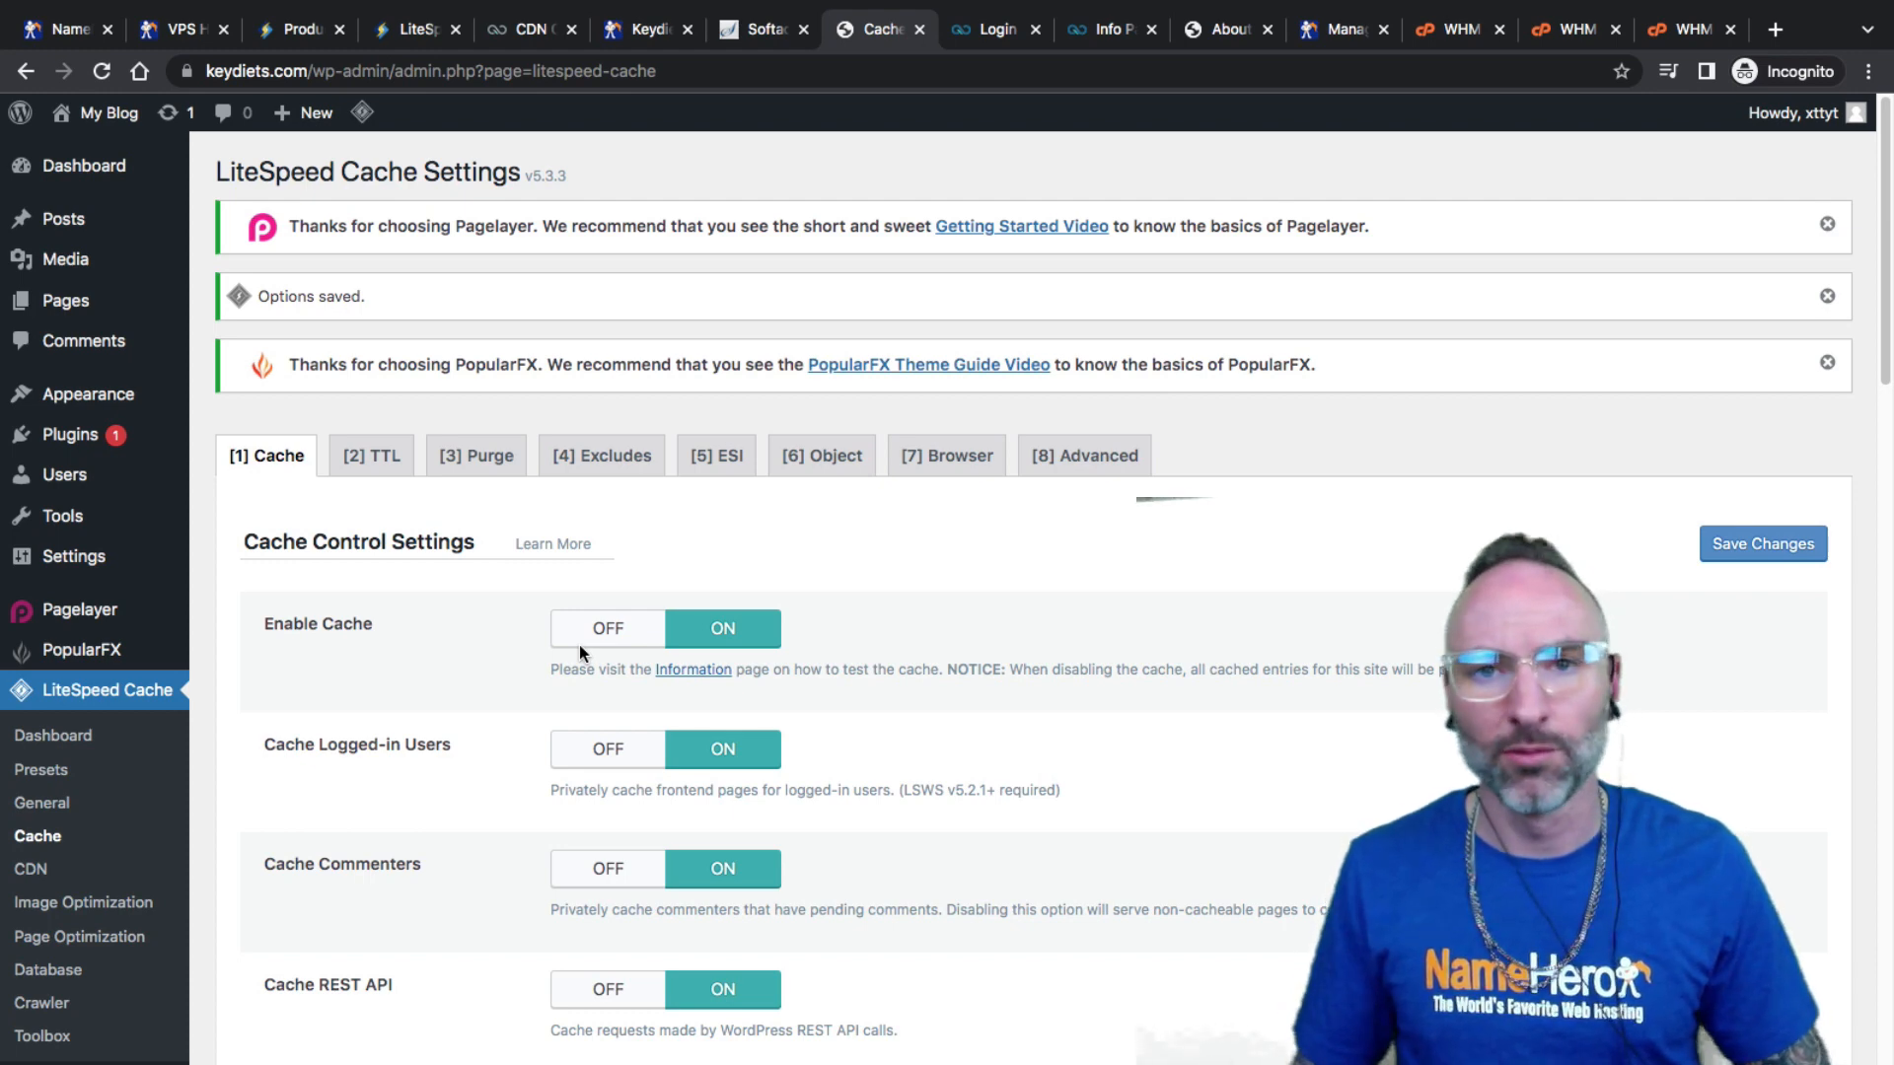
scroll(576, 675, down, 9)
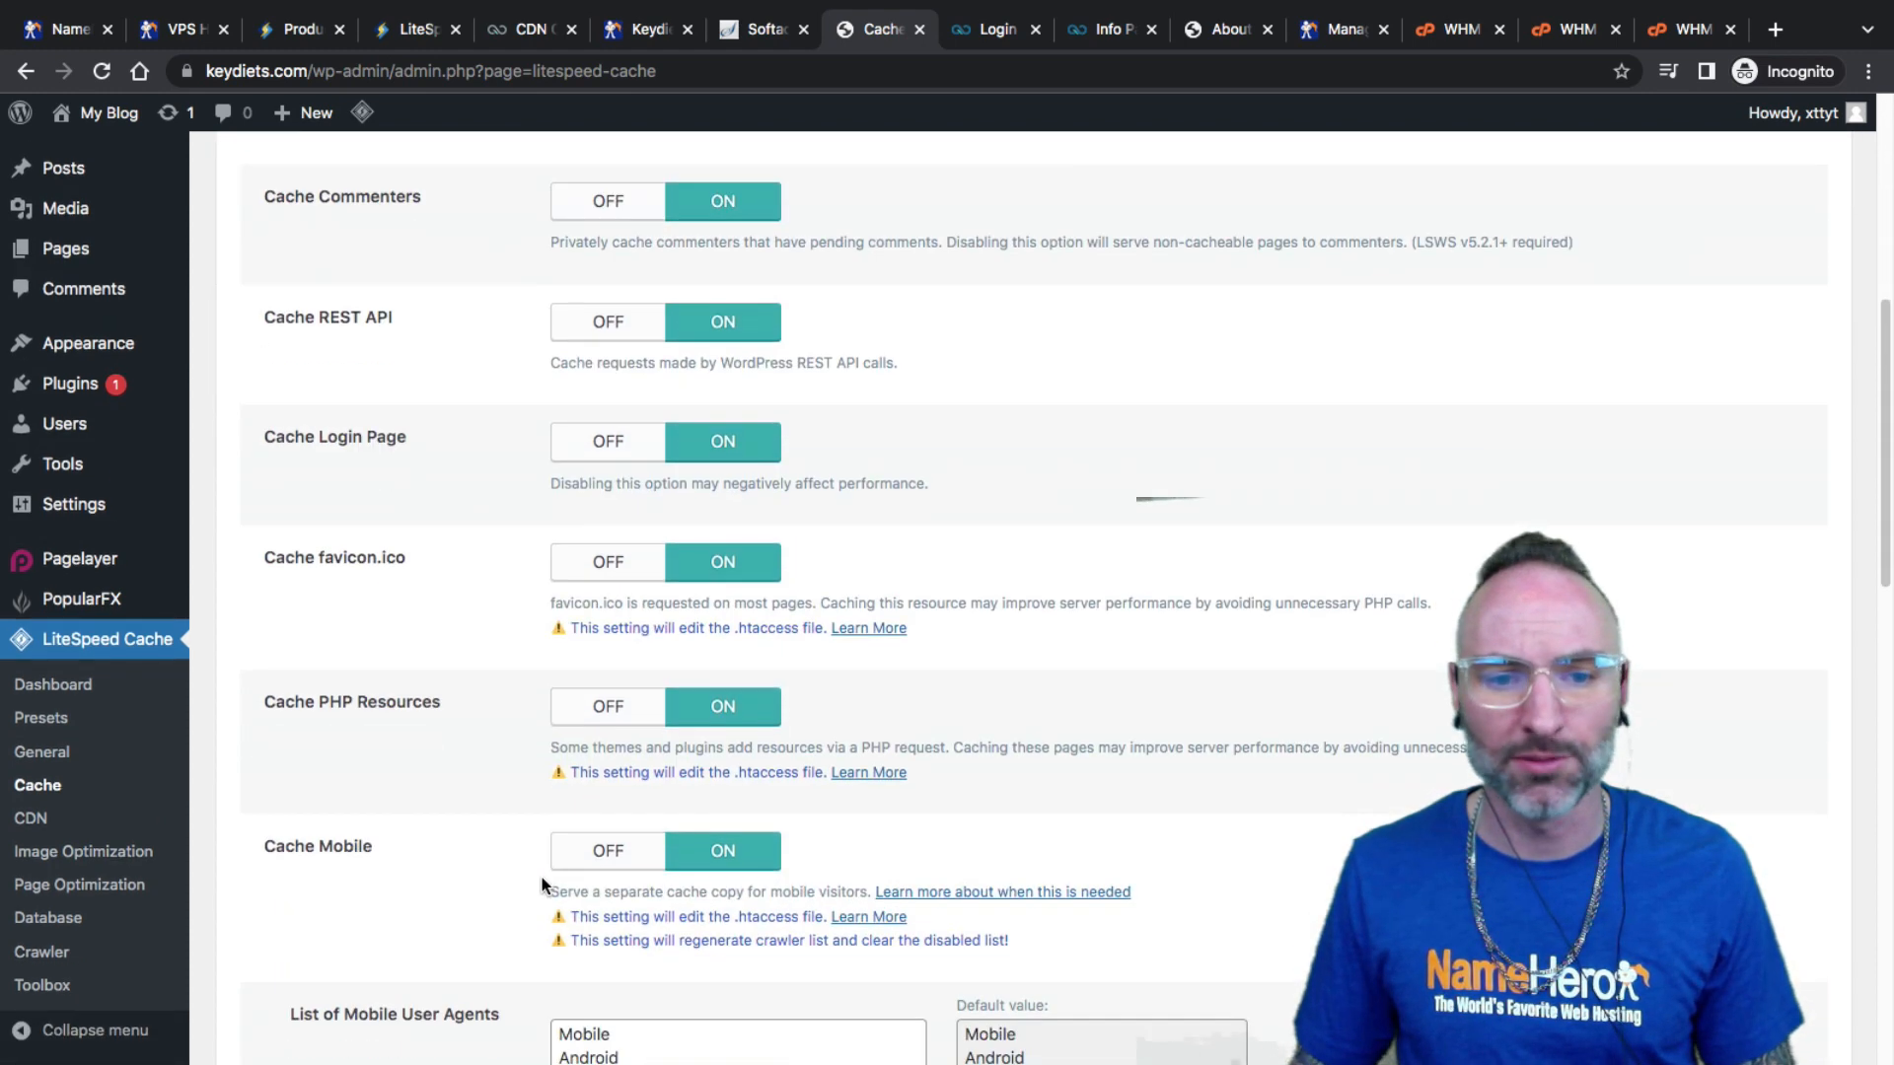
scroll(541, 878, down, 4)
scroll(473, 855, up, 11)
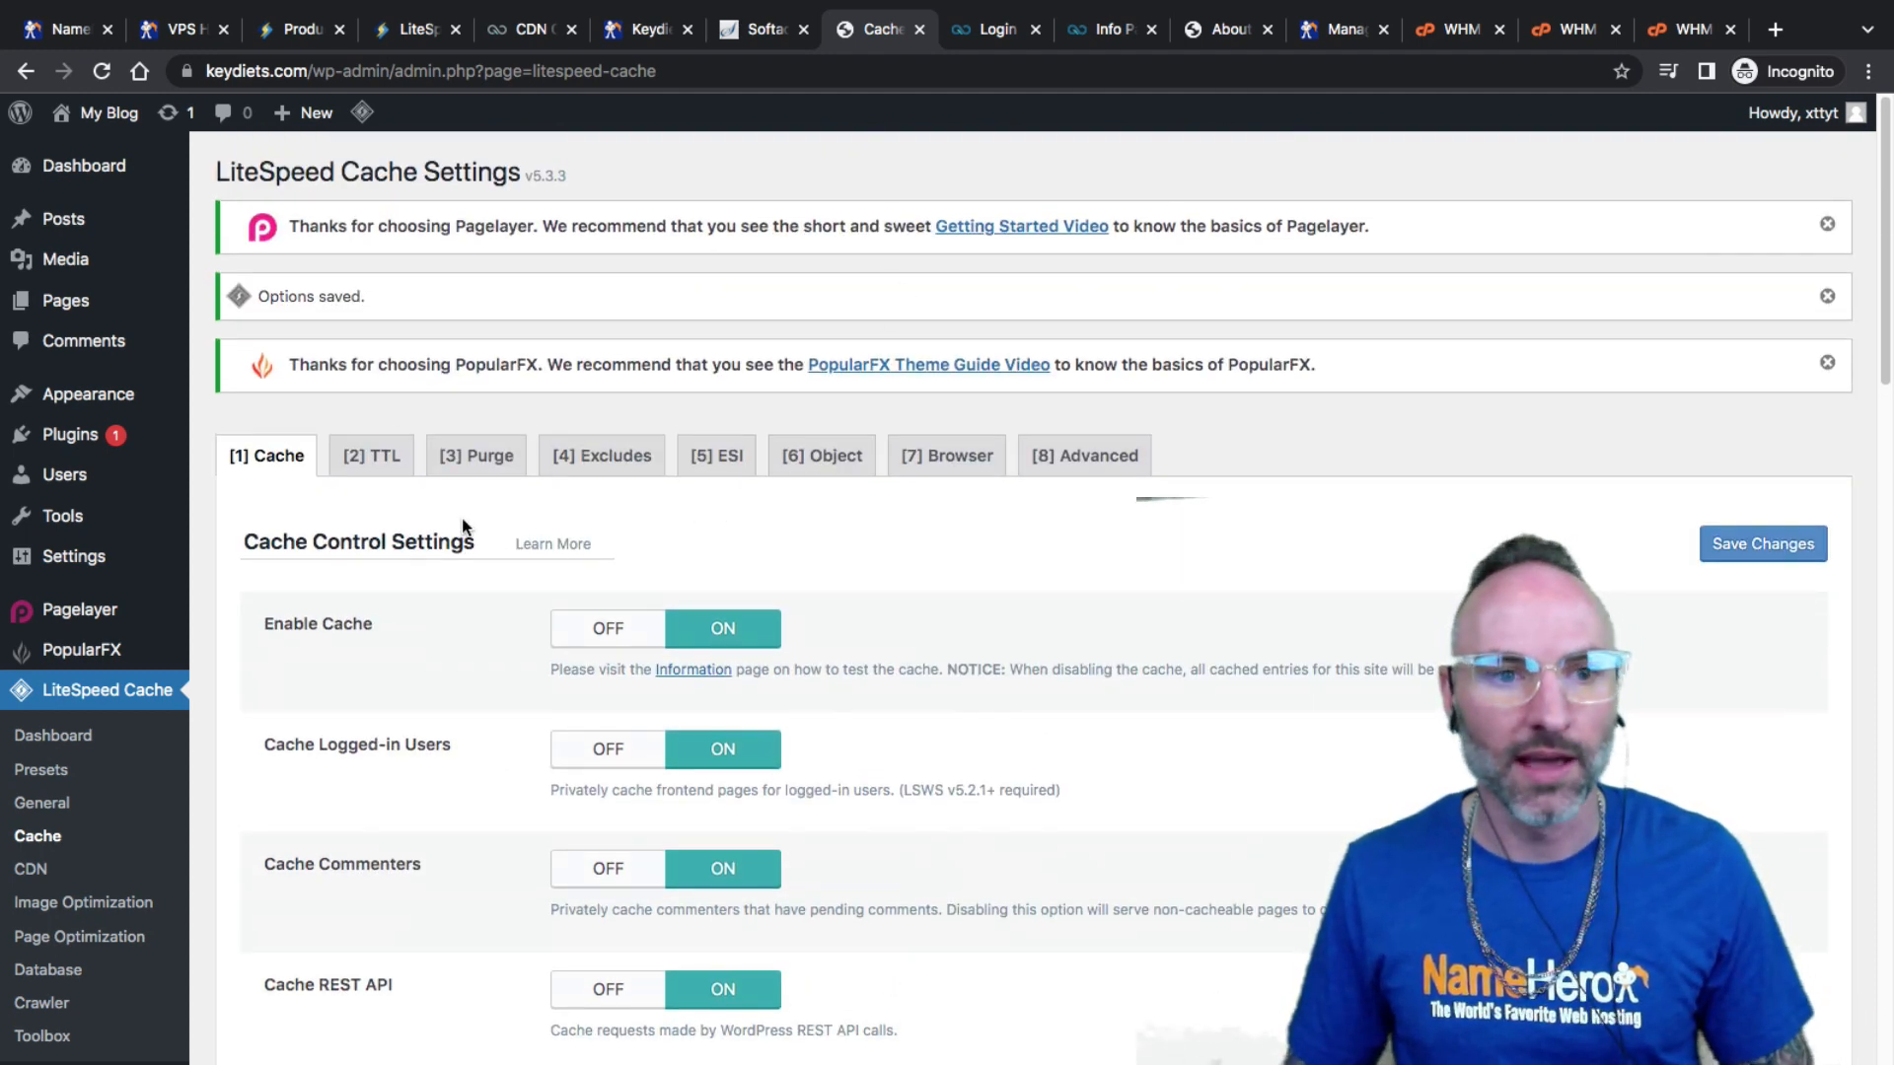
Review the TTL settings from the default public cache TTL through the HTTP status code page TTL
click(375, 455)
scroll(759, 444, down, 1)
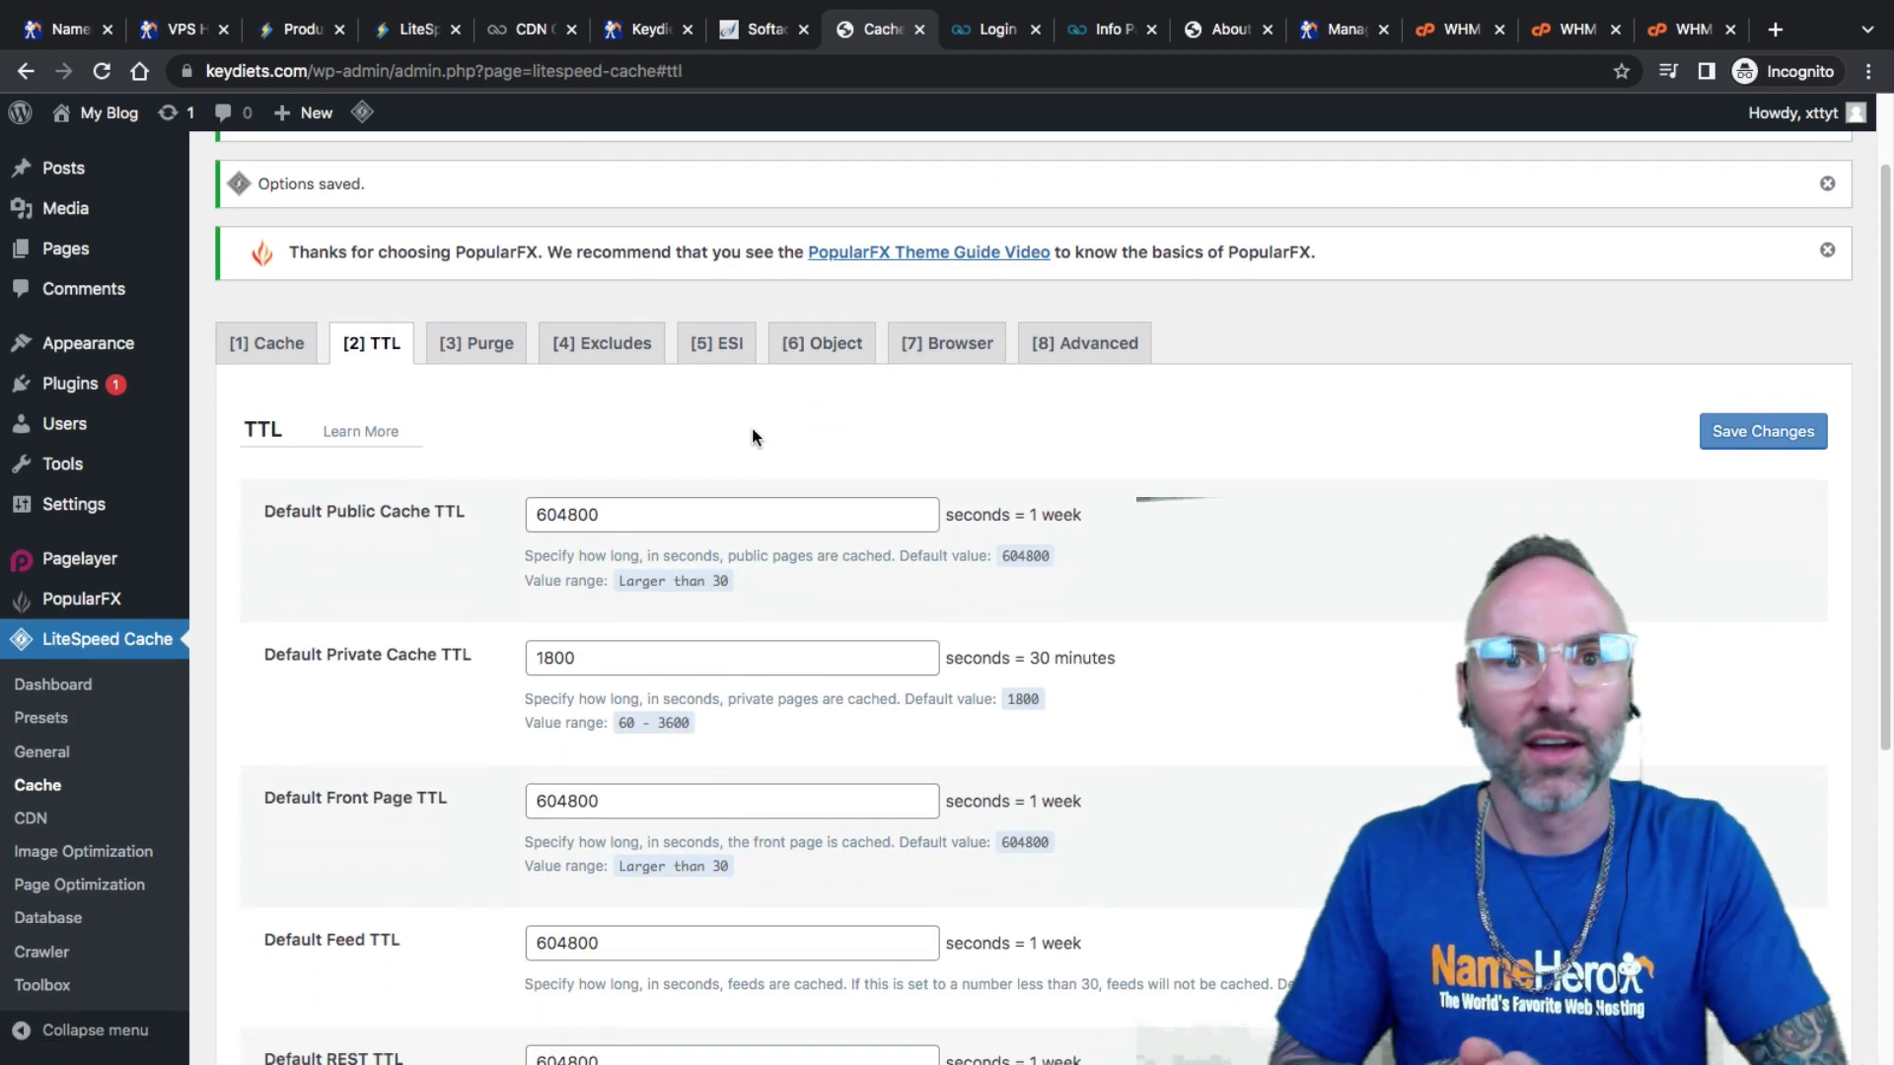
scroll(690, 385, down, 3)
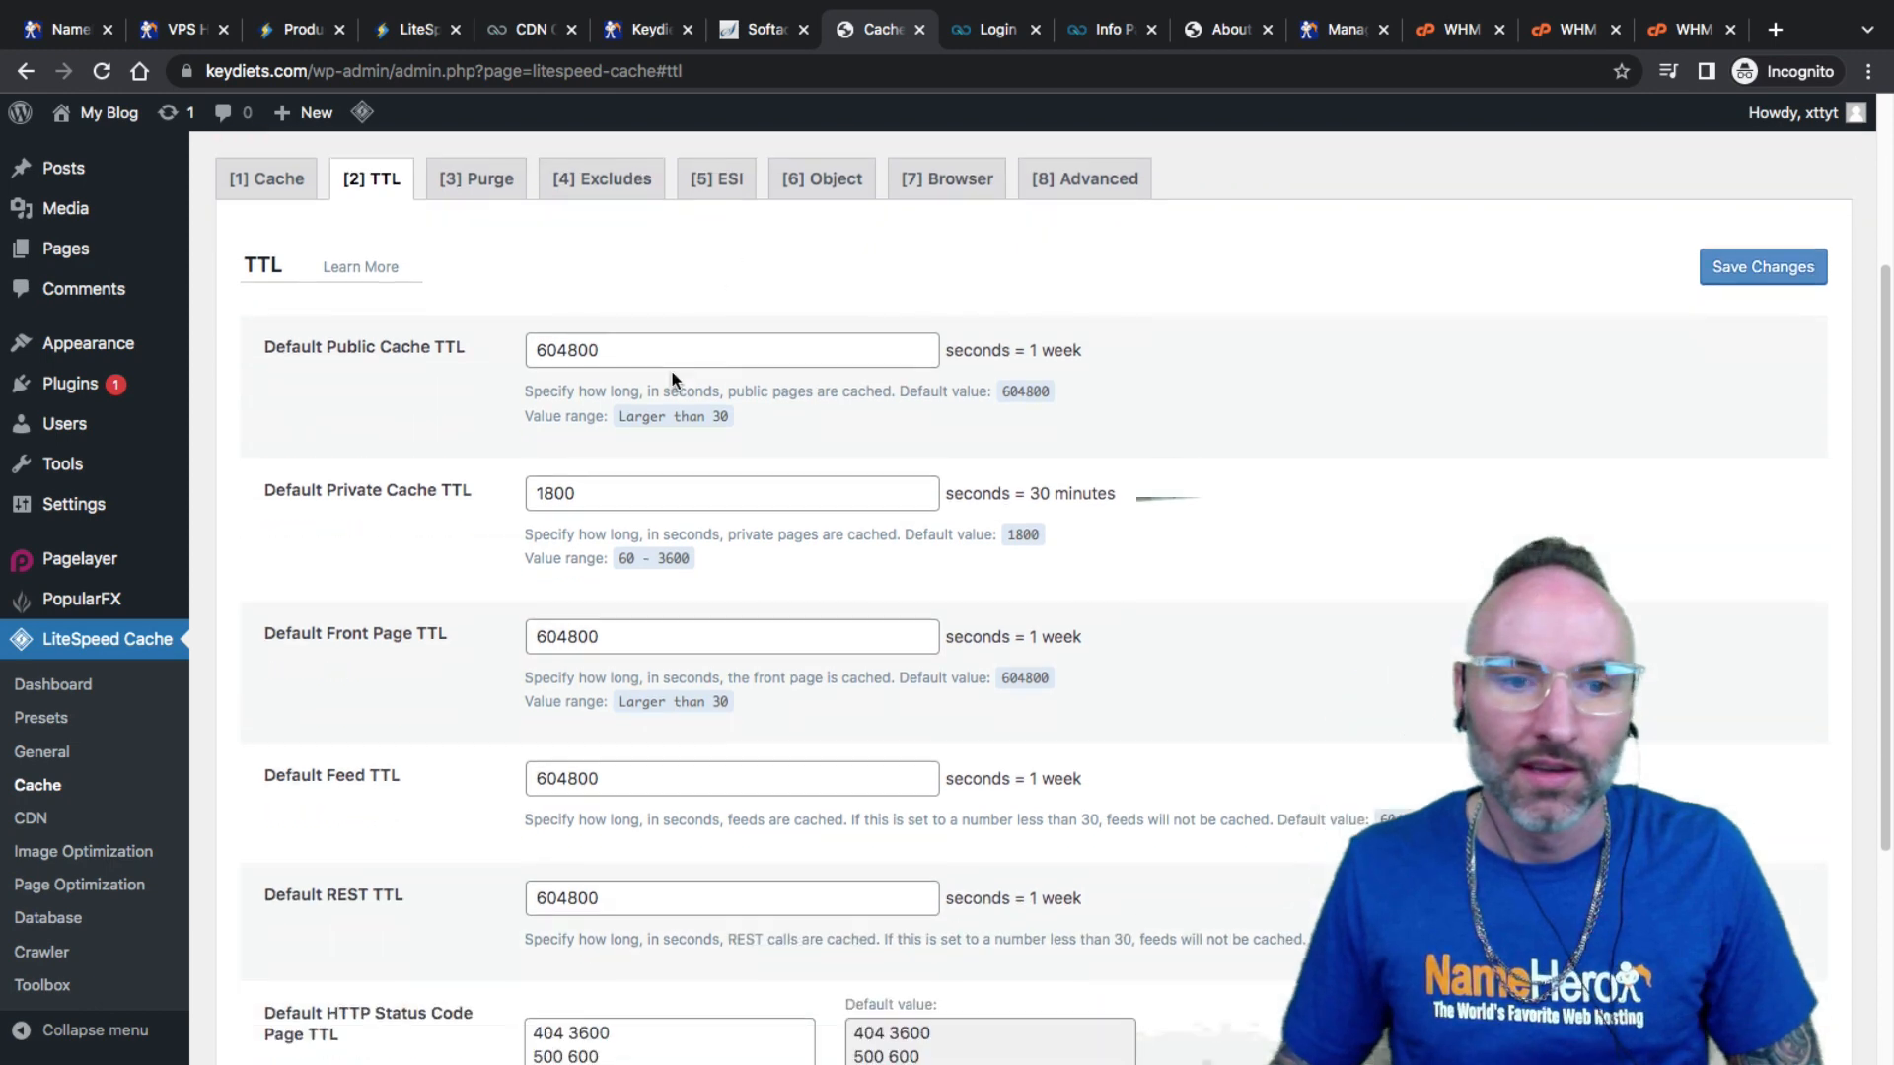
scroll(436, 507, down, 3)
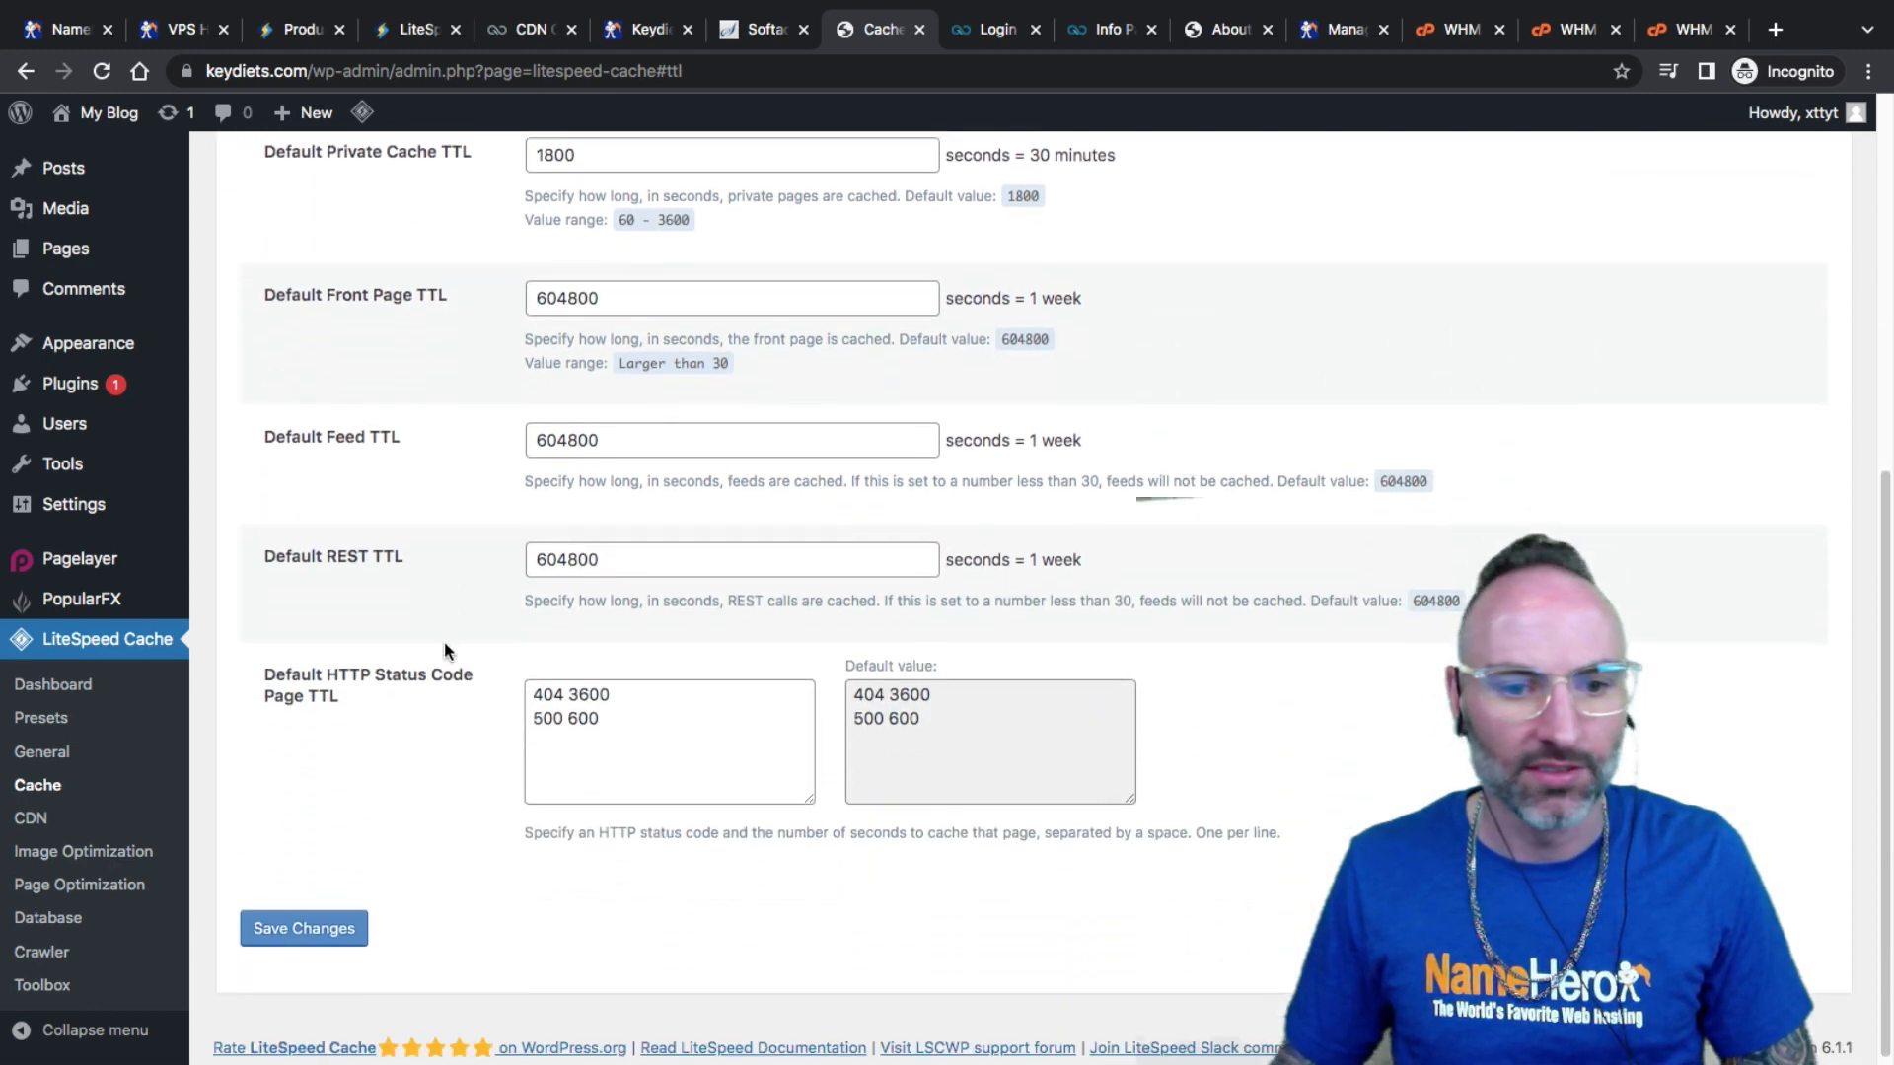
scroll(402, 642, up, 6)
Review the purge settings, including Purge All On Upgrade, the auto purge rules, Serve Stale and scheduled purge URLs
click(461, 455)
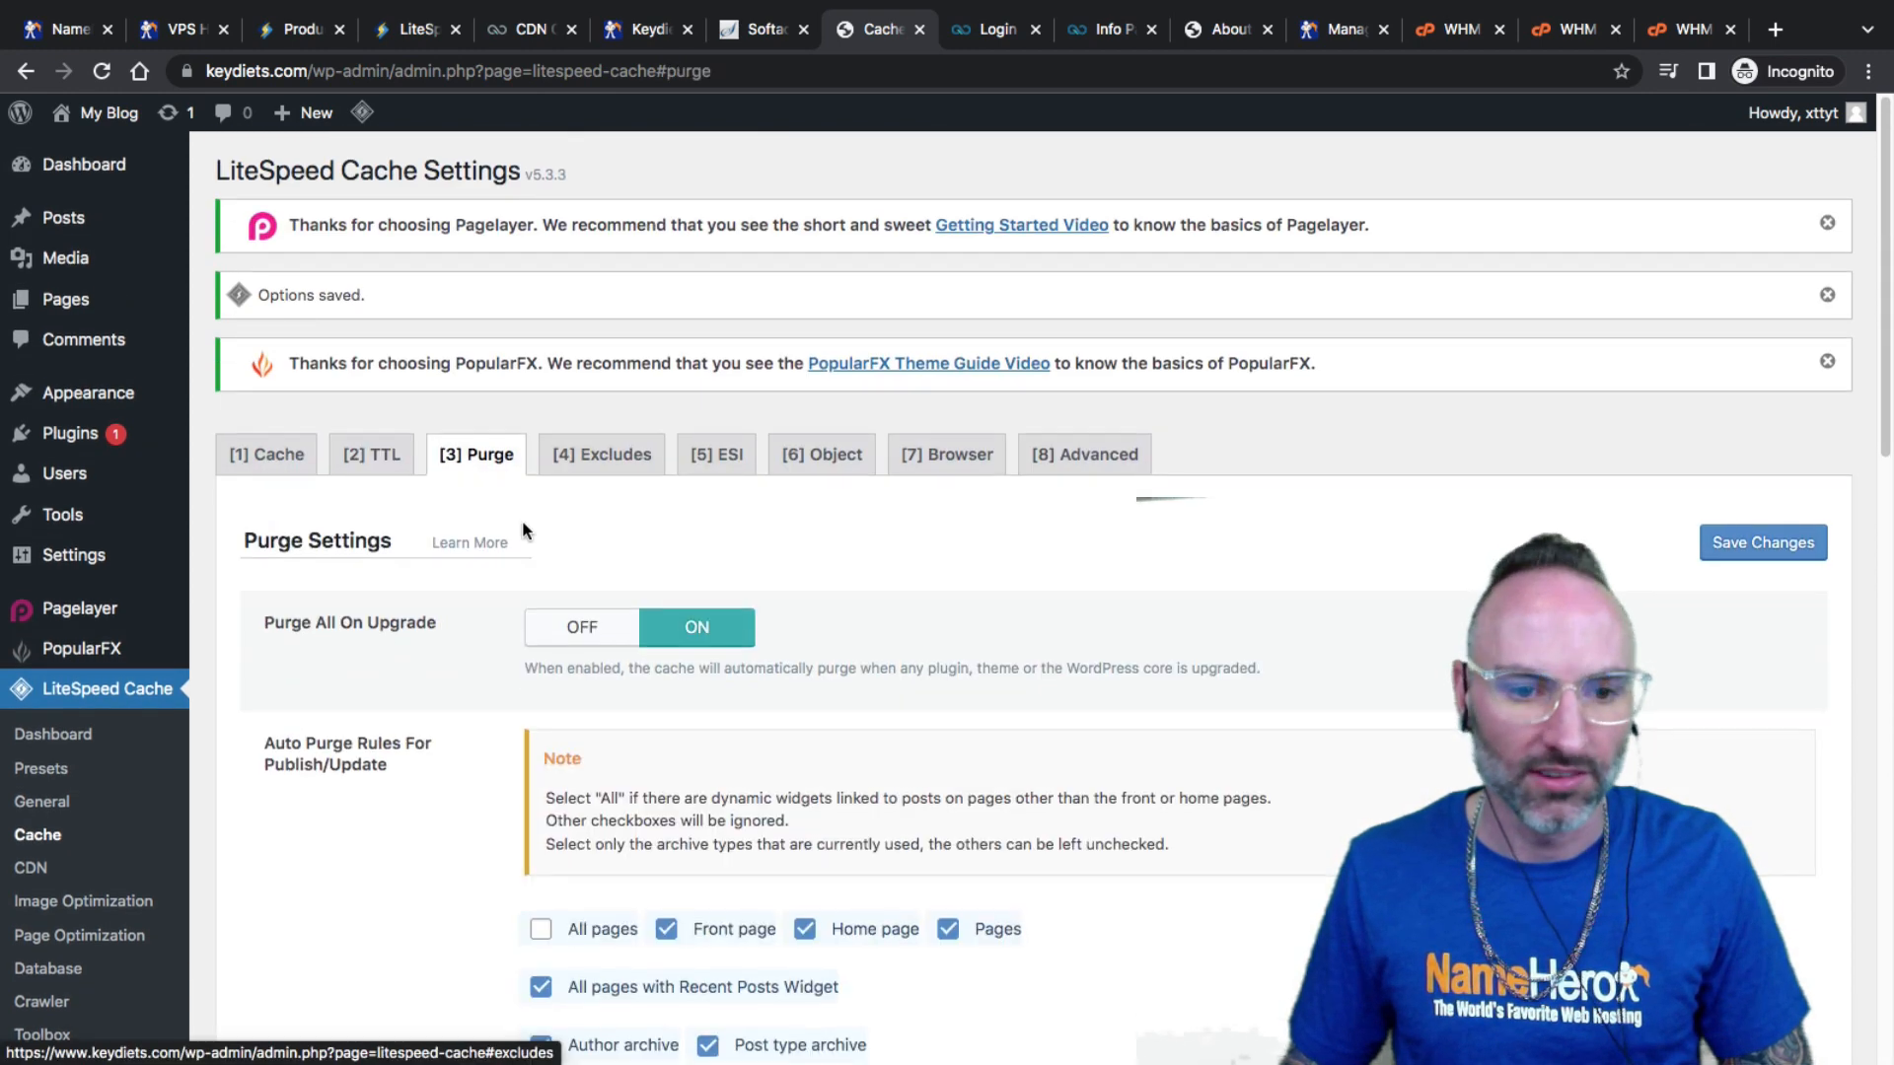
scroll(519, 525, down, 3)
scroll(483, 511, down, 3)
scroll(478, 494, up, 7)
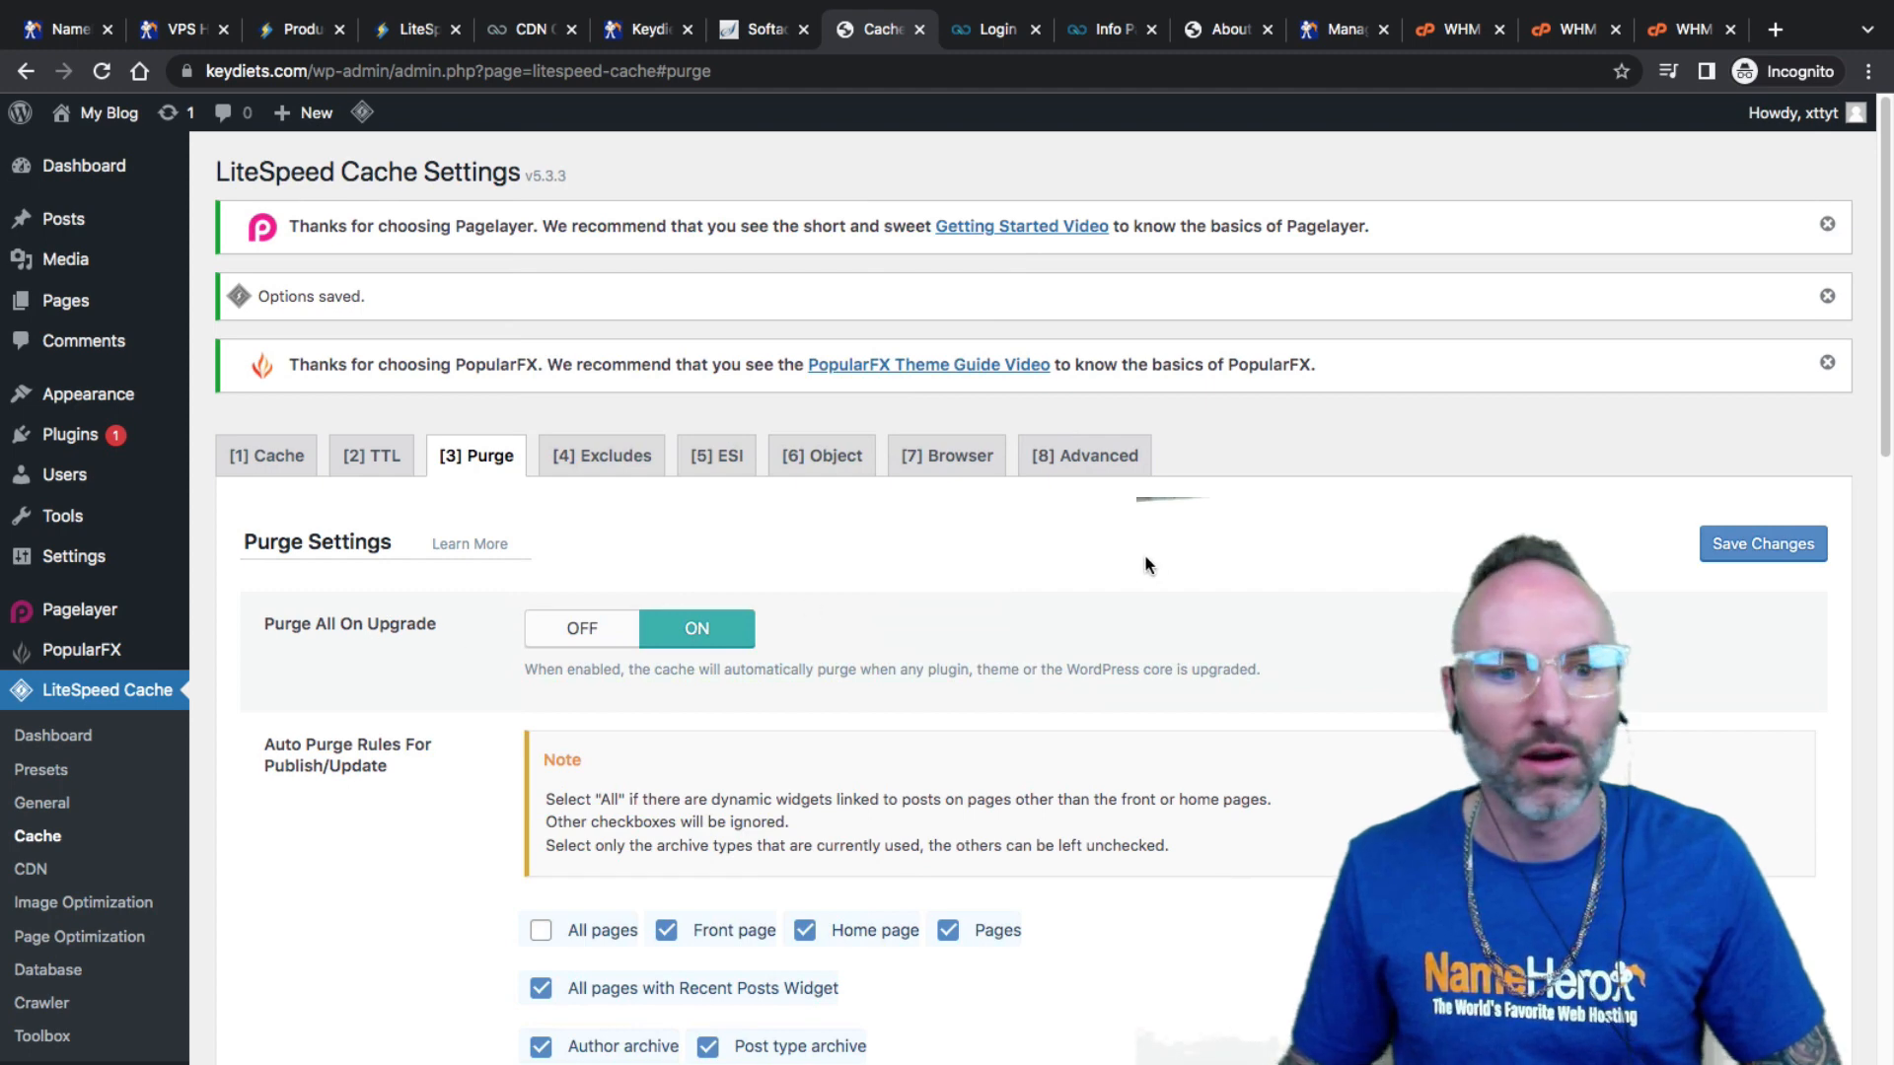
mouse_move(259, 623)
mouse_down()
mouse_move(453, 625)
mouse_move(295, 624)
mouse_up()
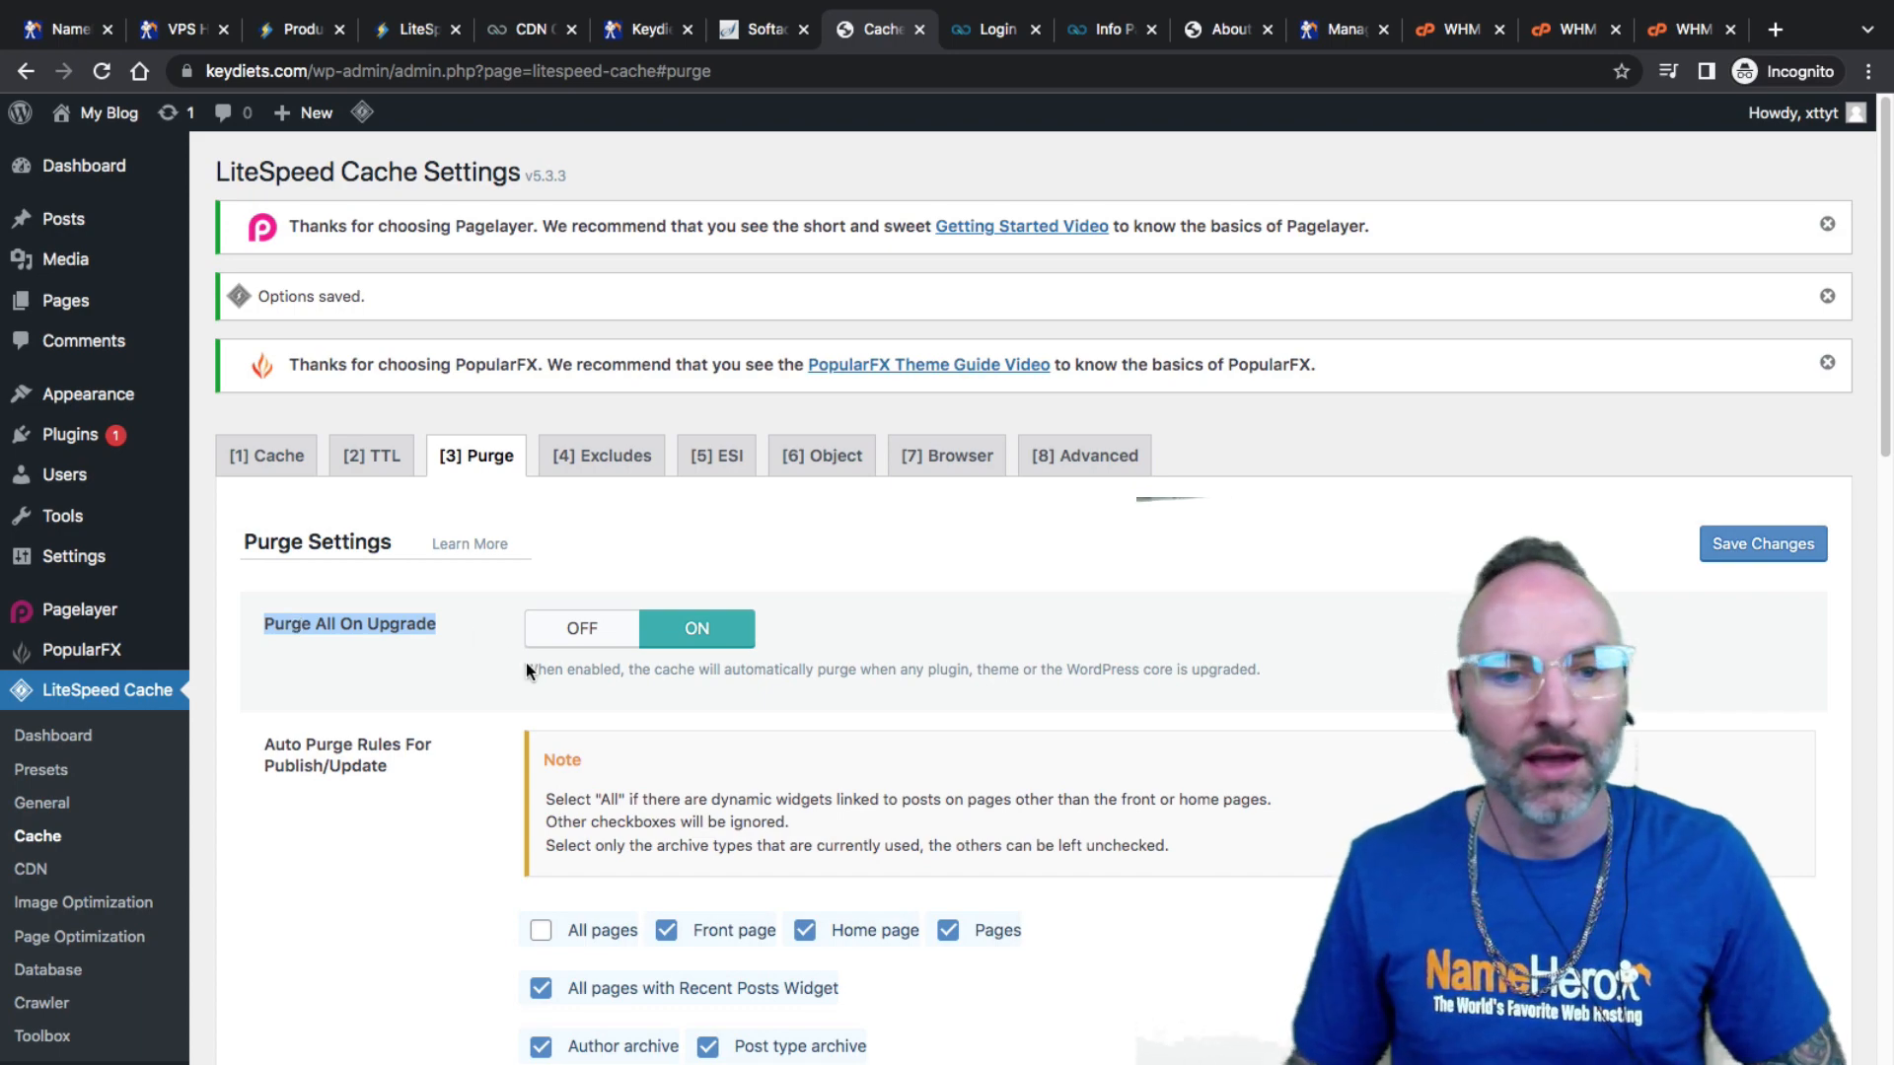
drag(630, 671, 976, 675)
click(973, 677)
scroll(630, 685, down, 7)
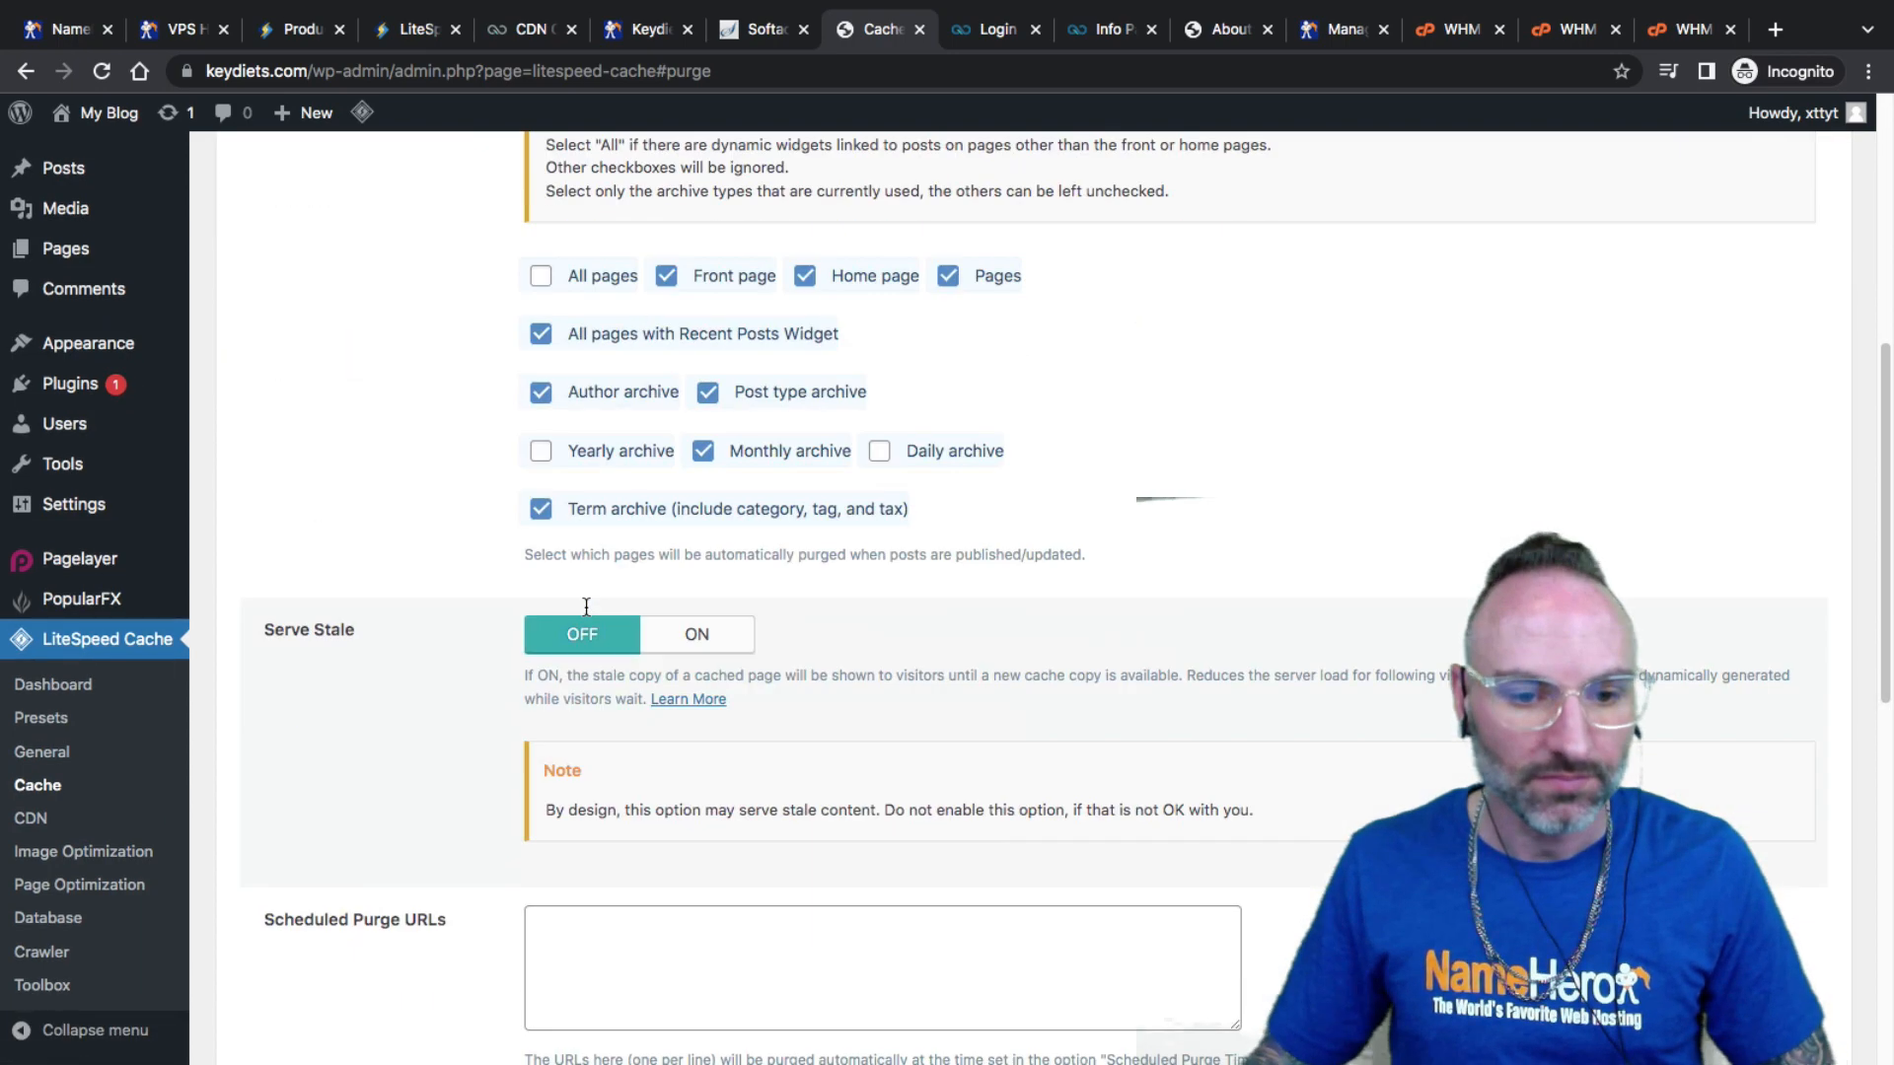
scroll(586, 606, down, 10)
scroll(583, 609, up, 20)
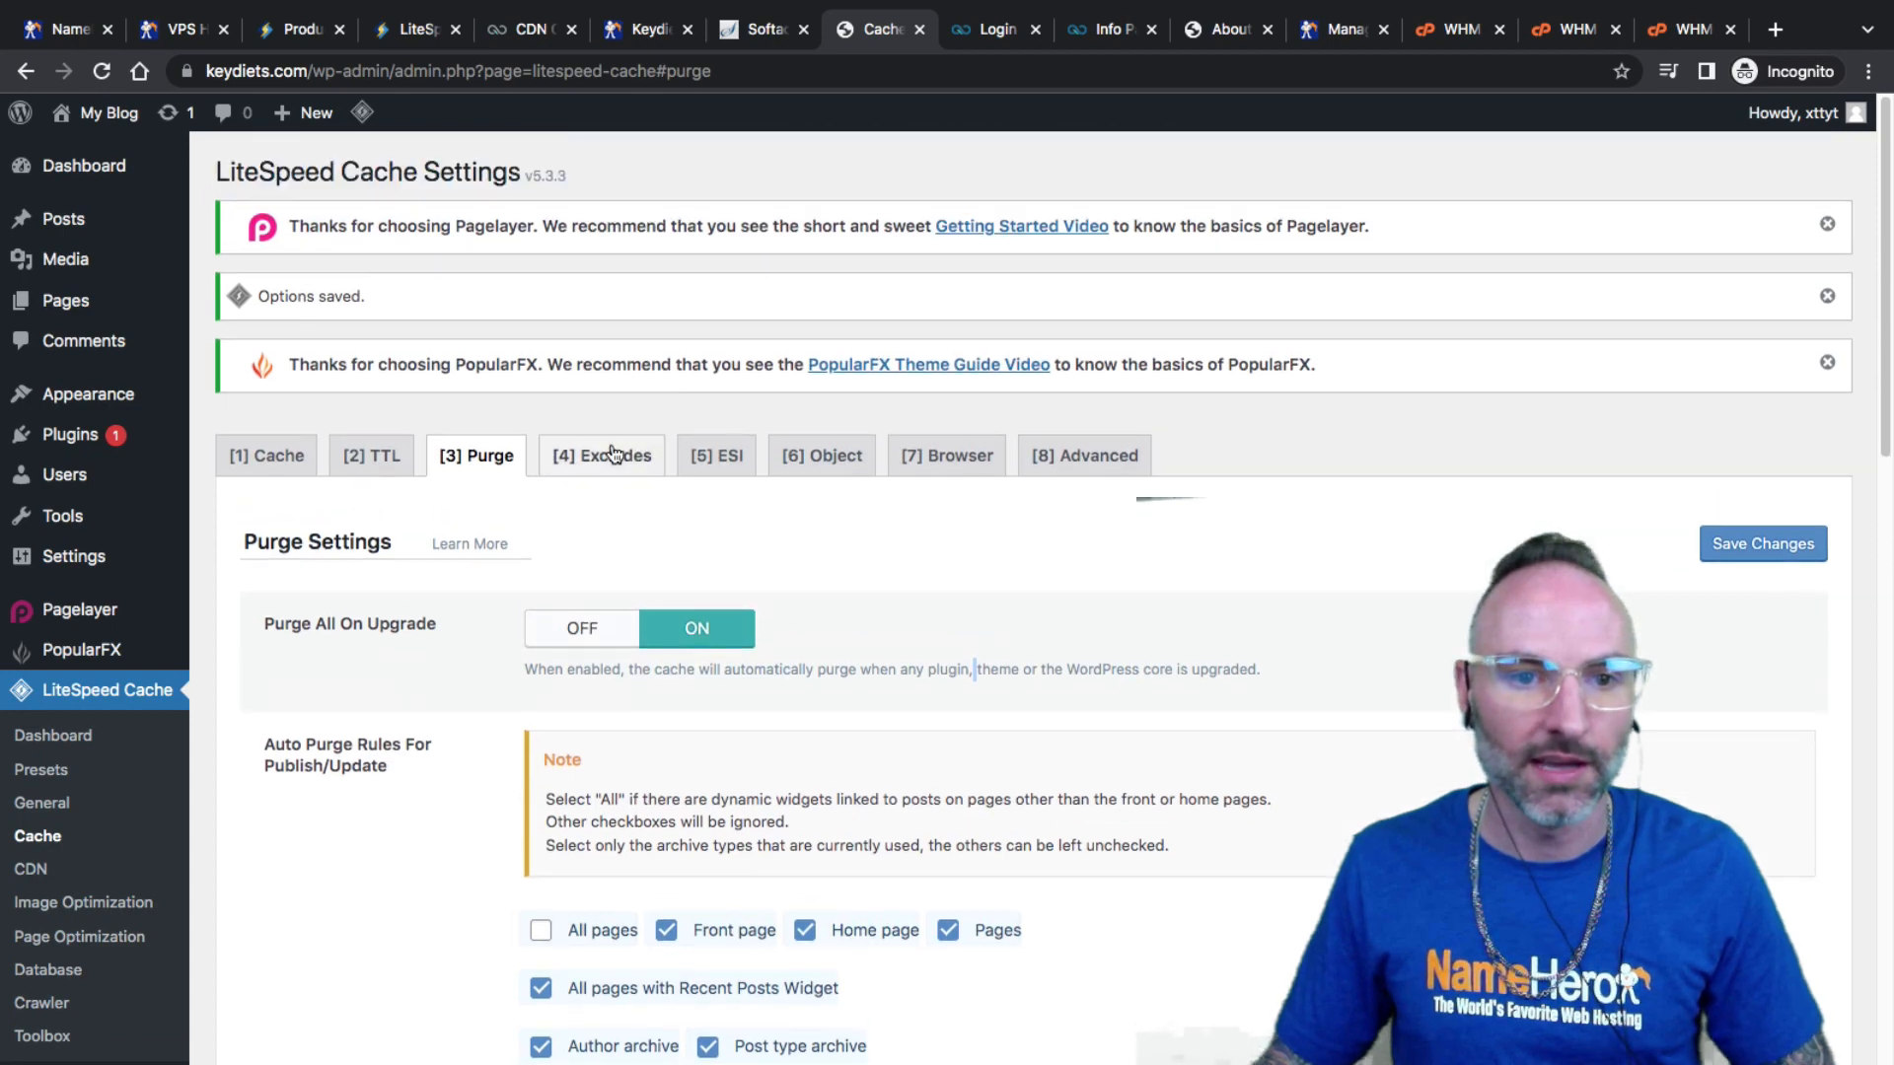
Look through the exclude settings for URIs, query strings and categories that should not be cached
click(626, 453)
scroll(663, 497, down, 5)
scroll(379, 676, up, 6)
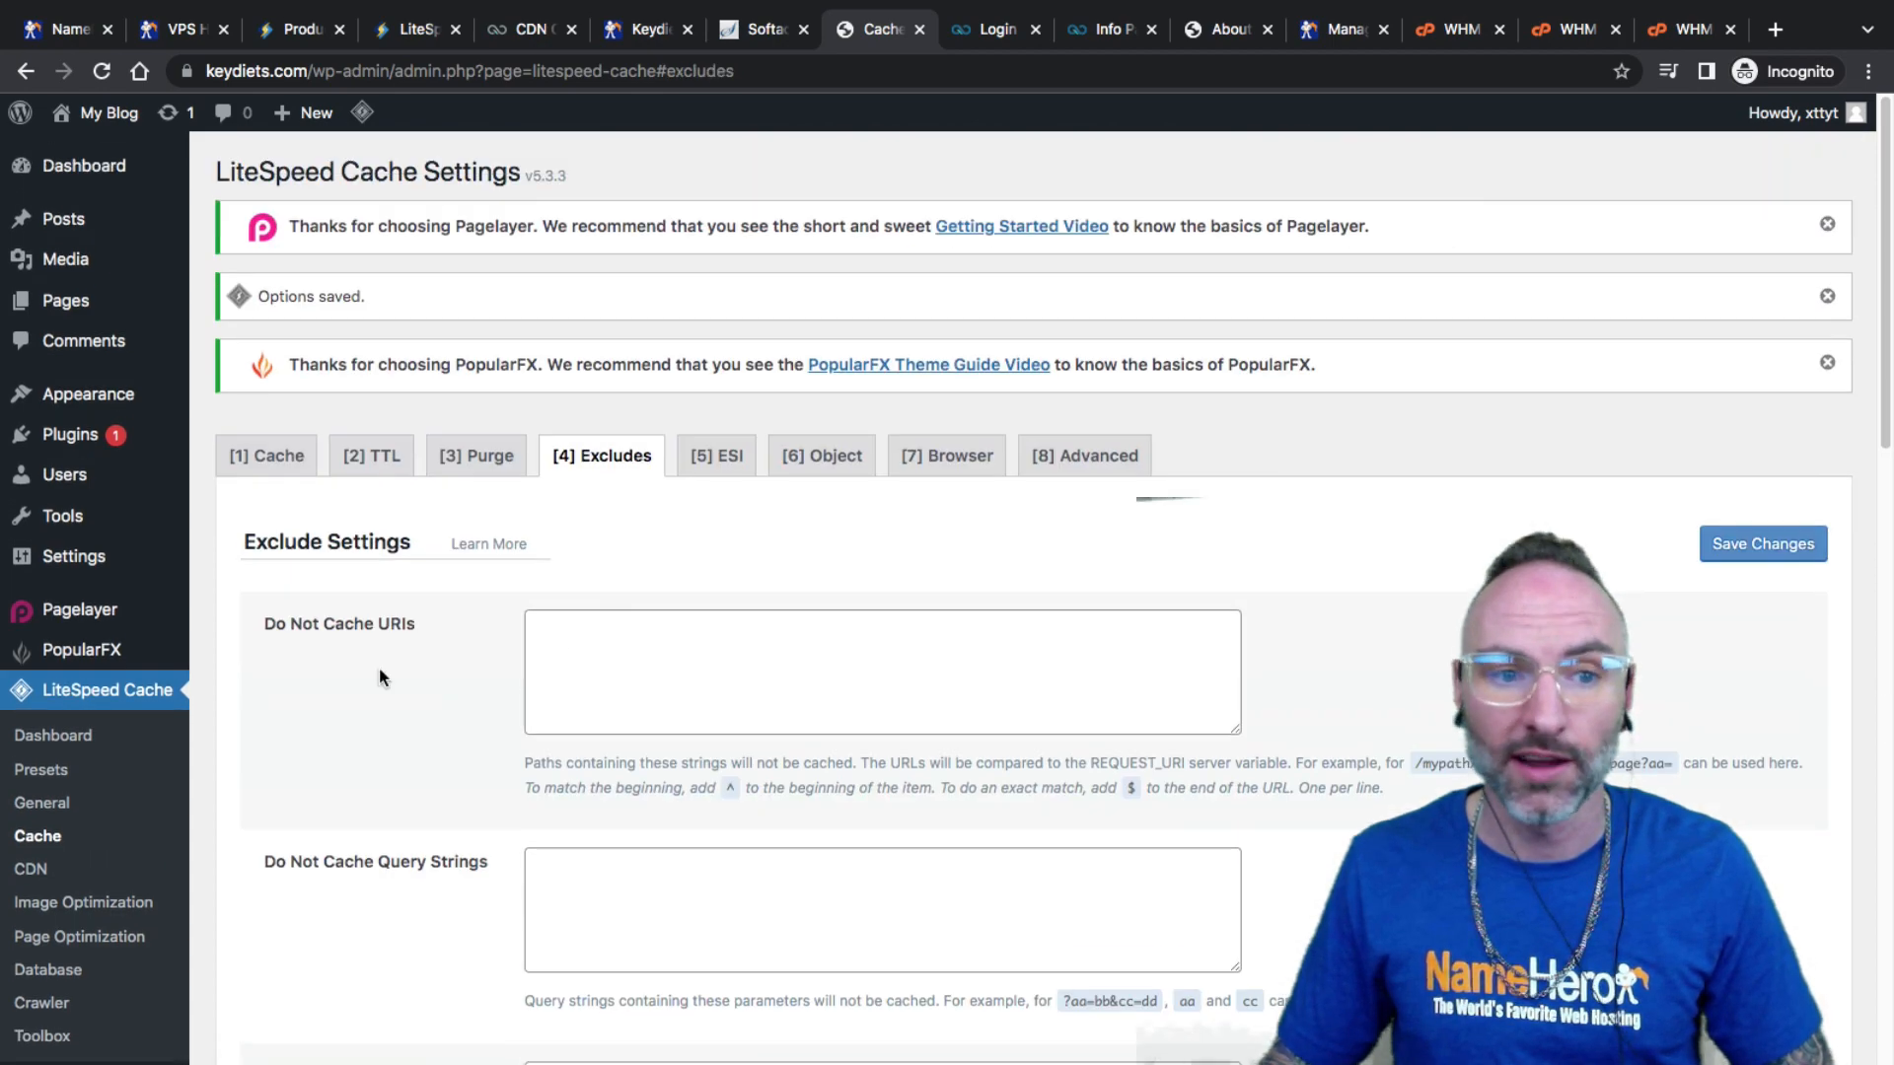
click(717, 675)
scroll(716, 413, down, 2)
click(699, 677)
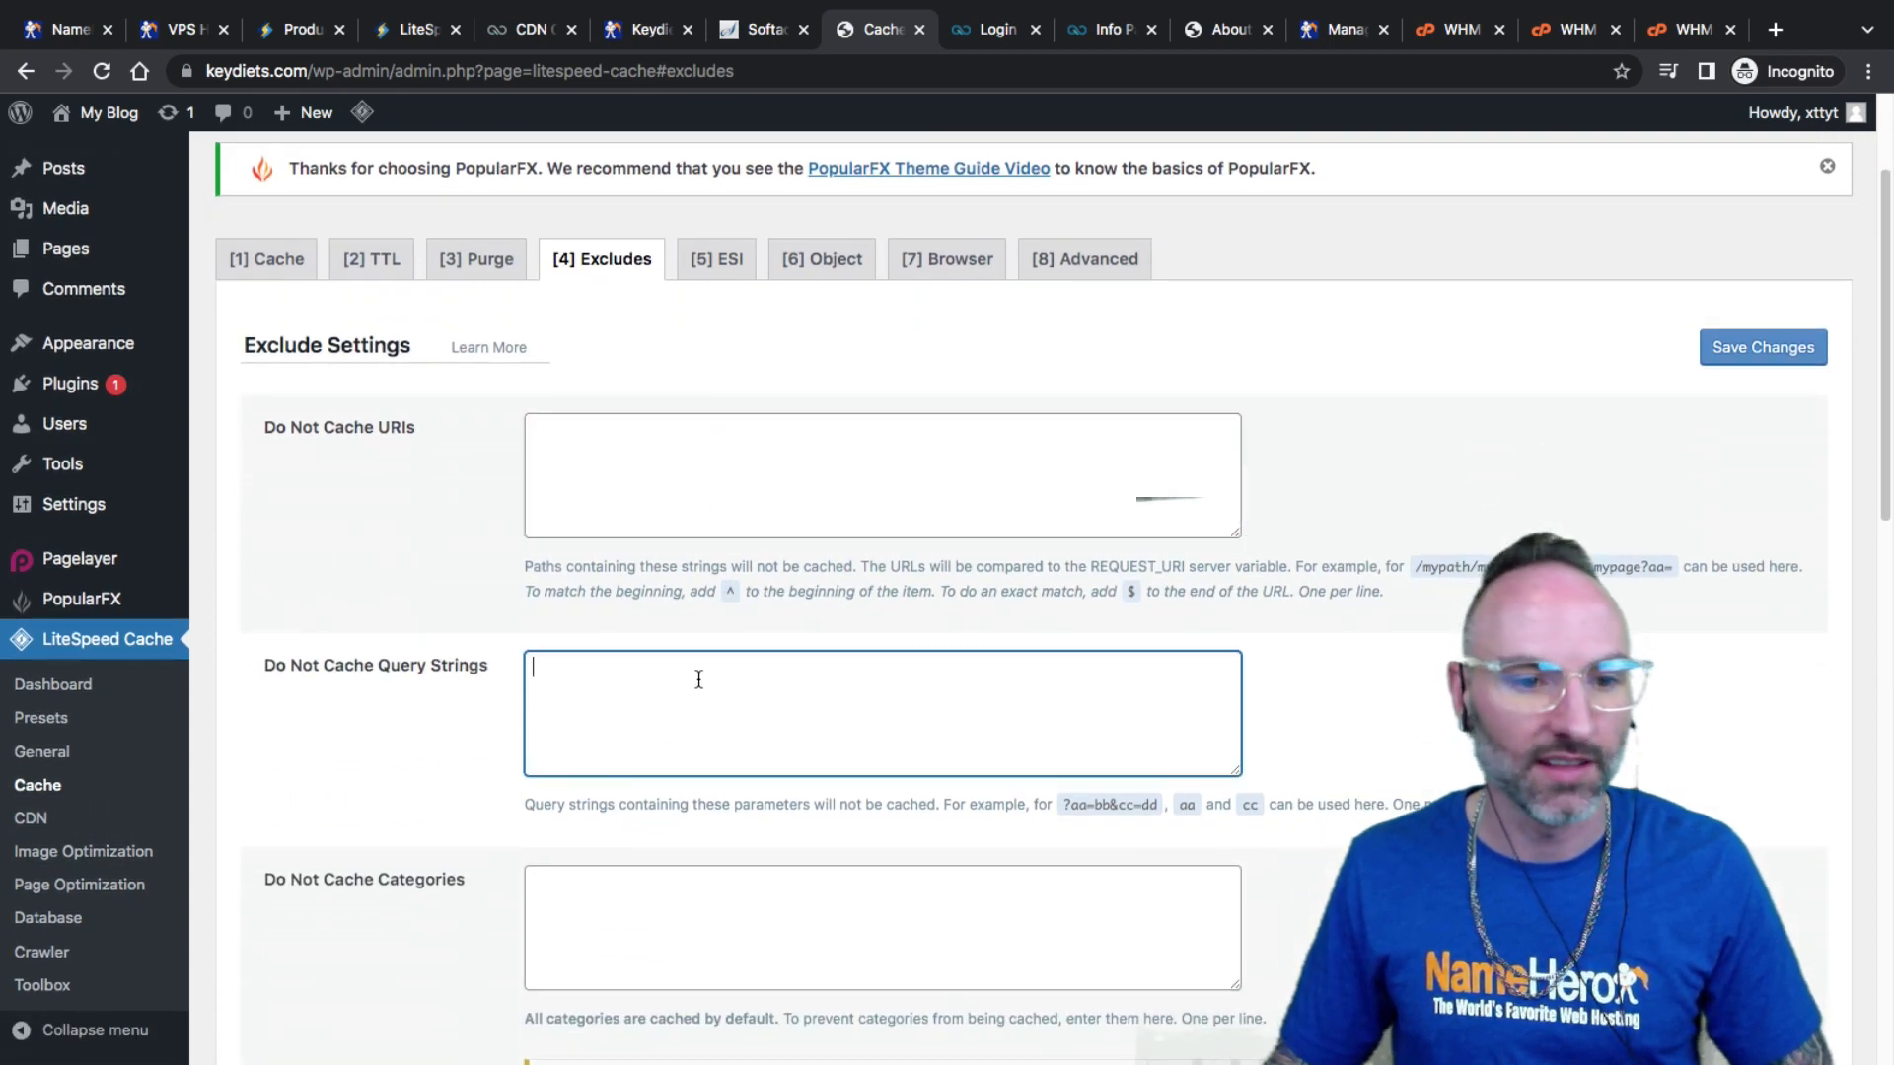
scroll(700, 677, down, 10)
scroll(696, 651, up, 12)
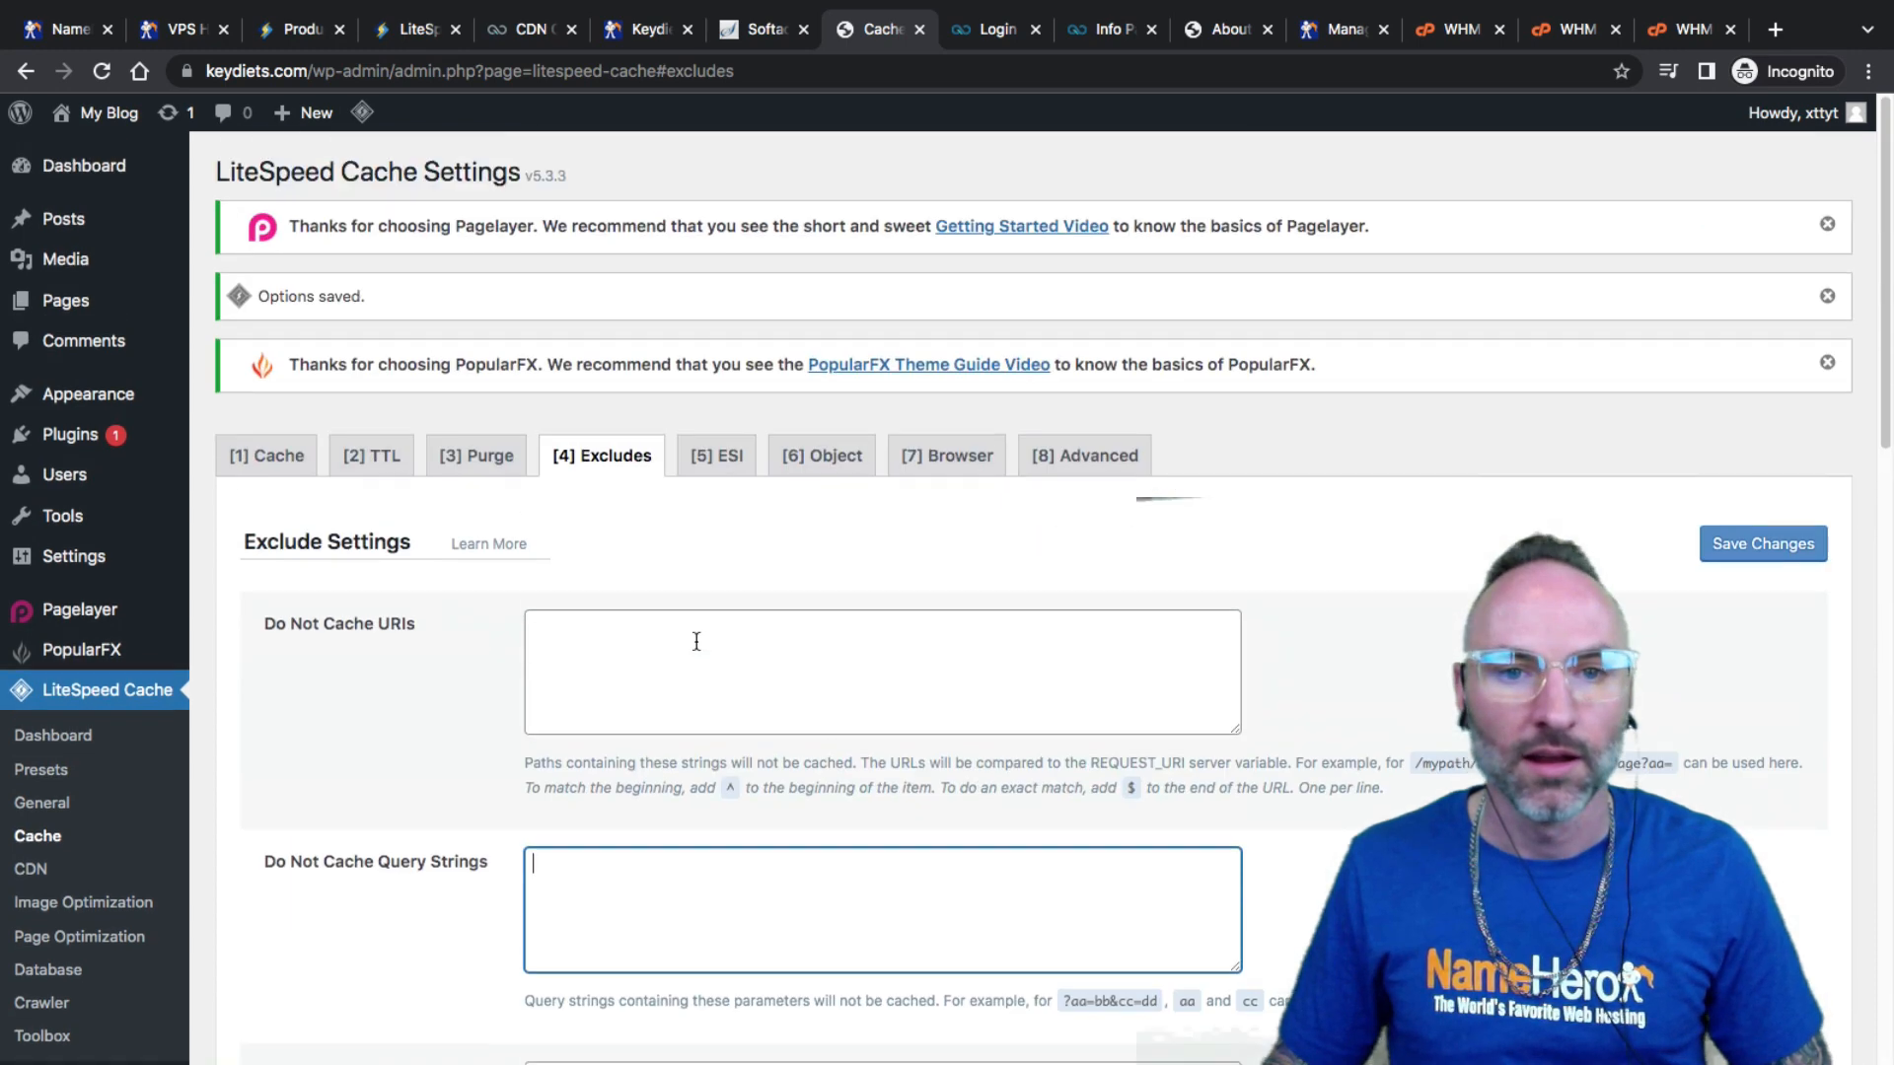
Examine the ESI settings, including Enable ESI, admin bar and comment form caching, nonces and vary groups
click(725, 456)
scroll(664, 831, down, 2)
scroll(663, 830, down, 4)
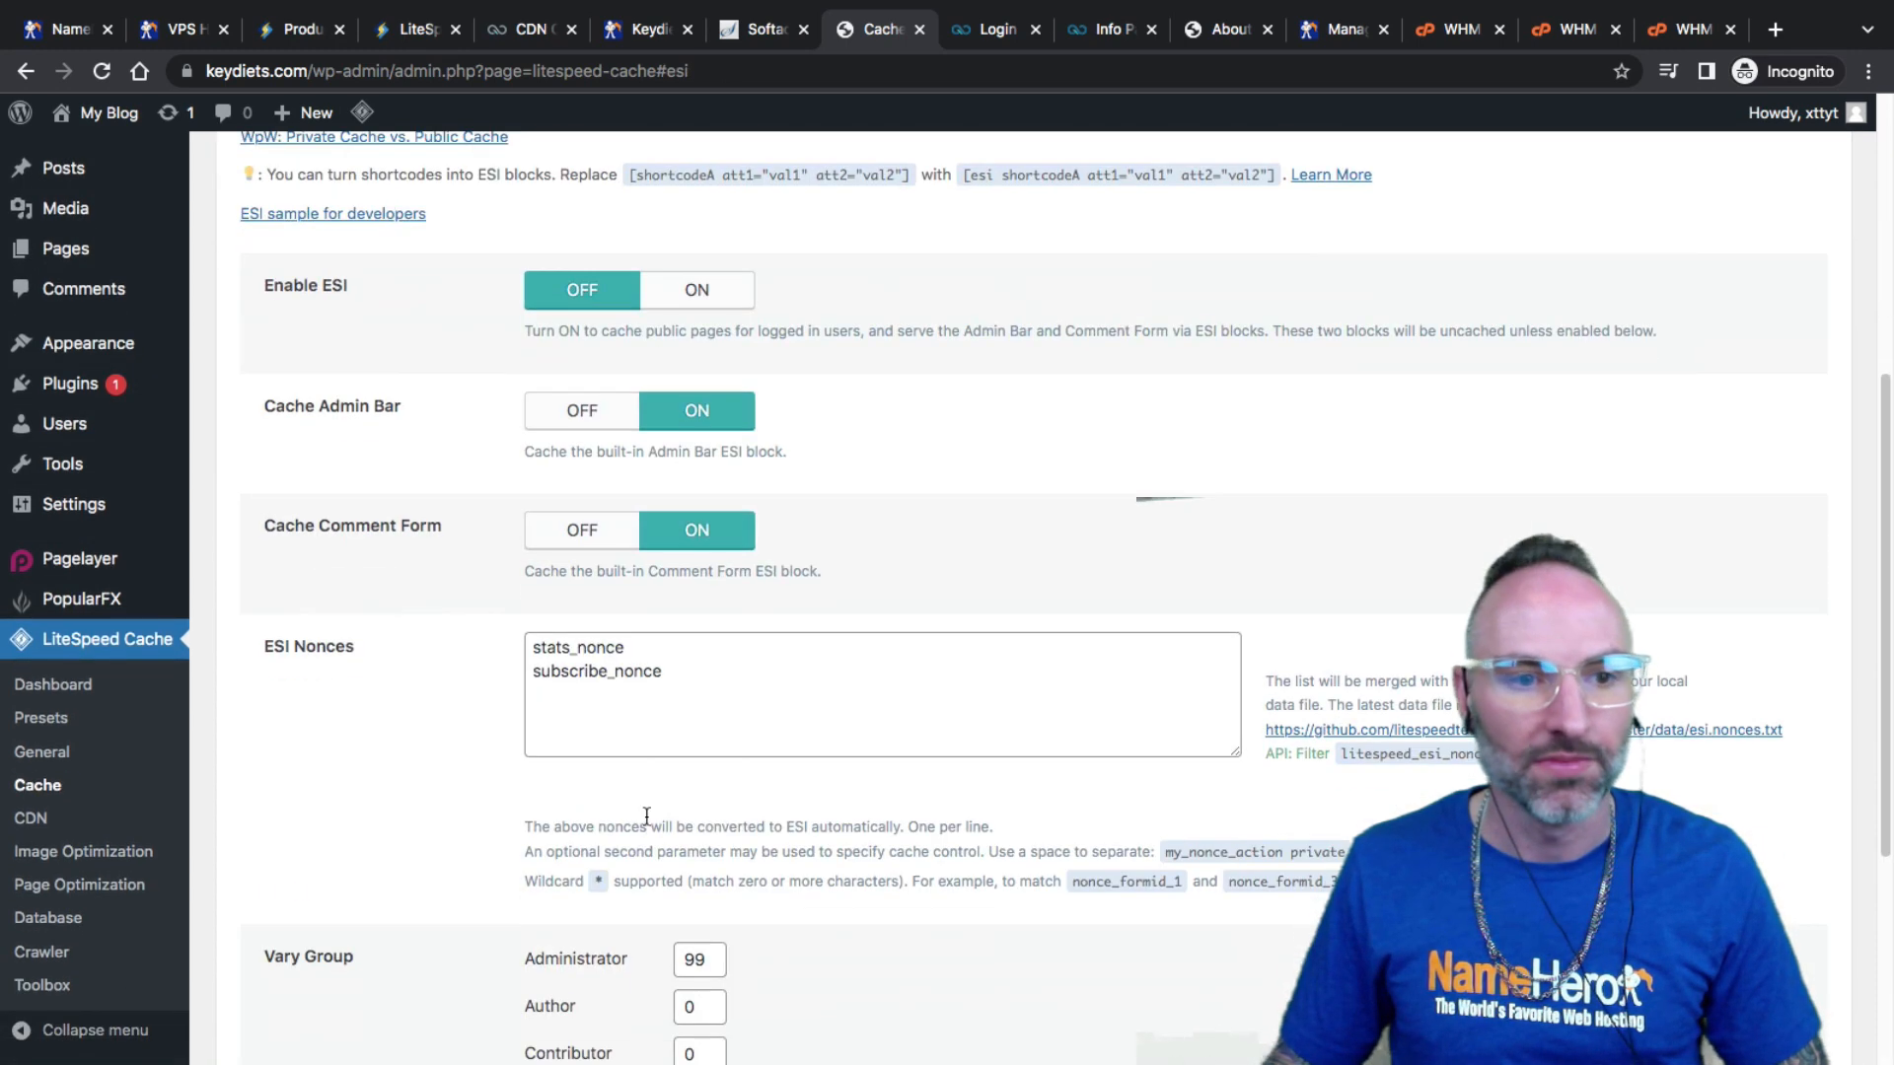
scroll(786, 533, up, 6)
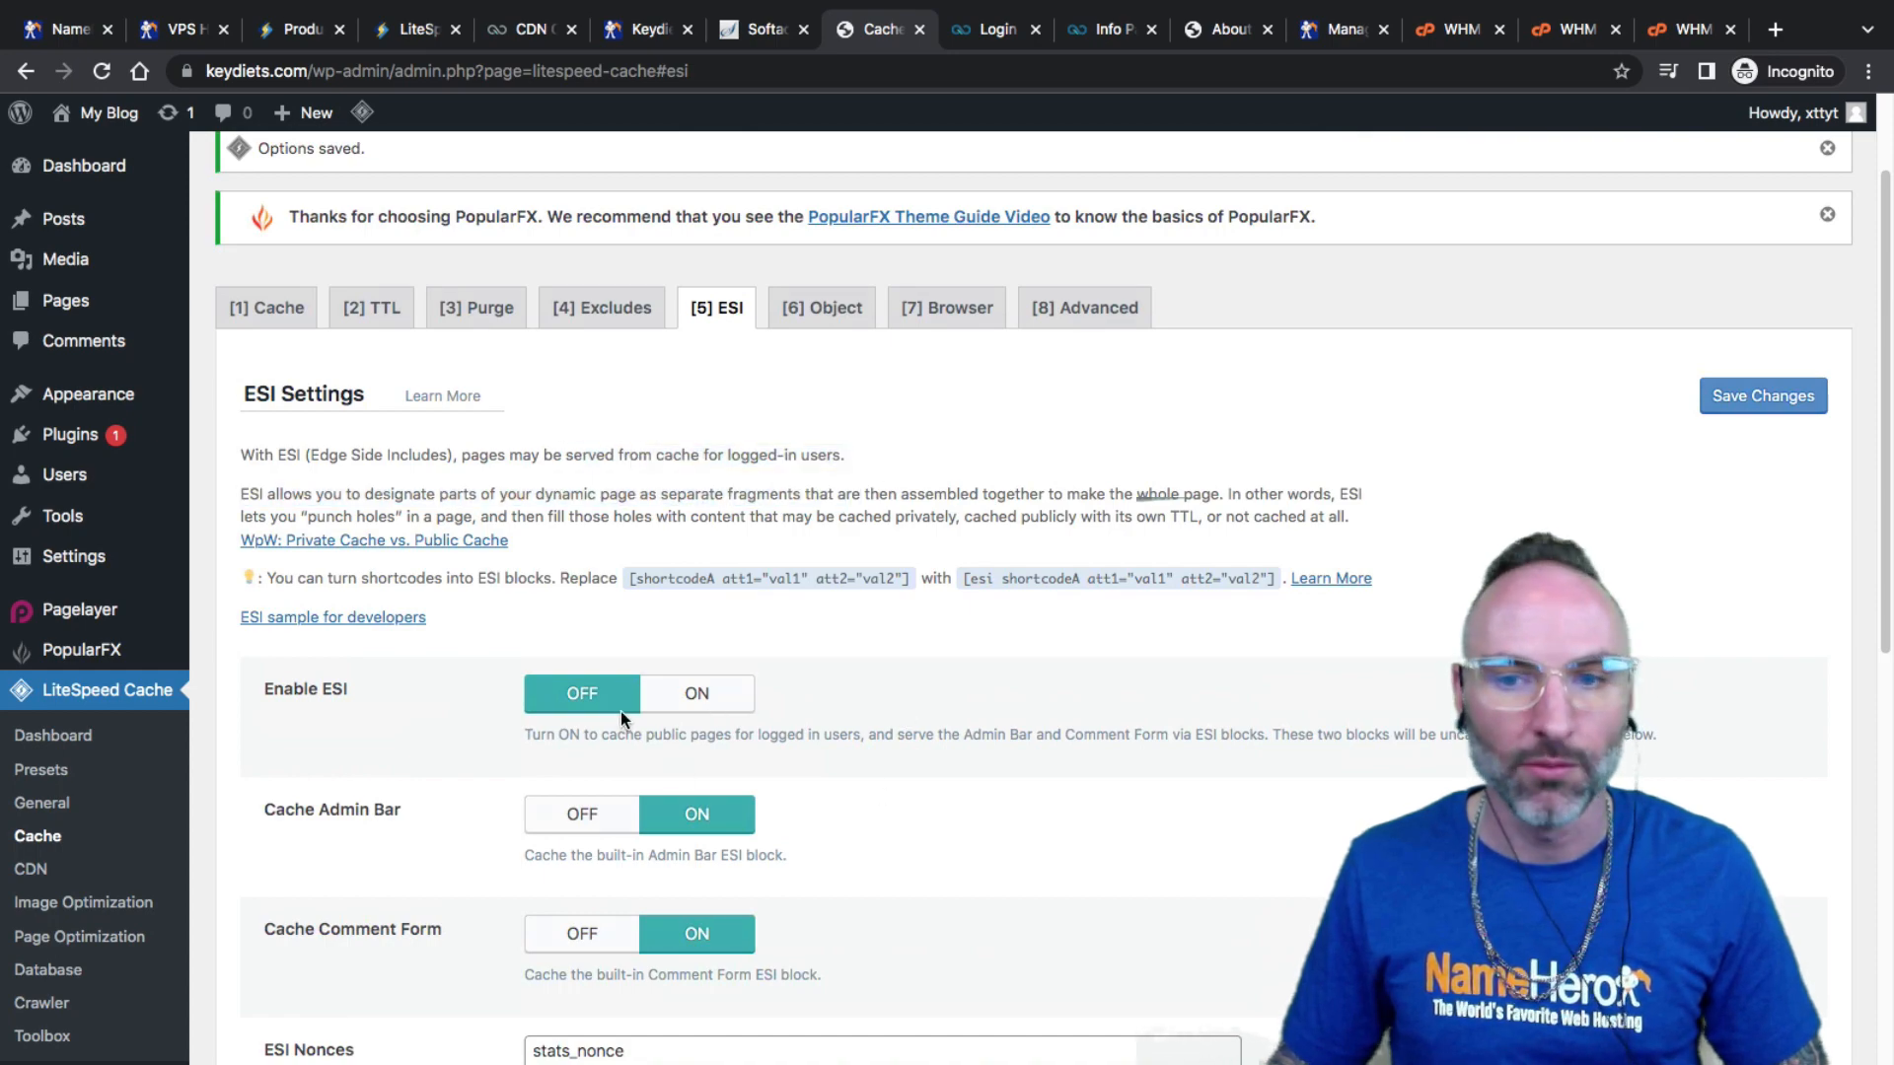
scroll(620, 712, down, 5)
scroll(690, 592, up, 7)
Open the object cache settings and check the status of the Memcached and Redis extensions and the connection test
click(854, 469)
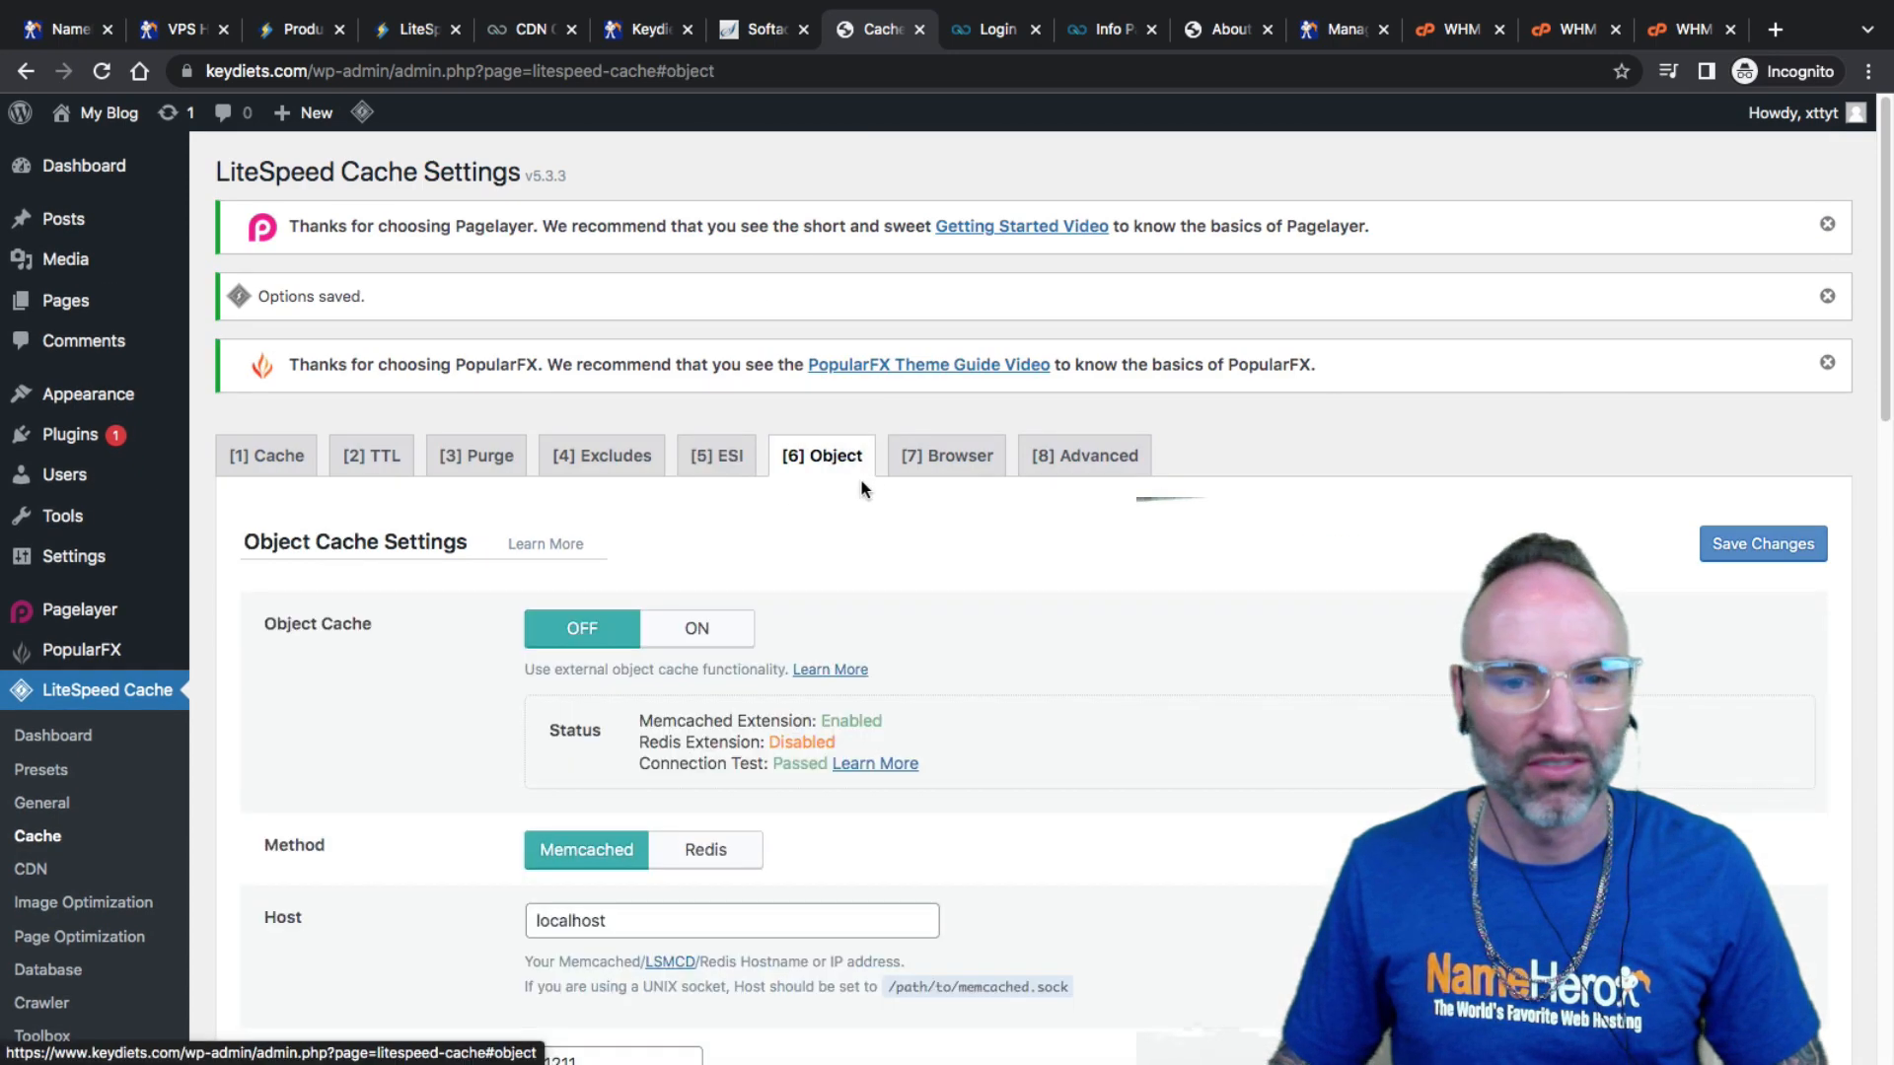
scroll(972, 539, down, 1)
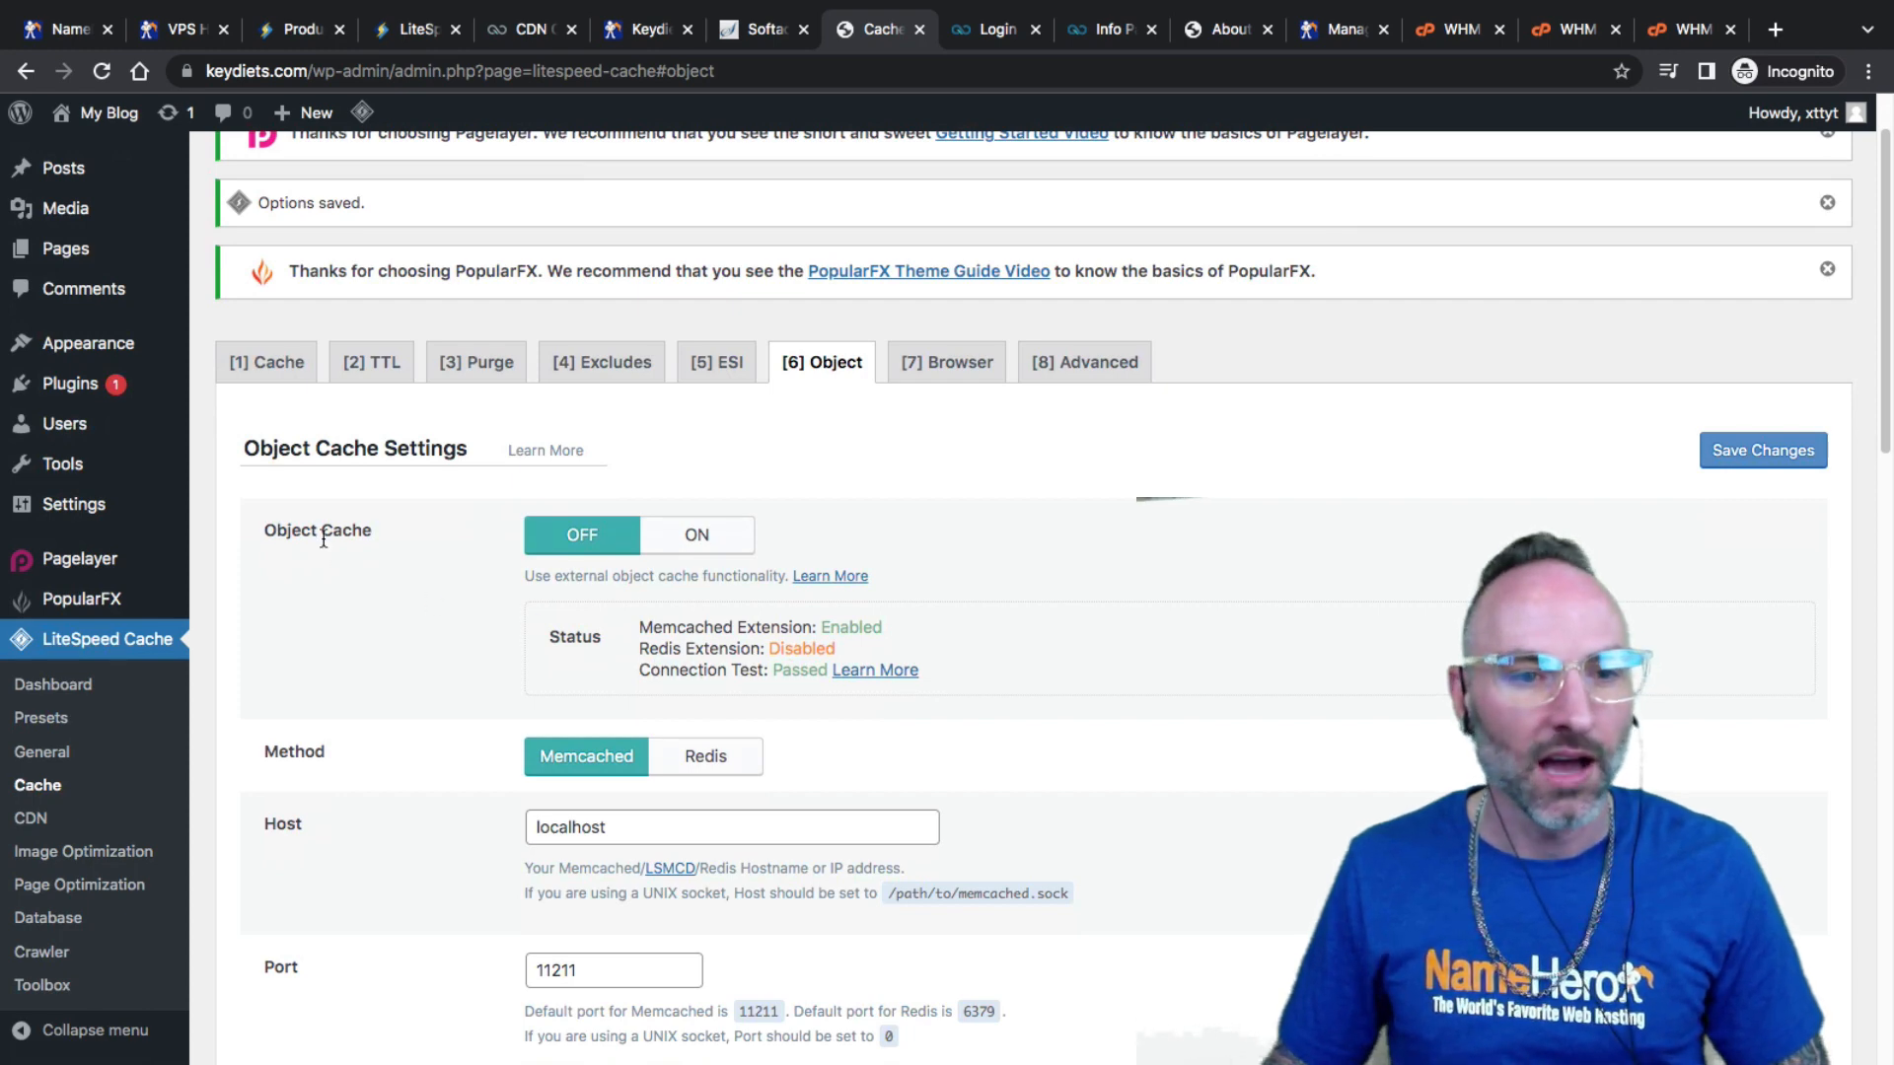
drag(386, 531, 262, 530)
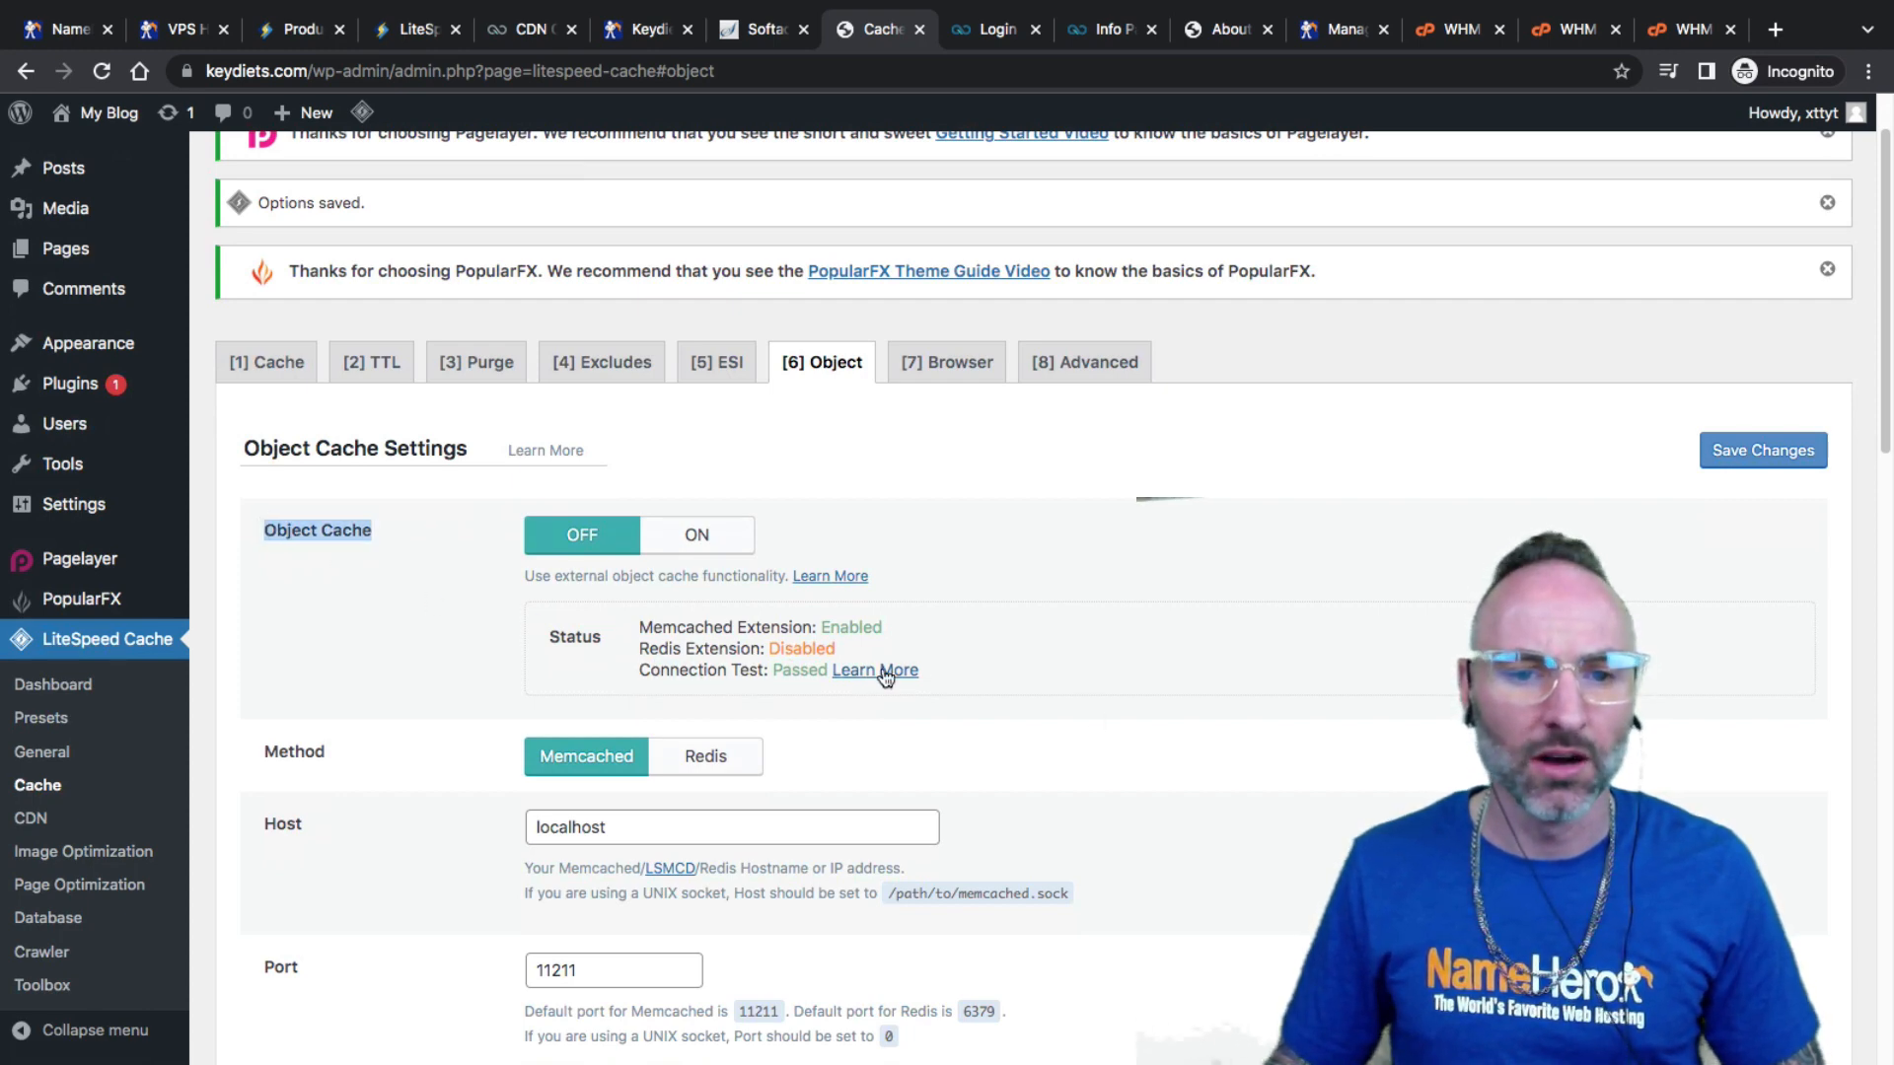
drag(676, 627, 813, 628)
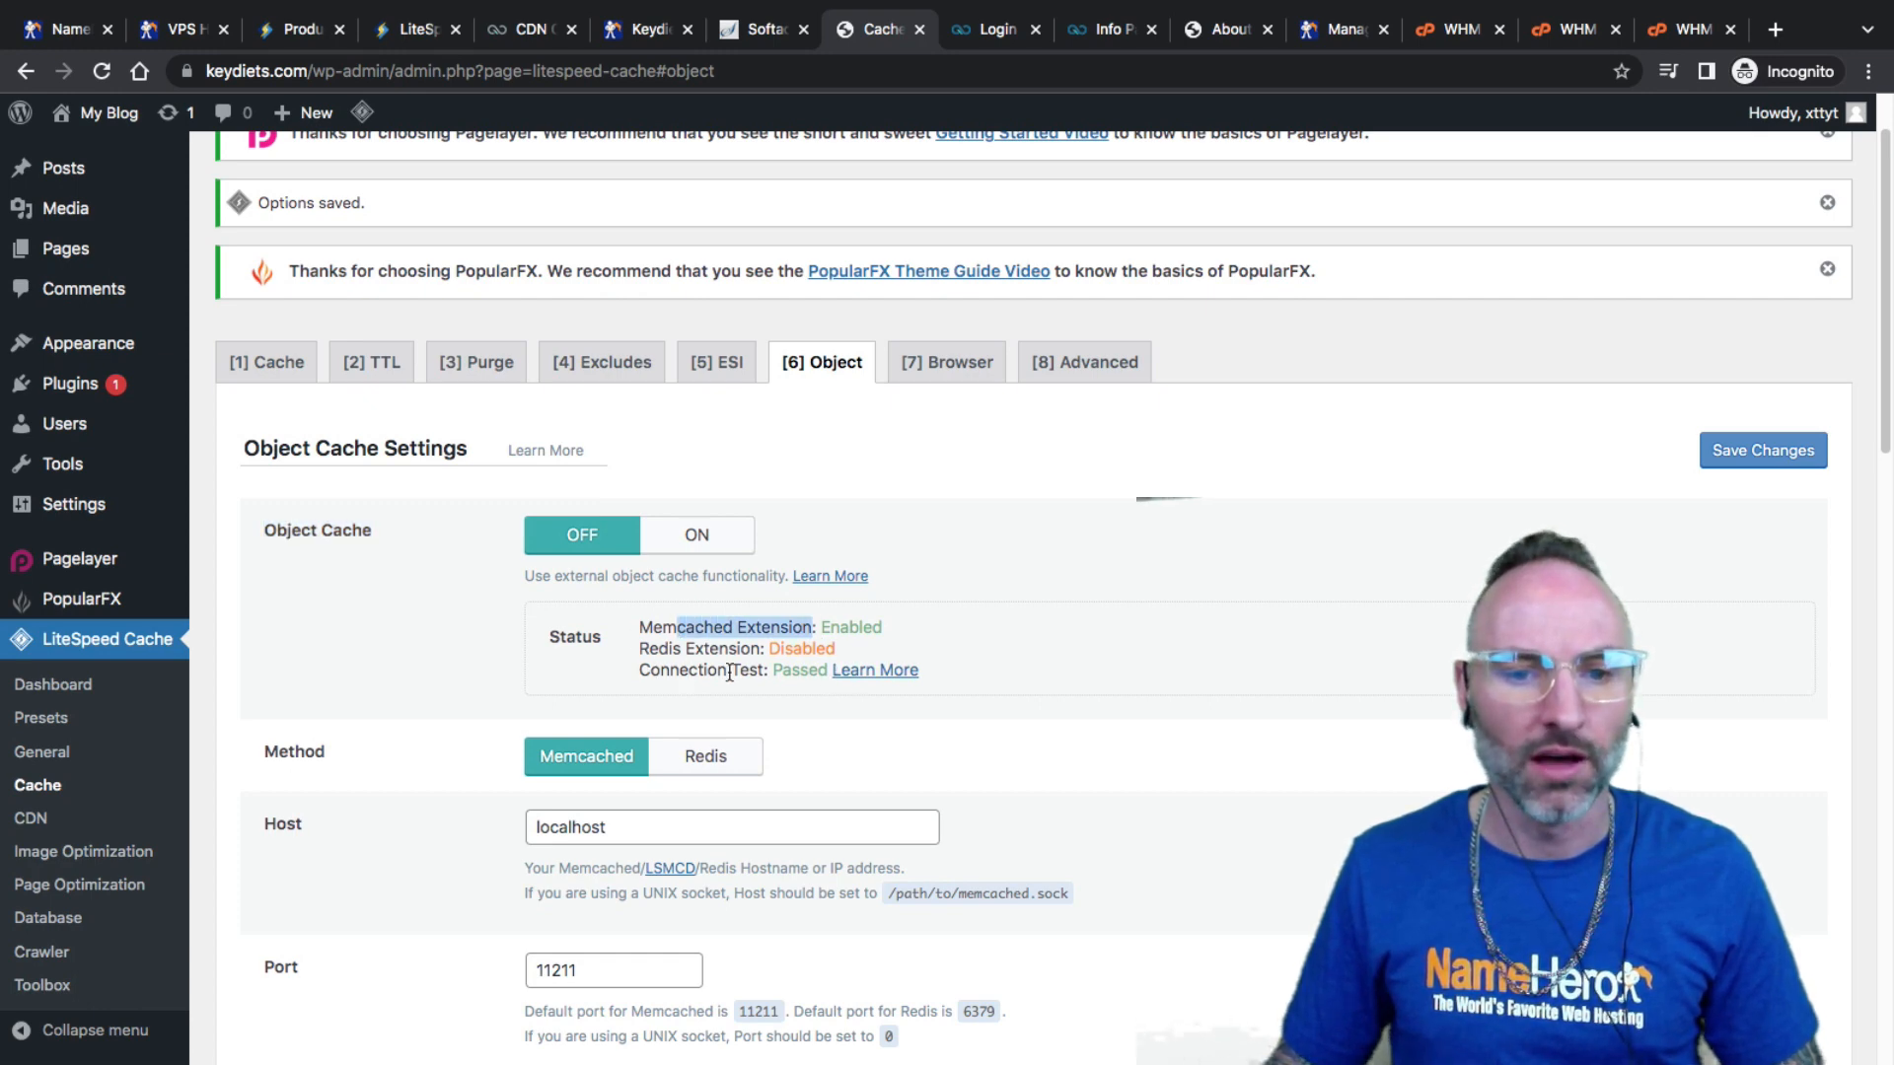
drag(651, 627, 739, 631)
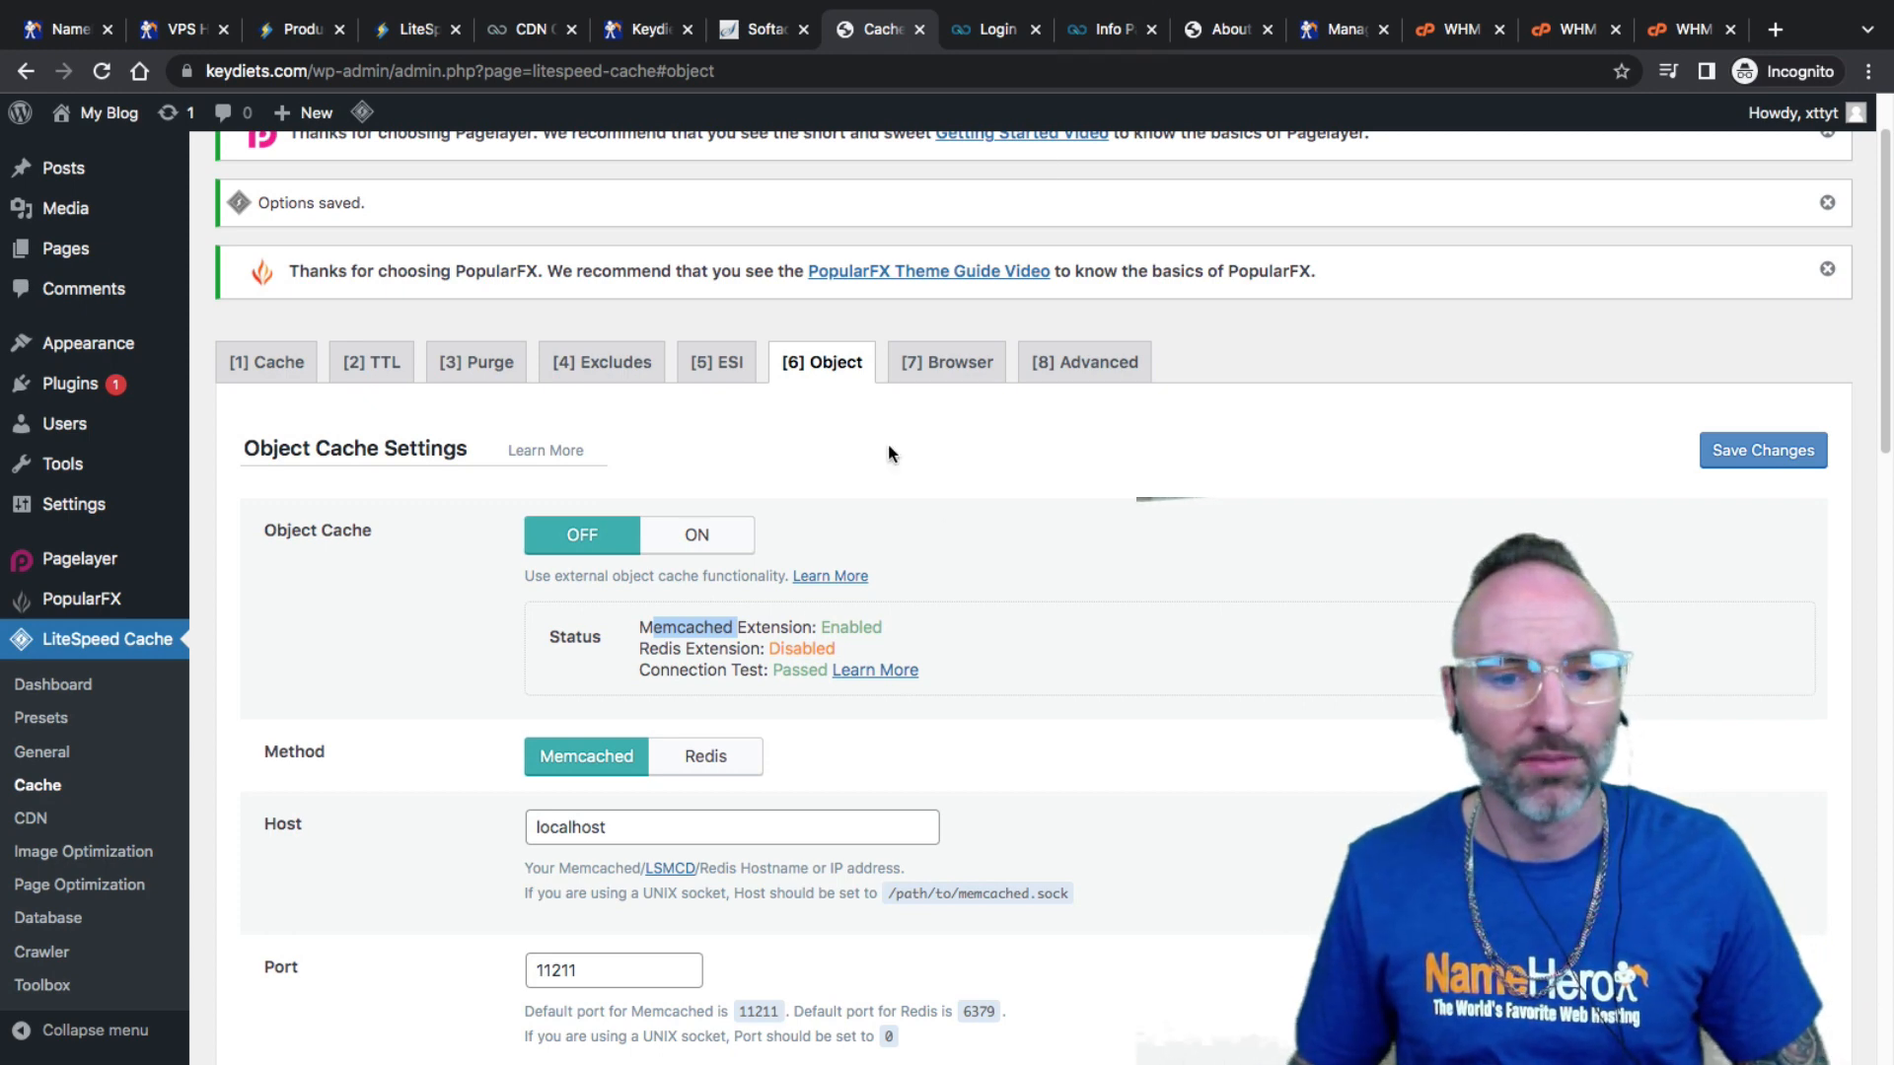
drag(629, 626, 719, 651)
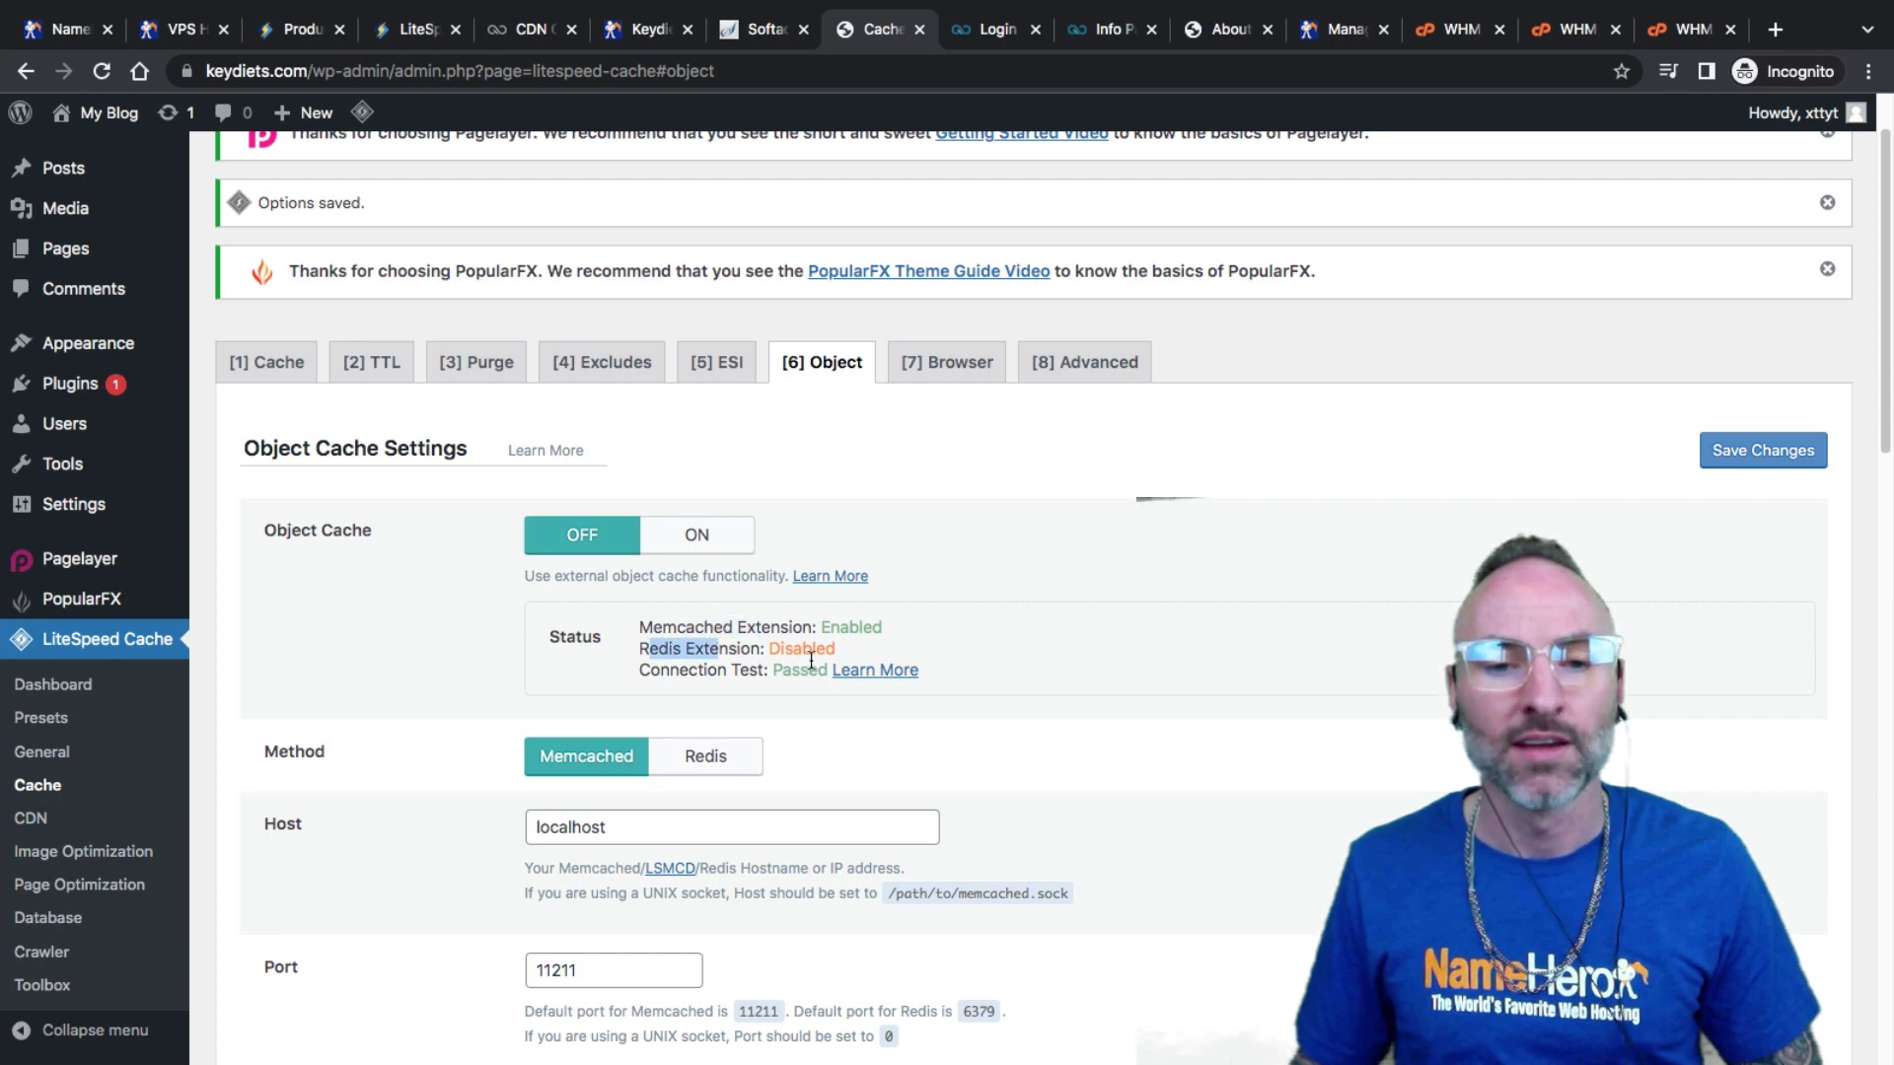
drag(835, 651, 742, 651)
drag(302, 535, 375, 533)
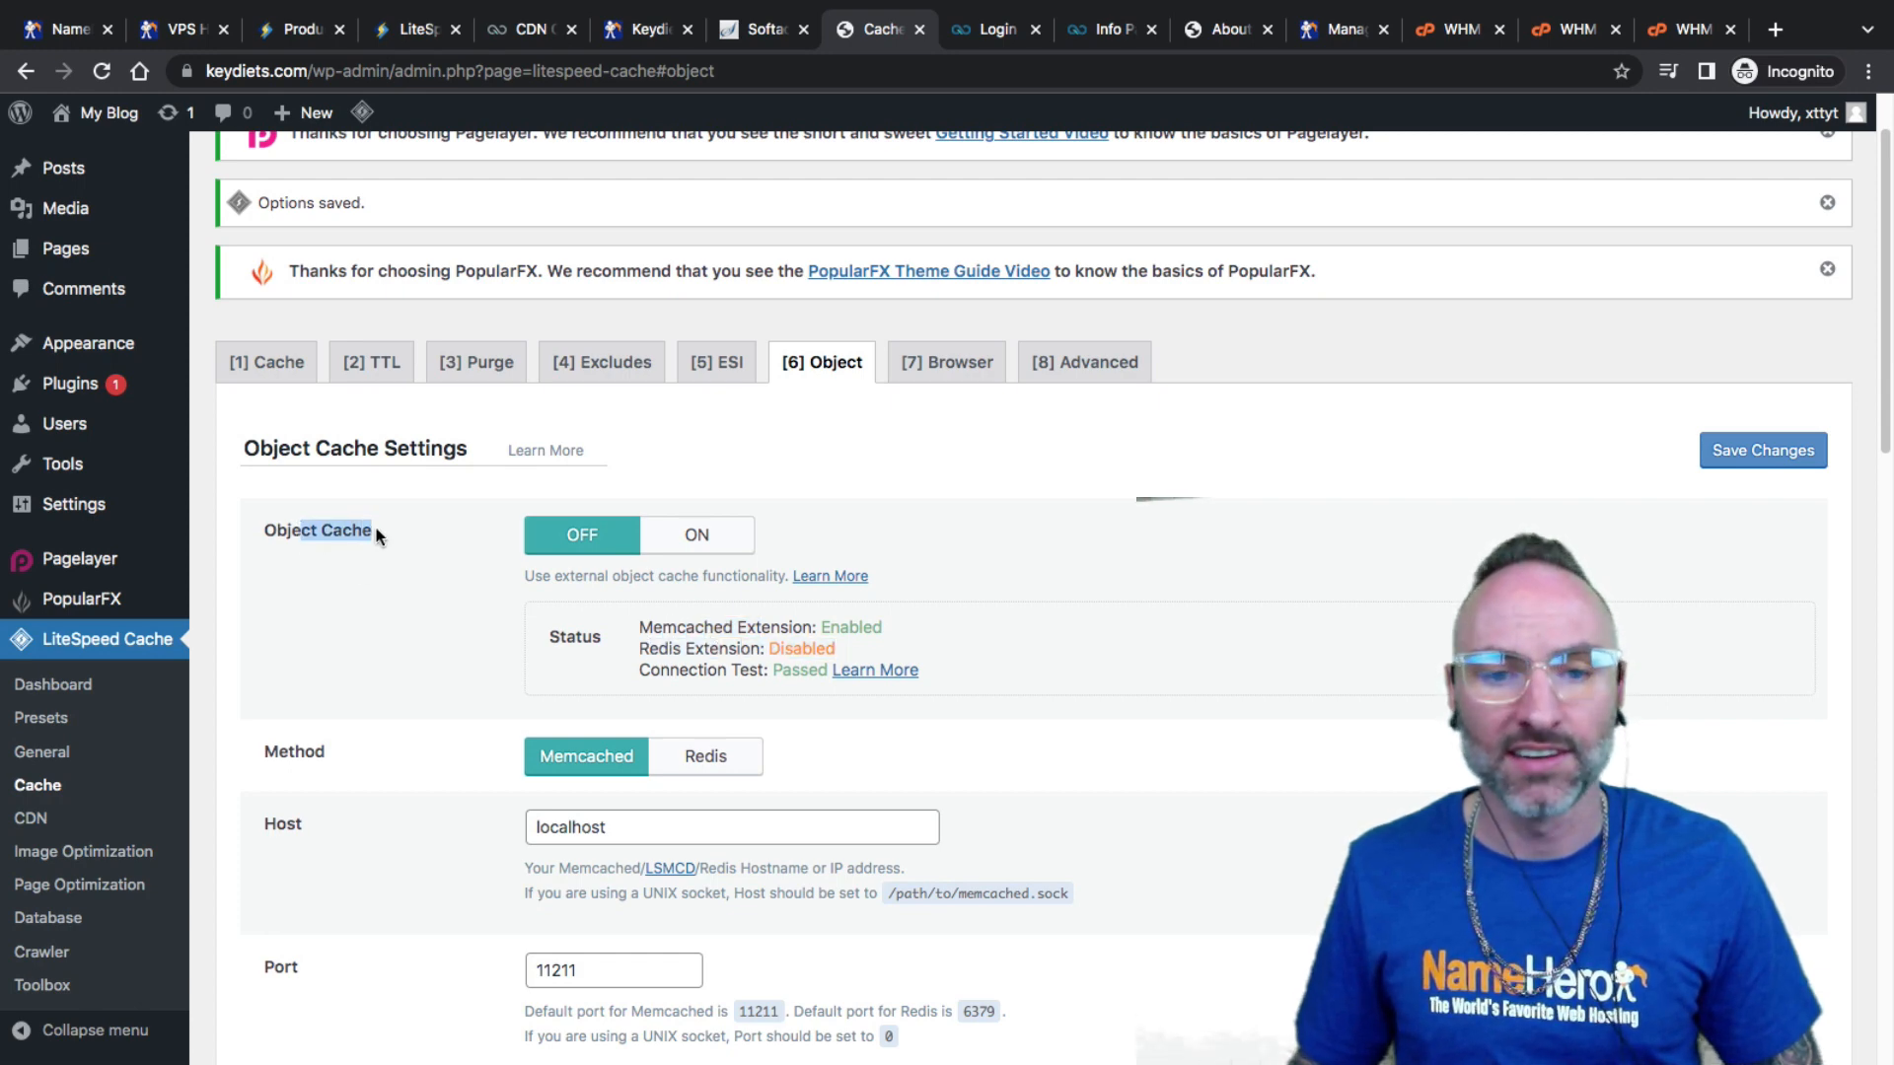
mouse_move(719, 651)
mouse_down()
mouse_move(679, 627)
mouse_move(787, 628)
mouse_move(732, 629)
mouse_move(779, 649)
mouse_move(742, 650)
mouse_up()
mouse_move(737, 652)
mouse_down()
mouse_move(698, 654)
mouse_move(751, 656)
mouse_move(732, 653)
mouse_up()
click(765, 652)
click(727, 631)
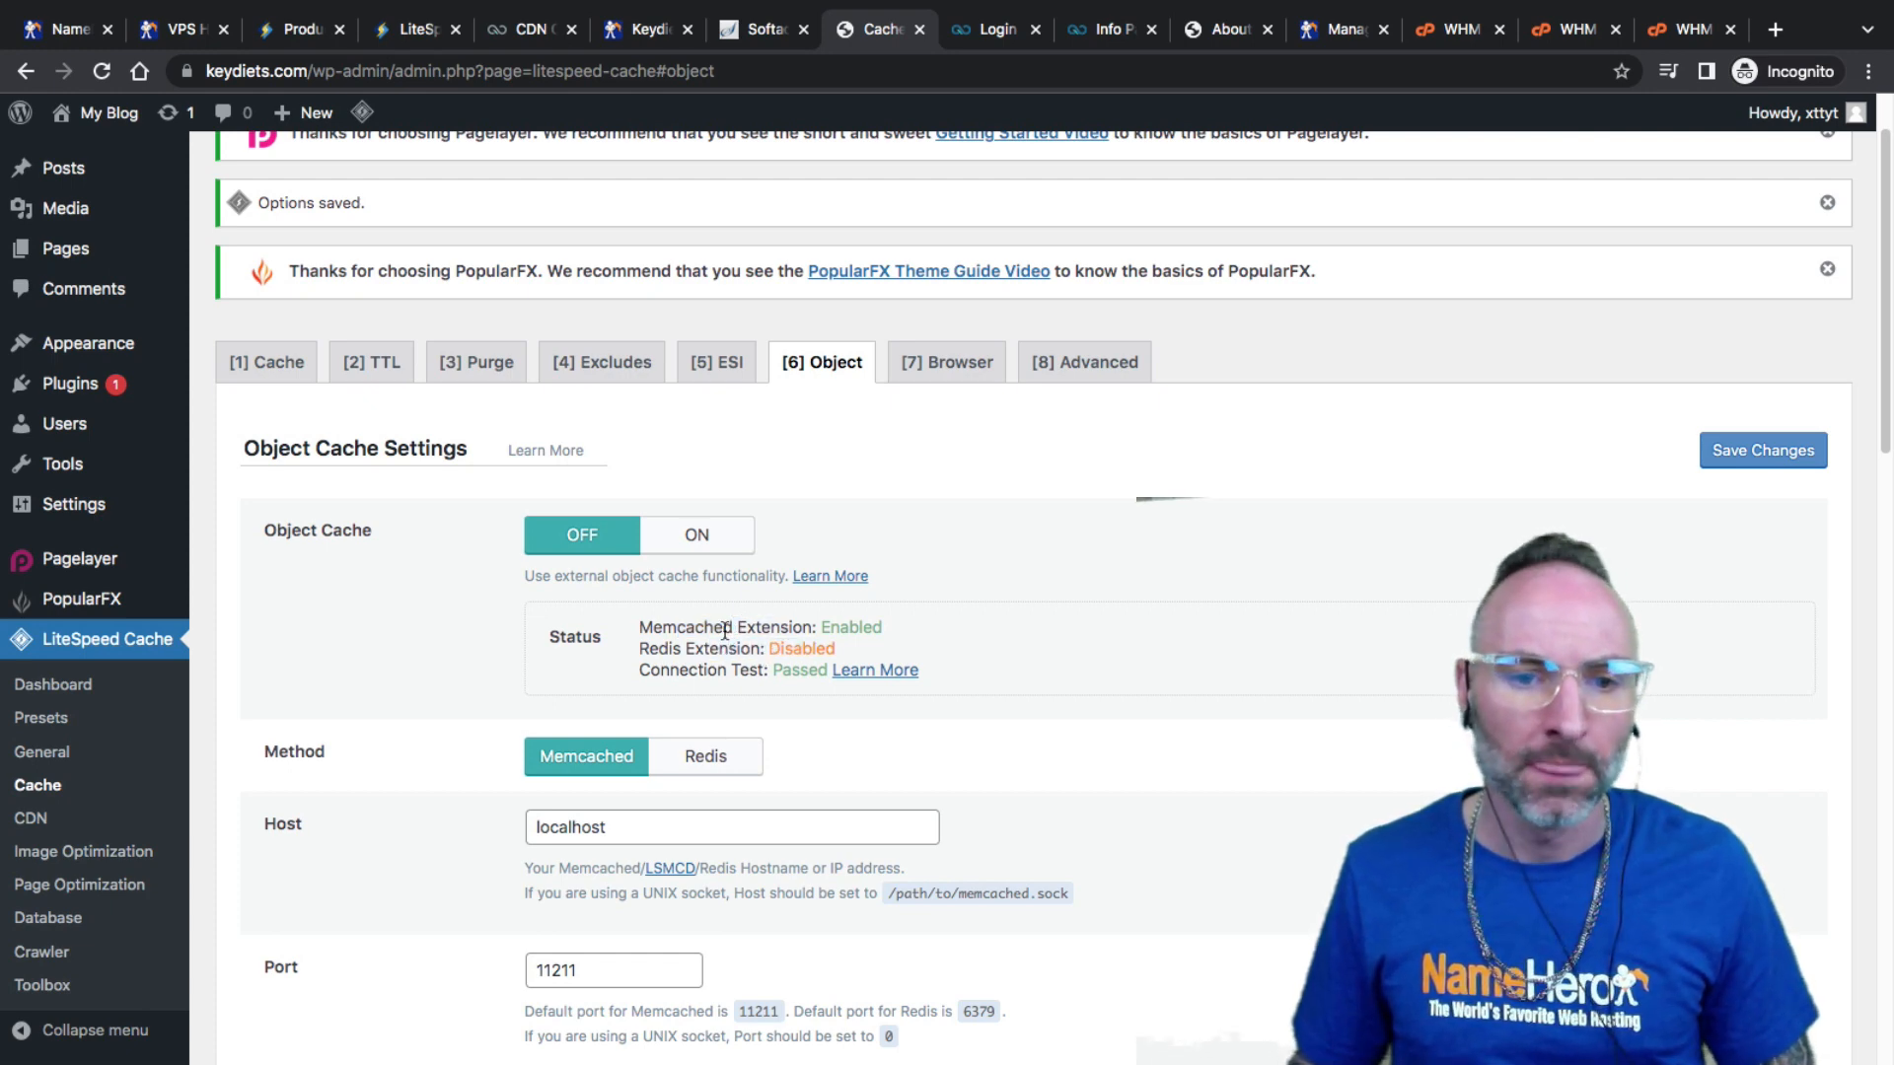
drag(860, 626, 691, 631)
Turn Object Cache on with the Memcached method on localhost port 11211, and save the changes
click(717, 538)
click(664, 480)
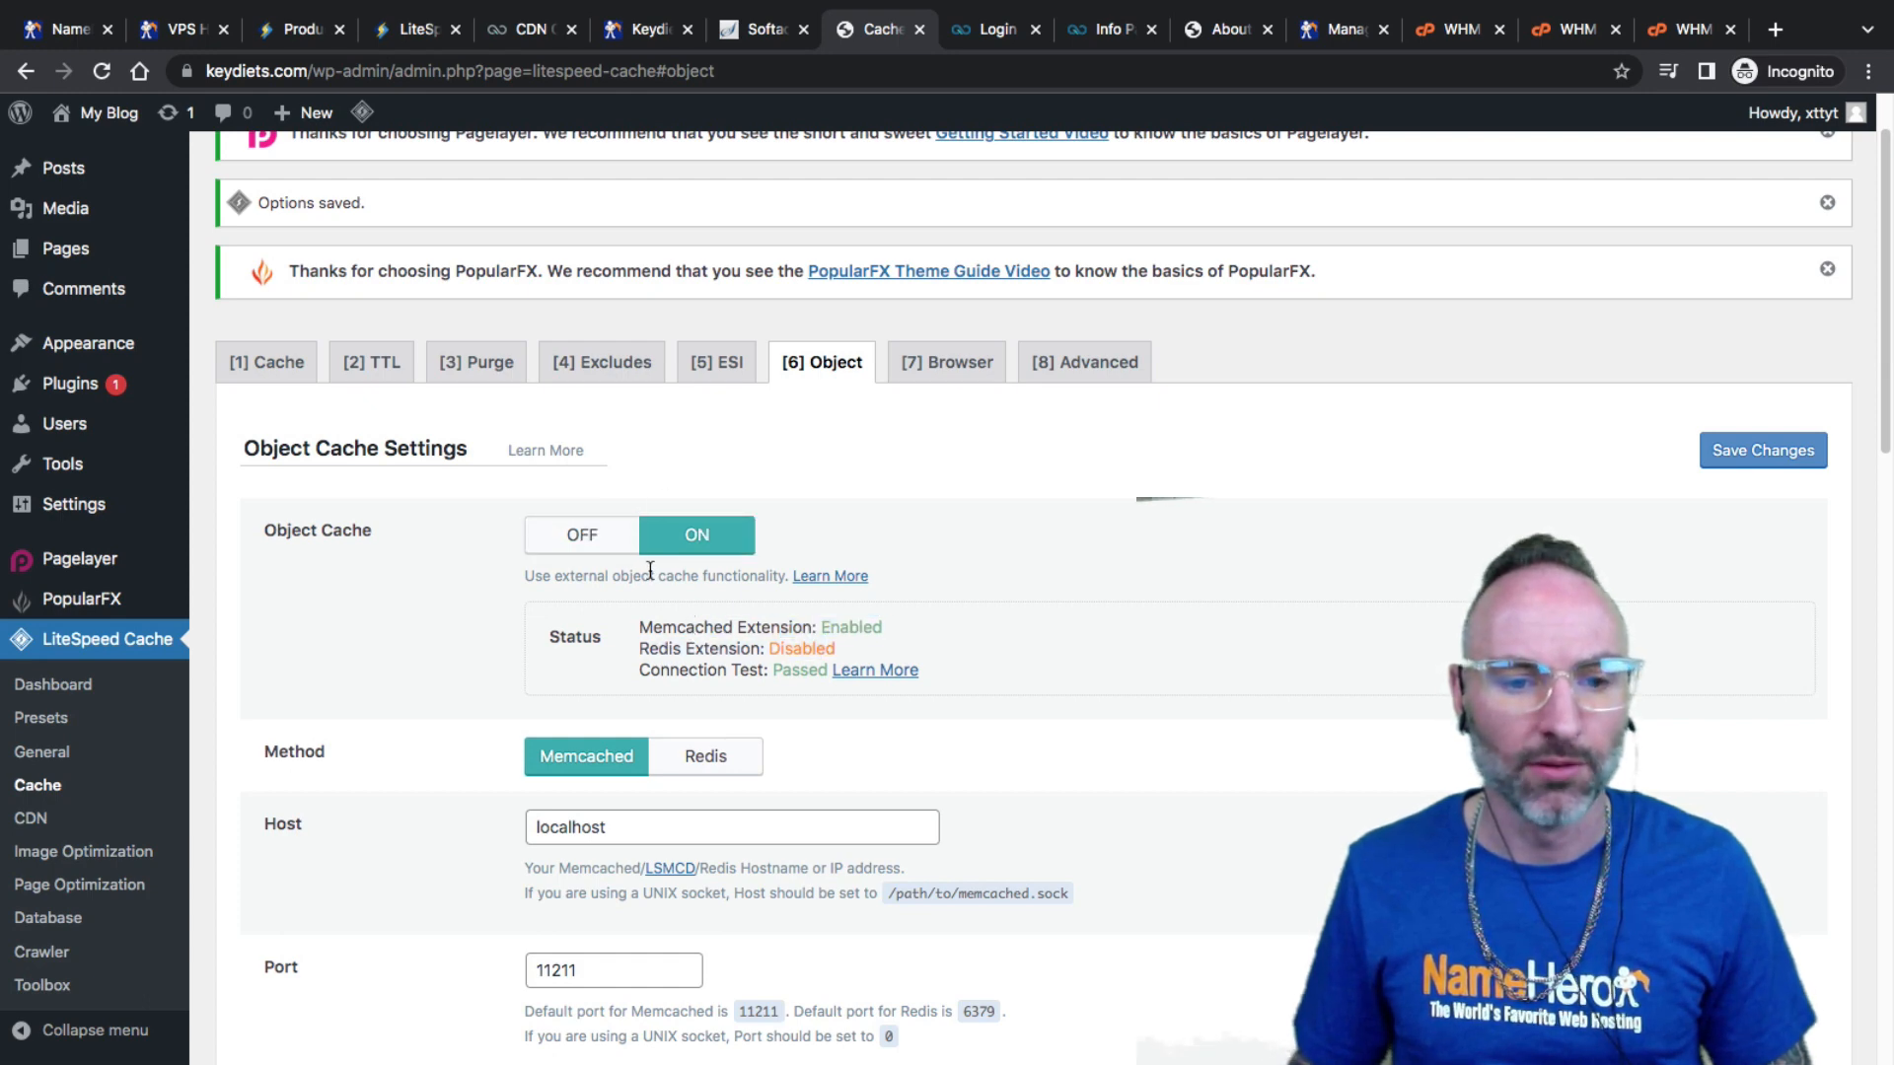
scroll(651, 602, down, 2)
click(623, 656)
scroll(622, 655, down, 2)
click(611, 597)
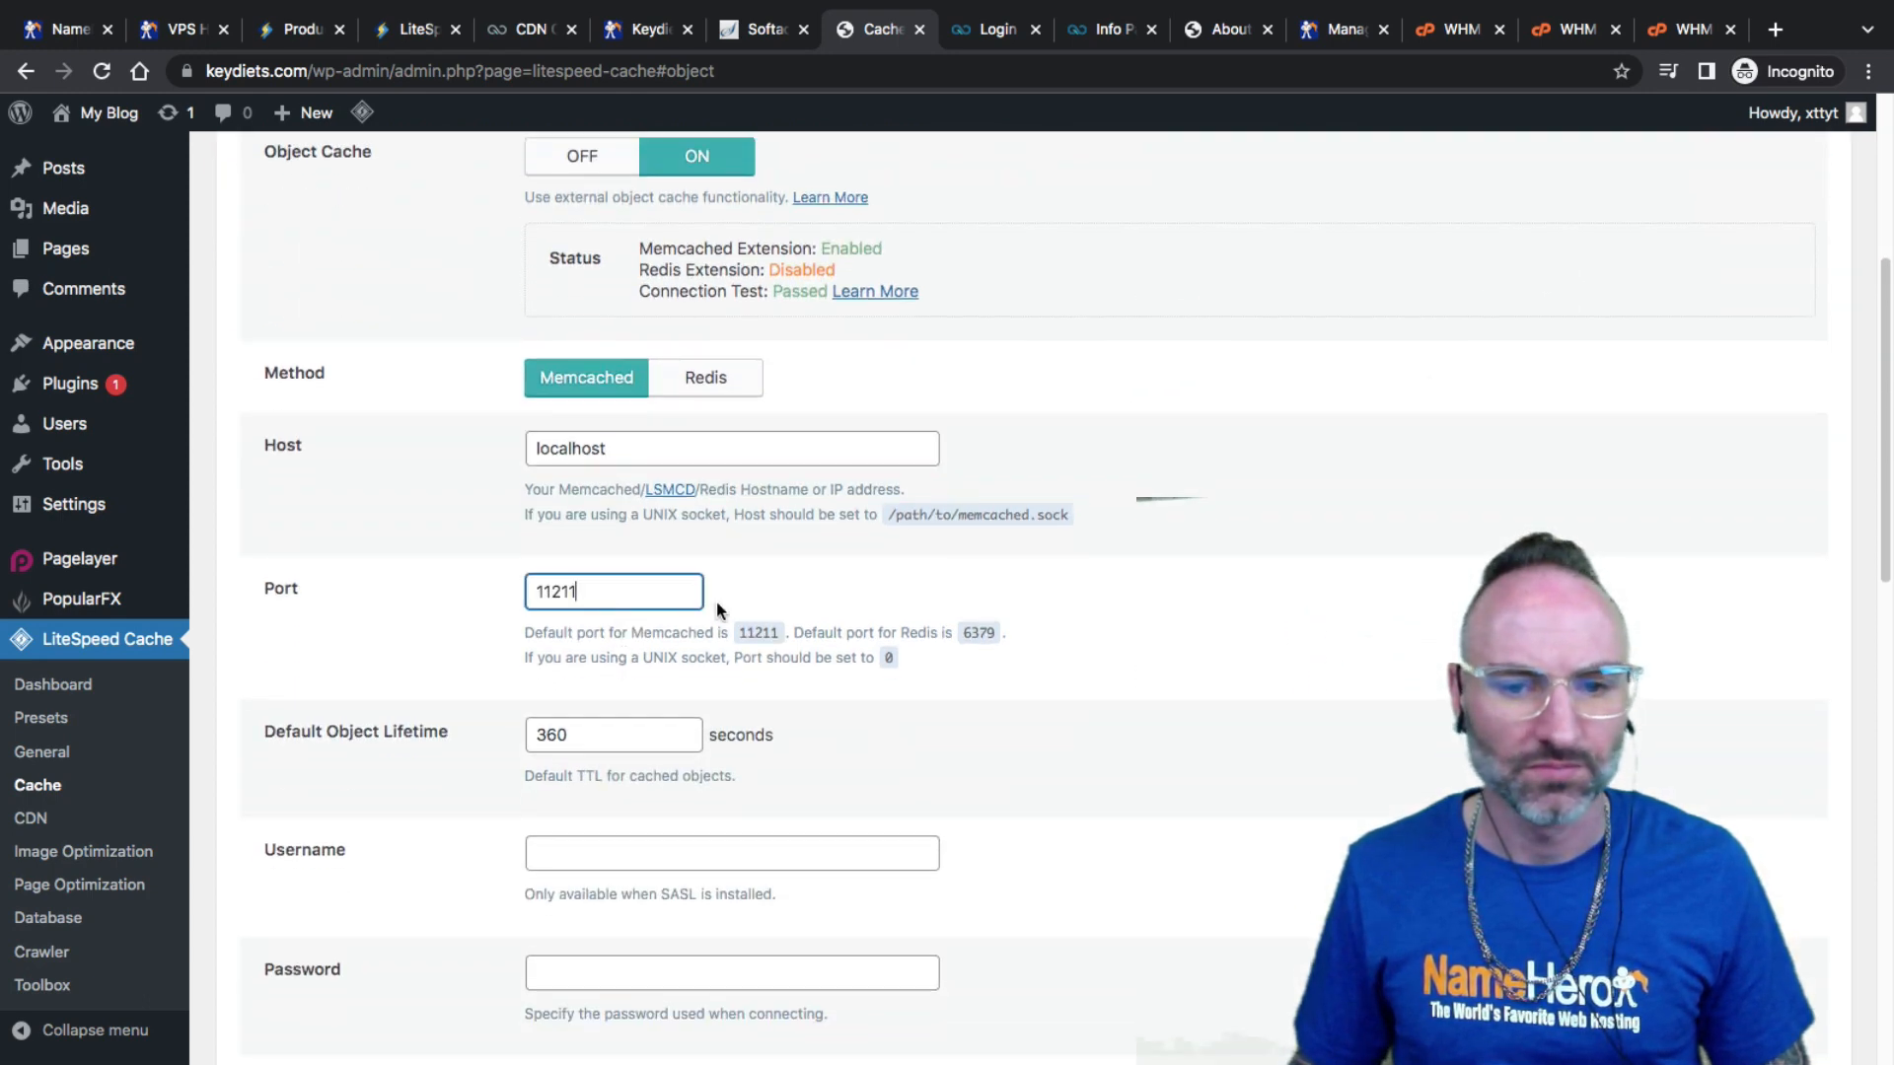
scroll(639, 617, down, 5)
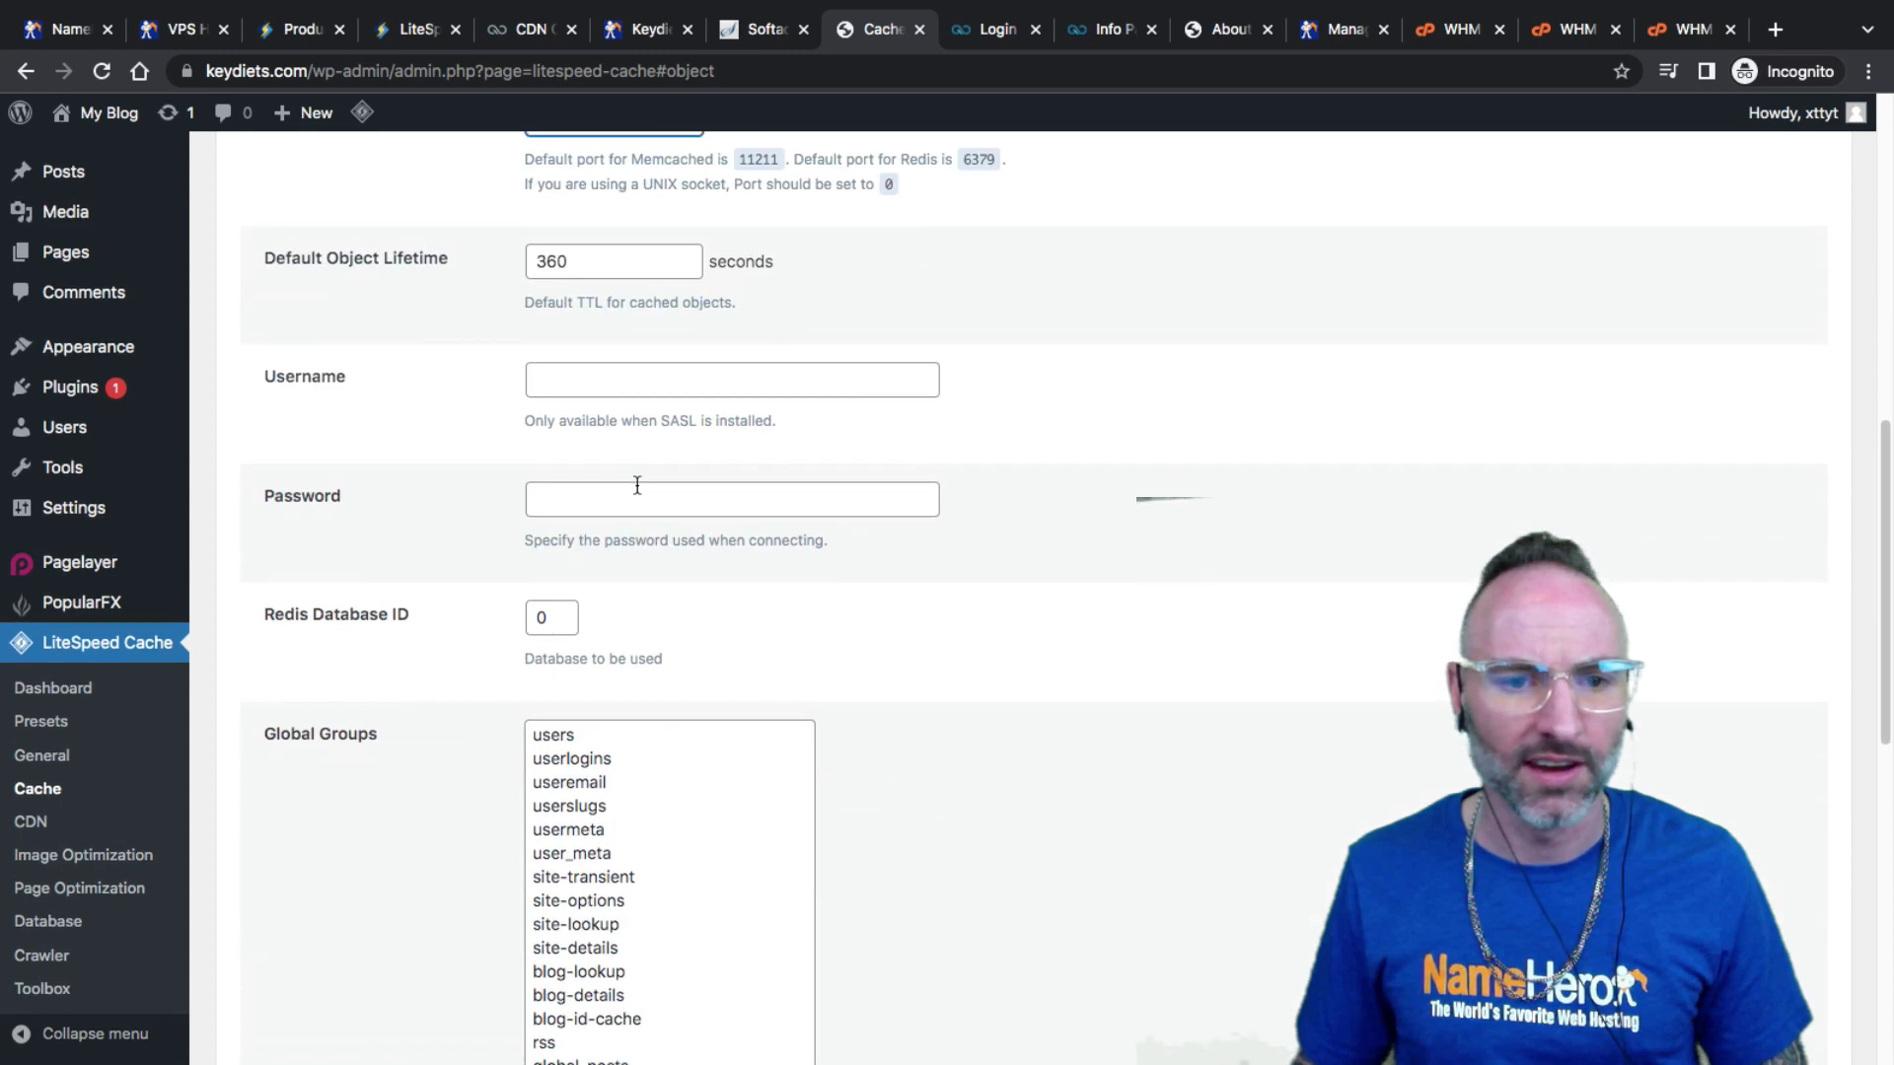
scroll(639, 486, down, 8)
click(266, 968)
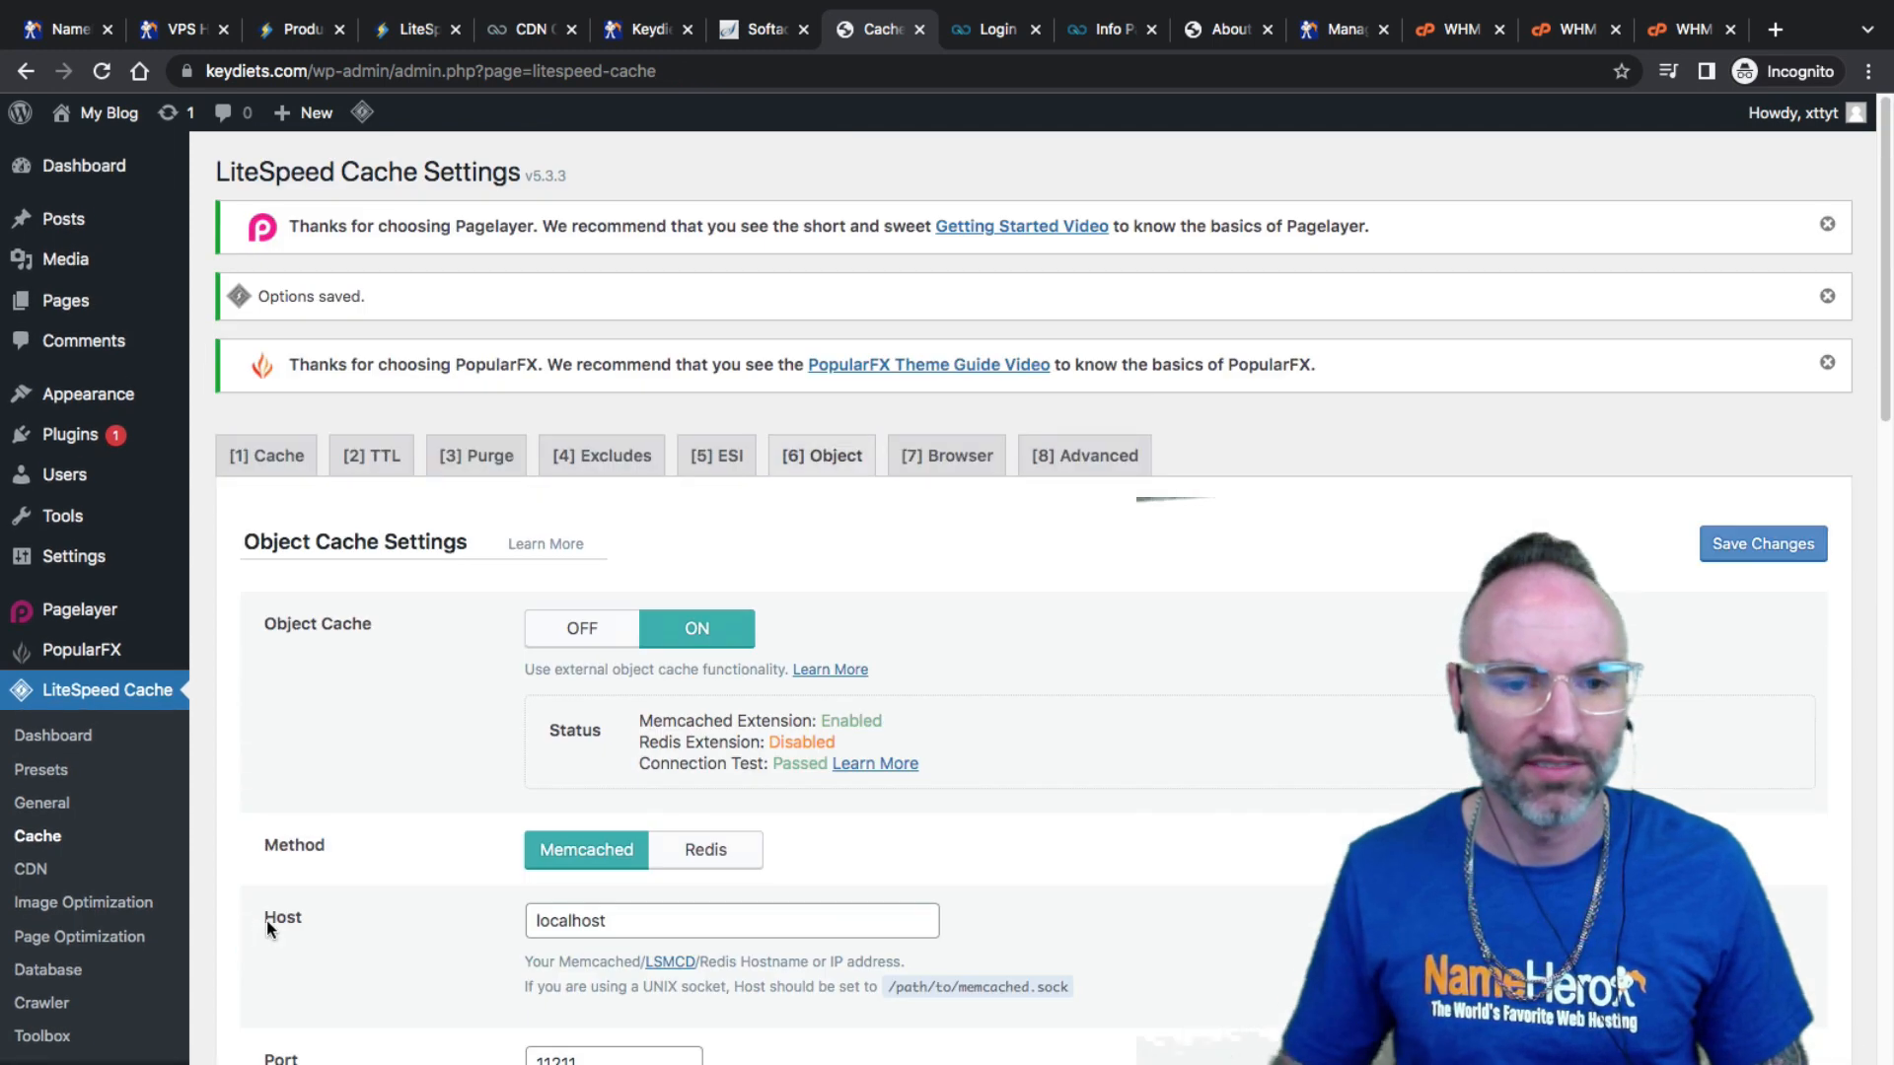
scroll(702, 661, down, 3)
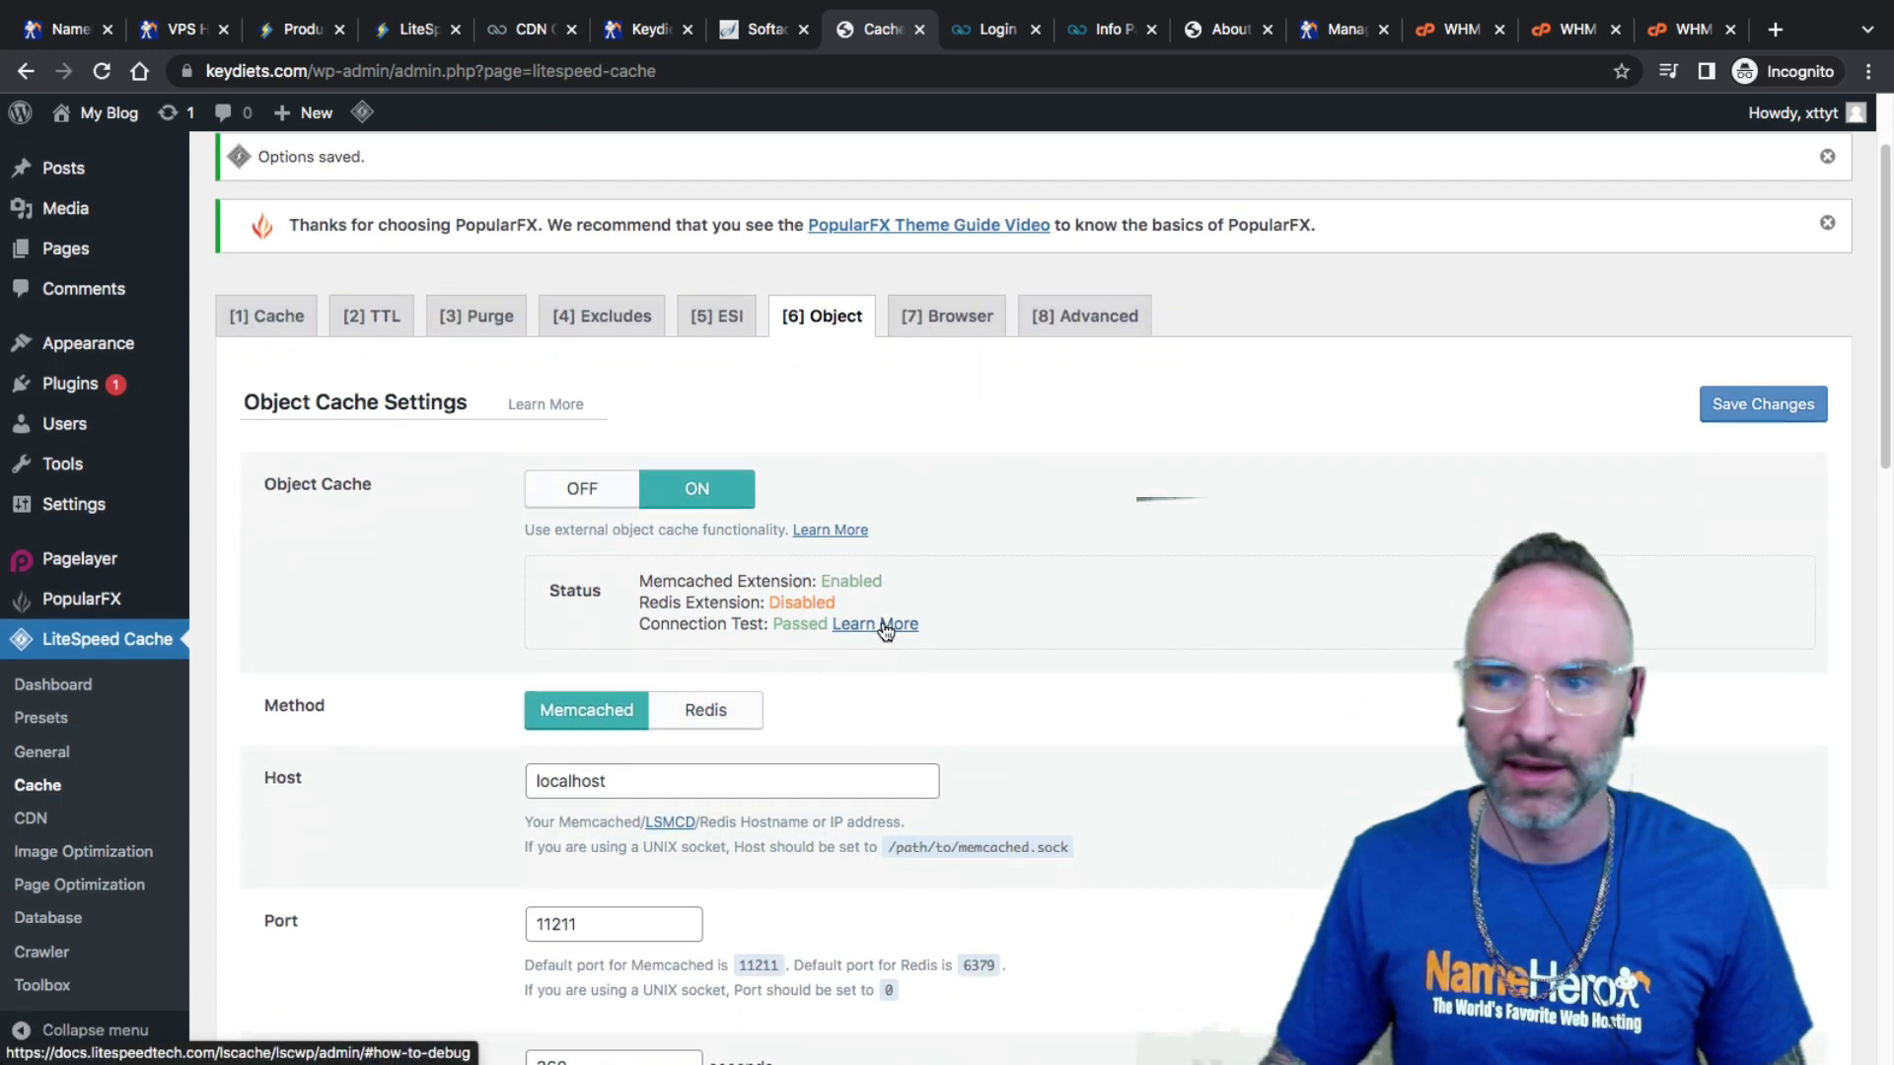
scroll(850, 584, down, 8)
scroll(838, 725, up, 10)
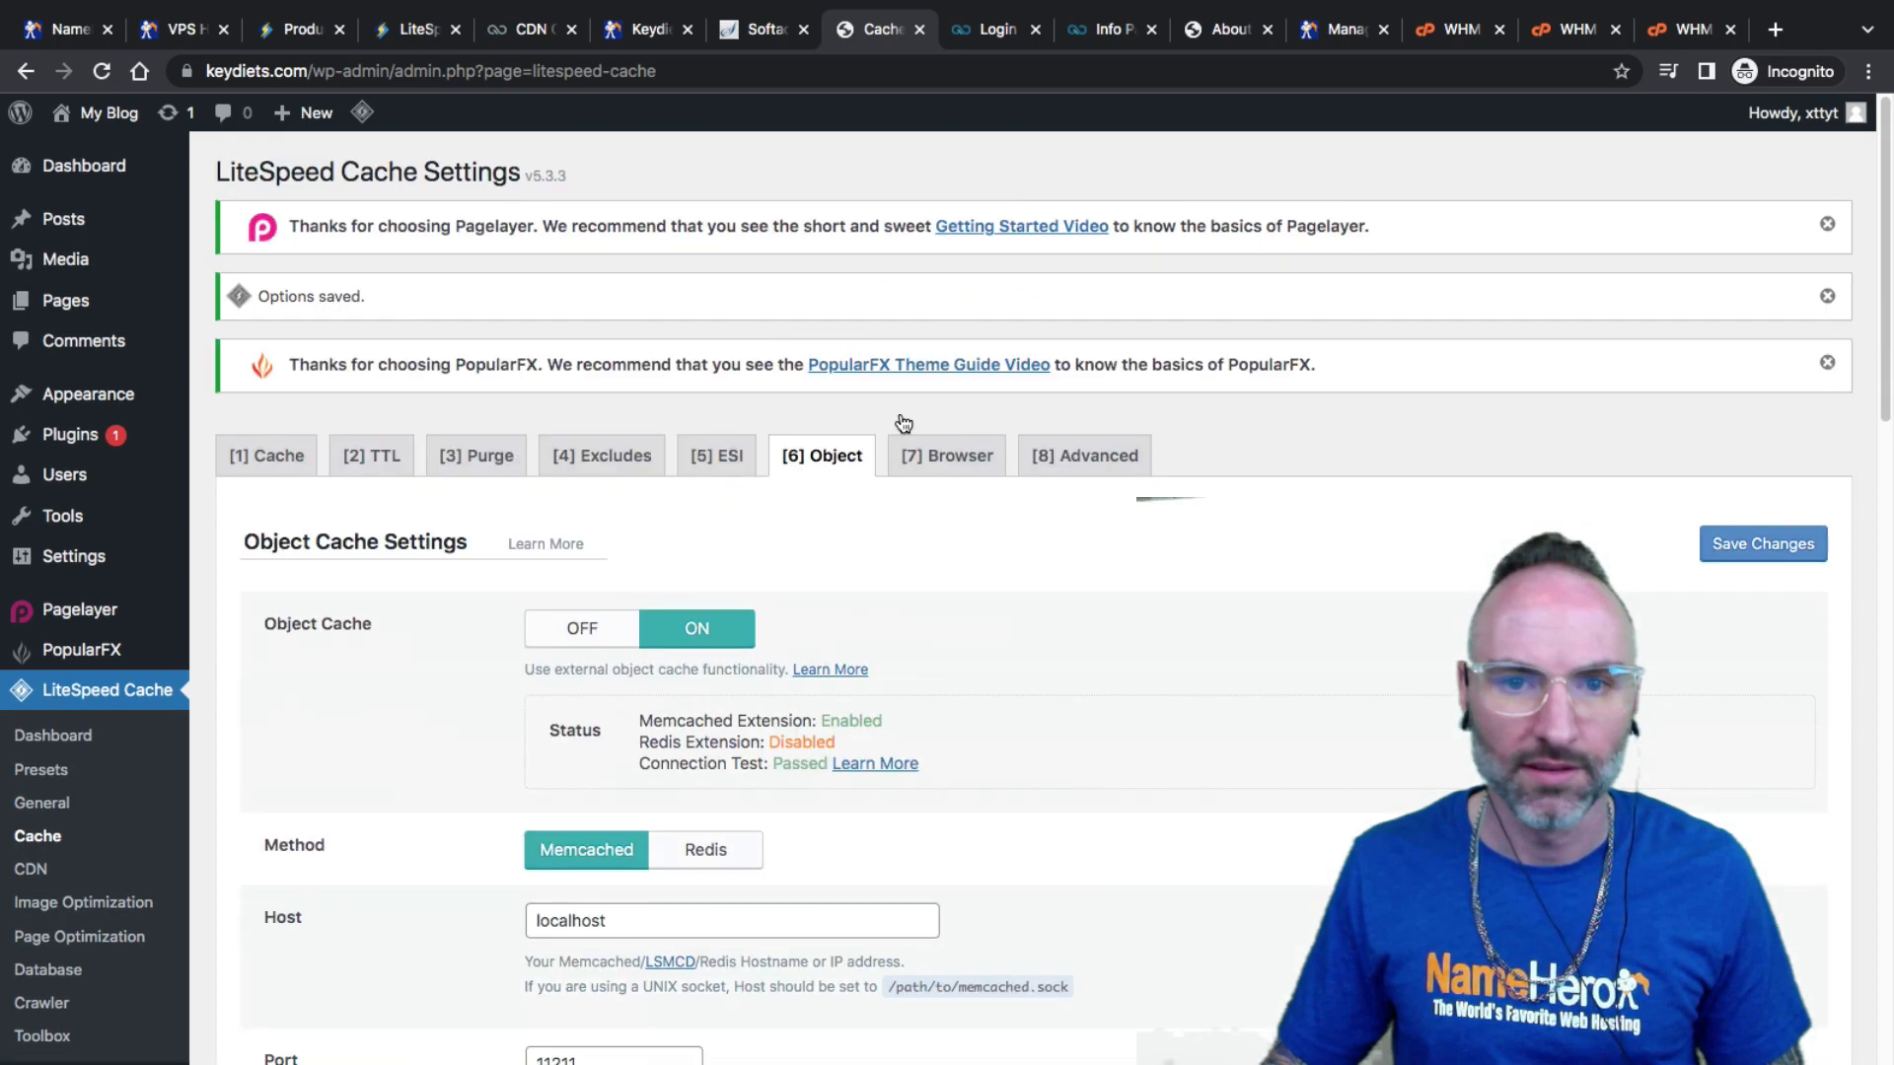
Look over the advanced cache settings and save them, returning to the cache control settings
click(966, 455)
click(1038, 469)
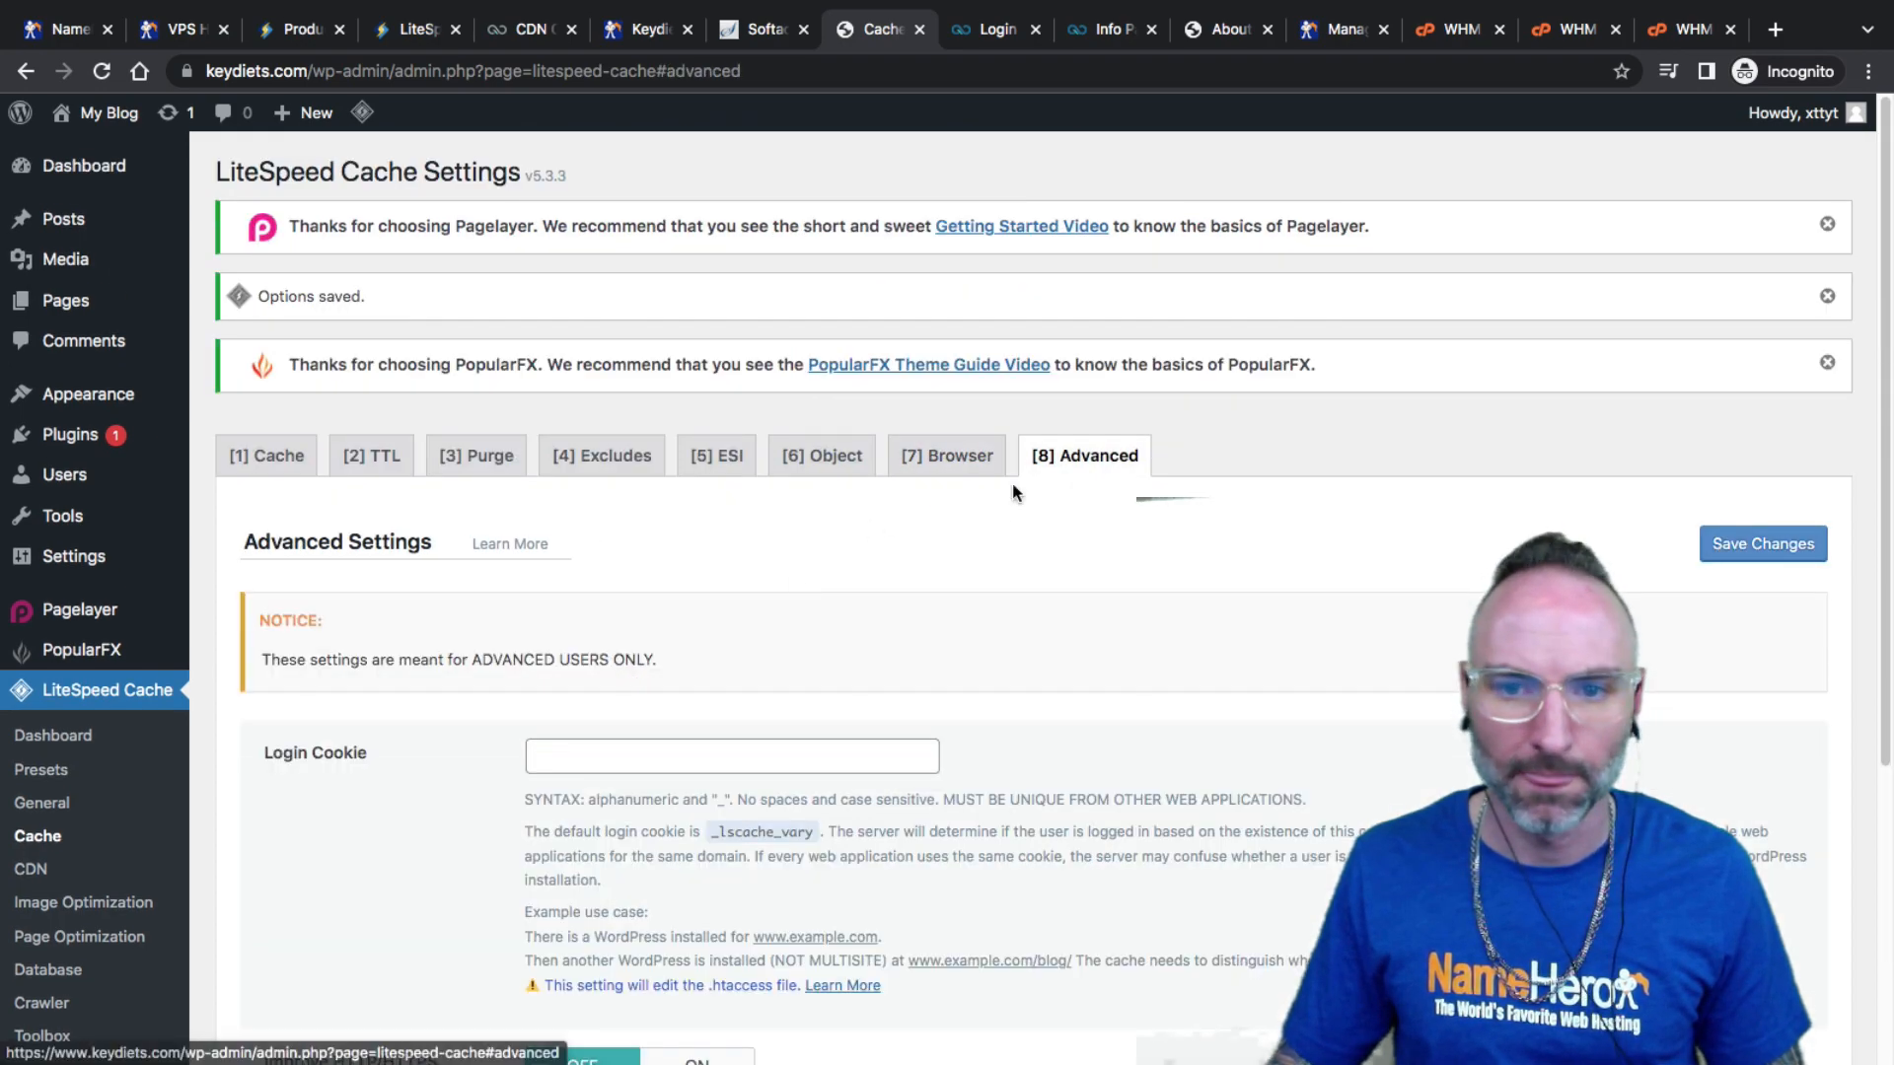
scroll(589, 654, down, 5)
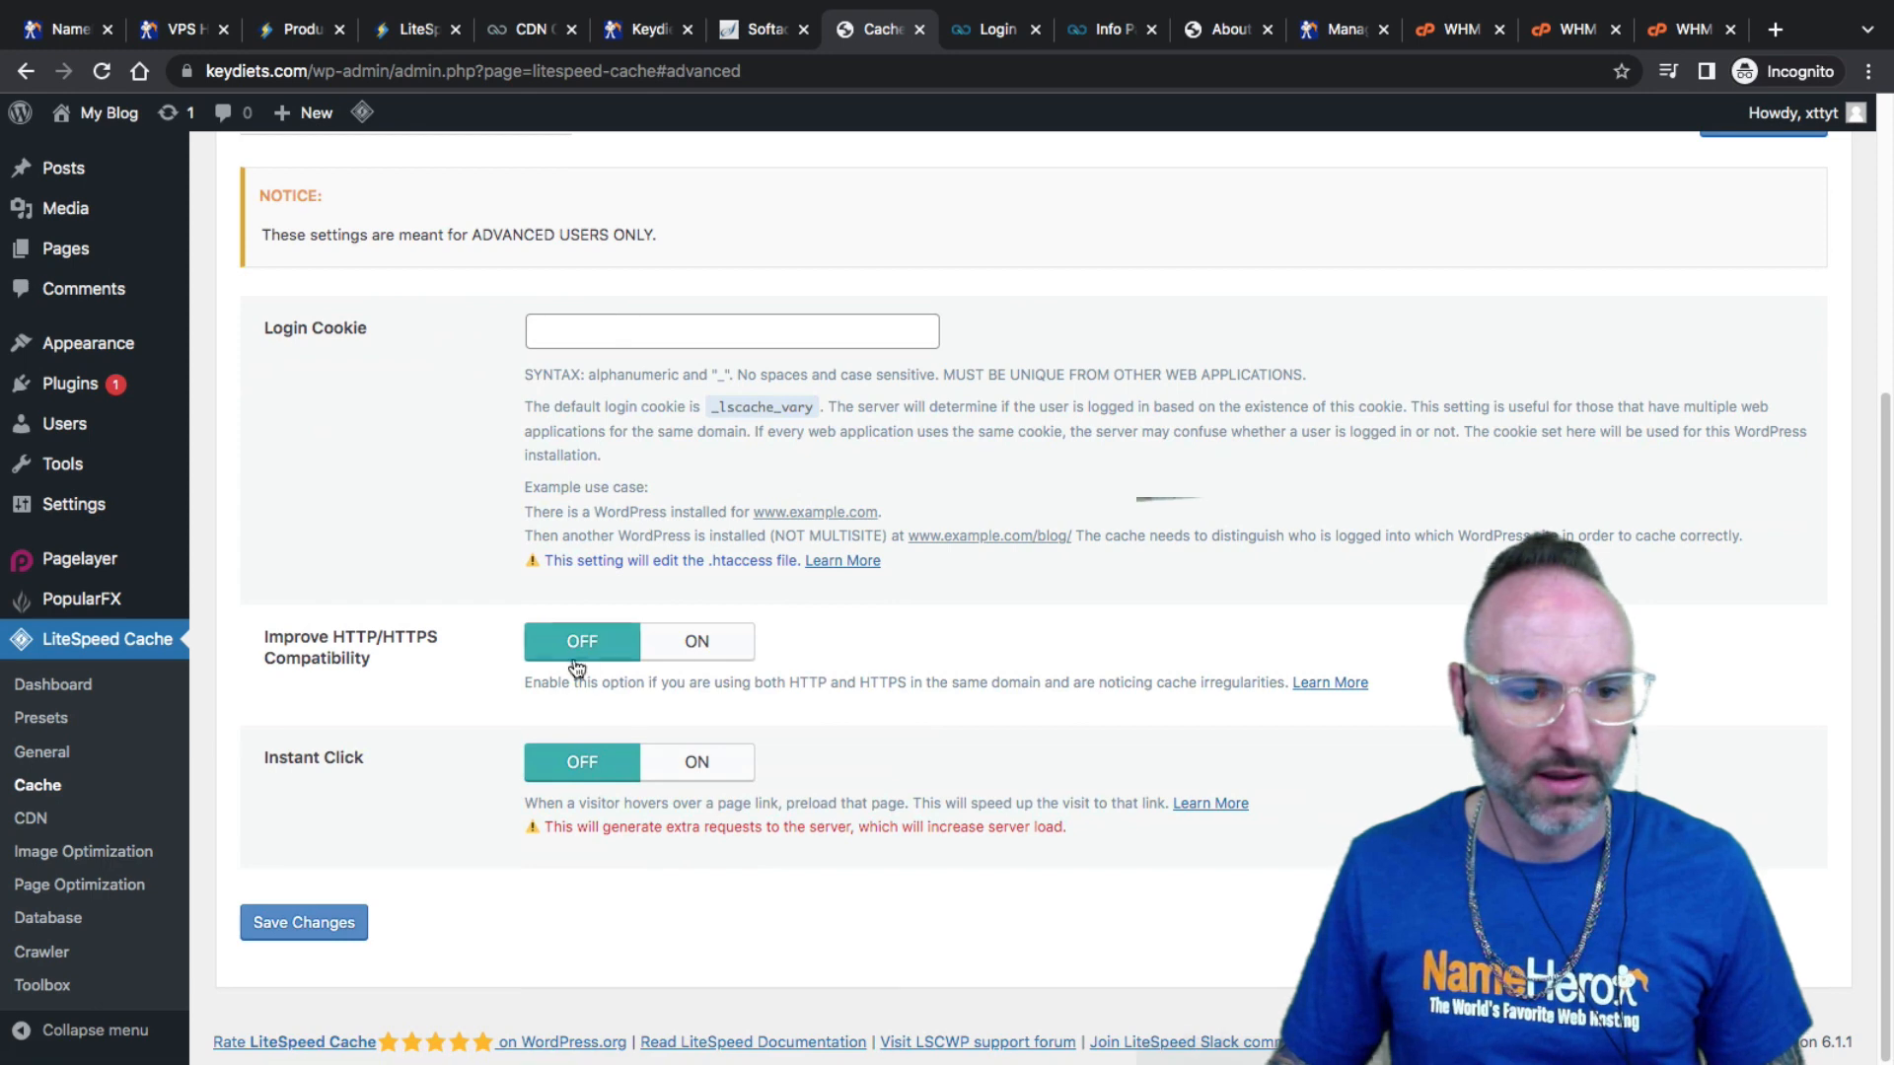
click(696, 762)
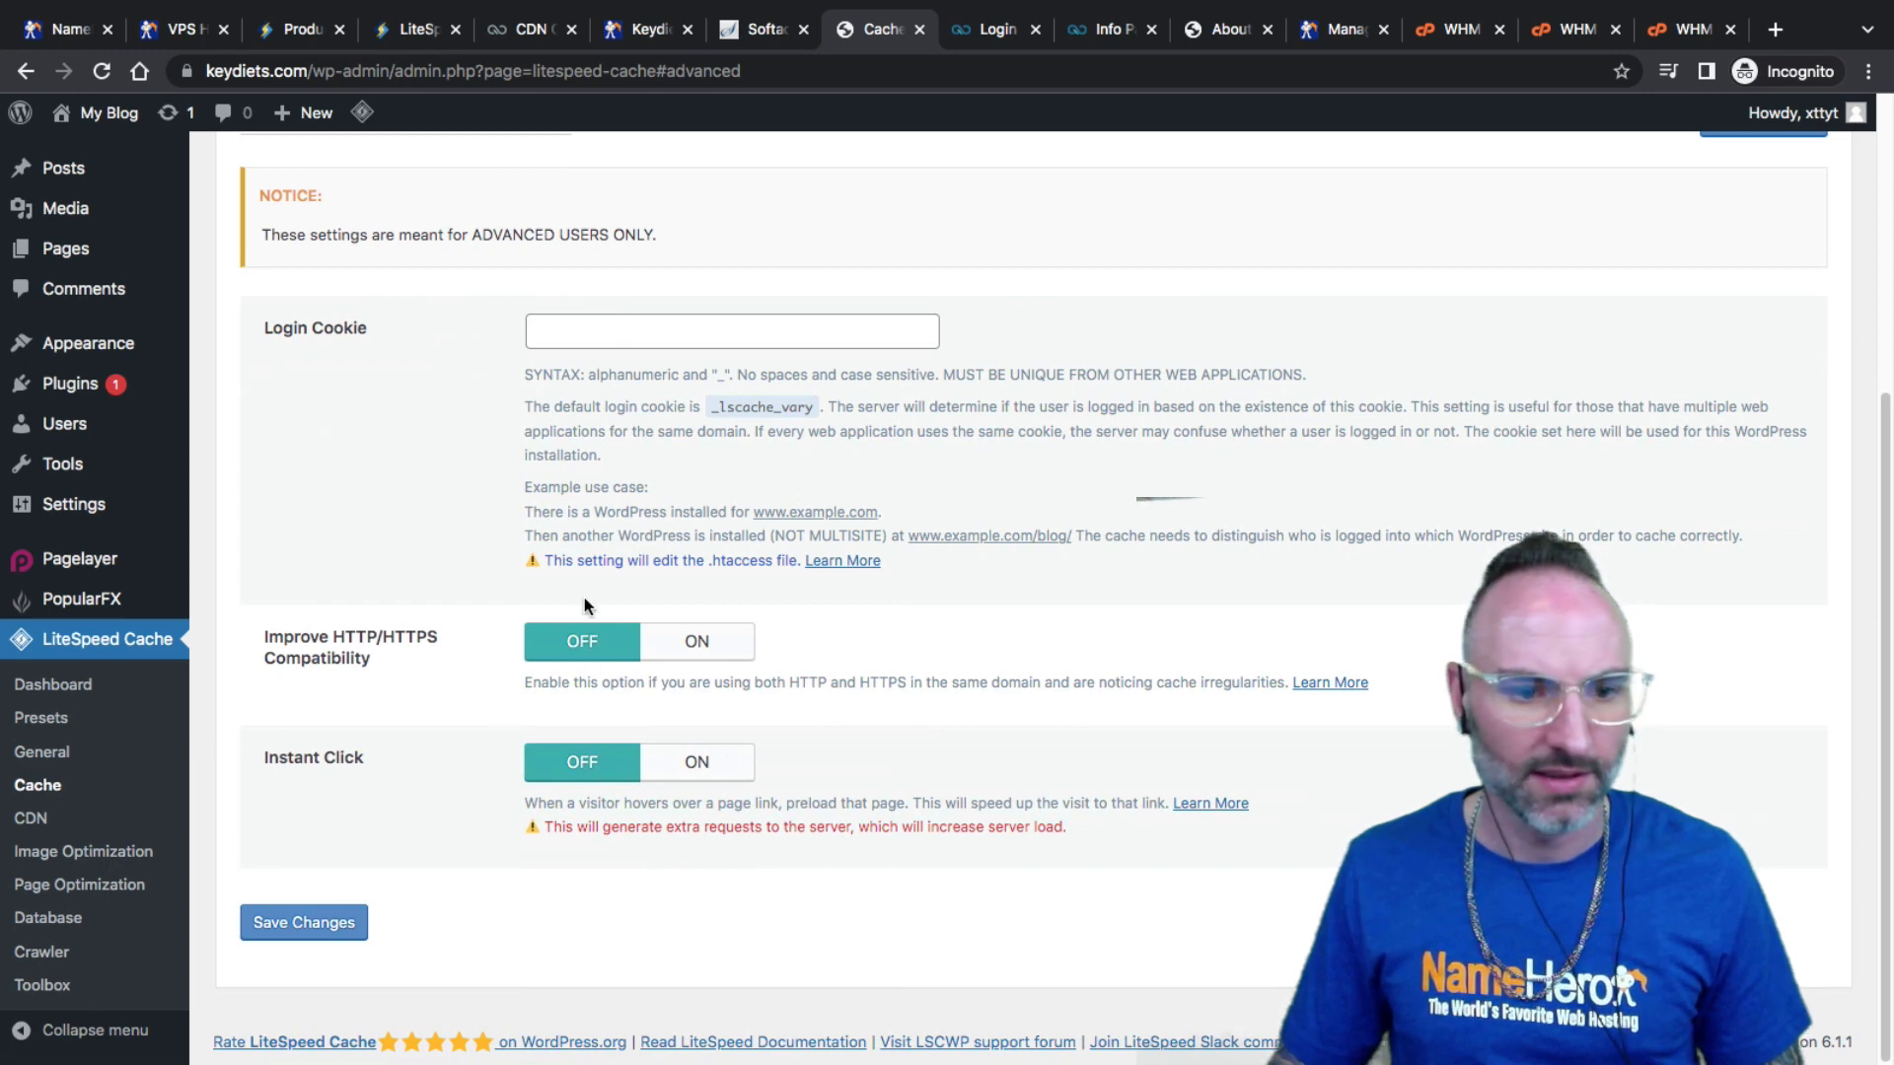
click(303, 923)
click(284, 462)
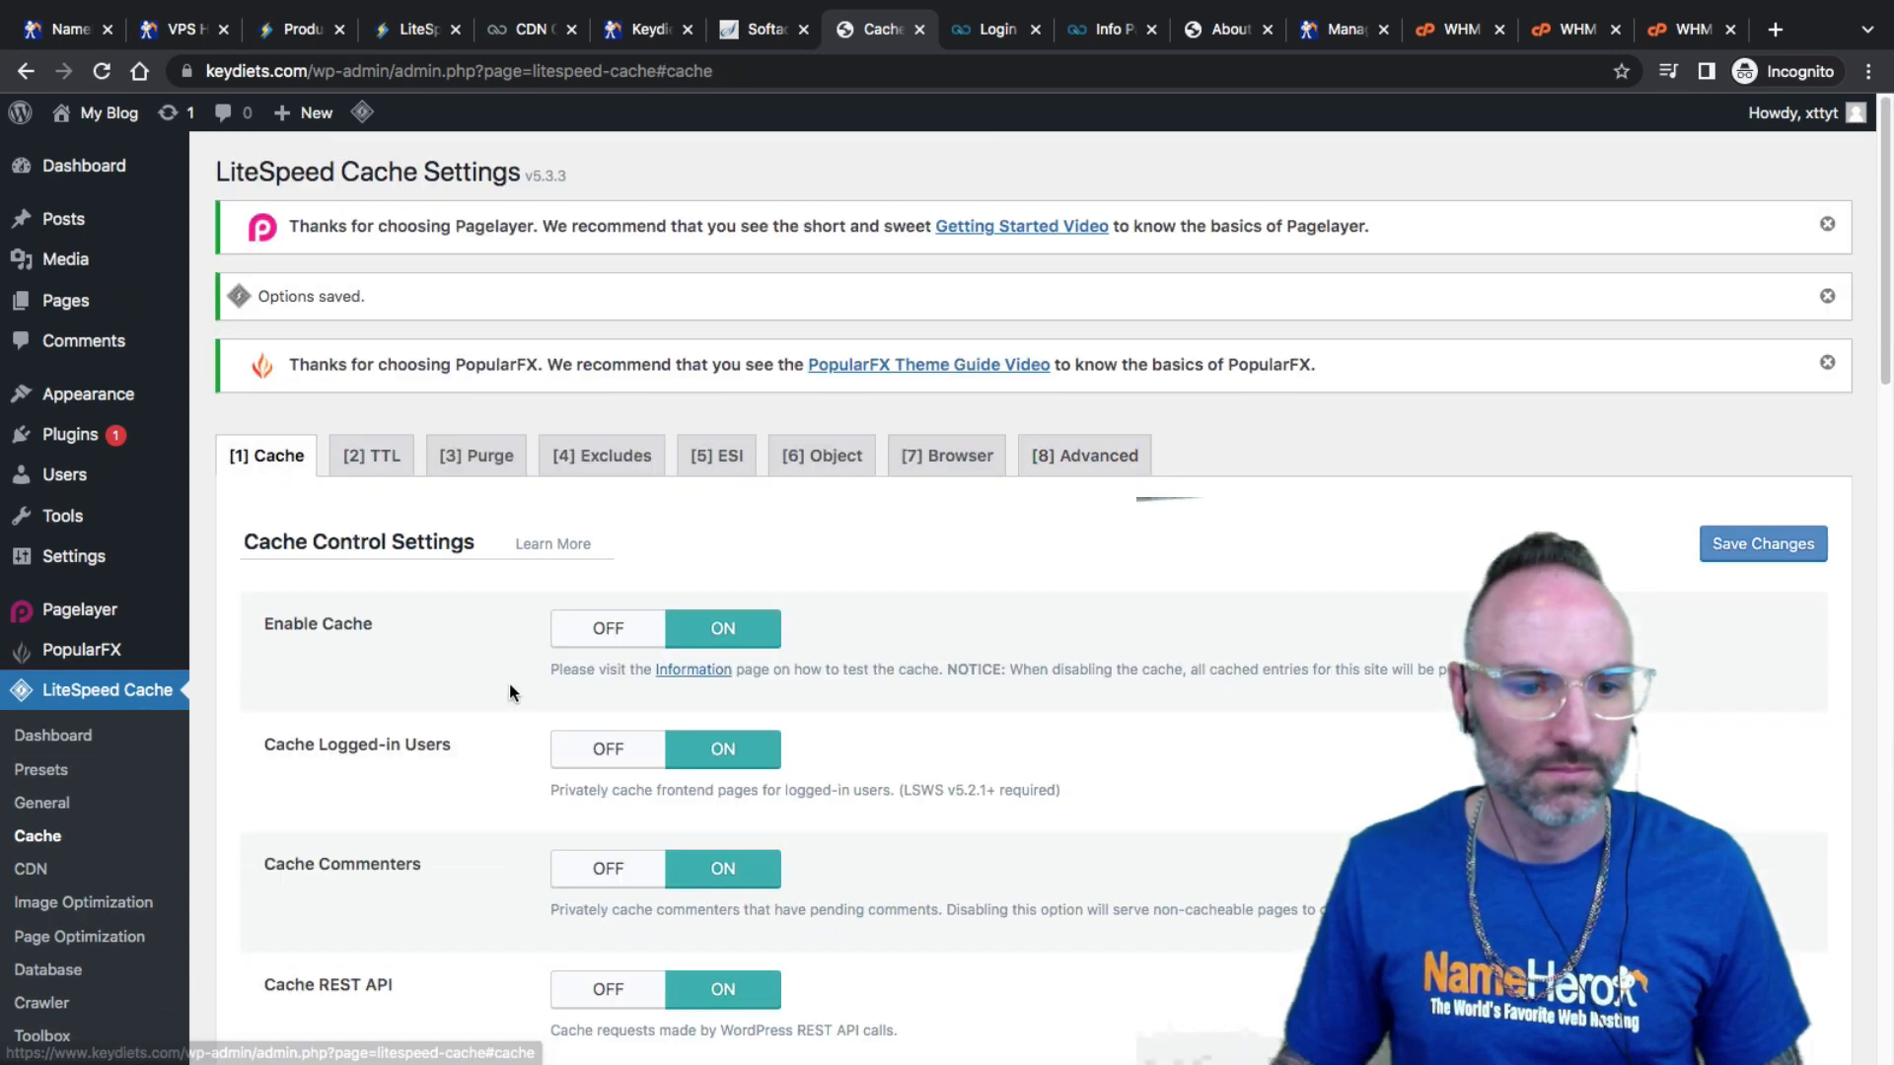
Open the LiteSpeed Cache dashboard and sync the Page Load Time statistics
scroll(447, 559, down, 1)
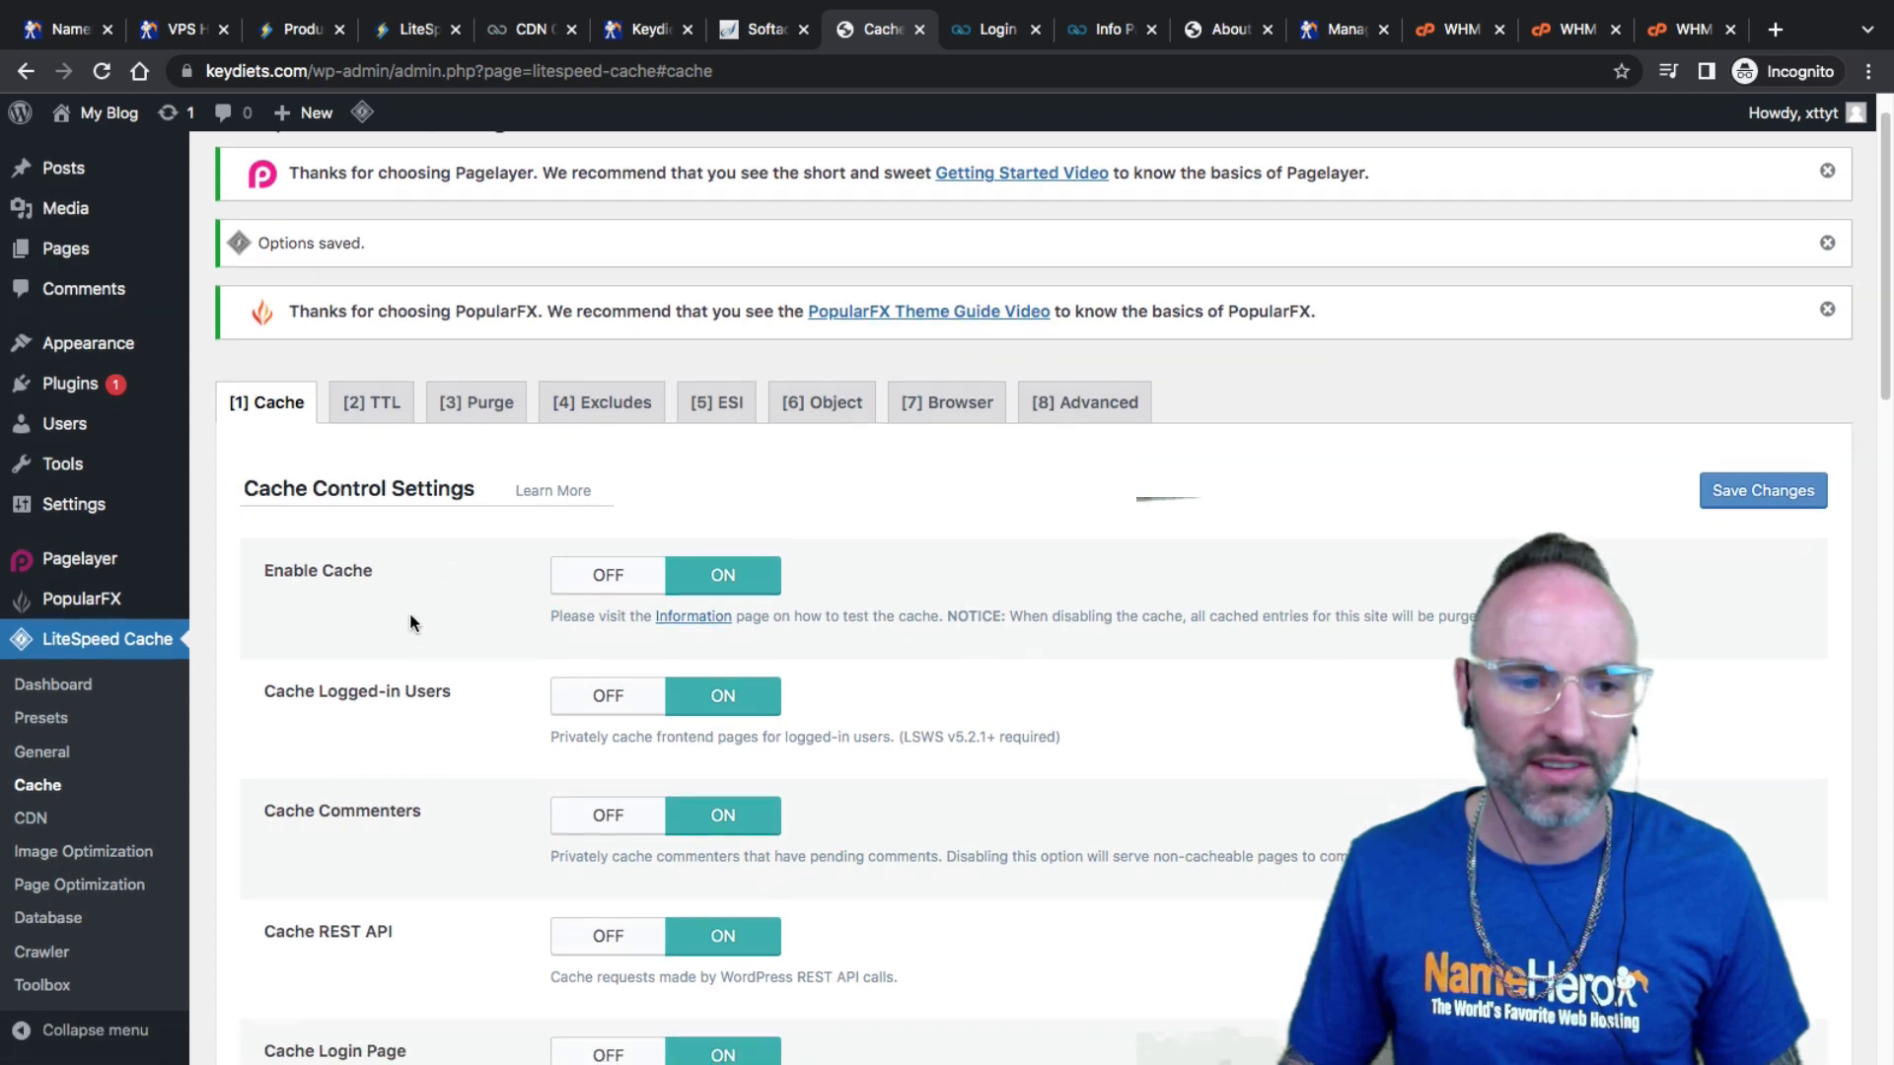
click(59, 683)
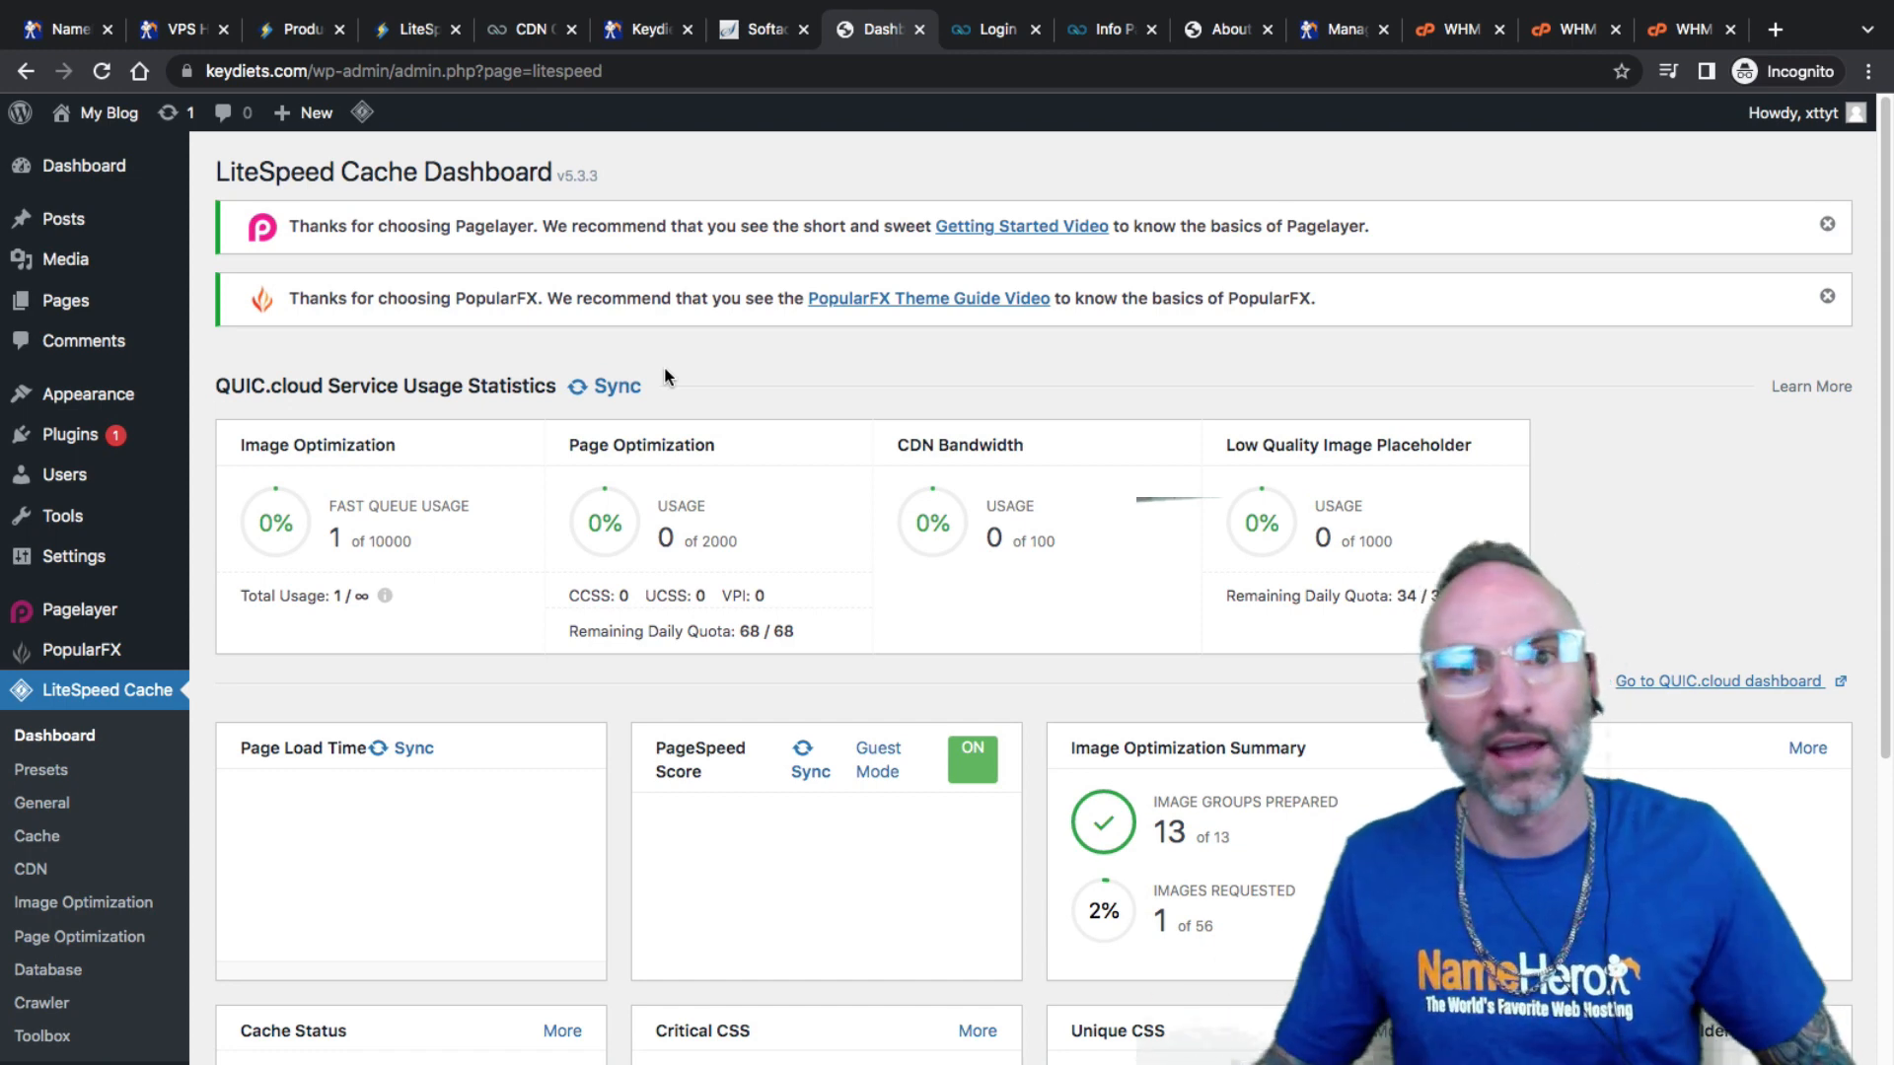
scroll(898, 350, down, 1)
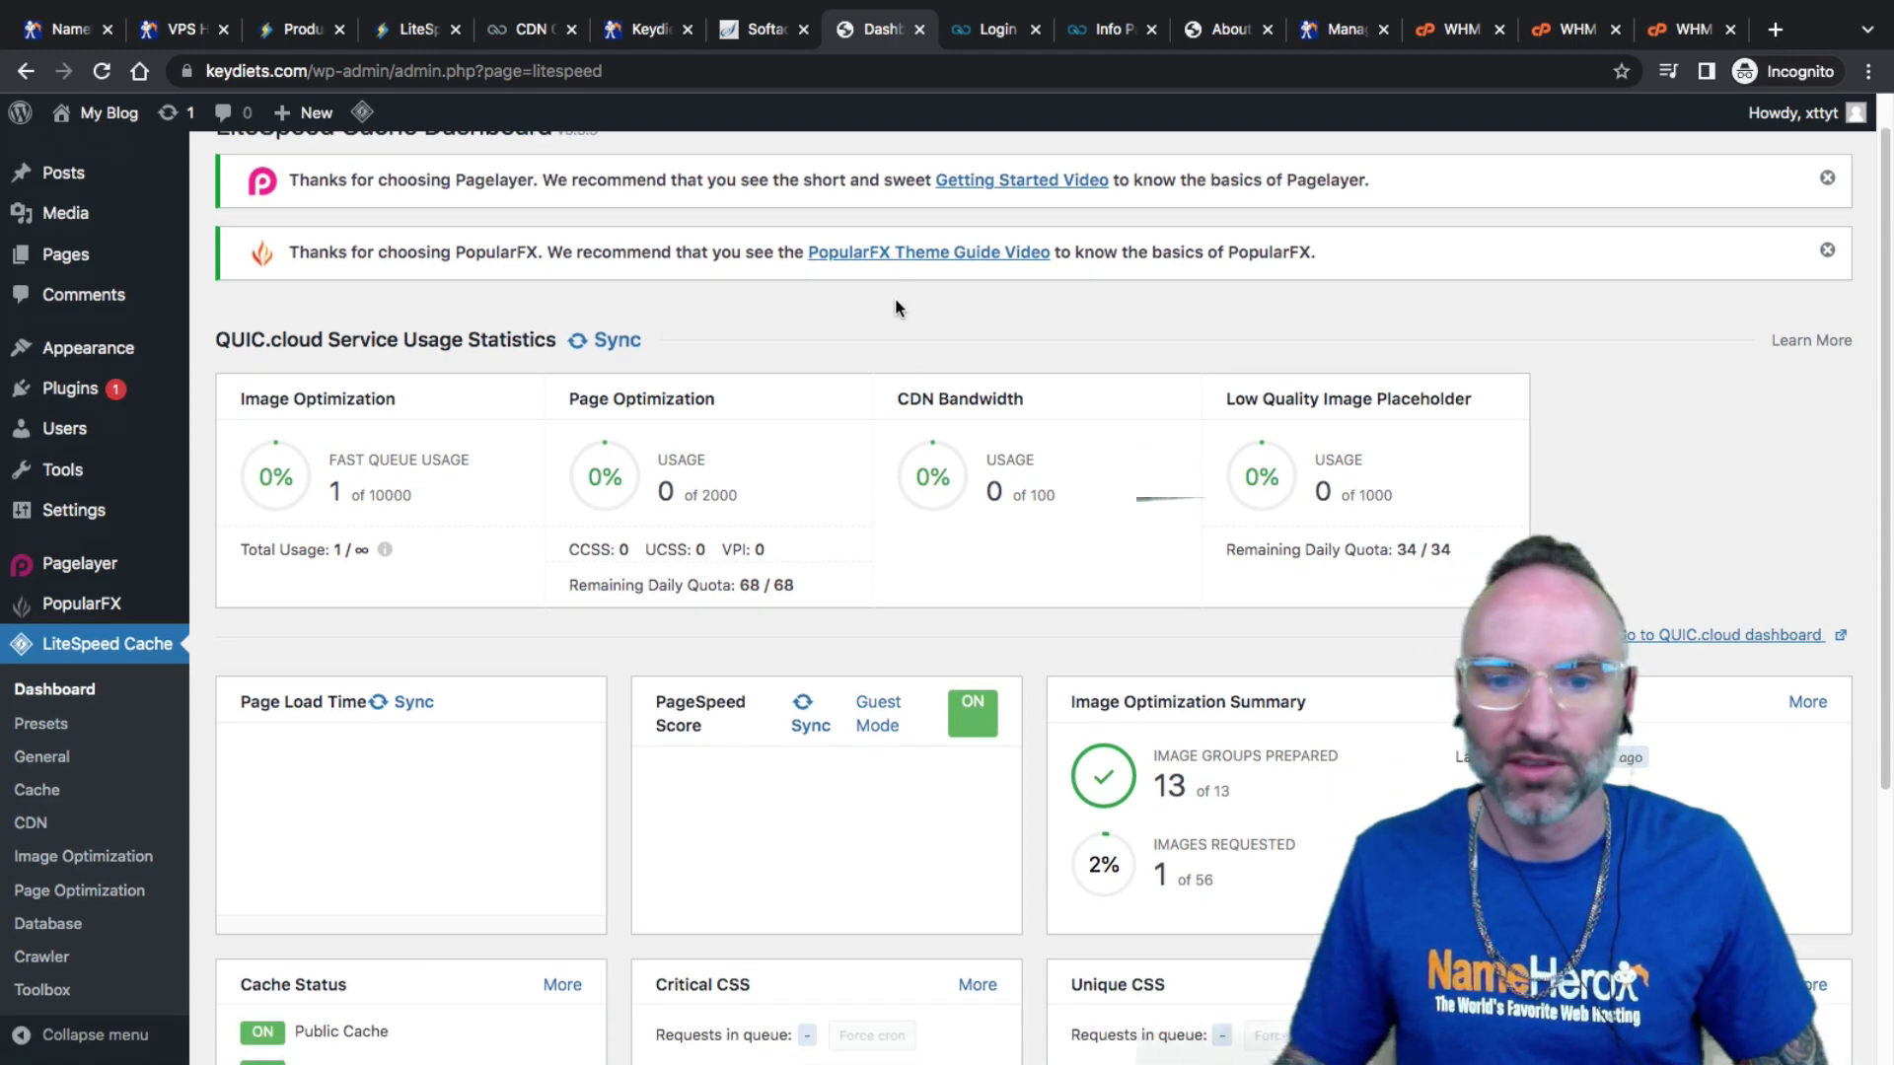
click(401, 703)
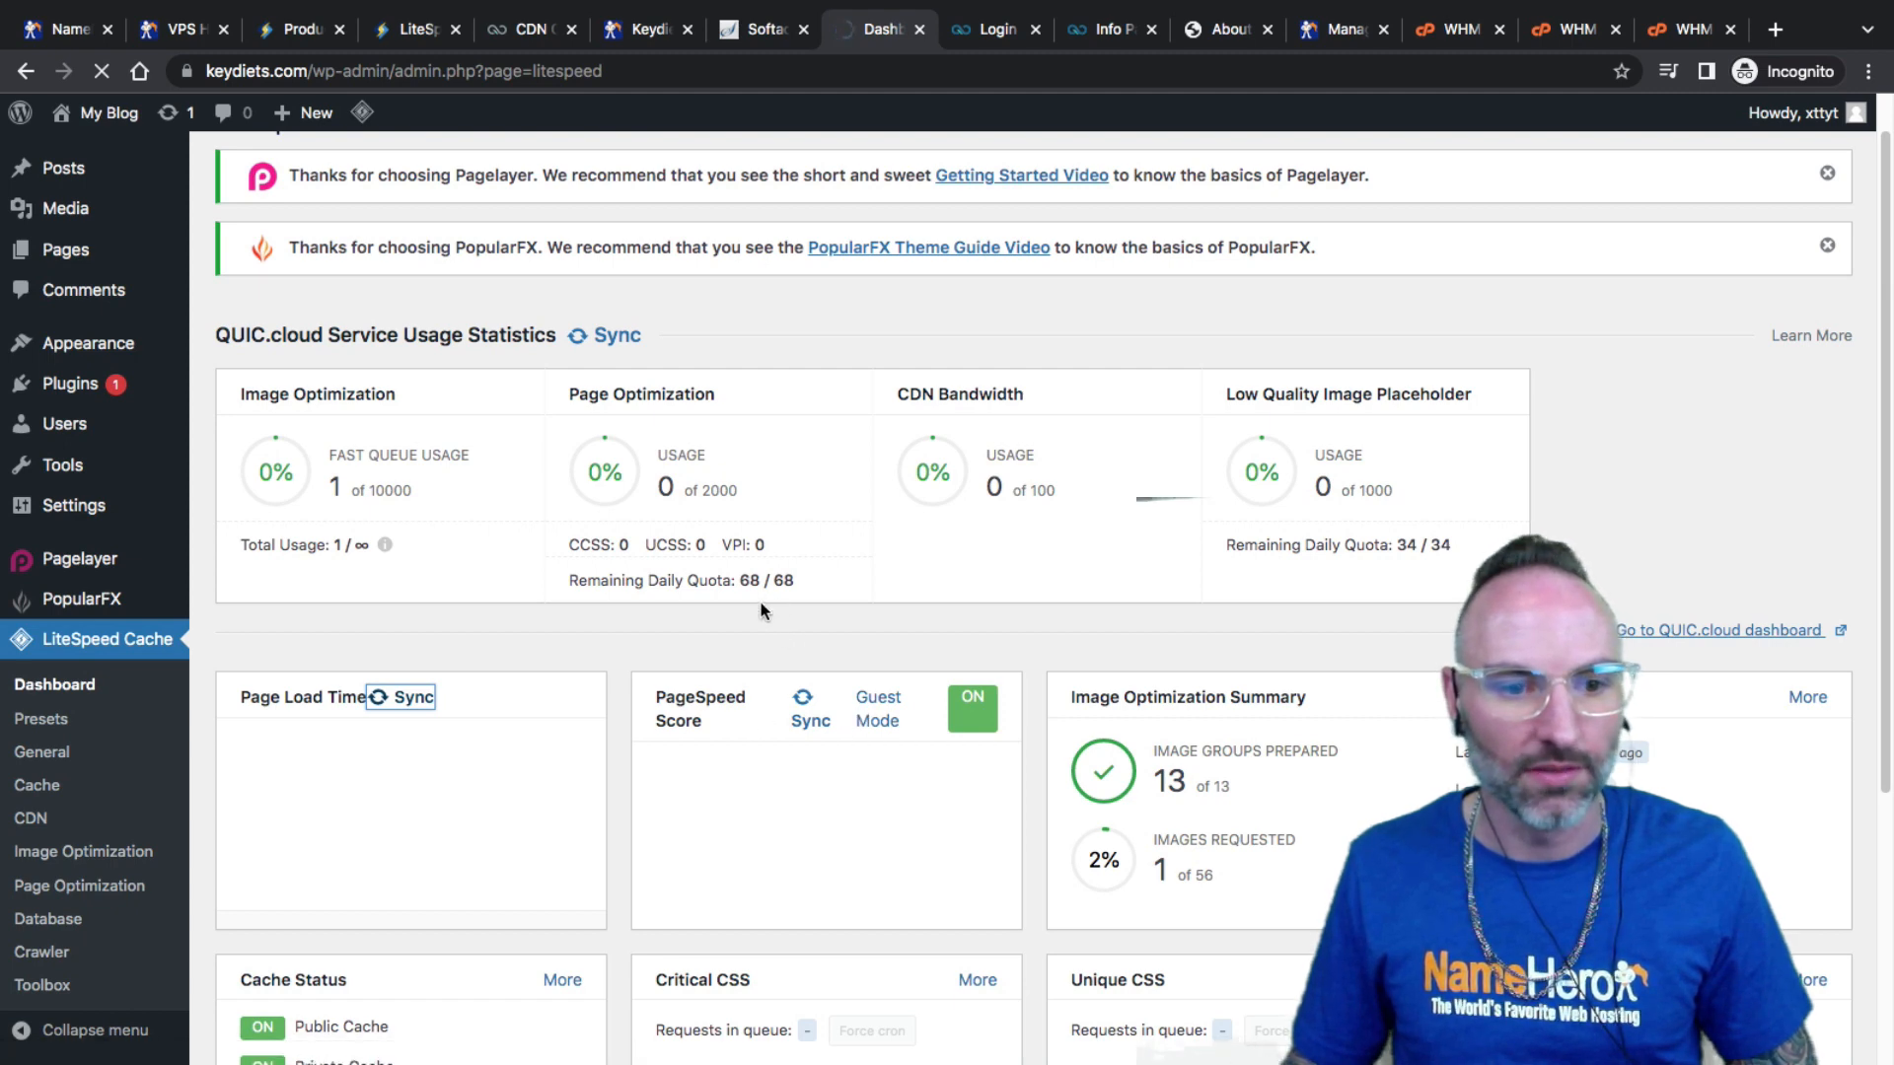
scroll(819, 730, down, 3)
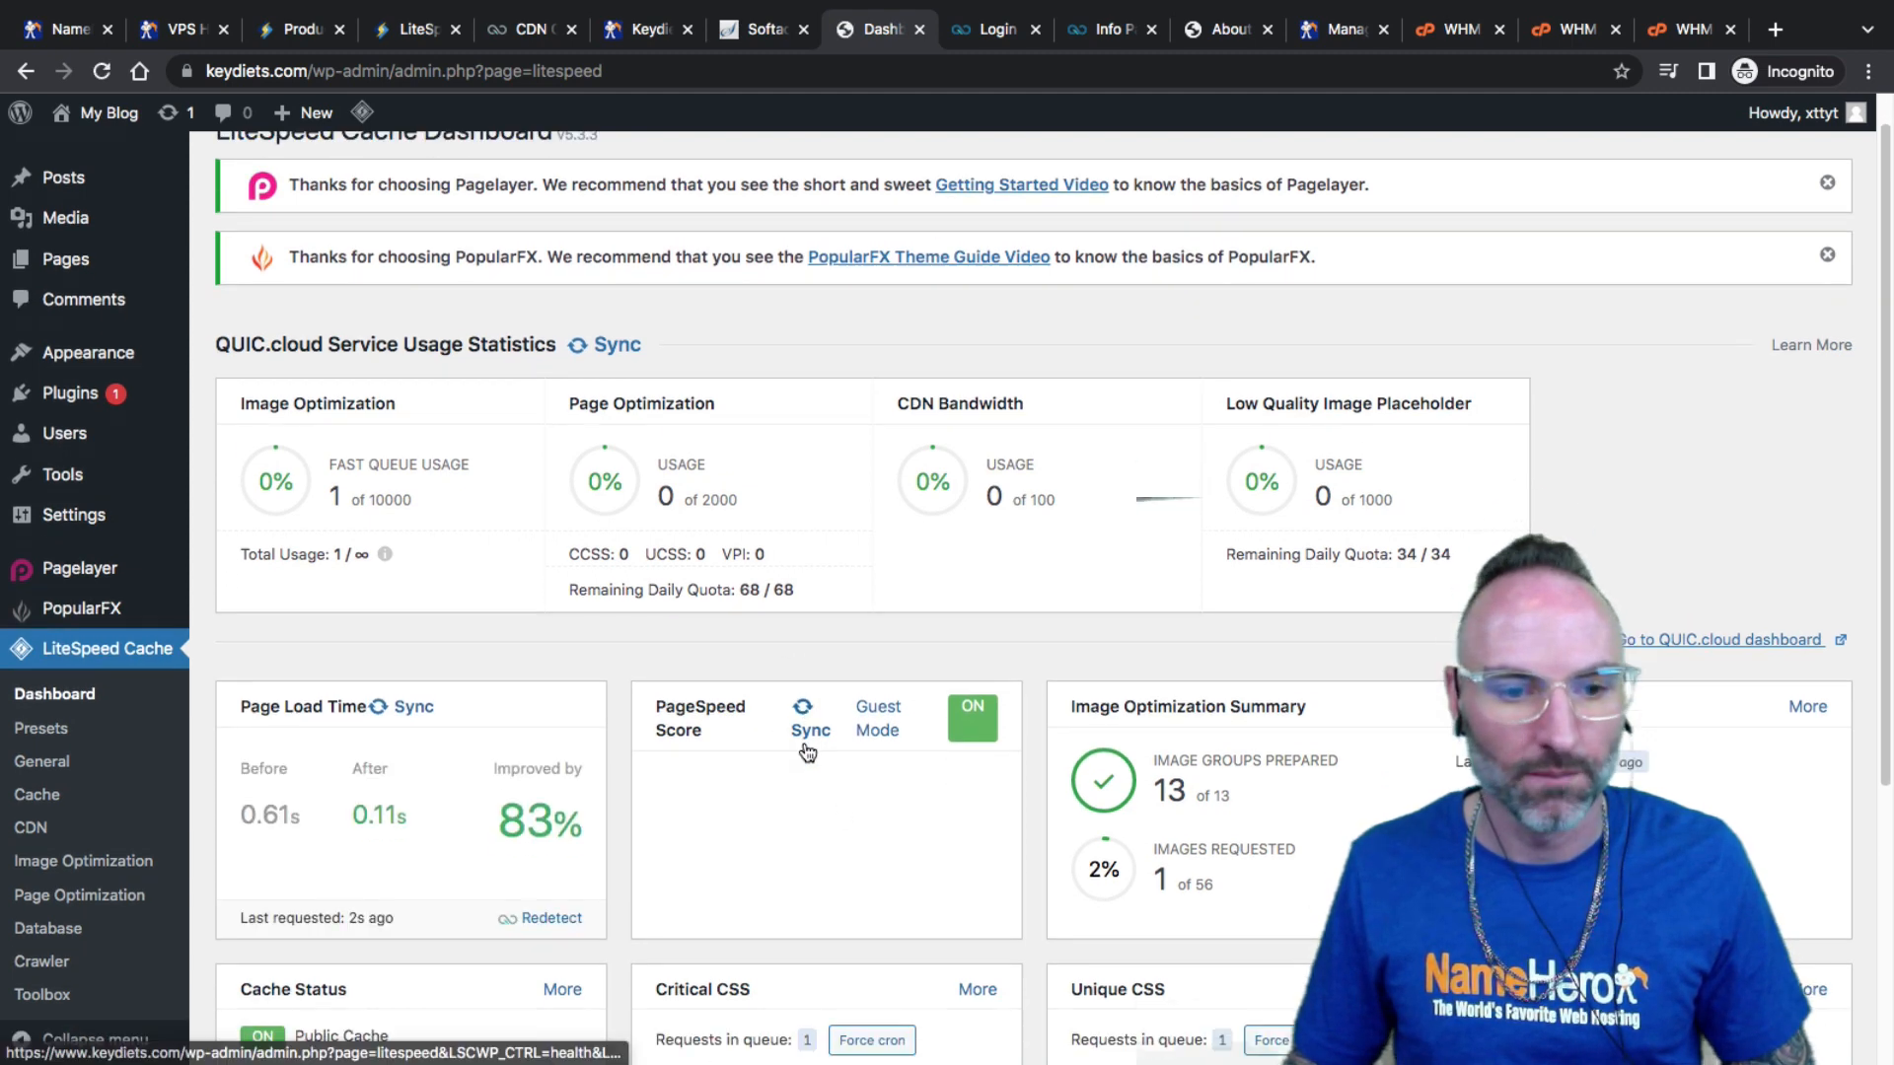
drag(279, 619, 275, 574)
click(416, 616)
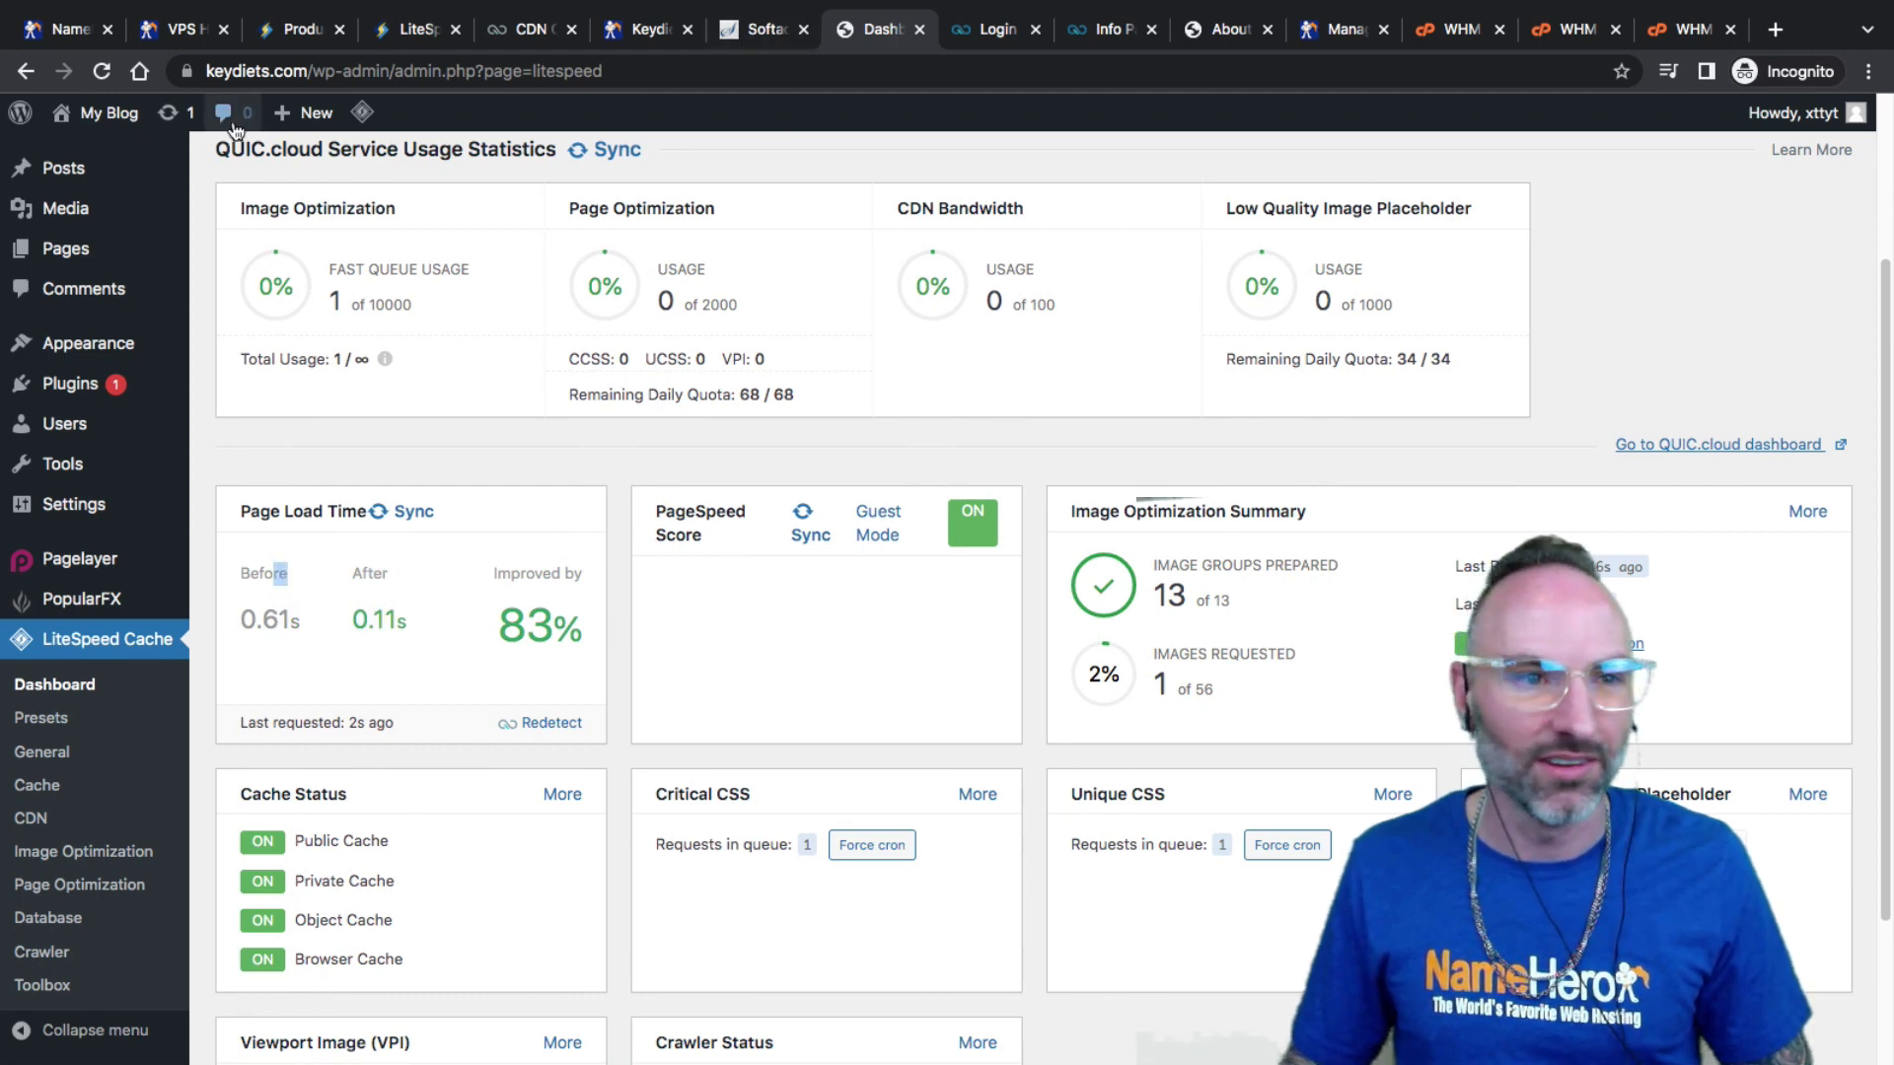
View the site's homepage in a new browser tab, and return to the LiteSpeed Cache dashboard
super+click(100, 153)
click(927, 31)
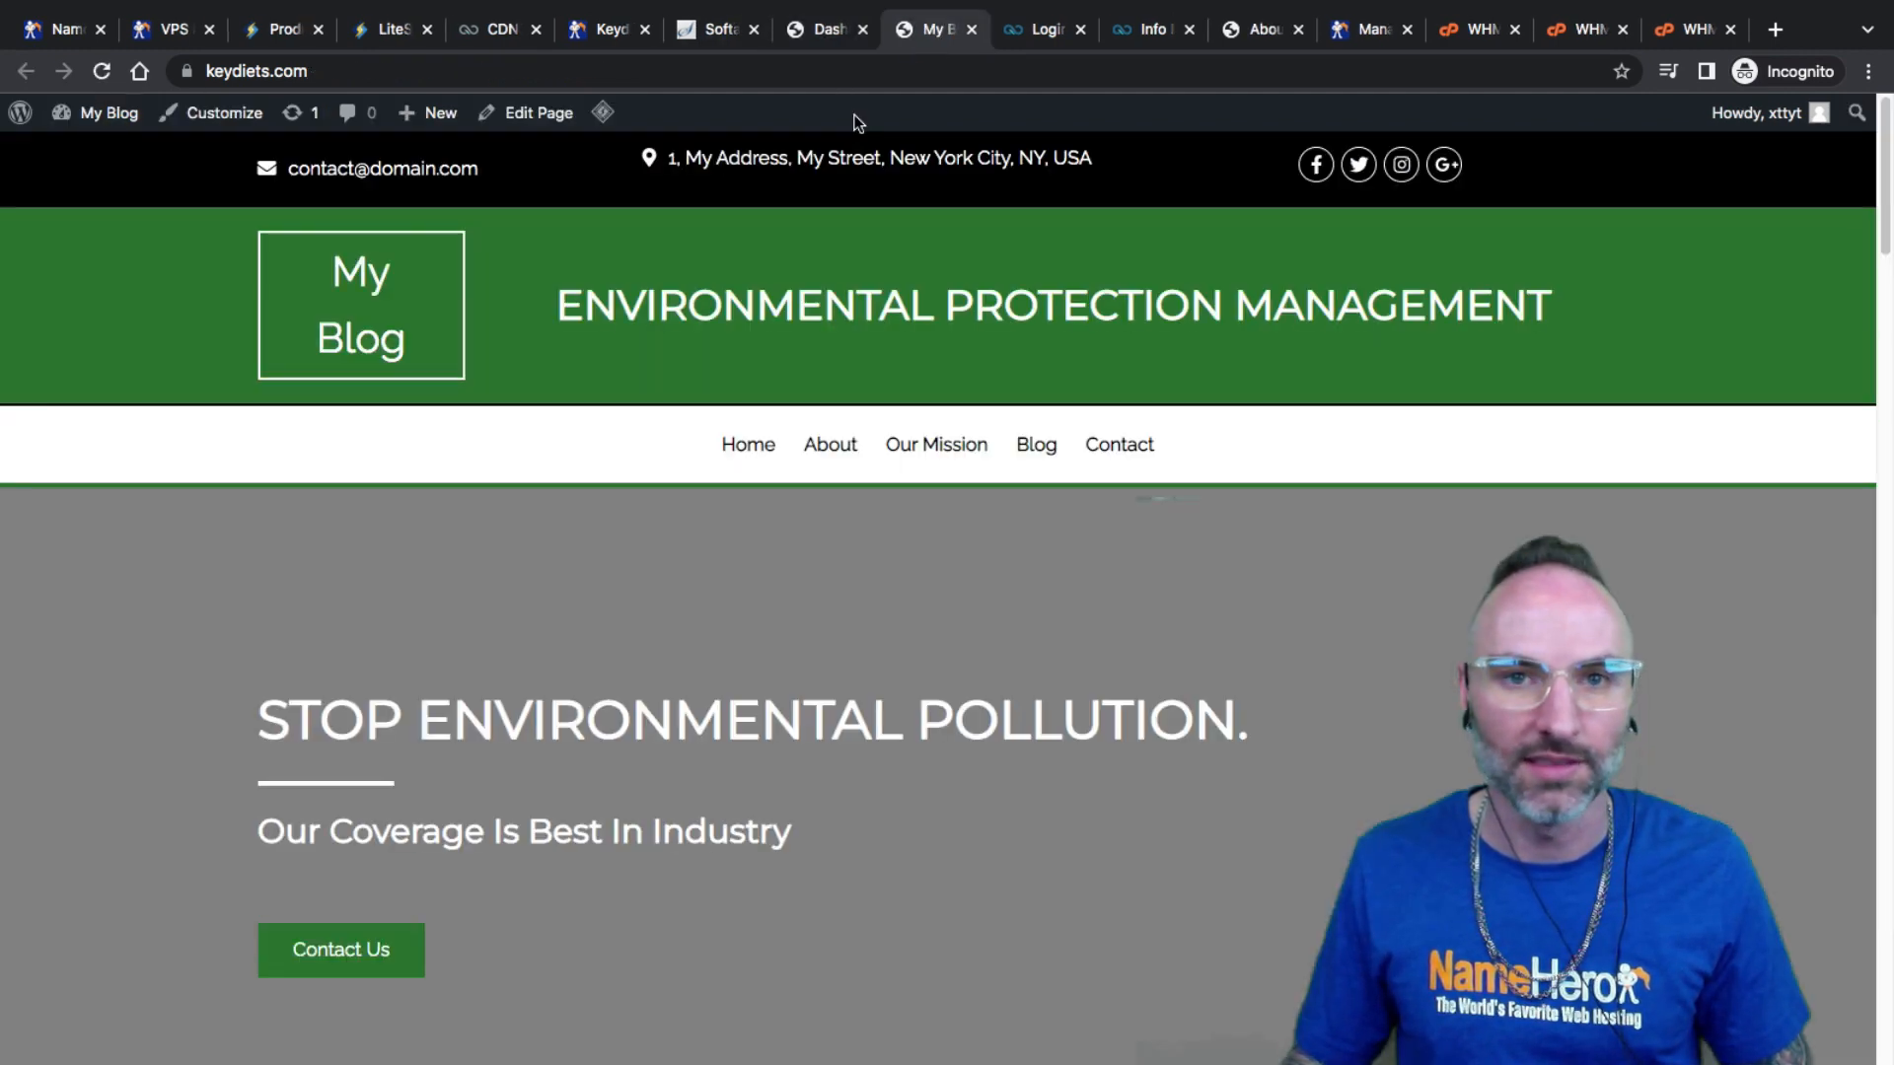
scroll(759, 493, down, 8)
click(819, 28)
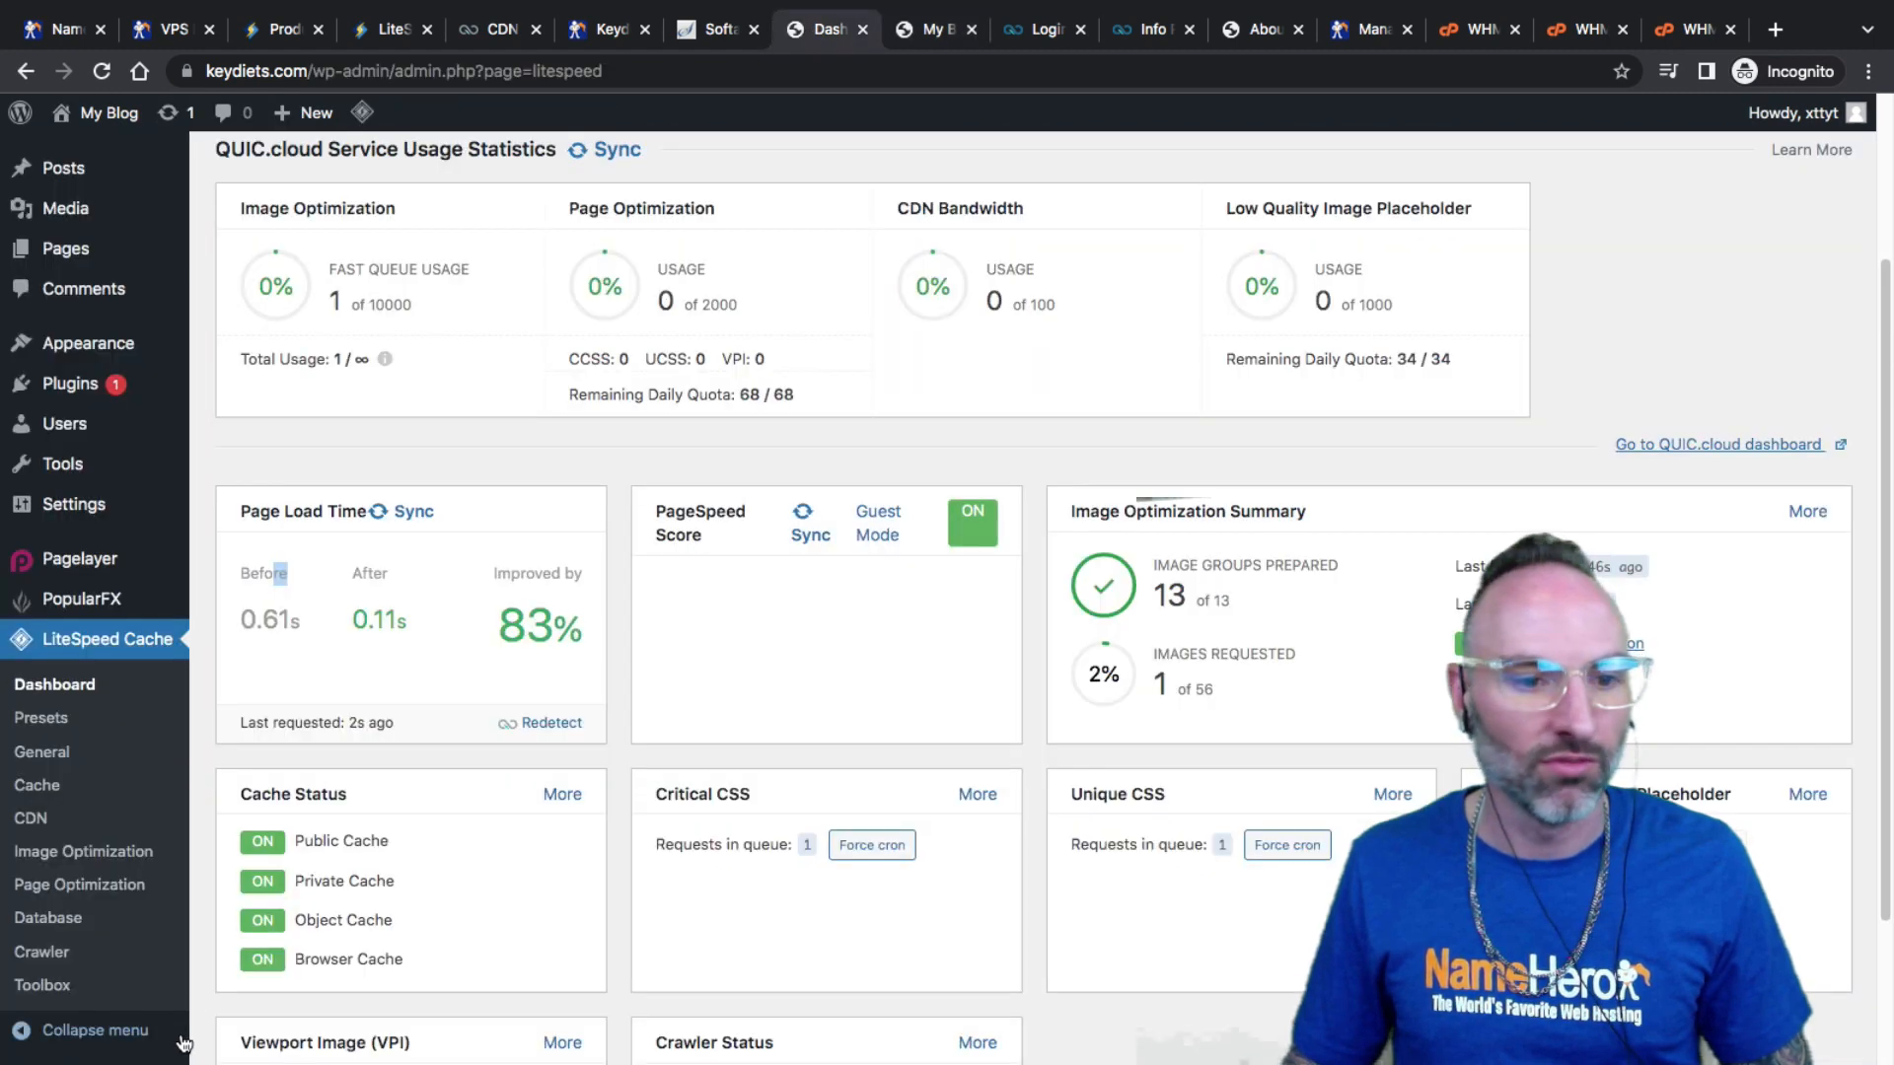
Compare the before, after and improvement figures for Page Load Time on the dashboard
mouse_move(264, 621)
mouse_down()
mouse_move(307, 634)
mouse_move(259, 615)
mouse_up()
mouse_move(376, 620)
mouse_down()
mouse_move(398, 627)
mouse_move(348, 619)
mouse_up()
click(446, 620)
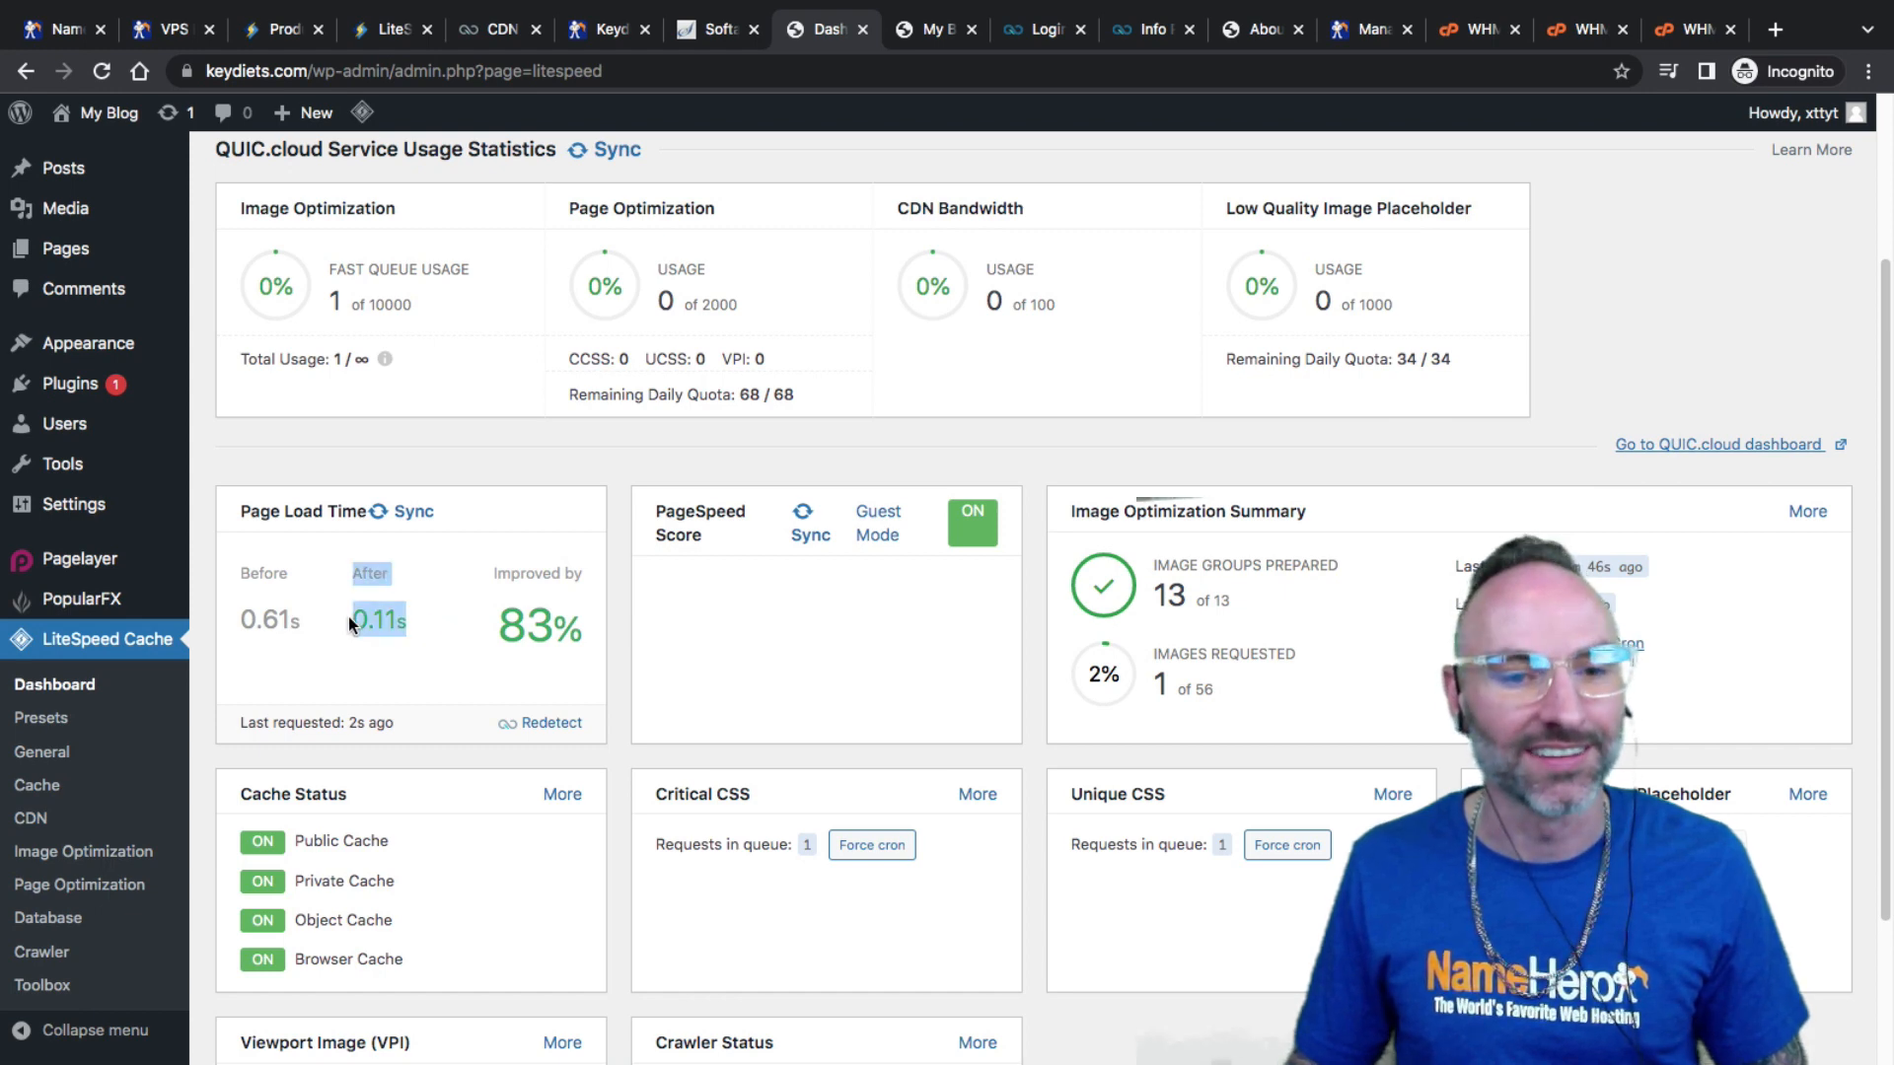
mouse_move(485, 624)
mouse_down()
mouse_move(600, 626)
mouse_move(483, 625)
mouse_up()
scroll(442, 577, up, 2)
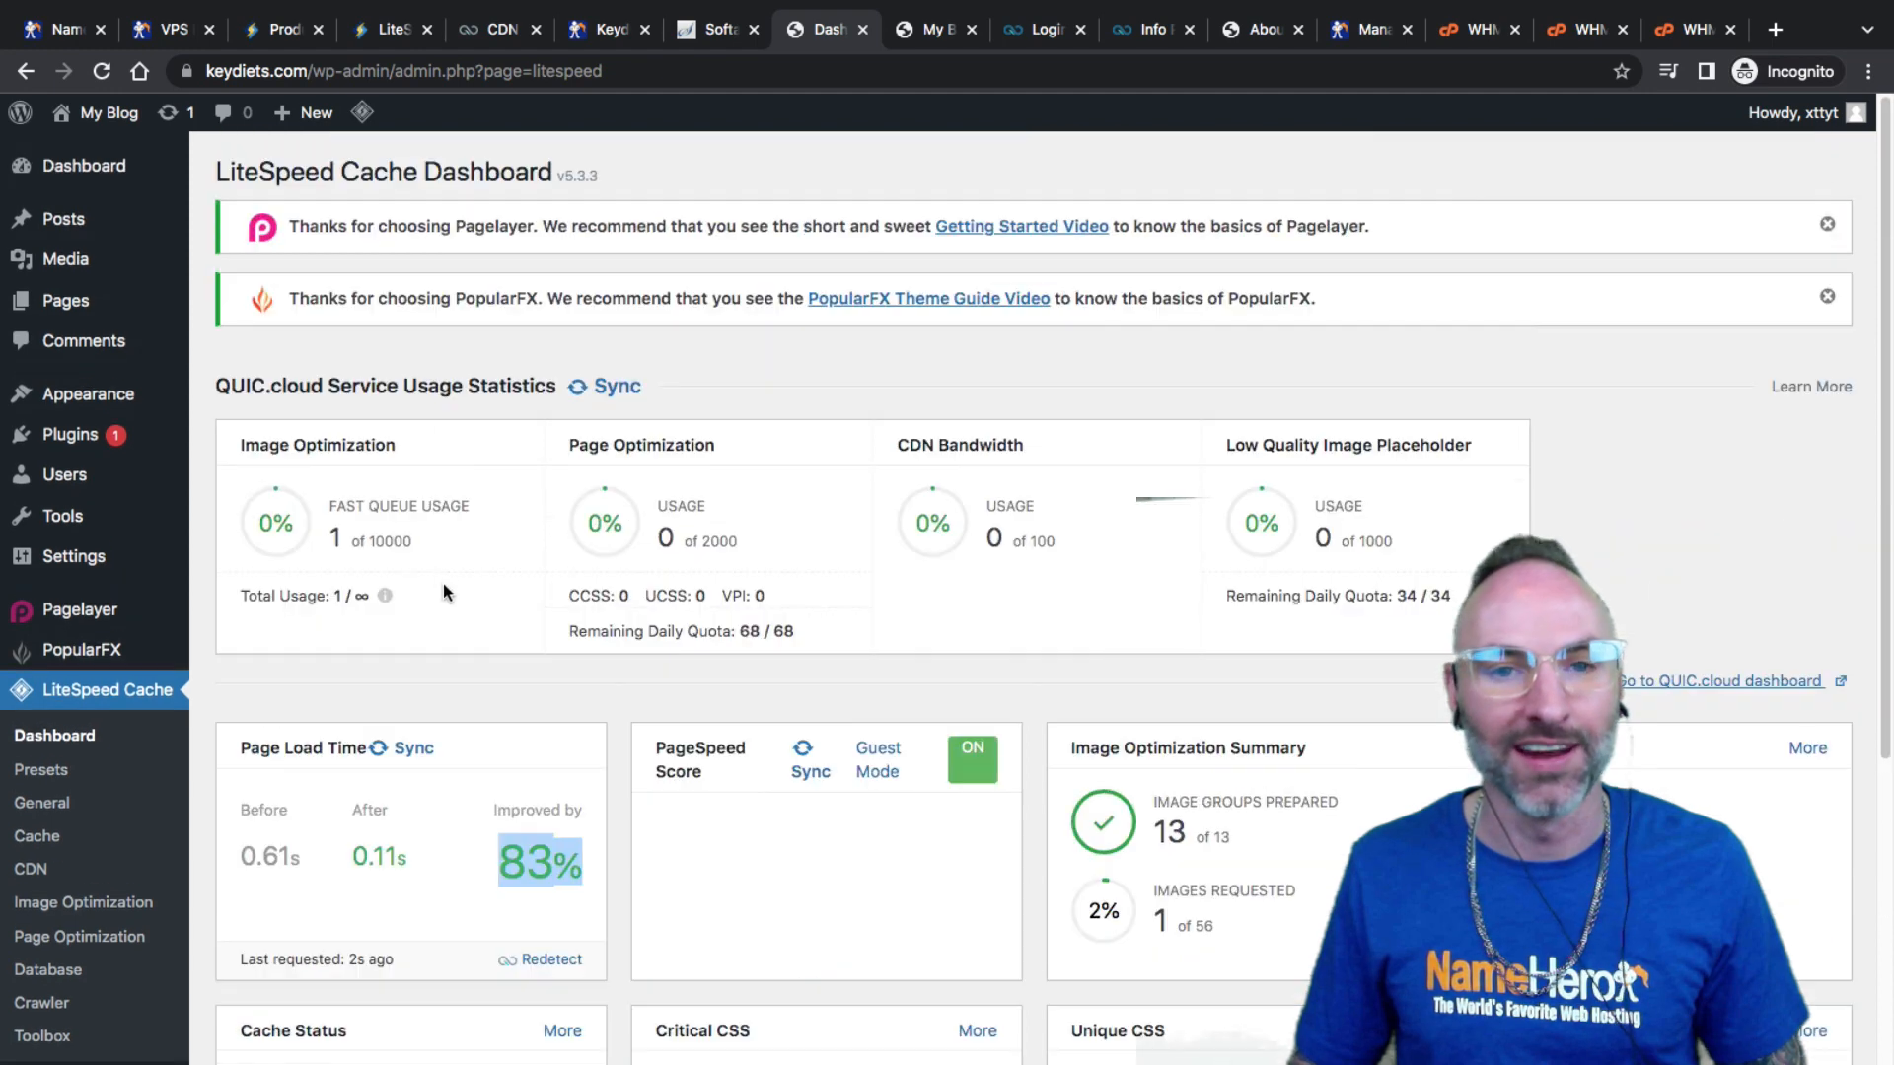
scroll(436, 636, down, 4)
scroll(512, 606, up, 3)
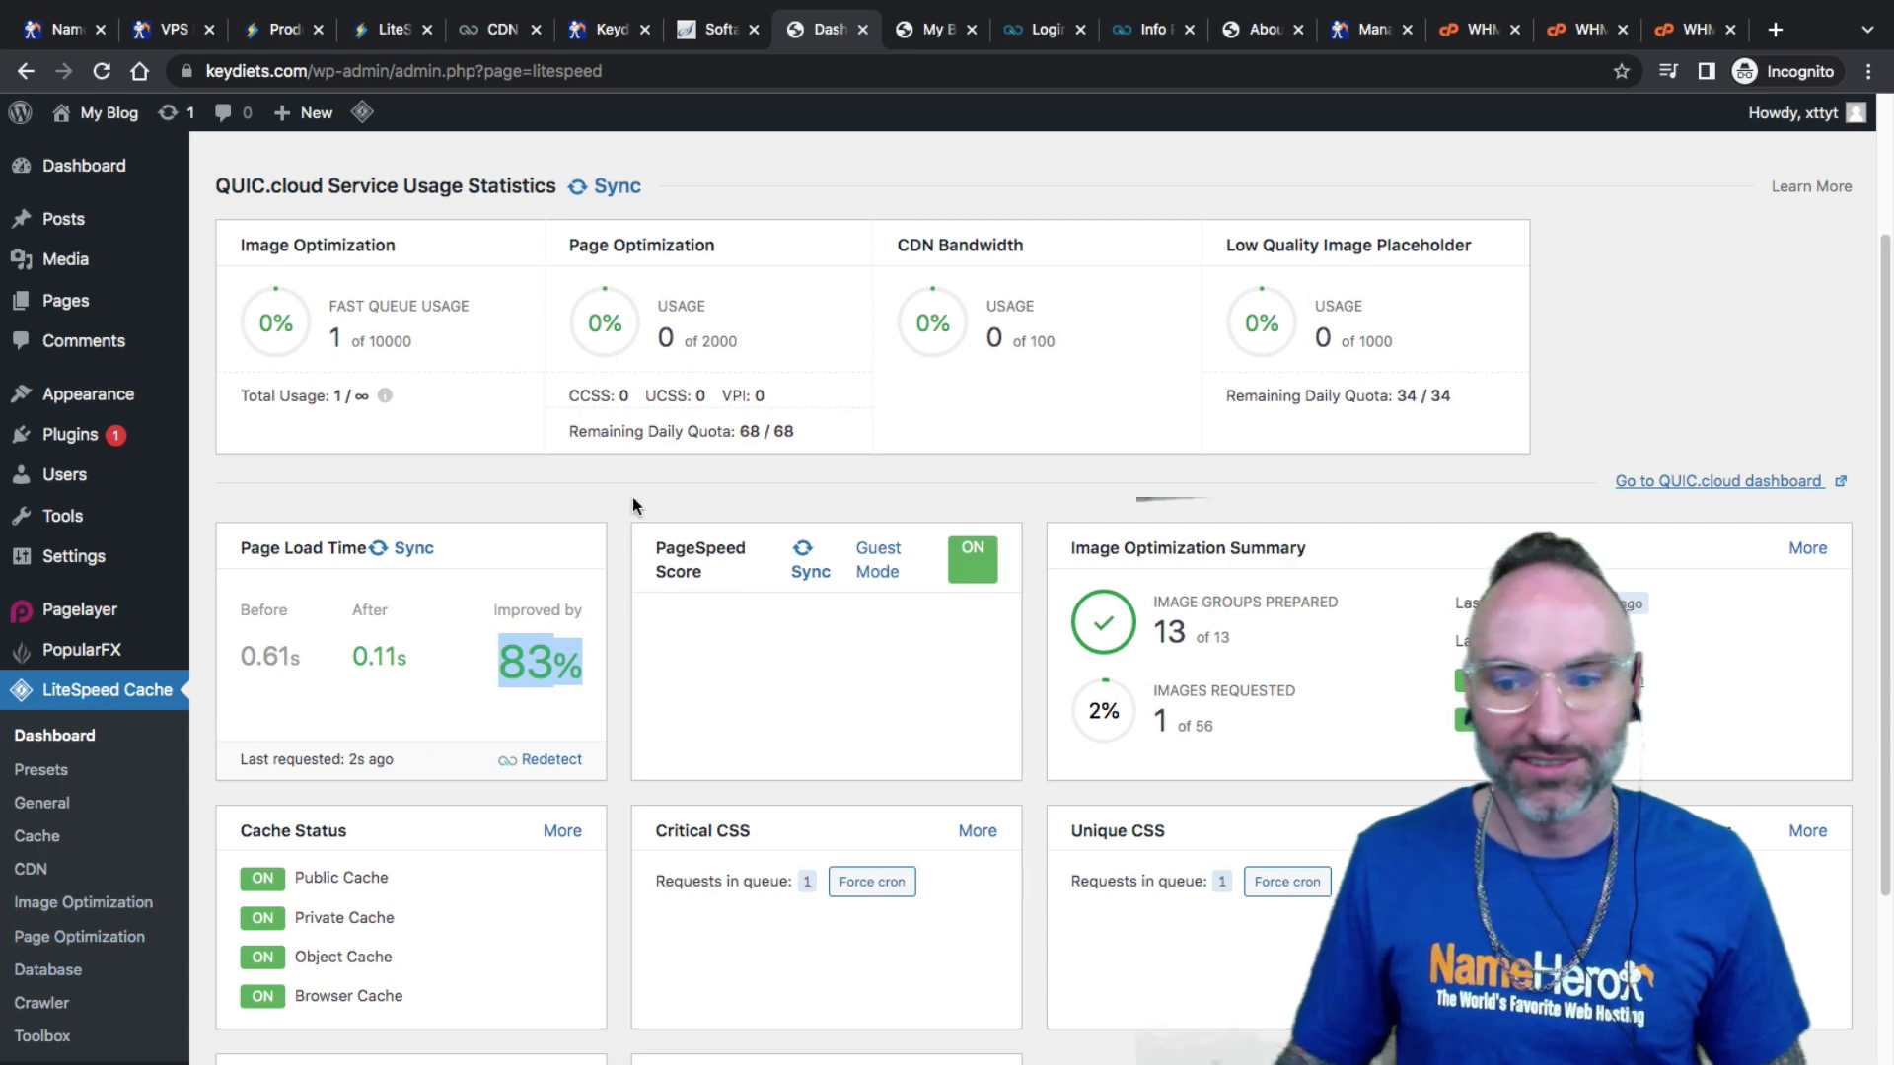
Sync the PageSpeed Score statistics on the dashboard
scroll(631, 553, down, 2)
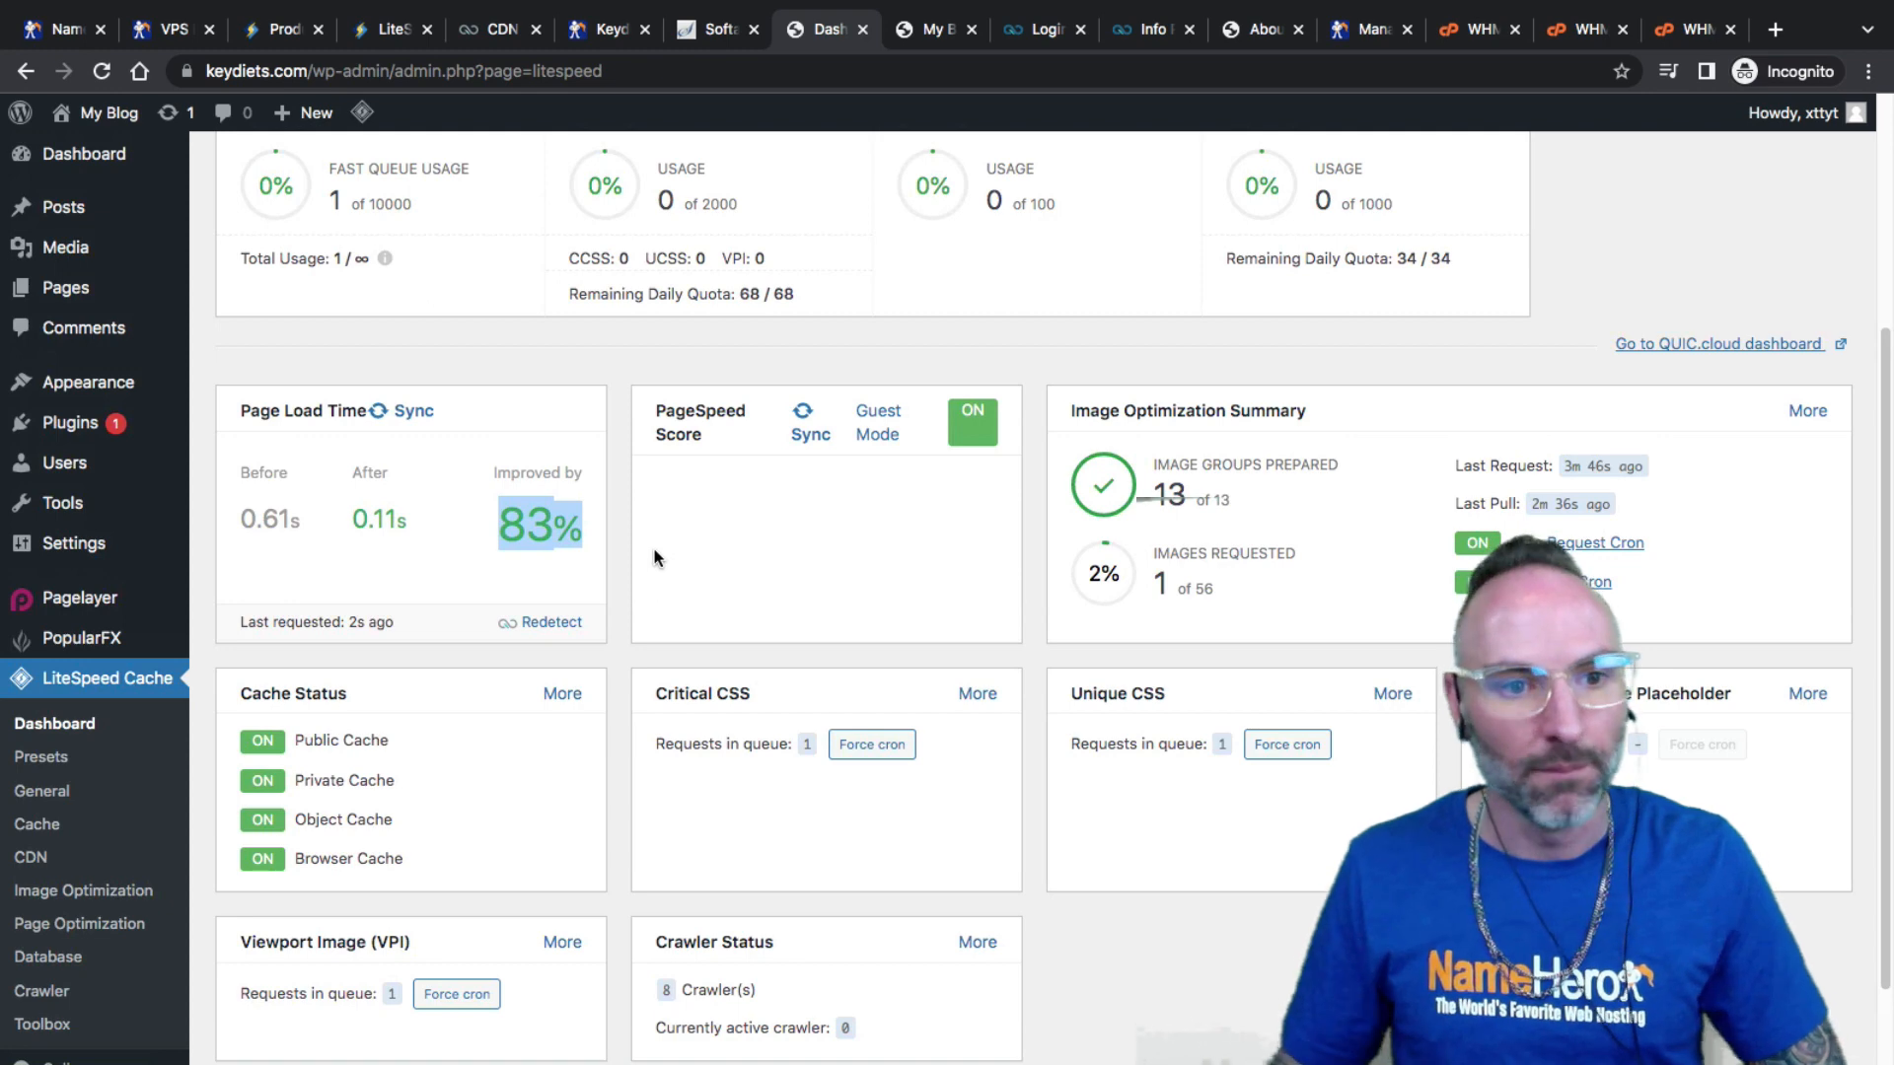
scroll(653, 472, down, 1)
scroll(653, 471, down, 1)
drag(684, 367, 749, 370)
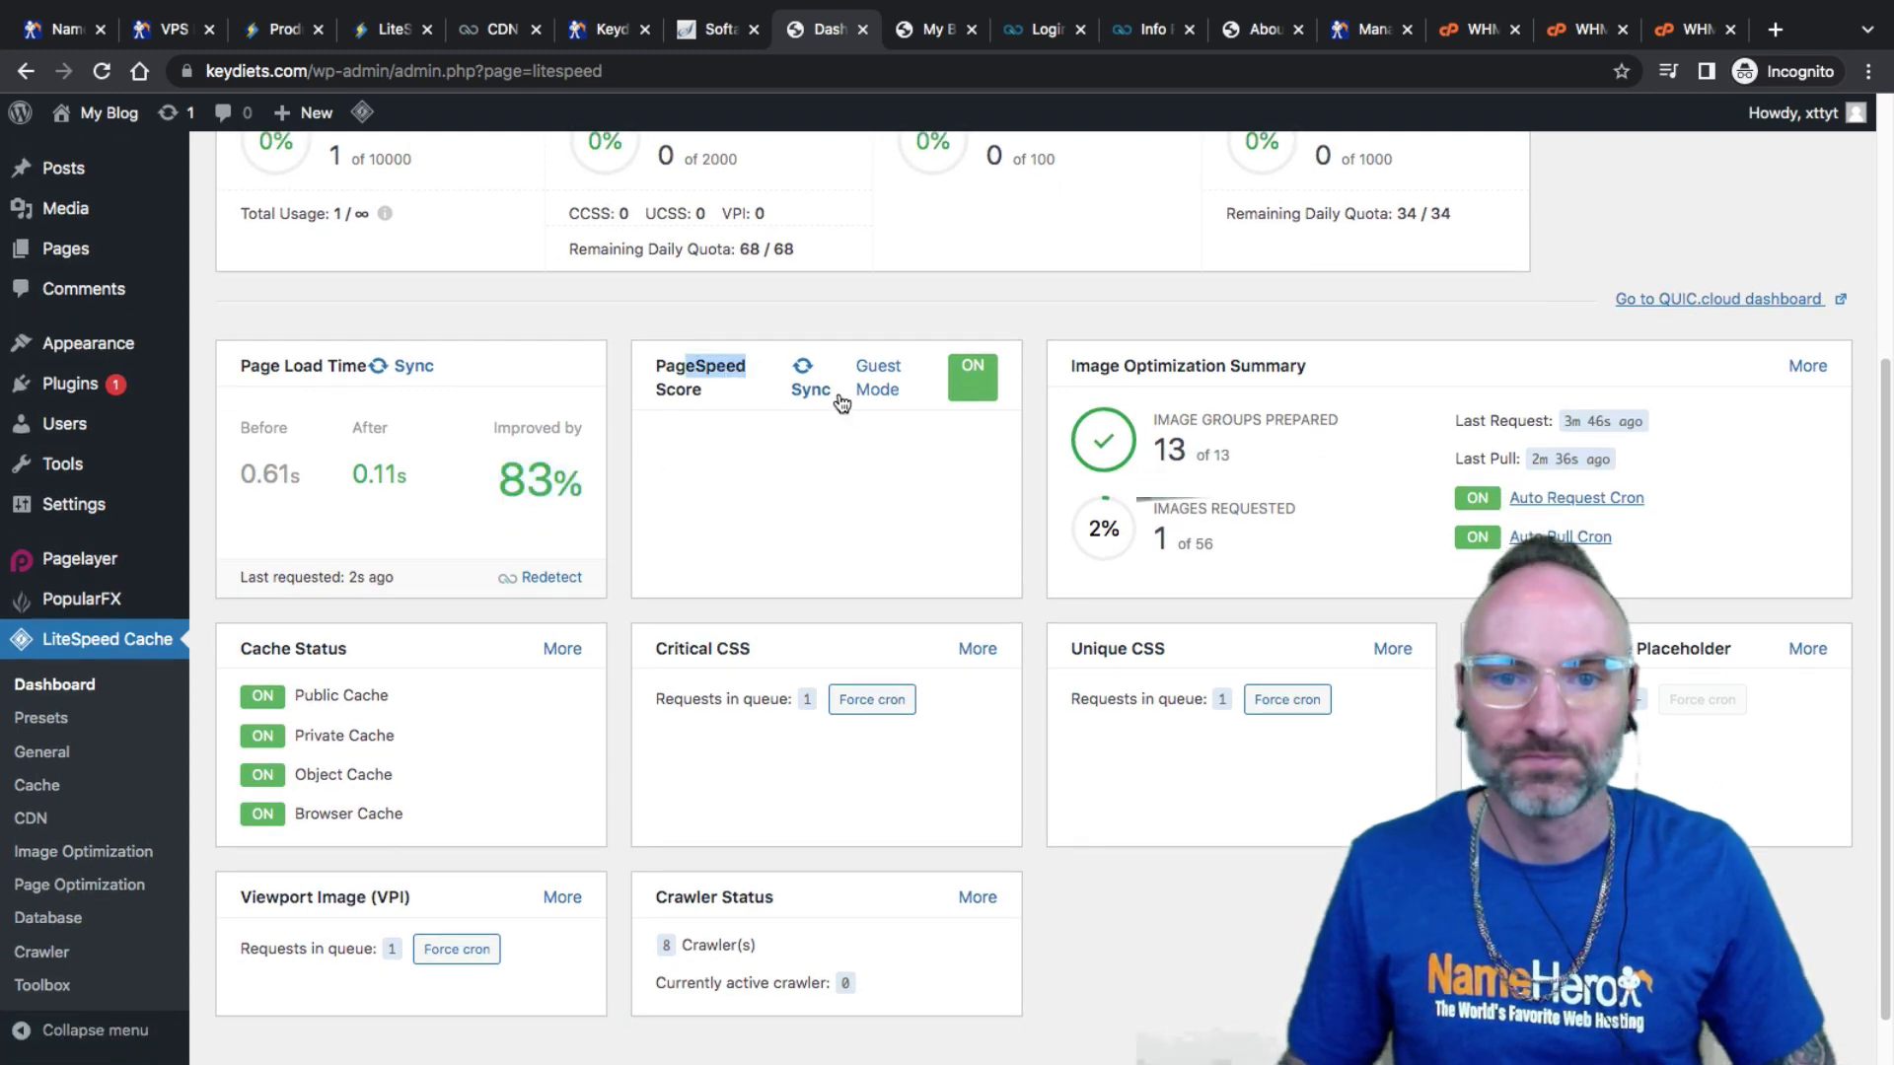
click(807, 388)
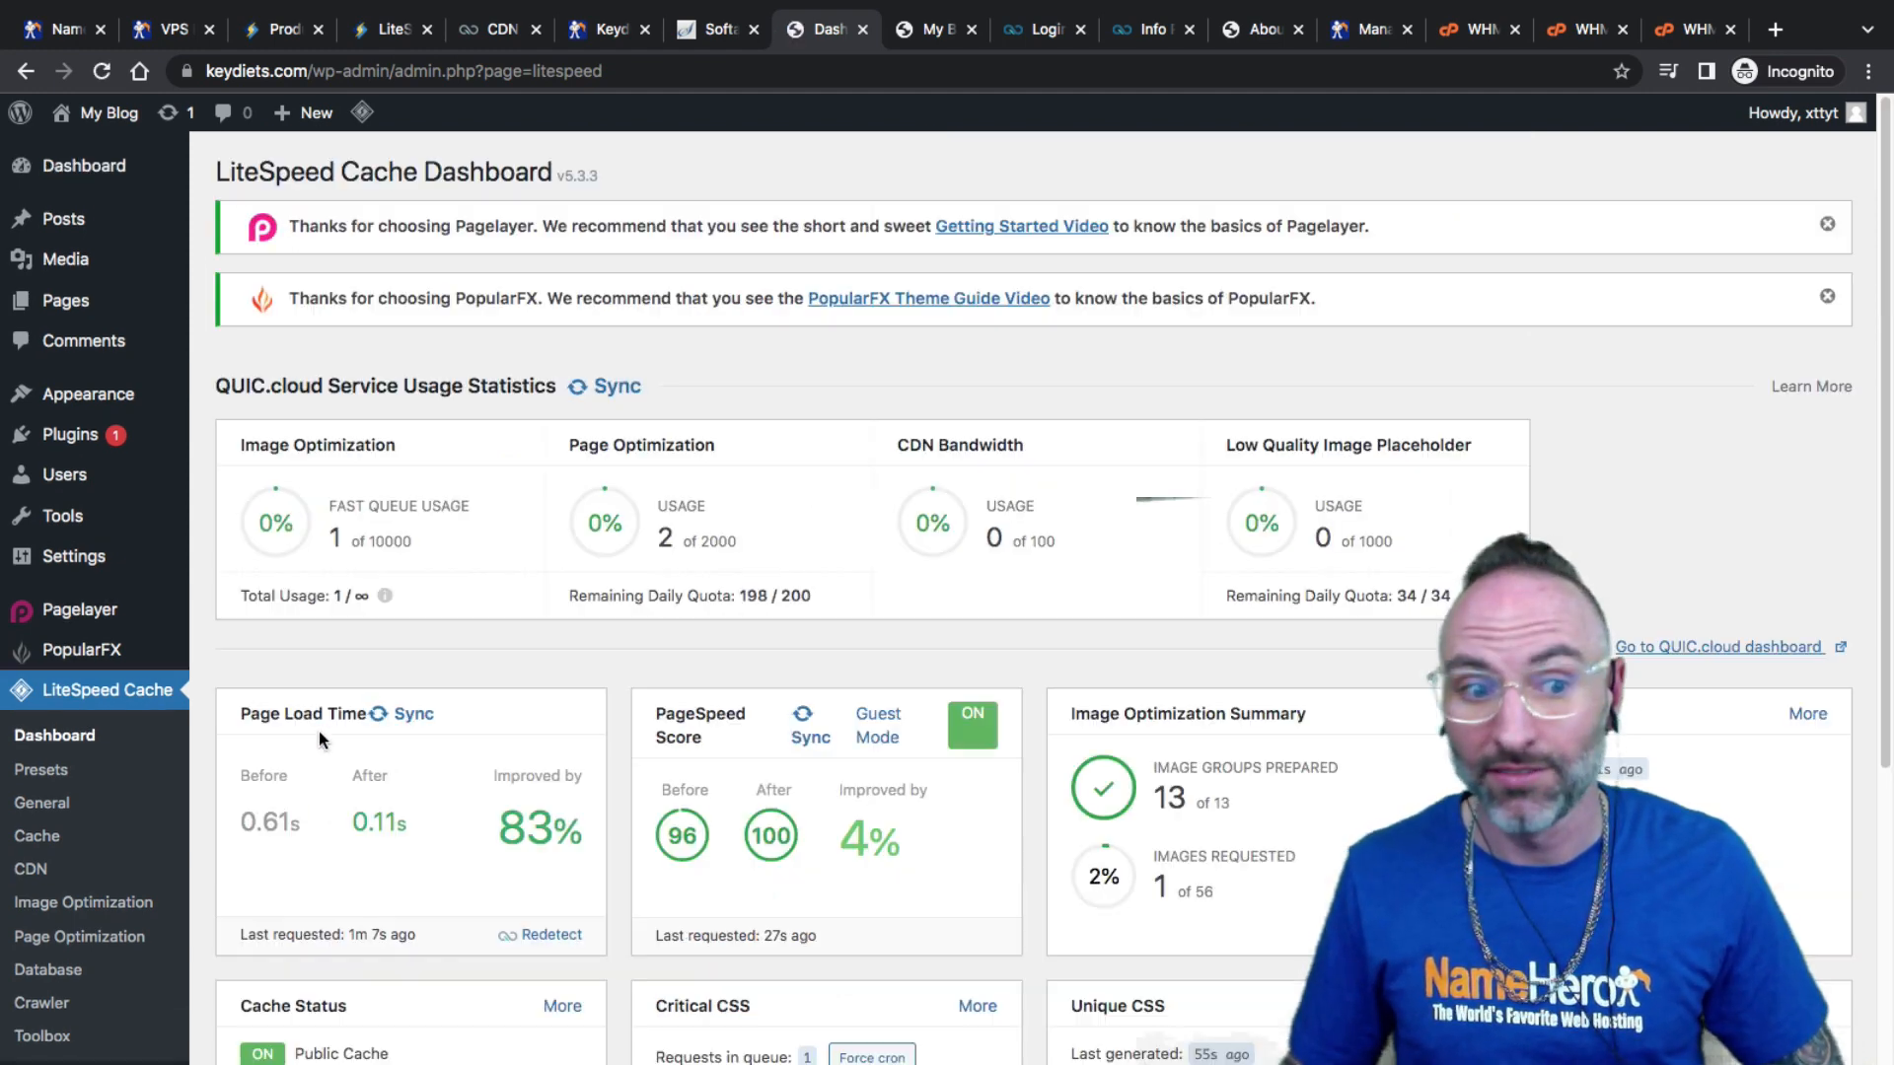
Review the Page Load Time improvement alongside the synced PageSpeed Score
scroll(511, 775, down, 3)
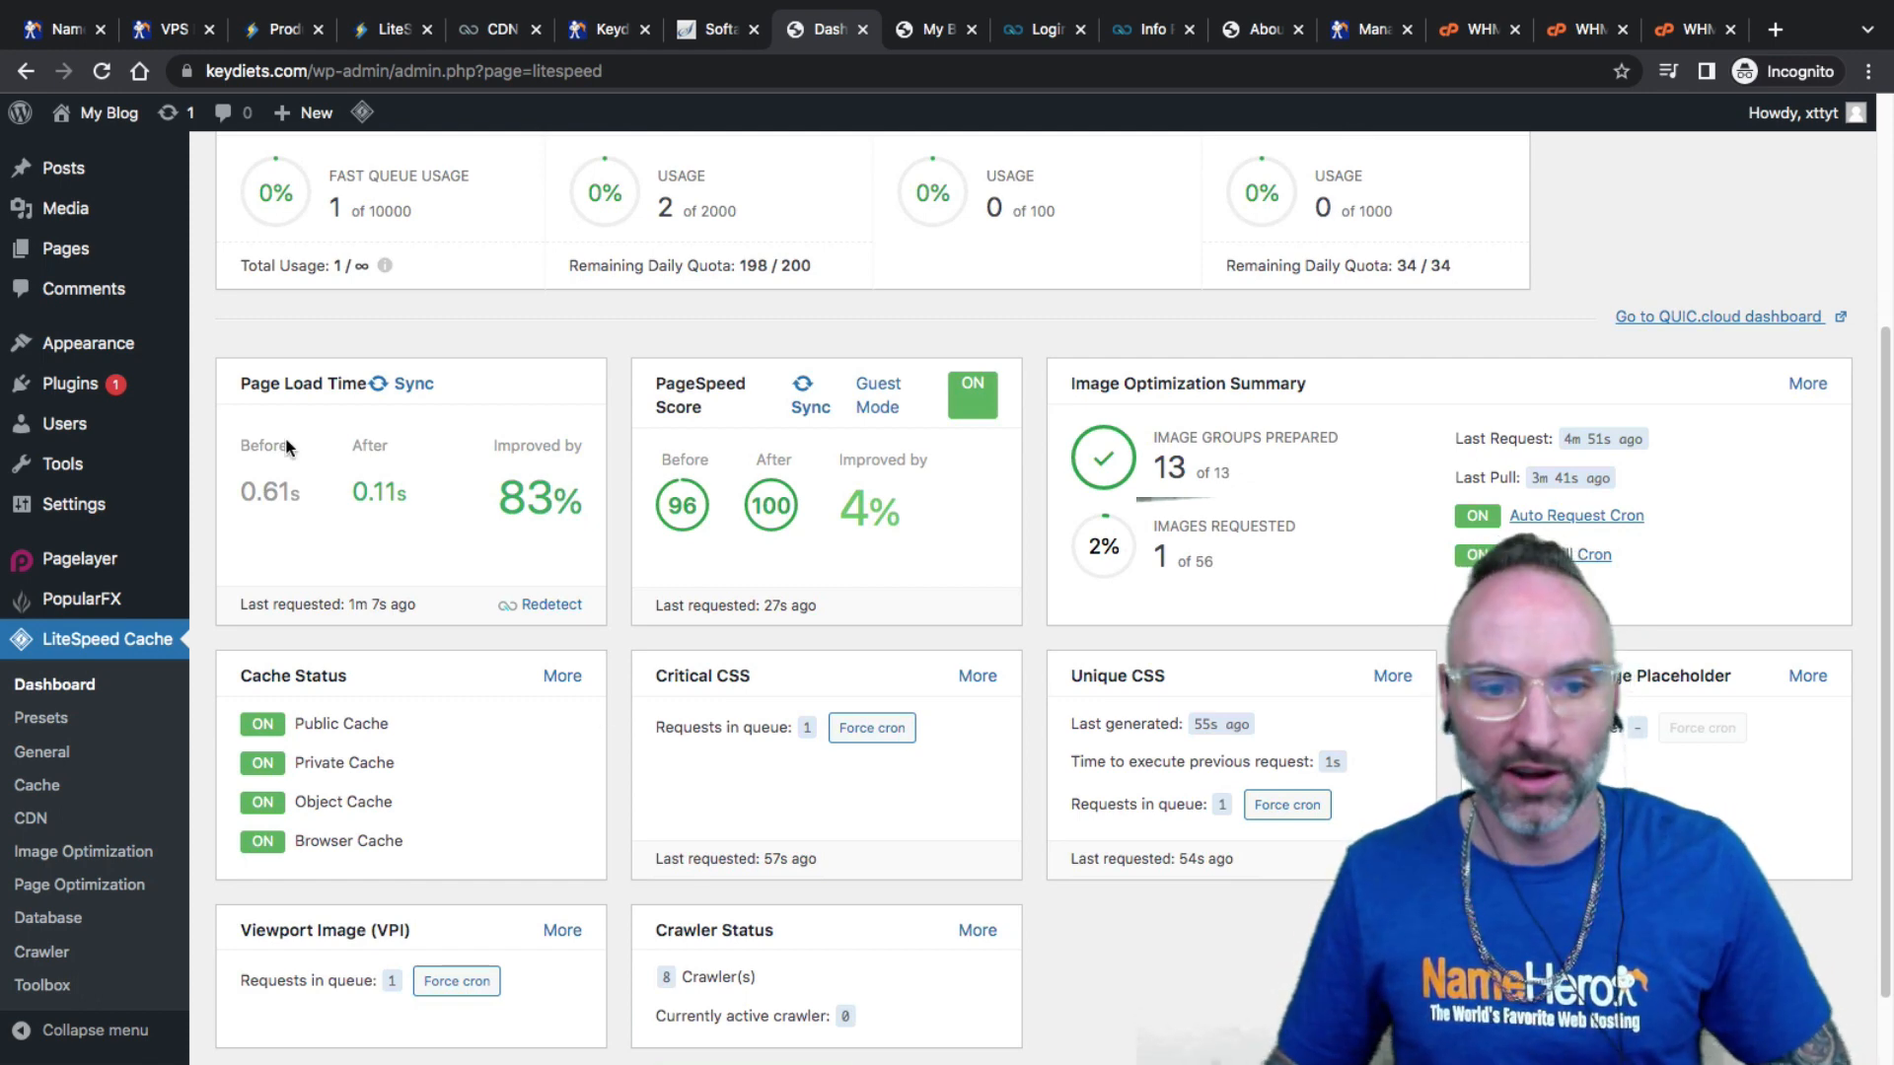
drag(581, 441, 541, 449)
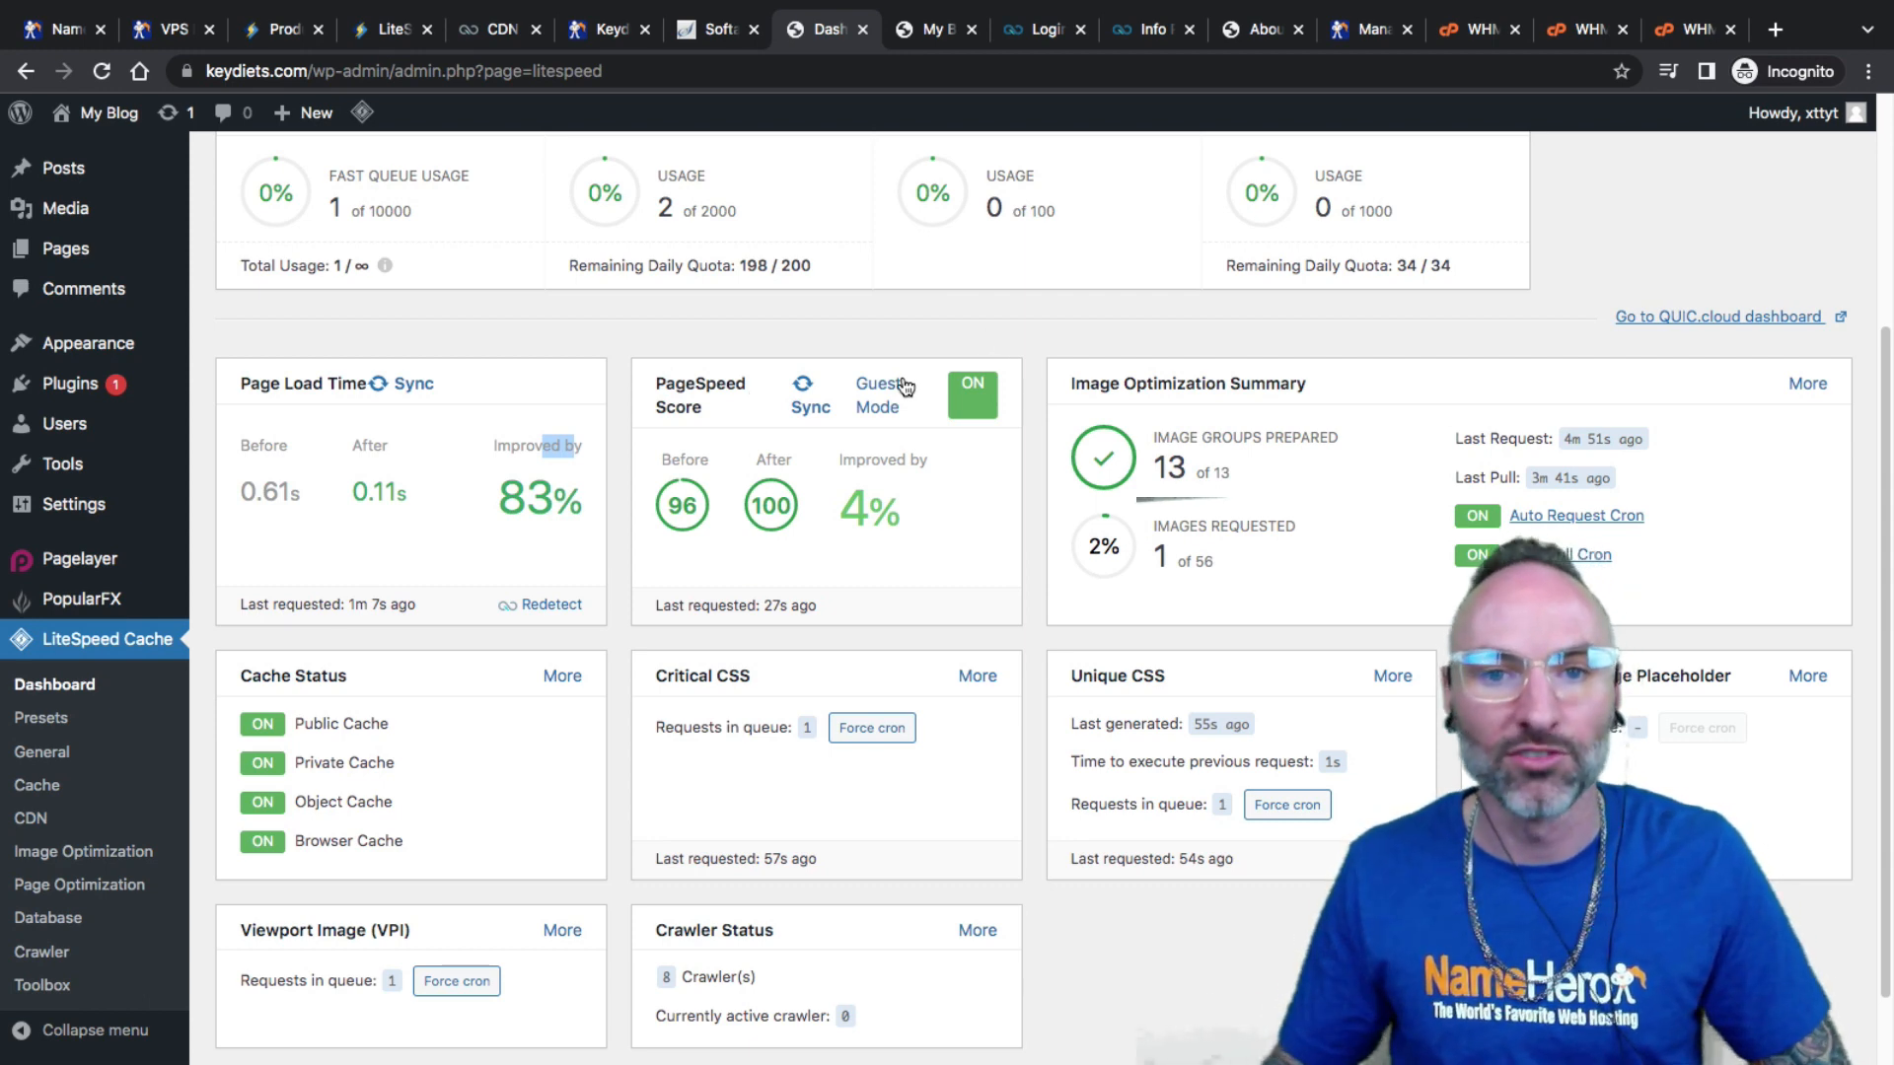
drag(261, 491, 434, 493)
click(293, 496)
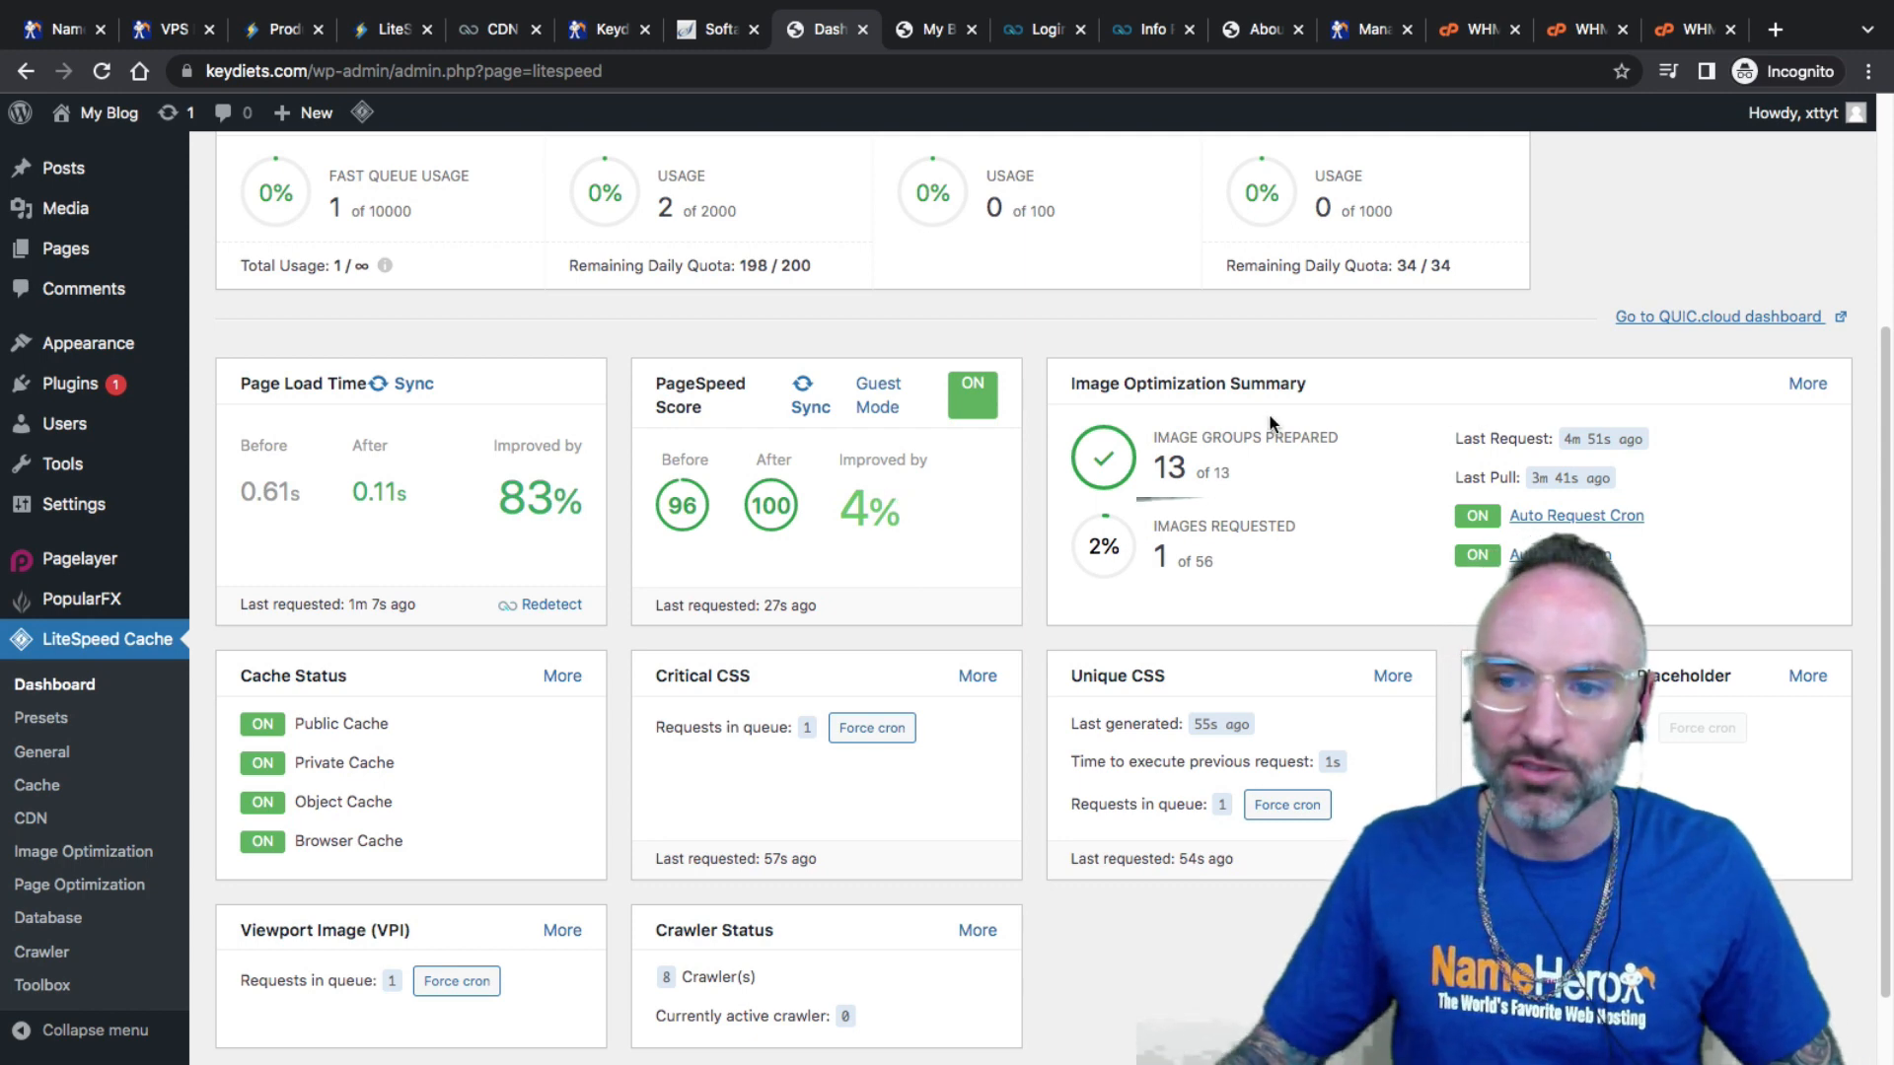
Examine the dashboard's Cache Status, Image Optimization Summary, Critical CSS, Unique CSS and Low Quality Image Placeholder sections
scroll(1247, 447, down, 2)
drag(305, 644, 312, 784)
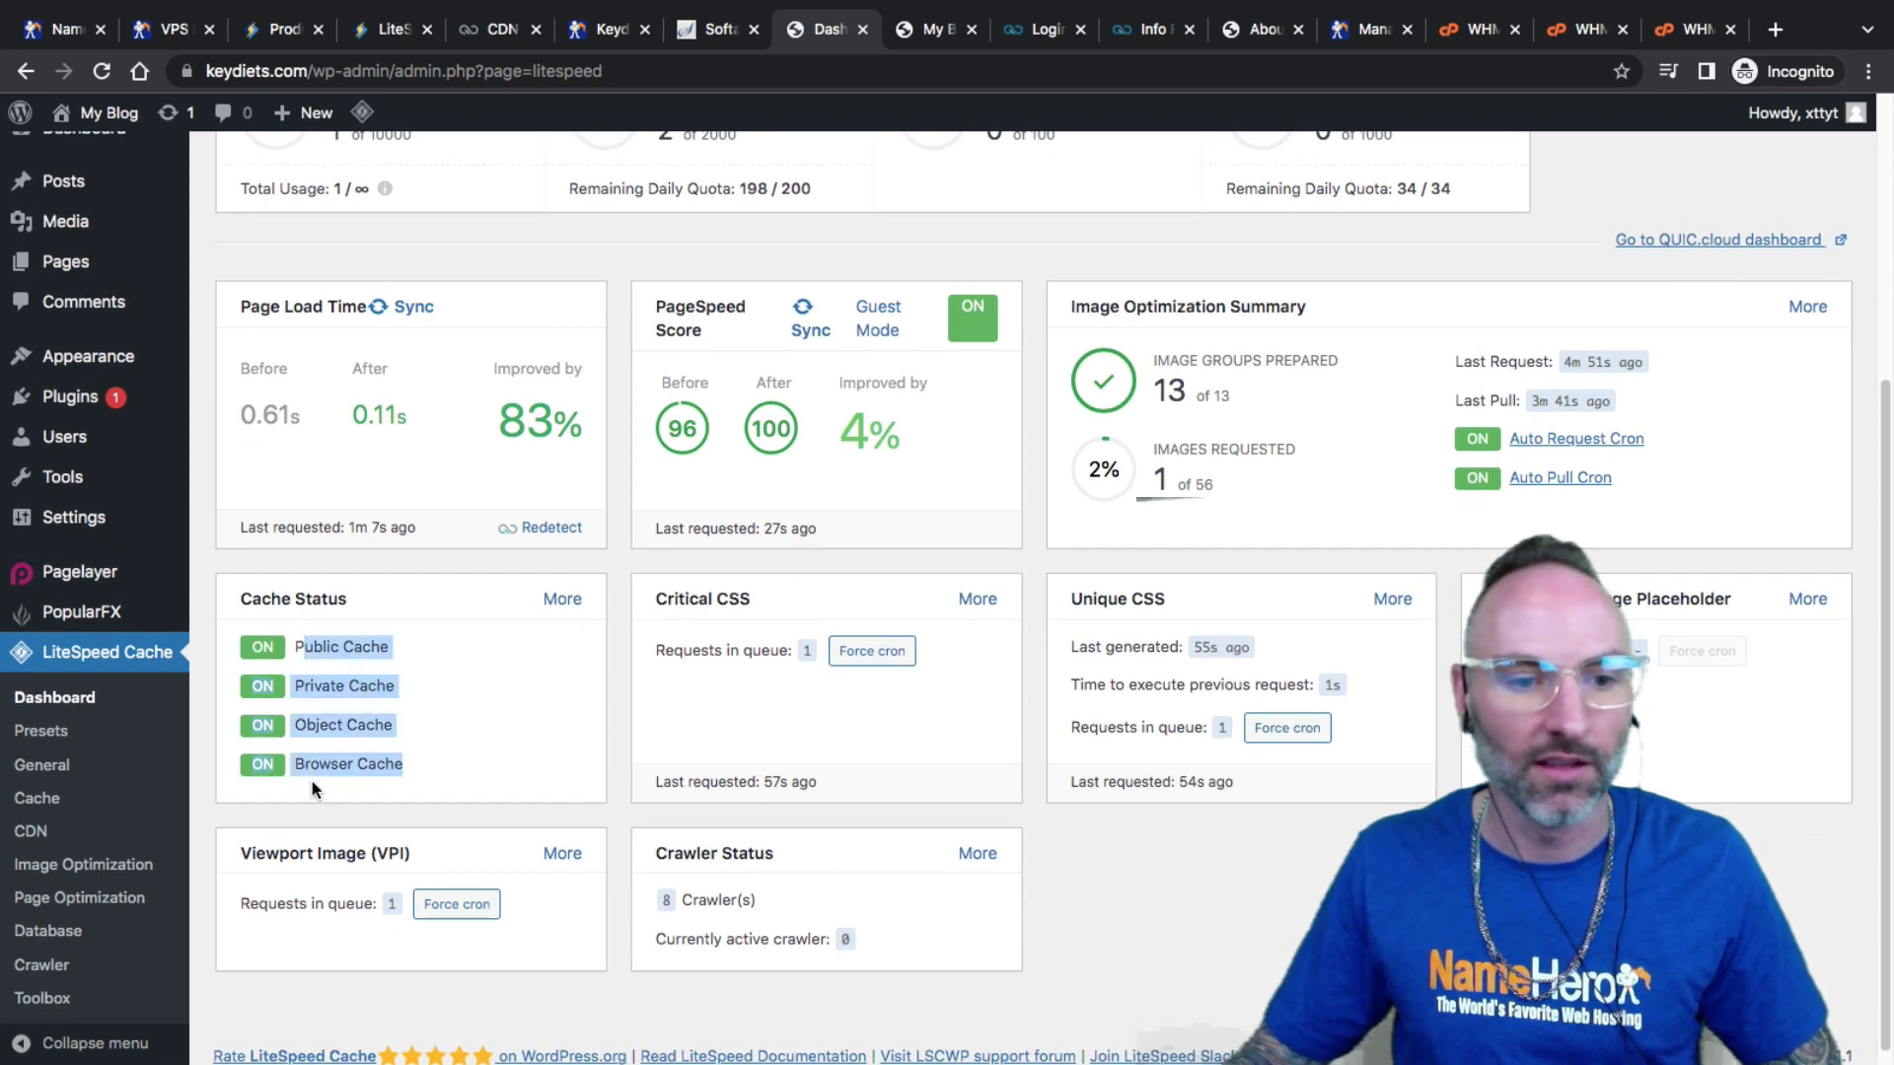
click(382, 744)
drag(1122, 306, 1420, 307)
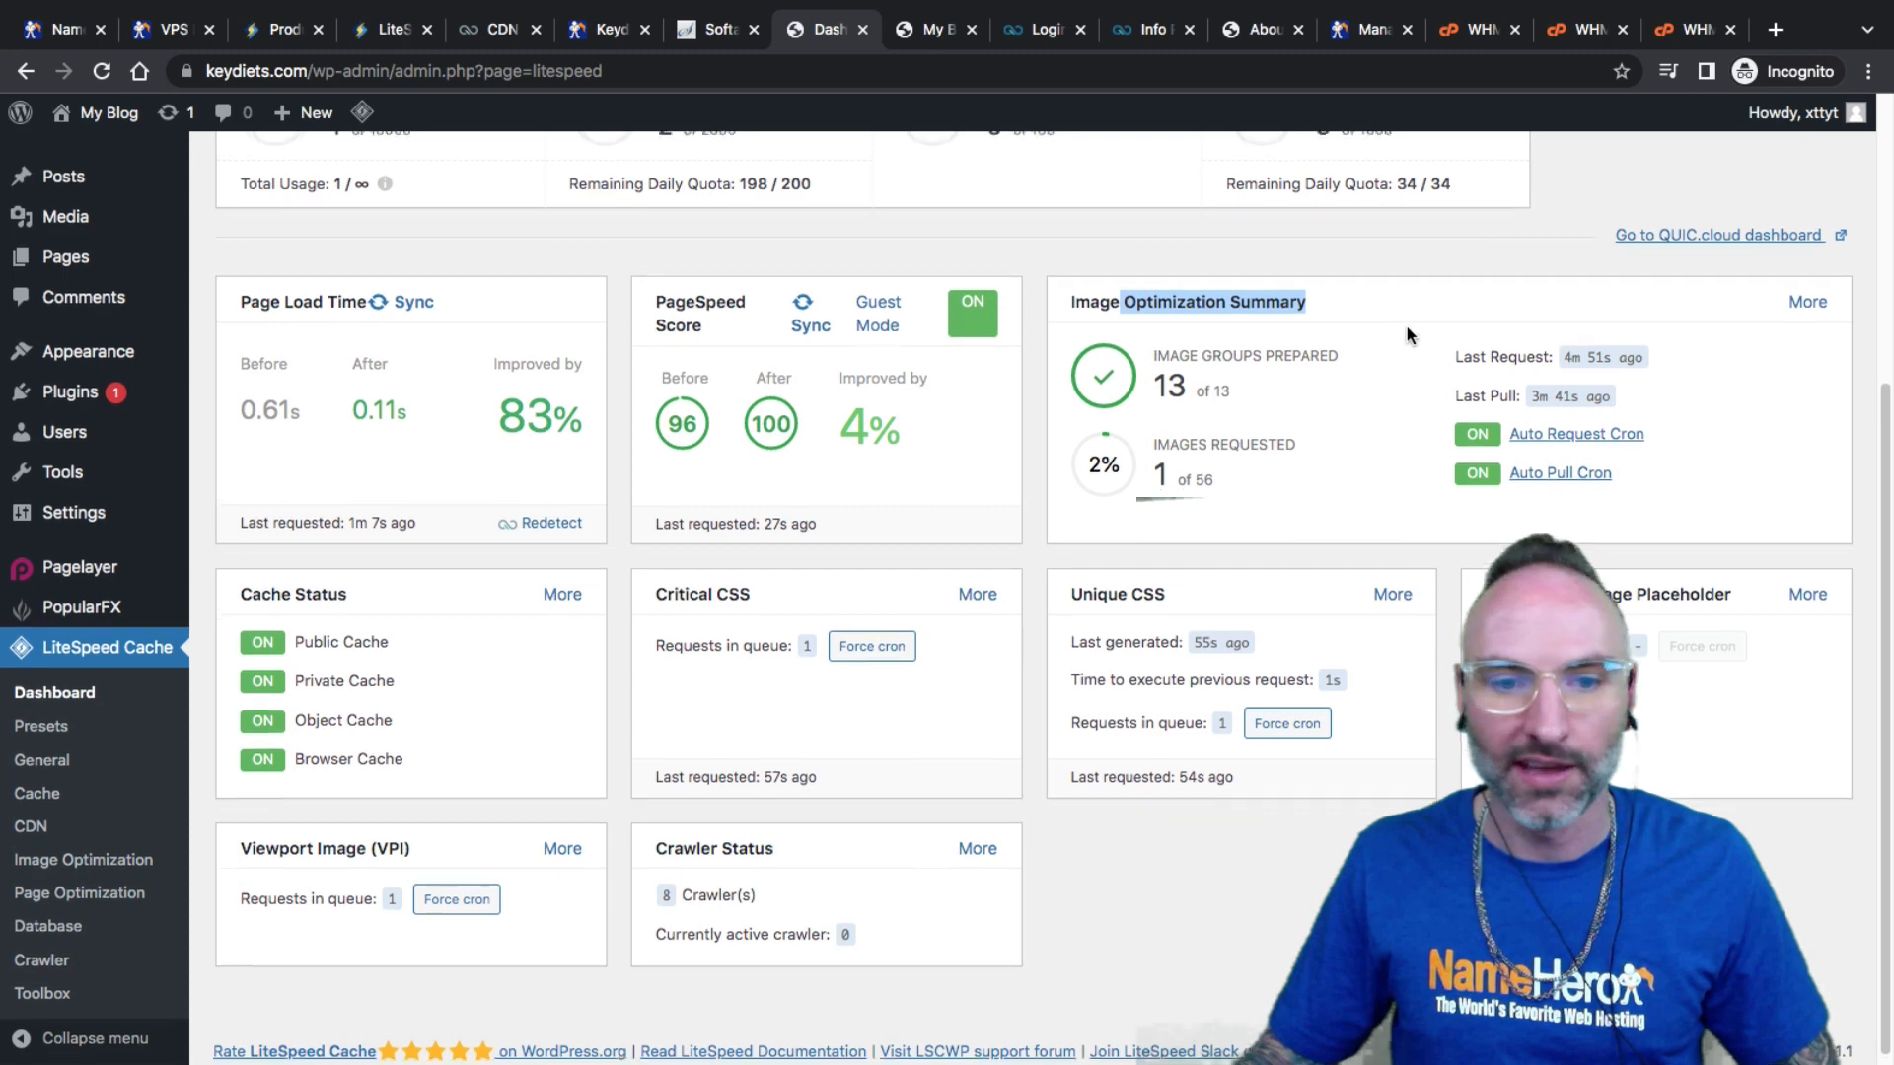
scroll(1407, 327, down, 1)
drag(723, 637, 772, 637)
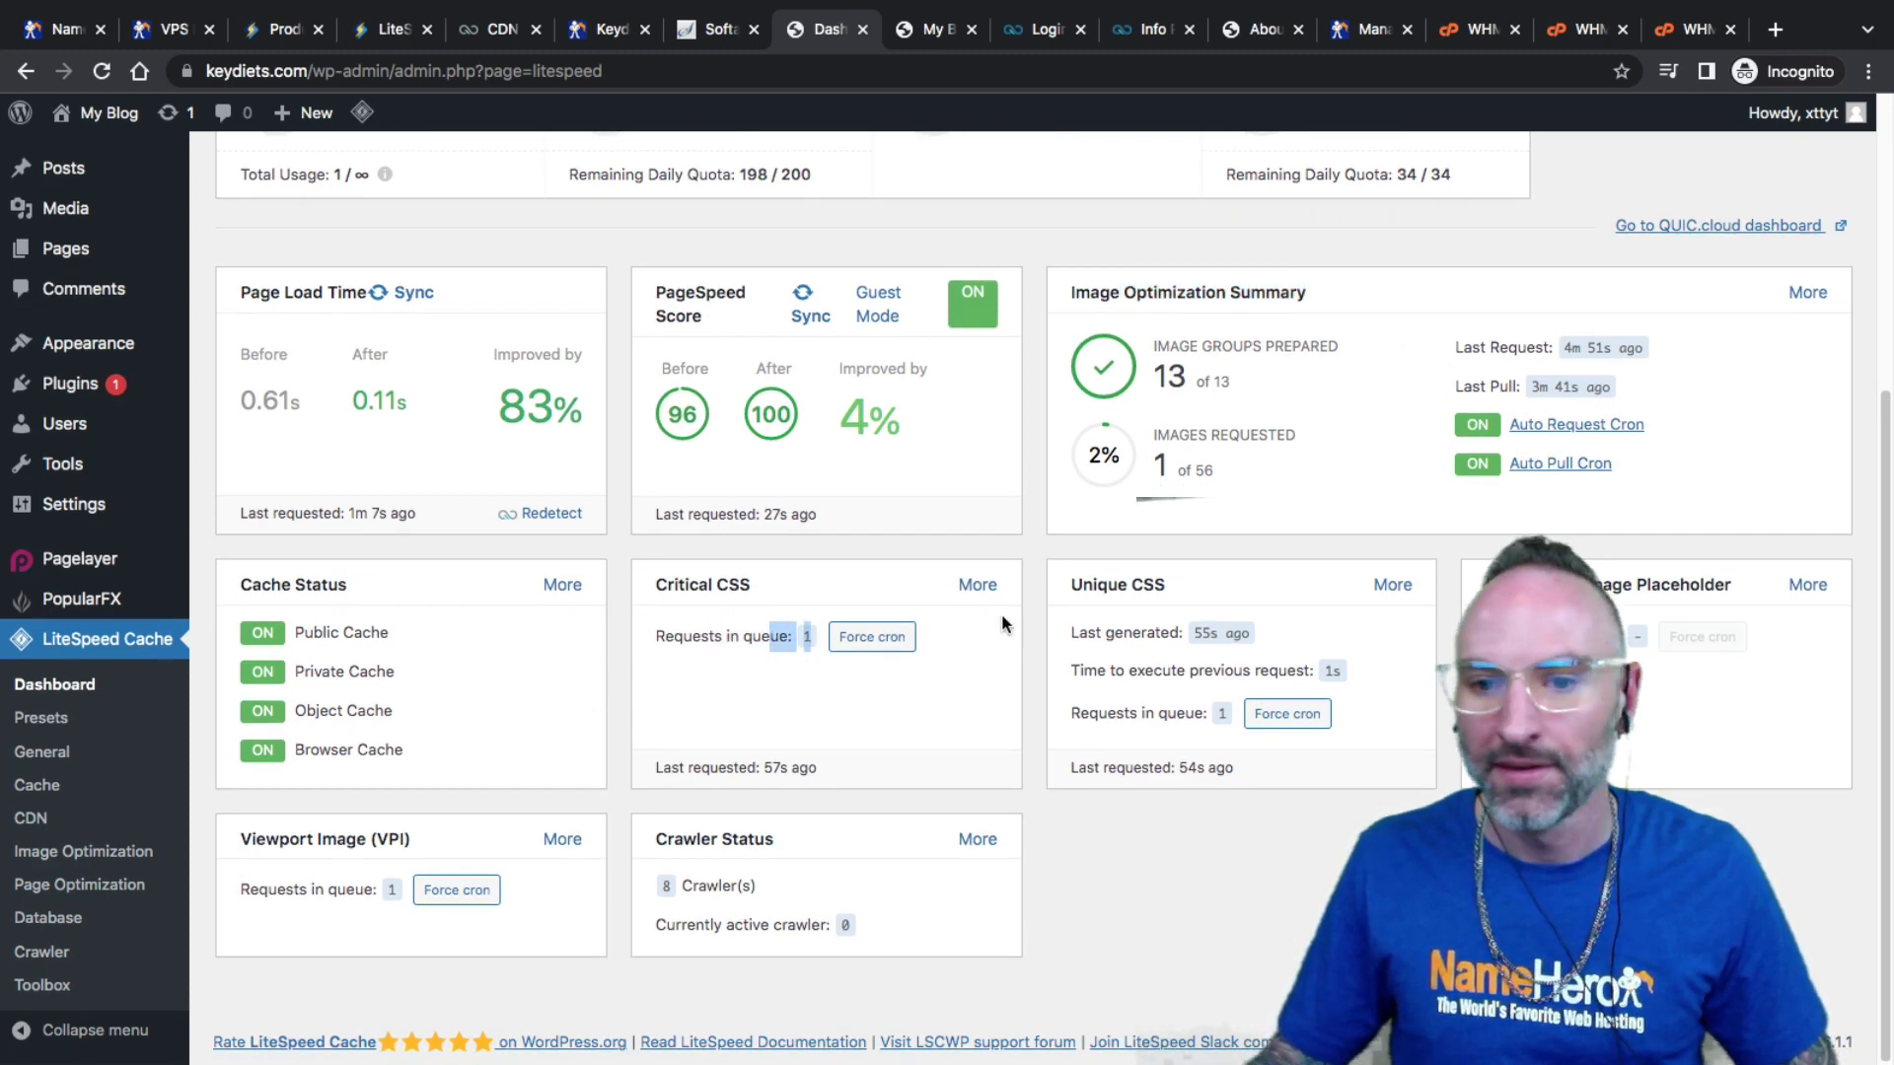
drag(1083, 585, 1118, 585)
click(1766, 569)
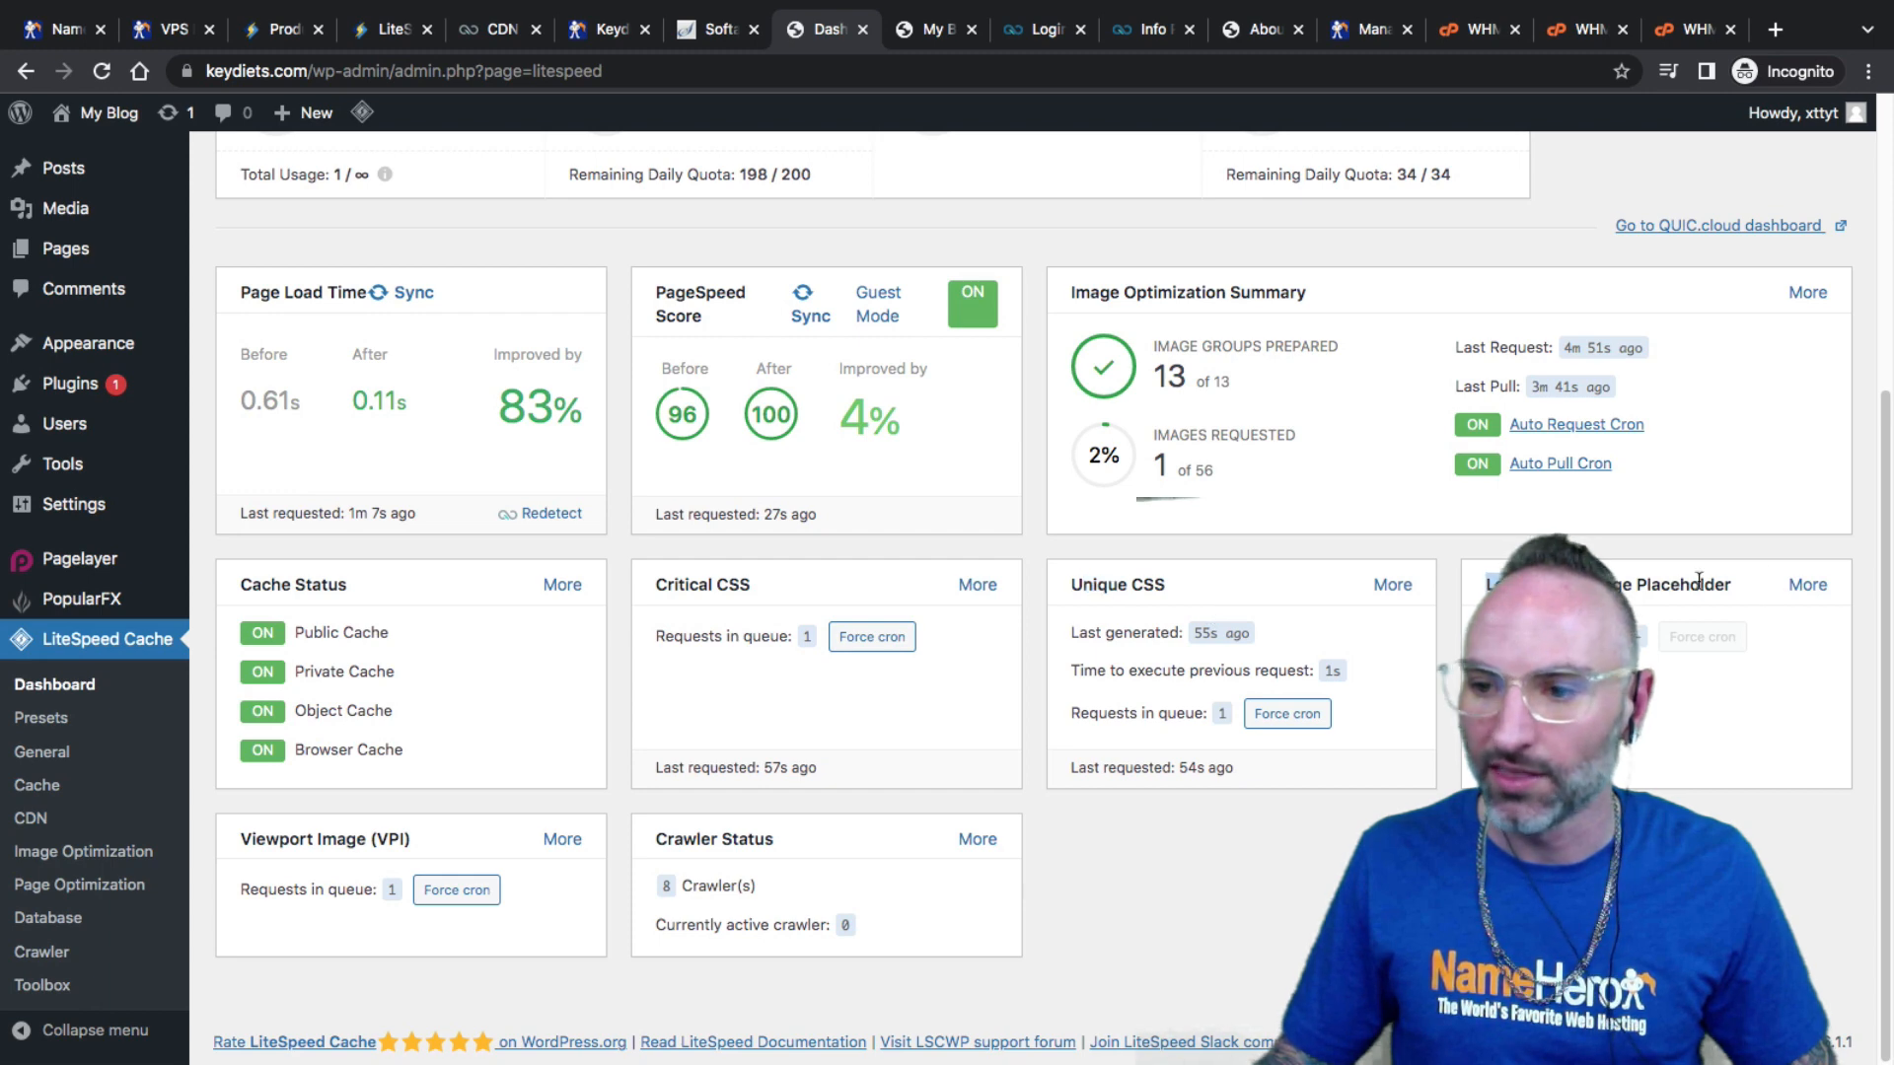
drag(1646, 585, 1607, 585)
click(1755, 589)
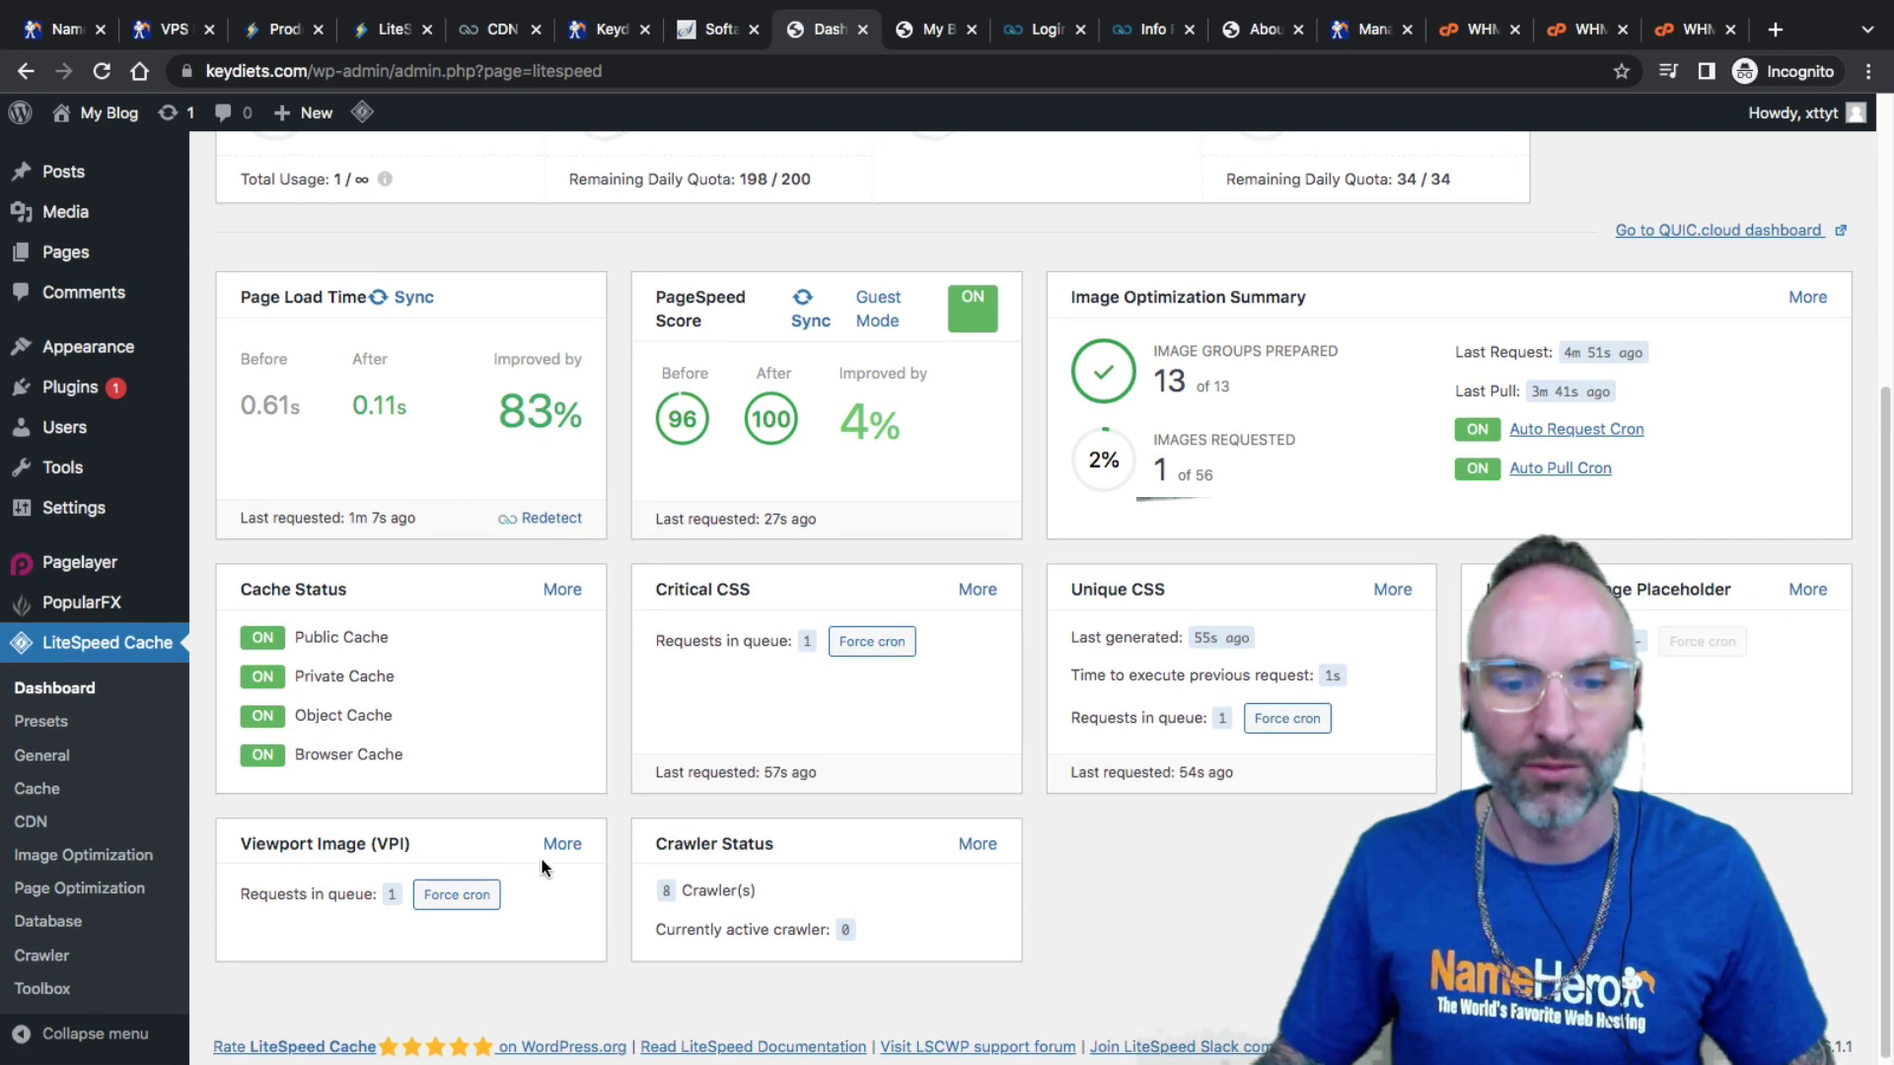
Open the LiteSpeed Cache configuration presets and look over the standard presets
scroll(602, 809, up, 5)
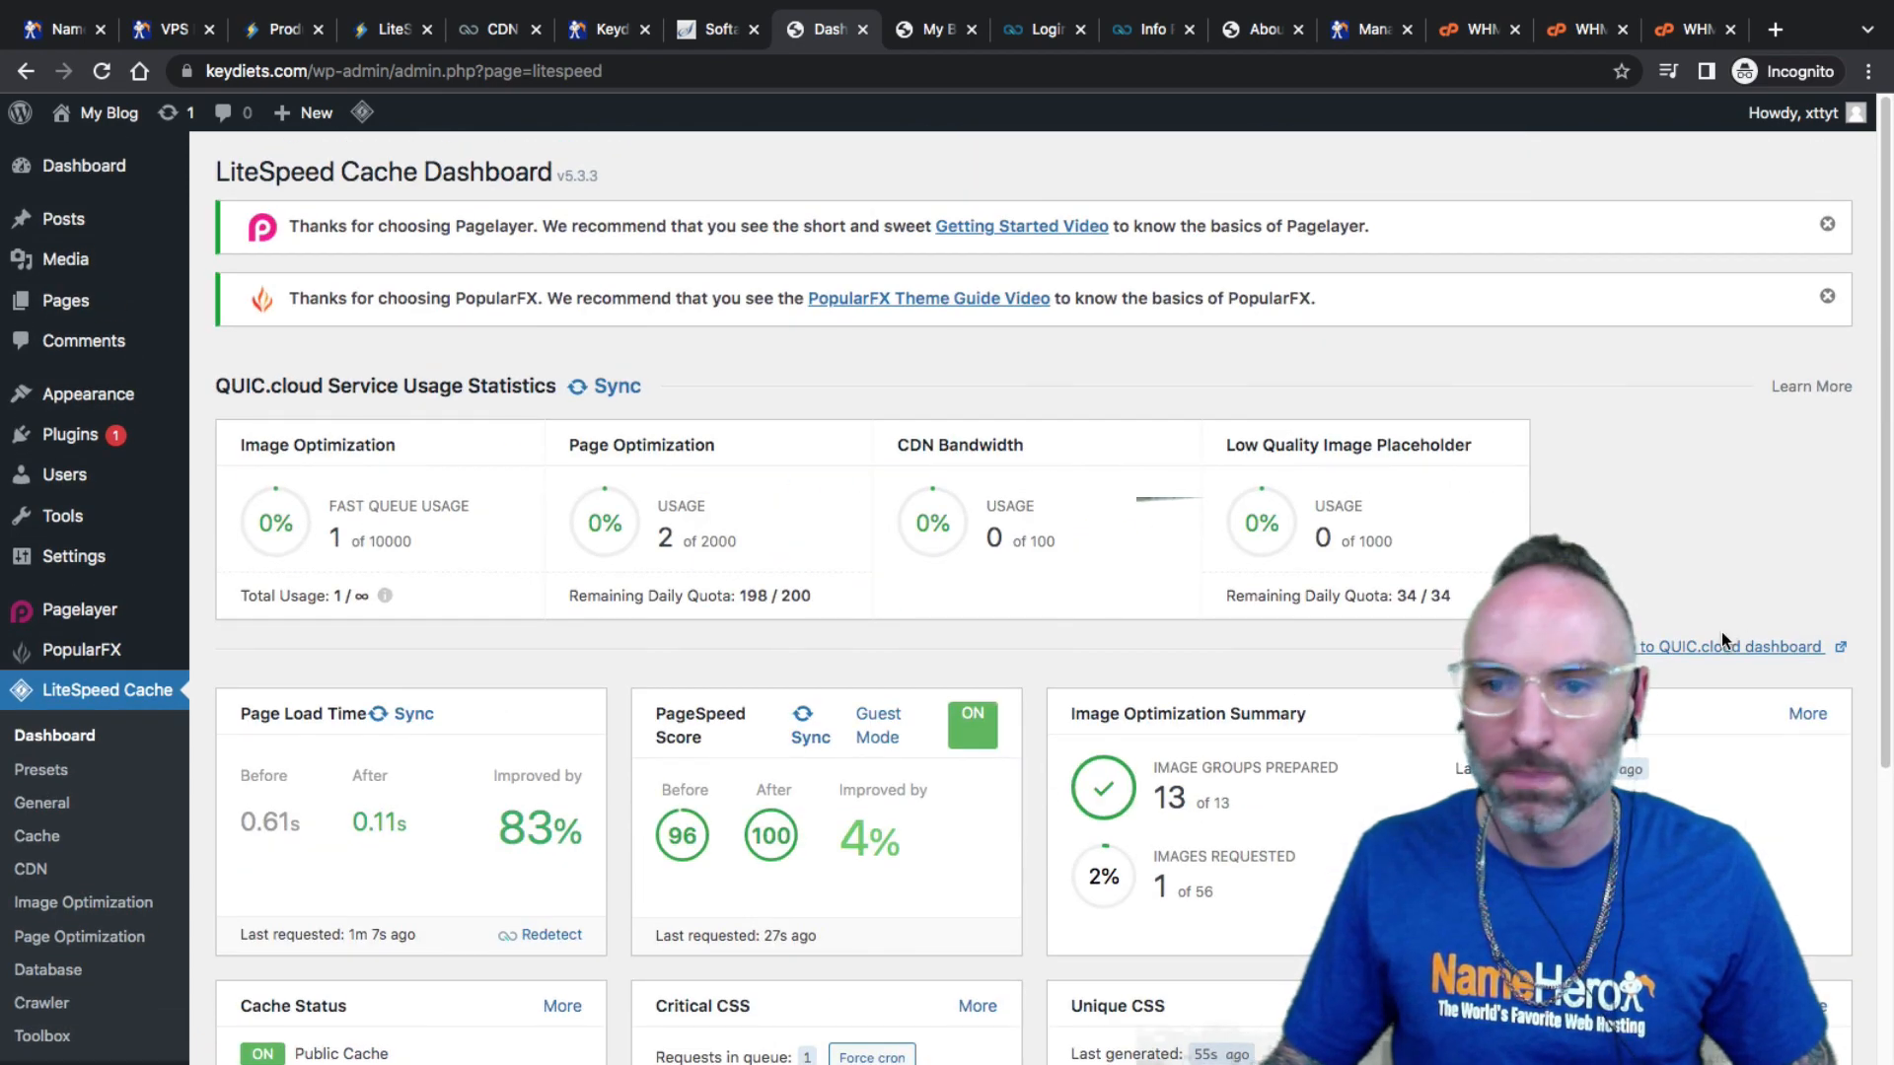
click(59, 771)
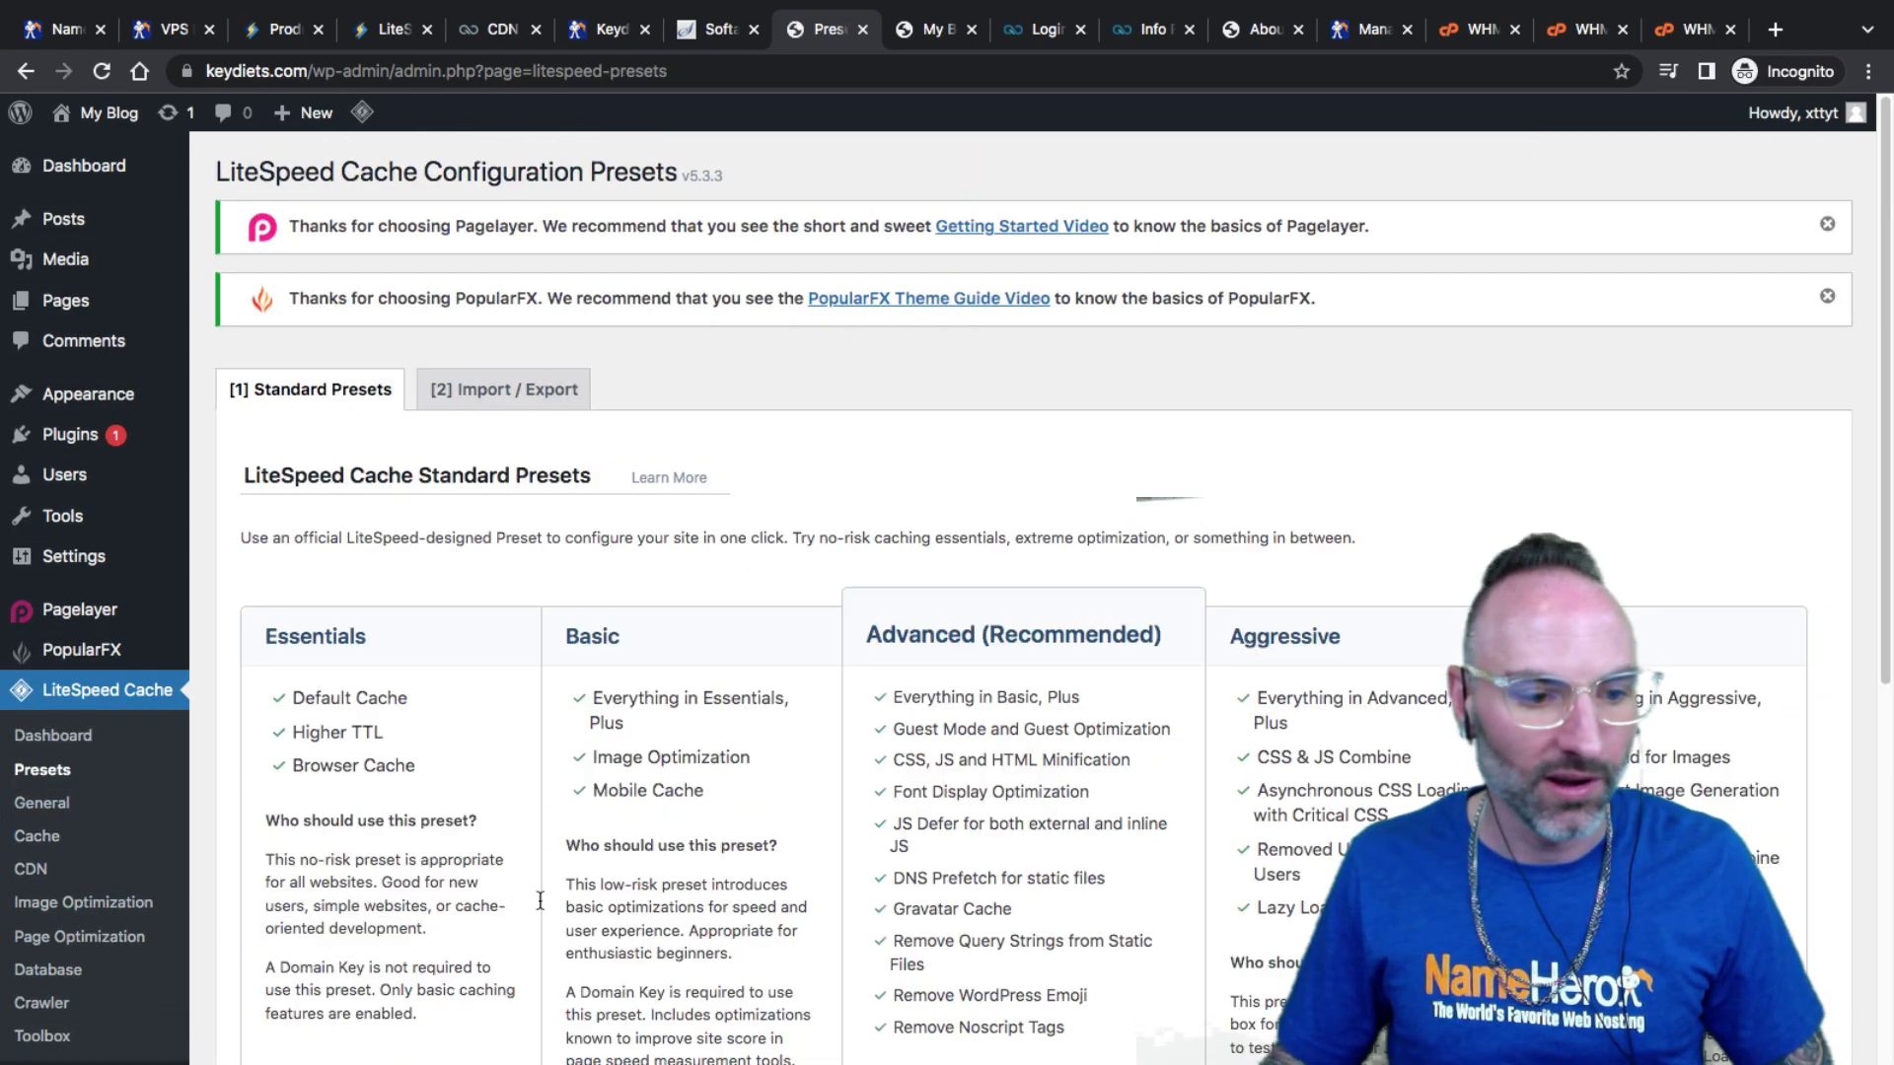
scroll(874, 695, down, 1)
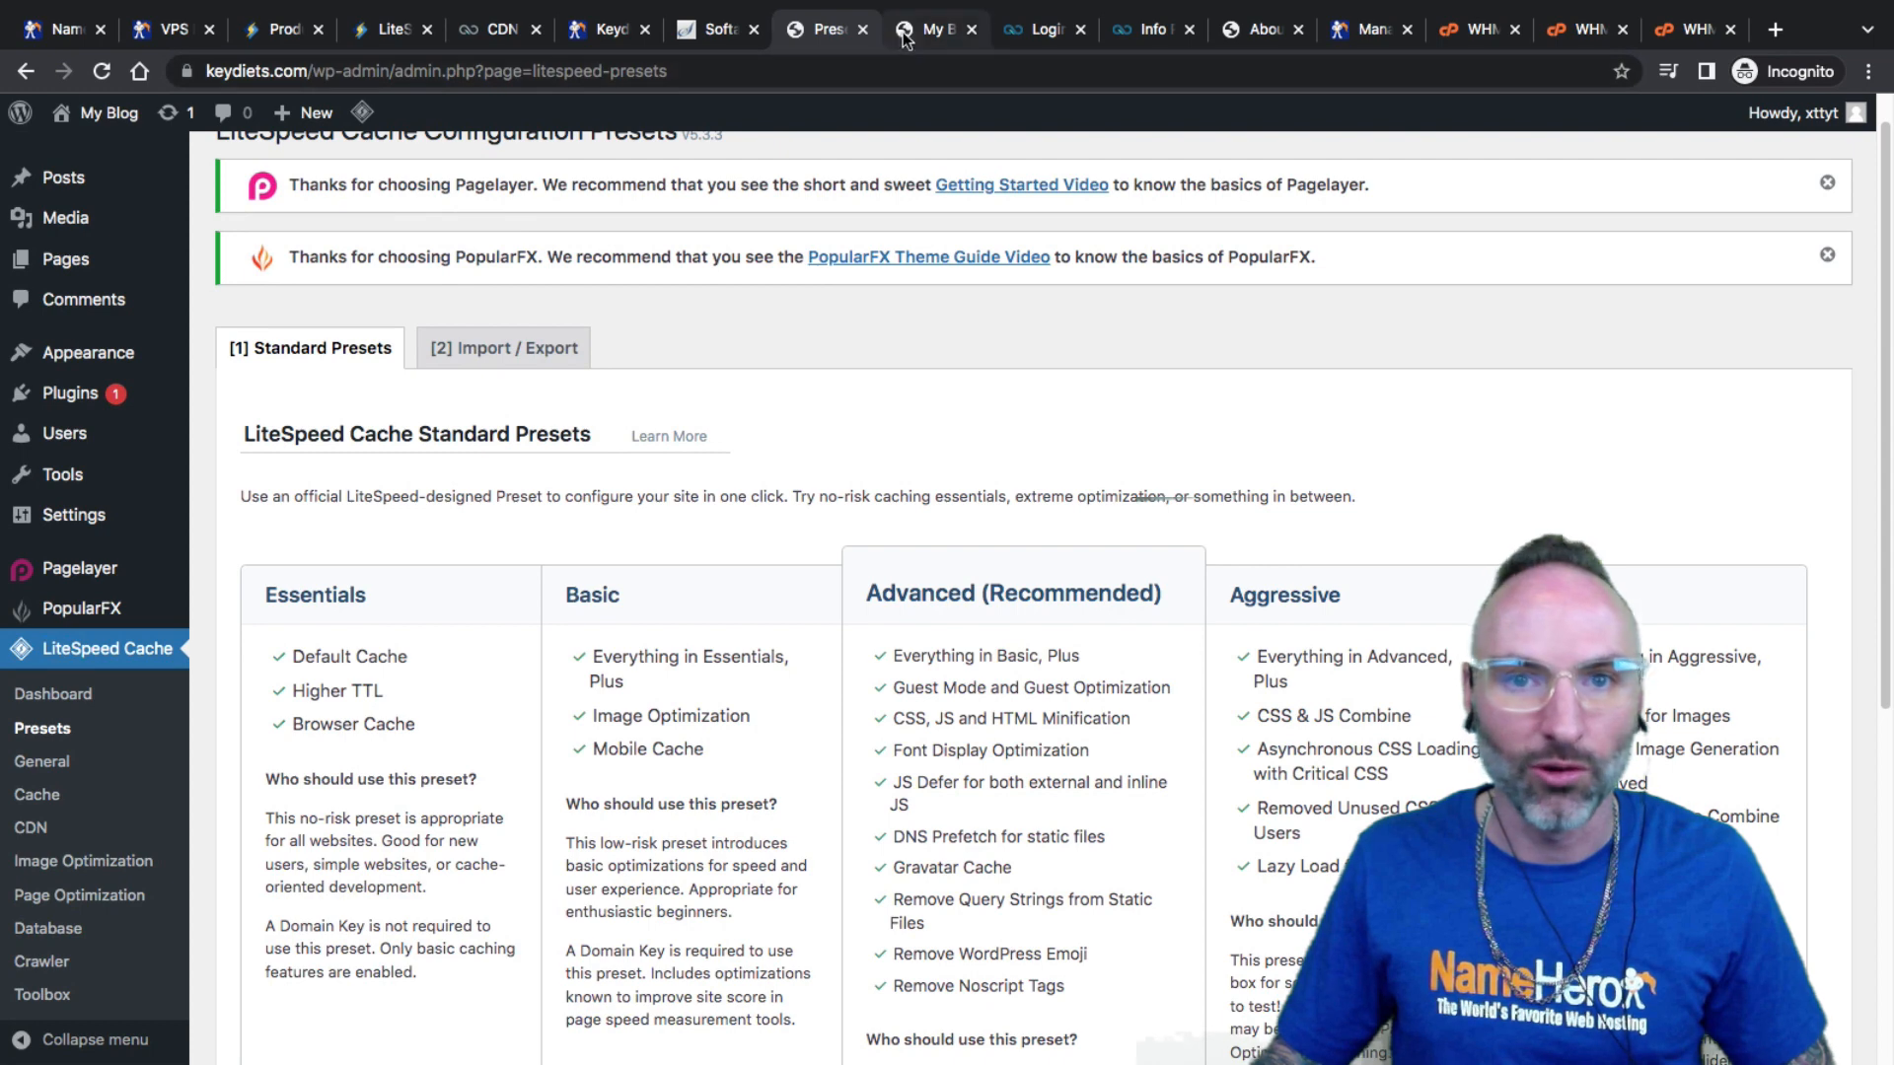
Switch to the live site and browse its Our Mission, About, Contact and Home pages to test loading speed
click(932, 29)
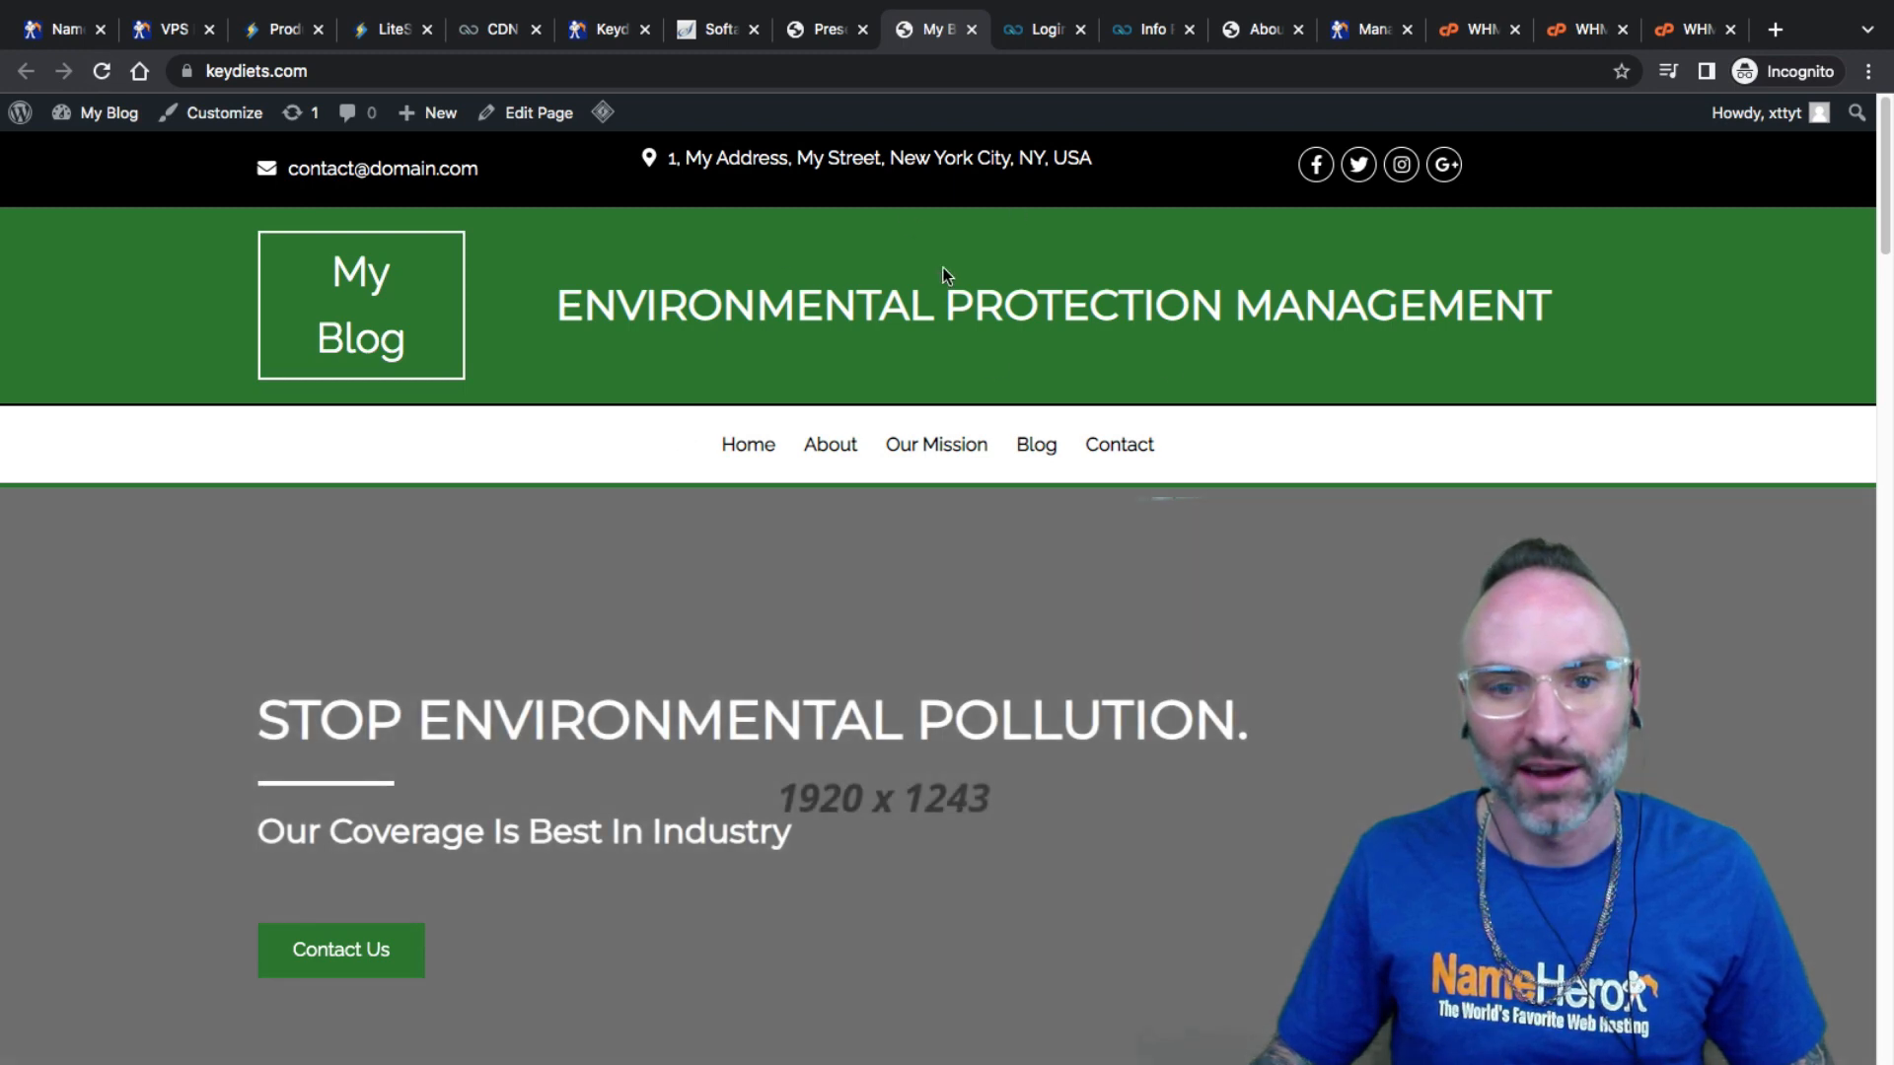
click(925, 443)
click(831, 449)
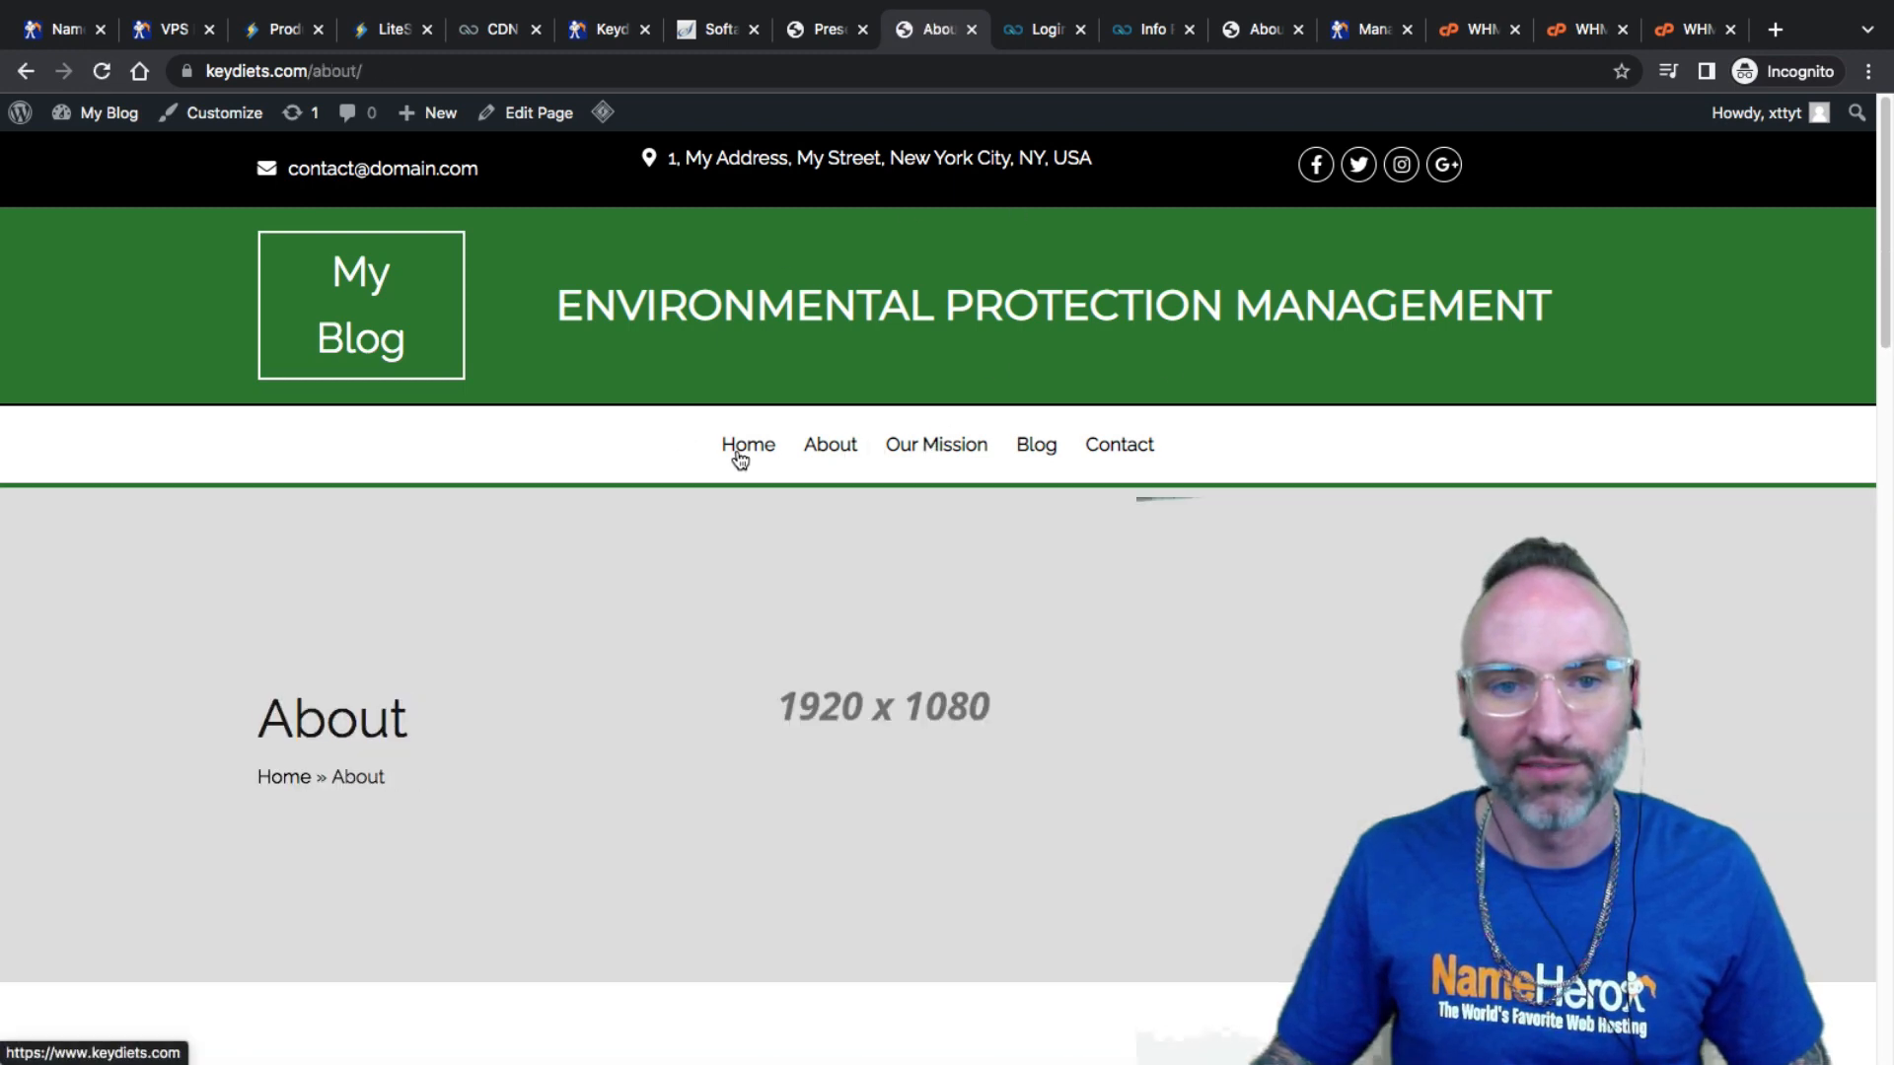
click(745, 449)
click(1111, 448)
click(752, 451)
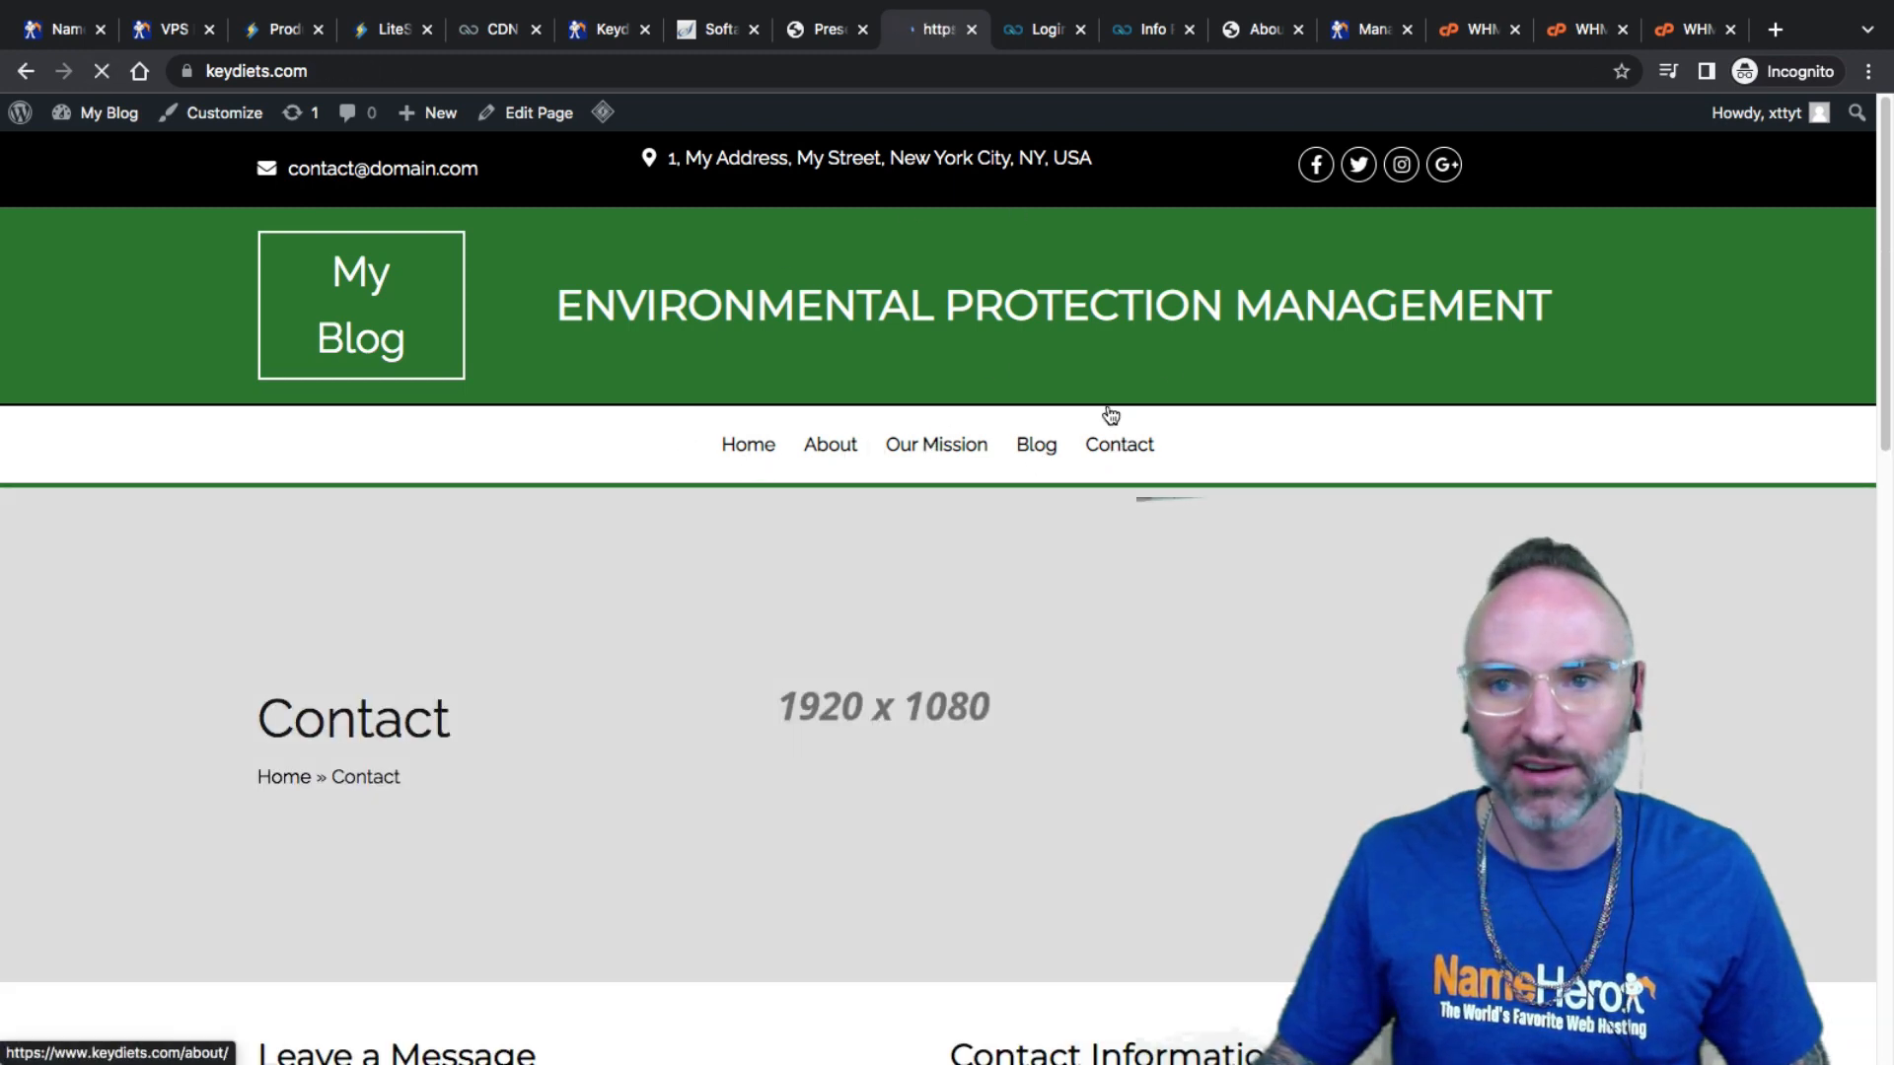
Check the homepage down to its footer, trying the Contact Us button and the PopularFX Theme and My Blog links
scroll(444, 773, down, 1)
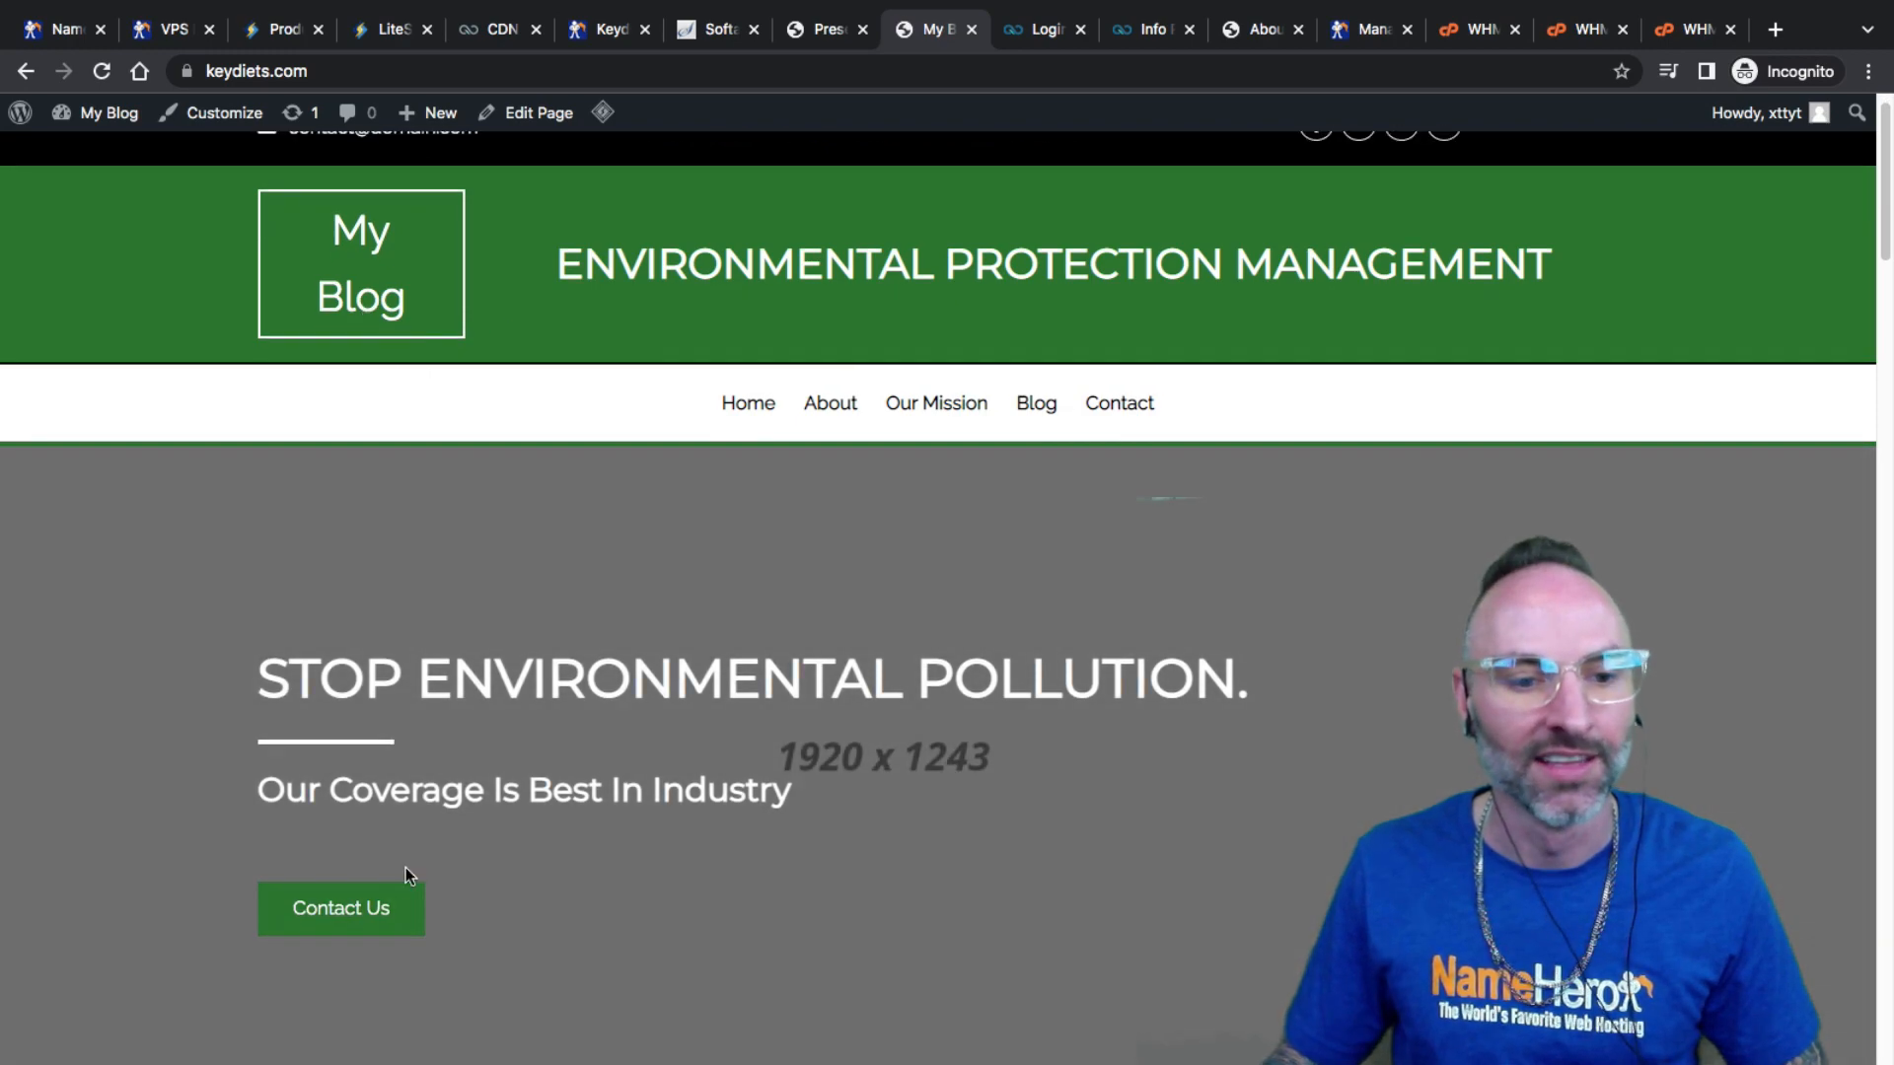
click(410, 902)
scroll(769, 612, down, 15)
scroll(769, 612, down, 10)
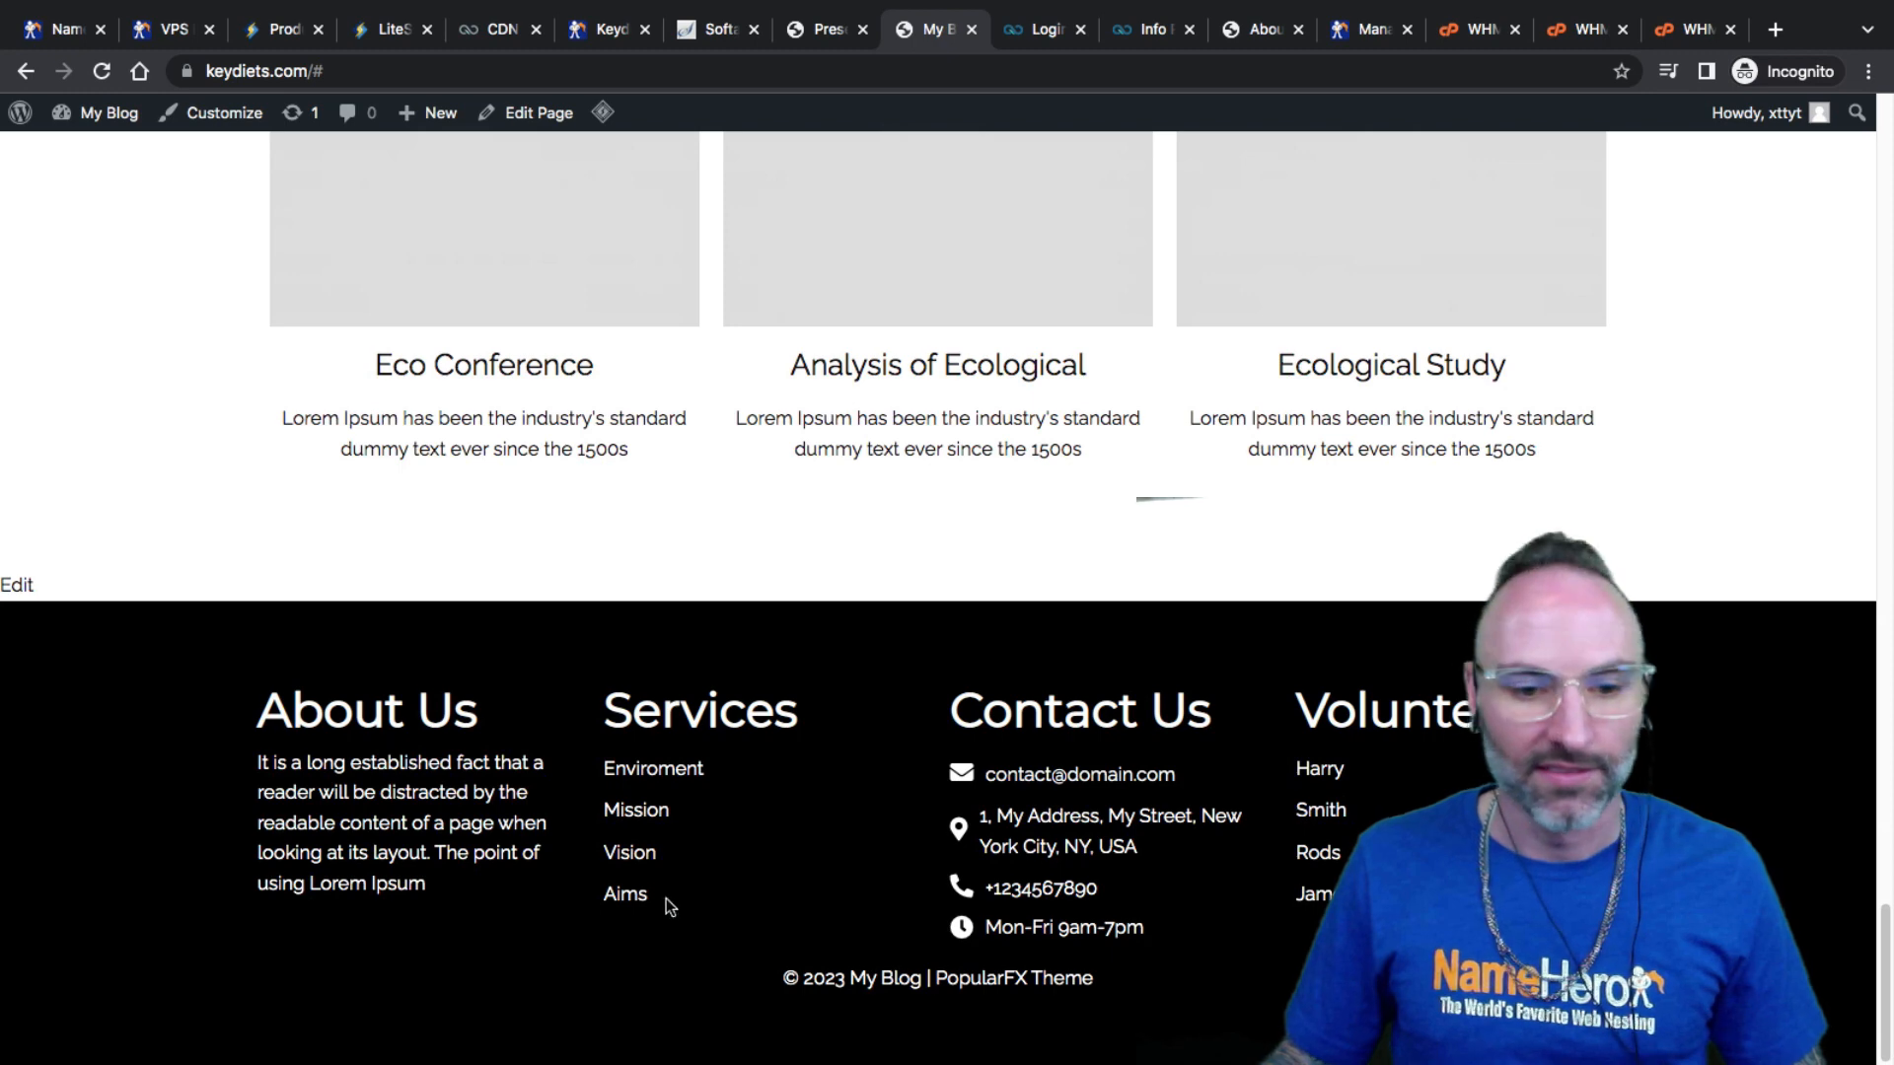
click(959, 977)
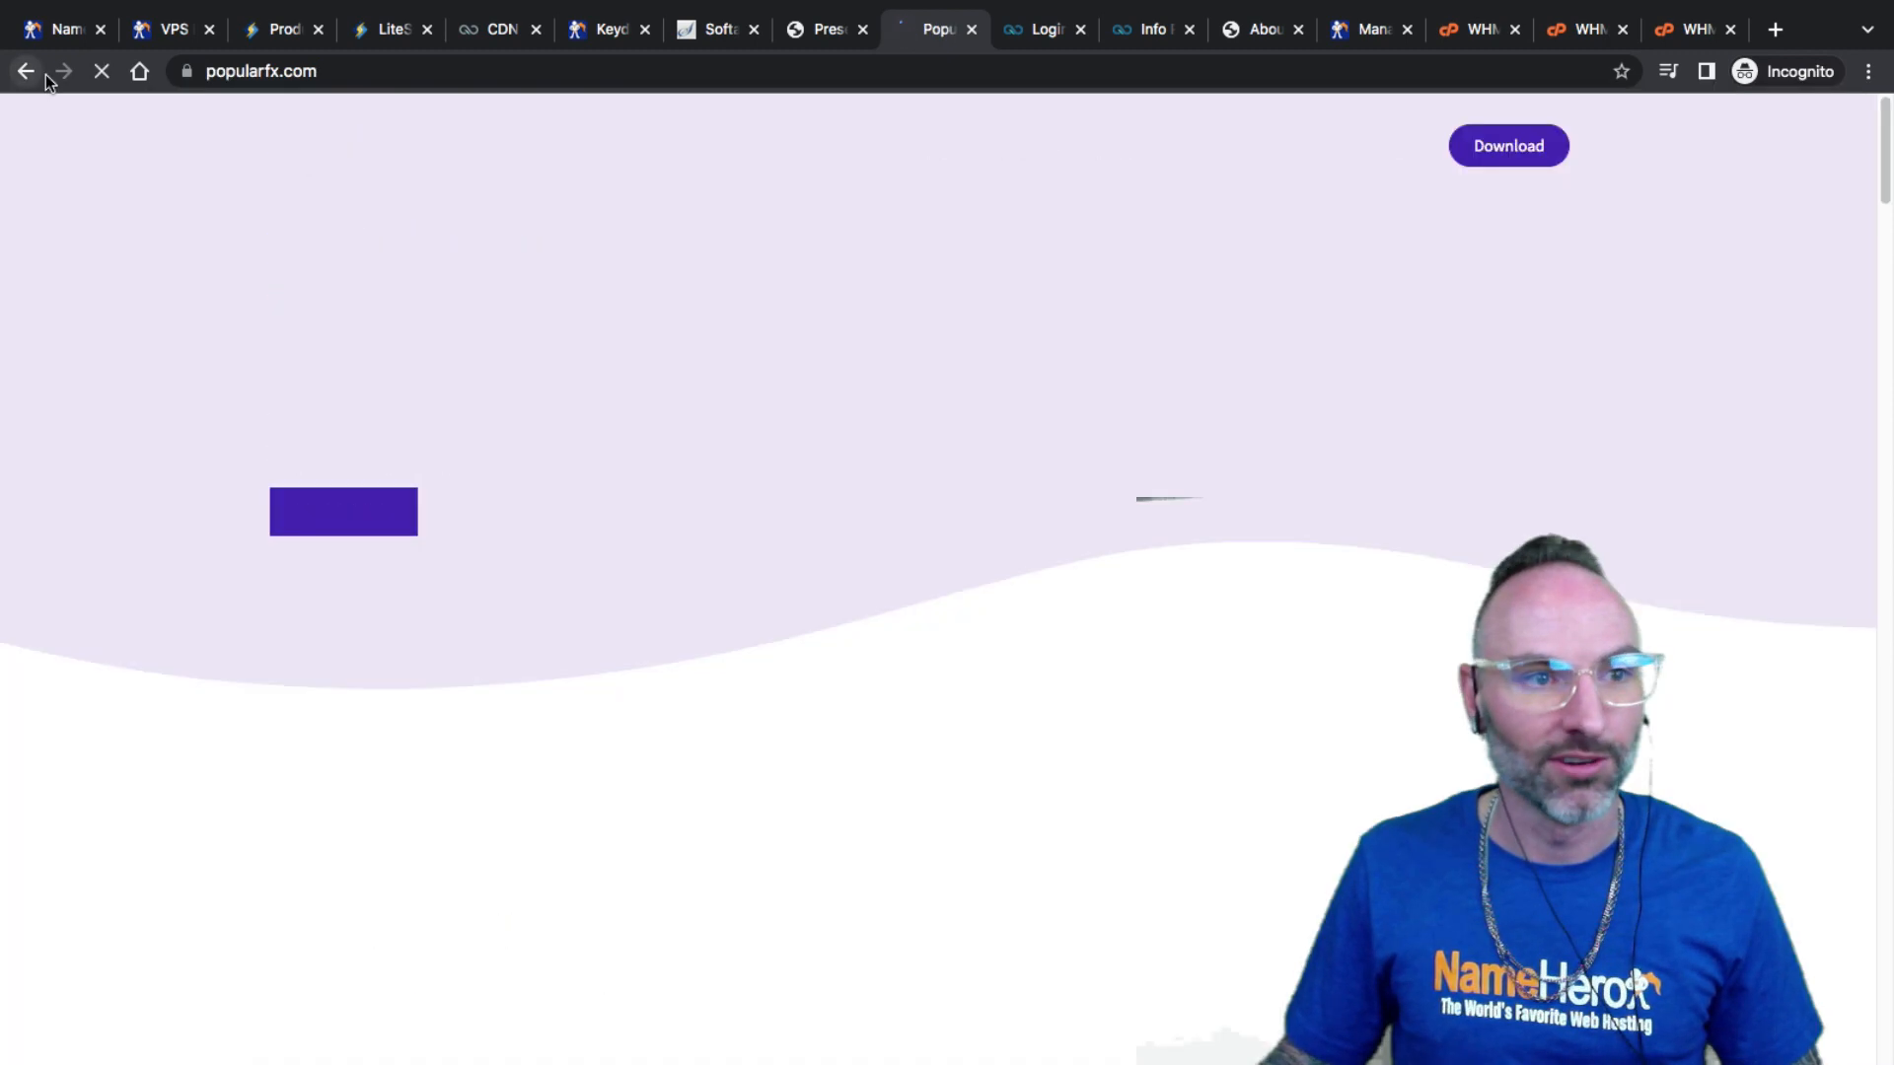
click(33, 76)
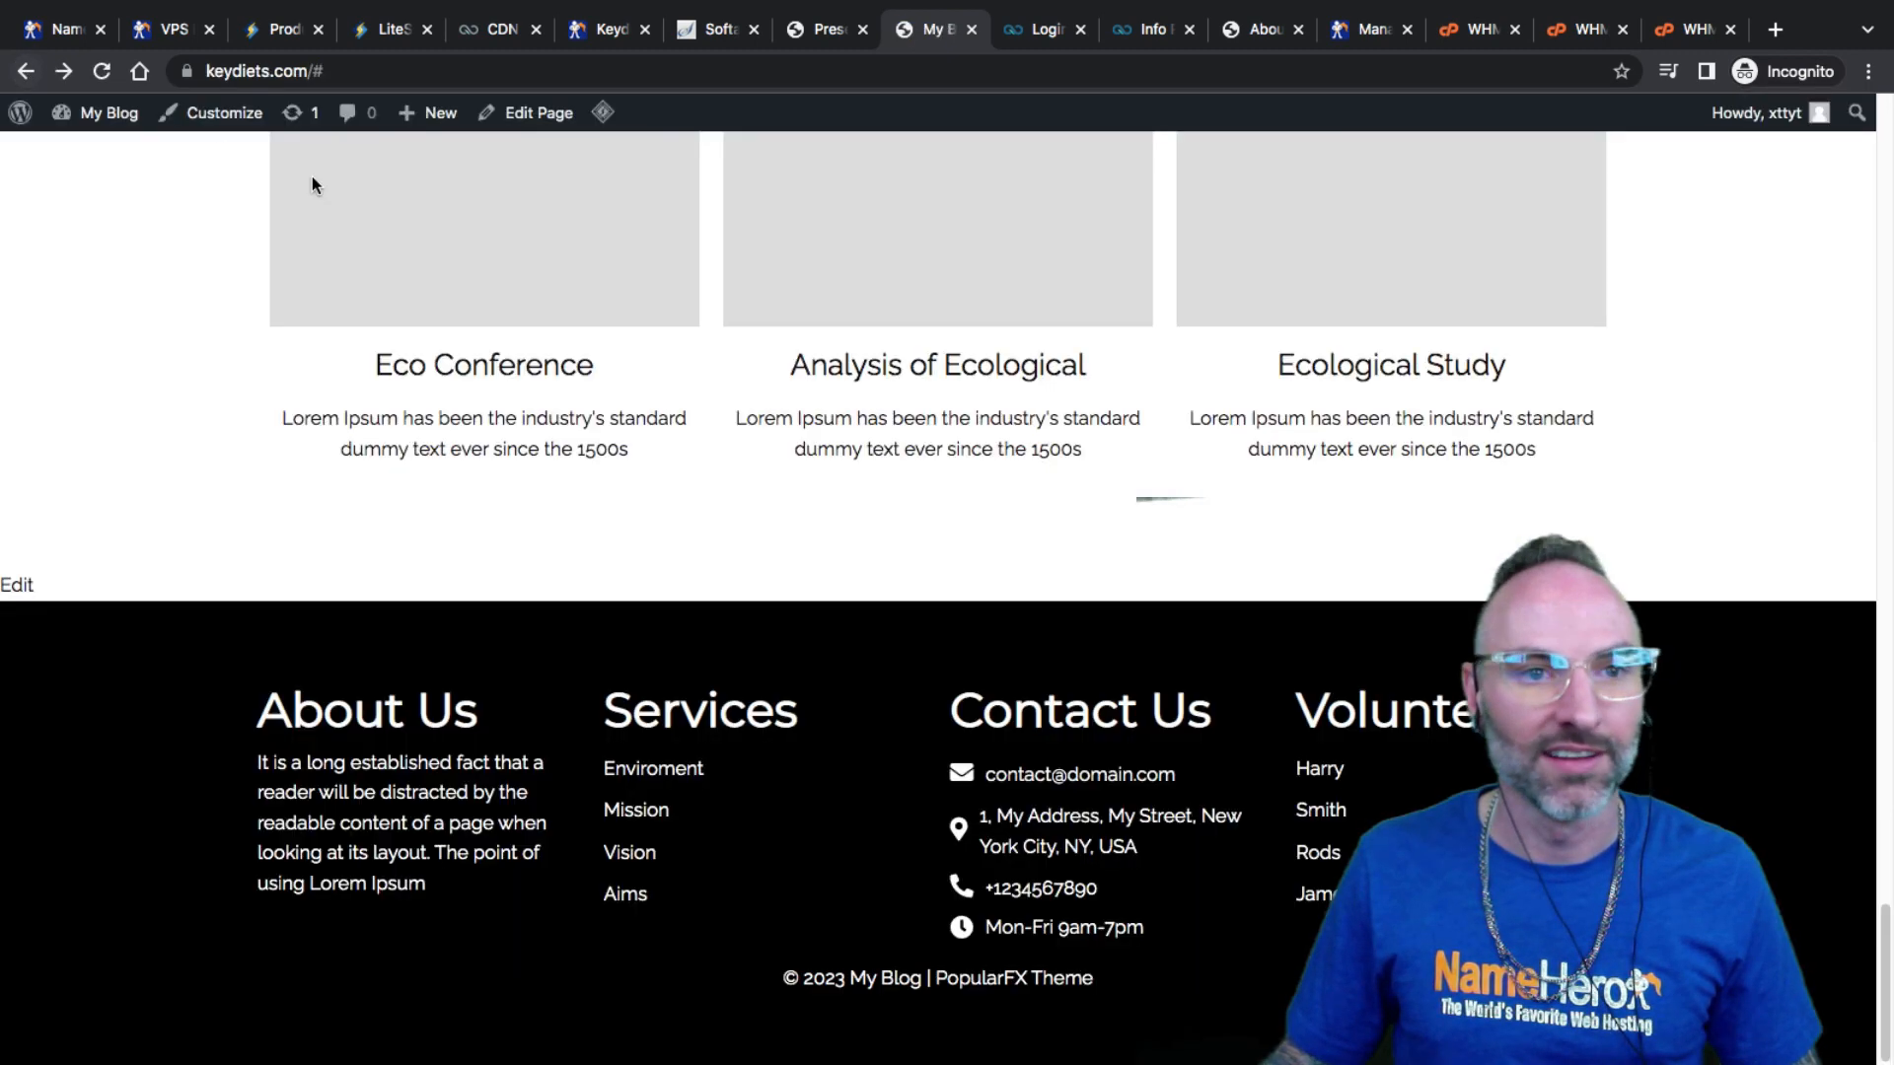
click(883, 979)
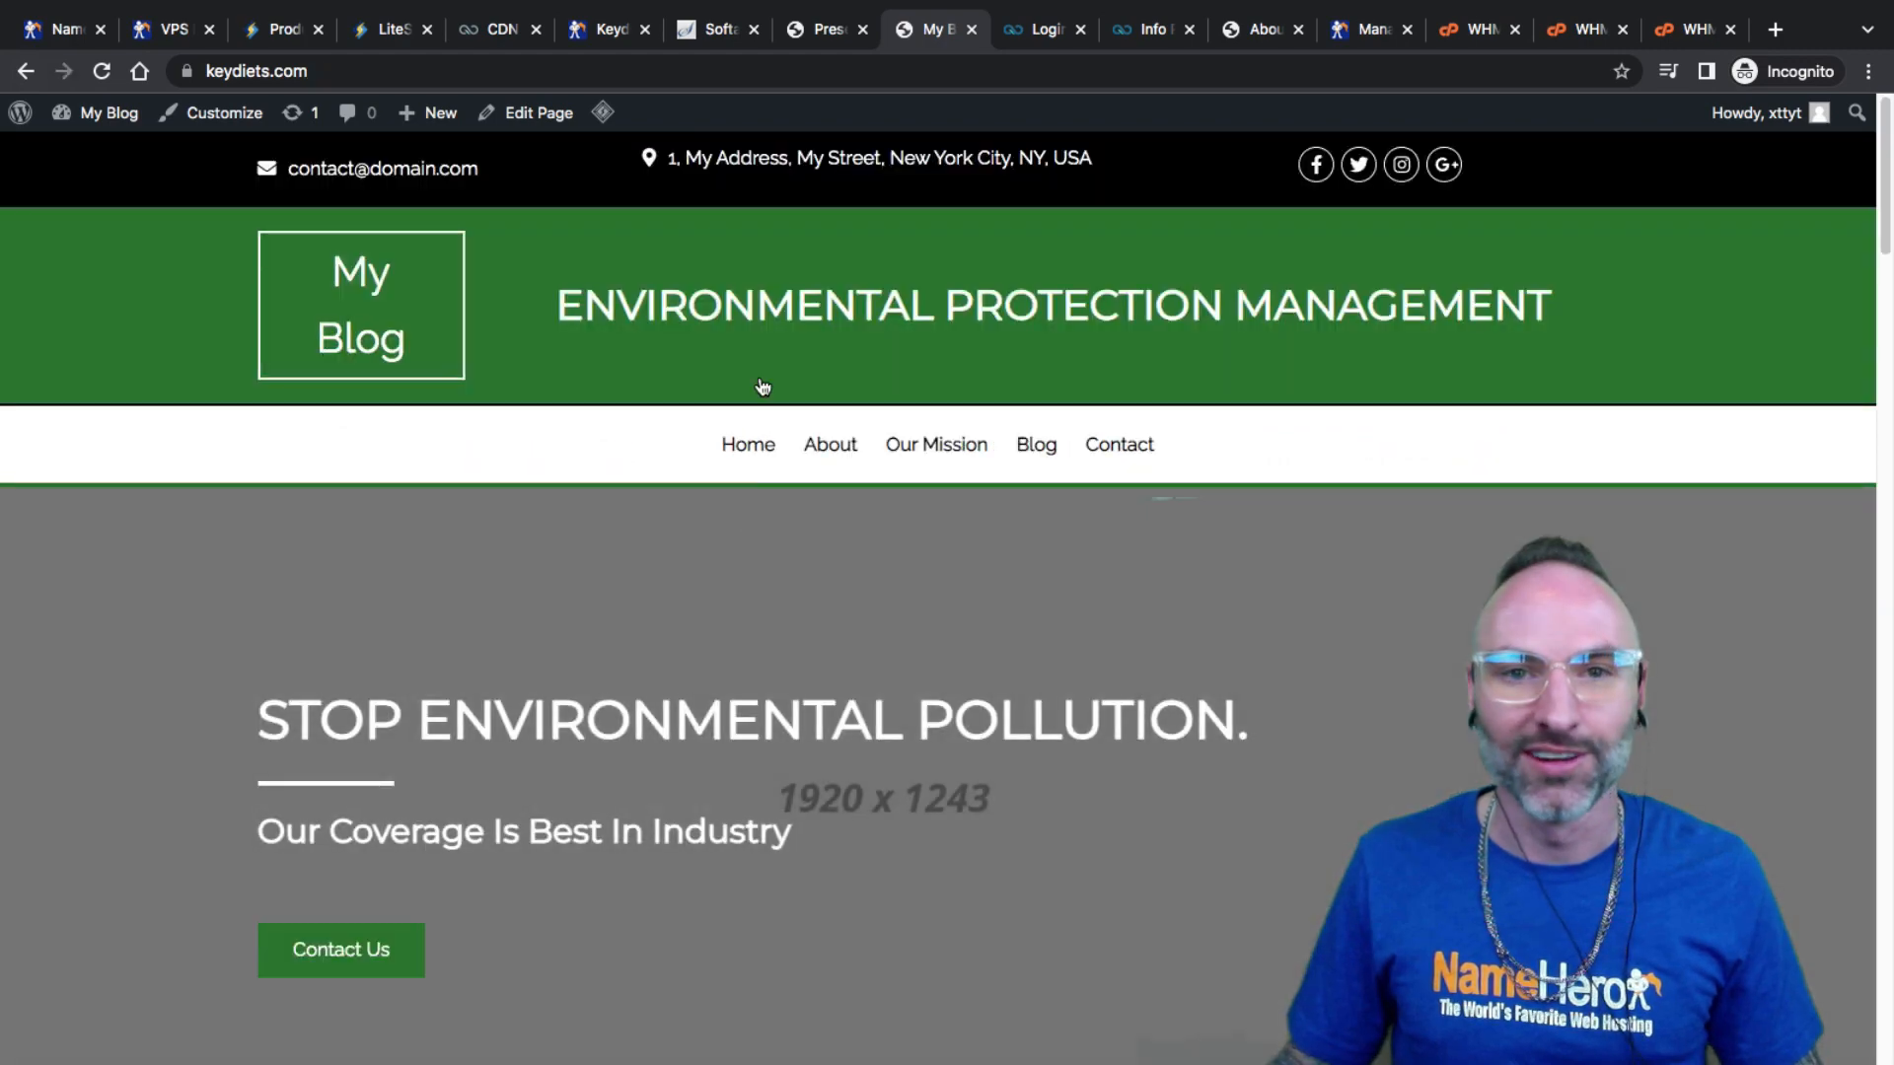
Return to the LiteSpeed Cache presets page and compare the Essentials, Basic, Advanced and Aggressive presets
click(820, 37)
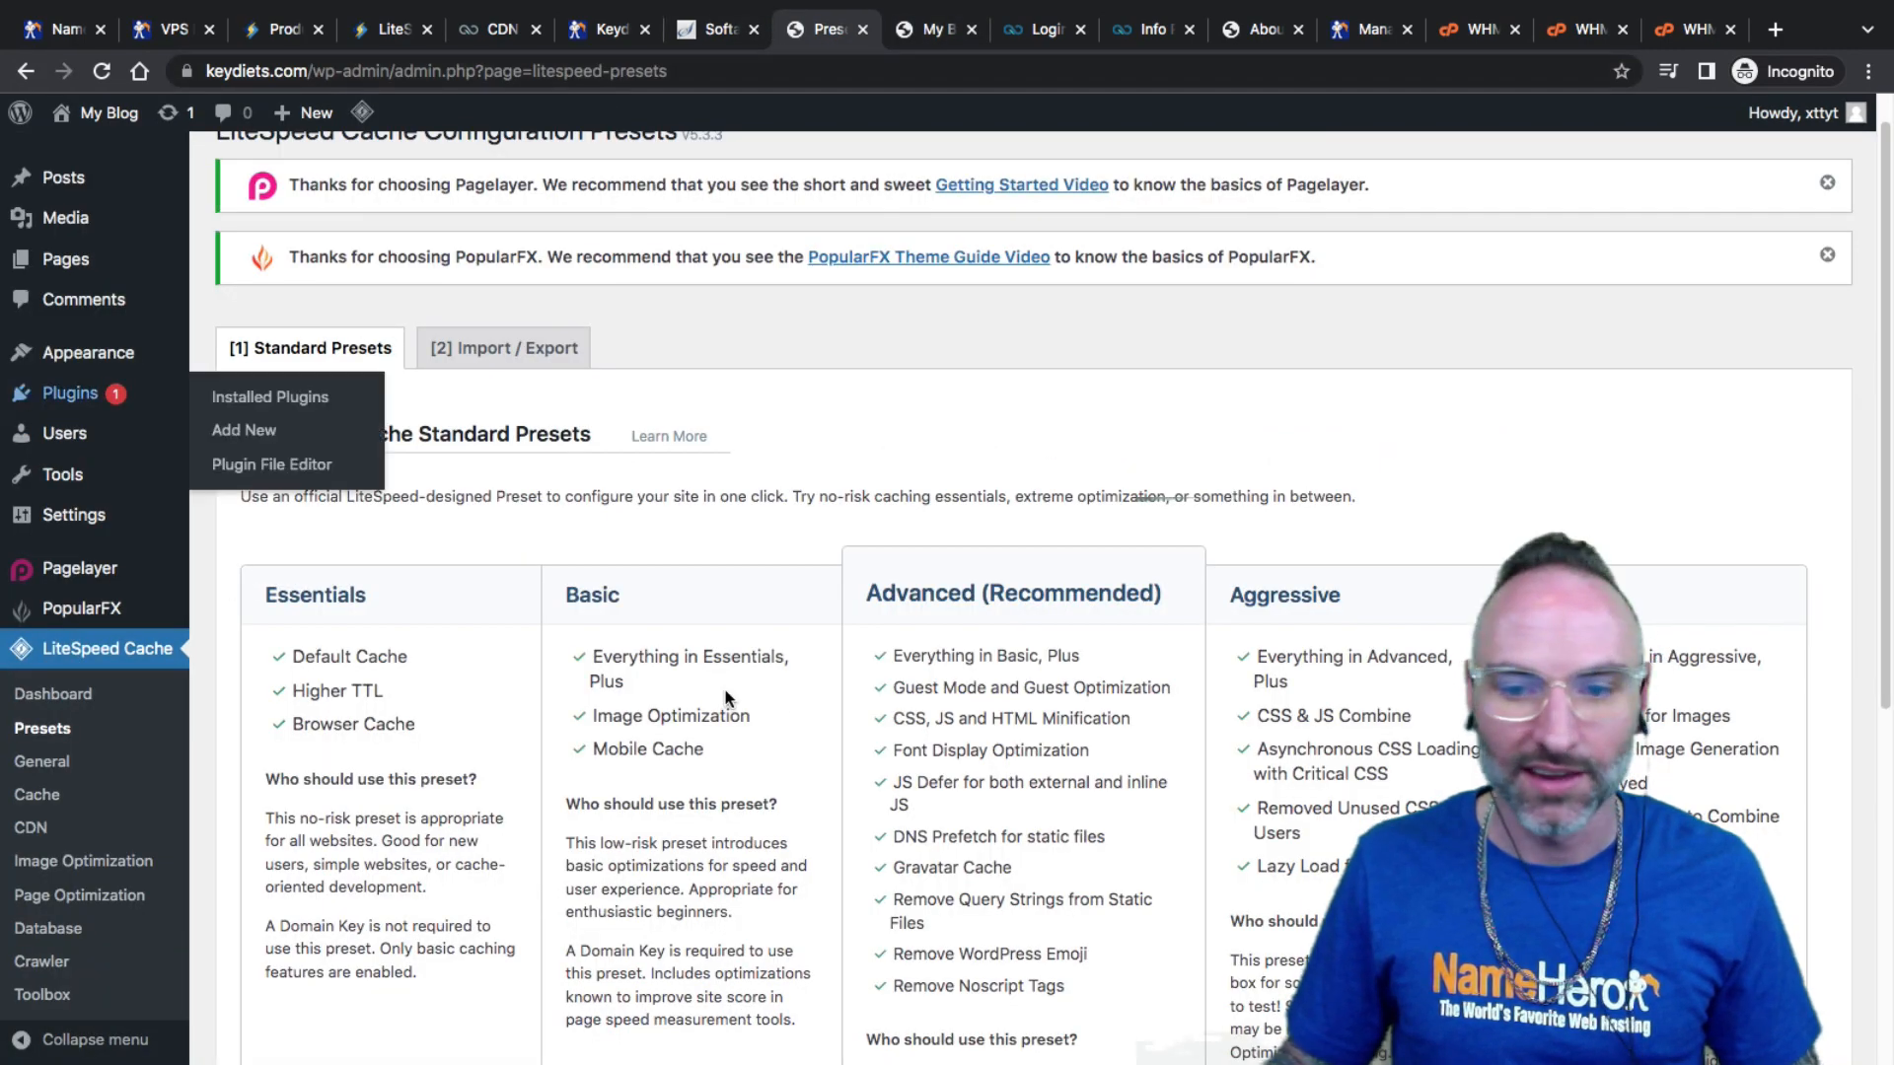
scroll(831, 638, down, 6)
scroll(832, 638, up, 7)
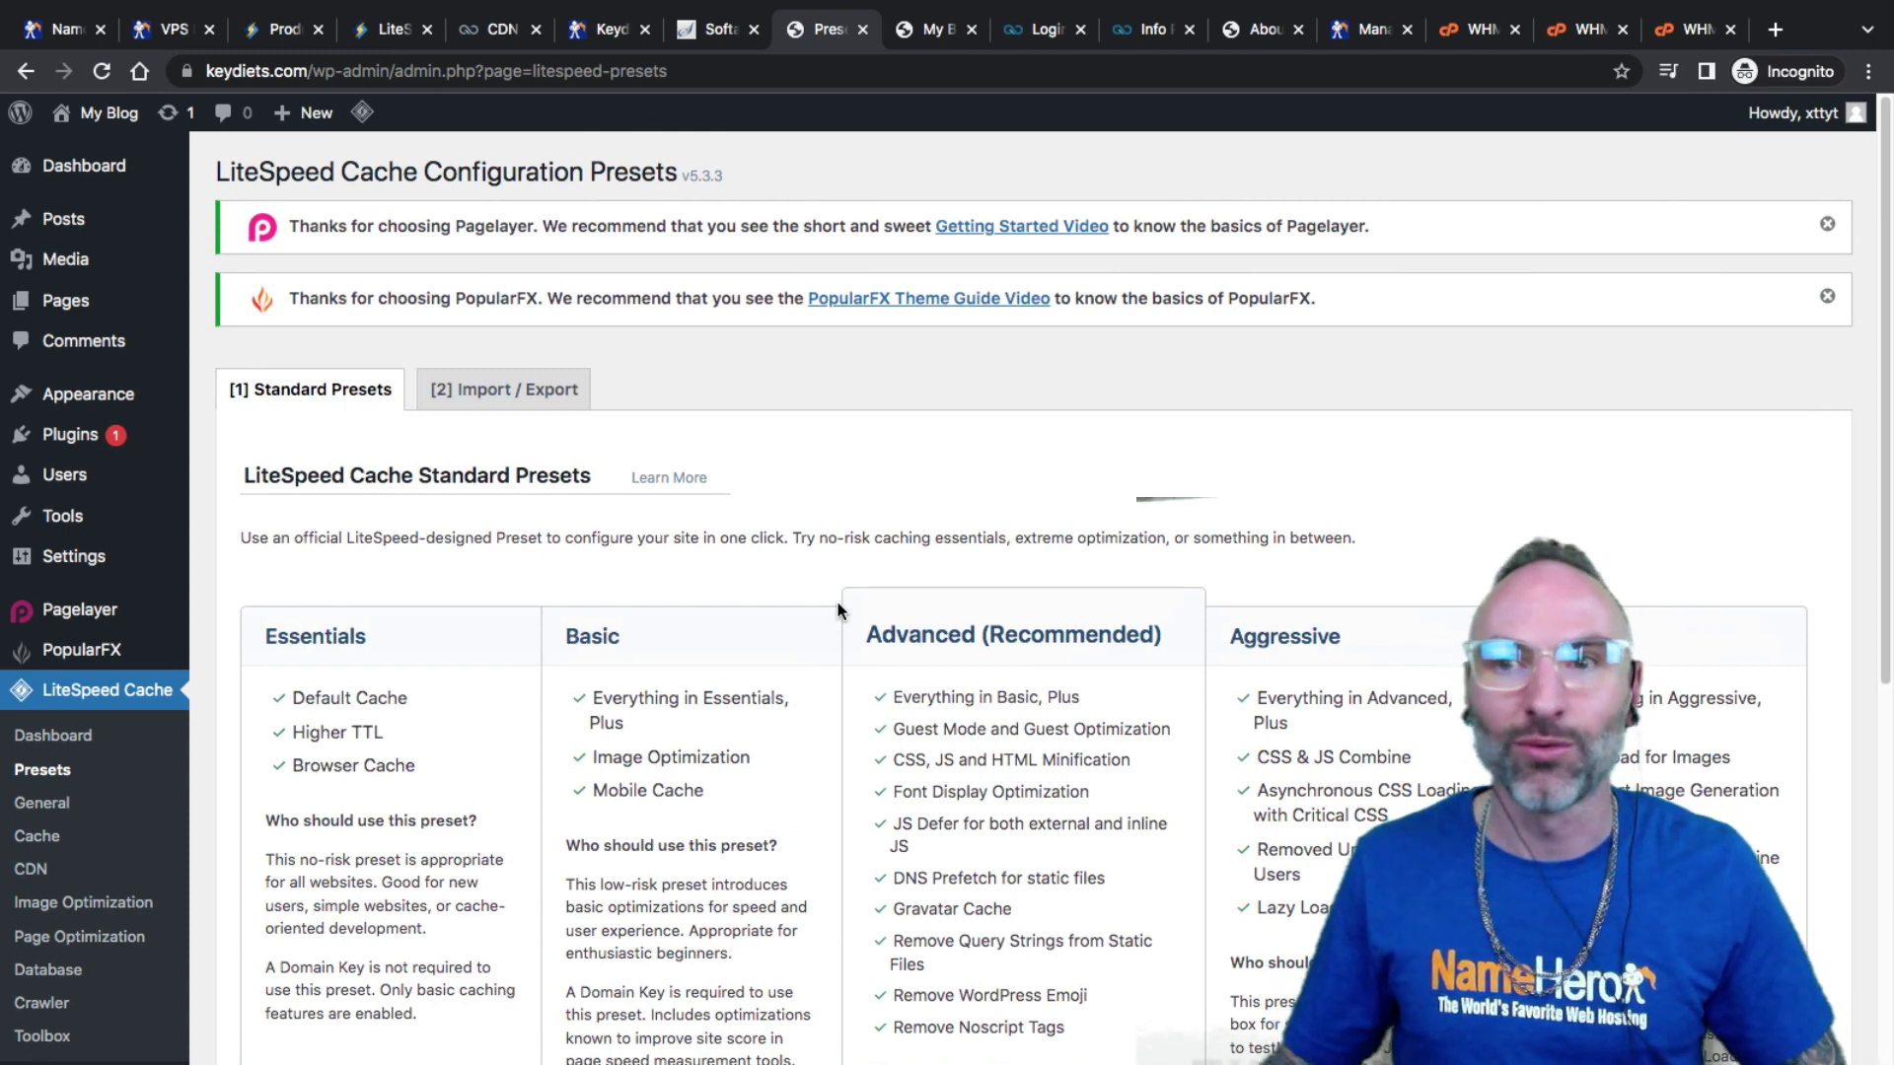
Open the LiteSpeed Cache CDN settings, turn QUIC.cloud CDN on, leave Use CDN Mapping off and save the changes
click(99, 869)
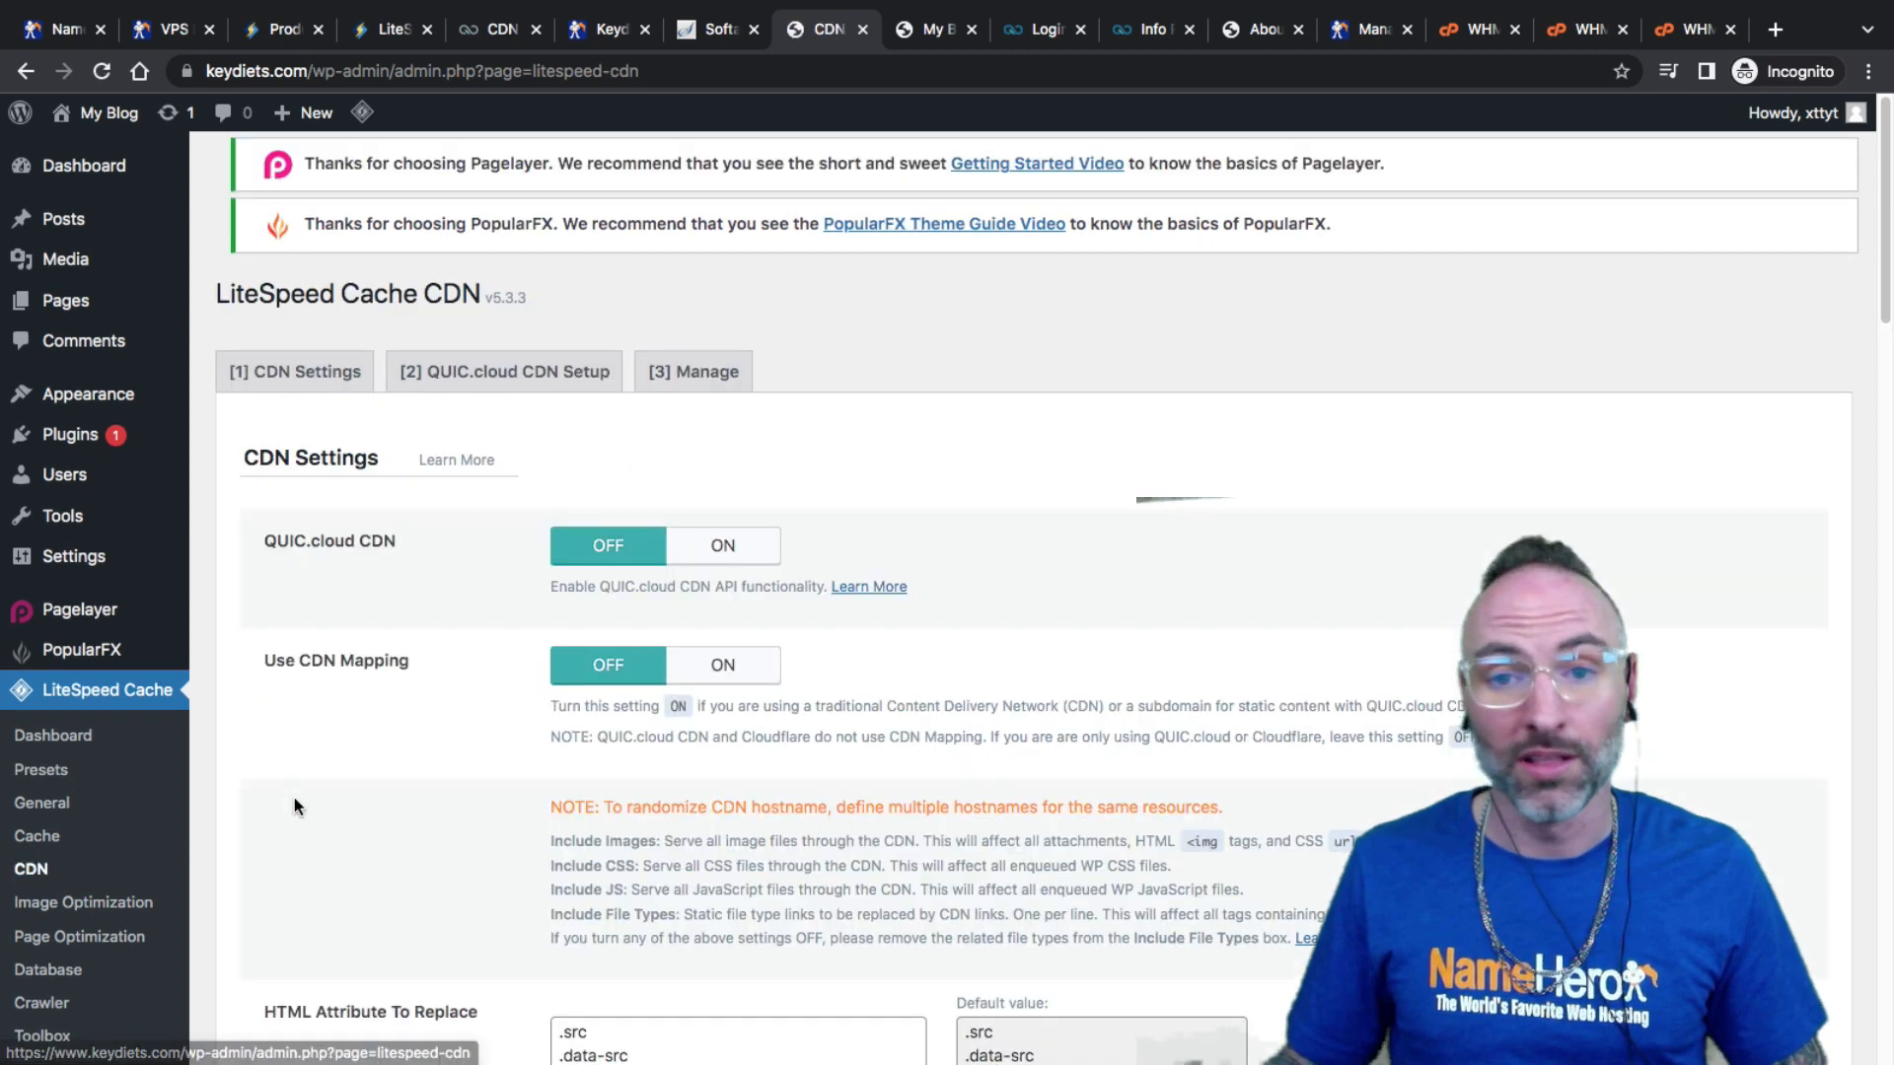
click(727, 560)
scroll(743, 612, down, 2)
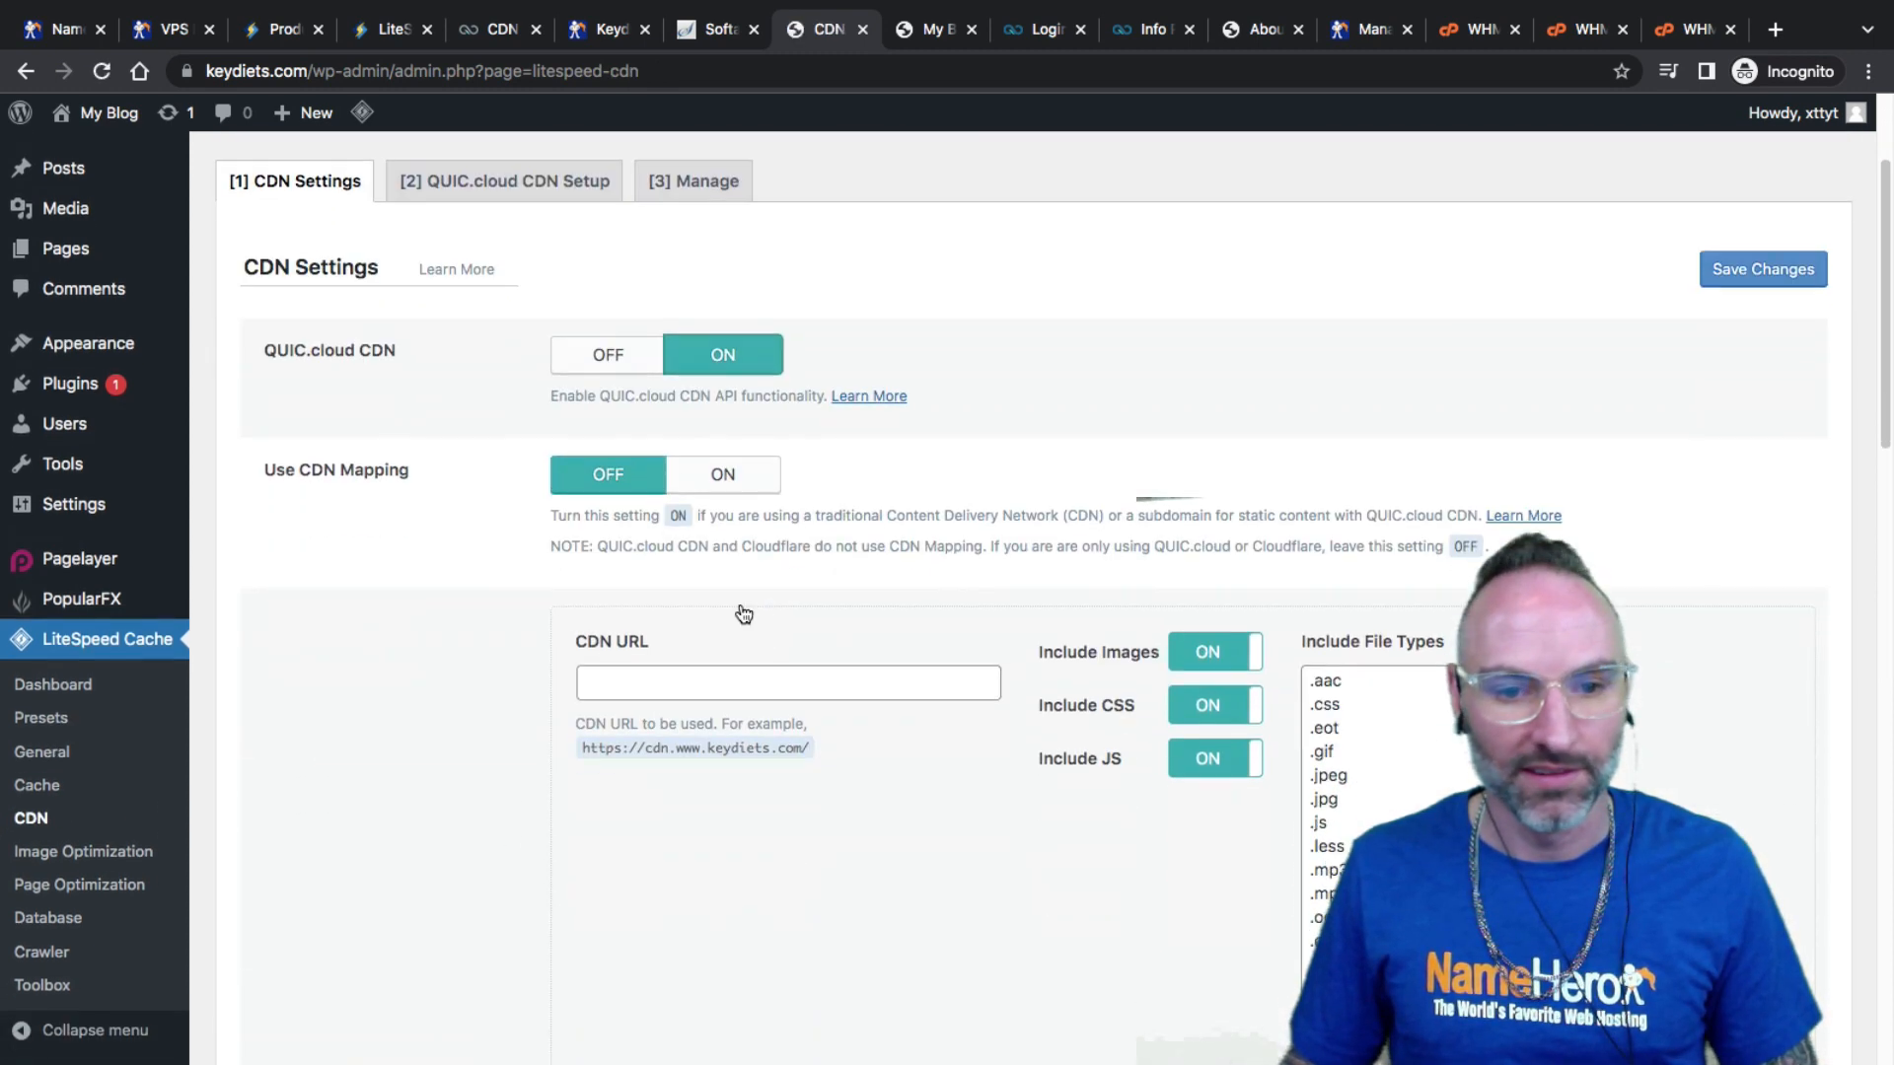
click(712, 492)
scroll(779, 371, down, 2)
click(616, 286)
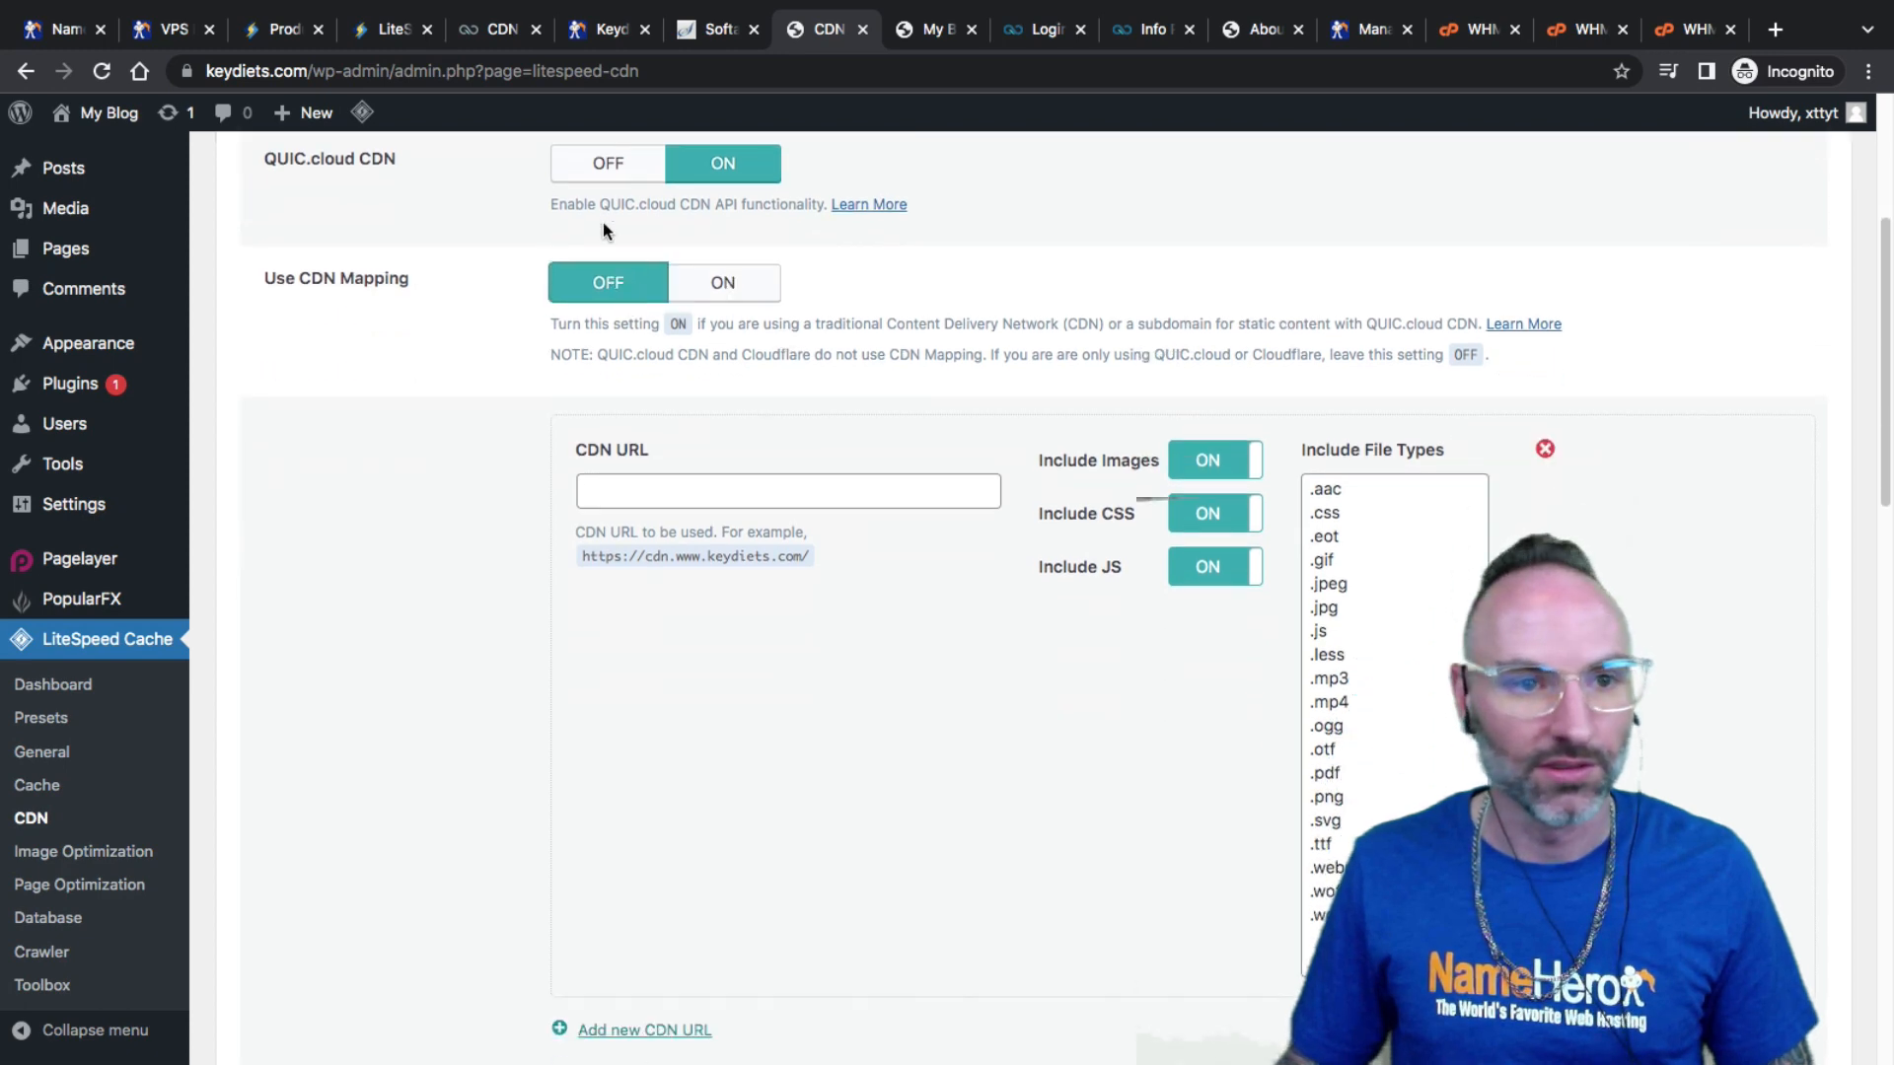
scroll(663, 685, up, 3)
scroll(662, 684, down, 20)
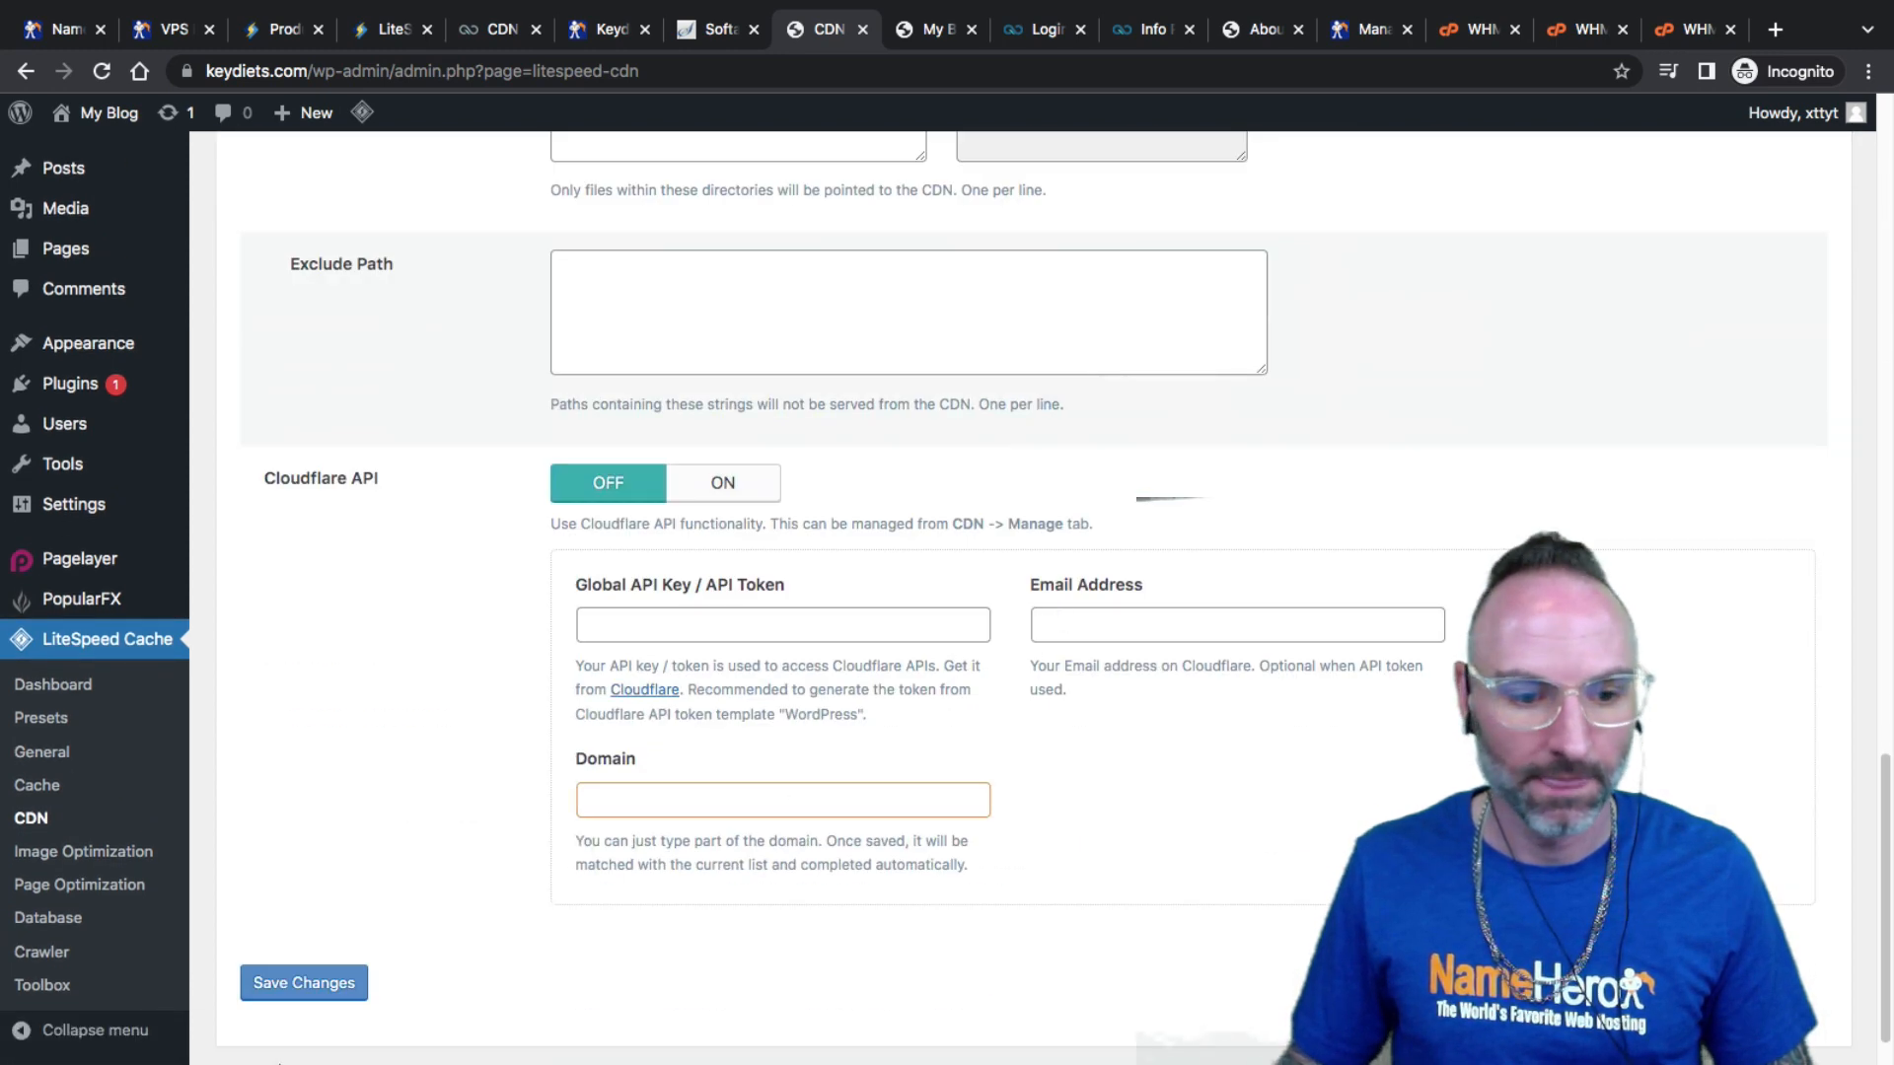
click(322, 989)
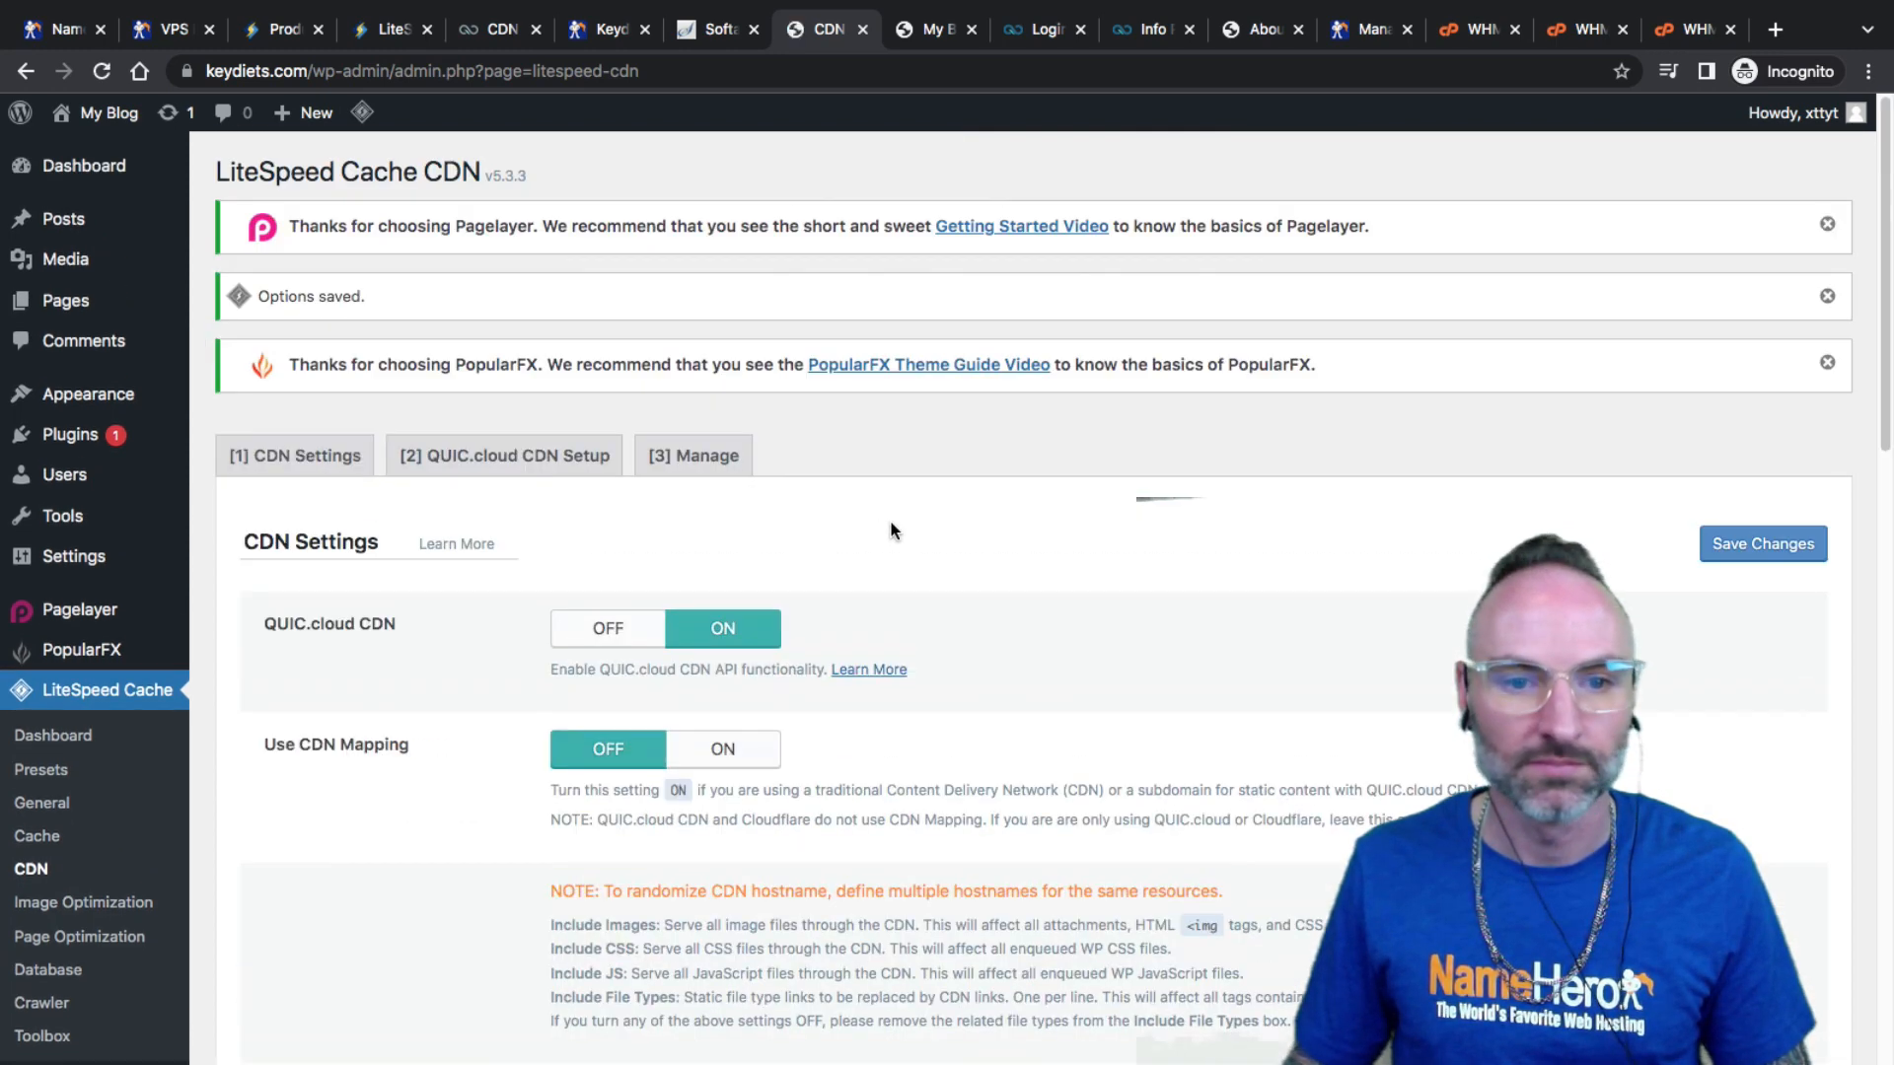
Look over the Cloudflare API section's key, domain and email address fields in the CDN settings
scroll(928, 518, down, 7)
scroll(927, 518, up, 5)
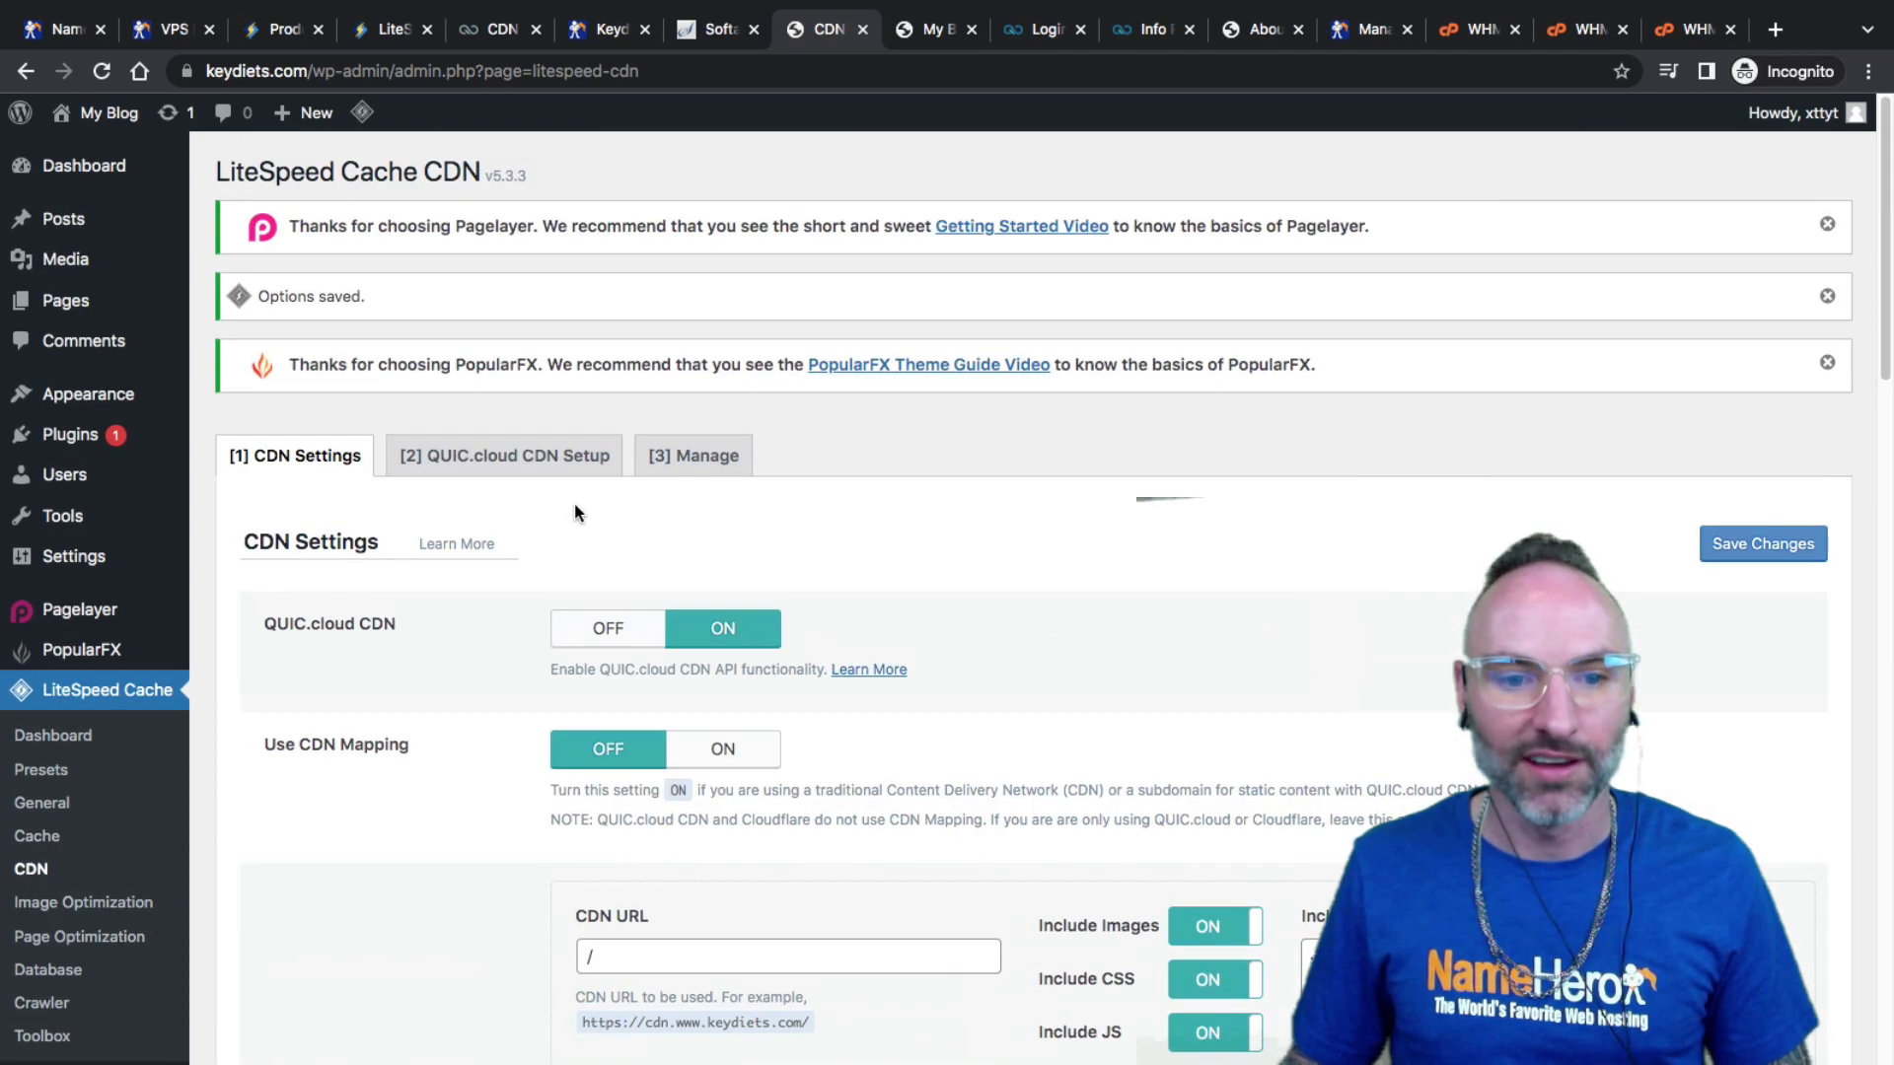
scroll(574, 503, down, 15)
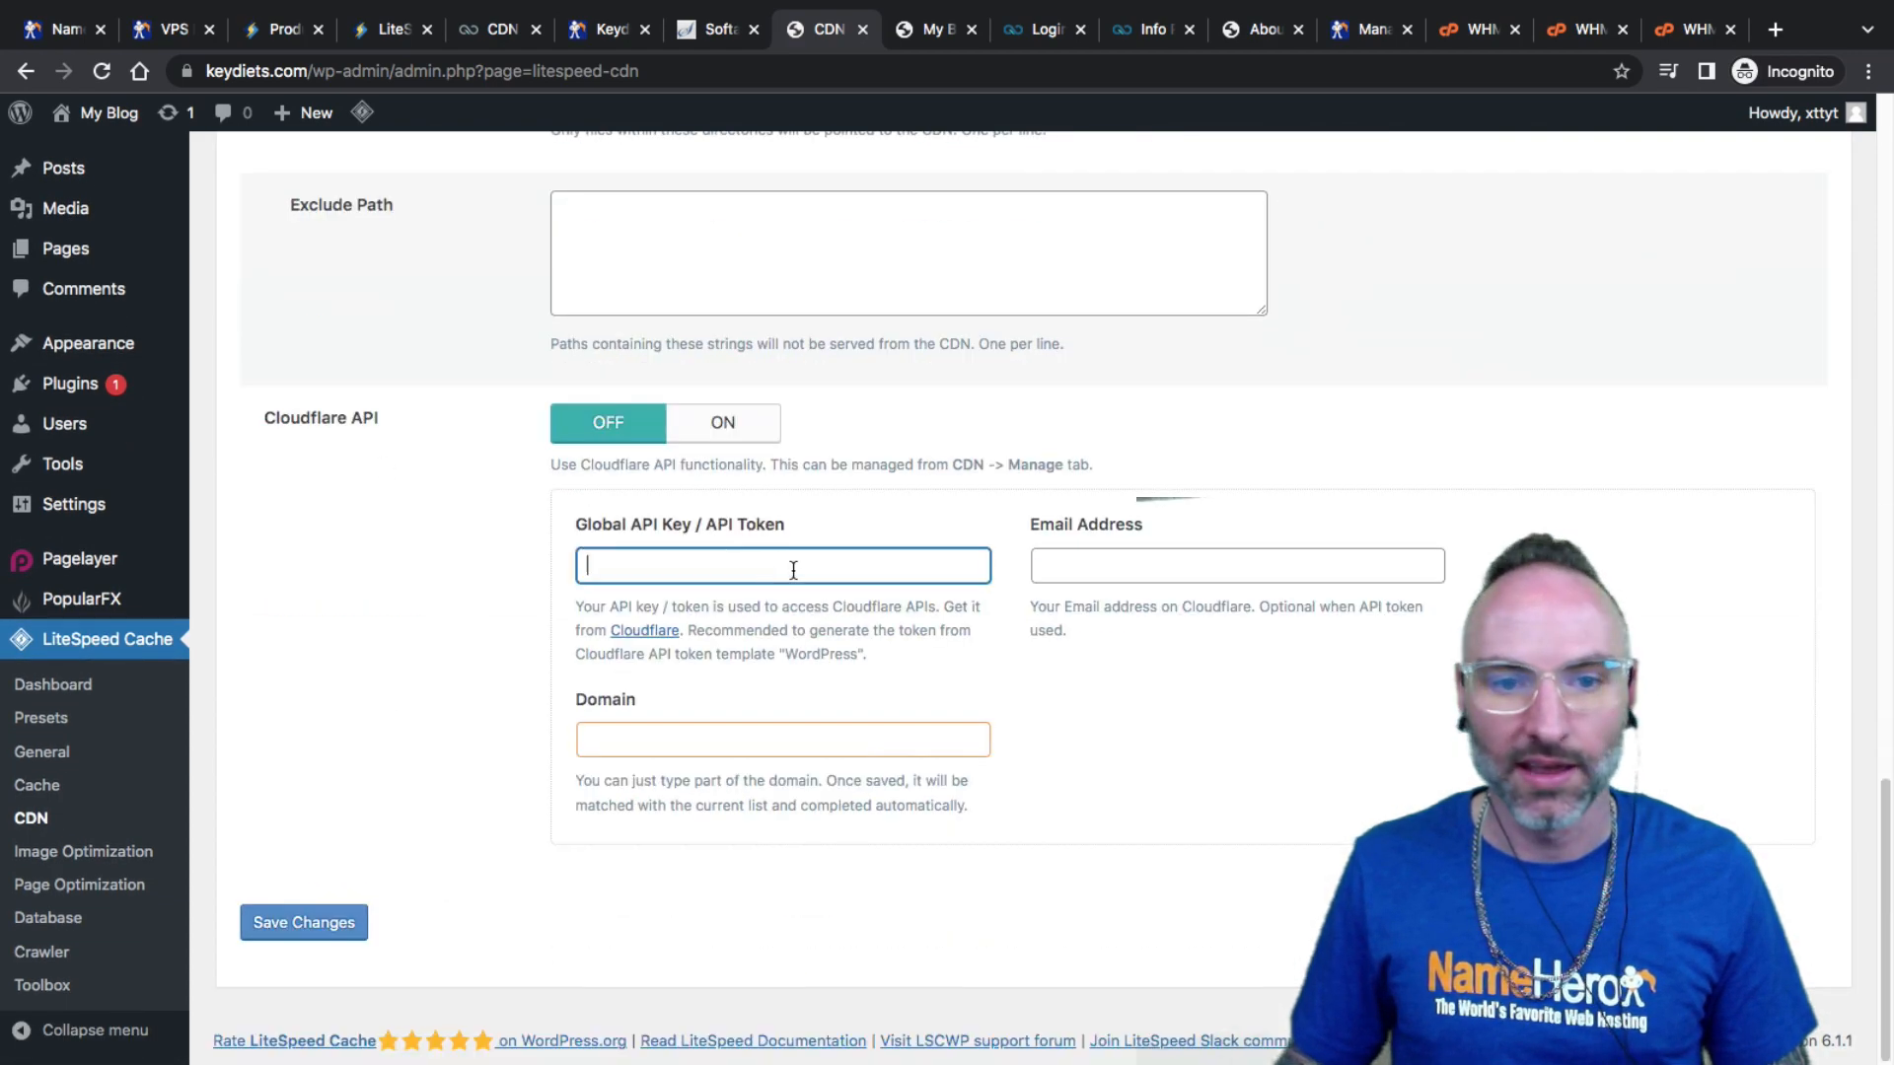
click(913, 745)
click(942, 570)
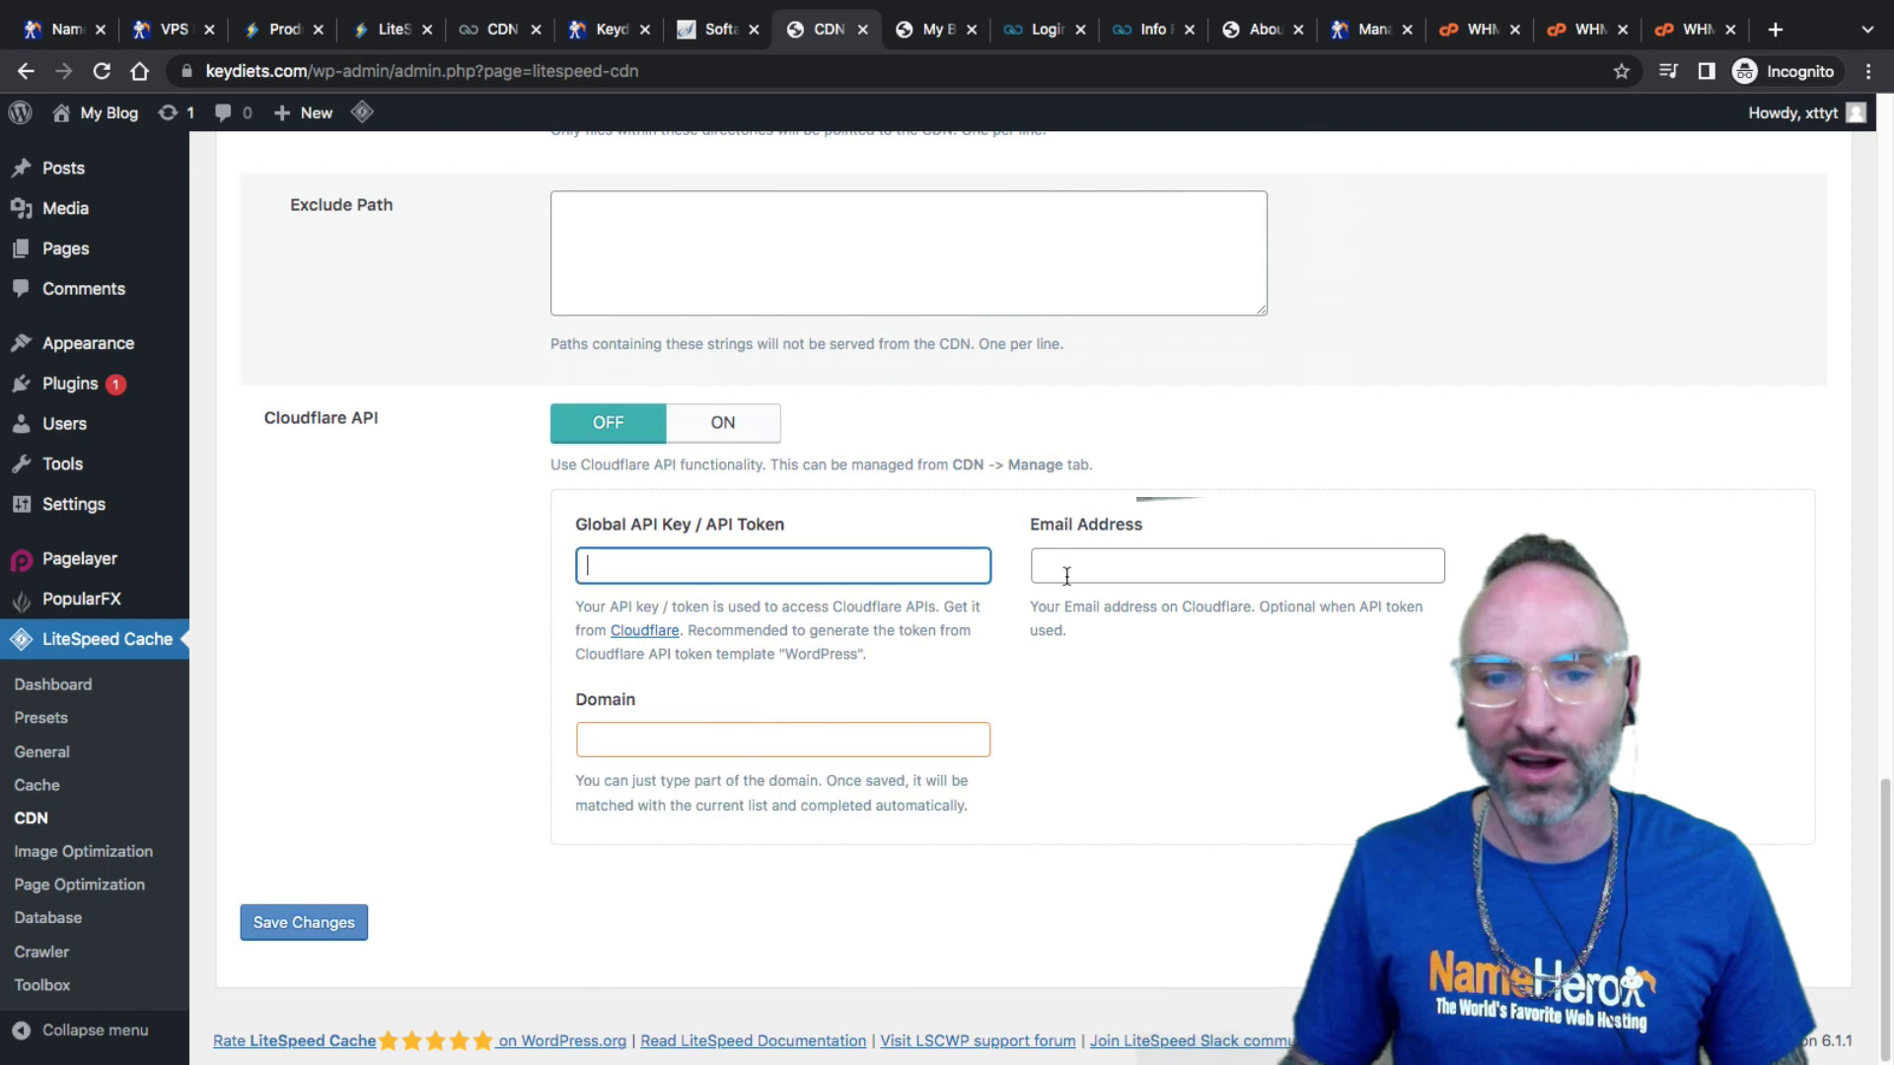
click(1066, 573)
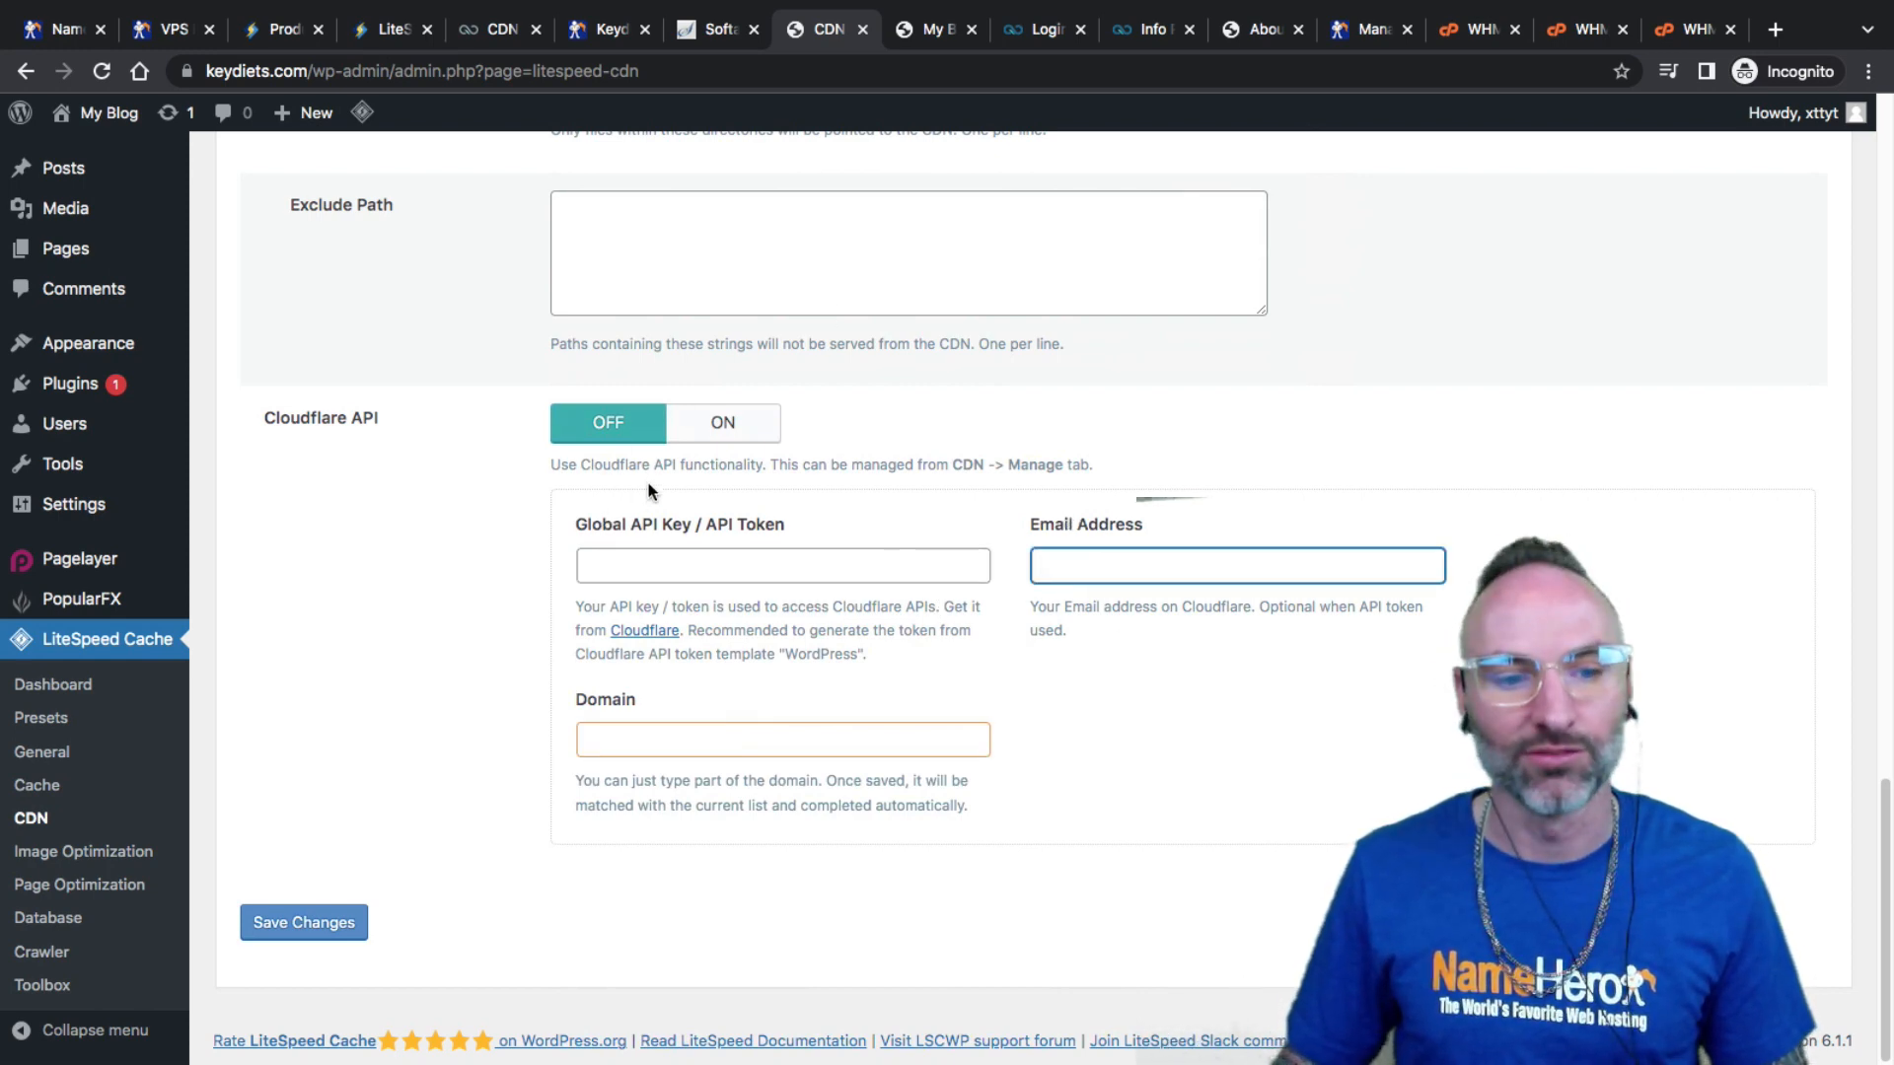
scroll(611, 532, up, 15)
scroll(624, 572, up, 5)
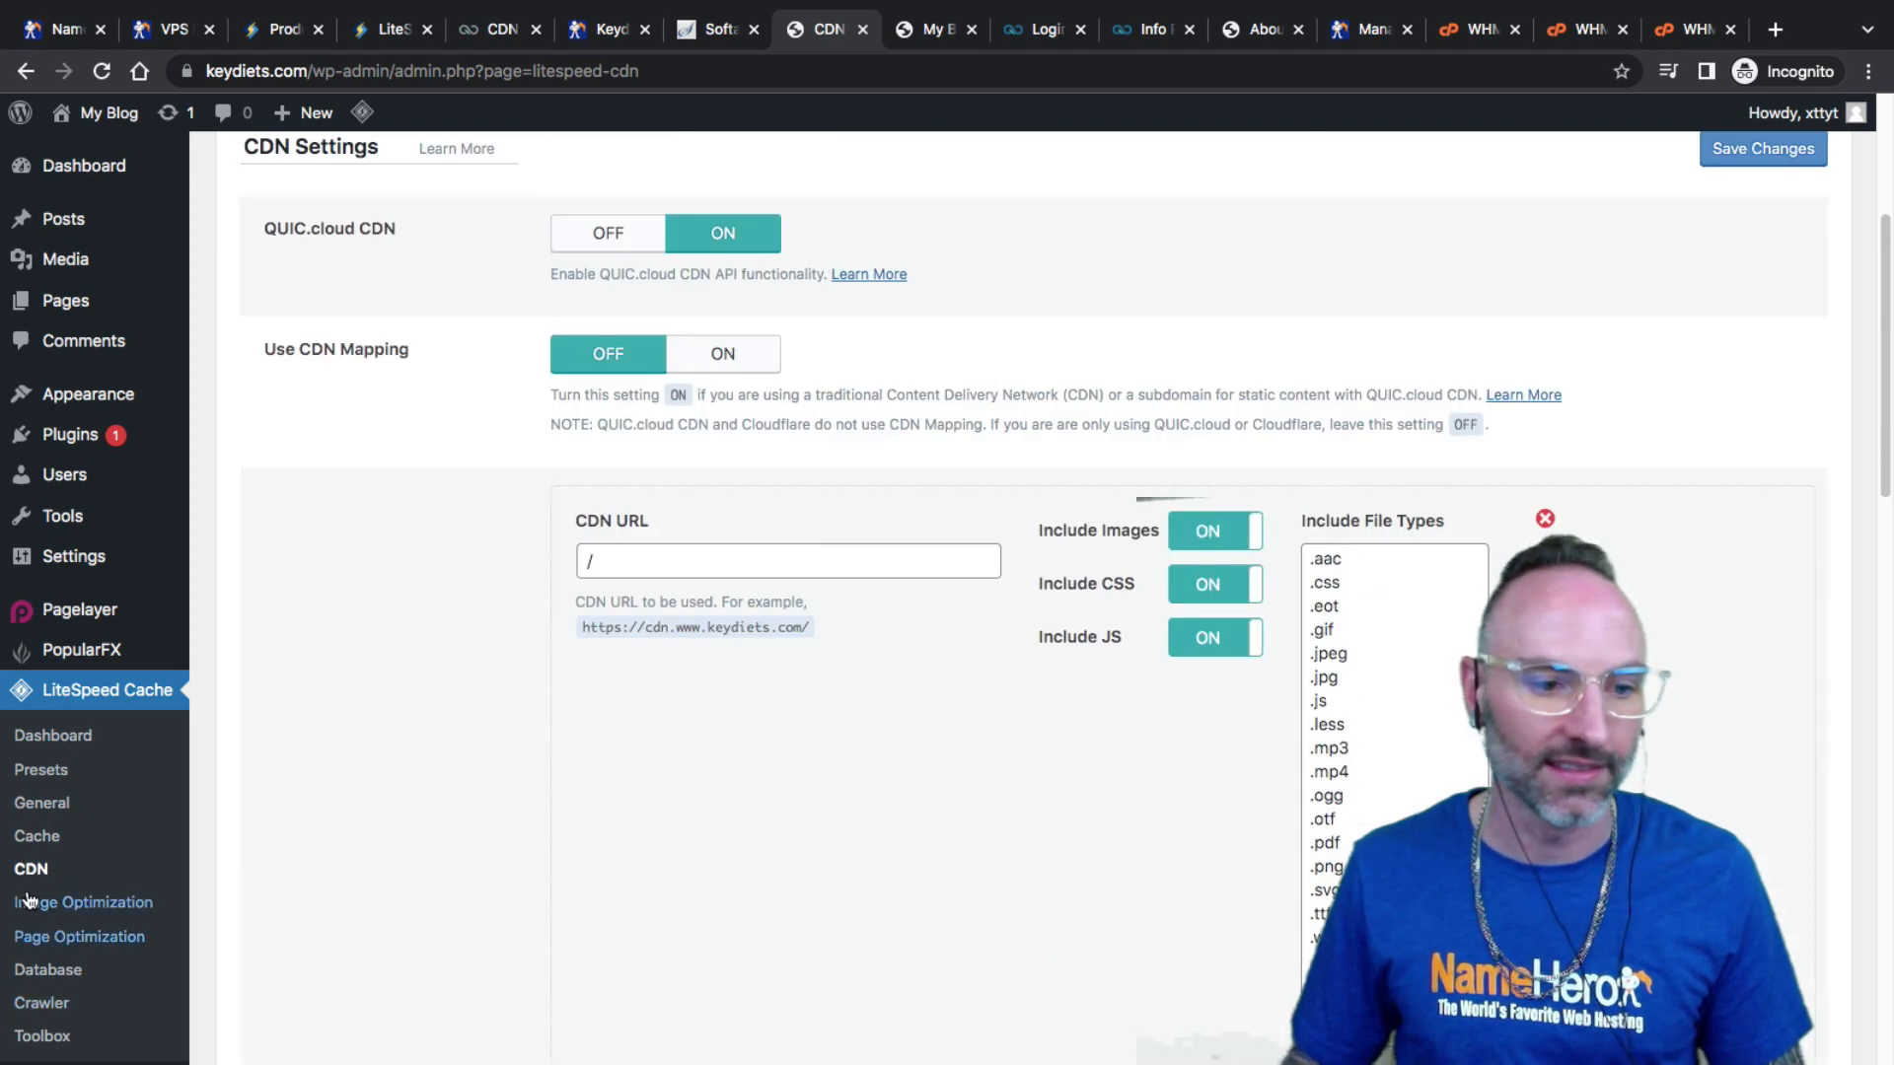
scroll(461, 481, up, 4)
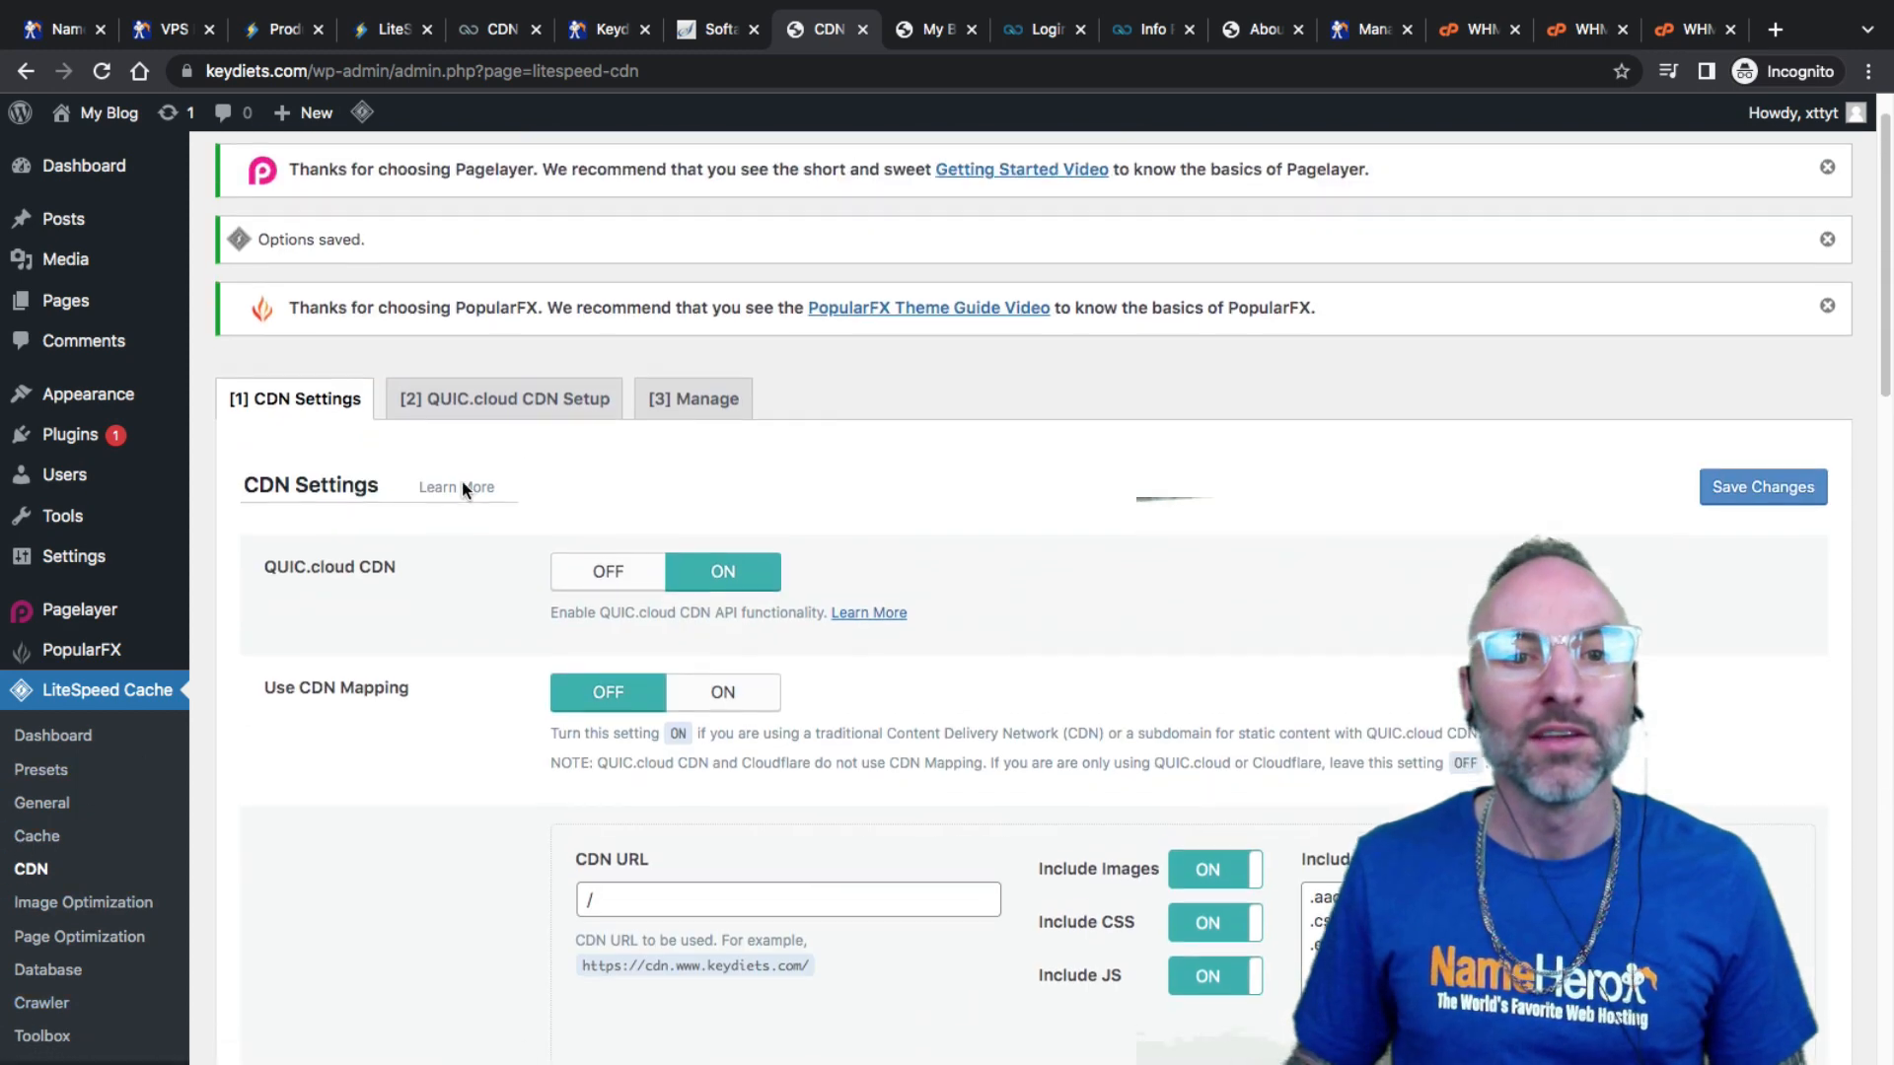
Examine the CDN mapping options: the CDN URL with its example, and the Include Images, CSS and JS switches
scroll(1207, 829, down, 5)
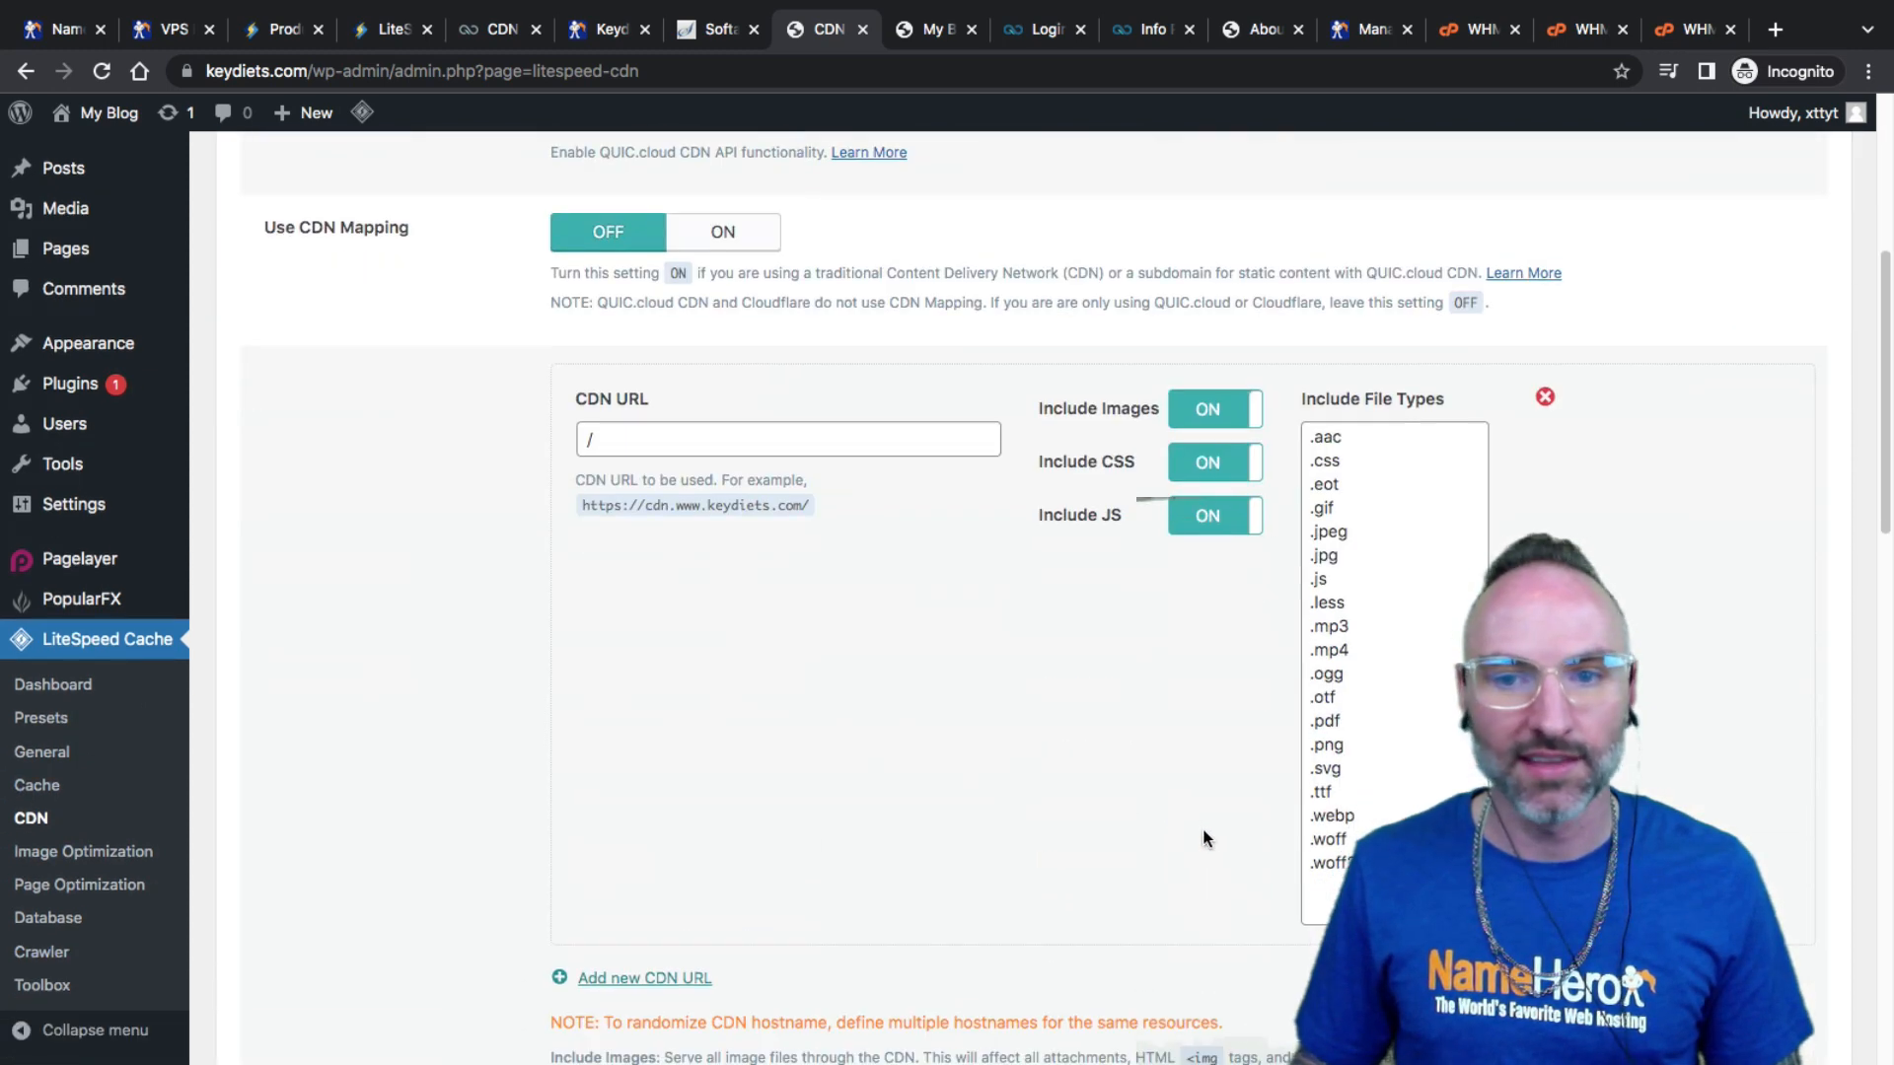
scroll(987, 691, up, 5)
click(627, 895)
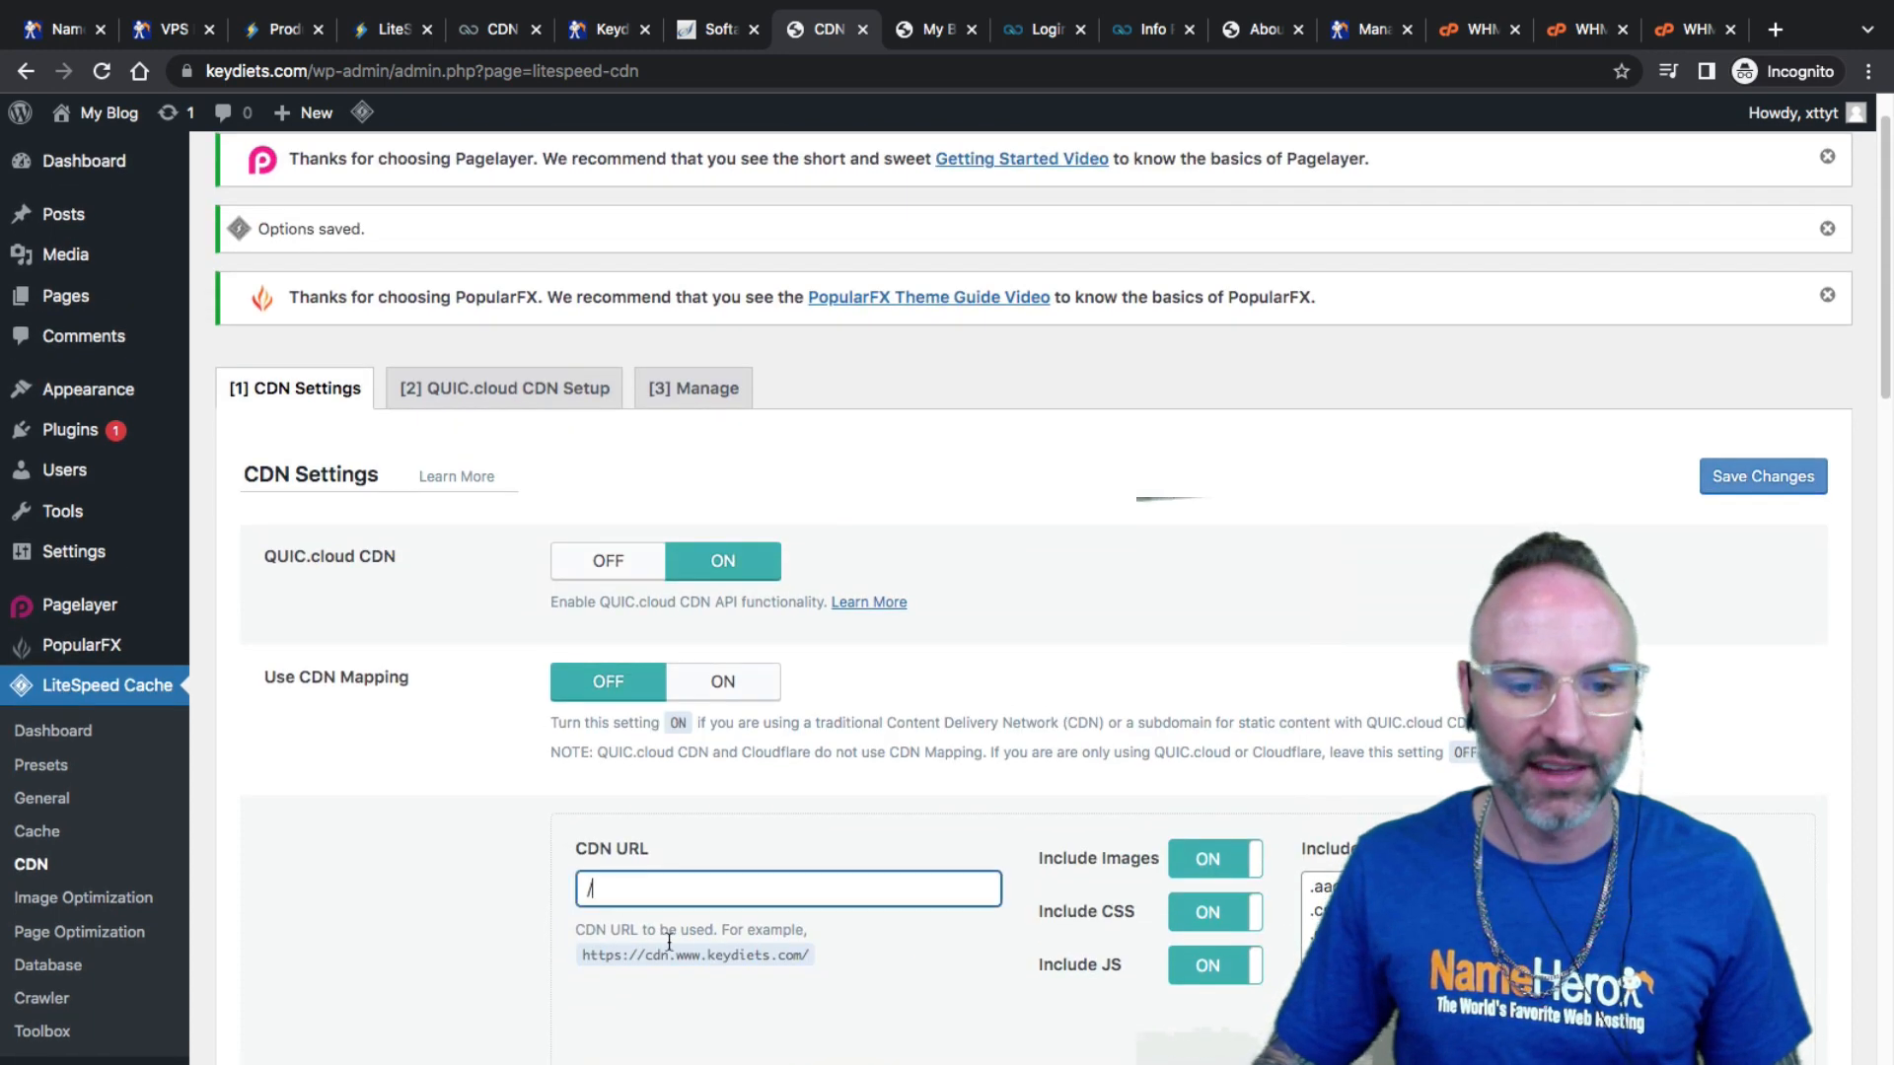
drag(648, 954, 771, 932)
click(603, 937)
drag(1108, 866, 1130, 864)
click(1092, 937)
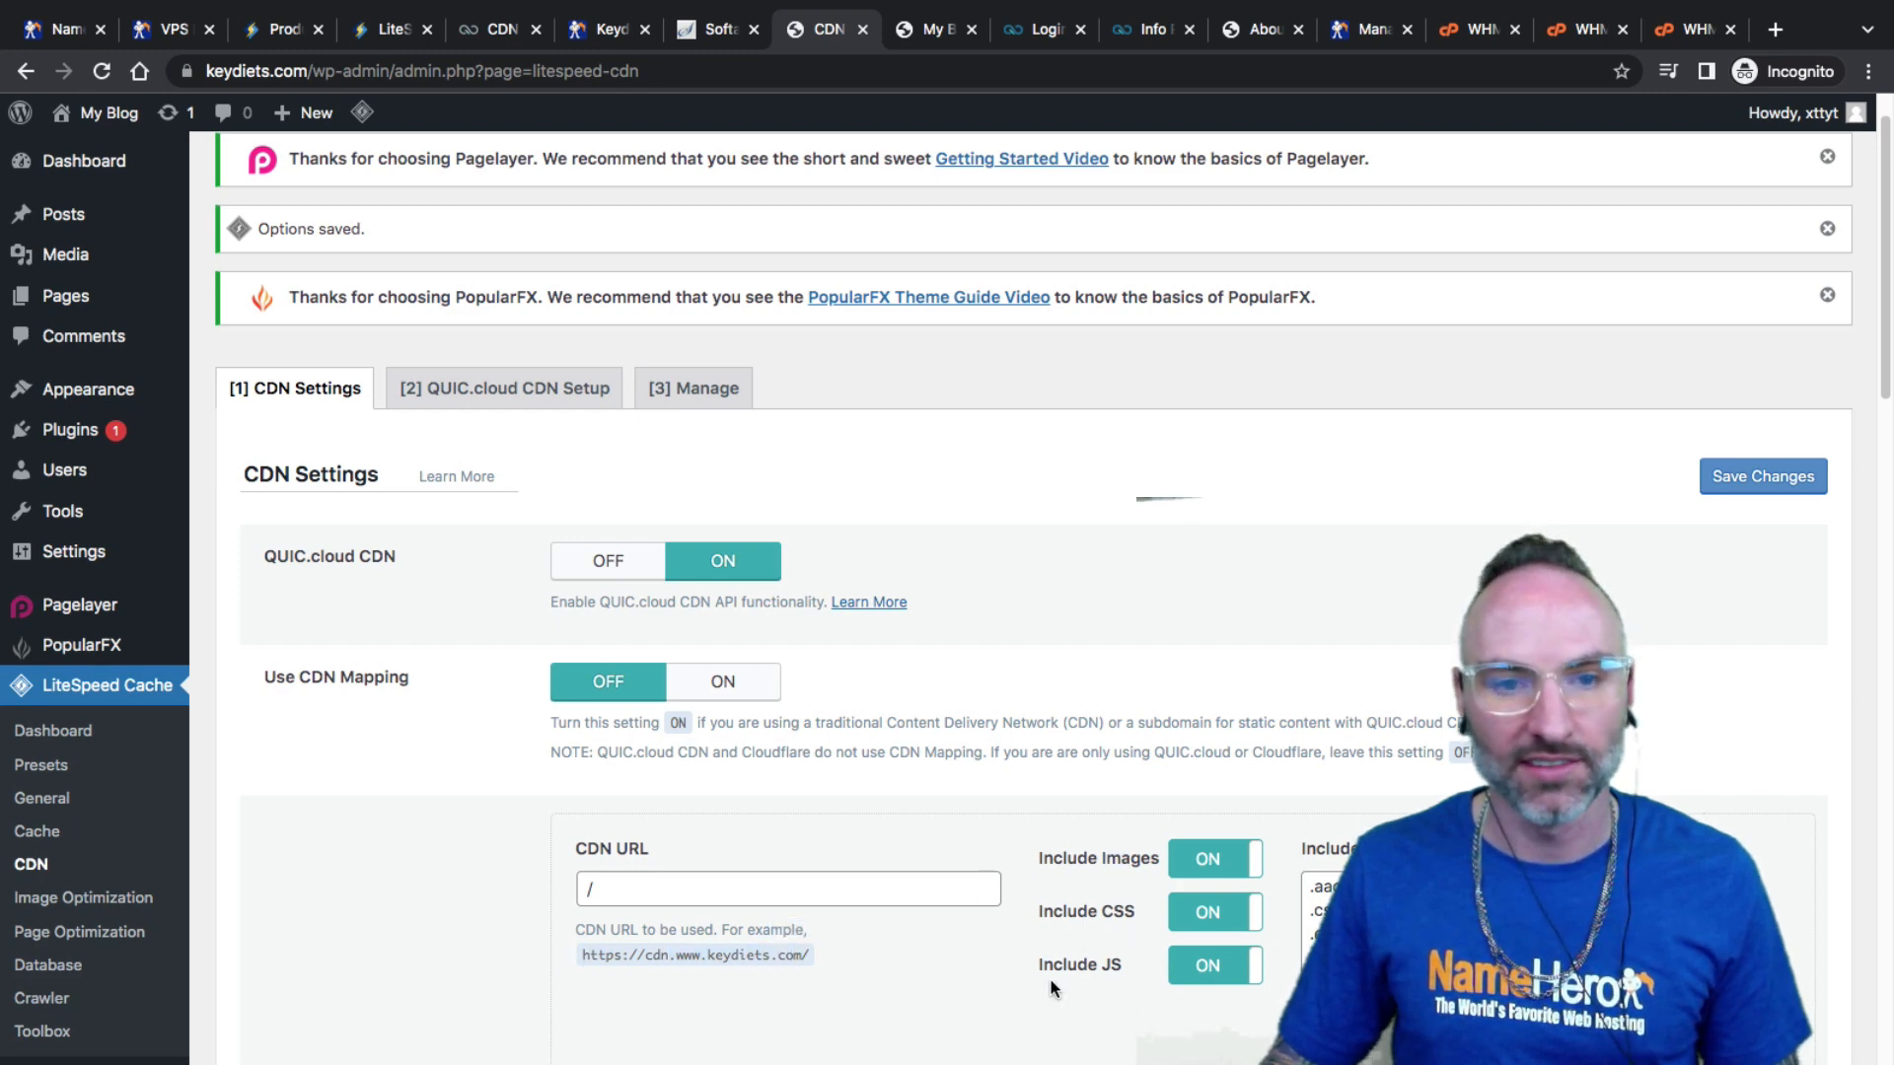
drag(1052, 983, 1033, 852)
Review the QUIC.cloud CDN Setup and Manage pages, and return to the CDN settings to check the remaining options
click(540, 432)
click(505, 390)
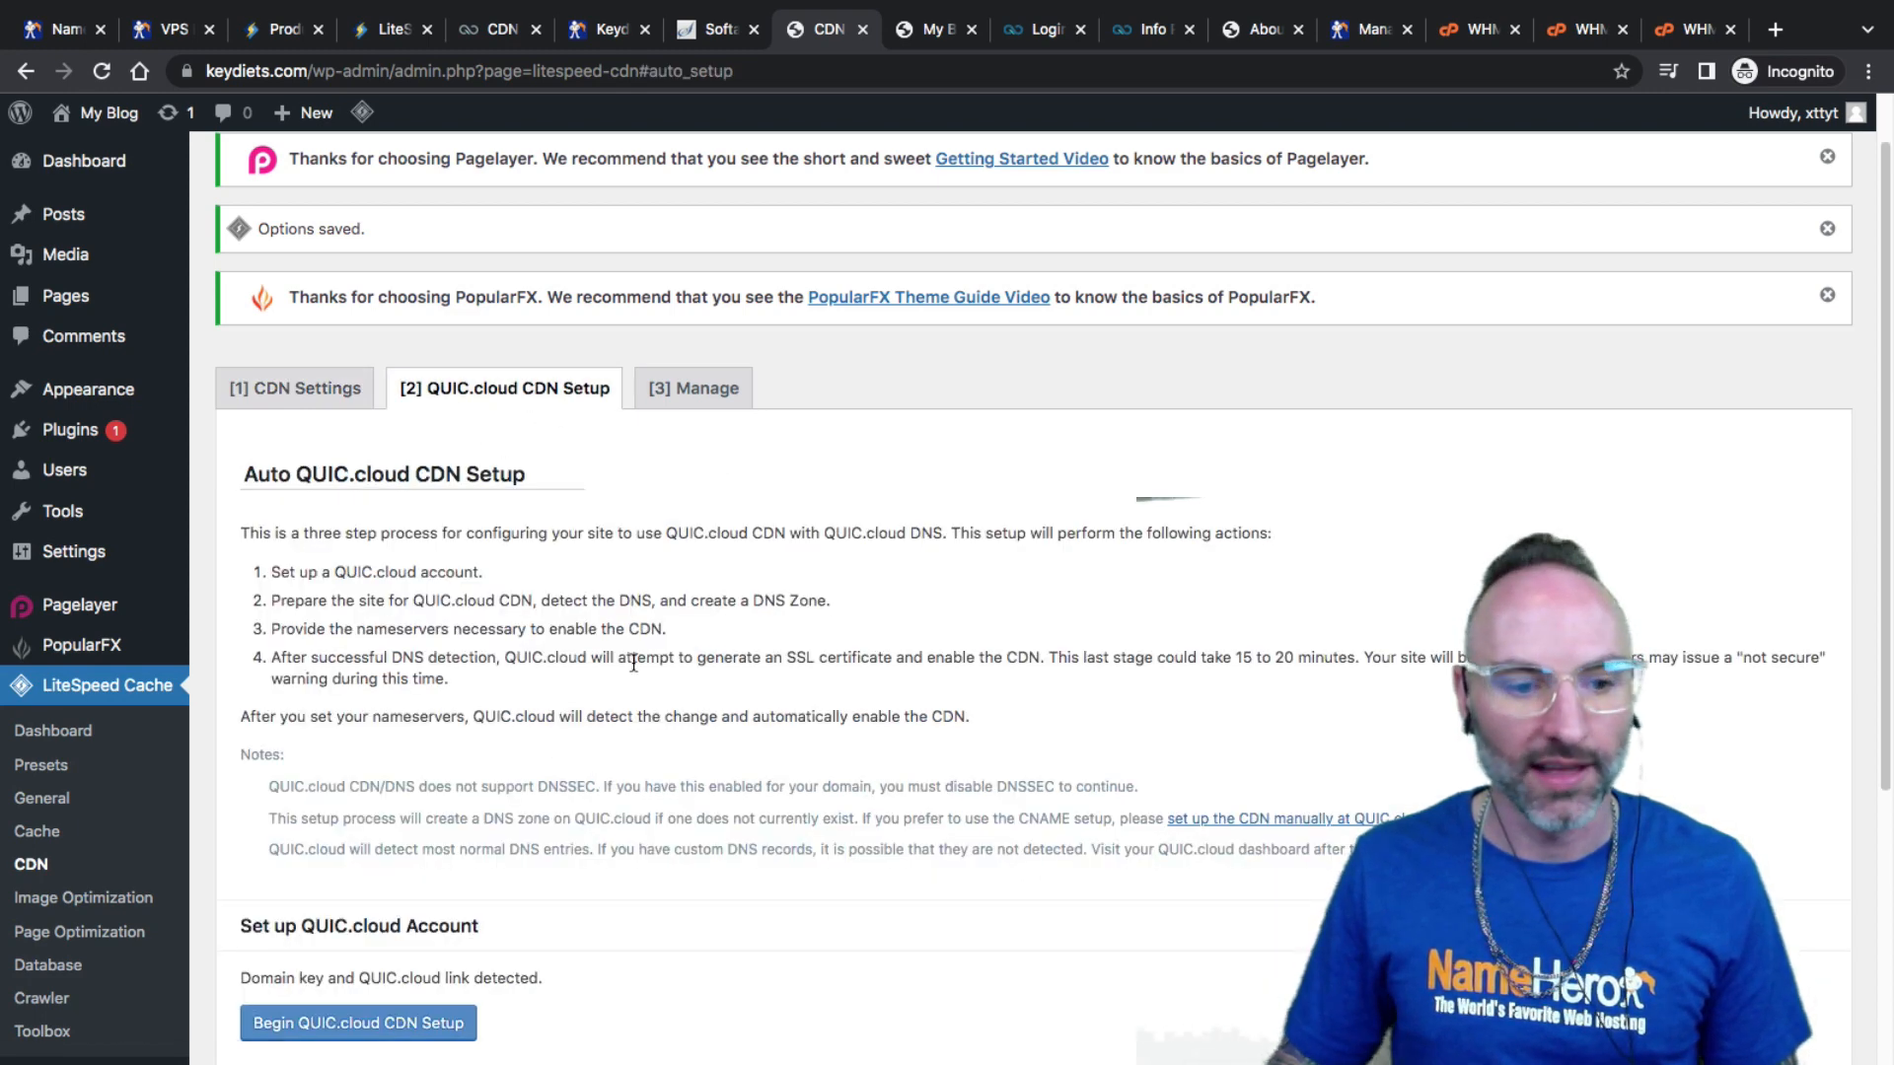
scroll(378, 888, down, 2)
scroll(378, 922, down, 1)
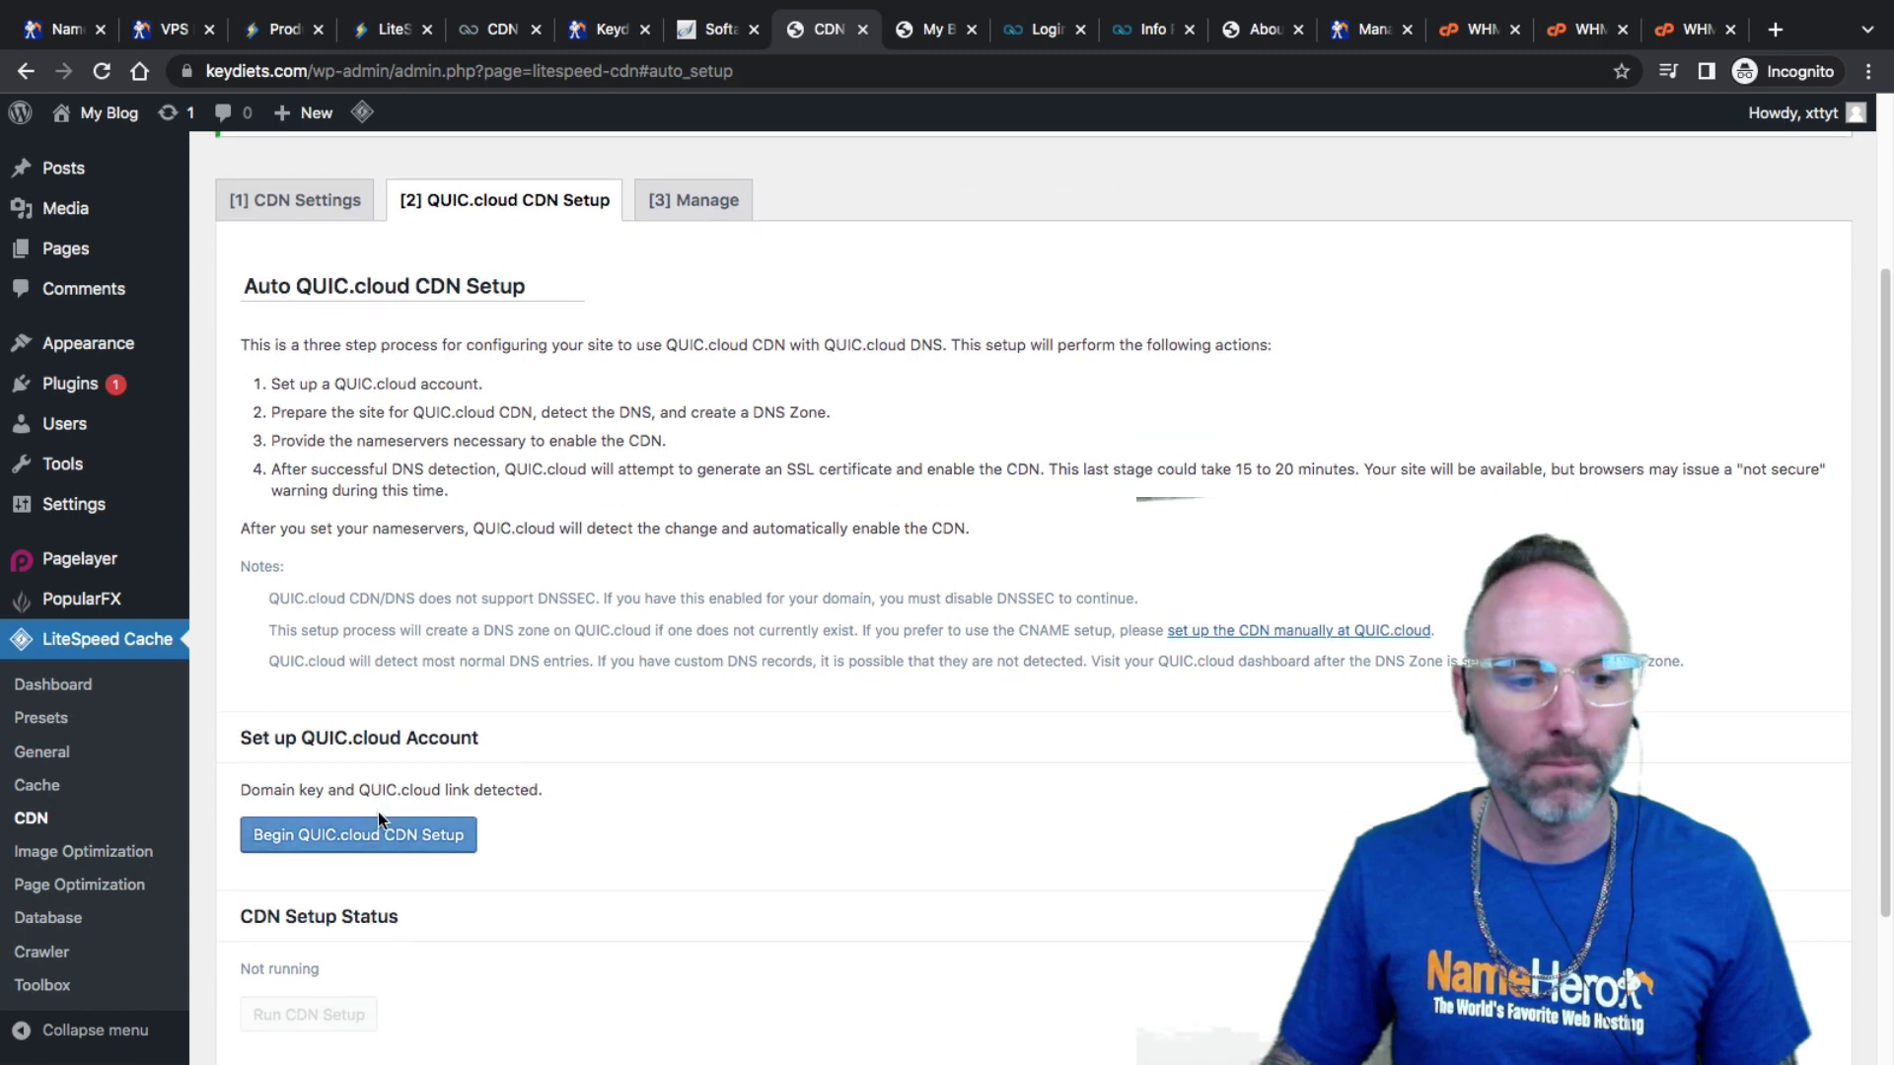
click(694, 172)
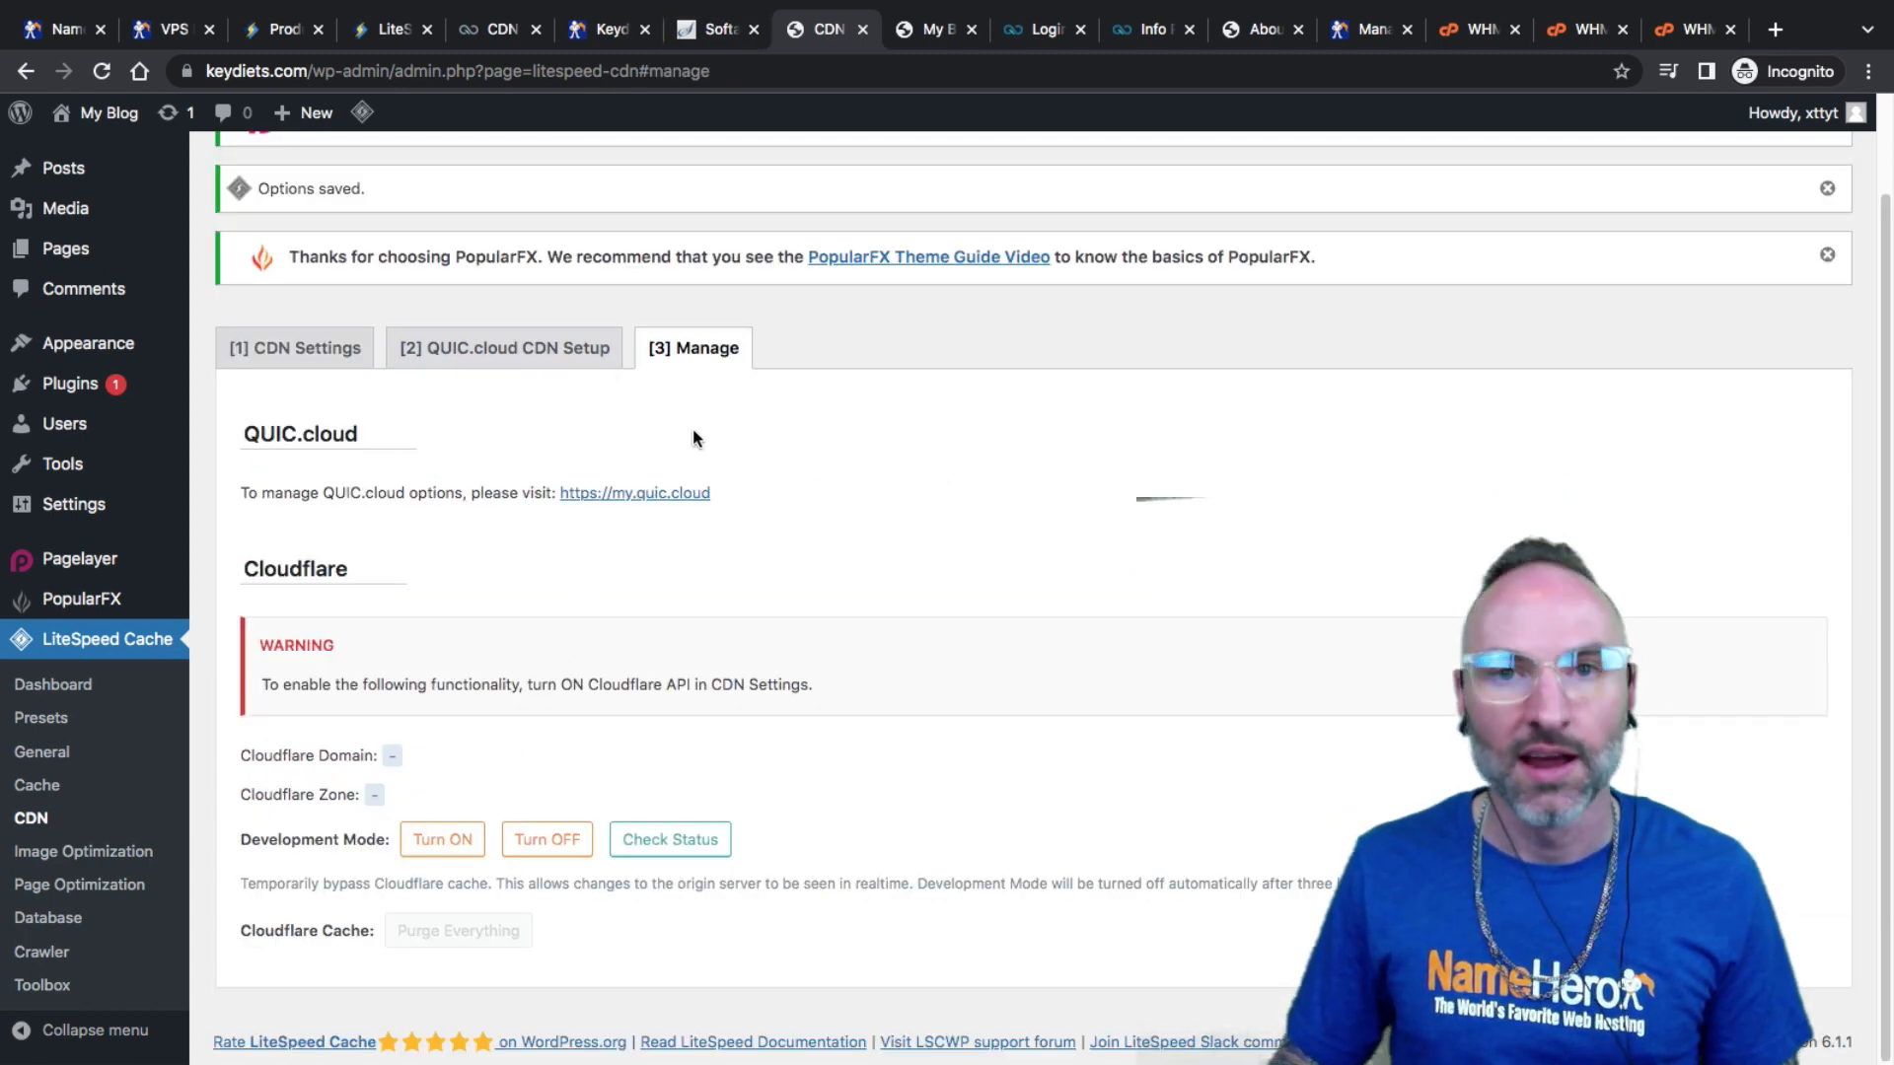
click(297, 357)
scroll(505, 444, down, 13)
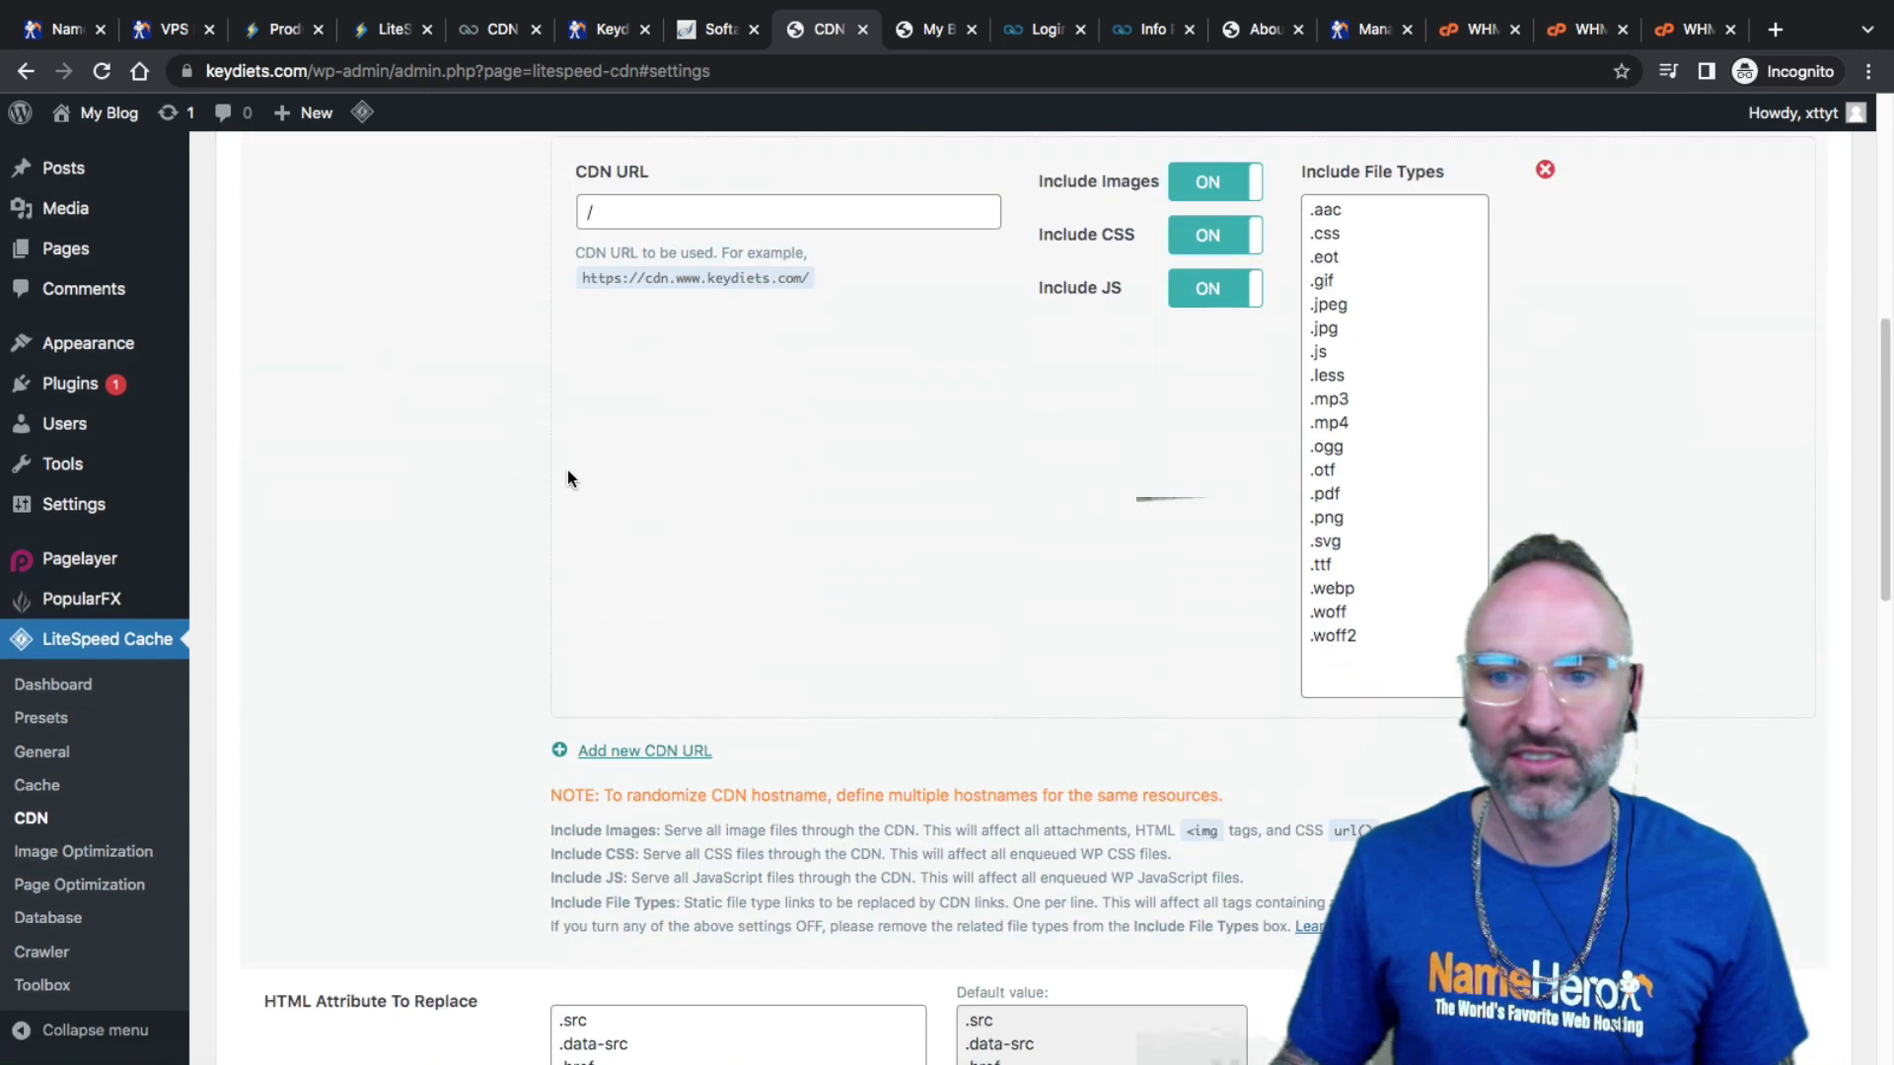
scroll(925, 557, down, 10)
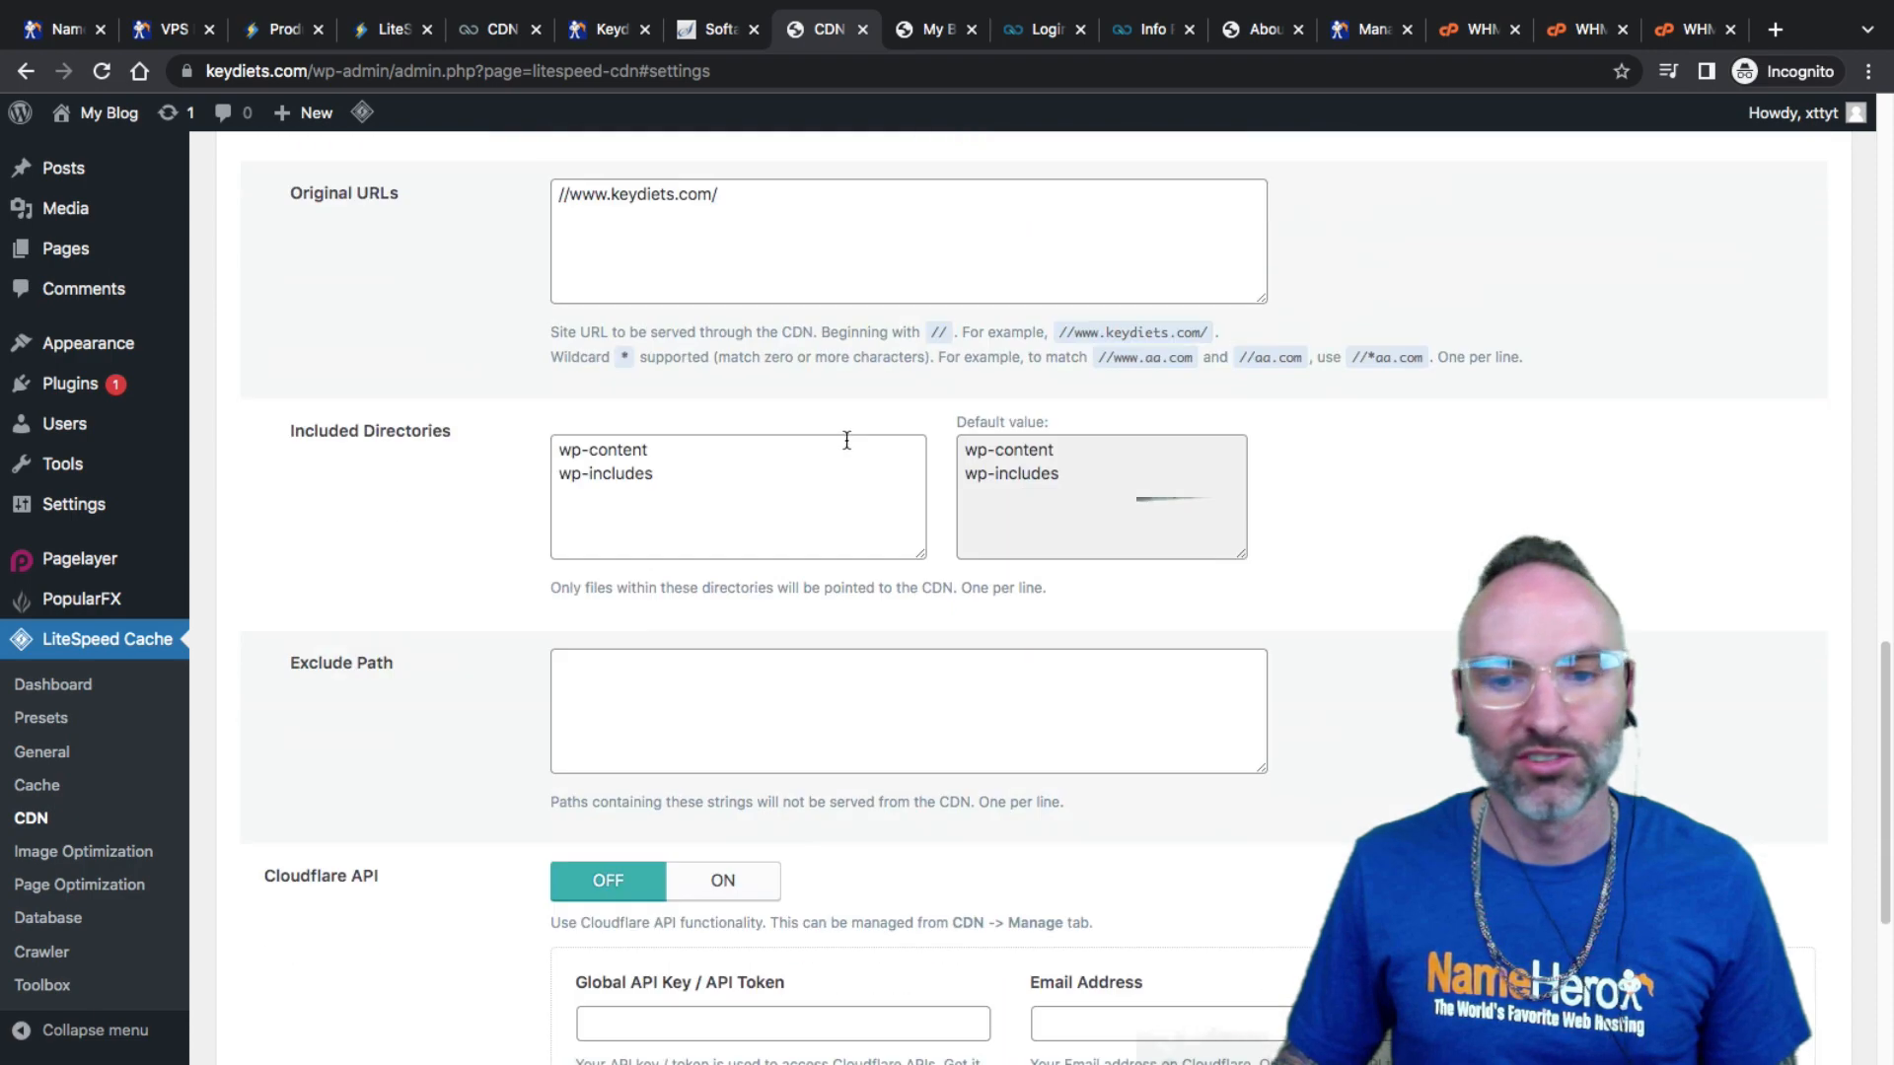
scroll(730, 458, up, 20)
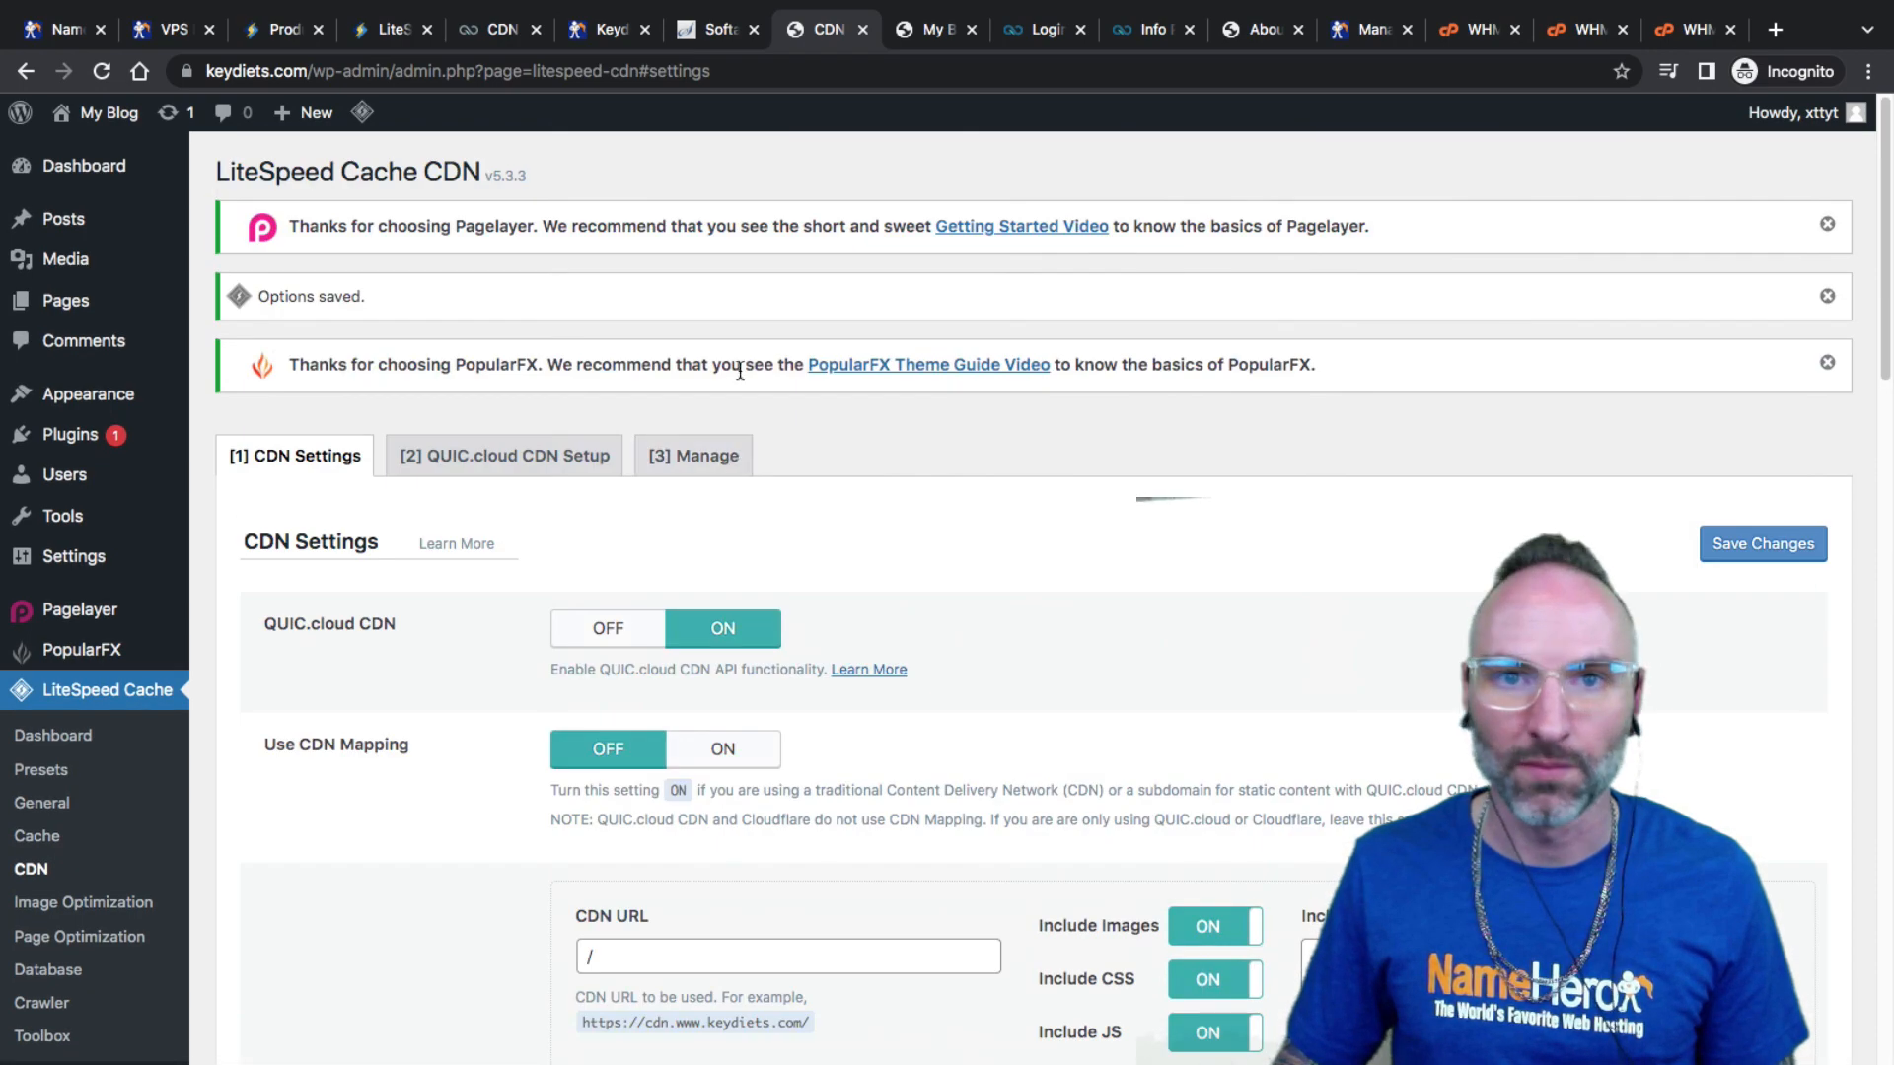
Open the LiteSpeed Cache dashboard and examine the page load time and PageSpeed score improvements
click(105, 753)
scroll(625, 648, down, 4)
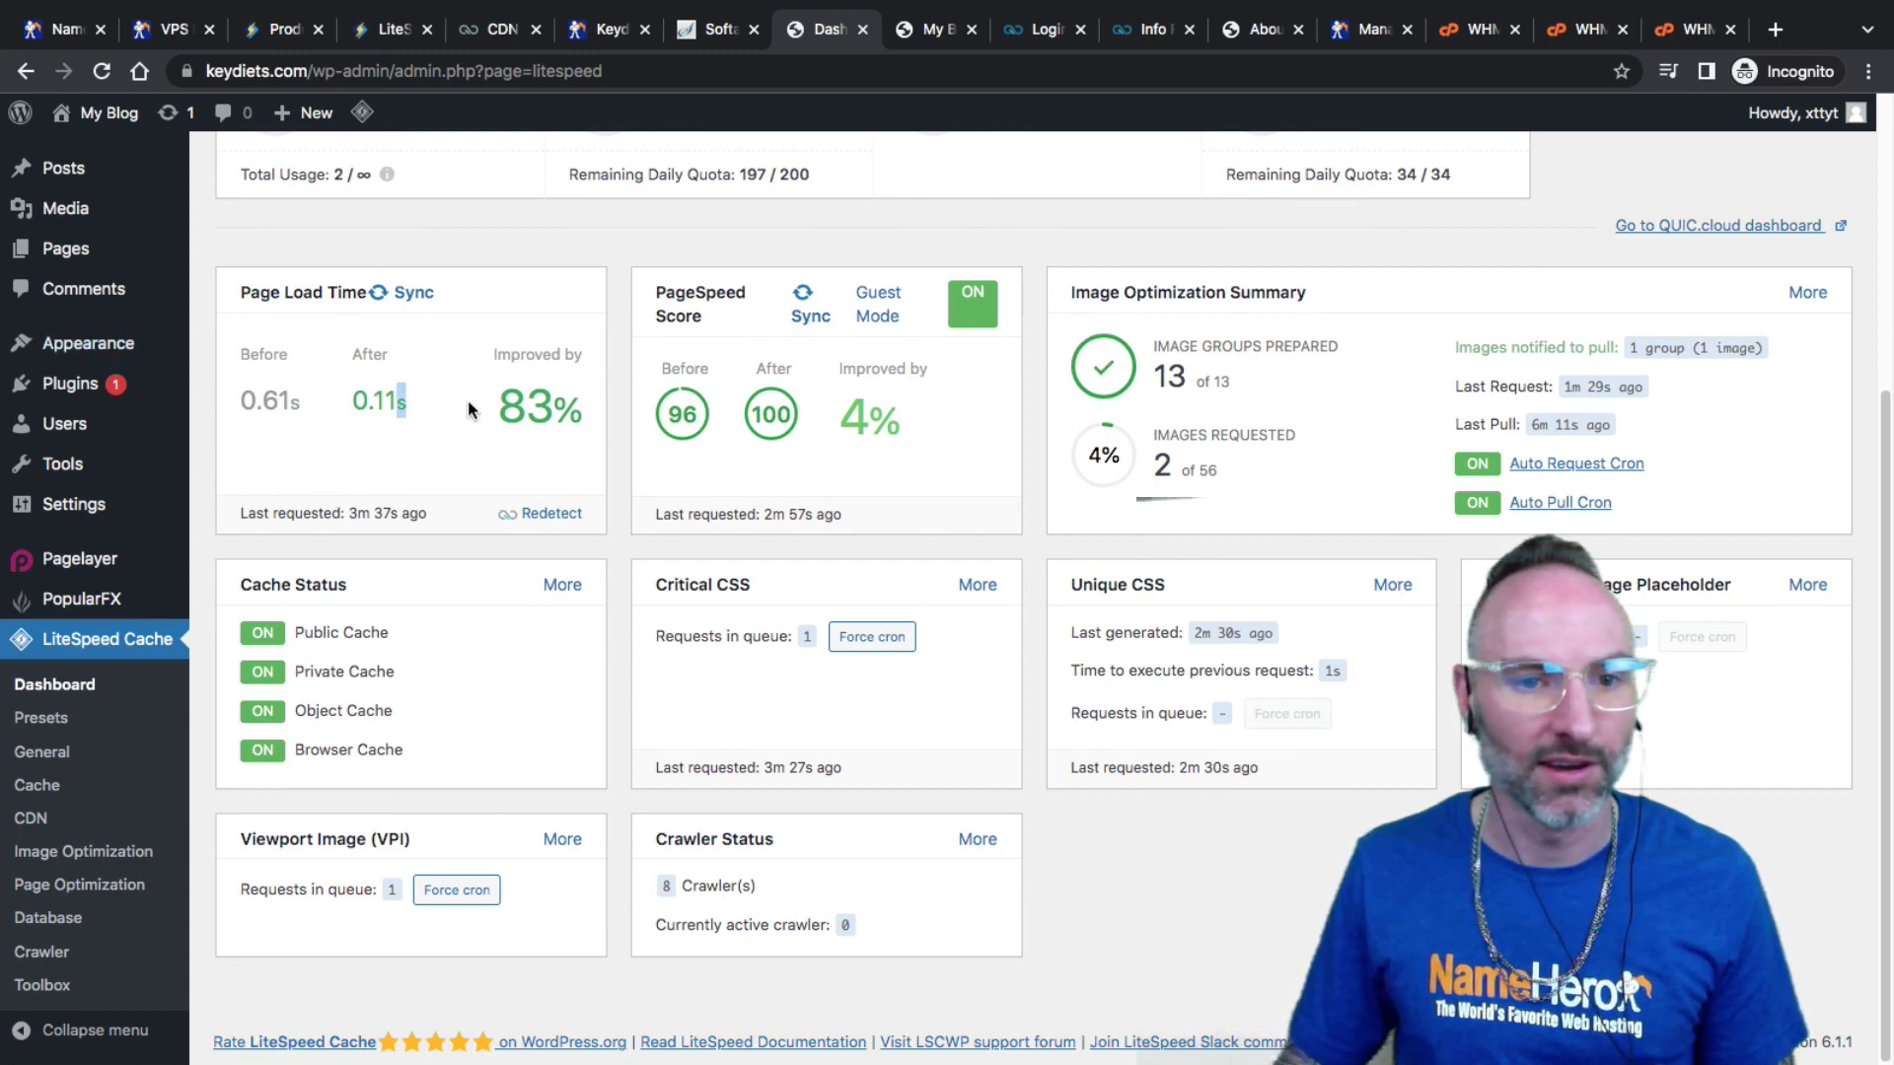
drag(497, 406, 564, 413)
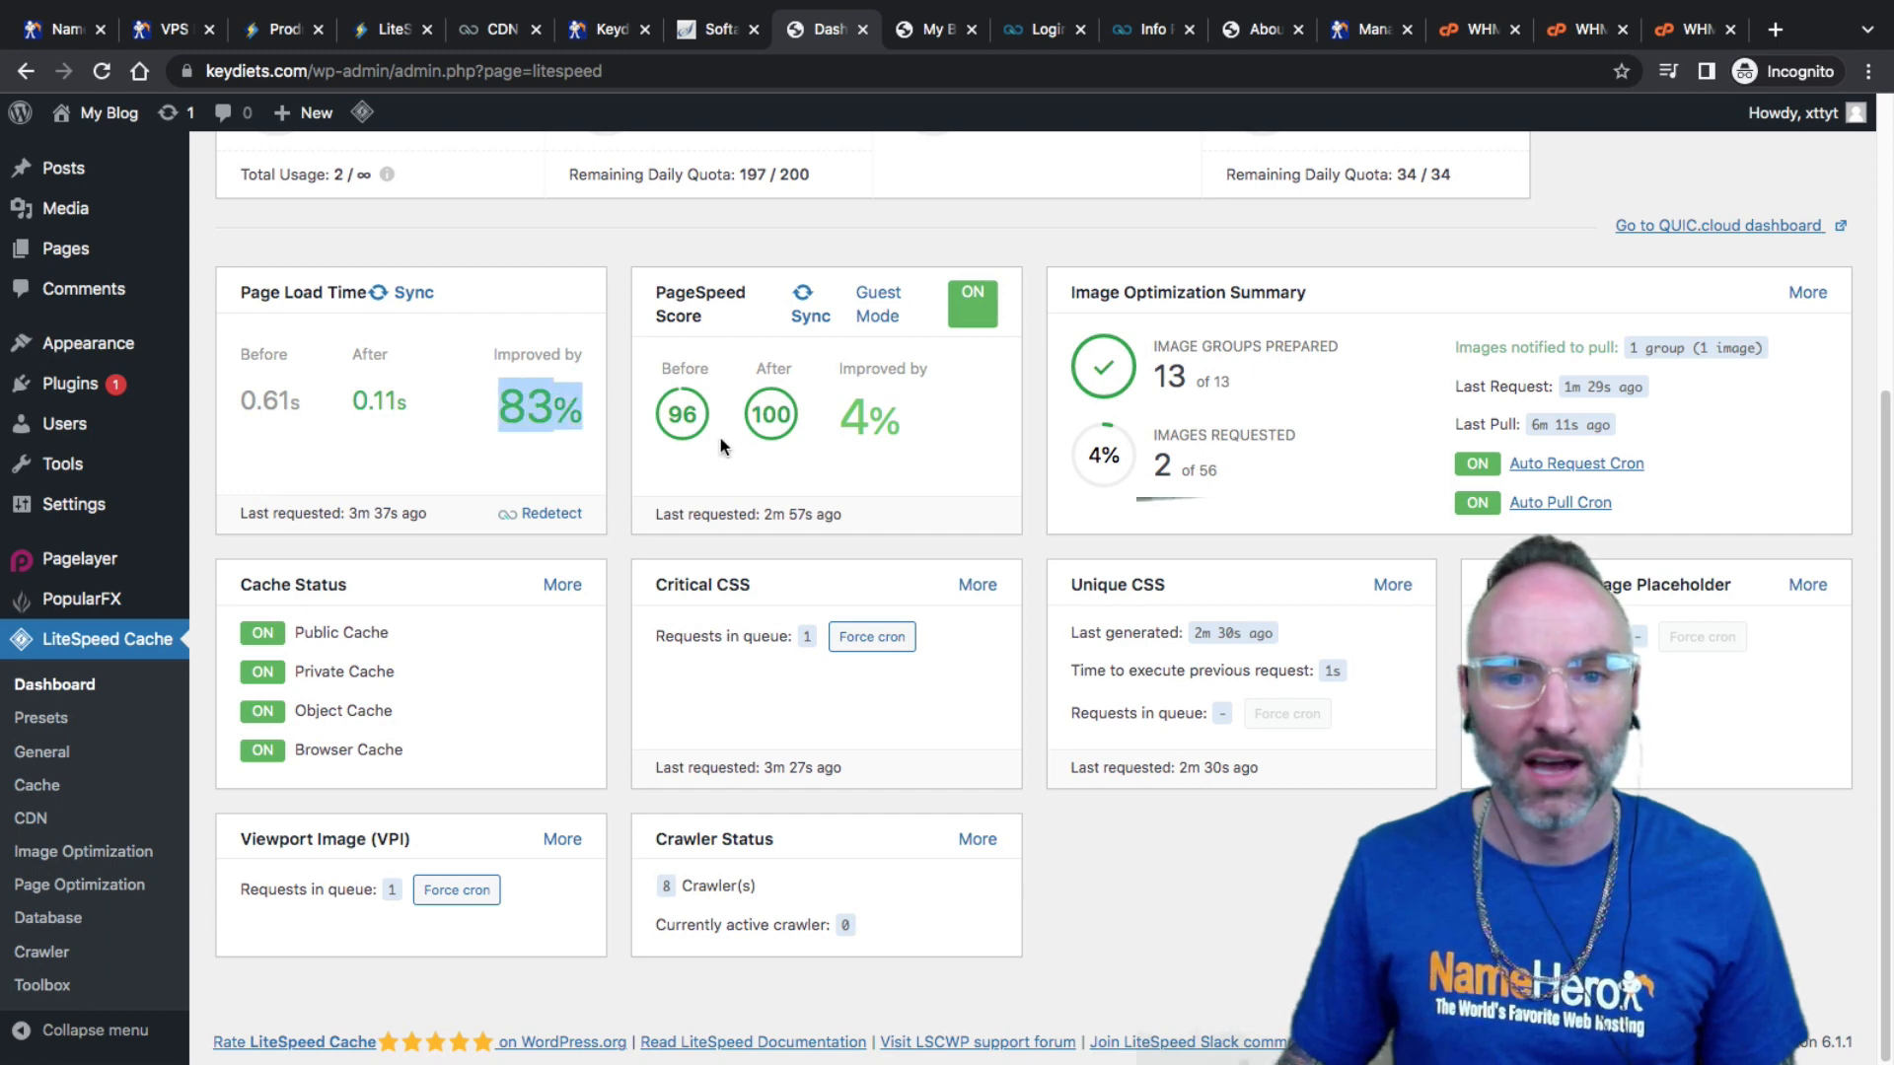
click(683, 393)
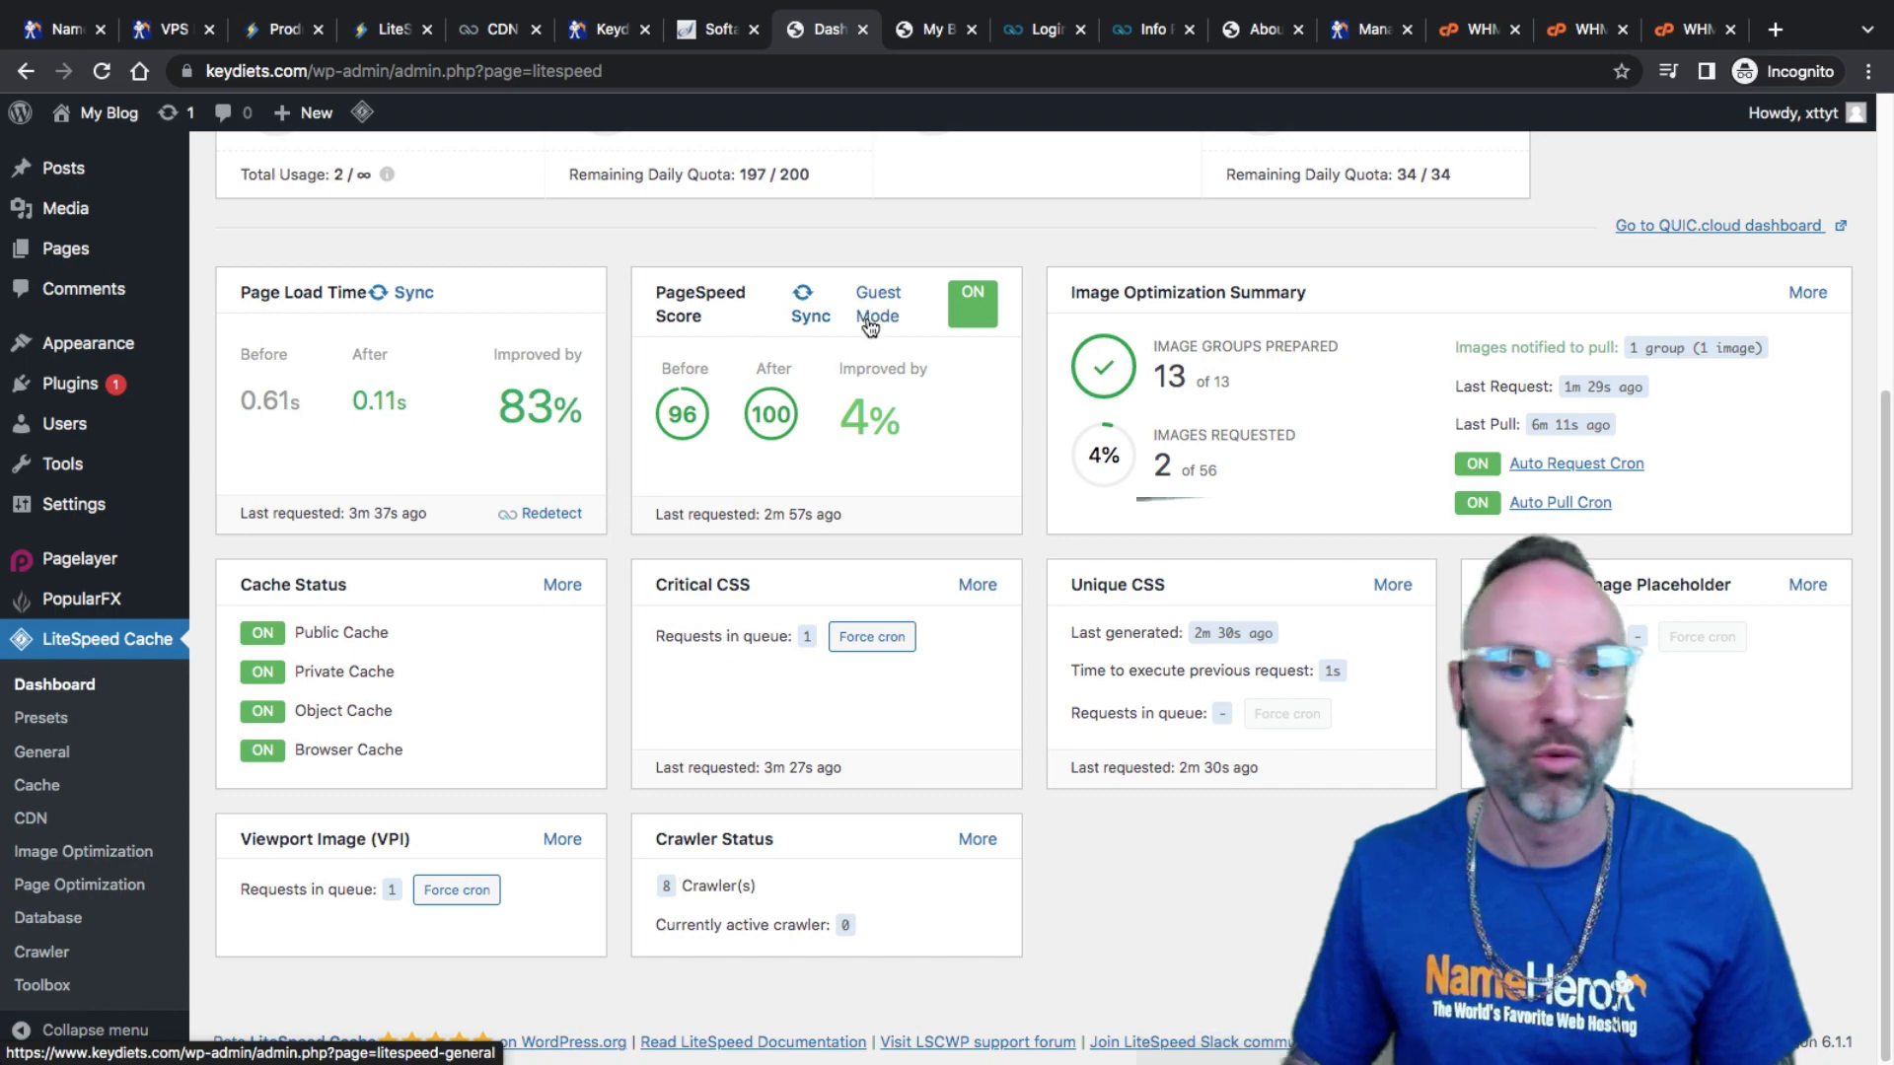
scroll(761, 412, up, 2)
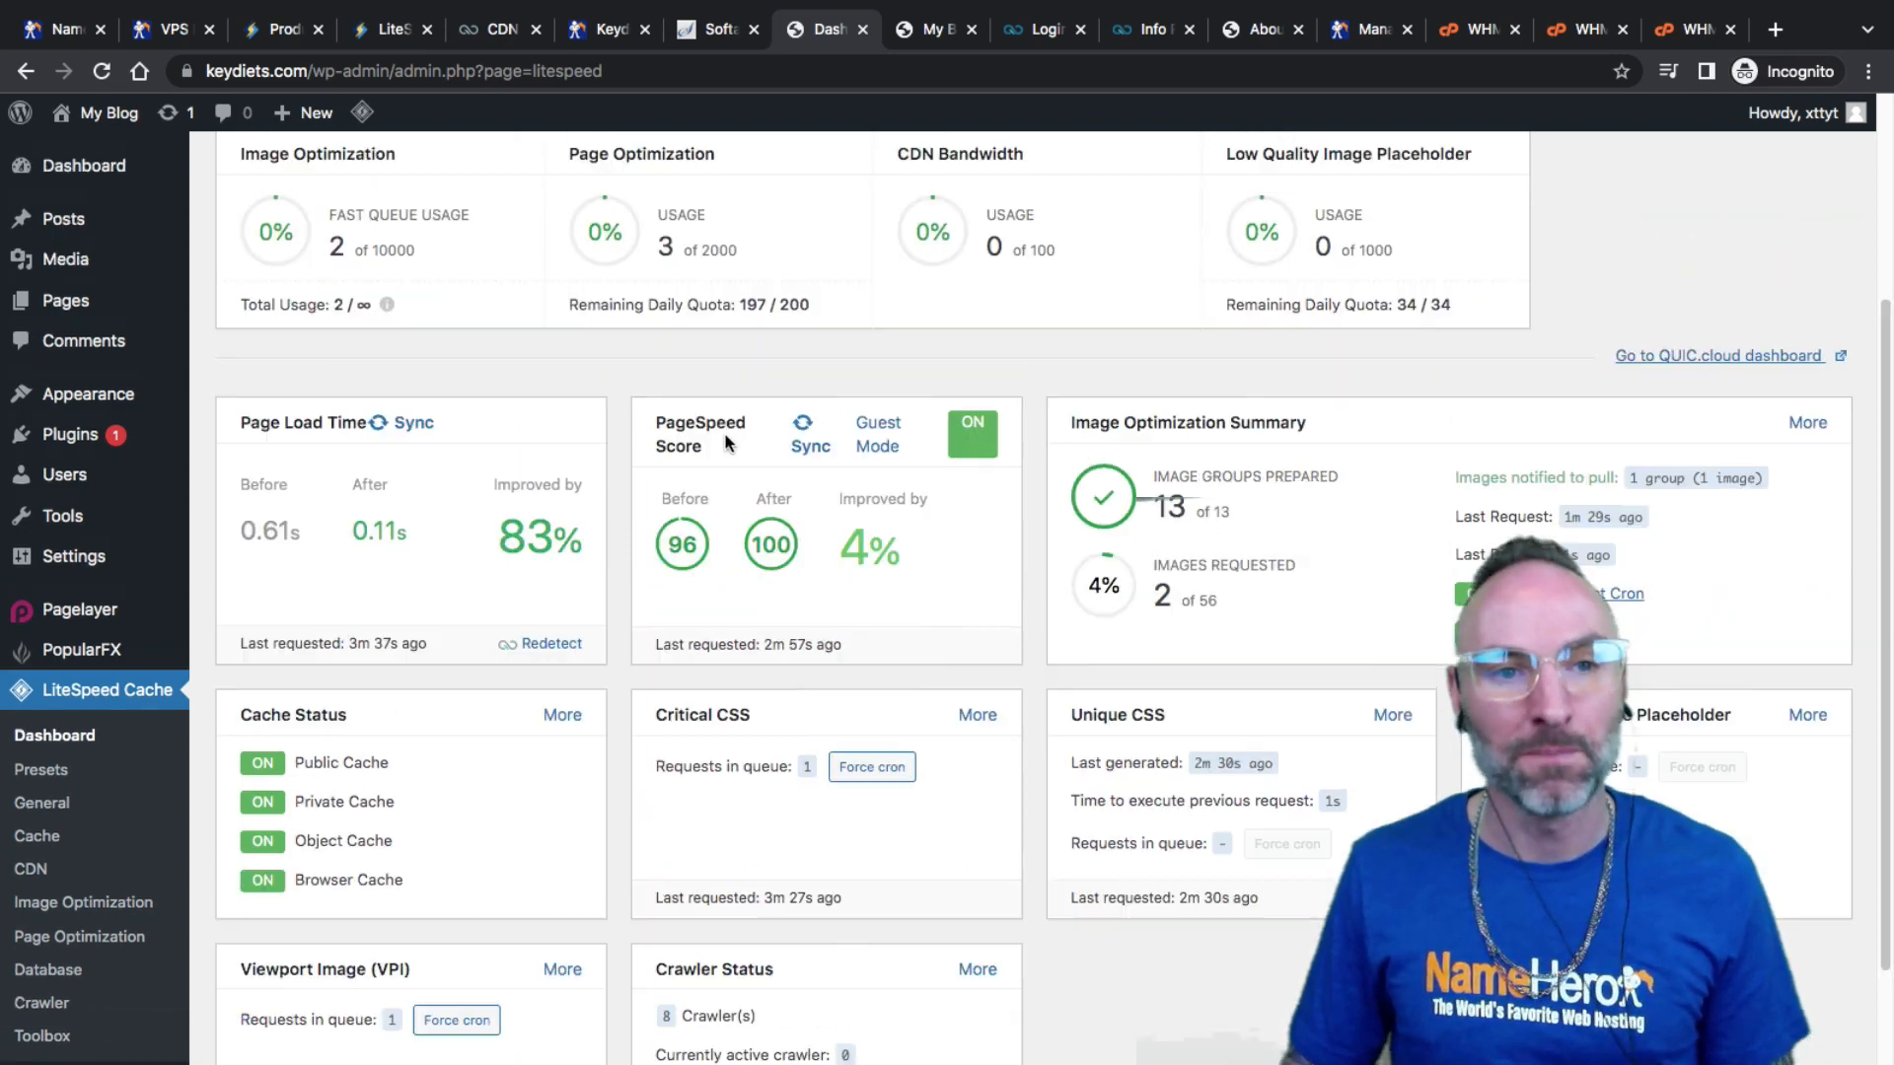
scroll(723, 445, down, 2)
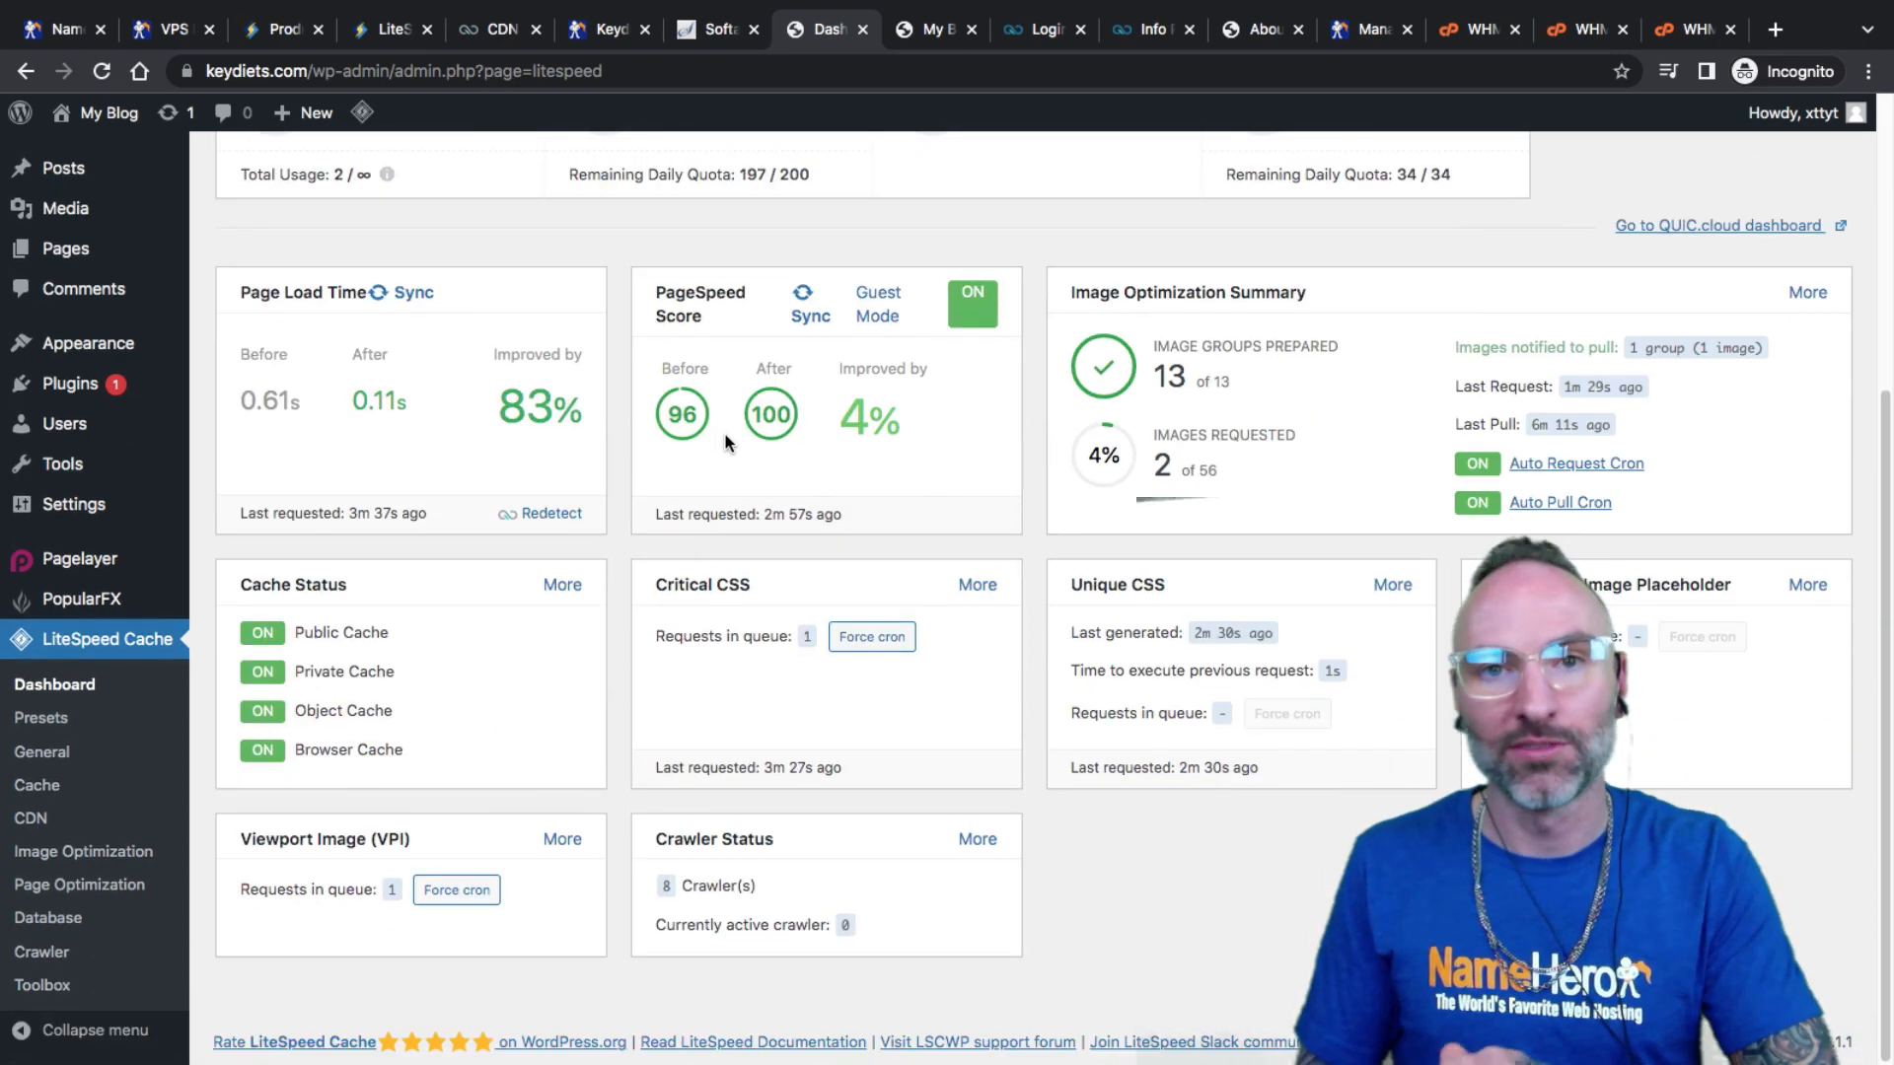
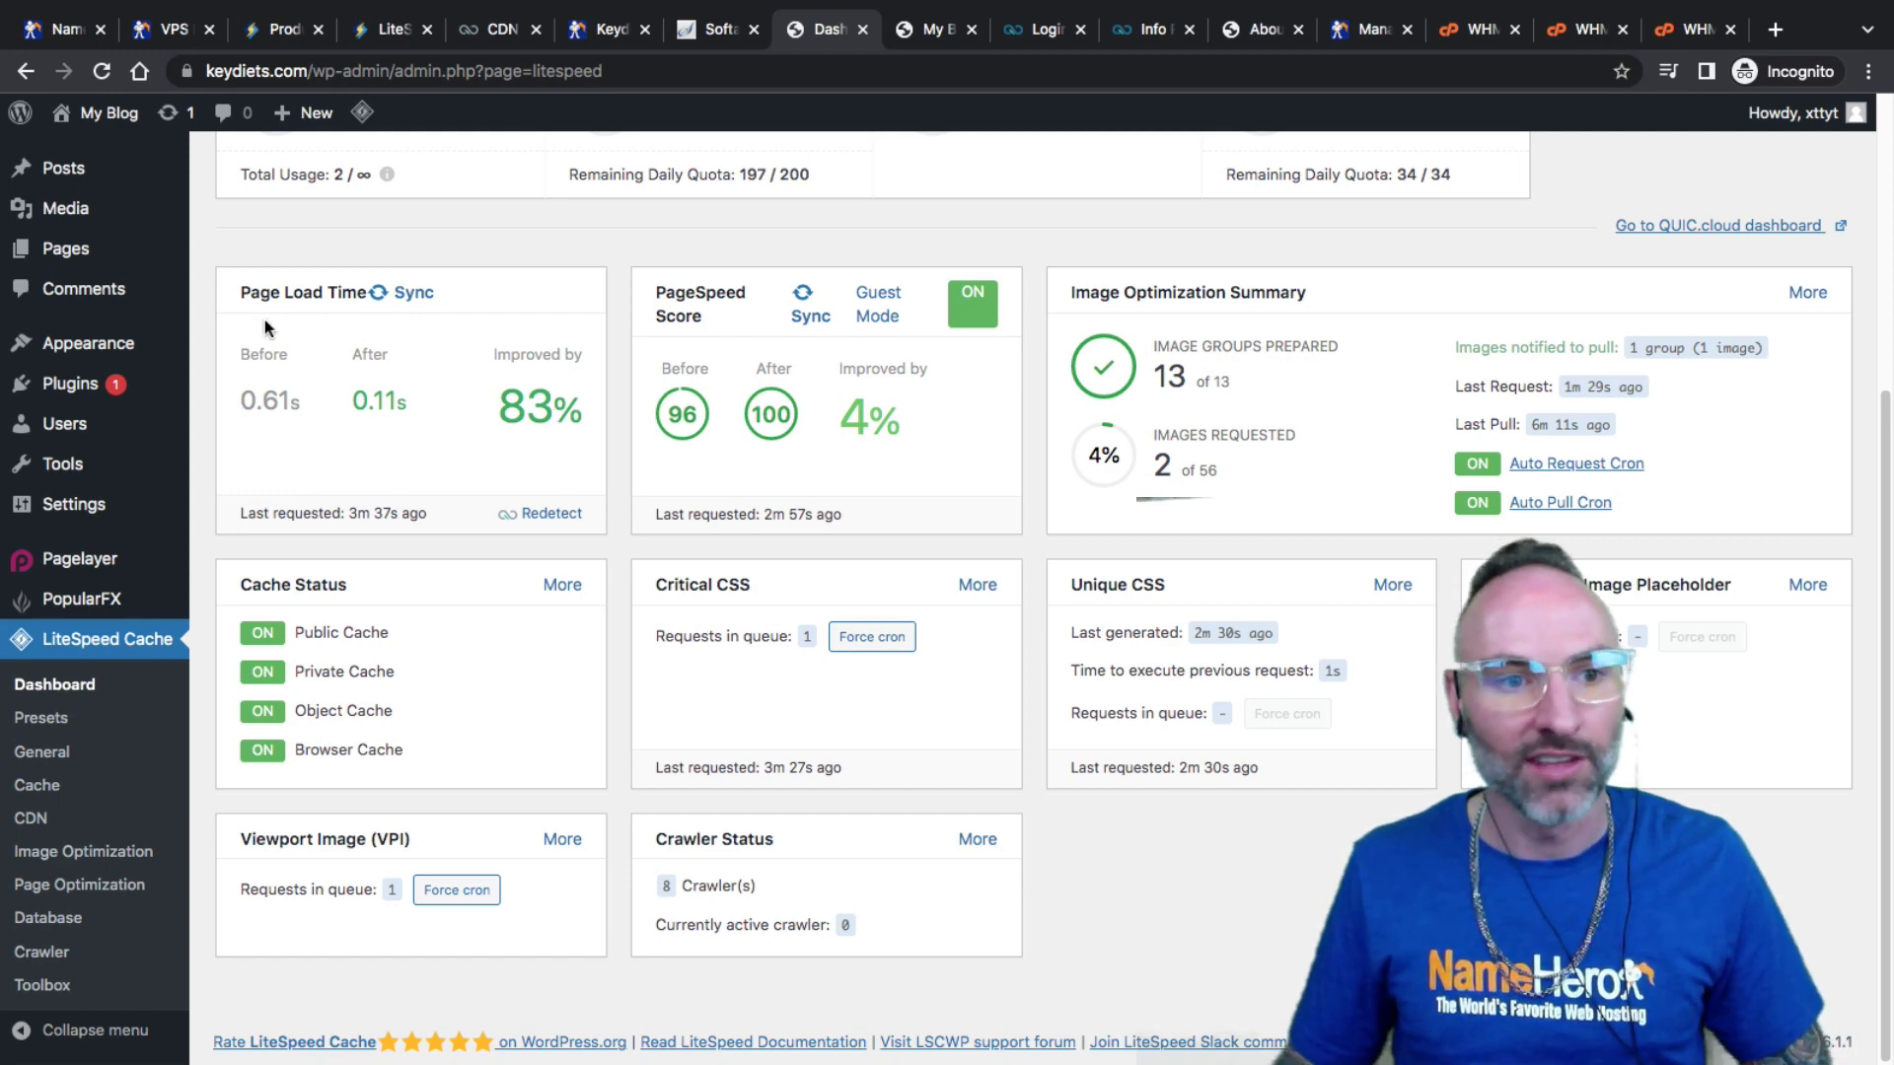
Compare the before and after page load times and the PageSpeed score improvement on the dashboard
drag(243, 296, 342, 287)
drag(382, 393, 408, 398)
click(546, 419)
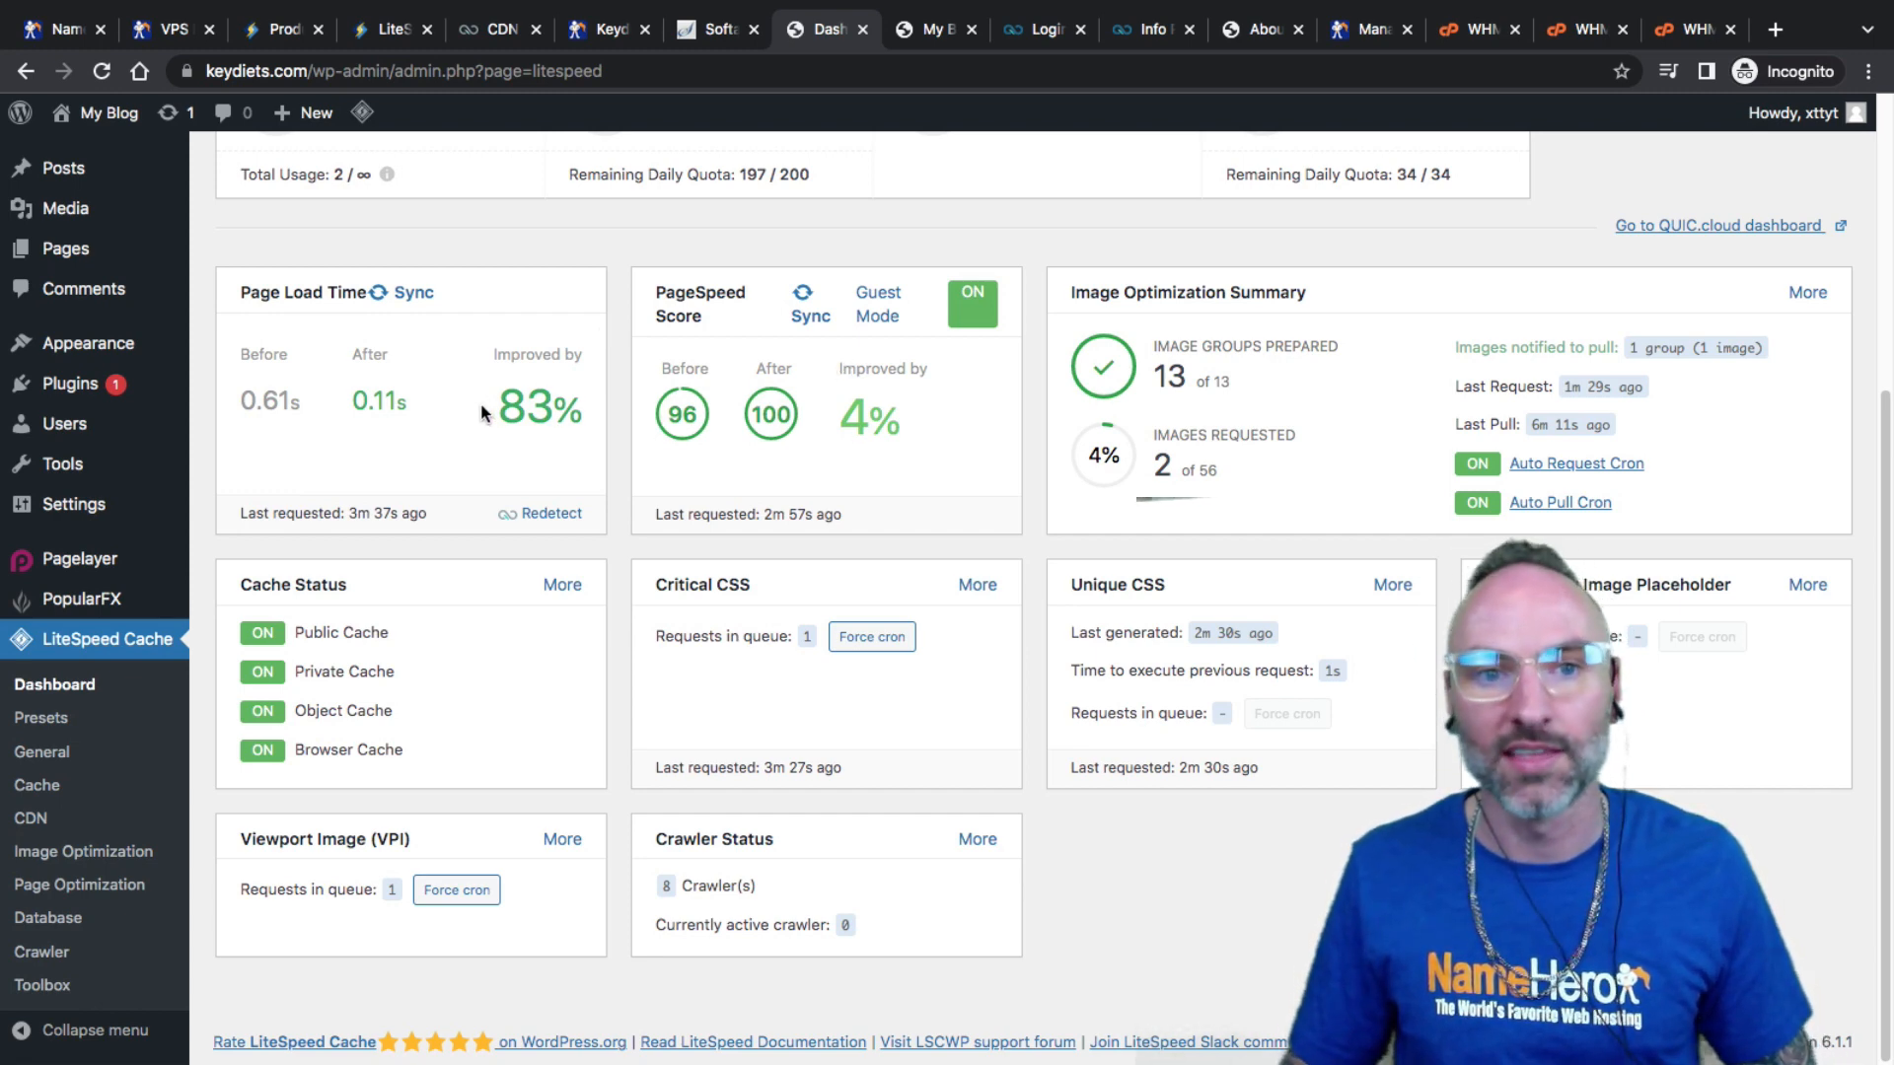
drag(483, 409, 551, 409)
drag(963, 410, 843, 420)
click(845, 423)
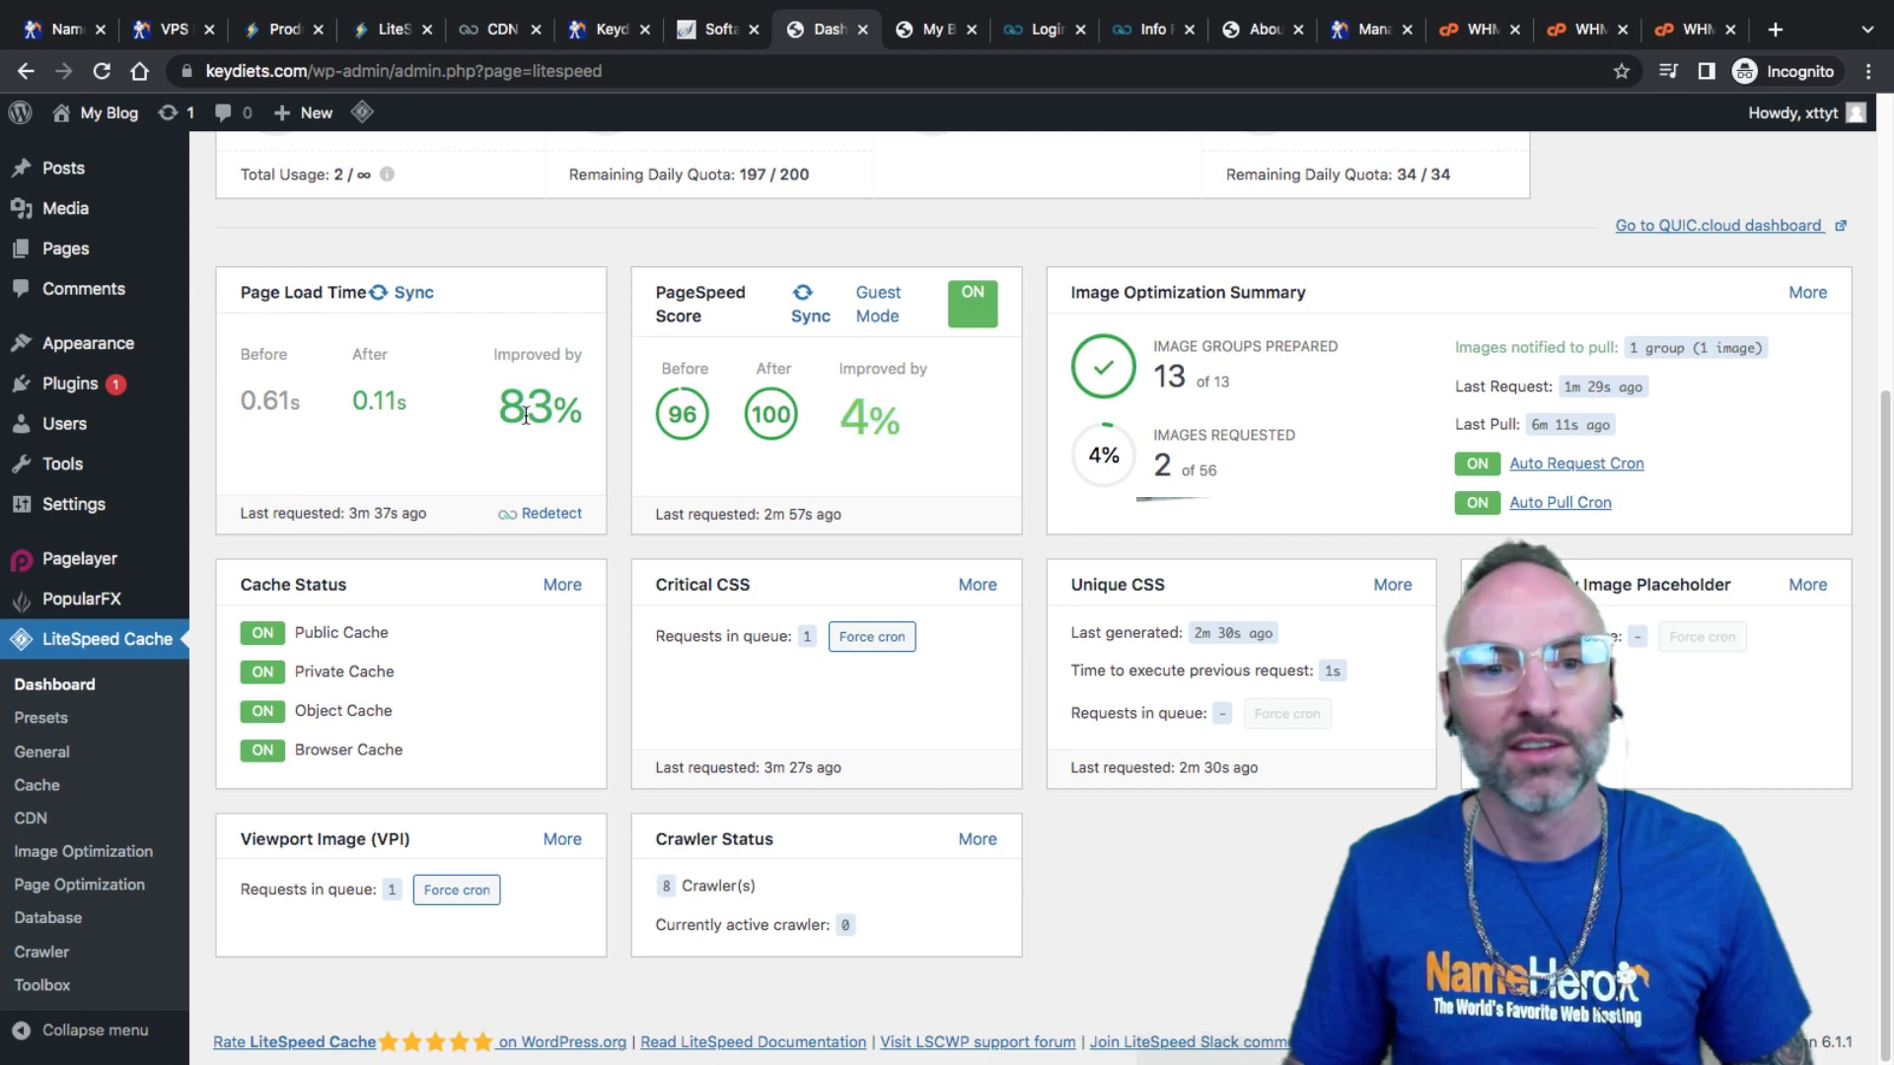
drag(241, 411, 390, 390)
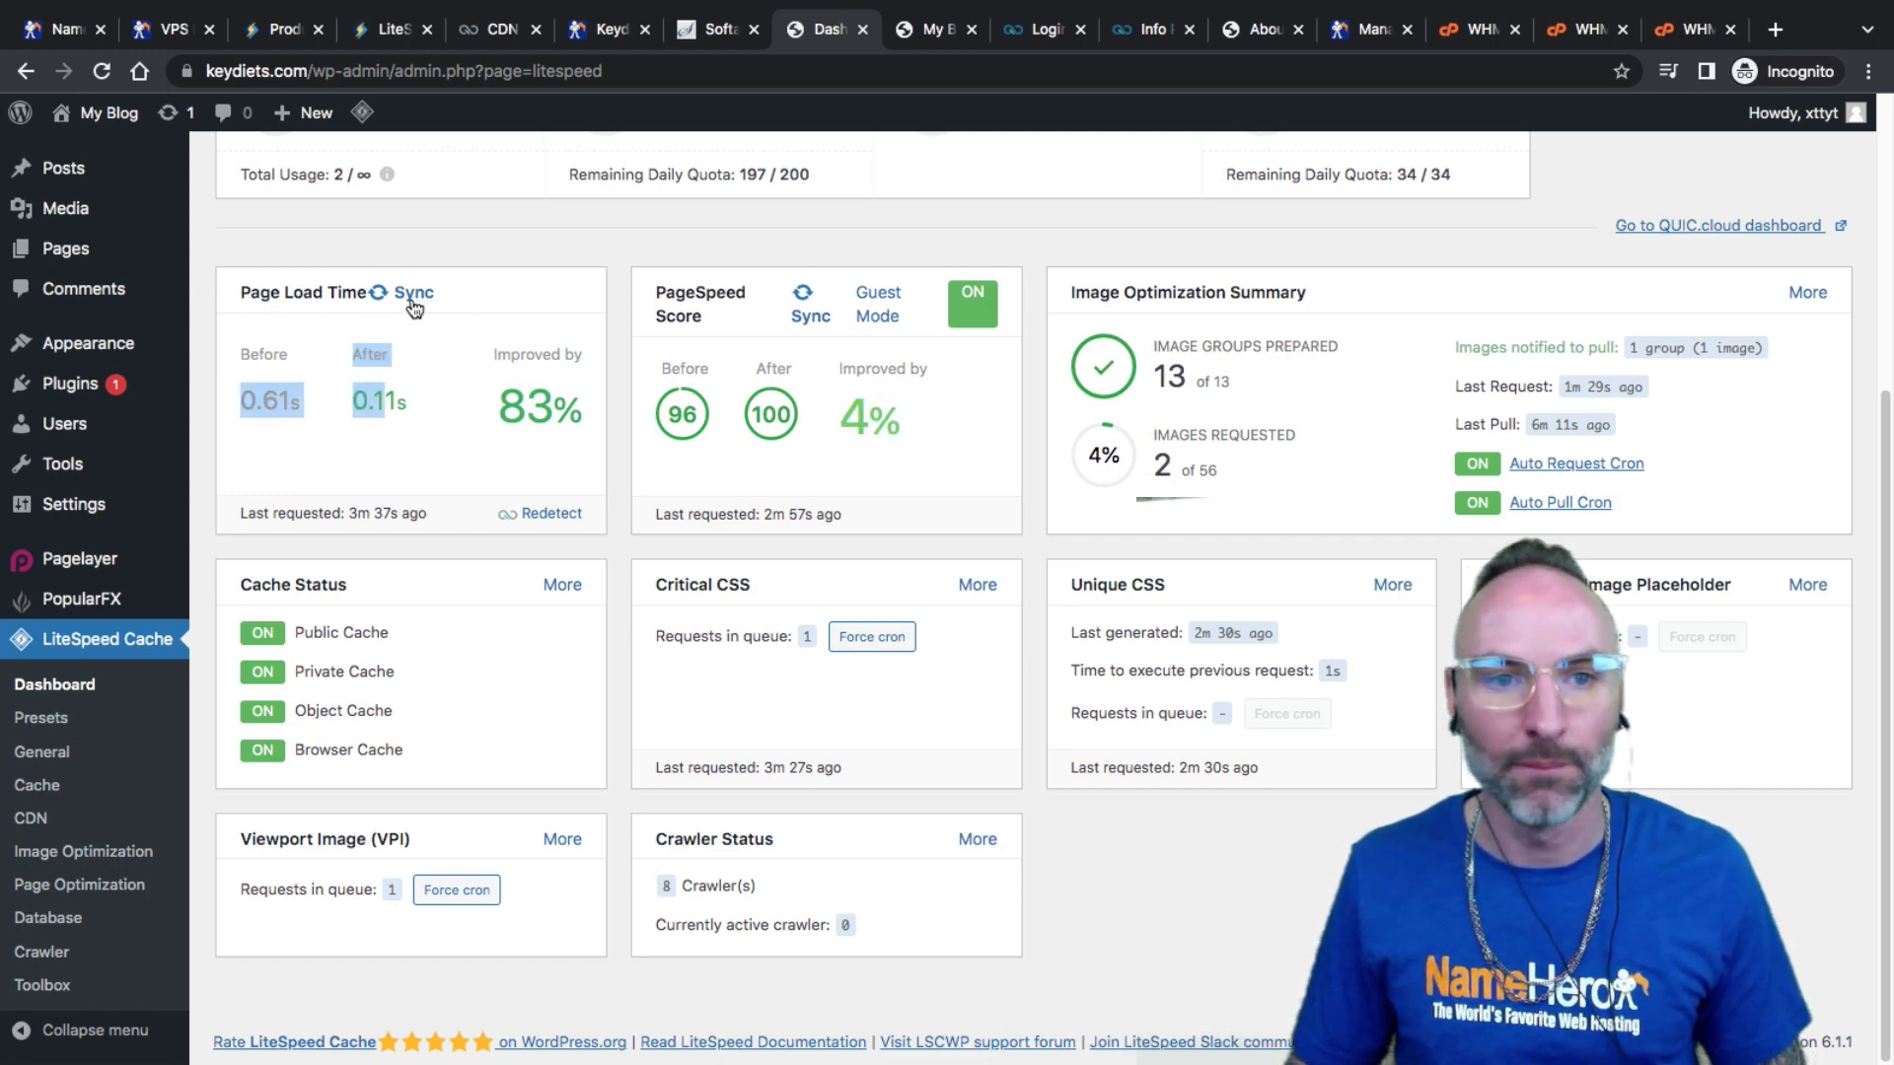
click(855, 417)
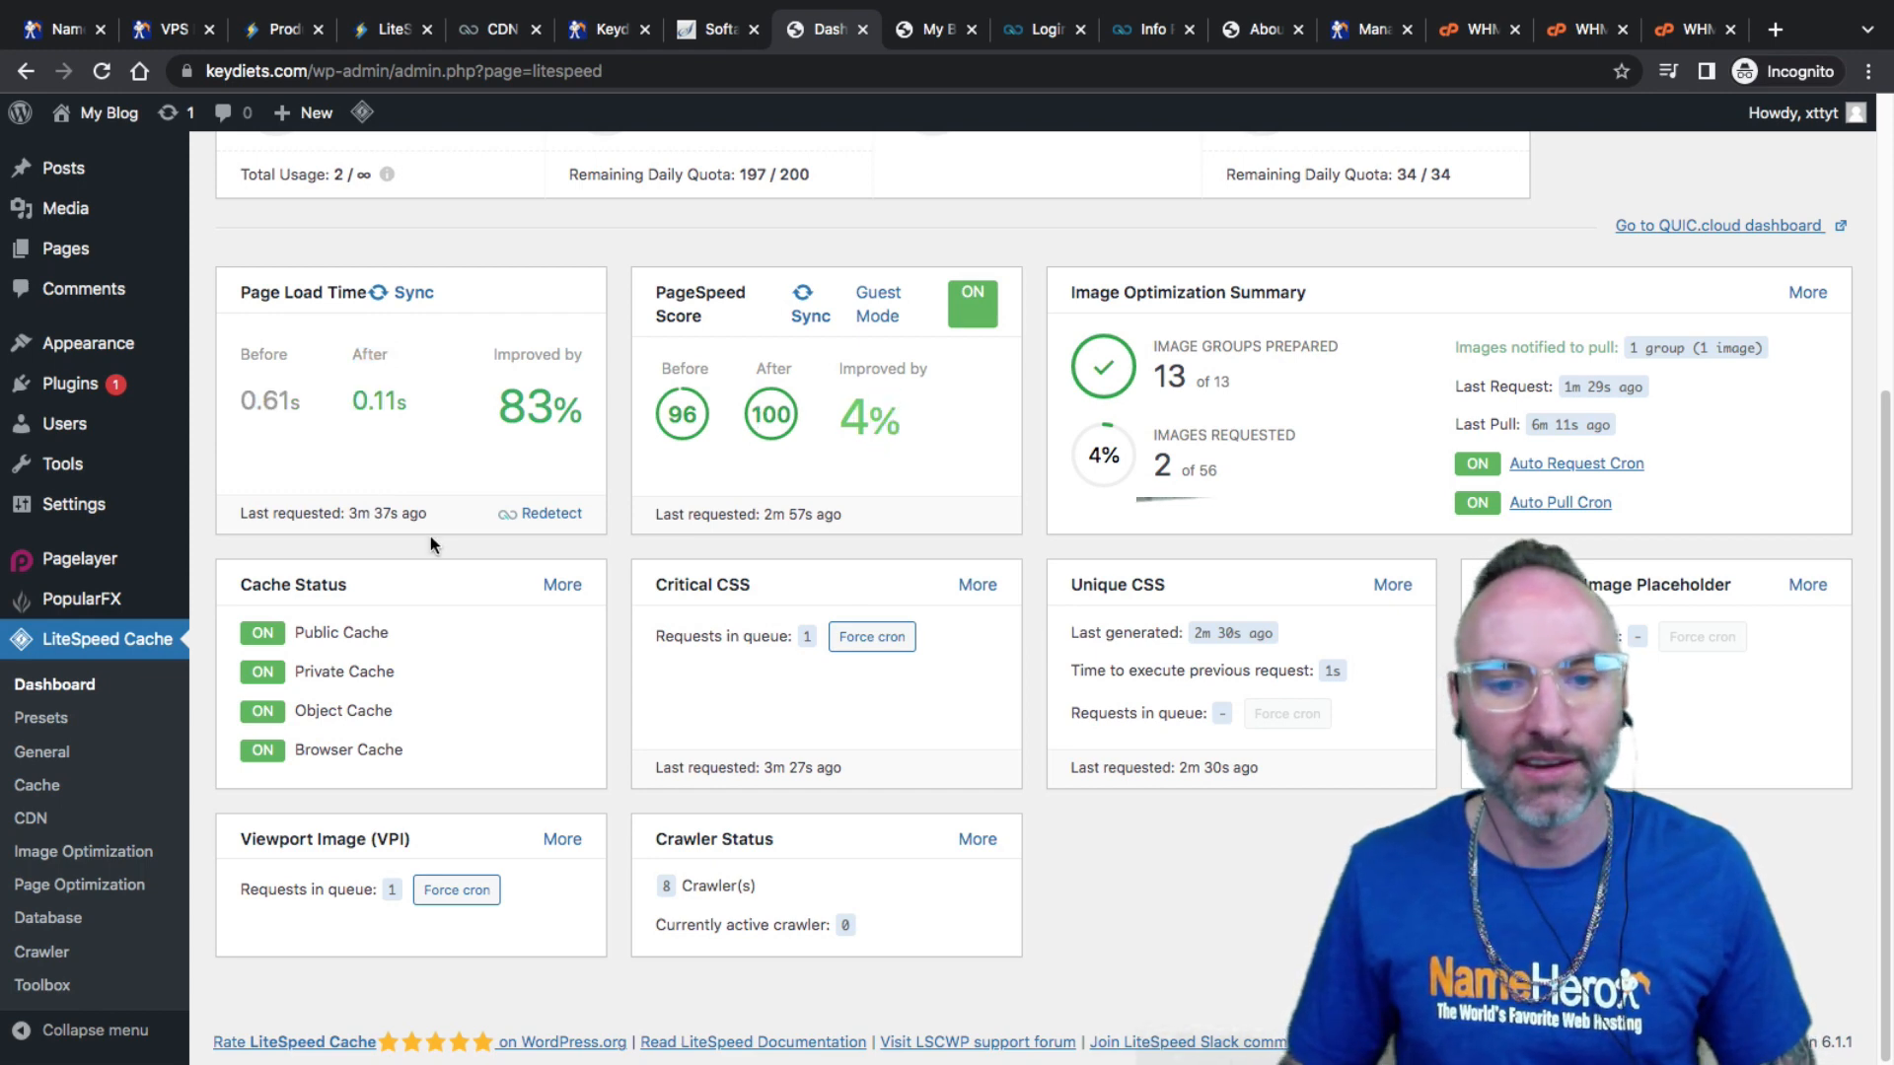
Look over the dashboard's QUIC.cloud usage statistics, image optimization summary, cache status and crawler sections
scroll(814, 594, up, 4)
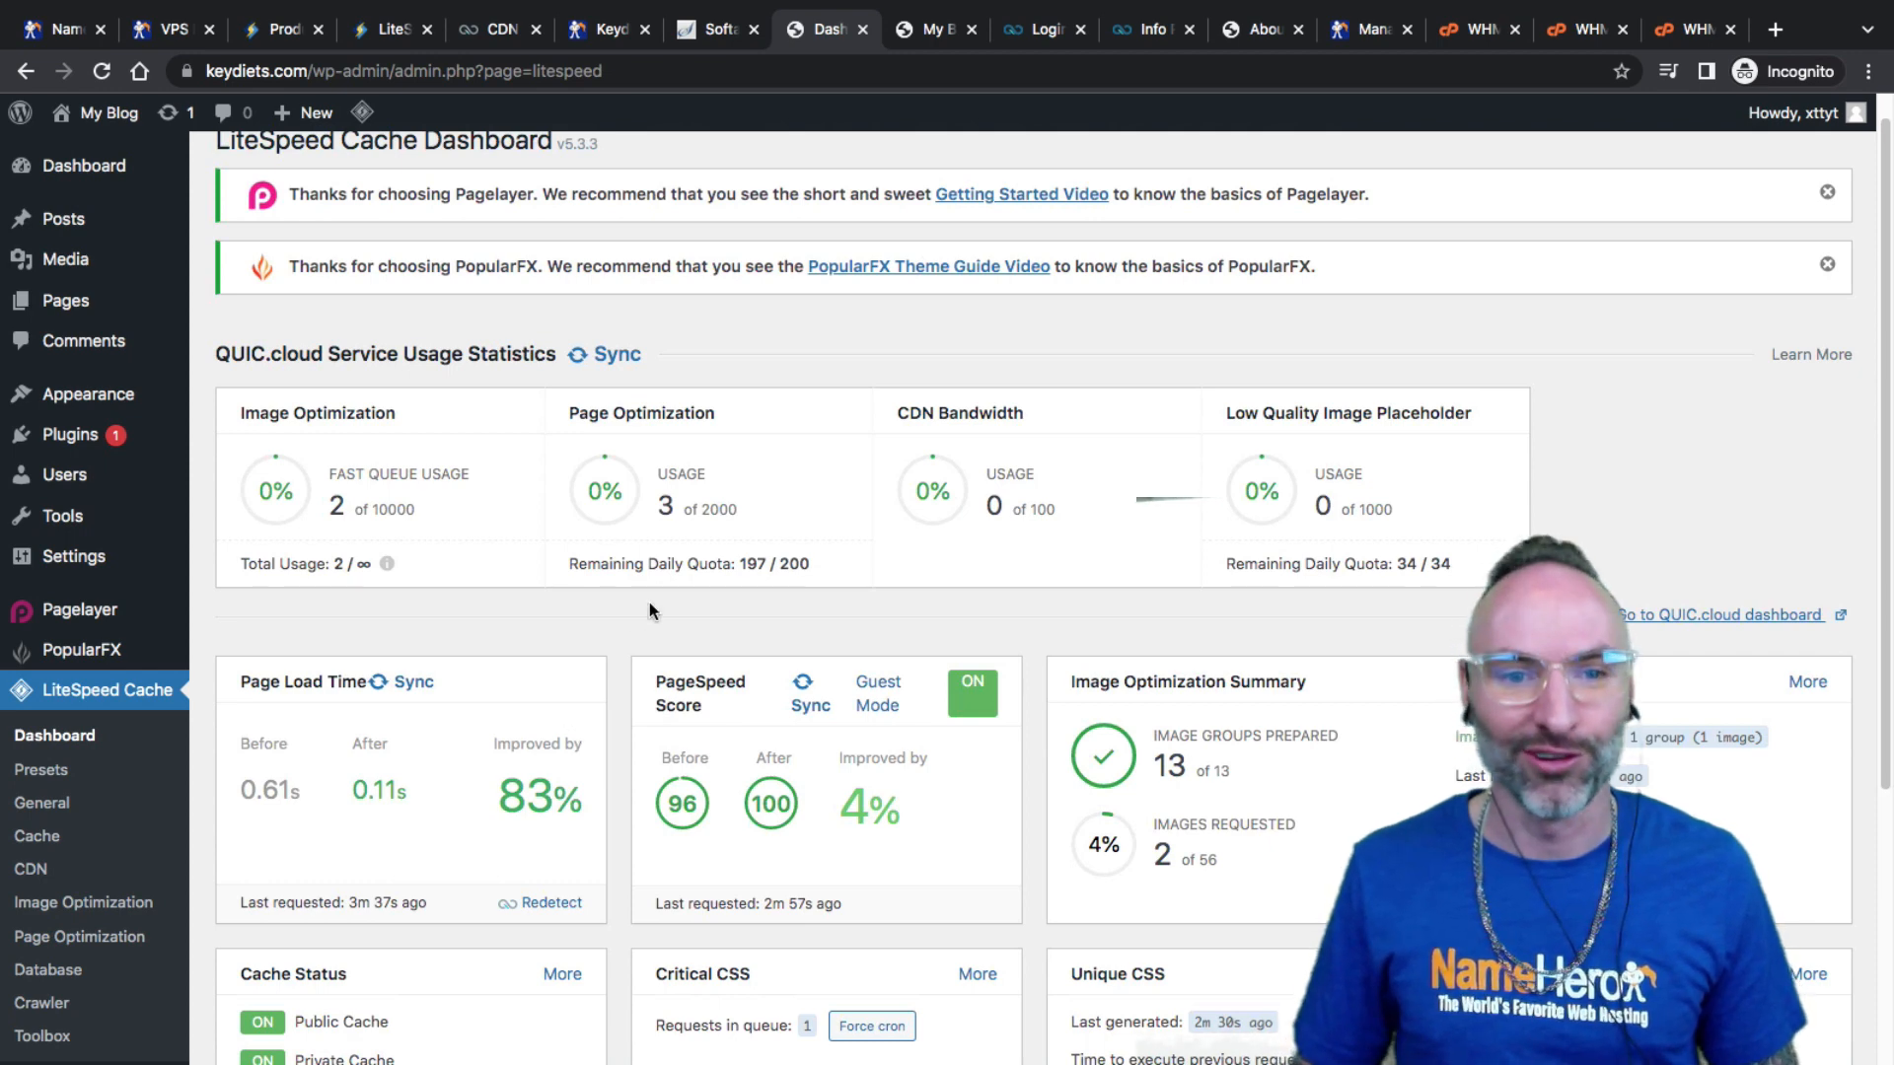
scroll(646, 631, down, 2)
scroll(631, 706, down, 1)
scroll(627, 702, up, 1)
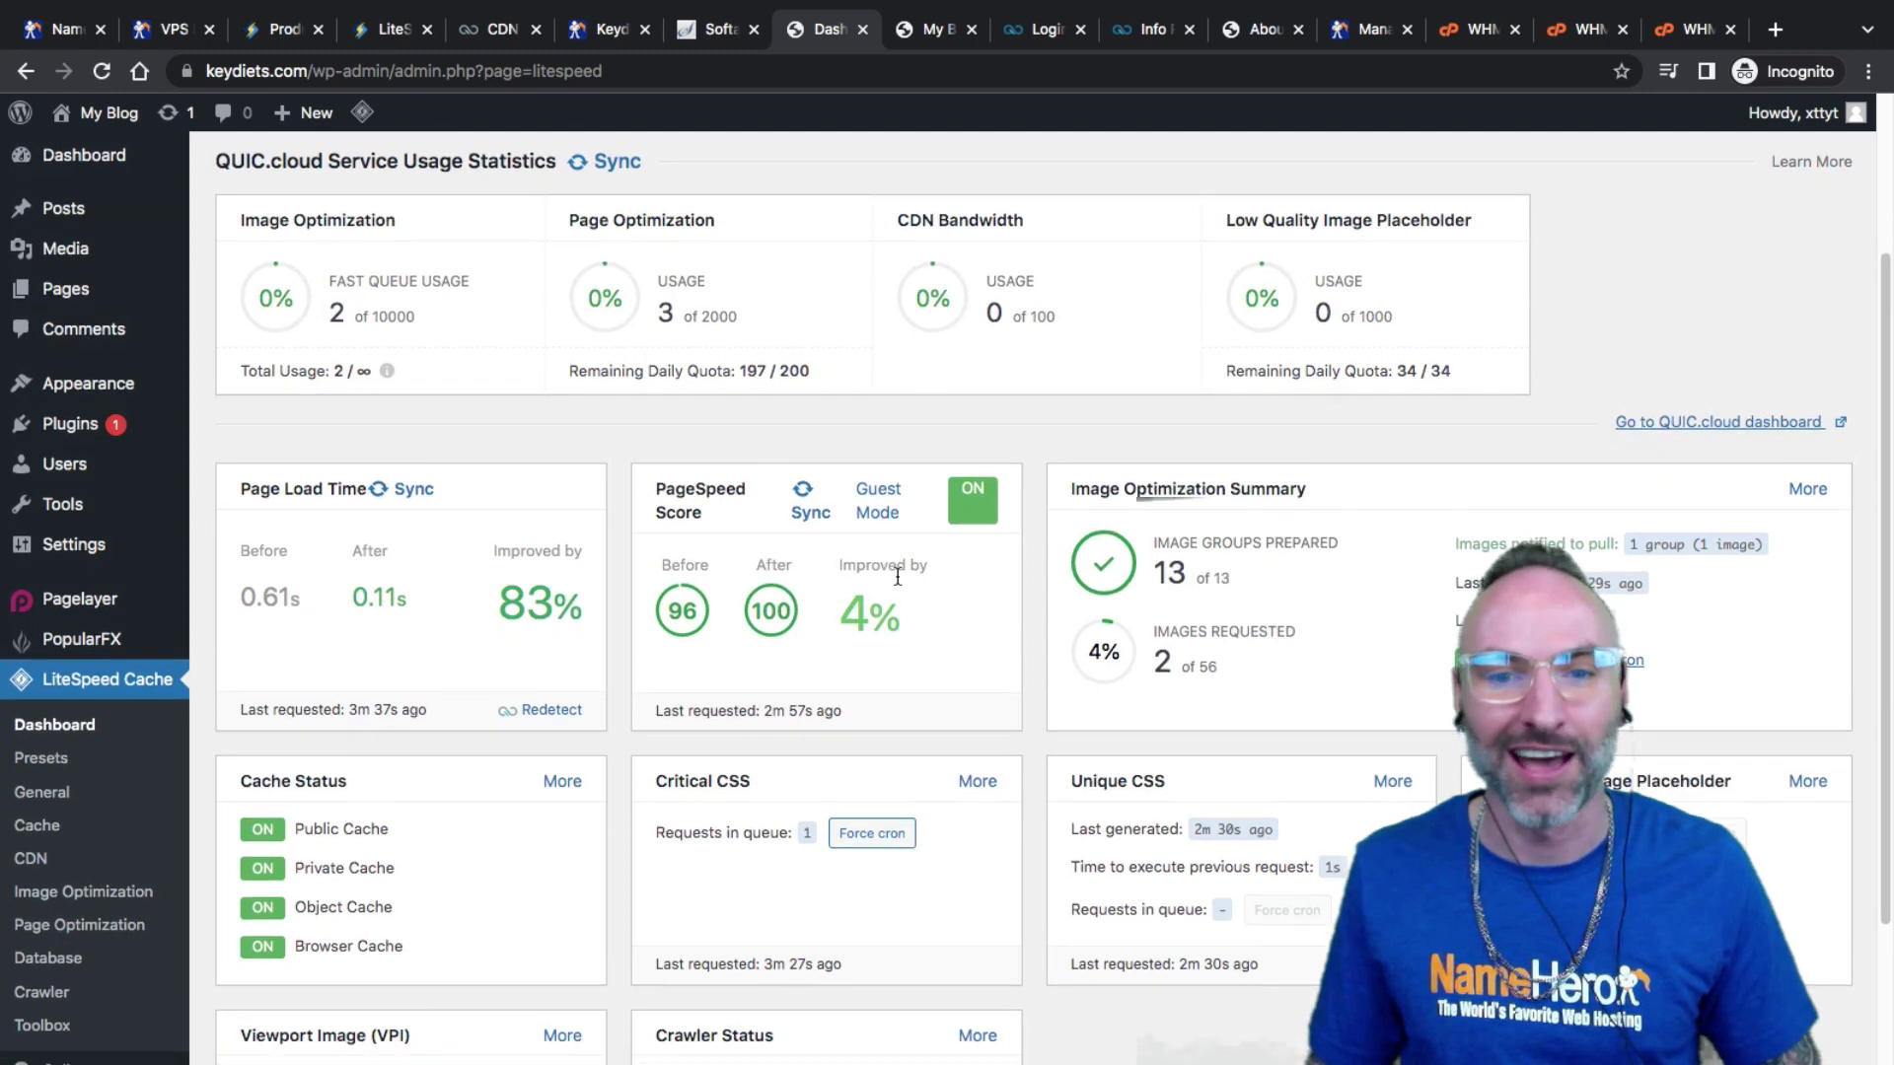
scroll(891, 592, down, 2)
scroll(937, 631, down, 2)
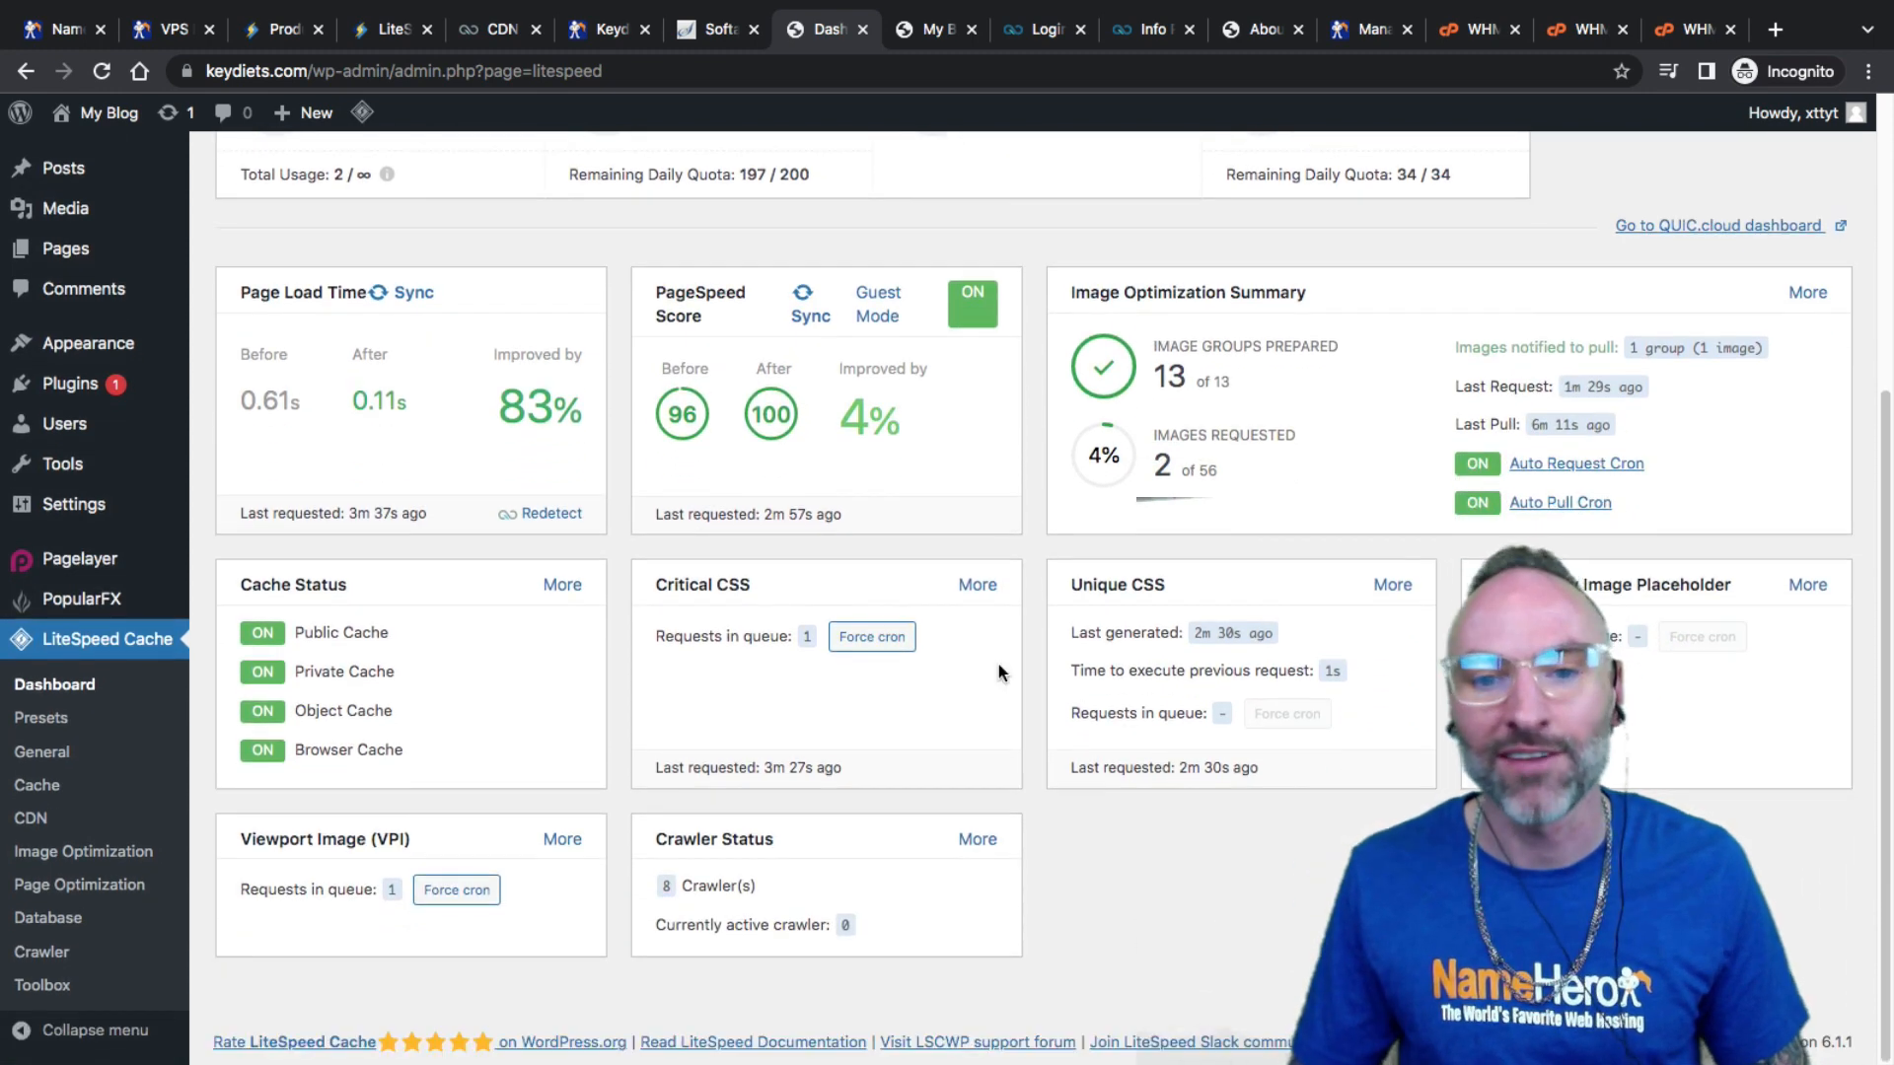
scroll(1026, 612, up, 4)
scroll(839, 414, up, 1)
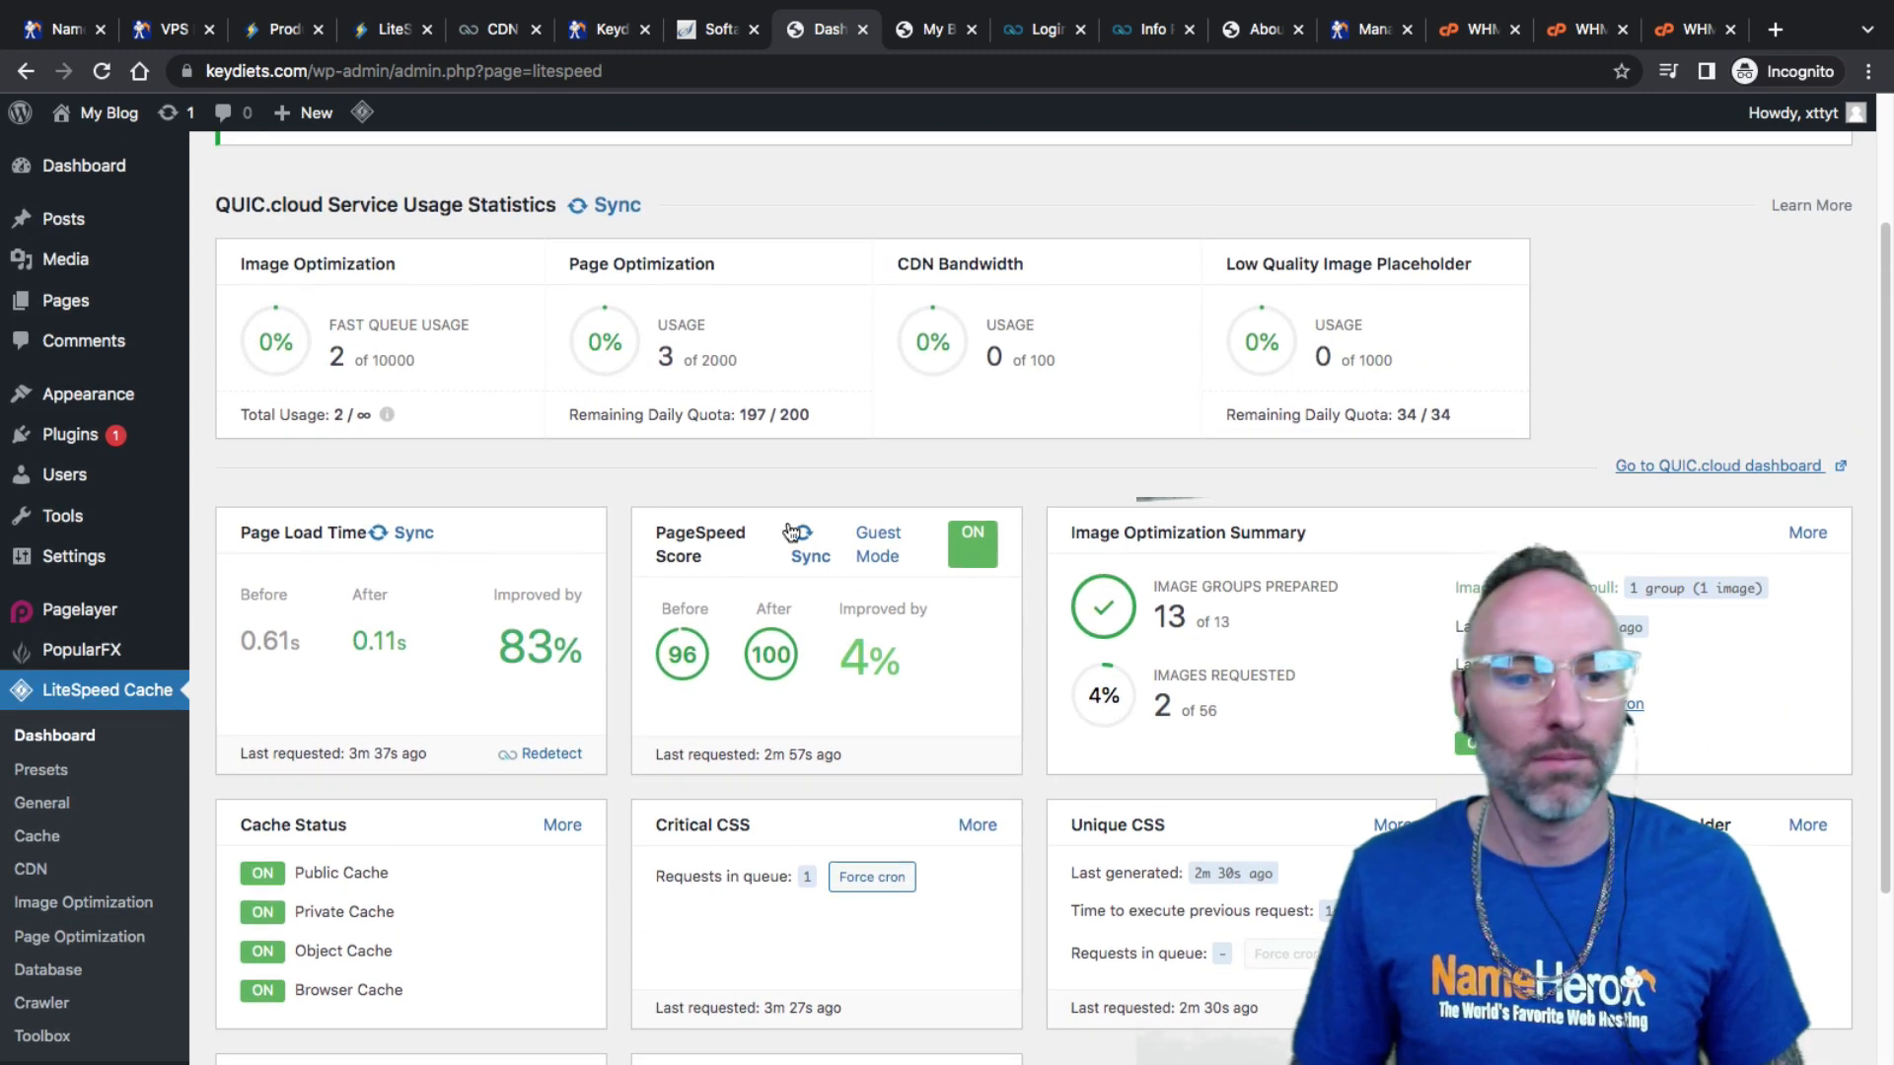
scroll(949, 602, down, 5)
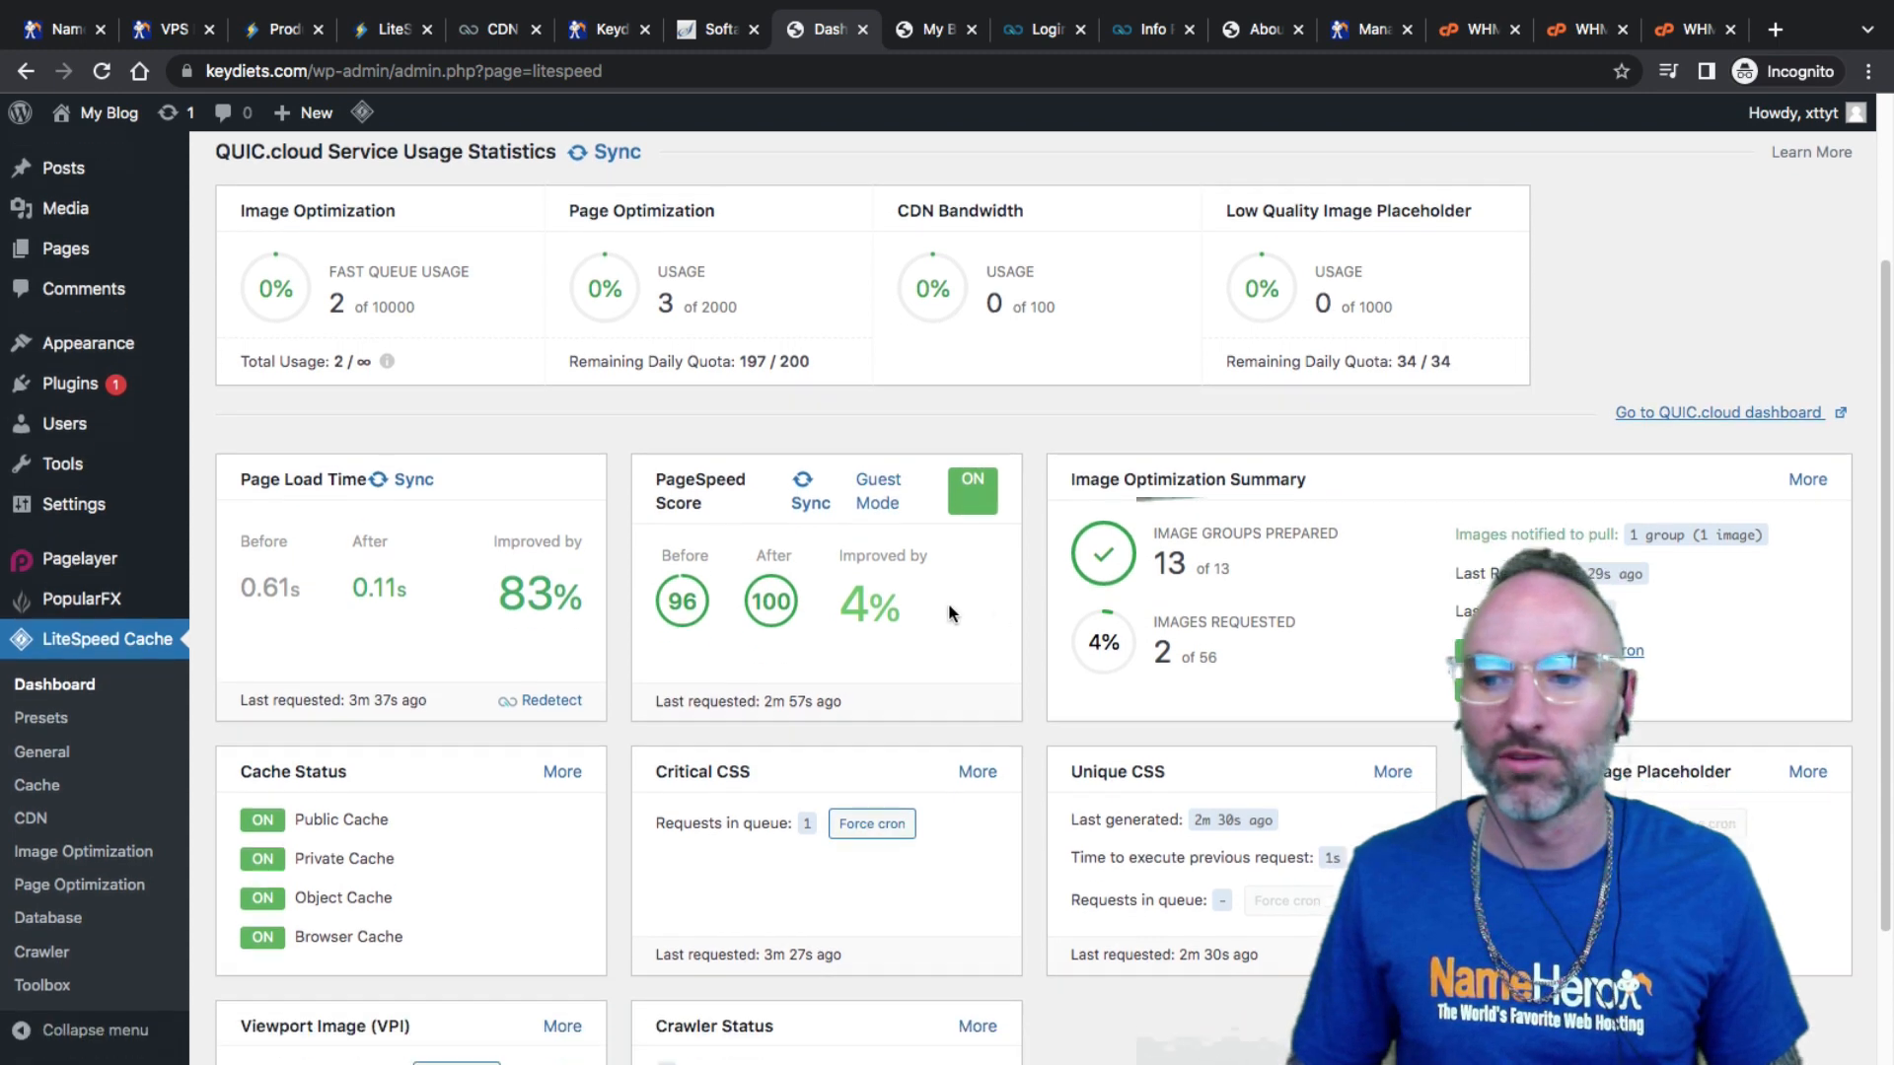
scroll(715, 335, up, 10)
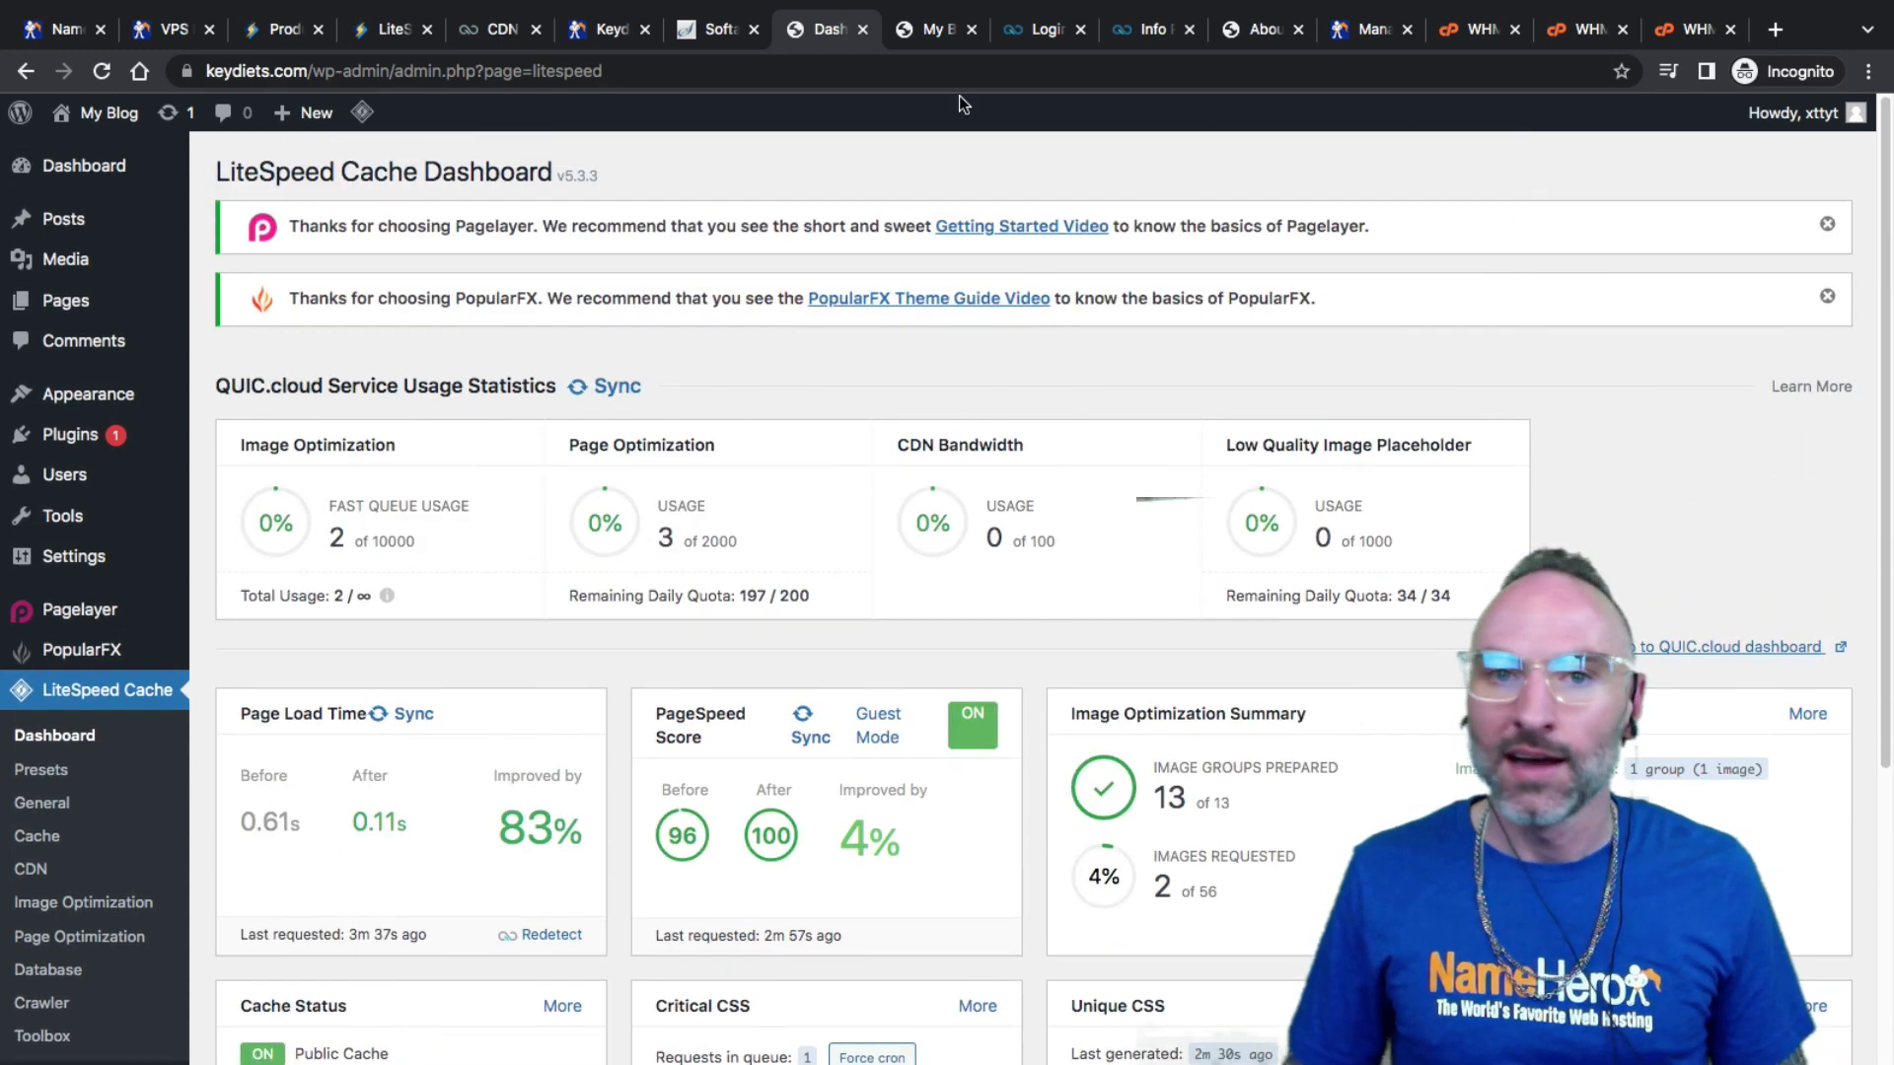
Switch to WHM's LiteSpeed Web Server plugin and resolve the timezoneDB warning by starting the PHP extension's installation
click(932, 29)
click(1156, 43)
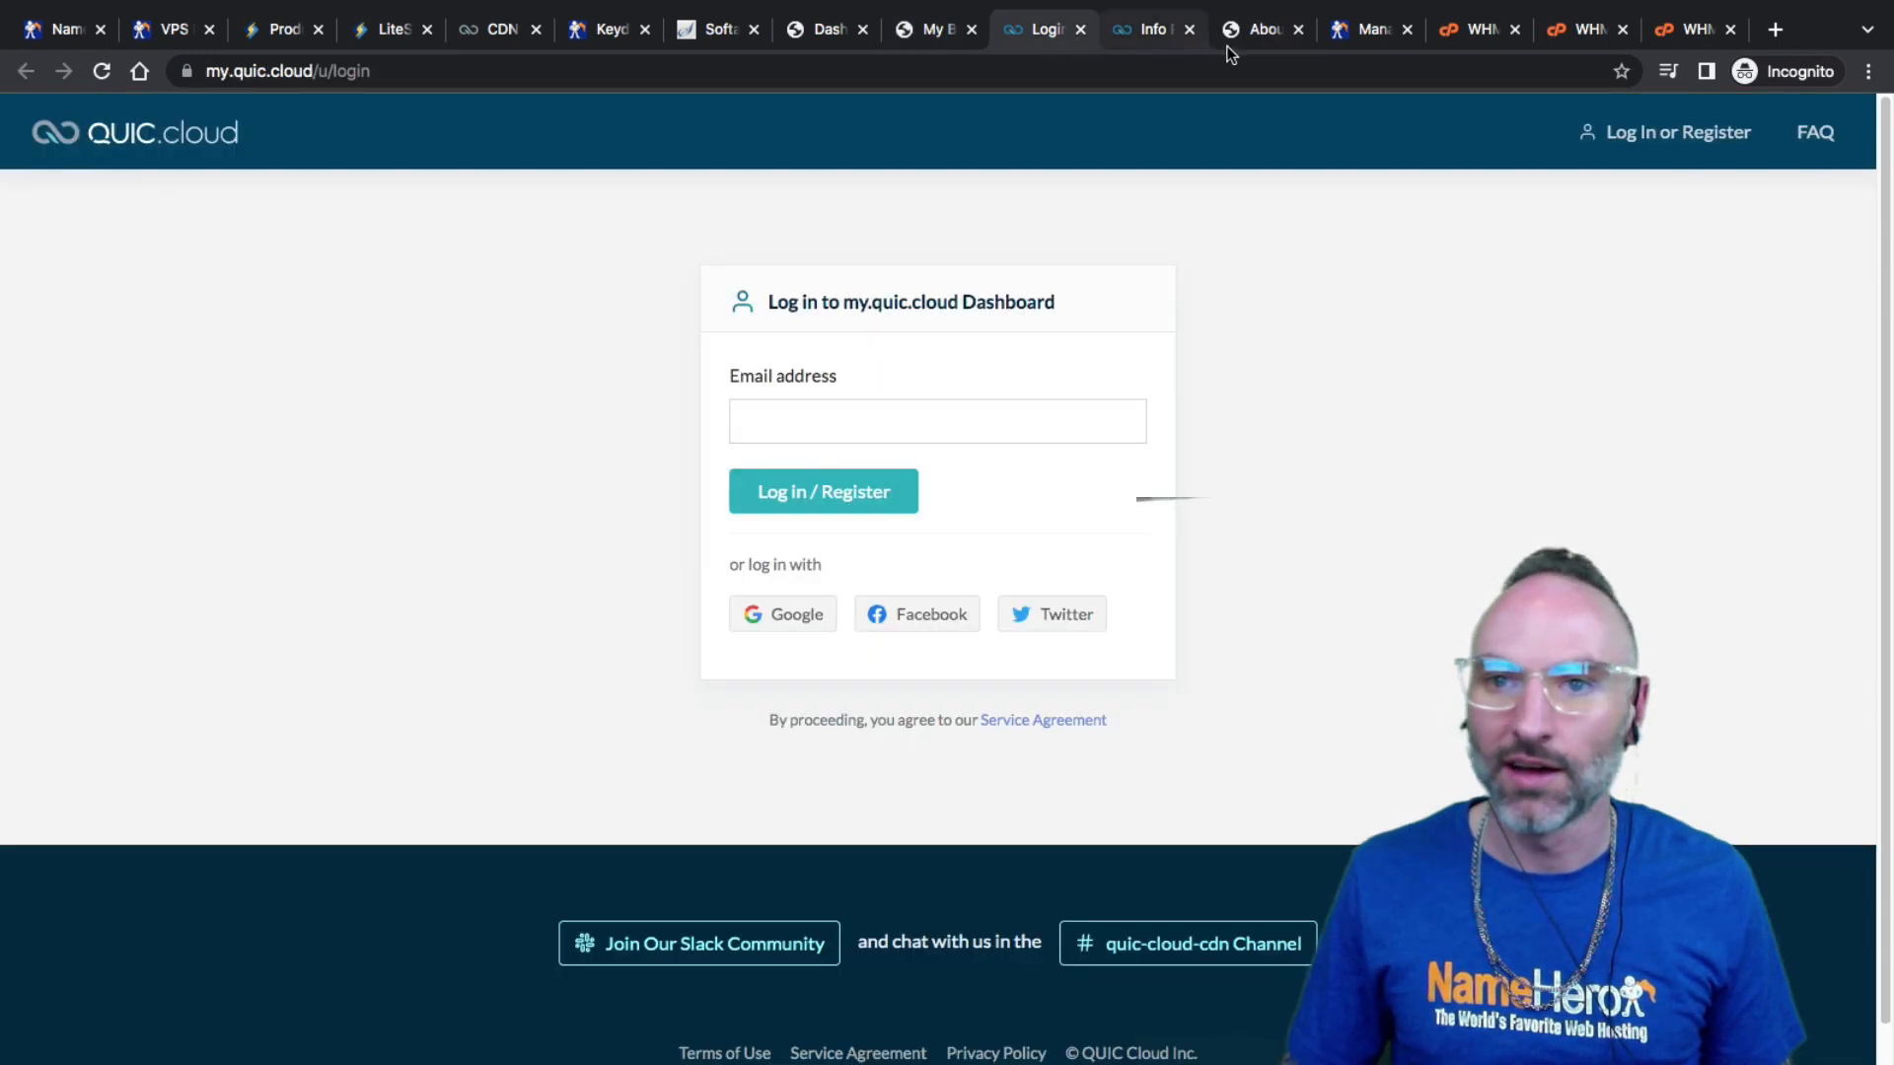
click(1257, 45)
click(1381, 41)
click(1449, 32)
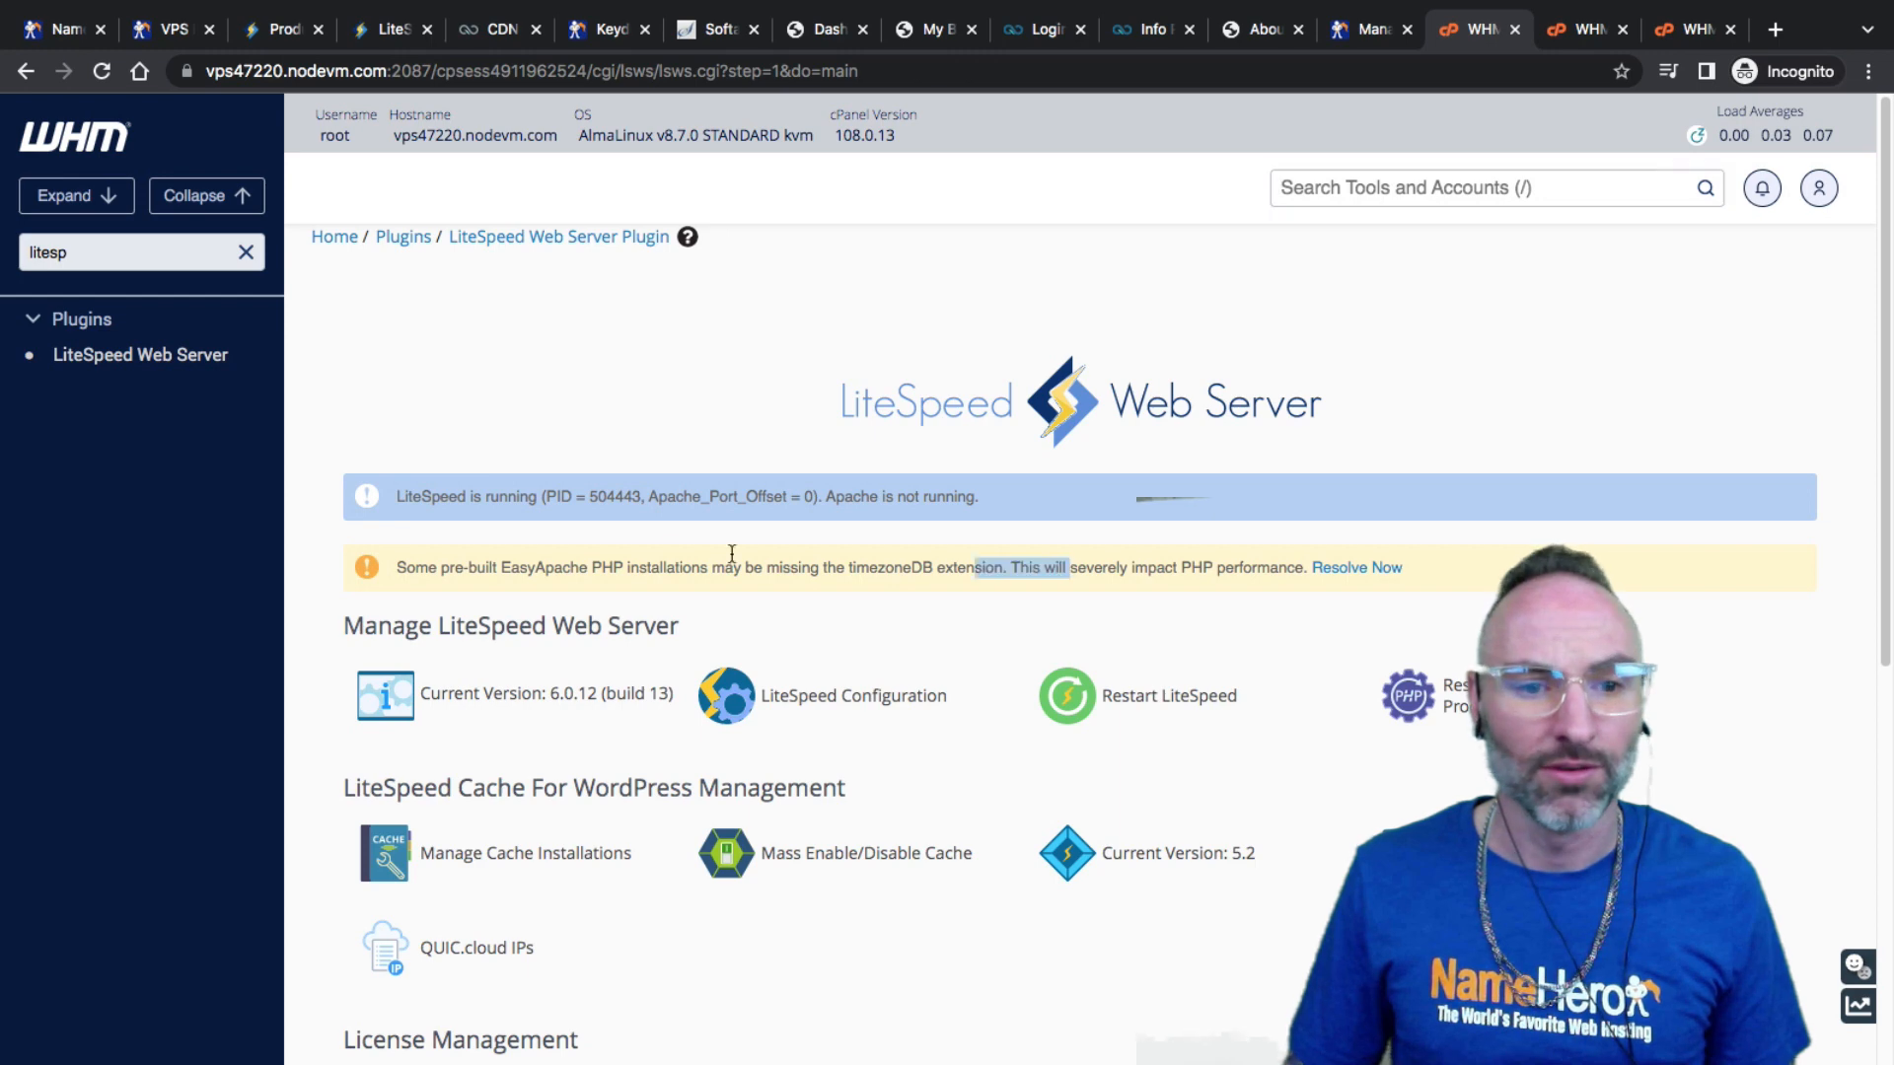
click(1334, 569)
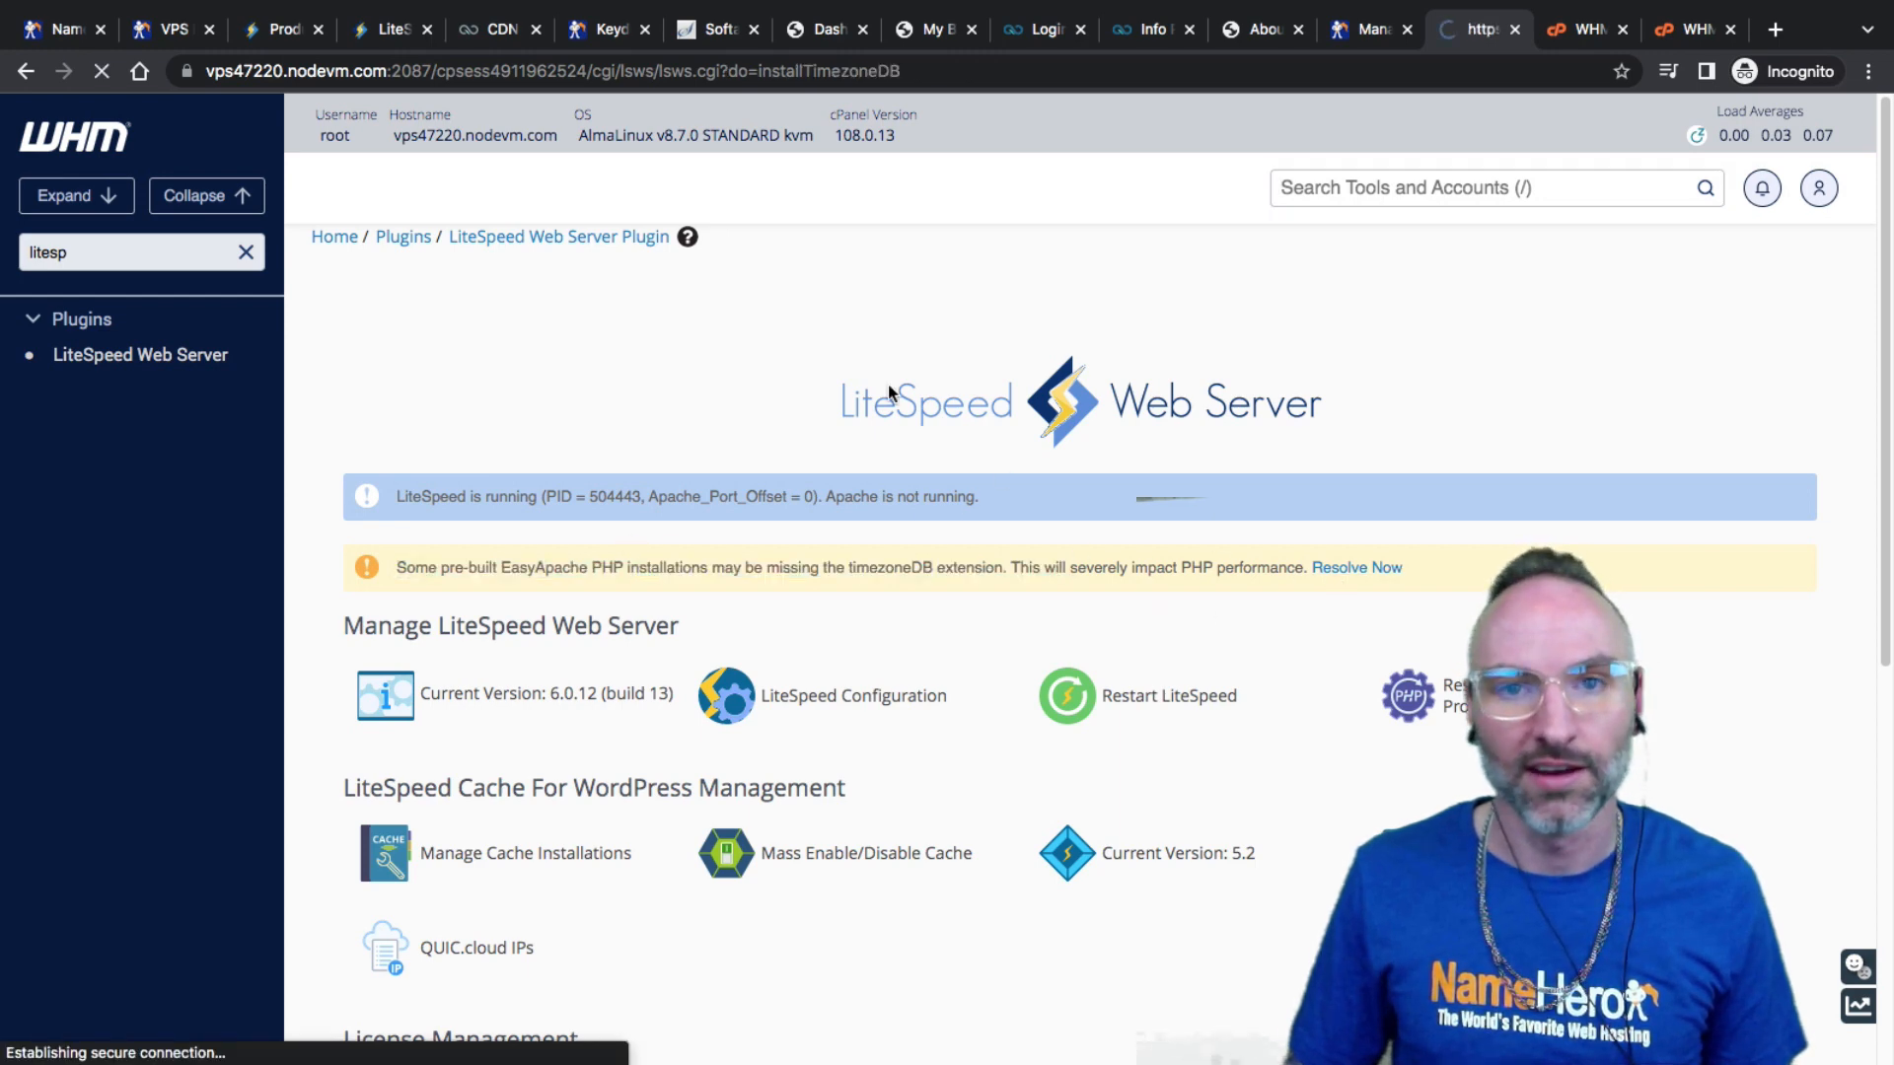
click(524, 605)
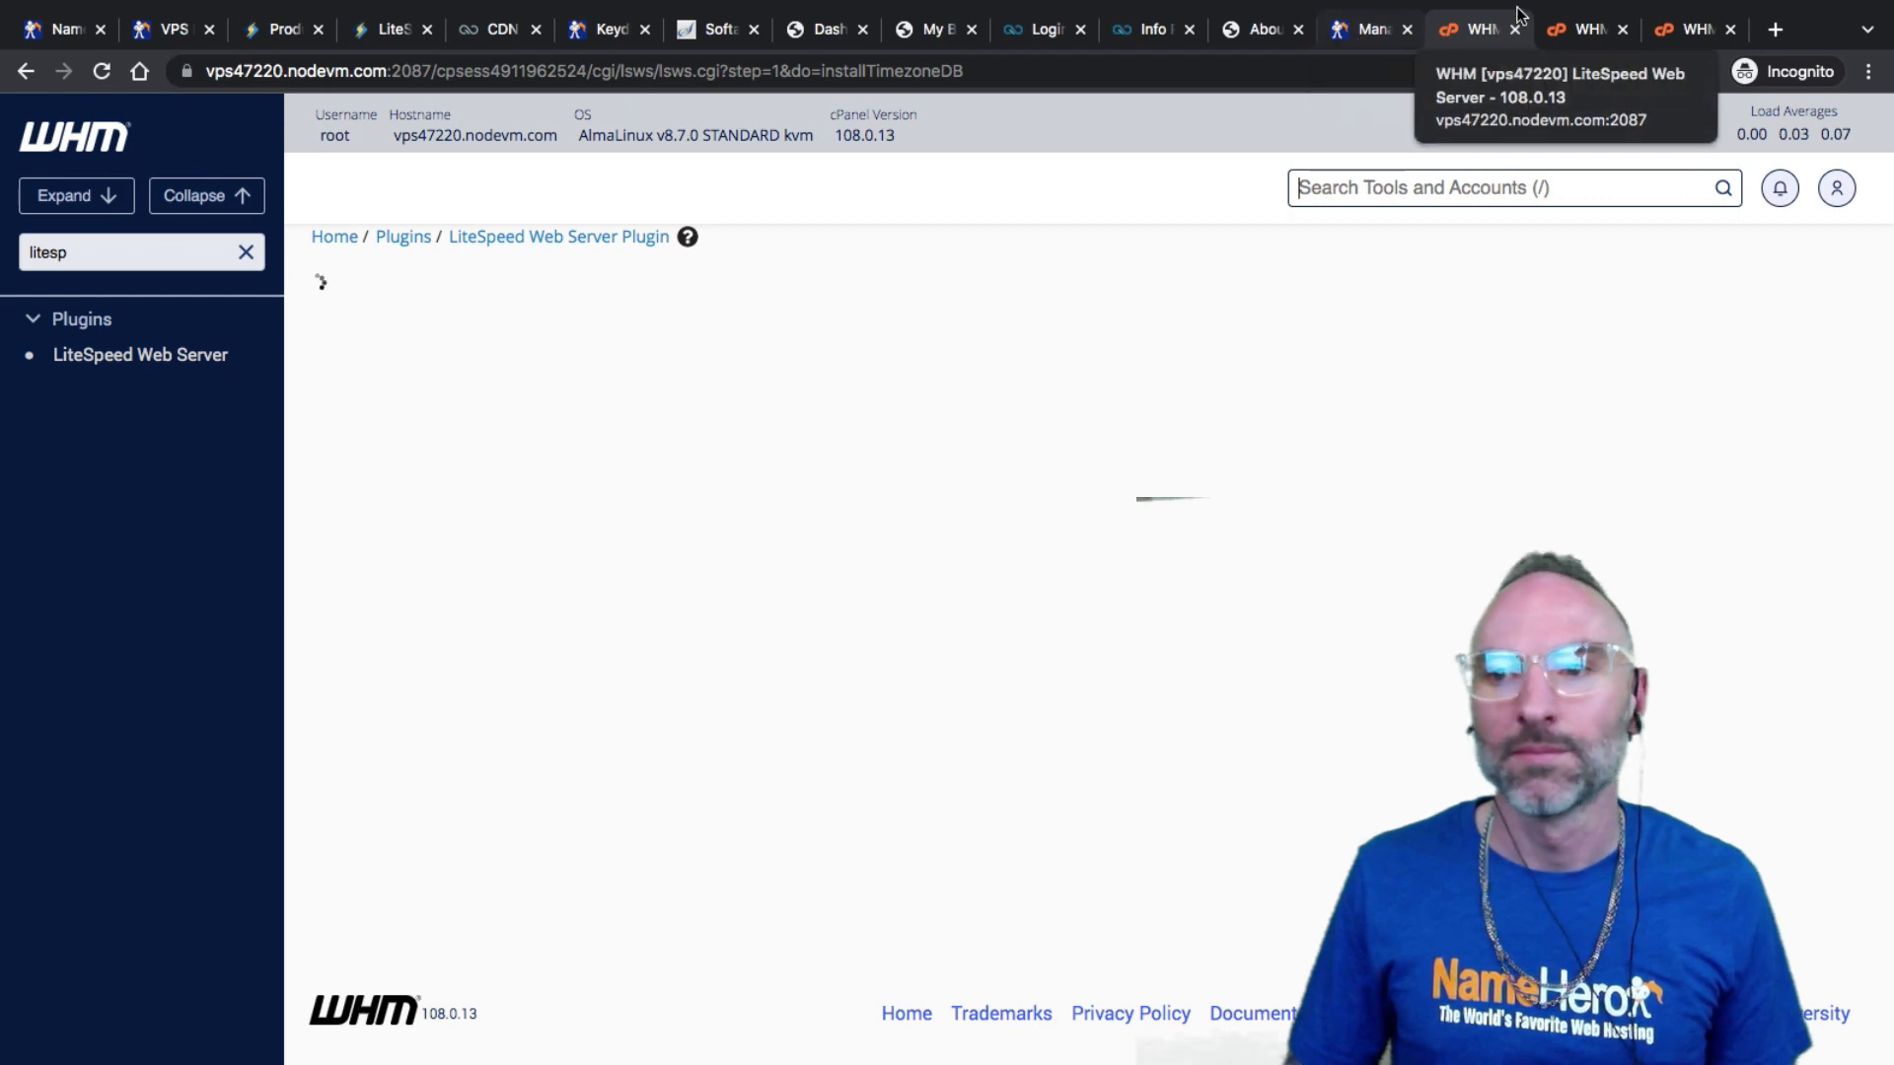
Switch to the LiteSpeed products page and review Web Server, OpenLiteSpeed, Web ADC and the cache plugins
click(1578, 30)
click(284, 38)
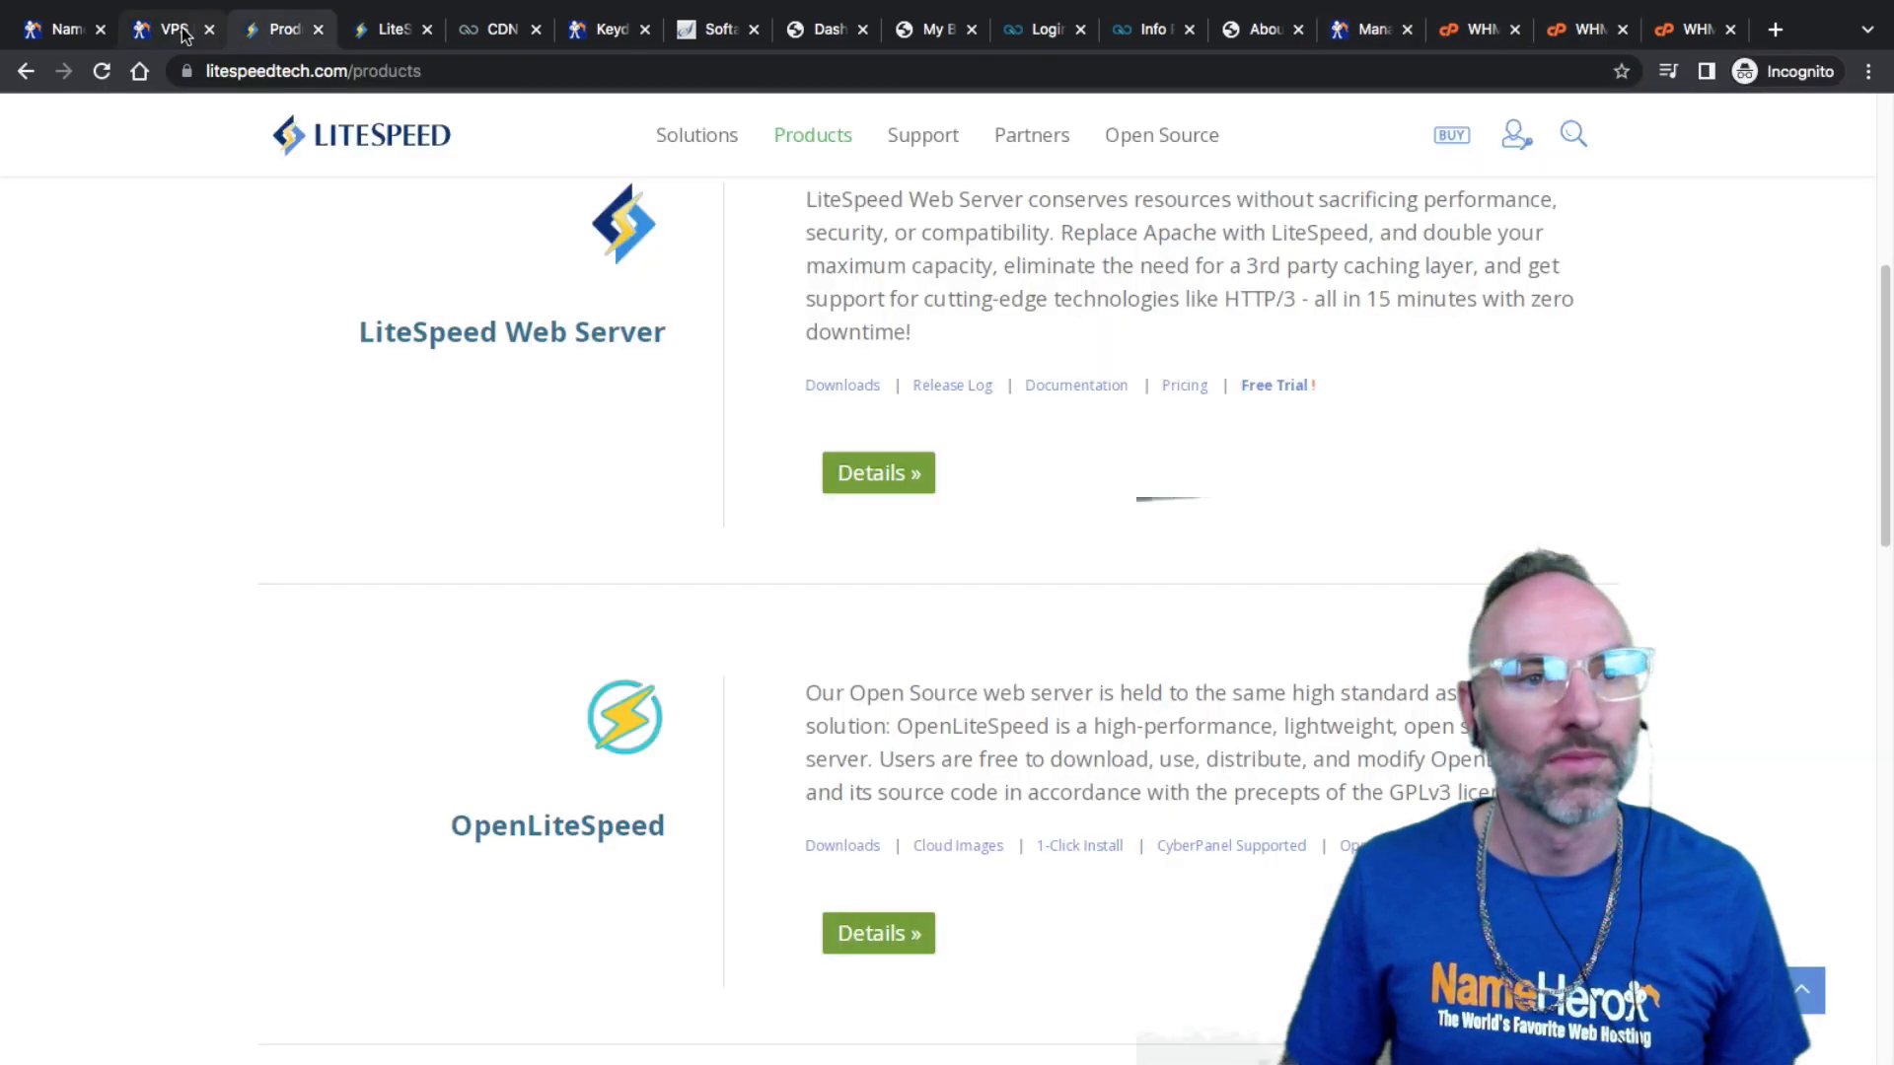
click(174, 30)
click(300, 40)
scroll(626, 617, down, 5)
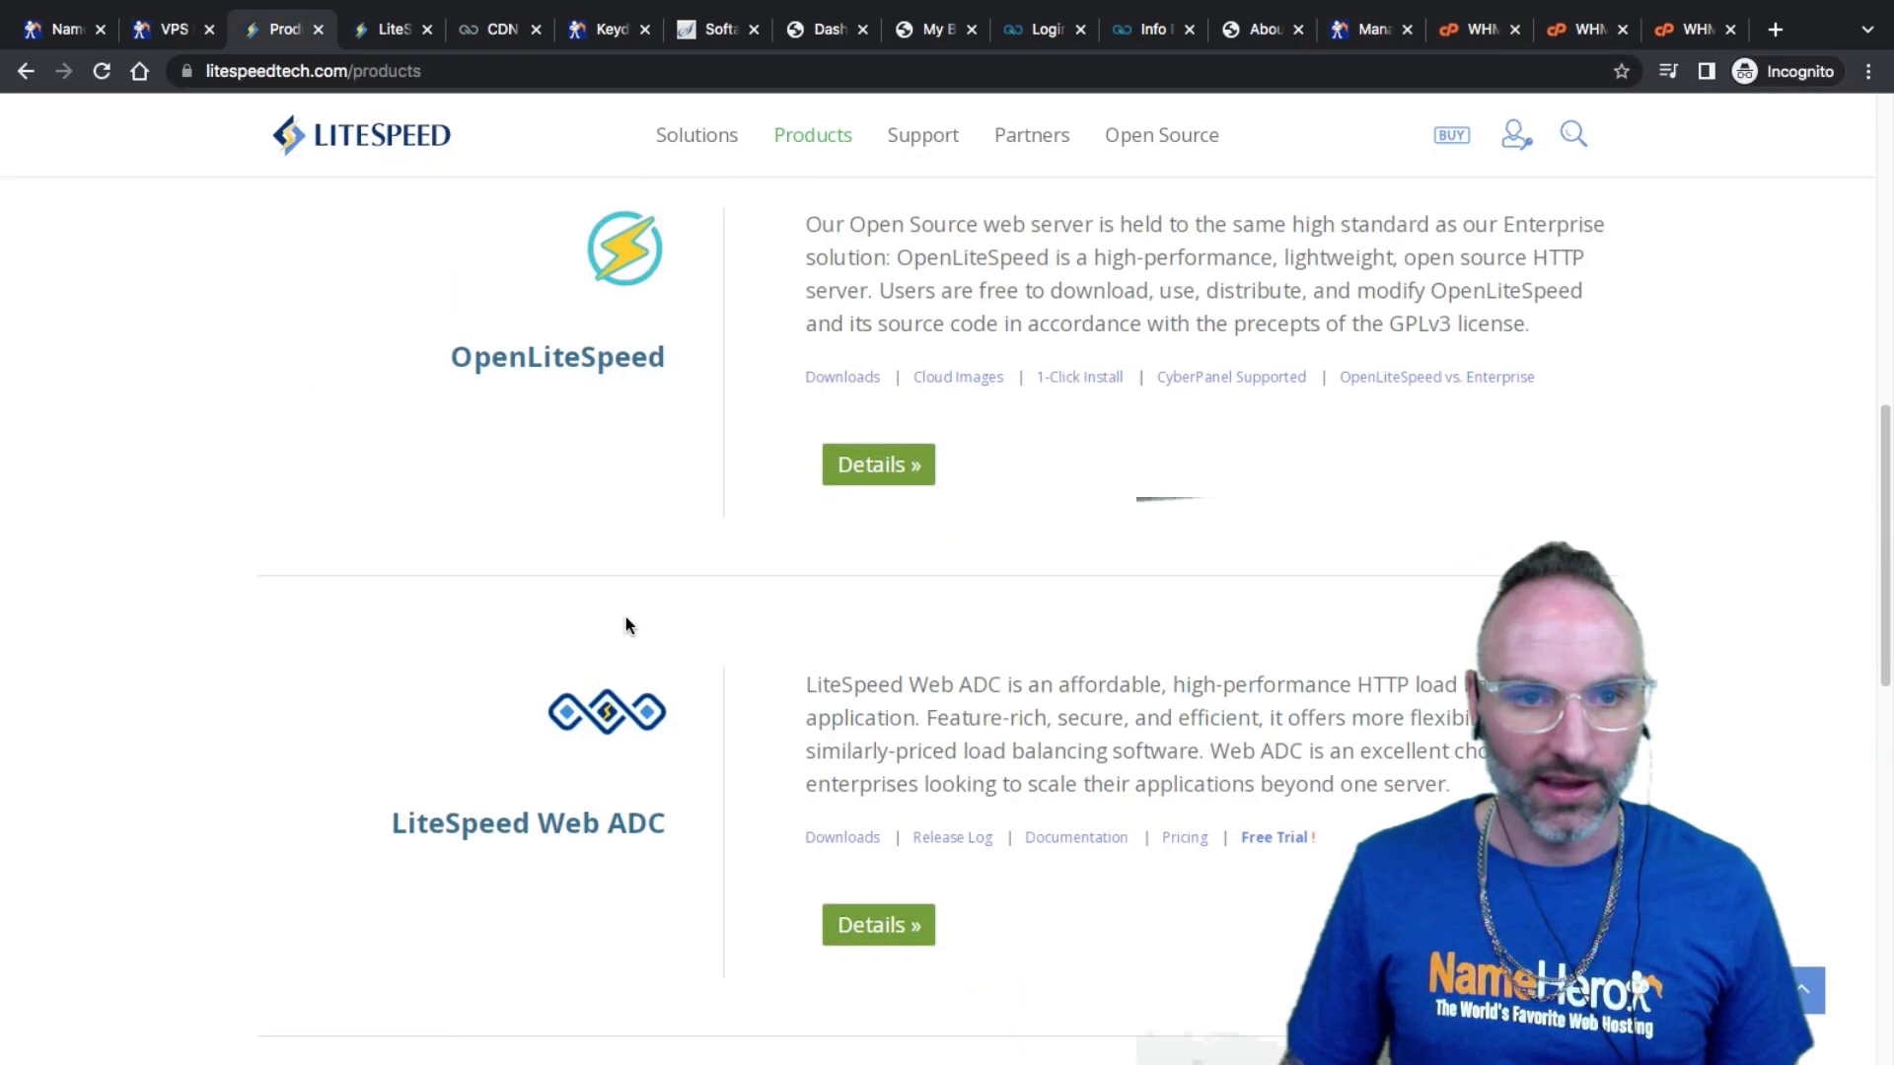
scroll(684, 621, up, 10)
scroll(967, 710, down, 9)
scroll(967, 711, down, 6)
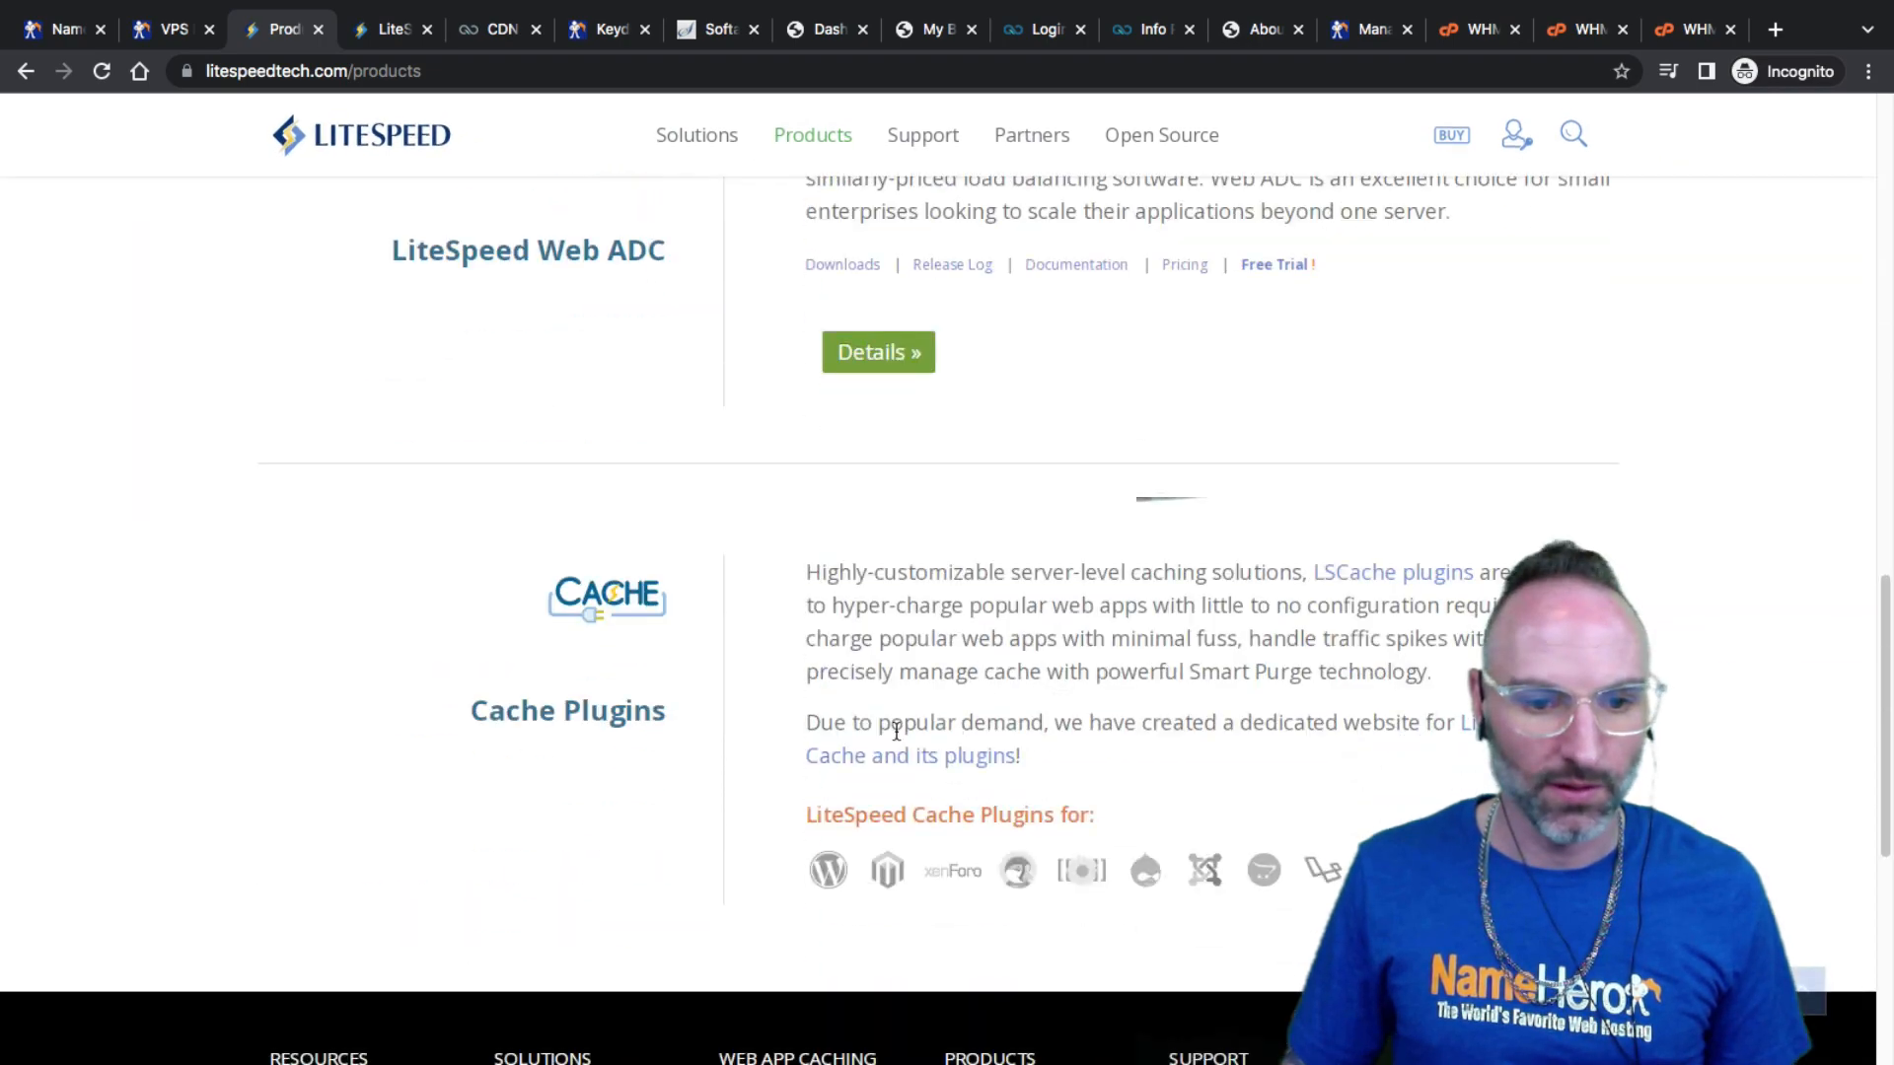
scroll(786, 596, up, 15)
scroll(765, 597, up, 2)
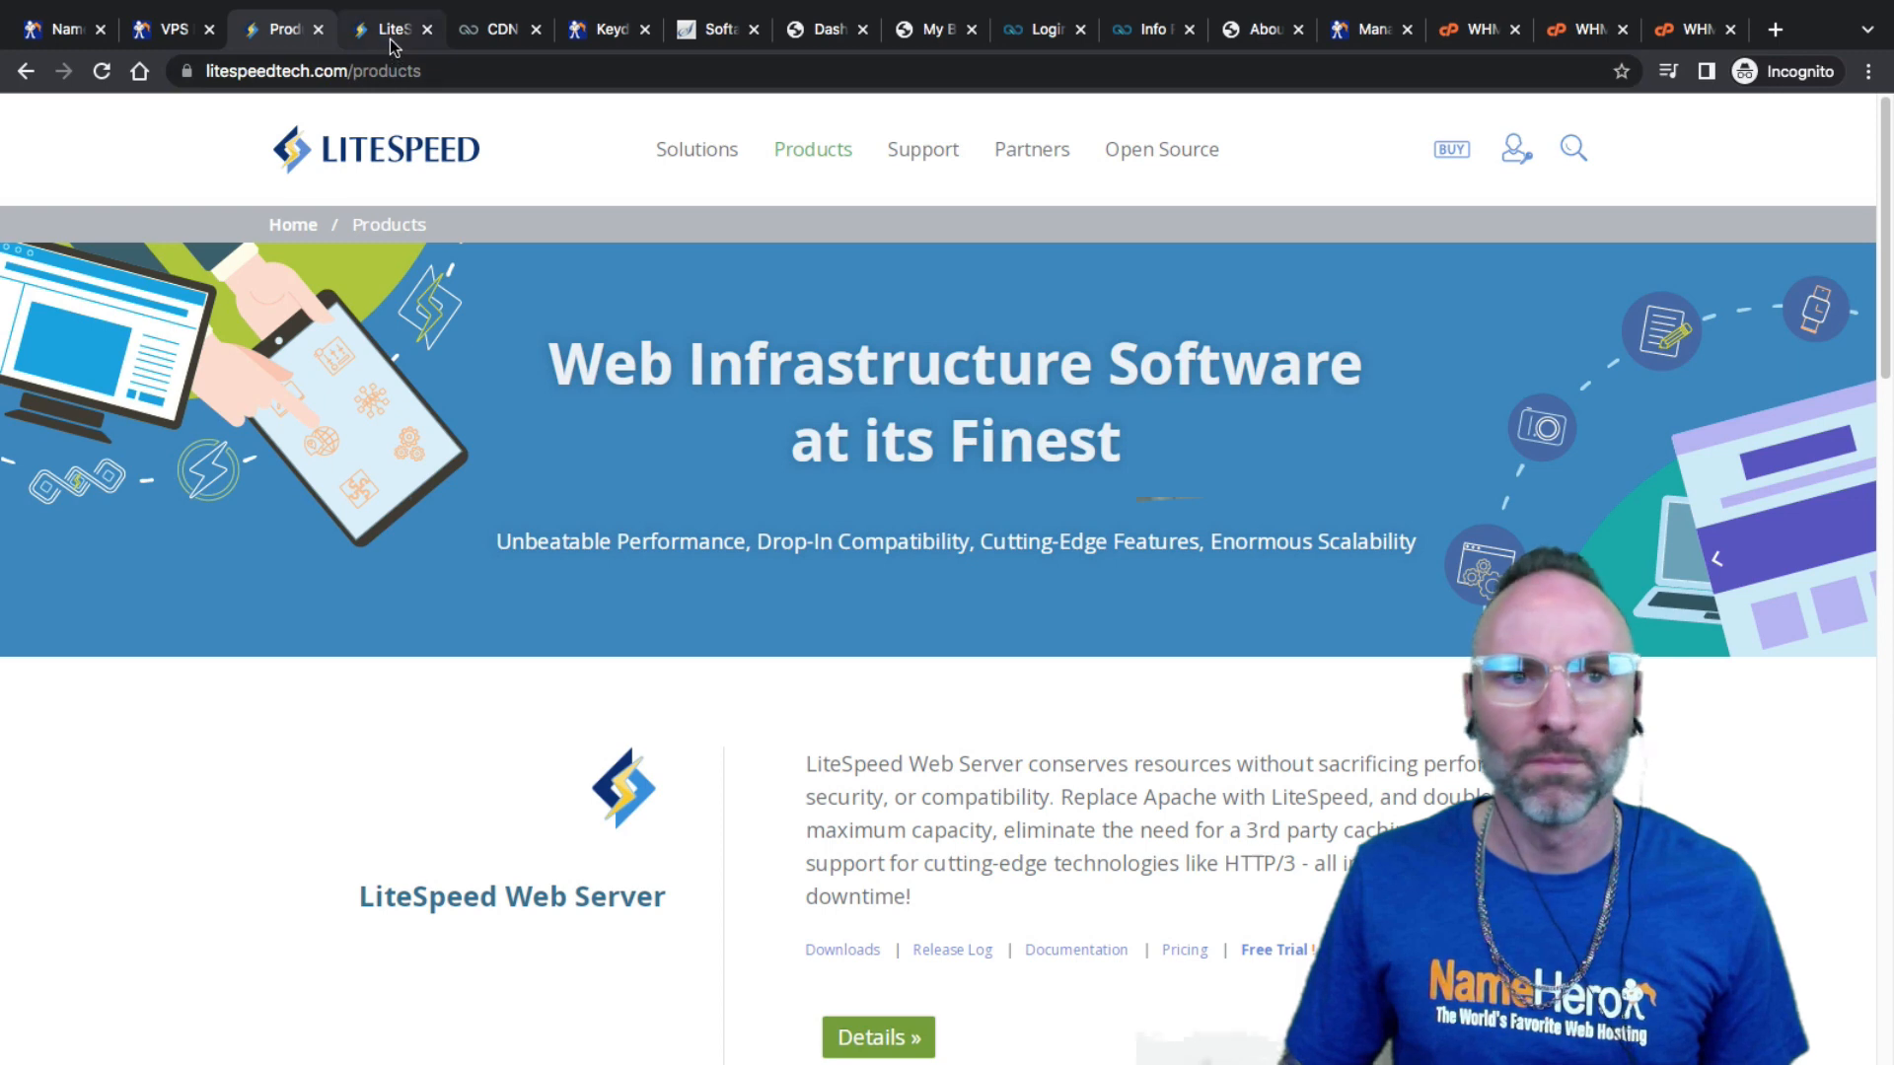
Switch to the NameHero home page and review the cloud hosting plans and the starting price offer
click(77, 45)
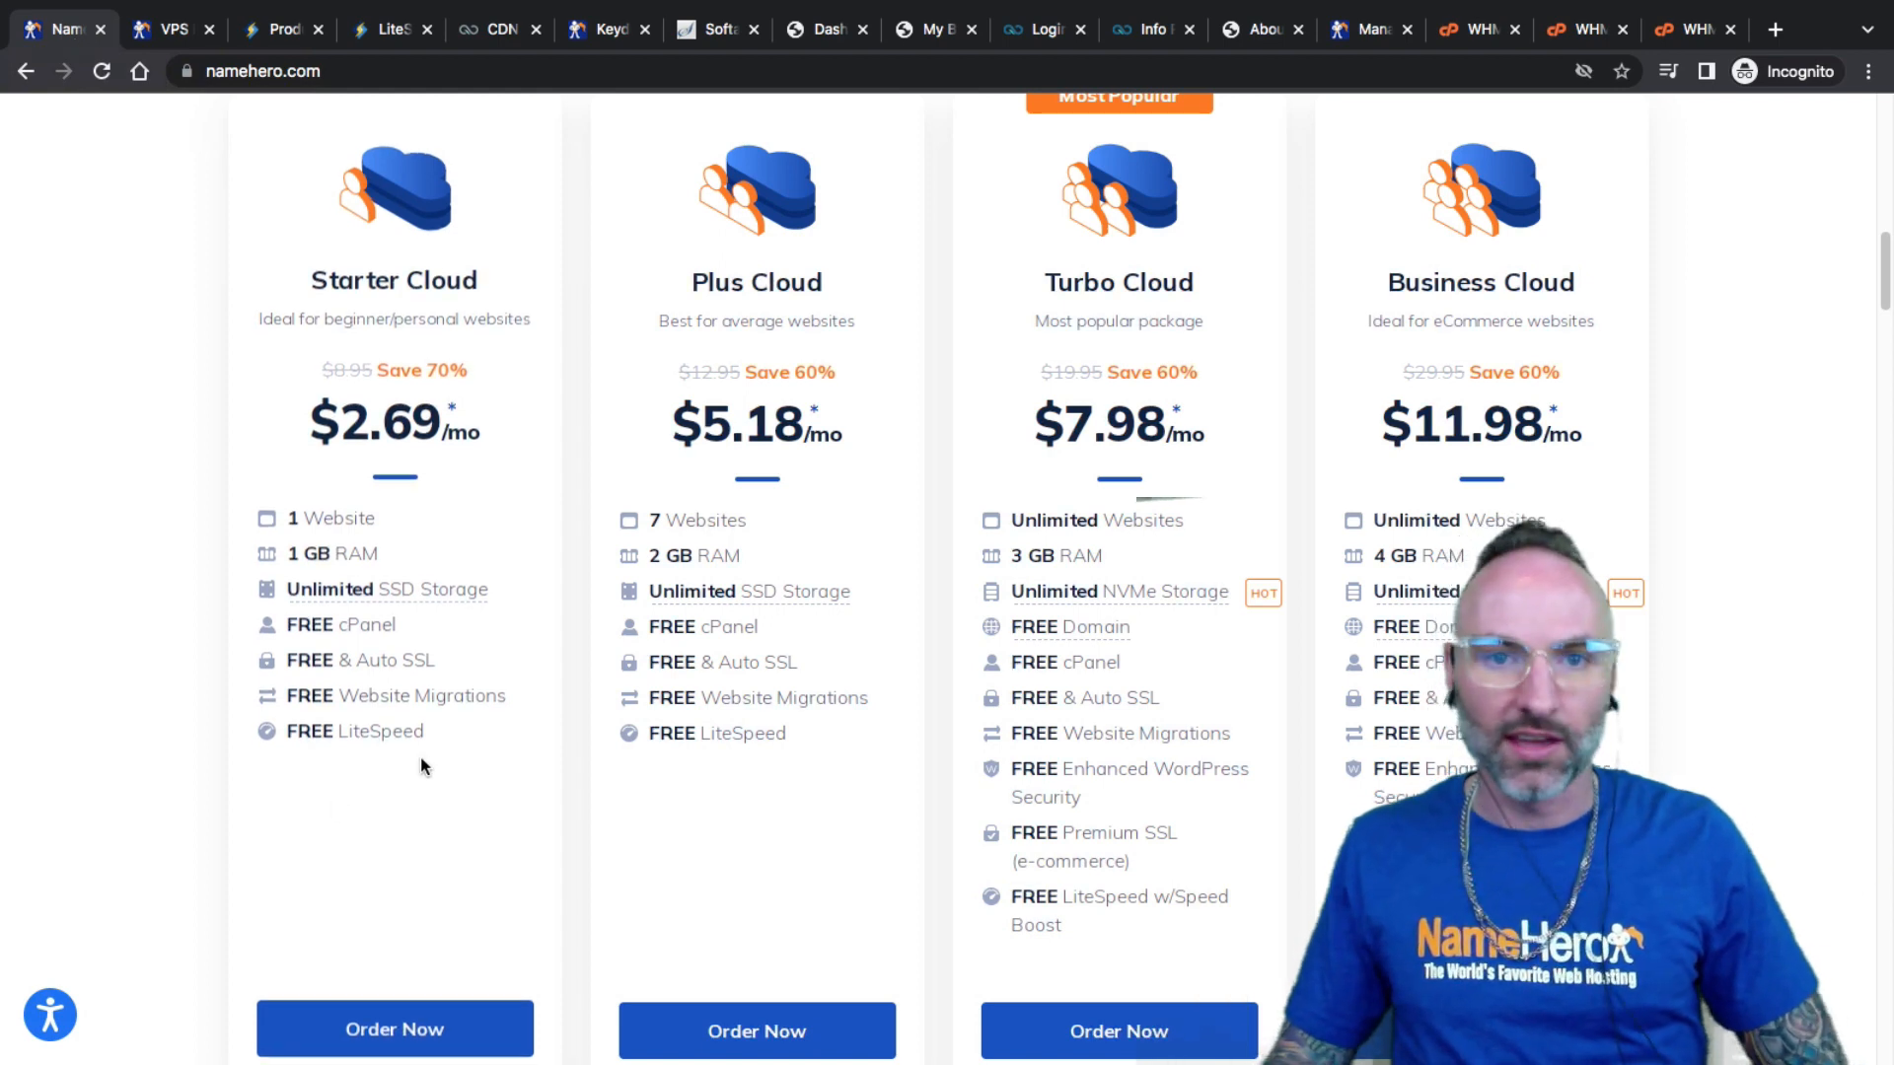
scroll(424, 749, up, 10)
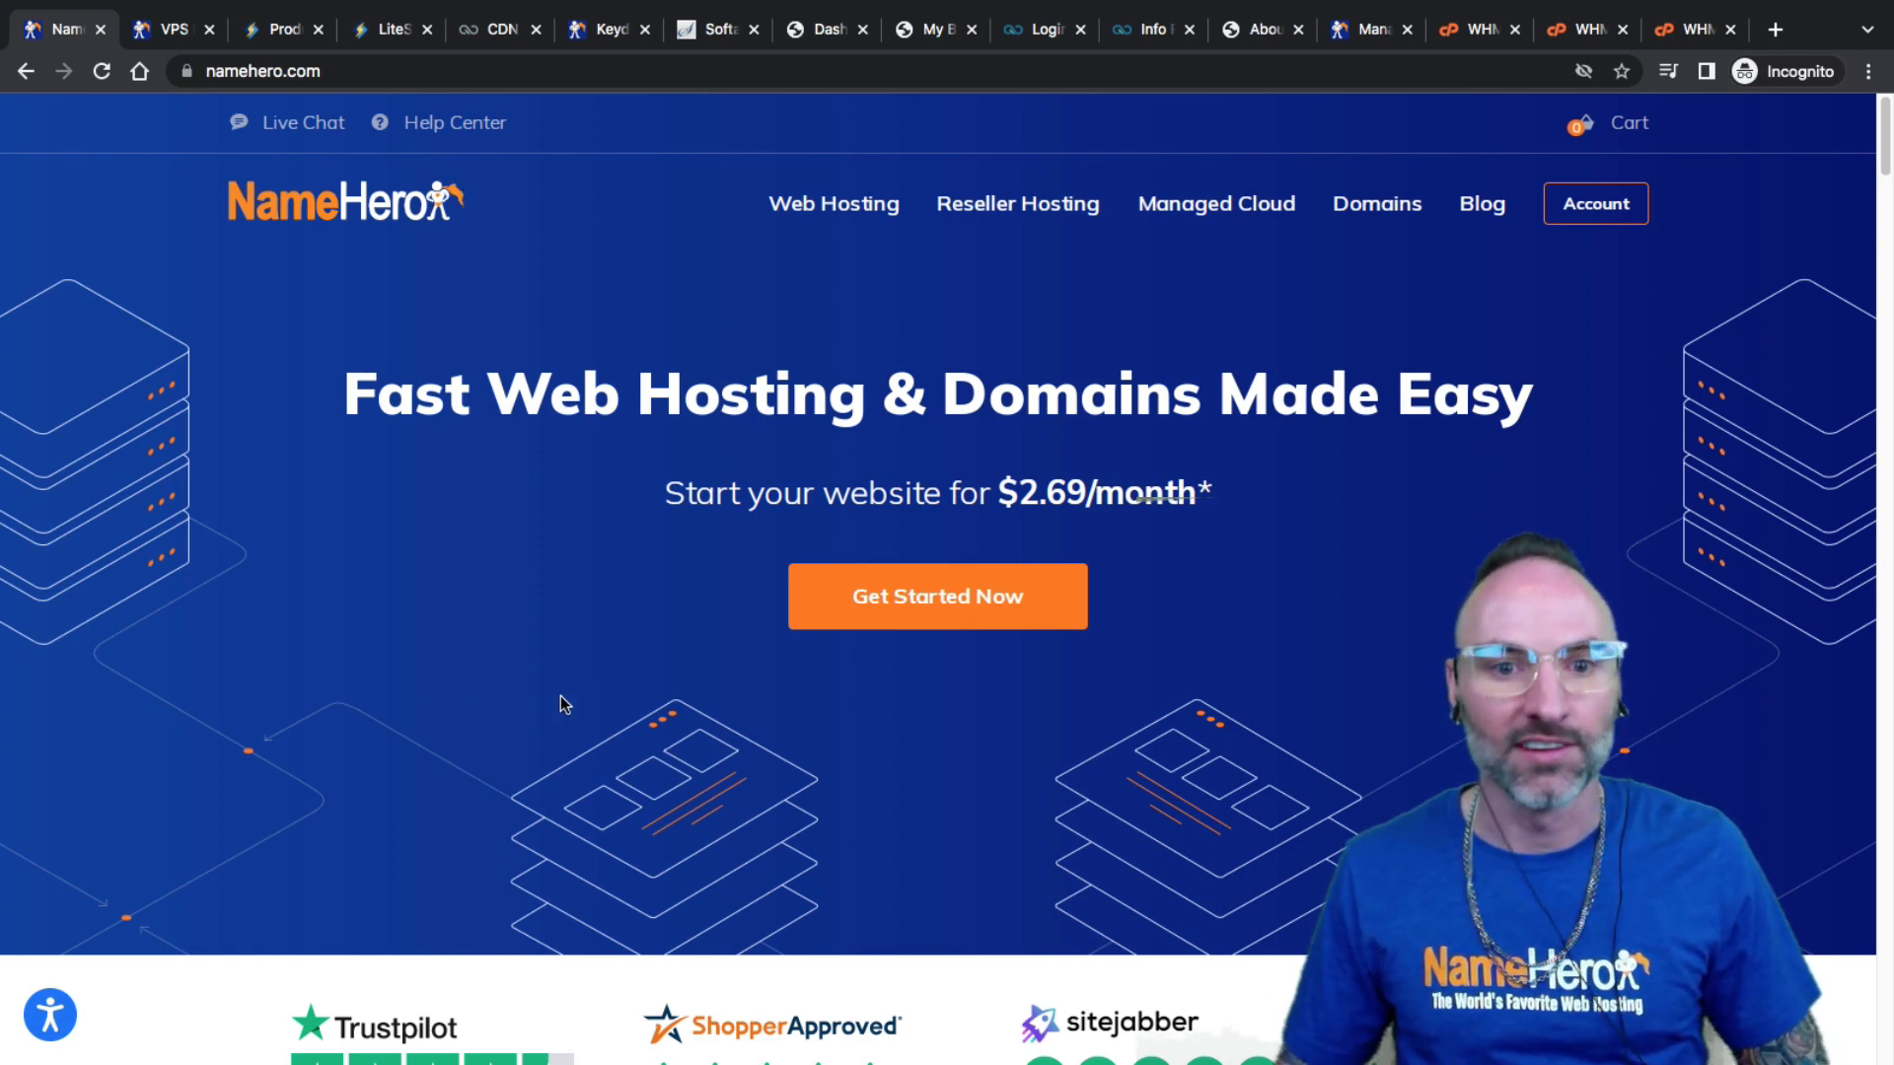
drag(659, 488, 817, 484)
click(822, 480)
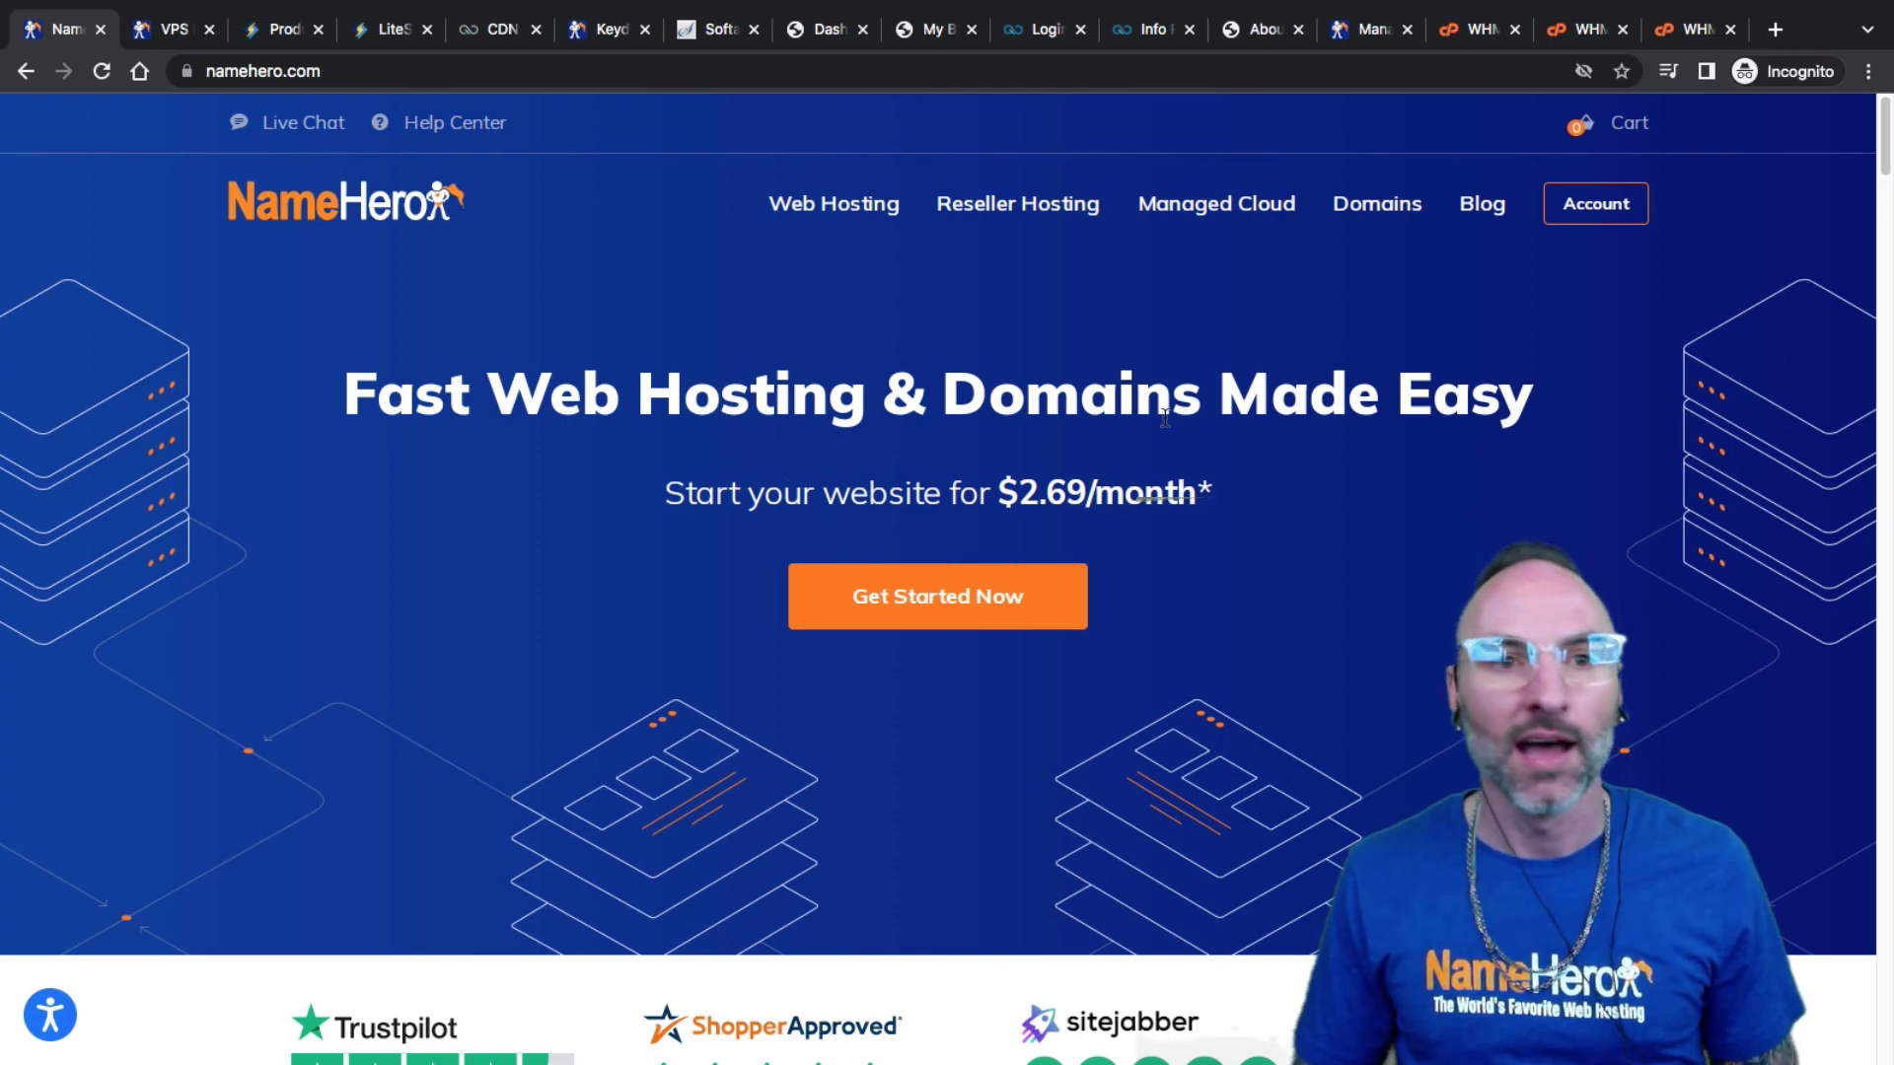
Open the LiteSpeed home page from its pricing page and review the WordPress stack, compatible control panels and HTTP/3 solutions
click(391, 29)
scroll(436, 647, up, 10)
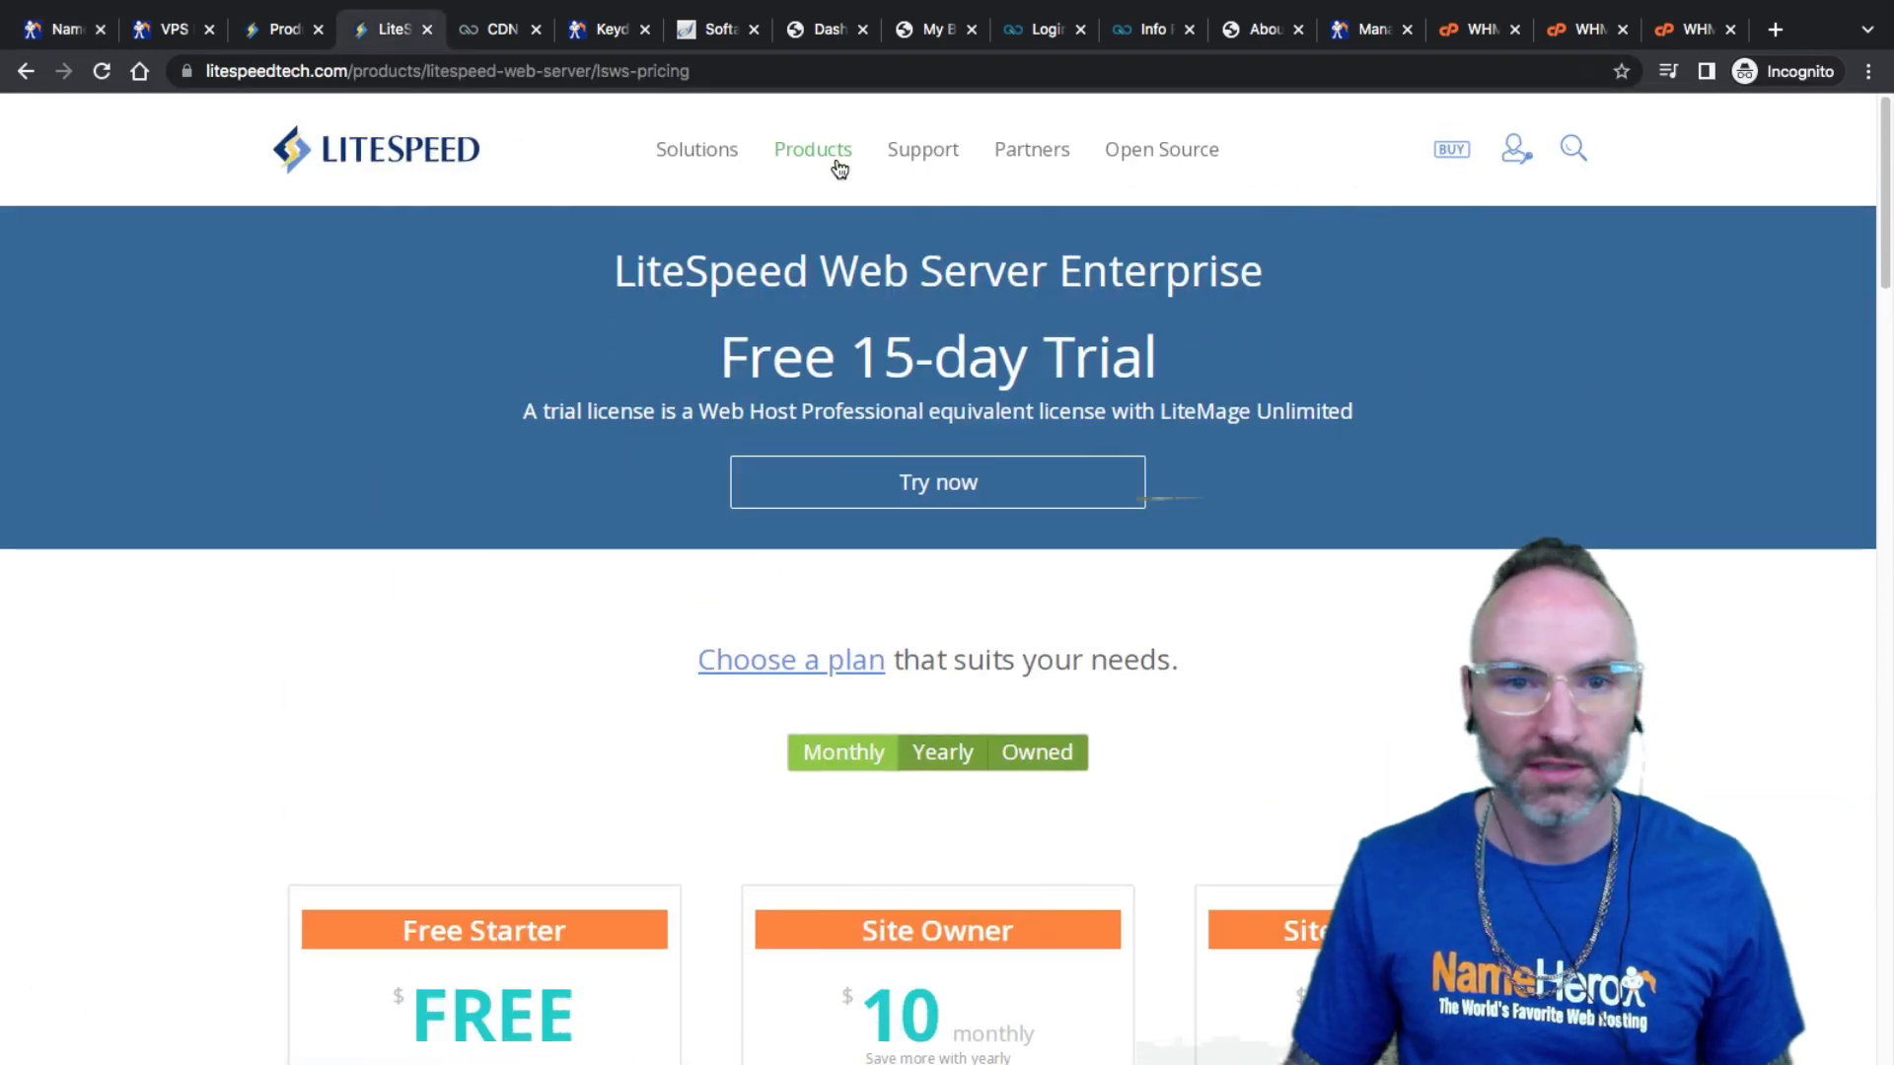
click(341, 156)
scroll(552, 444, down, 15)
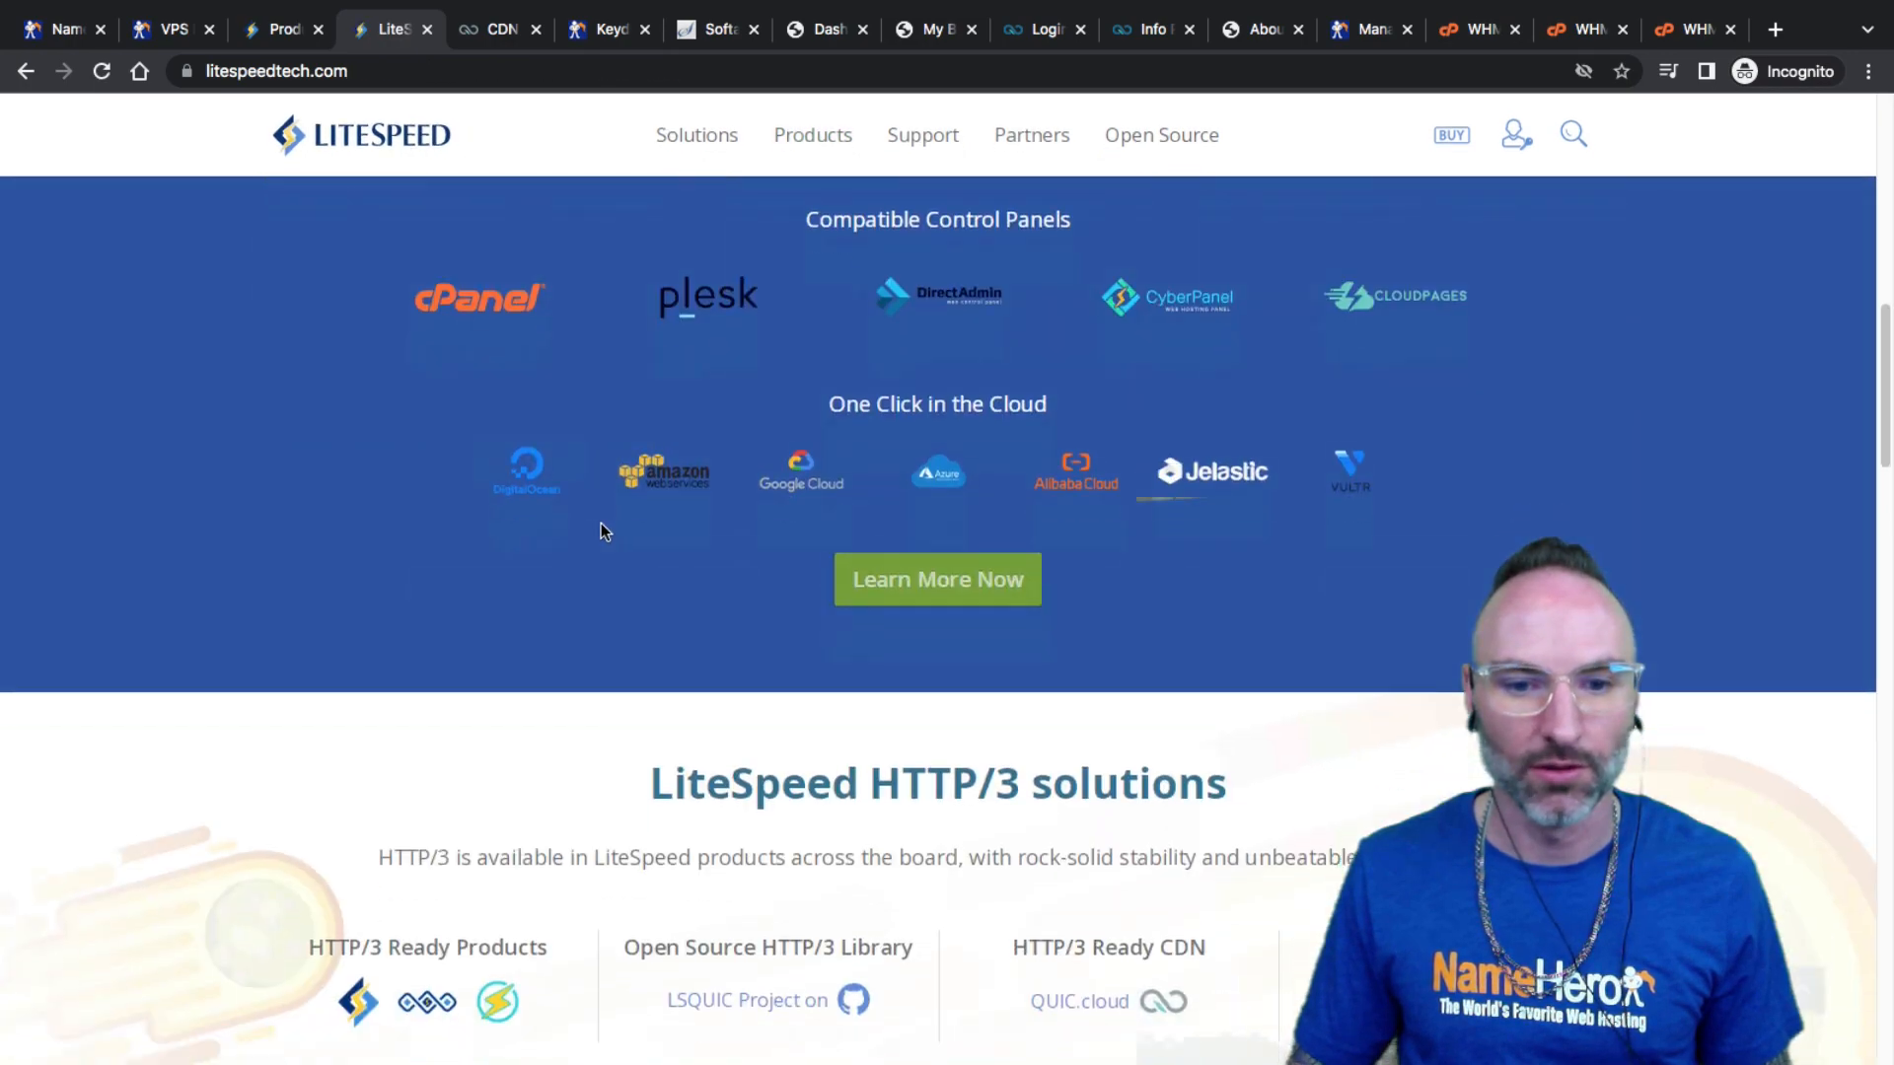
scroll(834, 513, down, 20)
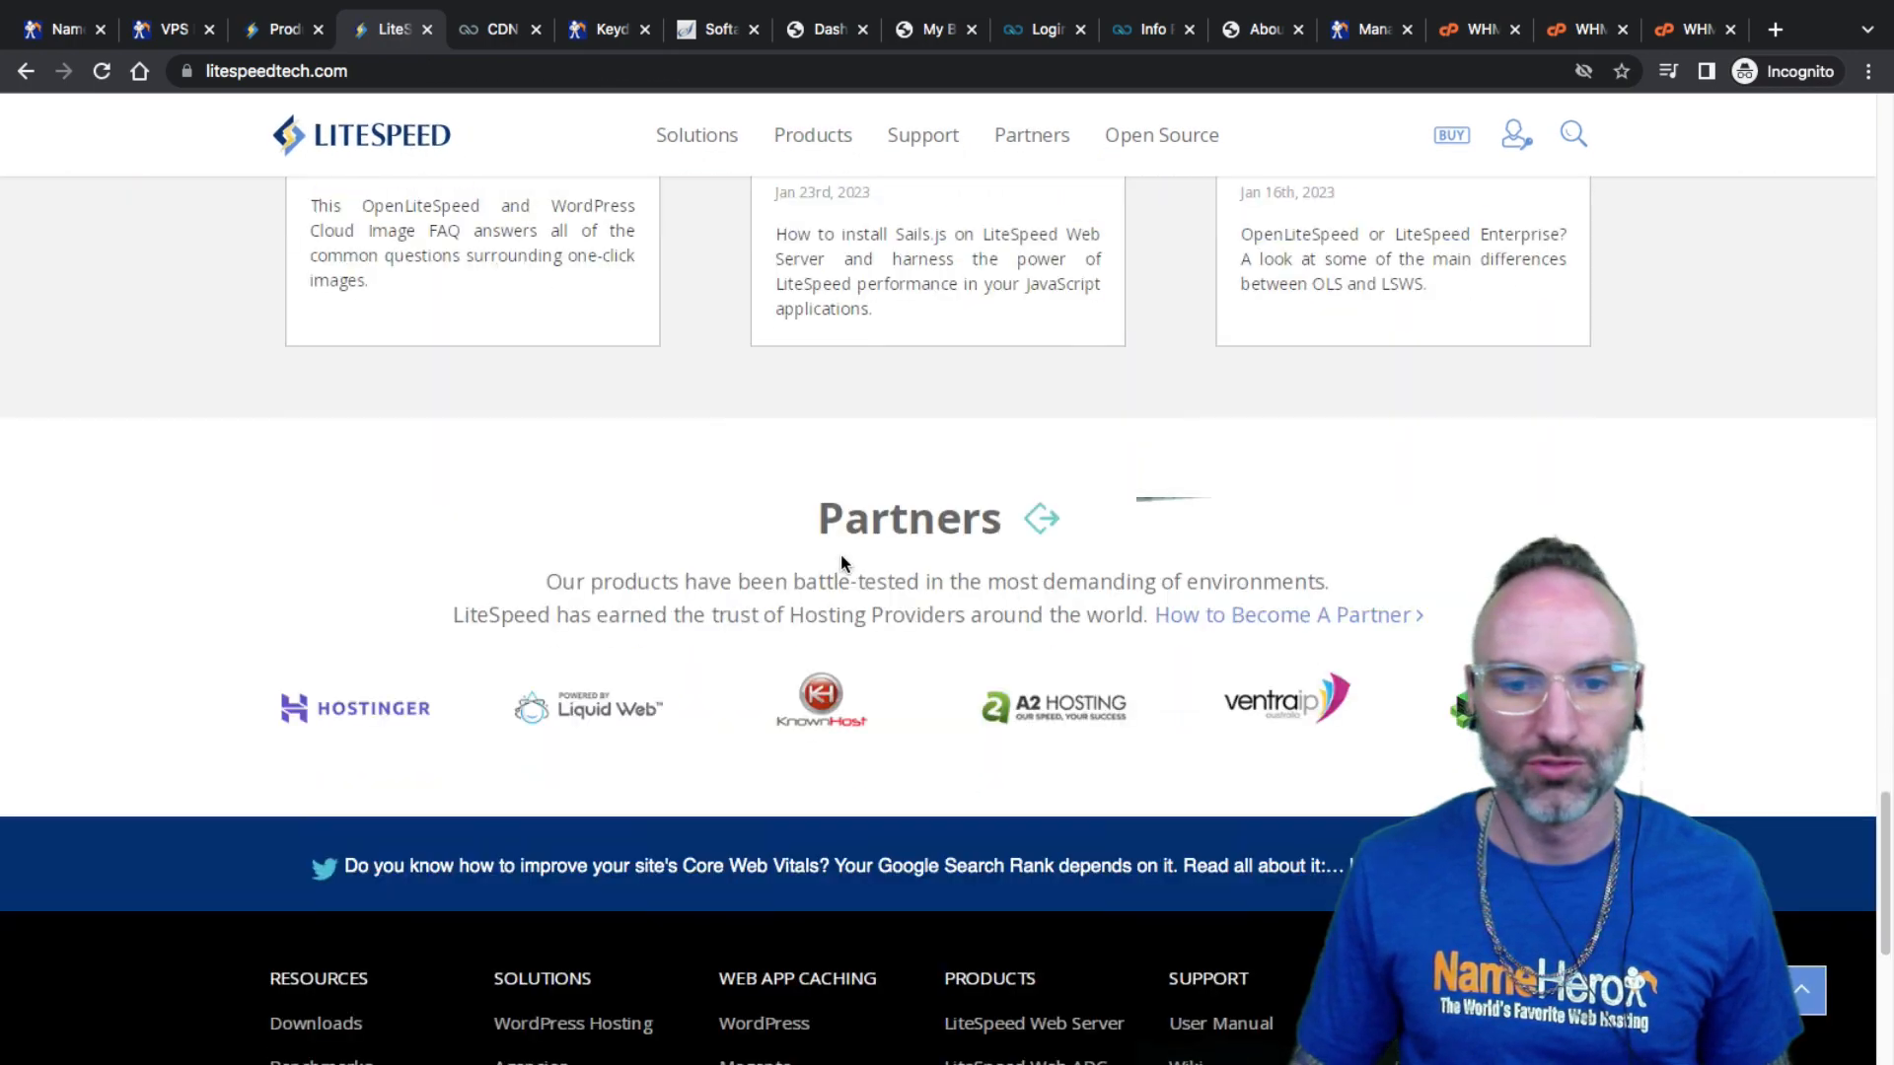
scroll(829, 588, up, 20)
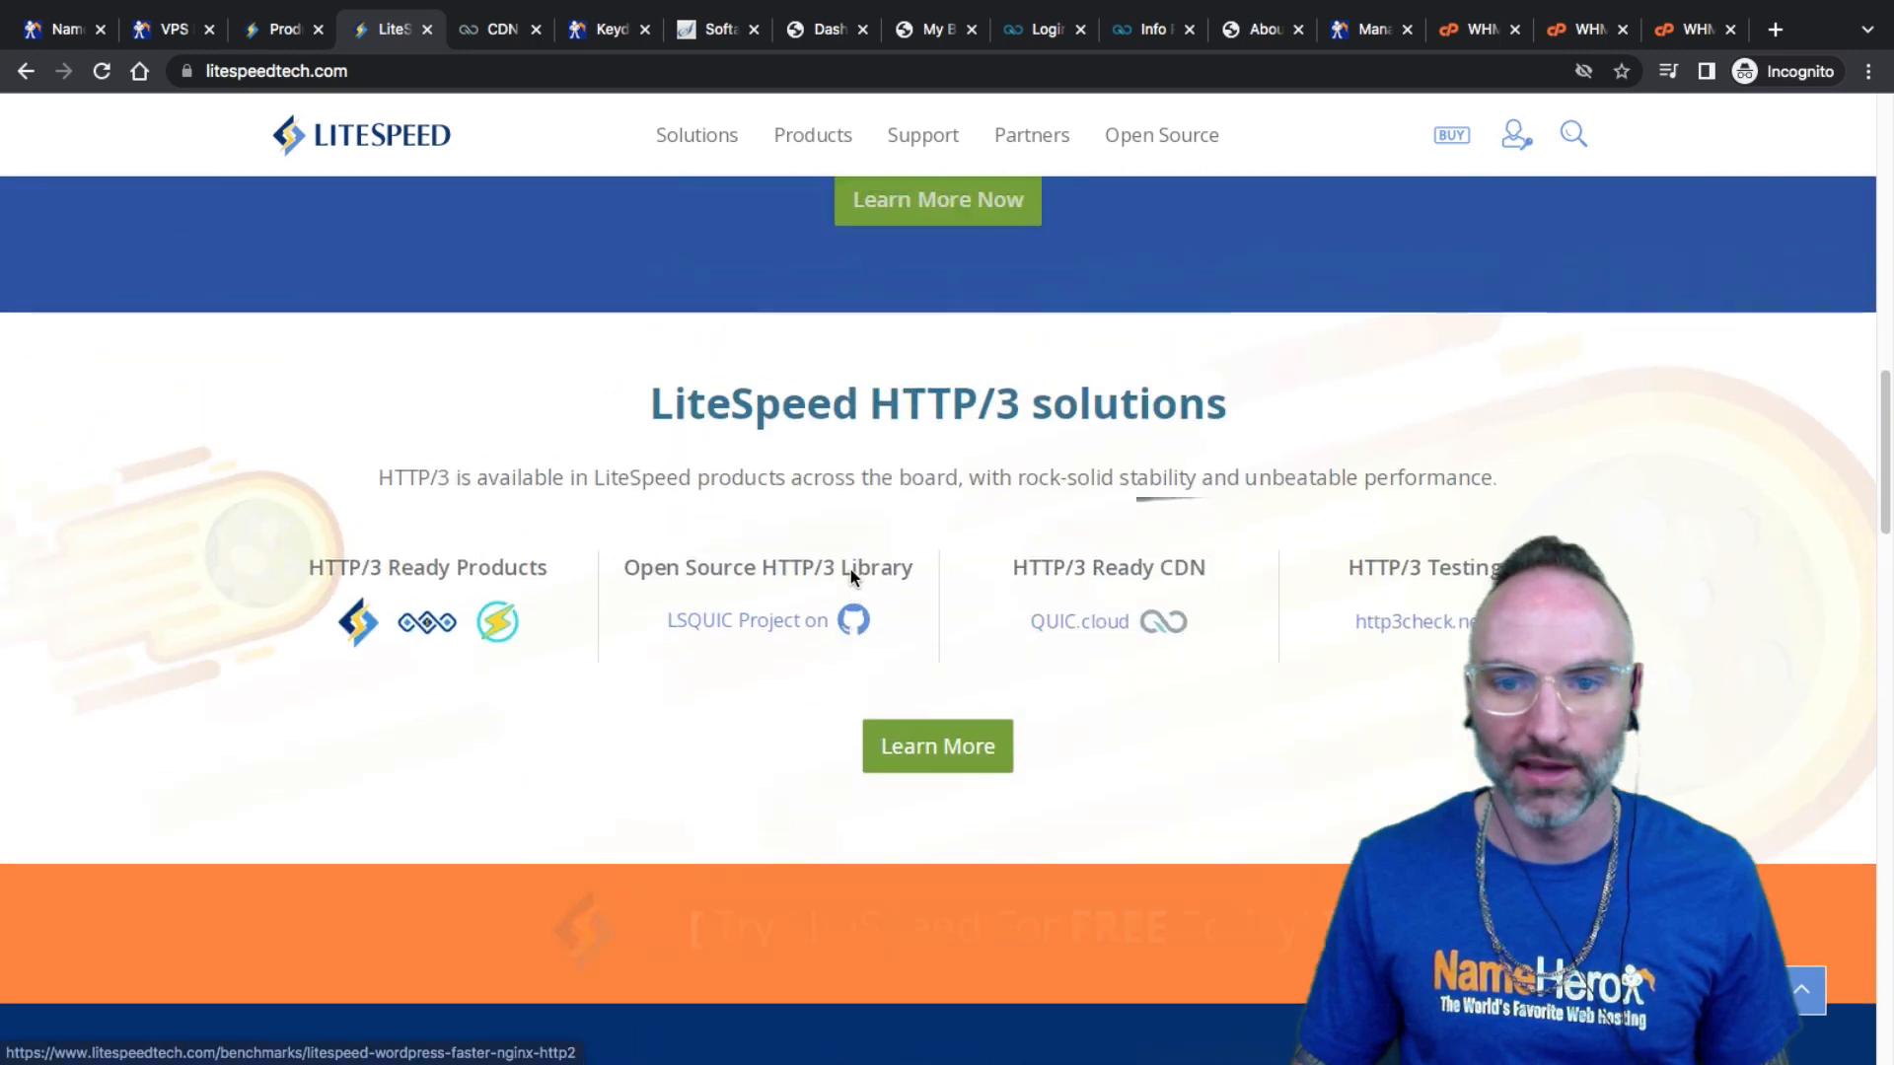
scroll(850, 570, up, 7)
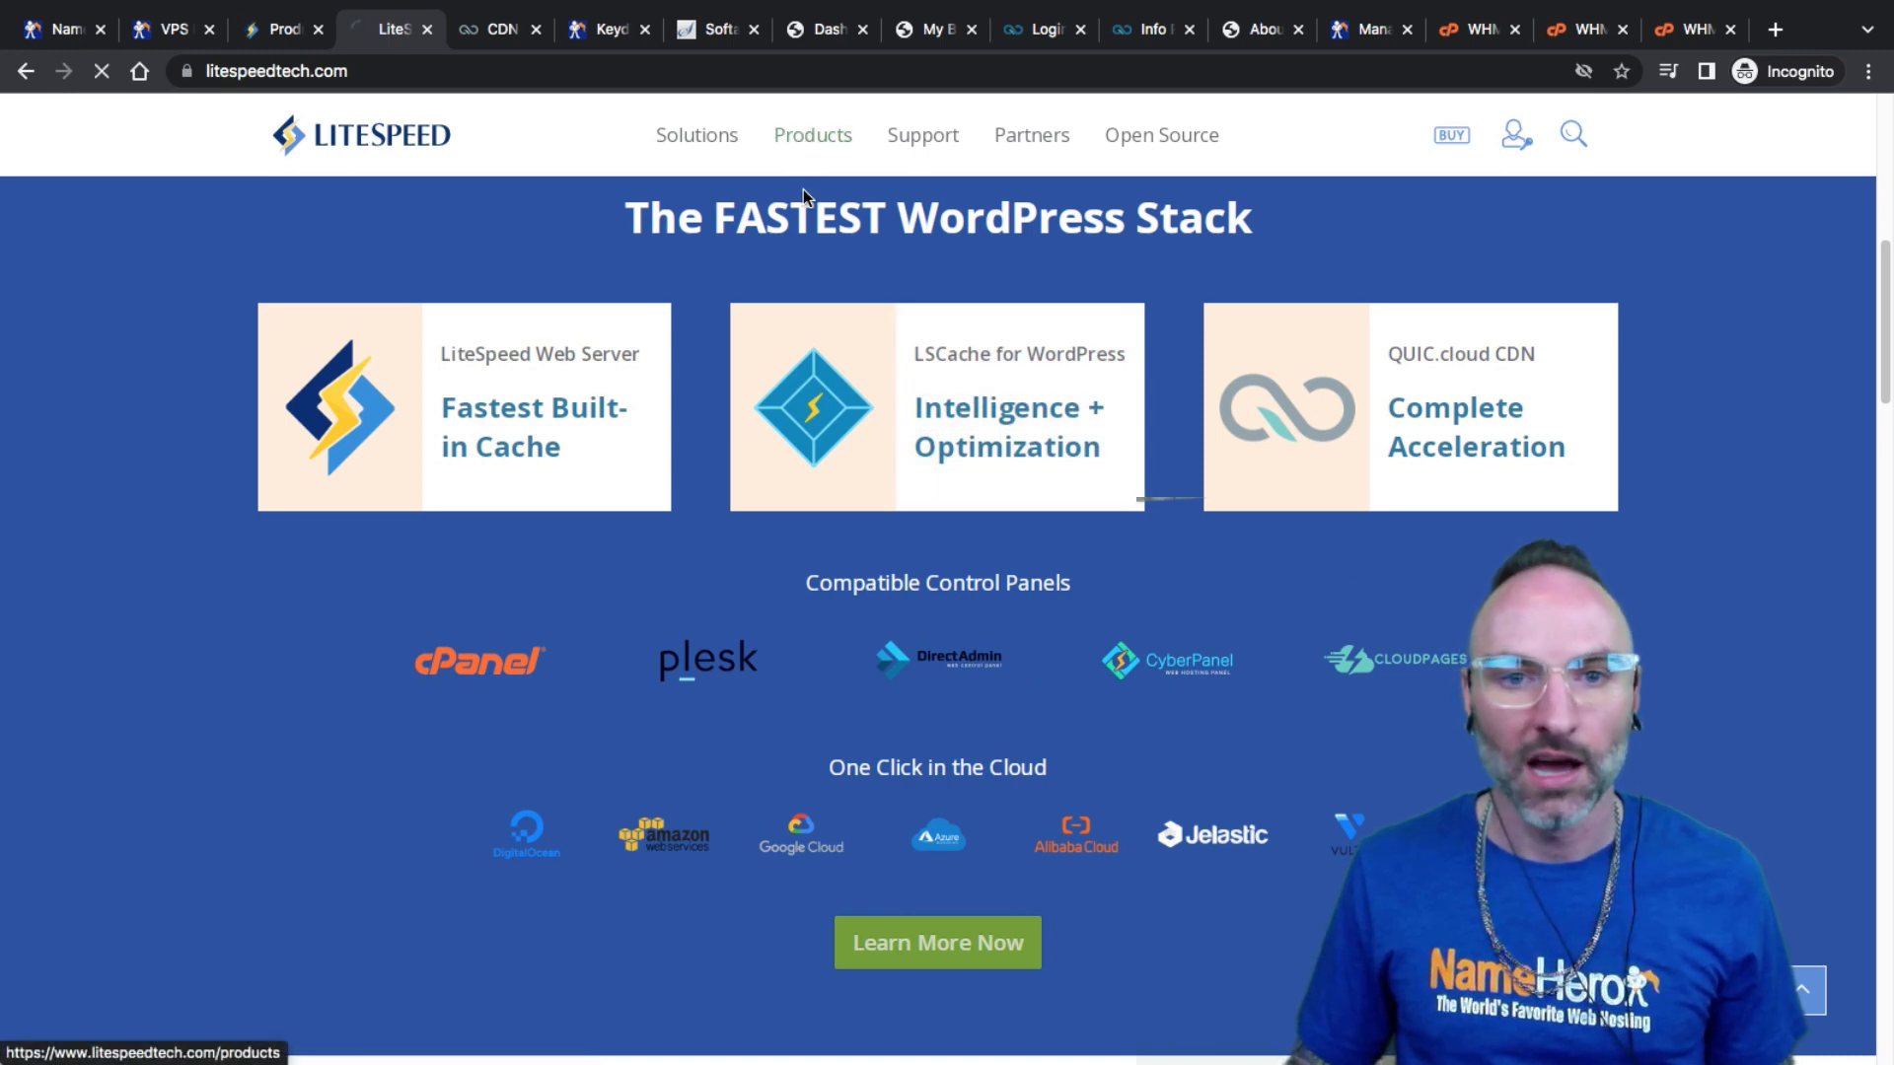
Open the LiteSpeed Web Server details from the product list and look through its features and licensing sections
click(804, 148)
scroll(688, 410, down, 6)
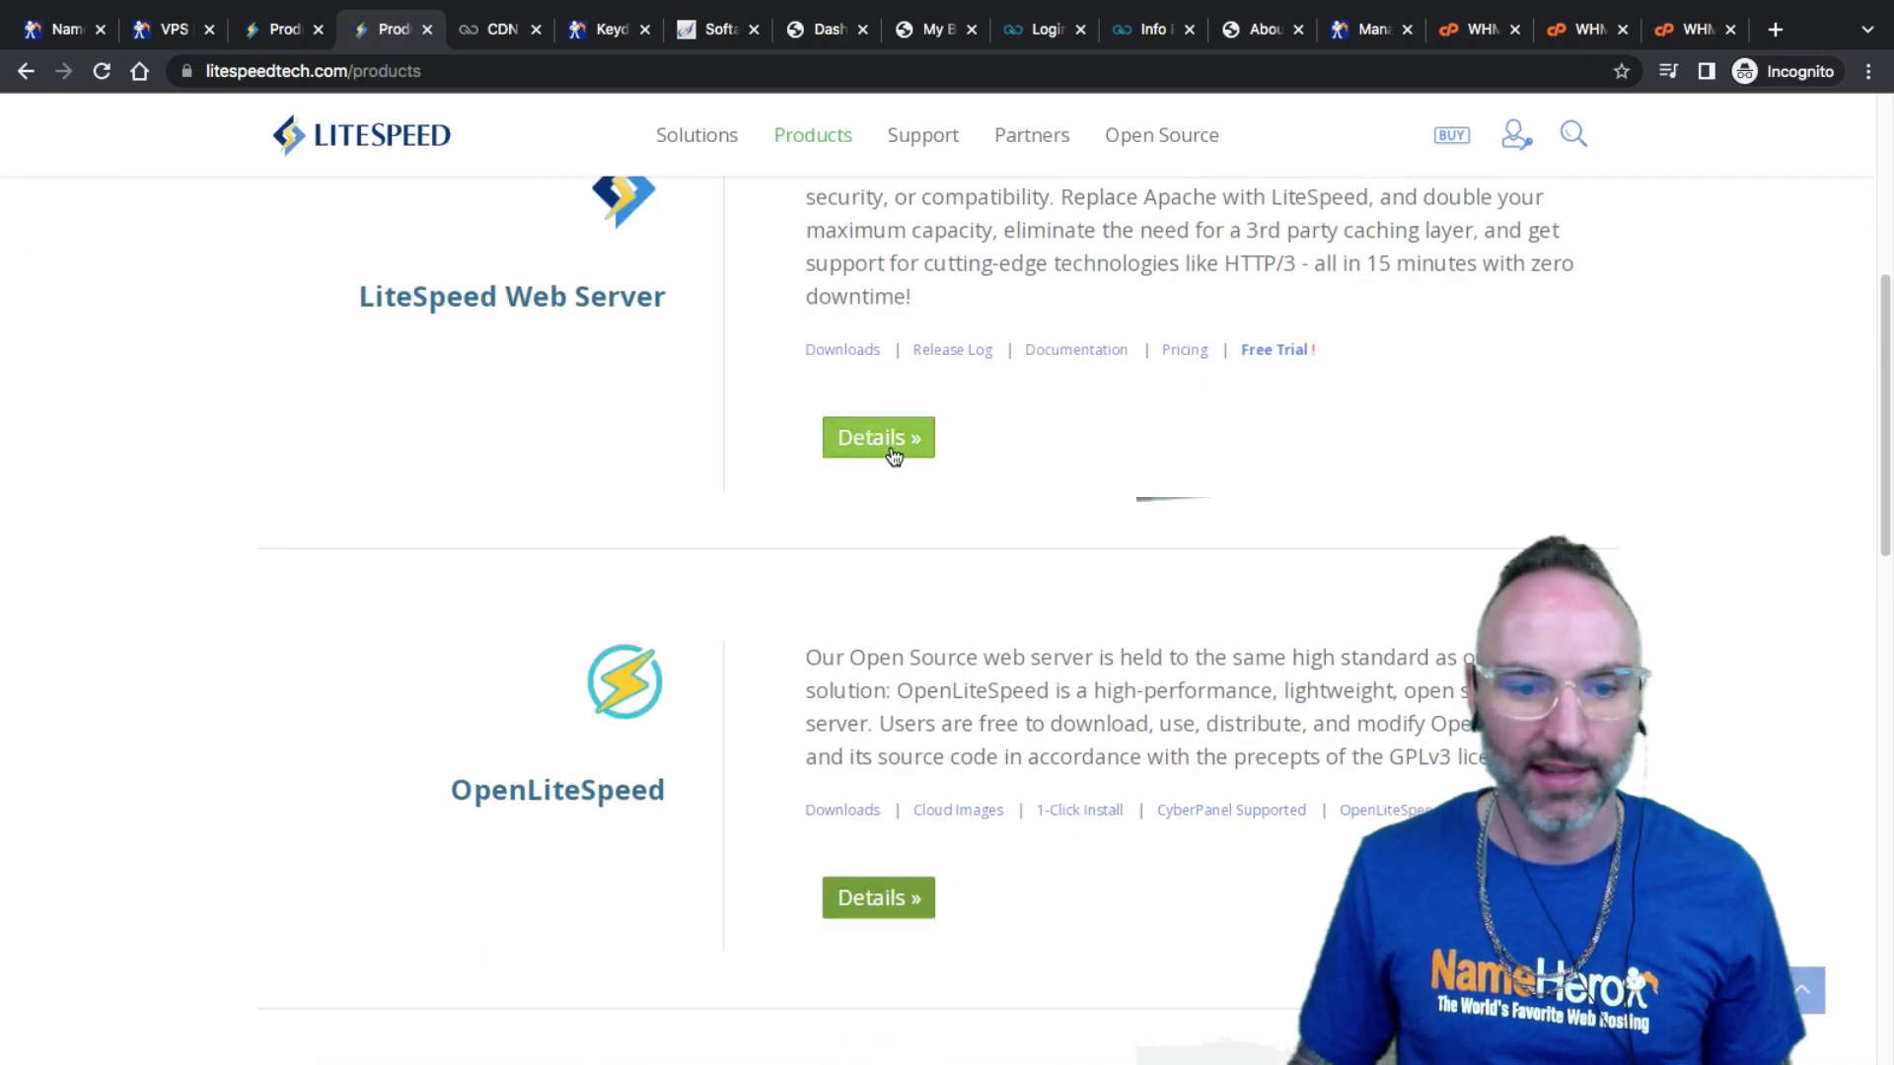
click(876, 438)
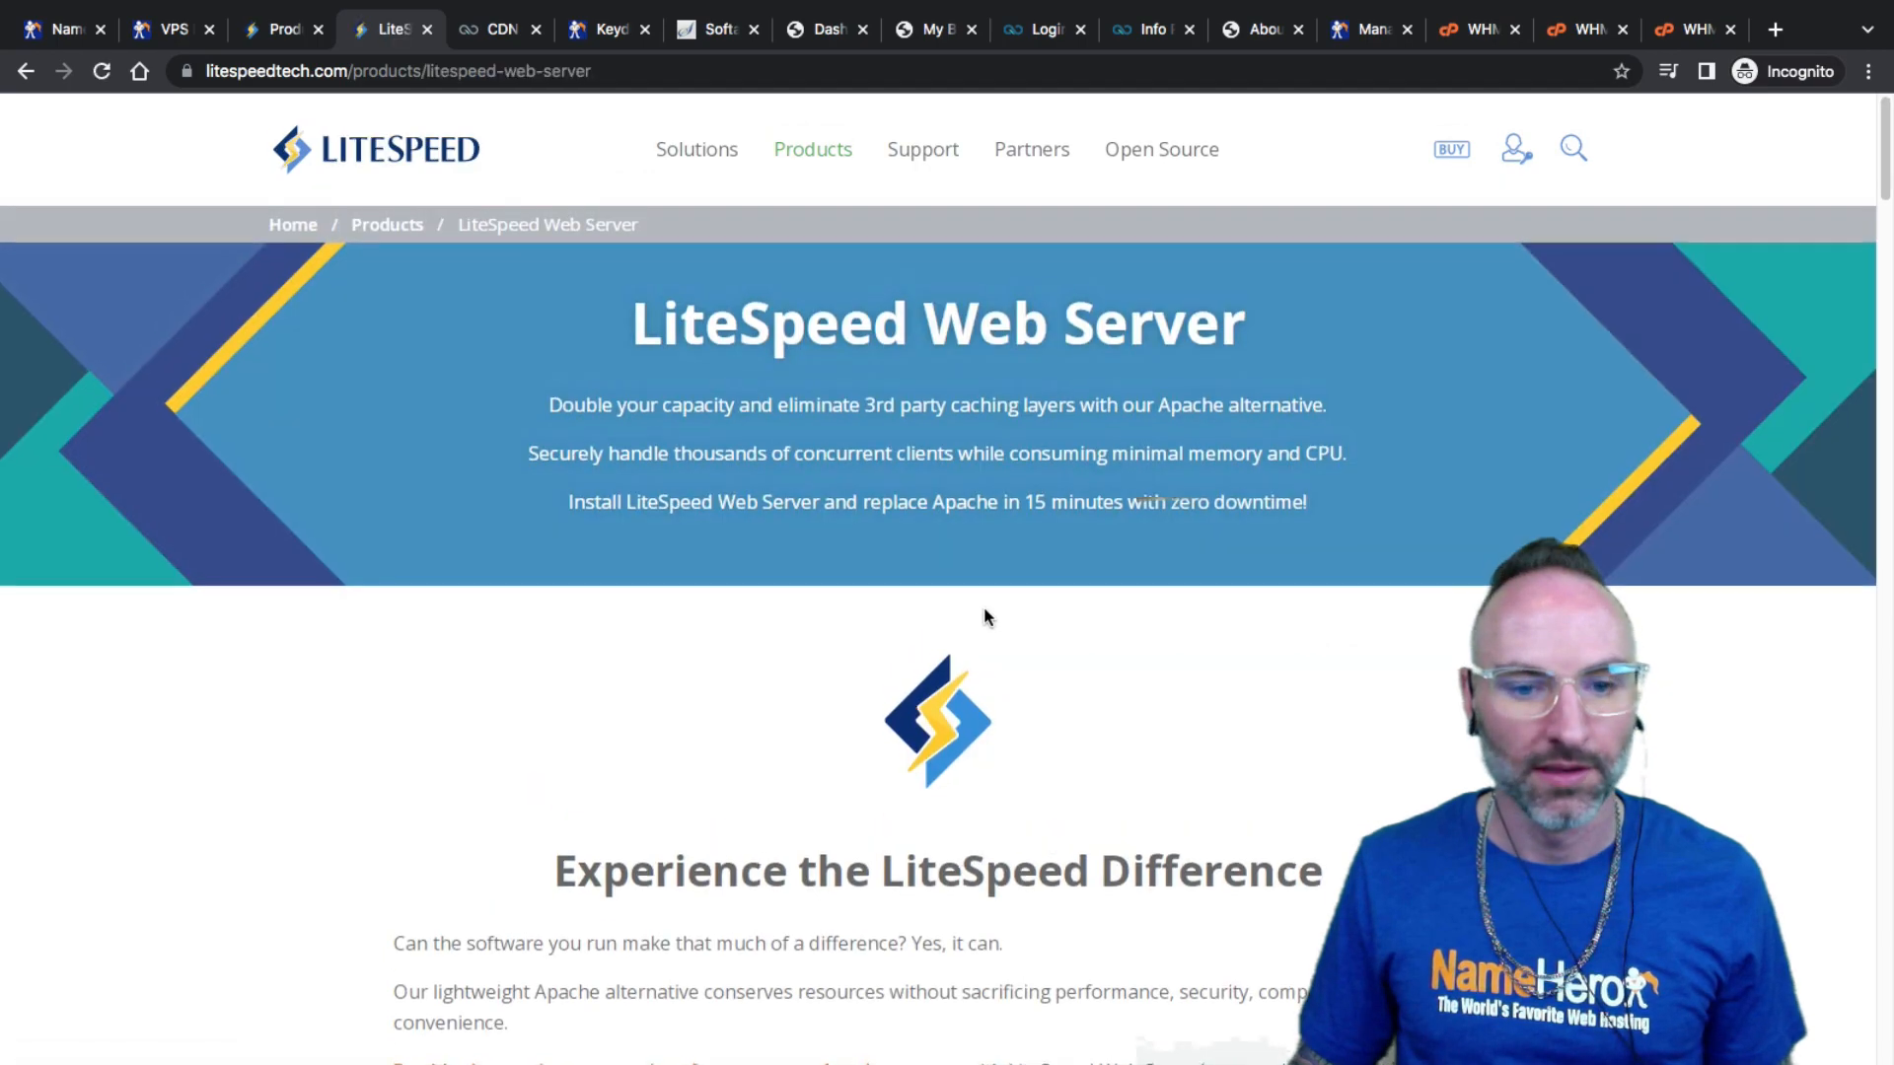
scroll(984, 606, down, 15)
scroll(982, 606, down, 20)
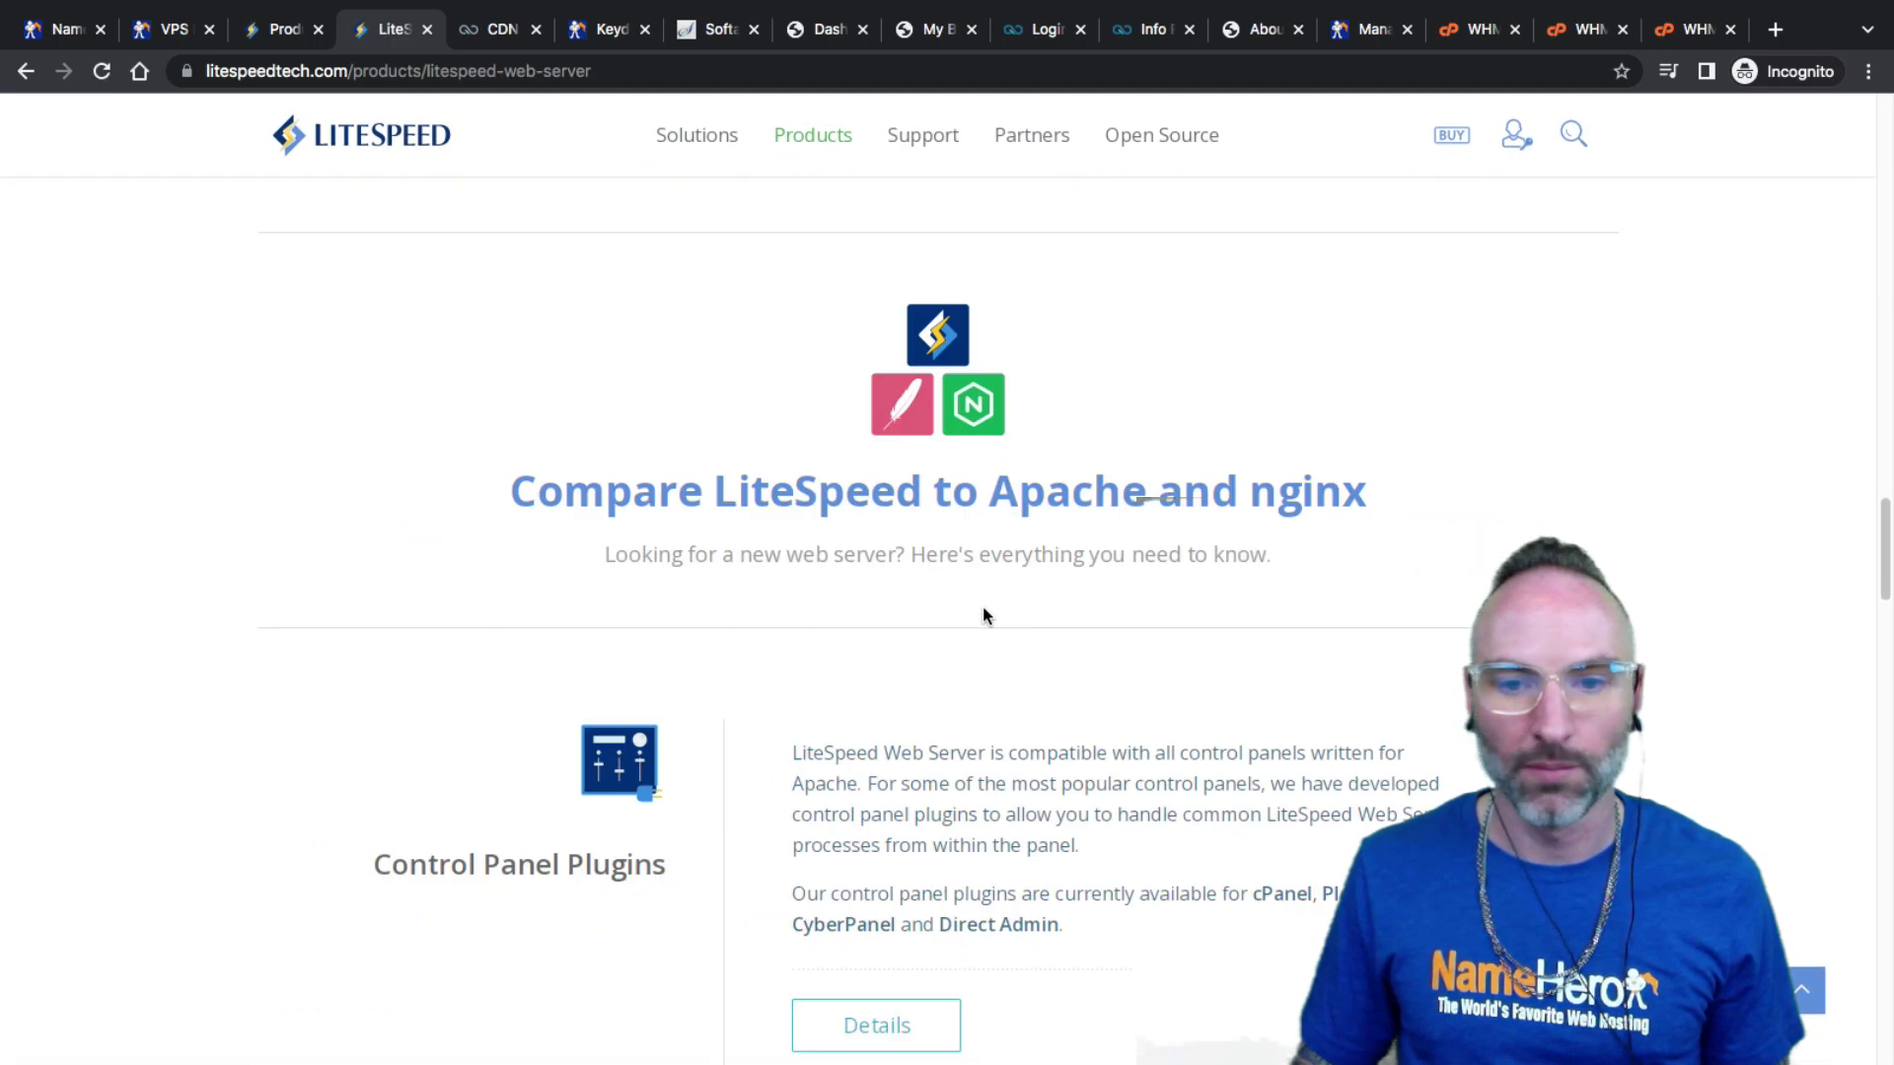
scroll(824, 424, down, 5)
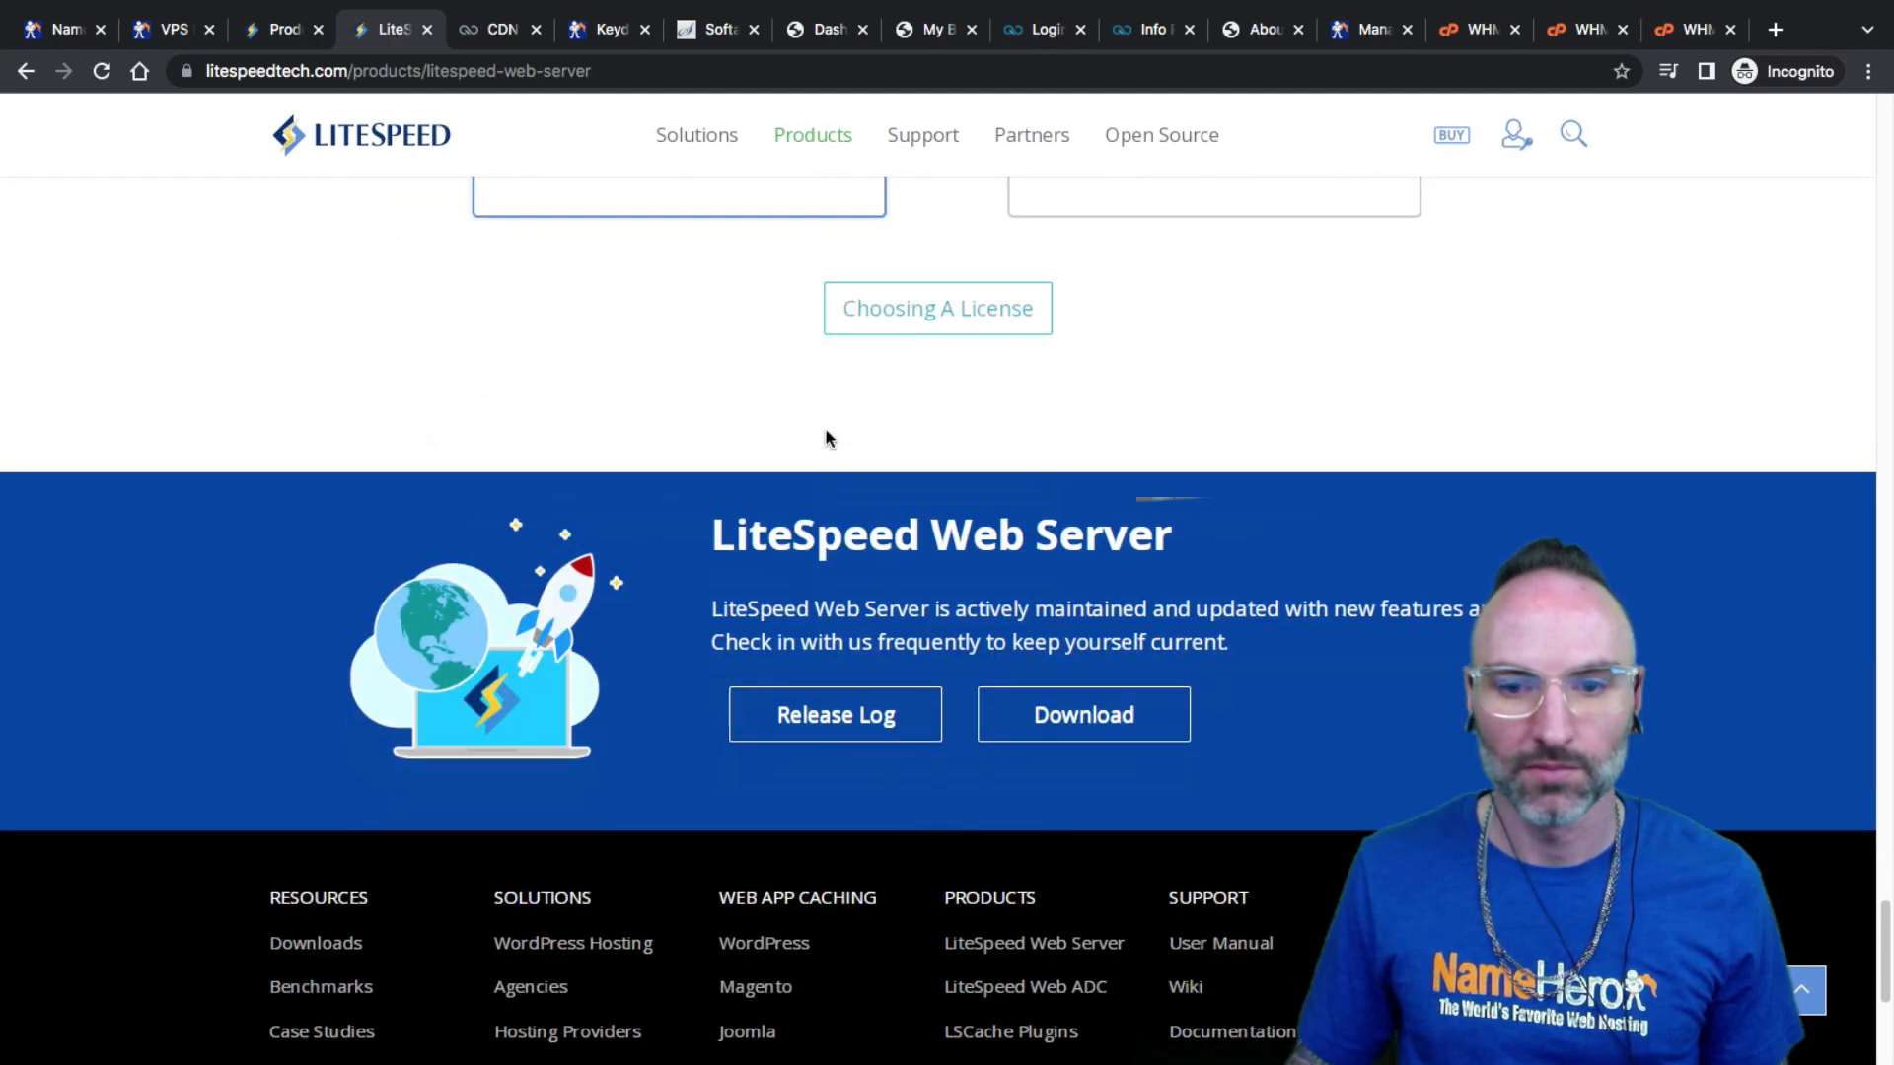
Open the license selection guide and compare the licenses' domain, worker and RAM limits, especially the Web Host tiers
click(906, 311)
scroll(800, 590, down, 10)
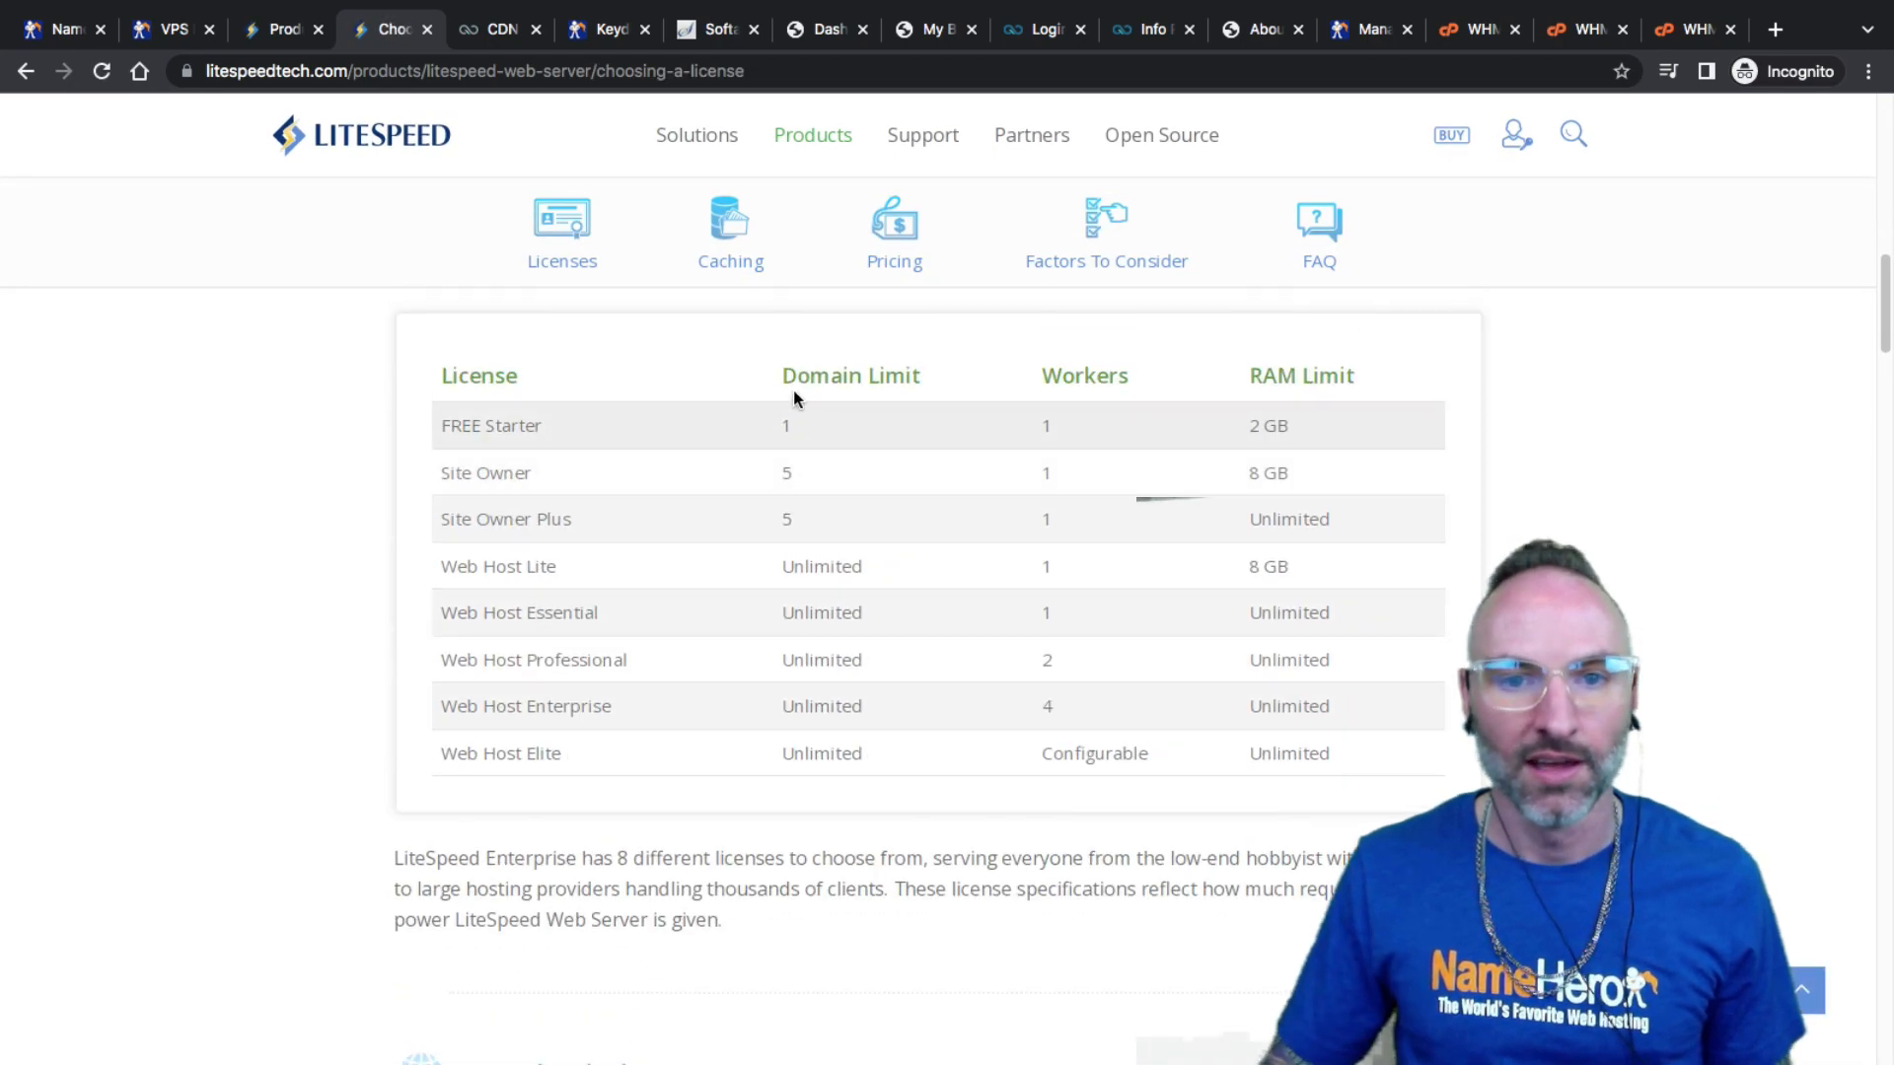
drag(795, 392, 1365, 600)
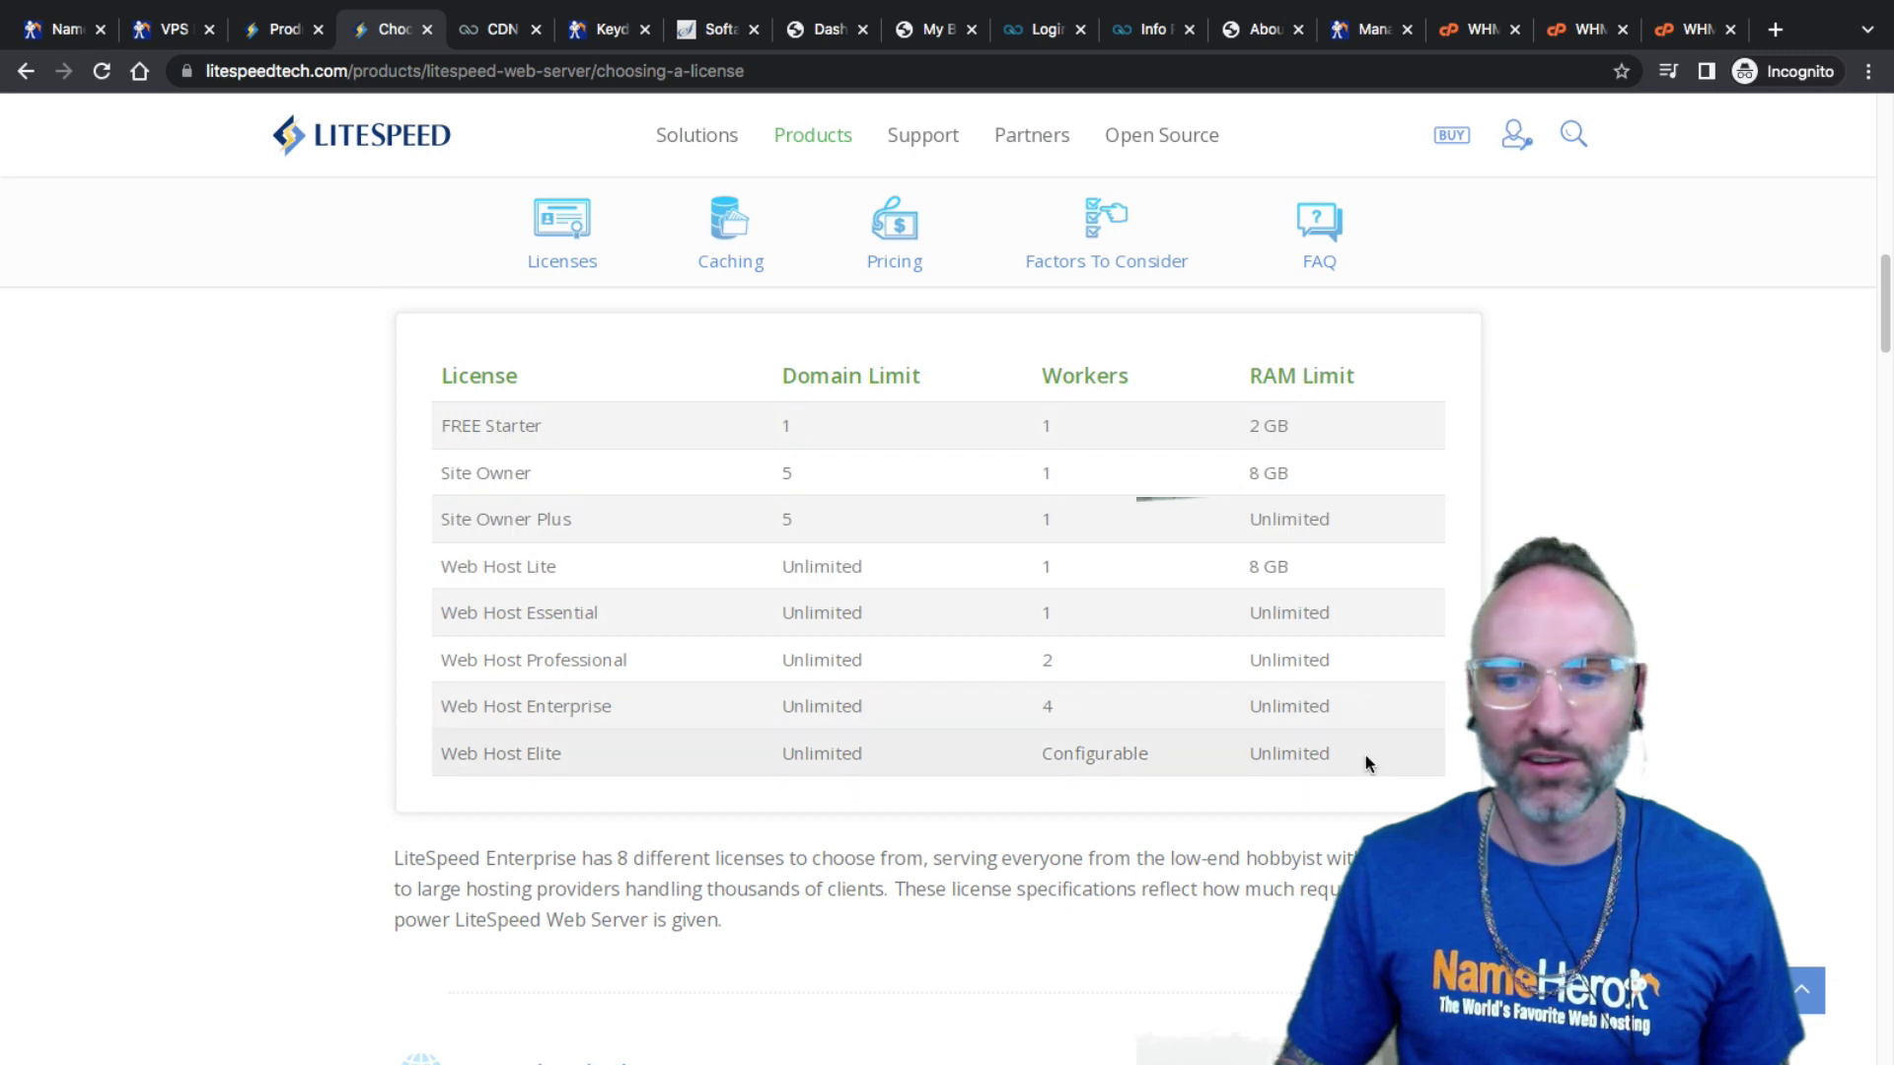
drag(1365, 755, 424, 390)
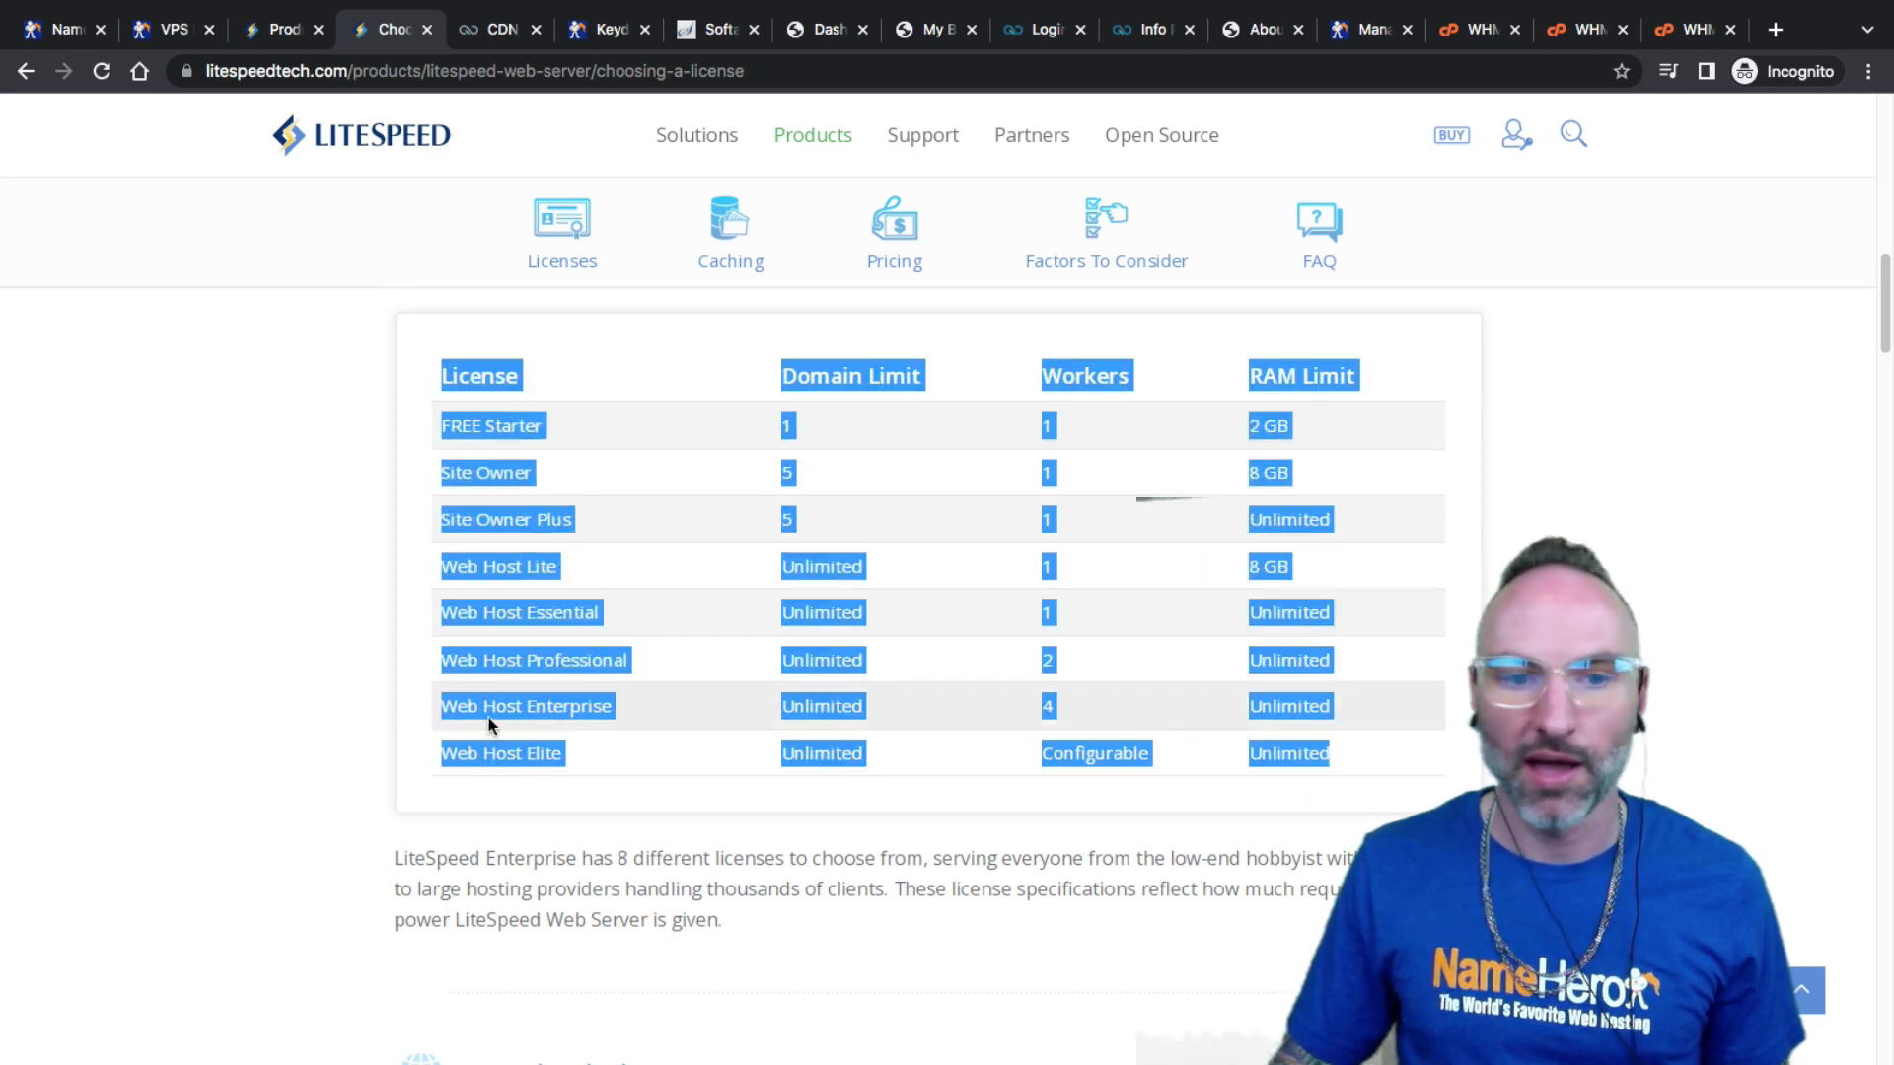
click(986, 572)
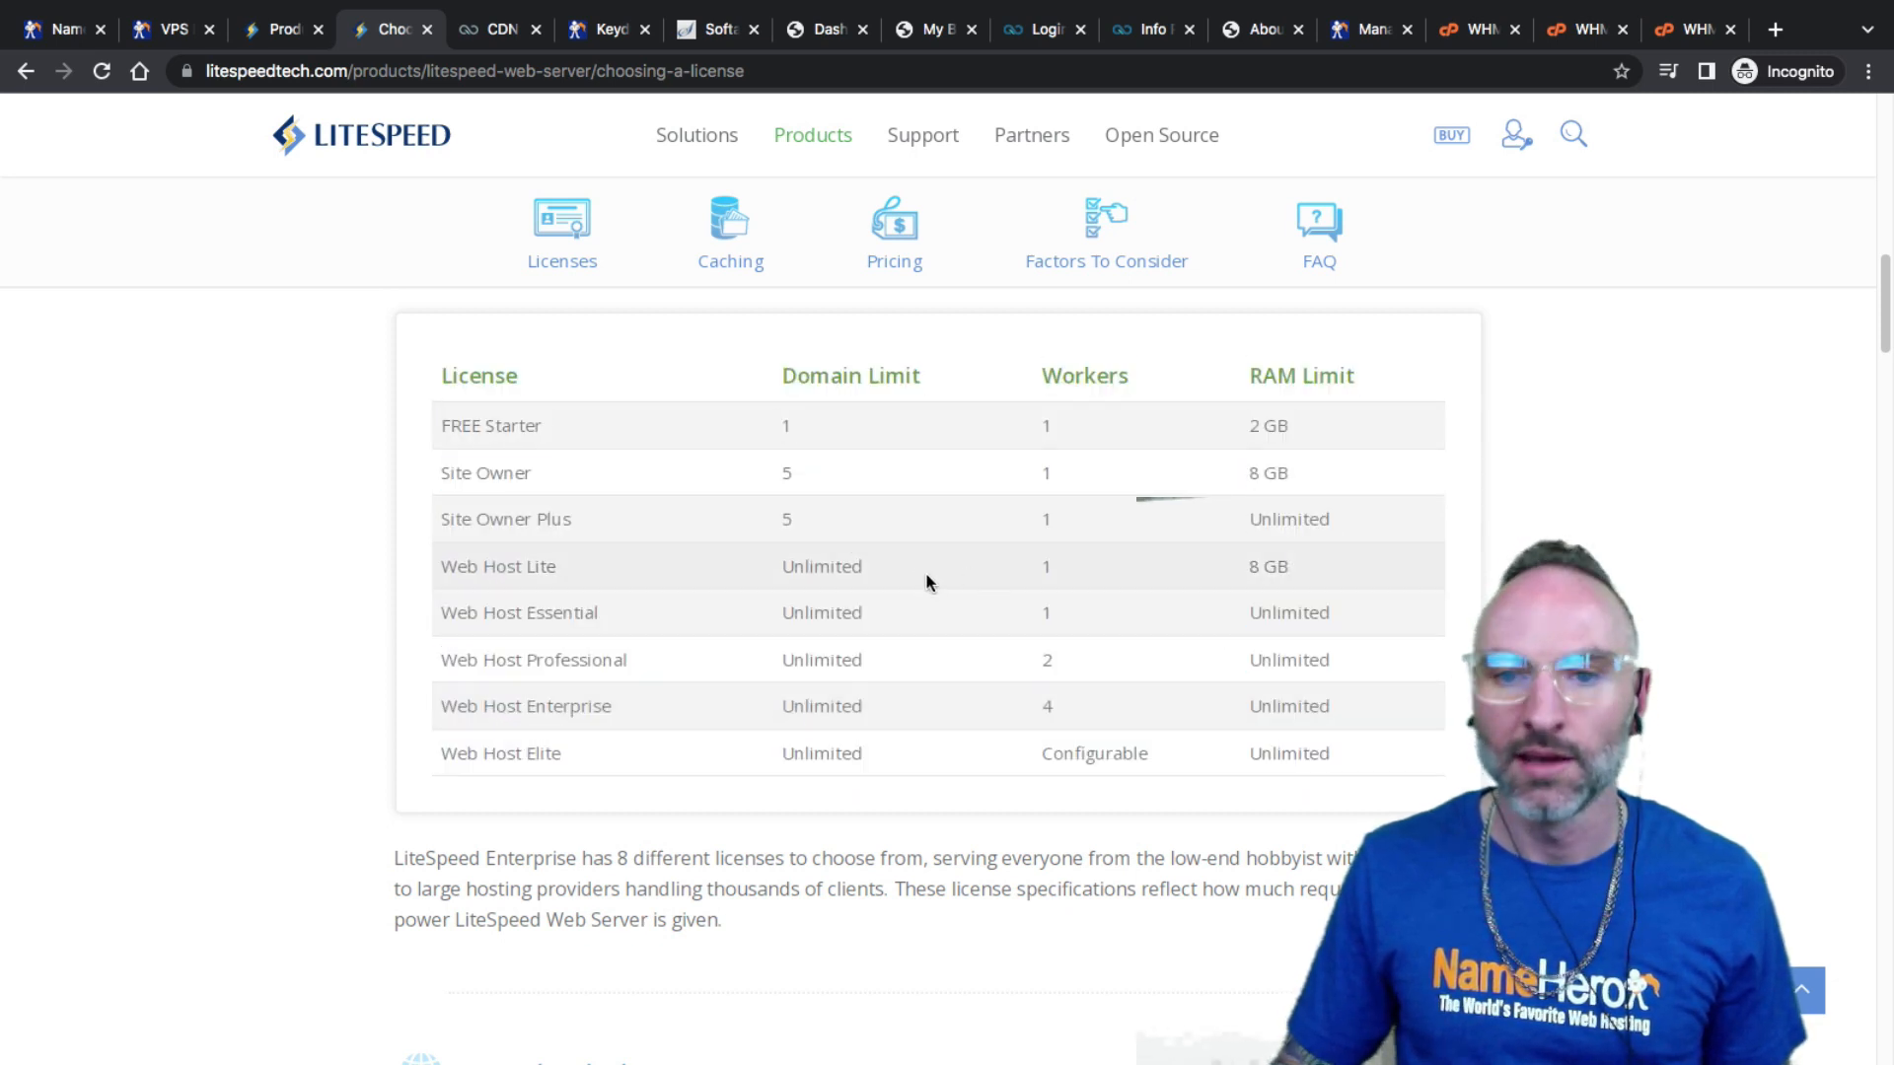
drag(831, 552, 832, 600)
click(832, 751)
drag(833, 740, 832, 694)
click(833, 603)
drag(832, 575, 834, 614)
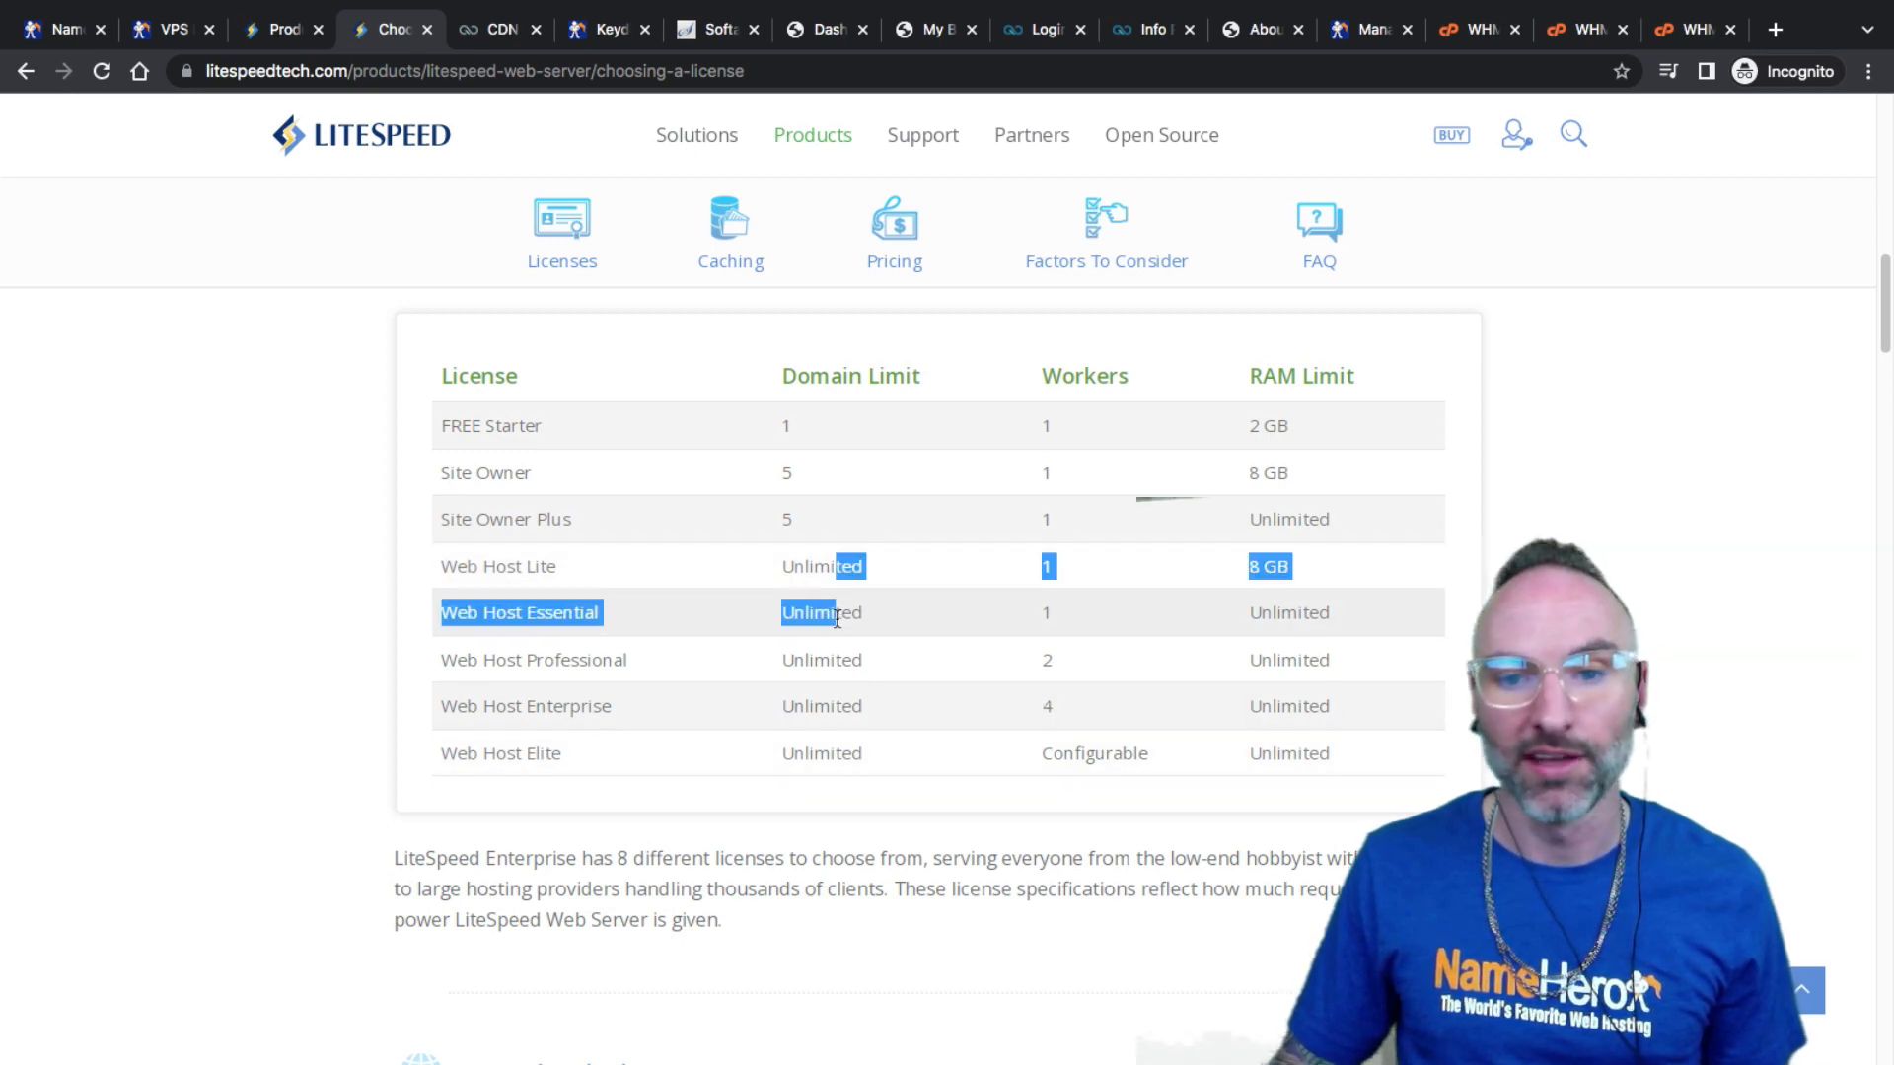
Examine the worker and RAM limits of the Web Host Lite license against the other Web Host tiers
click(839, 639)
double_click(1050, 569)
click(1078, 583)
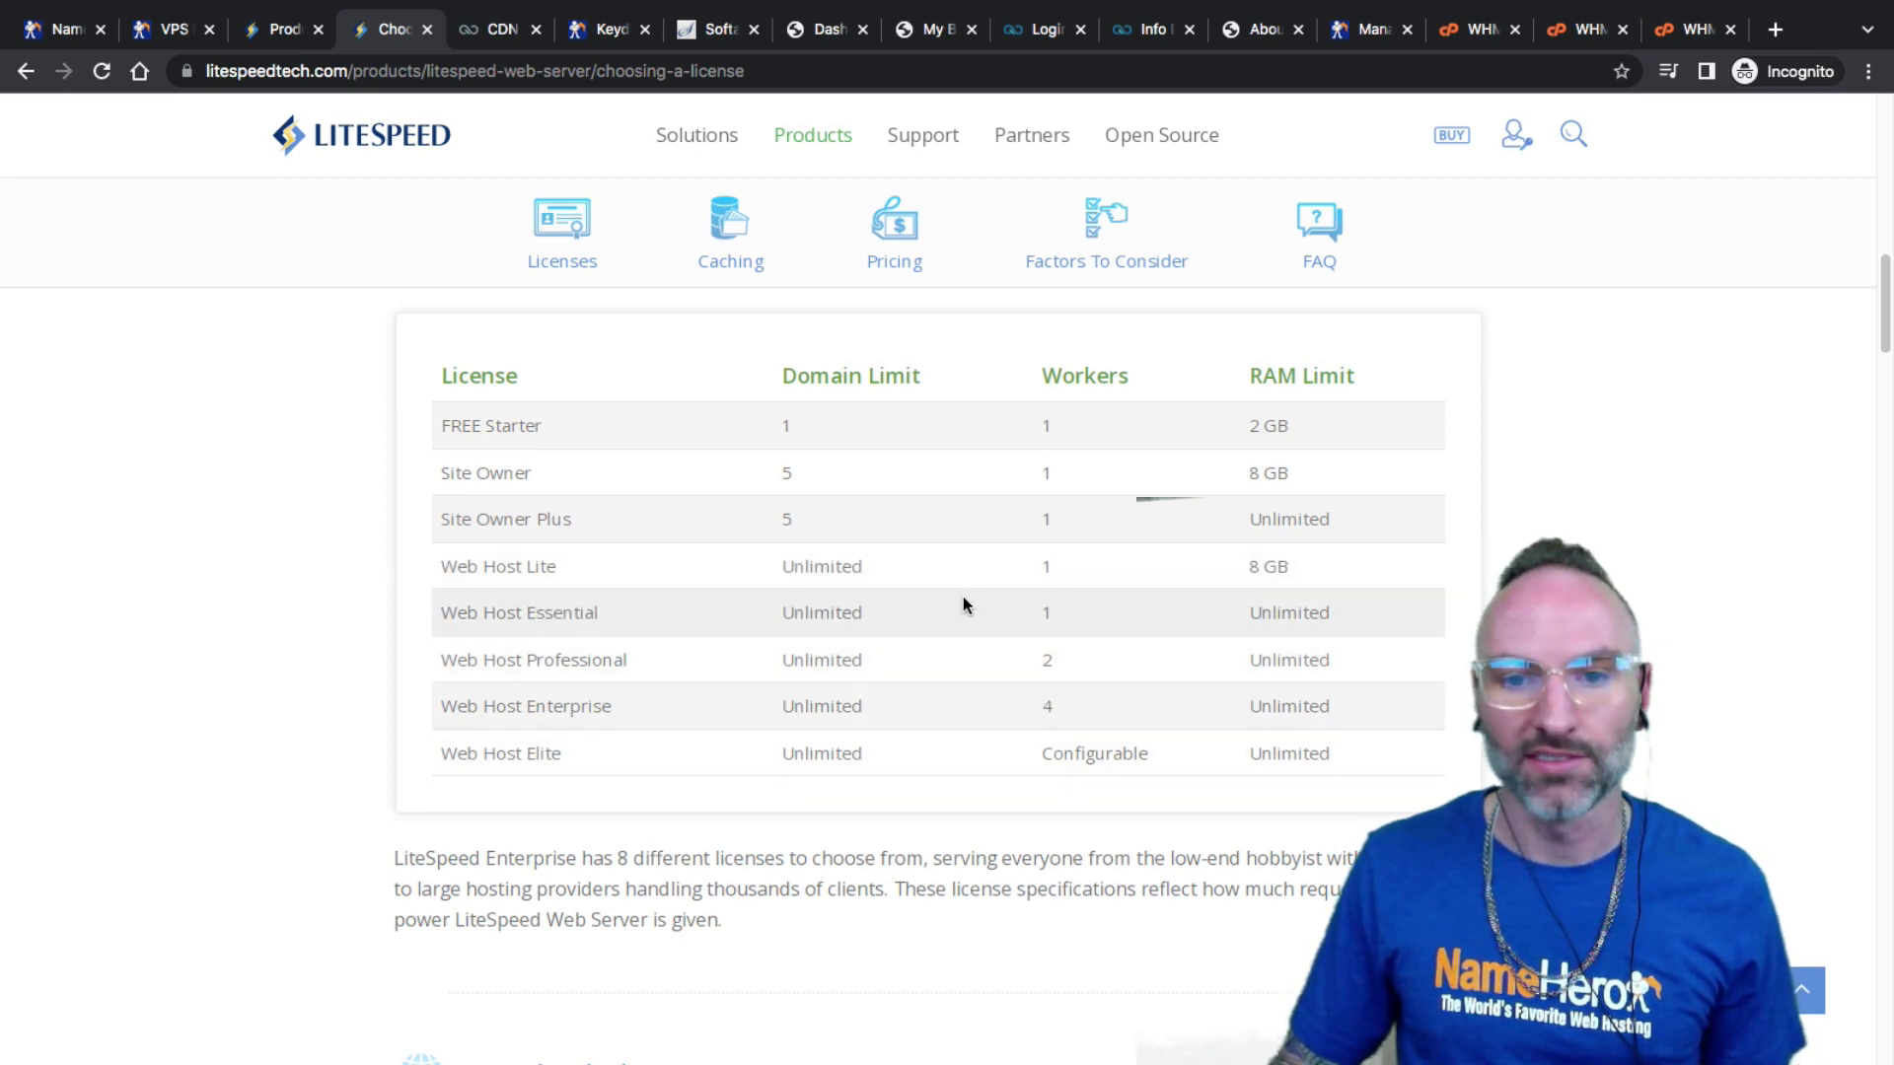
scroll(1016, 580, up, 1)
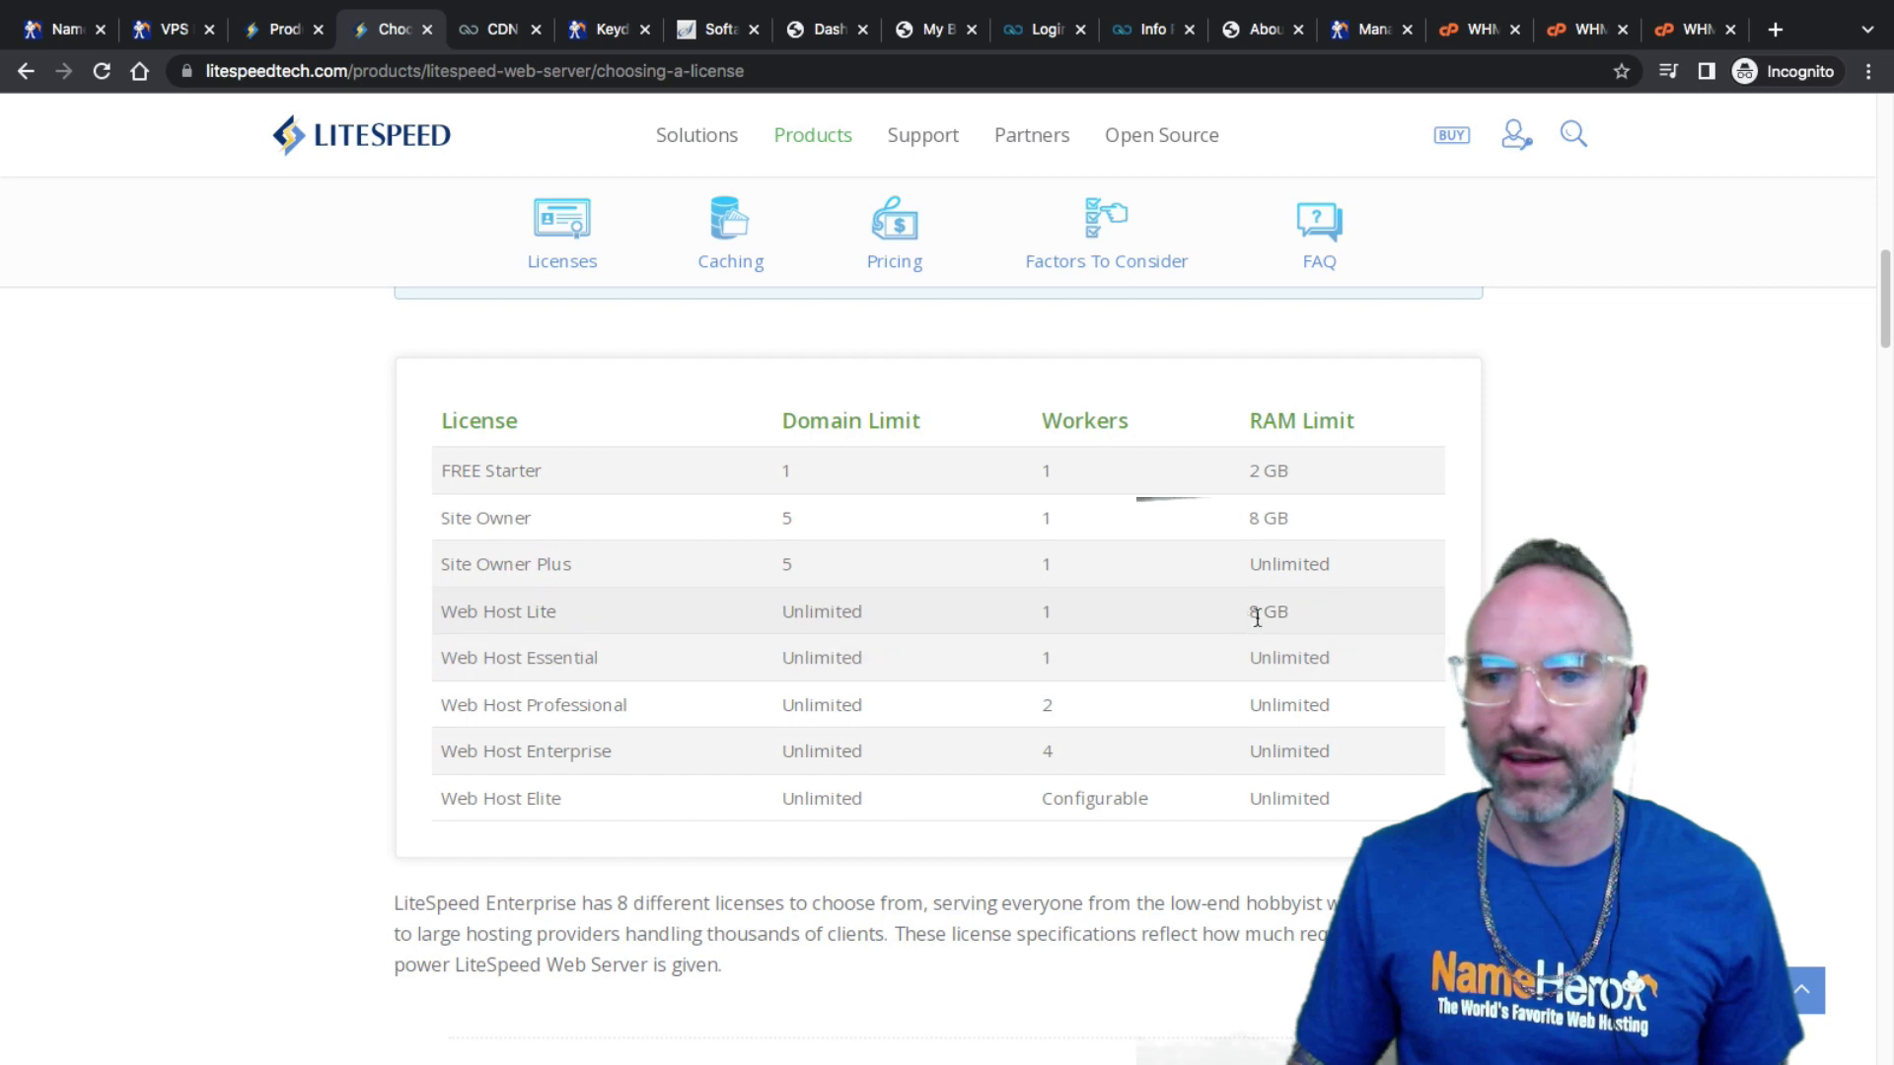
drag(1249, 613, 1277, 614)
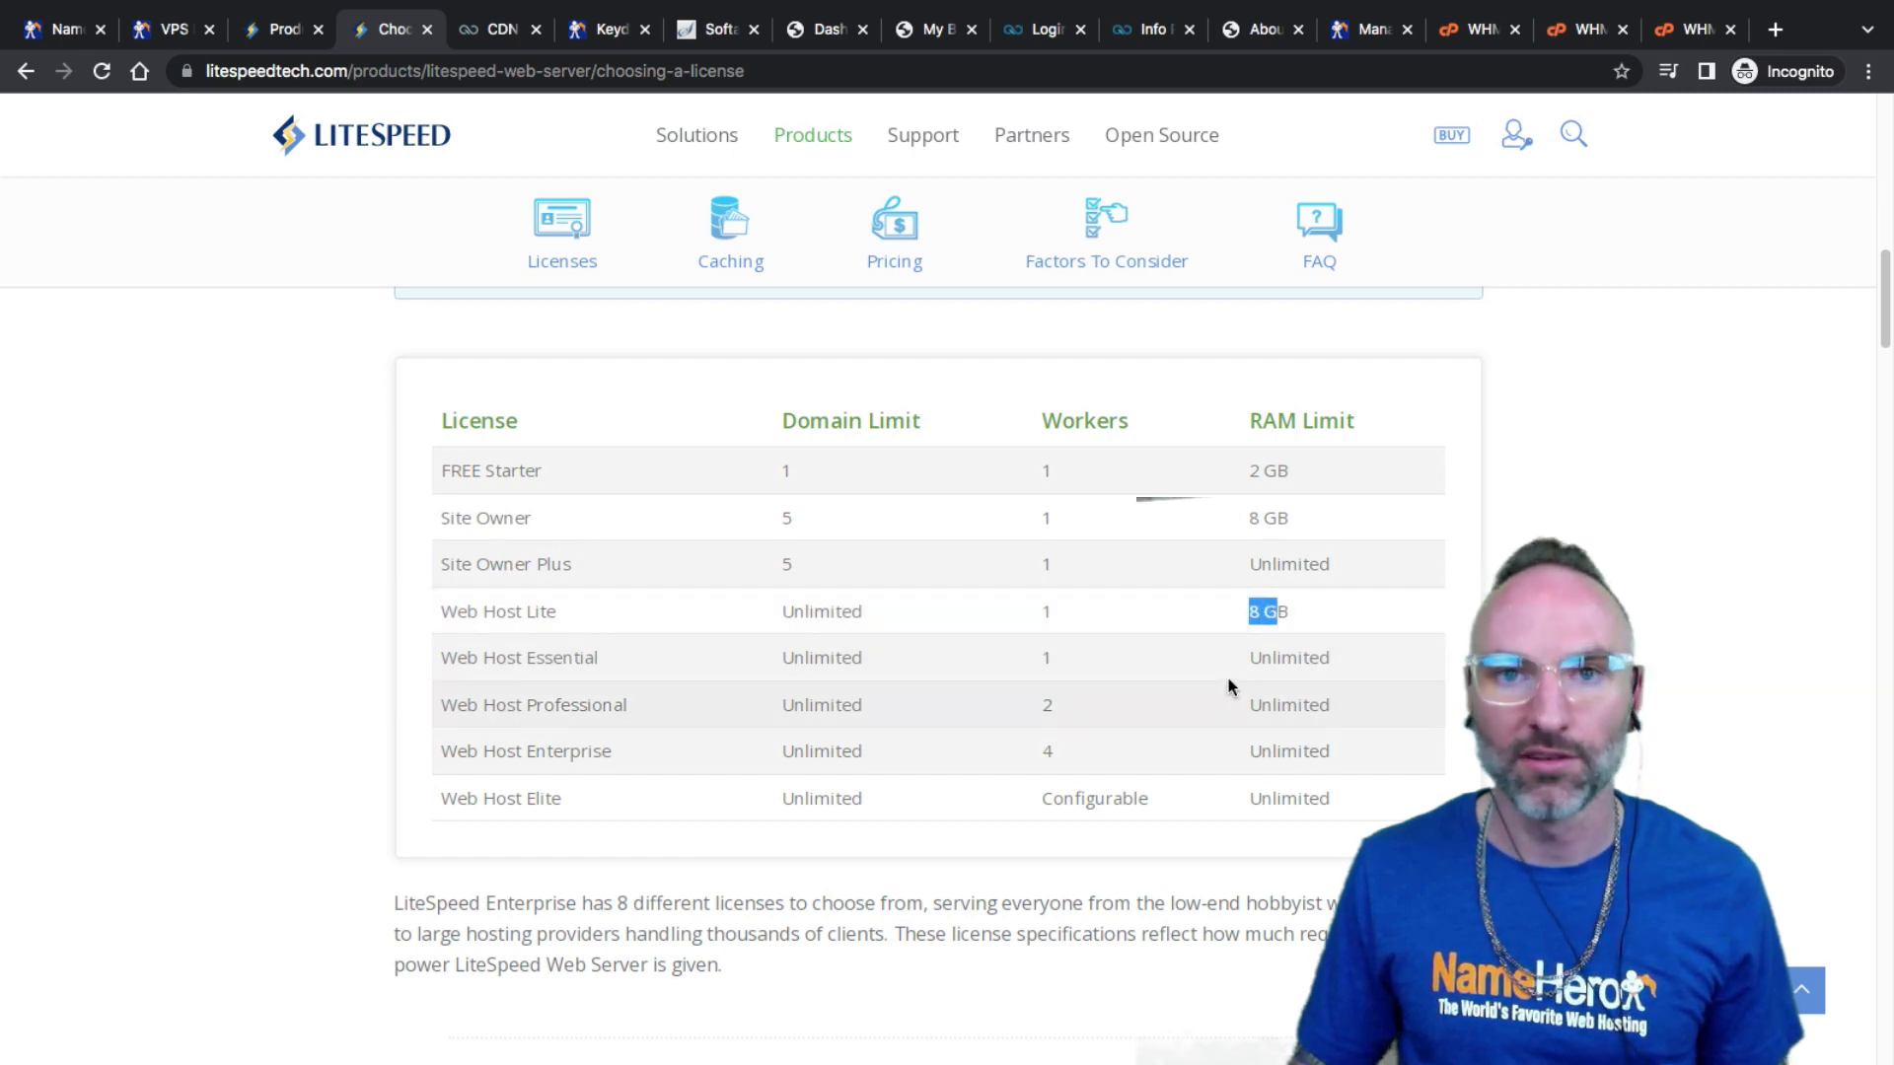
scroll(1006, 641, up, 15)
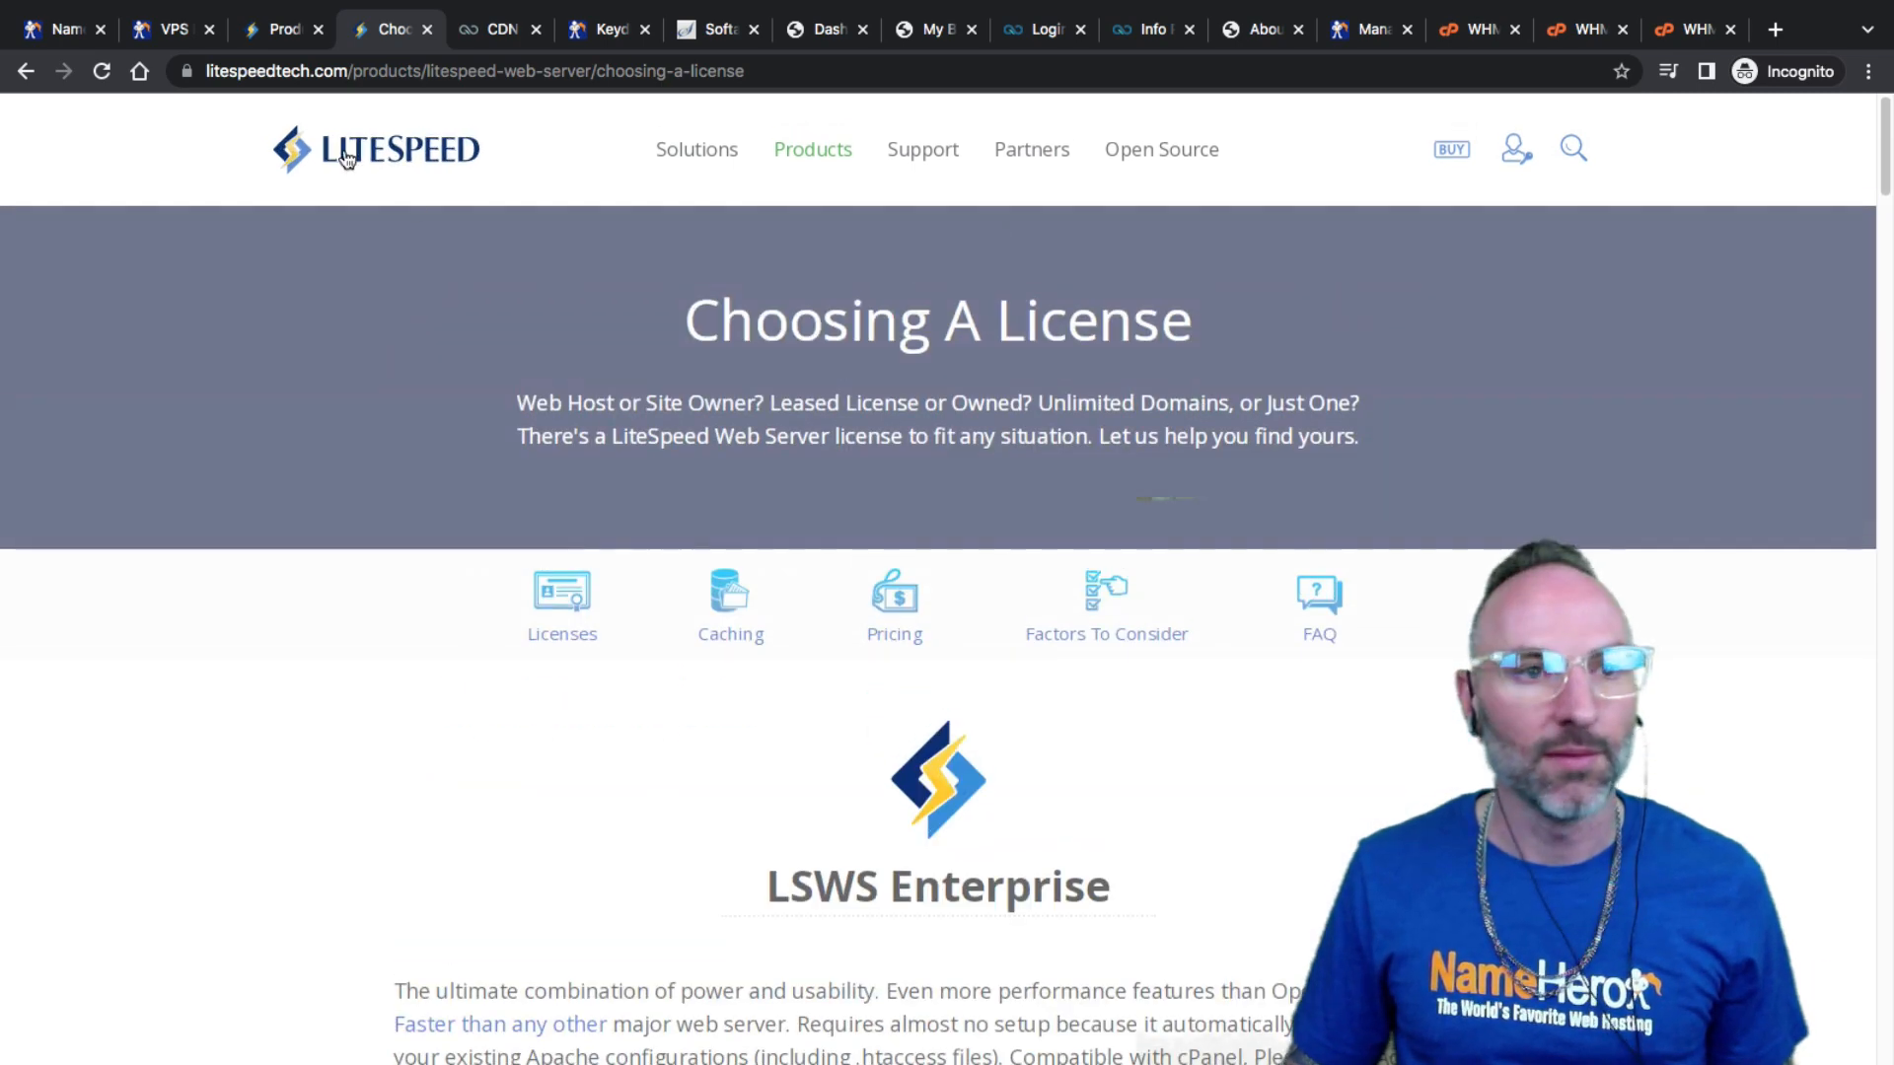
Go past the VPS plans page to the KCDC 2GB Cloud VPS management page and check its LiteSpeed Web Server option
click(171, 30)
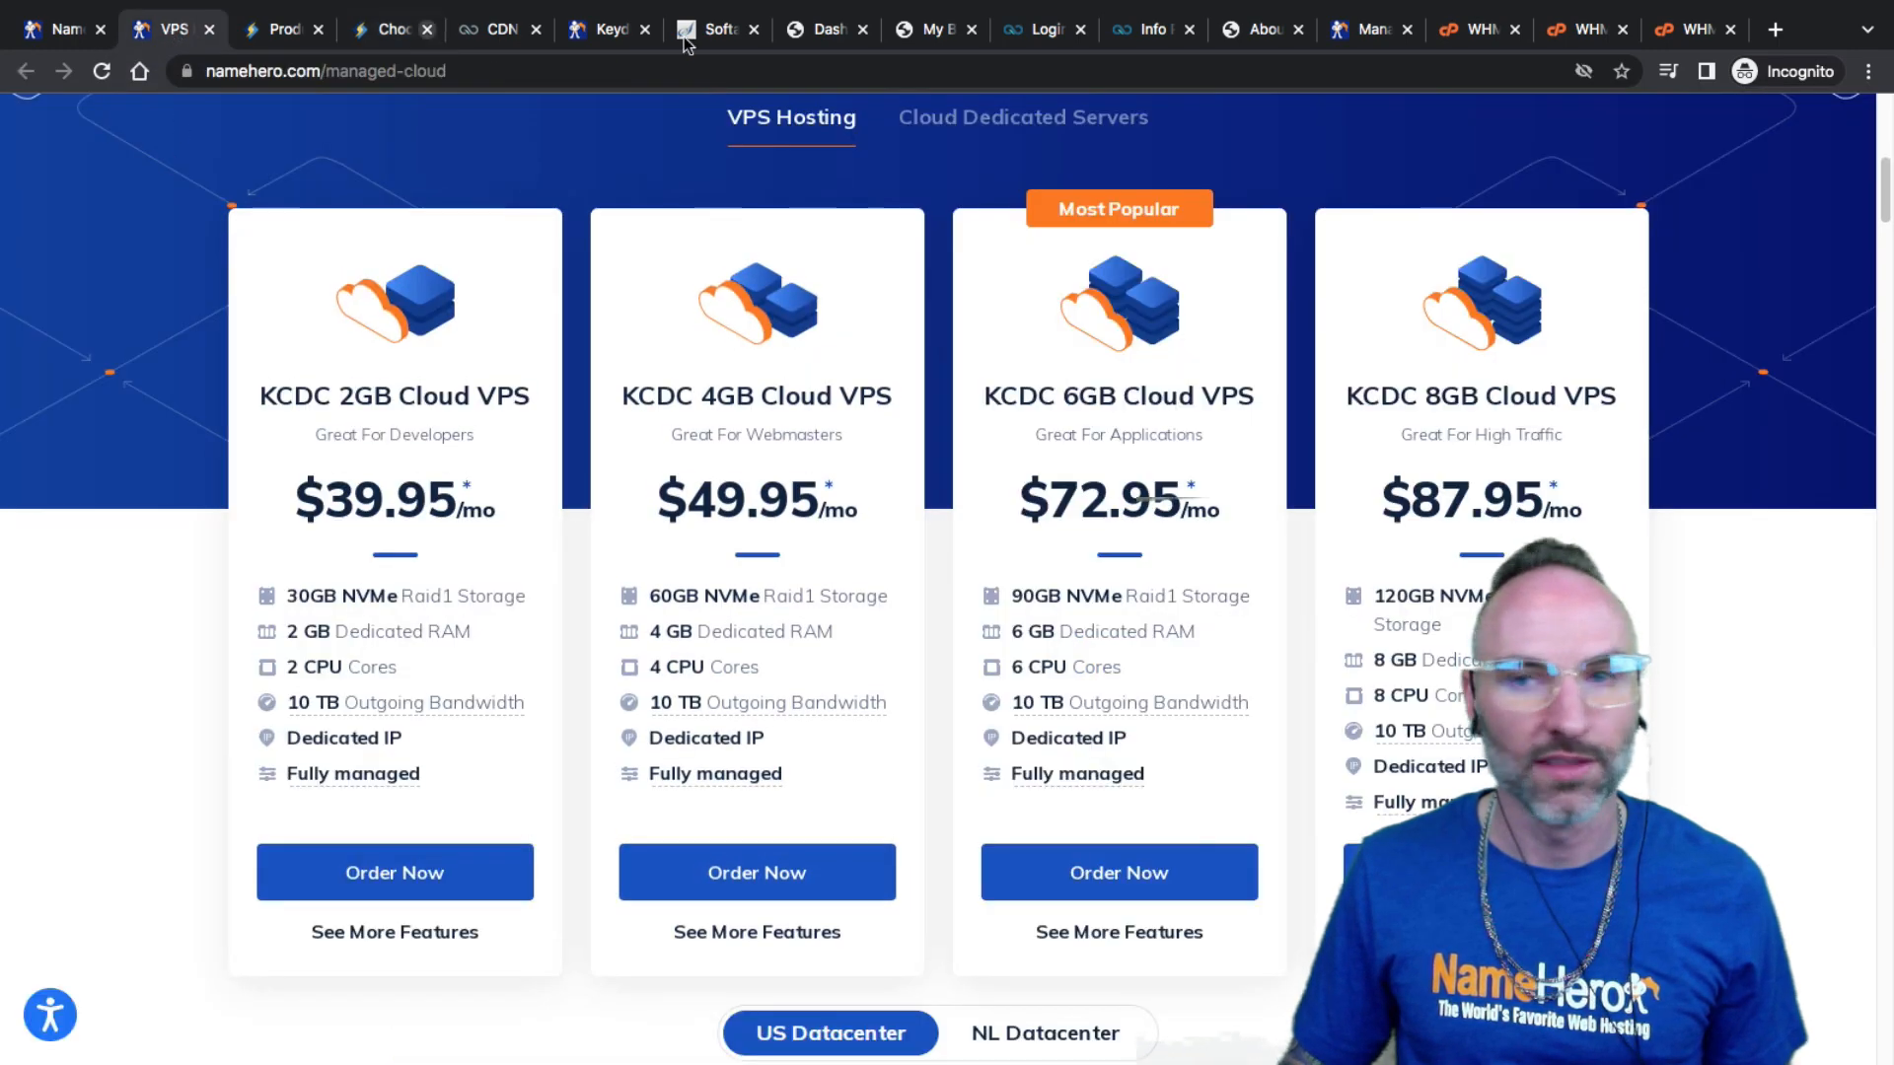
click(1371, 30)
scroll(1075, 719, down, 8)
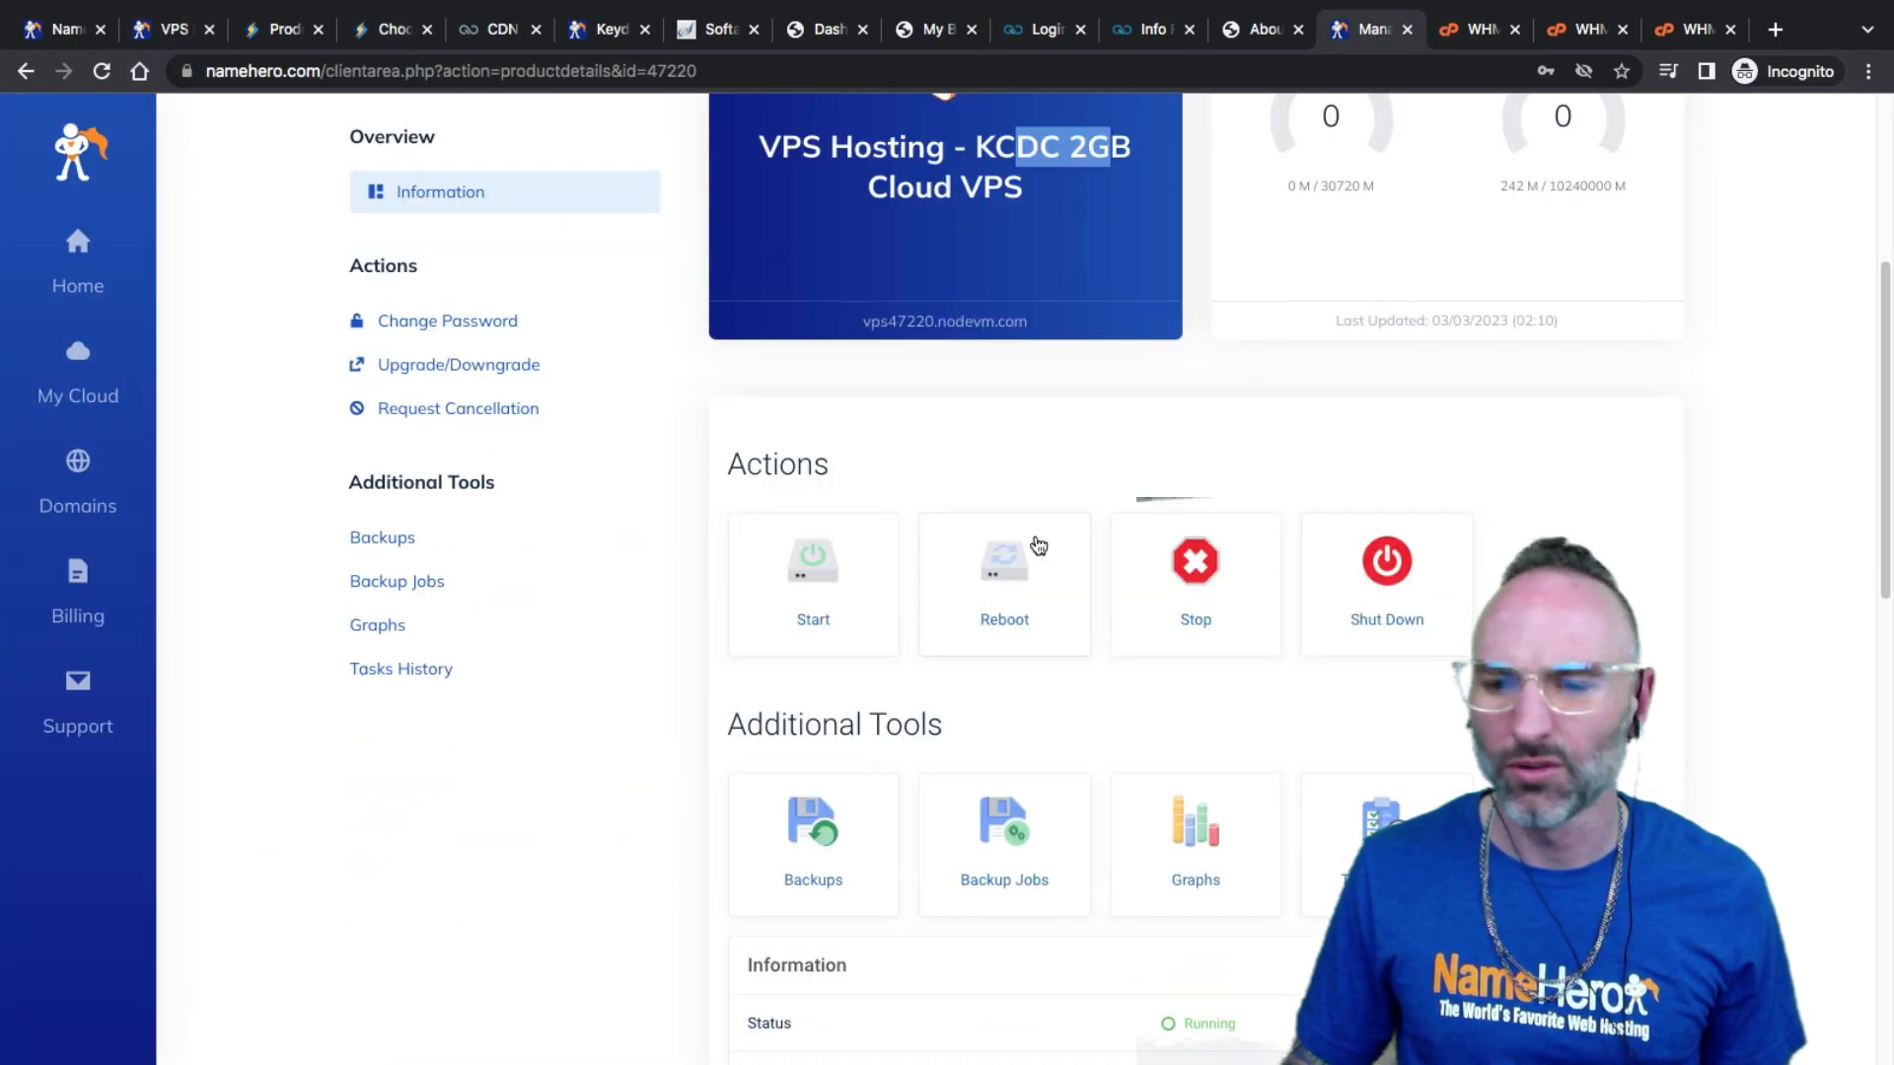
scroll(1241, 605, down, 5)
scroll(1252, 592, down, 5)
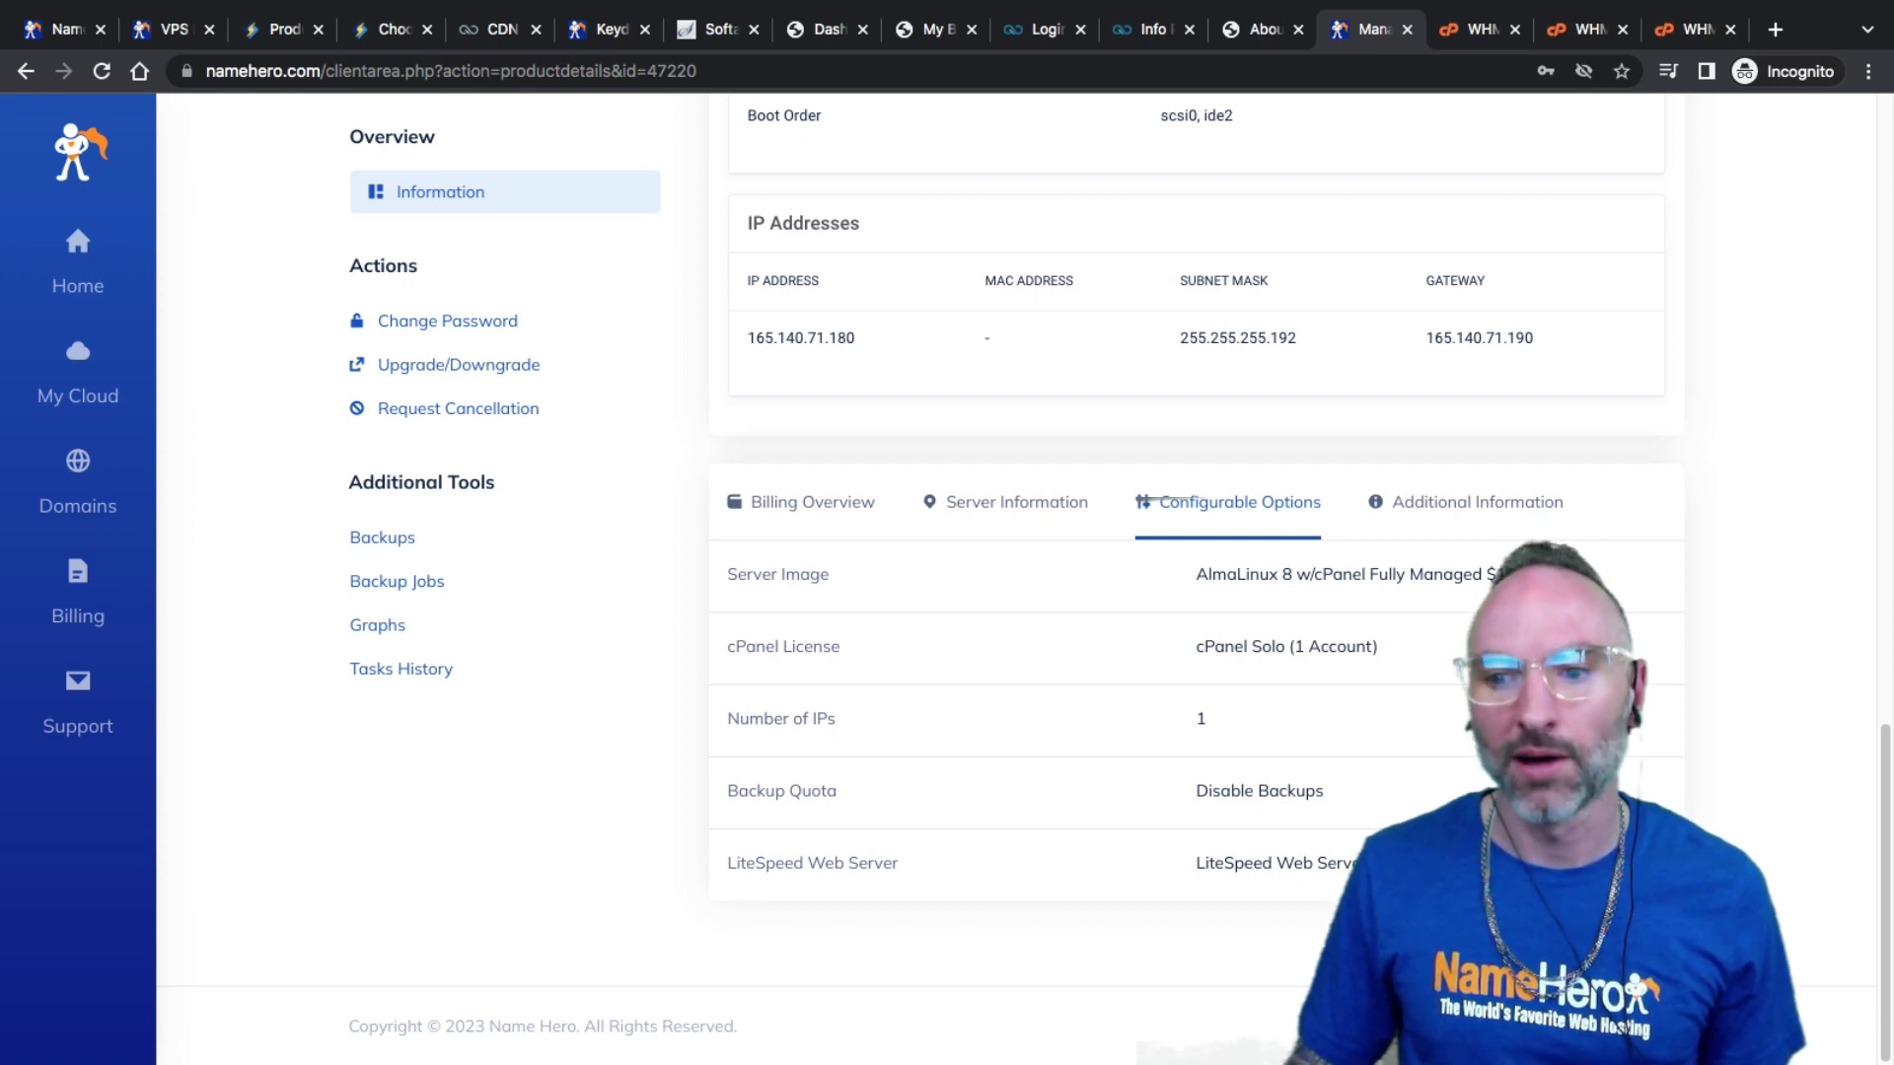
drag(1191, 868, 1327, 865)
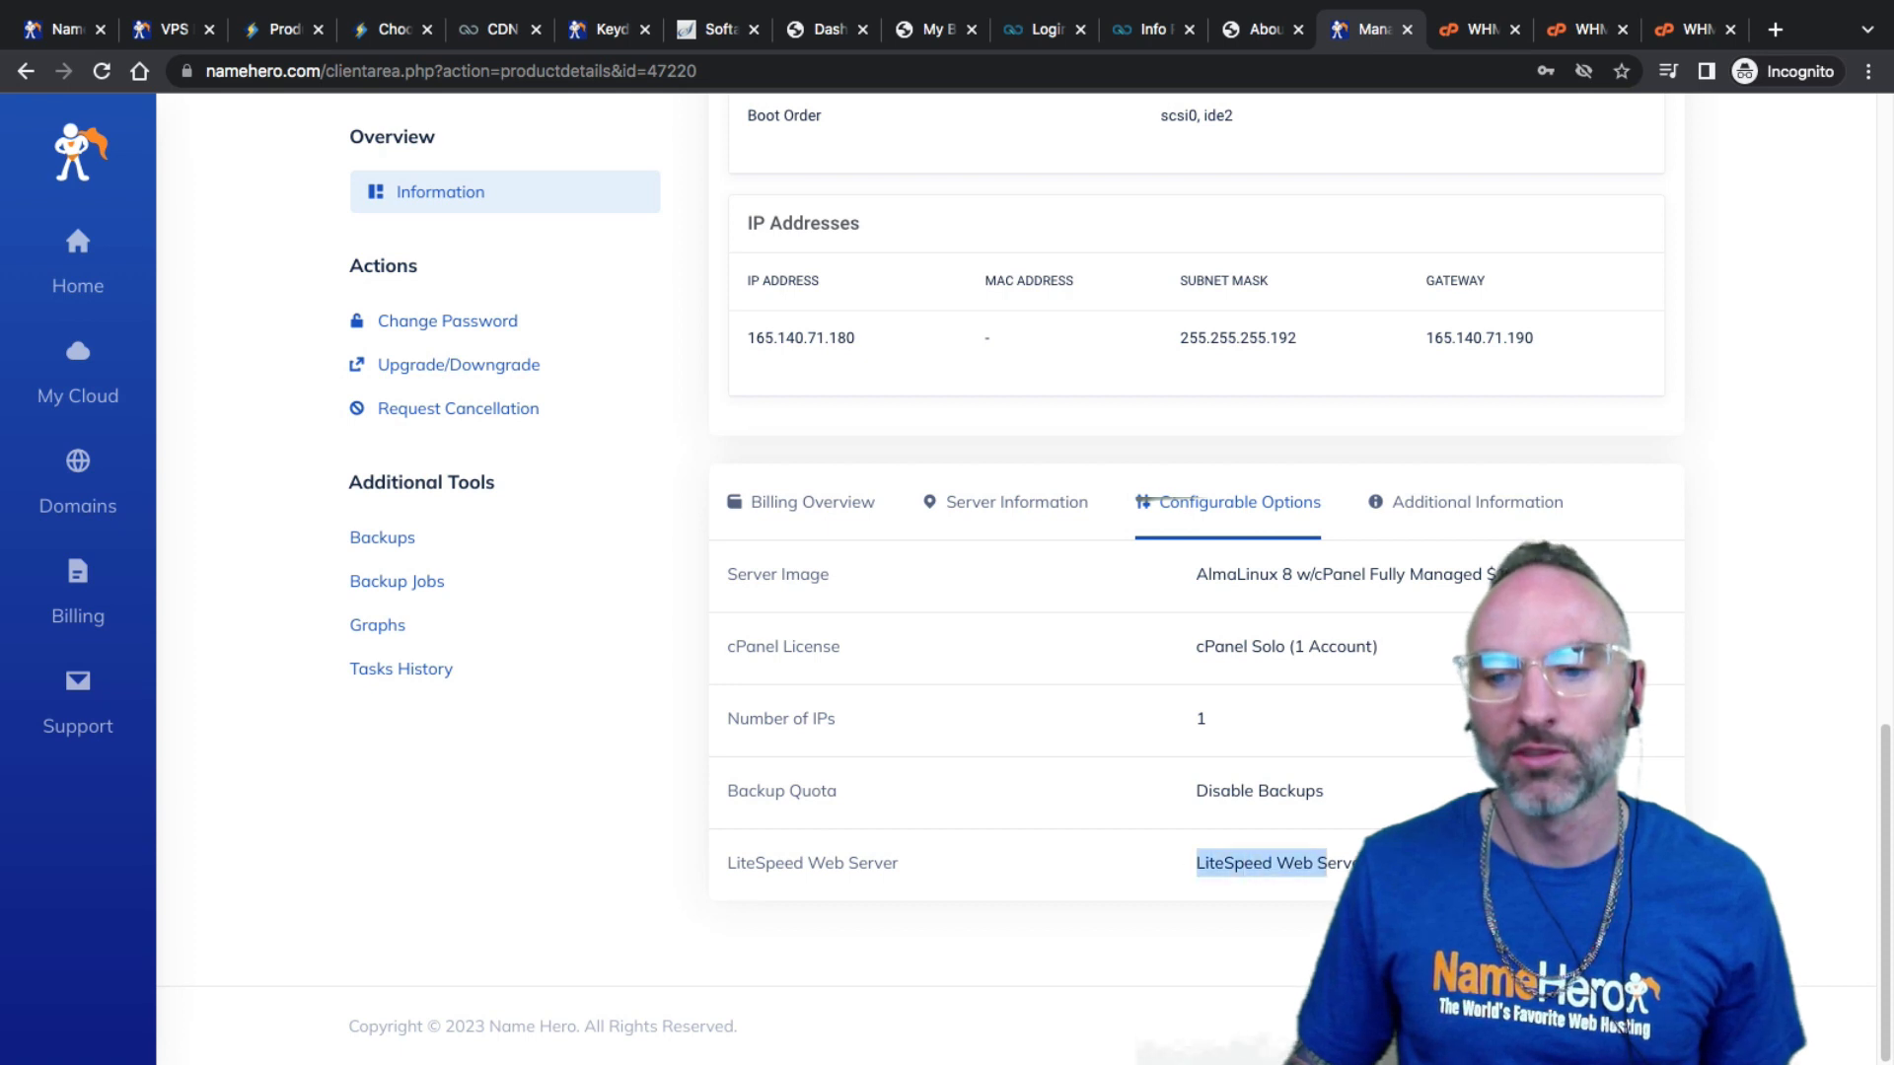
click(1324, 867)
scroll(1305, 858, up, 2)
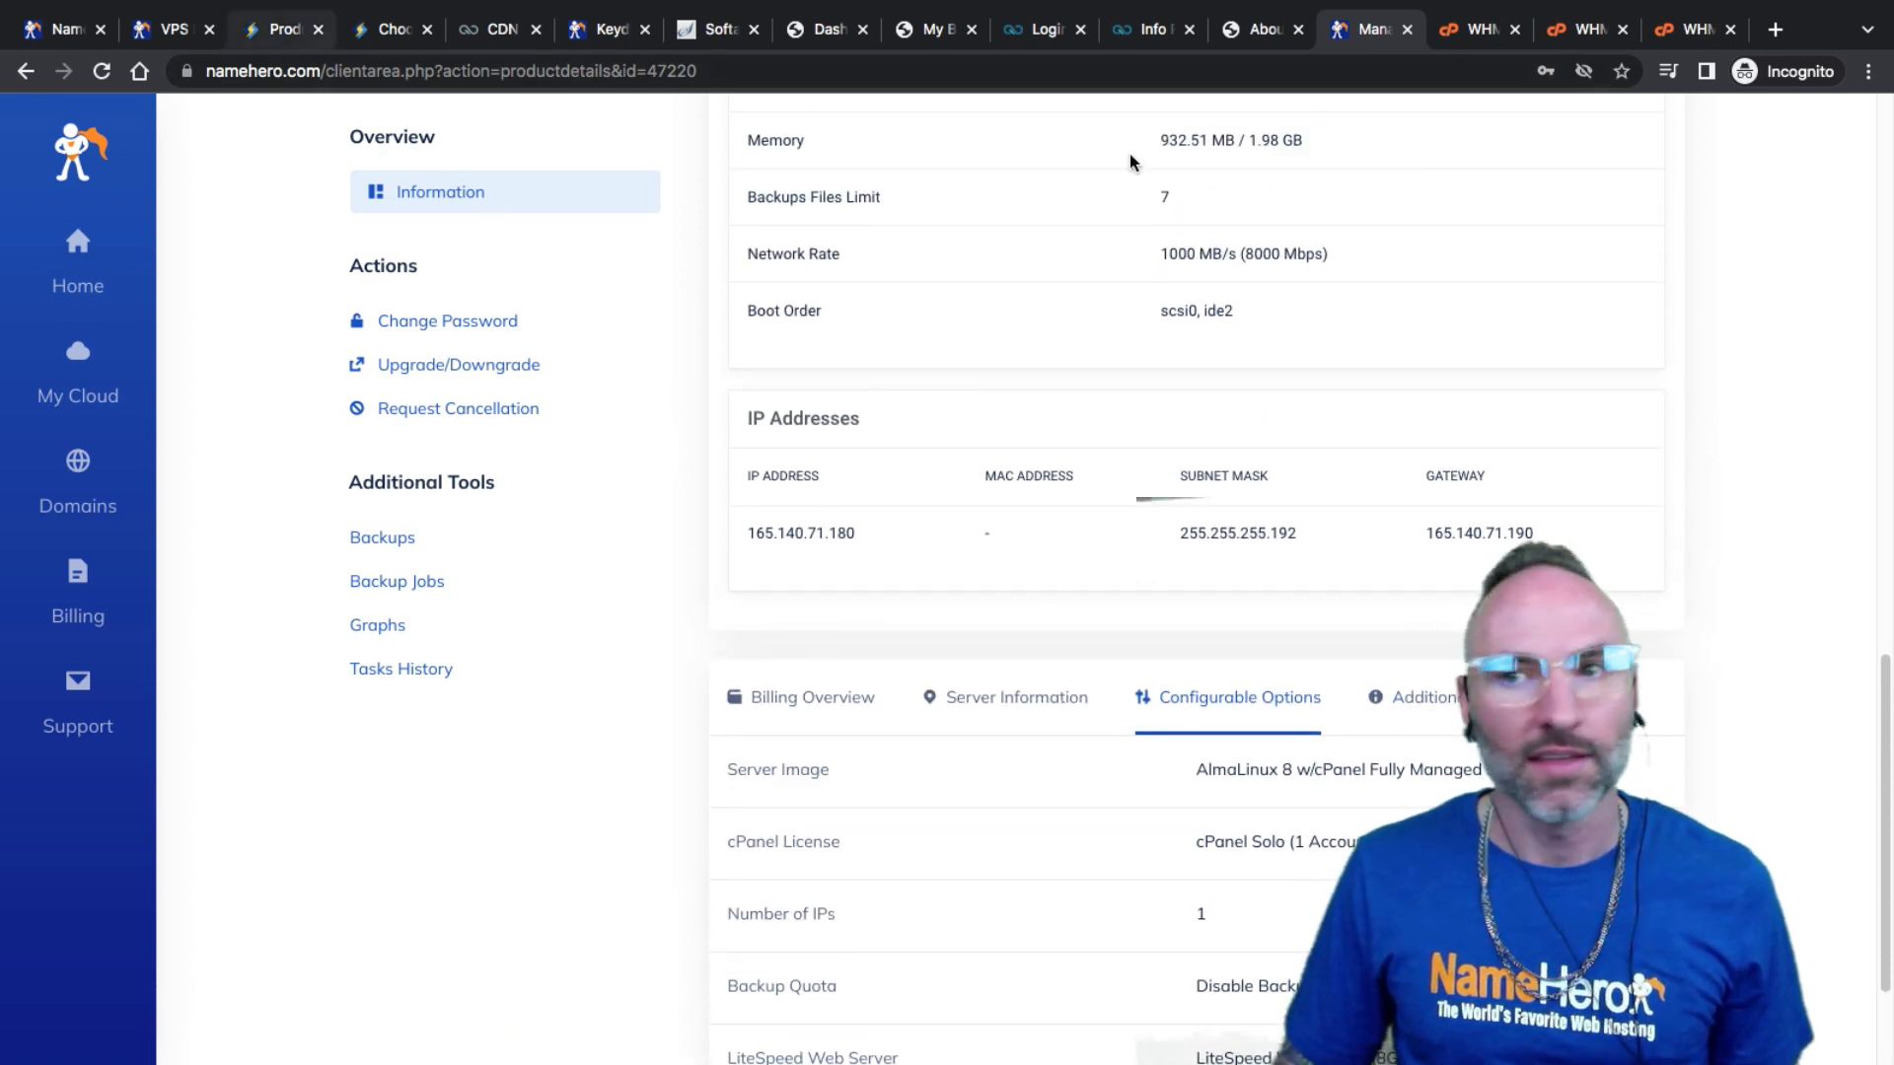
scroll(1412, 166, up, 3)
Switch to the NameHero home page and compare the Starter, Plus, Turbo and Business Cloud plans' prices and included LiteSpeed features
click(59, 29)
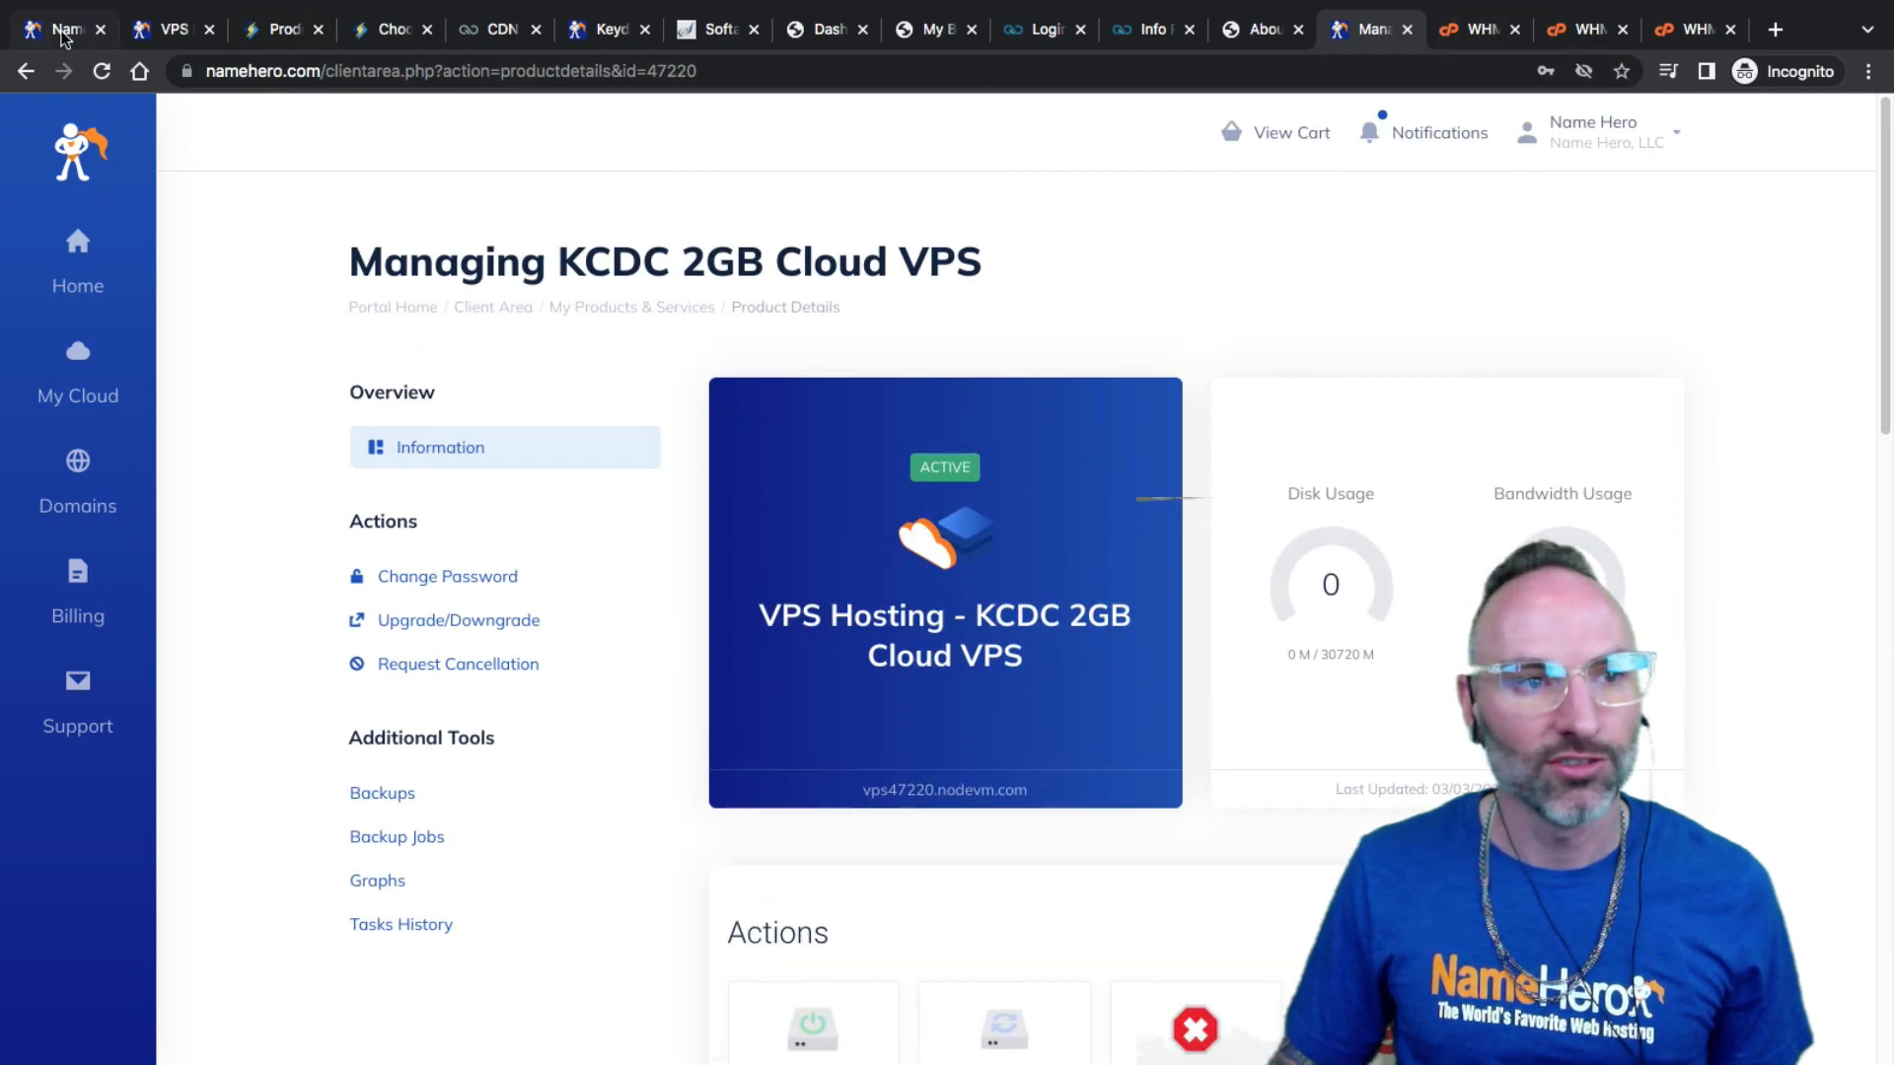
scroll(309, 355, down, 12)
scroll(407, 401, down, 5)
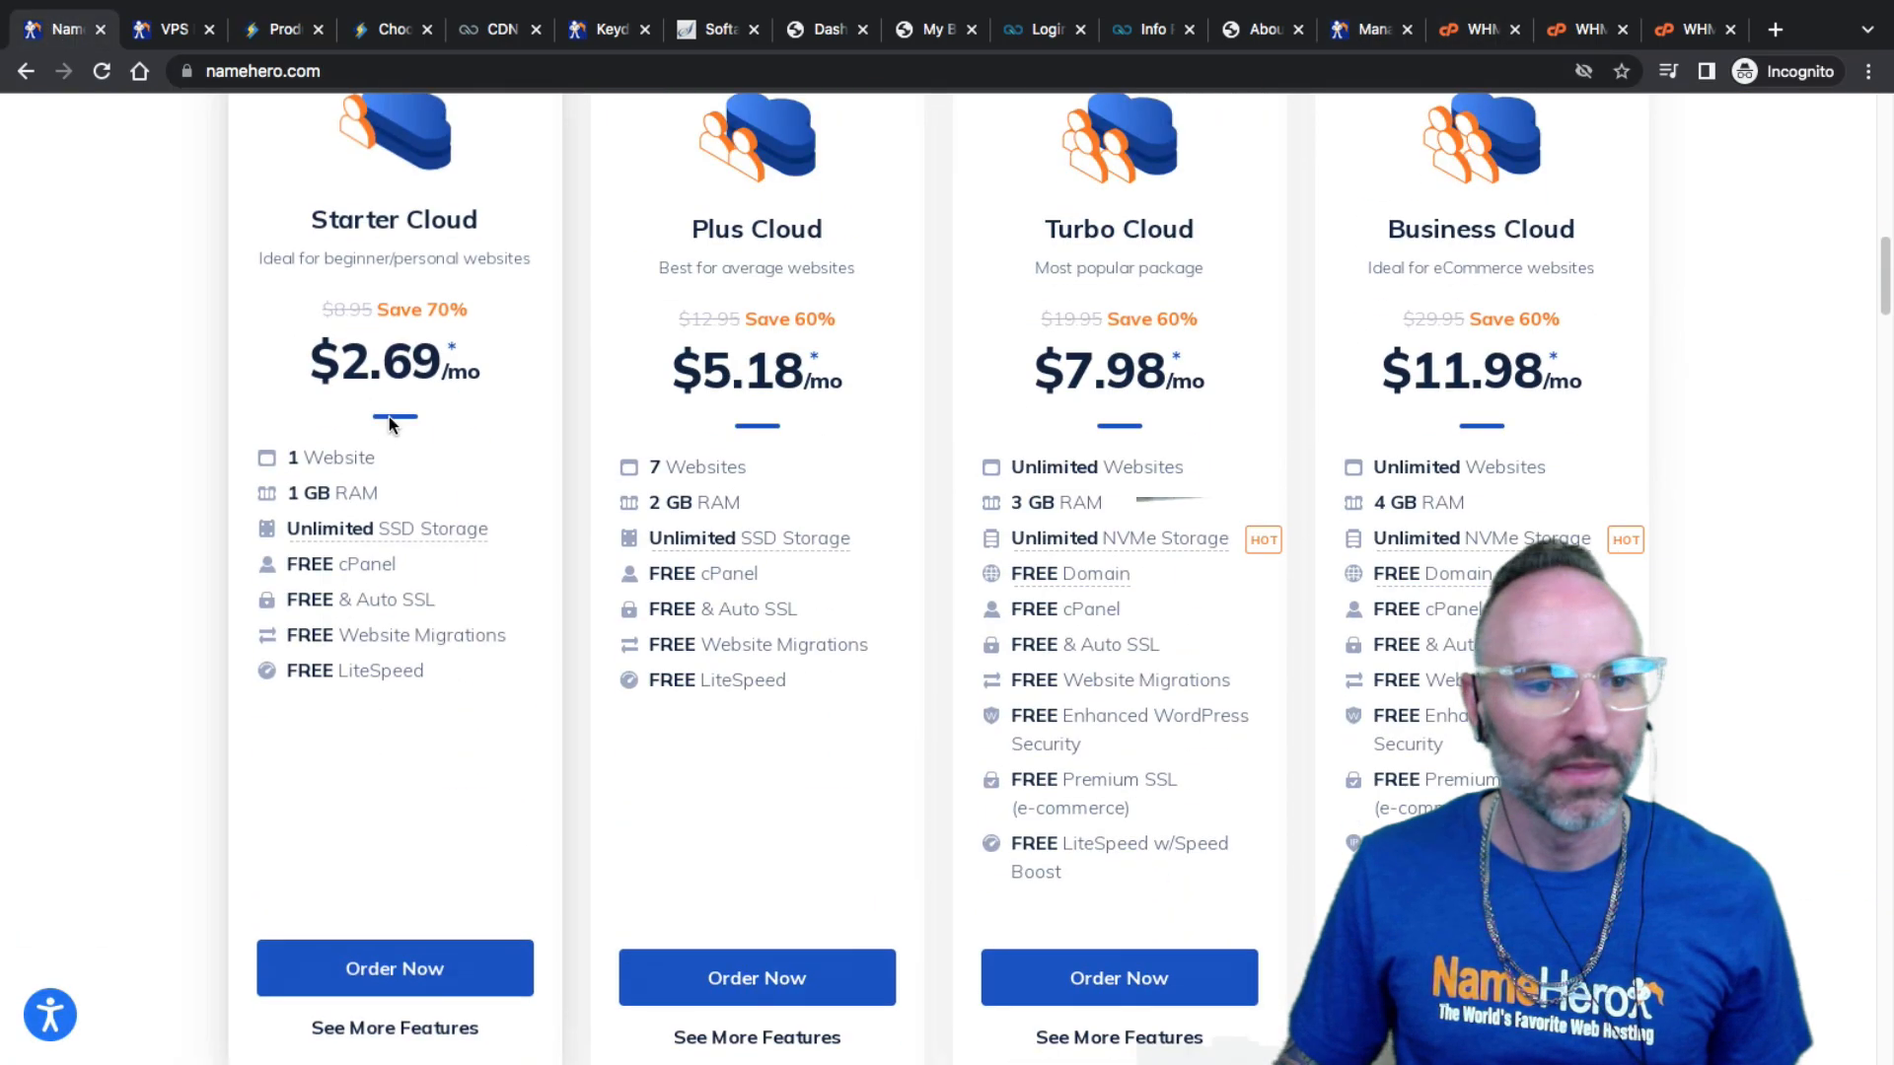
drag(314, 310, 507, 298)
drag(1589, 373, 975, 395)
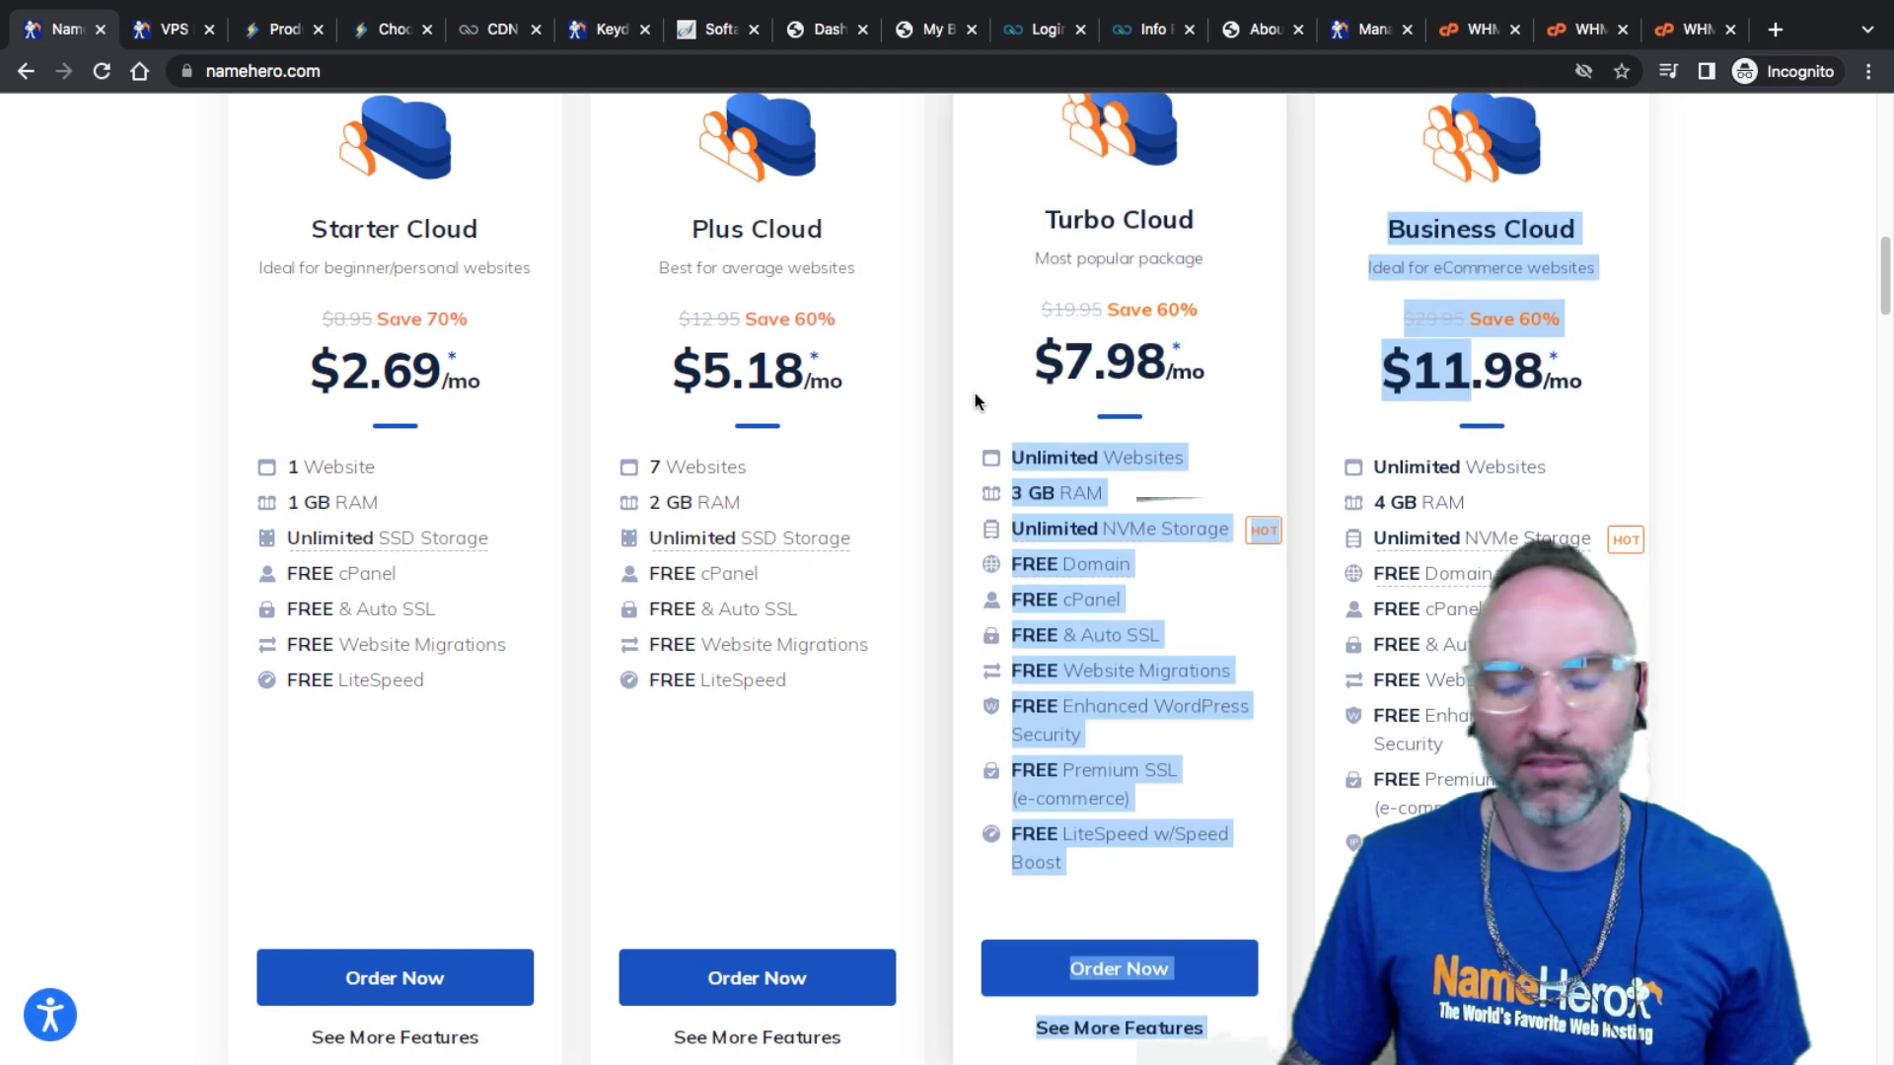
click(652, 393)
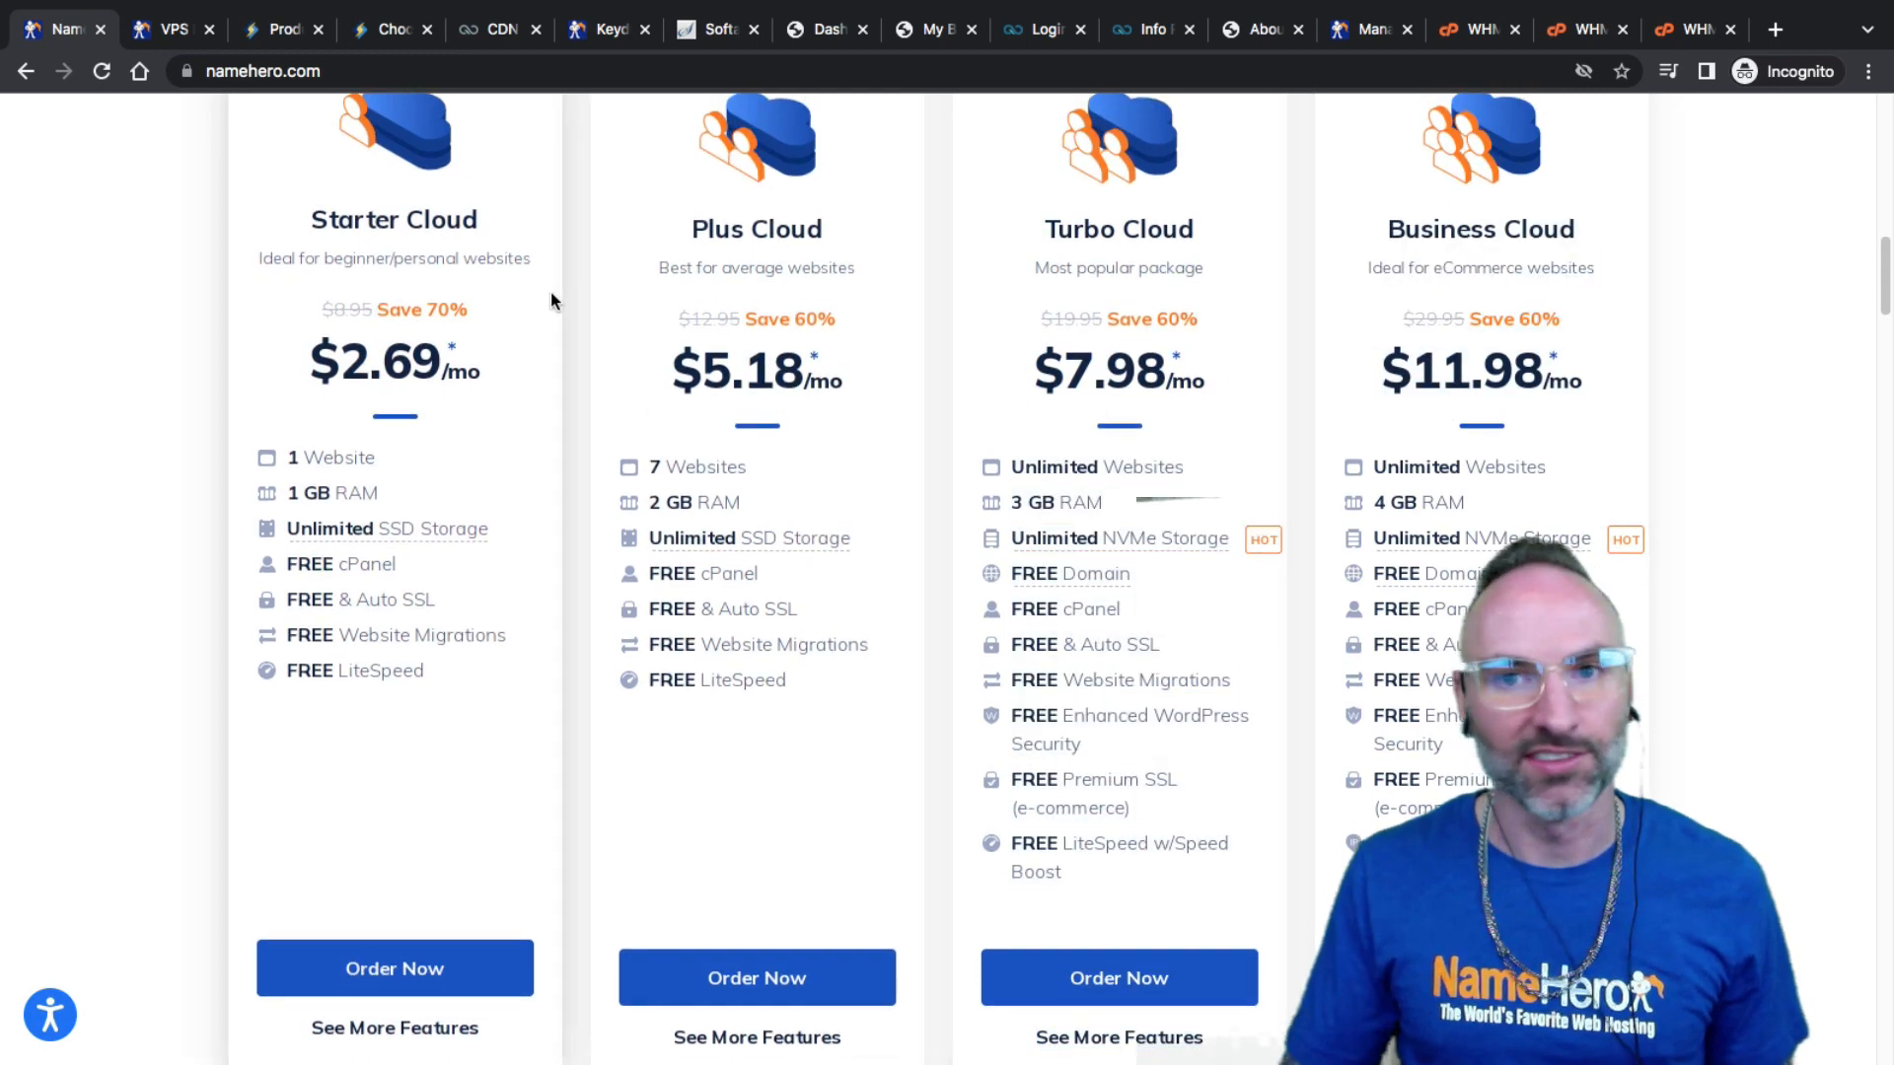
scroll(882, 465, up, 1)
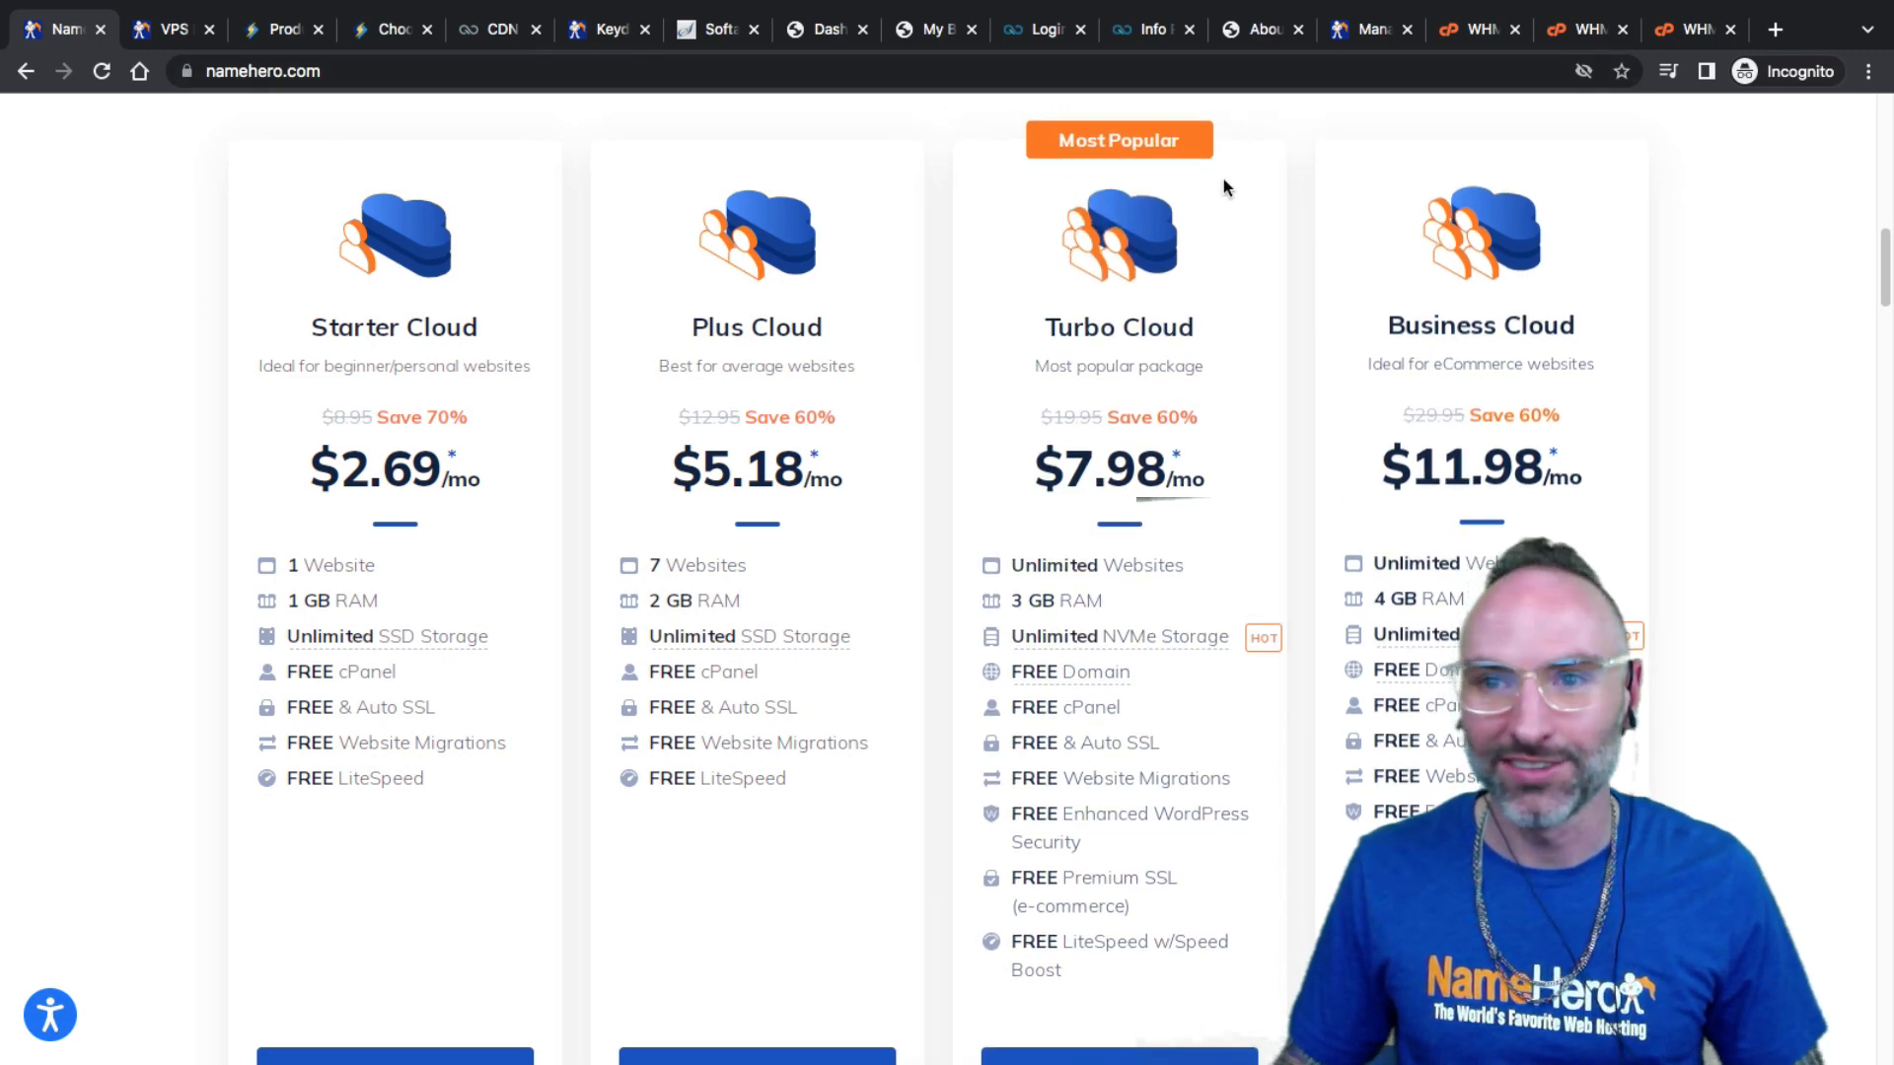
Switch to the LiteSpeed Cache dashboard in WordPress and review the before and after page load times and the improvement
click(803, 29)
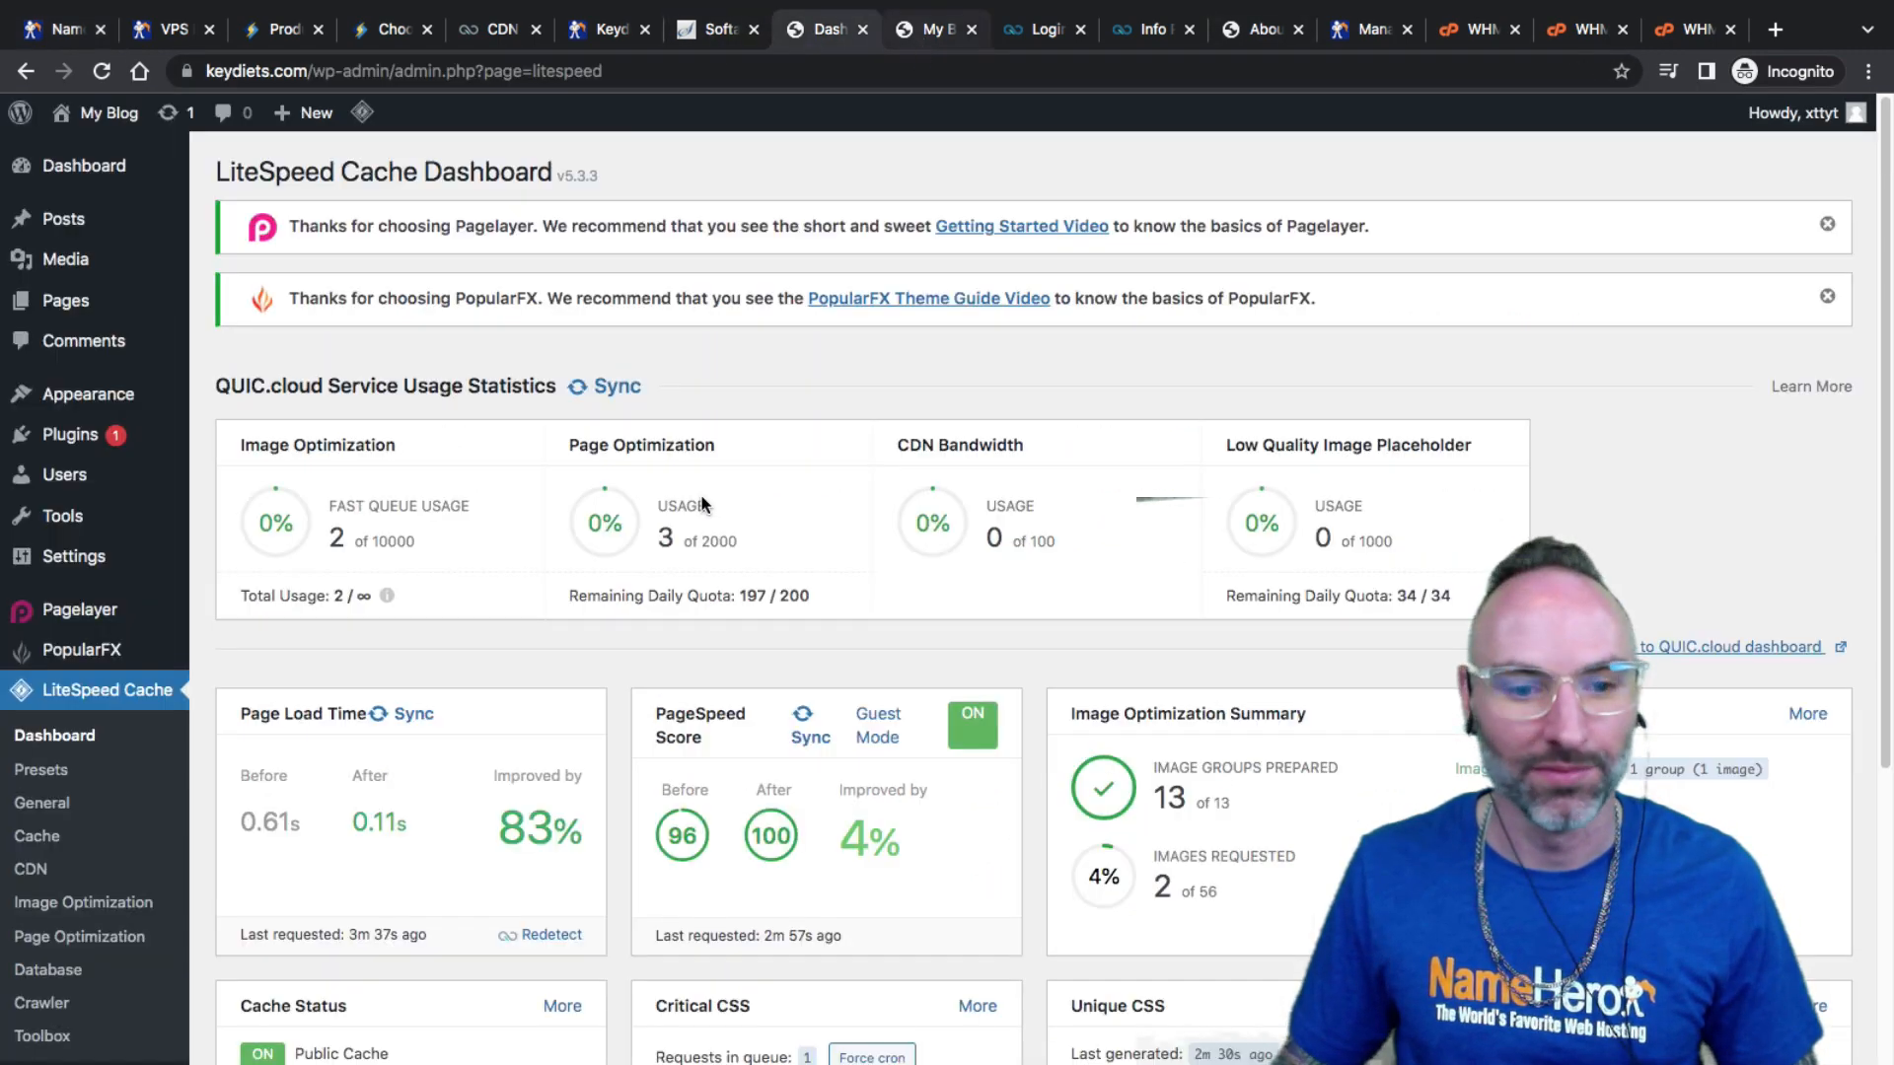
scroll(572, 513, down, 4)
drag(352, 398, 452, 403)
click(400, 392)
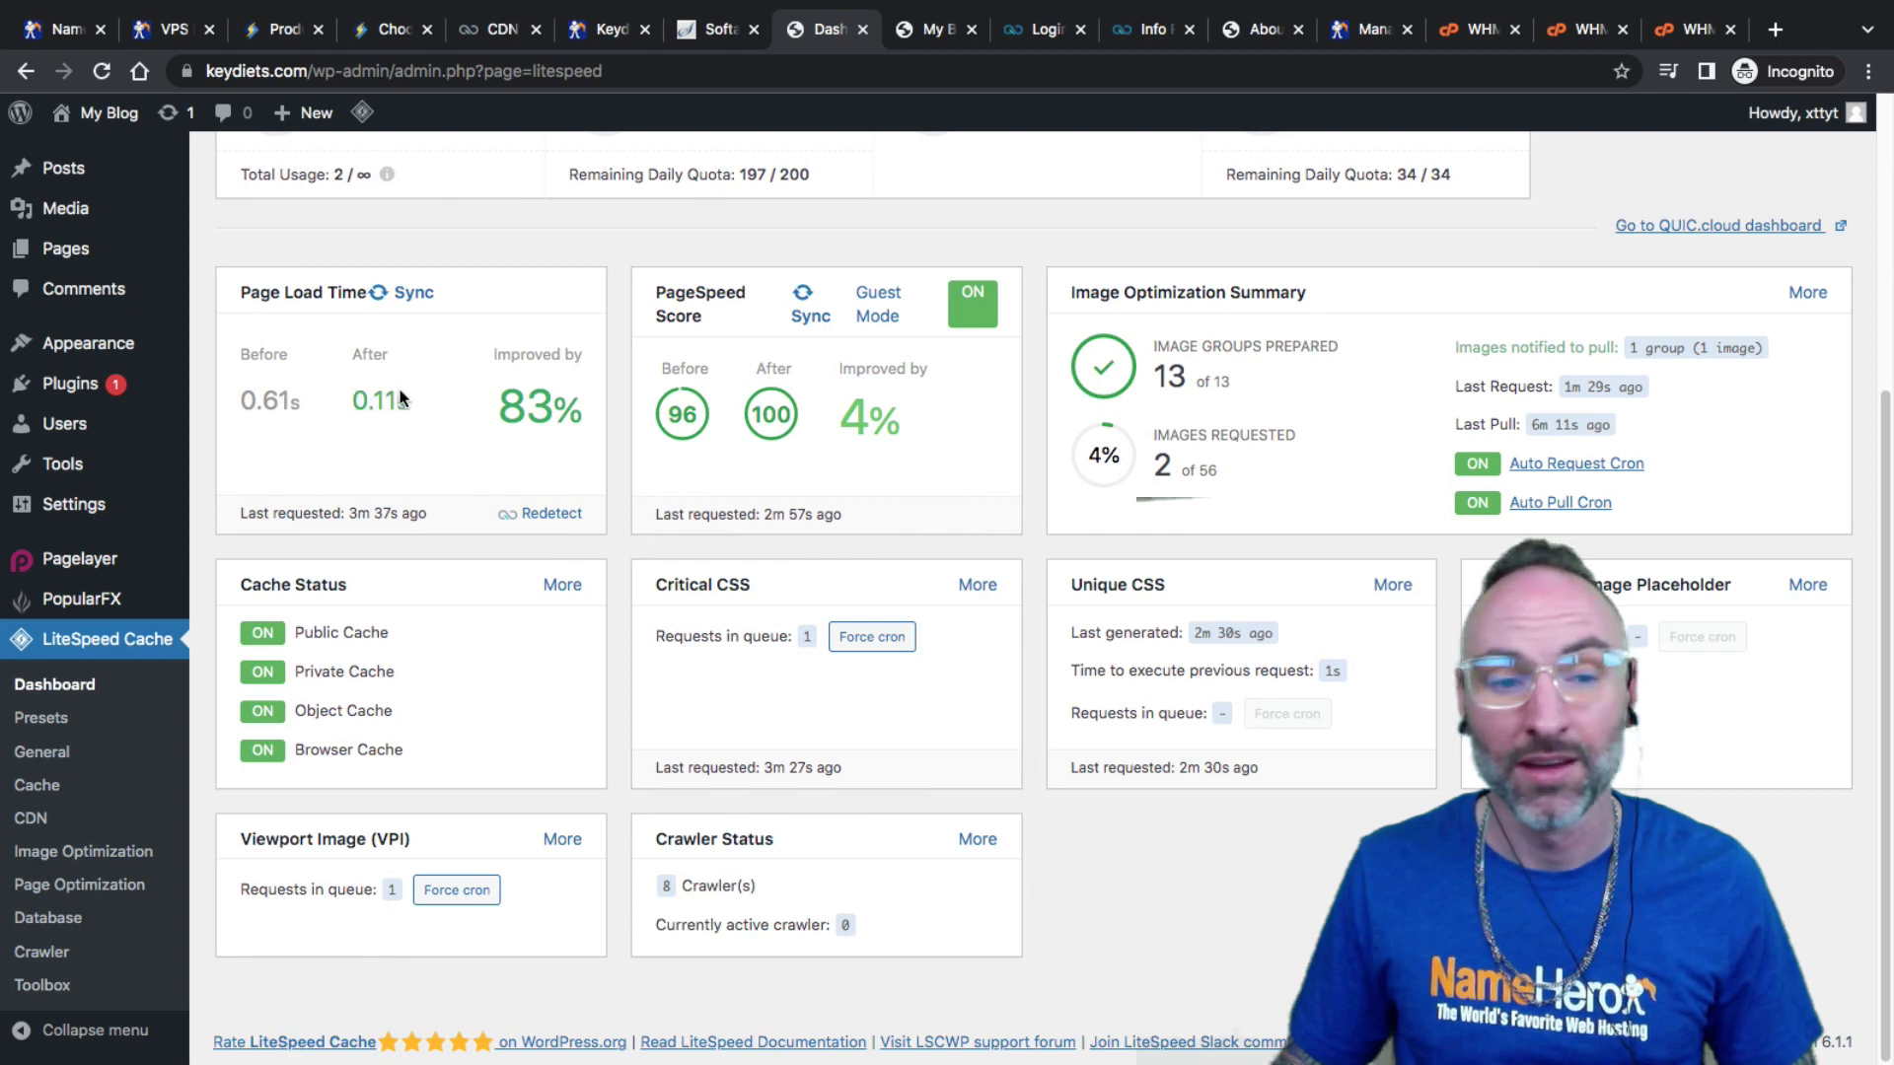
drag(367, 293, 446, 286)
drag(411, 404, 295, 409)
click(261, 406)
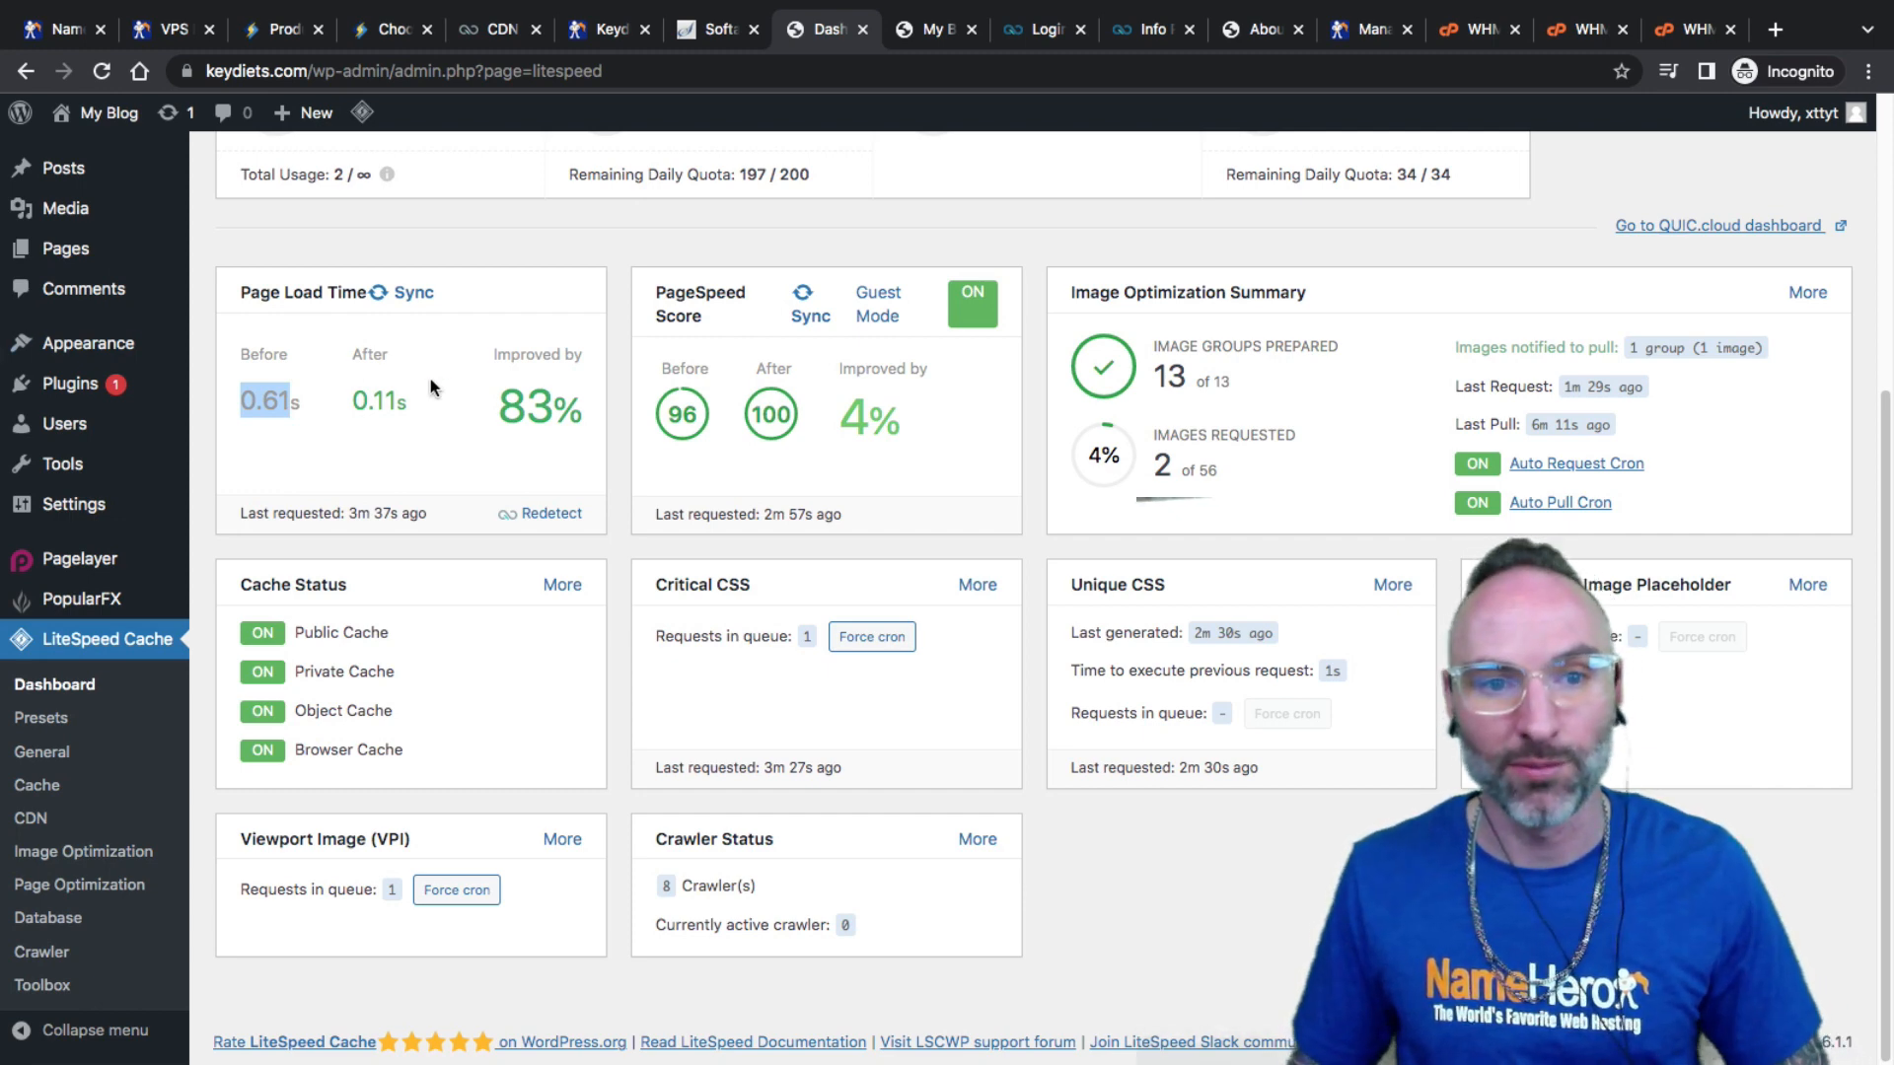
mouse_move(497, 407)
mouse_down()
mouse_move(540, 404)
mouse_move(507, 416)
mouse_up()
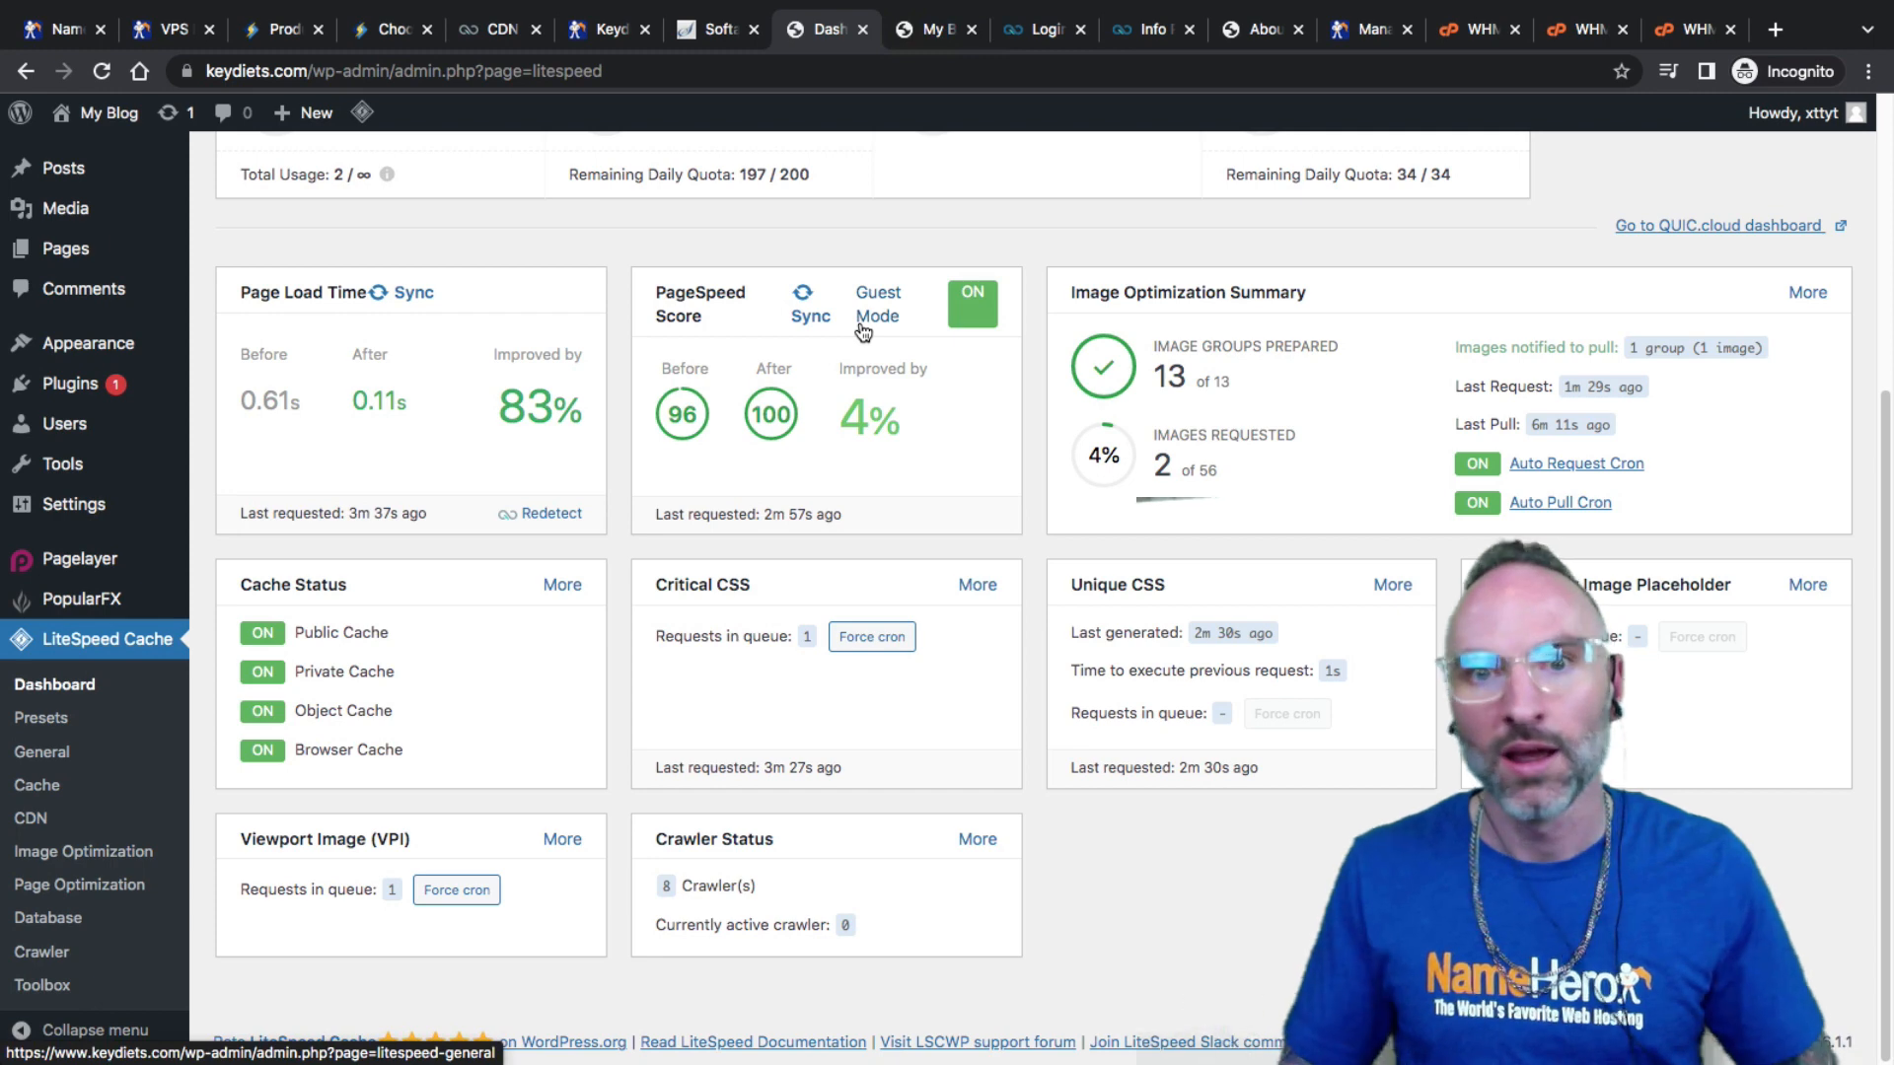
Open the keydiets.com site and look over its home page header and banner
click(930, 28)
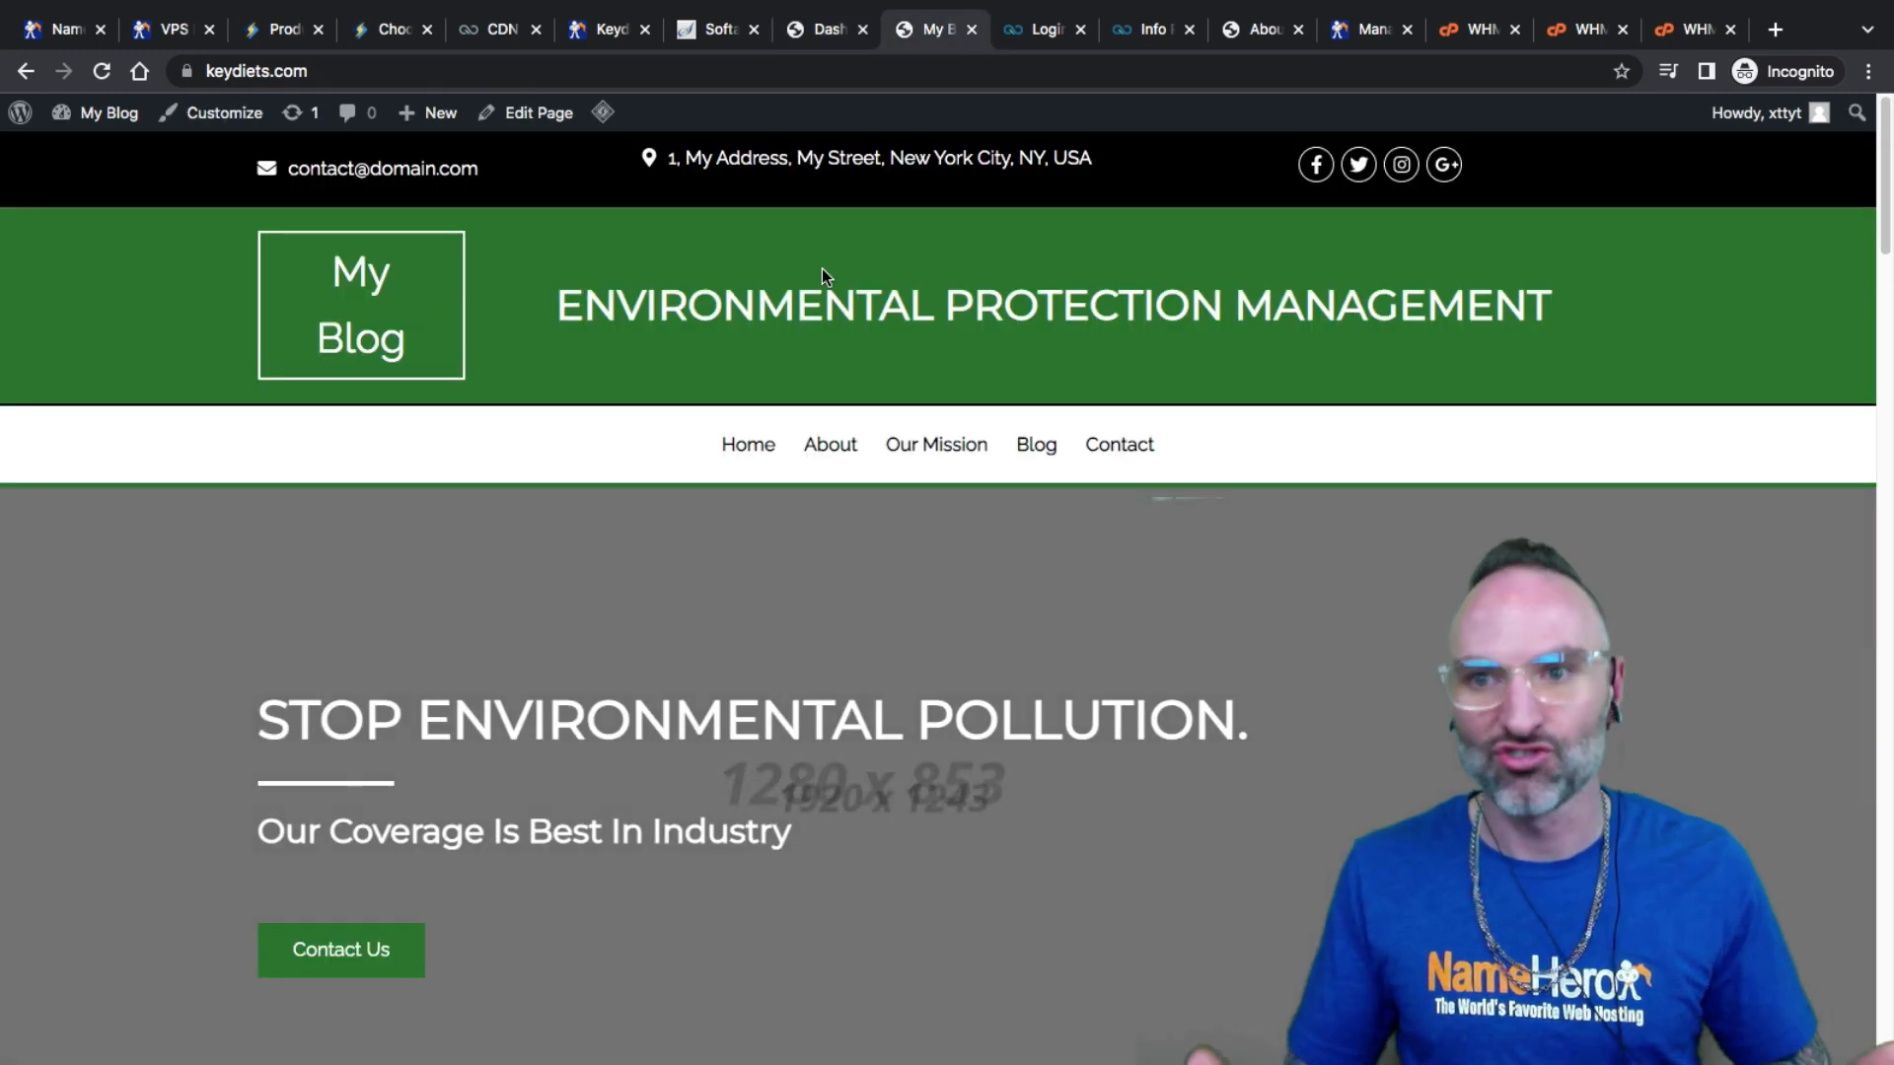
drag(793, 303, 980, 307)
click(823, 313)
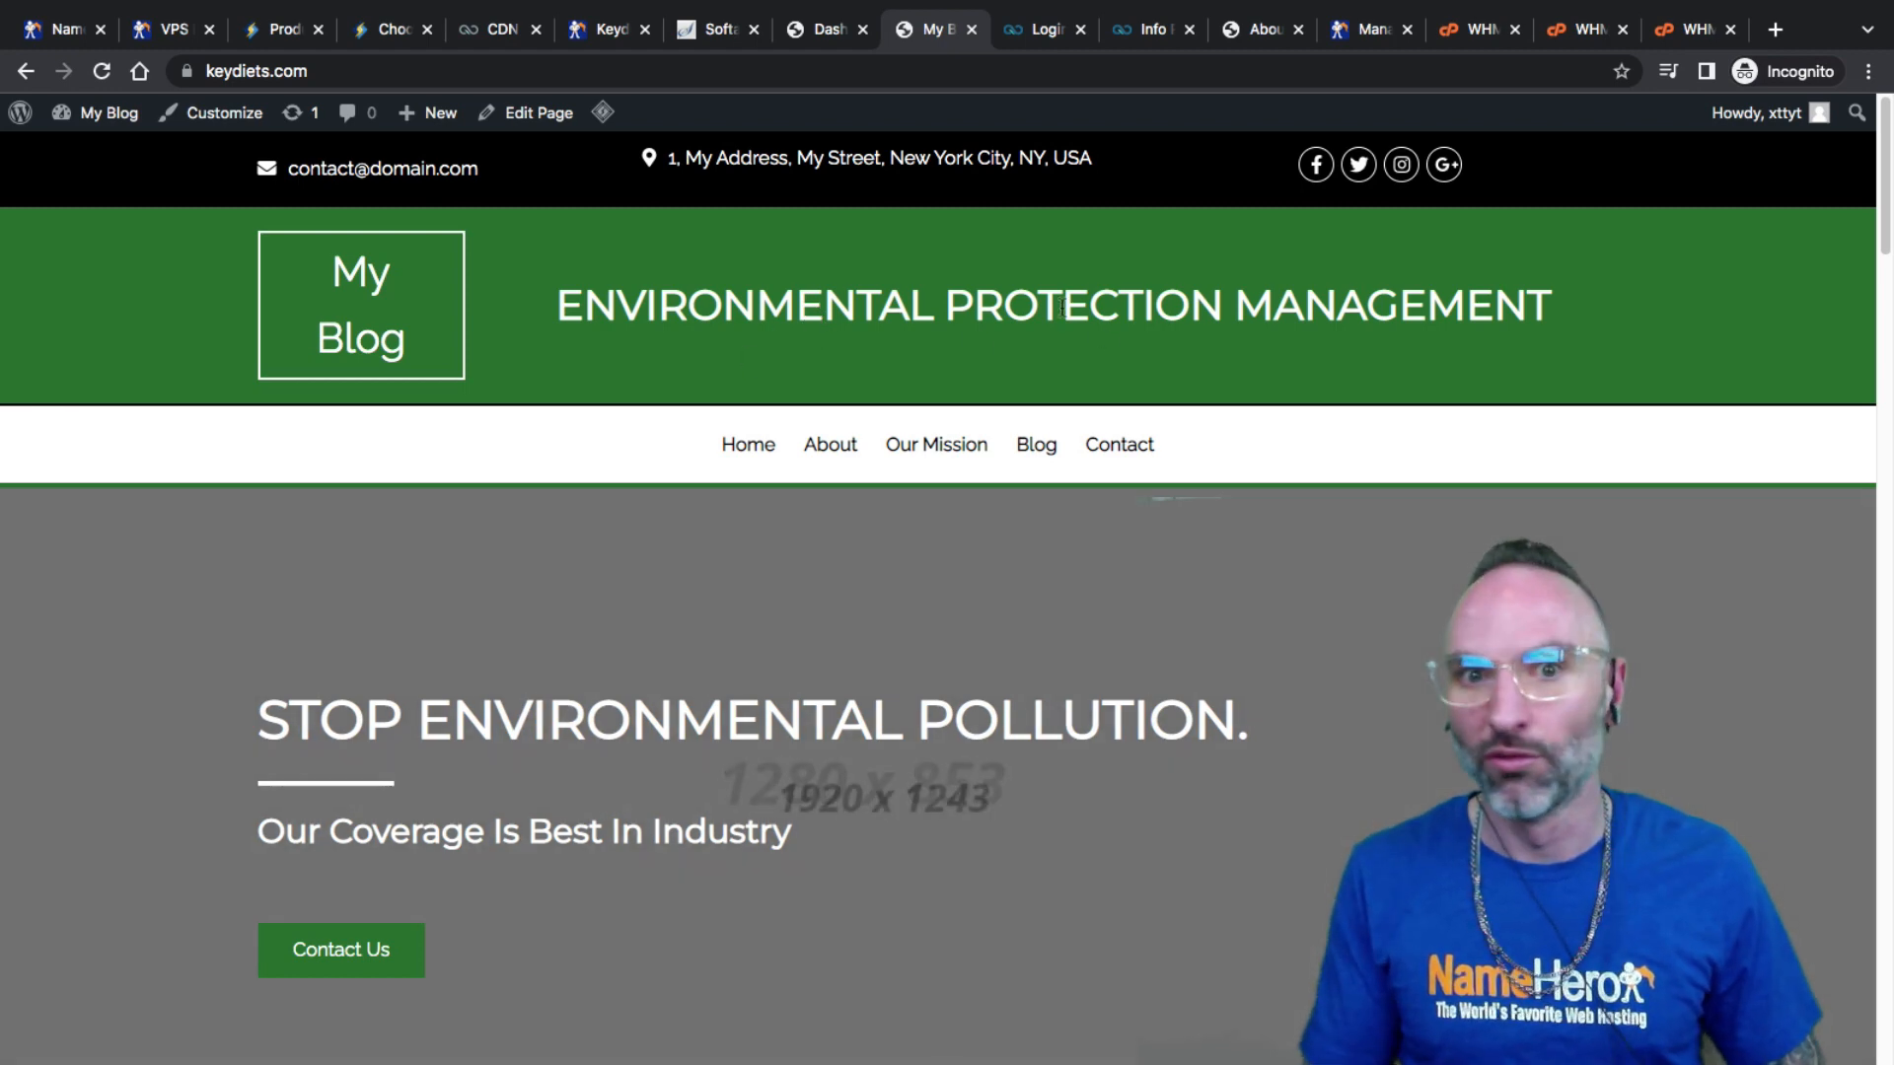
drag(1064, 308, 1205, 347)
click(783, 413)
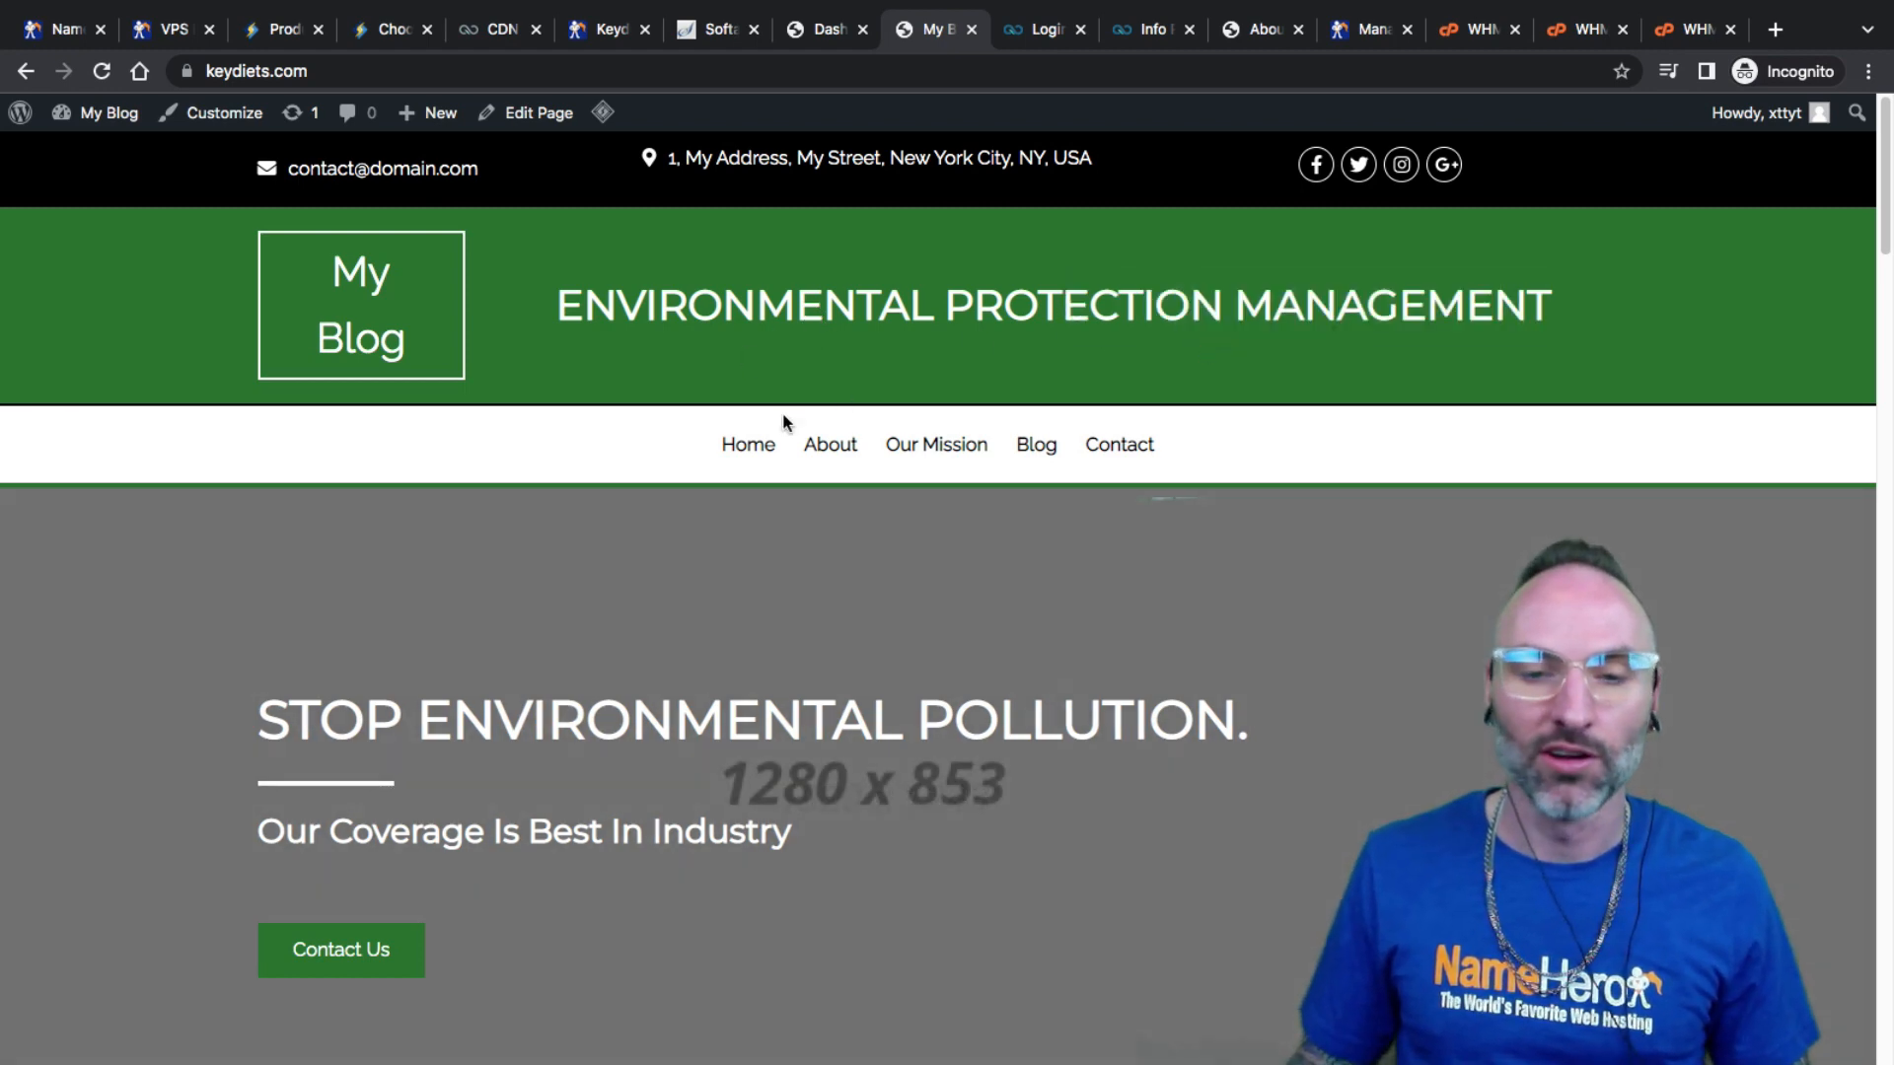
scroll(773, 458, down, 10)
scroll(769, 479, up, 10)
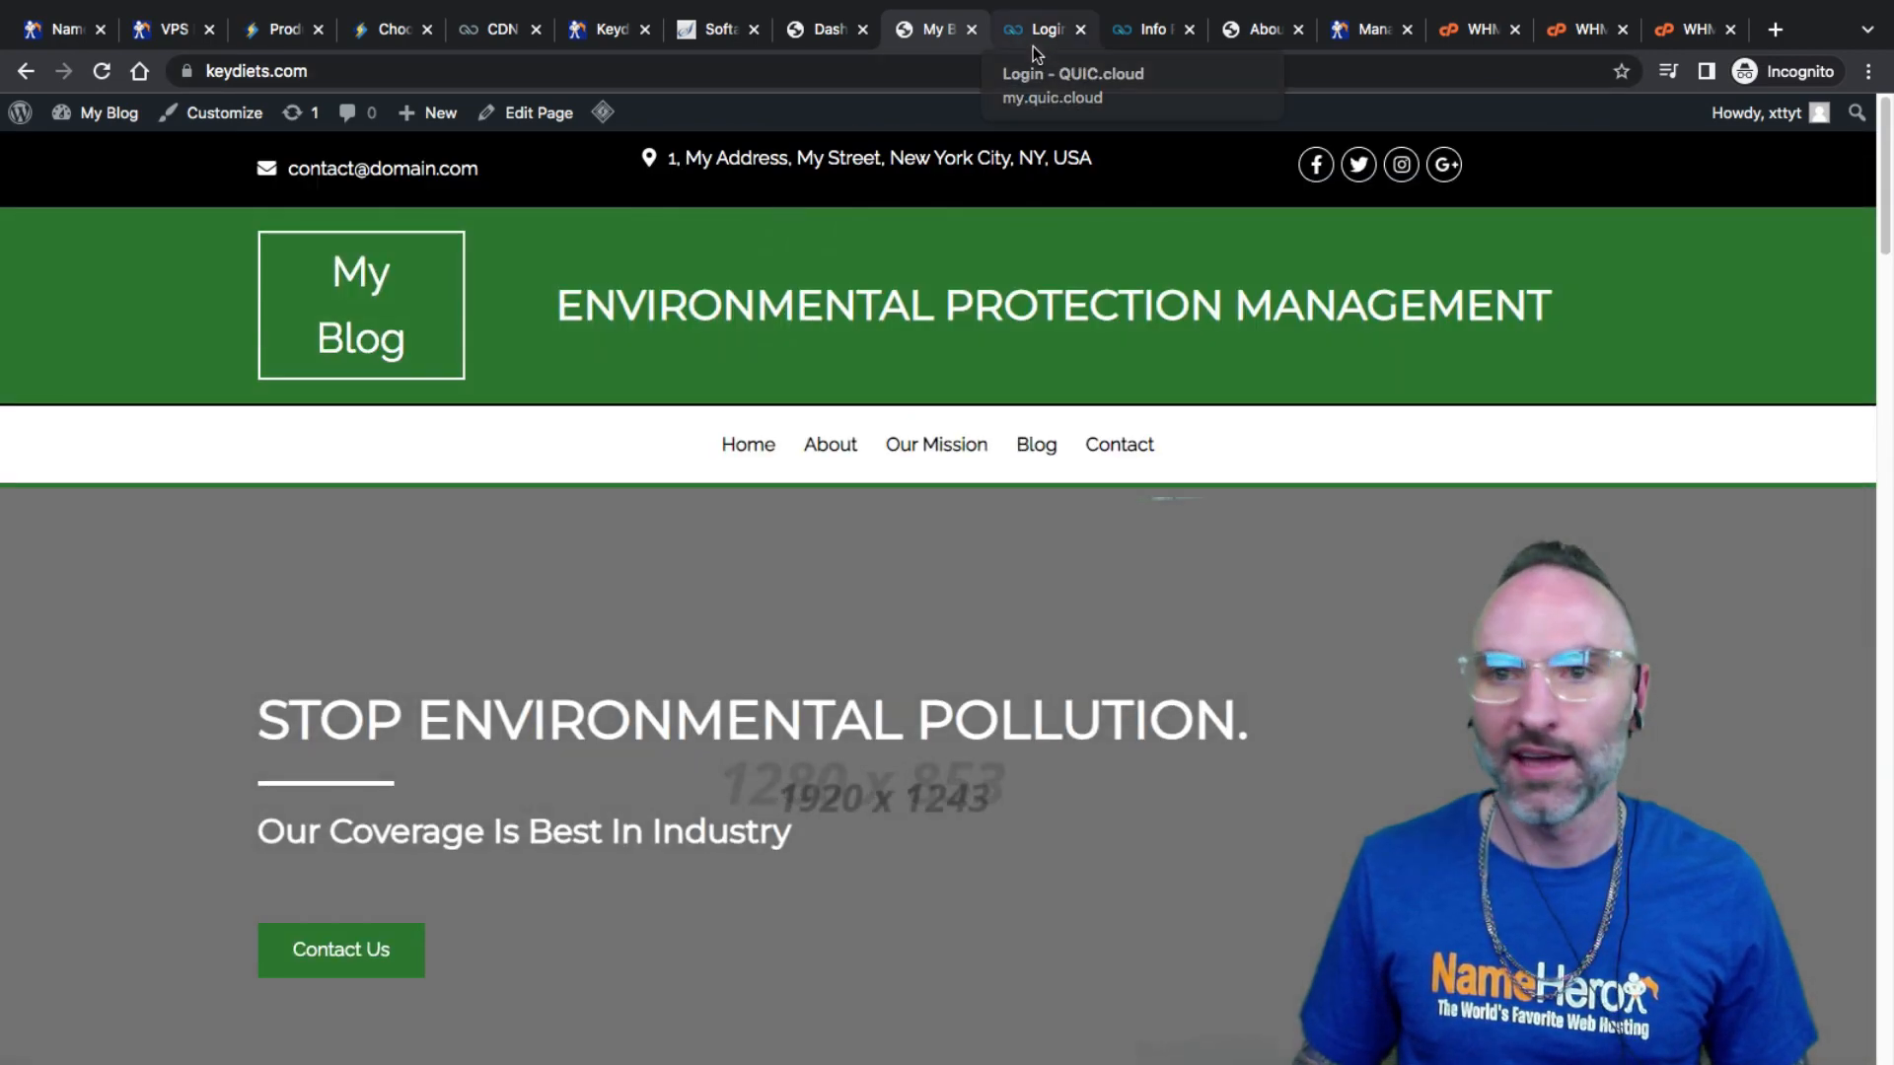
click(1035, 39)
click(923, 37)
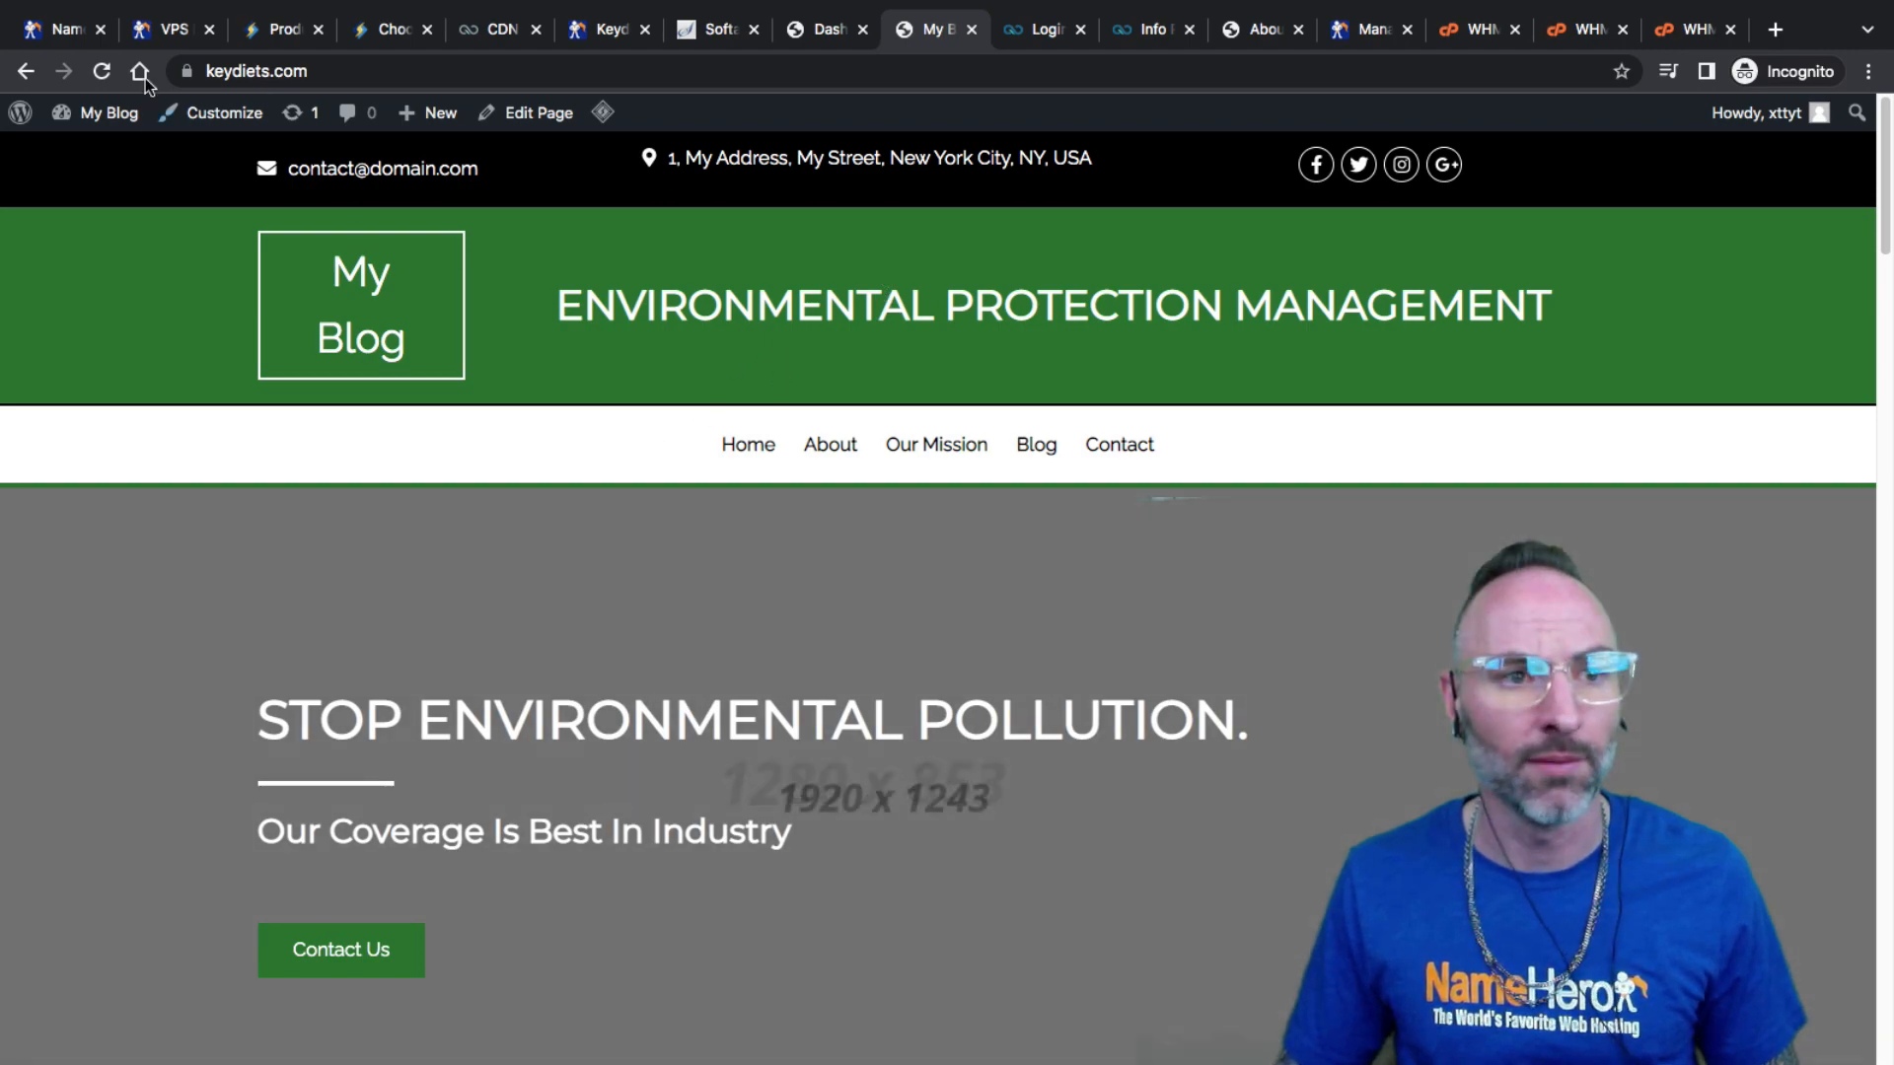
Return to the NameHero home page and show the Reseller Hosting plans
click(59, 29)
scroll(864, 698, up, 10)
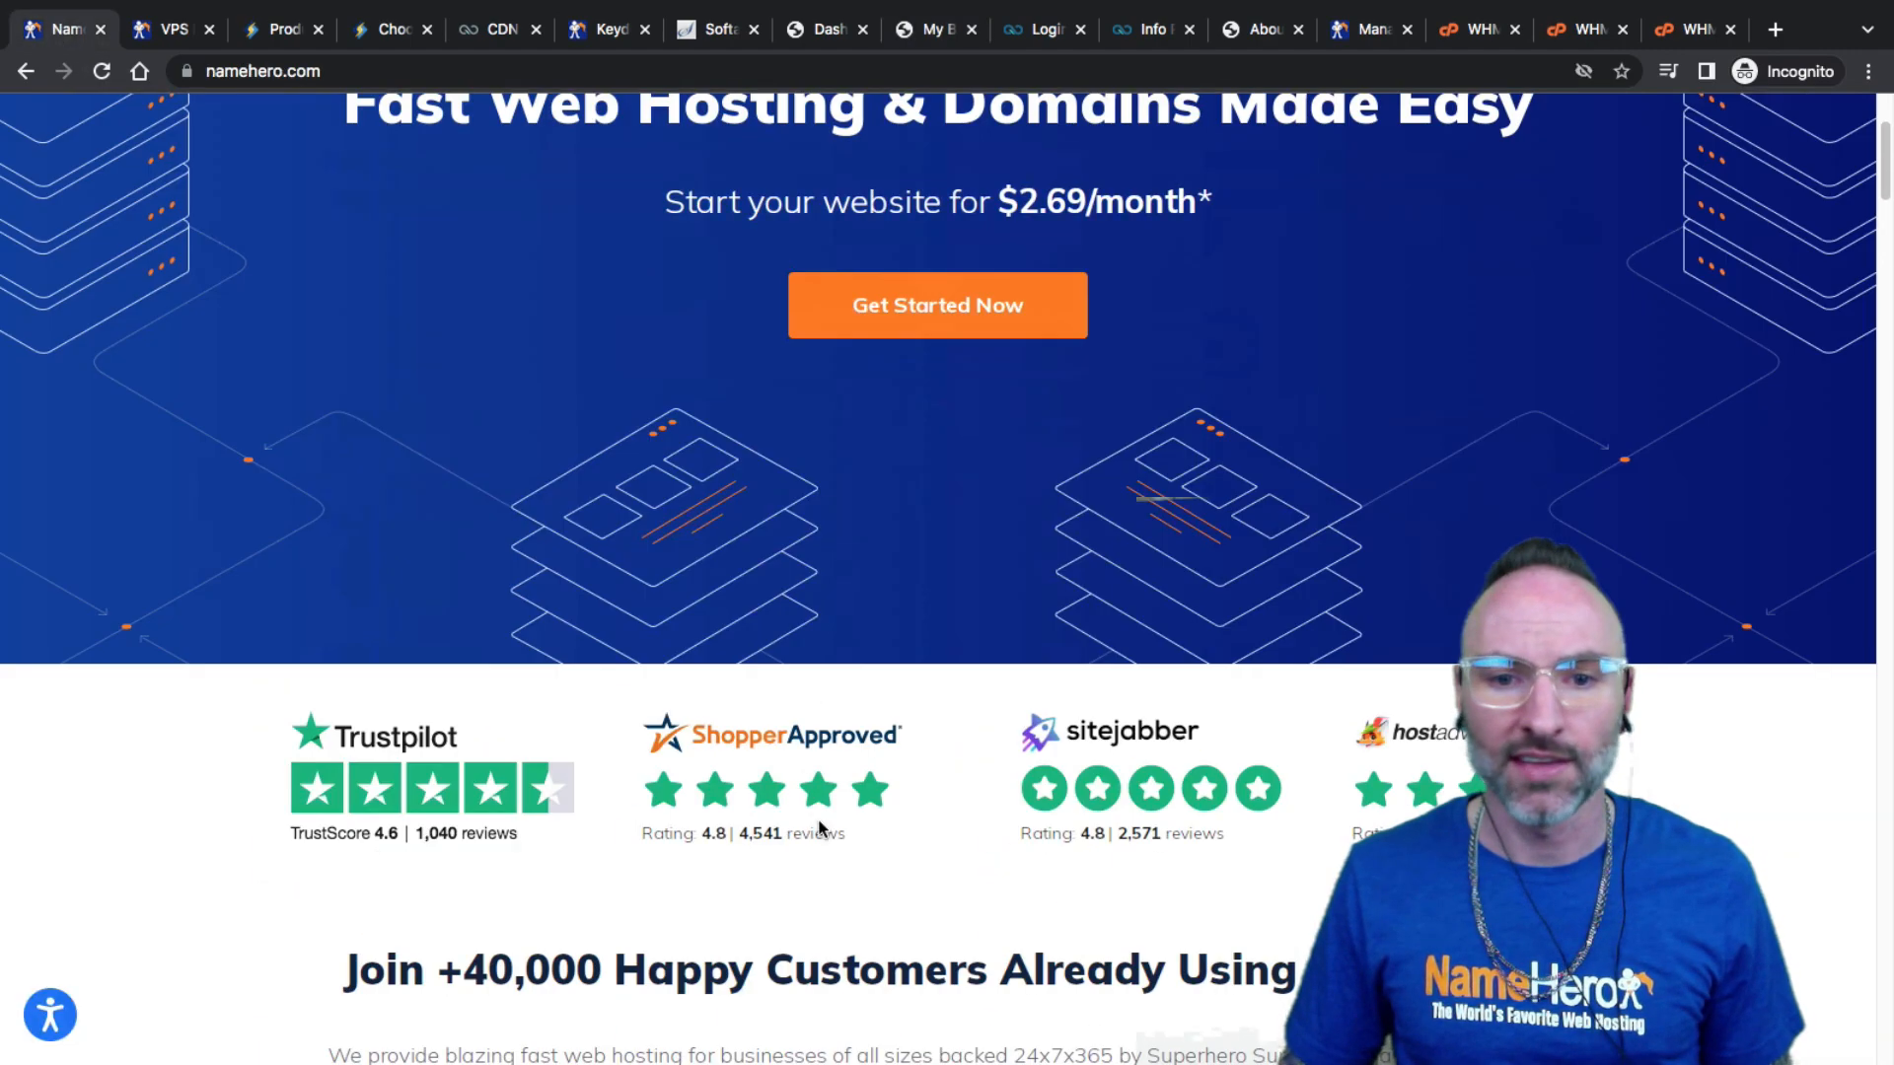
scroll(841, 868, down, 5)
scroll(797, 710, down, 5)
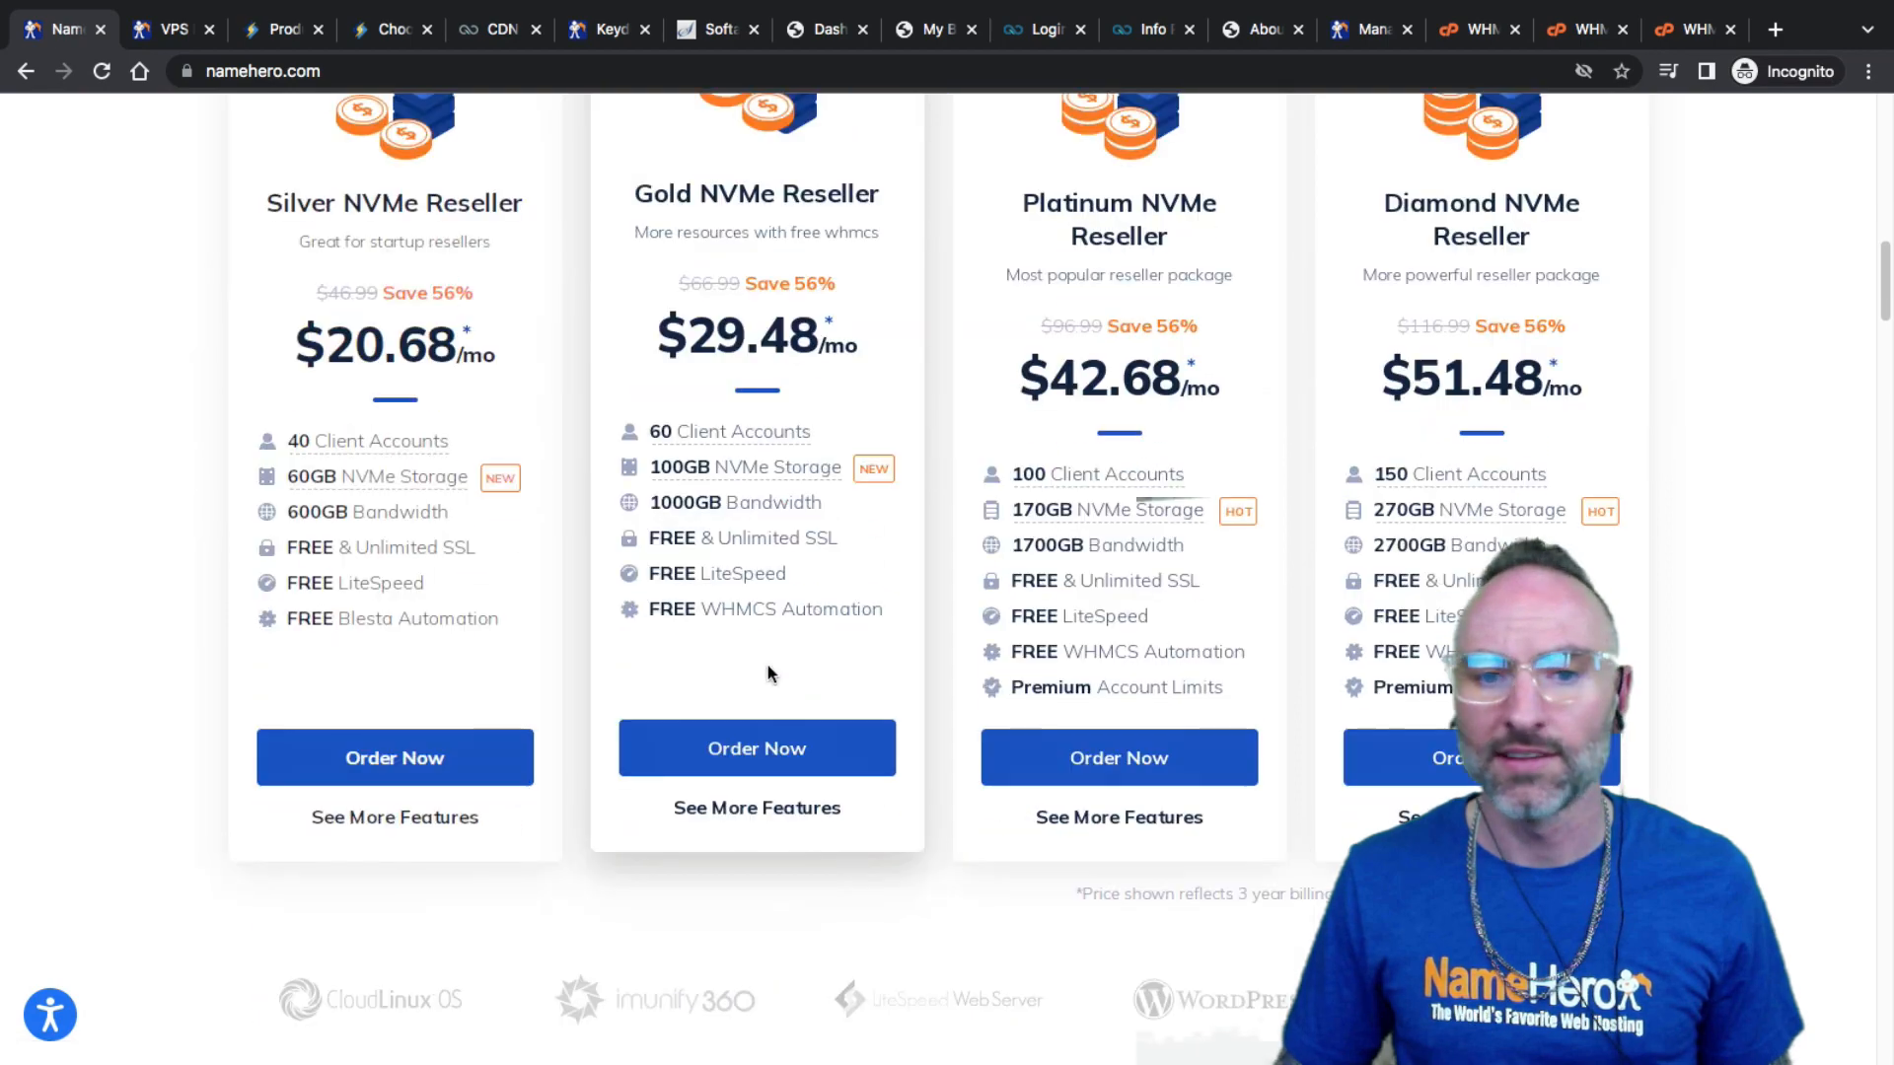
scroll(767, 665, up, 3)
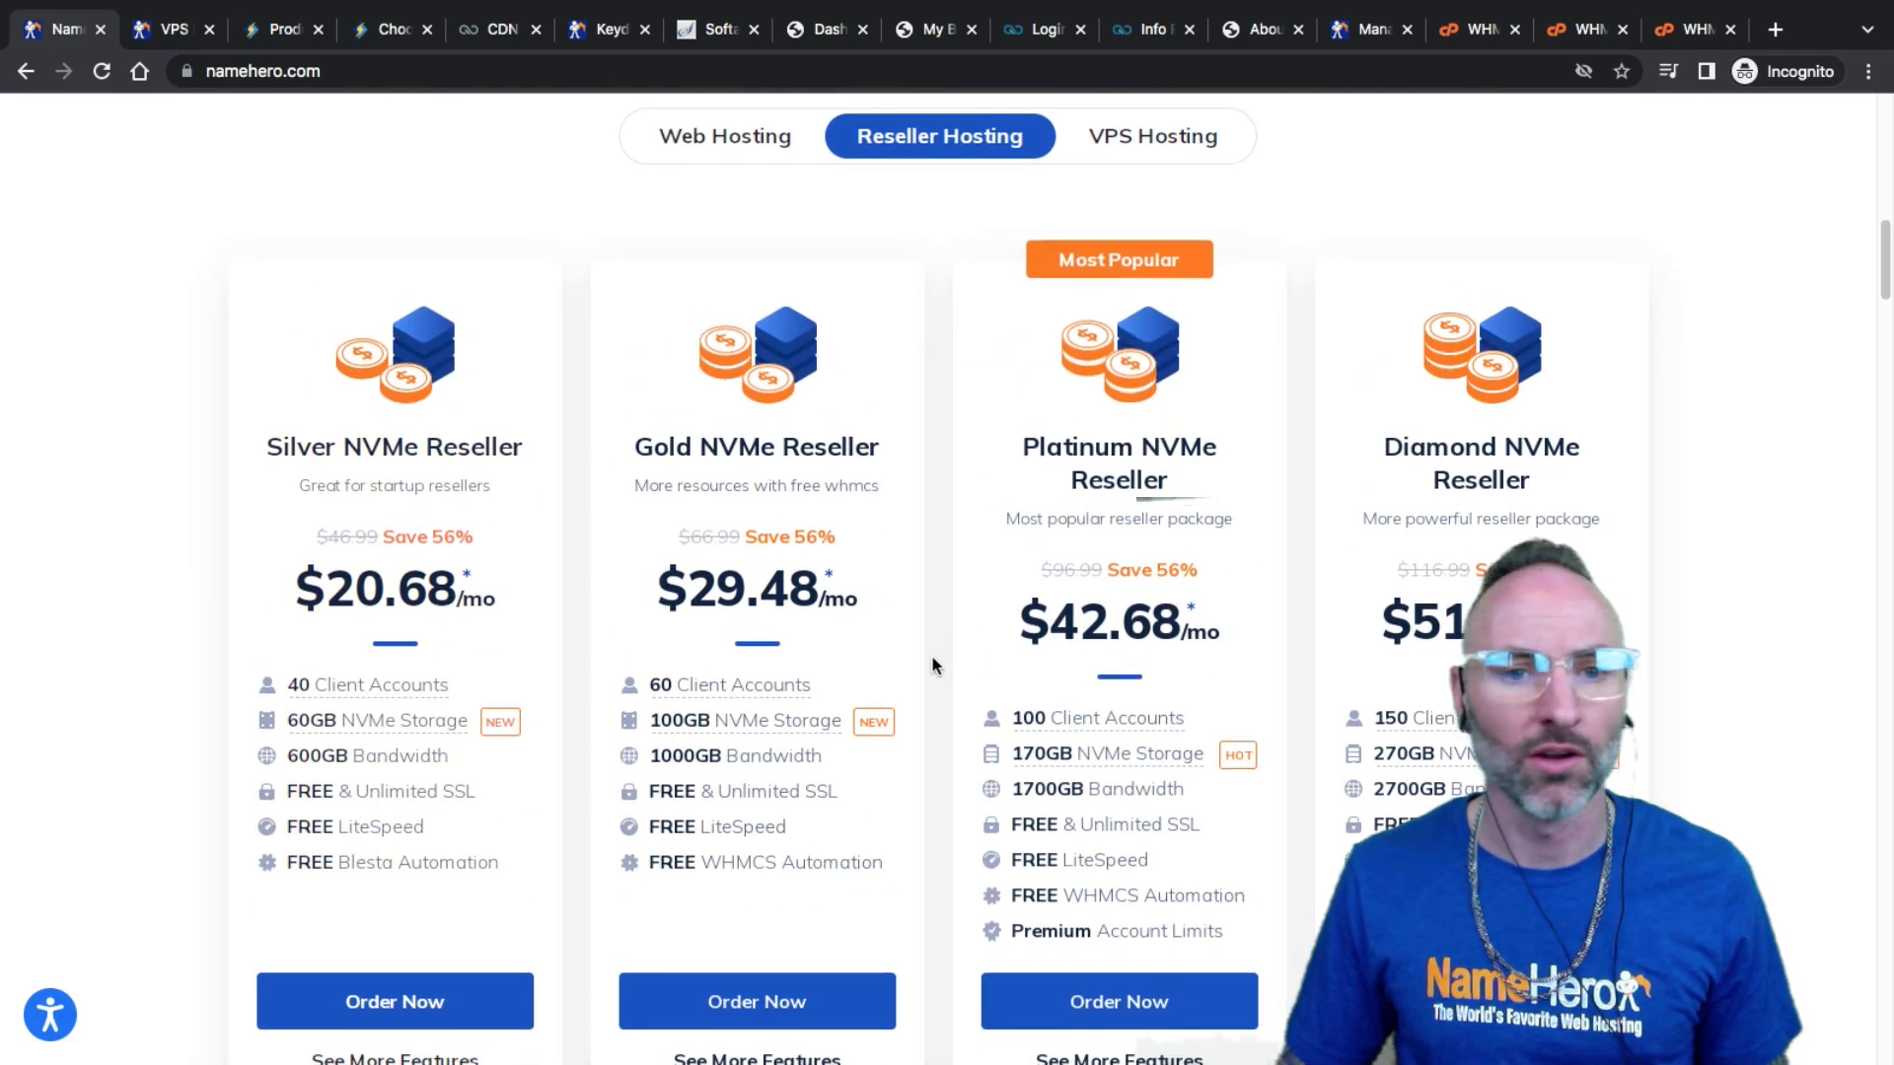
Compare the Silver, Gold, Platinum and Diamond NVMe Reseller plans by price, client accounts, storage and free LiteSpeed
scroll(887, 651, down, 1)
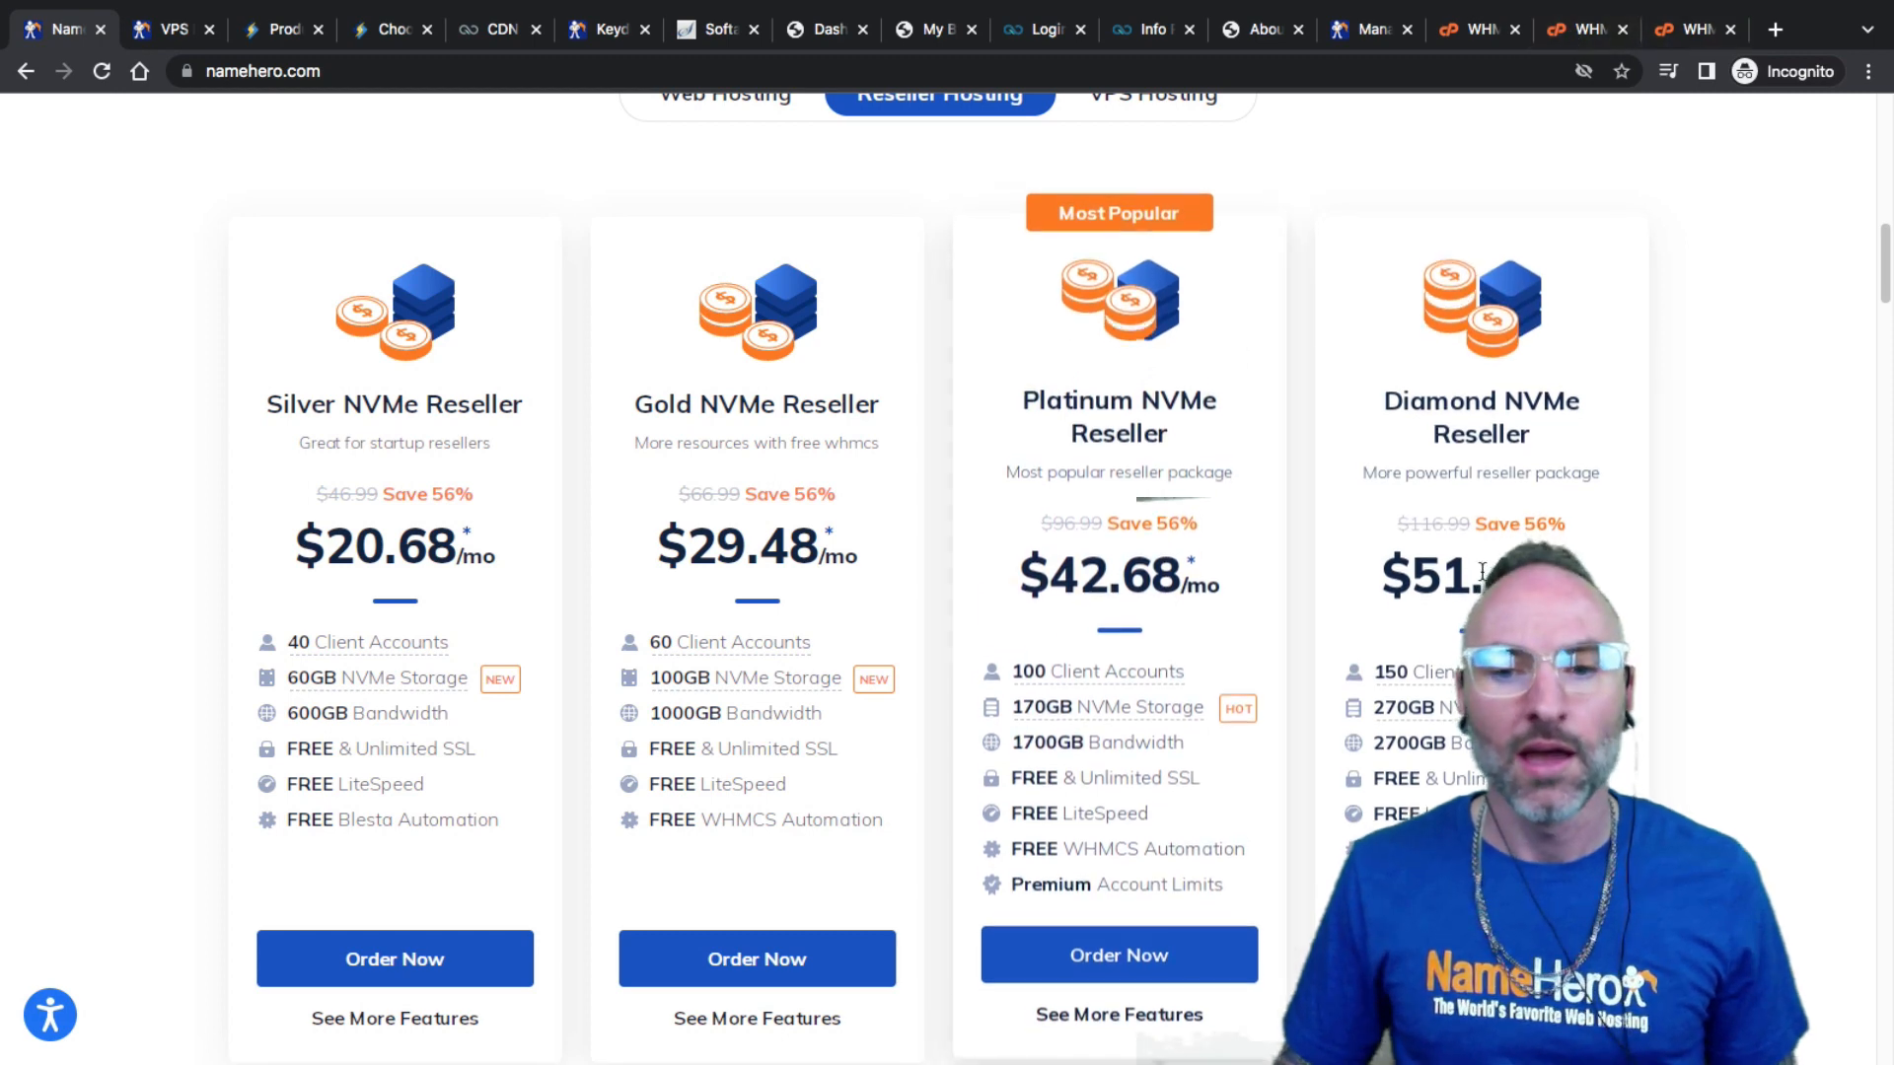
scroll(1430, 552, down, 1)
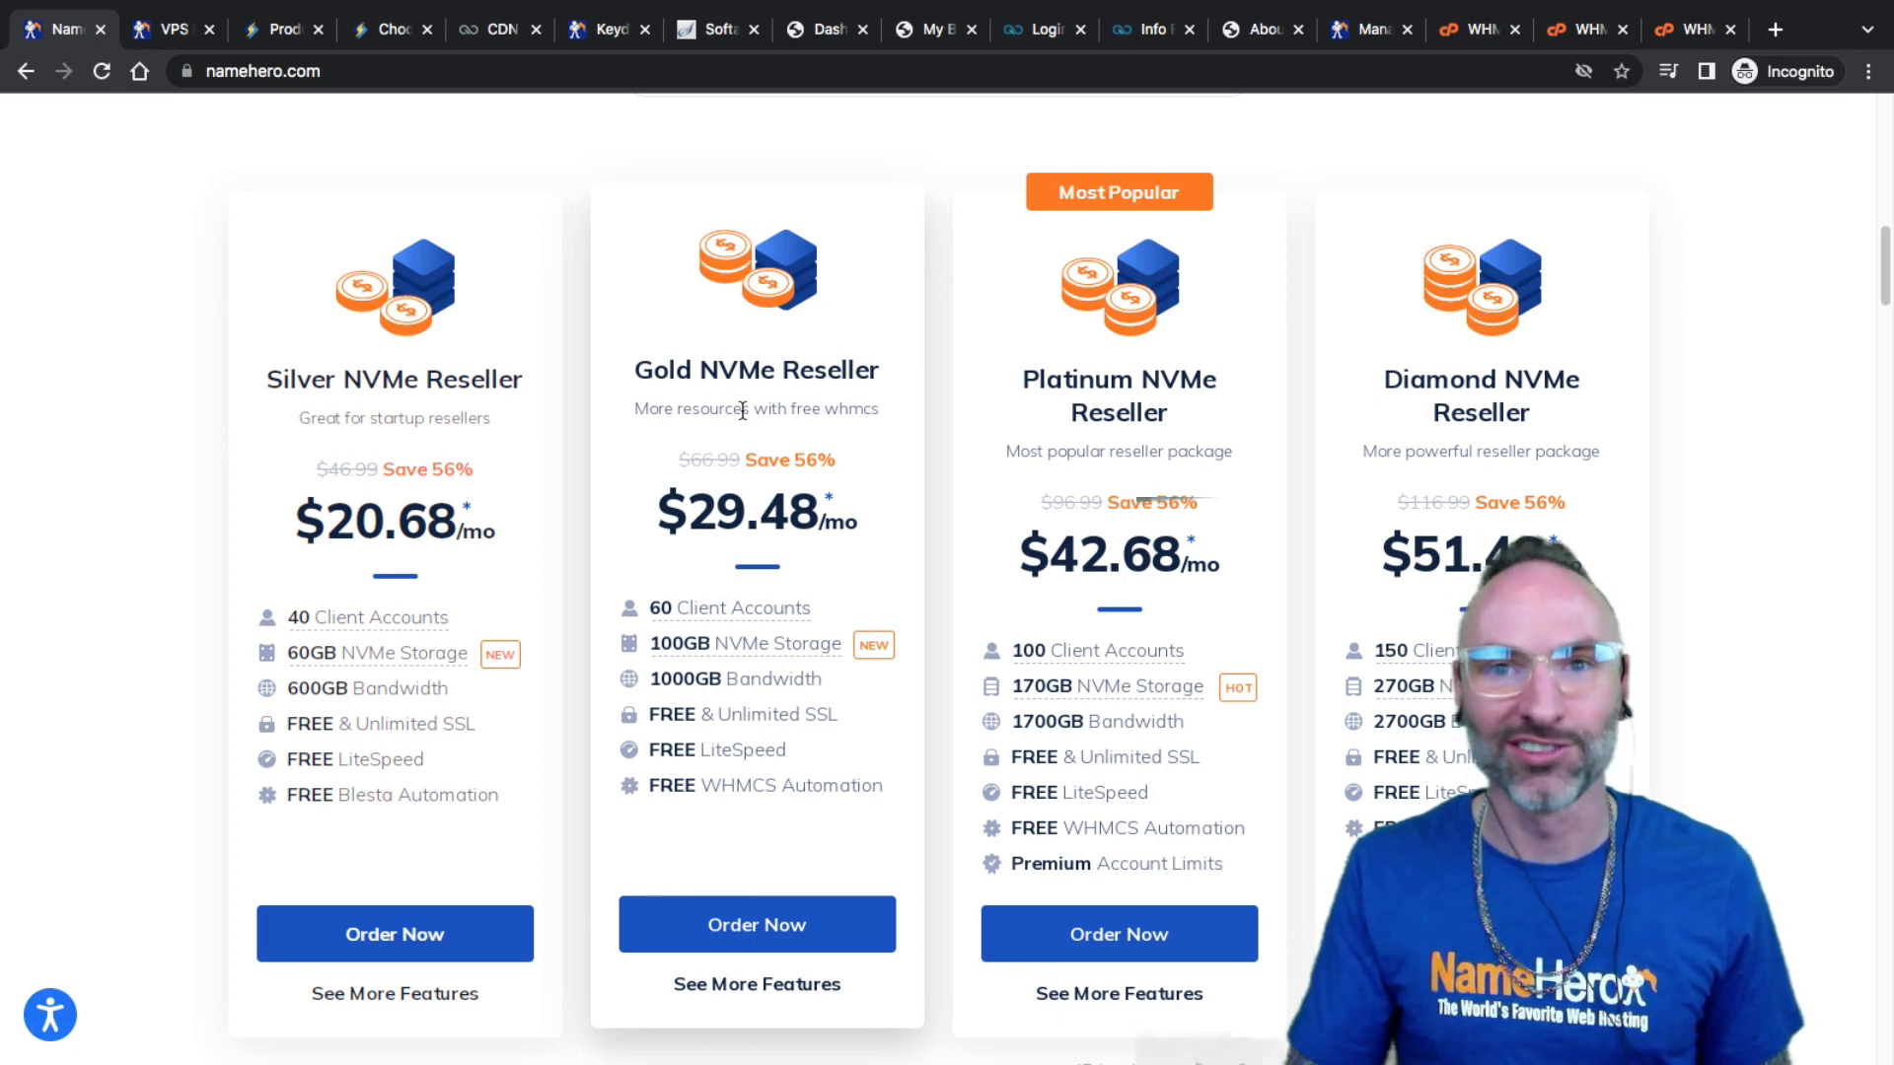
scroll(915, 559, down, 2)
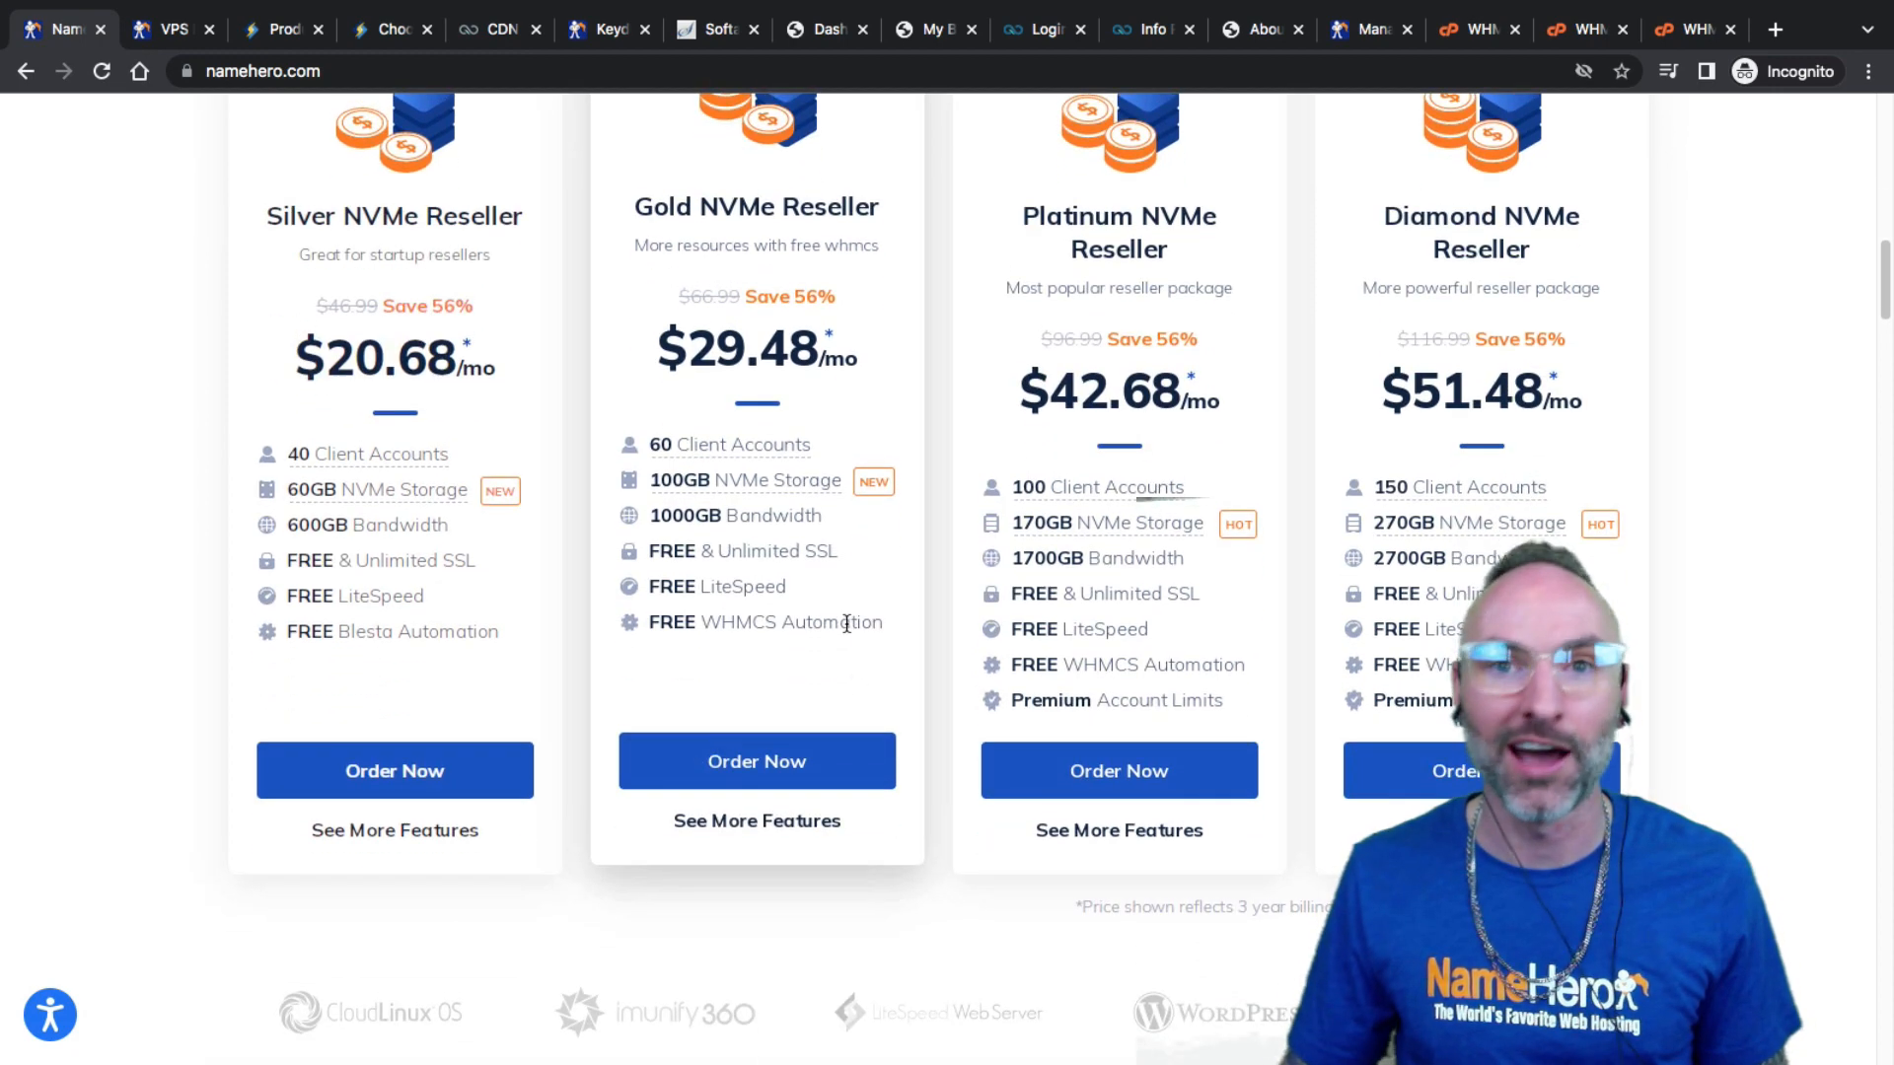
scroll(812, 671, up, 2)
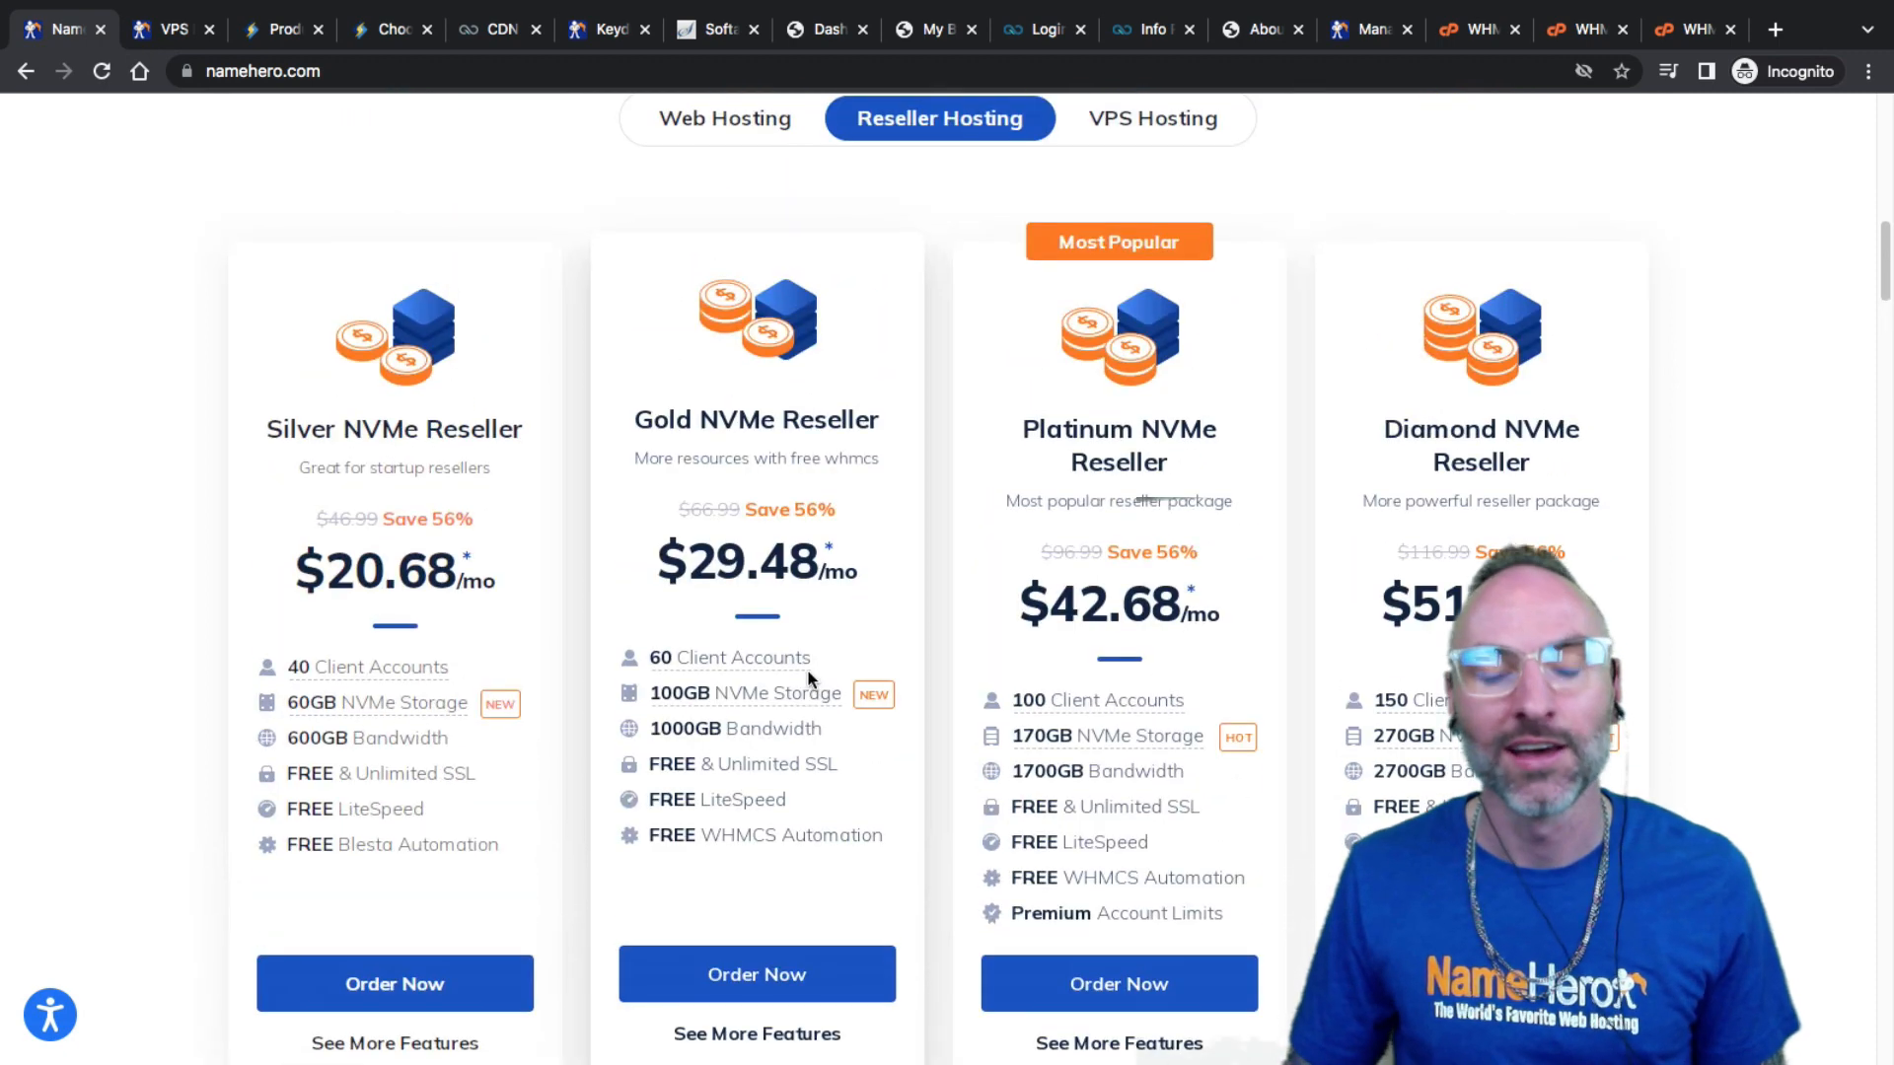
scroll(840, 683, down, 1)
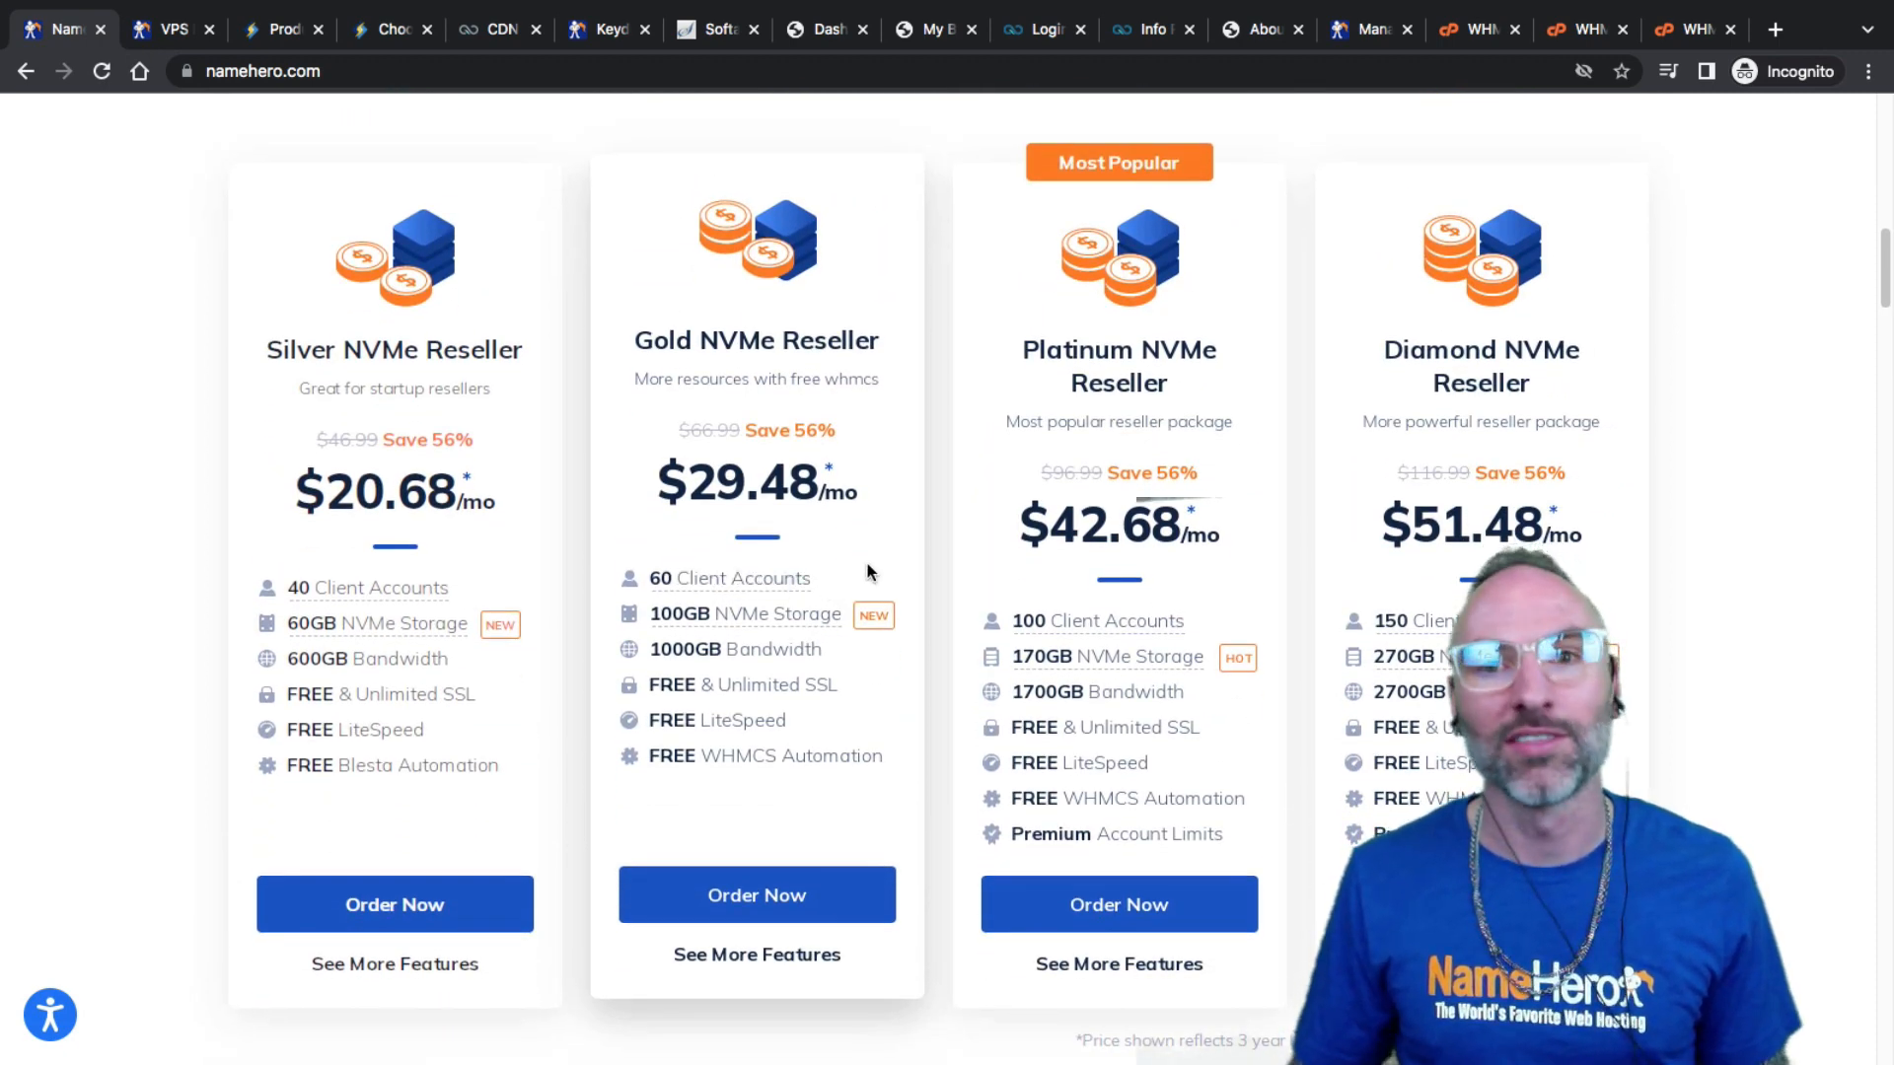
scroll(773, 653, up, 1)
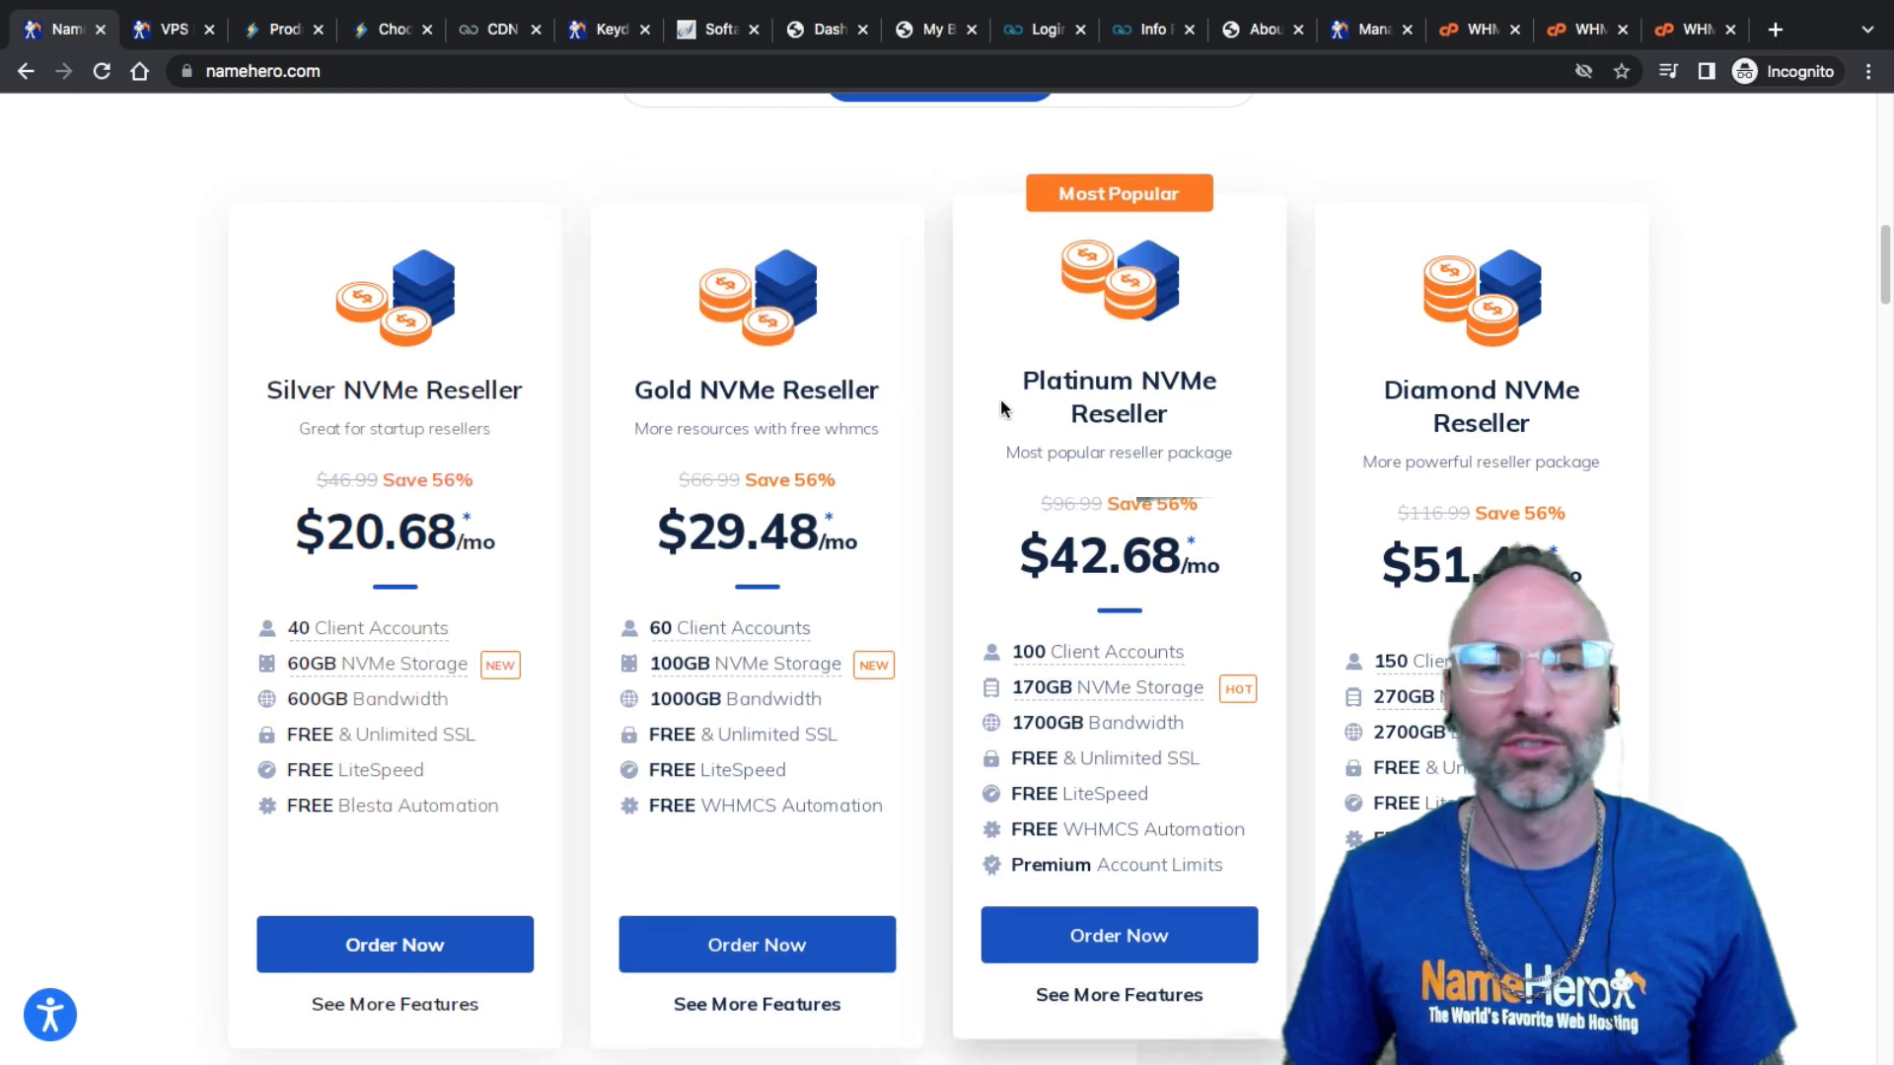
scroll(667, 430, up, 3)
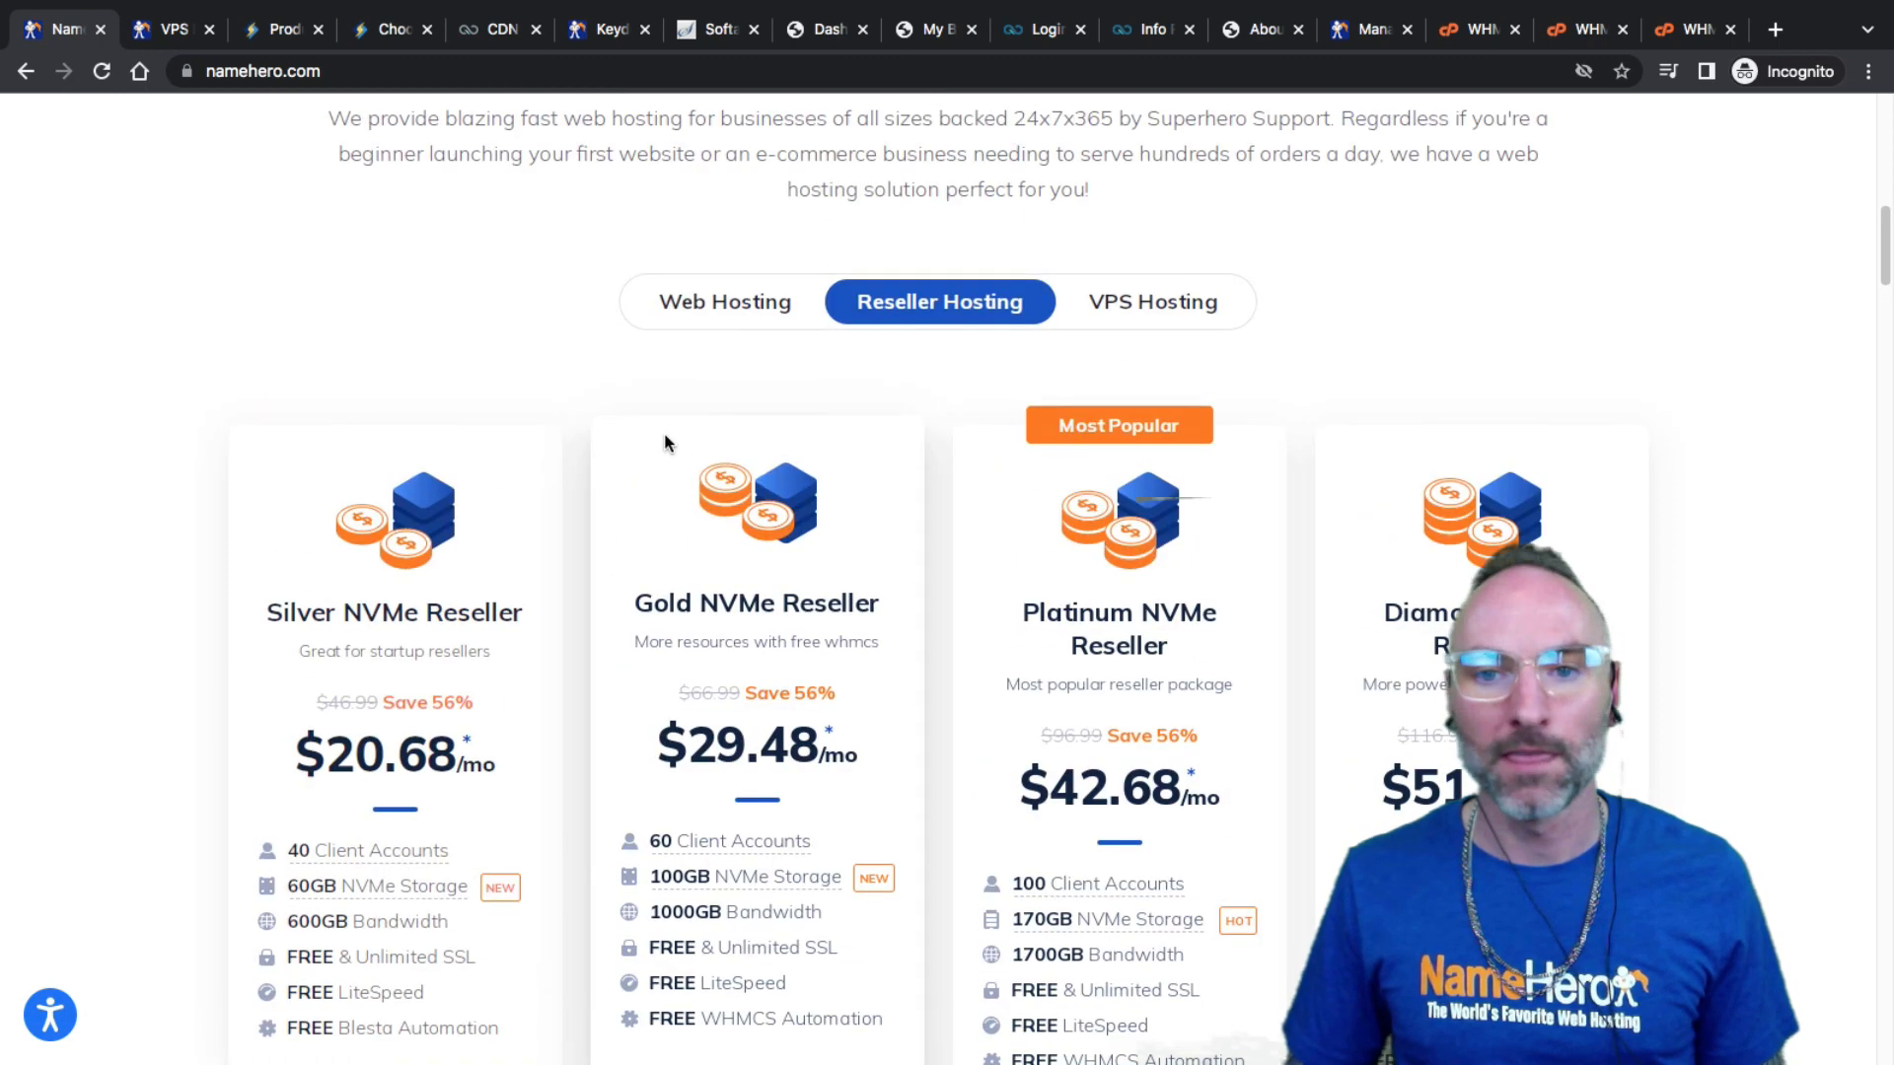
scroll(660, 435, down, 3)
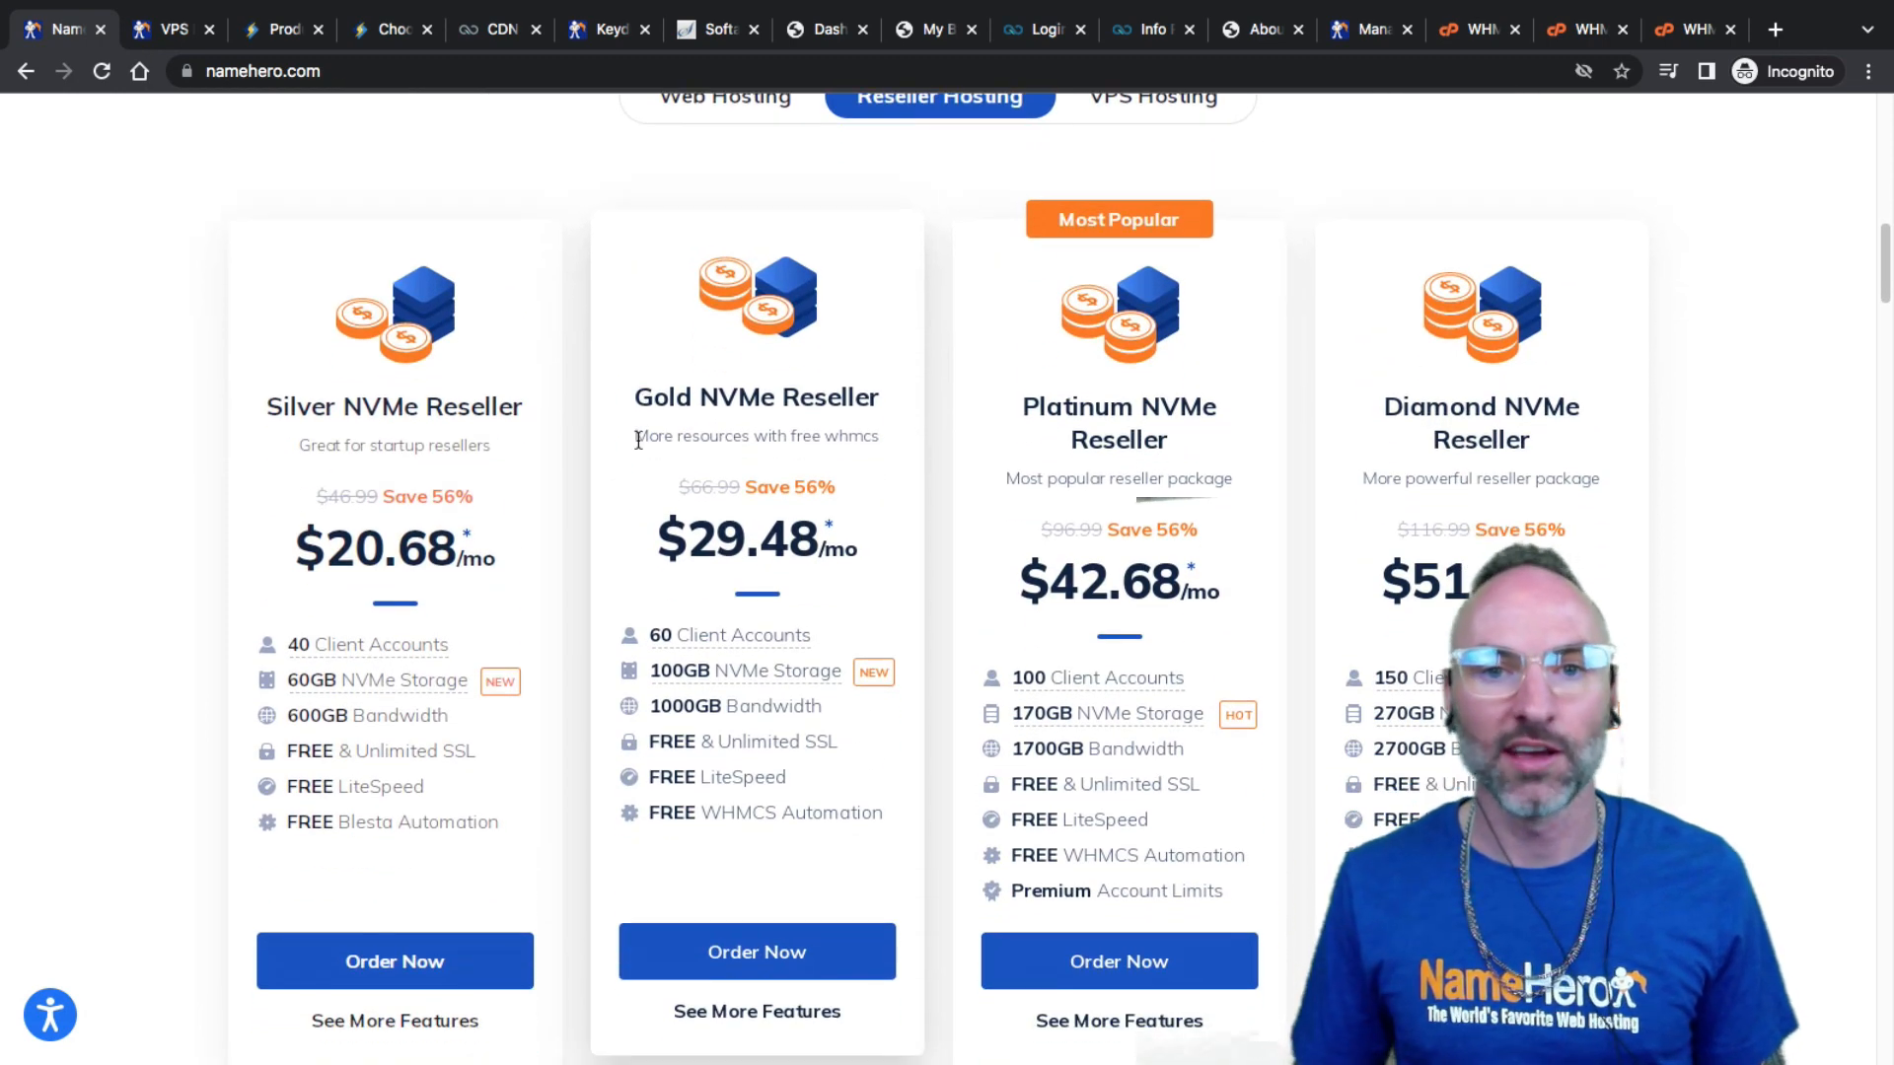
scroll(636, 438, down, 1)
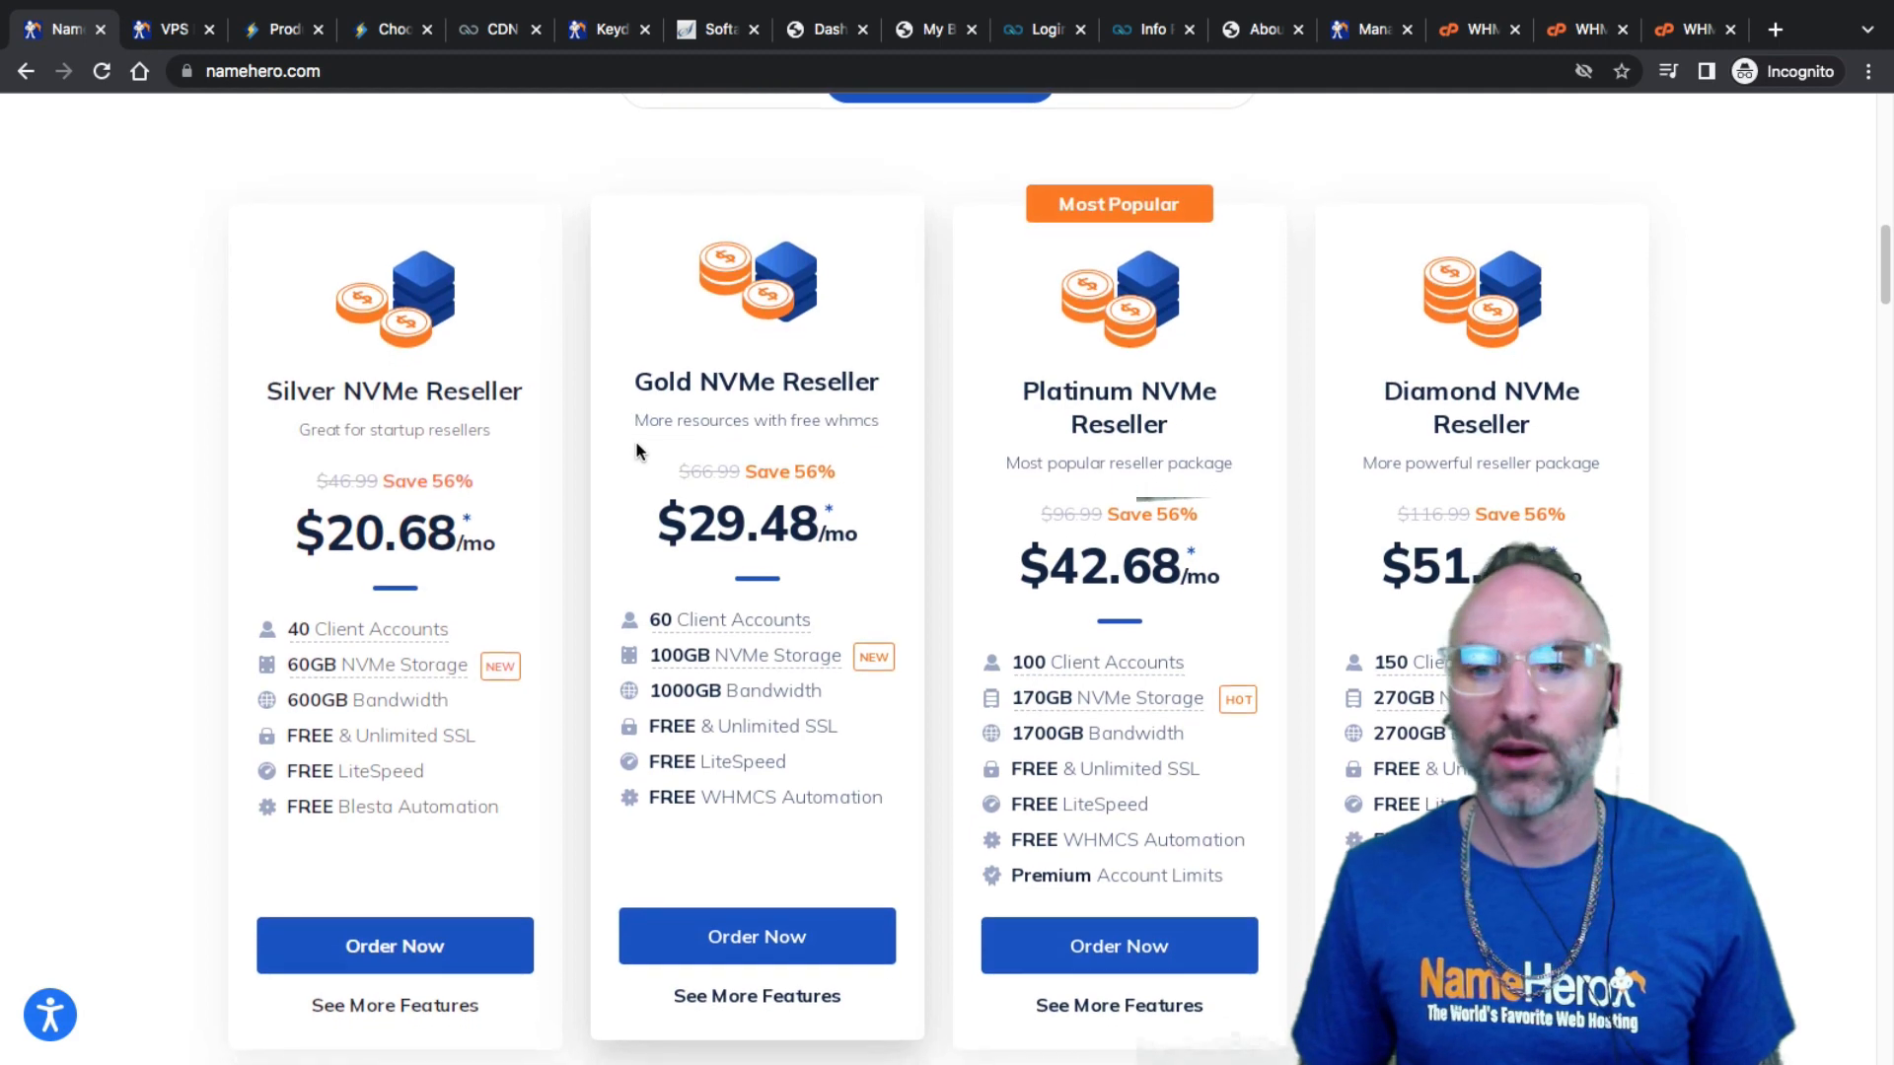
scroll(637, 451, down, 1)
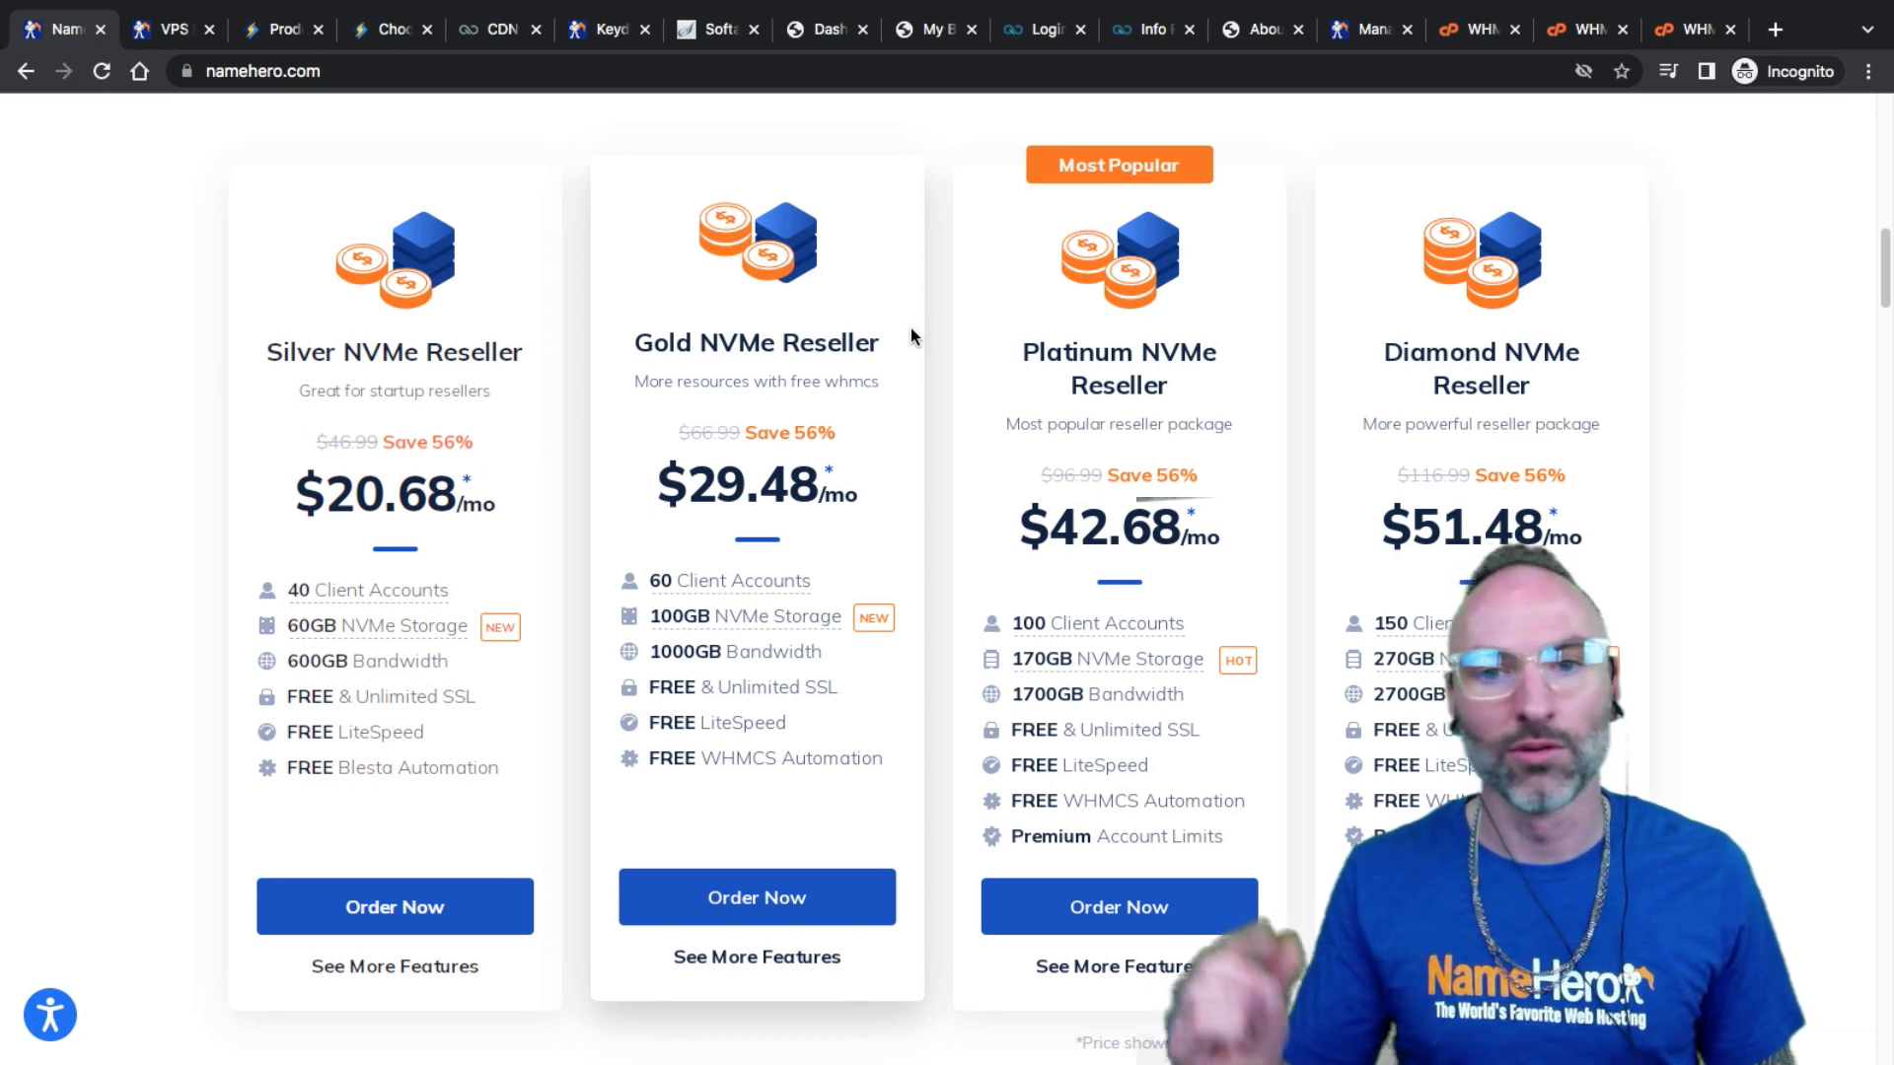
scroll(739, 434, down, 1)
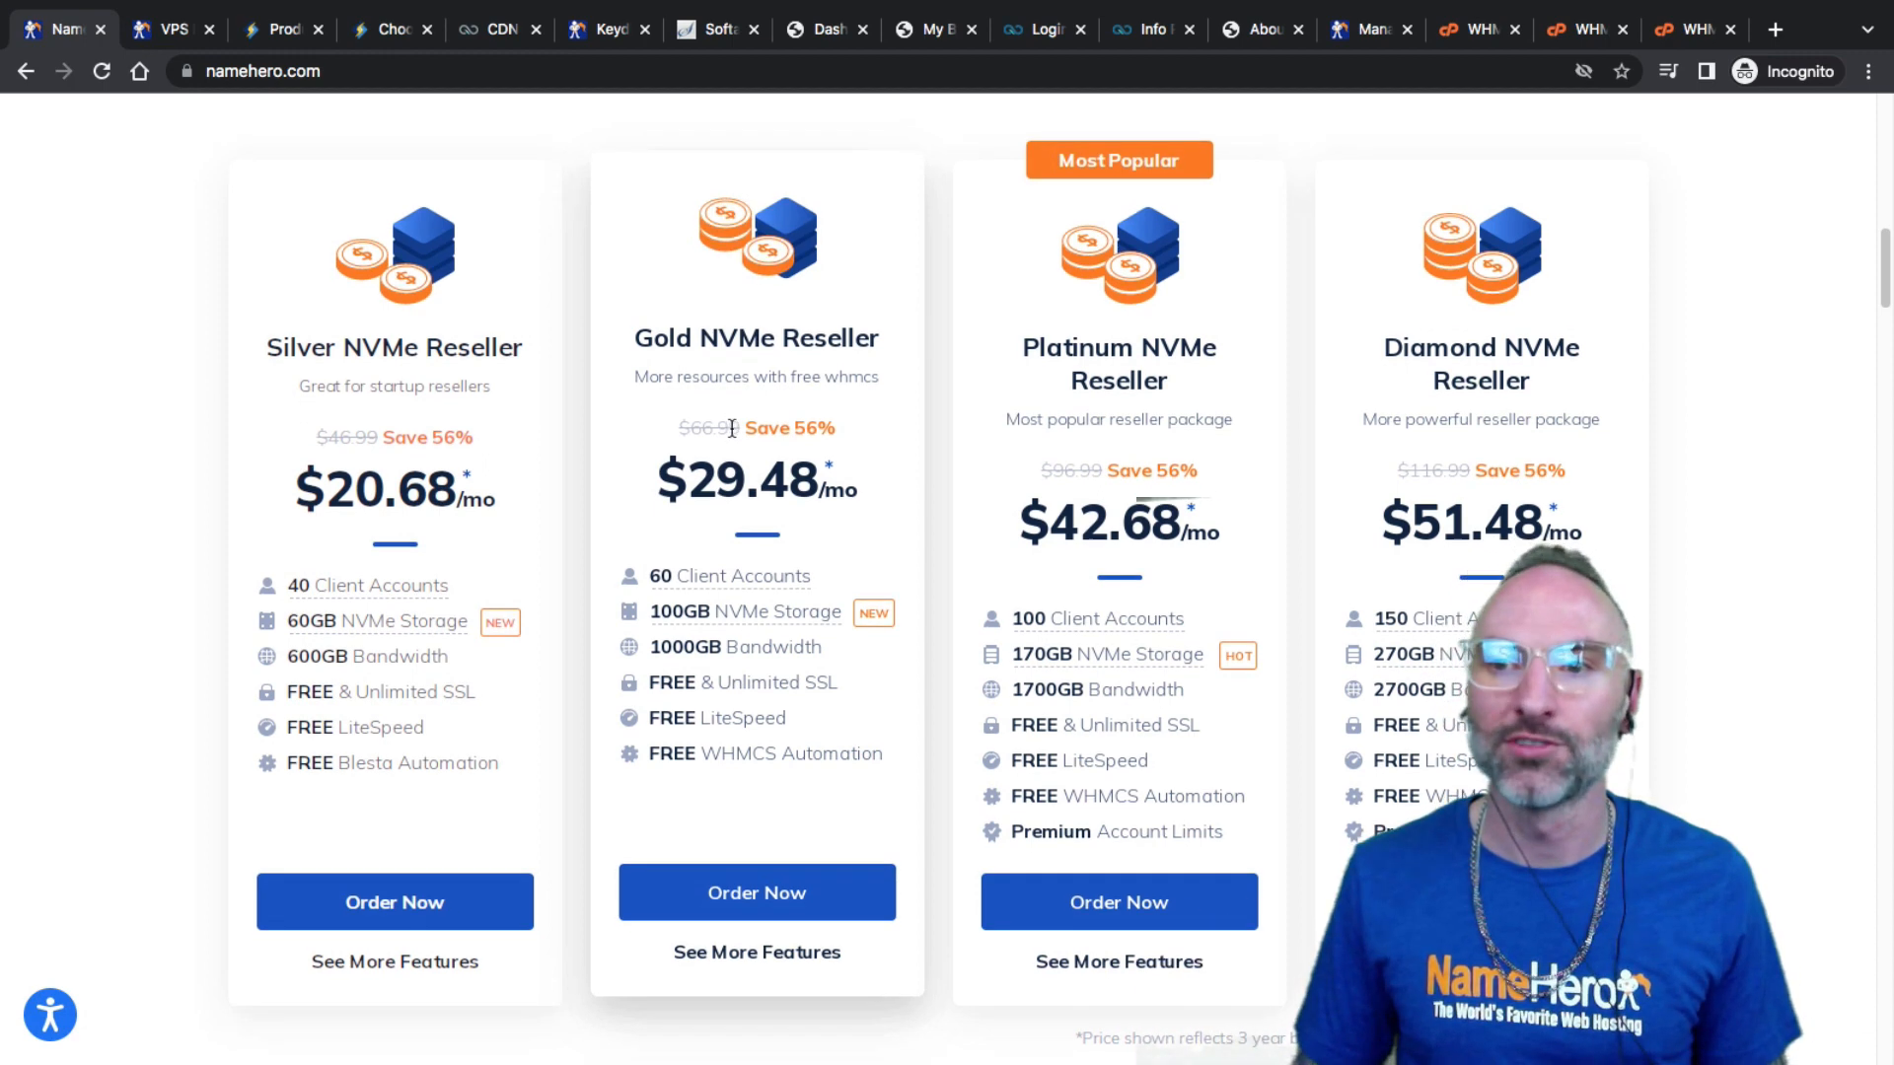